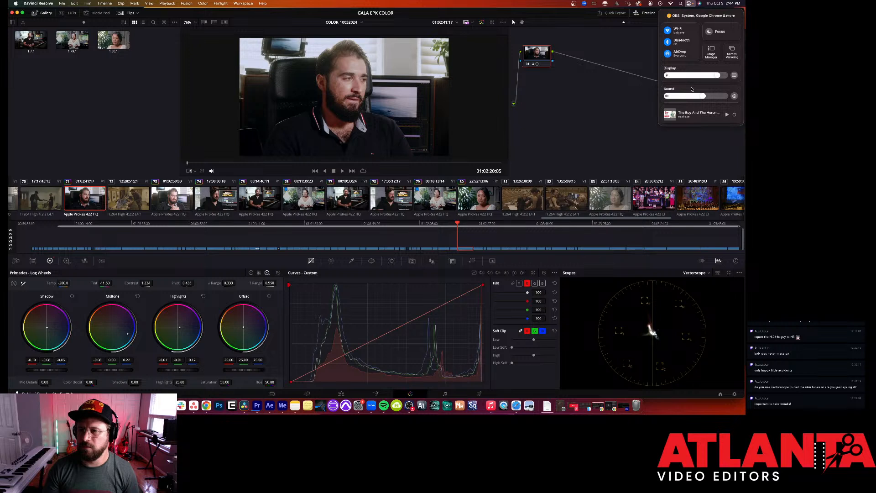
Step: Set the system sound output to the Scarlett 2i2 USB interface
{"action": "left_click", "coordinate": [677, 90]}
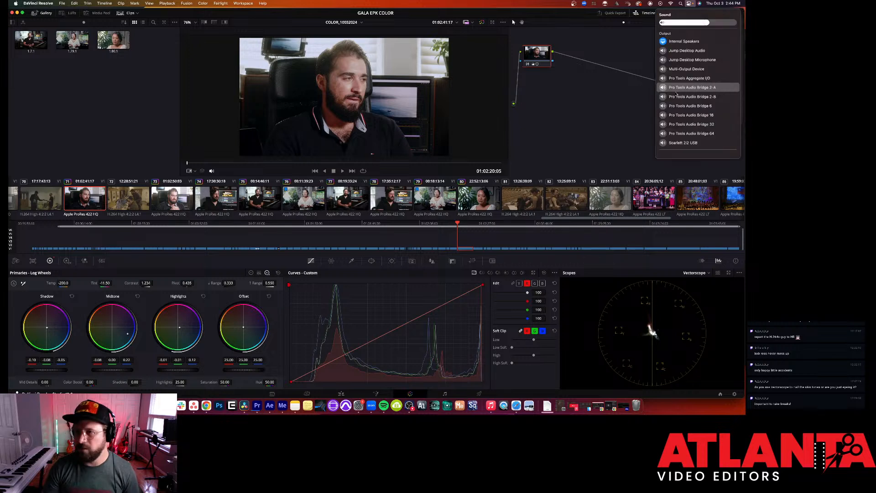
{"action": "left_click", "coordinate": [679, 143]}
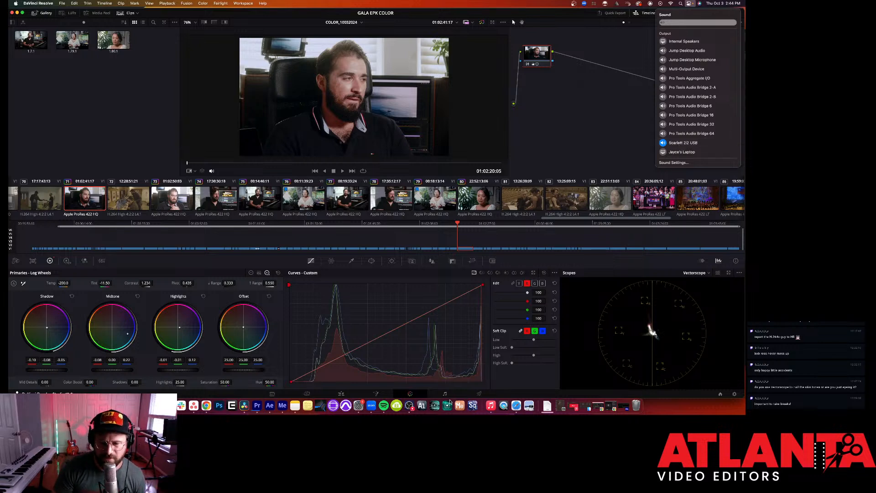
Step: Switch to OBS, move the webcam source to the canvas's top-right corner and crop its left side
{"action": "left_click", "coordinate": [410, 405]}
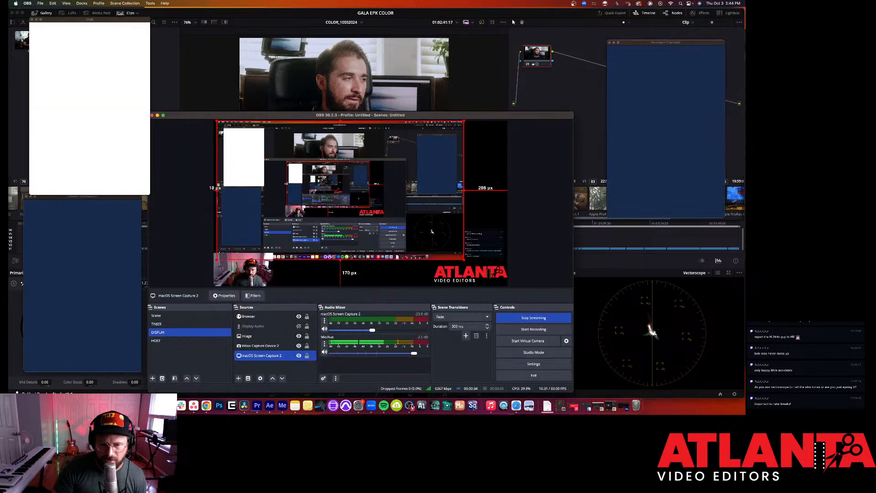
{"action": "left_click", "coordinate": [595, 291]}
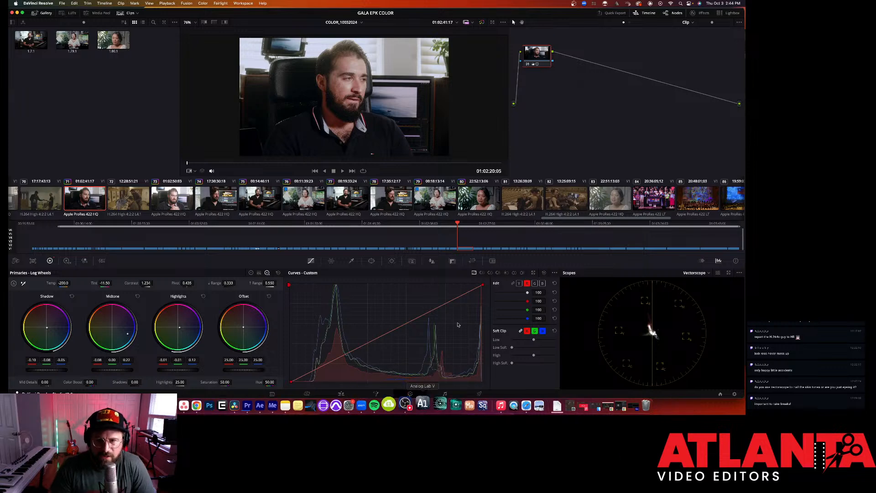
{"action": "left_click", "coordinate": [405, 404]}
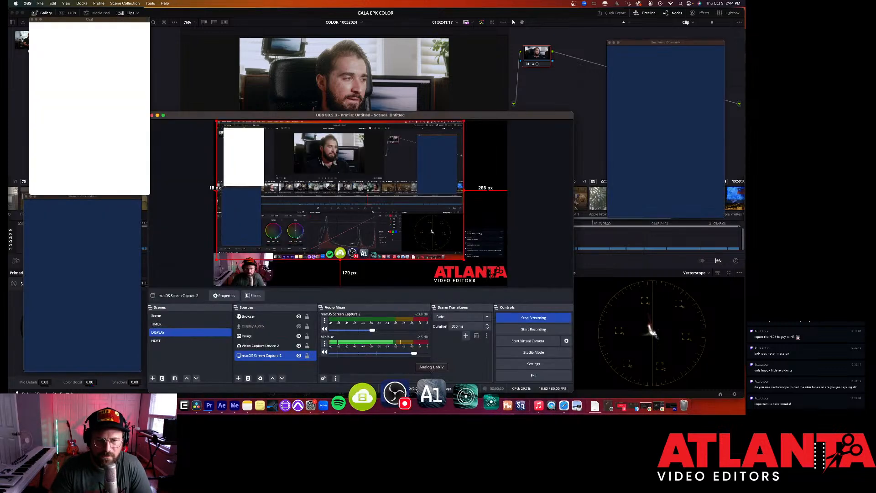
{"action": "left_click_drag", "start_coordinate": [259, 270], "coordinate": [462, 149]}
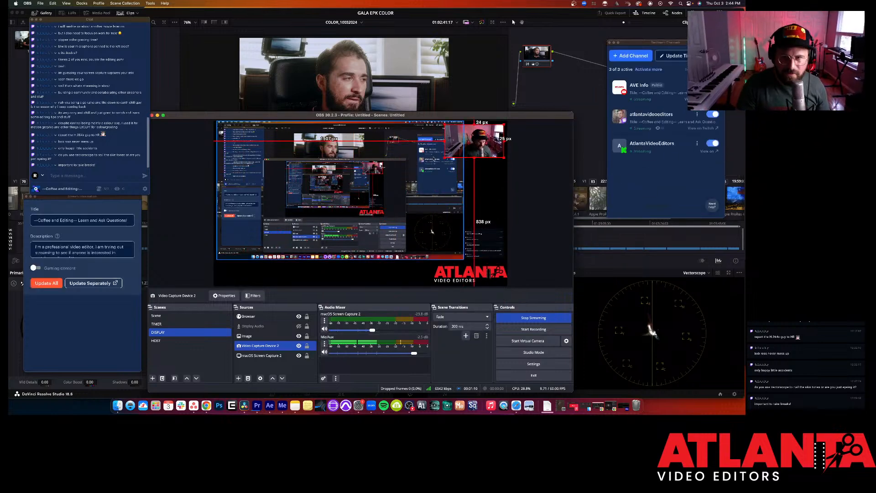
{"action": "left_click_drag", "start_coordinate": [444, 140], "coordinate": [459, 140], "text": "alt"}
{"action": "left_click", "coordinate": [297, 231]}
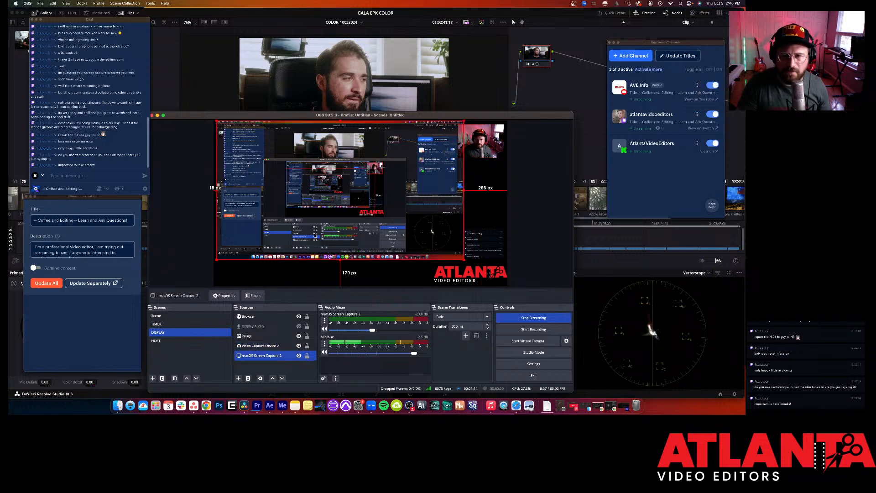
Step: Enlarge the macOS Screen Capture 2 source on the canvas and adjust its position to fill more of the frame
{"action": "left_click_drag", "start_coordinate": [217, 259], "coordinate": [164, 288]}
{"action": "left_click_drag", "start_coordinate": [272, 265], "coordinate": [275, 267]}
{"action": "left_click_drag", "start_coordinate": [269, 298], "coordinate": [275, 307]}
Step: Enlarge the Browser chat overlay on the canvas from its upper-left corner, then deselect it
{"action": "left_click", "coordinate": [474, 291]}
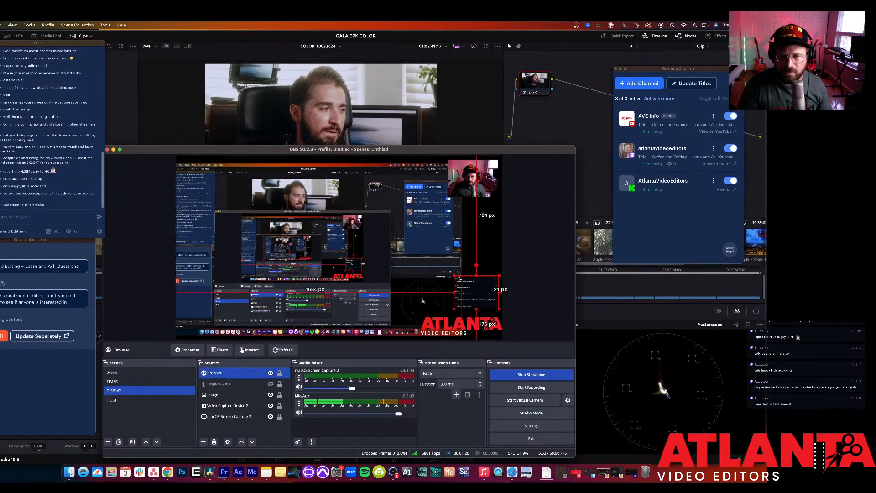
{"action": "left_click_drag", "start_coordinate": [454, 275], "coordinate": [429, 256]}
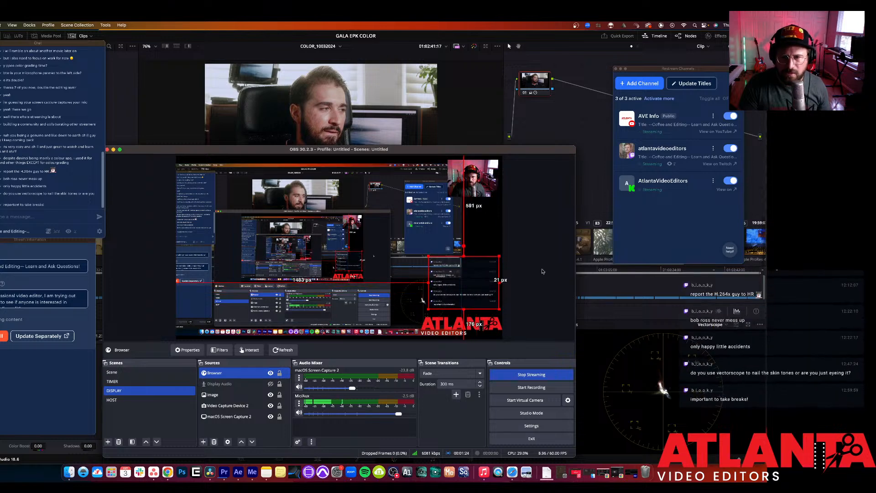
{"action": "left_click", "coordinate": [529, 269]}
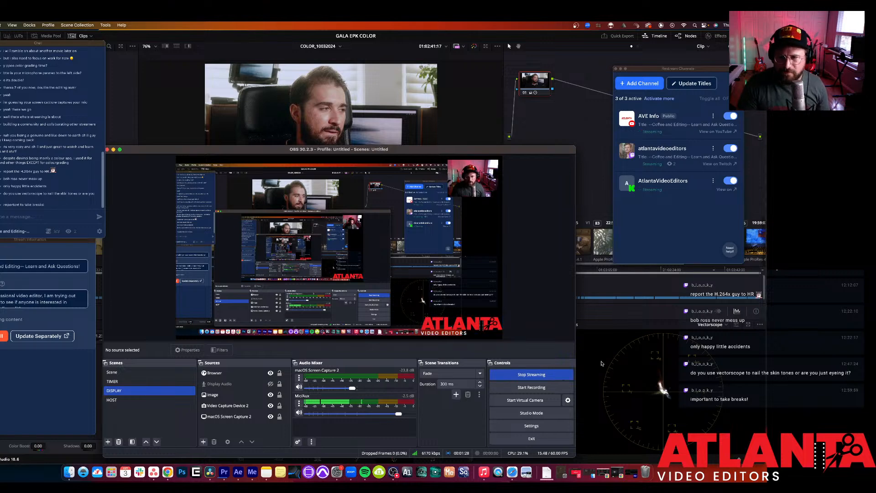
Step: Switch back to DaVinci Resolve and change the scope from Vectorscope to Parade
{"action": "left_click", "coordinate": [624, 339]}
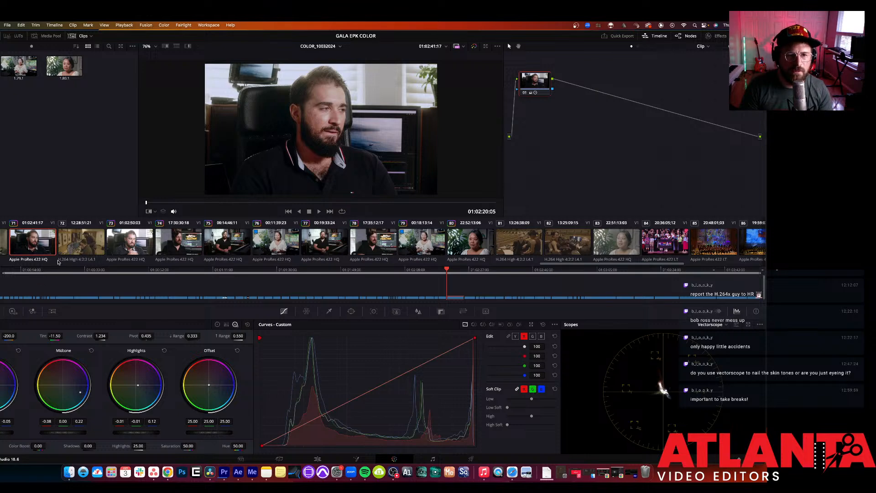
{"action": "scroll", "coordinate": [58, 262], "scroll_direction": "left", "scroll_amount": 5}
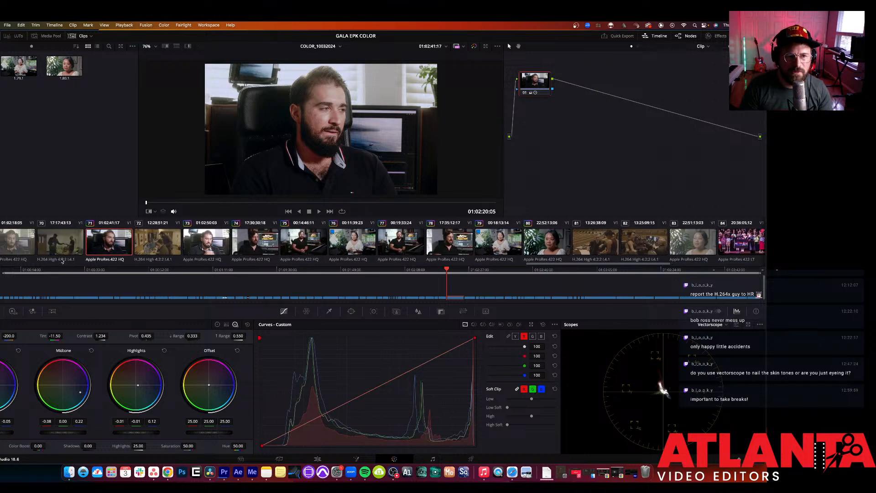
{"action": "scroll", "coordinate": [62, 261], "scroll_direction": "left", "scroll_amount": 10}
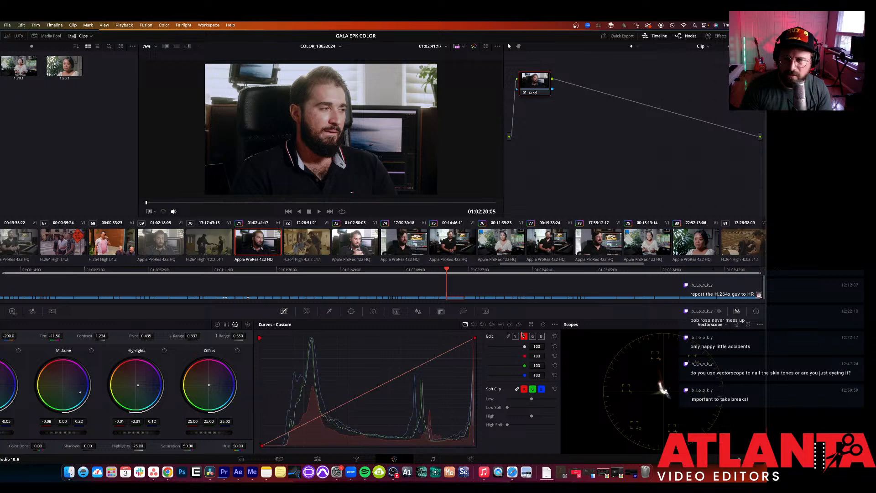
{"action": "left_click", "coordinate": [714, 325]}
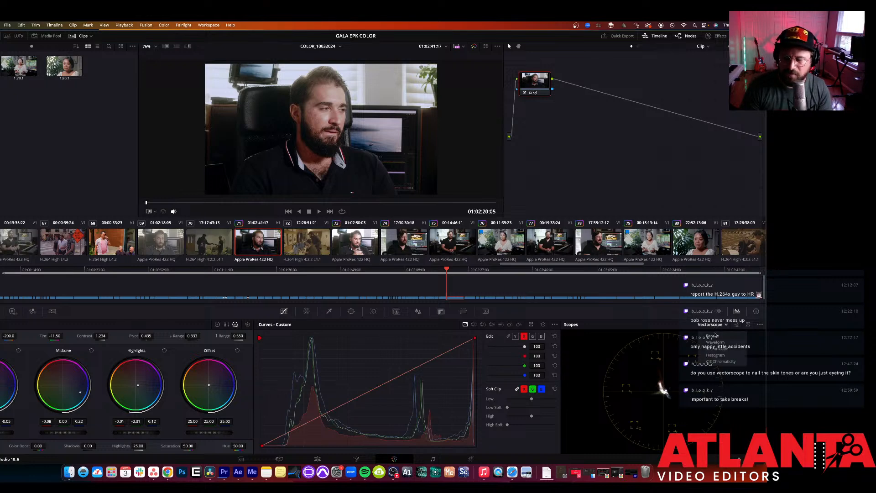
{"action": "left_click", "coordinate": [712, 336]}
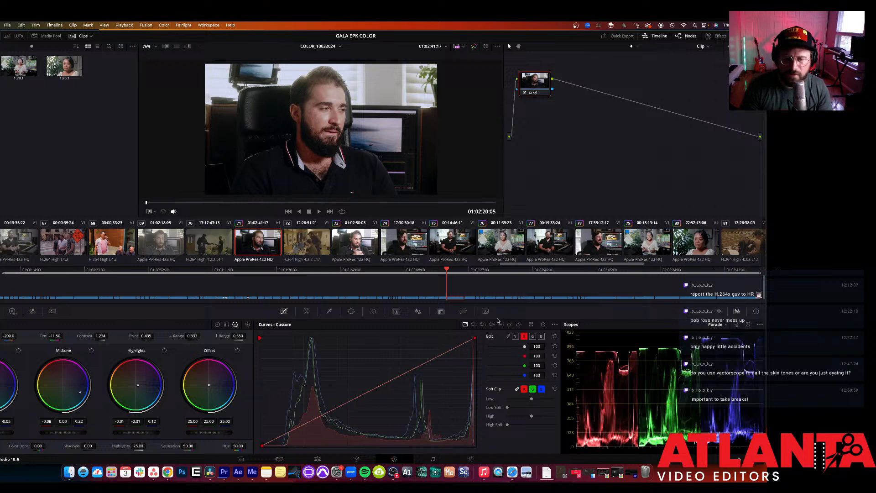
{"action": "key", "text": "ctrl+Up"}
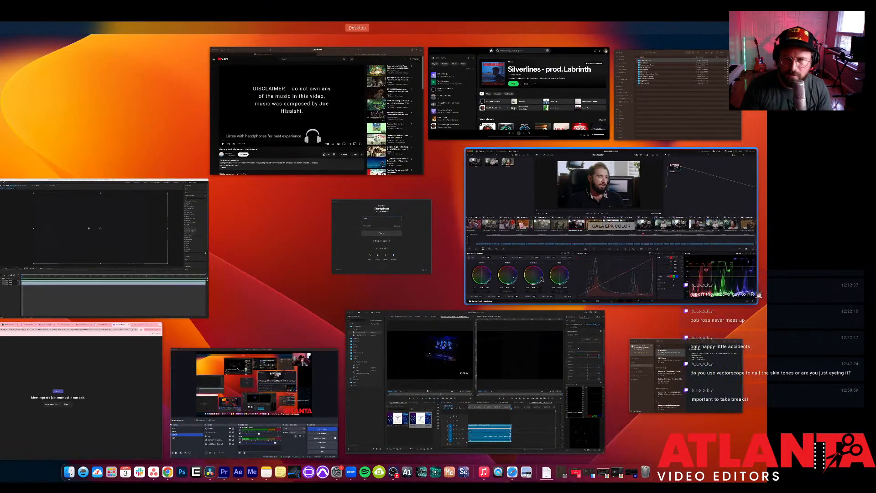
{"action": "left_click", "coordinate": [542, 279]}
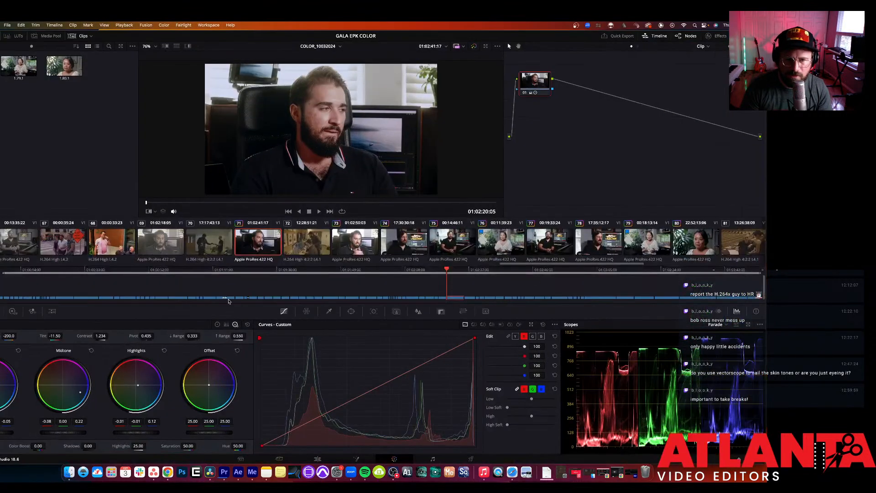
Step: Add a corrector node to clip 71's node graph and label it "Tint and Temp"
{"action": "right_click", "coordinate": [608, 168]}
{"action": "mouse_move", "coordinate": [625, 181]}
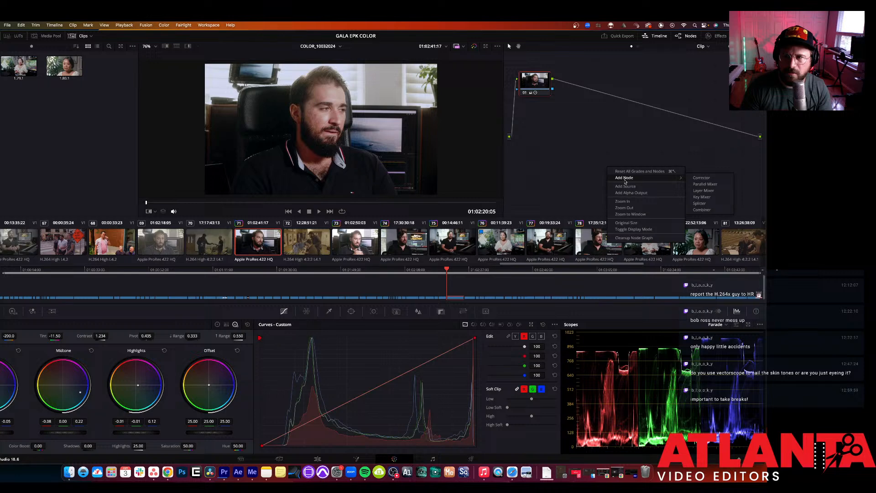
{"action": "left_click", "coordinate": [698, 178]}
{"action": "right_click", "coordinate": [613, 167]}
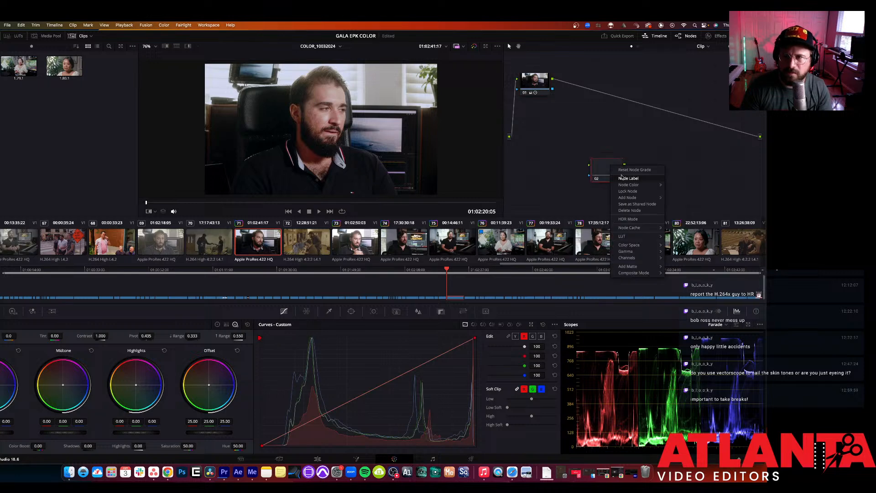
{"action": "left_click", "coordinate": [623, 178]}
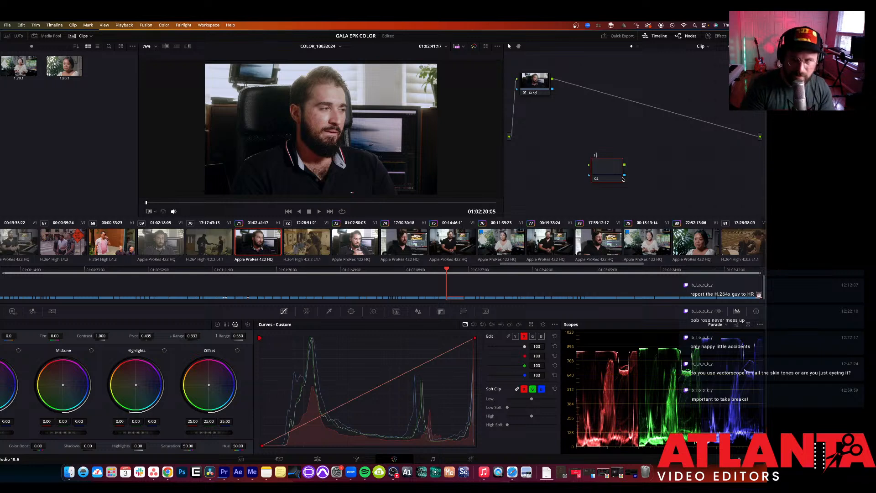
{"action": "type", "text": "Tint and Temp"}
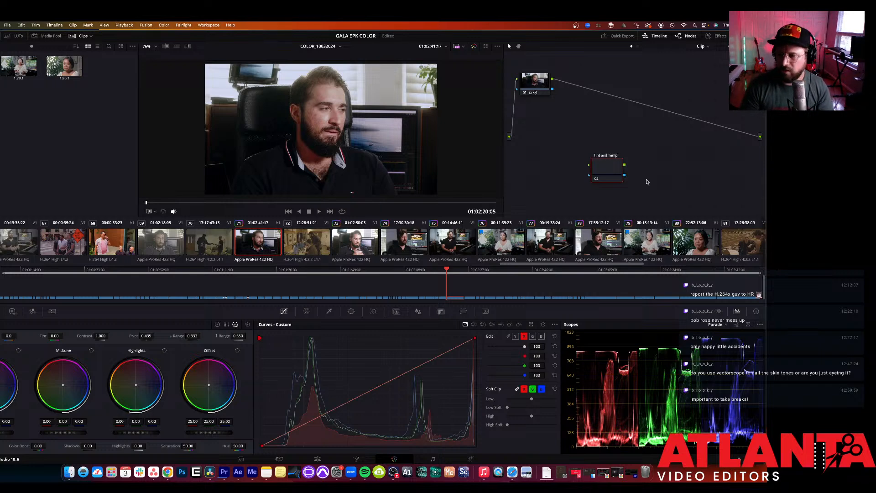
{"action": "key", "text": "Return"}
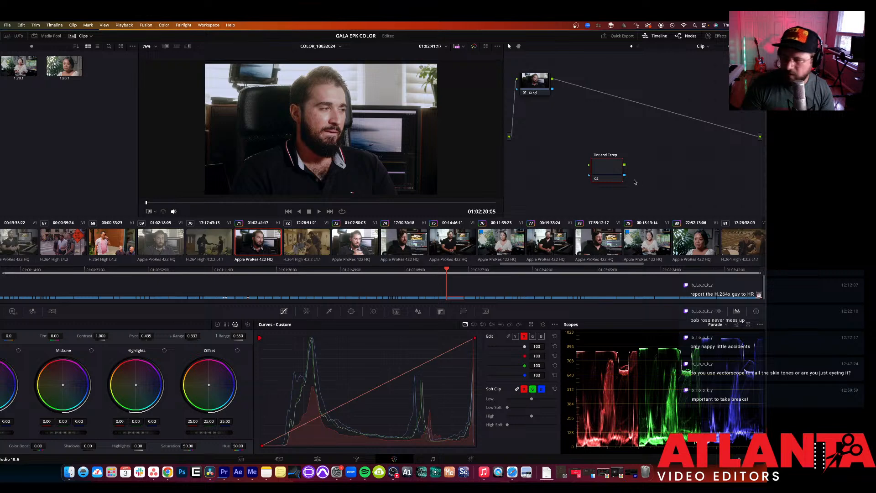
Step: Insert the Tint and Temp node into the connection after node 01 and move node 01 closer to it
{"action": "left_click_drag", "start_coordinate": [606, 173], "coordinate": [626, 103]}
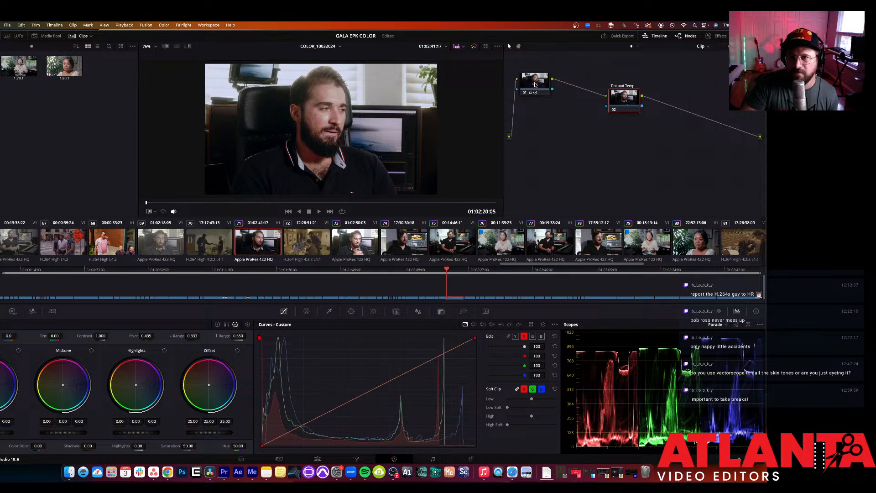
{"action": "left_click_drag", "start_coordinate": [536, 85], "coordinate": [551, 94]}
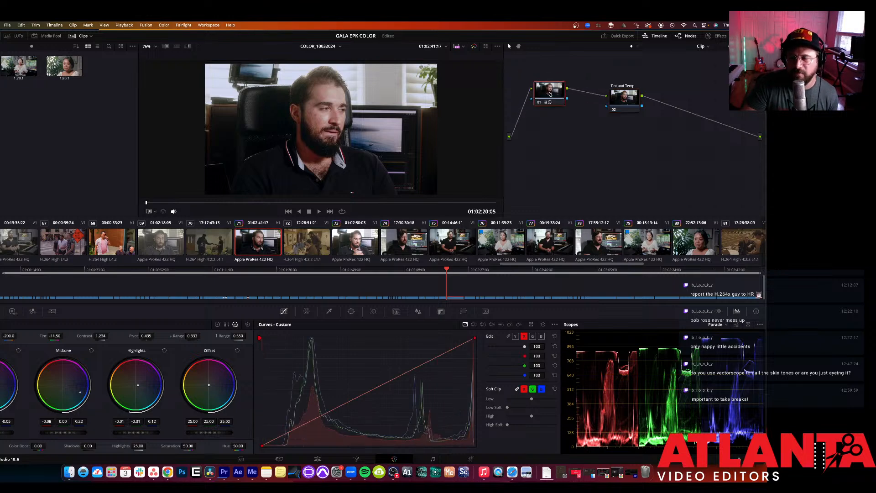
Step: Set the Tint and Temp node's temperature to 370 and its tint to -3.50
{"action": "left_click", "coordinate": [623, 98]}
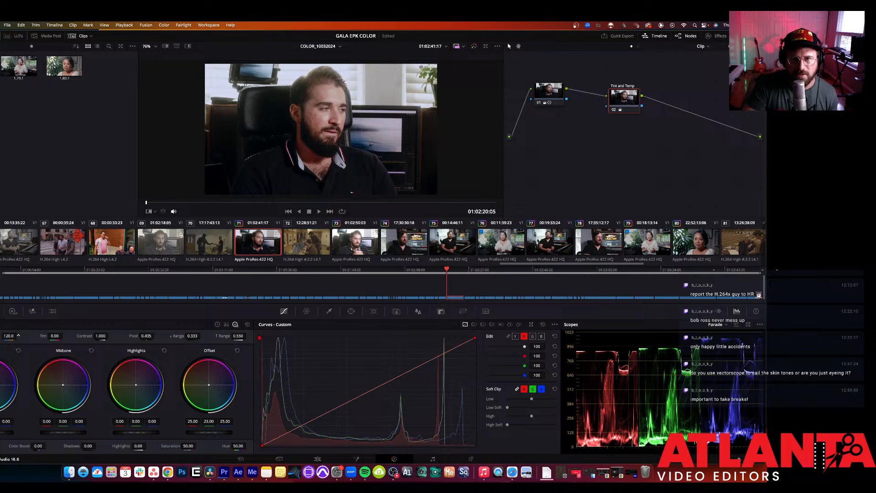
{"action": "left_click_drag", "start_coordinate": [18, 335], "coordinate": [18, 335]}
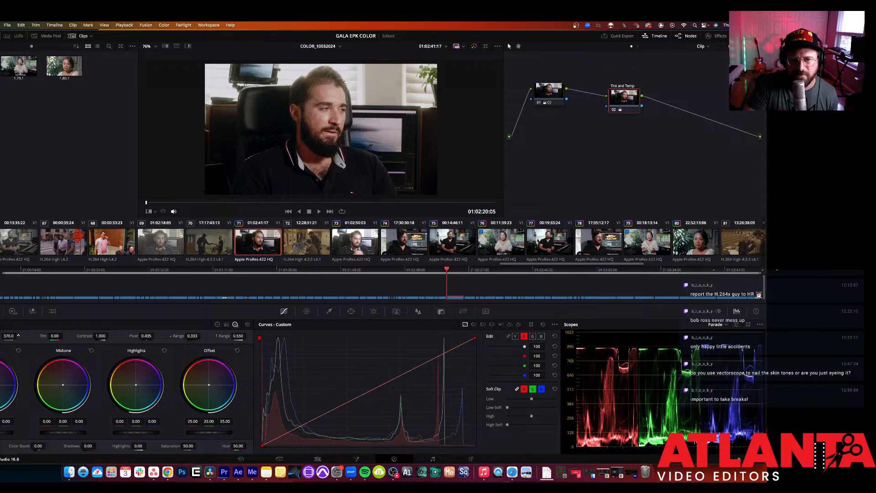
{"action": "left_click_drag", "start_coordinate": [55, 336], "coordinate": [64, 335]}
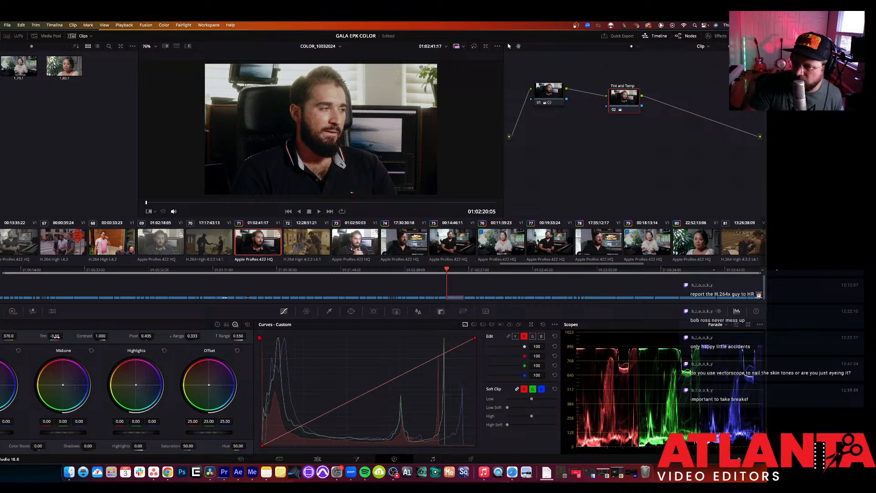
{"action": "left_click_drag", "start_coordinate": [55, 336], "coordinate": [60, 336]}
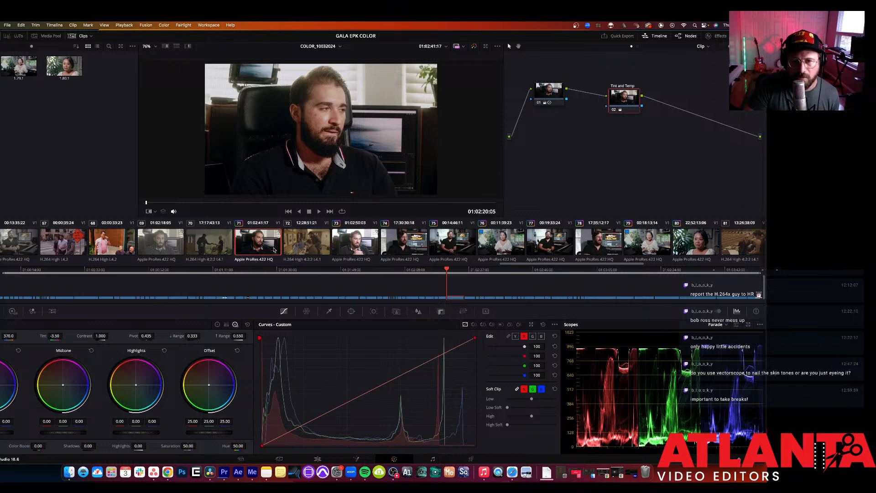
Step: Examine the full COLOR_10032024 timeline on the Edit page, then return to the Color page
{"action": "right_click", "coordinate": [351, 245]}
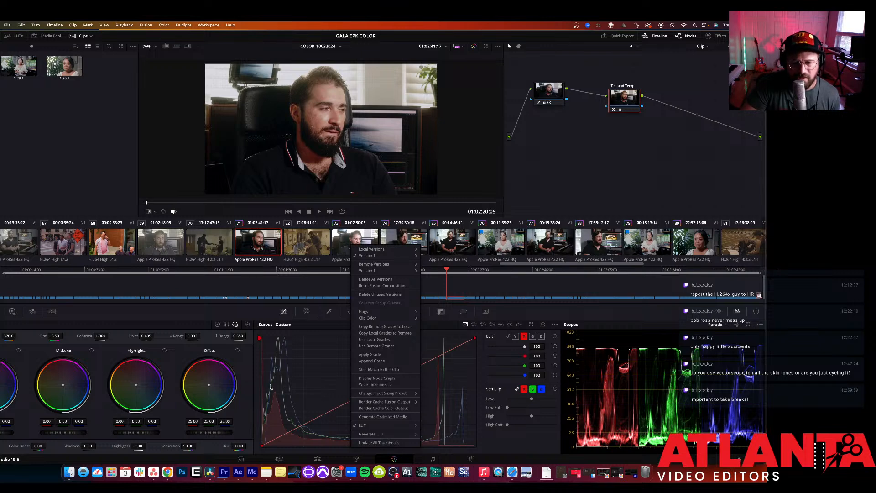
{"action": "left_click", "coordinate": [319, 459]}
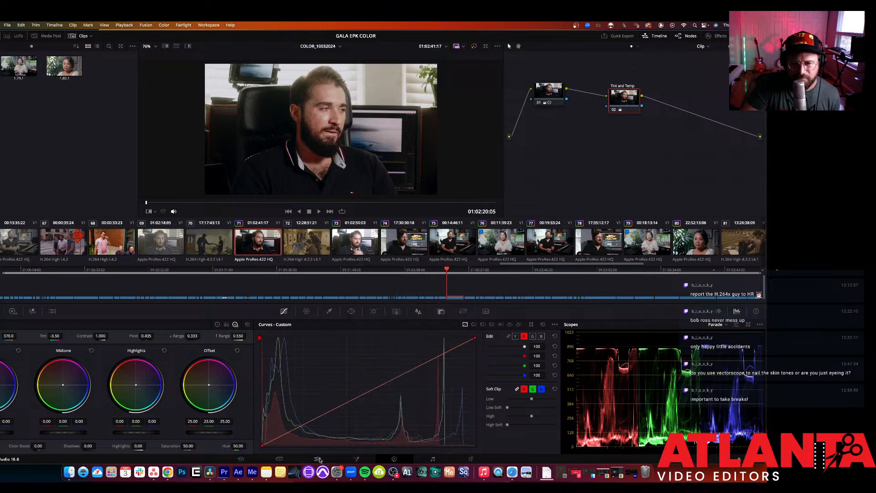
{"action": "left_click", "coordinate": [319, 459]}
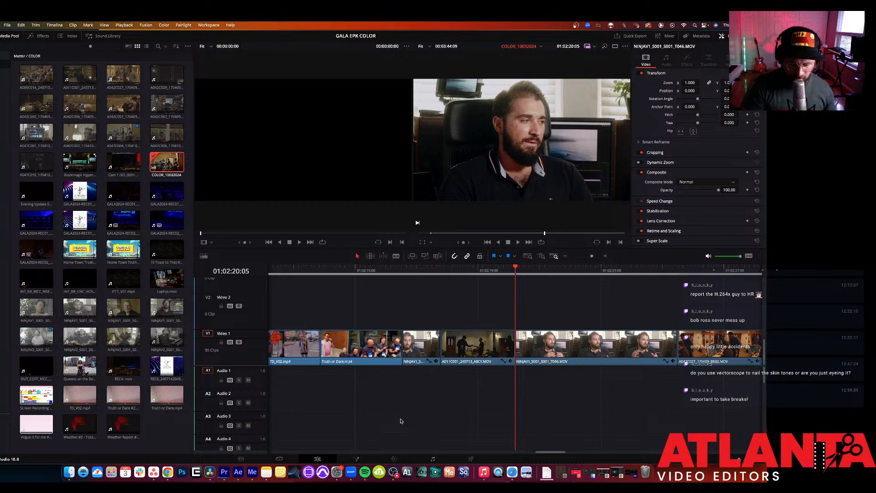
{"action": "scroll", "coordinate": [400, 421], "scroll_direction": "down", "scroll_amount": 6}
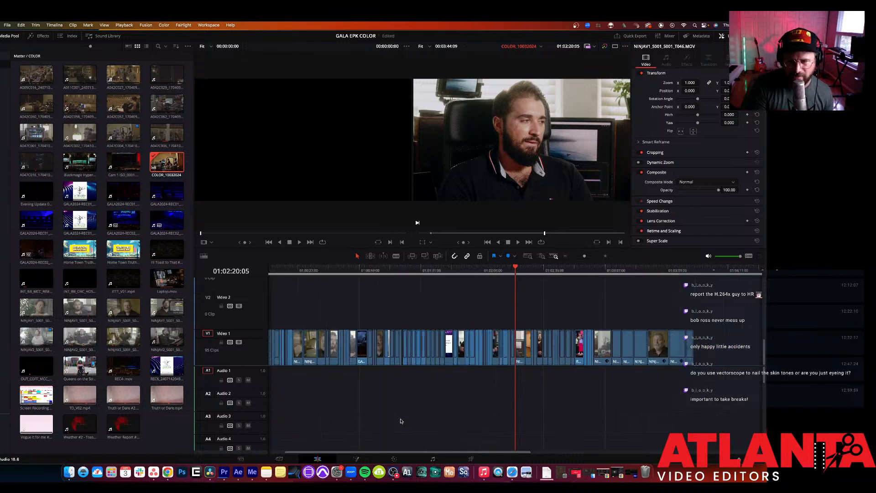
{"action": "key", "text": "shift+z"}
{"action": "key", "text": "shift+z"}
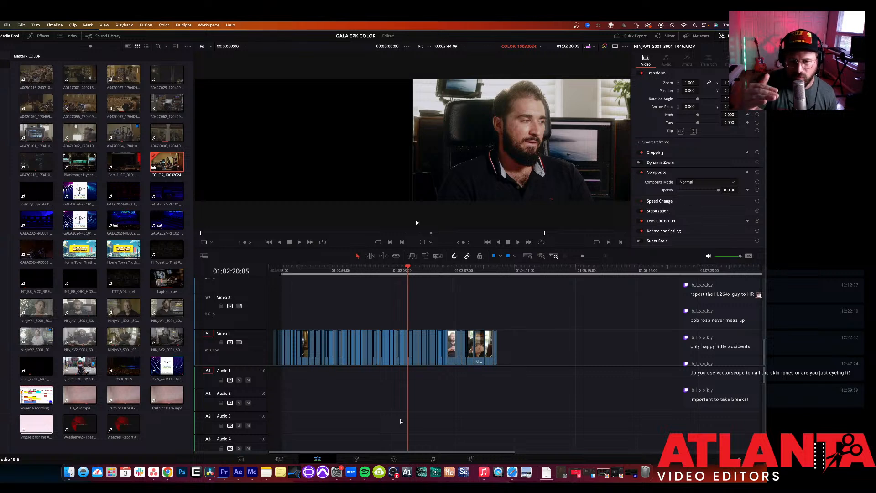
{"action": "left_click", "coordinate": [394, 458]}
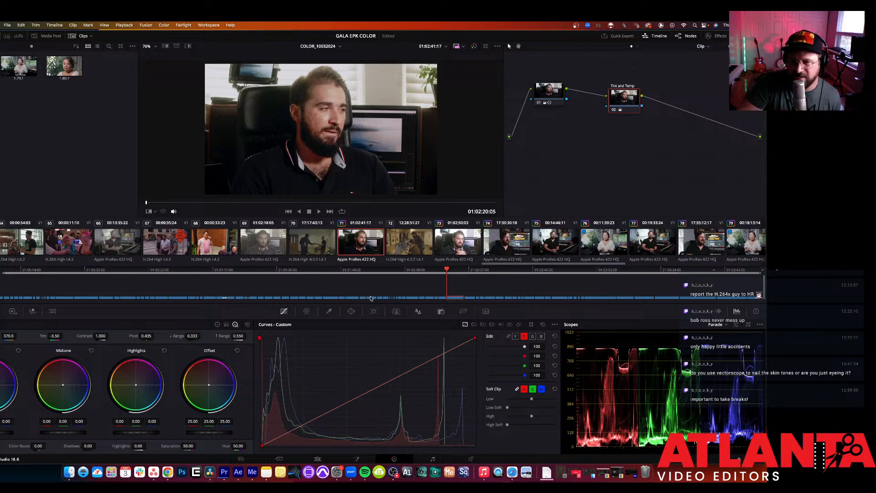
Step: Raise the black point of the luminance curve slightly on clip 71's Tint and Temp node
{"action": "right_click", "coordinate": [451, 248]}
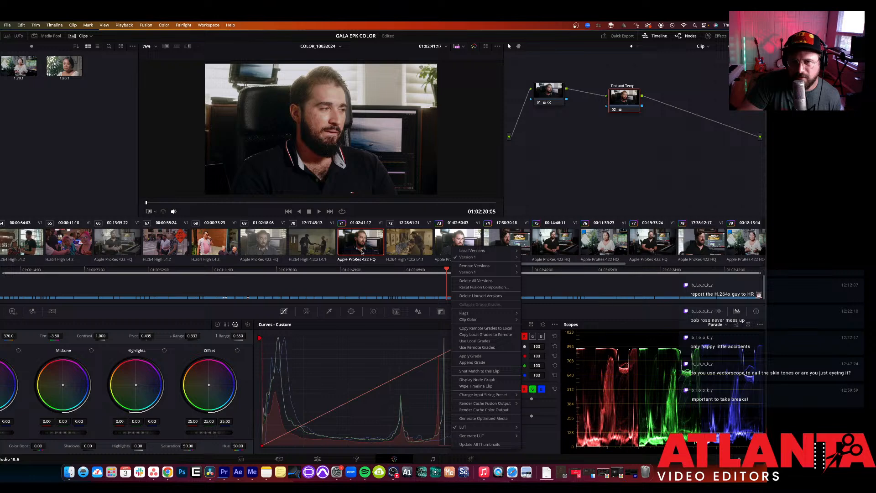
{"action": "left_click", "coordinate": [362, 252]}
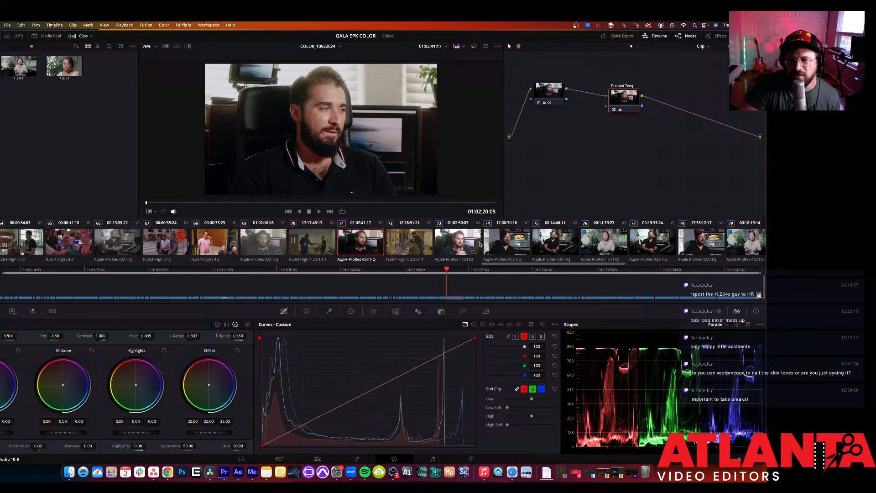
{"action": "scroll", "coordinate": [480, 244], "scroll_direction": "left", "scroll_amount": 1}
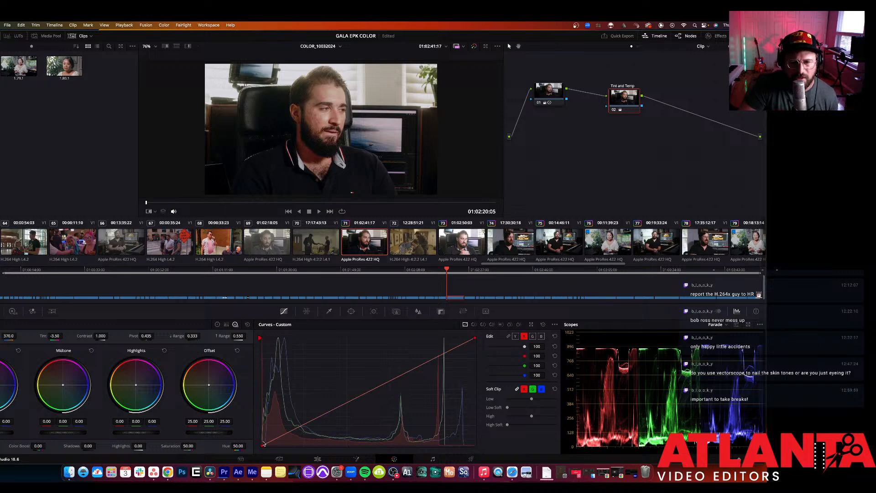
{"action": "left_click", "coordinate": [516, 336]}
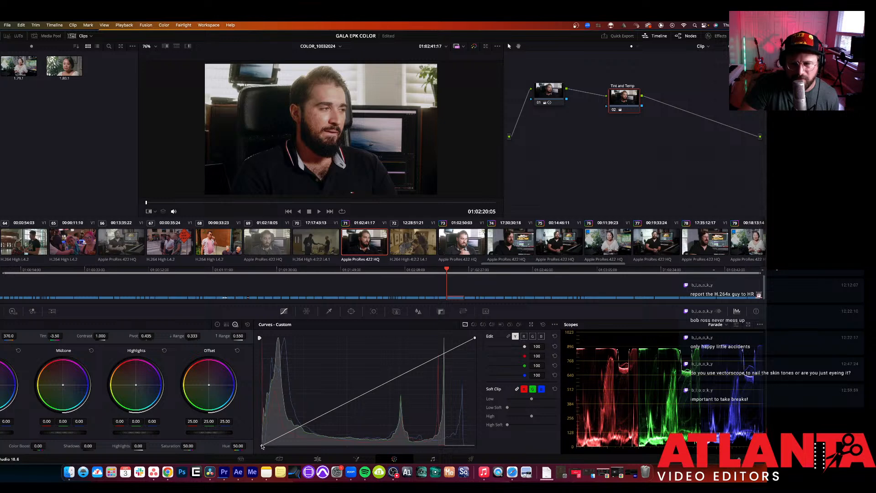
{"action": "left_click_drag", "start_coordinate": [262, 446], "coordinate": [263, 444]}
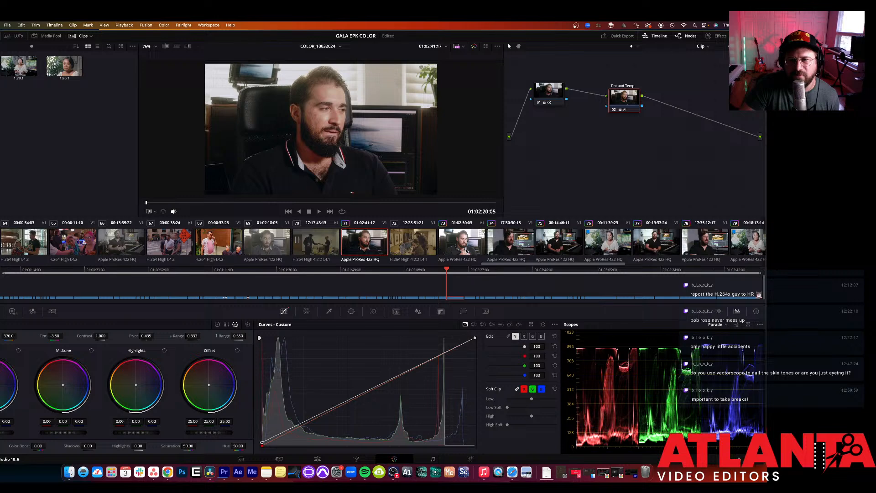
Step: Apply clip 71's grade to clip 73
{"action": "right_click", "coordinate": [466, 250]}
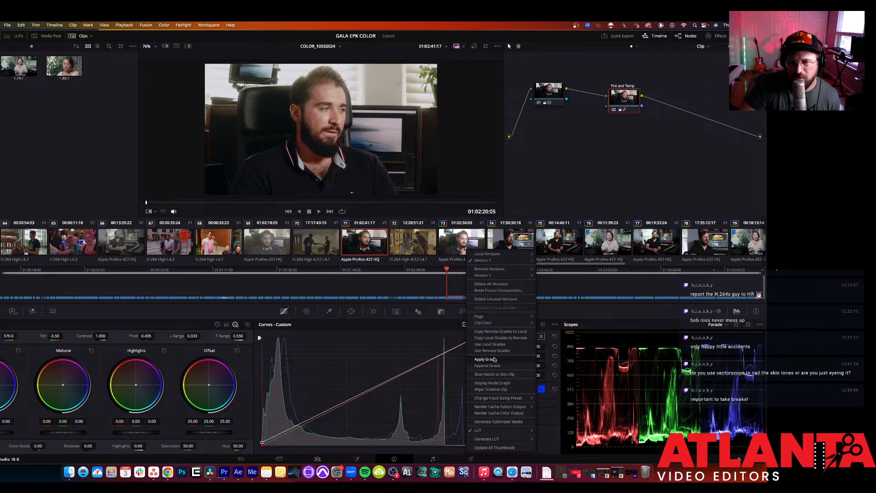
{"action": "left_click", "coordinate": [368, 250]}
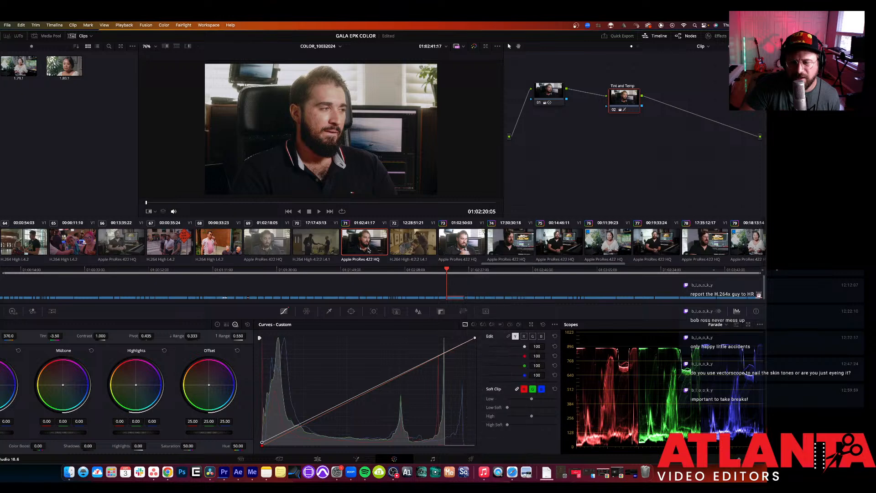
{"action": "left_click", "coordinate": [456, 245]}
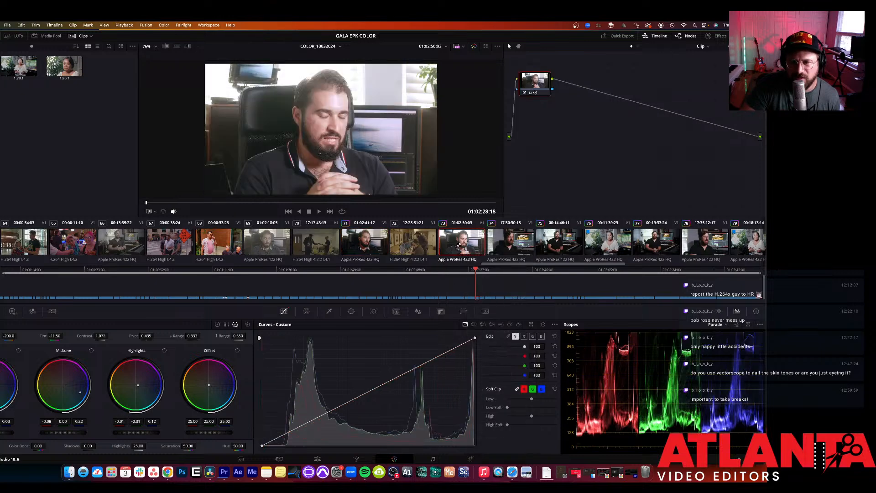
{"action": "right_click", "coordinate": [364, 242]}
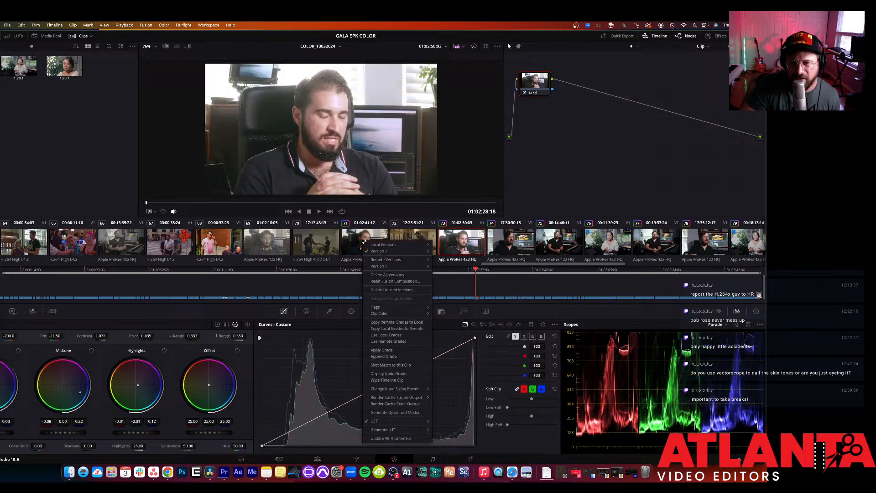
{"action": "left_click", "coordinate": [381, 350]}
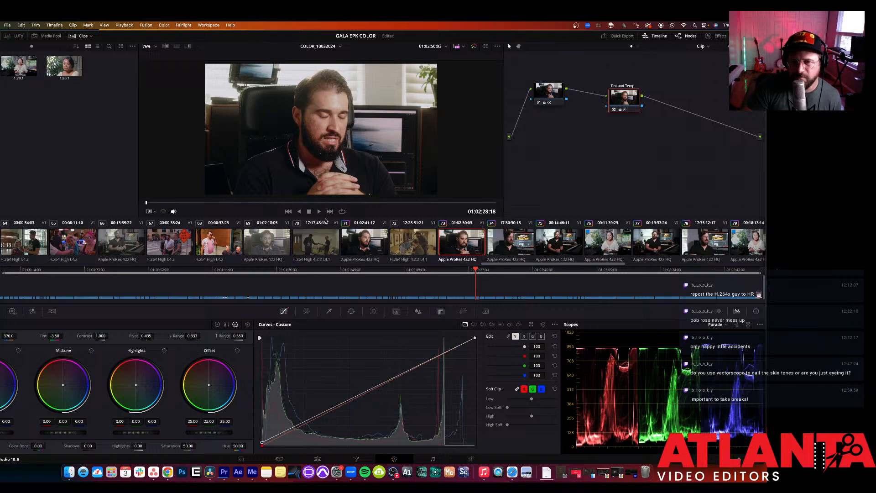
Step: Apply clip 71's grade to clip 69, the other shot of the same bearded interviewee
{"action": "left_click", "coordinate": [268, 248]}
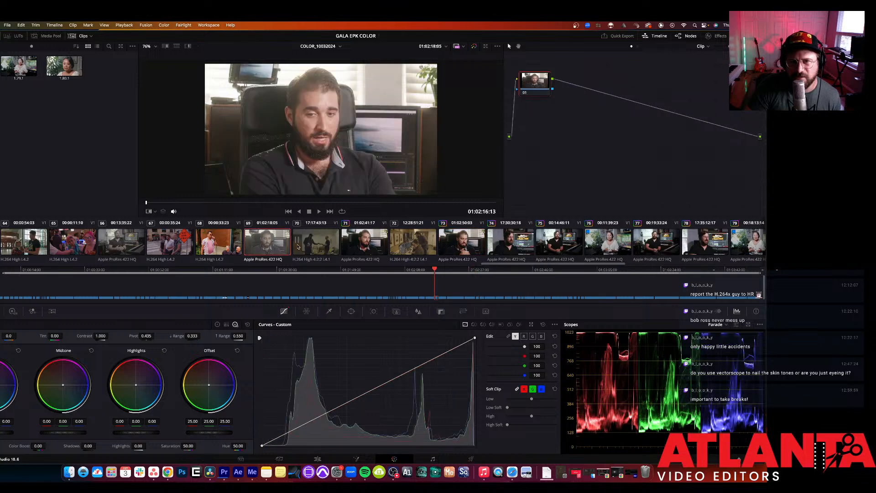
{"action": "right_click", "coordinate": [355, 241]}
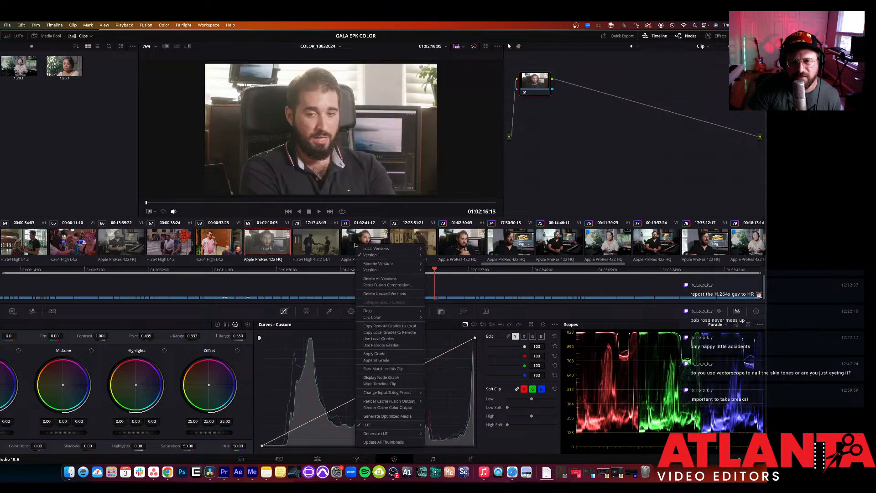
{"action": "left_click", "coordinate": [387, 353]}
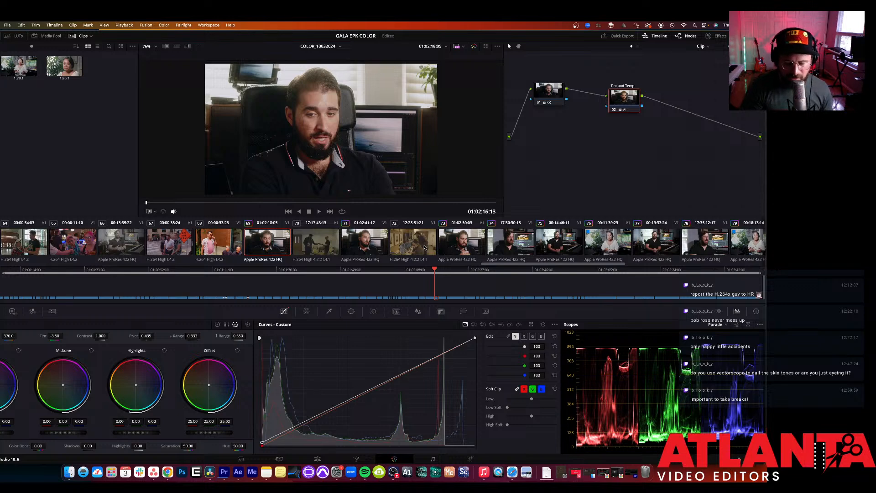
Step: Look through the earlier clip thumbnails for more ungraded interview shots of the bearded man and select clip 26
{"action": "key", "text": "super+minus"}
{"action": "key", "text": "super+equal"}
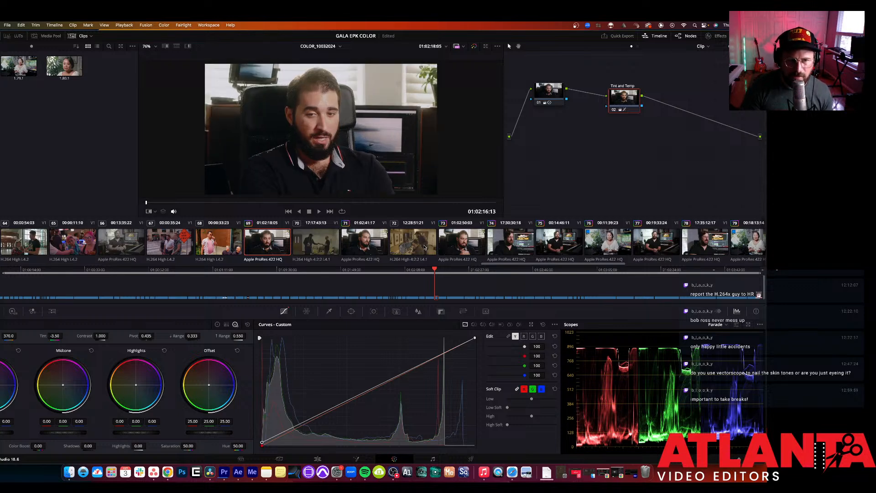
{"action": "scroll", "coordinate": [388, 249], "scroll_direction": "left", "scroll_amount": 5}
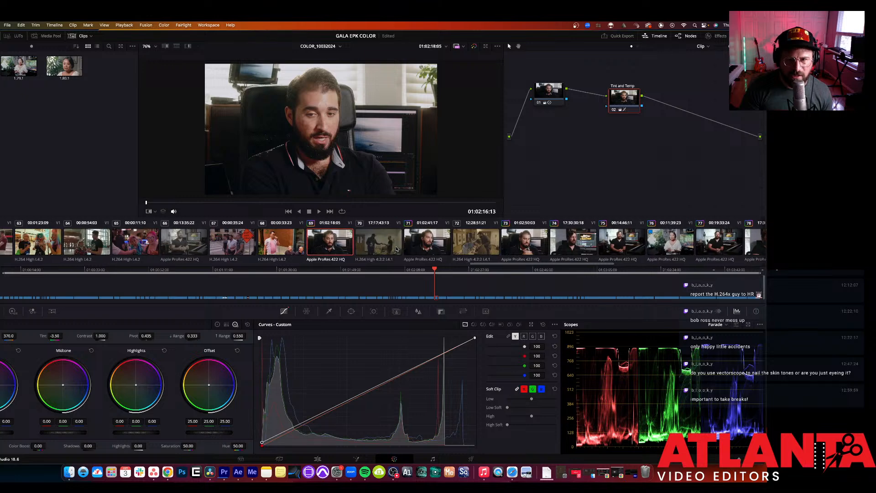
{"action": "scroll", "coordinate": [398, 248], "scroll_direction": "left", "scroll_amount": 20}
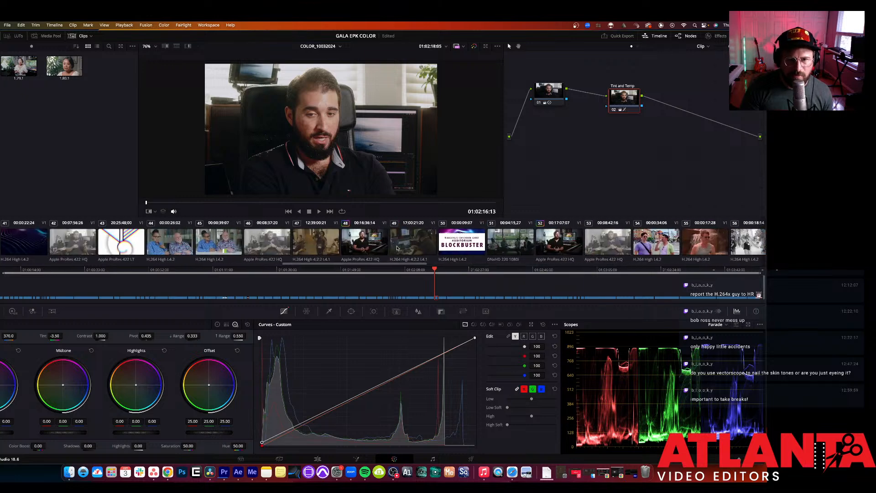
{"action": "scroll", "coordinate": [351, 246], "scroll_direction": "left", "scroll_amount": 20}
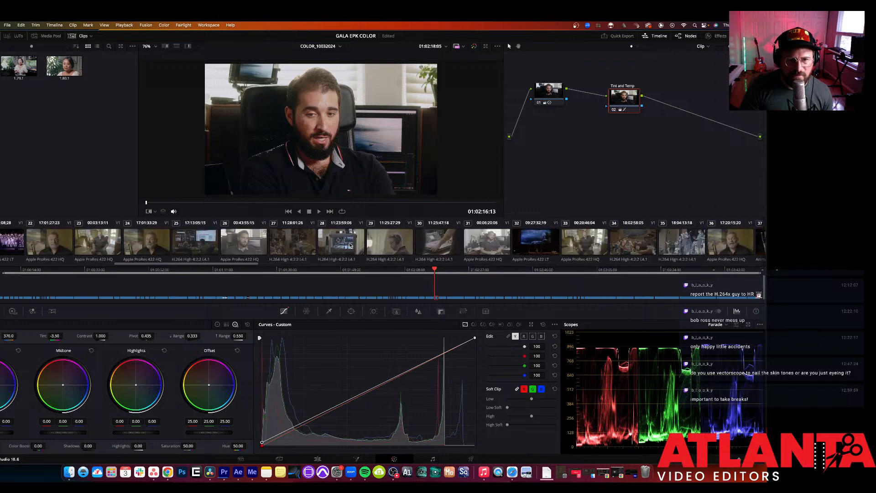
{"action": "scroll", "coordinate": [350, 245], "scroll_direction": "left", "scroll_amount": 8}
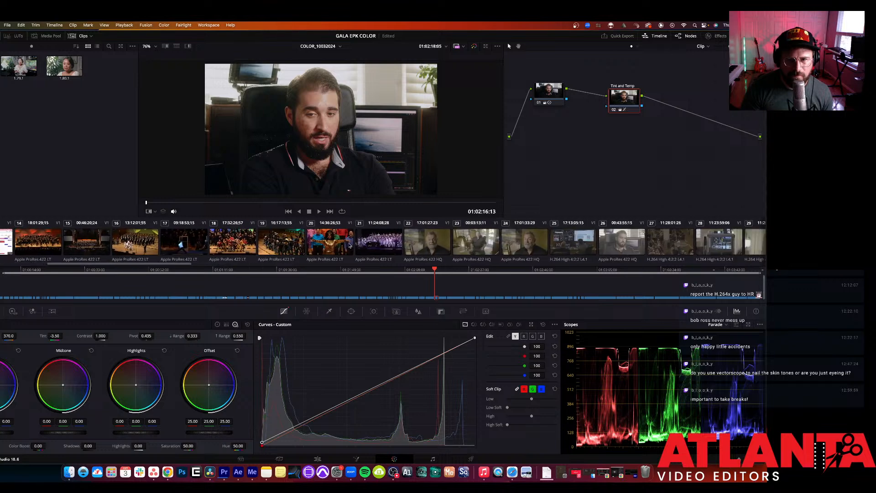
{"action": "scroll", "coordinate": [350, 245], "scroll_direction": "right", "scroll_amount": 18}
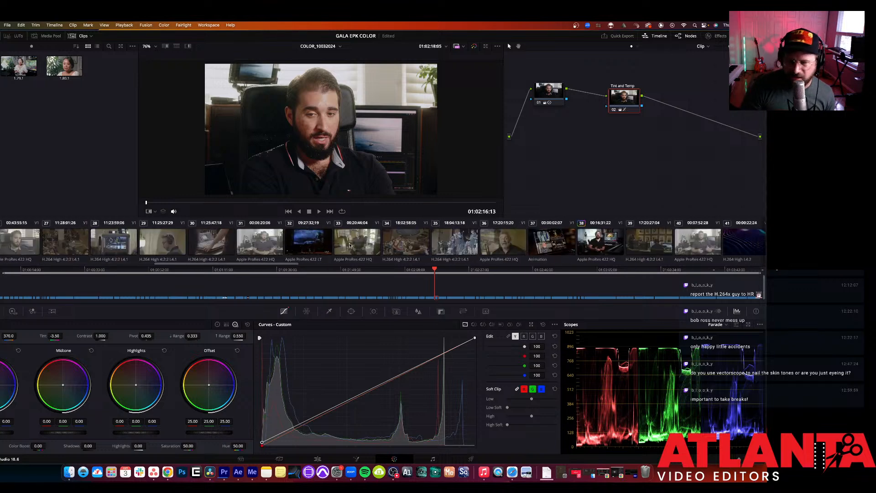
{"action": "scroll", "coordinate": [351, 245], "scroll_direction": "right", "scroll_amount": 20}
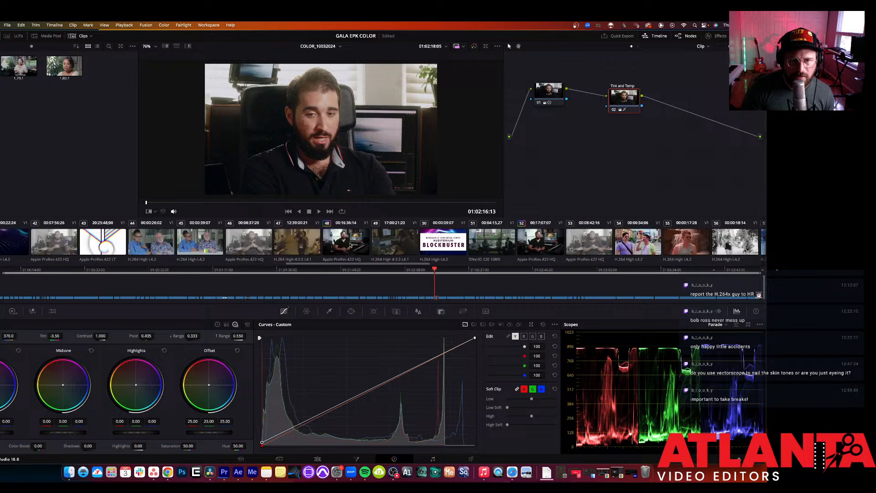
{"action": "scroll", "coordinate": [349, 245], "scroll_direction": "right", "scroll_amount": 8}
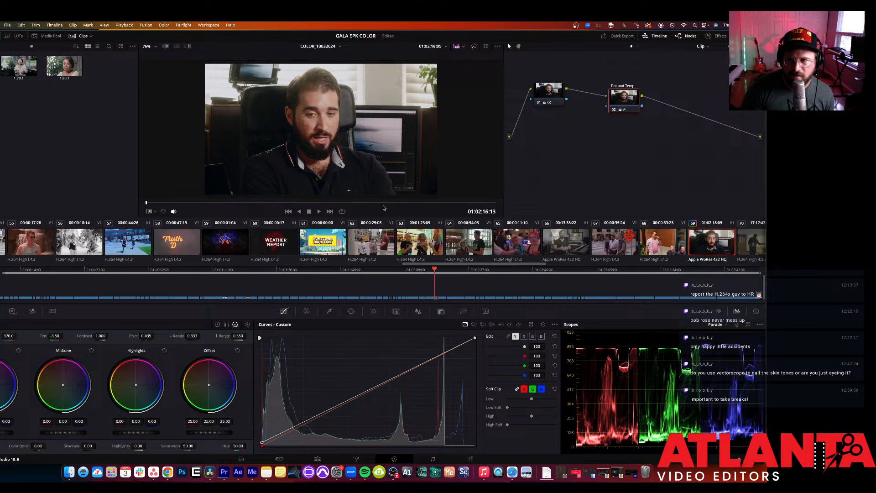
{"action": "right_click", "coordinate": [696, 256]}
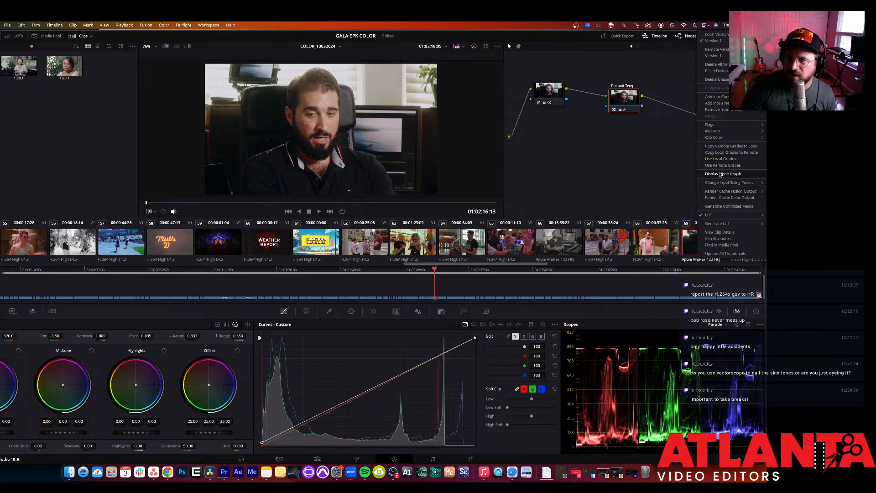
{"action": "left_click", "coordinate": [693, 236]}
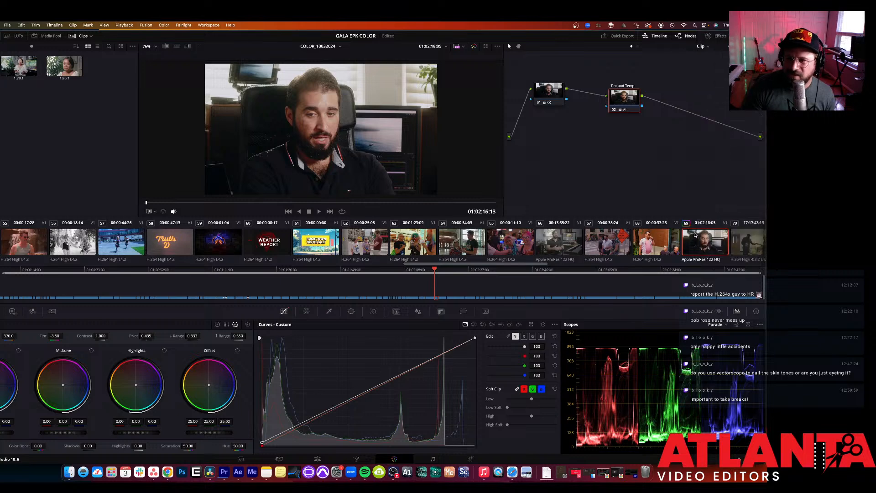
{"action": "scroll", "coordinate": [547, 242], "scroll_direction": "left", "scroll_amount": 1}
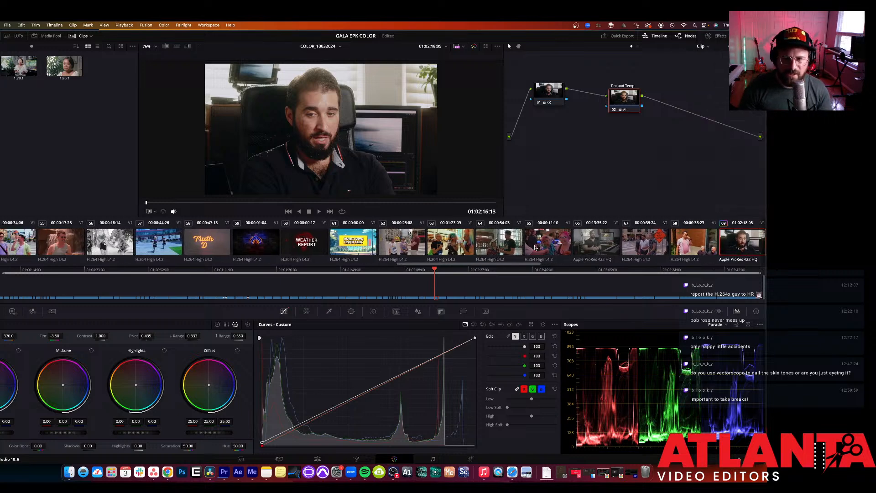
{"action": "scroll", "coordinate": [488, 270], "scroll_direction": "left", "scroll_amount": 10}
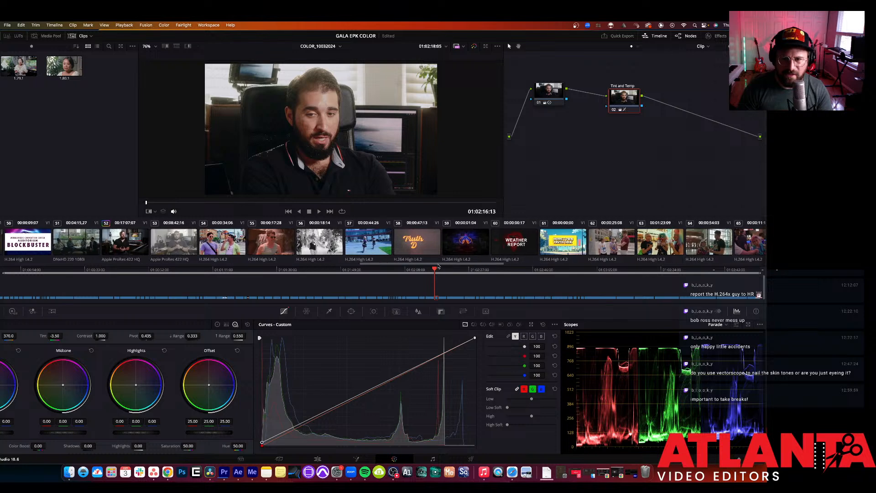
{"action": "scroll", "coordinate": [244, 276], "scroll_direction": "right", "scroll_amount": 6}
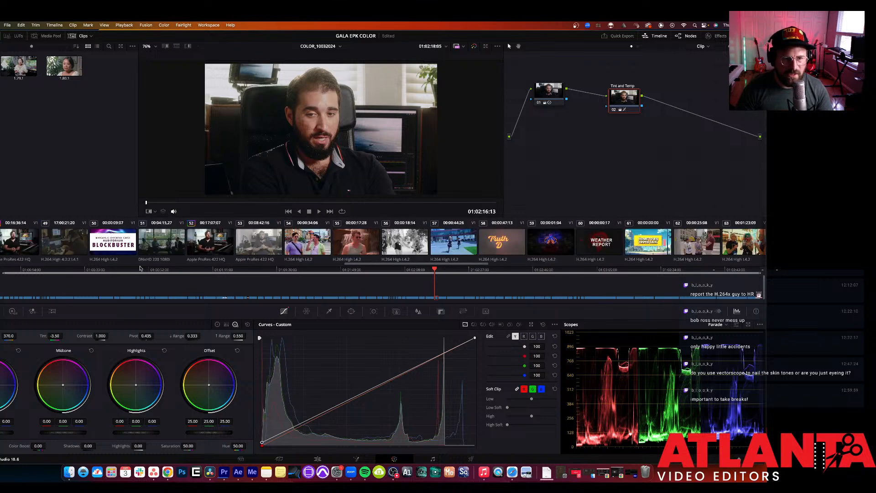
{"action": "scroll", "coordinate": [242, 263], "scroll_direction": "left", "scroll_amount": 5}
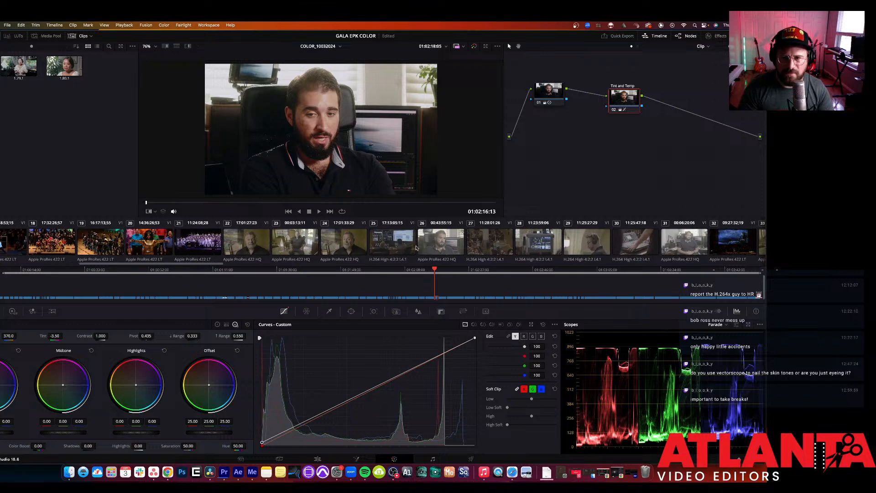
{"action": "left_click", "coordinate": [433, 244]}
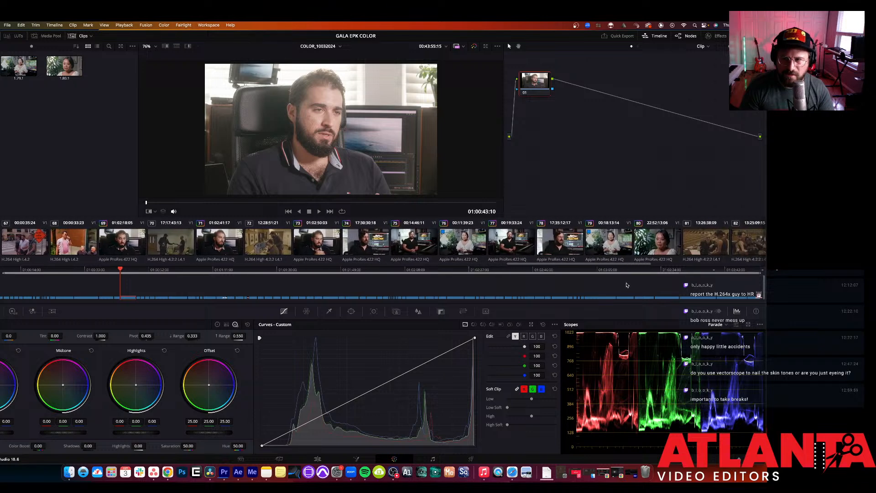
Step: Apply clip 73's grade to clip 90, the interview shot of the same man near the timeline's end
{"action": "scroll", "coordinate": [644, 285], "scroll_direction": "right", "scroll_amount": 3}
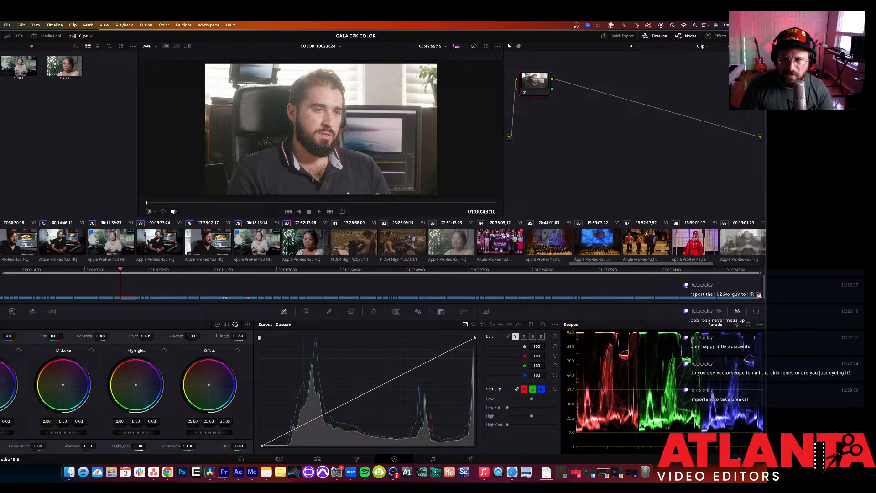
{"action": "scroll", "coordinate": [725, 287], "scroll_direction": "right", "scroll_amount": 3}
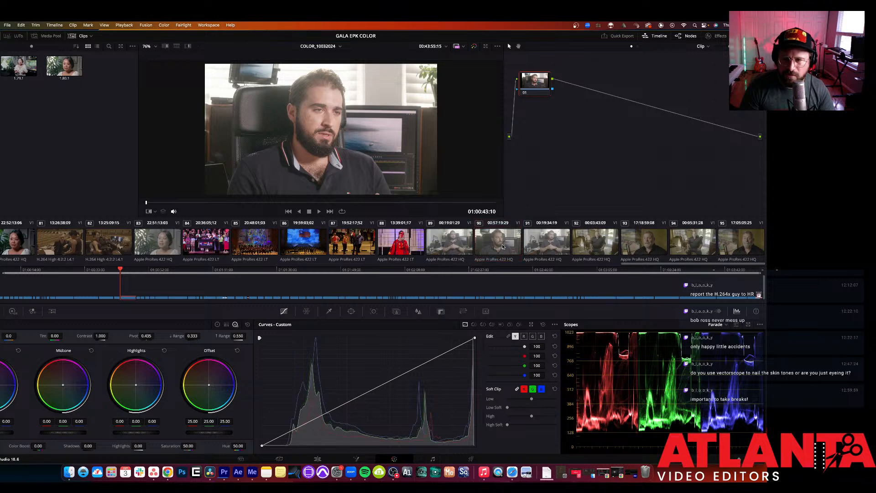
{"action": "left_click", "coordinate": [507, 247]}
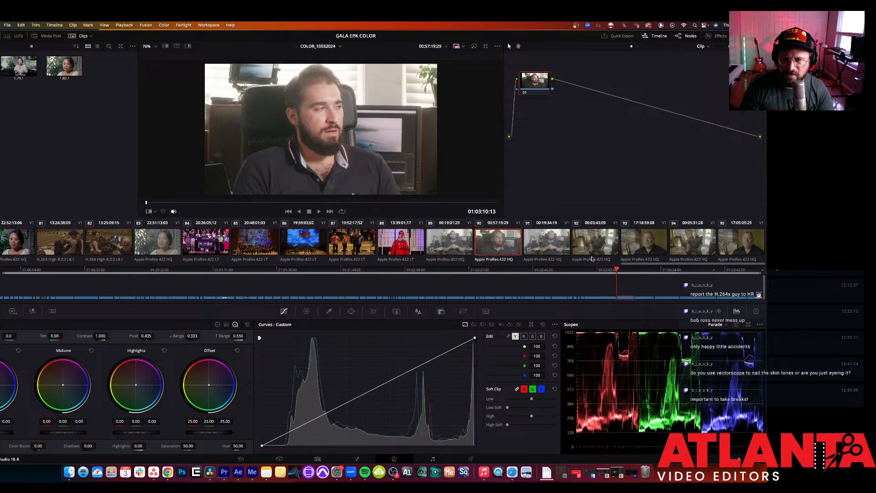
{"action": "left_click_drag", "start_coordinate": [615, 263], "coordinate": [538, 267]}
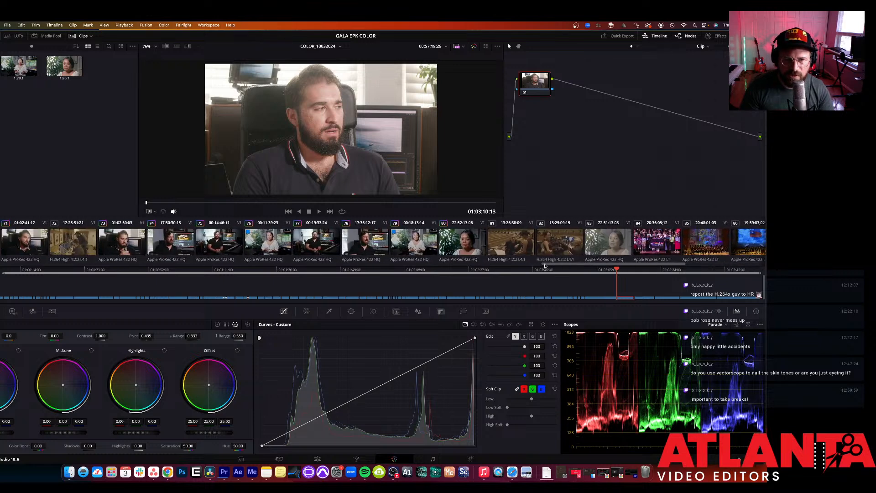
{"action": "right_click", "coordinate": [131, 232]}
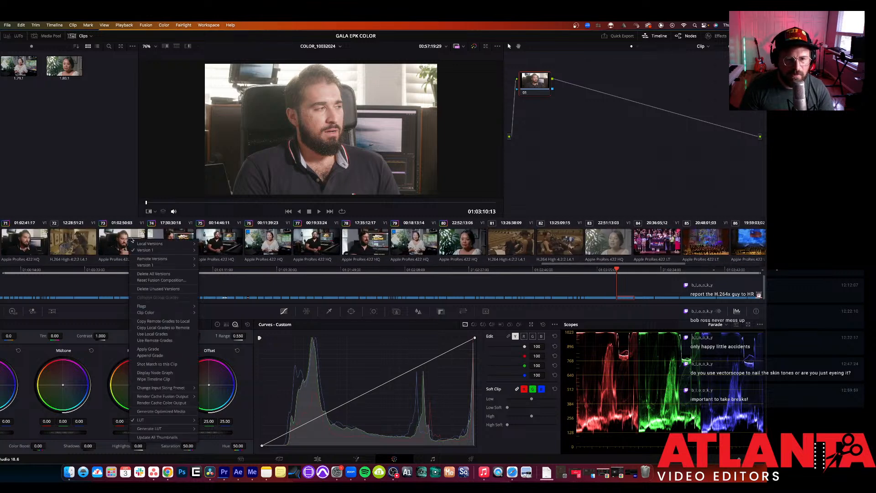
{"action": "left_click", "coordinate": [165, 349]}
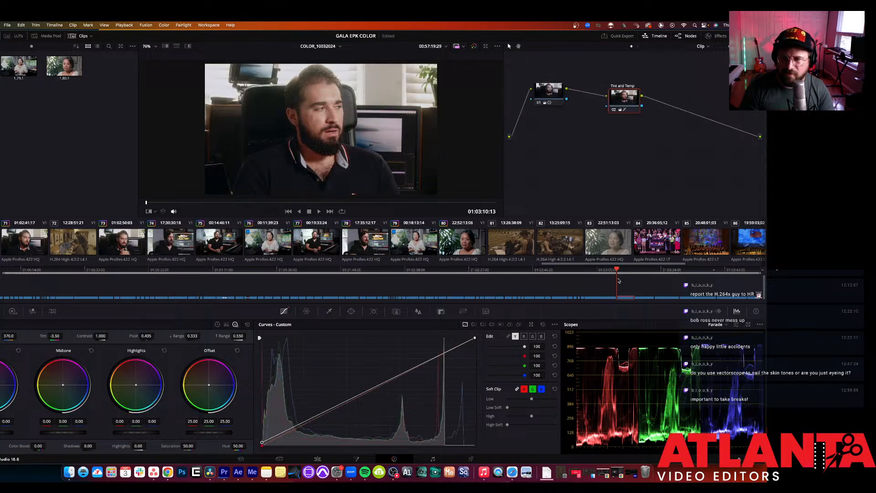
{"action": "left_click_drag", "start_coordinate": [600, 267], "coordinate": [691, 270]}
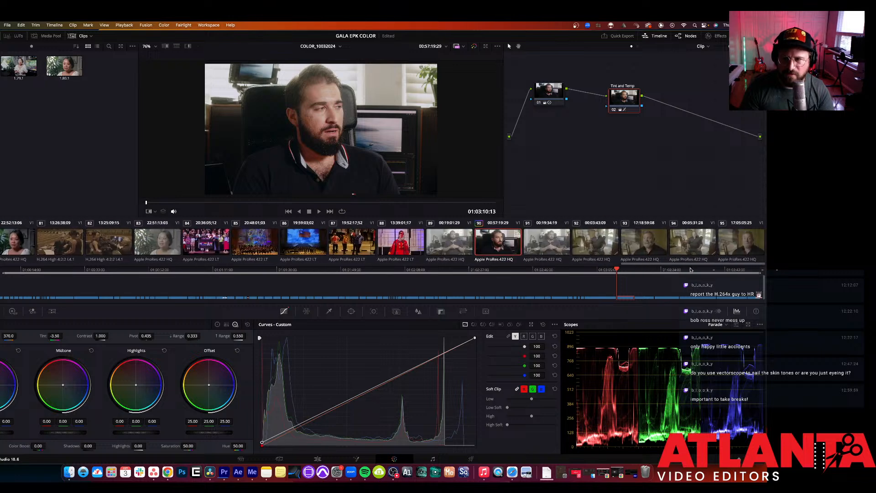
Step: Shot match clip 91, the wide interview shot of the bearded man, to clip 90 and compare the two
{"action": "left_click", "coordinate": [561, 248]}
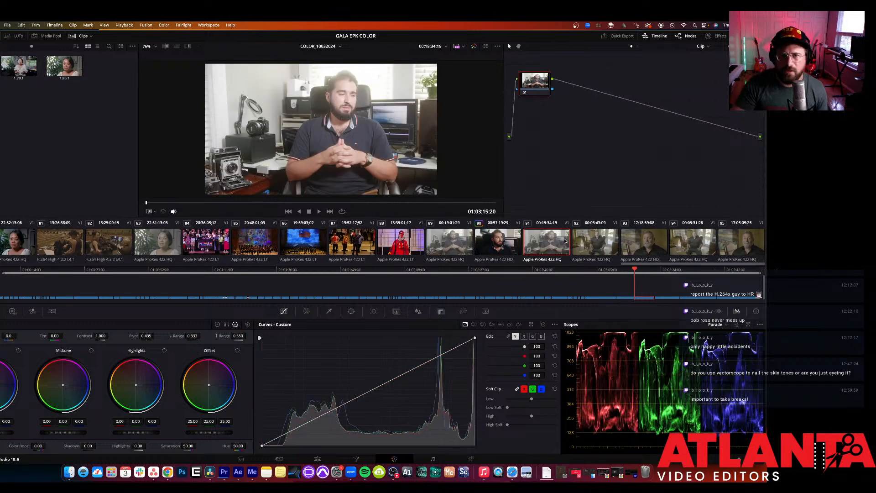
{"action": "right_click", "coordinate": [507, 244]}
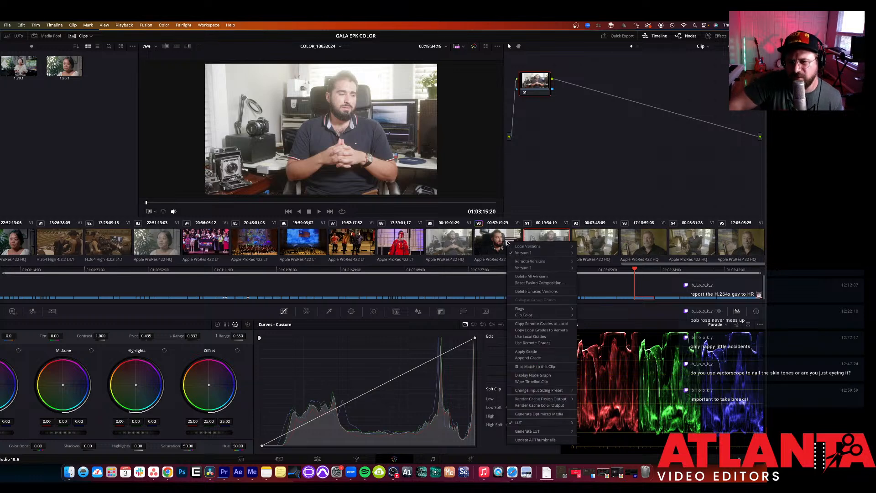
{"action": "left_click", "coordinate": [536, 367]}
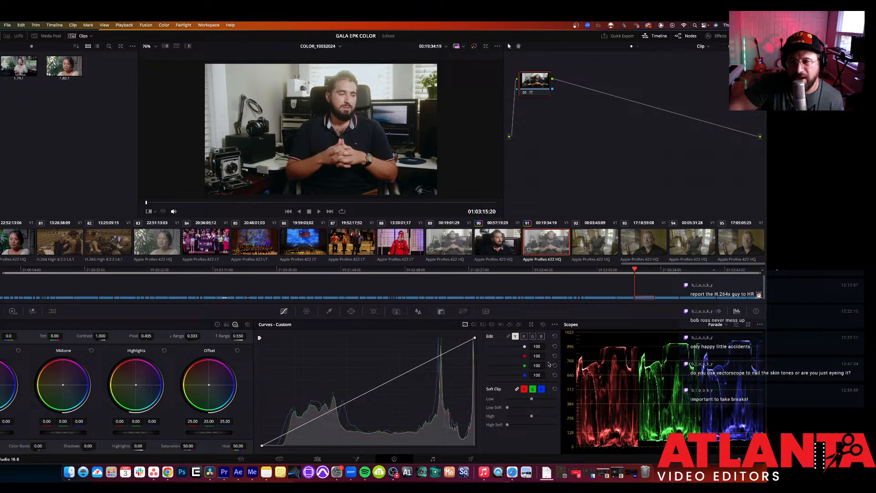
{"action": "left_click", "coordinate": [495, 248]}
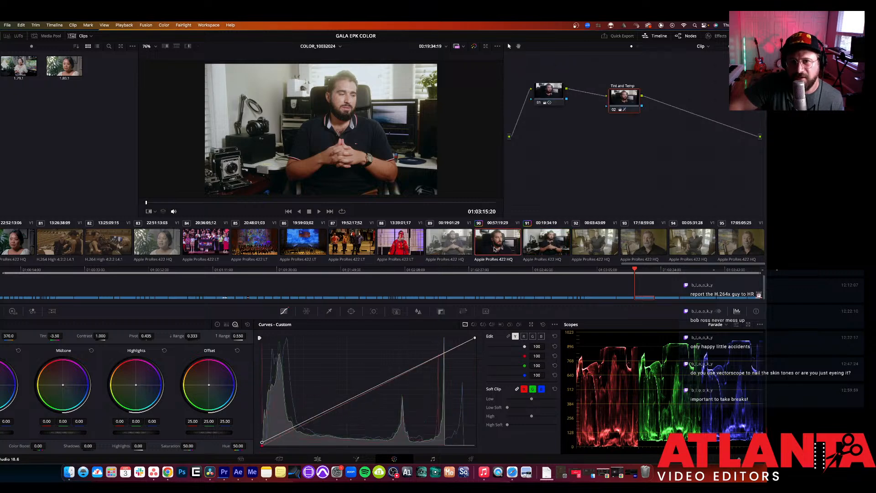
{"action": "left_click", "coordinate": [542, 248]}
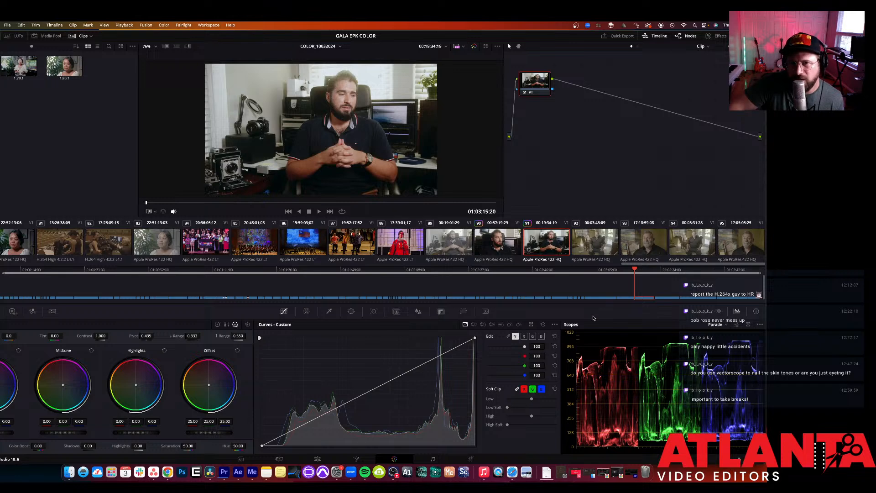
Step: Switch to OBS to check the stream window and return to DaVinci Resolve
{"action": "key", "text": "ctrl+Up"}
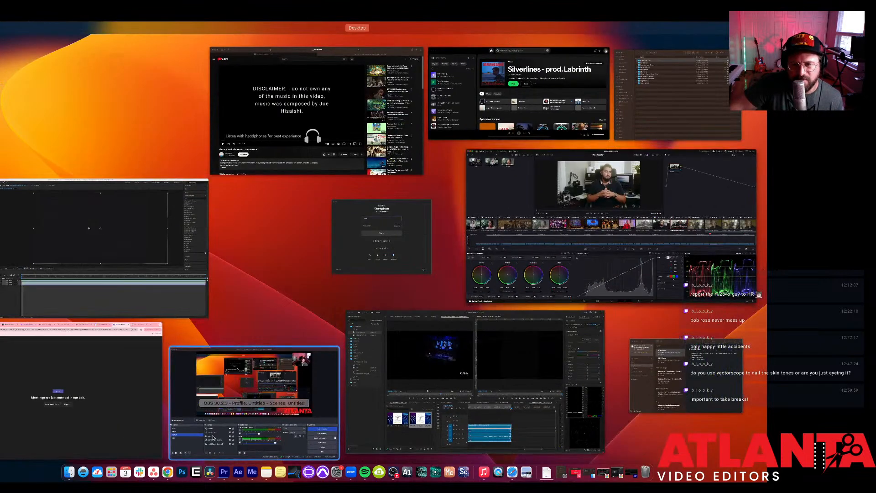
{"action": "left_click", "coordinate": [299, 401]}
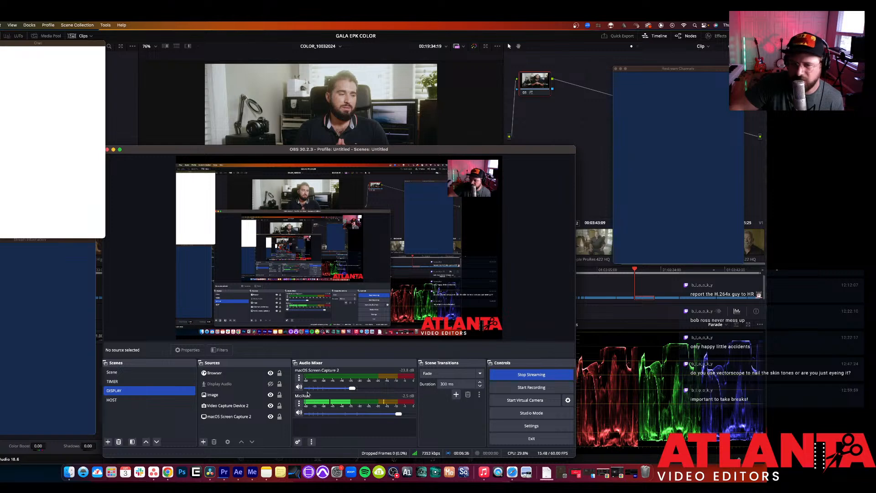
{"action": "left_click", "coordinate": [643, 345]}
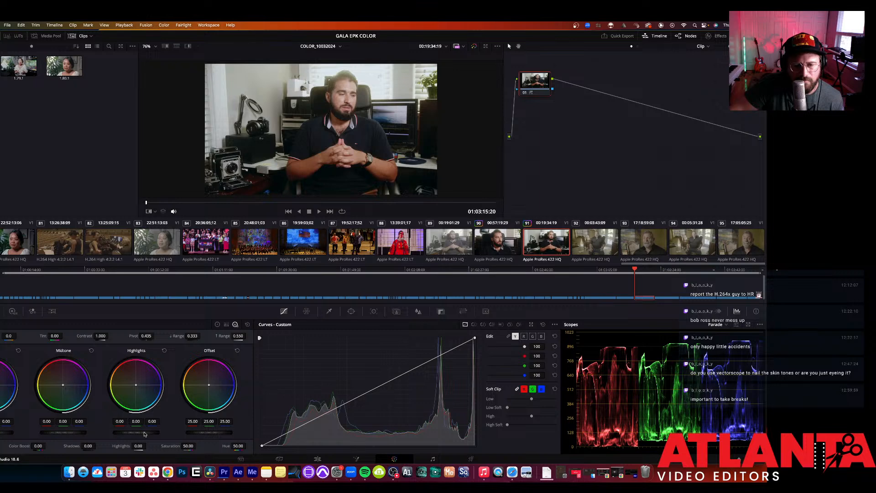
Step: Try lowering clip 91's log highlights to -0.03 and pulling down the custom curve's white point, and undo both
{"action": "left_click_drag", "start_coordinate": [144, 434], "coordinate": [142, 434]}
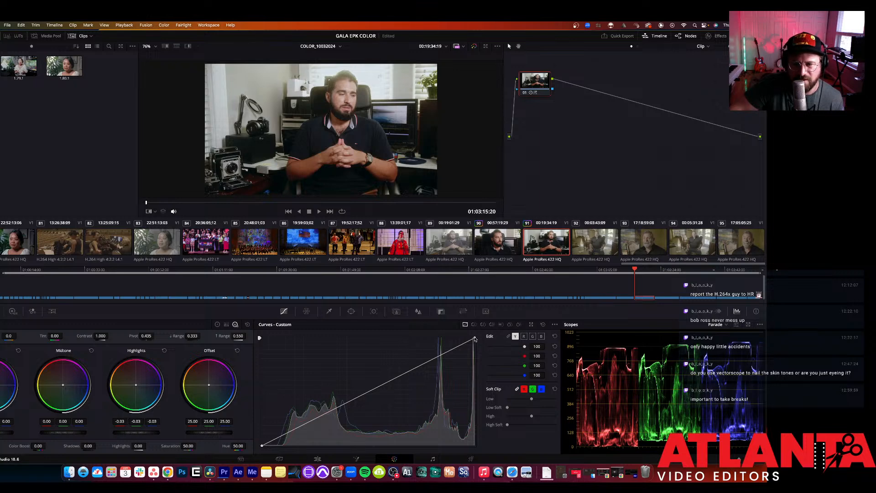
{"action": "left_click_drag", "start_coordinate": [474, 338], "coordinate": [474, 367]}
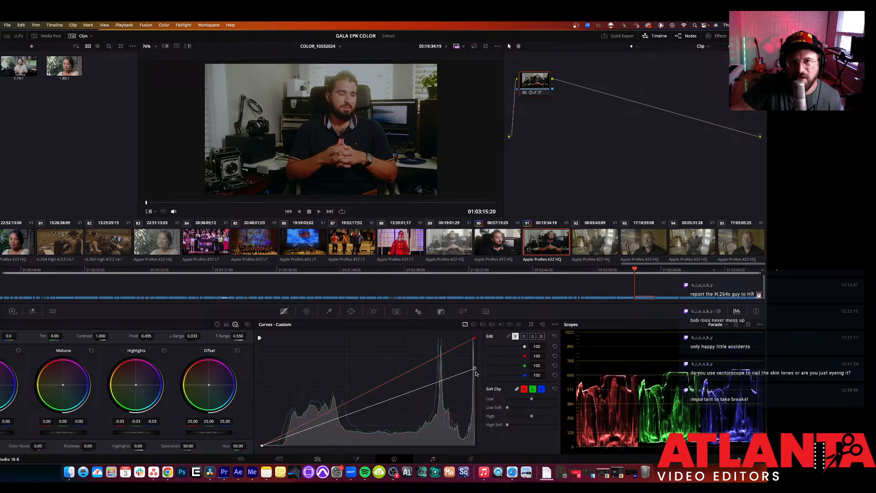
{"action": "key", "text": "super+z"}
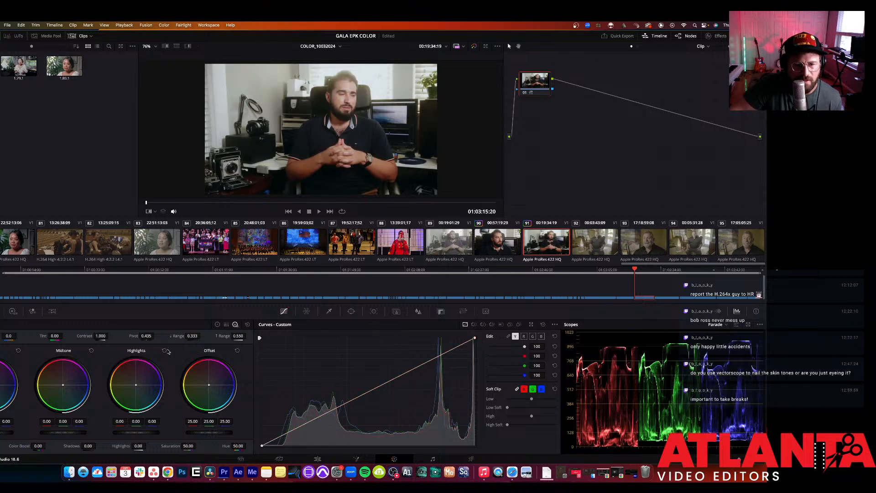
Step: Try rolling off clip 91's brightest tones with extra custom curve points and a lower white point, and undo the curve changes
{"action": "left_click", "coordinate": [218, 324]}
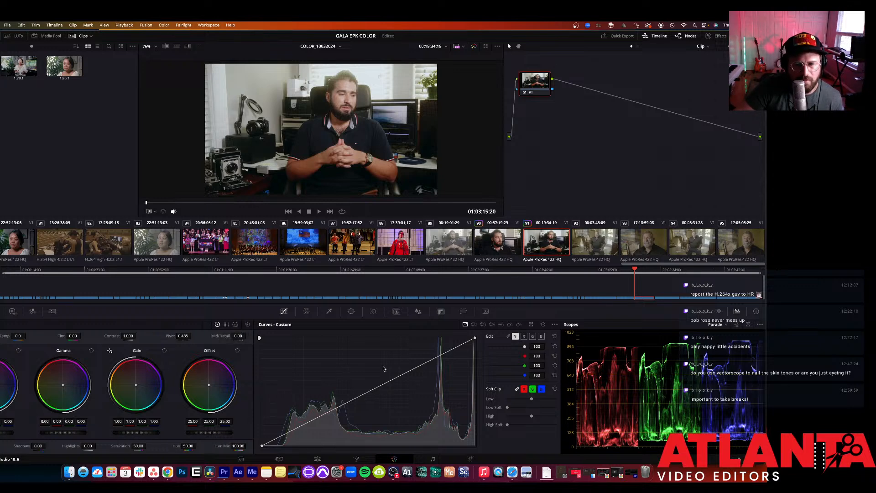
{"action": "left_click", "coordinate": [469, 342]}
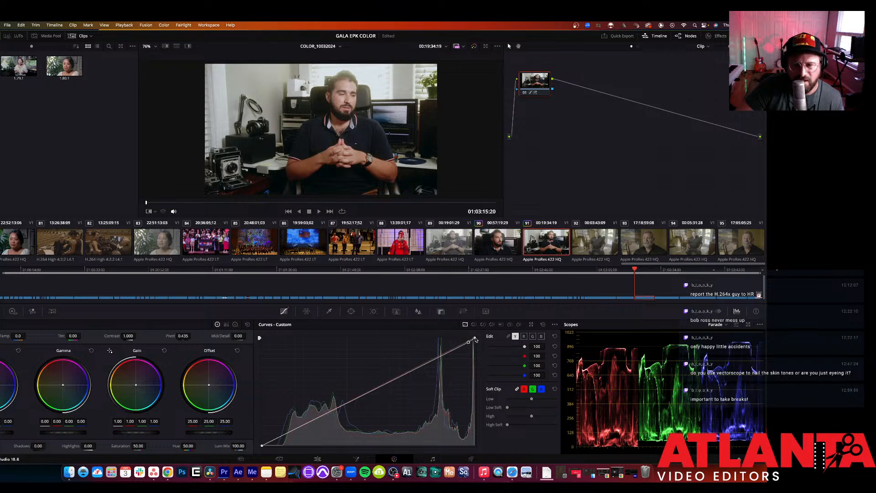
{"action": "left_click_drag", "start_coordinate": [474, 338], "coordinate": [474, 342]}
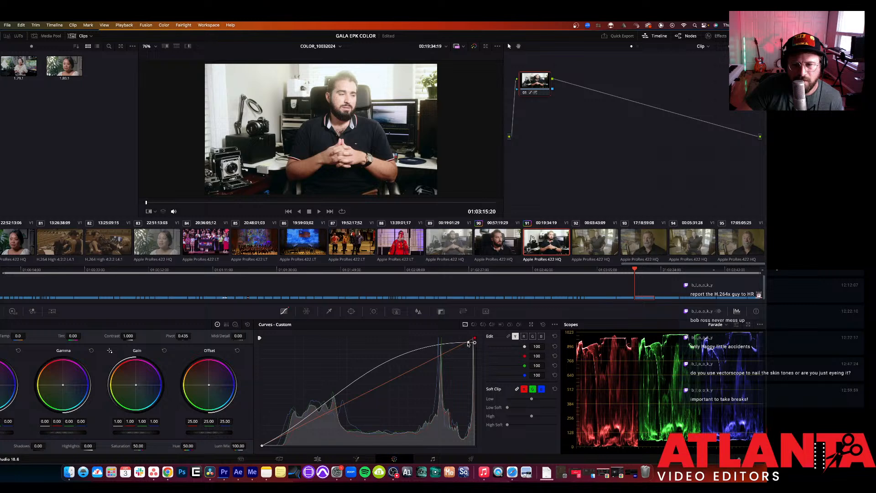
{"action": "left_click", "coordinate": [456, 345]}
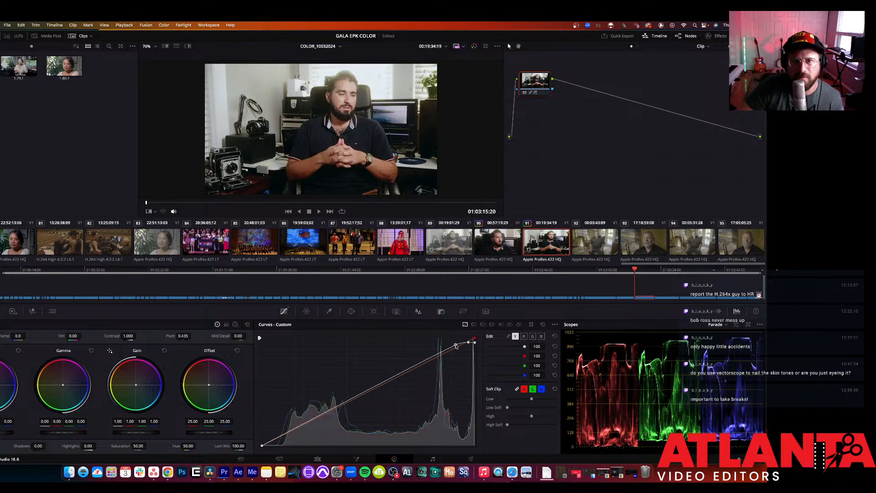
{"action": "left_click_drag", "start_coordinate": [474, 345], "coordinate": [470, 356]}
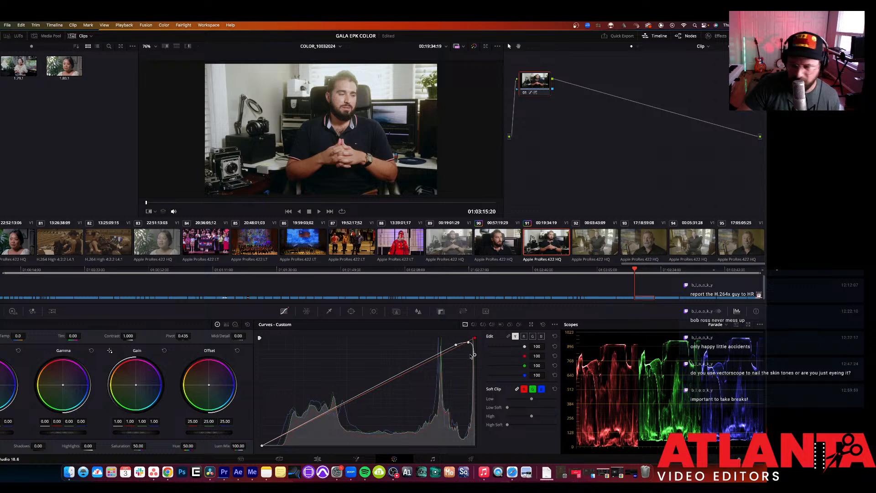
{"action": "key", "text": "super+z"}
{"action": "key", "text": "super+z"}
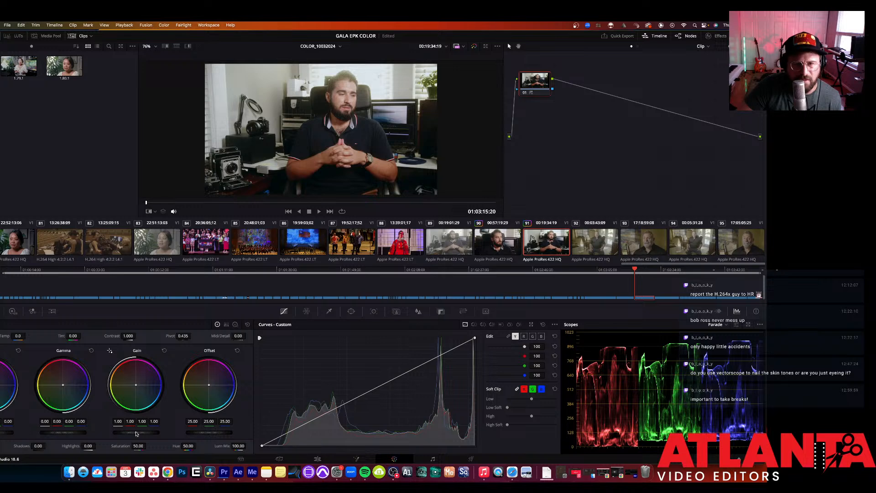
Step: Lower clip 91's gain to 0.93 and compare the shot with clip 90
{"action": "left_click_drag", "start_coordinate": [136, 432], "coordinate": [123, 432]}
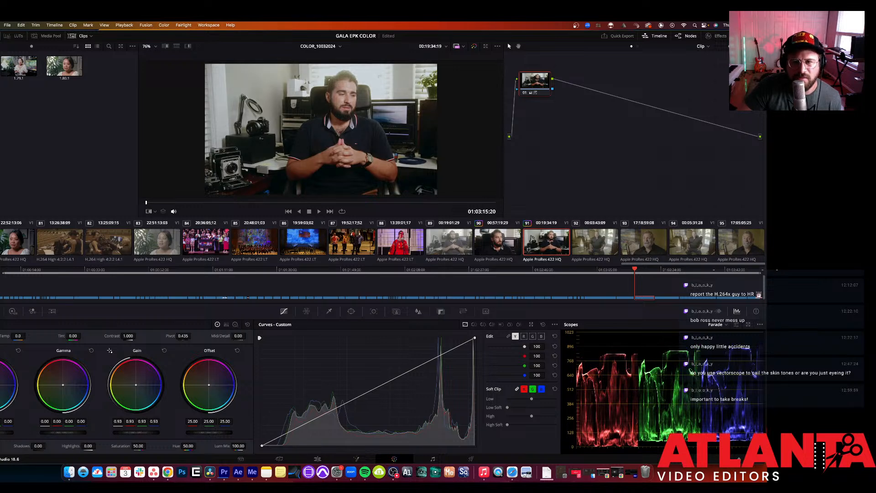
{"action": "left_click", "coordinate": [506, 242]}
{"action": "left_click", "coordinate": [542, 242]}
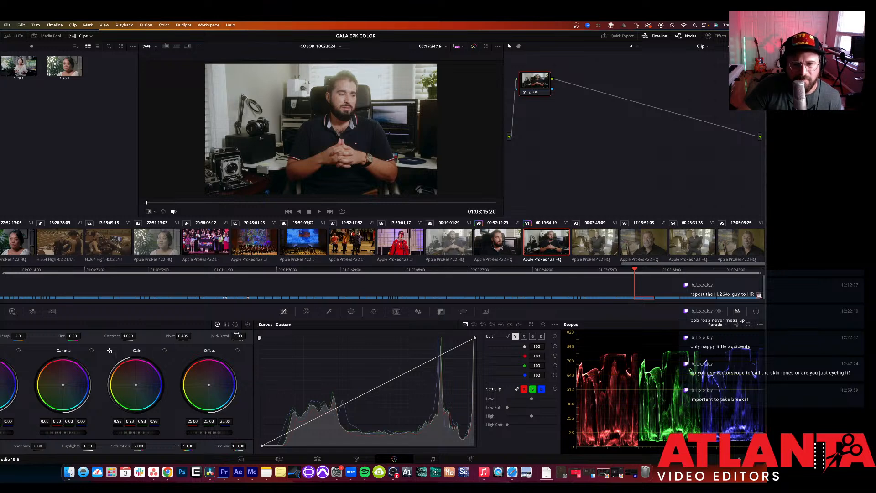
Step: Set clip 91's midtone detail to 26 and compare the shot with clip 90
{"action": "mouse_move", "coordinate": [237, 335]}
{"action": "left_mouse_down"}
{"action": "mouse_move", "coordinate": [249, 335]}
{"action": "mouse_move", "coordinate": [239, 335]}
{"action": "left_mouse_up"}
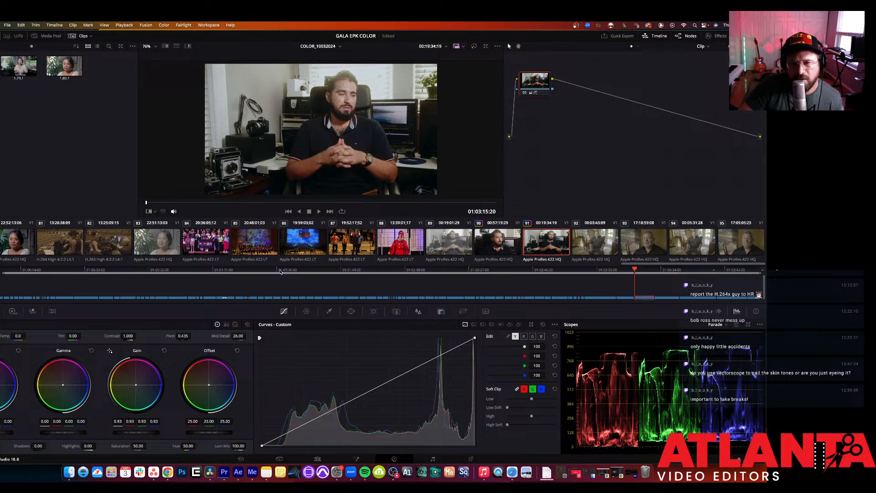
{"action": "left_click", "coordinate": [501, 239]}
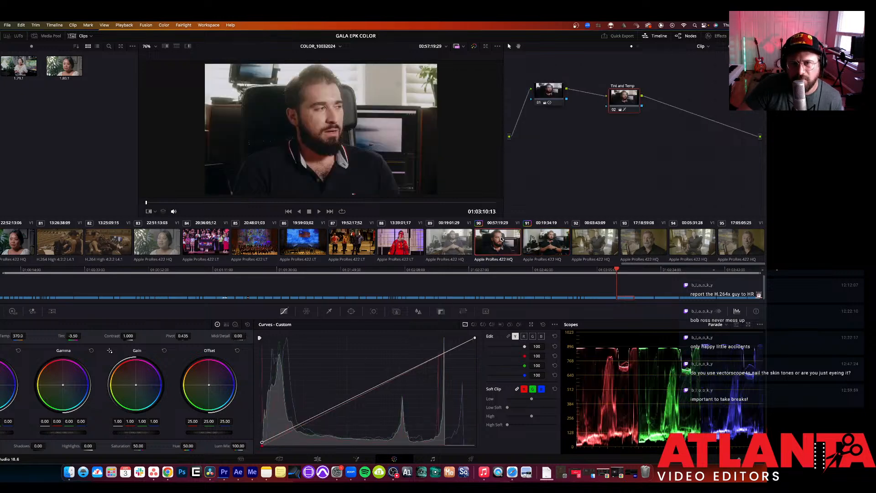
{"action": "left_click", "coordinate": [538, 242]}
{"action": "left_click", "coordinate": [501, 245]}
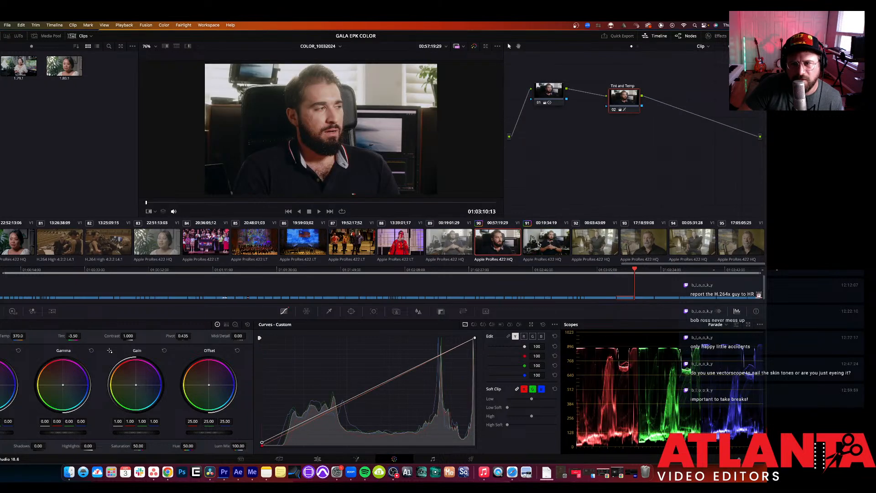
{"action": "left_click", "coordinate": [527, 249]}
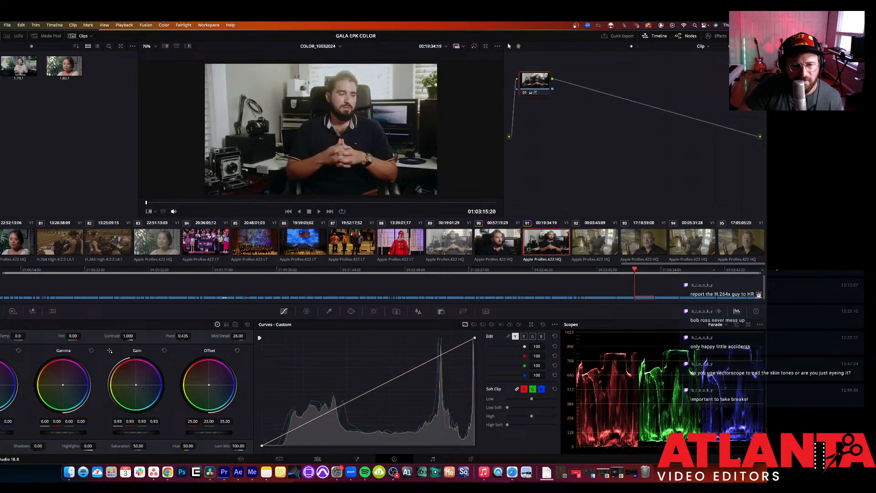
Step: Set clip 91's log wheels to -0.04 shadow, 0.09 midtone and -0.05 highlights, and compare it with clip 90
{"action": "left_click", "coordinate": [236, 325]}
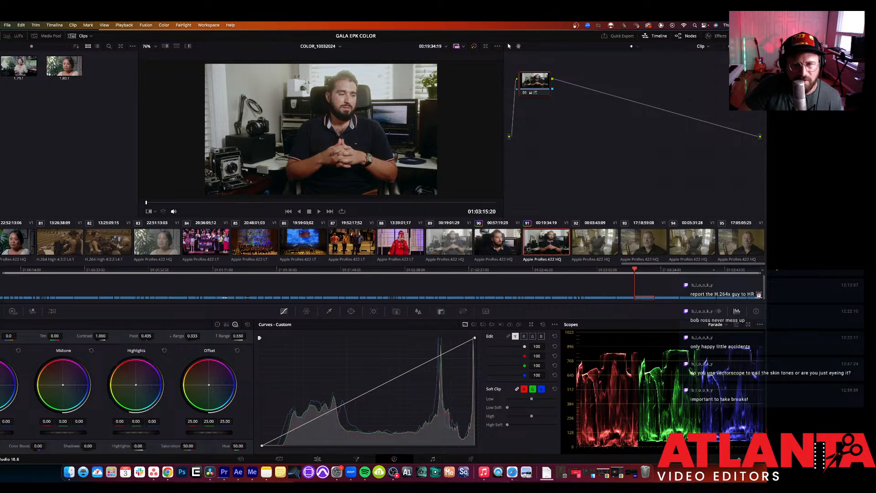
{"action": "left_click_drag", "start_coordinate": [9, 432], "coordinate": [2, 432]}
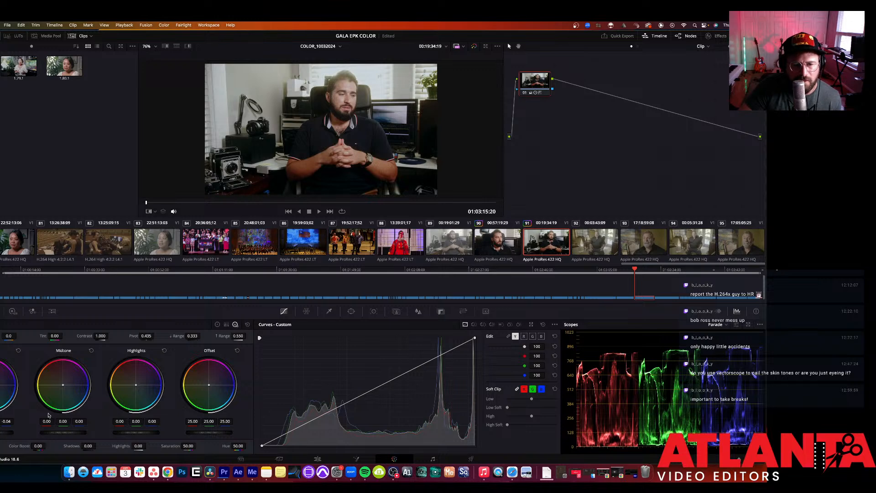
{"action": "left_click_drag", "start_coordinate": [61, 432], "coordinate": [64, 432]}
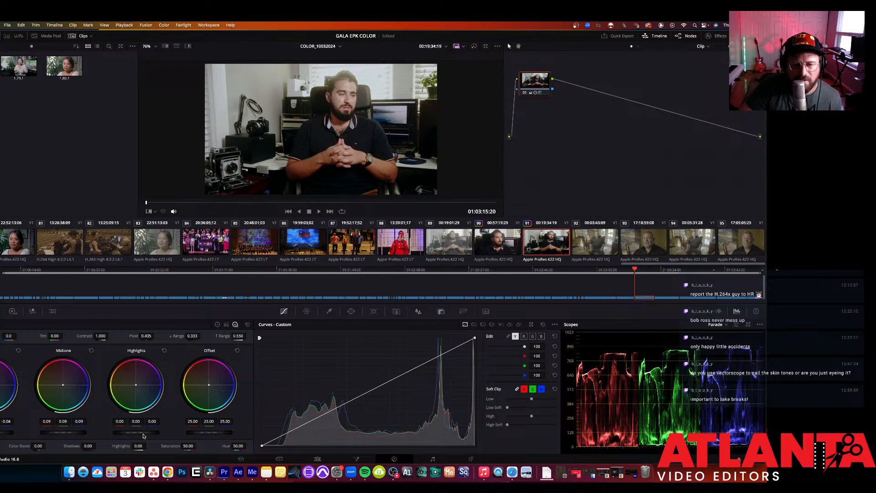
{"action": "left_click_drag", "start_coordinate": [145, 434], "coordinate": [138, 433]}
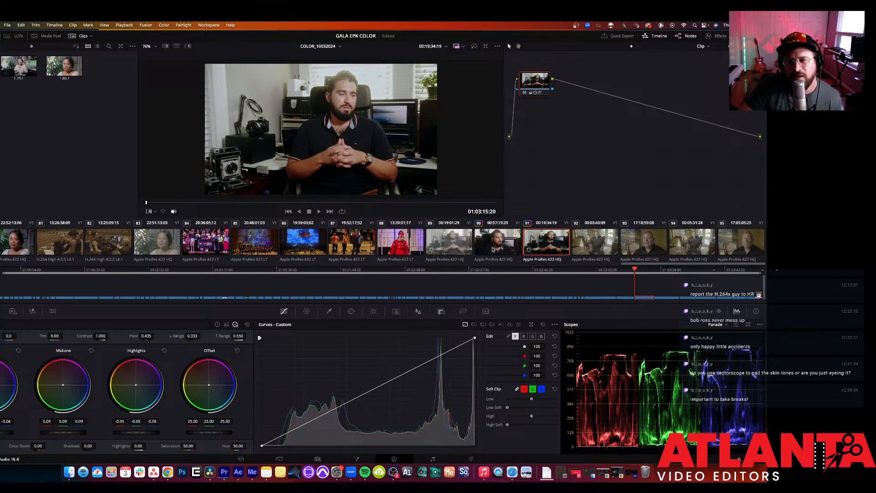
{"action": "left_click", "coordinate": [509, 244]}
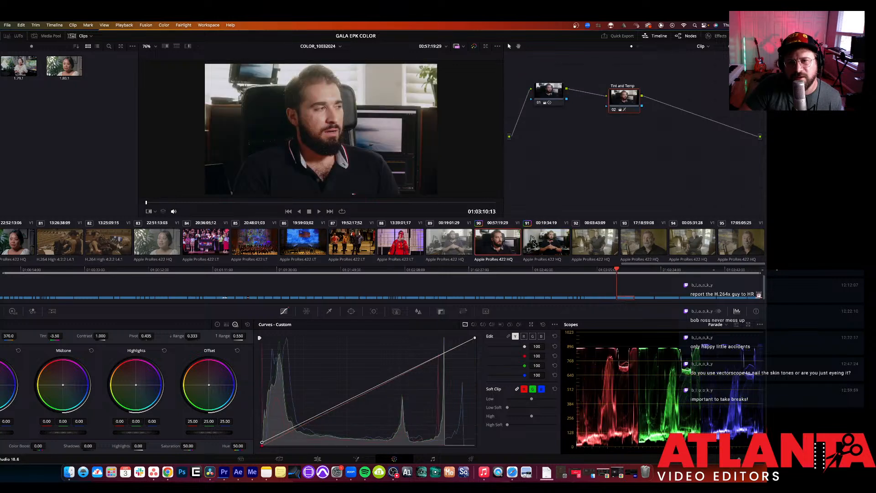
{"action": "left_click", "coordinate": [534, 244]}
Step: Apply clip 91's grade to clip 89, the other wide interview shot of the bearded man
{"action": "left_click", "coordinate": [439, 247]}
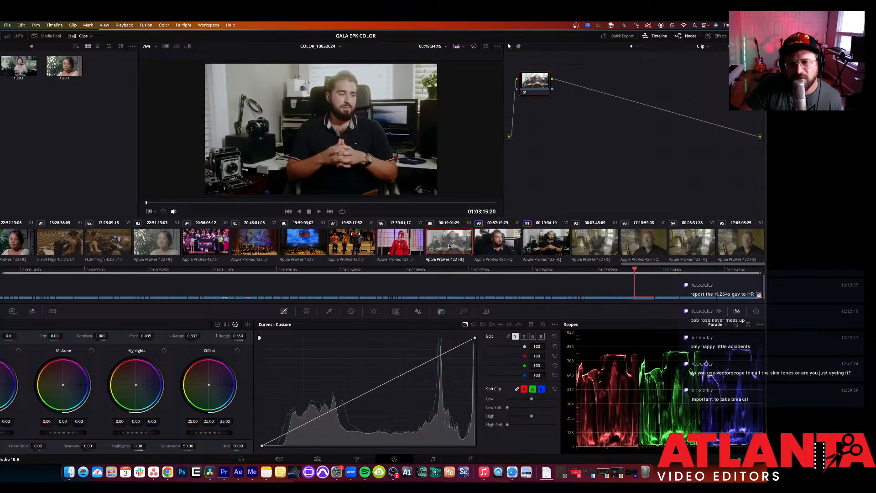
{"action": "right_click", "coordinate": [548, 246]}
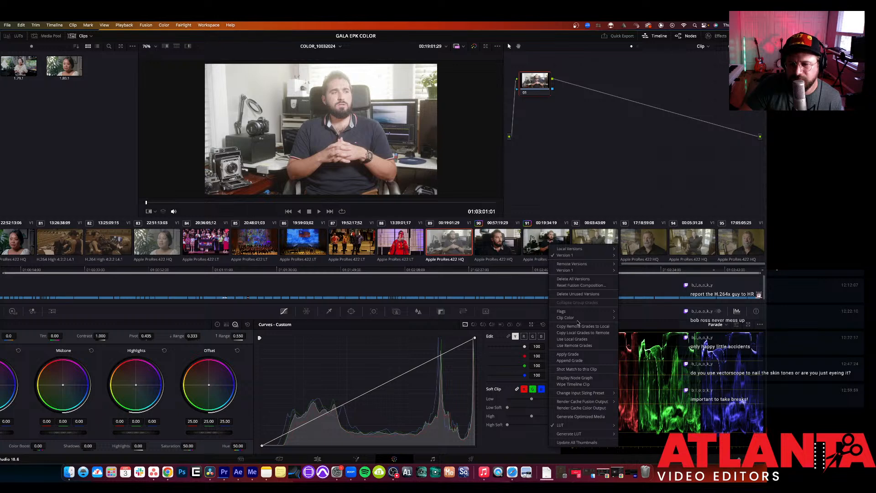
{"action": "left_click", "coordinate": [572, 353]}
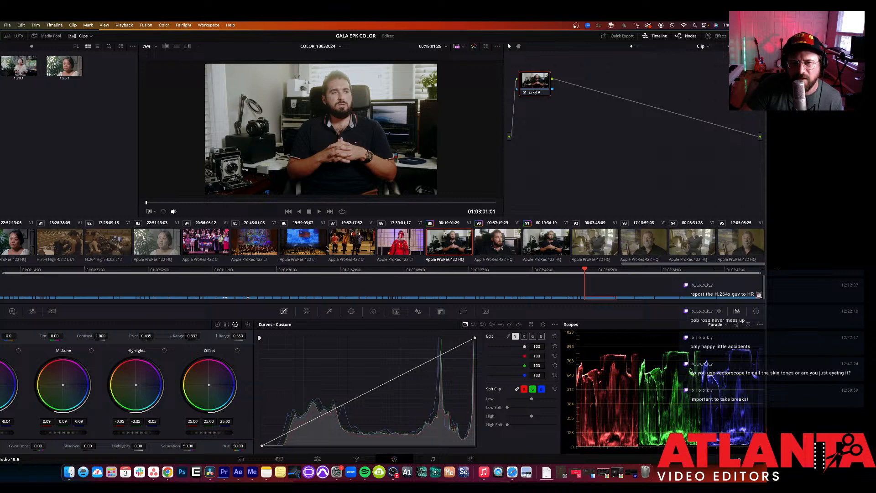
Step: Apply clip 80's grade to clip 83, the same woman's interview shot, and nudge its temperature and tint node slightly upward
{"action": "left_click", "coordinate": [170, 248]}
{"action": "right_click", "coordinate": [22, 242]}
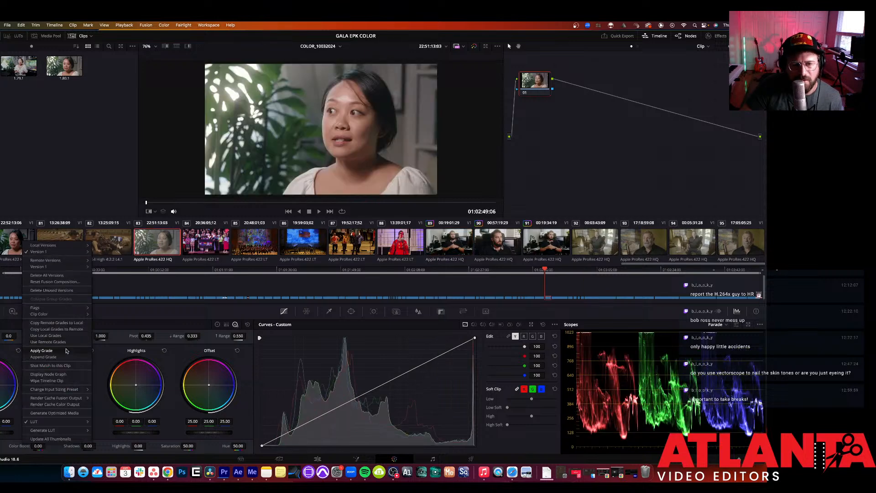
{"action": "left_click", "coordinate": [50, 349]}
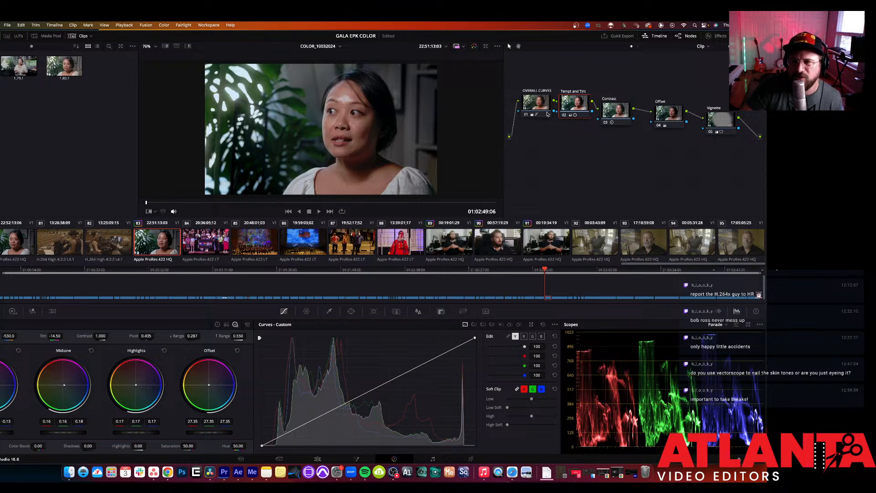
{"action": "left_click_drag", "start_coordinate": [577, 105], "coordinate": [580, 99]}
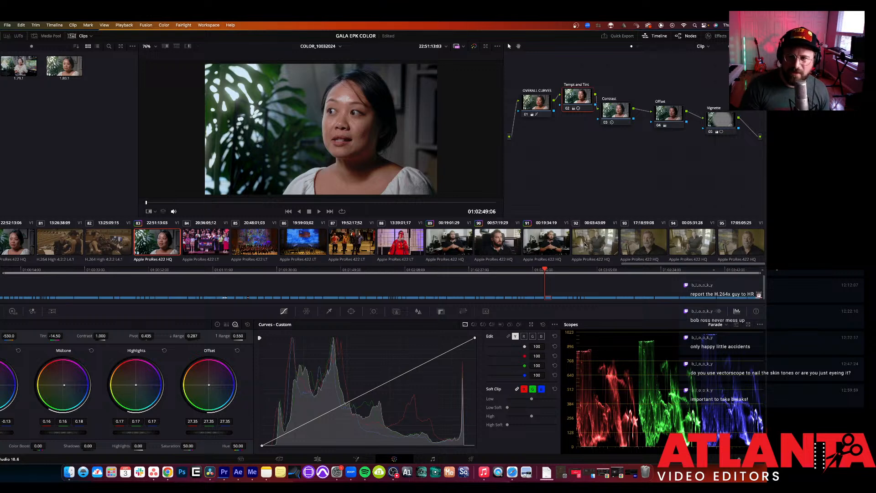
Step: Copy the grade of clip 89, the wide interview shot of the bearded man
{"action": "left_click", "coordinate": [465, 247]}
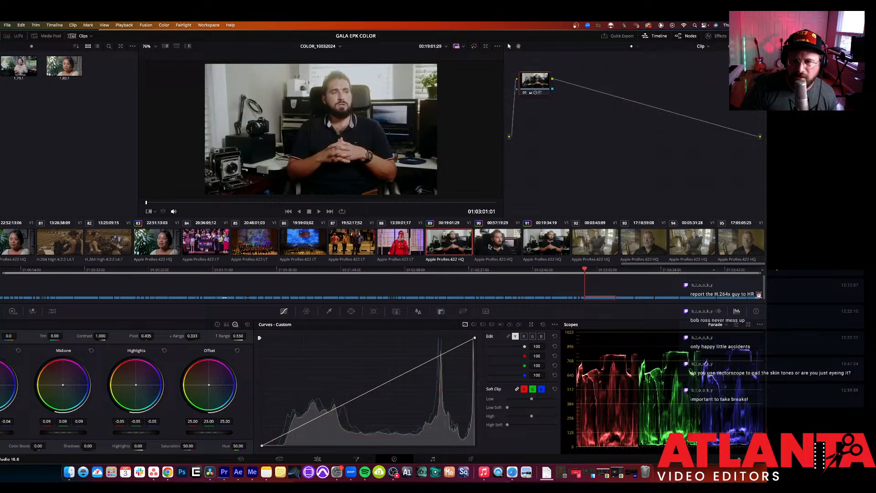
{"action": "right_click", "coordinate": [453, 242]}
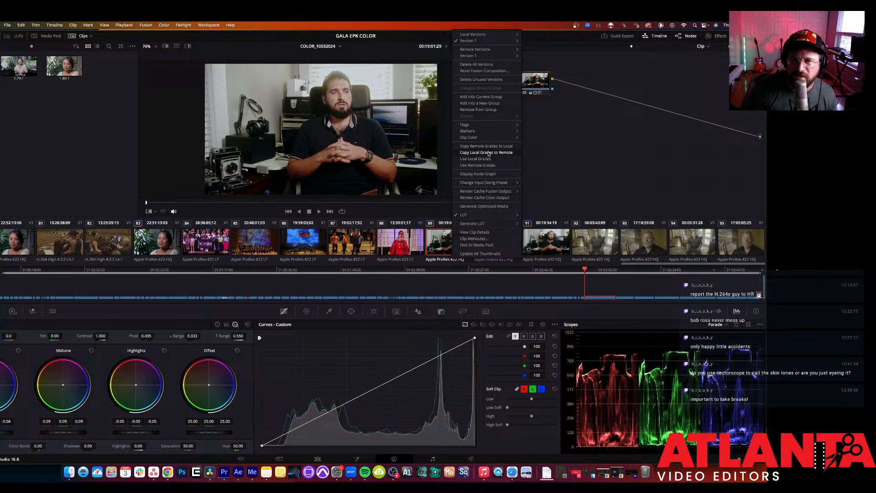
{"action": "left_click", "coordinate": [440, 252]}
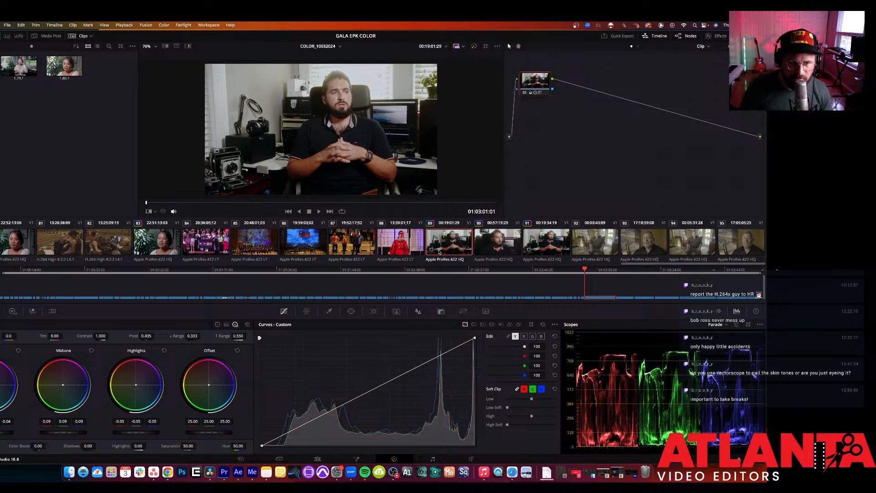
{"action": "key", "text": "Up"}
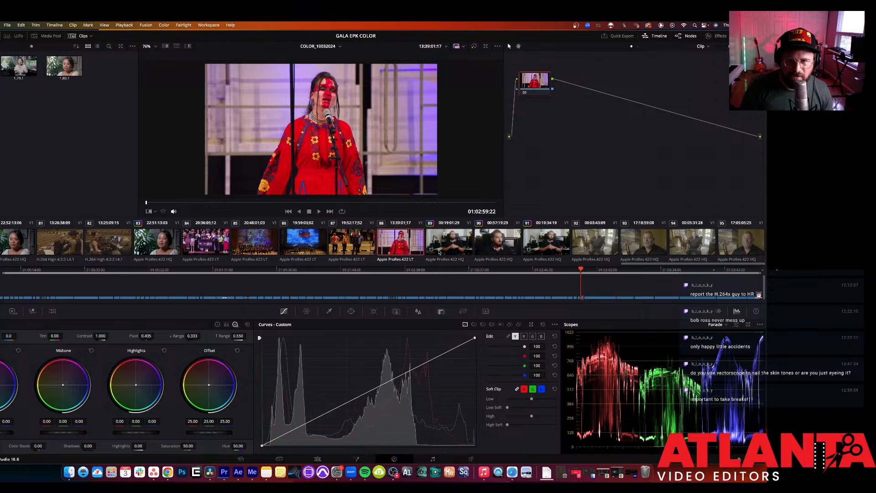
{"action": "key", "text": "Down"}
Step: Review the timeline clips backward from clip 88 to clip 69, checking the grades of the interview shots
{"action": "key", "text": "Up"}
{"action": "key", "text": "Up"}
{"action": "key", "text": "Up"}
{"action": "key", "text": "Up"}
{"action": "key", "text": "Up"}
{"action": "key", "text": "Up"}
{"action": "key", "text": "Up"}
{"action": "key", "text": "Up"}
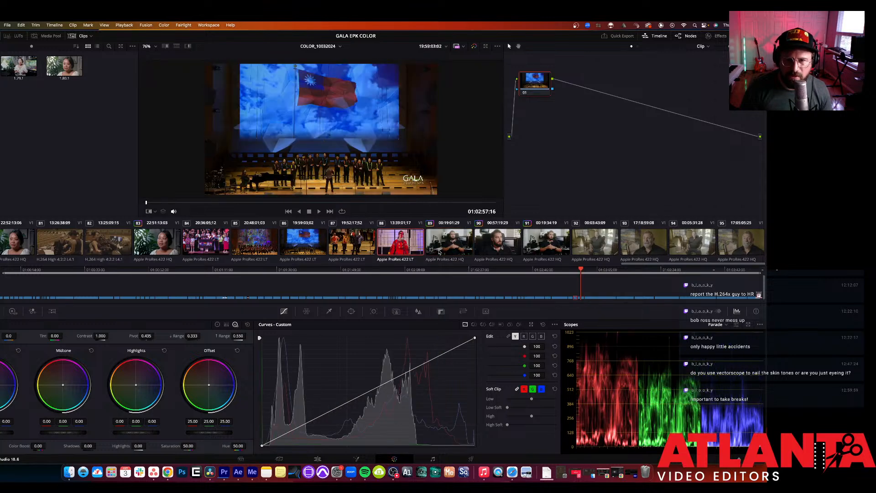
{"action": "key", "text": "Up"}
{"action": "key", "text": "Up"}
{"action": "key", "text": "Up"}
{"action": "key", "text": "Up"}
{"action": "key", "text": "Up"}
{"action": "key", "text": "Up"}
{"action": "key", "text": "Up"}
{"action": "key", "text": "Up"}
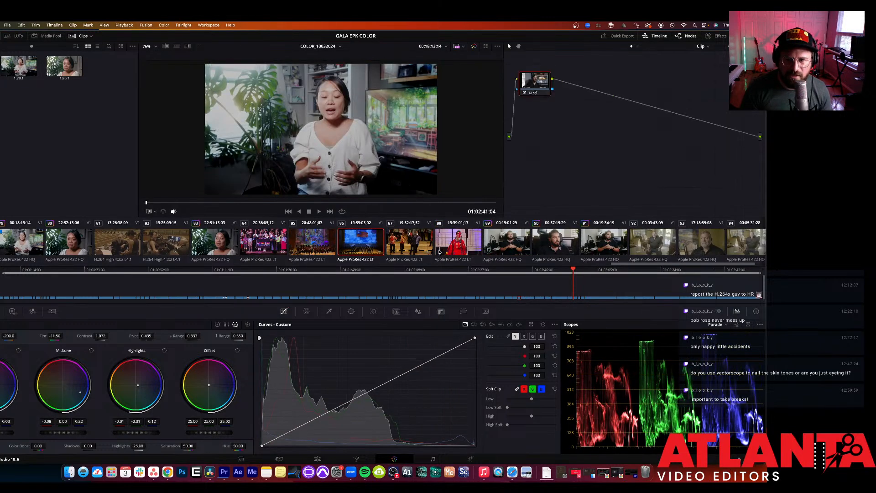
{"action": "key", "text": "Up"}
{"action": "key", "text": "Up"}
{"action": "key", "text": "Up"}
{"action": "key", "text": "Up"}
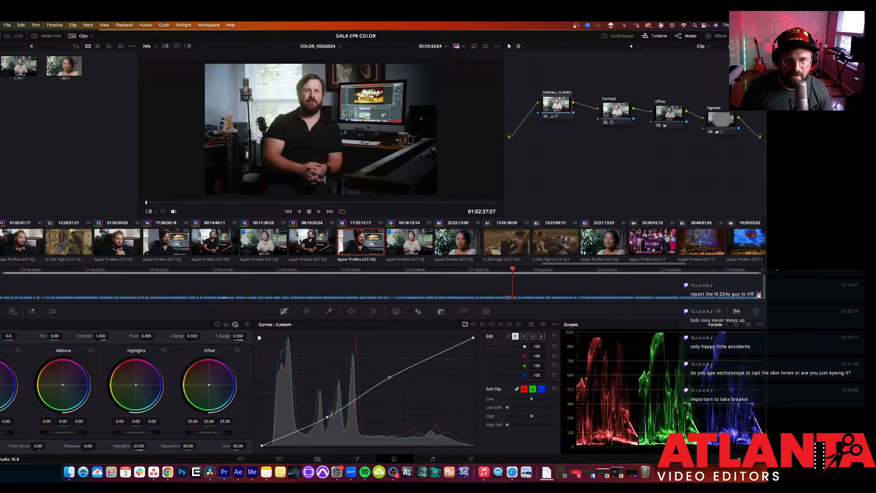
{"action": "key", "text": "Up"}
{"action": "key", "text": "Up"}
{"action": "key", "text": "Up"}
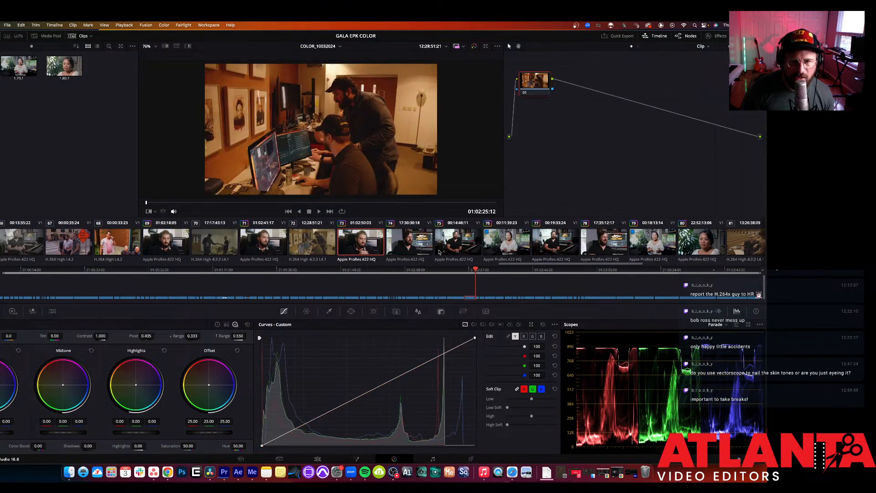
{"action": "key", "text": "Up"}
{"action": "key", "text": "Up"}
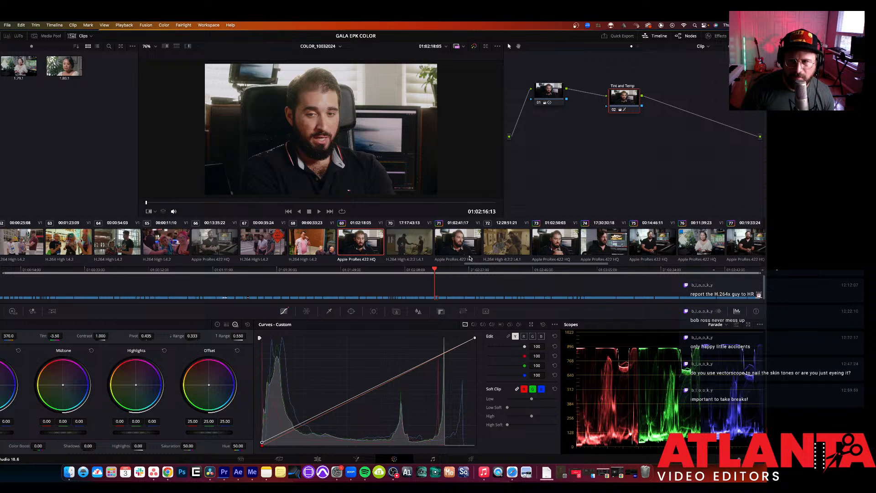
Step: Apply clip 89's grade to clip 53, an earlier wide interview shot of the bearded man
{"action": "key", "text": "Up"}
{"action": "key", "text": "Up"}
{"action": "key", "text": "Up"}
{"action": "key", "text": "Up"}
{"action": "key", "text": "Up"}
{"action": "key", "text": "Up"}
{"action": "key", "text": "Up"}
{"action": "key", "text": "Up"}
{"action": "key", "text": "Up"}
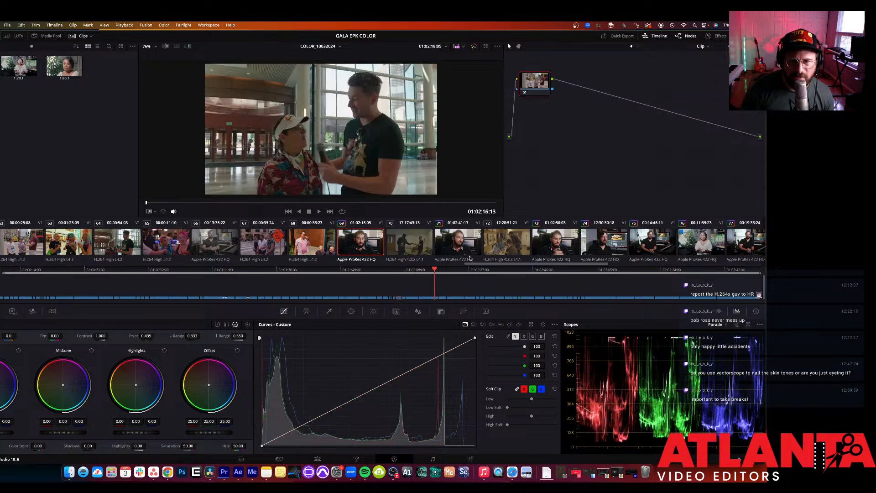
{"action": "key", "text": "Up"}
{"action": "key", "text": "Up"}
{"action": "key", "text": "Up"}
{"action": "key", "text": "Up"}
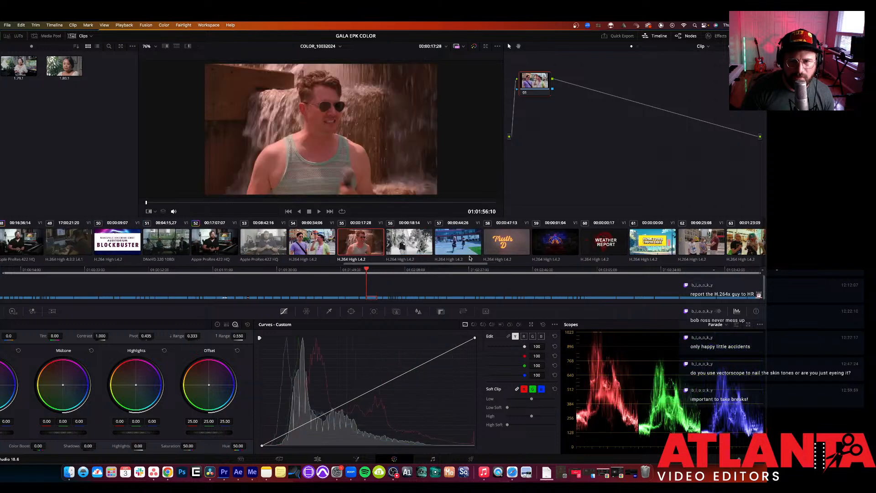
{"action": "key", "text": "Up"}
{"action": "key", "text": "Up"}
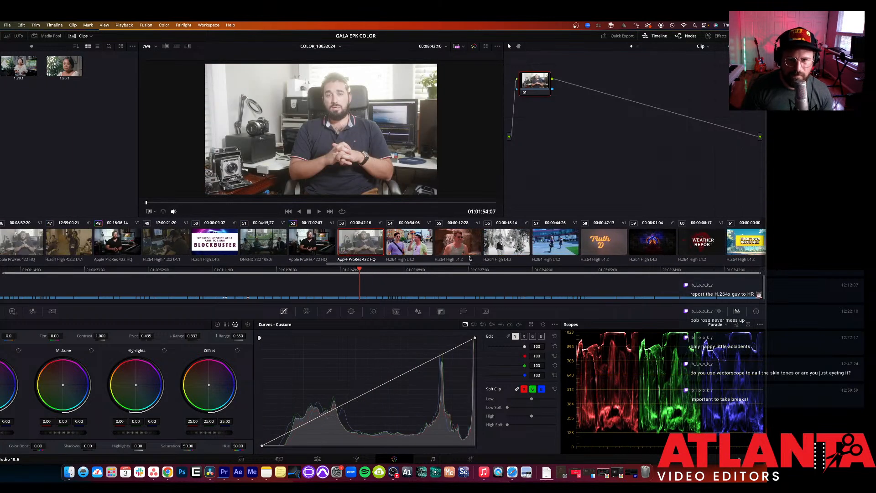
Step: Apply clip 89's grade to clip 46, the bearded man's wide interview shot before the orange-lit camera operator clip
{"action": "key", "text": "Up"}
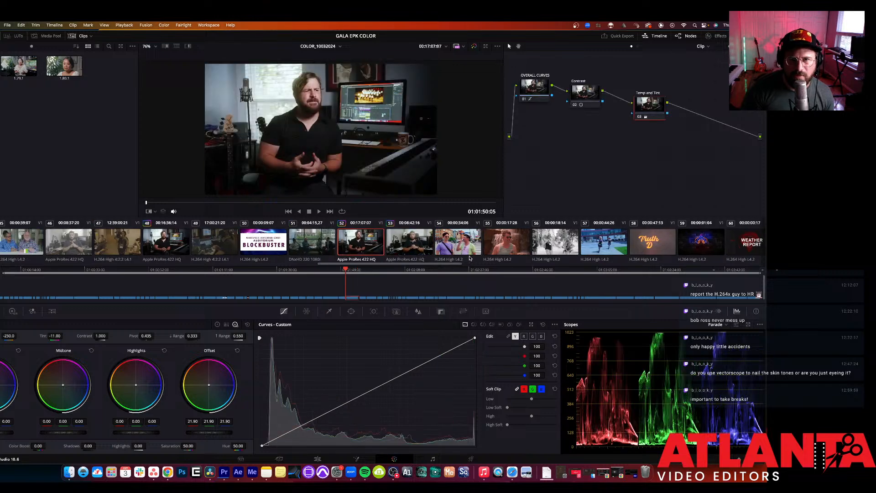
{"action": "key", "text": "Up"}
{"action": "key", "text": "Up"}
{"action": "key", "text": "Up"}
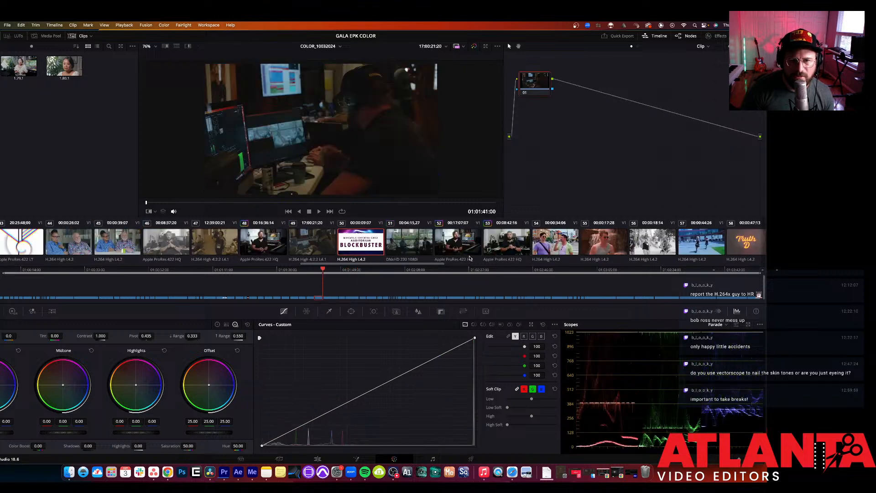
{"action": "key", "text": "Up"}
{"action": "key", "text": "Up"}
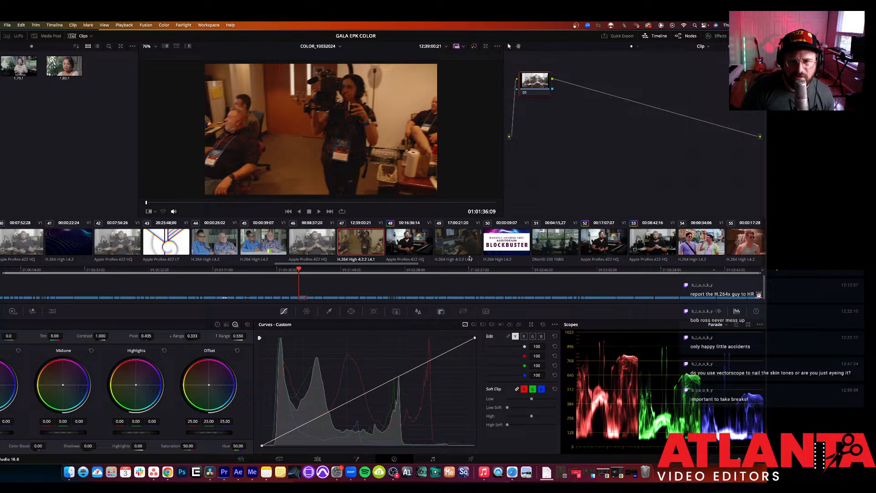
{"action": "key", "text": "Up"}
{"action": "key", "text": "Up"}
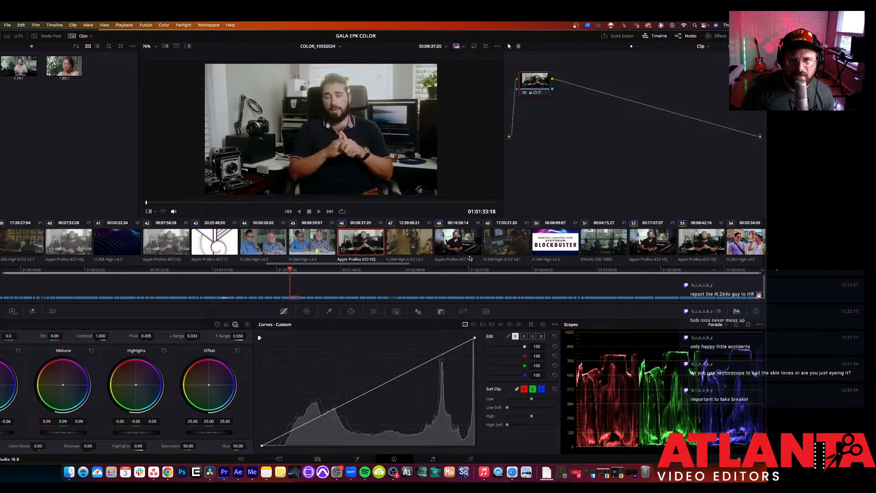
Step: Apply clip 89's grade to clips 42 and 40, the bearded man's wide shots on either side of the dark graphic
{"action": "key", "text": "Up"}
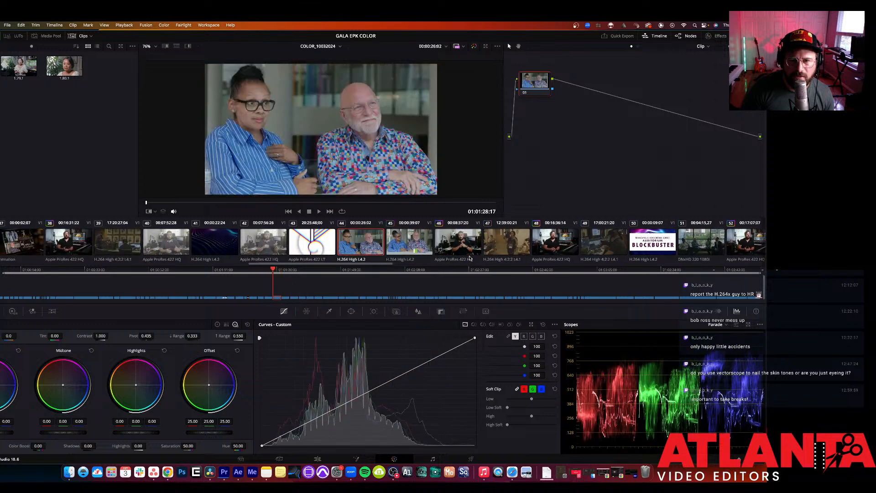
{"action": "key", "text": "Up"}
{"action": "key", "text": "Up"}
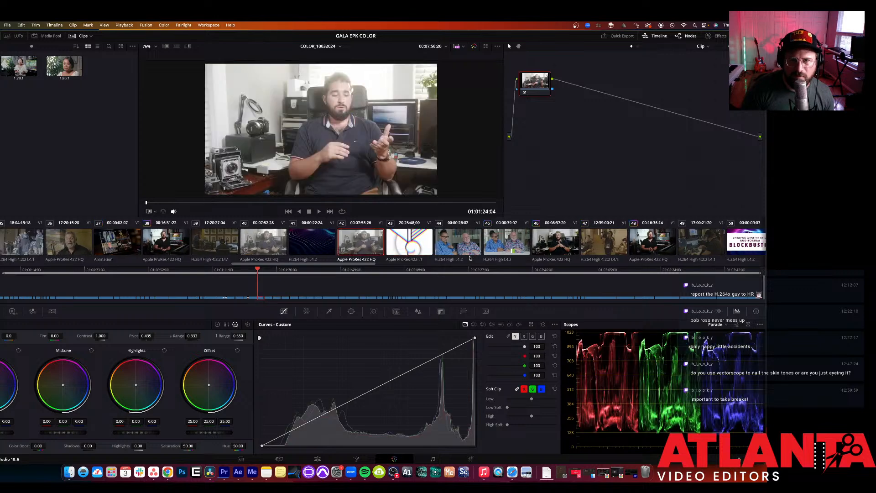
{"action": "key", "text": "Up"}
{"action": "key", "text": "Up"}
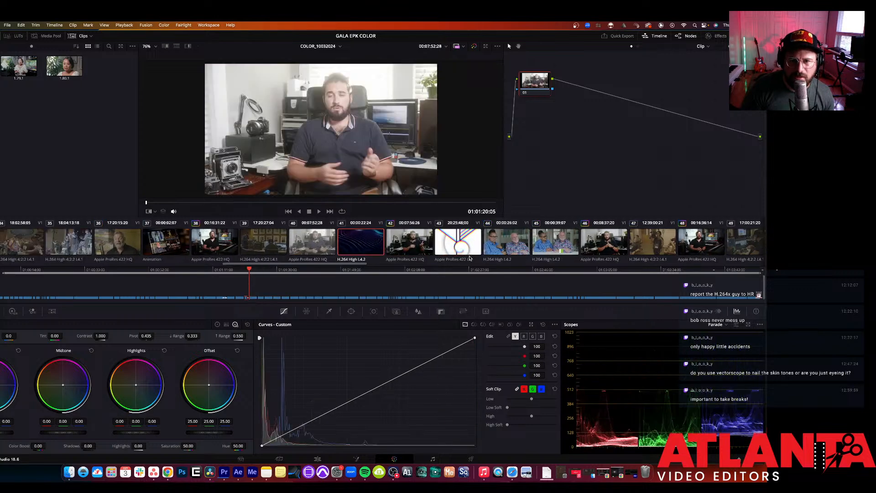
Step: Apply clip 89's grade to clip 31, the bearded man's wide interview shot with lowered hands
{"action": "key", "text": "Up"}
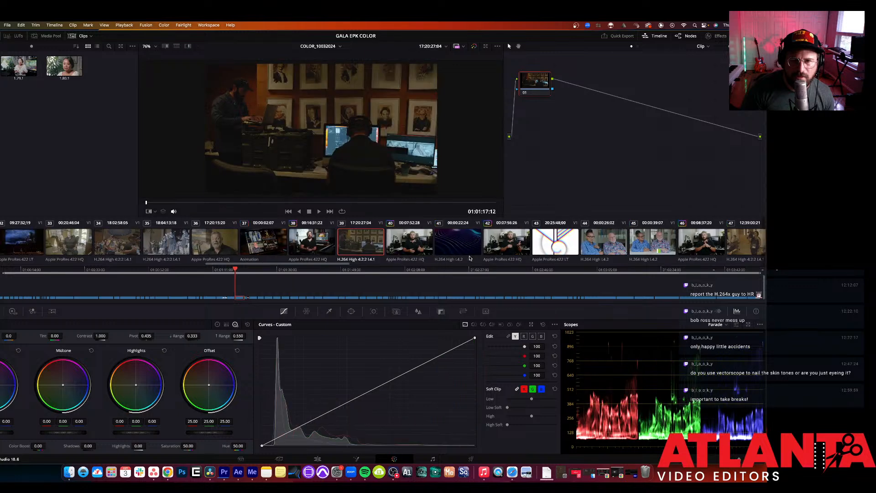
{"action": "key", "text": "Up"}
{"action": "key", "text": "Up"}
{"action": "key", "text": "Up"}
{"action": "key", "text": "Up"}
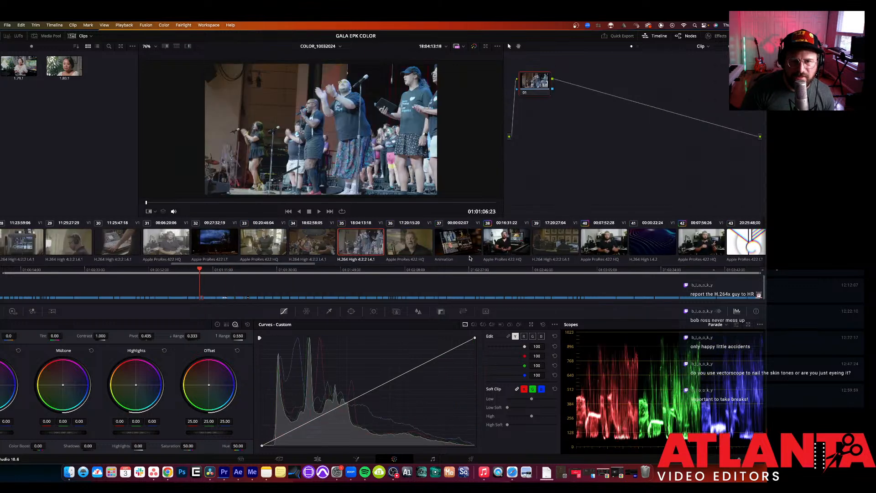
{"action": "key", "text": "Up"}
{"action": "key", "text": "Up"}
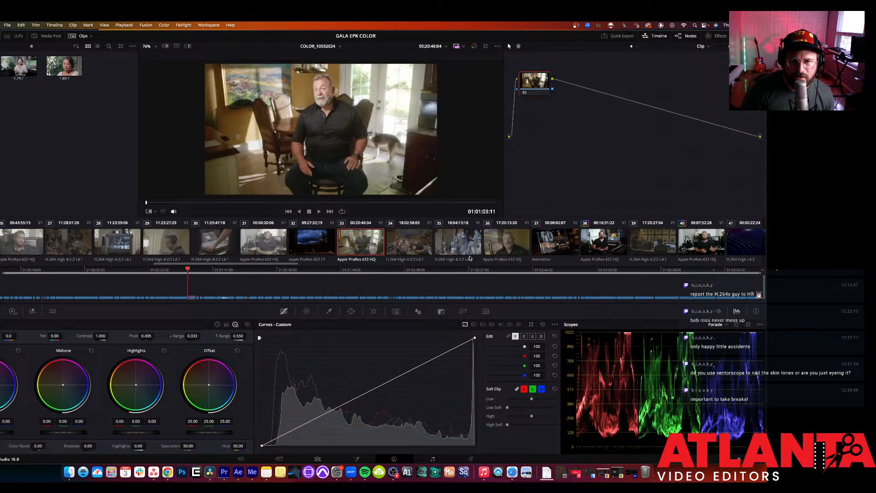
{"action": "key", "text": "Up"}
{"action": "key", "text": "Up"}
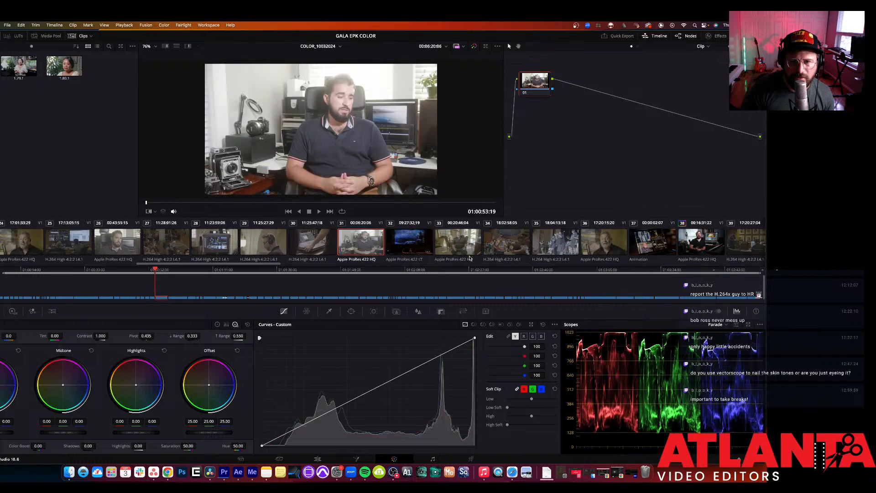
Step: Review the timeline clips backward from clip 30 to clip 12, looking for further shots that need grading
{"action": "key", "text": "Up"}
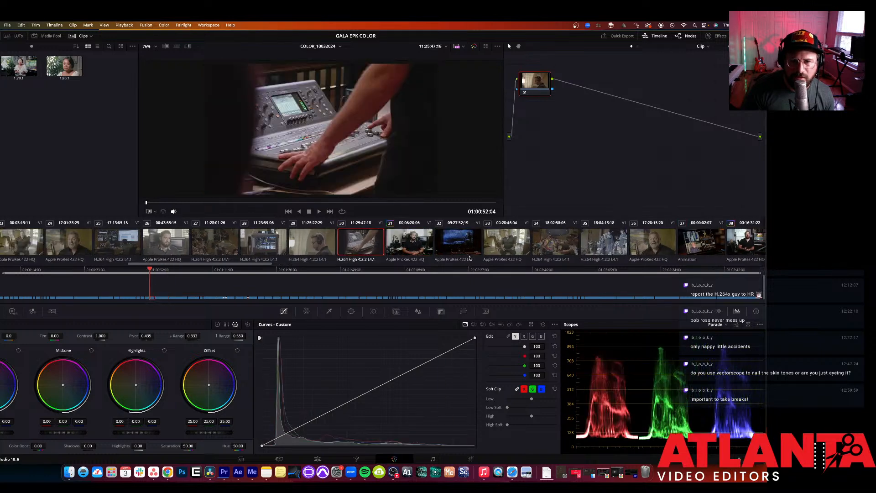
{"action": "key", "text": "Up"}
{"action": "key", "text": "Up"}
{"action": "key", "text": "Up"}
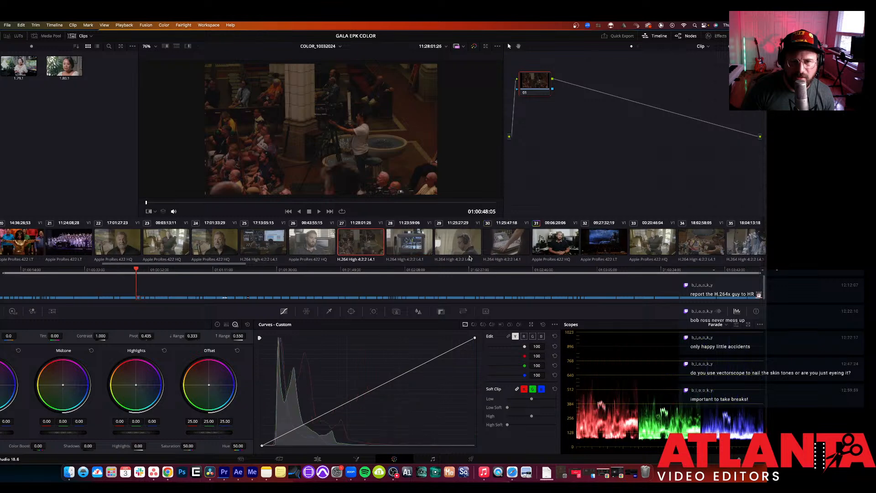
{"action": "key", "text": "Up"}
{"action": "key", "text": "Up"}
{"action": "key", "text": "Up"}
{"action": "key", "text": "Up"}
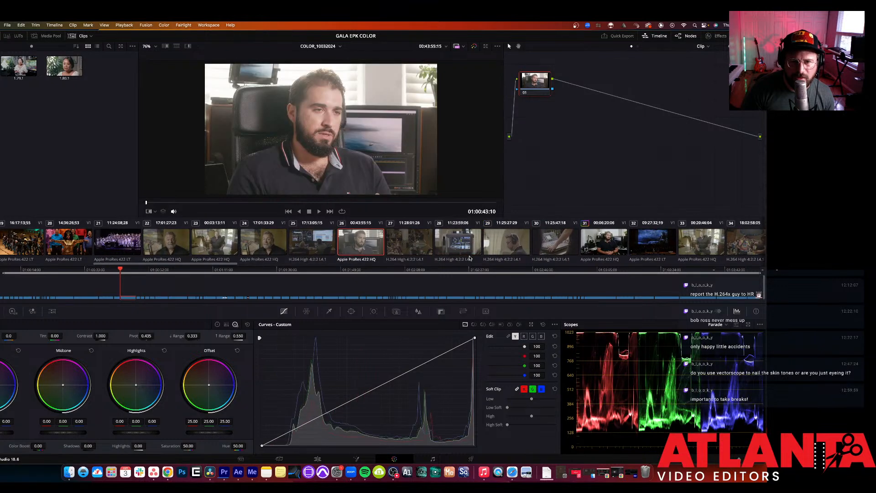
{"action": "key", "text": "Up"}
{"action": "key", "text": "Up"}
{"action": "key", "text": "Up"}
{"action": "key", "text": "Up"}
{"action": "key", "text": "Up"}
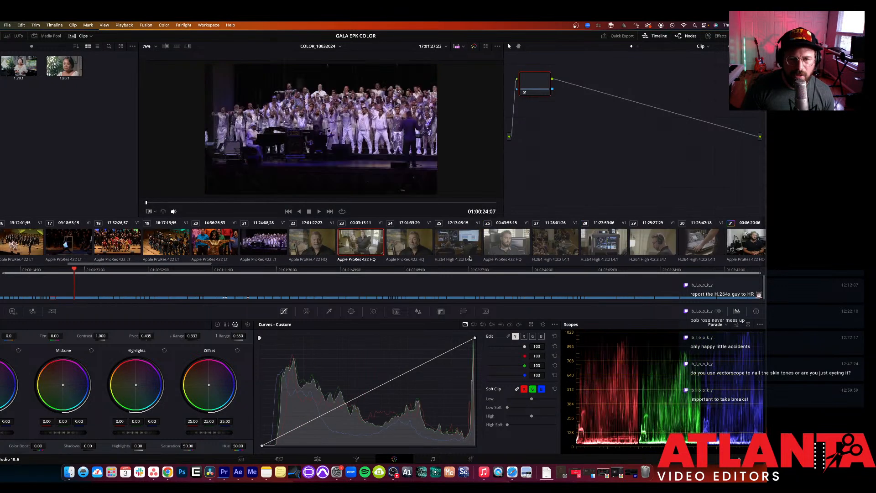
{"action": "key", "text": "Up"}
{"action": "key", "text": "Up"}
{"action": "key", "text": "Up"}
{"action": "key", "text": "Up"}
{"action": "key", "text": "Up"}
{"action": "key", "text": "Up"}
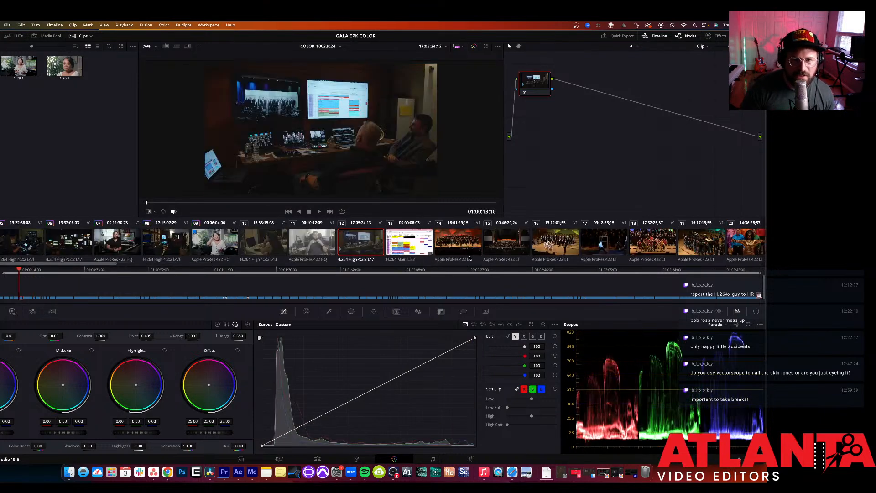
Step: Apply clip 08's grade to clip 10, the dark shot of the woman working at a laptop
{"action": "left_click", "coordinate": [283, 242]}
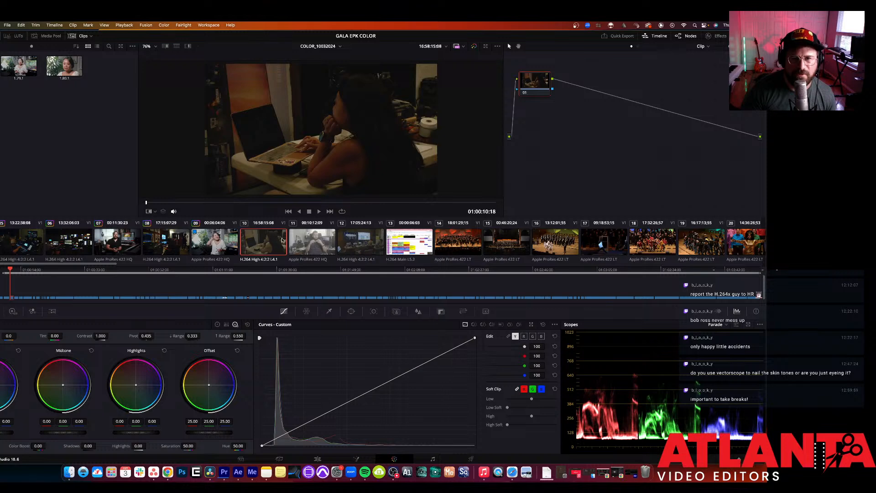
{"action": "right_click", "coordinate": [564, 143]}
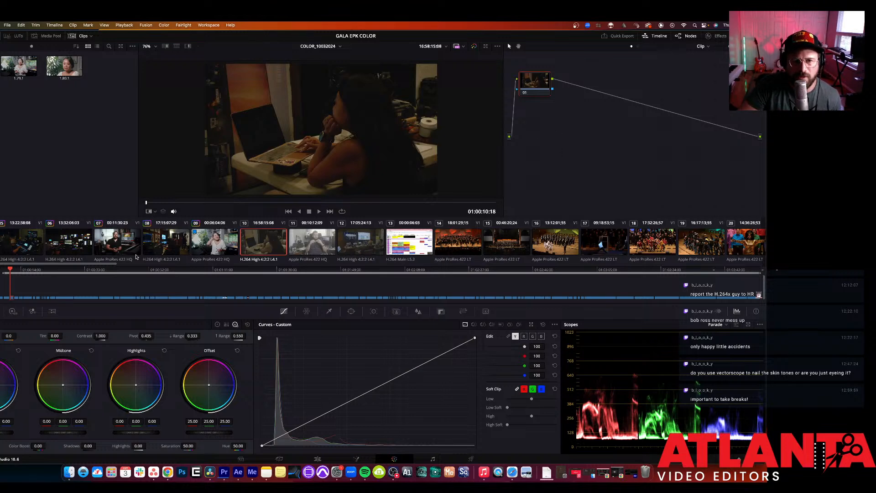
{"action": "left_click", "coordinate": [177, 252]}
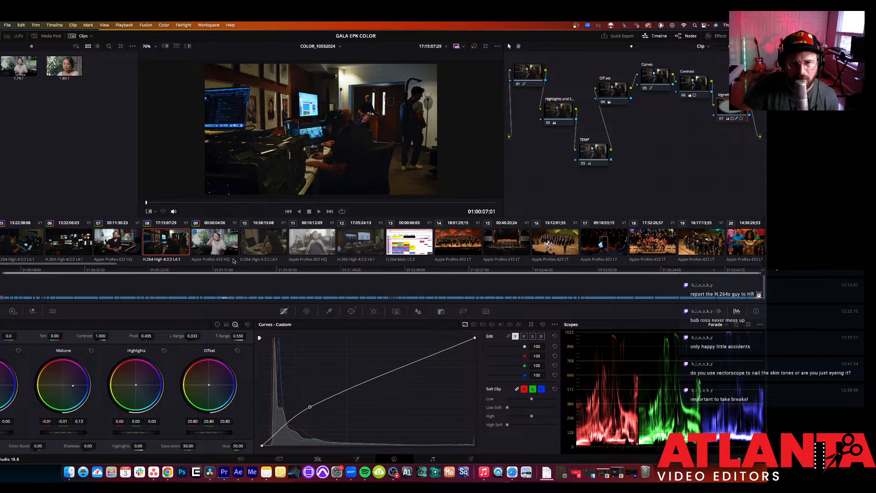
{"action": "left_click", "coordinate": [252, 246]}
{"action": "key", "text": "super+v"}
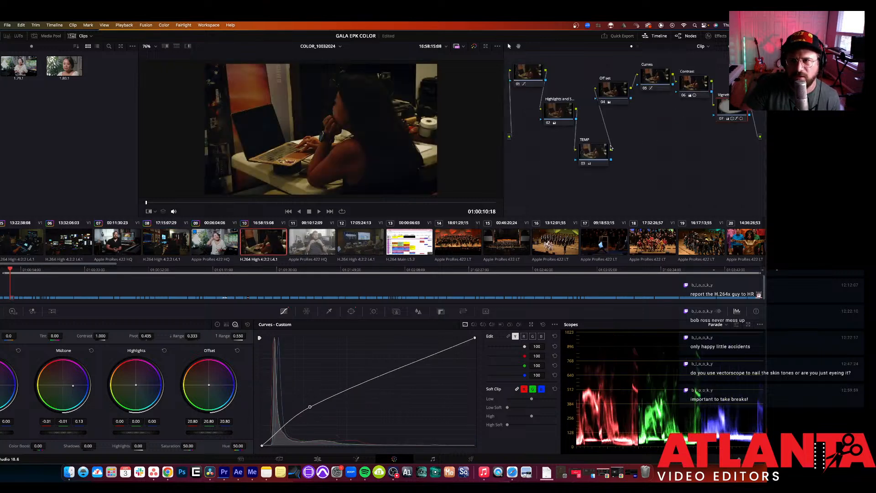
Step: Delete all nodes except the first curves node from clip 10's grade and reposition the remaining node
{"action": "left_click", "coordinate": [591, 154]}
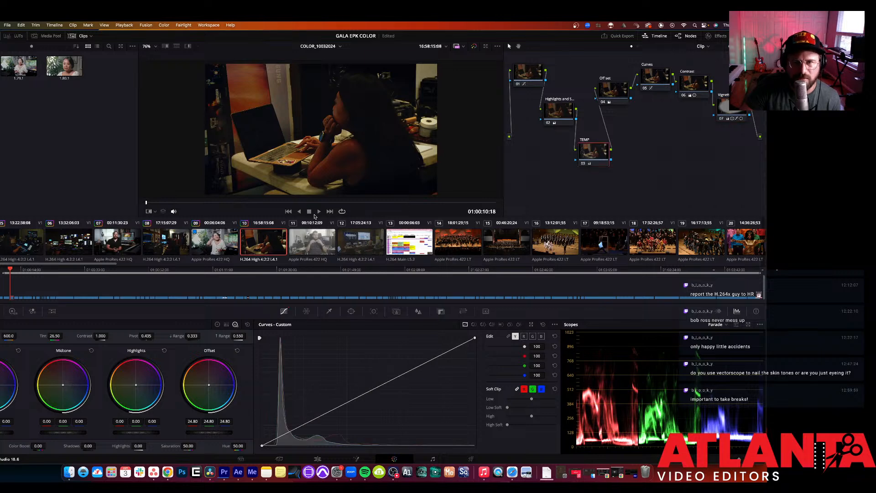
{"action": "left_click_drag", "start_coordinate": [728, 165], "coordinate": [578, 87]}
{"action": "left_click_drag", "start_coordinate": [569, 82], "coordinate": [539, 95]}
{"action": "key", "text": "Delete"}
Step: Label clip 10's remaining curves node "Contrast" and set its contrast to 0.986
{"action": "right_click", "coordinate": [539, 96]}
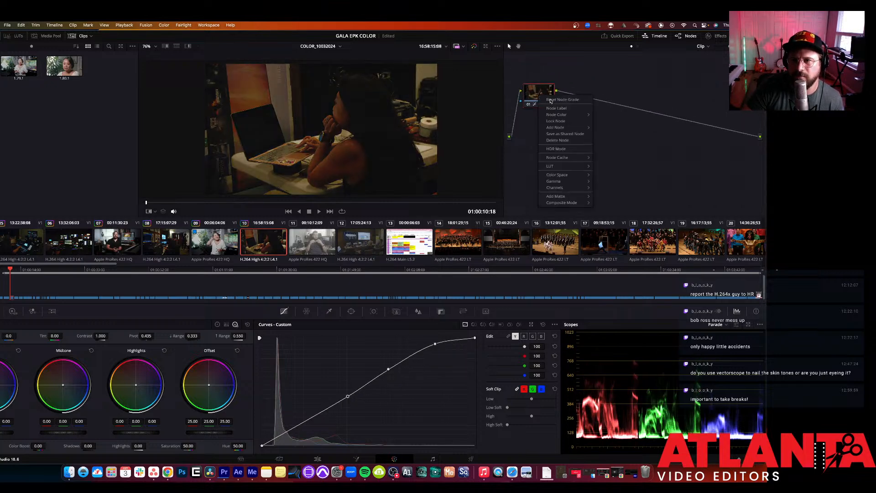
{"action": "left_click", "coordinate": [555, 108]}
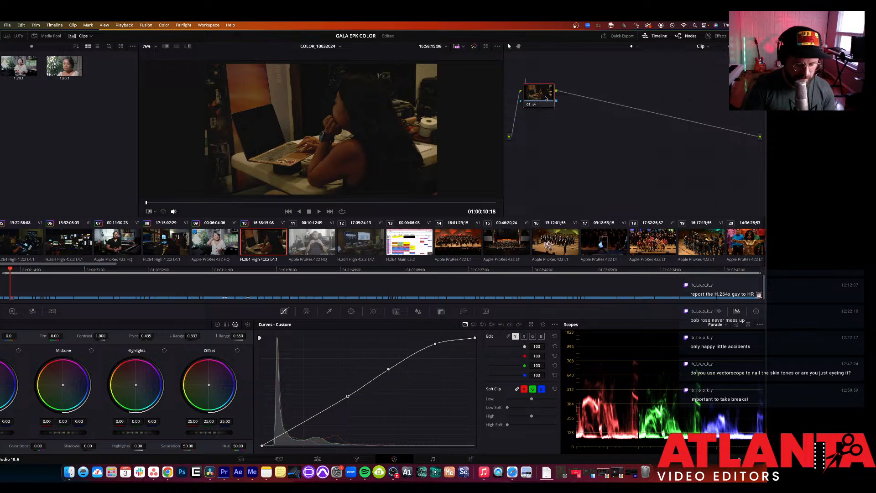
{"action": "type", "text": "Contrast"}
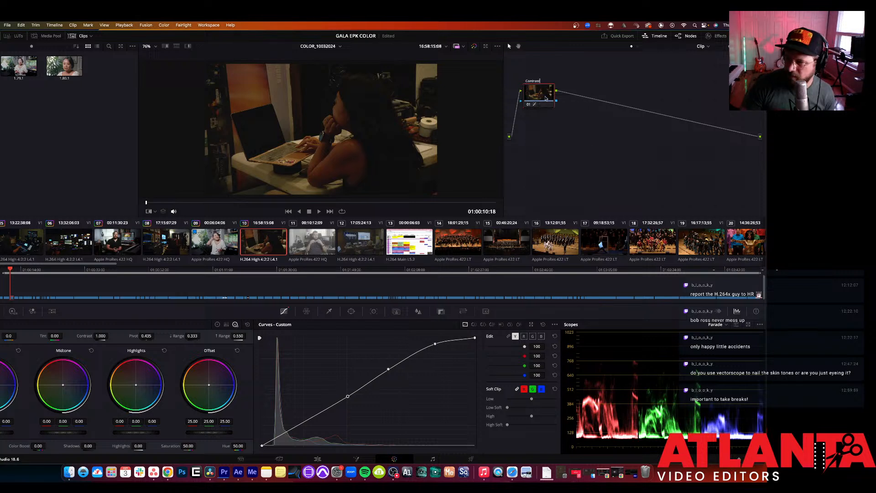
{"action": "key", "text": "Return"}
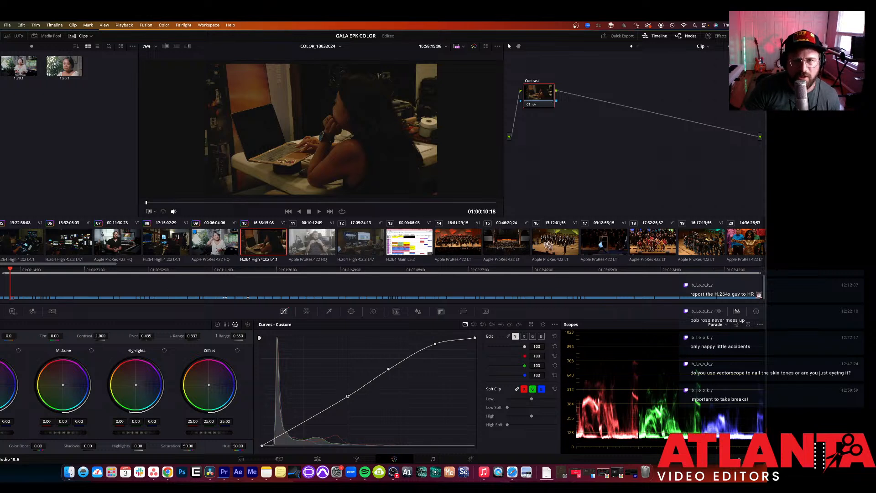
{"action": "left_click_drag", "start_coordinate": [100, 335], "coordinate": [110, 335]}
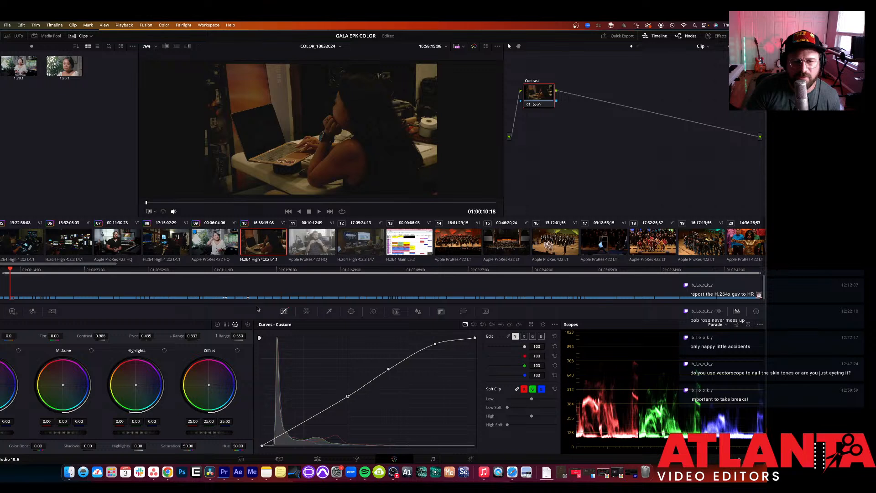
Step: Add a corrector node labeled "Tint and Temp" and connect it between the Contrast node and the output
{"action": "right_click", "coordinate": [568, 161]}
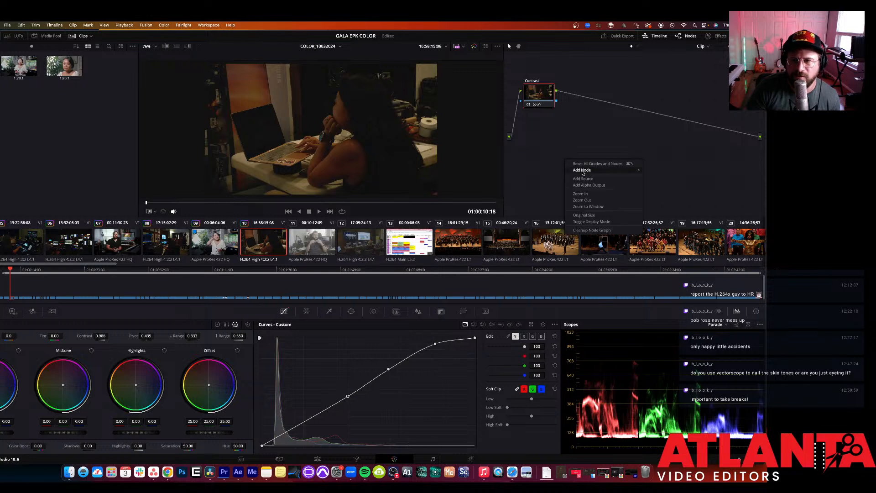
{"action": "mouse_move", "coordinate": [582, 172]}
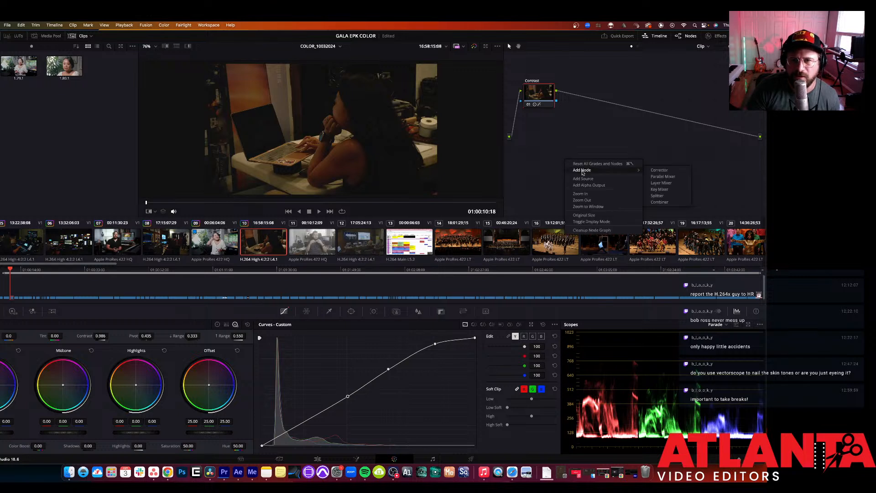
{"action": "left_click", "coordinate": [657, 171]}
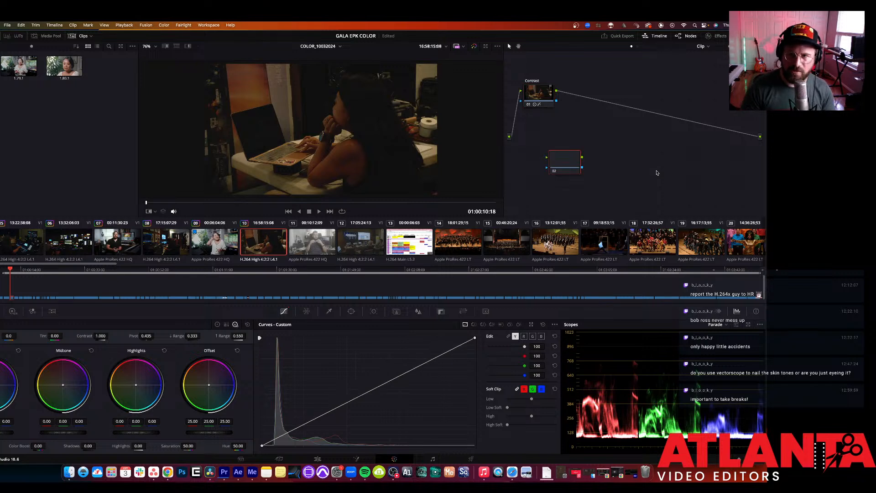
{"action": "right_click", "coordinate": [569, 158]}
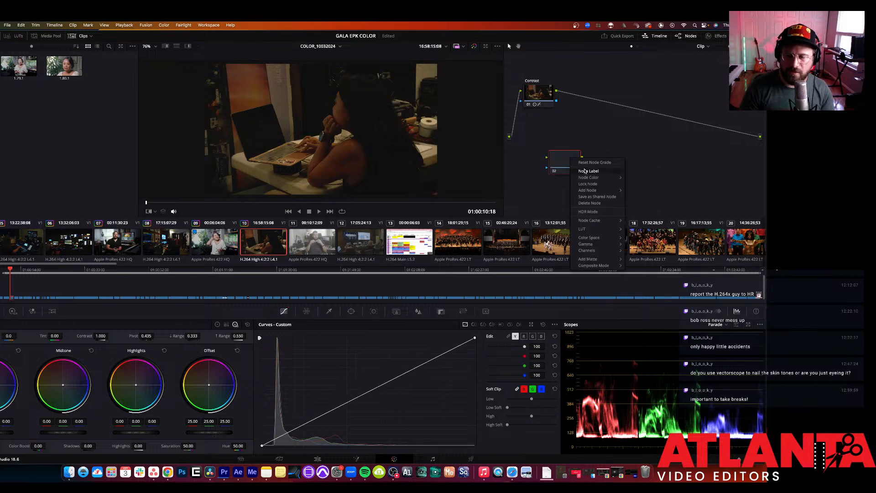
{"action": "left_click", "coordinate": [585, 171]}
{"action": "type", "text": "Tint"}
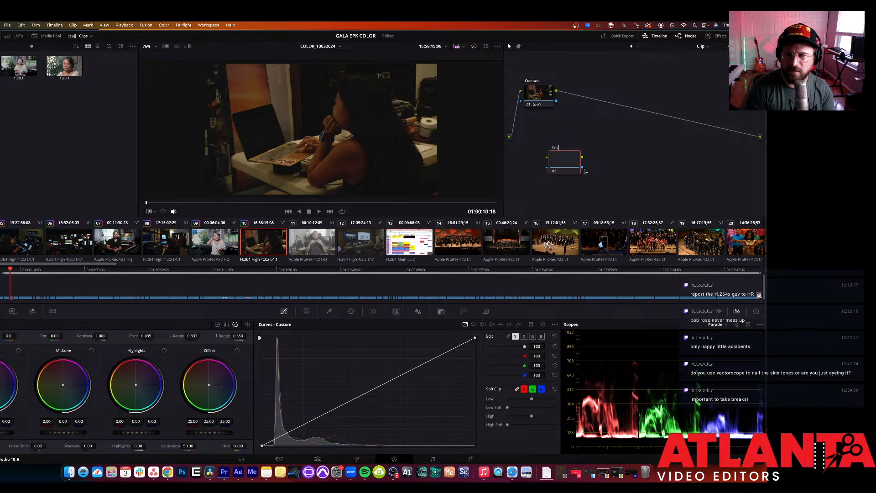
{"action": "type", "text": " and Temp"}
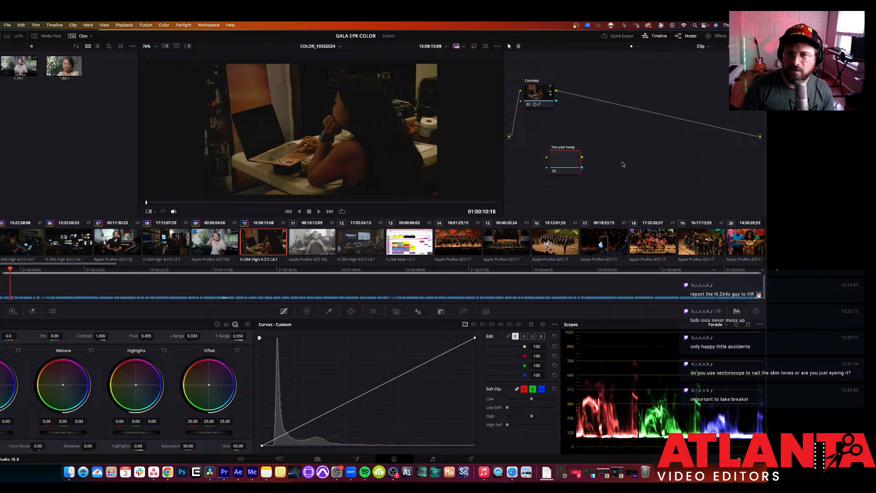
{"action": "left_click_drag", "start_coordinate": [569, 155], "coordinate": [599, 106]}
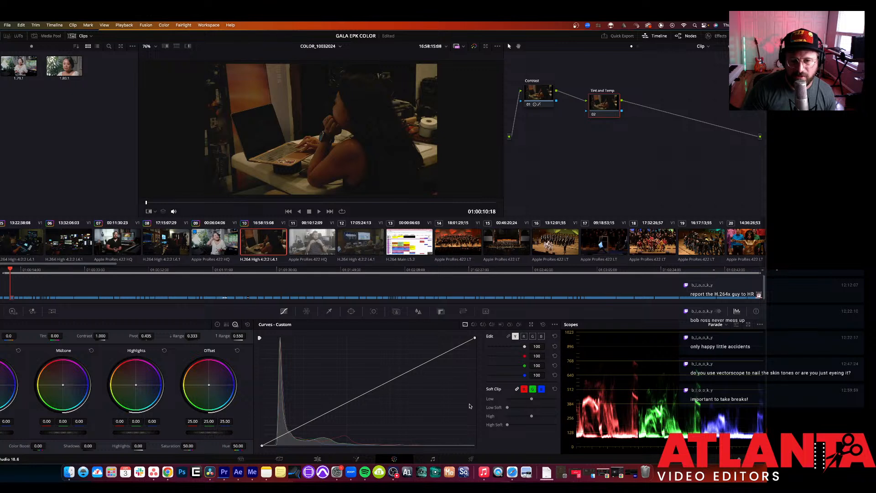
Step: Insert an unlabeled corrector node between the Contrast node and the Tint and Temp node
{"action": "right_click", "coordinate": [611, 165]}
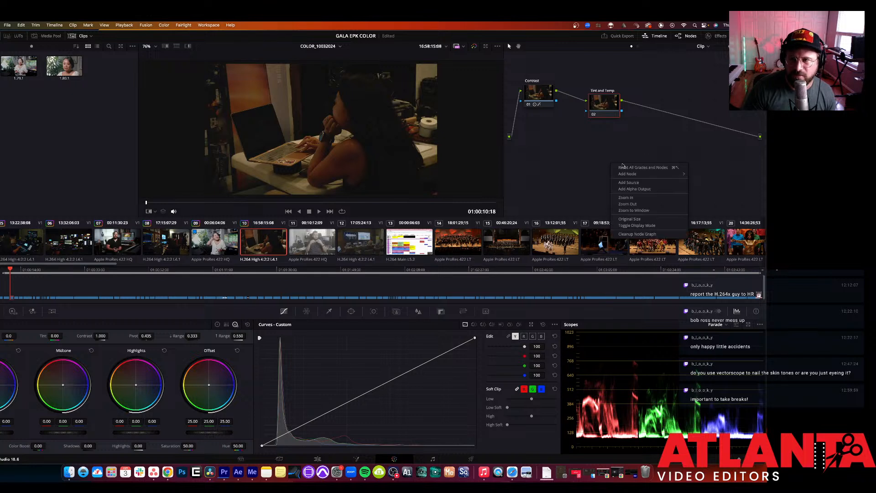
{"action": "mouse_move", "coordinate": [687, 173]}
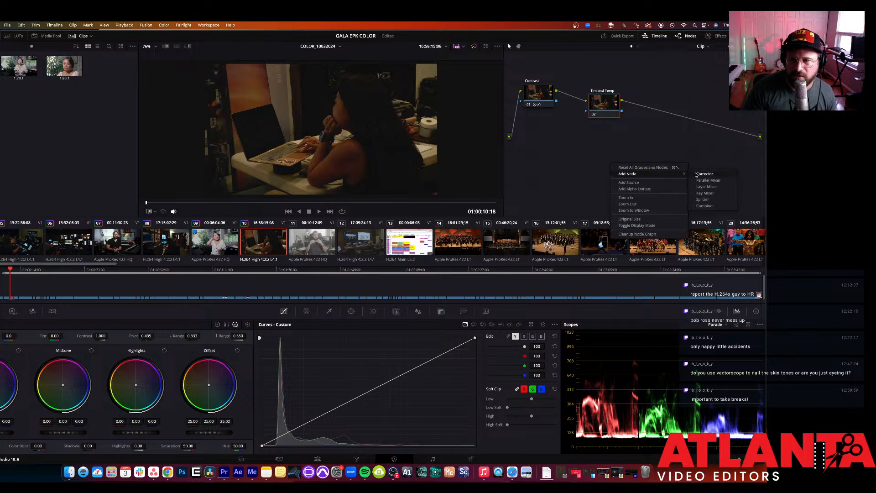
{"action": "left_click", "coordinate": [704, 173]}
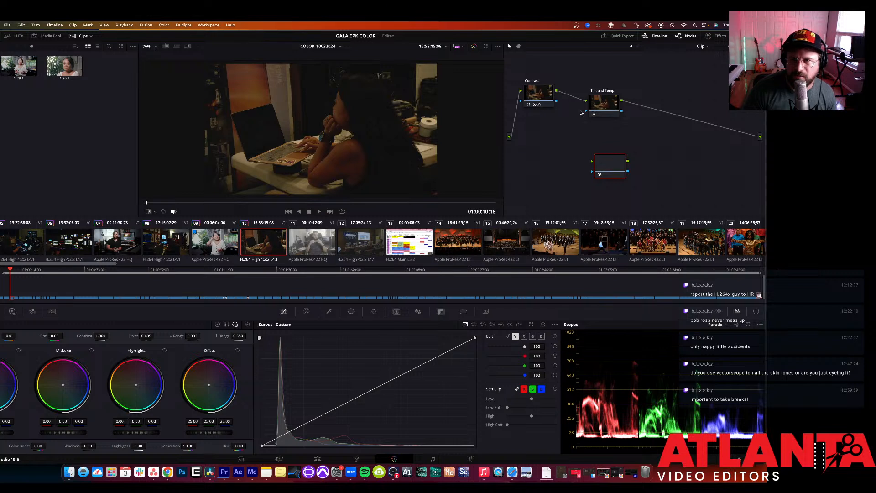
{"action": "left_click_drag", "start_coordinate": [604, 164], "coordinate": [639, 106]}
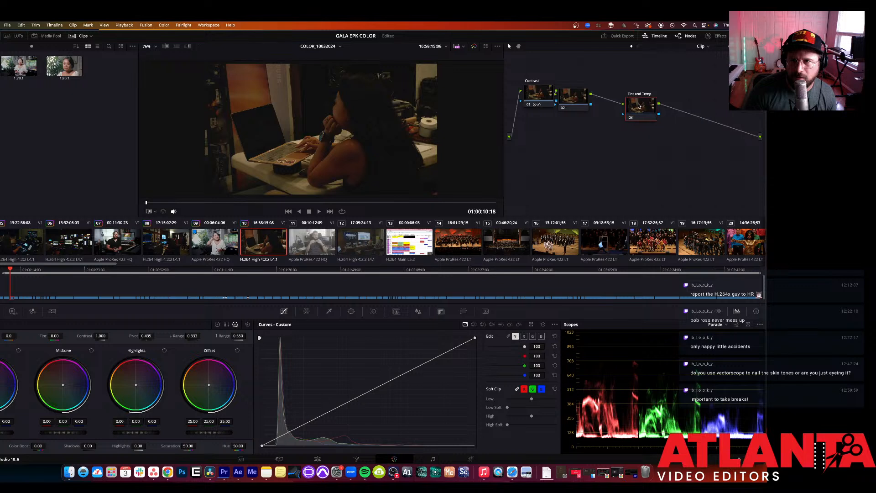
Step: Space out the unlabeled middle node, lower its shadows to -0.03 and raise its offset to 29.10
{"action": "left_click_drag", "start_coordinate": [580, 97], "coordinate": [586, 97]}
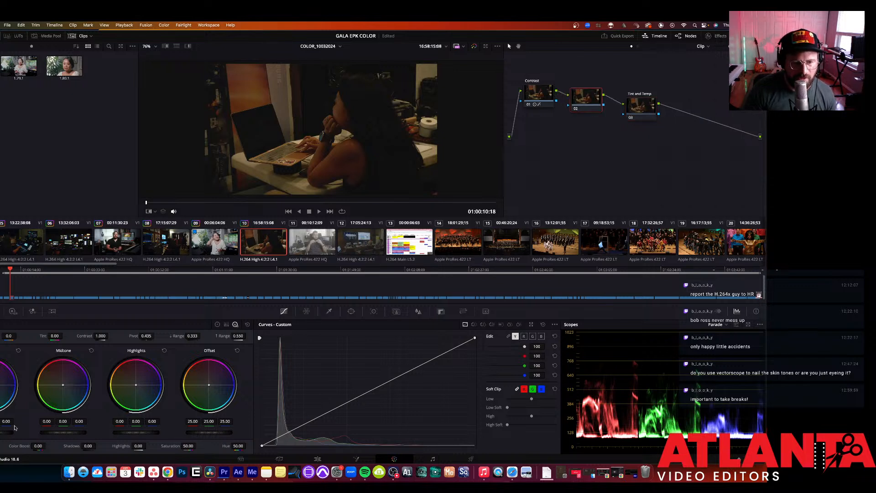
{"action": "left_click_drag", "start_coordinate": [7, 432], "coordinate": [1, 432]}
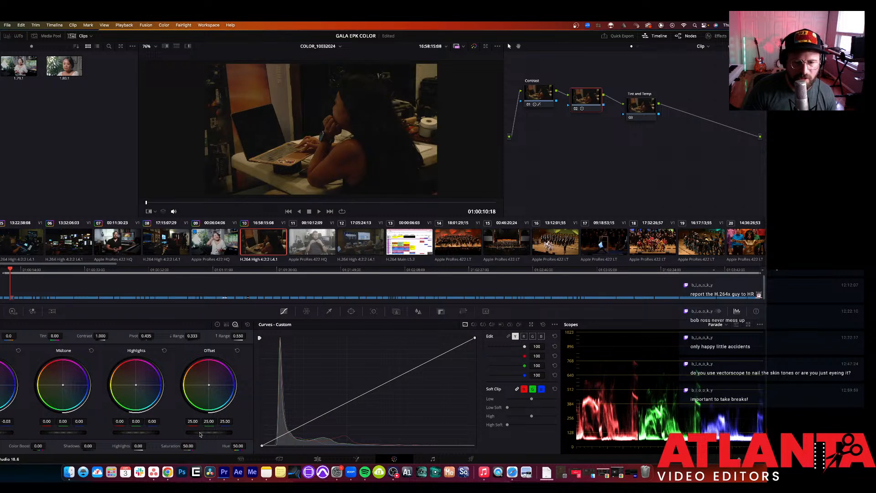
{"action": "left_click_drag", "start_coordinate": [201, 434], "coordinate": [215, 433]}
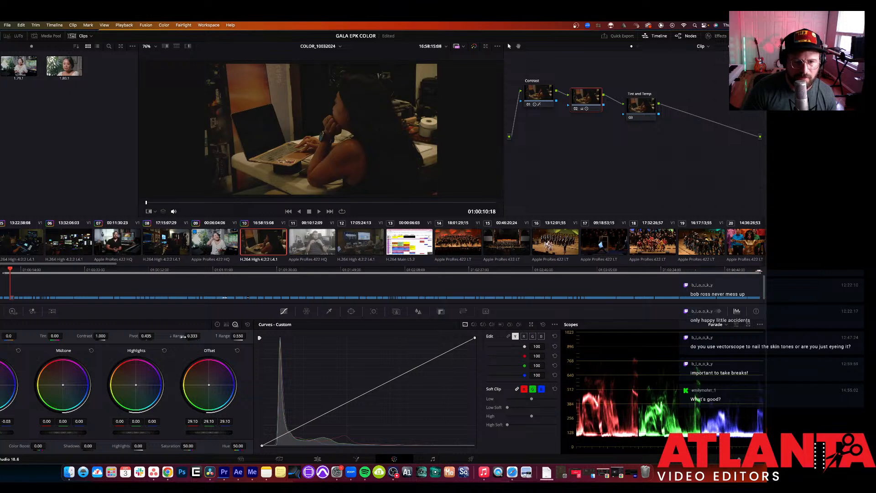
Step: Raise the Contrast node's contrast to 1.150 and its overall gain to 1.25
{"action": "left_click", "coordinate": [539, 95]}
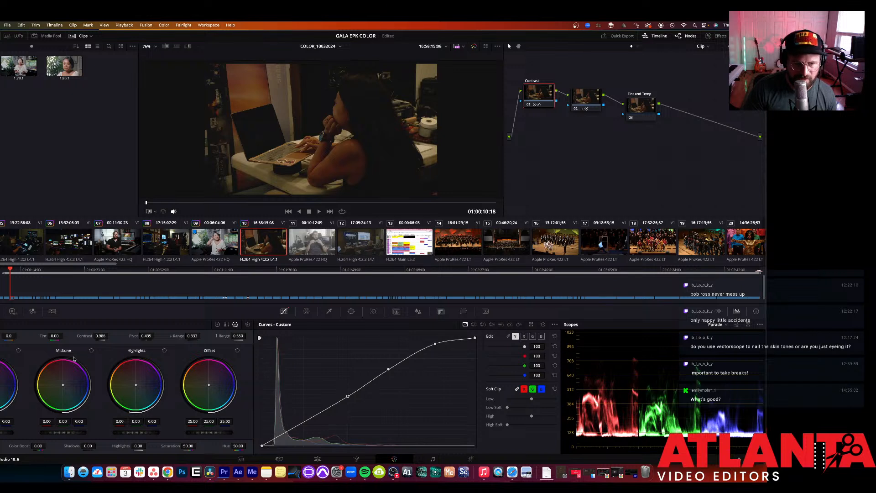
{"action": "left_click_drag", "start_coordinate": [100, 337], "coordinate": [135, 337]}
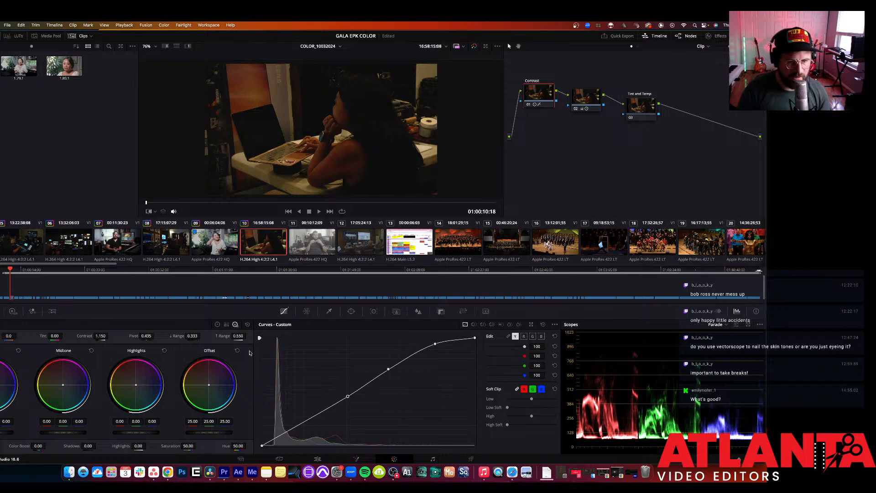
{"action": "left_click", "coordinate": [217, 325]}
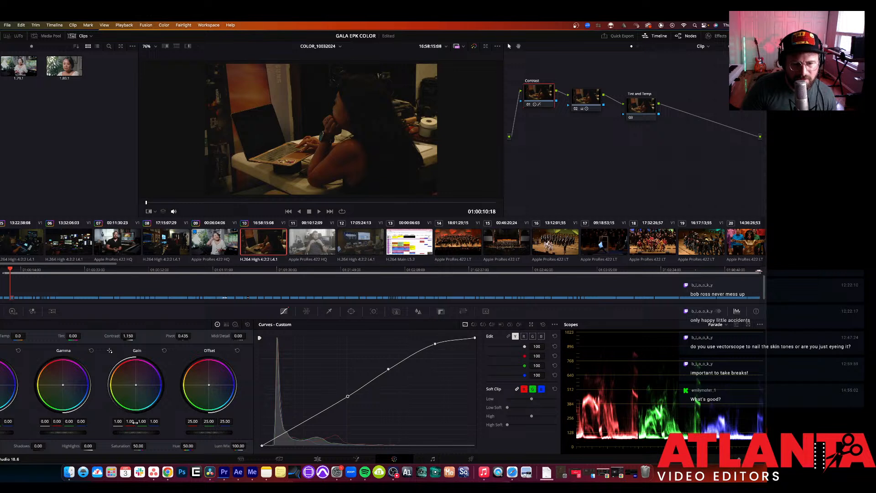
{"action": "left_click_drag", "start_coordinate": [136, 432], "coordinate": [186, 432]}
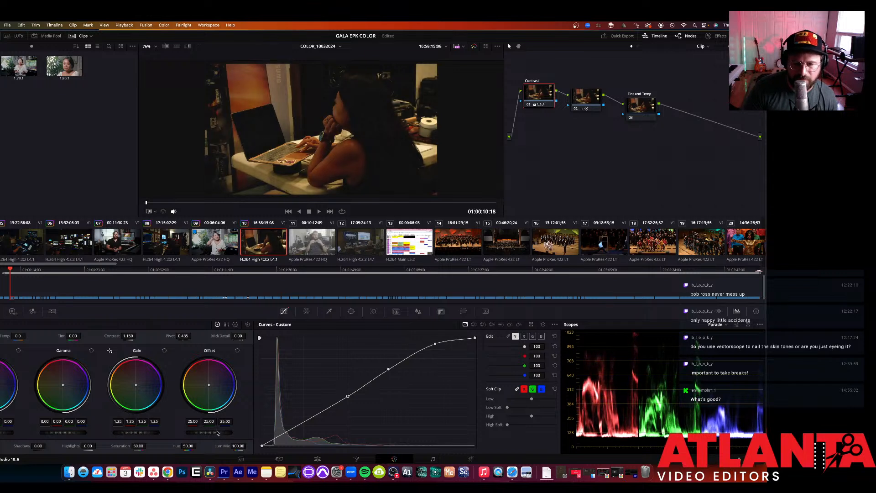
Step: Set the Contrast node's offset to 24.80 and fine-tune its lift and gamma, with gamma at 0.00
{"action": "mouse_move", "coordinate": [209, 432]}
{"action": "left_mouse_down"}
{"action": "mouse_move", "coordinate": [228, 432]}
{"action": "mouse_move", "coordinate": [214, 432]}
{"action": "left_mouse_up"}
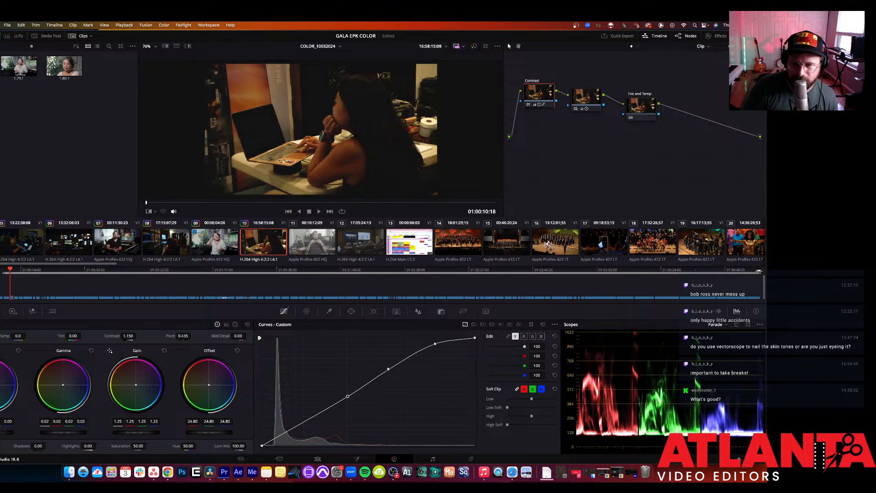
{"action": "left_click_drag", "start_coordinate": [63, 432], "coordinate": [59, 431]}
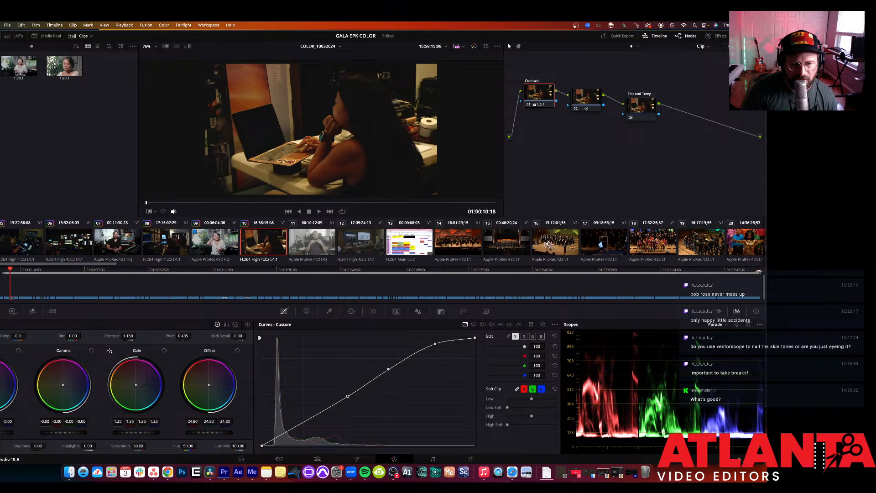
{"action": "left_click_drag", "start_coordinate": [6, 432], "coordinate": [6, 431]}
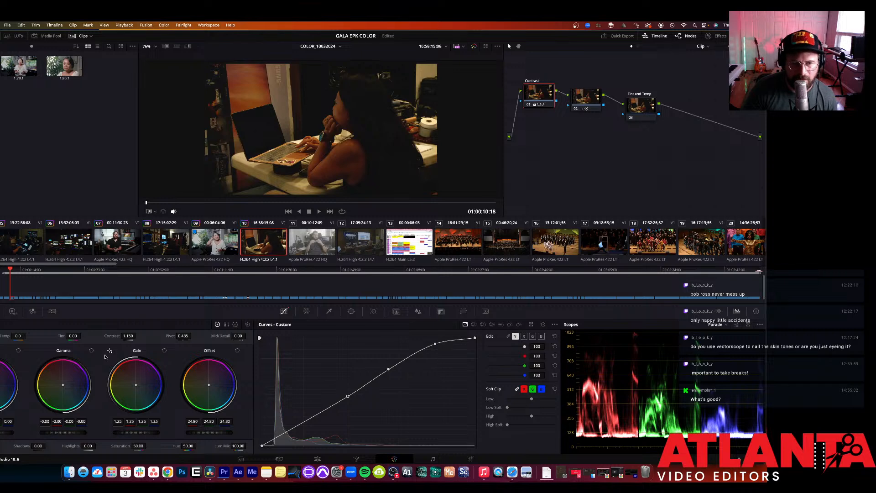
Step: Raise the Contrast node's red gain to 1.27 and its blue gain to 1.33
{"action": "left_click", "coordinate": [226, 323]}
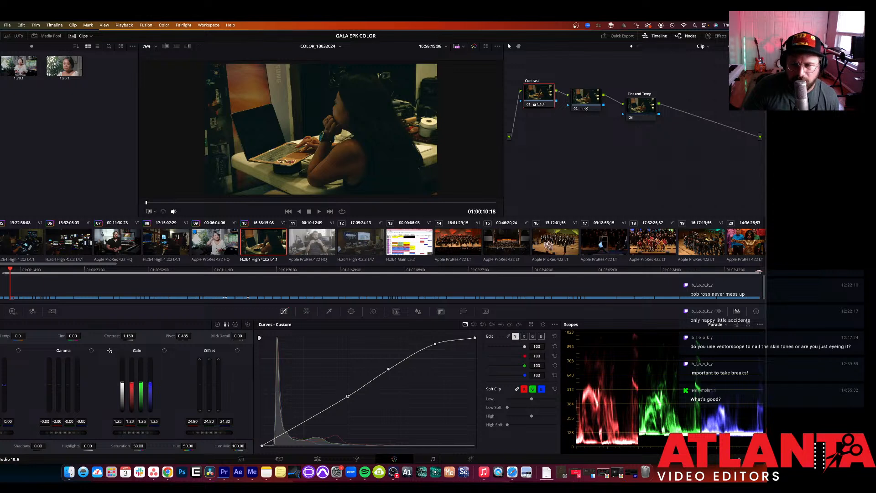
{"action": "left_click_drag", "start_coordinate": [132, 383], "coordinate": [131, 380]}
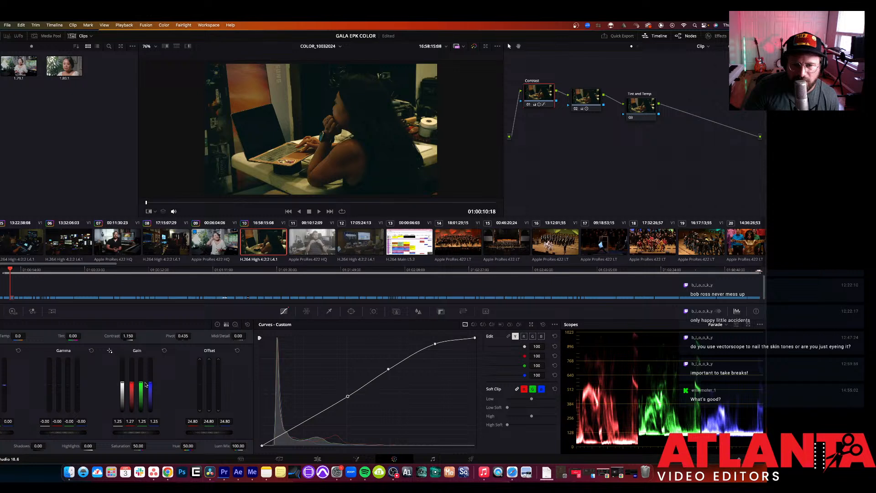
{"action": "left_click_drag", "start_coordinate": [150, 383], "coordinate": [150, 380]}
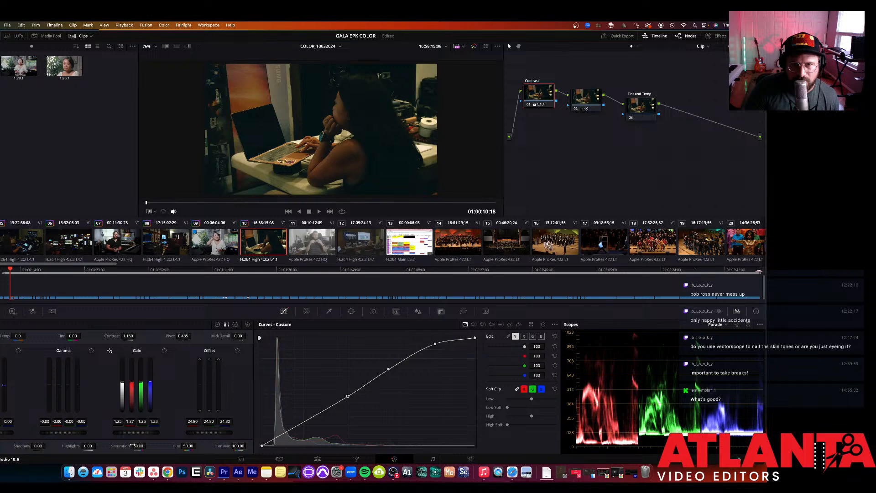
Step: Shift the Contrast node's log highlights toward blue, with red at -0.02 and blue at 0.06
{"action": "left_click", "coordinate": [235, 325]}
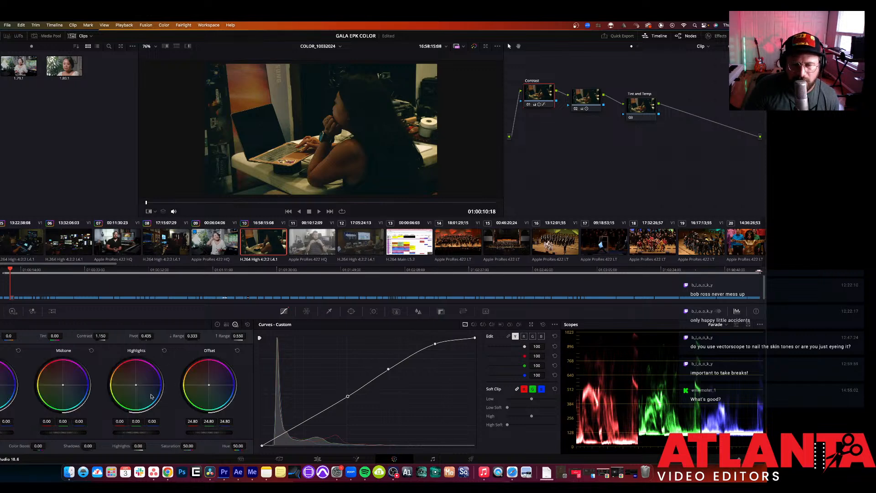
{"action": "left_click_drag", "start_coordinate": [136, 384], "coordinate": [135, 385]}
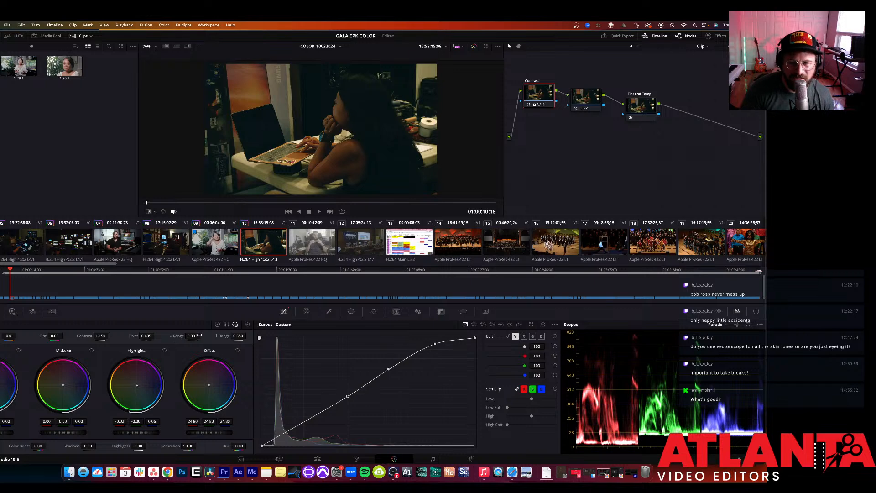
{"action": "left_click_drag", "start_coordinate": [655, 134], "coordinate": [614, 146]}
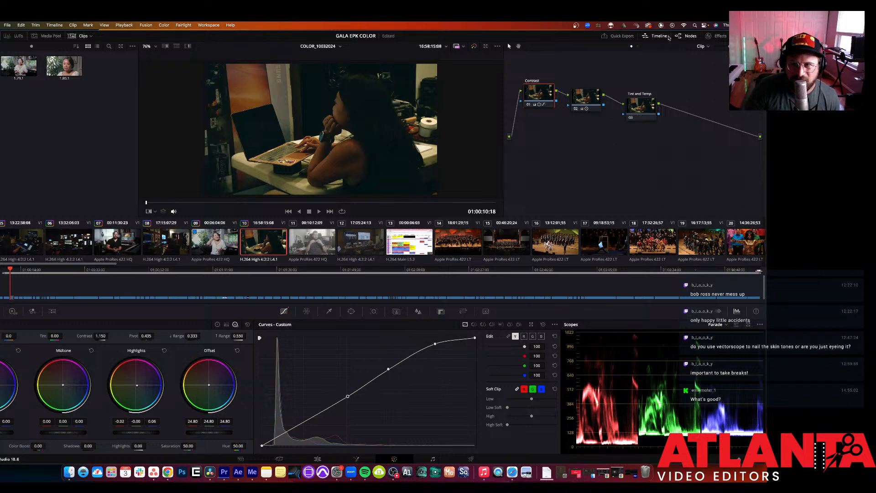
Step: Set the Tint and Temp node's tint to 26.50 and its temperature to -610.0
{"action": "left_click", "coordinate": [644, 105]}
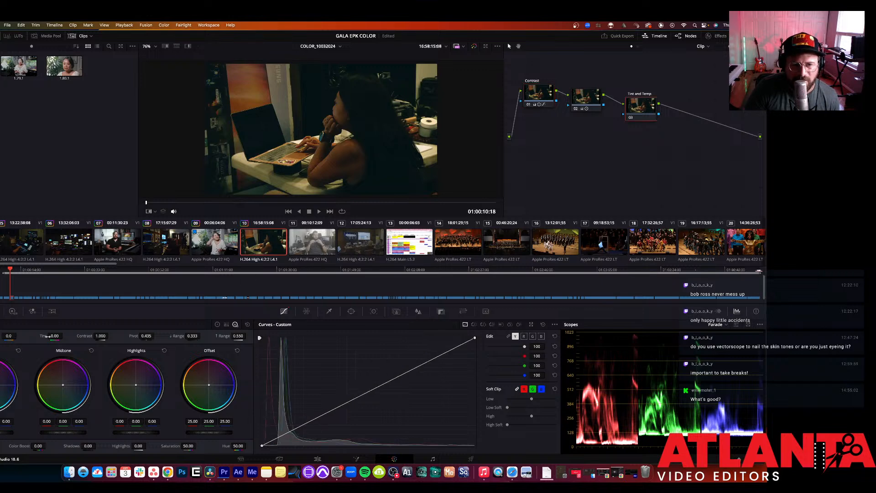
{"action": "left_click_drag", "start_coordinate": [65, 336], "coordinate": [65, 335]}
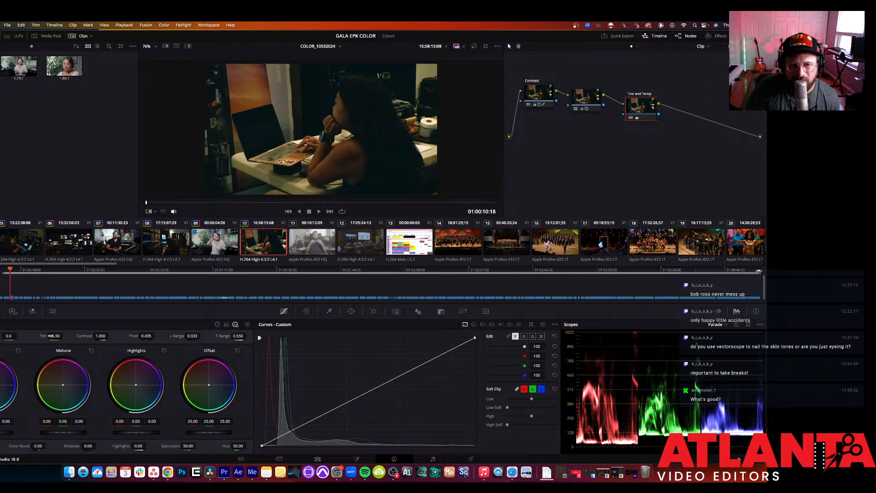
{"action": "left_click_drag", "start_coordinate": [6, 338], "coordinate": [6, 337]}
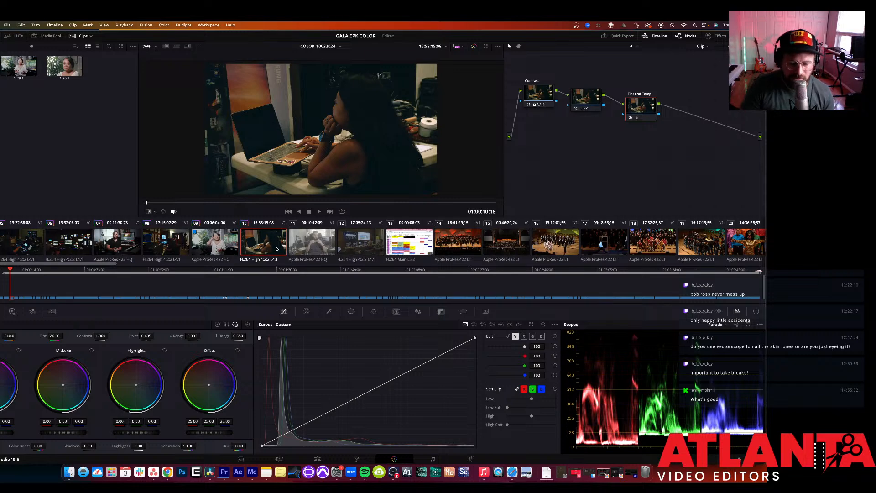
Step: Compare clip 10's graded image with its ungraded original by repeatedly bypassing and restoring the grade
{"action": "key", "text": "shift+d"}
{"action": "key", "text": "shift+d"}
{"action": "key", "text": "shift+d"}
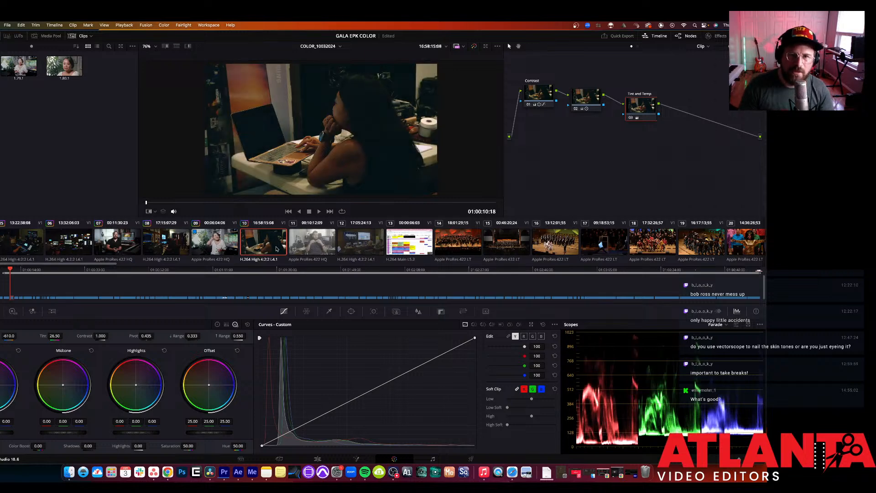
{"action": "key", "text": "shift+d"}
{"action": "key", "text": "shift+d"}
{"action": "key", "text": "shift+d"}
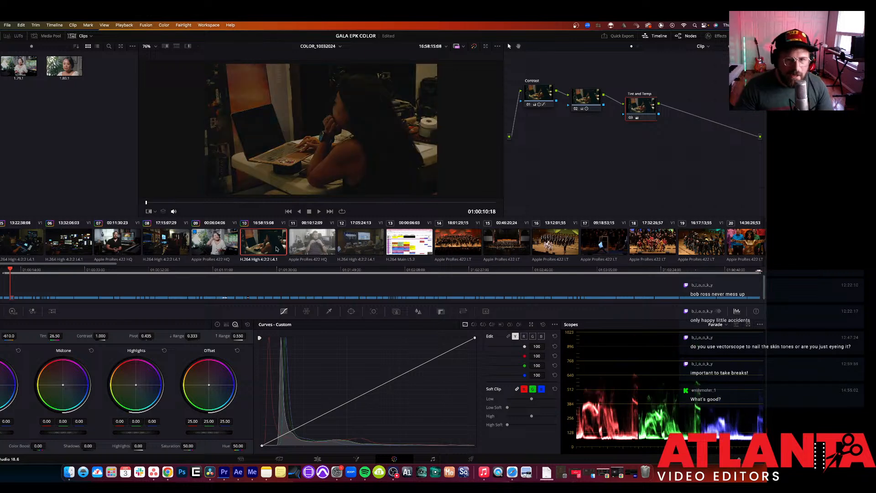
{"action": "key", "text": "shift+d"}
{"action": "key", "text": "shift+d"}
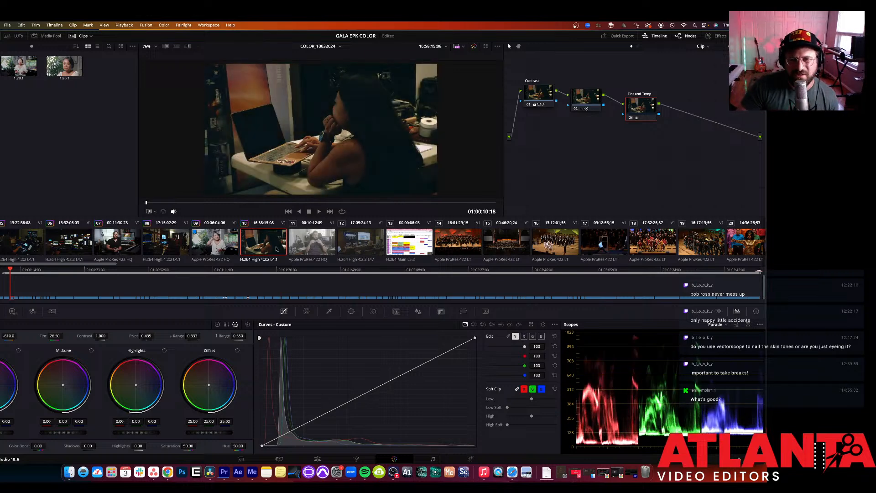
{"action": "key", "text": "shift+d"}
{"action": "key", "text": "shift+d"}
{"action": "key", "text": "shift+d"}
{"action": "key", "text": "shift+d"}
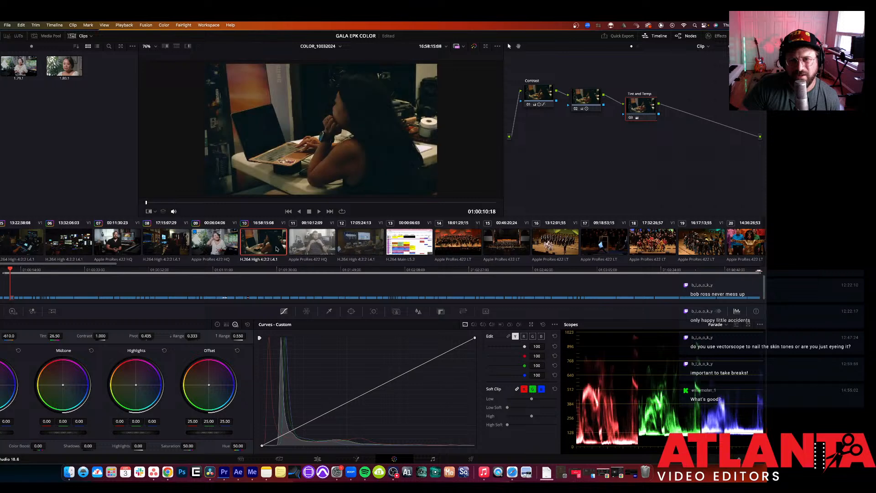
Step: Set the Tint and Temp node's temperature to -100.0 and try lifting the highlights on its custom curve
{"action": "scroll", "coordinate": [275, 249], "scroll_direction": "right", "scroll_amount": 5}
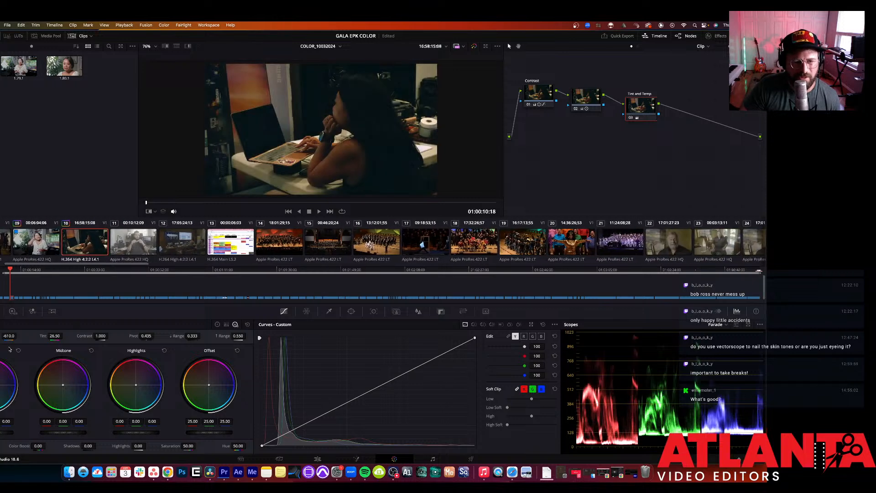
{"action": "left_click_drag", "start_coordinate": [19, 336], "coordinate": [19, 335]}
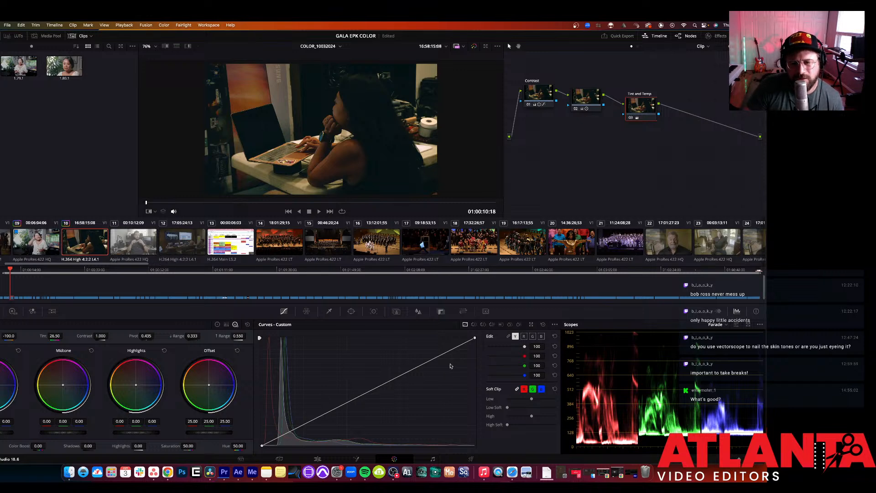
{"action": "left_click_drag", "start_coordinate": [422, 362], "coordinate": [420, 359]}
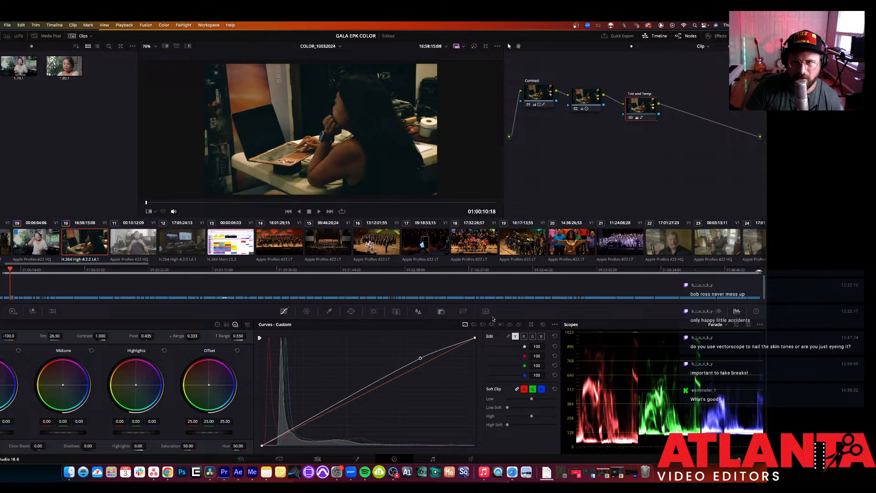
{"action": "key", "text": "super+z"}
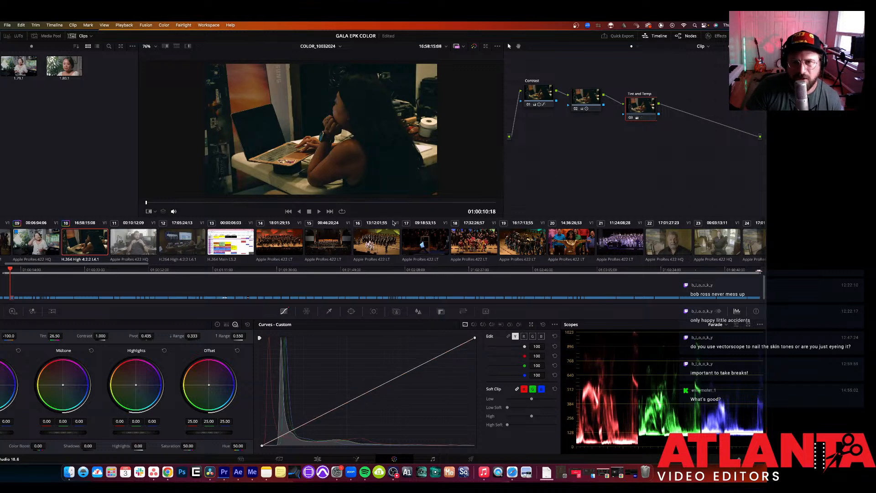
Step: Raise the Tint and Temp node's offset to 30.30 and set the Contrast node's contrast to 1.200
{"action": "scroll", "coordinate": [289, 256], "scroll_direction": "right", "scroll_amount": 1}
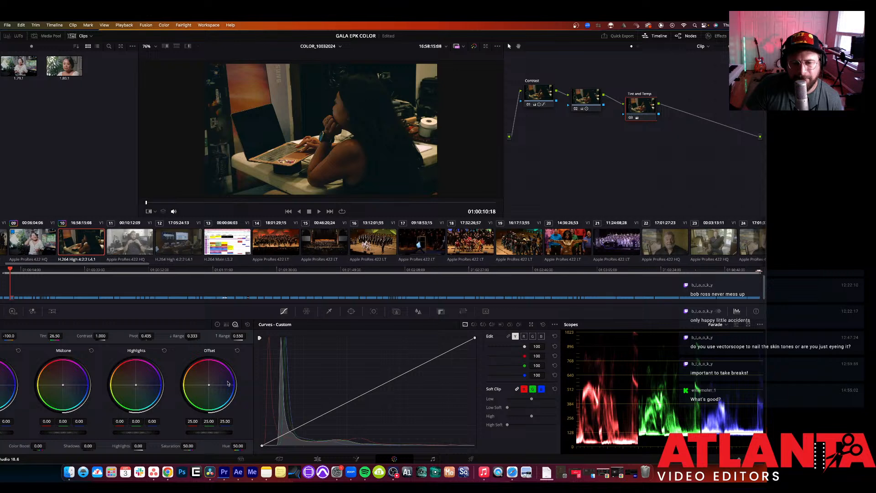
{"action": "left_click_drag", "start_coordinate": [209, 431], "coordinate": [228, 431]}
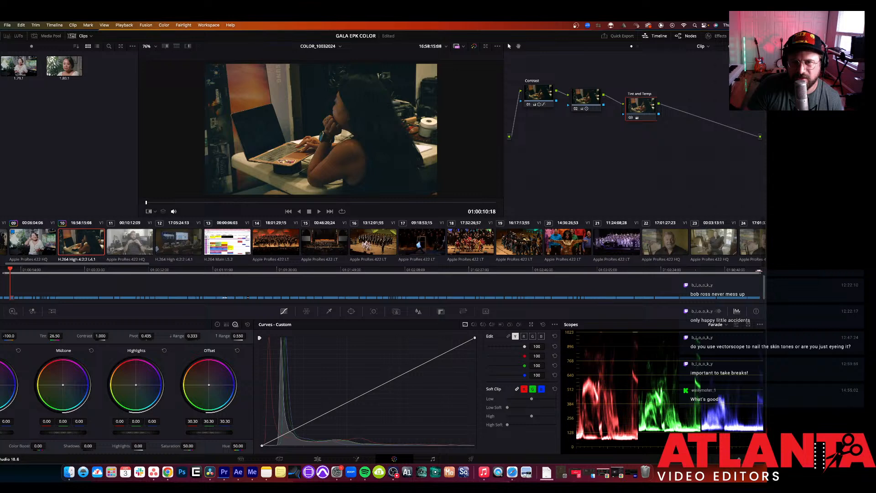
{"action": "left_click", "coordinate": [536, 98]}
{"action": "scroll", "coordinate": [319, 137], "scroll_direction": "down", "scroll_amount": 3}
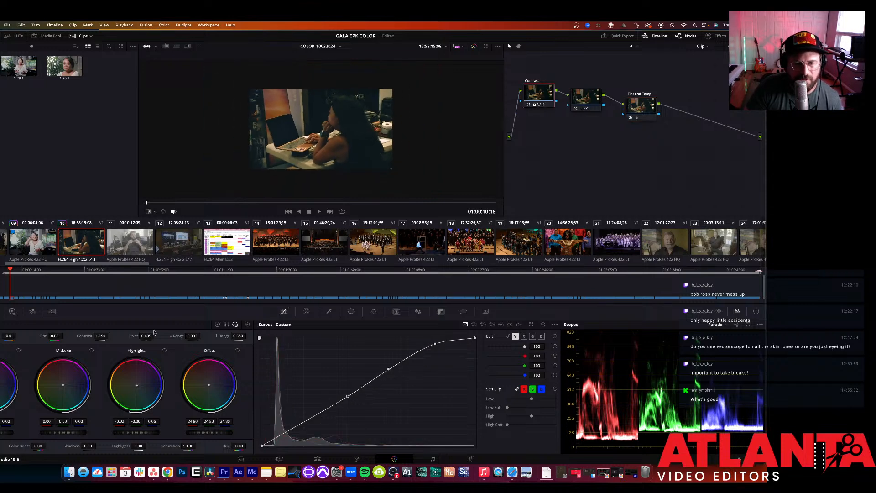
{"action": "left_click_drag", "start_coordinate": [109, 335], "coordinate": [110, 335]}
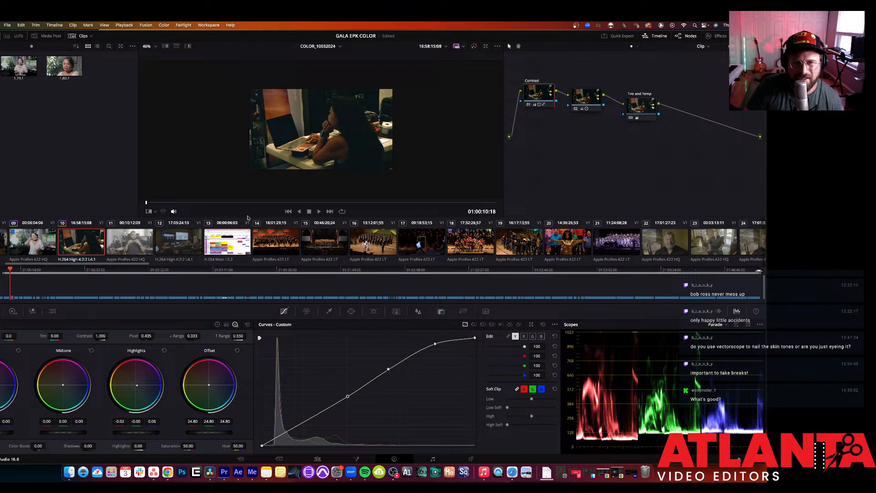
Step: Check the adjusted grade on clip 10 against the bypassed image at a larger viewer size
{"action": "scroll", "coordinate": [315, 135], "scroll_direction": "up", "scroll_amount": 2}
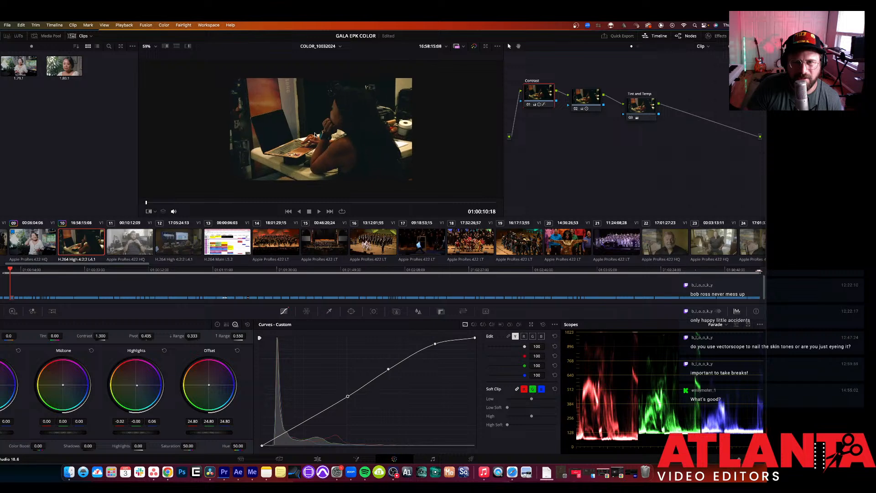
{"action": "scroll", "coordinate": [315, 135], "scroll_direction": "up", "scroll_amount": 1}
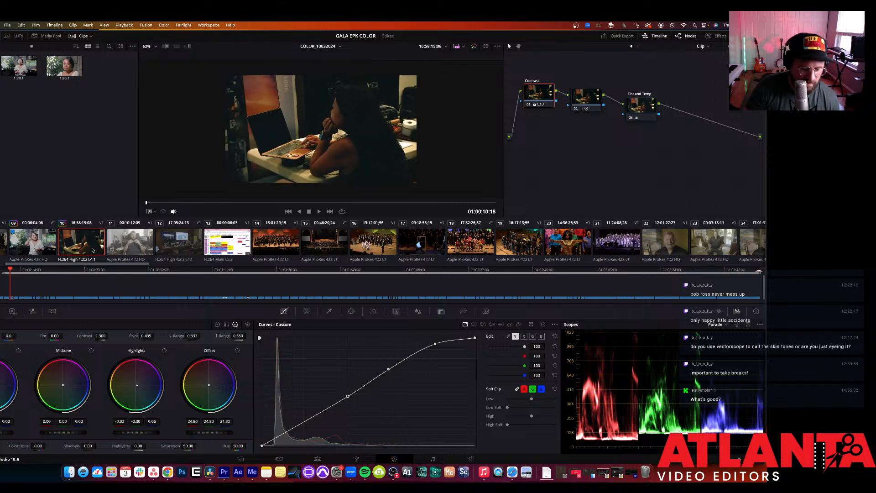
{"action": "key", "text": "shift+d"}
{"action": "key", "text": "shift+d"}
{"action": "key", "text": "shift+d"}
{"action": "key", "text": "shift+d"}
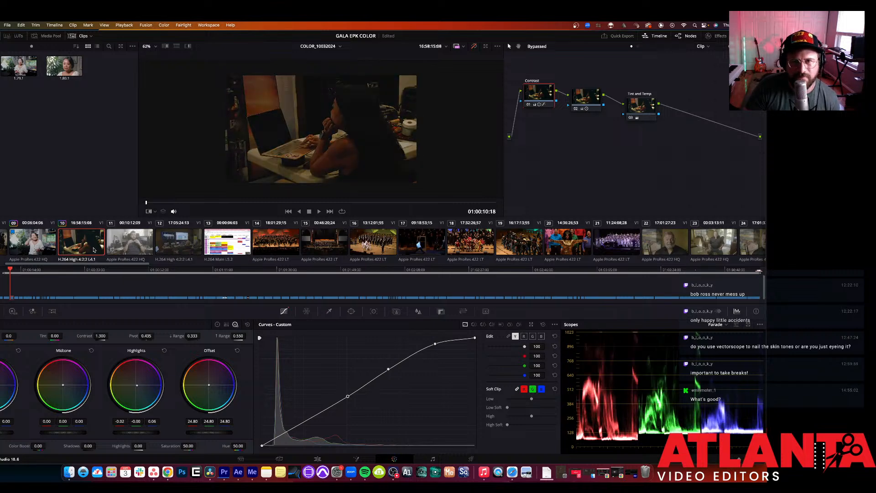
Step: Delete all three grading nodes from clip 10's node graph
{"action": "right_click", "coordinate": [93, 249]}
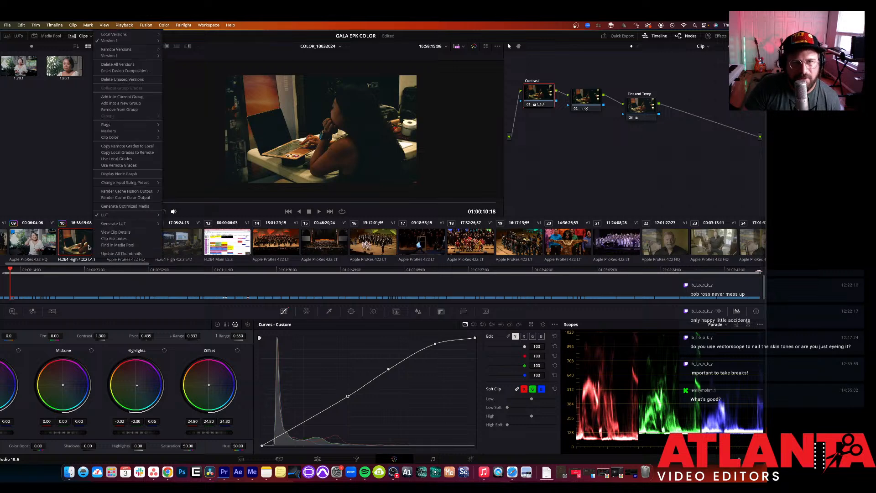
{"action": "mouse_move", "coordinate": [108, 131]}
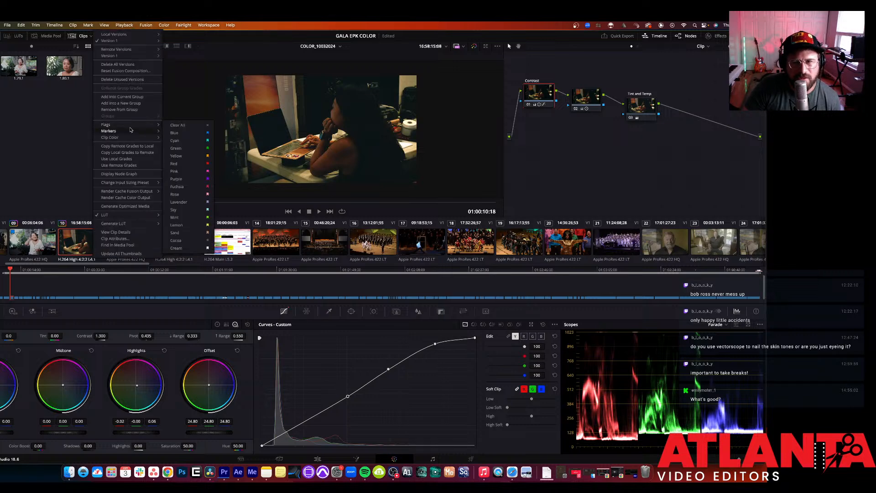
{"action": "left_click", "coordinate": [660, 147]}
{"action": "left_click_drag", "start_coordinate": [674, 153], "coordinate": [538, 91]}
{"action": "key", "text": "Delete"}
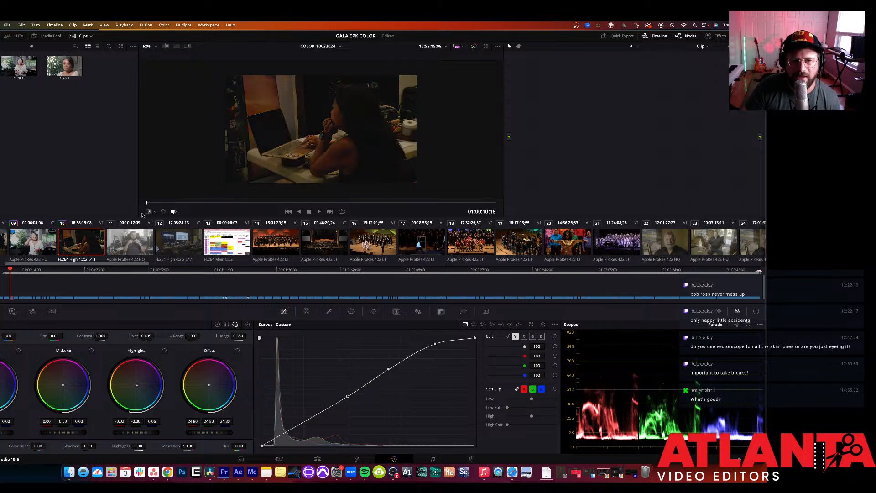
{"action": "right_click", "coordinate": [73, 240]}
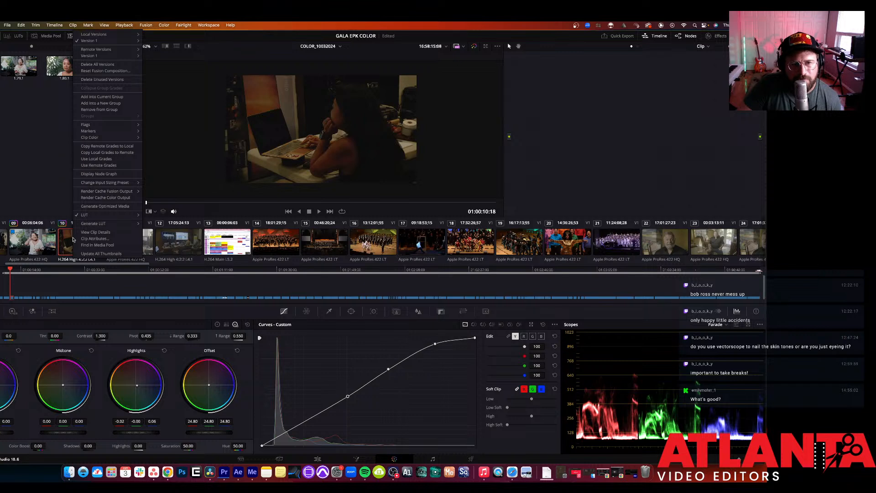
{"action": "left_click", "coordinate": [362, 333]}
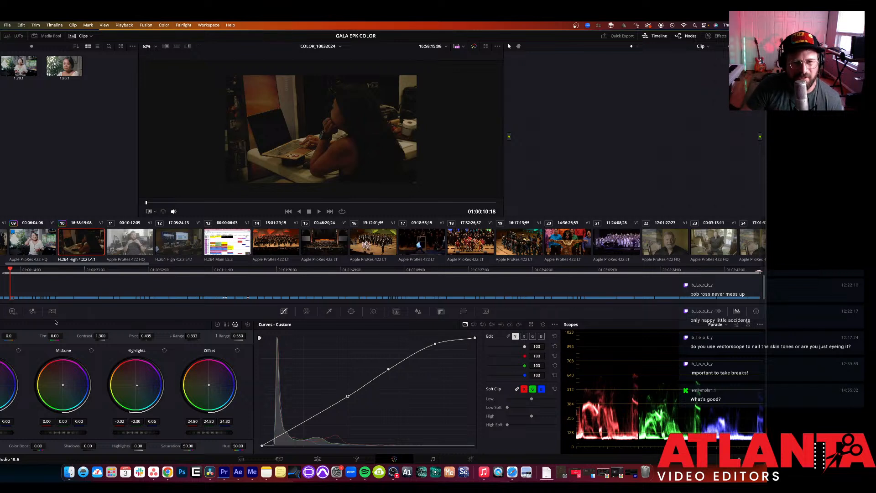
{"action": "right_click", "coordinate": [90, 244]}
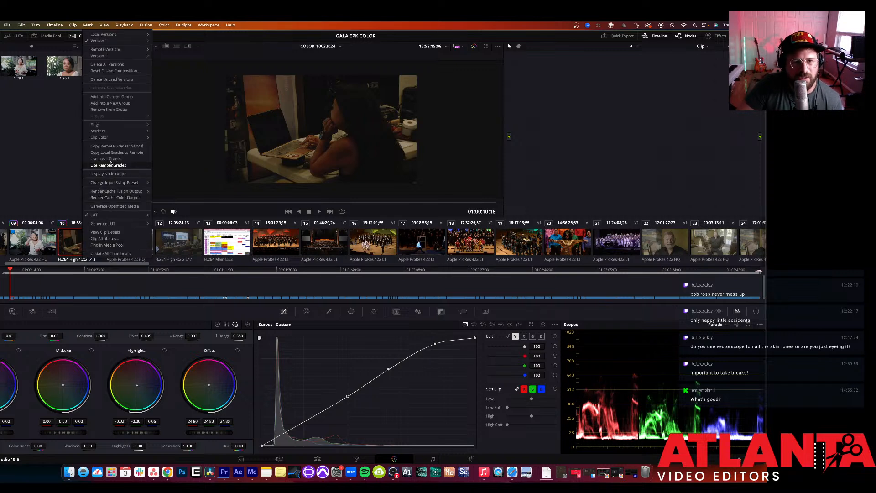
{"action": "left_click", "coordinate": [71, 241]}
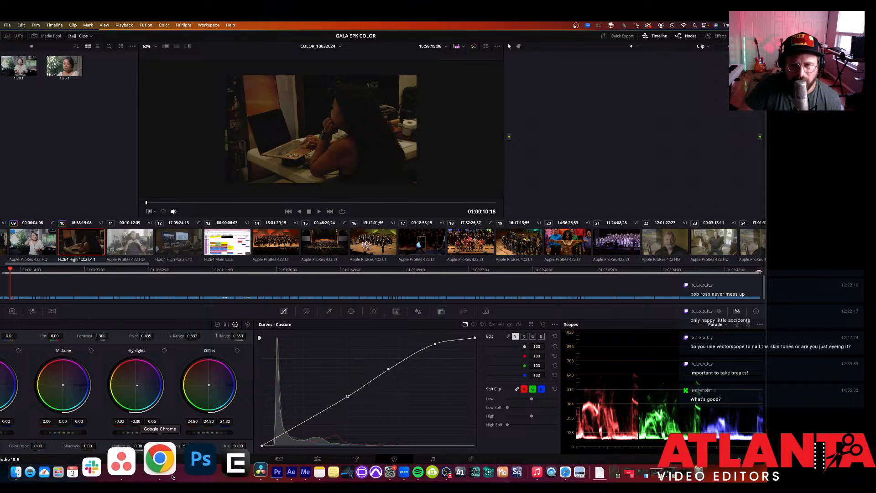
Step: Switch to Google Chrome and search the web for "auto color davinci resolve" in a new tab
{"action": "left_click", "coordinate": [157, 460]}
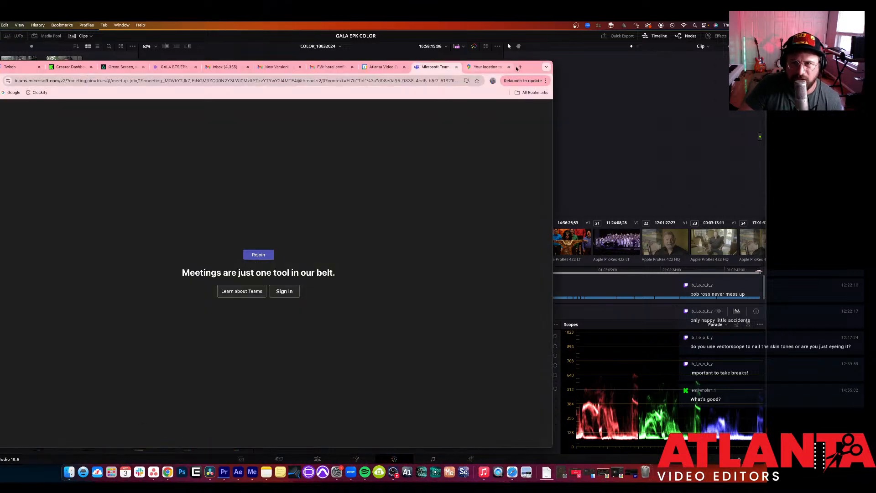
{"action": "left_click", "coordinate": [520, 67]}
{"action": "type", "text": "auto"}
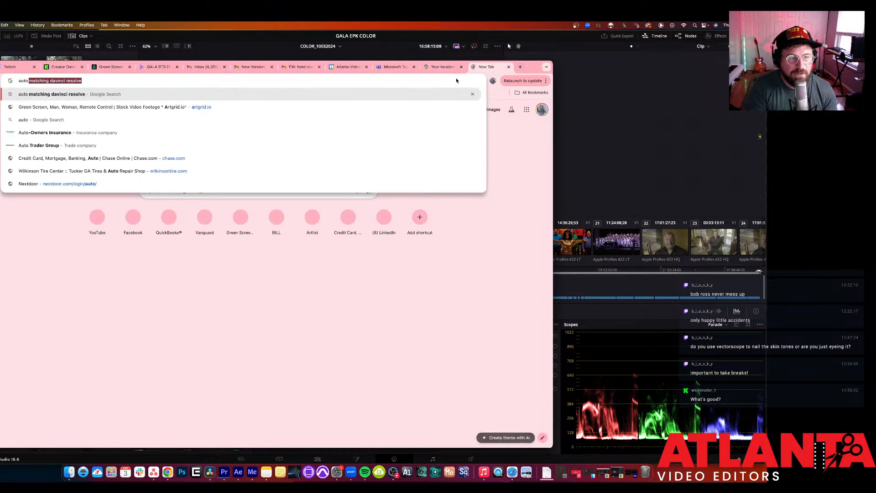
{"action": "type", "text": " color davinci resol"}
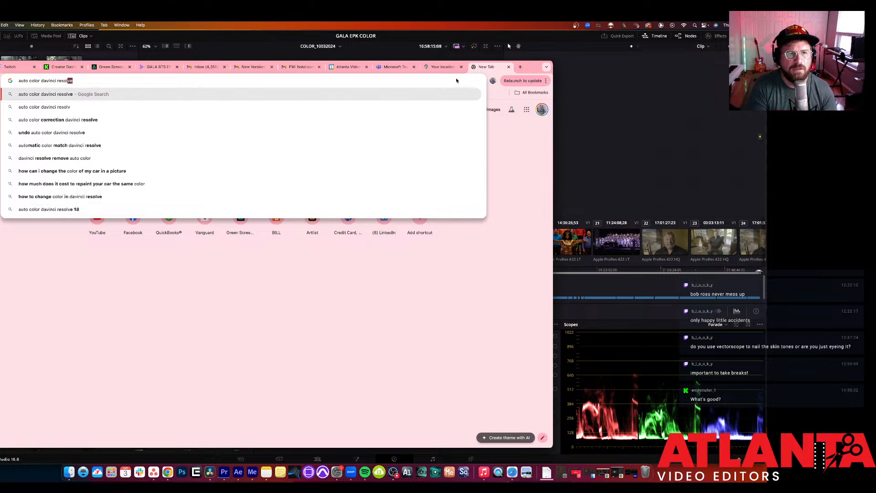
{"action": "key", "text": "Return"}
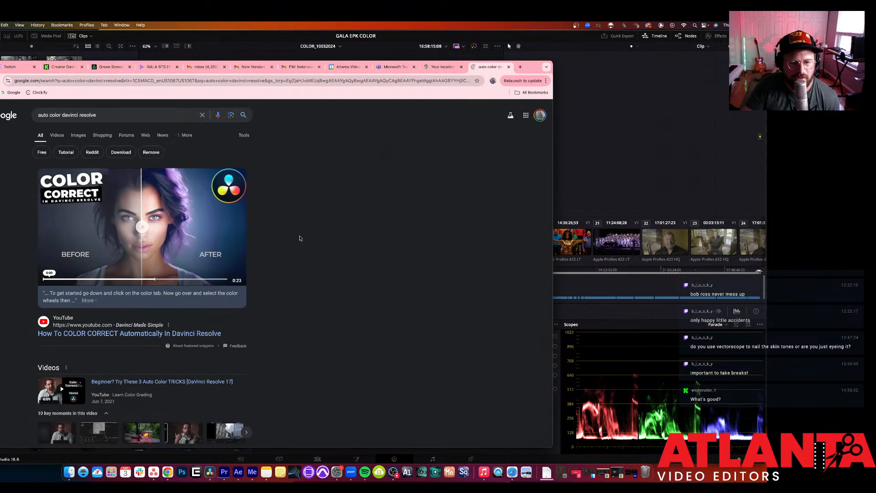
Step: Read the search results, expanding the related questions about auto color, quick color correction and auto edit in DaVinci Resolve
{"action": "scroll", "coordinate": [303, 229], "scroll_direction": "down", "scroll_amount": 5}
{"action": "scroll", "coordinate": [308, 223], "scroll_direction": "down", "scroll_amount": 5}
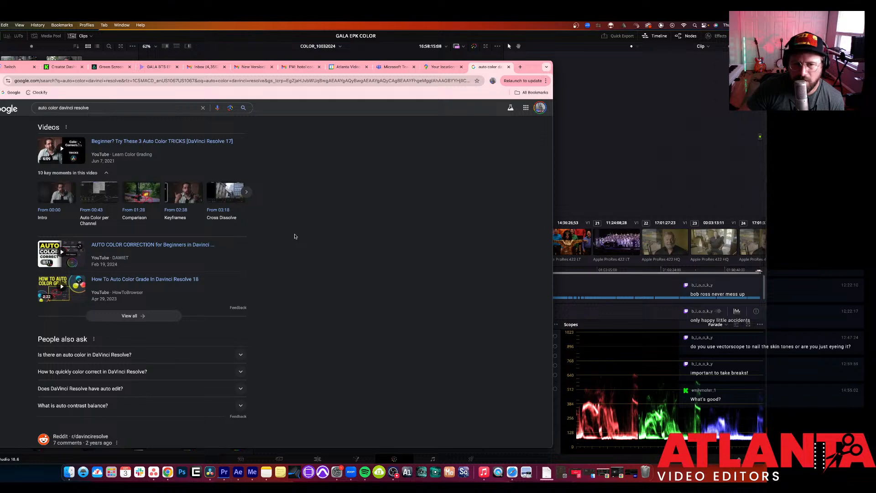
{"action": "left_click", "coordinate": [208, 355]}
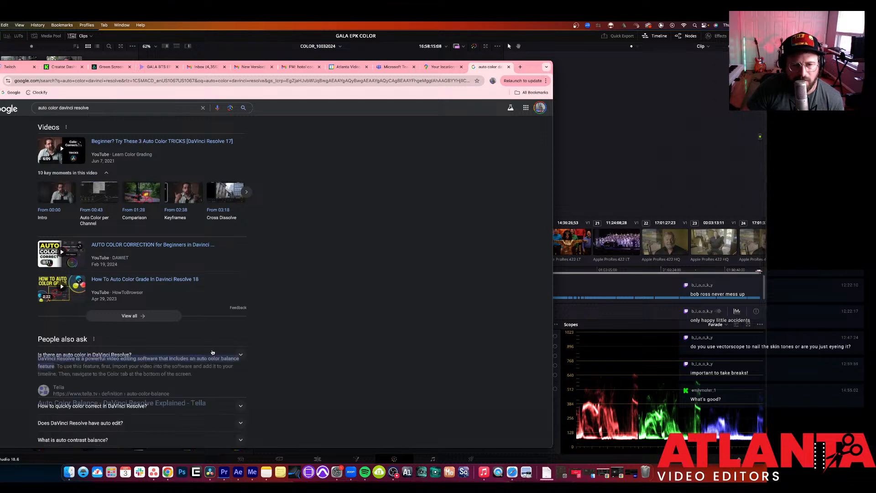
{"action": "scroll", "coordinate": [219, 356], "scroll_direction": "down", "scroll_amount": 1}
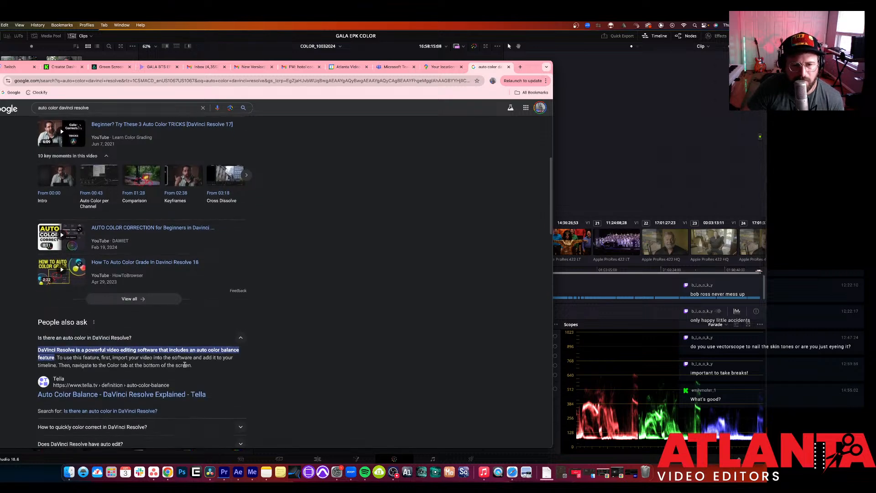
{"action": "scroll", "coordinate": [219, 356], "scroll_direction": "down", "scroll_amount": 2}
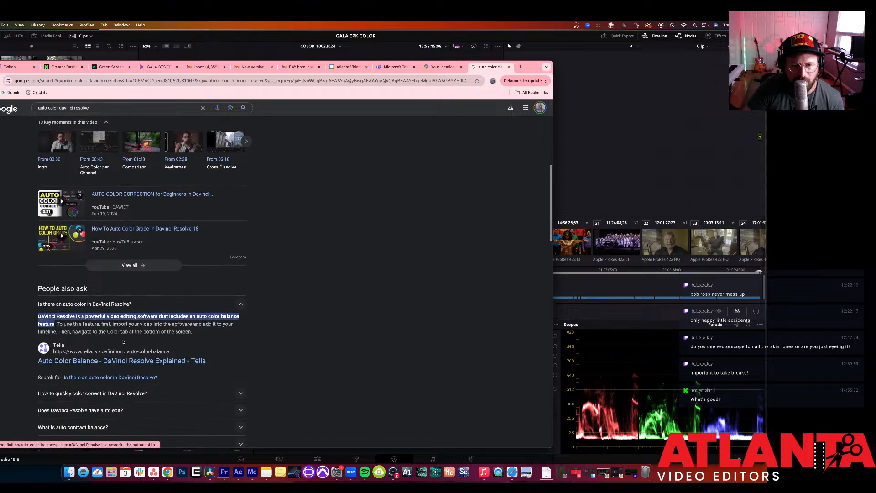
{"action": "scroll", "coordinate": [182, 360], "scroll_direction": "down", "scroll_amount": 2}
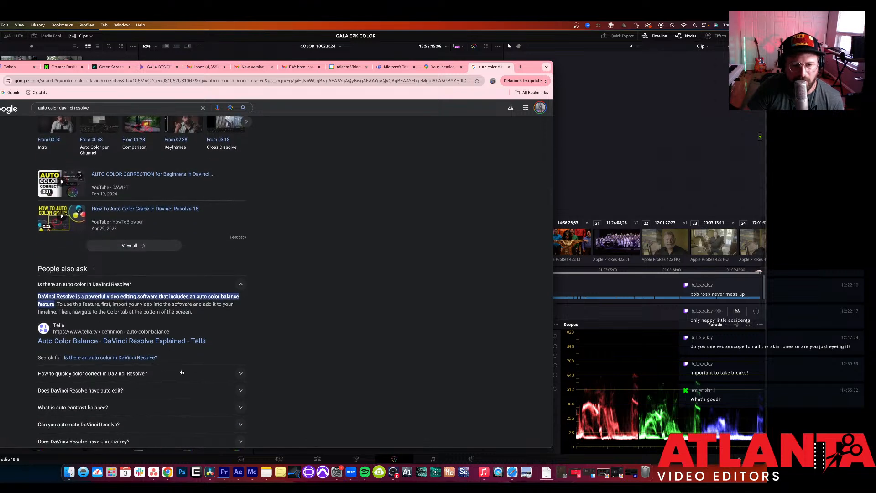
{"action": "left_click", "coordinate": [183, 372]}
{"action": "scroll", "coordinate": [238, 376], "scroll_direction": "down", "scroll_amount": 5}
{"action": "scroll", "coordinate": [286, 381], "scroll_direction": "down", "scroll_amount": 7}
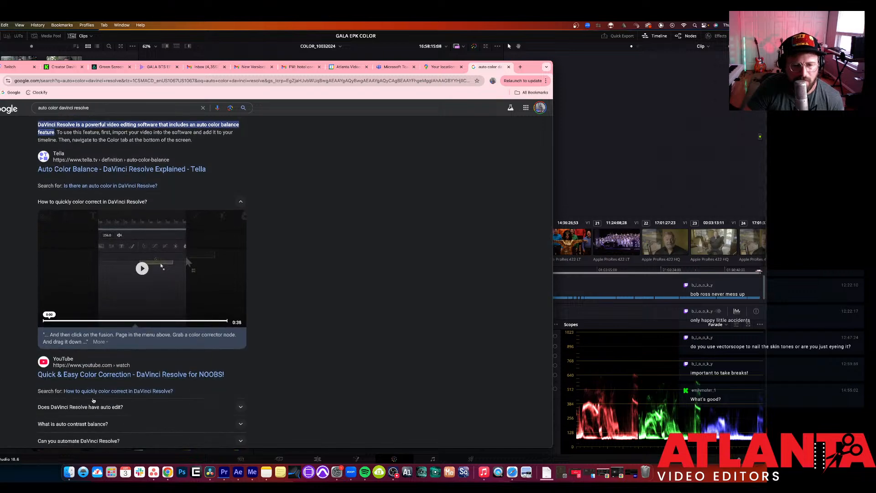
{"action": "left_click", "coordinate": [93, 401]}
{"action": "scroll", "coordinate": [94, 402], "scroll_direction": "down", "scroll_amount": 12}
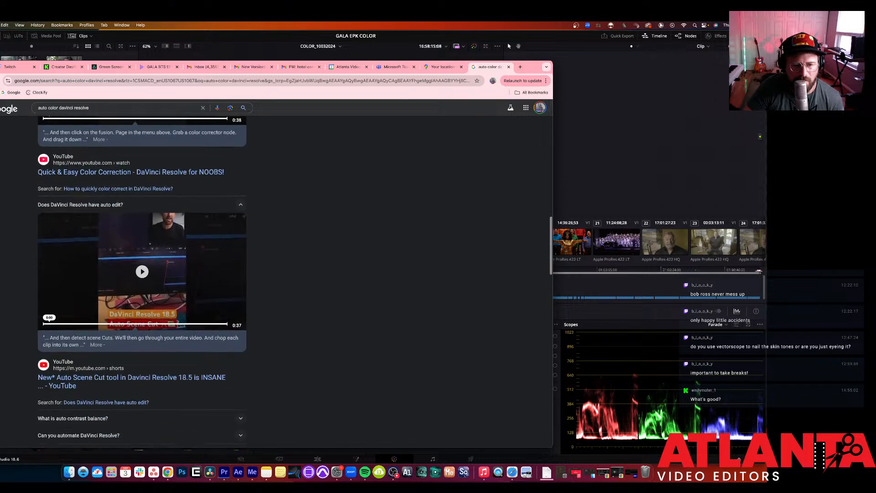
Step: Switch back to DaVinci Resolve, add a corrector node to clip 10's empty graph and connect it between the source and the output
{"action": "key", "text": "super+Tab"}
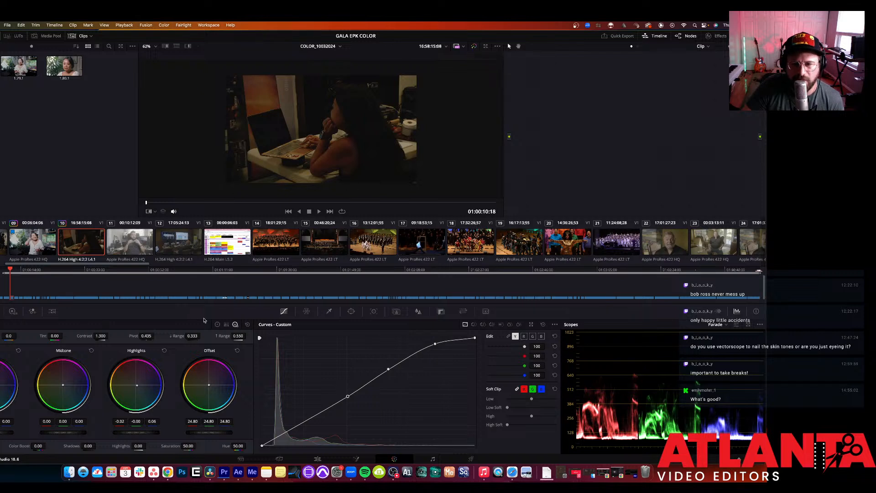
{"action": "right_click", "coordinate": [587, 135]}
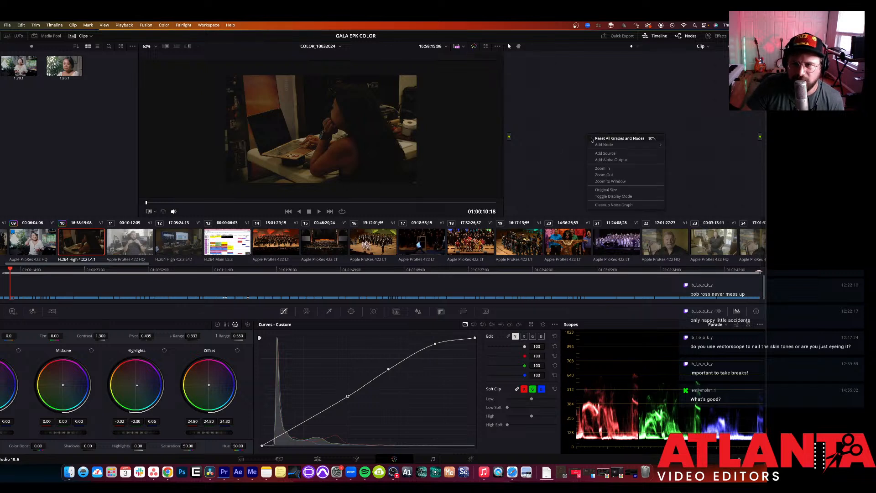
{"action": "mouse_move", "coordinate": [599, 146]}
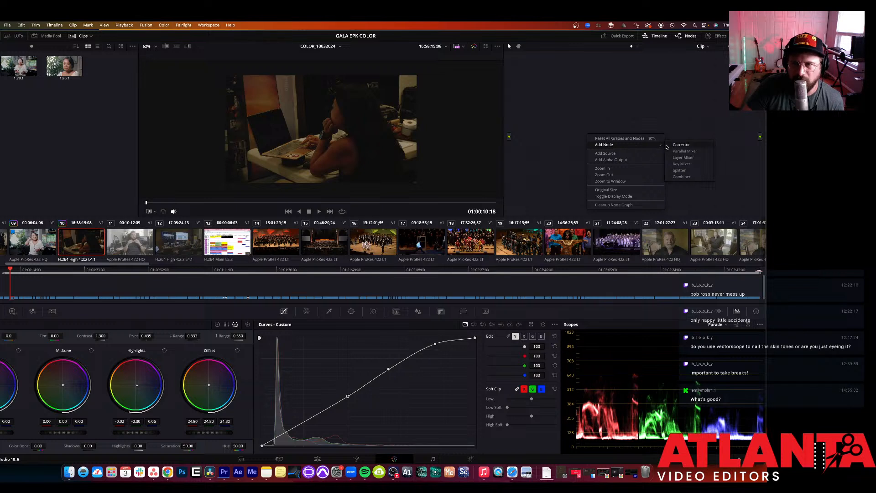
{"action": "left_click", "coordinate": [680, 146]}
{"action": "left_click_drag", "start_coordinate": [509, 136], "coordinate": [760, 139]}
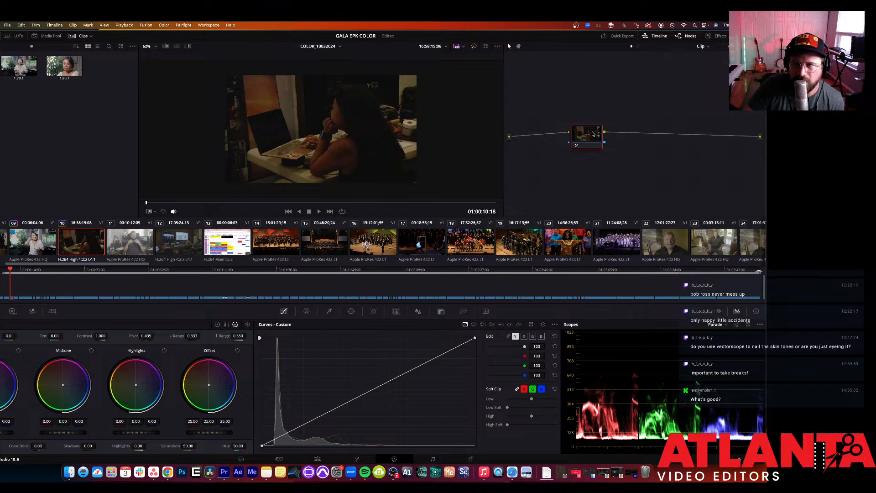
{"action": "left_click_drag", "start_coordinate": [592, 133], "coordinate": [614, 130]}
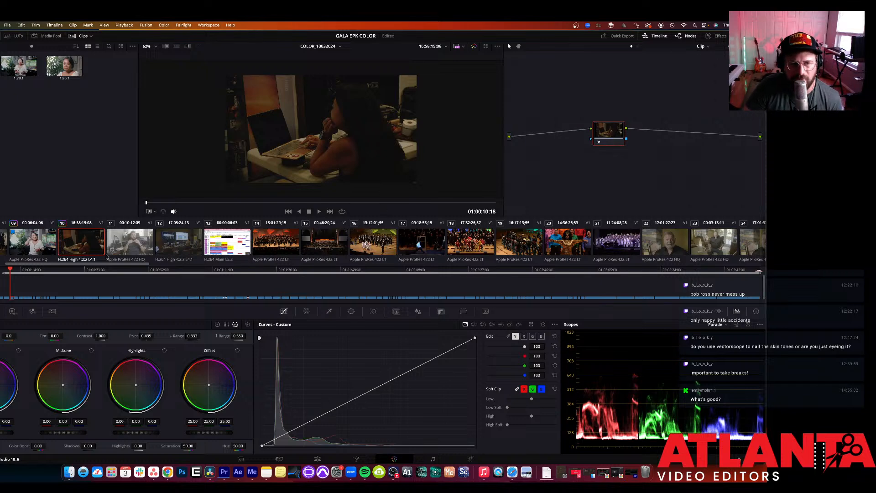
Step: After a look at clip 09, grade clip 10's node with contrast 1.150, offset 32.75, shadows -0.07 and temperature -1030
{"action": "left_click", "coordinate": [35, 248]}
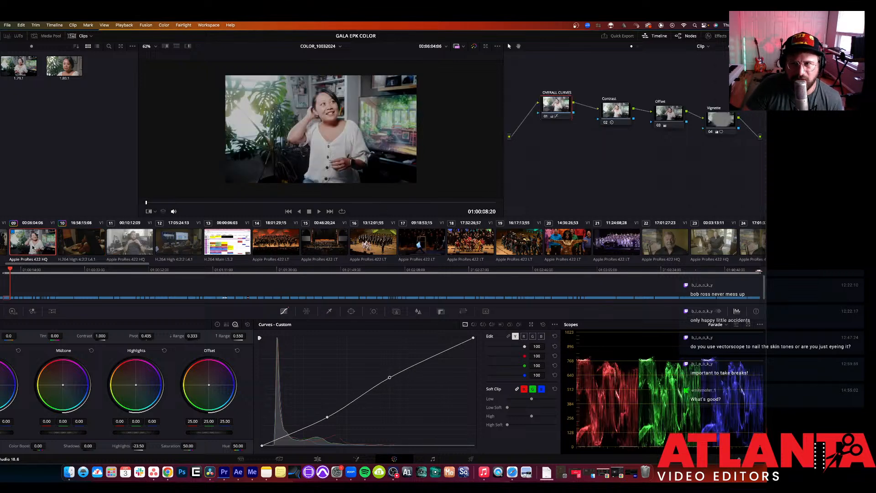
{"action": "left_click", "coordinate": [75, 246]}
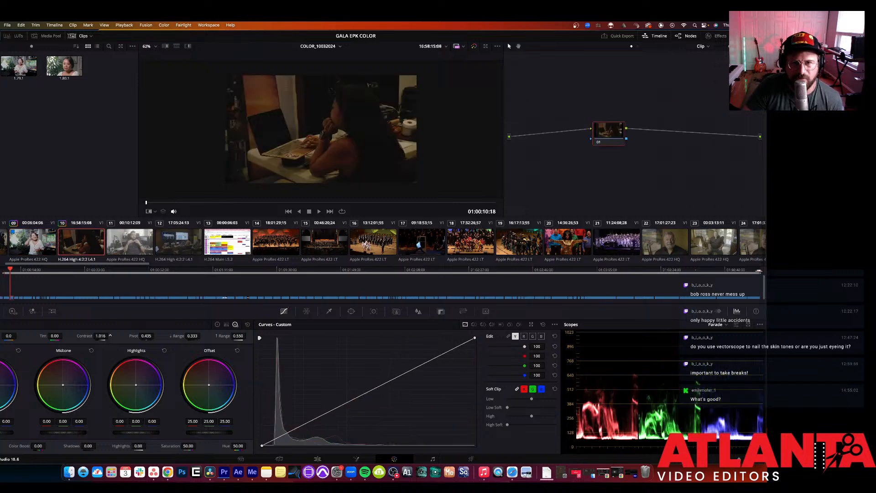
{"action": "left_click_drag", "start_coordinate": [100, 335], "coordinate": [128, 335]}
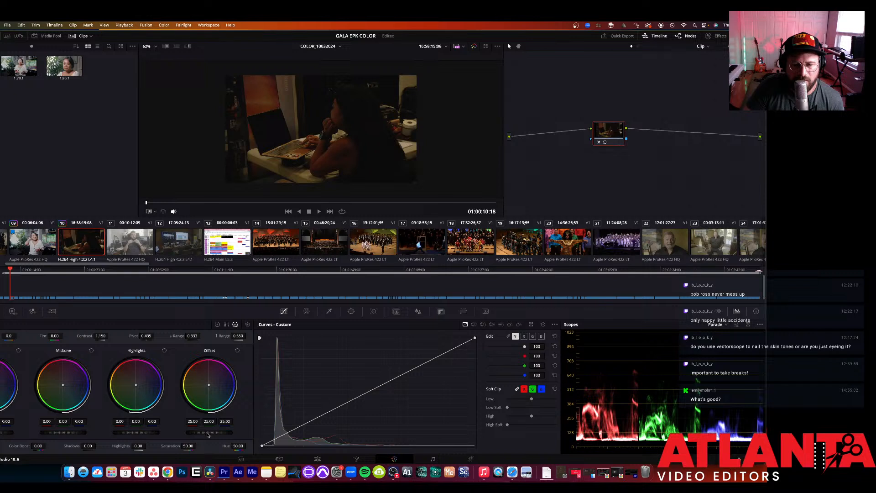
{"action": "left_click_drag", "start_coordinate": [208, 432], "coordinate": [232, 432]}
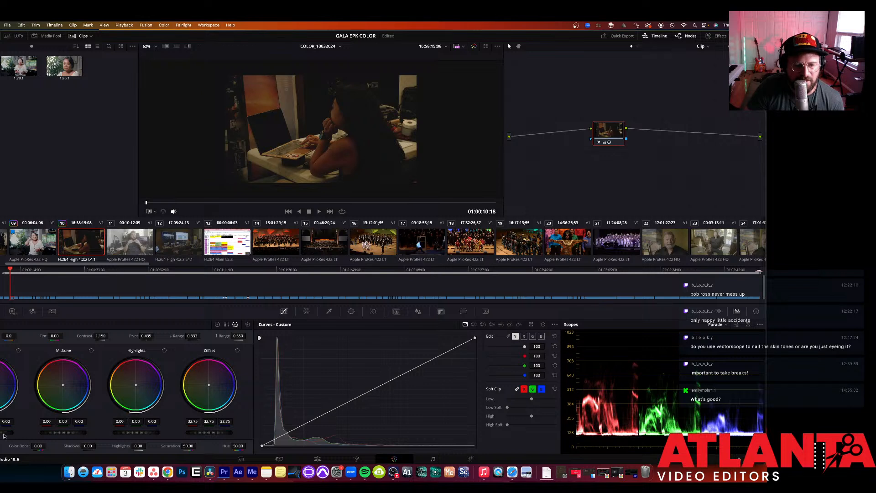
{"action": "left_click_drag", "start_coordinate": [5, 432], "coordinate": [0, 432]}
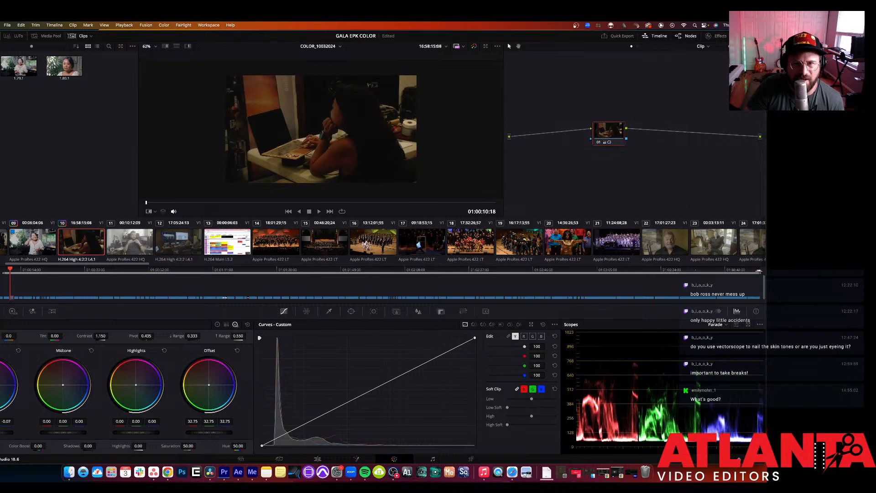
{"action": "left_click_drag", "start_coordinate": [15, 336], "coordinate": [0, 336]}
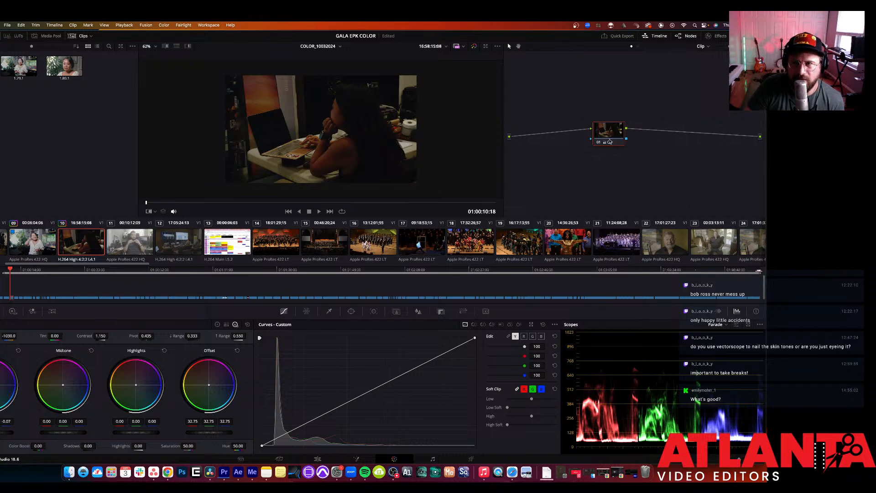
Step: Add a second corrector node labelled "Vignette" and insert it into the connection after the first node
{"action": "left_click_drag", "start_coordinate": [610, 142], "coordinate": [580, 142]}
{"action": "right_click", "coordinate": [652, 161]}
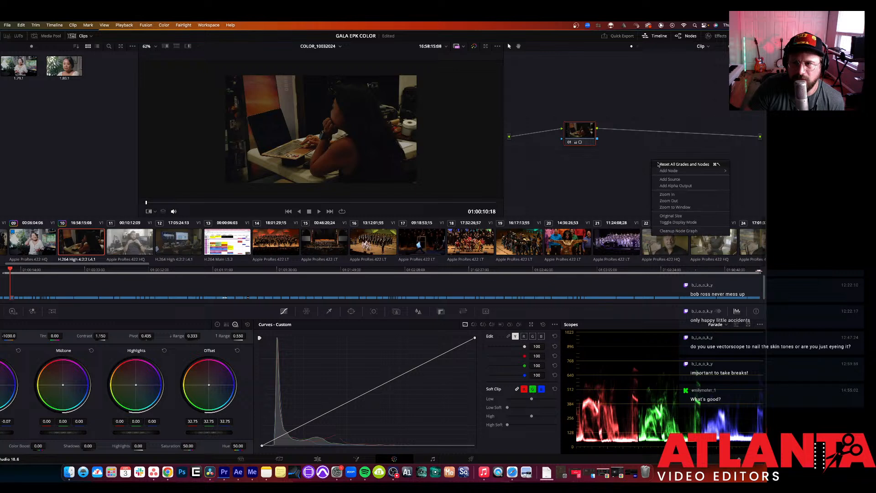
{"action": "mouse_move", "coordinate": [665, 172]}
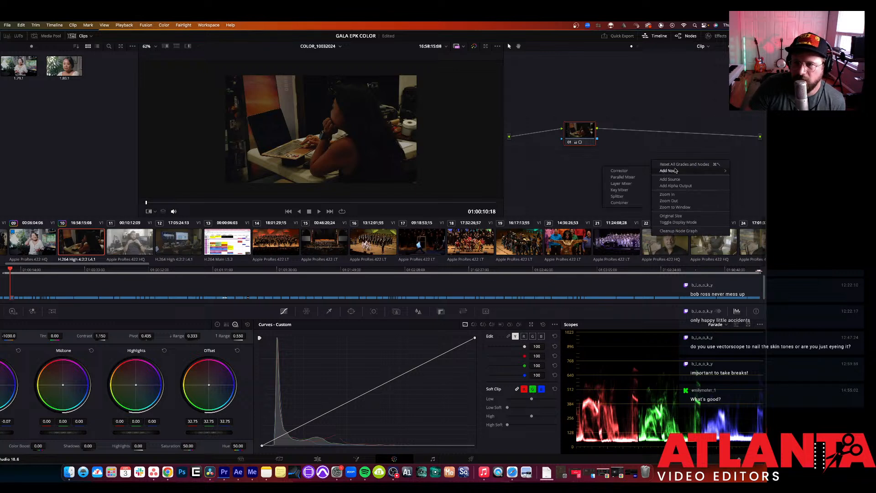
{"action": "left_click", "coordinate": [619, 170]}
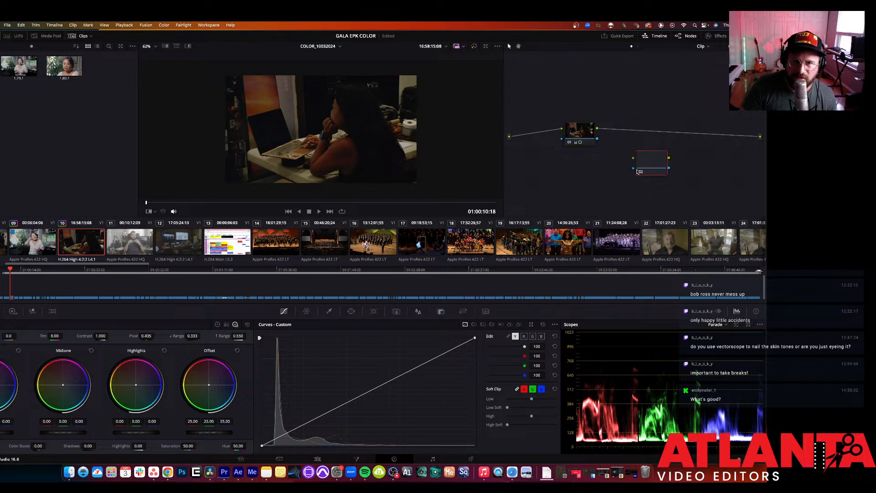
{"action": "right_click", "coordinate": [651, 160]}
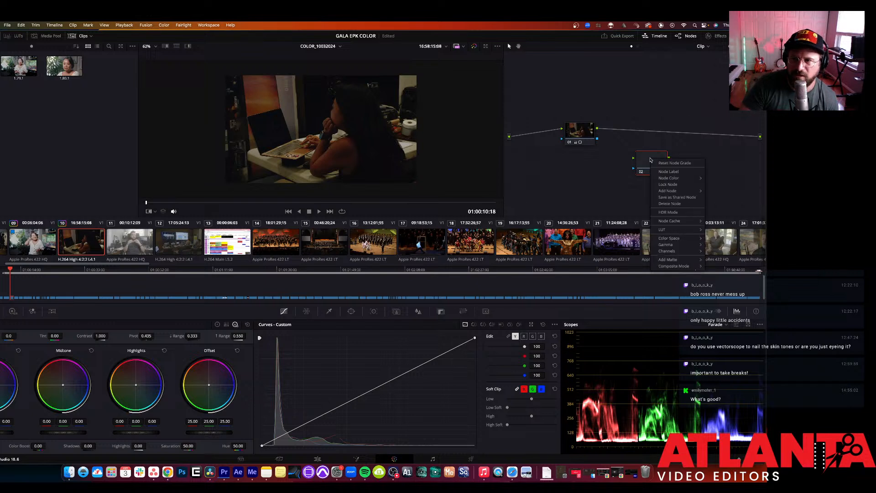
{"action": "left_click", "coordinate": [666, 173]}
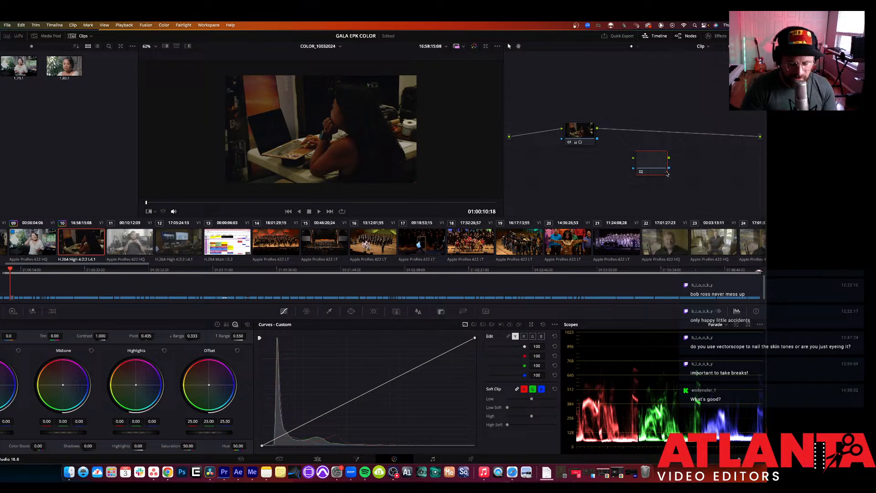
{"action": "type", "text": "Vignette"}
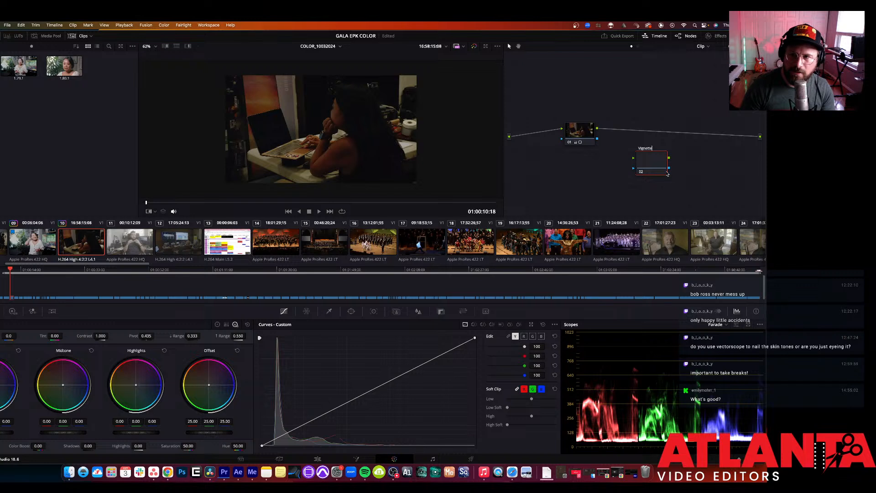
{"action": "key", "text": "Return"}
{"action": "left_click_drag", "start_coordinate": [655, 149], "coordinate": [655, 130]}
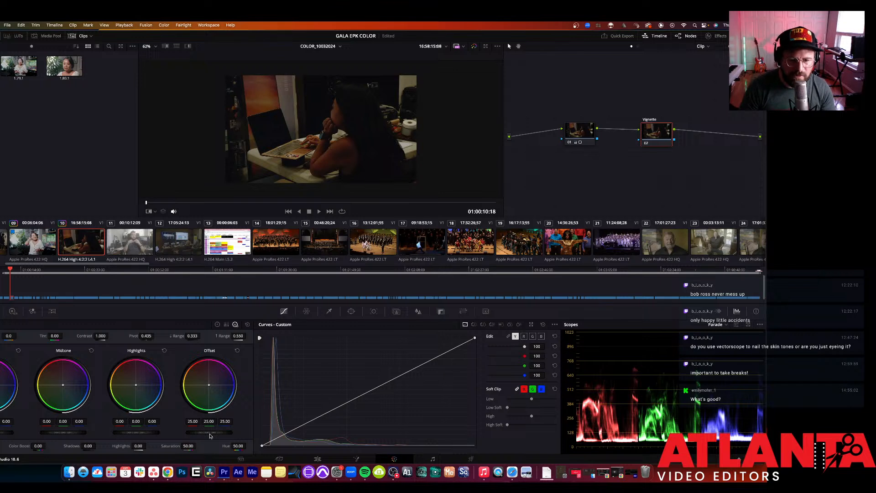
Step: Darken the Vignette node by lowering offset to 20.55, highlights to -0.19 and midtones to -0.24
{"action": "left_click_drag", "start_coordinate": [210, 432], "coordinate": [201, 432]}
{"action": "left_click_drag", "start_coordinate": [208, 431], "coordinate": [203, 431]}
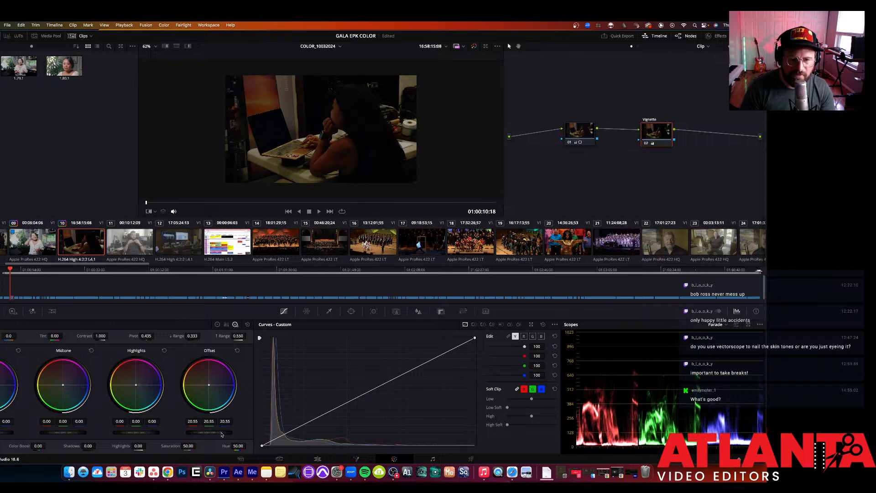
{"action": "left_click_drag", "start_coordinate": [149, 432], "coordinate": [147, 432]}
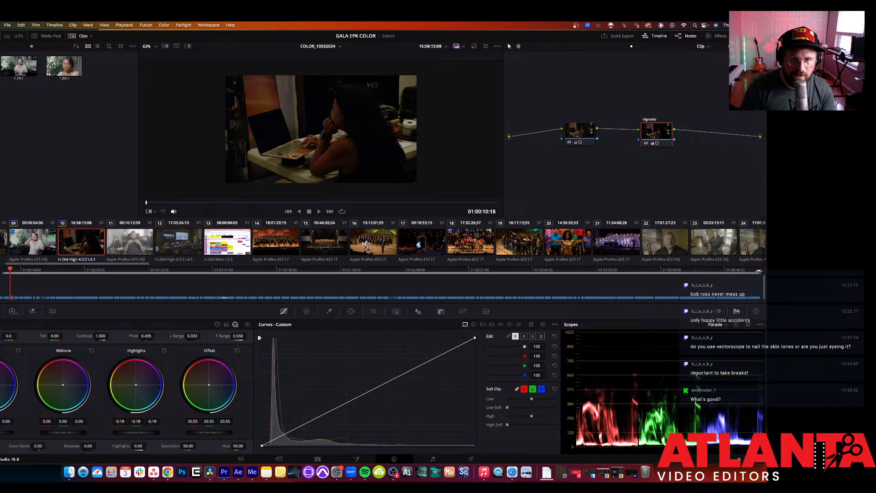
{"action": "left_click_drag", "start_coordinate": [80, 435], "coordinate": [55, 435]}
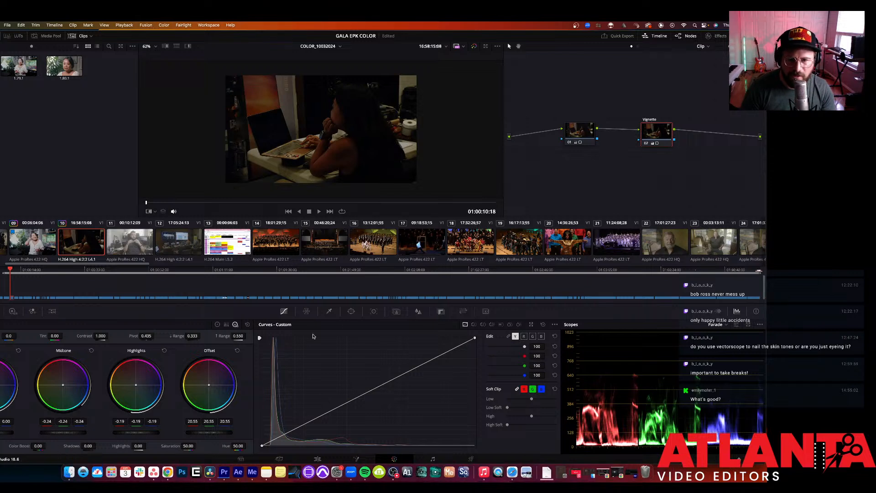
Step: Limit the Vignette node with an inverted circular window stretched around the frame, with size 61.98, aspect 72.02 and softness 3.47
{"action": "left_click", "coordinate": [350, 310]}
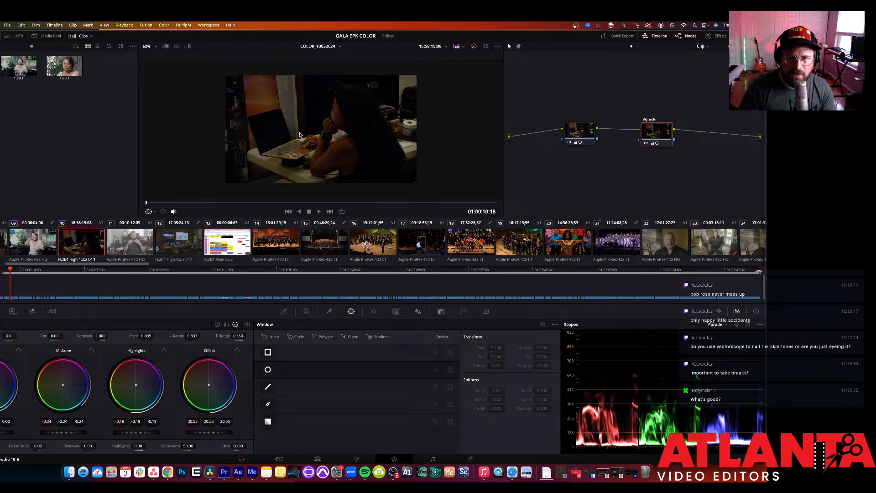
{"action": "left_click", "coordinate": [267, 369]}
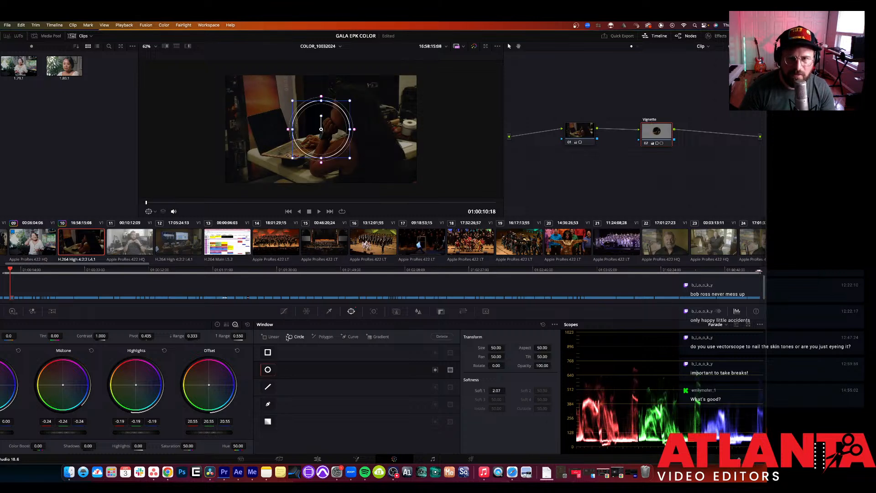
{"action": "left_click", "coordinate": [436, 370]}
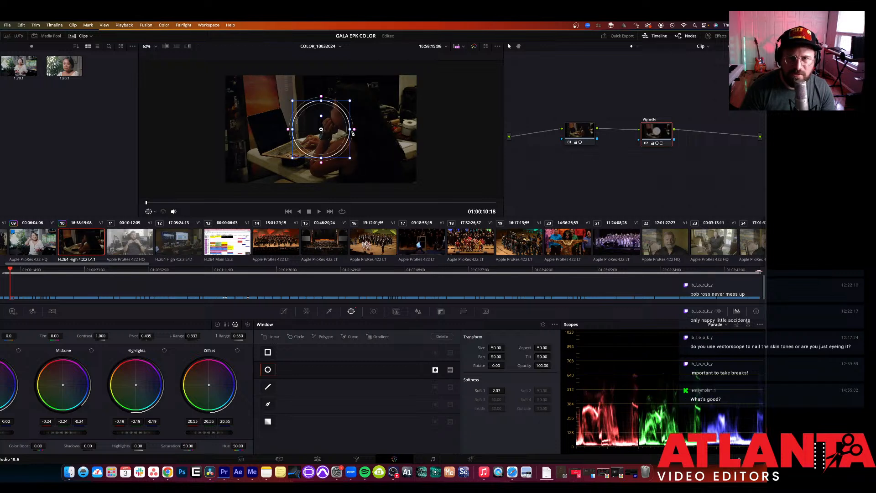
{"action": "left_click_drag", "start_coordinate": [351, 131], "coordinate": [405, 141]}
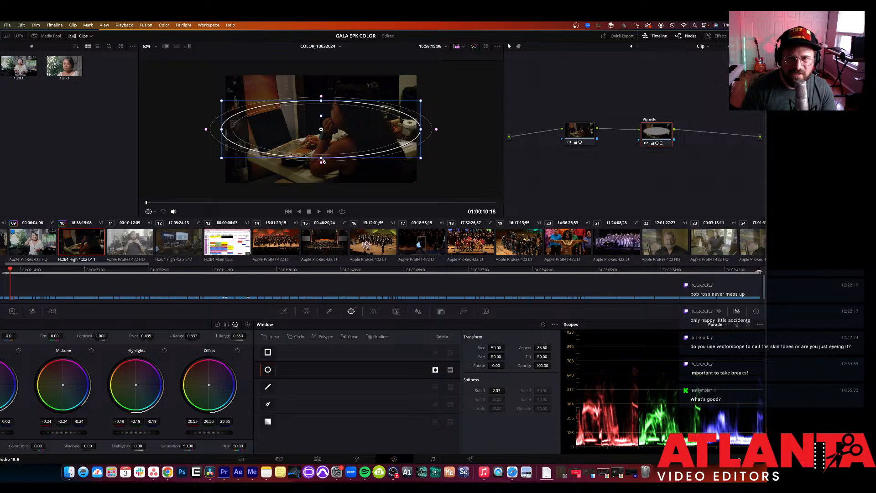
{"action": "left_click_drag", "start_coordinate": [322, 160], "coordinate": [321, 185]}
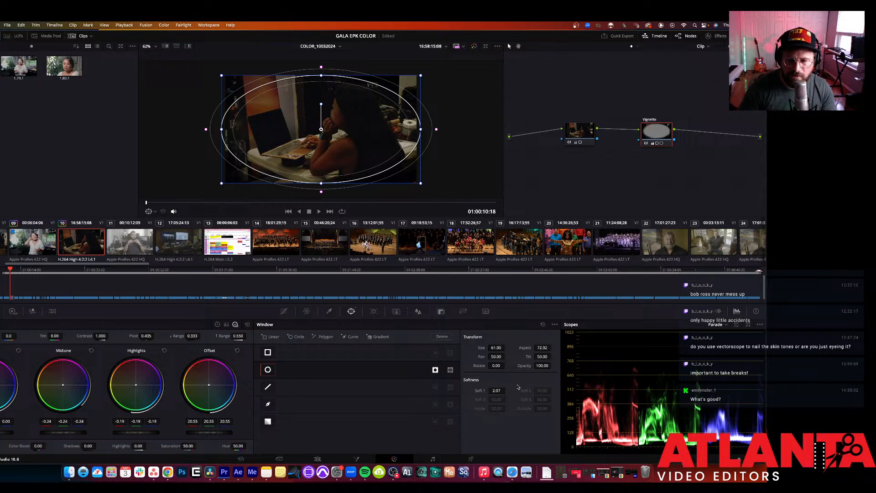
{"action": "left_click_drag", "start_coordinate": [510, 390], "coordinate": [494, 391]}
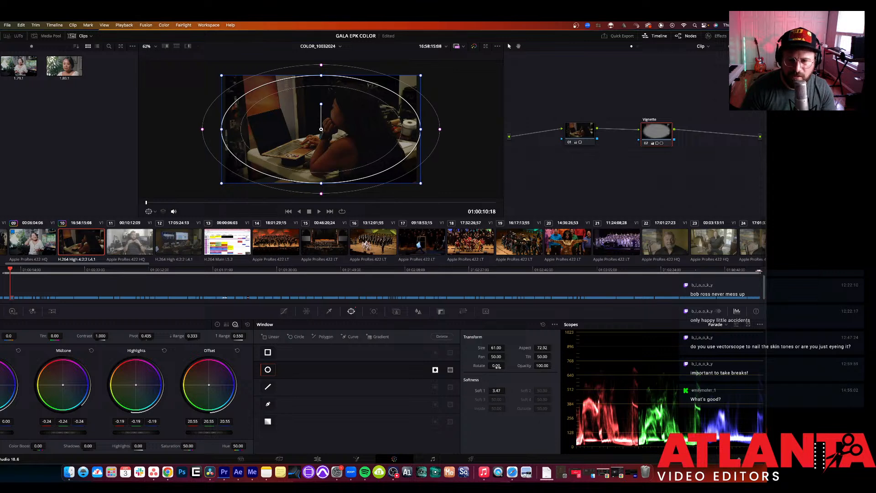
{"action": "left_click_drag", "start_coordinate": [496, 347], "coordinate": [506, 347]}
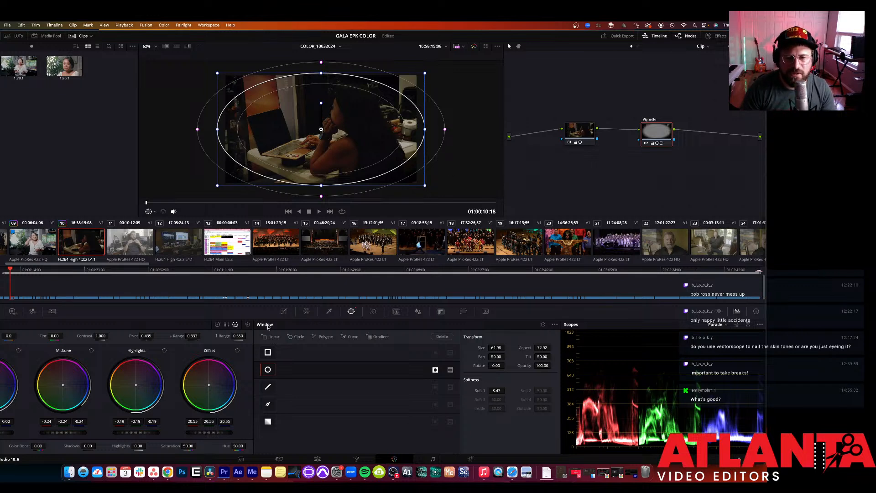
Step: Hide the window outline and compare the image with the Vignette node disabled and enabled
{"action": "left_click", "coordinate": [283, 312]}
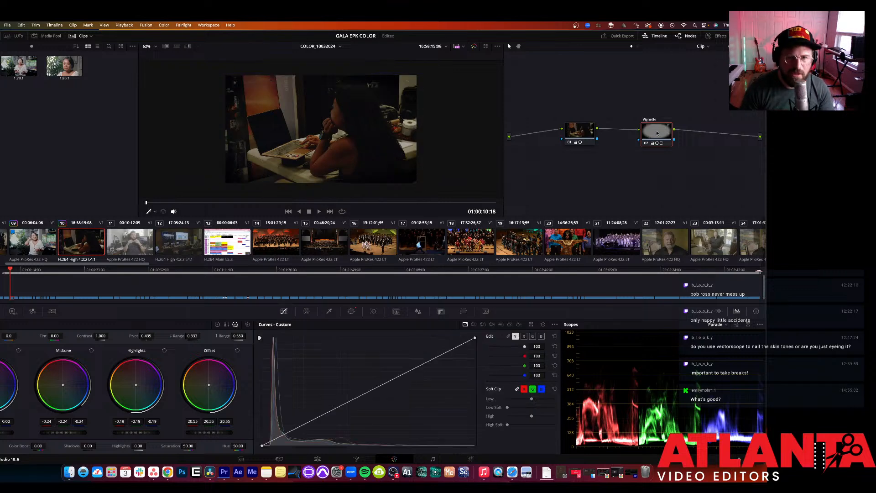
{"action": "key", "text": "super+d"}
{"action": "key", "text": "super+d"}
{"action": "key", "text": "super+d"}
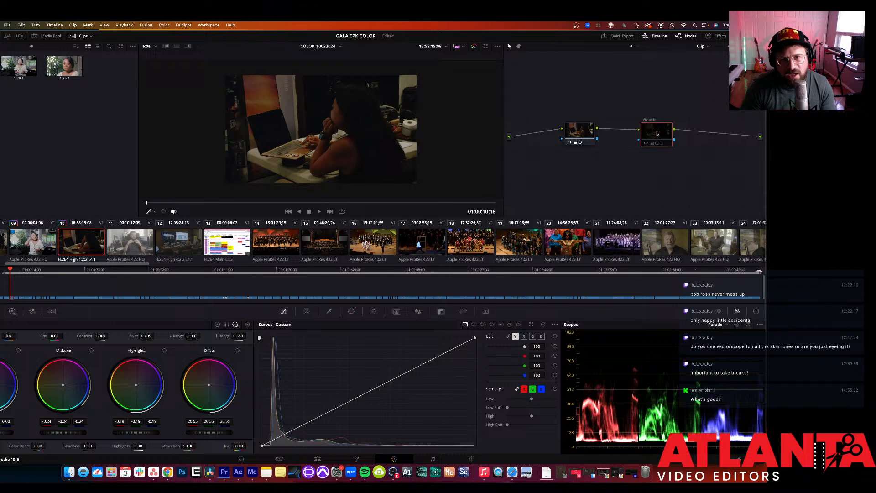
{"action": "key", "text": "super+d"}
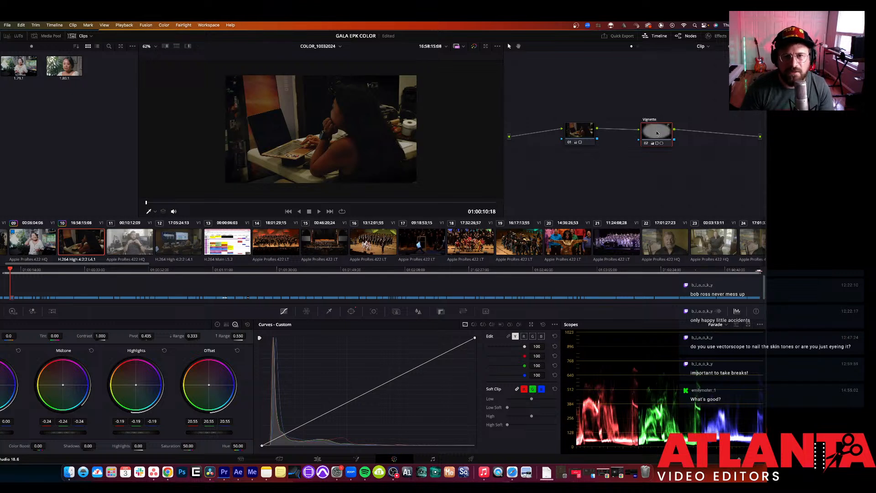
{"action": "key", "text": "super+d"}
{"action": "key", "text": "super+d"}
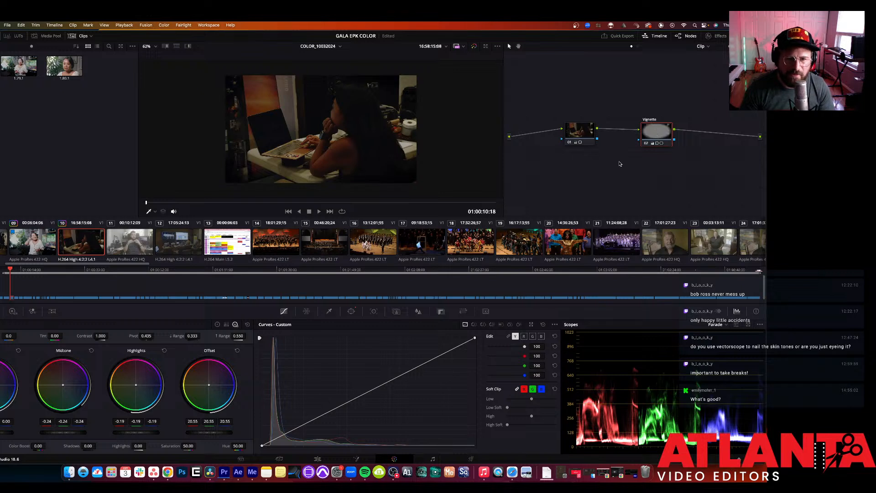
Step: Compare clip 10's complete new grade with the bypassed original image
{"action": "key", "text": "shift+d"}
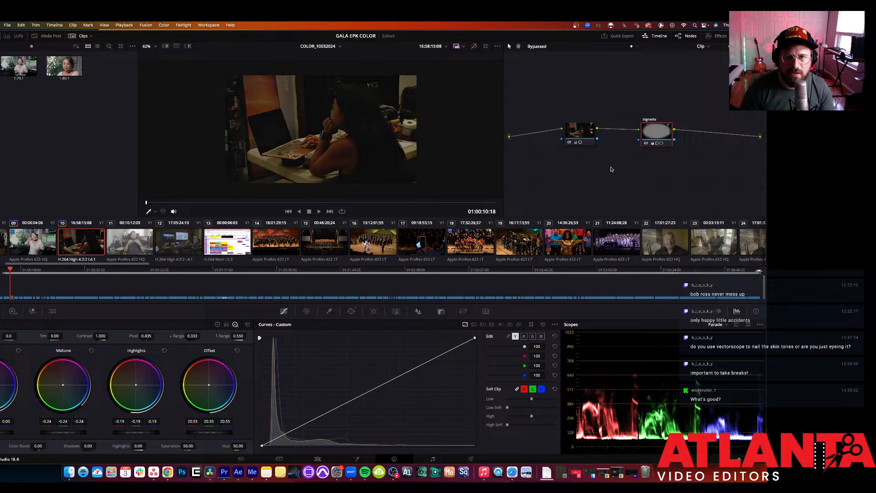
{"action": "key", "text": "shift+d"}
{"action": "key", "text": "shift+d"}
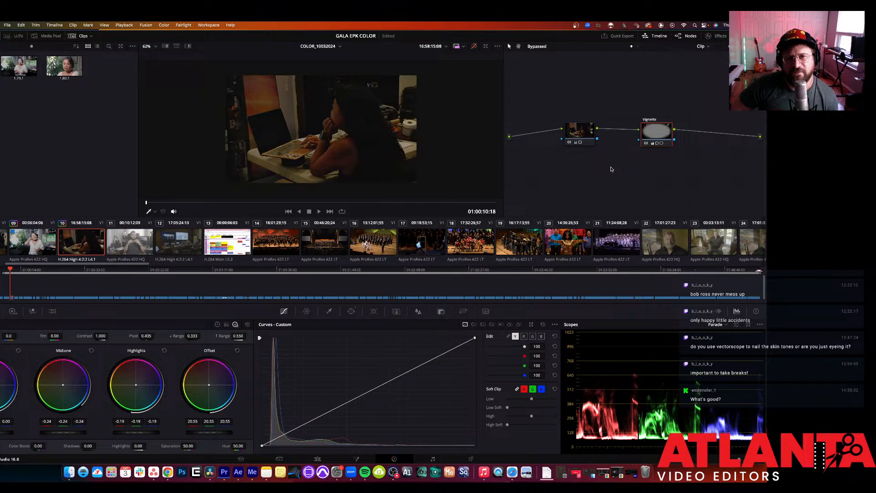
{"action": "key", "text": "shift+d"}
{"action": "key", "text": "shift+d"}
{"action": "key", "text": "shift+d"}
{"action": "key", "text": "shift+d"}
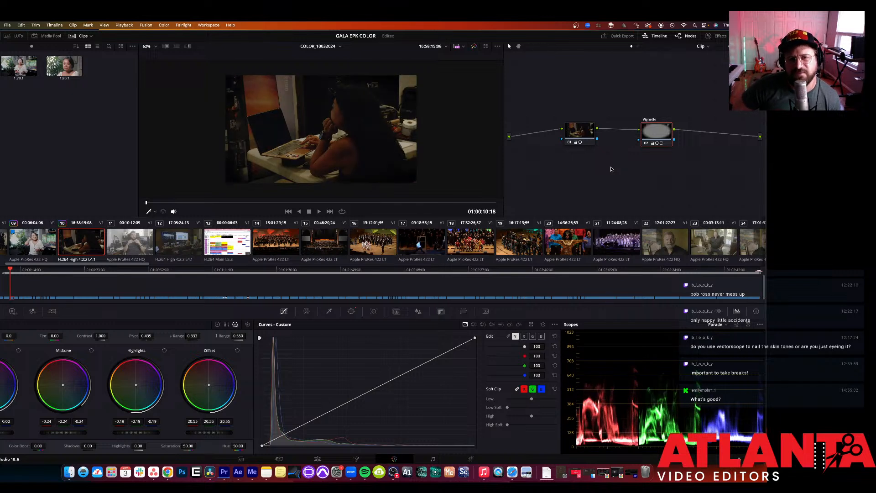
Step: Turn clip 10's grade back on and save the project
{"action": "key", "text": "shift+d"}
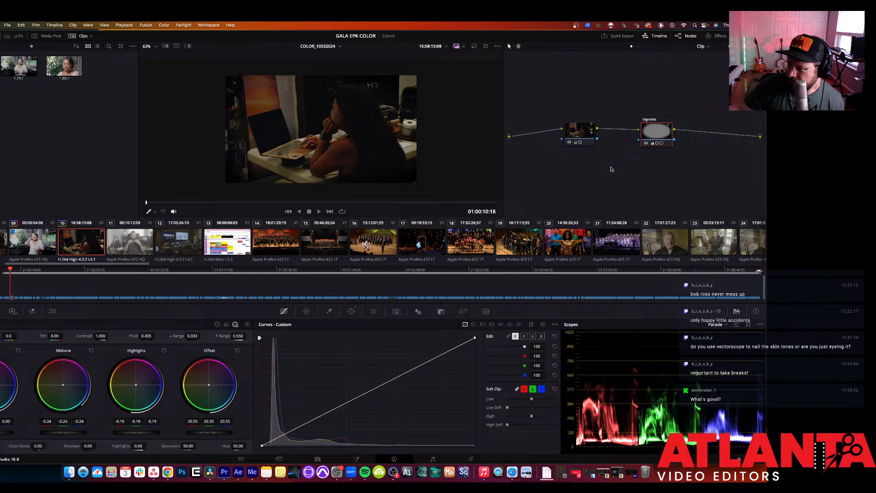
{"action": "key", "text": "super+s"}
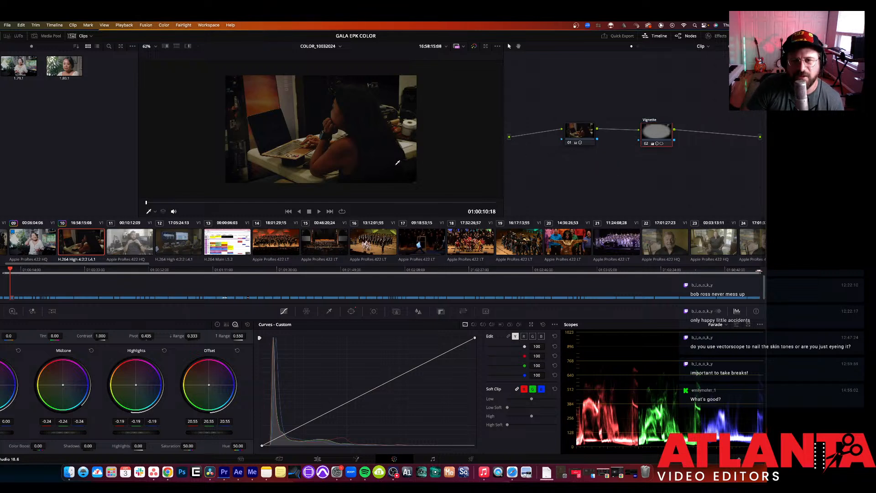
Step: Copy the complete two-node grade from clip 10 onto clip 12, the ungraded control-room shot
{"action": "left_click", "coordinate": [181, 244]}
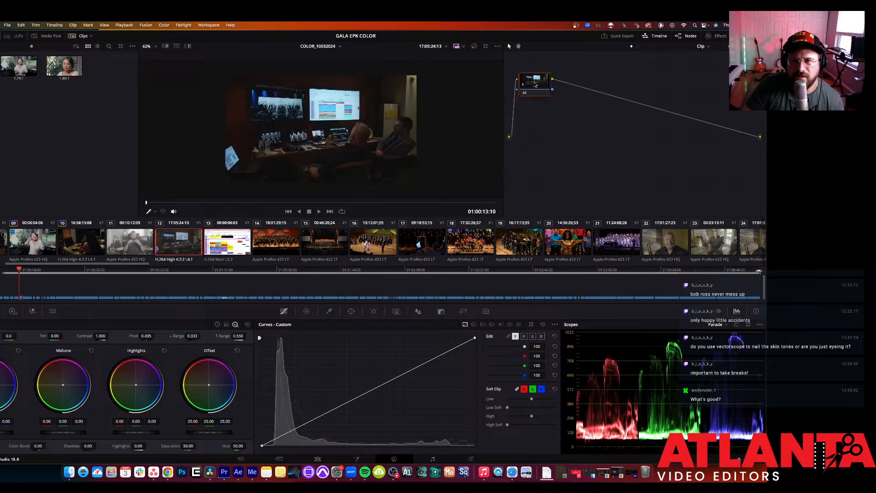
{"action": "left_click_drag", "start_coordinate": [533, 84], "coordinate": [552, 106]}
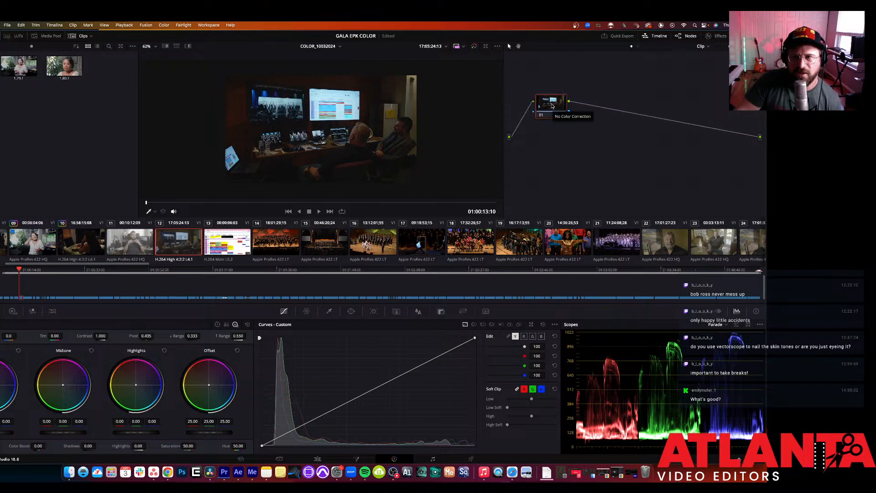
{"action": "left_click_drag", "start_coordinate": [552, 106], "coordinate": [562, 108]}
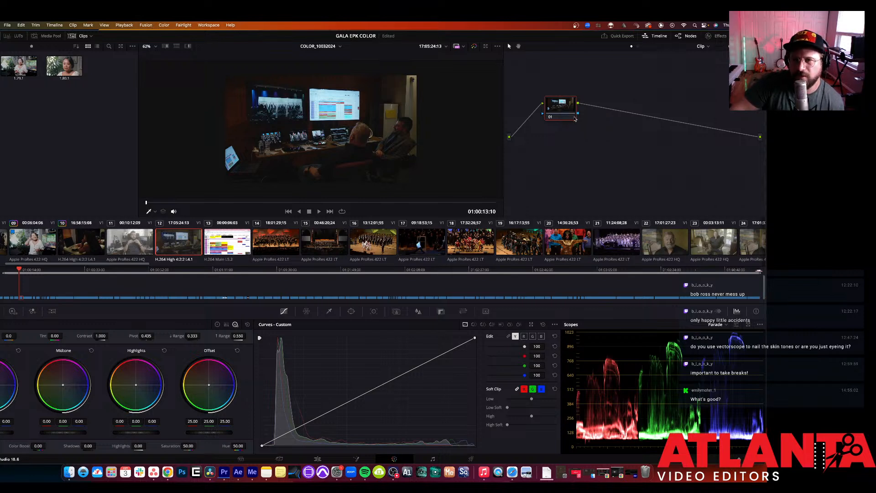
{"action": "left_click_drag", "start_coordinate": [558, 109], "coordinate": [558, 112]}
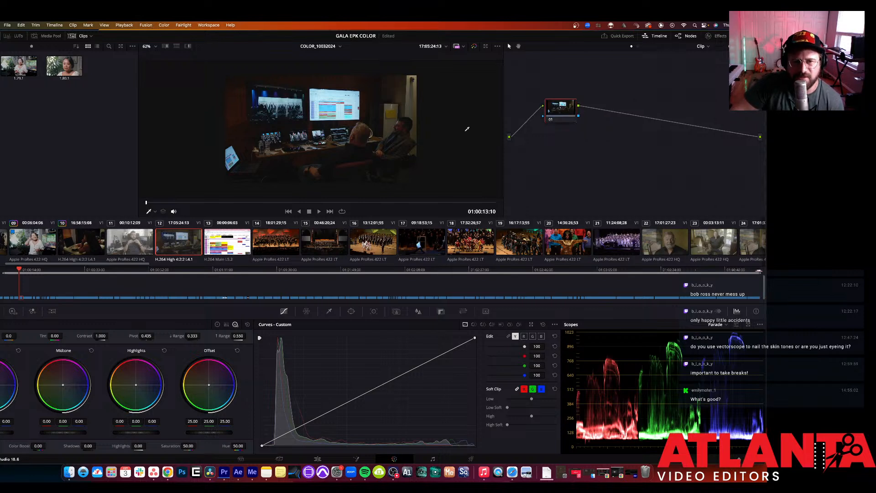
{"action": "left_click", "coordinate": [77, 251]}
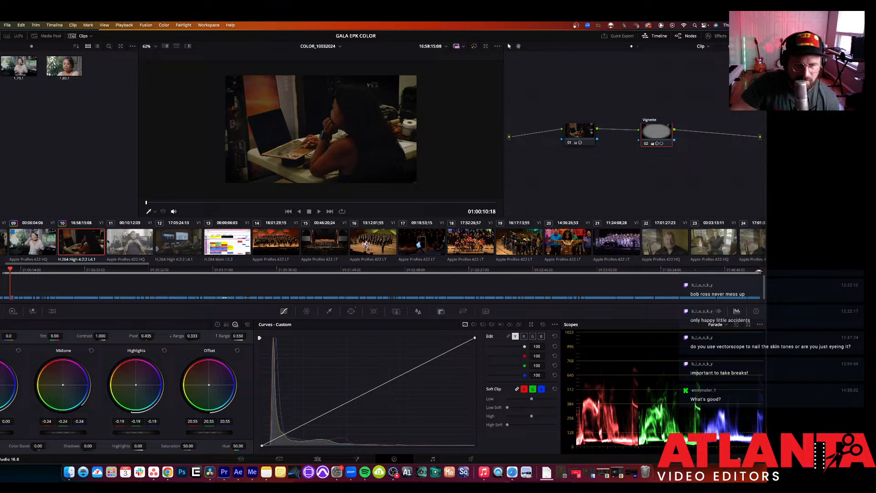
{"action": "left_click", "coordinate": [178, 244]}
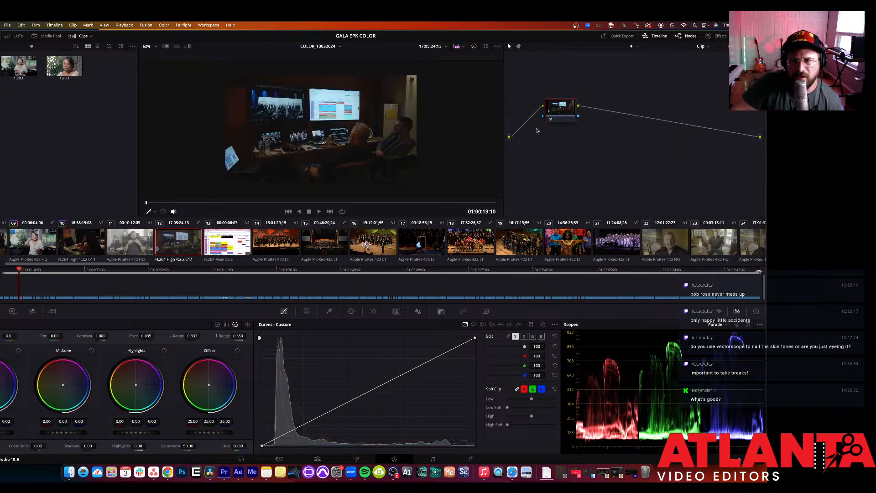
{"action": "key", "text": "ctrl+v"}
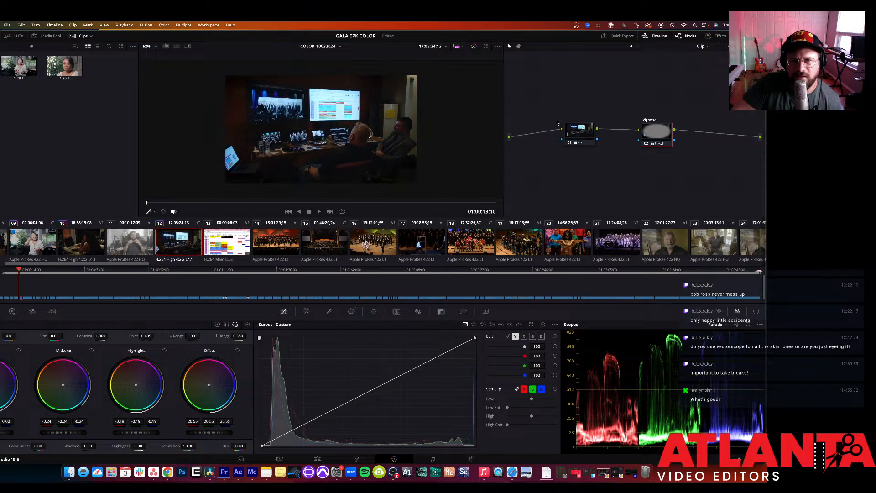
Step: Warm the highlights of clip 12's first node to red 0.24, green -0.04 and blue -0.35
{"action": "left_click", "coordinate": [578, 134]}
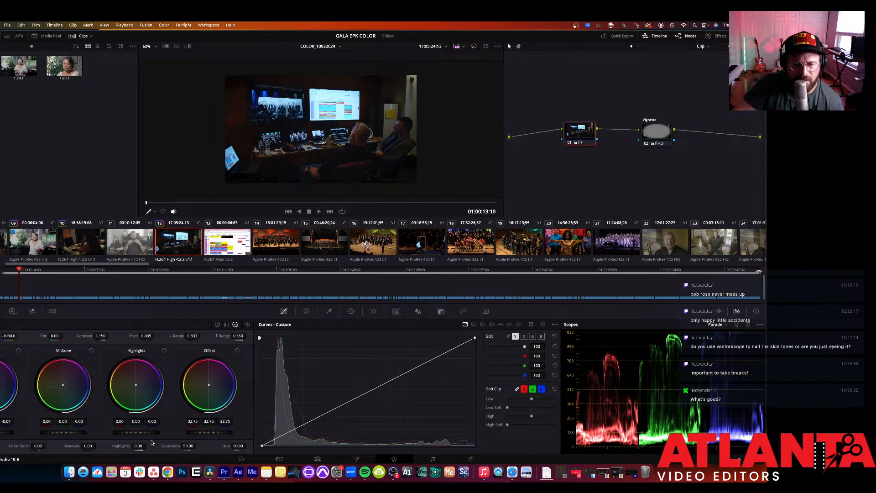
{"action": "left_click", "coordinate": [136, 385]}
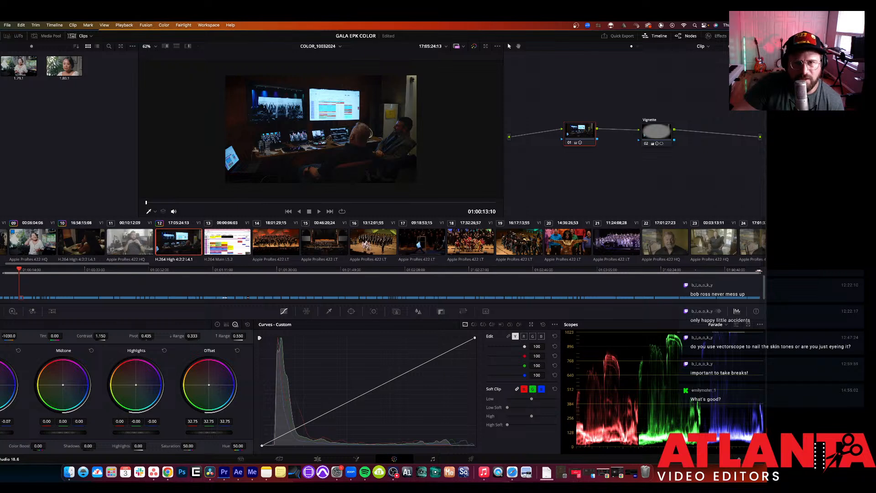
{"action": "left_click_drag", "start_coordinate": [135, 384], "coordinate": [131, 381]}
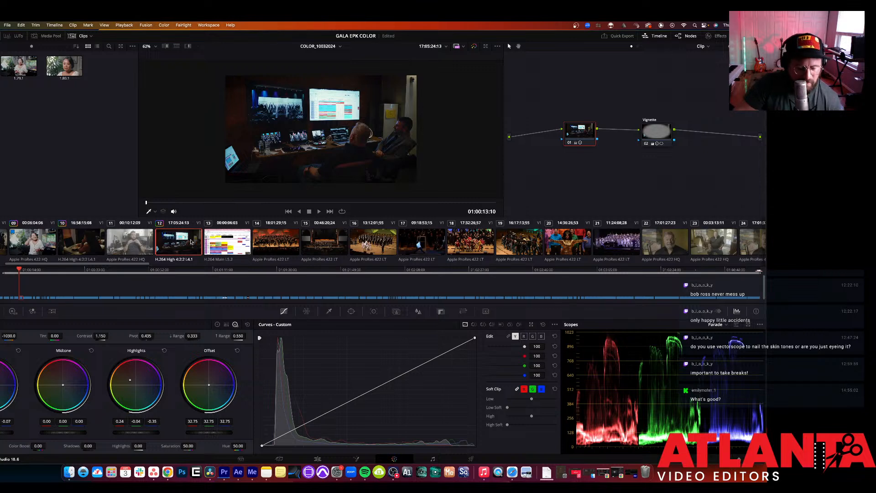
Step: Compare clip 12's grade with the bypassed original image several times
{"action": "key", "text": "shift+d"}
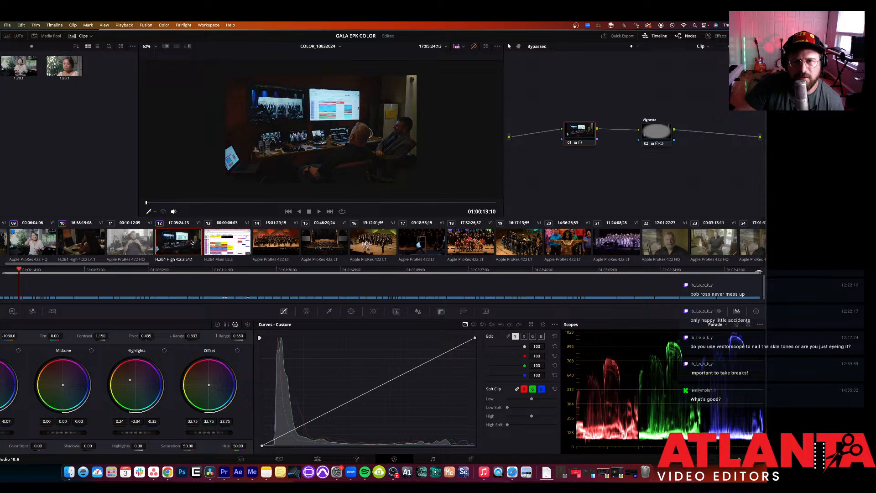
{"action": "key", "text": "shift+d"}
{"action": "key", "text": "shift+d"}
{"action": "key", "text": "shift+d"}
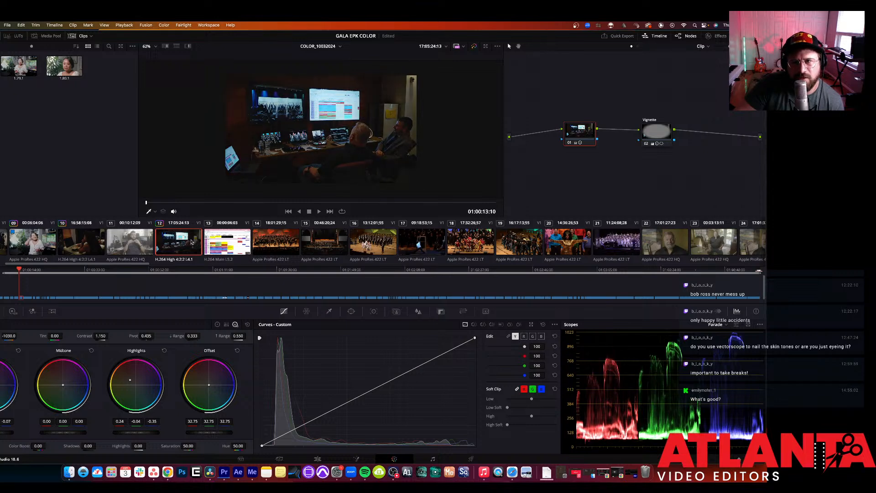
{"action": "key", "text": "shift+d"}
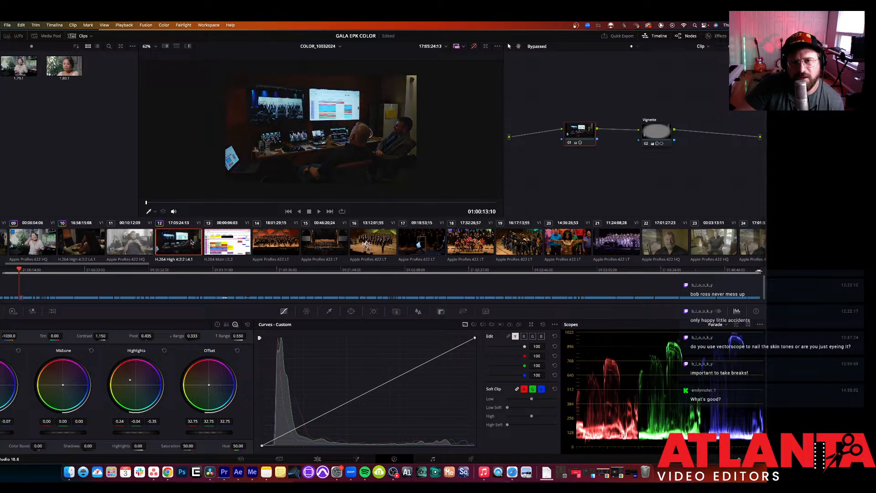
{"action": "key", "text": "shift+d"}
{"action": "key", "text": "shift+d"}
{"action": "key", "text": "shift+d"}
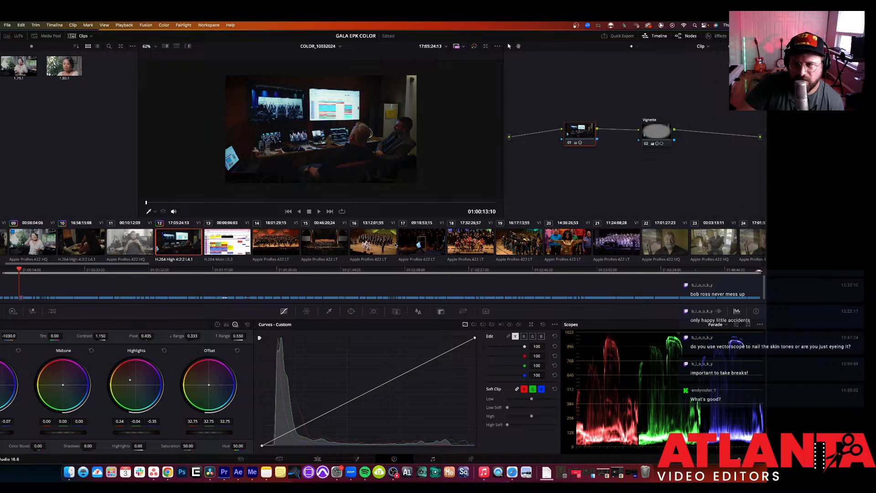
Step: Apply clip 12's adjusted grade to clip 25, the other control-room shot, and clip 27, the audience shot
{"action": "scroll", "coordinate": [389, 244], "scroll_direction": "right", "scroll_amount": 5}
{"action": "scroll", "coordinate": [394, 245], "scroll_direction": "right", "scroll_amount": 8}
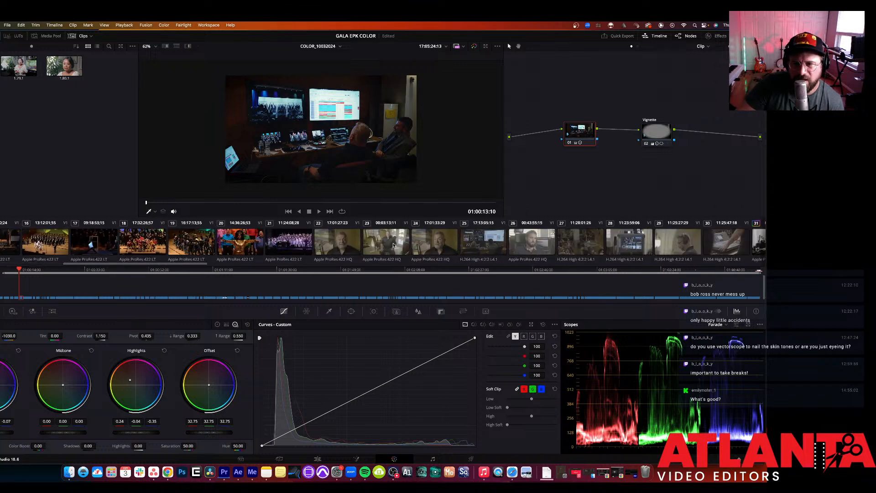
{"action": "left_click", "coordinate": [470, 244]}
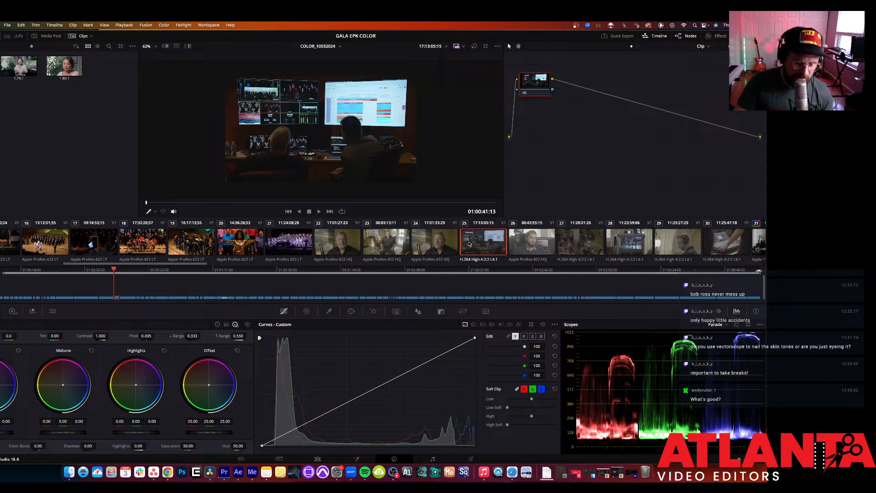
{"action": "key", "text": "super+v"}
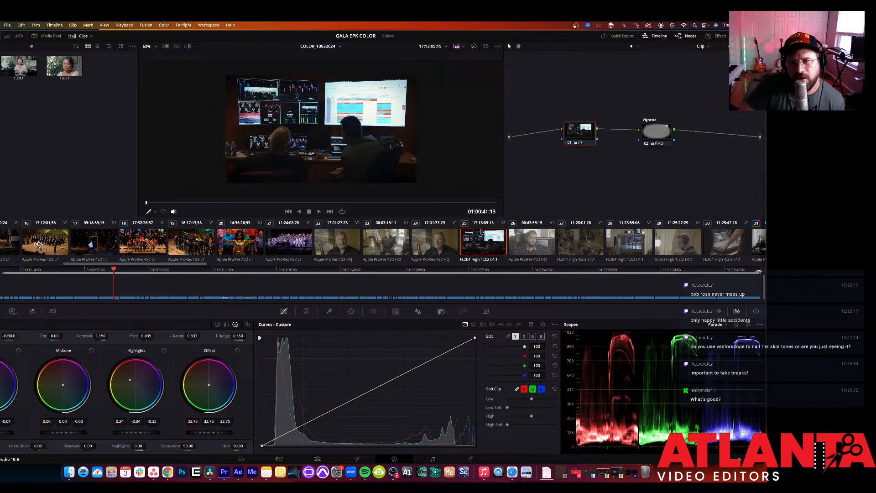
{"action": "scroll", "coordinate": [472, 235], "scroll_direction": "right", "scroll_amount": 5}
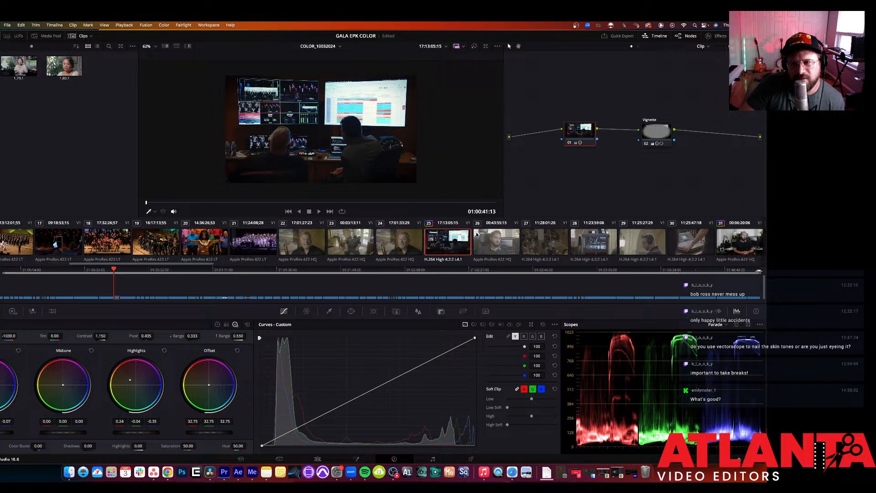
{"action": "left_click", "coordinate": [470, 236]}
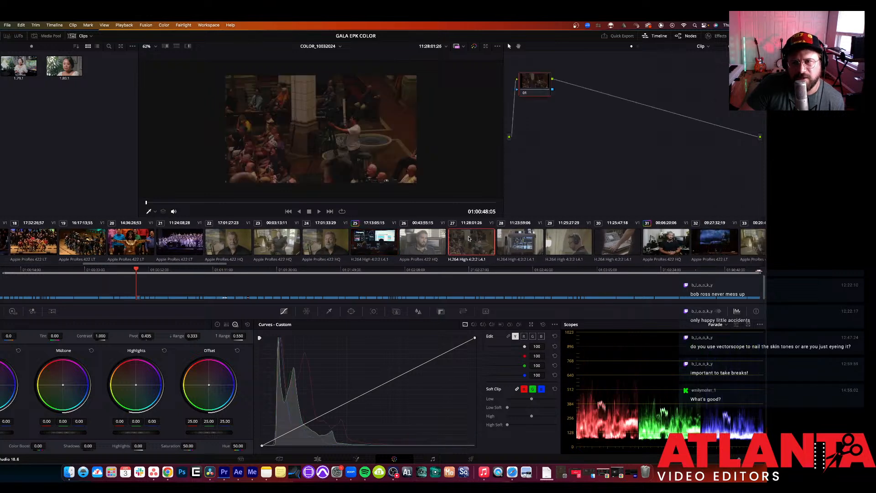
{"action": "key", "text": "super+v"}
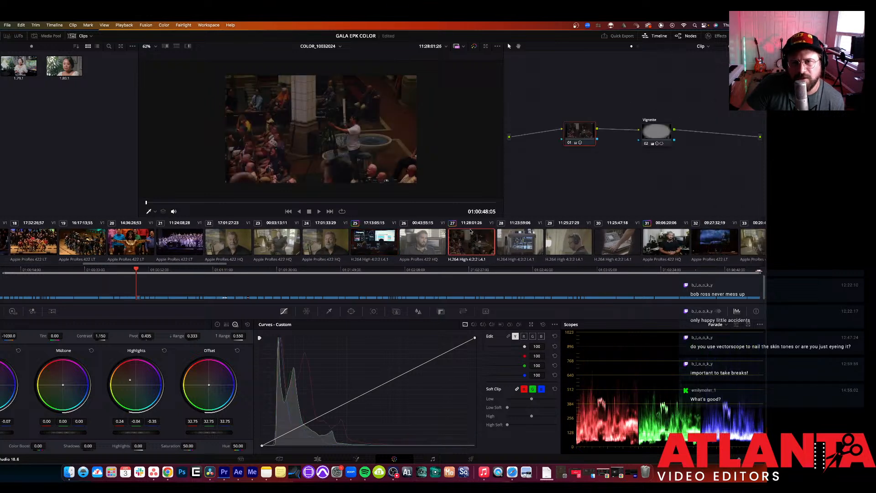
Step: On clip 27's first node, set contrast 1.184, offset 35.50, Shadows 14.50, the shadow wheel to -0.11 and highlights to 0.15, -0.03, -0.16
{"action": "scroll", "coordinate": [472, 231], "scroll_direction": "right", "scroll_amount": 4}
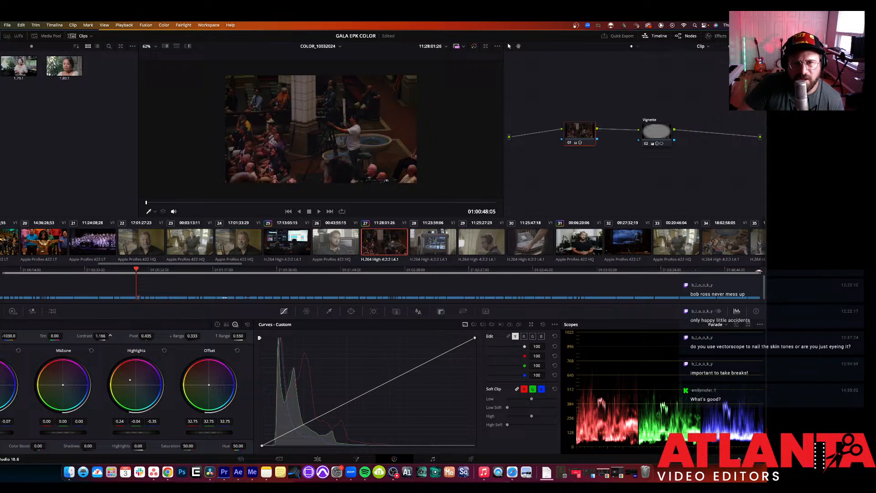
{"action": "mouse_move", "coordinate": [100, 336]}
{"action": "left_mouse_down"}
{"action": "mouse_move", "coordinate": [118, 336]}
{"action": "mouse_move", "coordinate": [110, 336]}
{"action": "left_mouse_up"}
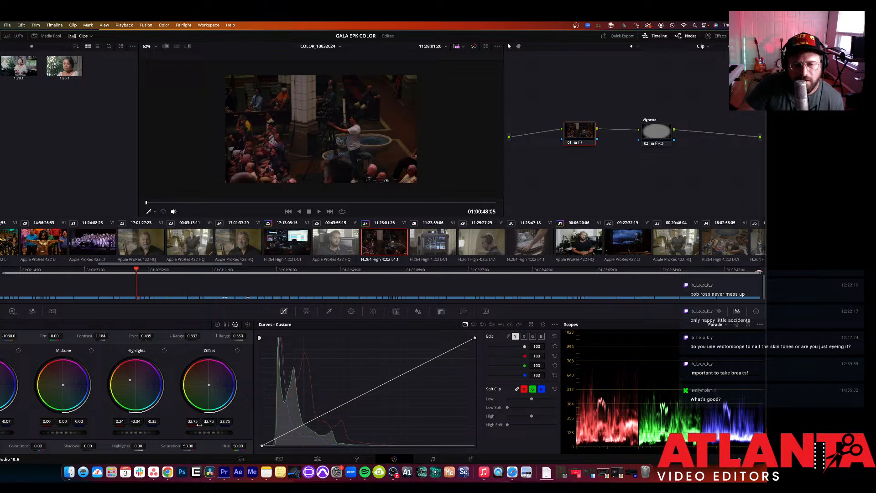
{"action": "left_click_drag", "start_coordinate": [209, 432], "coordinate": [215, 432]}
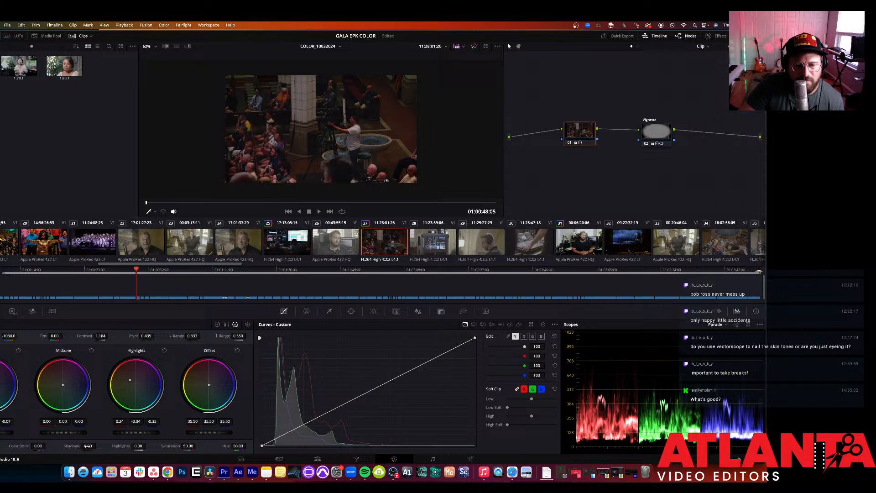
{"action": "left_click_drag", "start_coordinate": [89, 445], "coordinate": [96, 446]}
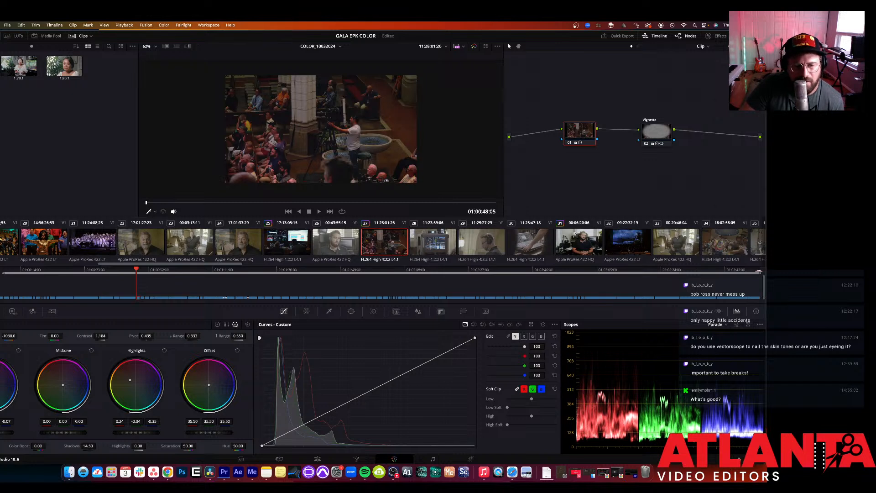
{"action": "left_click_drag", "start_coordinate": [7, 432], "coordinate": [3, 432]}
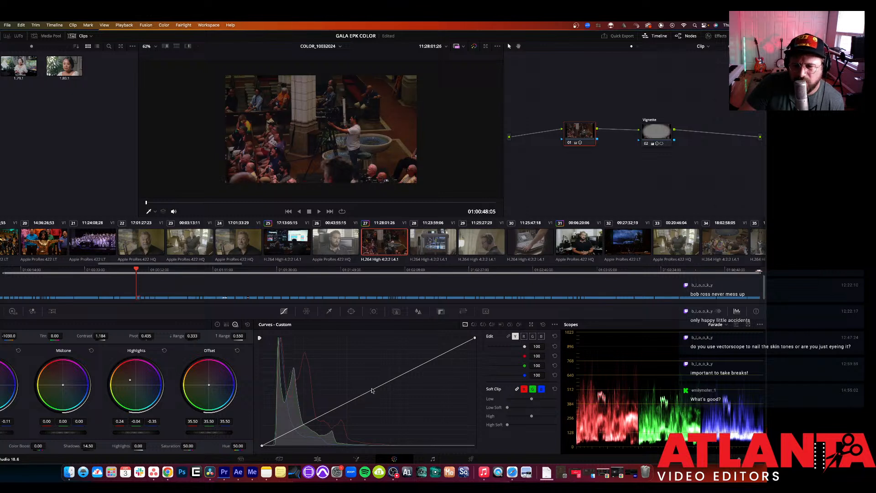
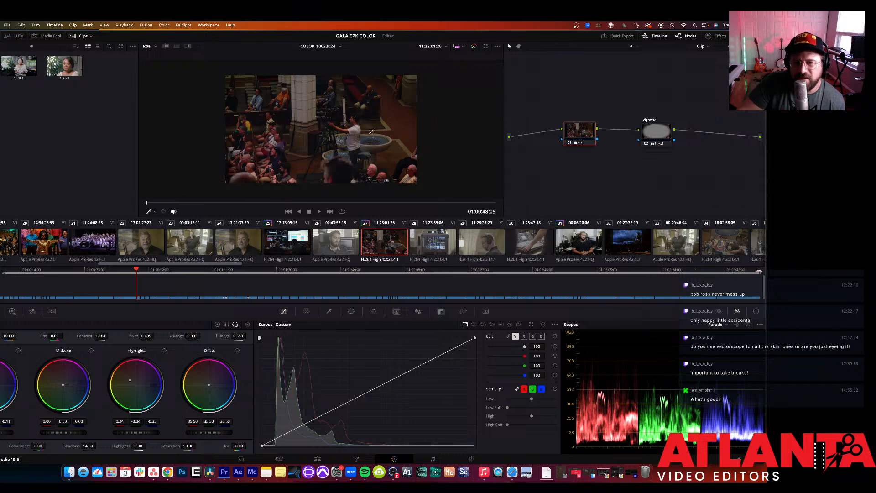
{"action": "scroll", "coordinate": [356, 126], "scroll_direction": "up", "scroll_amount": 2}
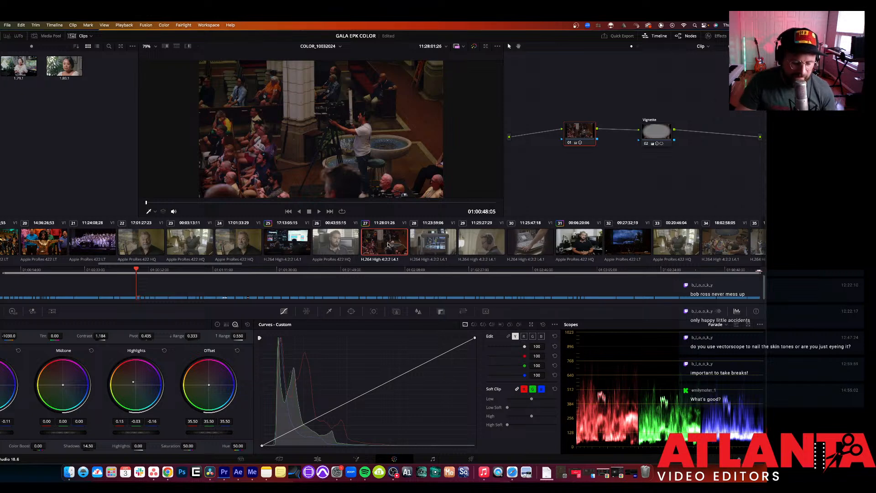
Step: Compare clip 27's grade with the bypassed original in the enlarged viewer image
{"action": "key", "text": "shift+d"}
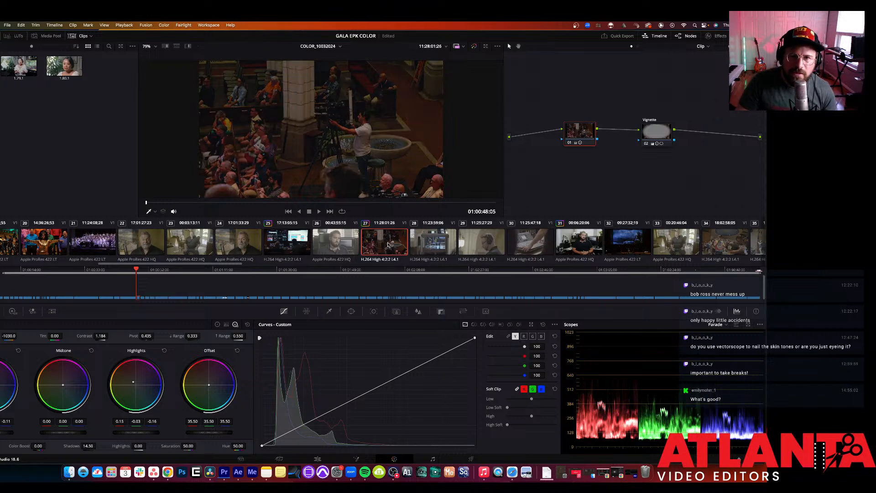
{"action": "key", "text": "shift+d"}
{"action": "key", "text": "shift+d"}
{"action": "key", "text": "shift+d"}
{"action": "key", "text": "shift+d"}
{"action": "key", "text": "shift+d"}
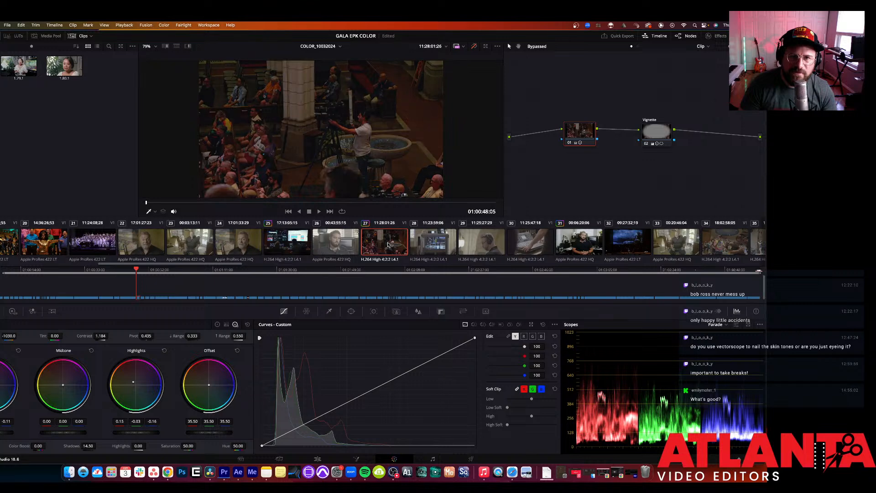
{"action": "key", "text": "shift+d"}
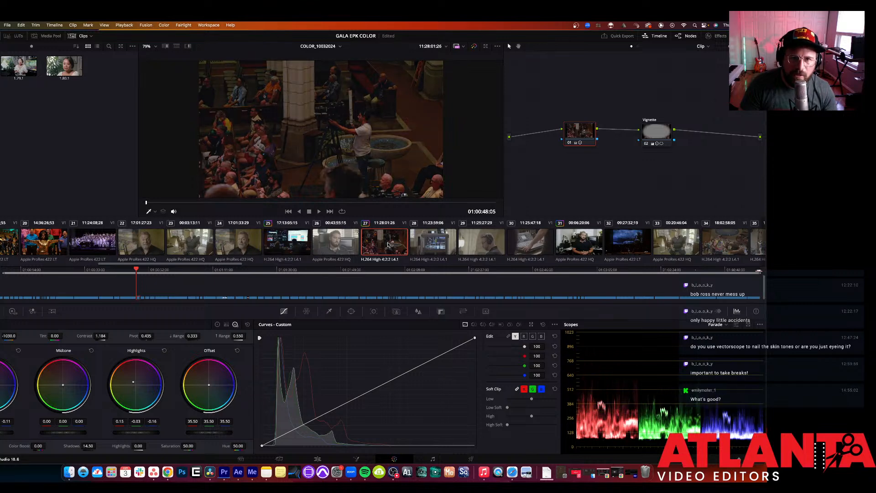
{"action": "key", "text": "shift+d"}
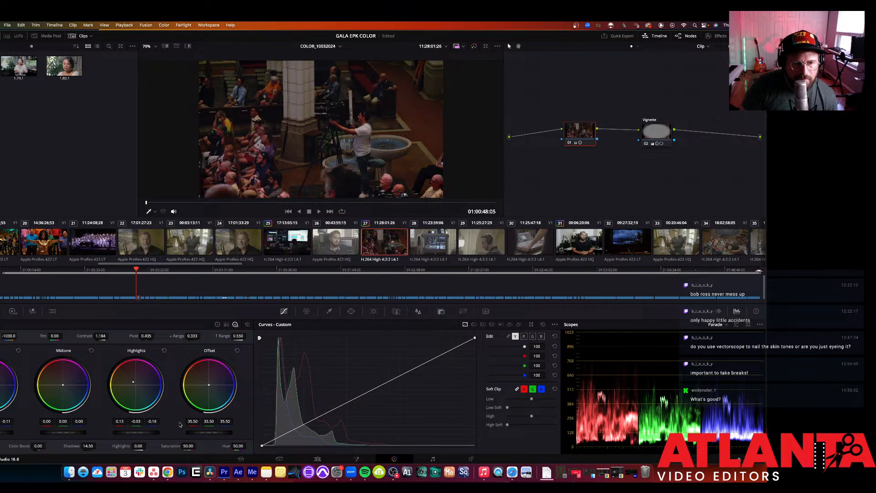
Step: Switch to Chrome and search the web for "degrain davinci"
{"action": "left_click", "coordinate": [167, 471]}
{"action": "left_click", "coordinate": [432, 81]}
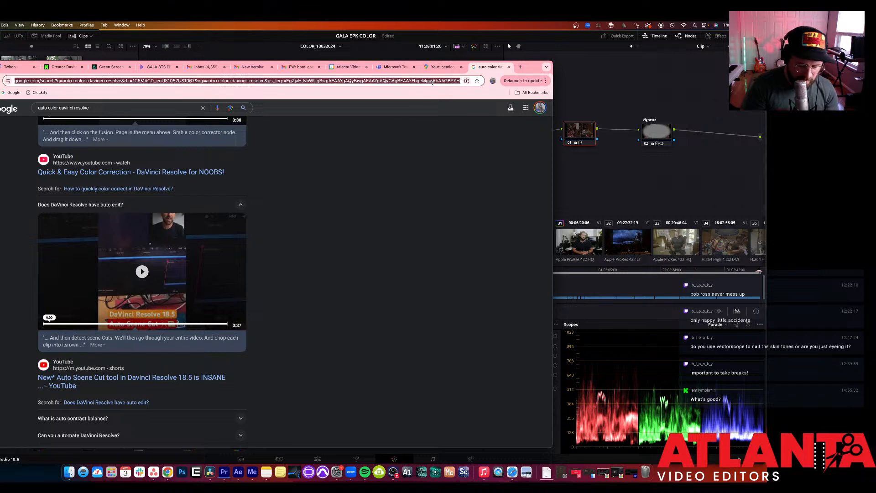
{"action": "type", "text": "degrain davin"}
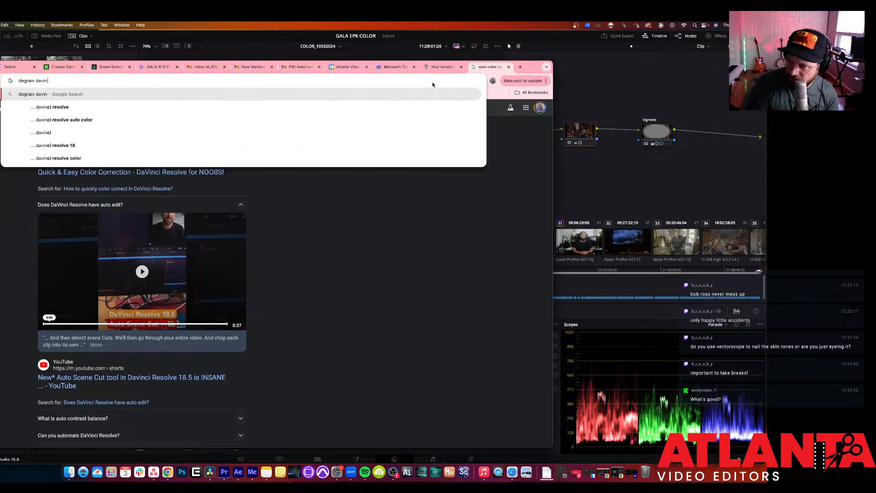
{"action": "type", "text": "ci"}
{"action": "key", "text": "Return"}
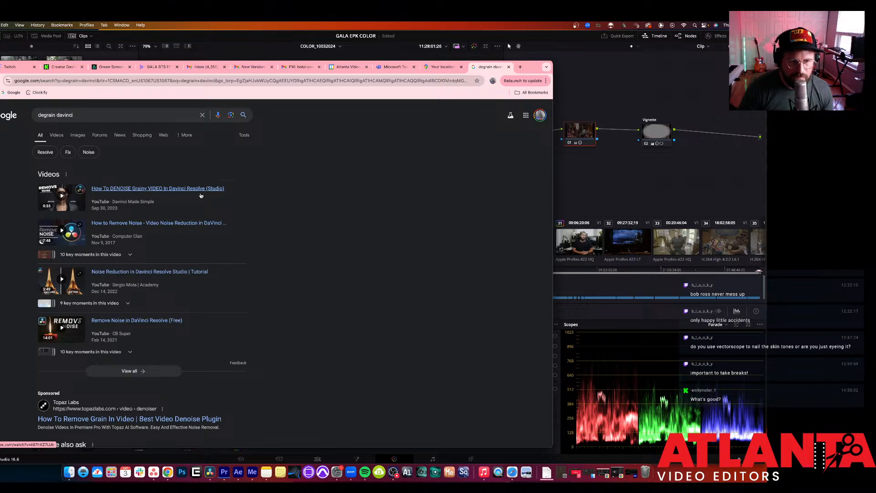
Step: Open the TourBox article on denoising footage in DaVinci Resolve and read its step on the Motion Effects panel
{"action": "scroll", "coordinate": [228, 213], "scroll_direction": "down", "scroll_amount": 2}
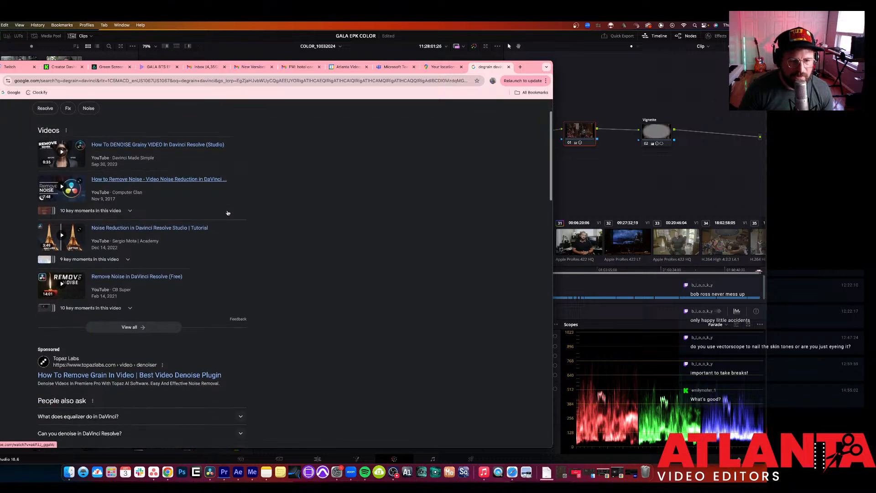
{"action": "scroll", "coordinate": [228, 213], "scroll_direction": "down", "scroll_amount": 5}
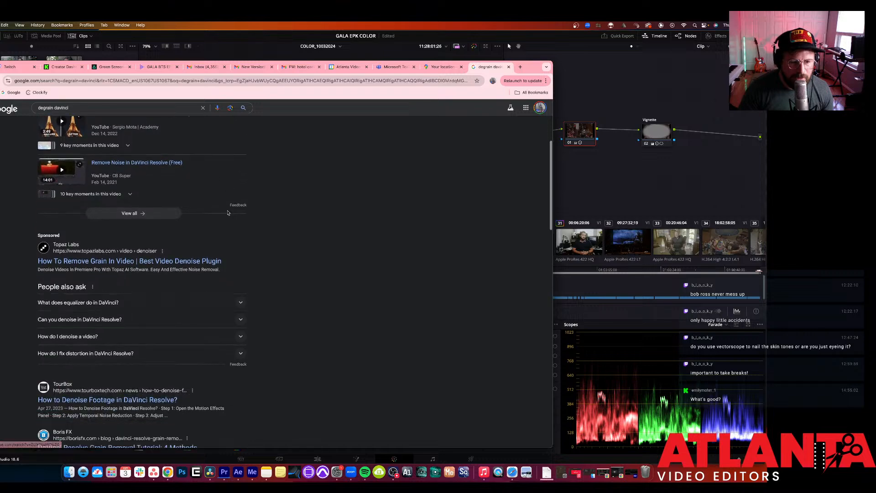
{"action": "scroll", "coordinate": [215, 237], "scroll_direction": "down", "scroll_amount": 2}
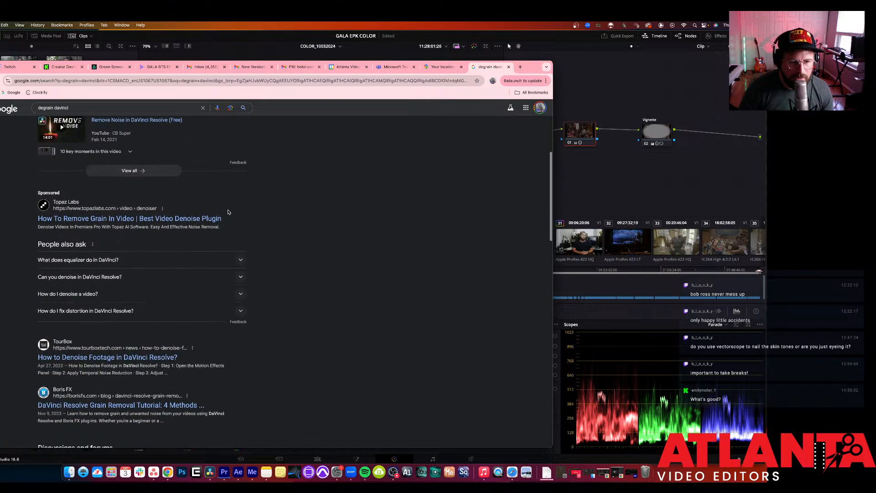
{"action": "left_click", "coordinate": [143, 357]}
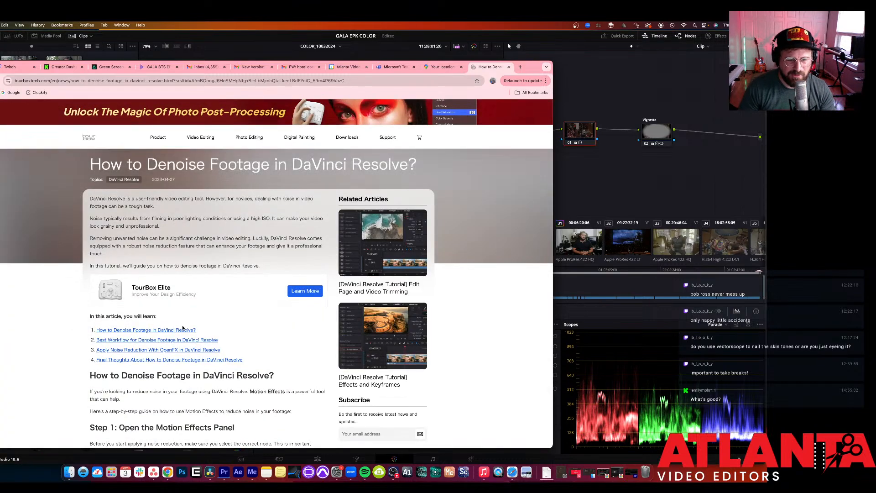
{"action": "scroll", "coordinate": [183, 327], "scroll_direction": "down", "scroll_amount": 5}
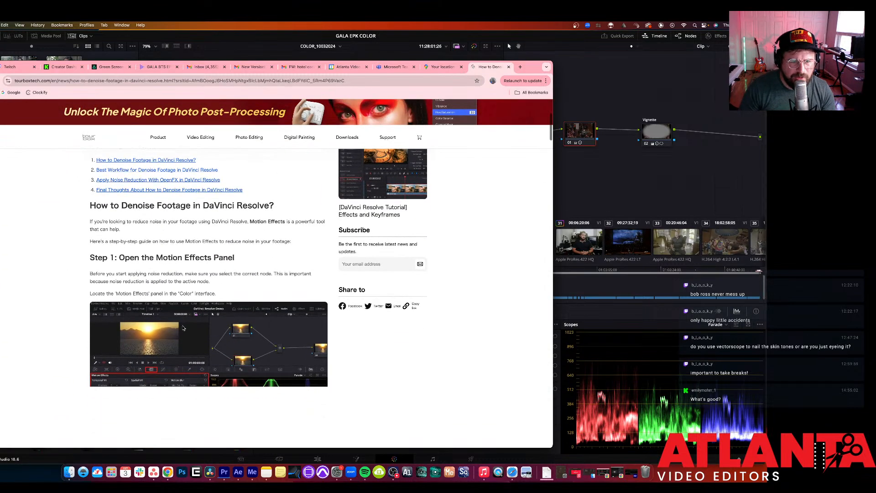
{"action": "scroll", "coordinate": [182, 328], "scroll_direction": "down", "scroll_amount": 1}
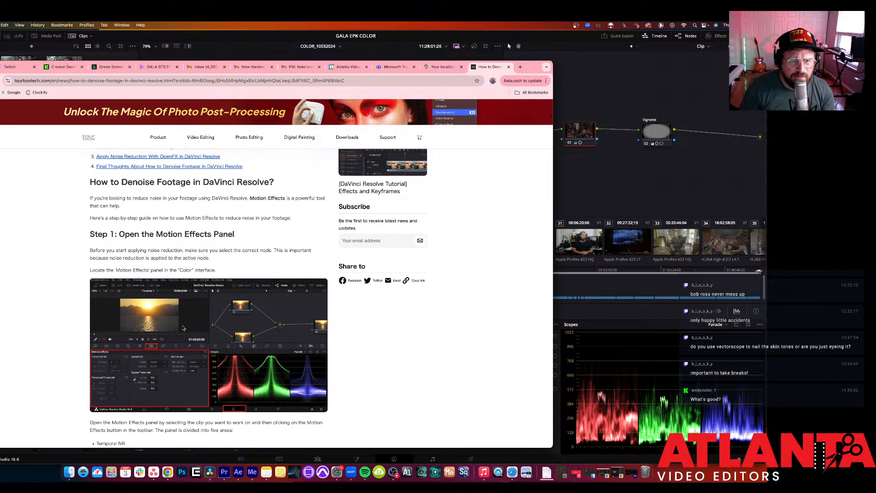
{"action": "scroll", "coordinate": [182, 328], "scroll_direction": "down", "scroll_amount": 1}
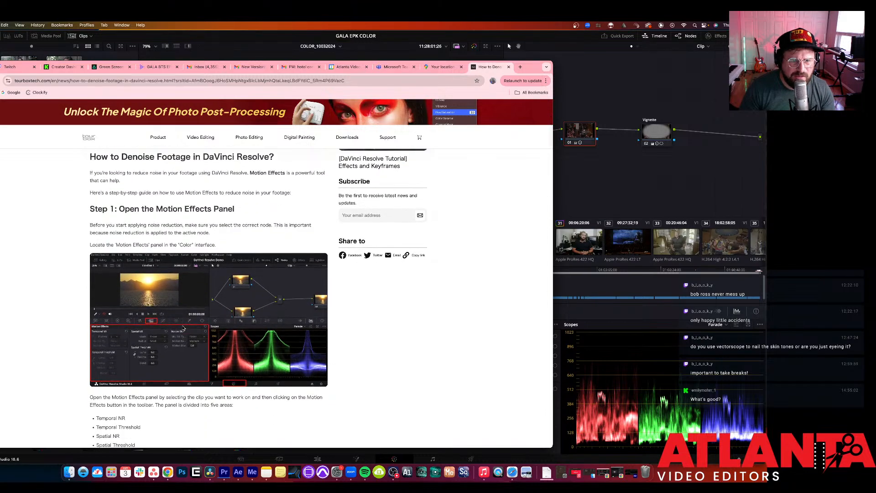
{"action": "scroll", "coordinate": [183, 328], "scroll_direction": "down", "scroll_amount": 1}
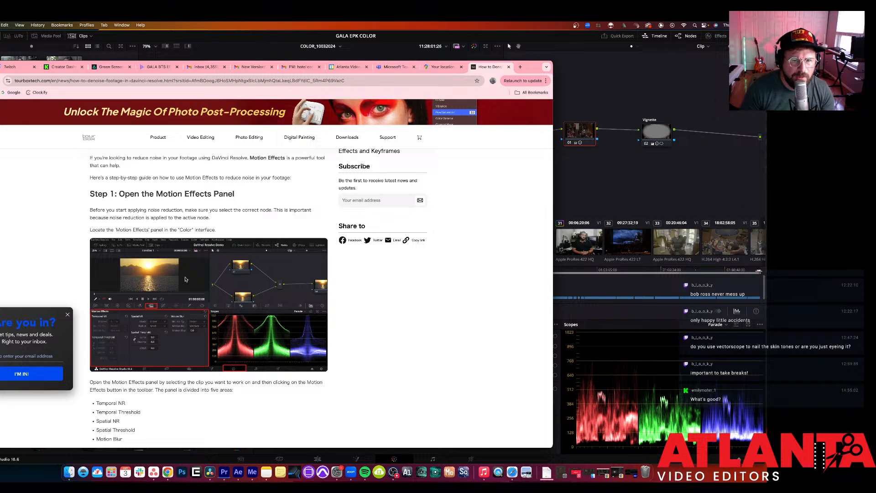
Step: Return to DaVinci Resolve and move clip 27's Vignette node closer to the first node
{"action": "left_click", "coordinate": [575, 194]}
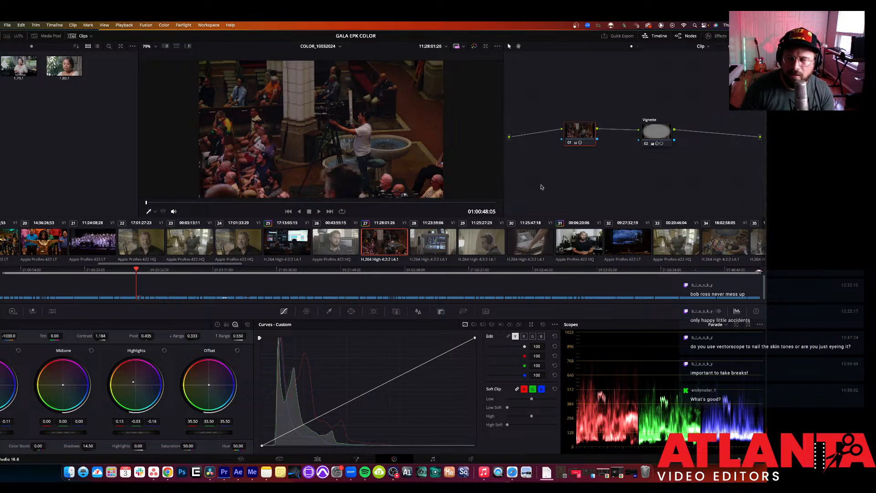
{"action": "left_click_drag", "start_coordinate": [656, 133], "coordinate": [639, 134]}
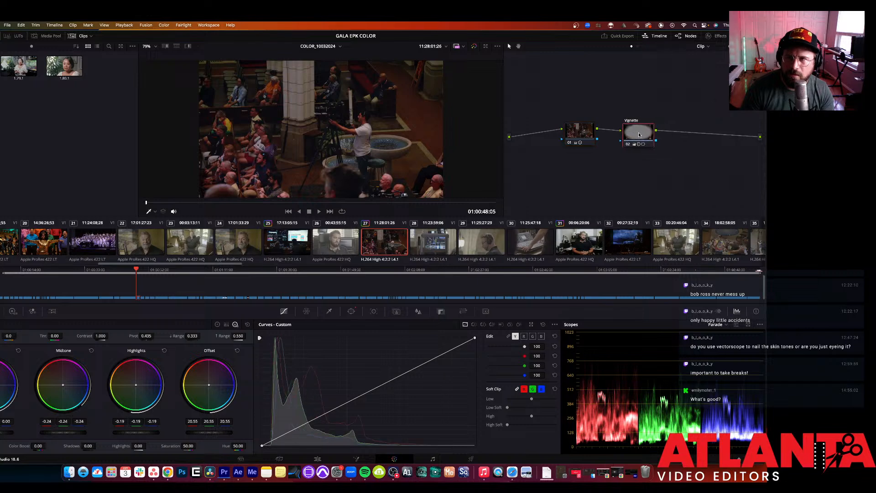
{"action": "right_click", "coordinate": [652, 177]}
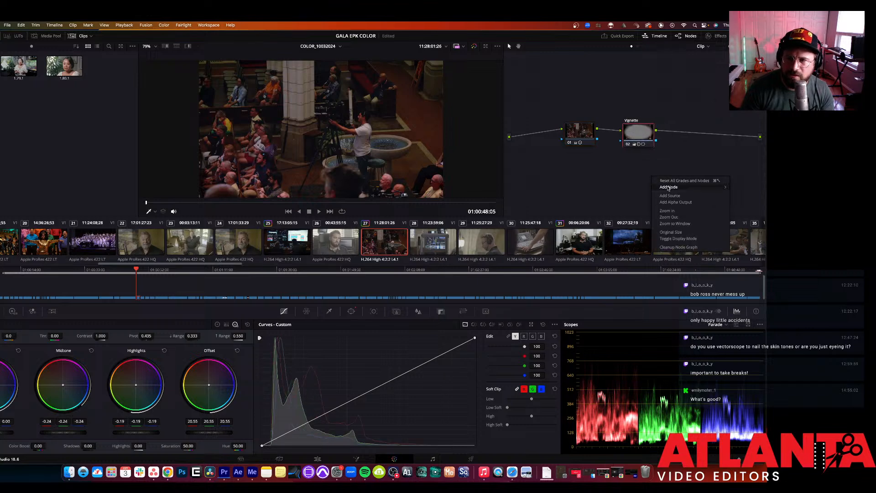
{"action": "mouse_move", "coordinate": [668, 188]}
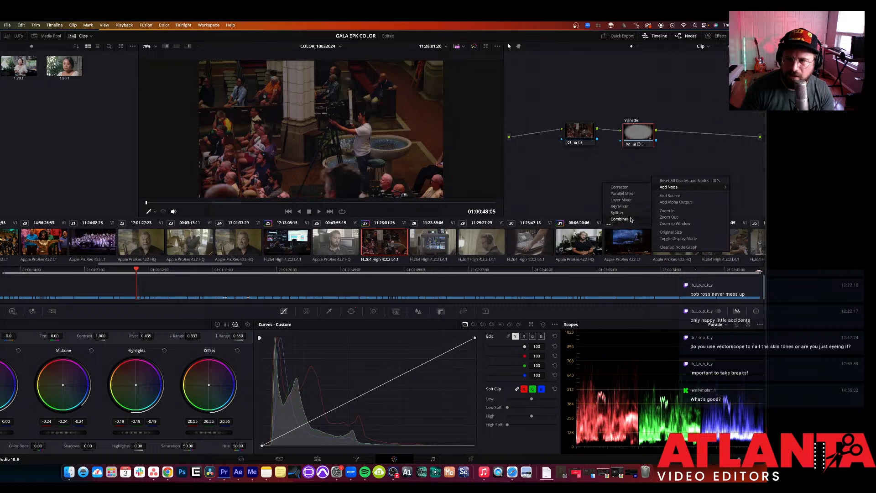
{"action": "left_click", "coordinate": [628, 219]}
{"action": "left_click_drag", "start_coordinate": [650, 182], "coordinate": [673, 178]}
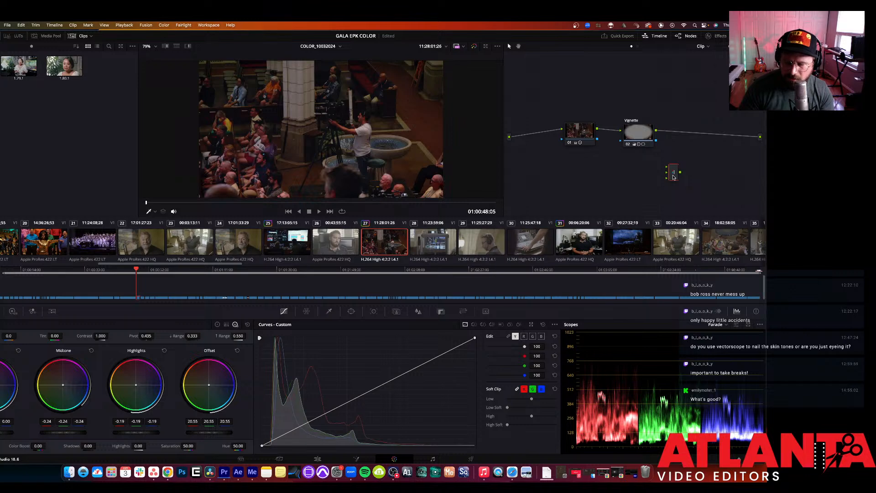
{"action": "key", "text": "super+z"}
{"action": "right_click", "coordinate": [673, 177]}
{"action": "mouse_move", "coordinate": [687, 187]}
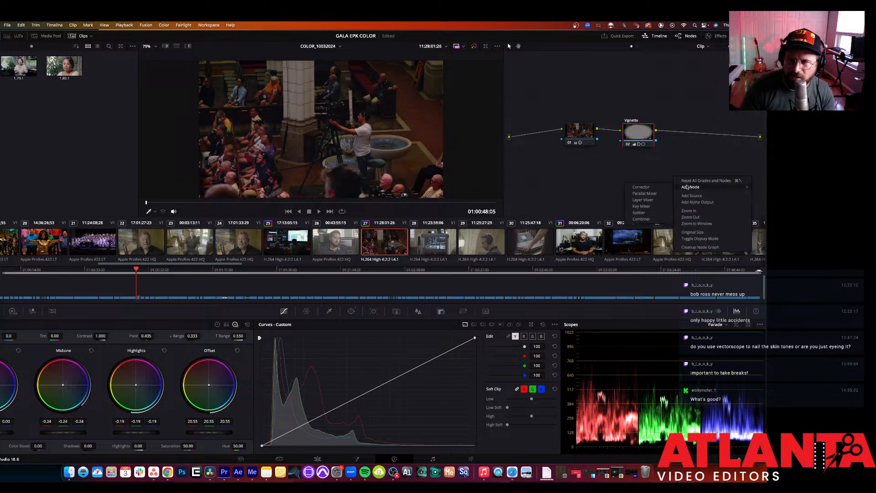
{"action": "left_click", "coordinate": [658, 213]}
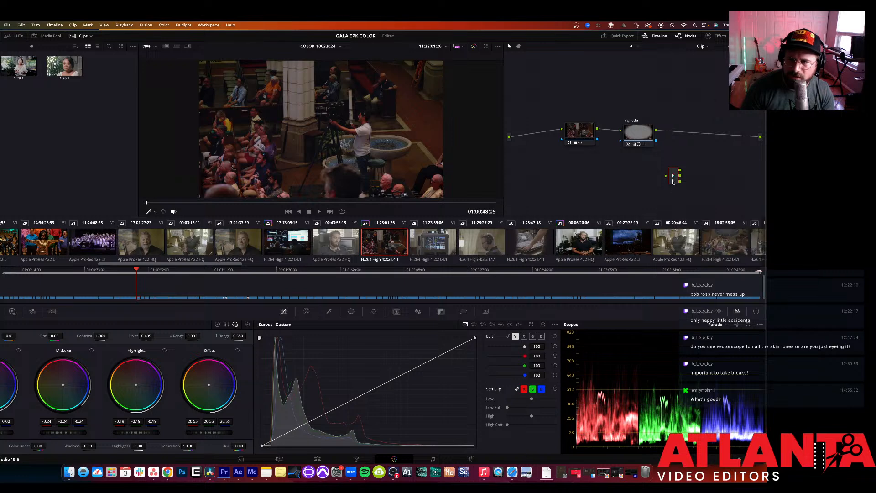
{"action": "right_click", "coordinate": [674, 179]}
{"action": "left_click", "coordinate": [686, 198]}
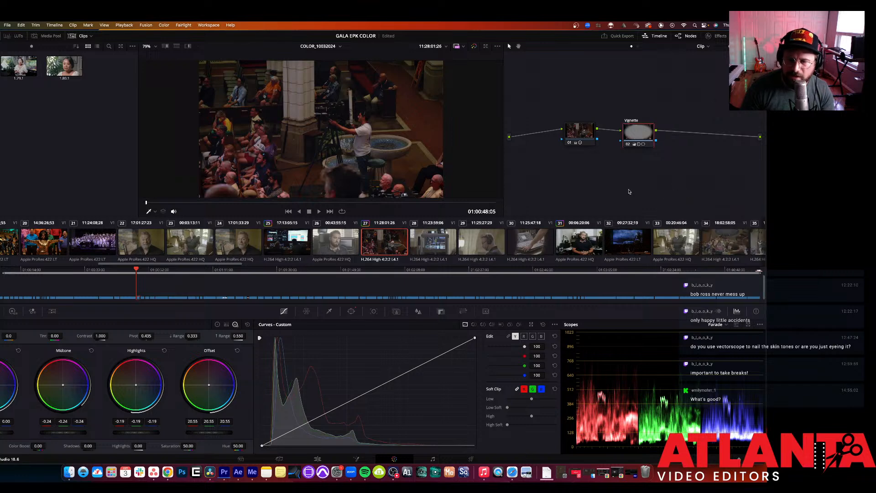
Step: Check the article's list of Motion Effects areas in Chrome and open the effects library in DaVinci Resolve
{"action": "left_click", "coordinate": [173, 465]}
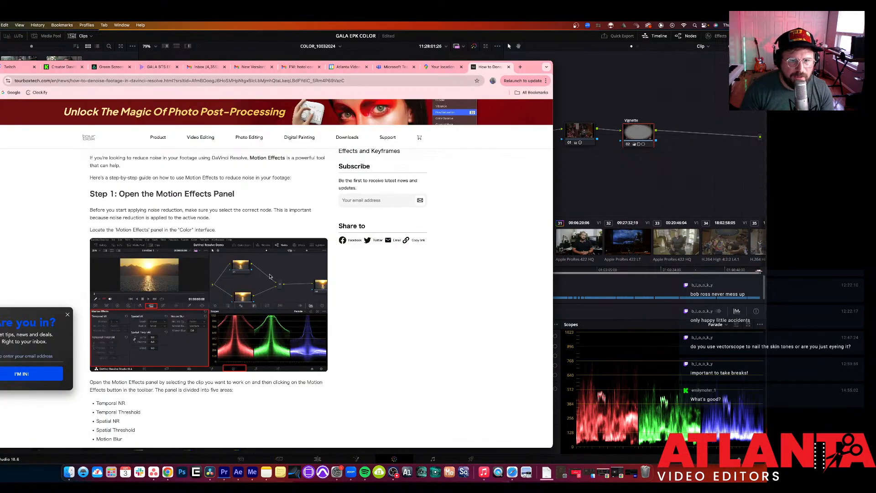
{"action": "scroll", "coordinate": [282, 278], "scroll_direction": "down", "scroll_amount": 3}
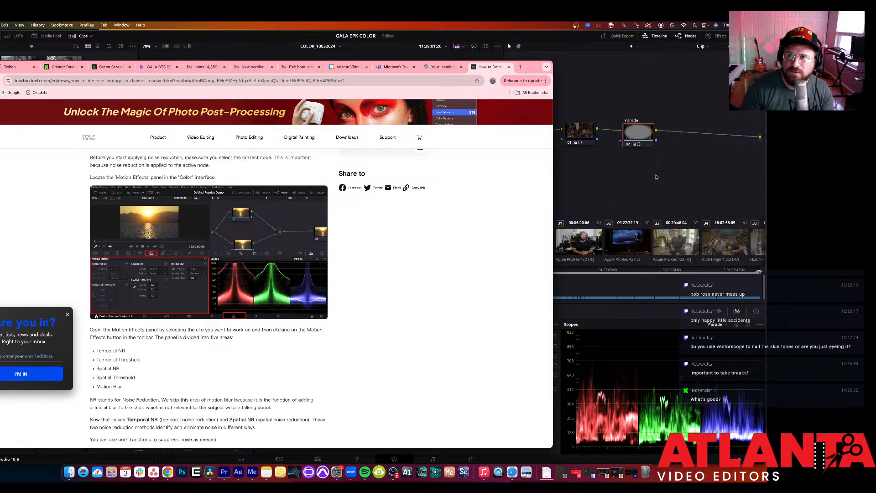
{"action": "left_click", "coordinate": [656, 177]}
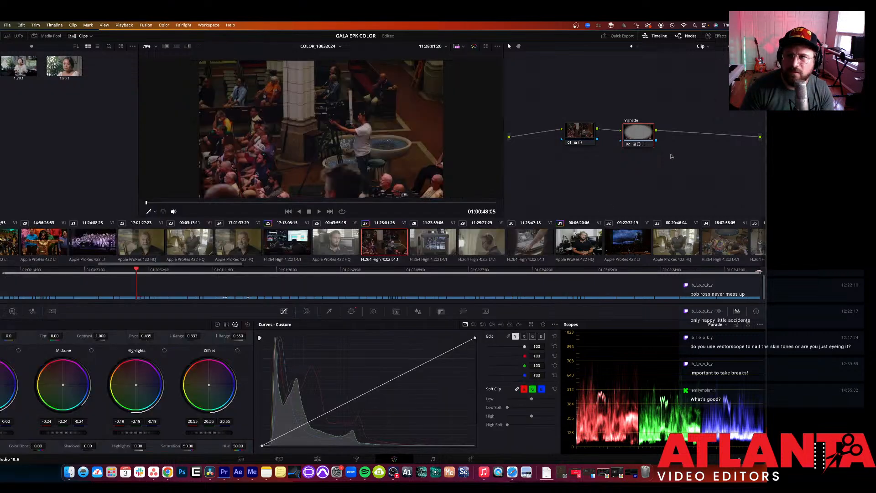
{"action": "left_click", "coordinate": [717, 36]}
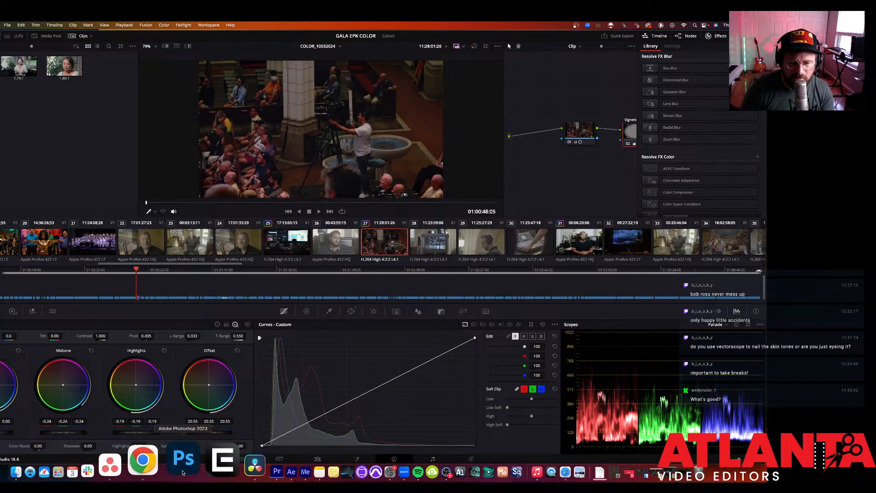
Step: Switch to Chrome and read the article's explanation of temporal and spatial noise reduction
{"action": "left_click", "coordinate": [143, 459]}
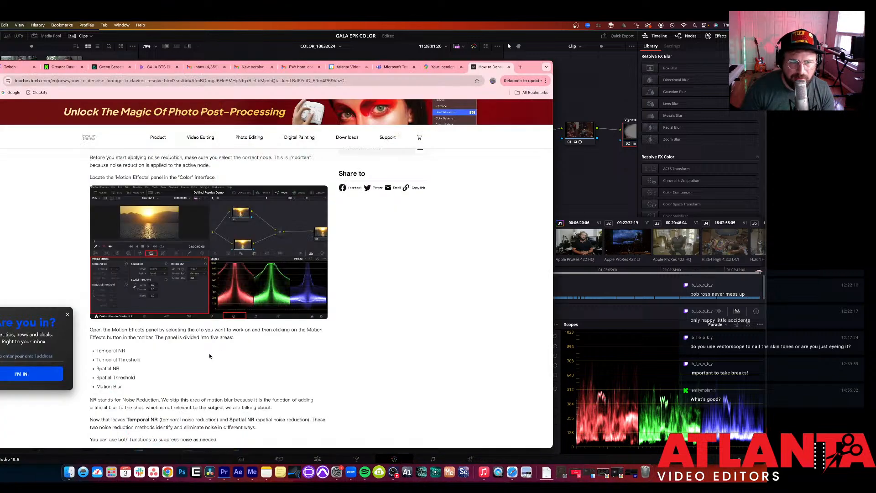
{"action": "scroll", "coordinate": [210, 356], "scroll_direction": "down", "scroll_amount": 3}
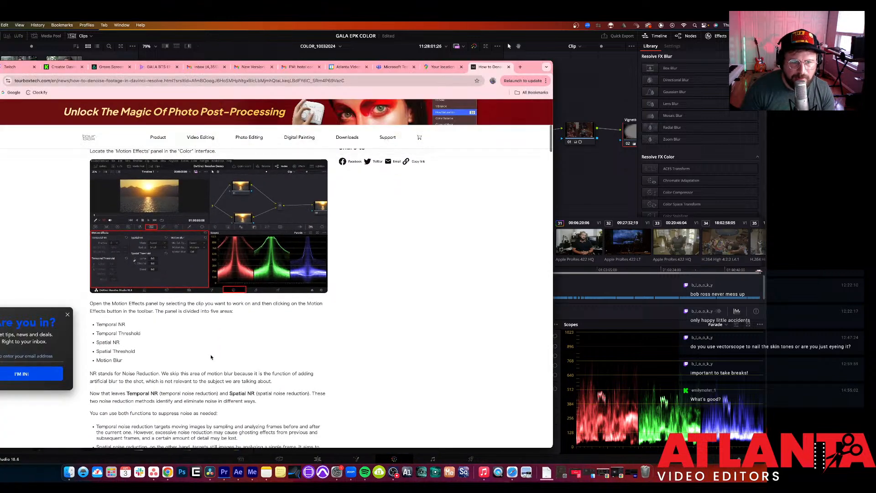
{"action": "scroll", "coordinate": [211, 357], "scroll_direction": "down", "scroll_amount": 5}
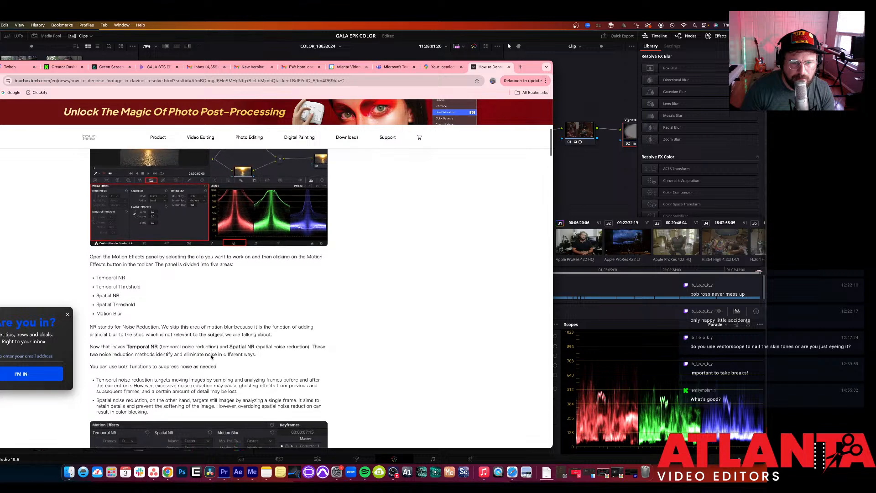
{"action": "scroll", "coordinate": [212, 357], "scroll_direction": "down", "scroll_amount": 2}
{"action": "scroll", "coordinate": [211, 356], "scroll_direction": "down", "scroll_amount": 1}
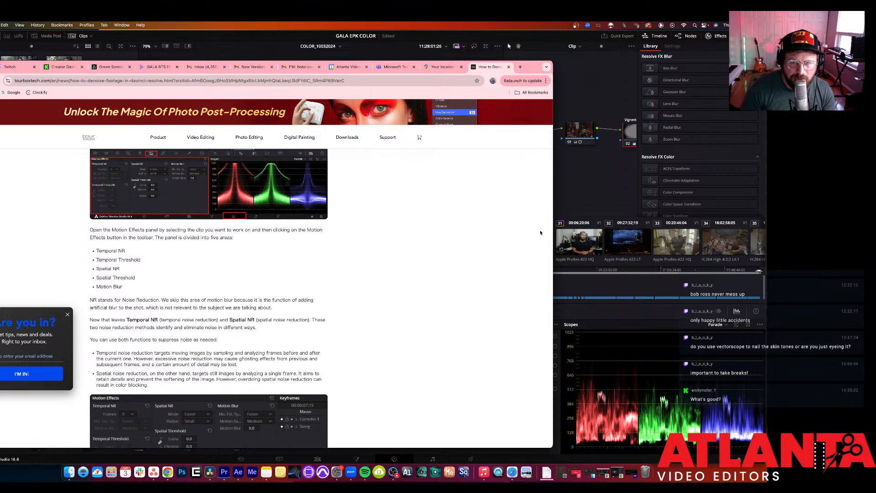
Step: Return to DaVinci Resolve, browse the effects library's Resolve FX categories and search it for "tem"
{"action": "left_click", "coordinate": [597, 178]}
{"action": "scroll", "coordinate": [698, 151], "scroll_direction": "down", "scroll_amount": 8}
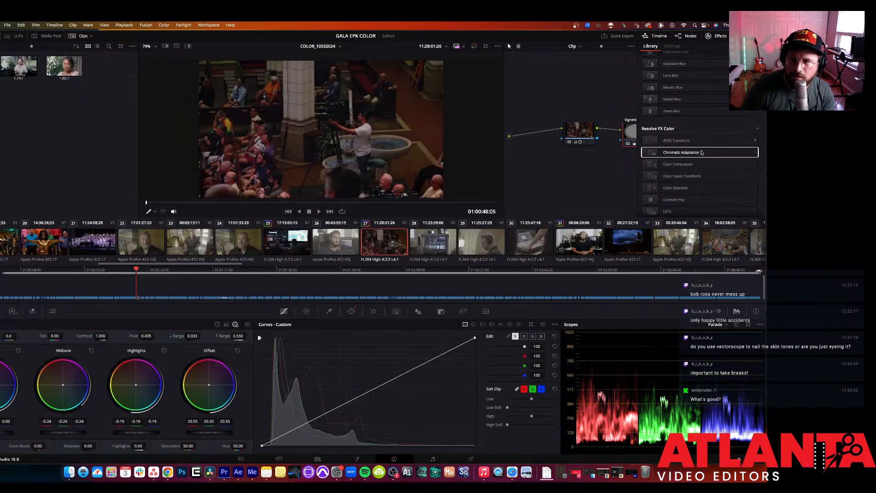
{"action": "scroll", "coordinate": [701, 152], "scroll_direction": "down", "scroll_amount": 8}
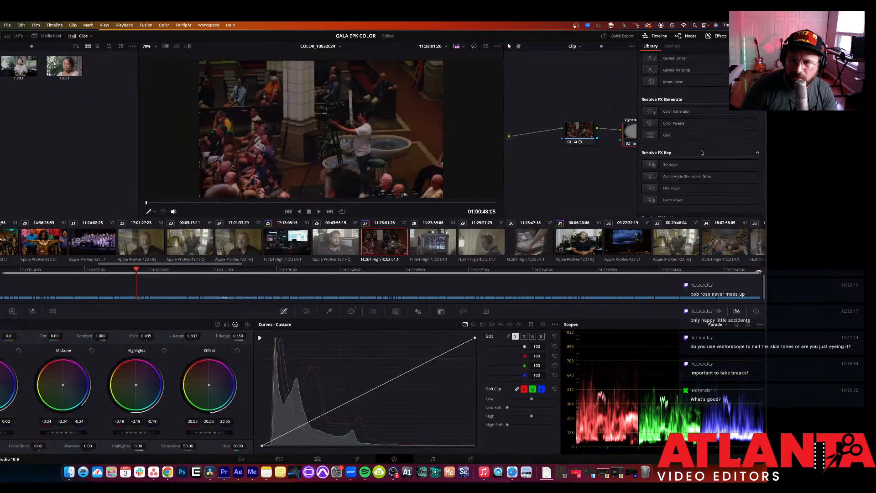
{"action": "scroll", "coordinate": [701, 153], "scroll_direction": "down", "scroll_amount": 3}
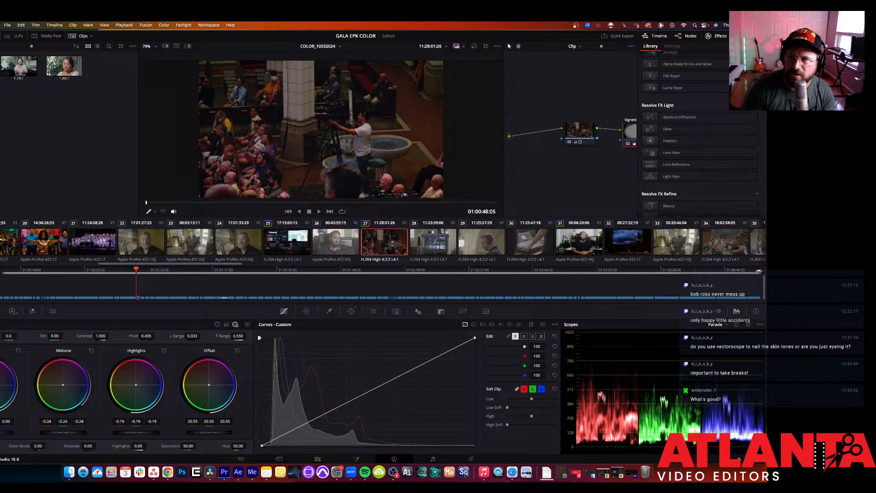
{"action": "left_click", "coordinate": [746, 46]}
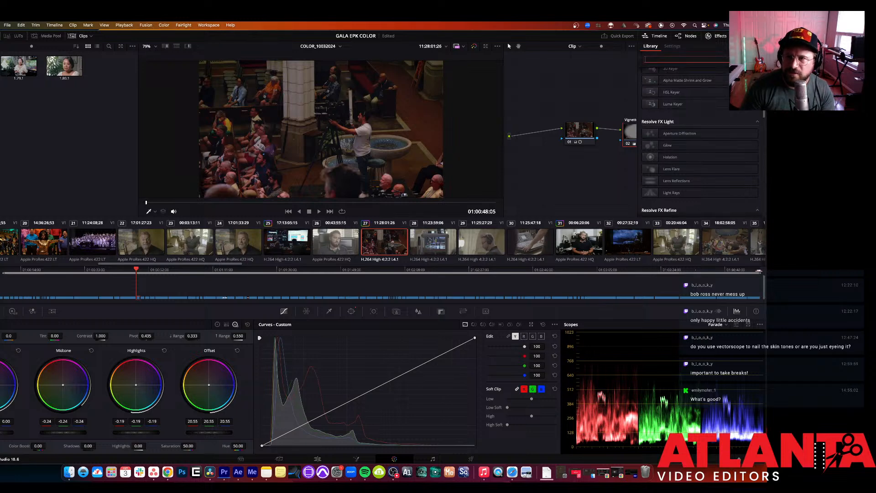
{"action": "type", "text": "tem"}
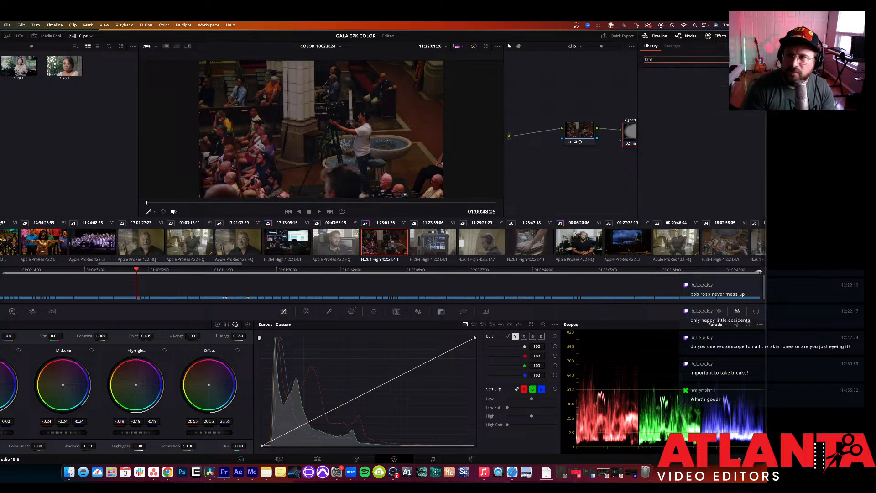
Step: Search the effects library for "noise" and add Noise Reduction as a separate node below clip 27's first node
{"action": "key", "text": "BackSpace"}
{"action": "key", "text": "BackSpace"}
{"action": "key", "text": "BackSpace"}
{"action": "type", "text": "no"}
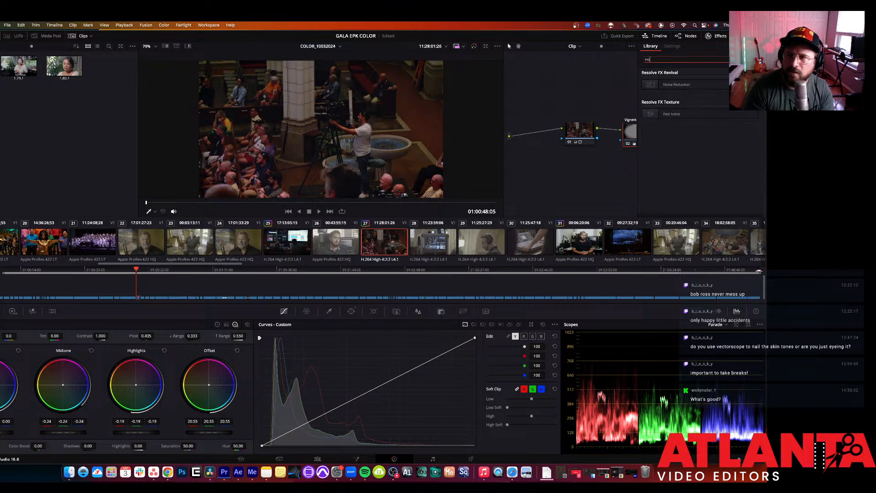
{"action": "type", "text": "ise"}
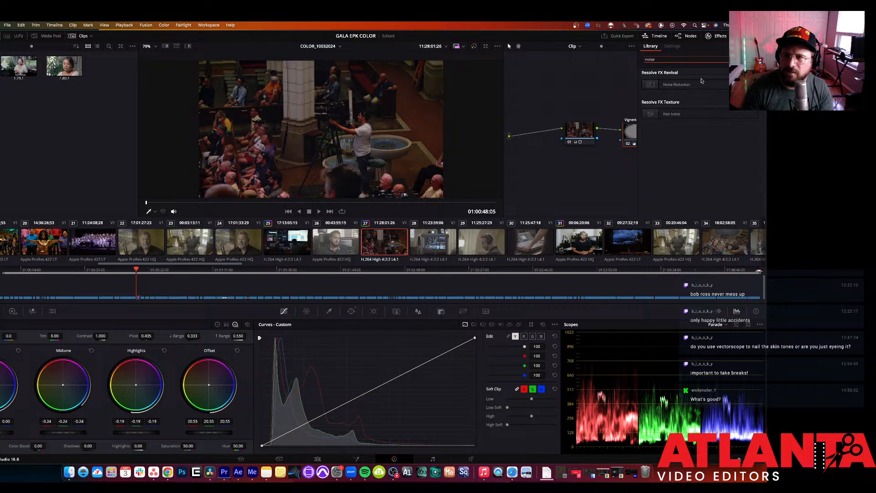
{"action": "left_click_drag", "start_coordinate": [701, 81], "coordinate": [597, 170]}
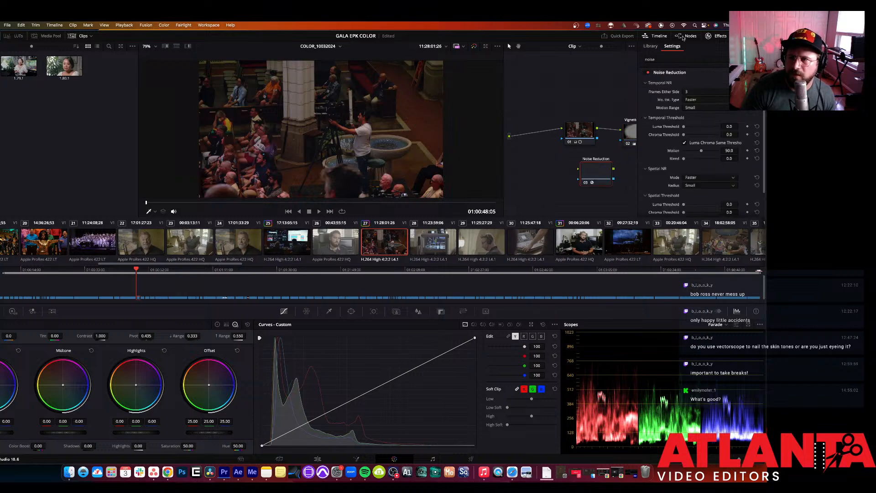
Step: Feed the clip source into the Noise Reduction node and merge it with the Vignette branch through a new Combiner node to the output
{"action": "left_click", "coordinate": [707, 38]}
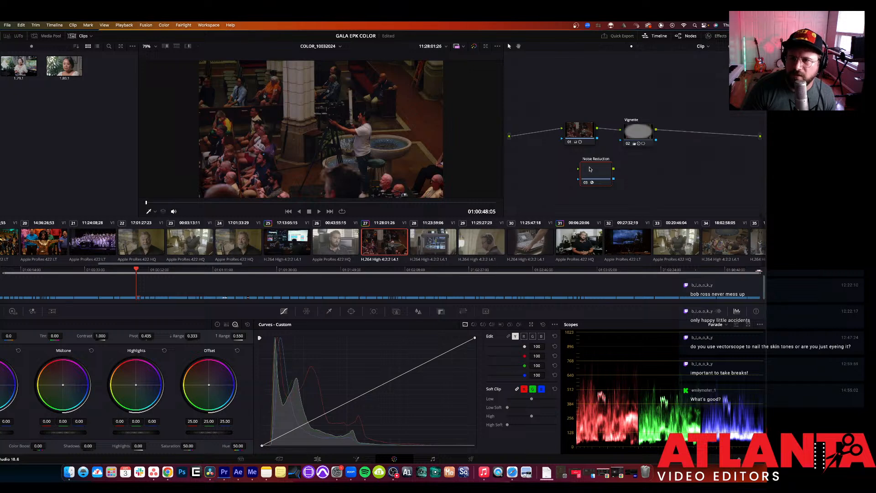
{"action": "left_click_drag", "start_coordinate": [589, 169], "coordinate": [514, 141]}
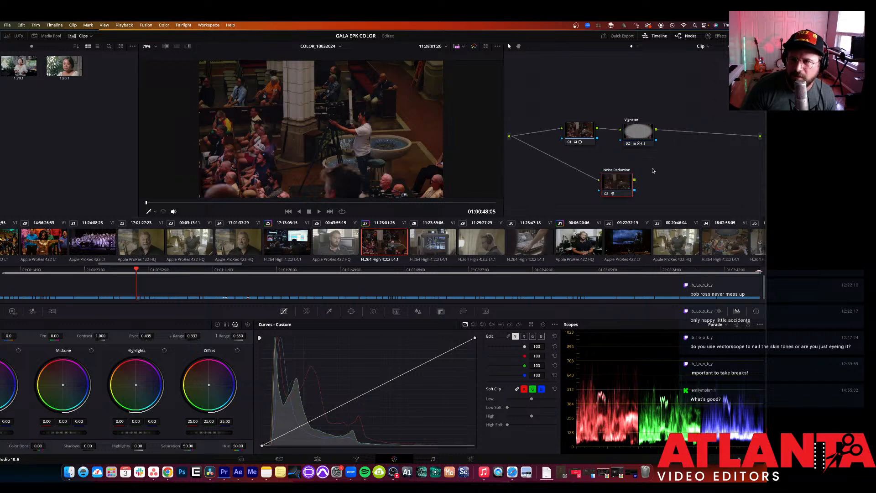
{"action": "right_click", "coordinate": [684, 185]}
{"action": "mouse_move", "coordinate": [684, 199]}
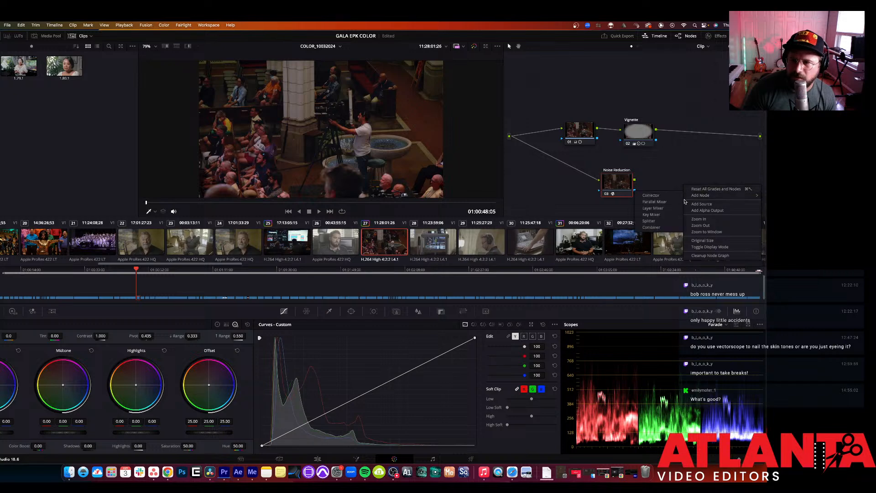
{"action": "left_click", "coordinate": [666, 227]}
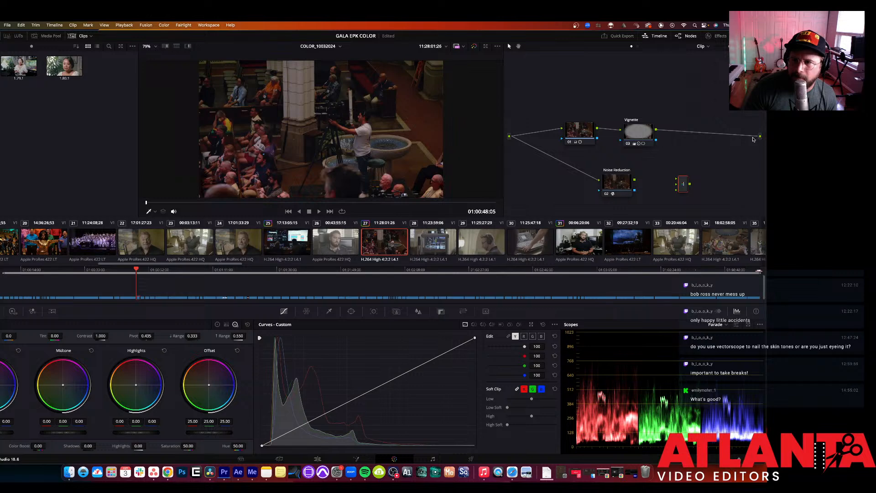
{"action": "mouse_move", "coordinate": [752, 138]}
{"action": "left_mouse_down"}
{"action": "mouse_move", "coordinate": [695, 175]}
{"action": "mouse_move", "coordinate": [663, 182]}
{"action": "mouse_move", "coordinate": [676, 184]}
{"action": "mouse_move", "coordinate": [761, 137]}
{"action": "left_mouse_up"}
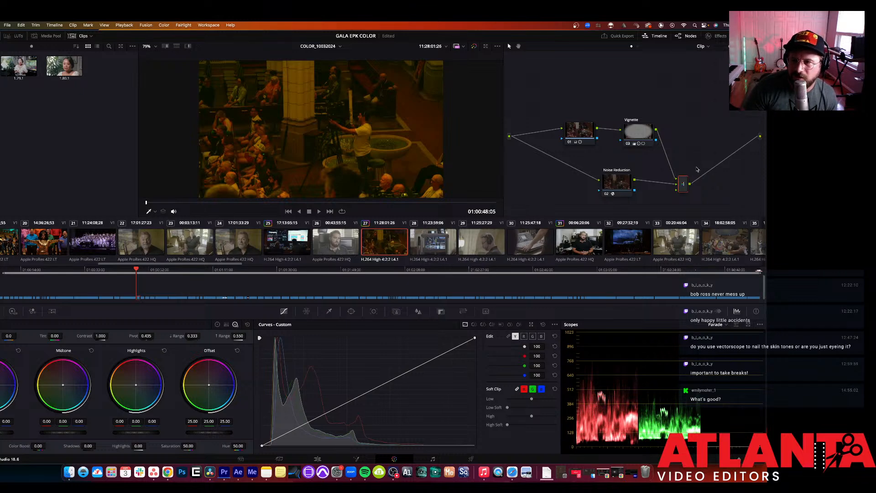
{"action": "left_click_drag", "start_coordinate": [683, 183], "coordinate": [688, 159]}
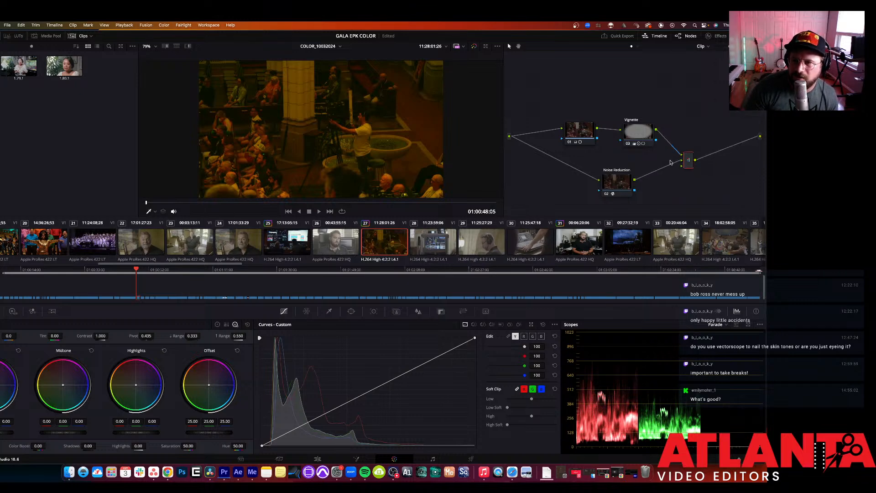
{"action": "key", "text": "super+s"}
Step: Try rerouting the Noise Reduction output to the Combiner's third input, and delete the Combiner node
{"action": "left_click", "coordinate": [614, 188]}
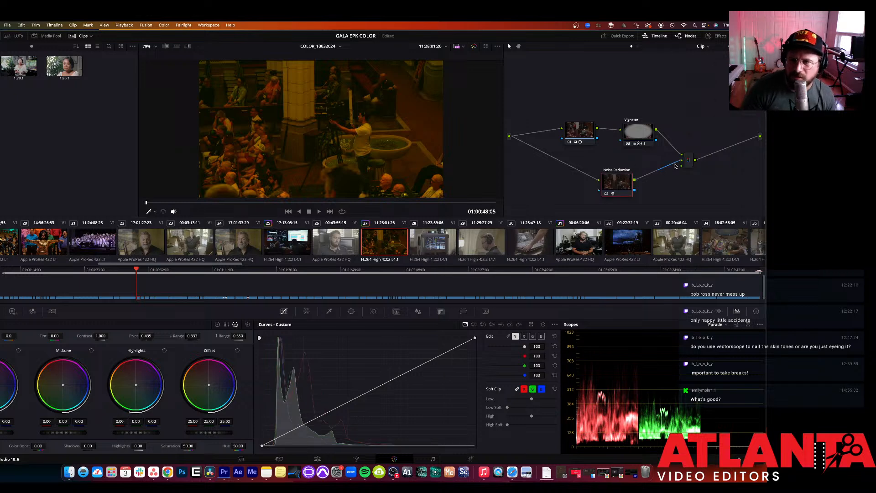
{"action": "left_click_drag", "start_coordinate": [682, 163], "coordinate": [679, 166]}
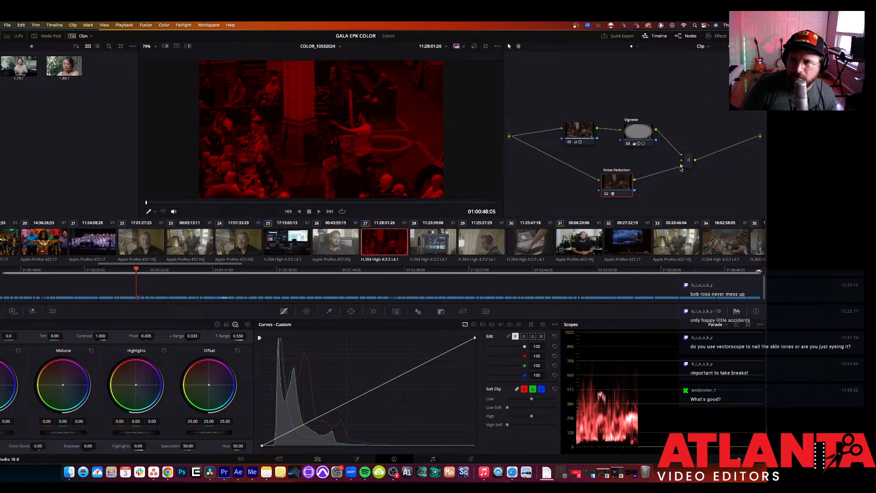
{"action": "left_click_drag", "start_coordinate": [680, 167], "coordinate": [681, 166]}
{"action": "left_click", "coordinate": [687, 163]}
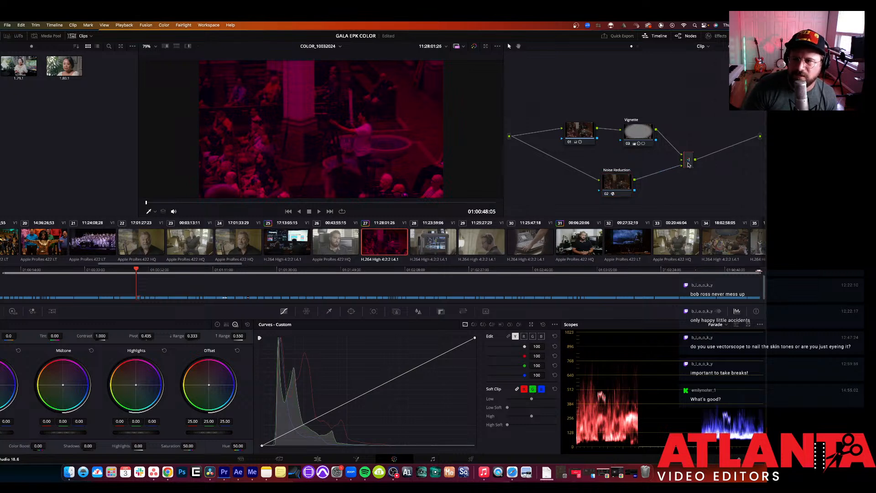
{"action": "key", "text": "Delete"}
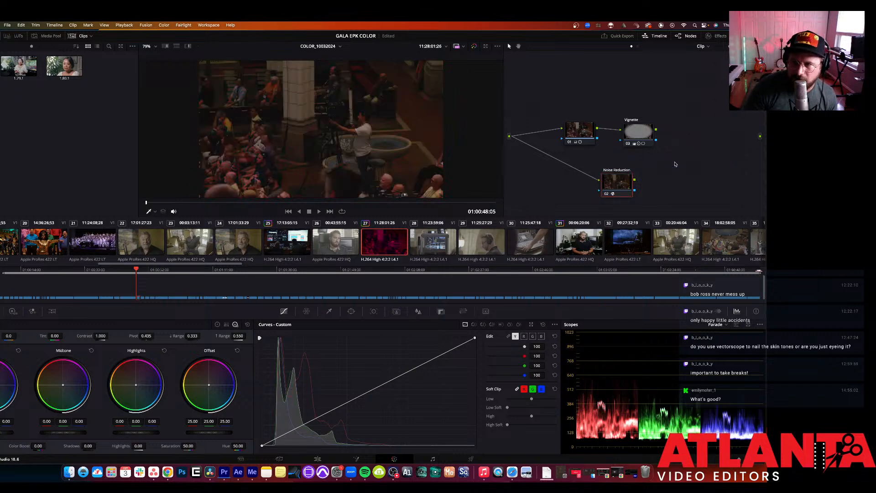
Step: Add a Layer Mixer node and route the Vignette and Noise Reduction outputs through it to the final output
{"action": "right_click", "coordinate": [675, 164]}
{"action": "mouse_move", "coordinate": [688, 175]}
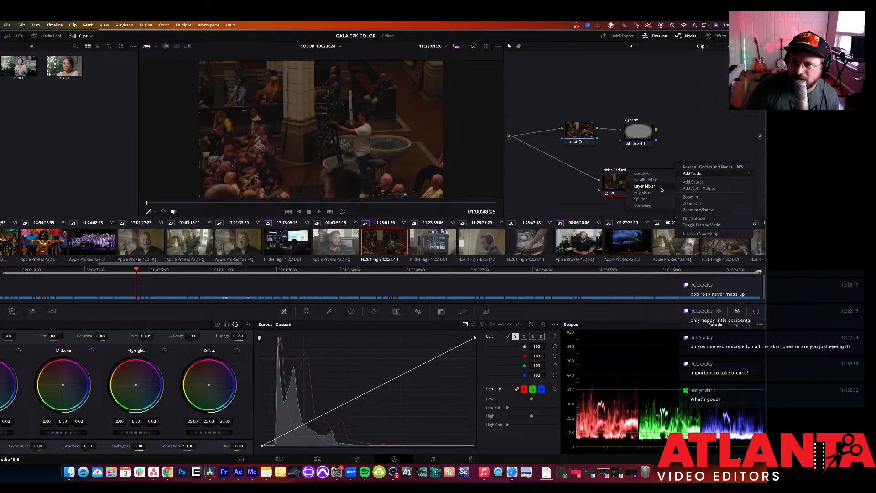
{"action": "left_click", "coordinate": [644, 186]}
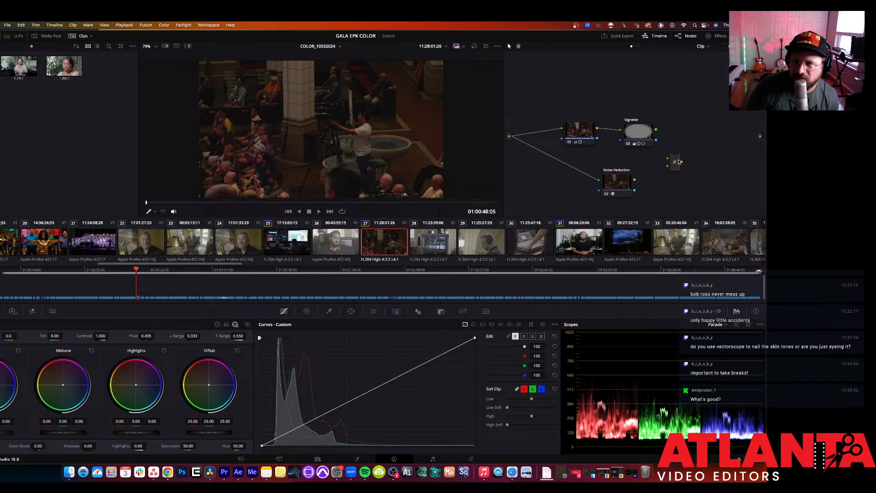
{"action": "left_click_drag", "start_coordinate": [678, 162], "coordinate": [700, 146]}
{"action": "left_click_drag", "start_coordinate": [656, 130], "coordinate": [756, 139]}
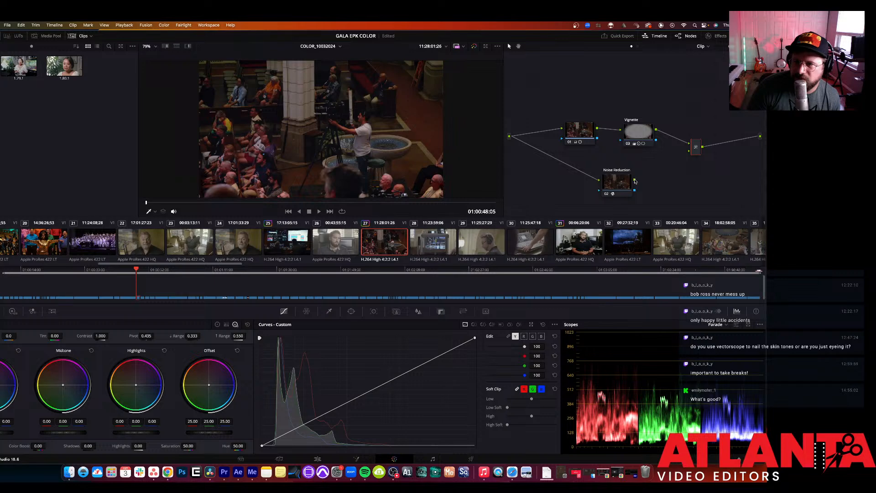
{"action": "left_click_drag", "start_coordinate": [635, 180], "coordinate": [689, 151]}
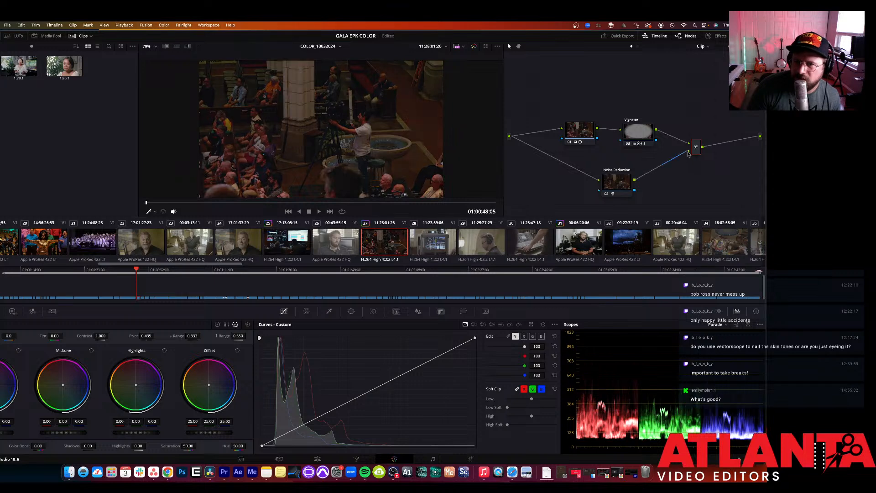
Step: Bypass all grades and compare the image with the Noise Reduction node disabled and enabled, checking the Layer Mixer's options
{"action": "left_click", "coordinate": [623, 181]}
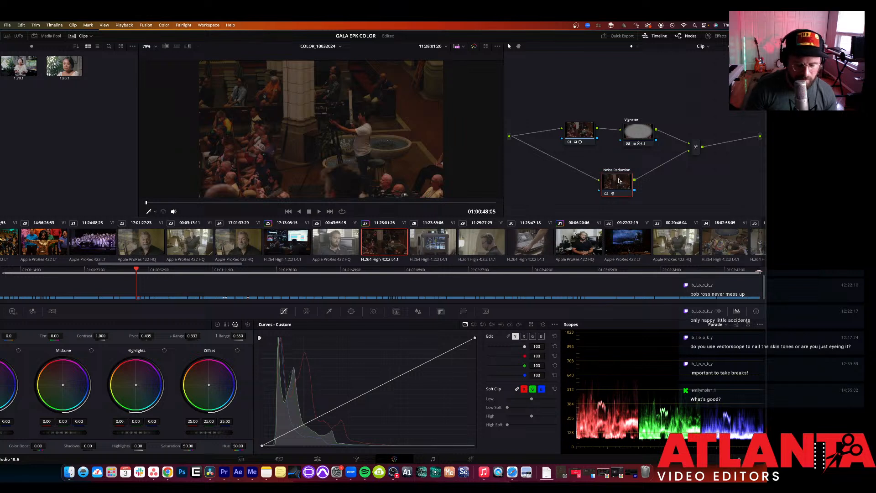
{"action": "key", "text": "shift+d"}
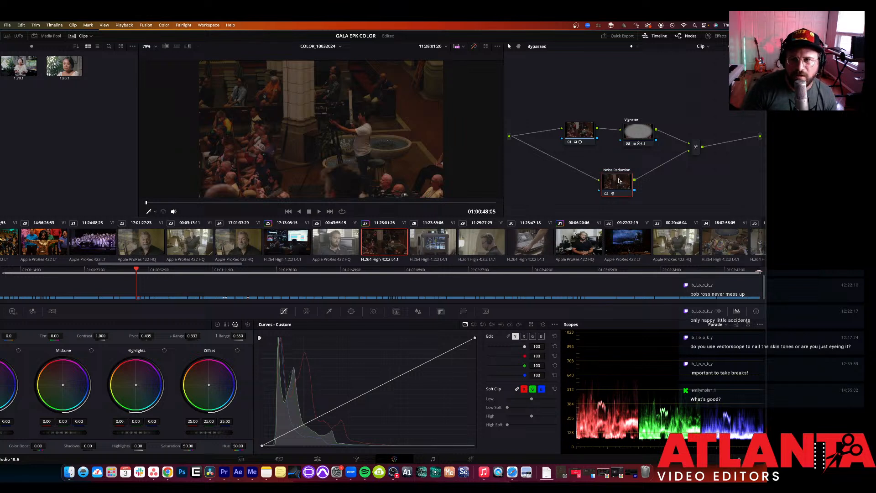
{"action": "key", "text": "ctrl+d"}
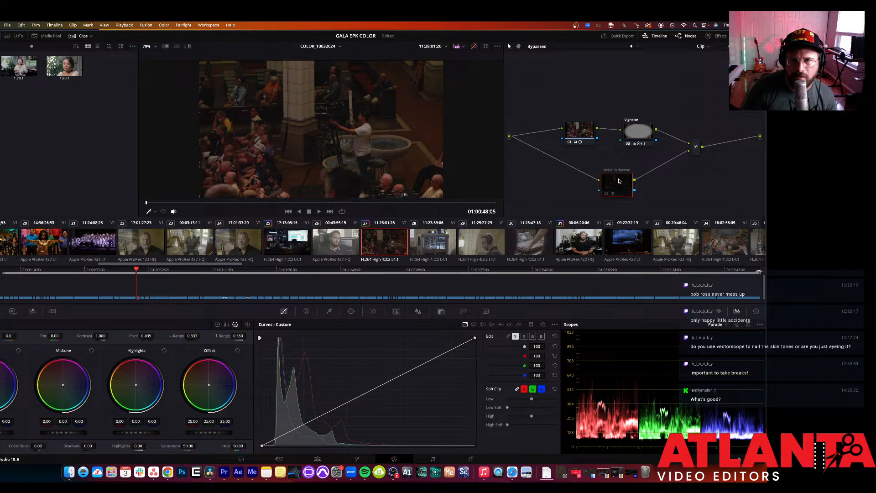
{"action": "key", "text": "ctrl+d"}
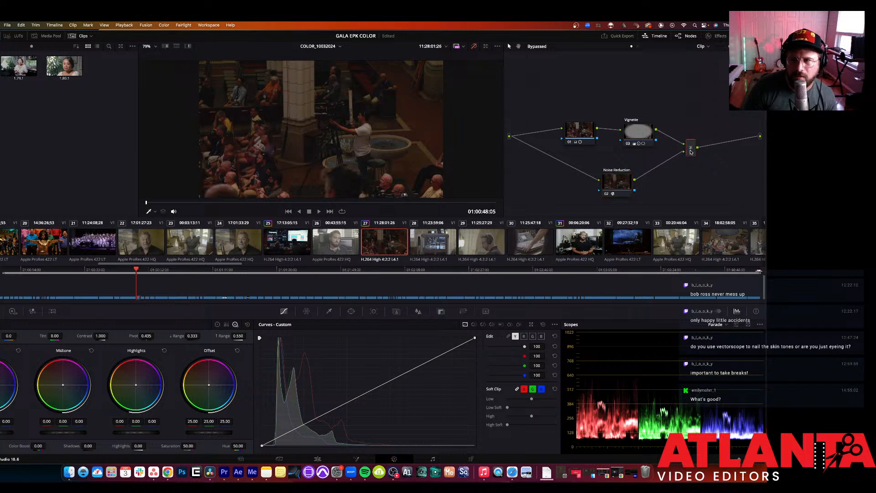
{"action": "right_click", "coordinate": [690, 152]}
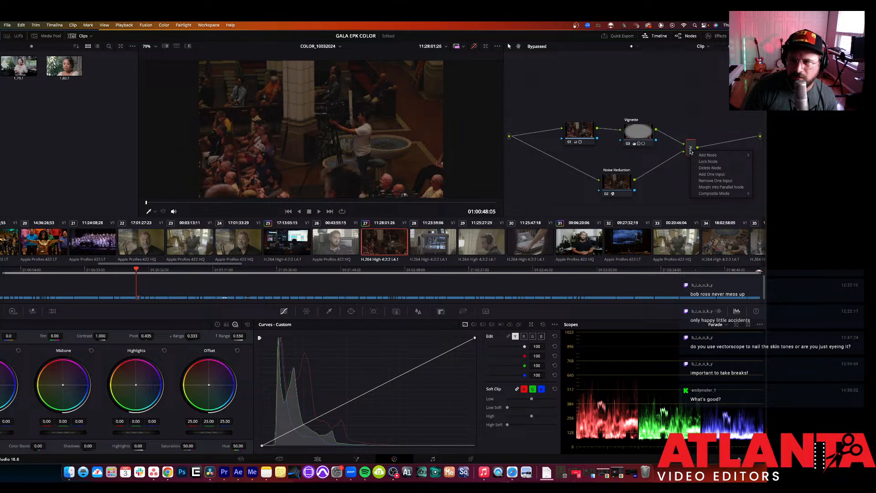
{"action": "left_click", "coordinate": [671, 173]}
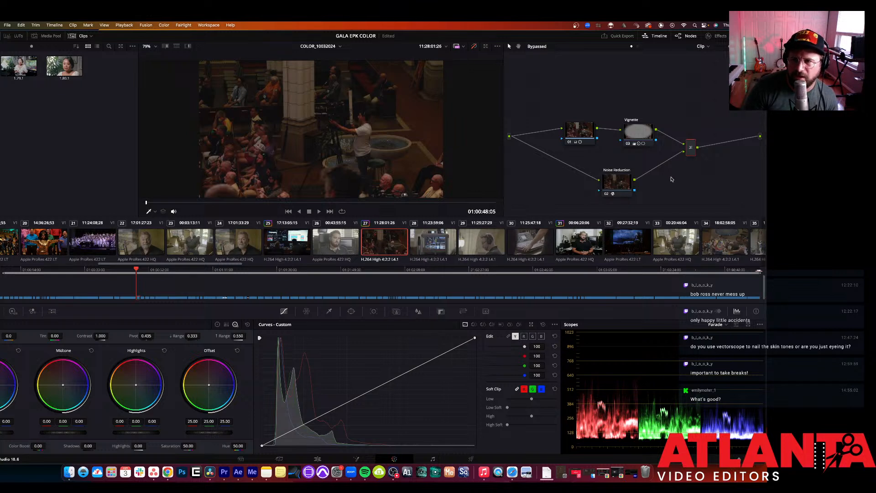
Step: Disconnect the Noise Reduction node from the Layer Mixer and delete the Layer Mixer node
{"action": "left_click", "coordinate": [620, 180]}
{"action": "left_click_drag", "start_coordinate": [683, 151], "coordinate": [669, 169]}
{"action": "left_click", "coordinate": [691, 150]}
{"action": "right_click", "coordinate": [691, 151]}
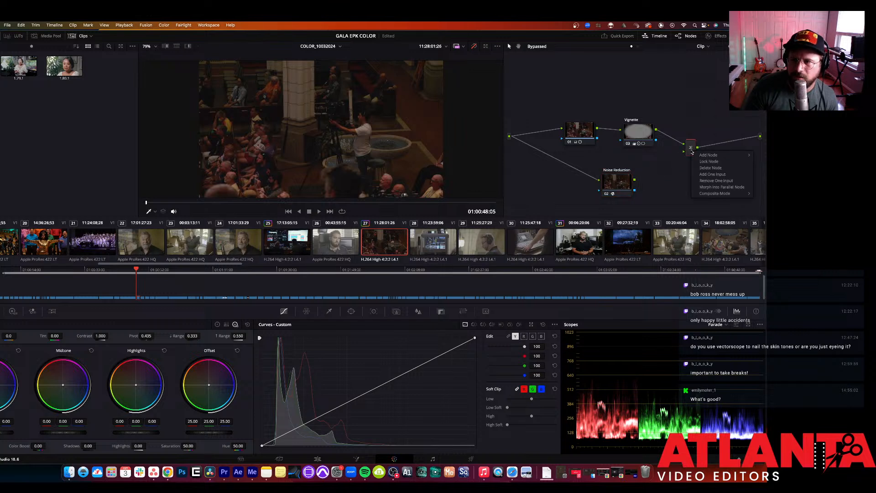
{"action": "left_click", "coordinate": [691, 150]}
{"action": "key", "text": "Delete"}
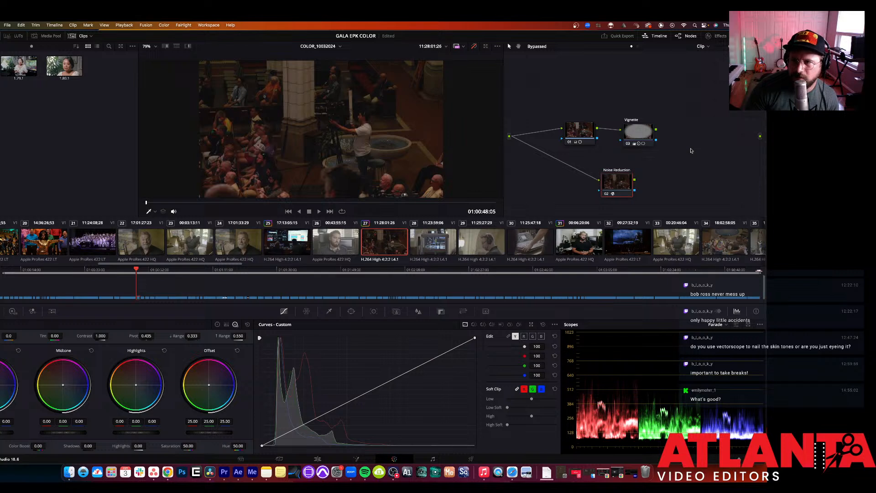
Step: Connect the Noise Reduction node in series between the Vignette node and the output, aligned with the chain
{"action": "left_click_drag", "start_coordinate": [657, 132], "coordinate": [719, 142]}
{"action": "left_click", "coordinate": [583, 172]}
{"action": "left_click_drag", "start_coordinate": [611, 181], "coordinate": [760, 137]}
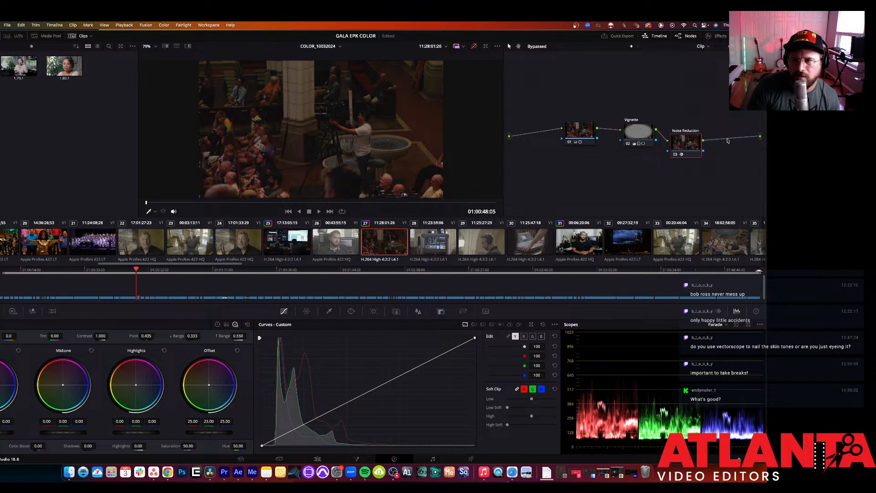
{"action": "left_click_drag", "start_coordinate": [688, 144], "coordinate": [700, 136]}
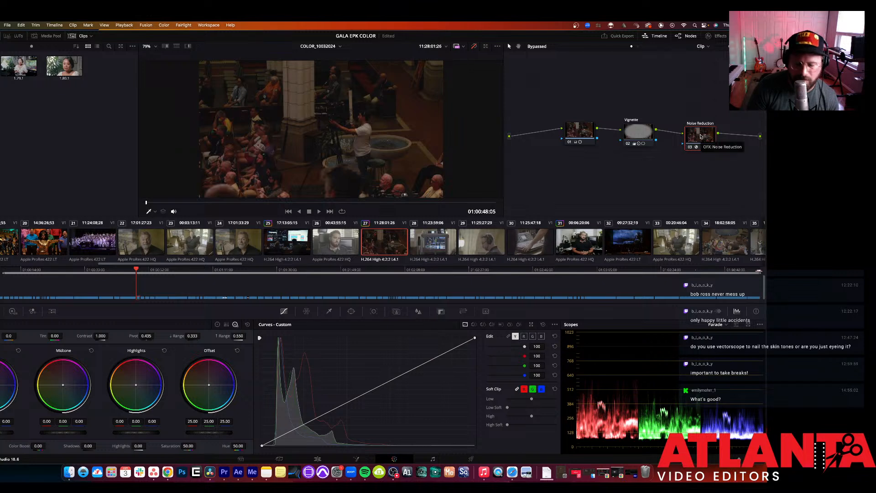
Step: Compare the image with the serial Noise Reduction node switched off and on, and check the node's options
{"action": "key", "text": "ctrl+d"}
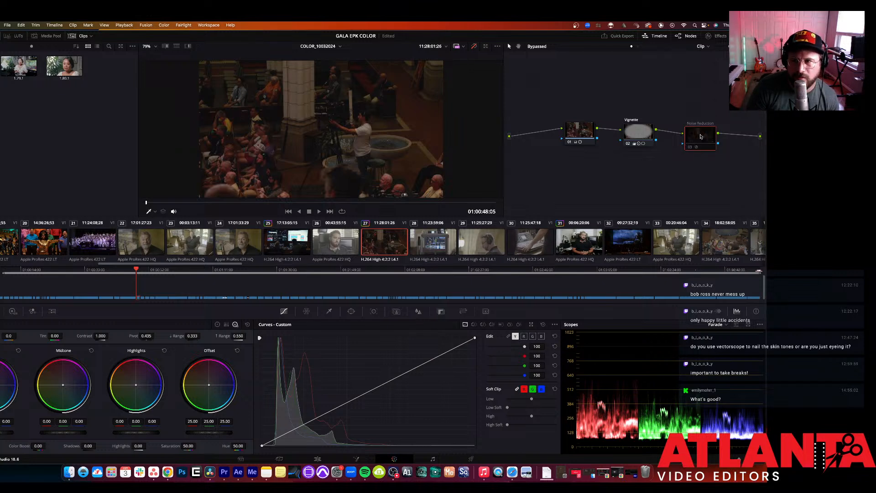
{"action": "key", "text": "ctrl+d"}
{"action": "right_click", "coordinate": [701, 136]}
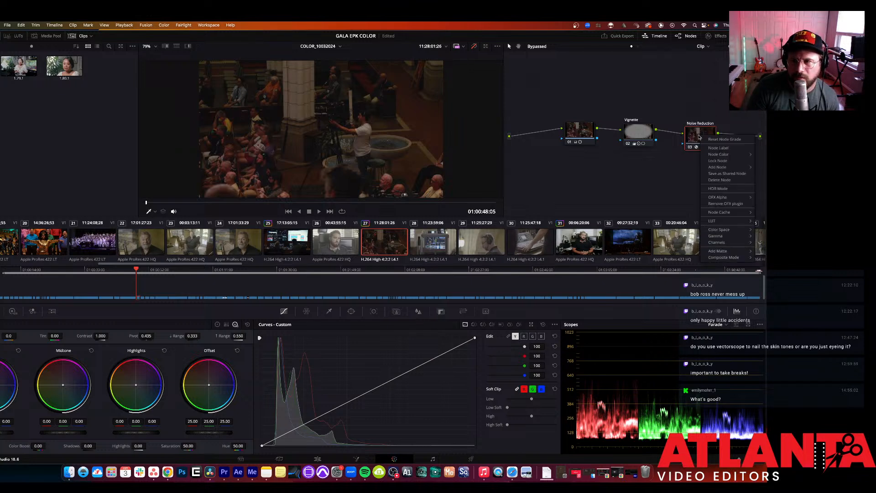
{"action": "left_click", "coordinate": [697, 138]}
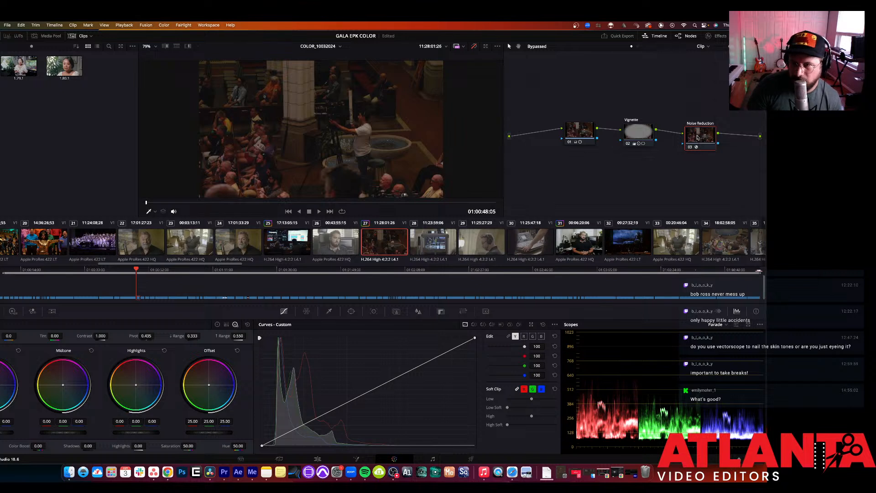
Step: Try deleting the Noise Reduction node after the Vignette, and undo the deletion
{"action": "key", "text": "Delete"}
{"action": "left_click_drag", "start_coordinate": [649, 139], "coordinate": [661, 138]}
{"action": "key", "text": "super+z"}
{"action": "key", "text": "super+z"}
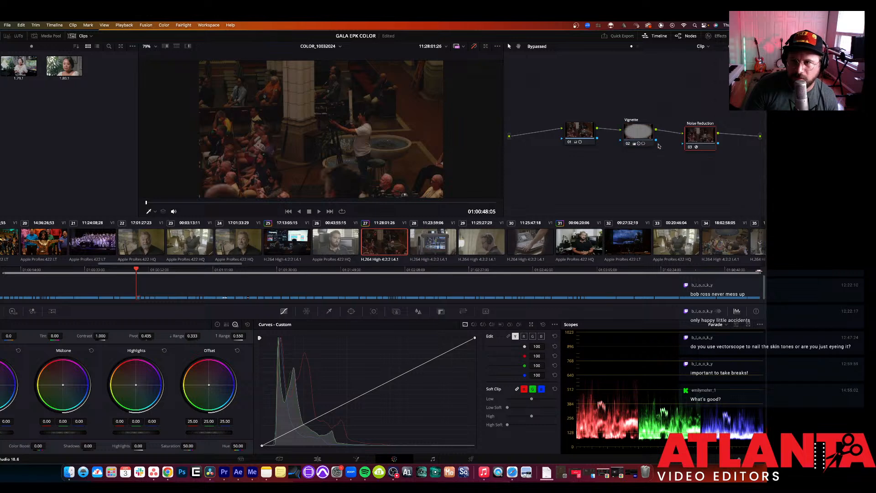
Step: Turn off the grade bypass and set the Noise Reduction temporal luma and chroma thresholds to 84.4
{"action": "key", "text": "shift+d"}
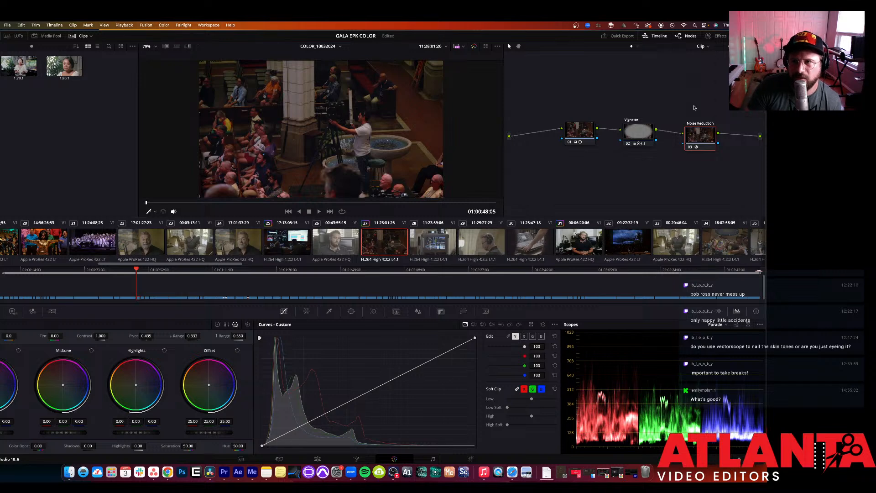
{"action": "left_click", "coordinate": [710, 37]}
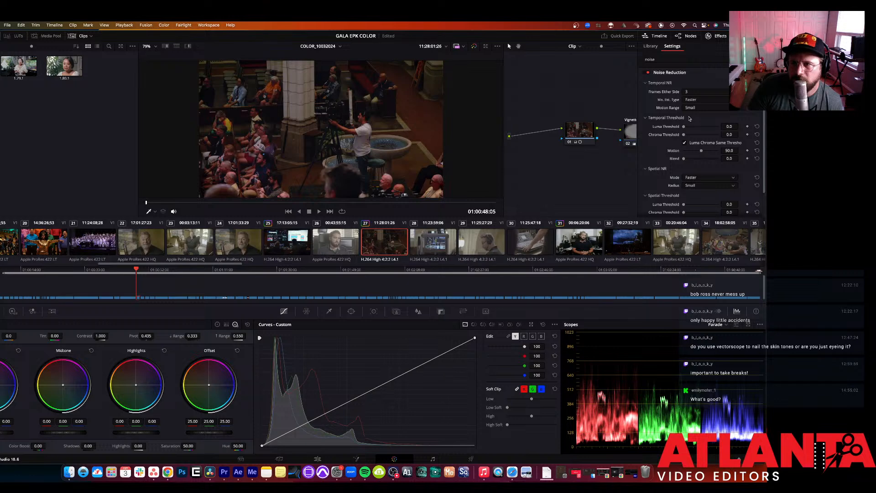
{"action": "left_click_drag", "start_coordinate": [684, 126], "coordinate": [714, 137]}
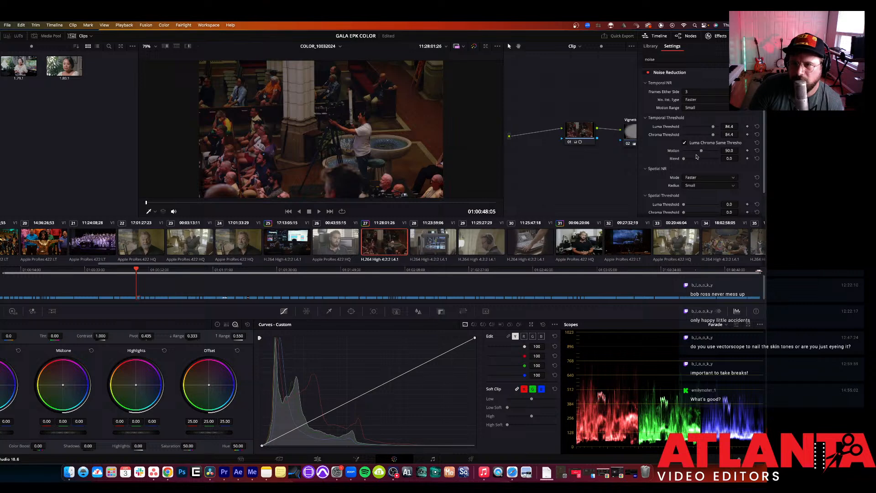
Step: Set the spatial luma and chroma thresholds to 34.0 and the global blend to 0.175 in Noise Reduction
{"action": "scroll", "coordinate": [667, 170], "scroll_direction": "down", "scroll_amount": 3}
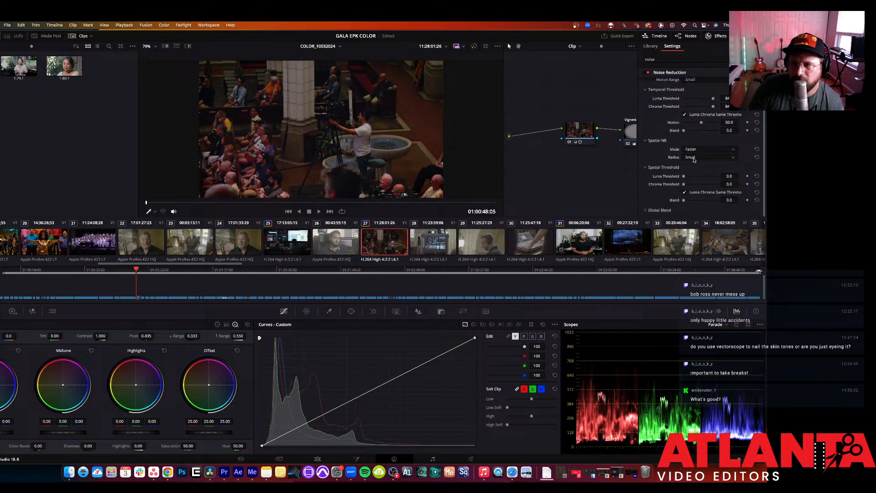
{"action": "left_click", "coordinate": [705, 152]}
{"action": "left_click", "coordinate": [655, 151]}
{"action": "left_click_drag", "start_coordinate": [683, 177], "coordinate": [695, 179]}
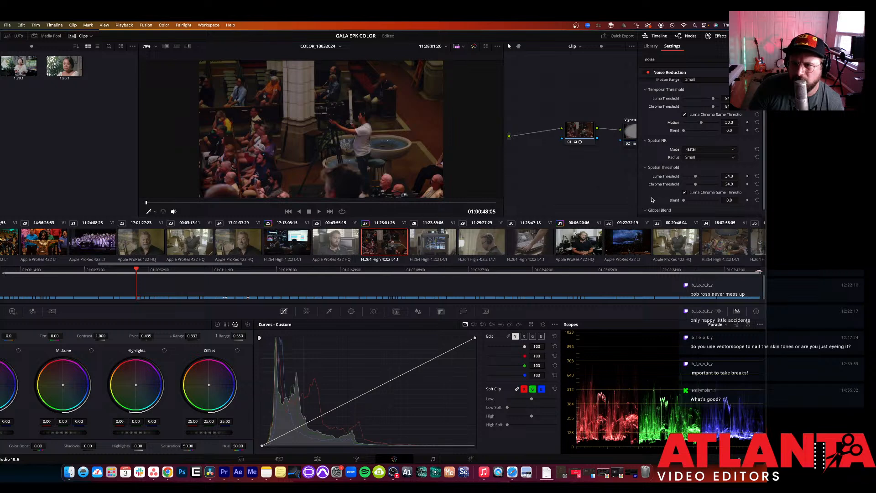
{"action": "scroll", "coordinate": [682, 191], "scroll_direction": "down", "scroll_amount": 1}
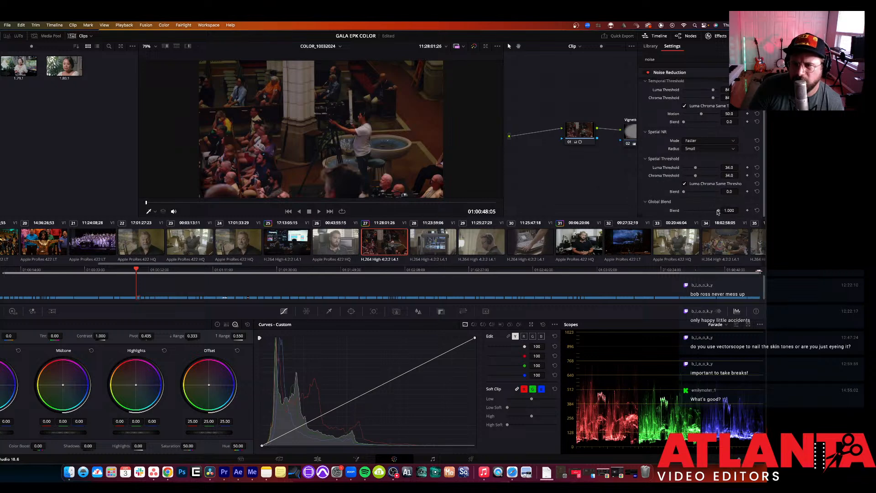
{"action": "left_click_drag", "start_coordinate": [718, 211], "coordinate": [689, 213]}
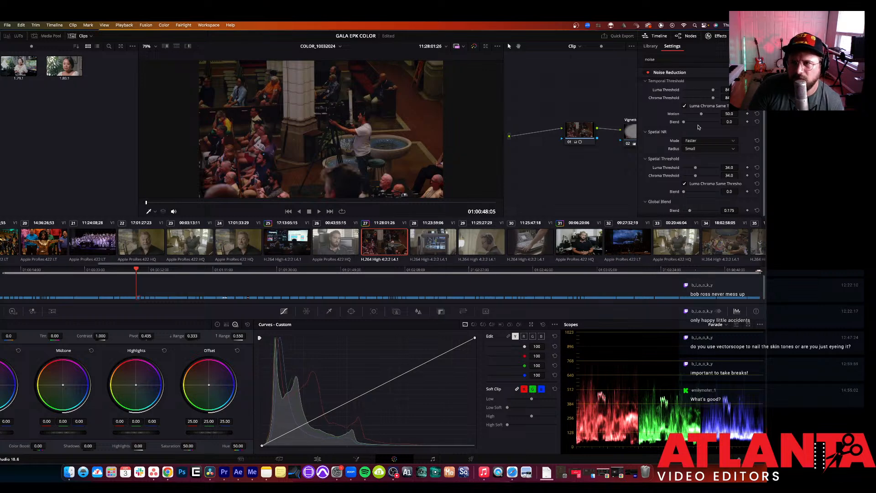
Step: Compare clip 27 with the Noise Reduction effect off and on, and set the temporal threshold motion to 40.3 with blend at 0.0
{"action": "left_click", "coordinate": [648, 72]}
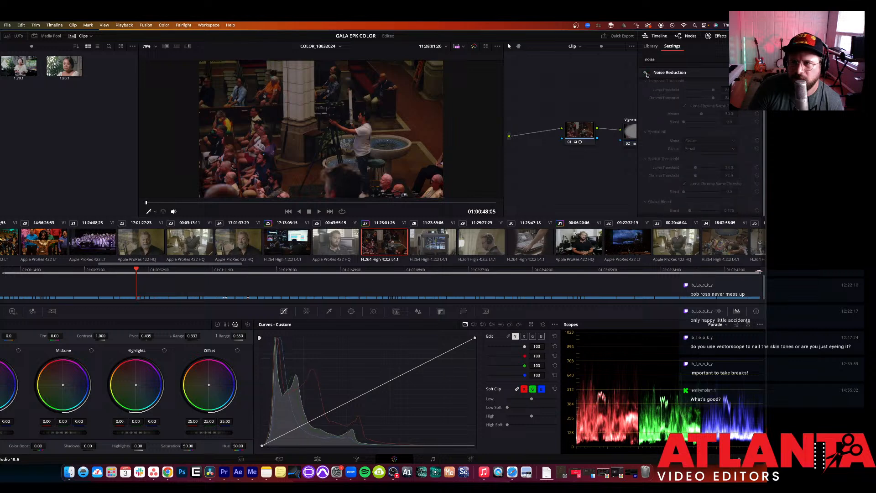
{"action": "left_click", "coordinate": [648, 73]}
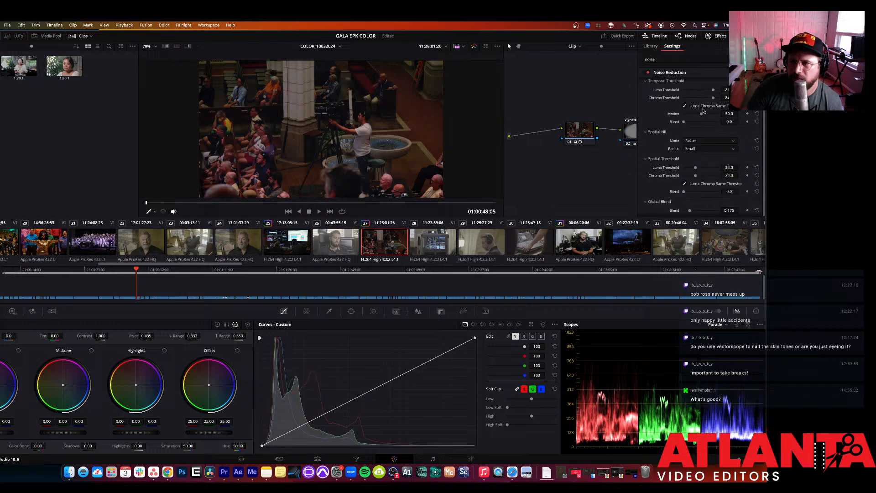
{"action": "mouse_move", "coordinate": [683, 122]}
{"action": "left_mouse_down"}
{"action": "mouse_move", "coordinate": [712, 125]}
{"action": "mouse_move", "coordinate": [693, 126]}
{"action": "left_mouse_up"}
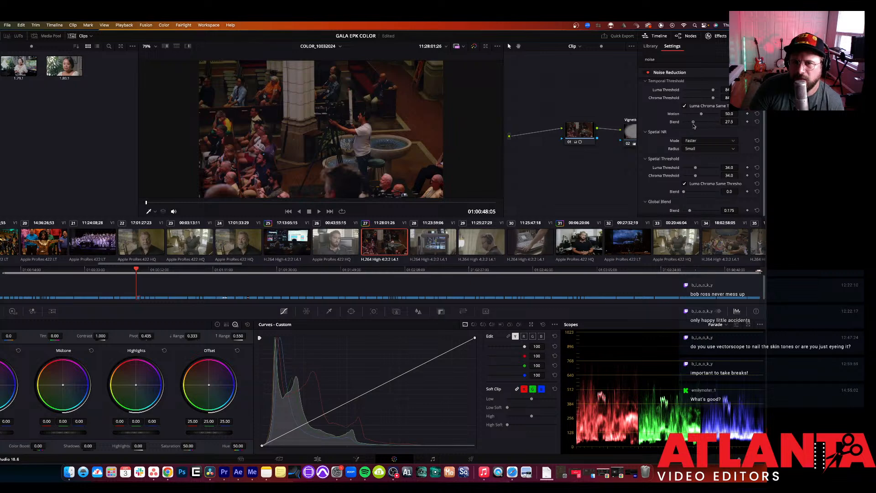
{"action": "scroll", "coordinate": [427, 118], "scroll_direction": "up", "scroll_amount": 10}
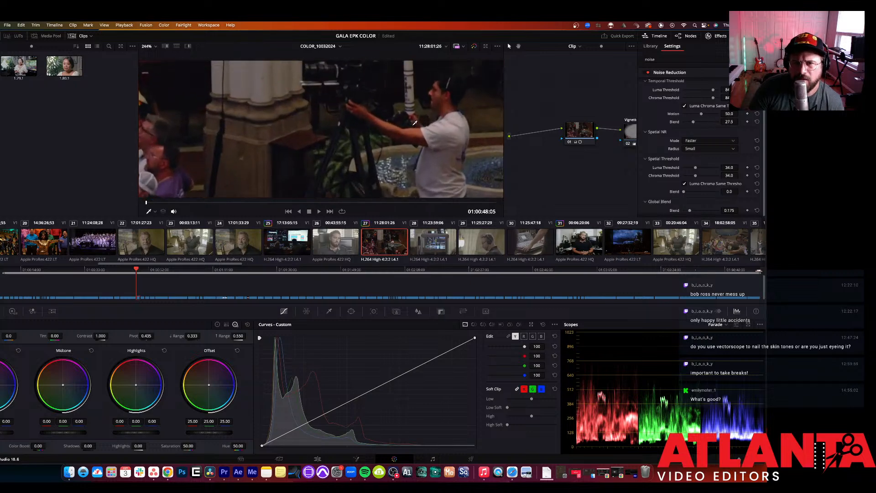
{"action": "mouse_move", "coordinate": [693, 122]}
{"action": "left_mouse_down"}
{"action": "mouse_move", "coordinate": [733, 123]}
{"action": "mouse_move", "coordinate": [670, 125]}
{"action": "mouse_move", "coordinate": [716, 116]}
{"action": "mouse_move", "coordinate": [698, 117]}
{"action": "left_mouse_up"}
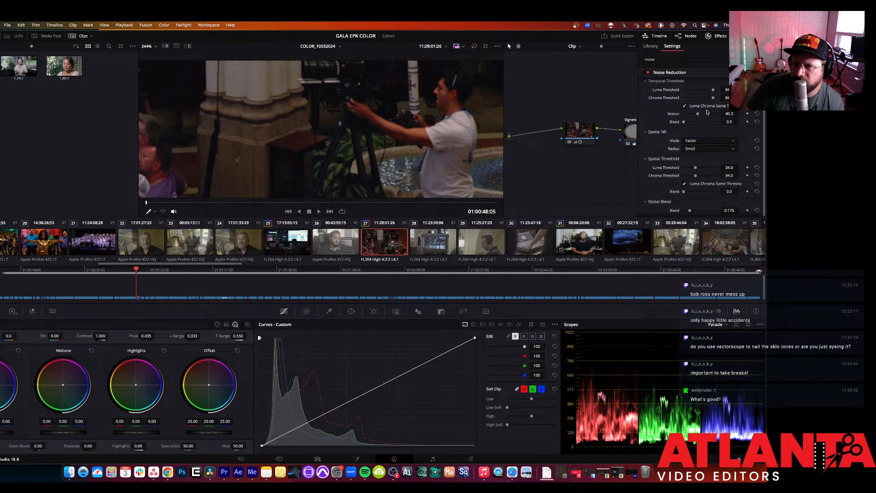
Step: Set the Noise Reduction global blend to 0.312 and the temporal frames either side to 5
{"action": "scroll", "coordinate": [666, 191], "scroll_direction": "down", "scroll_amount": 1}
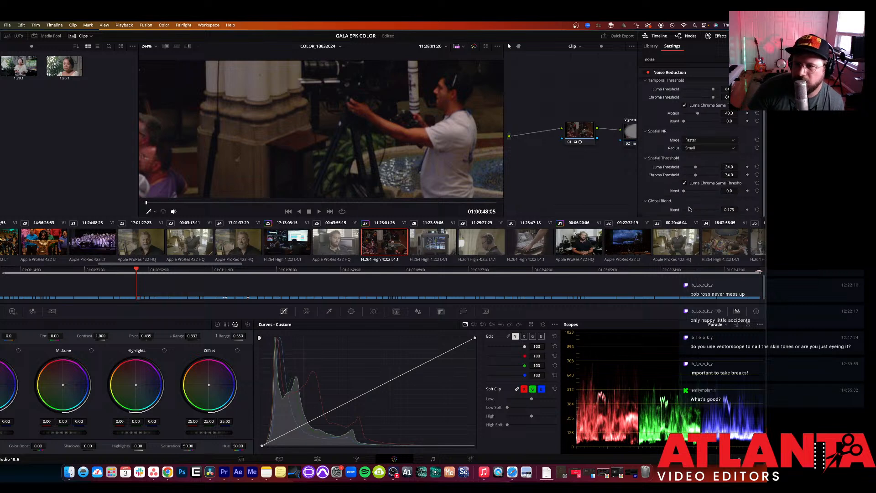
{"action": "mouse_move", "coordinate": [690, 209]}
{"action": "left_mouse_down"}
{"action": "mouse_move", "coordinate": [704, 211]}
{"action": "mouse_move", "coordinate": [694, 211]}
{"action": "left_mouse_up"}
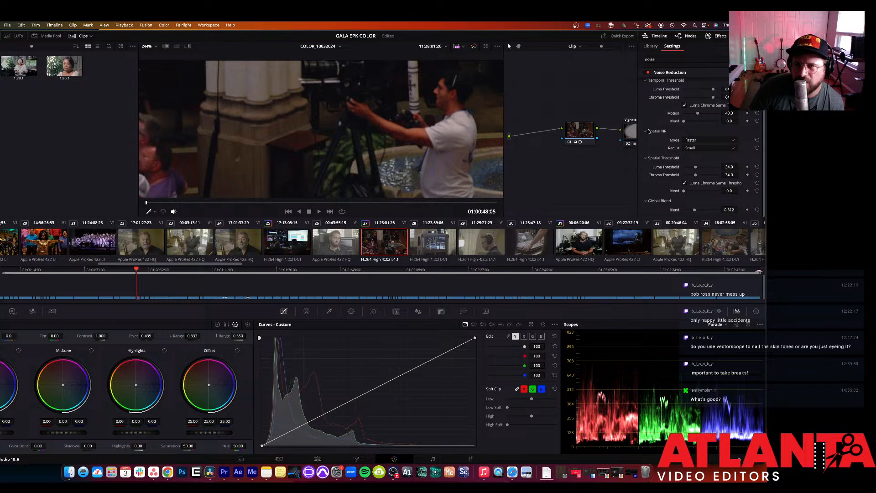
{"action": "scroll", "coordinate": [650, 131], "scroll_direction": "up", "scroll_amount": 3}
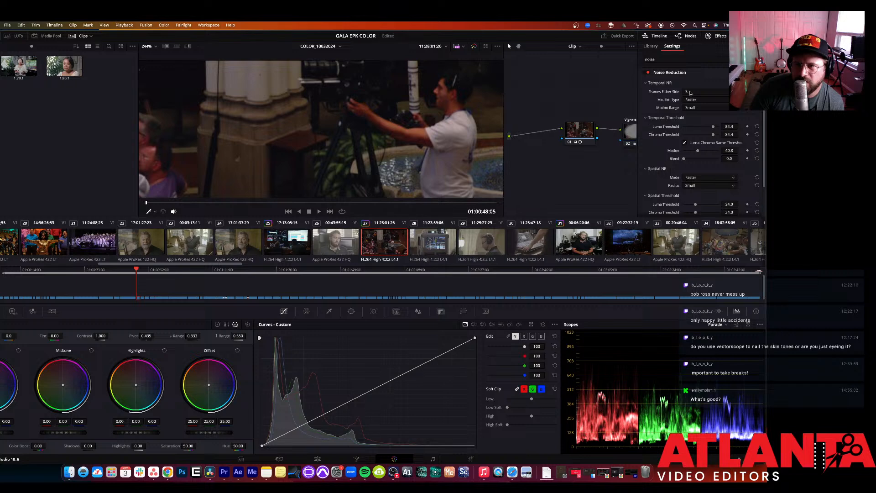
{"action": "left_click", "coordinate": [720, 93]}
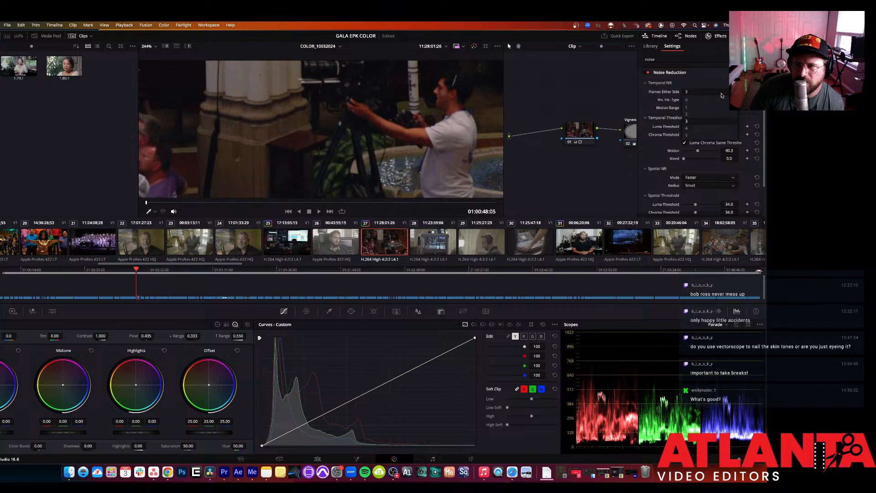
{"action": "left_click", "coordinate": [709, 135]}
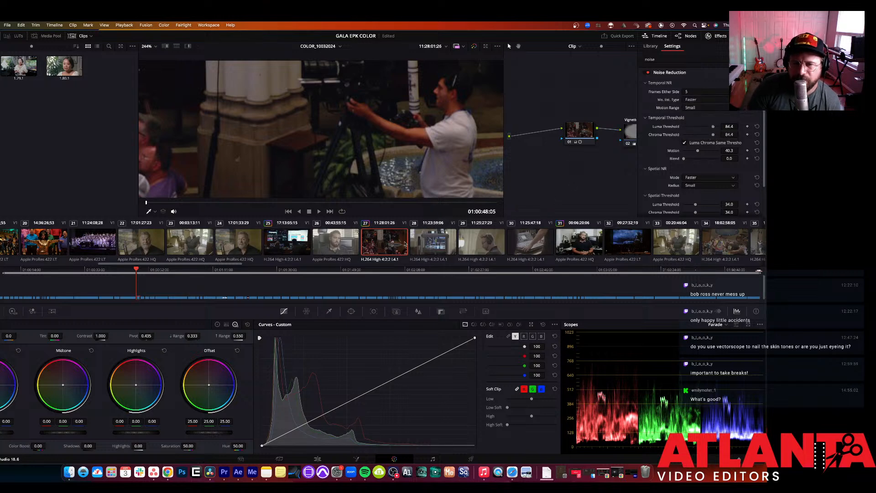
Step: Play back clip 27 to check the noise reduction in motion
{"action": "key", "text": "space"}
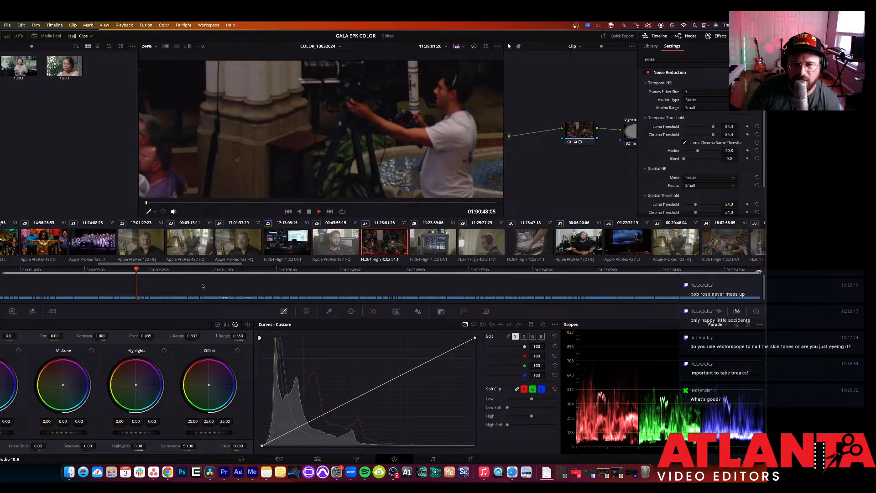
{"action": "key", "text": "space"}
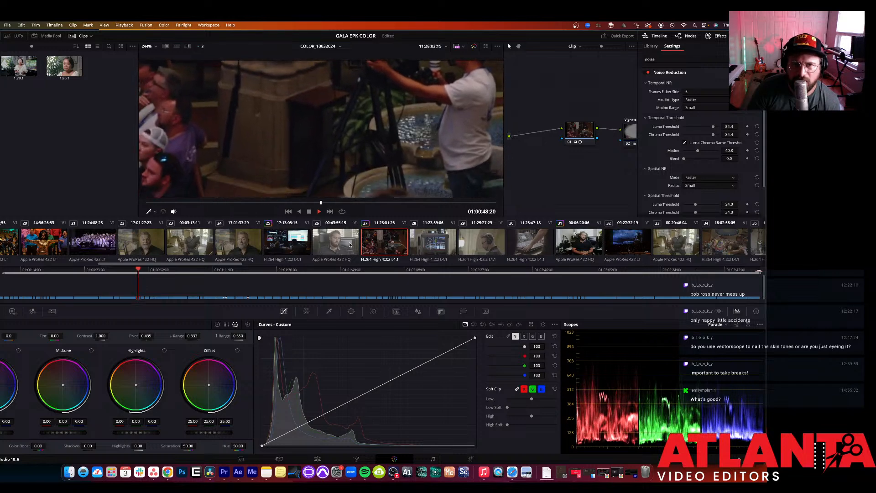
{"action": "key", "text": "space"}
Step: Open clip 28 and fit its whole frame in the viewer
{"action": "left_click", "coordinate": [412, 248]}
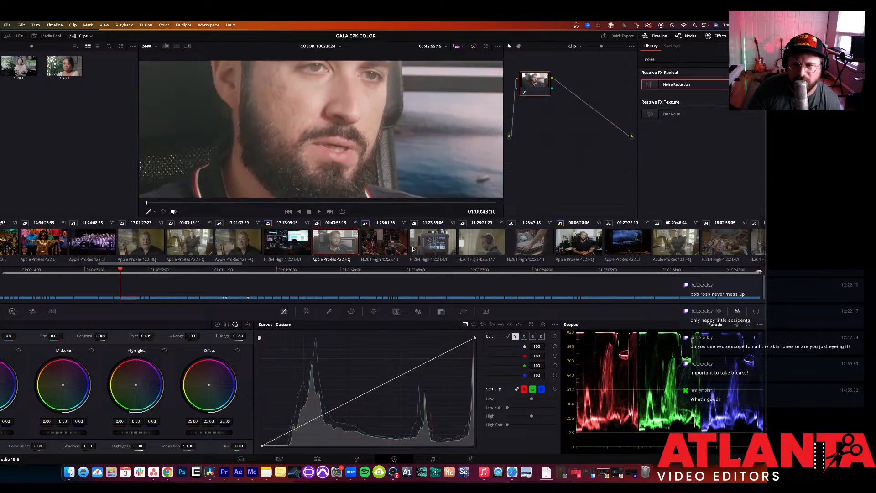
{"action": "scroll", "coordinate": [377, 152], "scroll_direction": "down", "scroll_amount": 5}
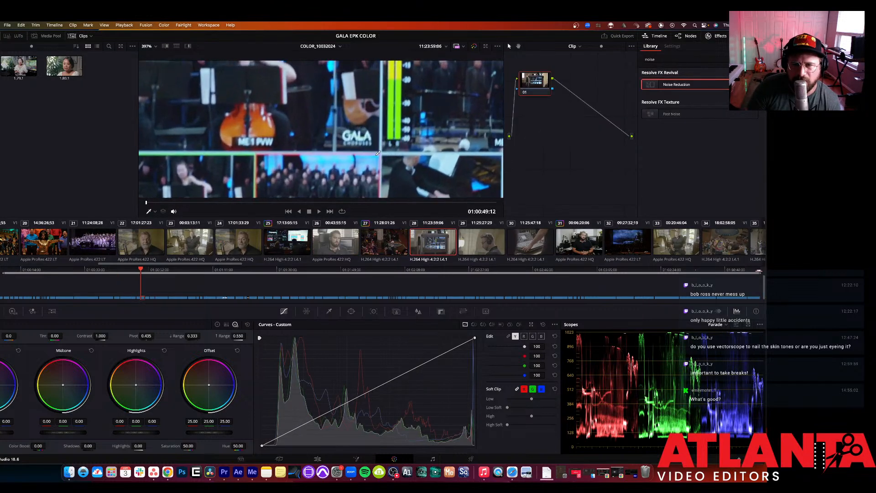
{"action": "scroll", "coordinate": [379, 150], "scroll_direction": "down", "scroll_amount": 5}
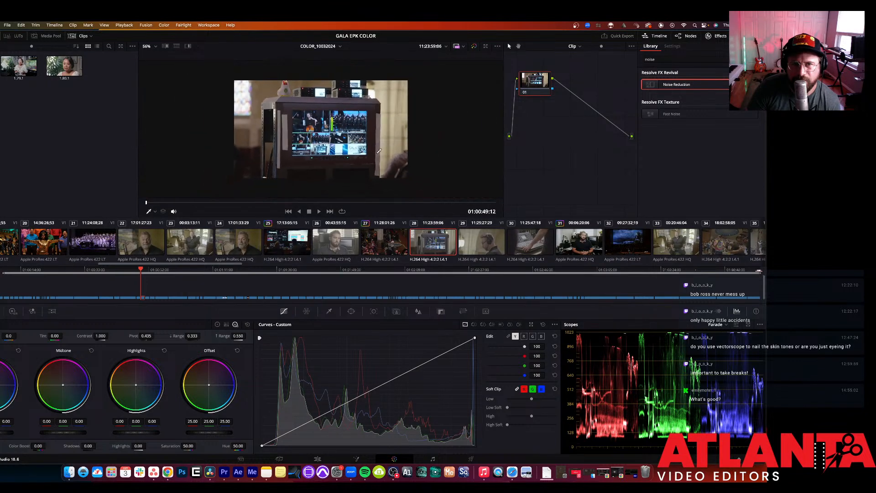
{"action": "scroll", "coordinate": [379, 151], "scroll_direction": "up", "scroll_amount": 1}
{"action": "left_click", "coordinate": [155, 46]}
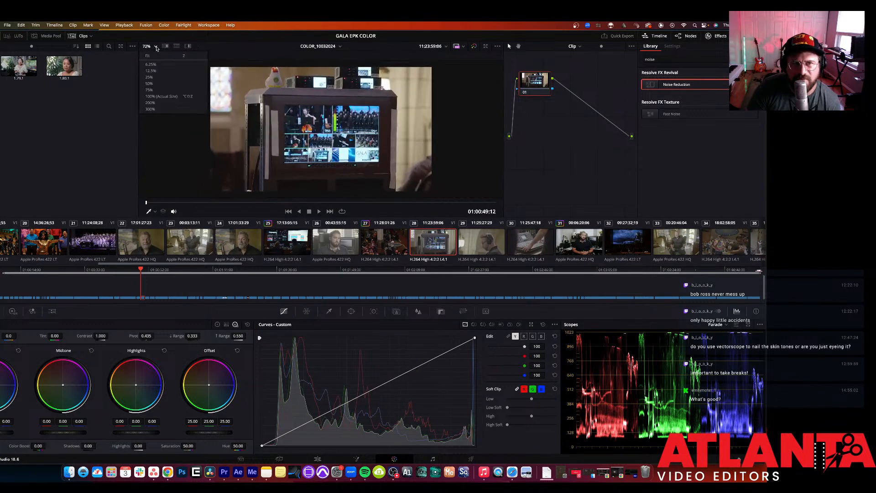
{"action": "left_click", "coordinate": [157, 56]}
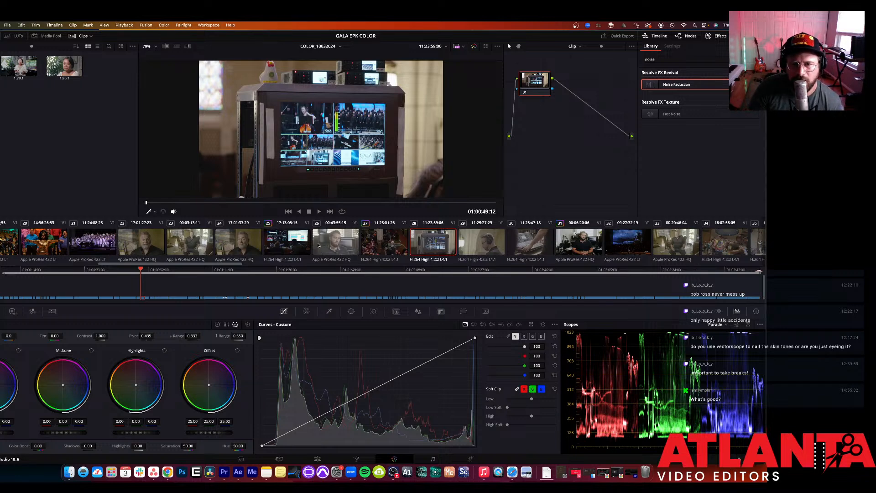
Step: Review clip 25 in full screen and compare its image with the grade bypassed and active
{"action": "left_click", "coordinate": [301, 245]}
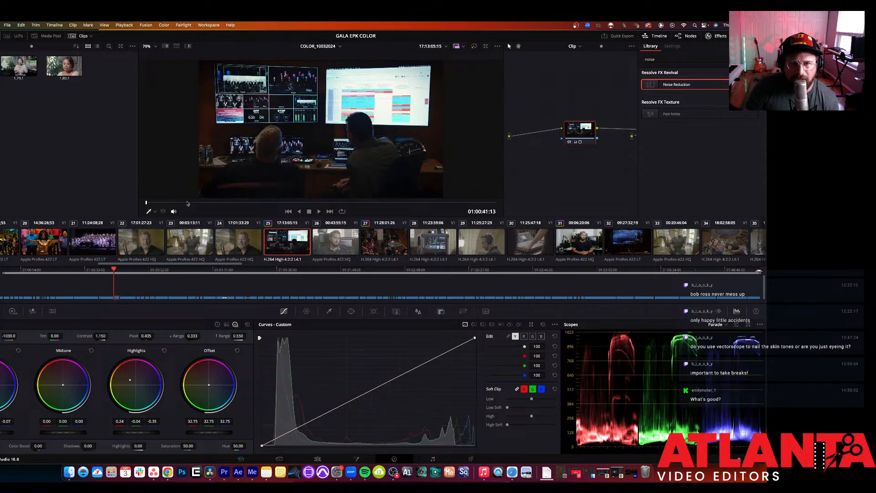
{"action": "key", "text": "super+f"}
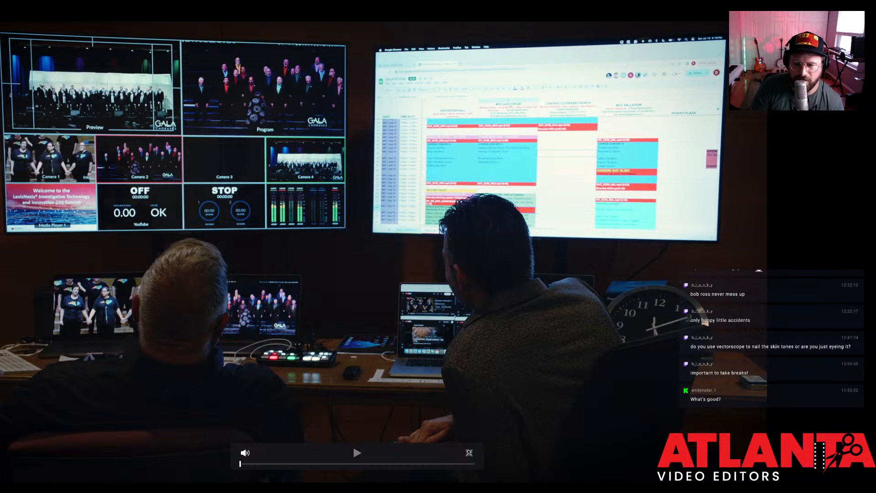
{"action": "left_click", "coordinate": [469, 452]}
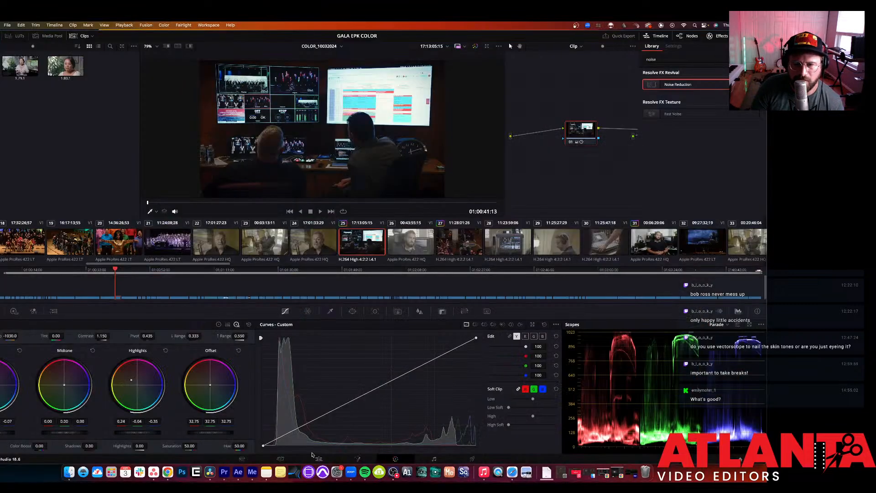
{"action": "key", "text": "shift+d"}
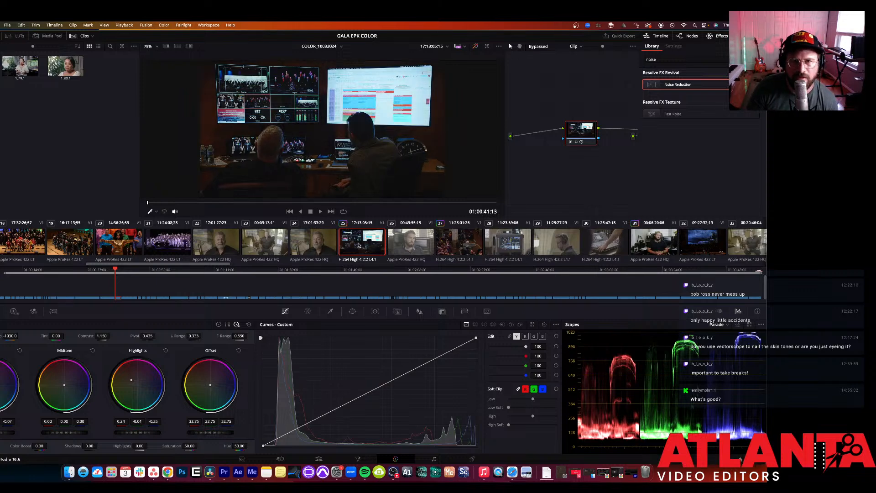
{"action": "key", "text": "shift+d"}
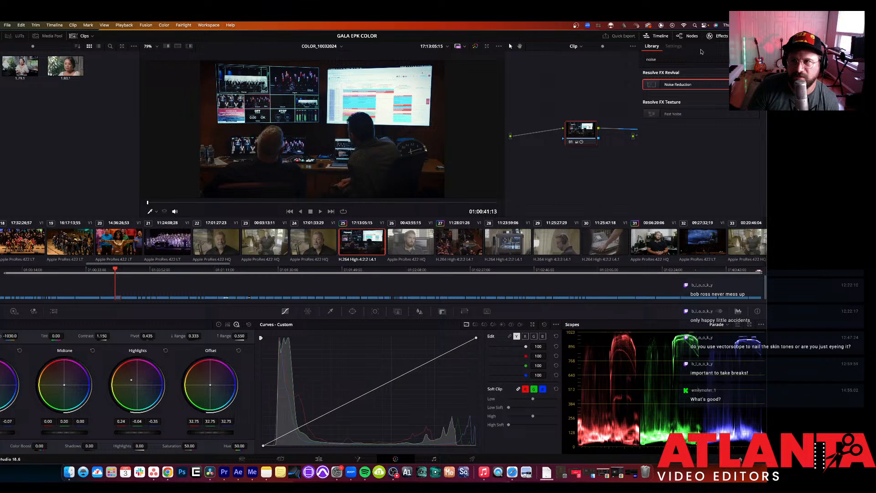
Step: Hide the effects library, then apply clip 25's grade to clip 28 with the contrast set to 1.098
{"action": "left_click", "coordinate": [721, 38]}
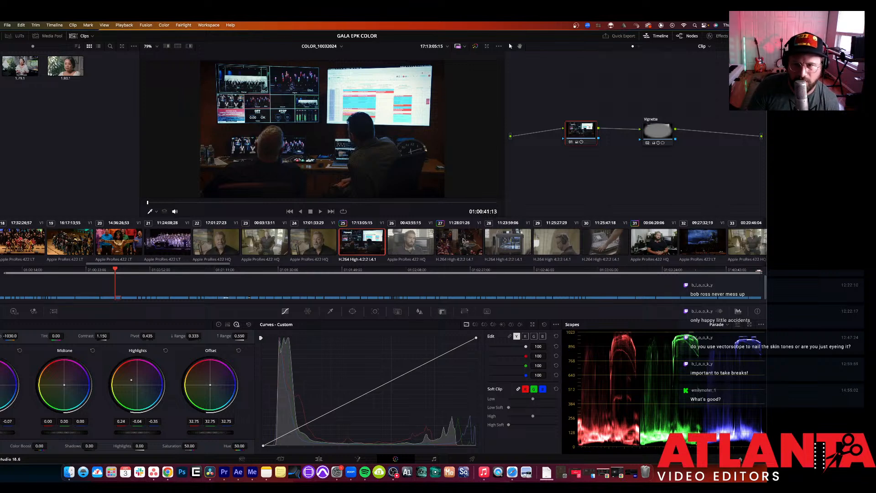
{"action": "left_click", "coordinate": [505, 242]}
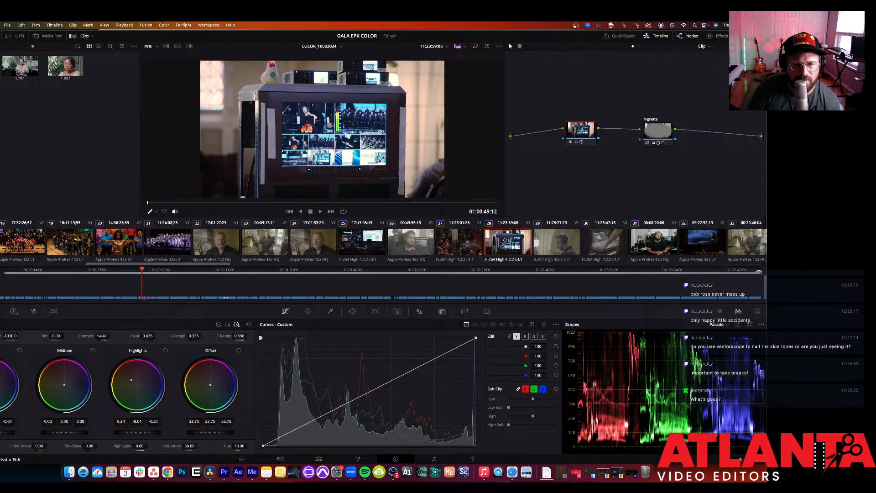
{"action": "left_click_drag", "start_coordinate": [111, 336], "coordinate": [111, 336]}
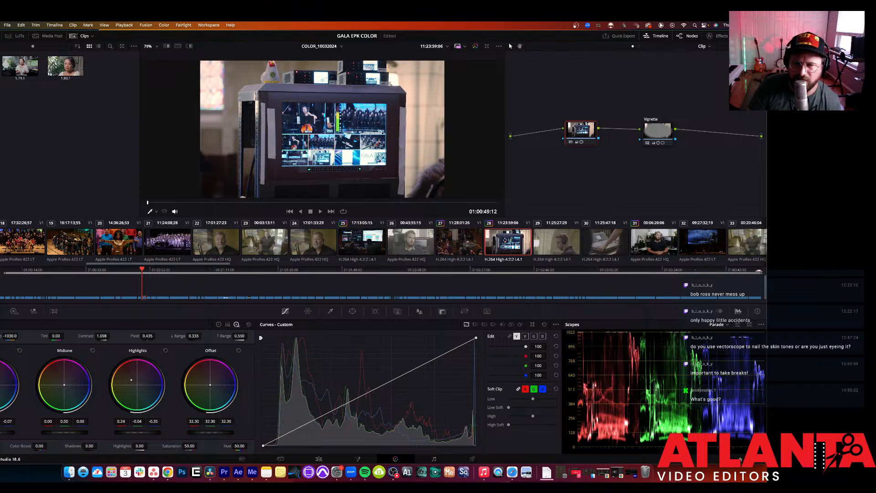
Step: On clip 28, set the offset to 29.35 and the highlights to 0.11, -0.17, -0.48, and slightly darken the shadow wheel
{"action": "mouse_move", "coordinate": [210, 431]}
{"action": "left_mouse_down"}
{"action": "mouse_move", "coordinate": [196, 432]}
{"action": "mouse_move", "coordinate": [216, 432]}
{"action": "left_mouse_up"}
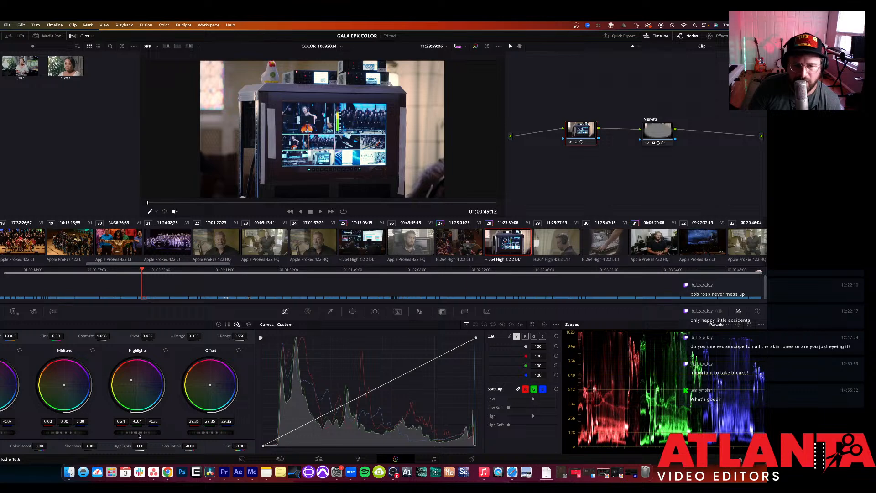
{"action": "left_click_drag", "start_coordinate": [137, 431], "coordinate": [132, 432]}
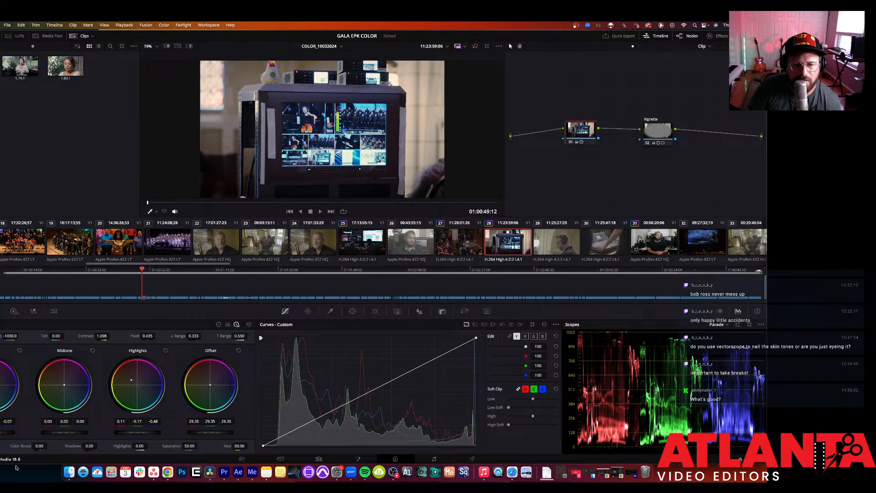
{"action": "left_click_drag", "start_coordinate": [8, 432], "coordinate": [4, 431]}
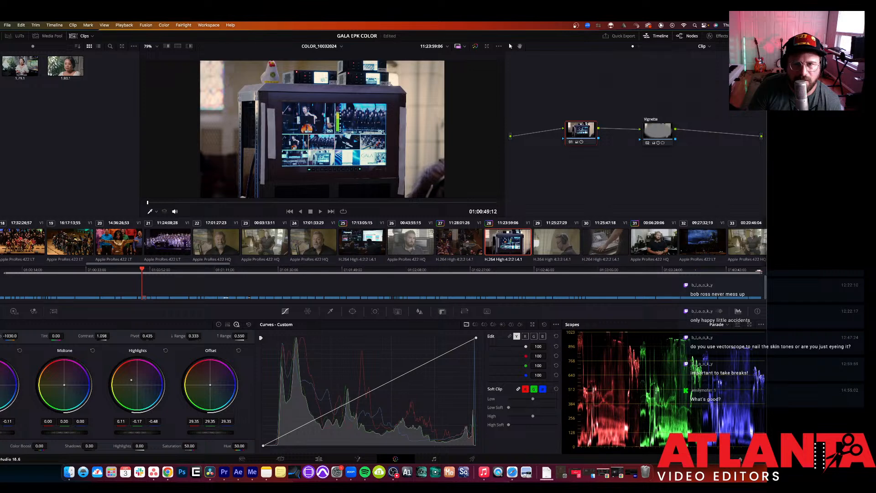
Step: Set clip 28's gain to 0.92 and temperature to -490.0 in the primaries wheels, and compare the image with the grade bypassed and active
{"action": "left_click", "coordinate": [219, 324]}
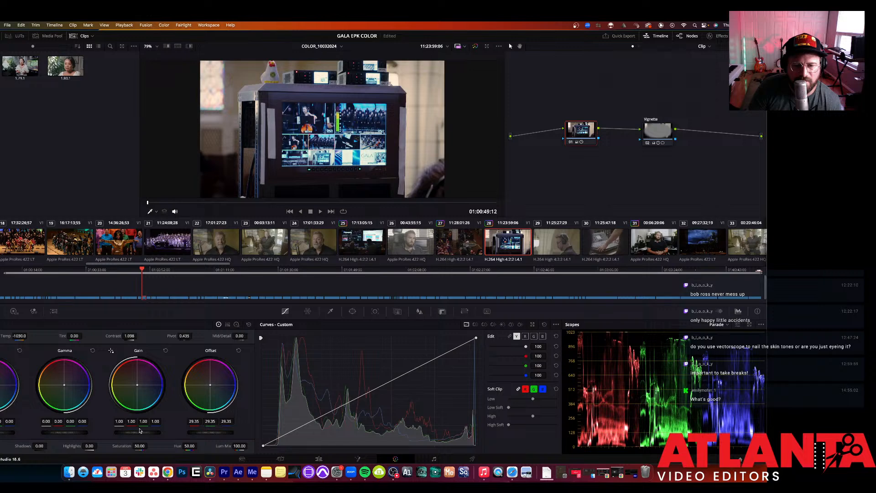
{"action": "left_click_drag", "start_coordinate": [140, 431], "coordinate": [131, 431]}
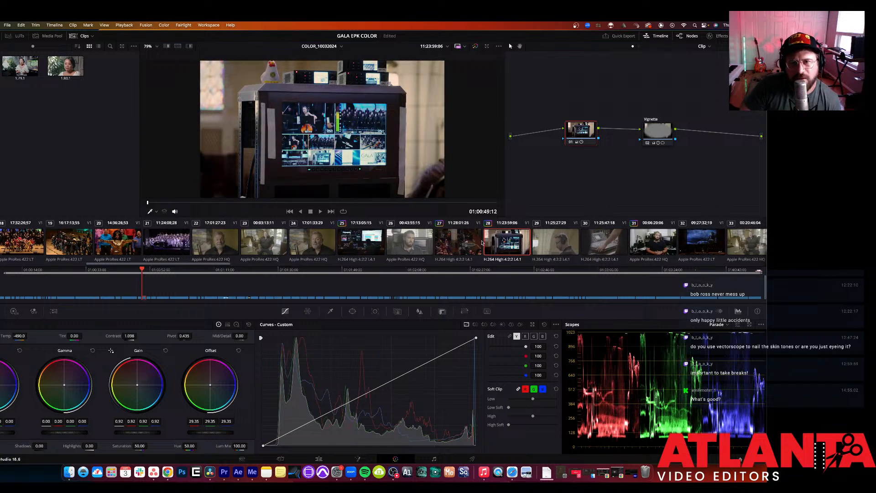
{"action": "key", "text": "shift+d"}
{"action": "key", "text": "shift+d"}
{"action": "key", "text": "shift+d"}
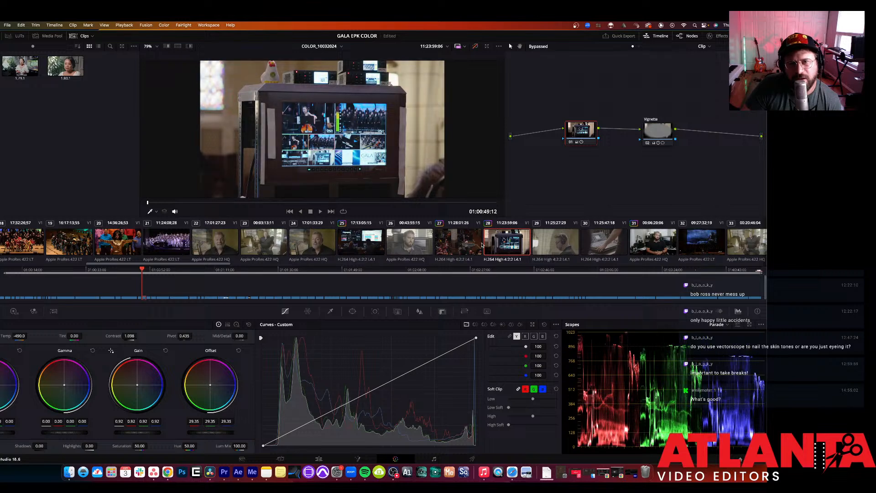
{"action": "key", "text": "shift+d"}
{"action": "key", "text": "shift+d"}
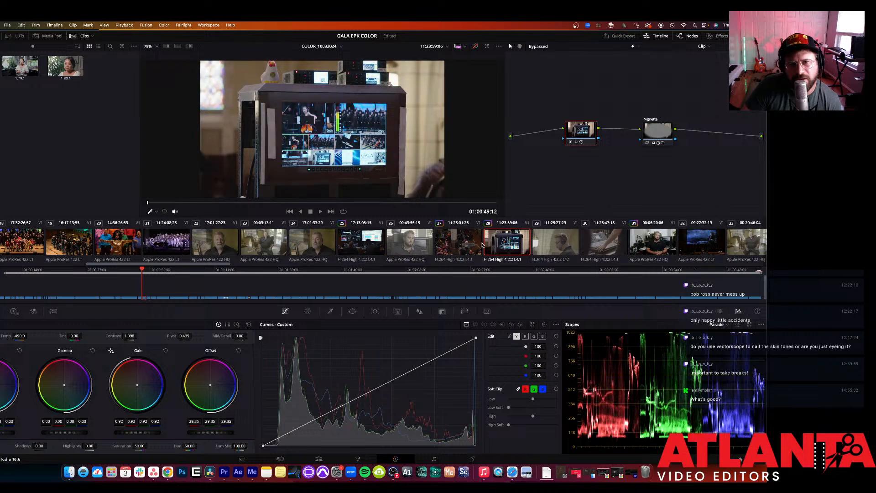
{"action": "key", "text": "shift+d"}
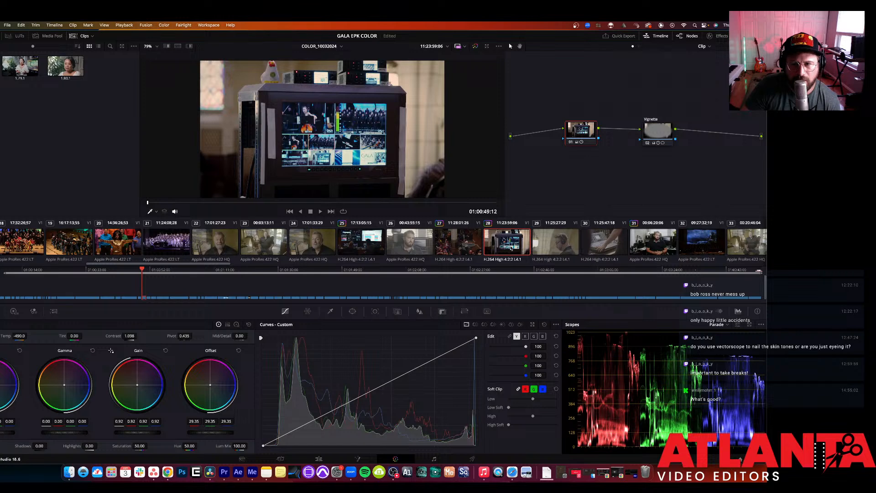
Step: Apply clip 28's grade and vignette to clip 29, the man wearing headphones
{"action": "scroll", "coordinate": [510, 248], "scroll_direction": "left", "scroll_amount": 2}
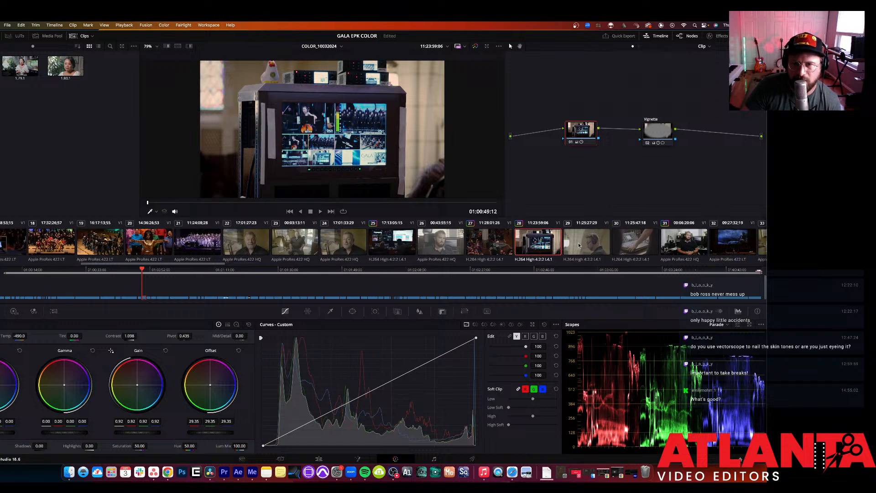
{"action": "left_click", "coordinate": [577, 246]}
{"action": "key", "text": "="}
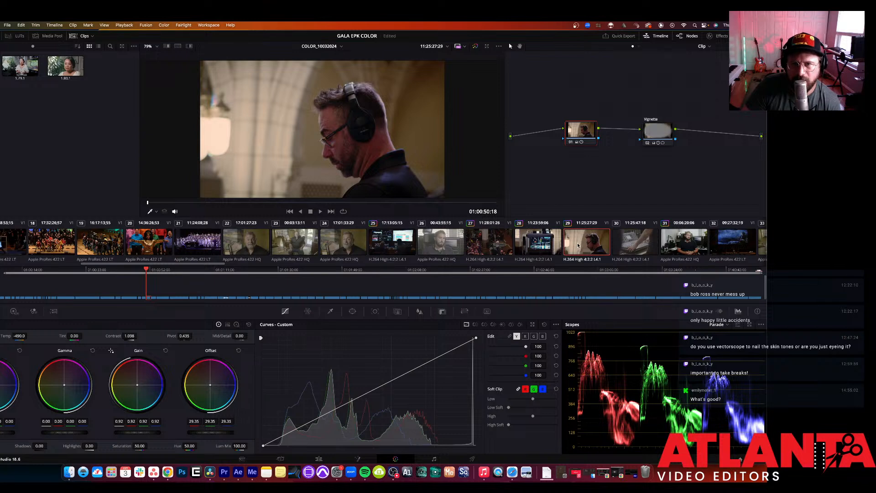
Step: Compare clip 29, the man wearing headphones, with its grade bypassed and active
{"action": "key", "text": "shift+d"}
{"action": "key", "text": "shift+d"}
{"action": "key", "text": "shift+d"}
{"action": "key", "text": "shift+d"}
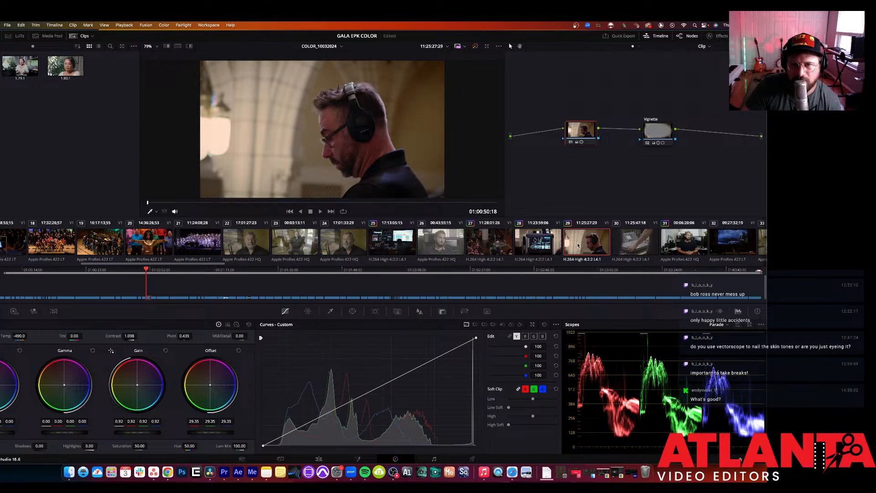
Step: Apply clip 28's grade and vignette to clip 30, set temperature to -750.0 and tint to -24.00, and play back briefly
{"action": "left_click", "coordinate": [644, 244]}
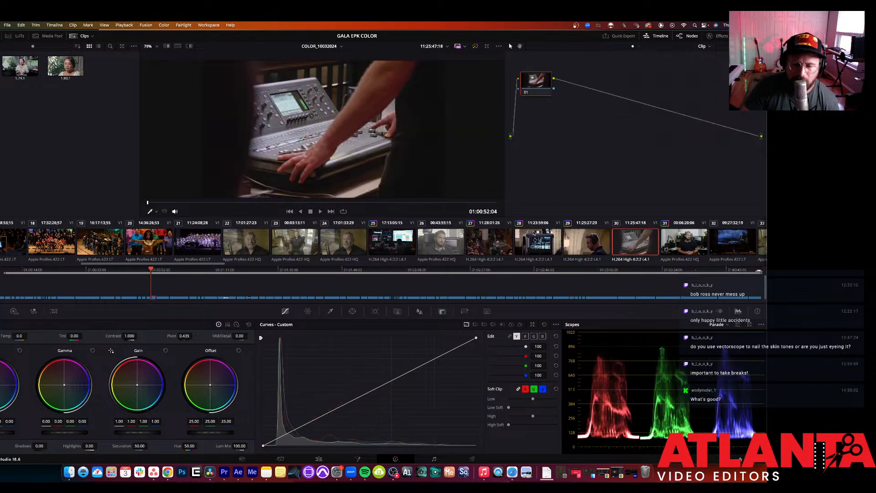
{"action": "middle_click", "coordinate": [535, 232]}
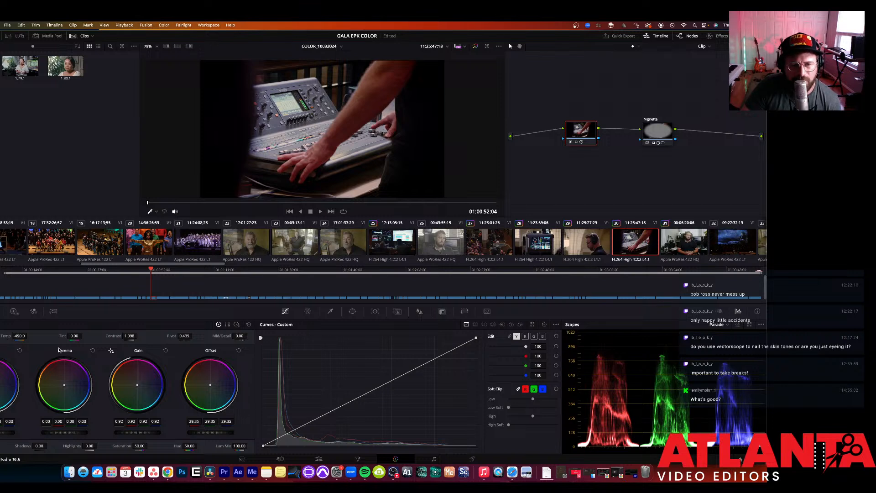
{"action": "left_click_drag", "start_coordinate": [74, 335], "coordinate": [64, 335]}
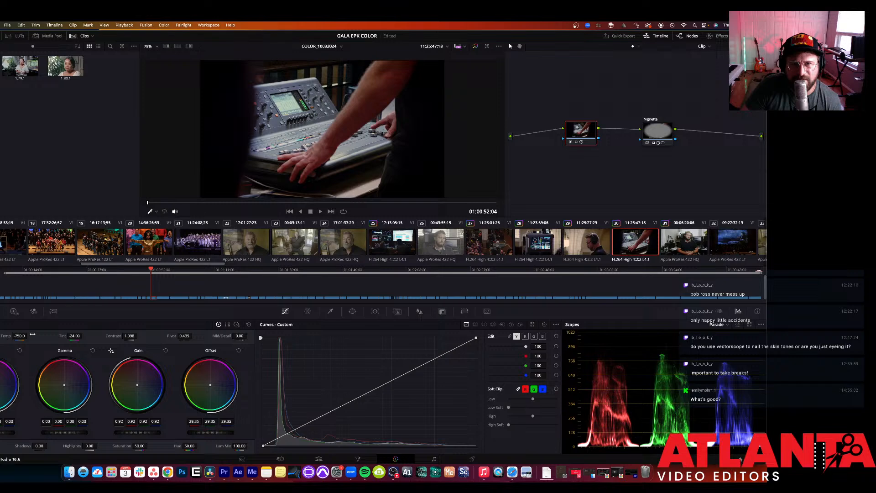
{"action": "key", "text": "space"}
{"action": "key", "text": "space"}
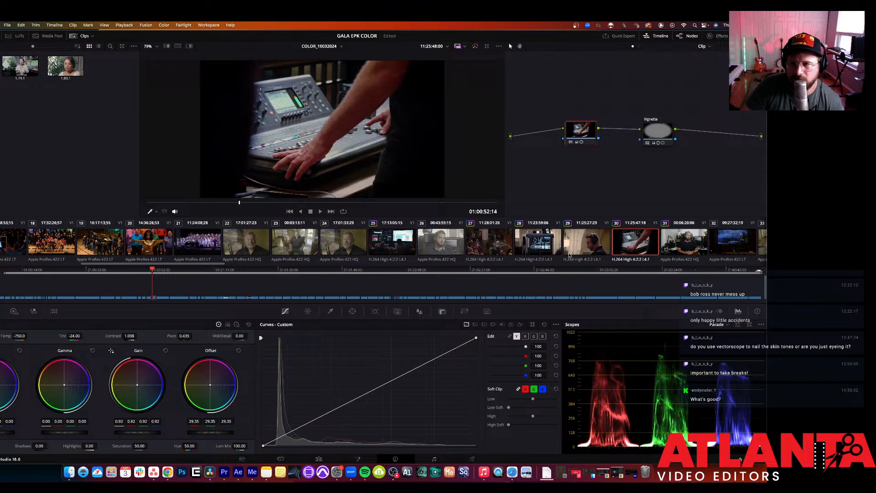
Step: Apply clip 30's grade and vignette to clip 34, the clapping audience, with offset 37.85 and contrast 1.066
{"action": "scroll", "coordinate": [569, 255], "scroll_direction": "right", "scroll_amount": 10}
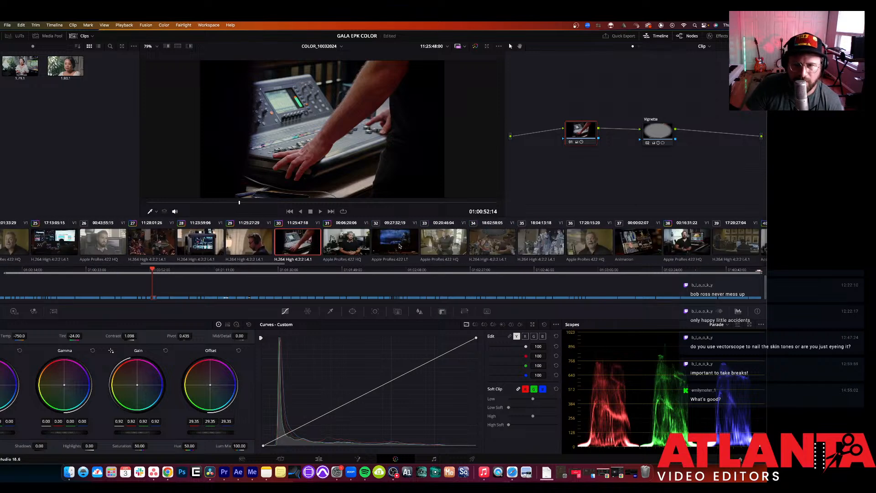
{"action": "scroll", "coordinate": [430, 247], "scroll_direction": "right", "scroll_amount": 2}
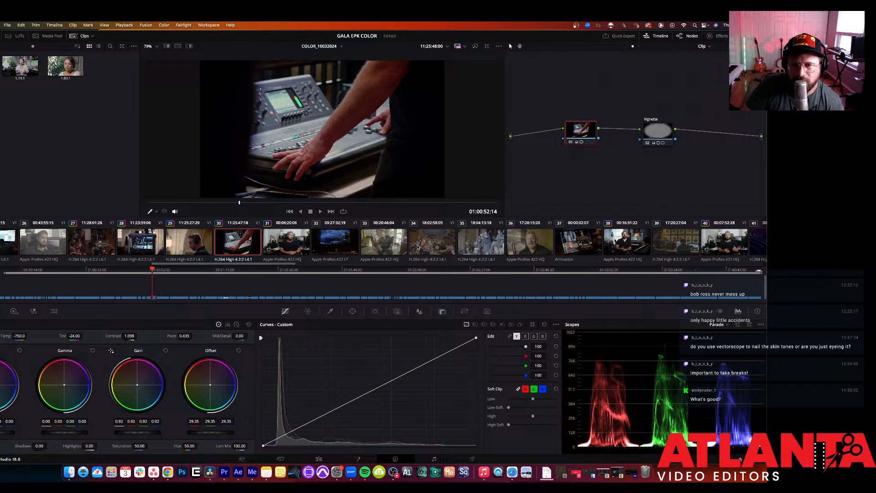
{"action": "left_click", "coordinate": [426, 245]}
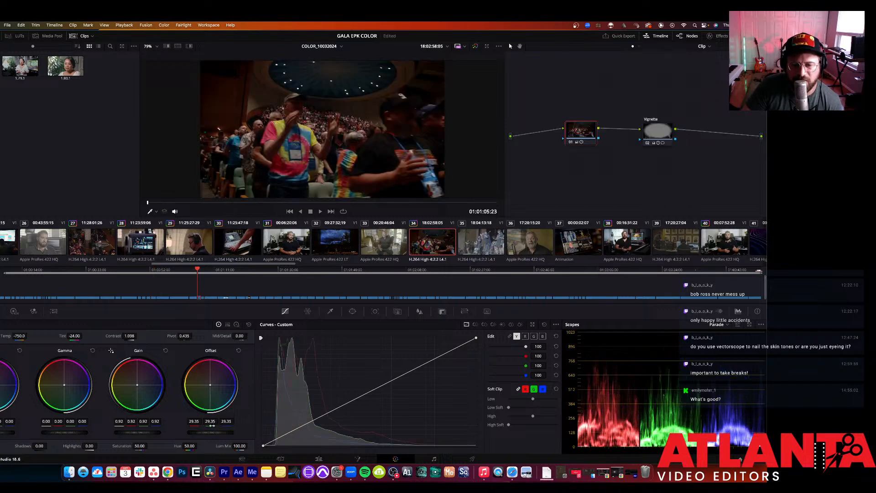
{"action": "left_click_drag", "start_coordinate": [210, 432], "coordinate": [245, 432]}
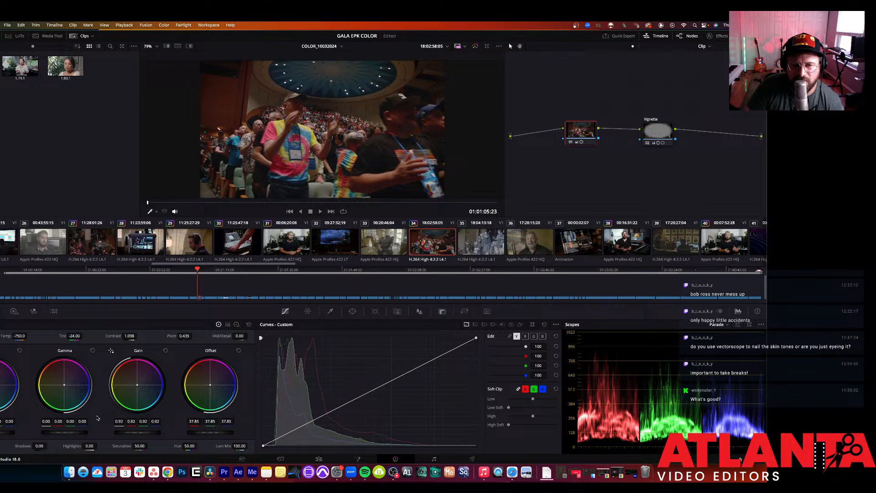
{"action": "left_click_drag", "start_coordinate": [138, 336], "coordinate": [132, 335]}
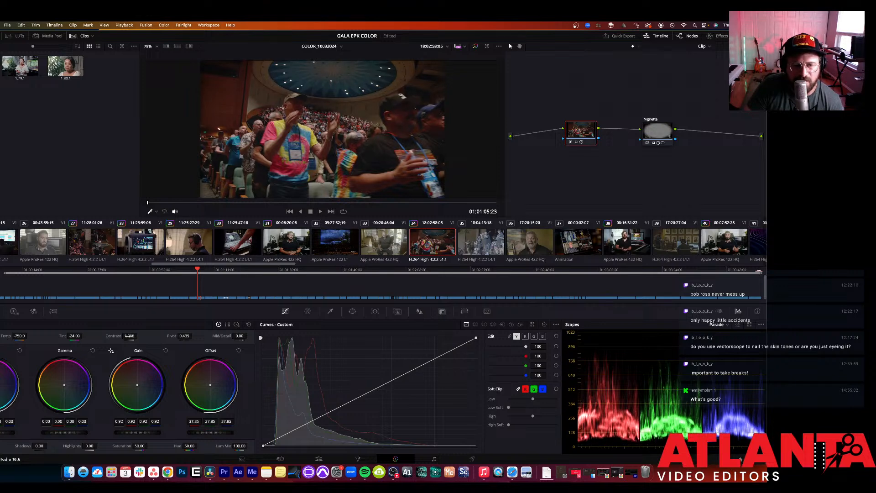
Step: Darken clip 34's shadows in the log wheels to a blue value of -0.14 and set the temperature to -560.0
{"action": "left_click", "coordinate": [236, 324]}
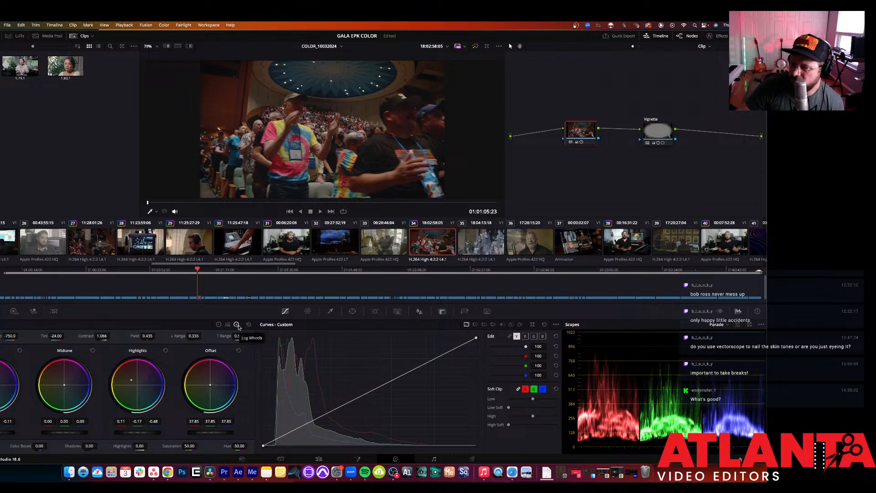
{"action": "left_click_drag", "start_coordinate": [7, 432], "coordinate": [2, 432]}
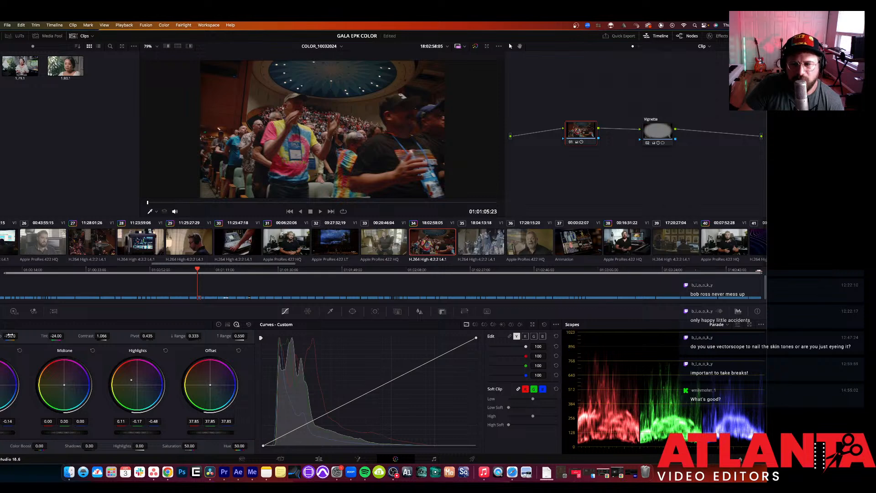
{"action": "mouse_move", "coordinate": [10, 335]}
{"action": "left_mouse_down"}
{"action": "mouse_move", "coordinate": [76, 335]}
{"action": "mouse_move", "coordinate": [0, 336]}
{"action": "left_mouse_up"}
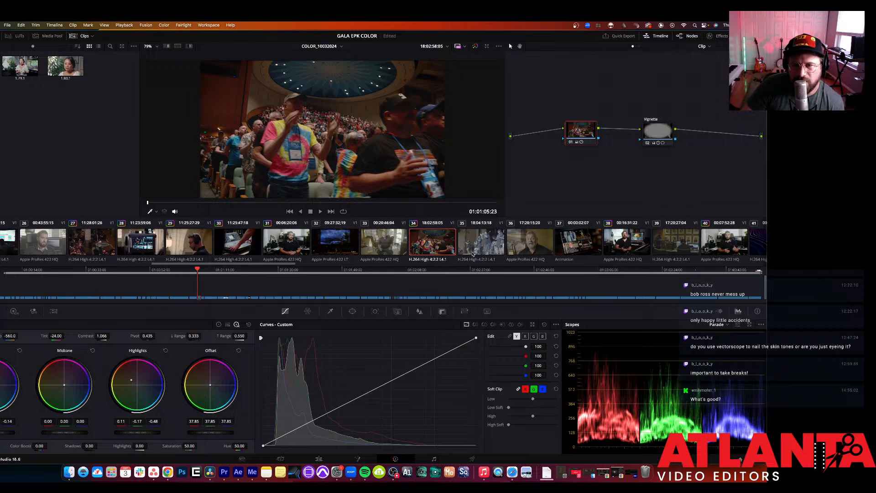
Step: Apply clip 30's grade and vignette to clip 35, the singers on stage, with temperature -100.0 and tint -27.00
{"action": "left_click", "coordinate": [484, 234]}
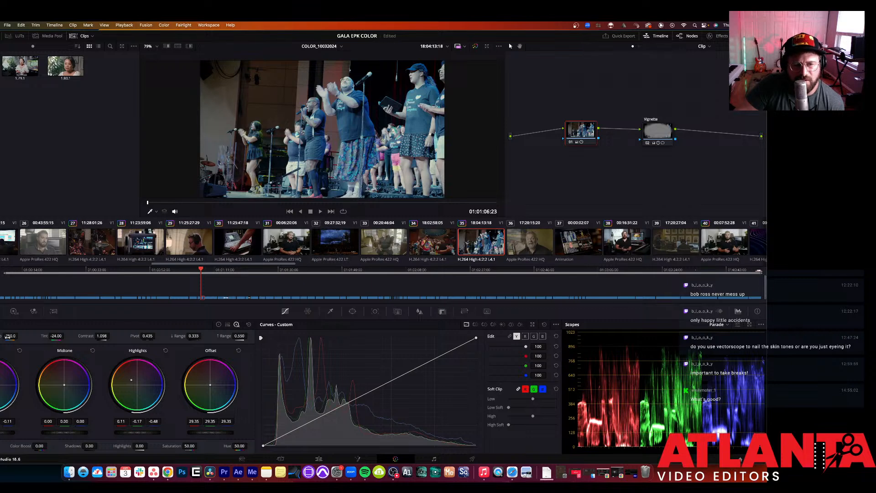
{"action": "mouse_move", "coordinate": [19, 335]}
{"action": "left_mouse_down"}
{"action": "mouse_move", "coordinate": [45, 335]}
{"action": "mouse_move", "coordinate": [10, 336]}
{"action": "left_mouse_up"}
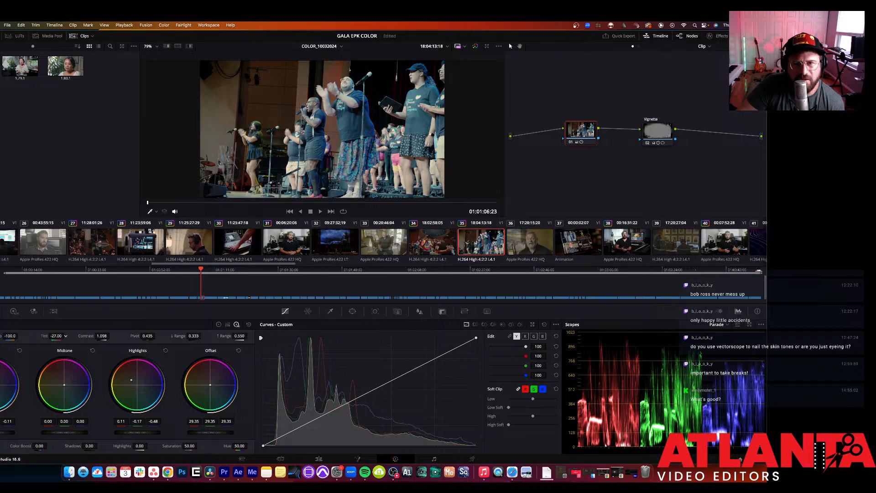
Step: On clip 35's first node, set the tint to -7.50 and slightly lower the white point of the red custom curve
{"action": "left_click_drag", "start_coordinate": [65, 336], "coordinate": [66, 336]}
{"action": "double_click", "coordinate": [66, 335]}
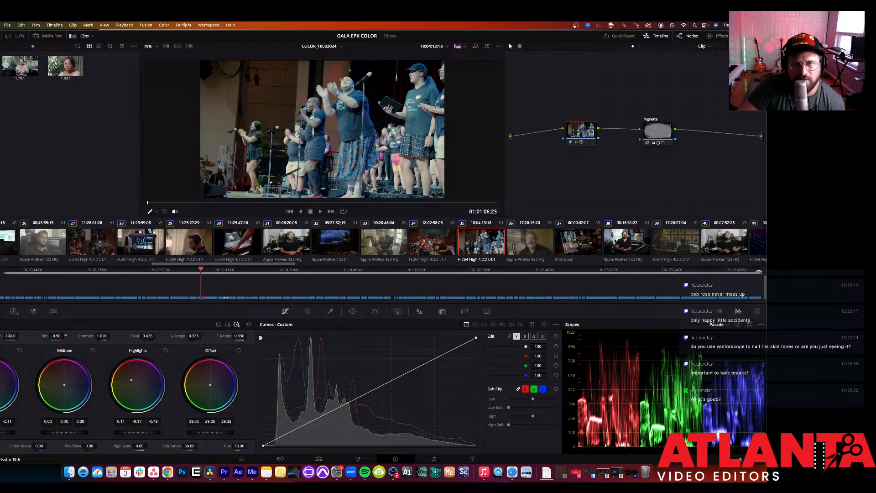
{"action": "left_click_drag", "start_coordinate": [65, 336], "coordinate": [65, 336]}
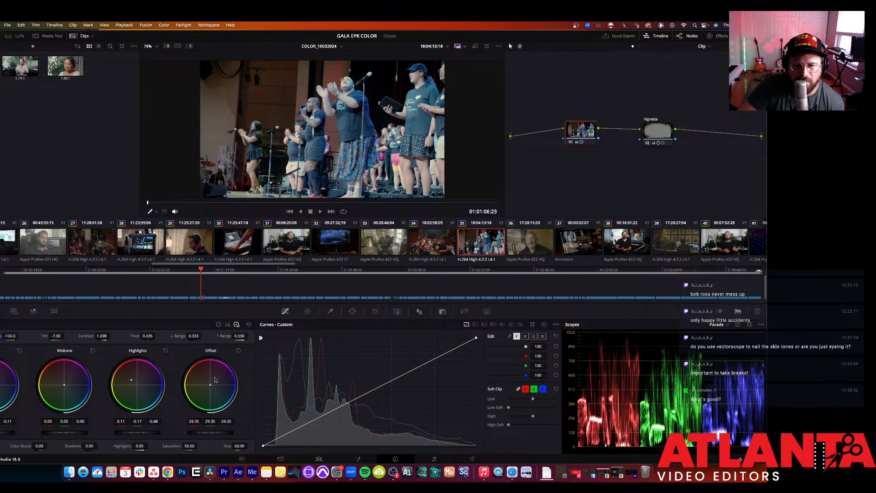
{"action": "left_click", "coordinate": [524, 337]}
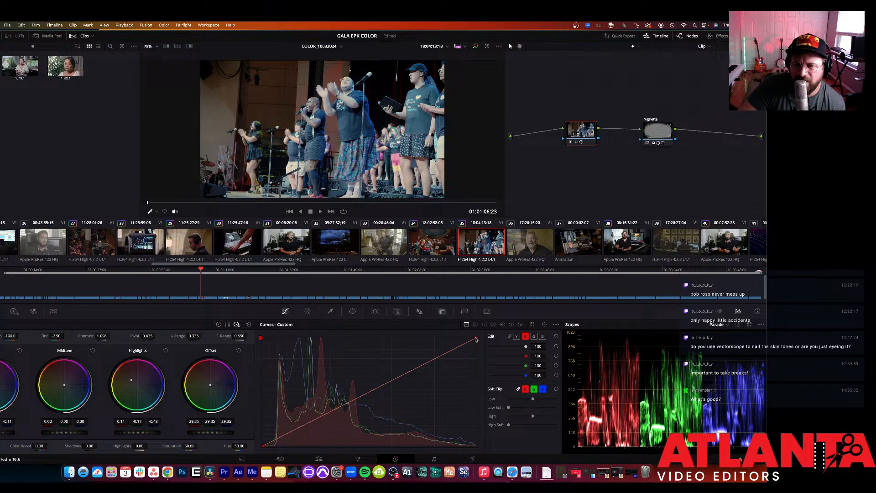
{"action": "left_click_drag", "start_coordinate": [474, 339], "coordinate": [475, 343]}
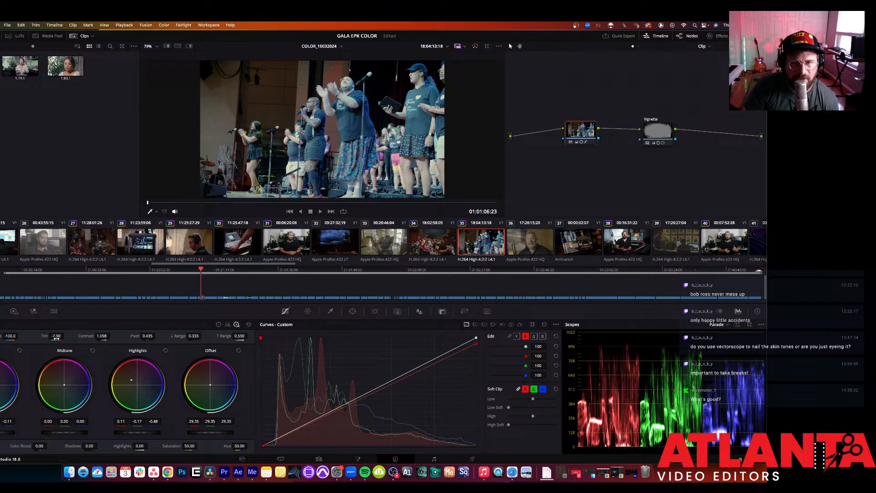
Step: Set the first node's tint to 7.00 and its contrast to 1.190
{"action": "left_click_drag", "start_coordinate": [56, 337], "coordinate": [66, 336]}
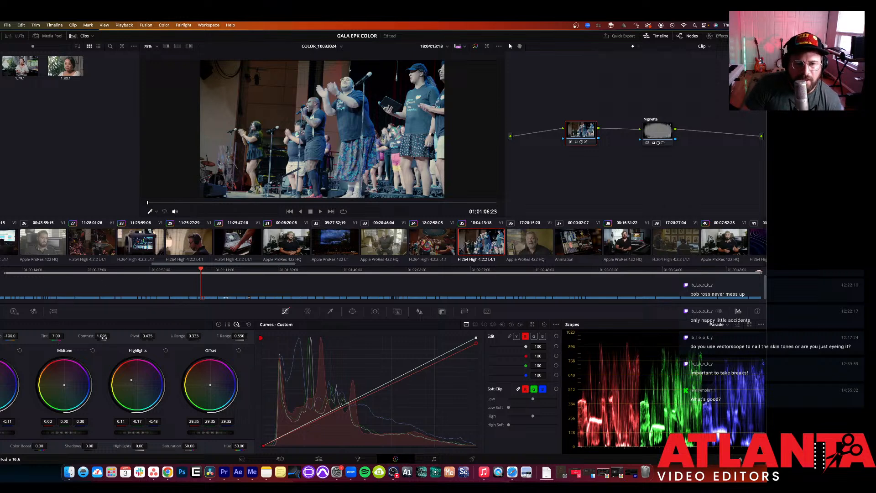
{"action": "left_click_drag", "start_coordinate": [101, 335], "coordinate": [101, 336]}
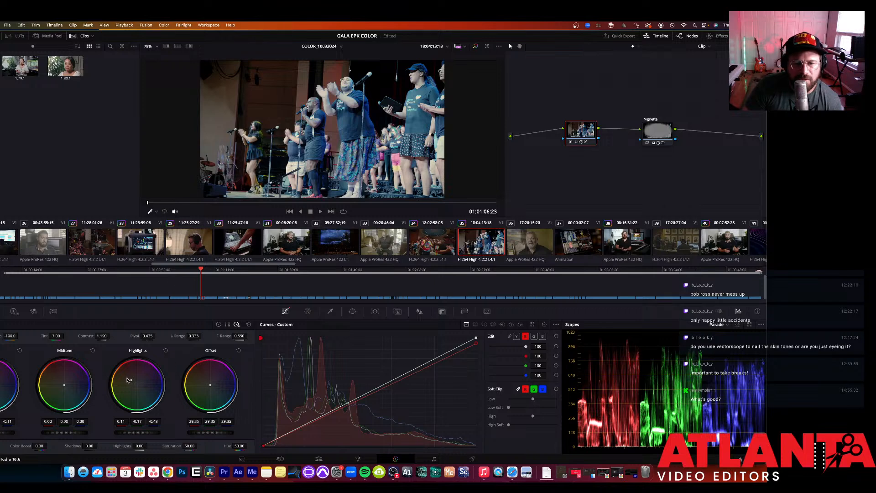
Step: Balance the highlights wheel to about 0.05, -0.18, -0.27 and the midtone wheel to about 0.11, -0.03, -0.07
{"action": "left_click_drag", "start_coordinate": [131, 379], "coordinate": [138, 388]}
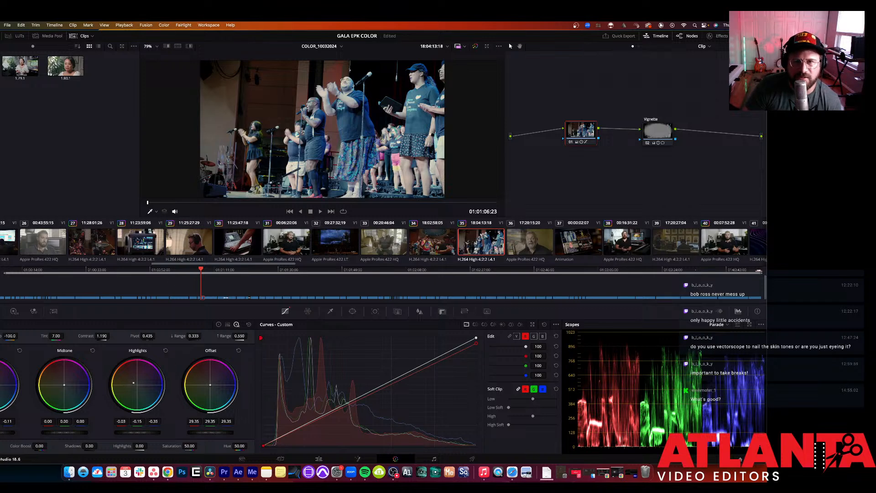
{"action": "left_click_drag", "start_coordinate": [205, 467], "coordinate": [176, 408]}
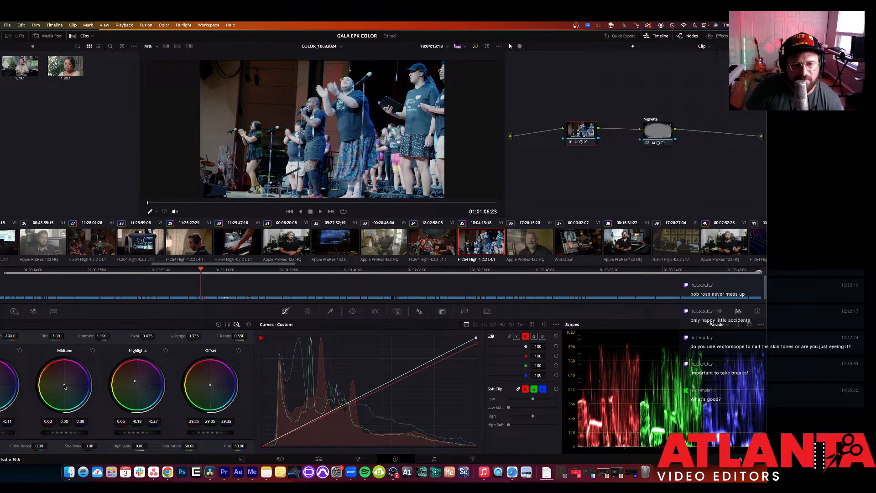
{"action": "left_click_drag", "start_coordinate": [64, 385], "coordinate": [59, 376]}
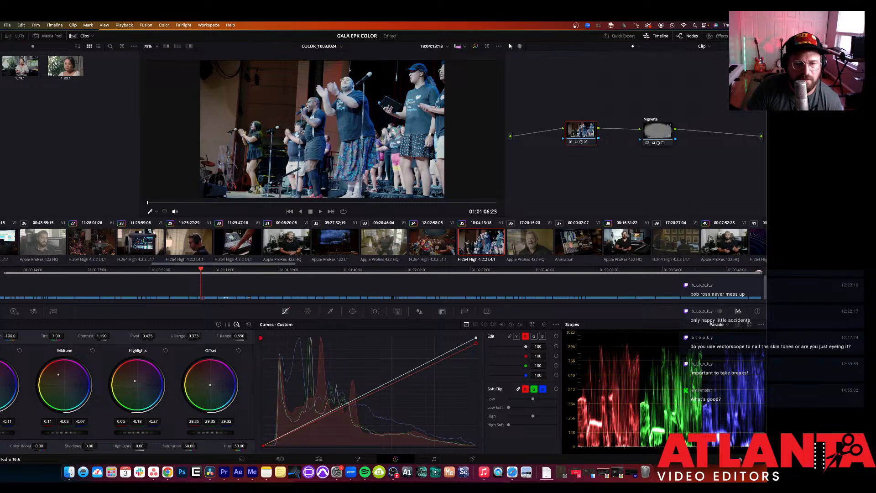
Step: Reset the shadow wheel after trying a warmer shift, and warm the offset wheel to about 31.99, 28.88, 23.86
{"action": "left_click_drag", "start_coordinate": [1, 380], "coordinate": [1, 378]}
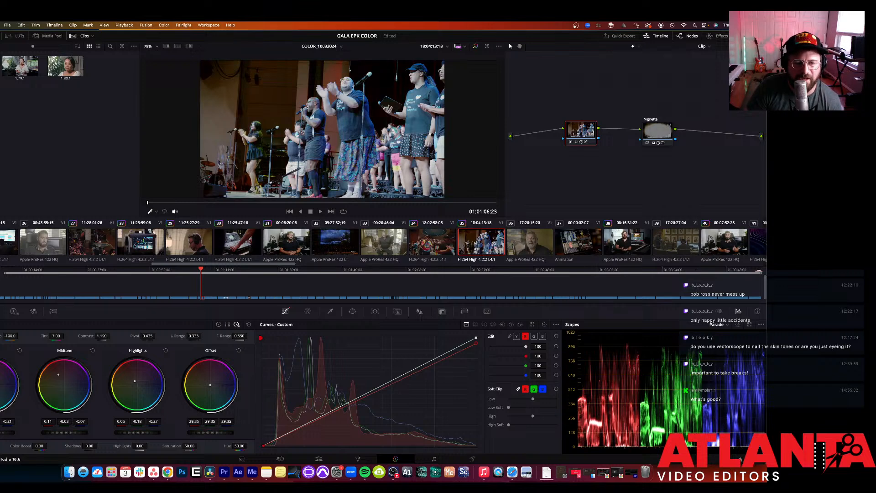
{"action": "left_click", "coordinate": [19, 349]}
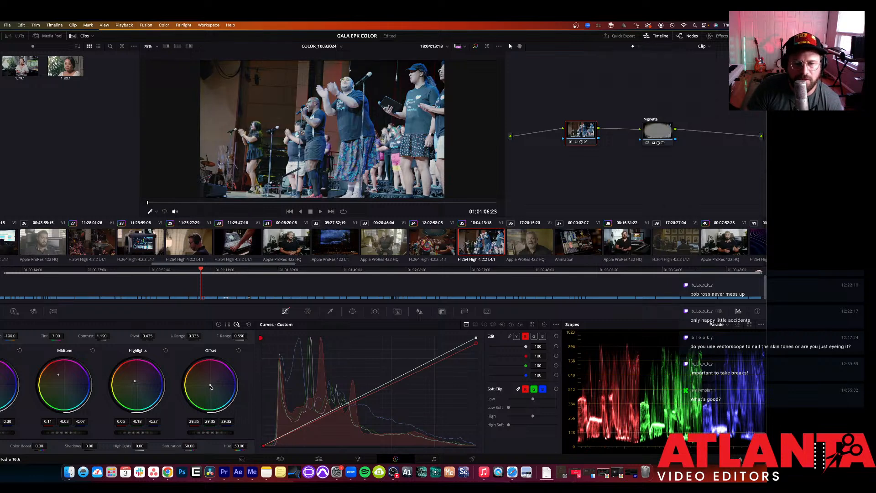
{"action": "left_click_drag", "start_coordinate": [211, 387], "coordinate": [209, 384]}
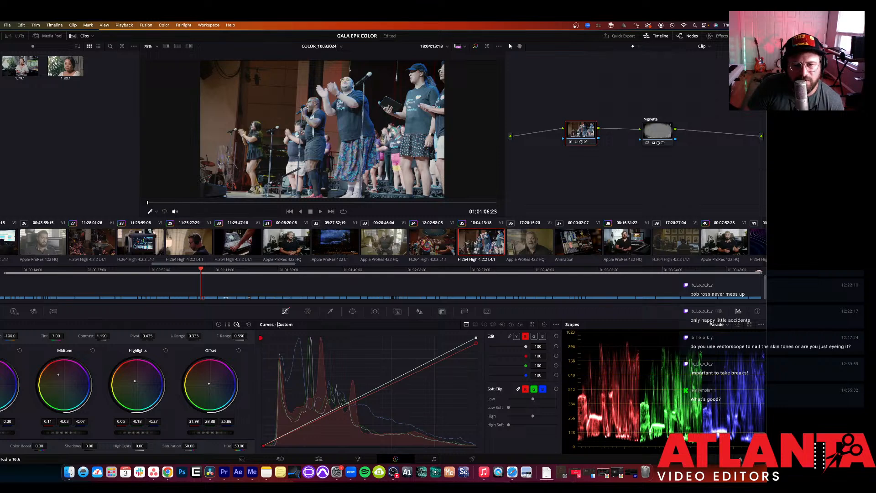
Step: In the primaries wheels, raise the contrast to 1.302 and warm the gain to about 0.98 red, 0.91 green and 0.87 blue
{"action": "left_click", "coordinate": [218, 324]}
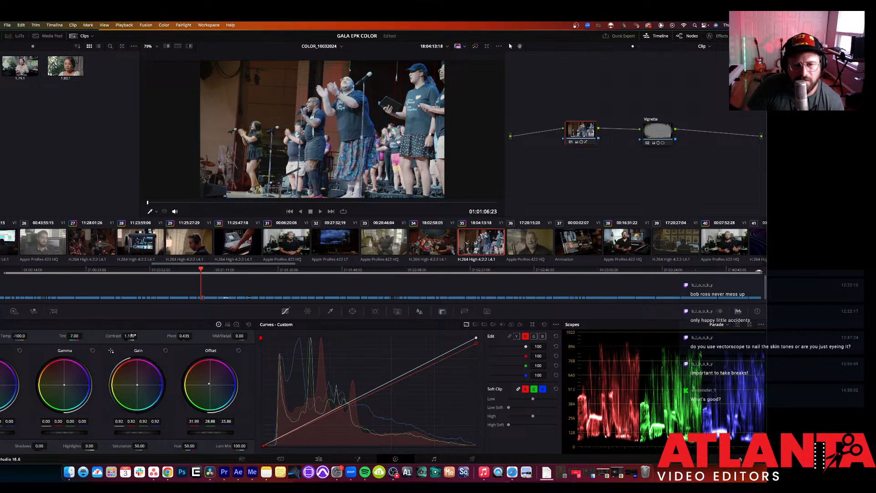
{"action": "left_click_drag", "start_coordinate": [132, 335], "coordinate": [140, 335]}
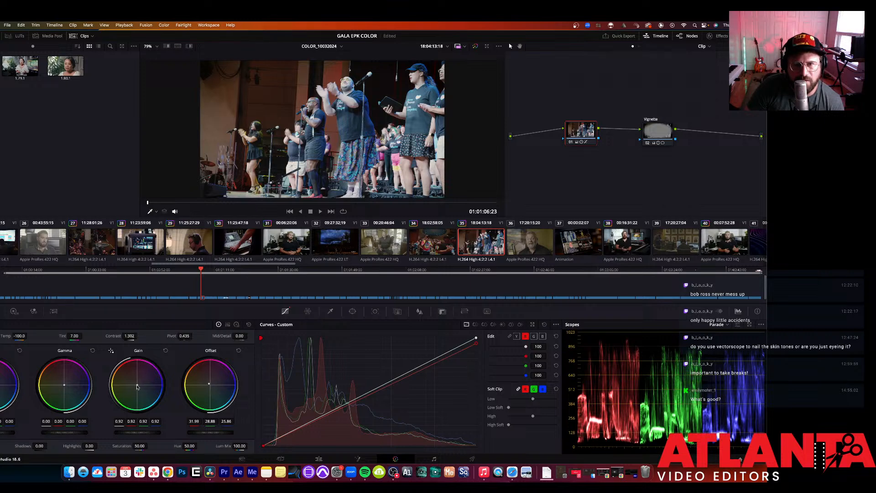
{"action": "left_click_drag", "start_coordinate": [137, 384], "coordinate": [135, 383]}
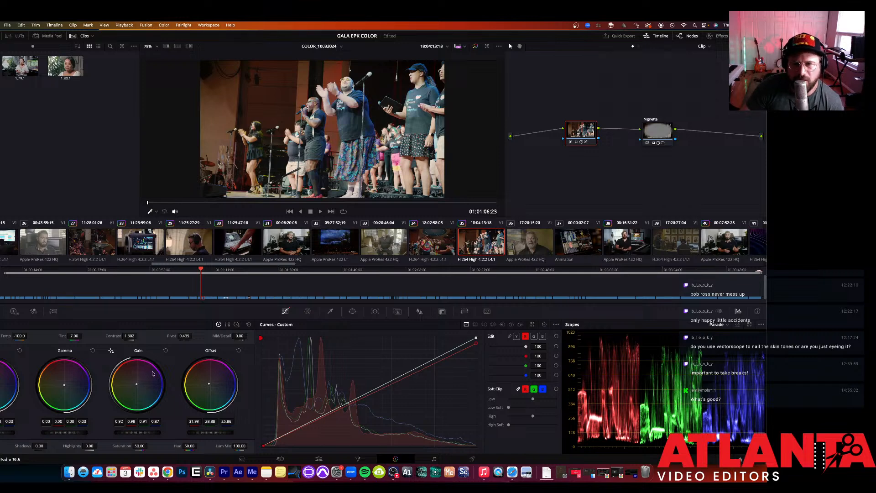
Step: Check clip 35 against clip 34, play it back, and compare its image with the grade bypassed and enabled
{"action": "left_click", "coordinate": [436, 246]}
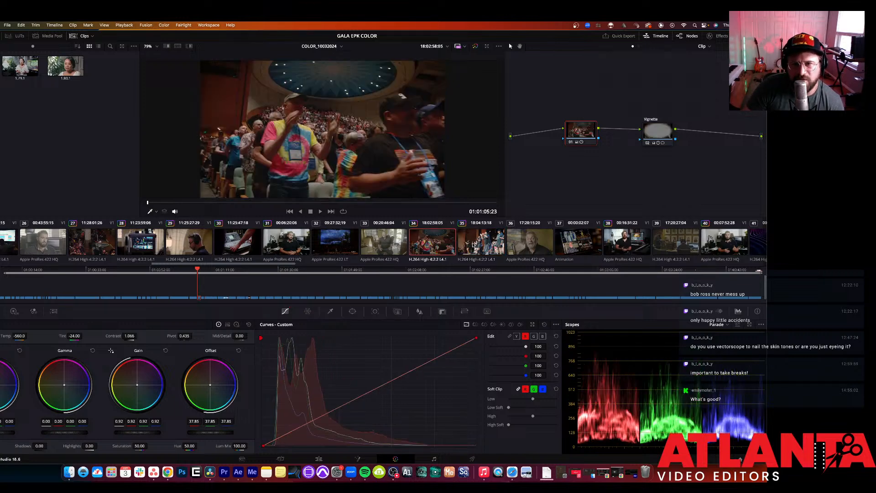
{"action": "left_click", "coordinate": [476, 245]}
{"action": "key", "text": "space"}
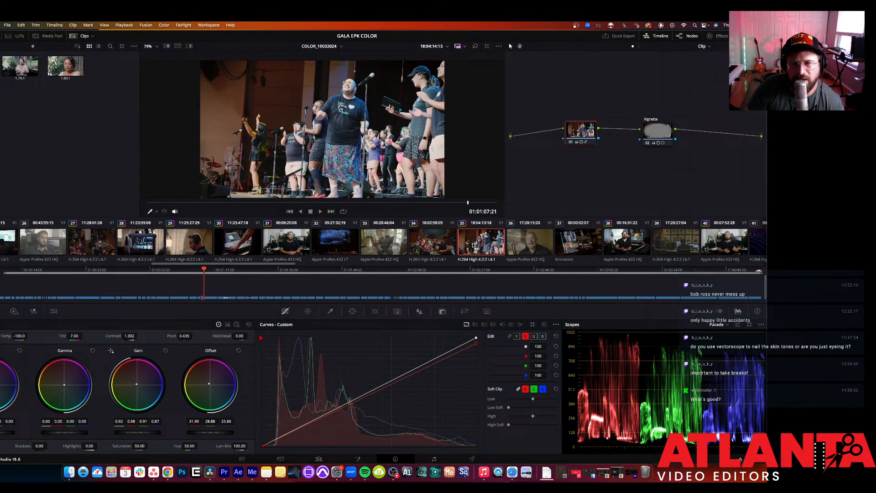
{"action": "key", "text": "shift+d"}
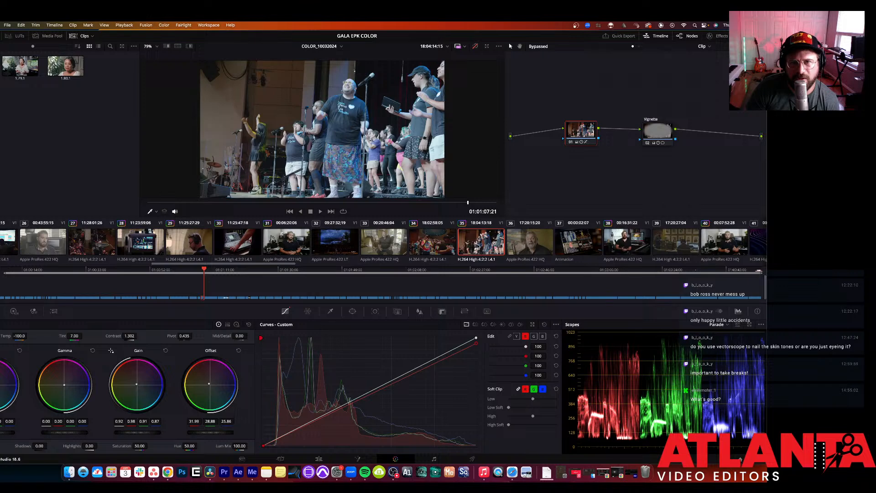
{"action": "key", "text": "shift+d"}
{"action": "key", "text": "shift+d"}
{"action": "key", "text": "shift+d"}
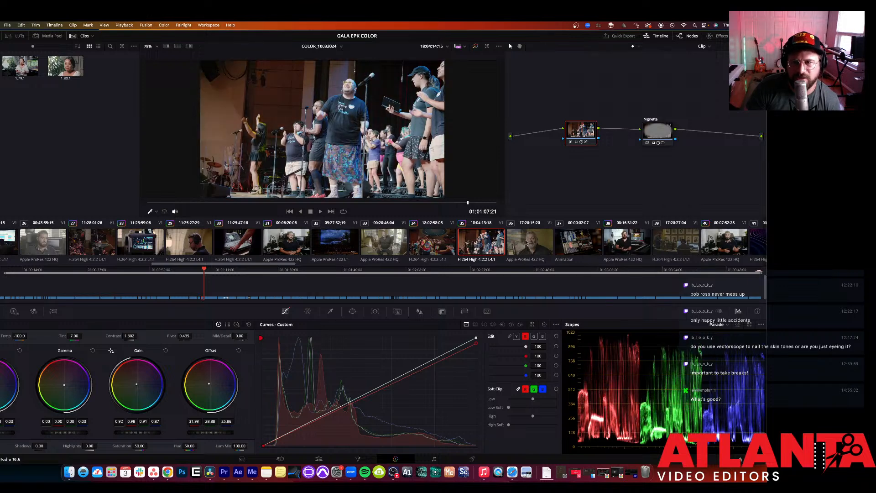
Step: Review clips 37 and 30 alongside the ungraded clip 39 to look for a suitable reference grade
{"action": "left_click", "coordinate": [571, 244]}
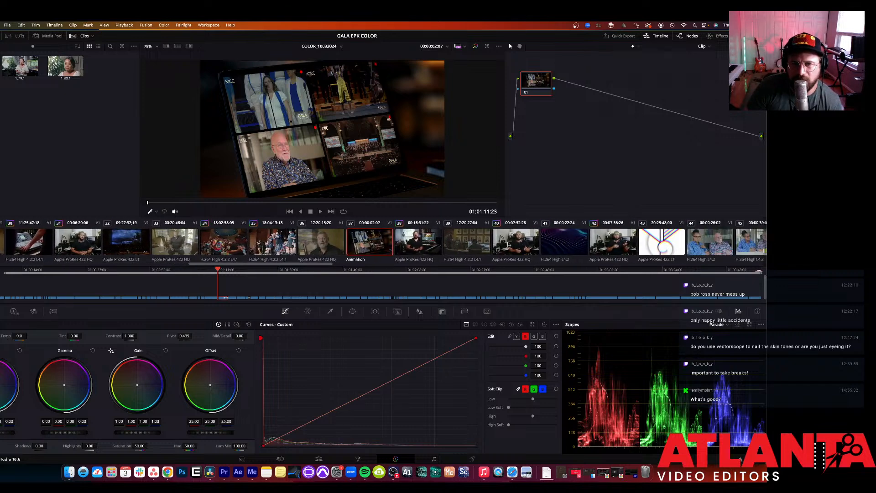
{"action": "left_click", "coordinate": [472, 242]}
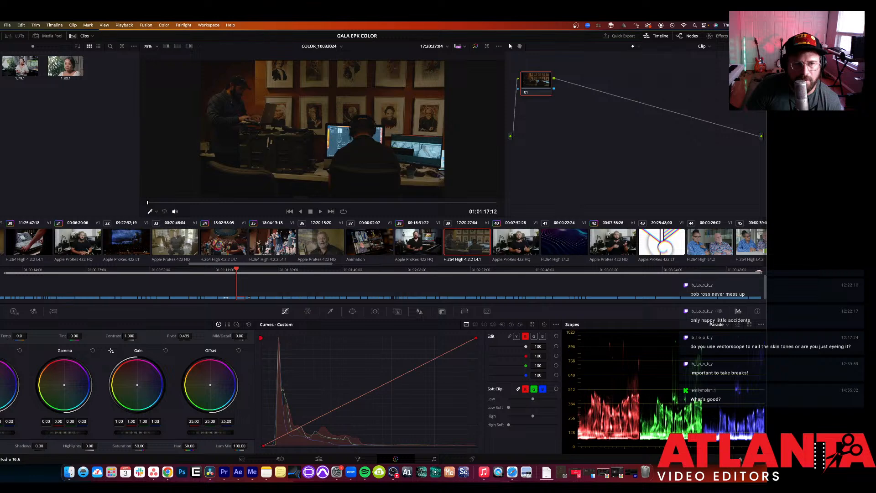
{"action": "left_click", "coordinate": [30, 247]}
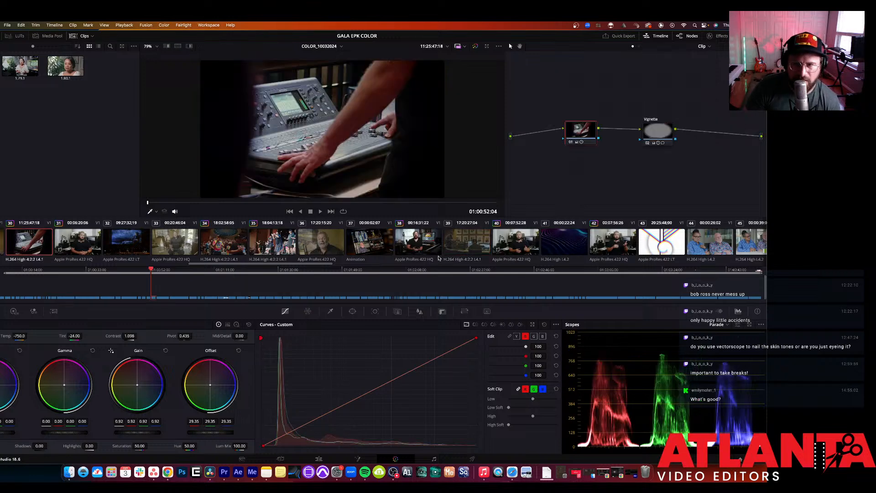
{"action": "left_click", "coordinate": [466, 243]}
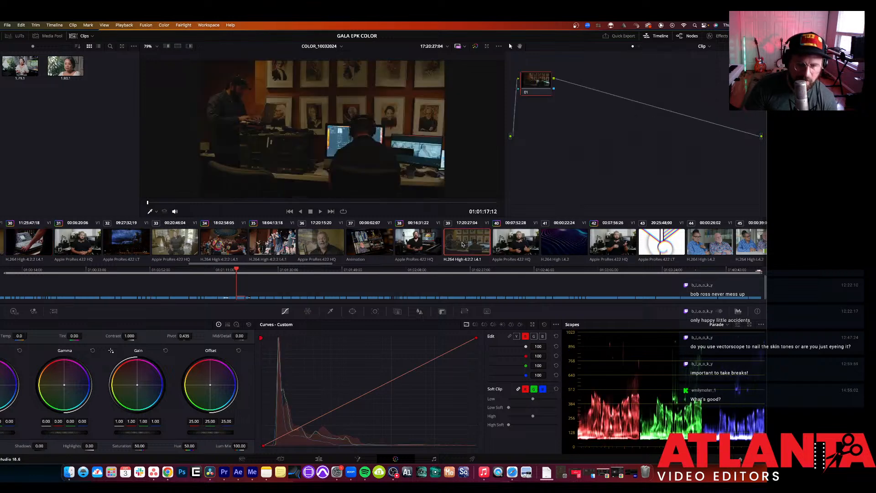
Step: Copy the grade of clip 25, the control-room shot with wall monitors, onto clip 39
{"action": "scroll", "coordinate": [272, 247], "scroll_direction": "up", "scroll_amount": 10}
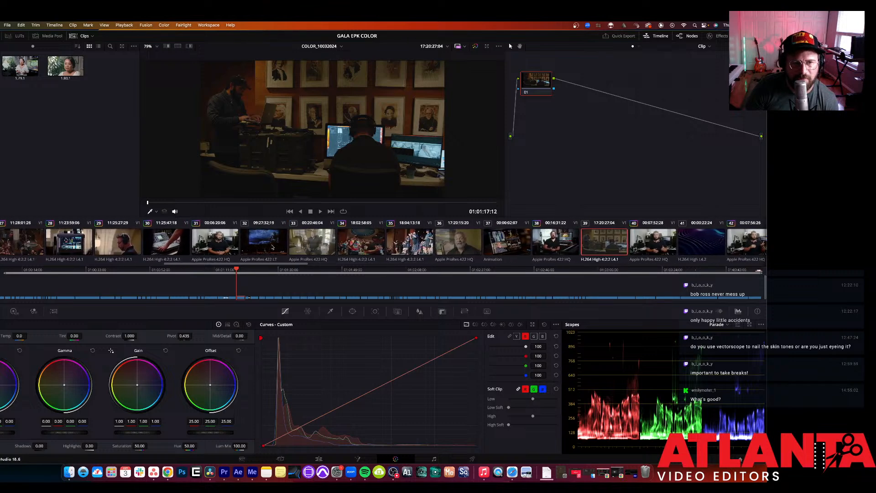
{"action": "scroll", "coordinate": [271, 247], "scroll_direction": "up", "scroll_amount": 10}
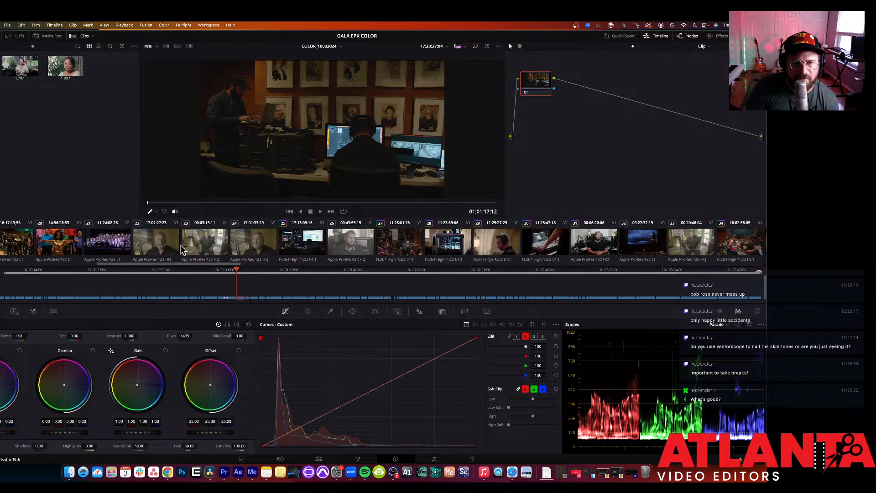
{"action": "scroll", "coordinate": [256, 247], "scroll_direction": "down", "scroll_amount": 2}
{"action": "left_click", "coordinate": [277, 245]}
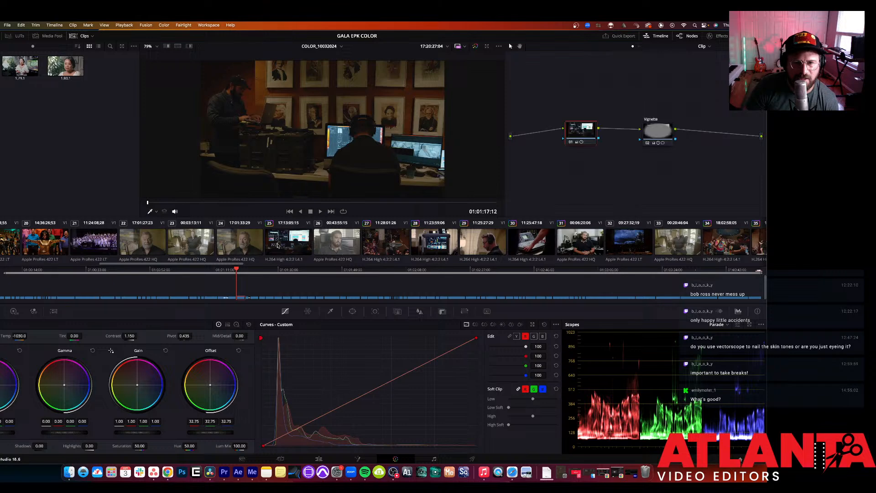
{"action": "scroll", "coordinate": [386, 245], "scroll_direction": "down", "scroll_amount": 5}
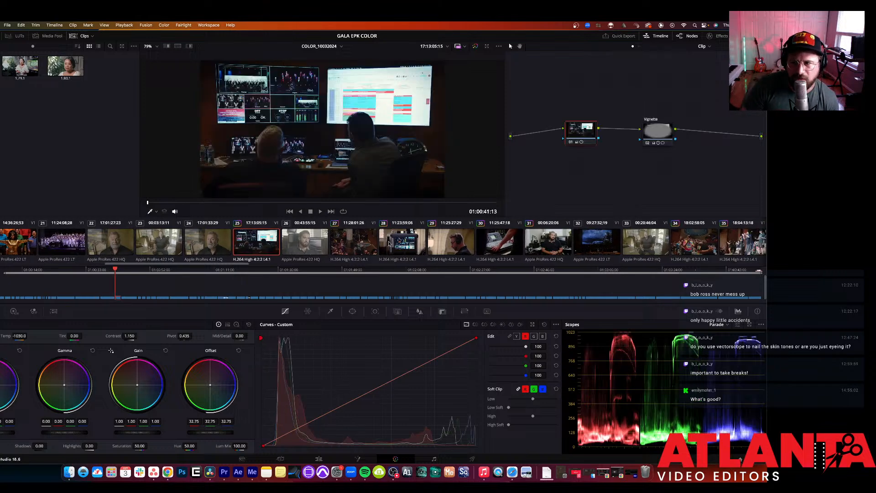
{"action": "scroll", "coordinate": [391, 242], "scroll_direction": "down", "scroll_amount": 10}
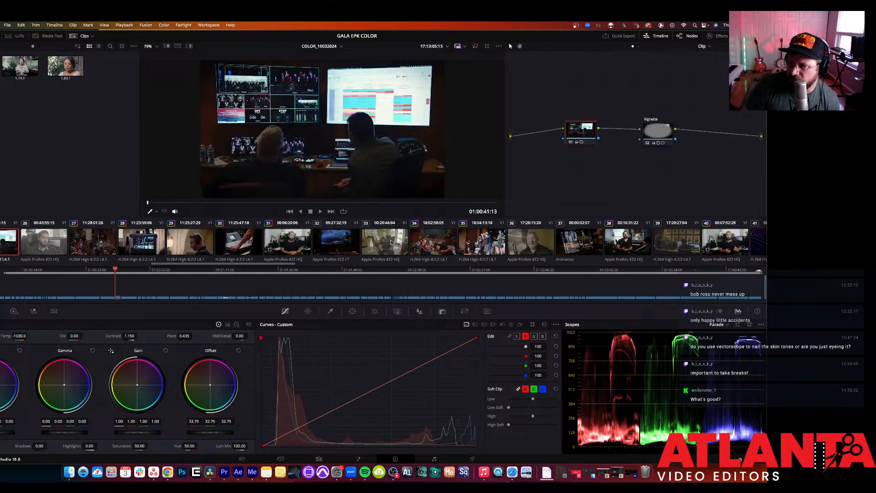
{"action": "scroll", "coordinate": [391, 242], "scroll_direction": "down", "scroll_amount": 1}
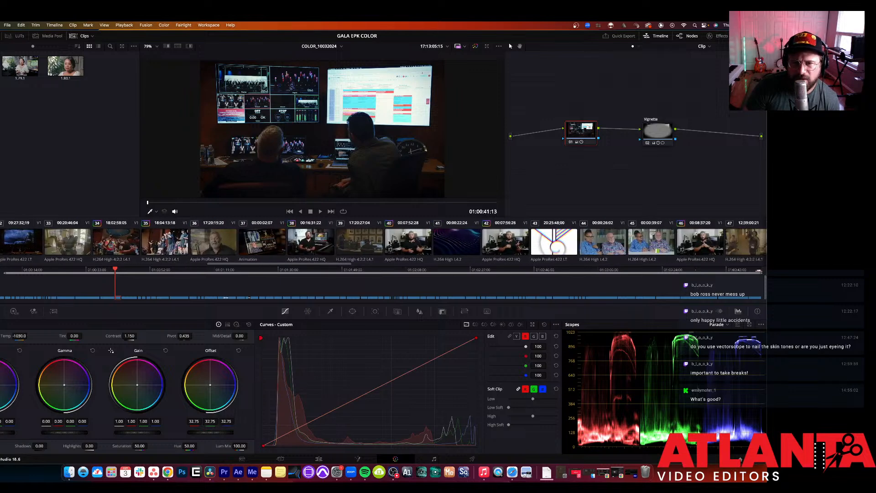
{"action": "left_click", "coordinate": [363, 243]}
{"action": "key", "text": "super+v"}
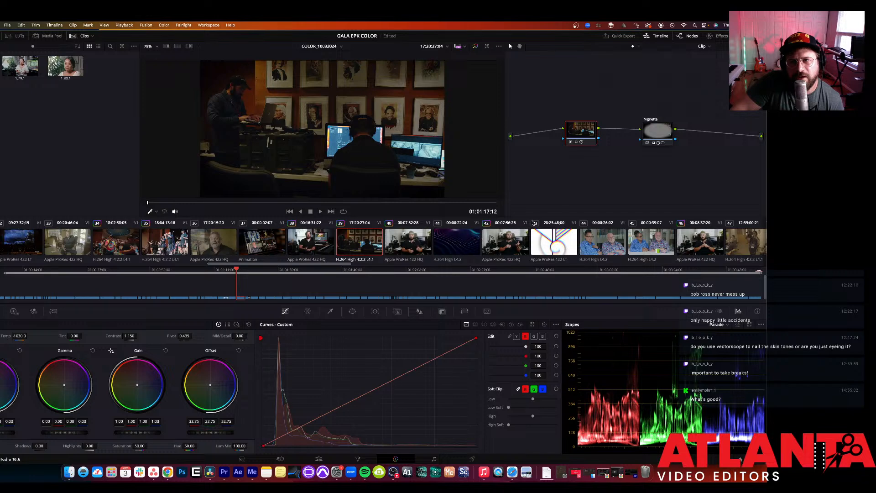
Step: Check clip 39's Vignette node and set the tint of its first node to 26.00
{"action": "left_click", "coordinate": [649, 139]}
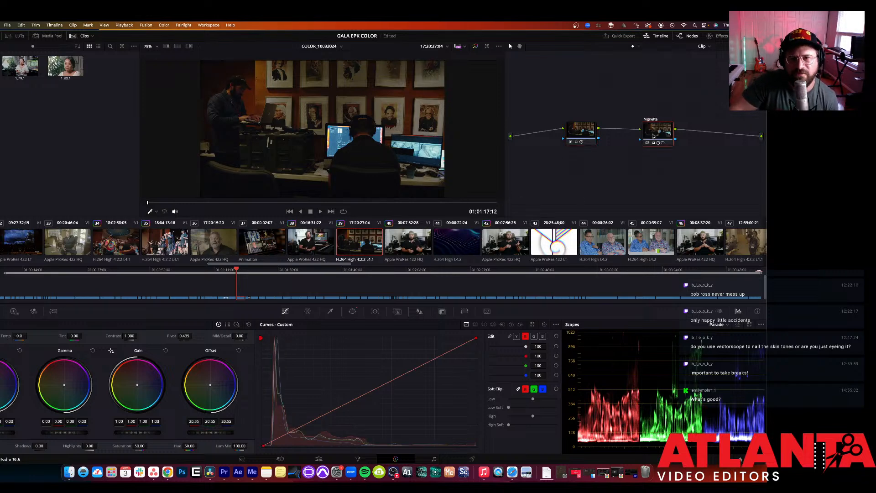
{"action": "left_click", "coordinate": [582, 133]}
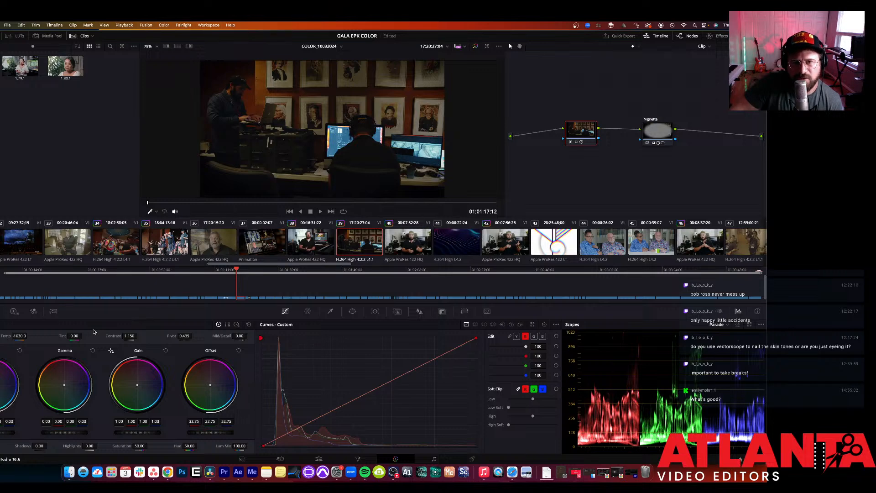
{"action": "left_click_drag", "start_coordinate": [74, 335], "coordinate": [84, 336]}
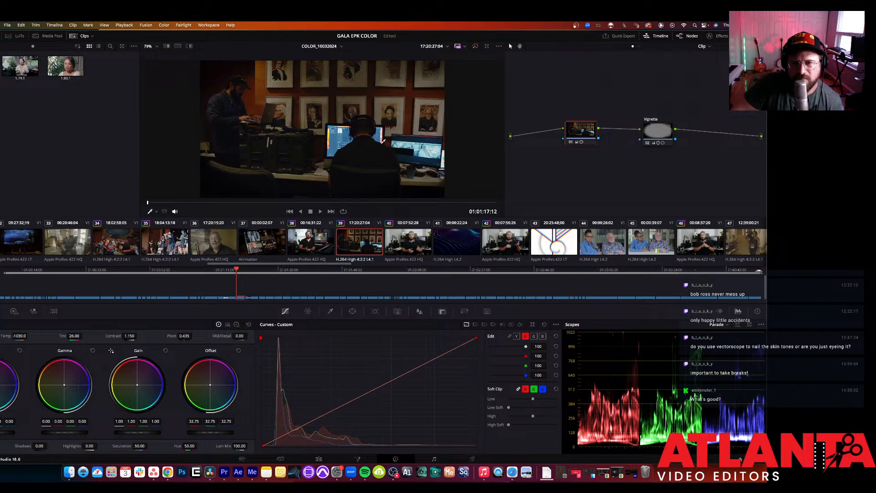
Step: Play back clip 40, the seated interview shot, to review its existing grade
{"action": "left_click", "coordinate": [397, 245]}
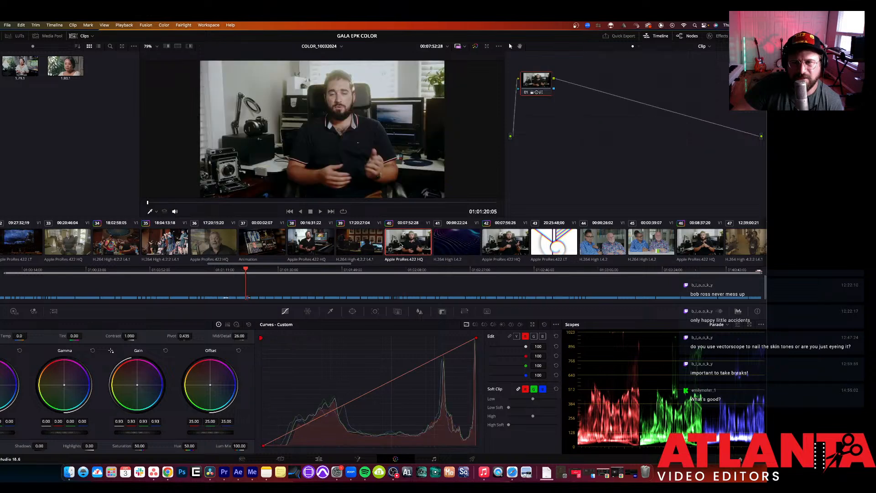
{"action": "key", "text": "space"}
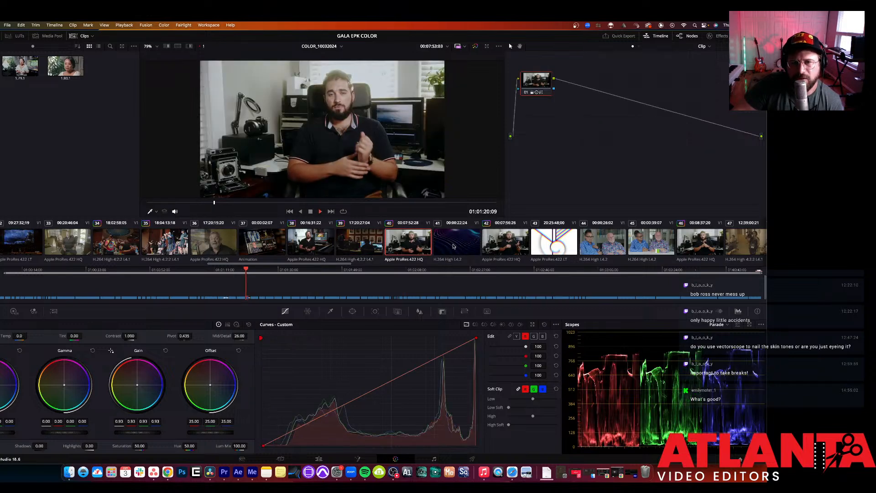
Step: Review clips 40 to 46, covering the logo graphics and interview shots, to see which ones still need grading
{"action": "left_click", "coordinate": [453, 246]}
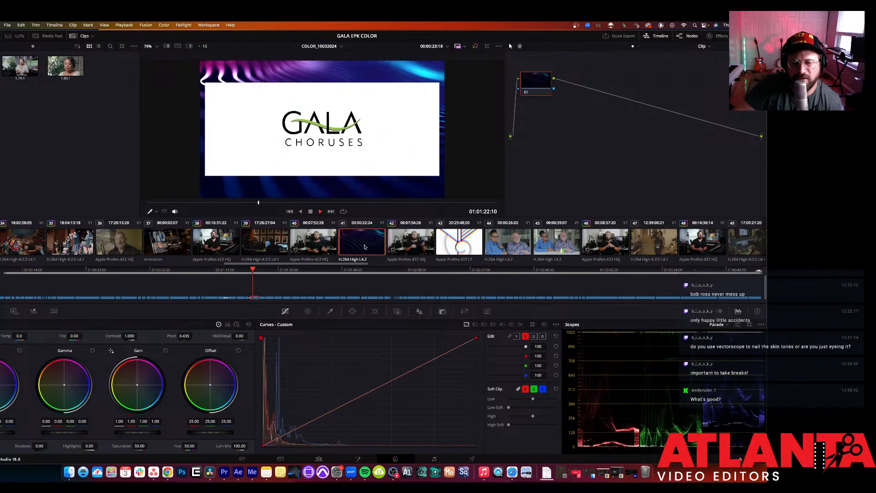
{"action": "left_click", "coordinate": [323, 246]}
{"action": "key", "text": "space"}
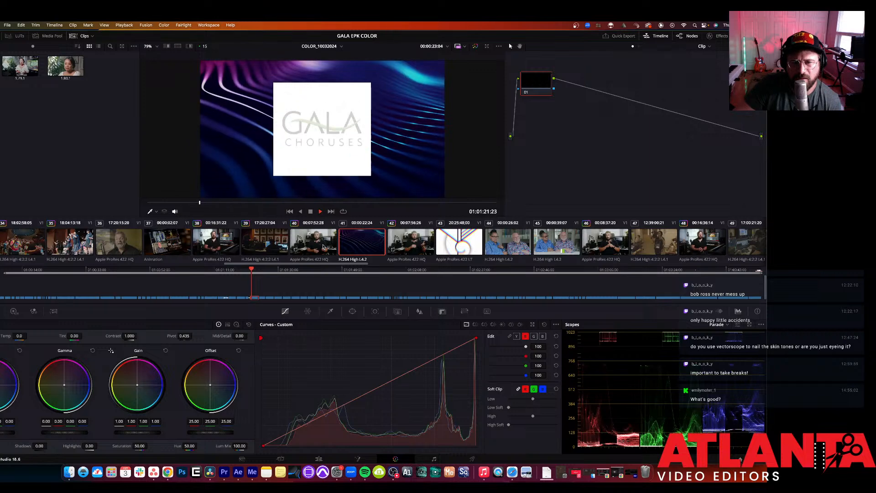
{"action": "key", "text": "space"}
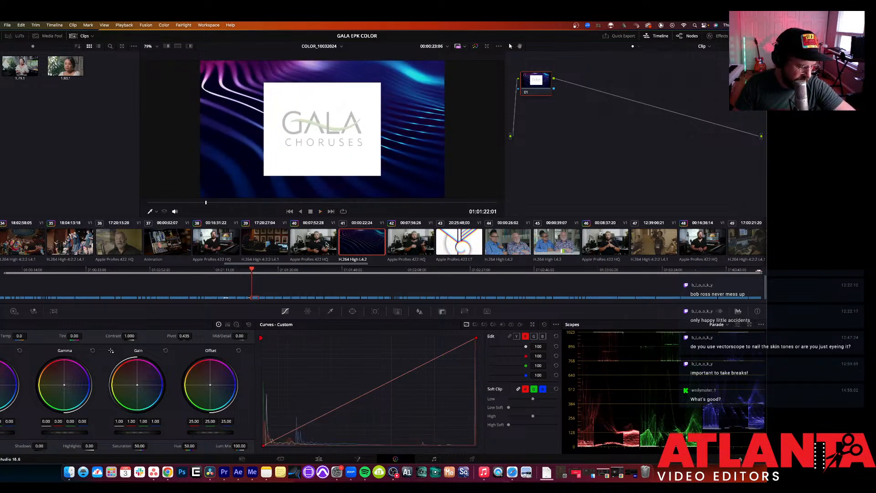
{"action": "left_click", "coordinate": [406, 237]}
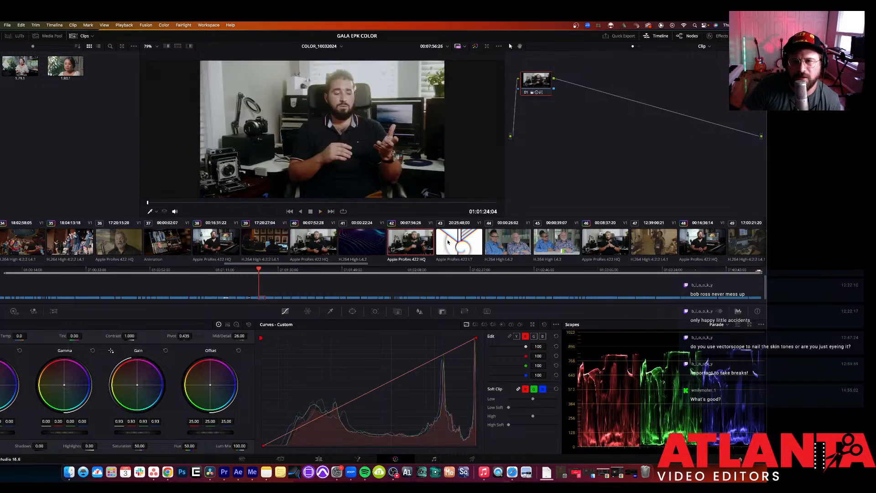
{"action": "left_click", "coordinate": [429, 240]}
{"action": "left_click", "coordinate": [492, 243]}
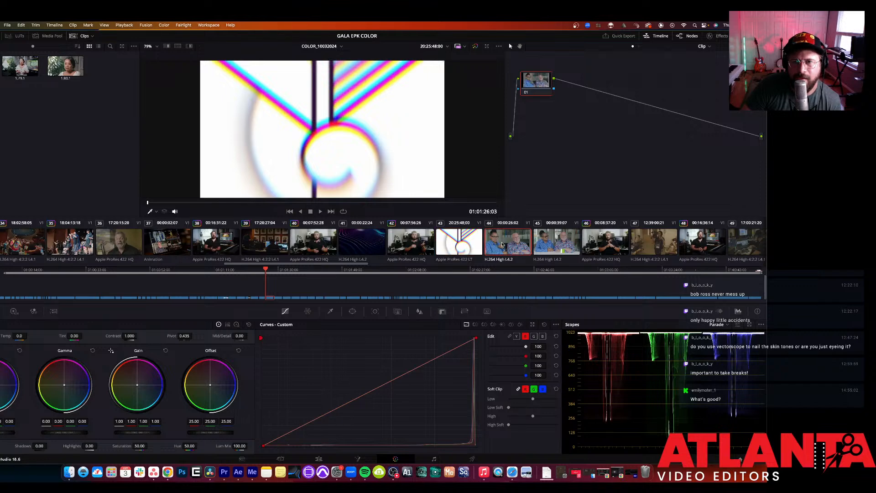
{"action": "left_click", "coordinate": [550, 243]}
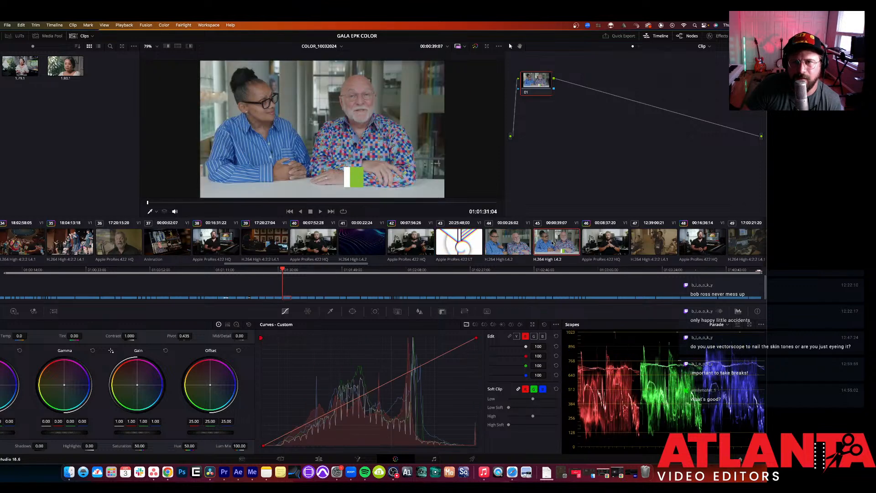
{"action": "left_click", "coordinate": [599, 243]}
Step: Copy the two-node Vignette grade onto backstage clip 47 and set its first node to temperature -2960, tint -100 and contrast 1.098
{"action": "left_click", "coordinate": [639, 243]}
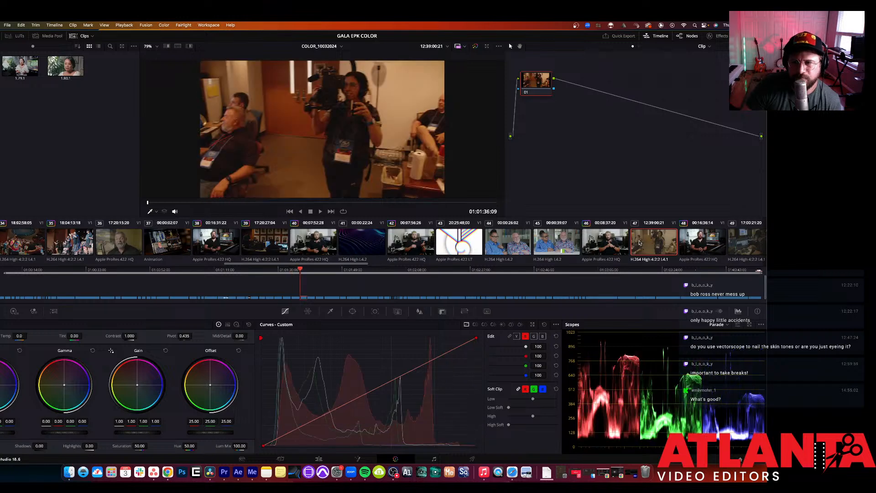
{"action": "middle_click", "coordinate": [557, 231]}
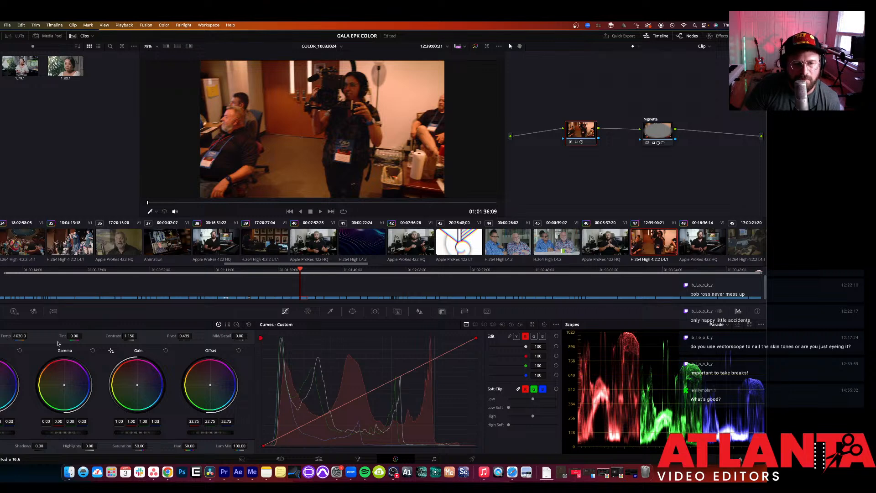
{"action": "left_click_drag", "start_coordinate": [74, 336], "coordinate": [29, 336]}
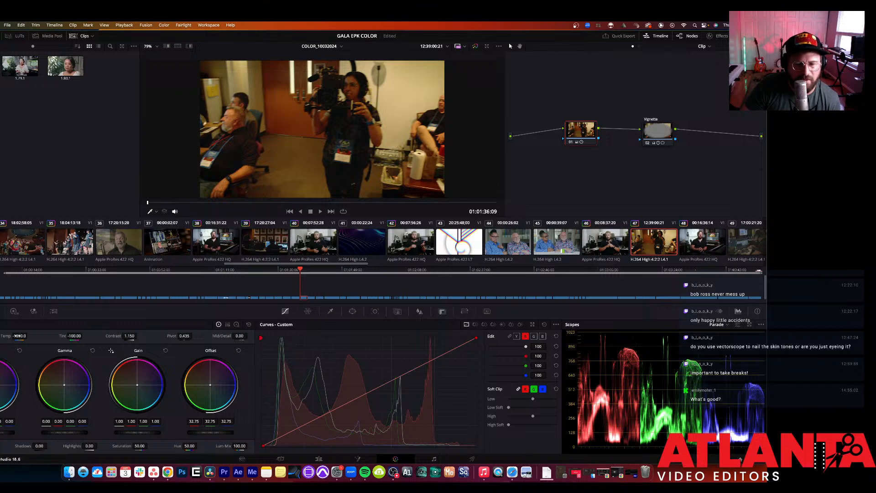
{"action": "mouse_move", "coordinate": [19, 336]}
{"action": "left_mouse_down"}
{"action": "mouse_move", "coordinate": [0, 336]}
{"action": "mouse_move", "coordinate": [20, 338]}
{"action": "left_mouse_up"}
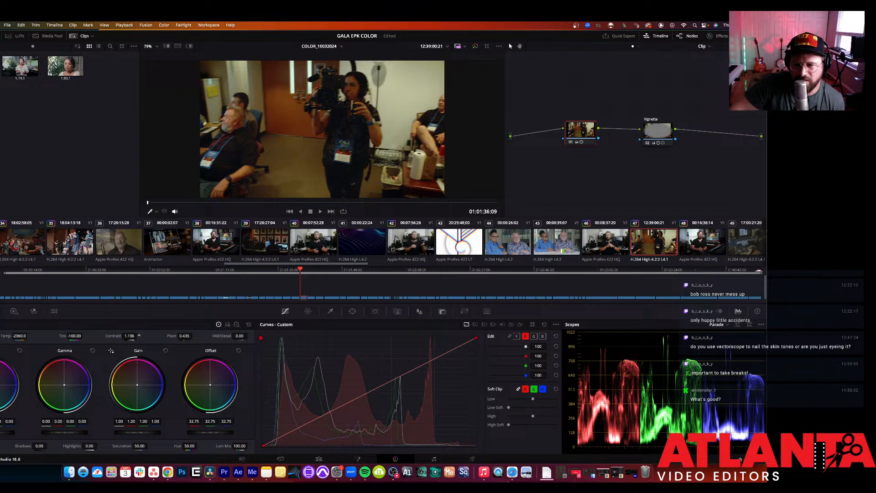
{"action": "mouse_move", "coordinate": [138, 335]}
{"action": "left_mouse_down"}
{"action": "mouse_move", "coordinate": [117, 336]}
{"action": "mouse_move", "coordinate": [136, 336]}
{"action": "left_mouse_up"}
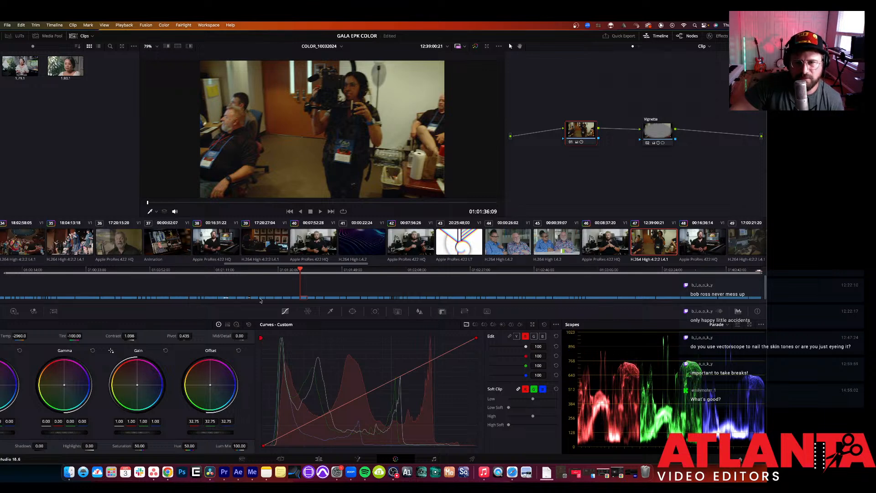
Step: Compare clip 47 with and without its grade, check it in playback, and set its tint to -73.50
{"action": "key", "text": "shift+d"}
{"action": "key", "text": "shift+d"}
{"action": "key", "text": "shift+d"}
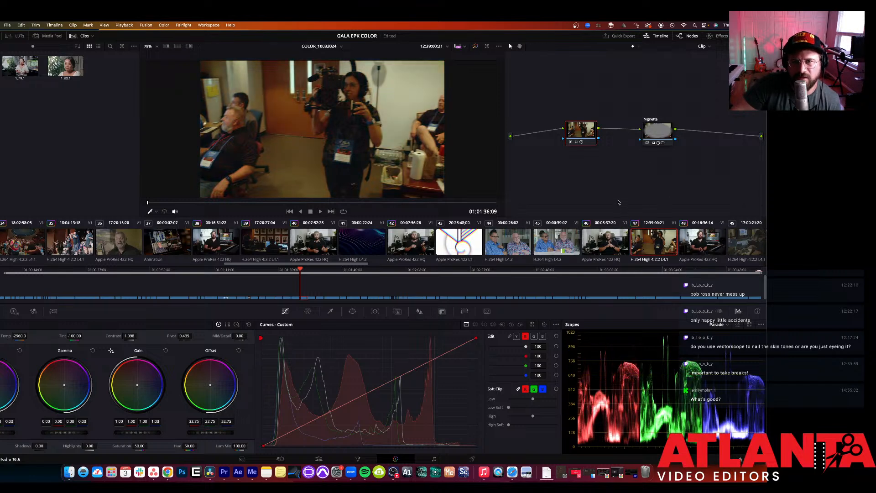
{"action": "key", "text": "space"}
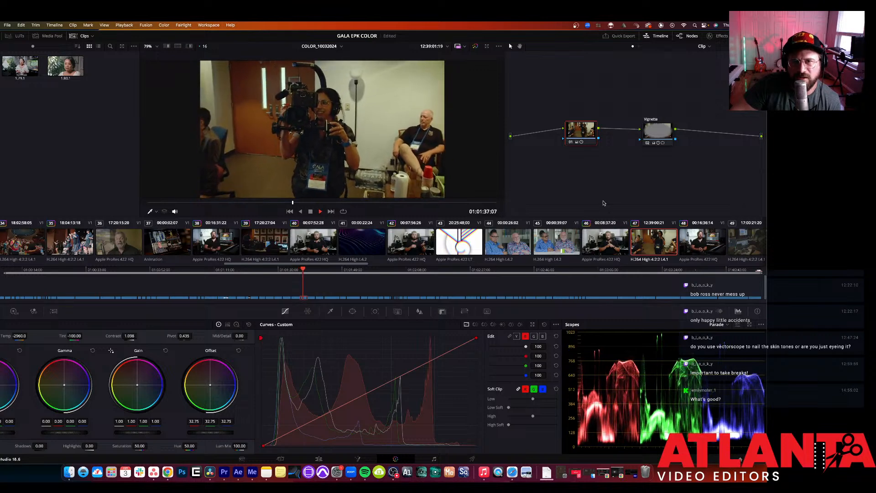
{"action": "key", "text": "space"}
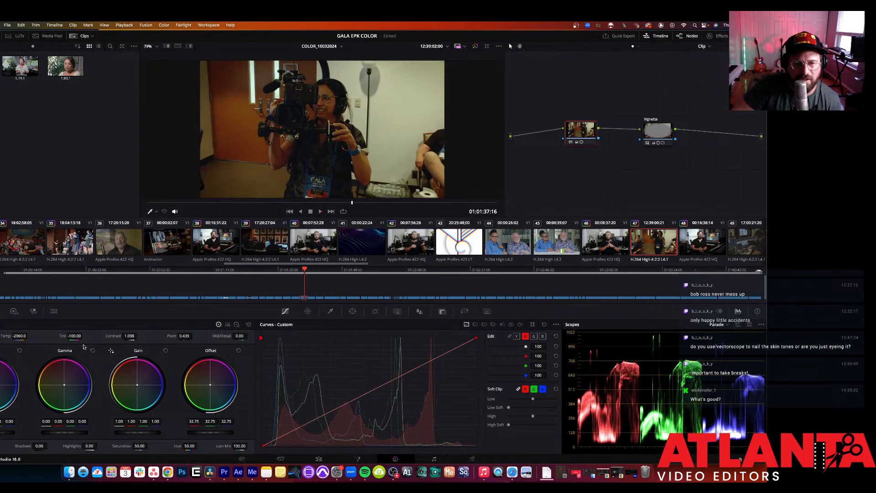
{"action": "left_click_drag", "start_coordinate": [75, 335], "coordinate": [88, 335]}
{"action": "key", "text": "space"}
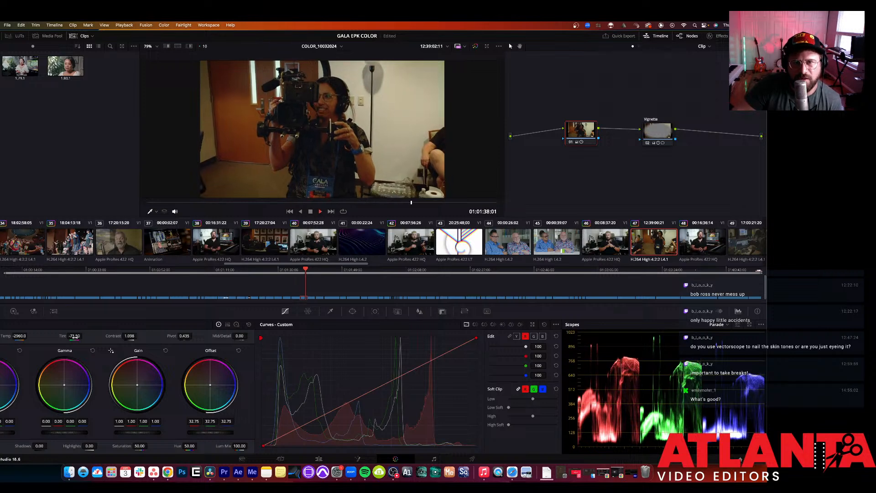
{"action": "key", "text": "space"}
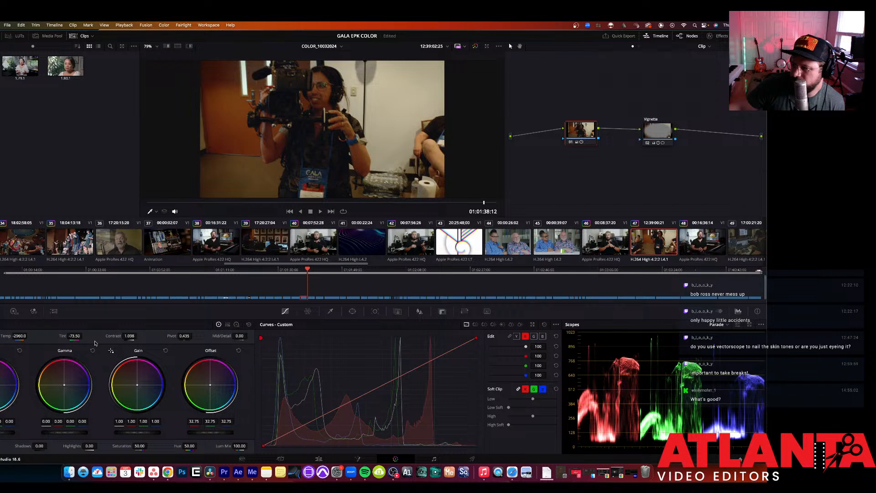
Step: Play into clip 48, apply the two-node Vignette grade to clip 49, the dark desk shot with monitors, and play it back
{"action": "key", "text": "space"}
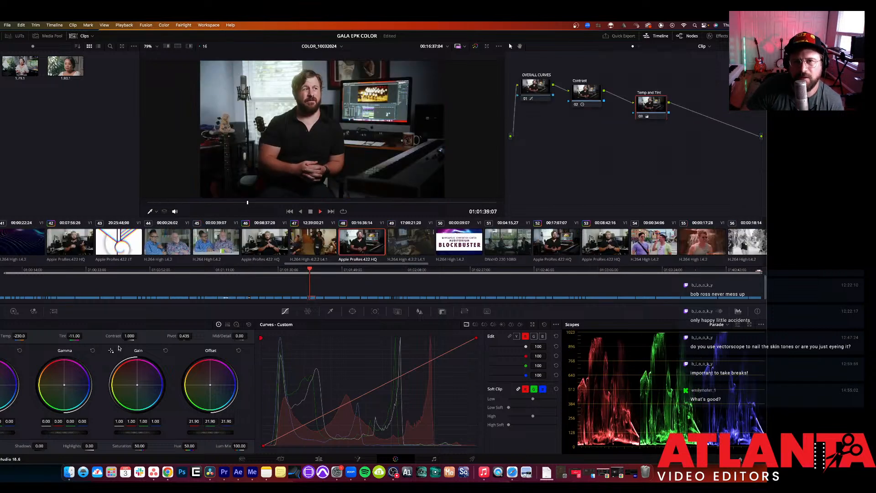
{"action": "key", "text": "space"}
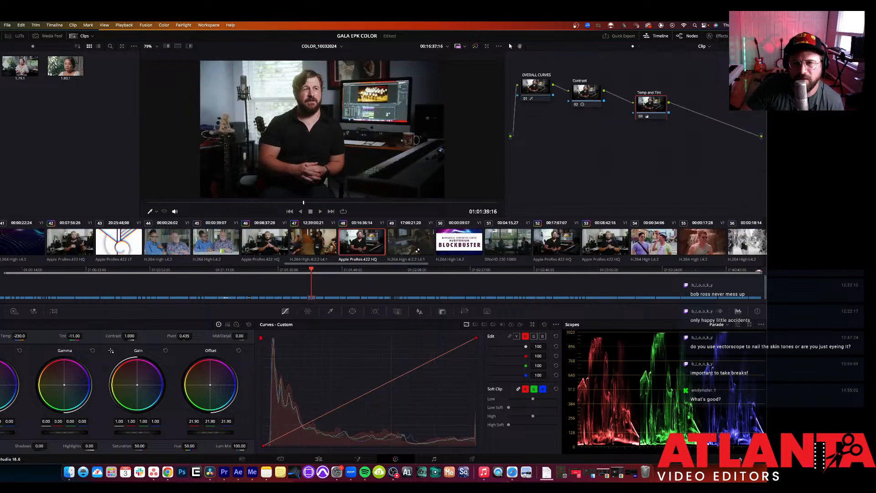
{"action": "left_click", "coordinate": [416, 250]}
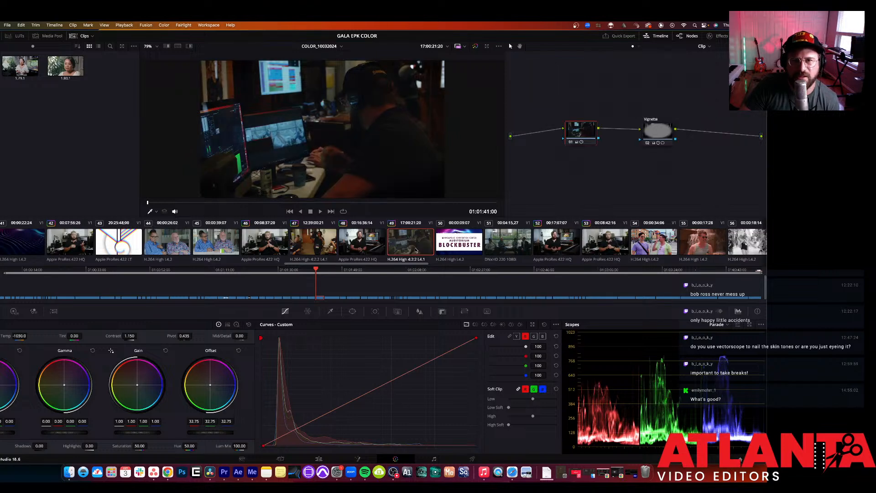
{"action": "key", "text": "space"}
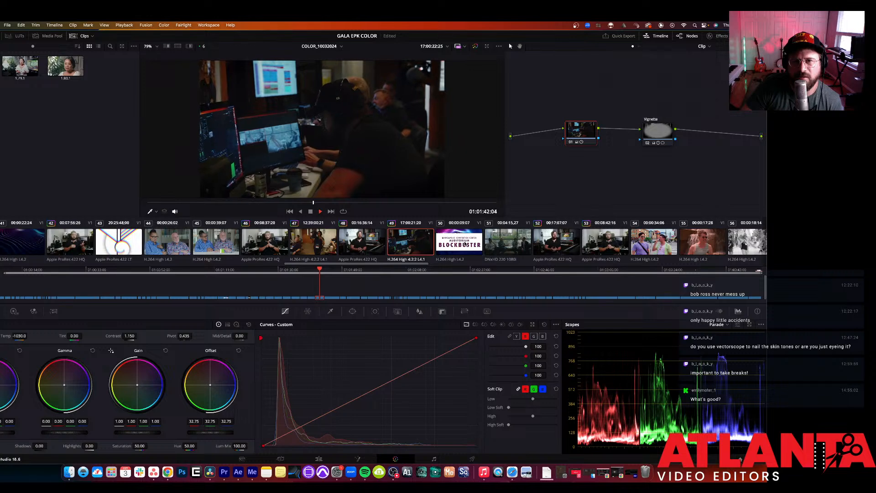
Step: Apply the grade of clip 75 to clip 66, the ungraded interview shot beside the keyboard
{"action": "left_click", "coordinate": [506, 242]}
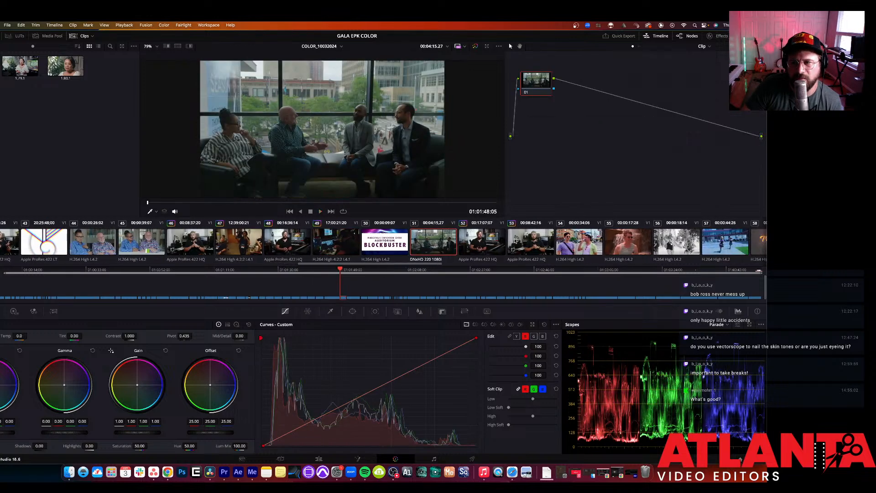
{"action": "scroll", "coordinate": [514, 241], "scroll_direction": "right", "scroll_amount": 10}
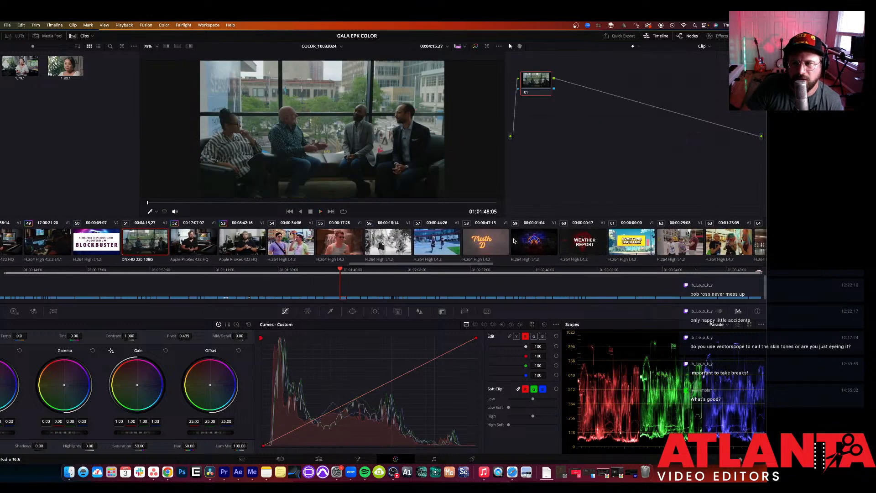
{"action": "scroll", "coordinate": [514, 240], "scroll_direction": "right", "scroll_amount": 10}
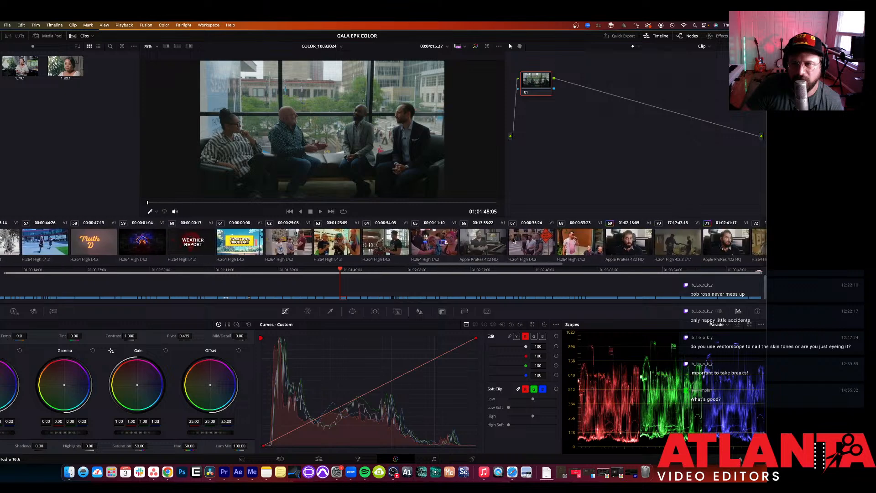
{"action": "scroll", "coordinate": [557, 237], "scroll_direction": "right", "scroll_amount": 5}
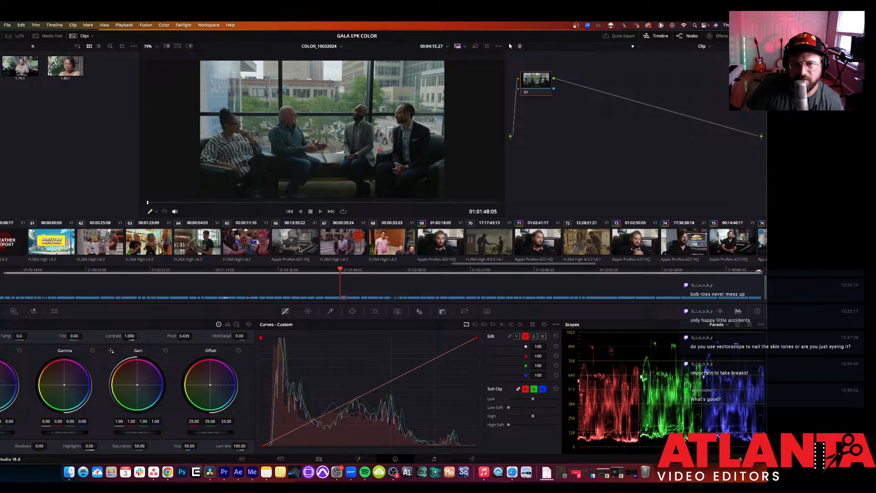
{"action": "left_click", "coordinate": [300, 249]}
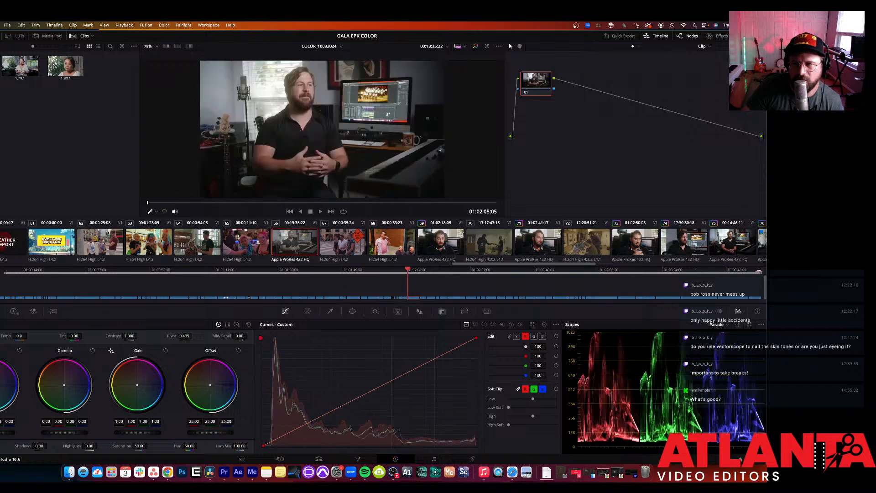
{"action": "right_click", "coordinate": [729, 241]}
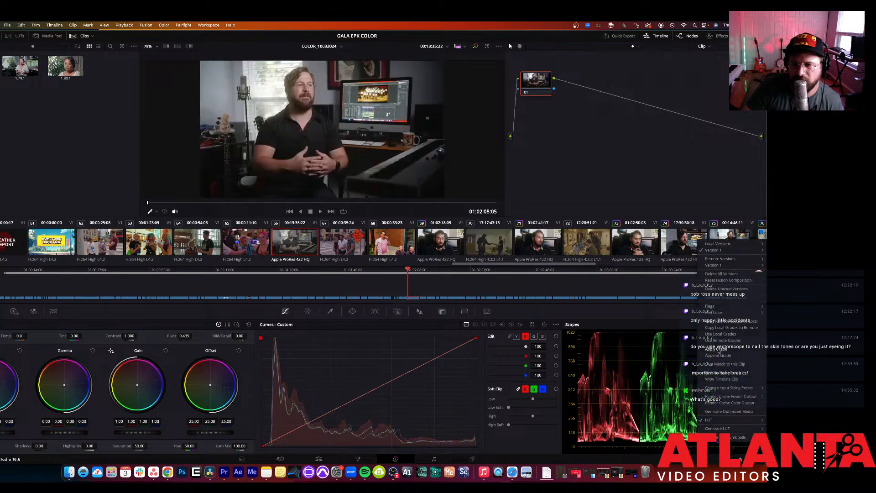
{"action": "left_click", "coordinate": [718, 350]}
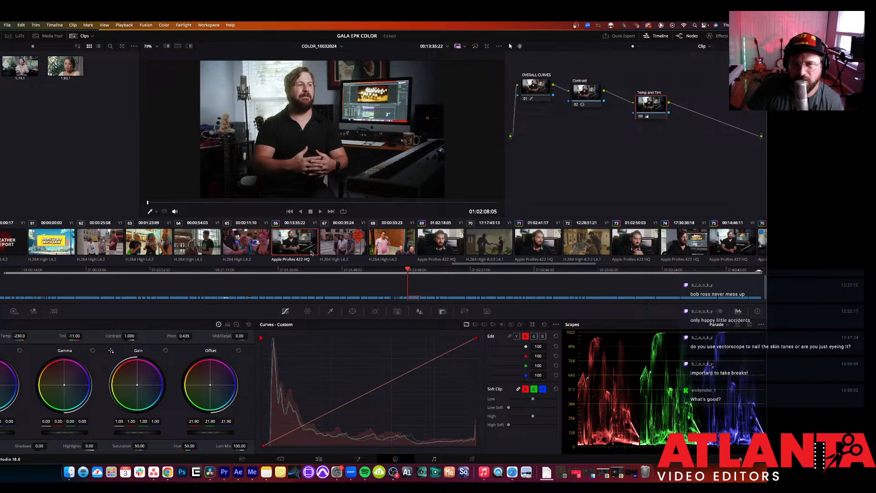
Step: Apply the two-node Vignette grade to clip 70, the backstage shot of two standing men, and raise its offset to 37.55
{"action": "left_click", "coordinate": [328, 247]}
{"action": "left_click", "coordinate": [401, 242]}
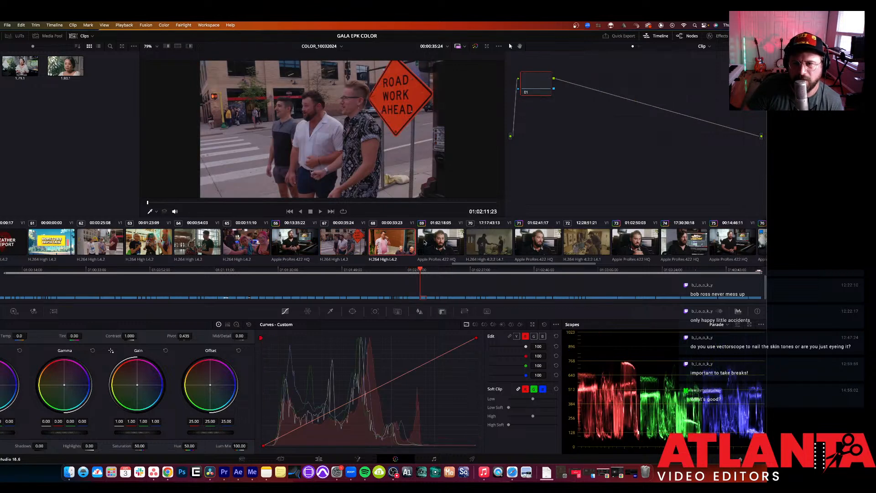
{"action": "left_click", "coordinate": [477, 242]}
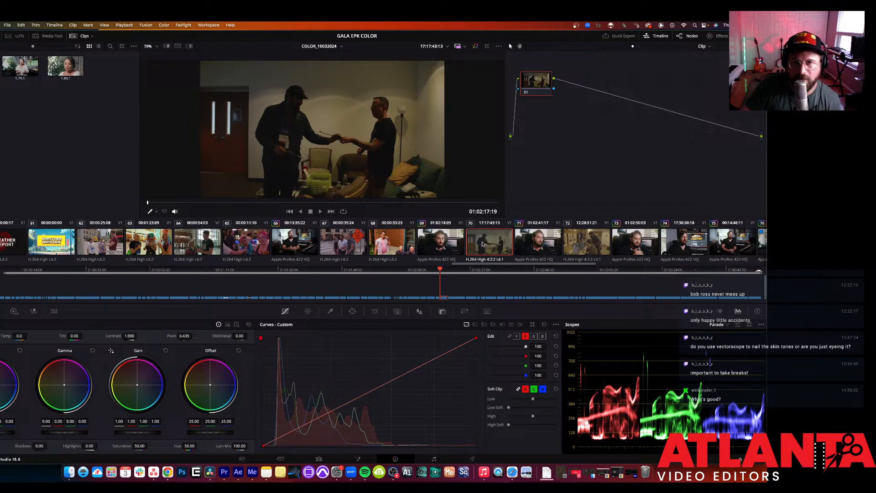
{"action": "key", "text": "equal"}
{"action": "key", "text": "space"}
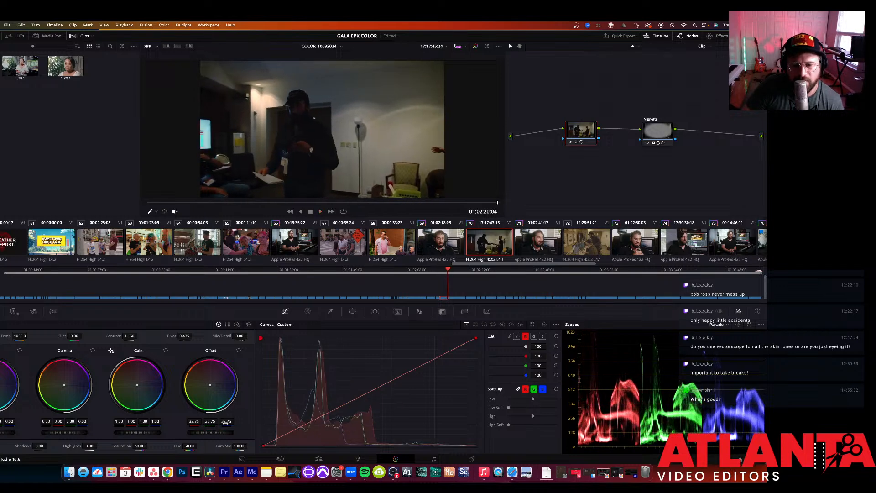
{"action": "left_click_drag", "start_coordinate": [210, 432], "coordinate": [229, 432]}
{"action": "key", "text": "Down"}
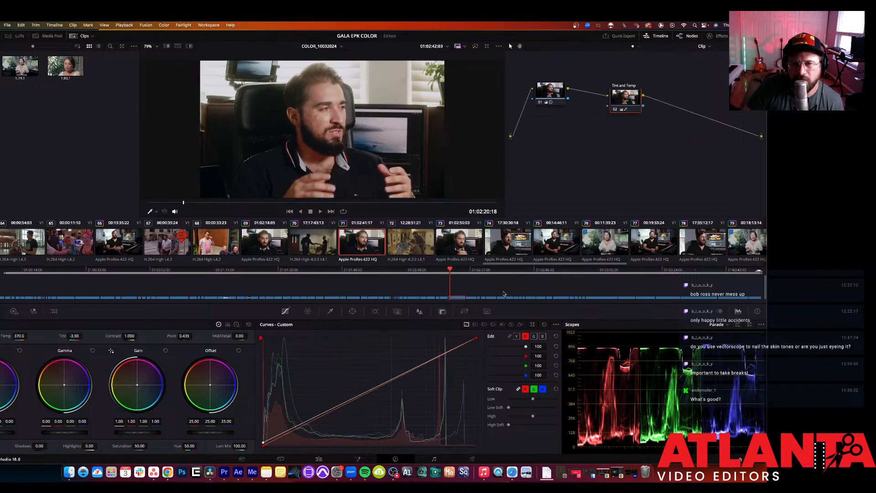
Step: On clip 70's luminance curve alone, lift the shadows slightly, lower the upper midtones slightly, and check the result in playback
{"action": "left_click", "coordinate": [325, 246]}
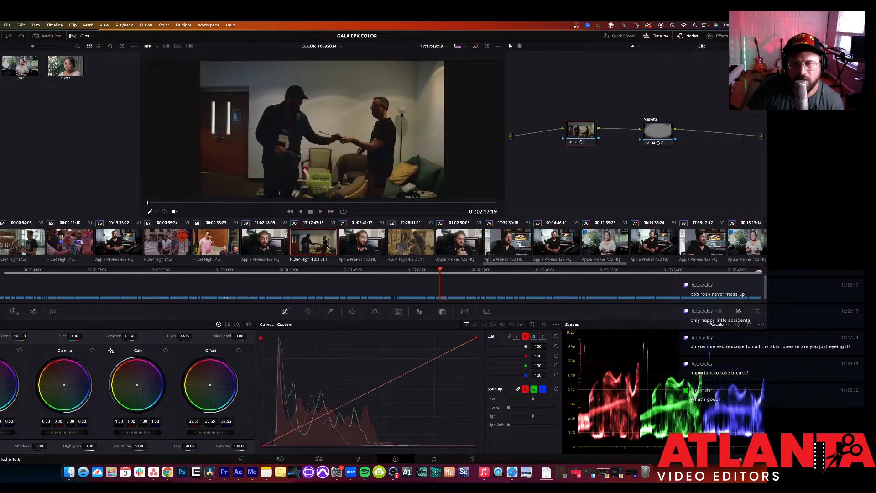
{"action": "left_click", "coordinate": [516, 336]}
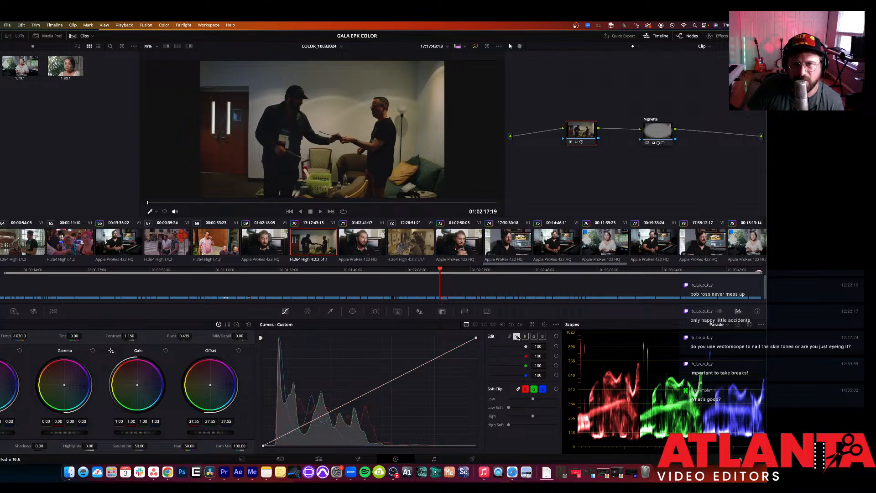
{"action": "left_click_drag", "start_coordinate": [313, 420], "coordinate": [311, 418]}
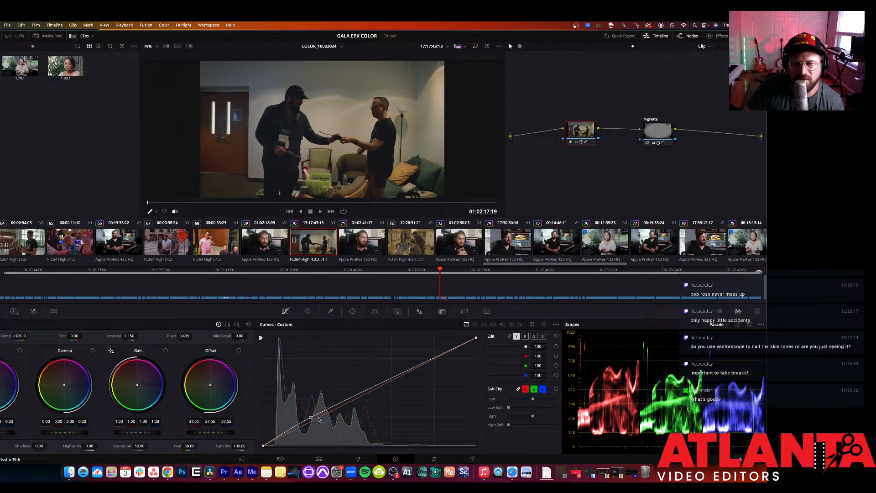
{"action": "left_click_drag", "start_coordinate": [394, 380], "coordinate": [392, 383]}
{"action": "key", "text": "space"}
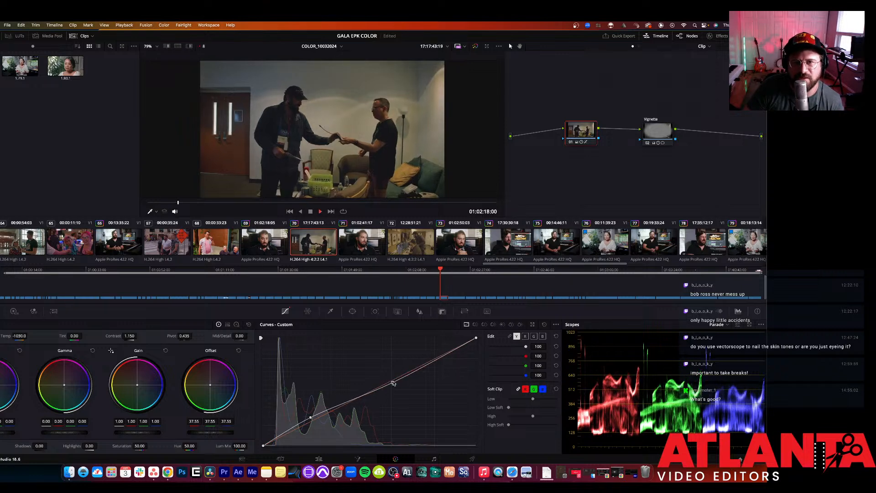
Step: Stop playback on clip 70 and fine-tune its contrast with the log wheels showing
{"action": "key", "text": "space"}
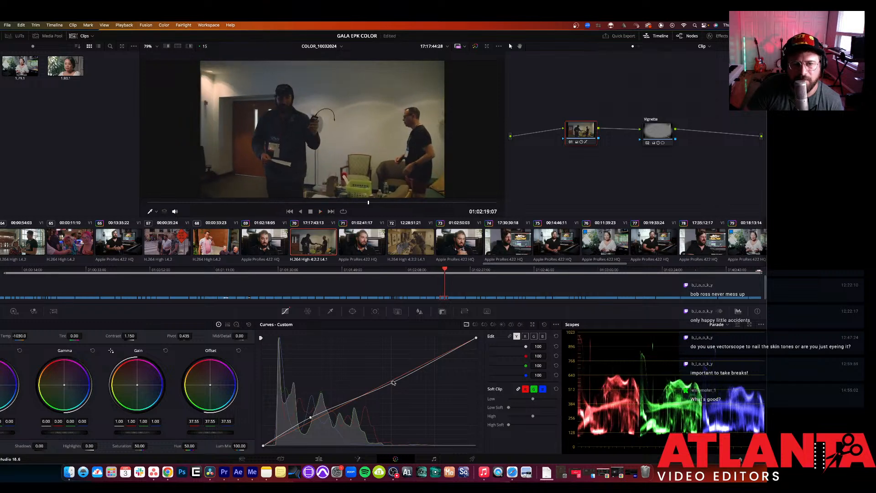
{"action": "left_click", "coordinate": [236, 324]}
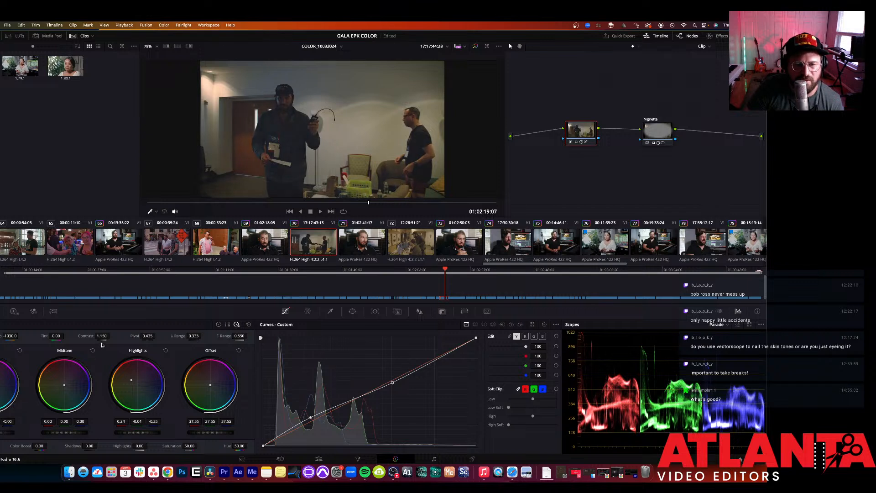
{"action": "left_click_drag", "start_coordinate": [101, 335], "coordinate": [111, 336]}
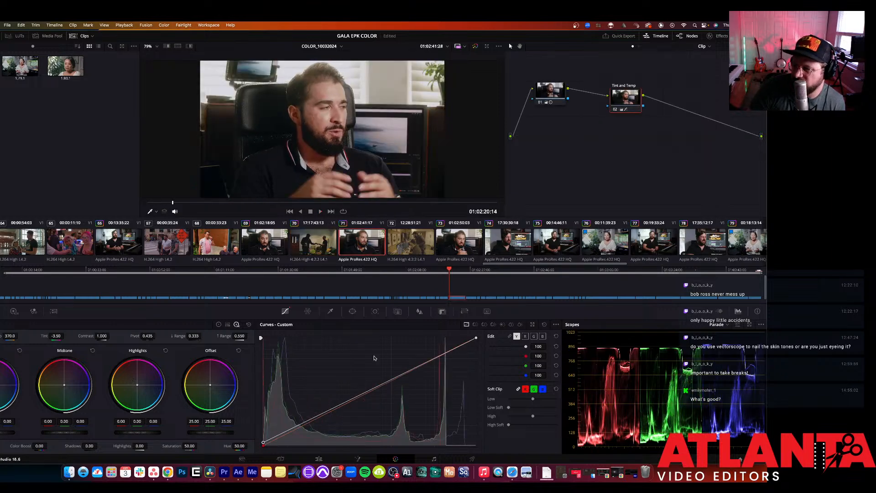
Step: Apply the two-node Vignette grade to clip 72, the orange desk shot, set tint to -100 and temperature to -3580, and play it back
{"action": "left_click", "coordinate": [412, 249]}
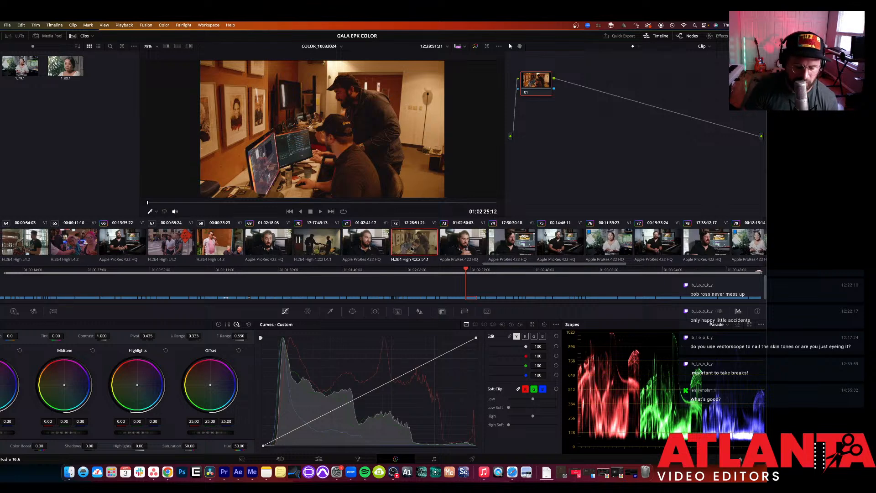
{"action": "key", "text": "super+v"}
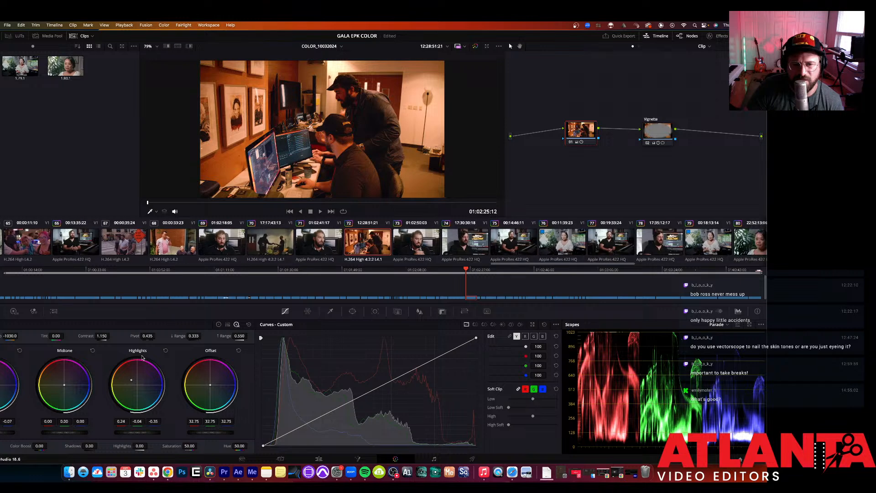
{"action": "left_click_drag", "start_coordinate": [56, 335], "coordinate": [5, 336]}
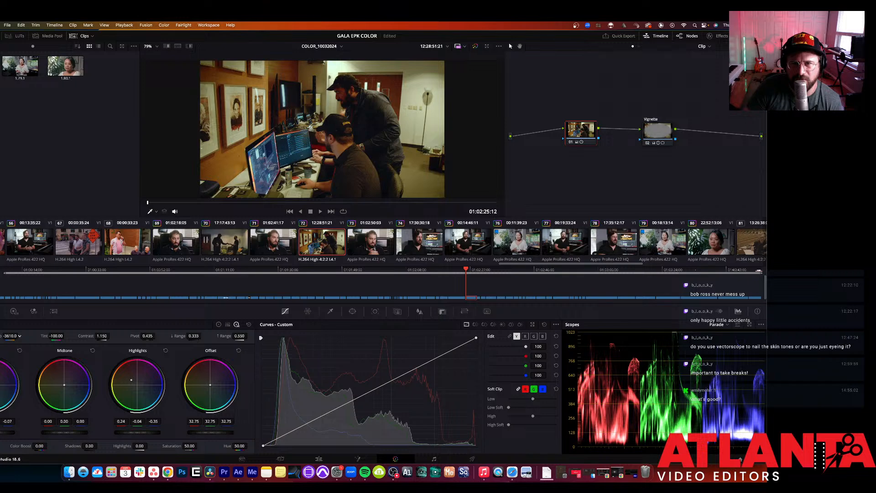
{"action": "key", "text": "space"}
{"action": "key", "text": "space"}
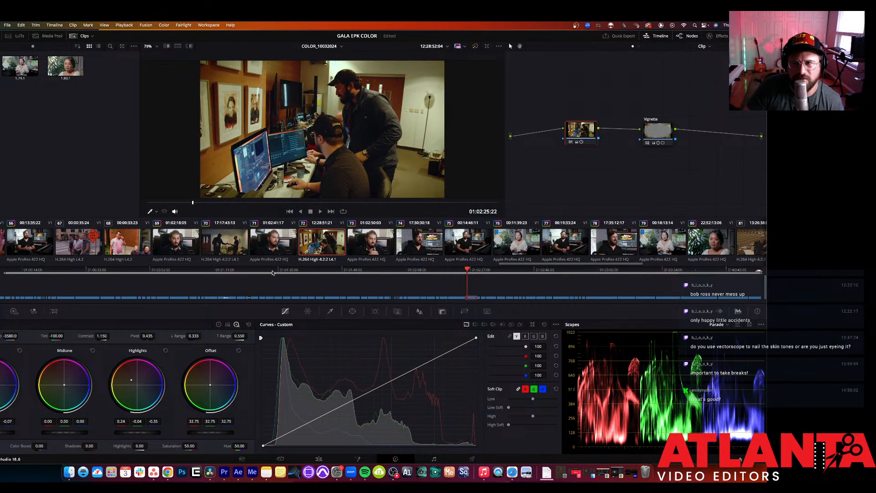
{"action": "scroll", "coordinate": [456, 237], "scroll_direction": "left", "scroll_amount": 2}
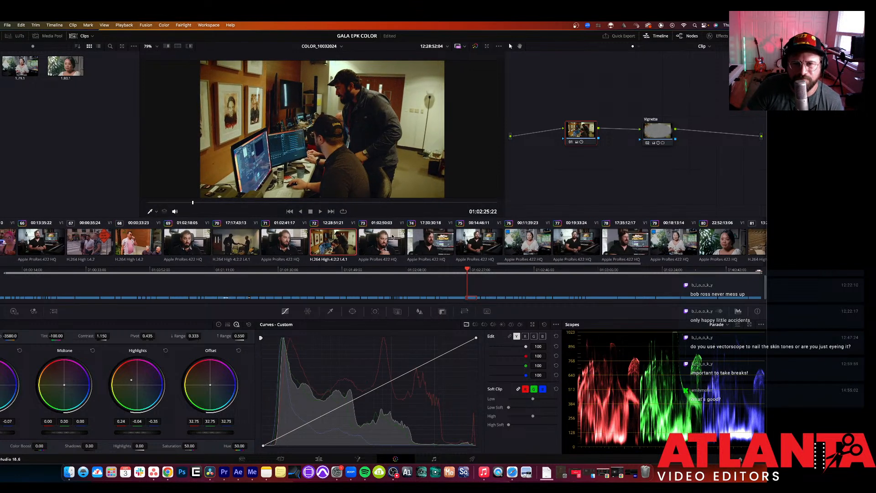
Step: Add a Noise Reduction effect node to clip 72 and connect it after the Vignette node
{"action": "left_click_drag", "start_coordinate": [666, 133], "coordinate": [661, 133]}
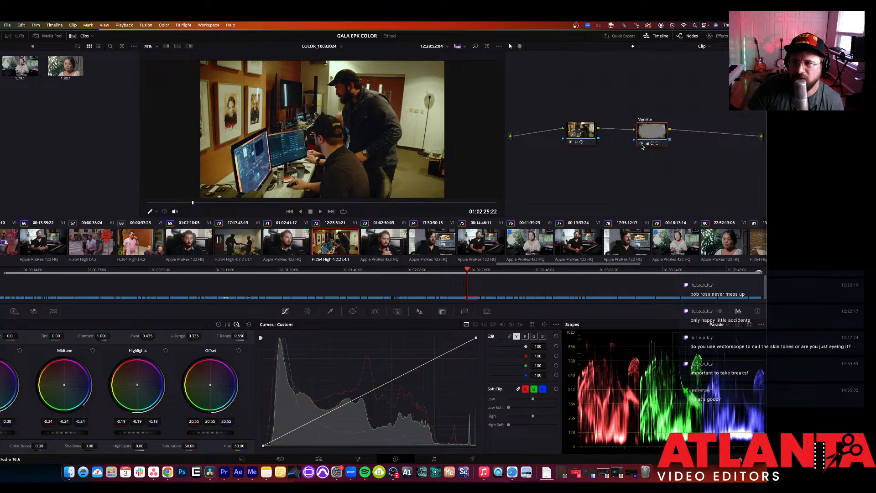
{"action": "right_click", "coordinate": [657, 183]}
{"action": "left_click", "coordinate": [706, 128]}
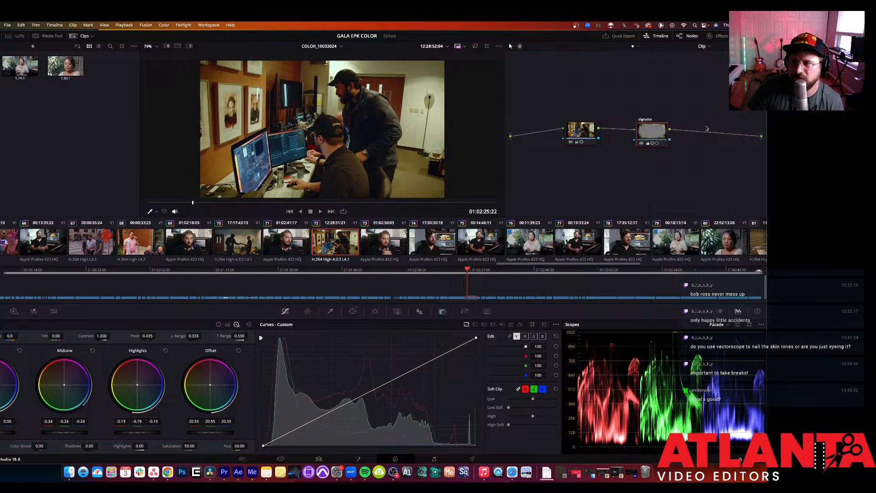
{"action": "left_click", "coordinate": [719, 36]}
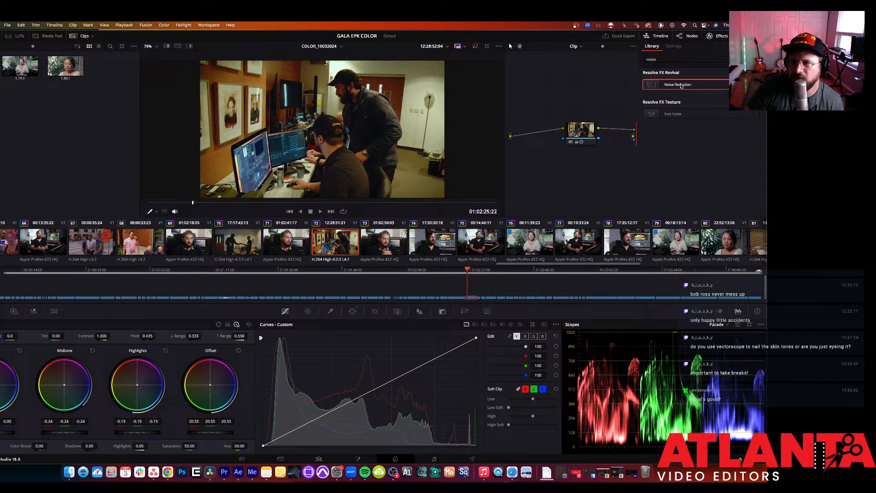
{"action": "left_click_drag", "start_coordinate": [681, 86], "coordinate": [605, 174]}
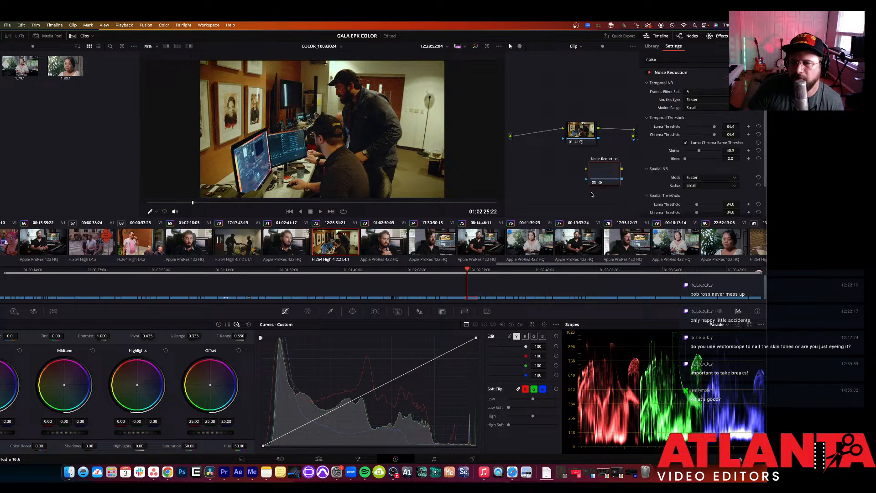
{"action": "left_click", "coordinate": [716, 38]}
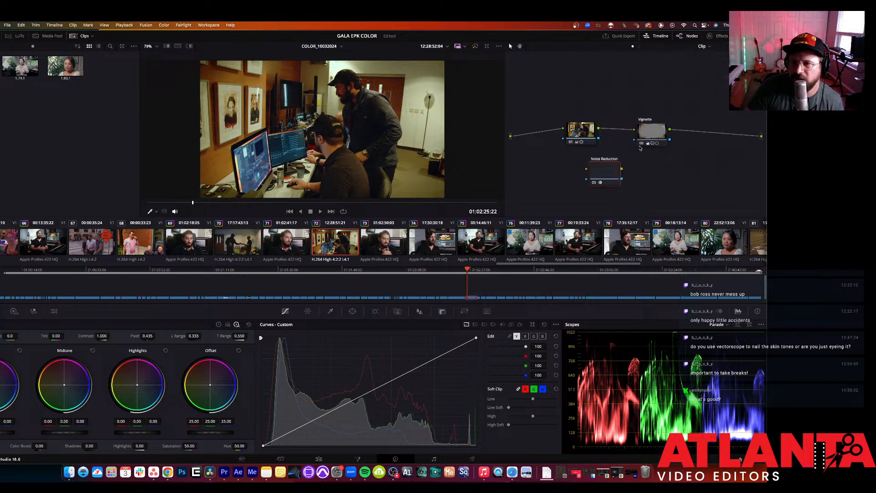
{"action": "left_click_drag", "start_coordinate": [614, 167], "coordinate": [714, 132]}
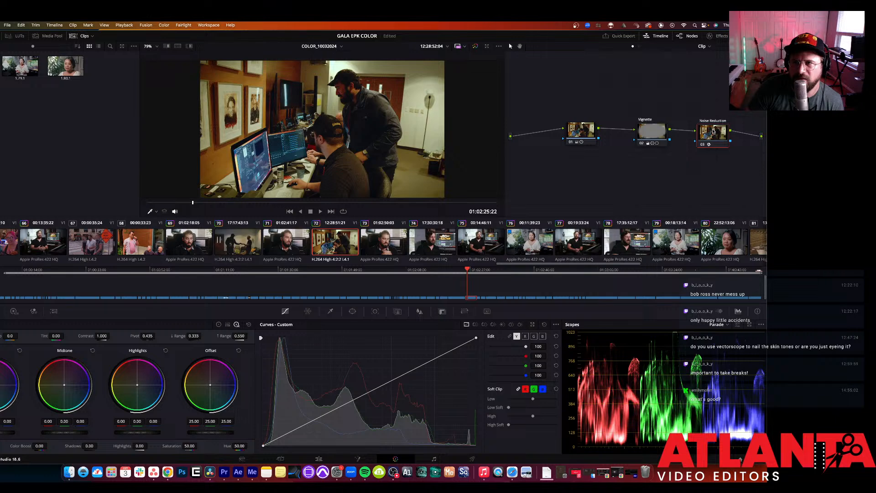
Step: Set the Noise Reduction node's temporal blend to 18.4 and its spatial luma and chroma thresholds to 19.3
{"action": "left_click", "coordinate": [715, 38]}
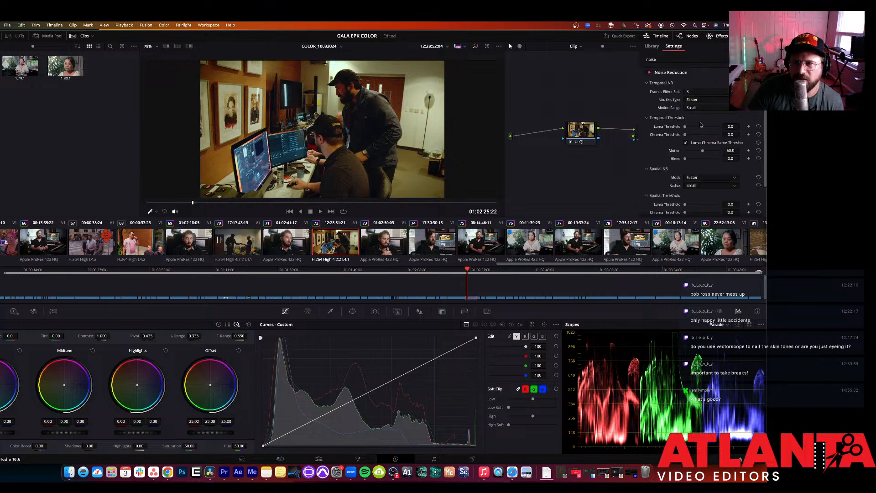
{"action": "left_click_drag", "start_coordinate": [684, 160], "coordinate": [691, 160]}
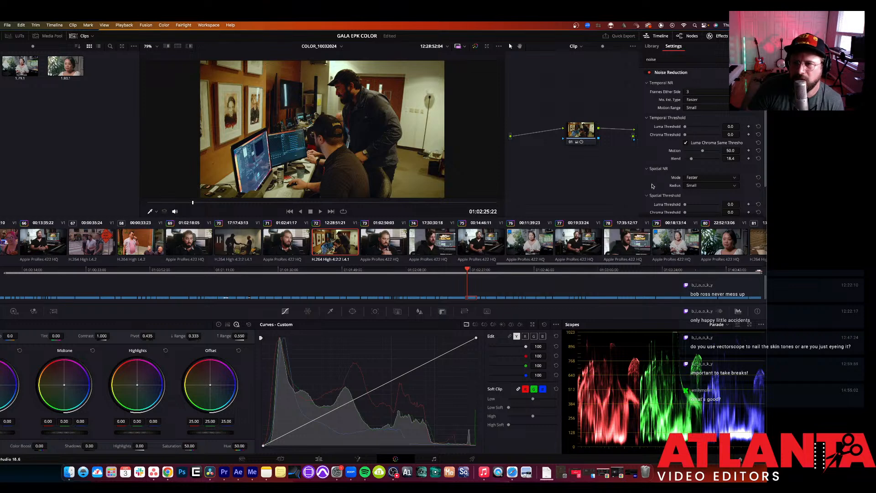
{"action": "scroll", "coordinate": [683, 190], "scroll_direction": "down", "scroll_amount": 2}
{"action": "left_click_drag", "start_coordinate": [687, 183], "coordinate": [695, 182]}
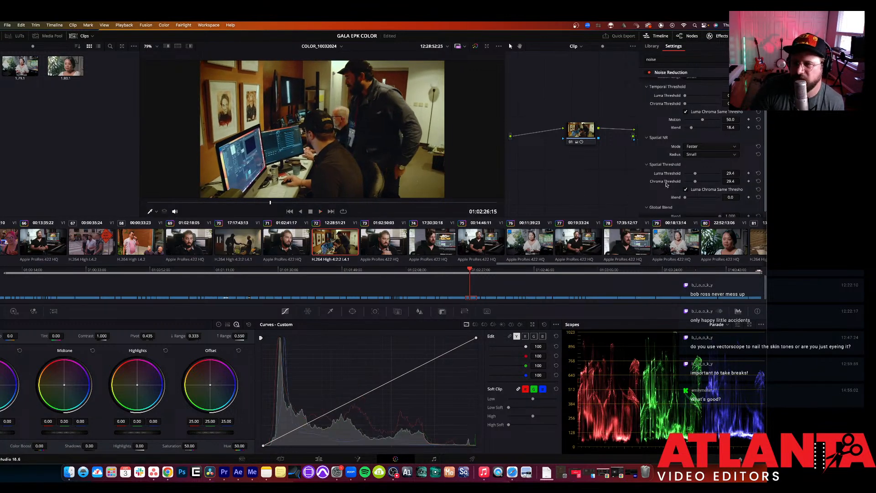
{"action": "left_click_drag", "start_coordinate": [694, 182], "coordinate": [692, 184]}
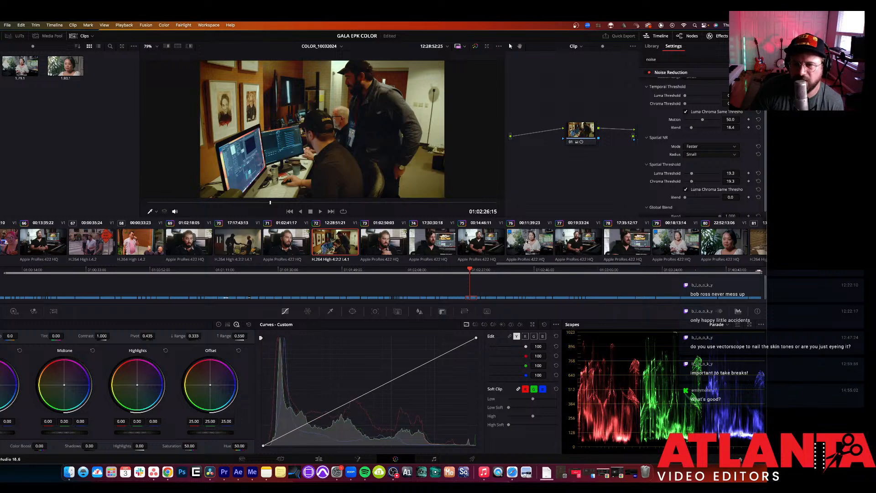
Step: Open clip 81, the auditorium shot with two people at a desk, and compare it with grades bypassed and its node disabled
{"action": "scroll", "coordinate": [400, 245], "scroll_direction": "right", "scroll_amount": 6}
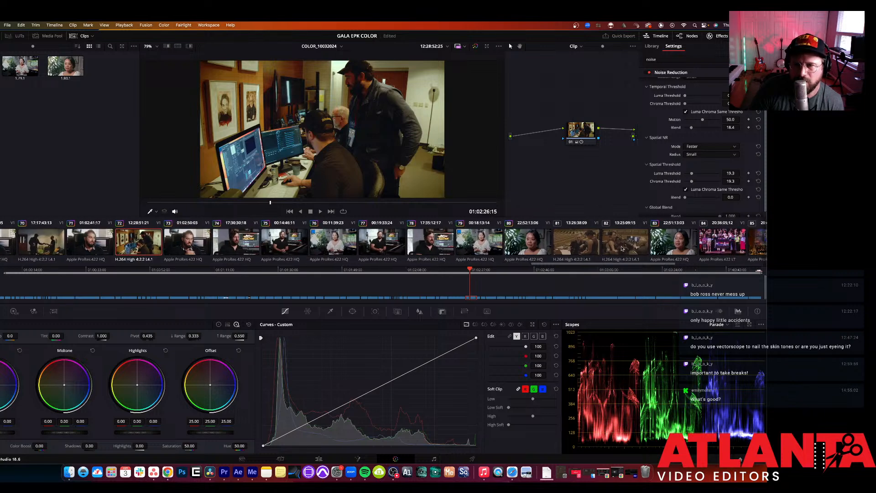
{"action": "left_click", "coordinate": [590, 245]}
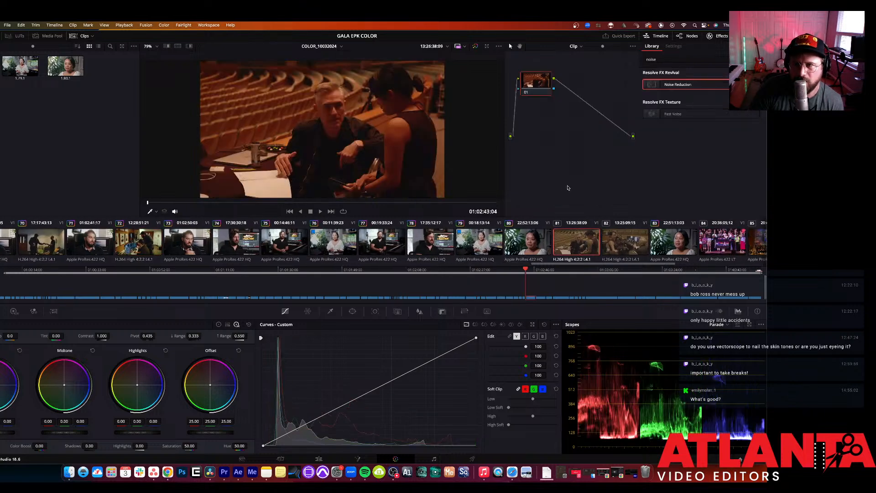
{"action": "scroll", "coordinate": [563, 185], "scroll_direction": "right", "scroll_amount": 1}
{"action": "scroll", "coordinate": [570, 176], "scroll_direction": "left", "scroll_amount": 1}
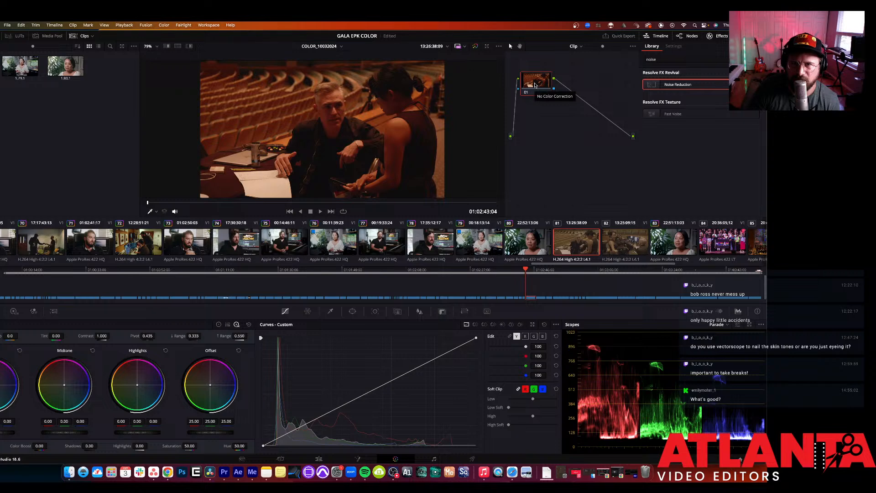
{"action": "key", "text": "shift+d"}
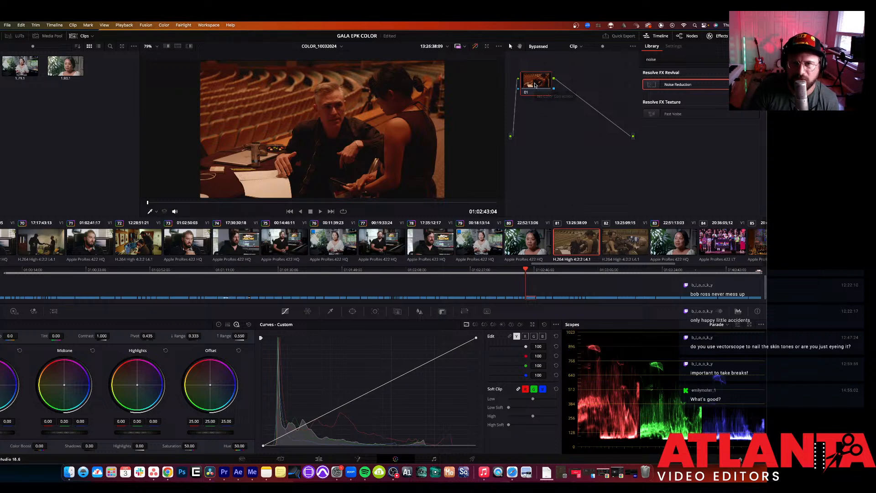
{"action": "key", "text": "shift+d"}
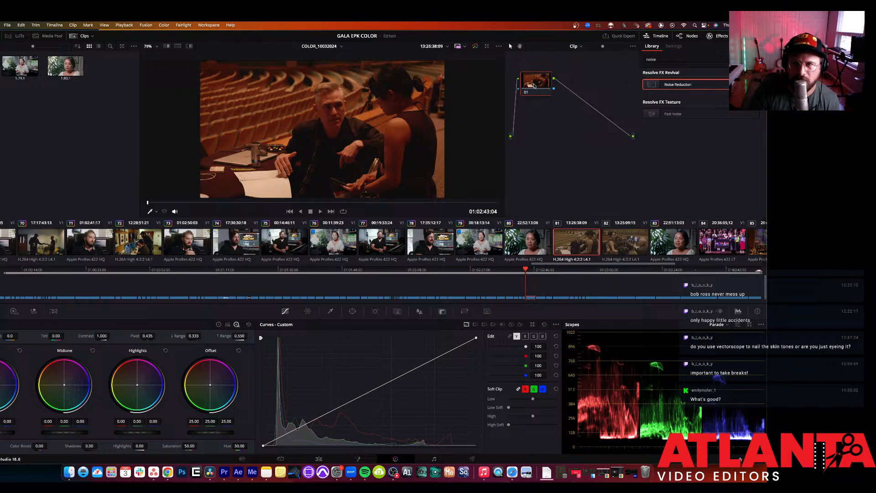
{"action": "key", "text": "super+d"}
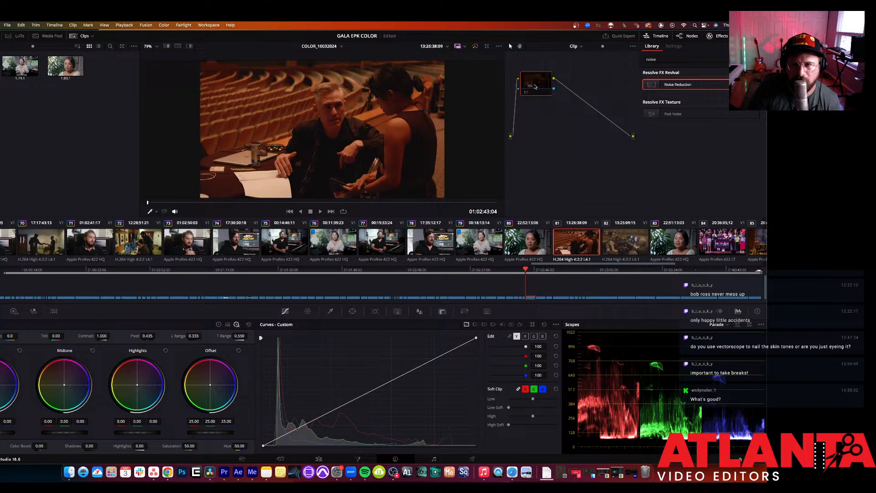
{"action": "key", "text": "super+d"}
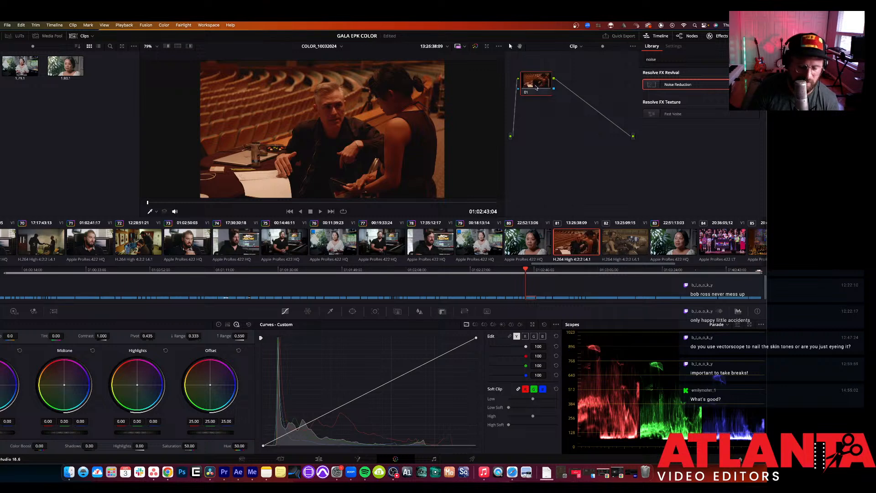
{"action": "key", "text": "shift+d"}
{"action": "key", "text": "shift+d"}
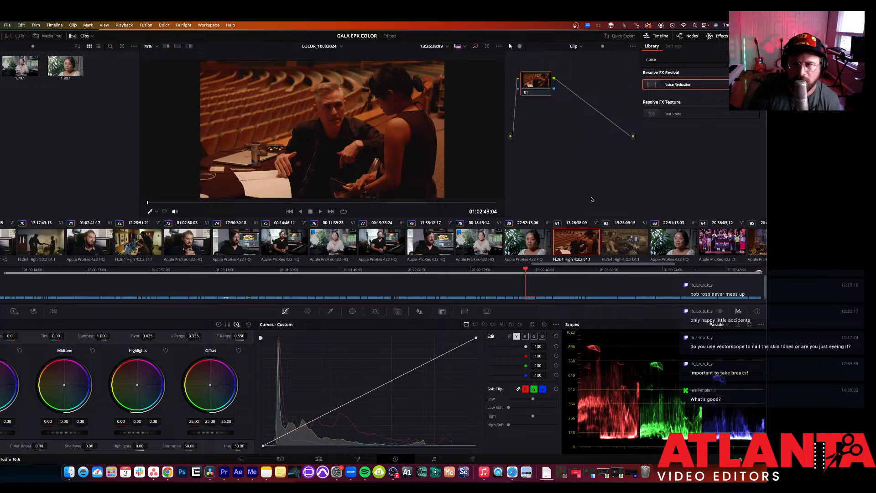
Step: Check which LUT is assigned to clip 81 without changing it
{"action": "right_click", "coordinate": [582, 235]}
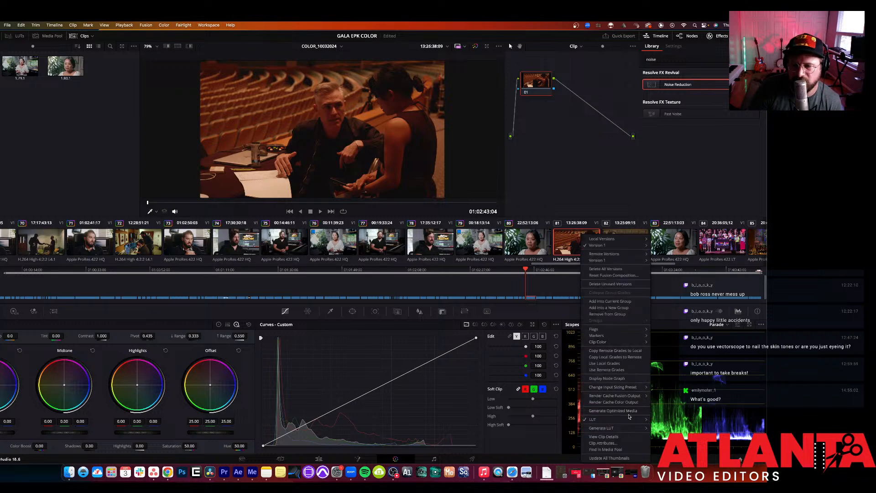
{"action": "mouse_move", "coordinate": [631, 420]}
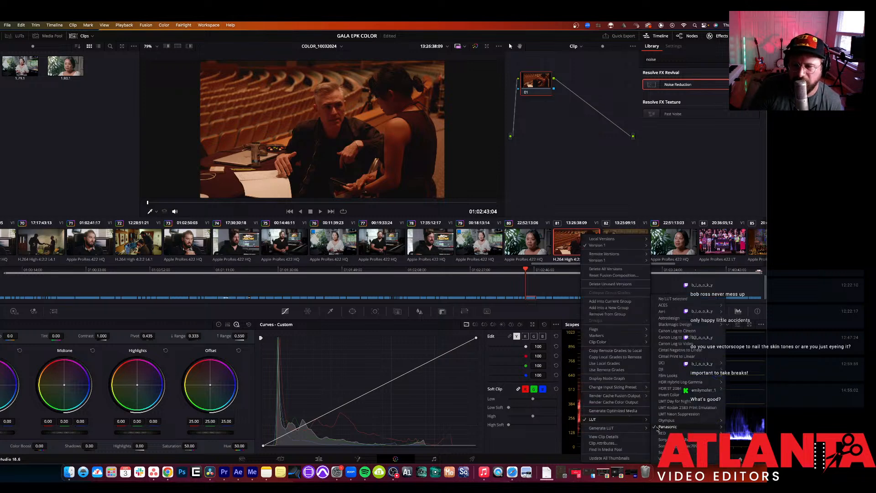
{"action": "left_click", "coordinate": [582, 220]}
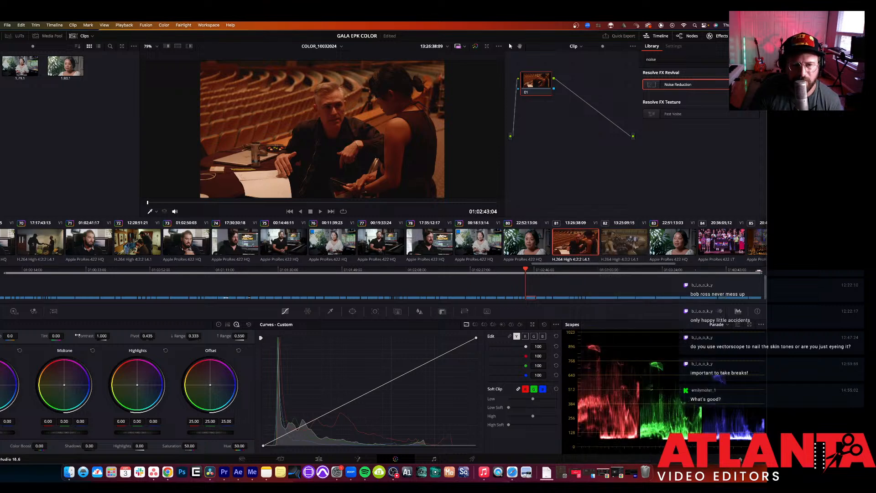
Step: Set clip 81's temperature to -2060, tint to -74.50 and contrast to 1.012
{"action": "left_click_drag", "start_coordinate": [15, 336], "coordinate": [0, 336]}
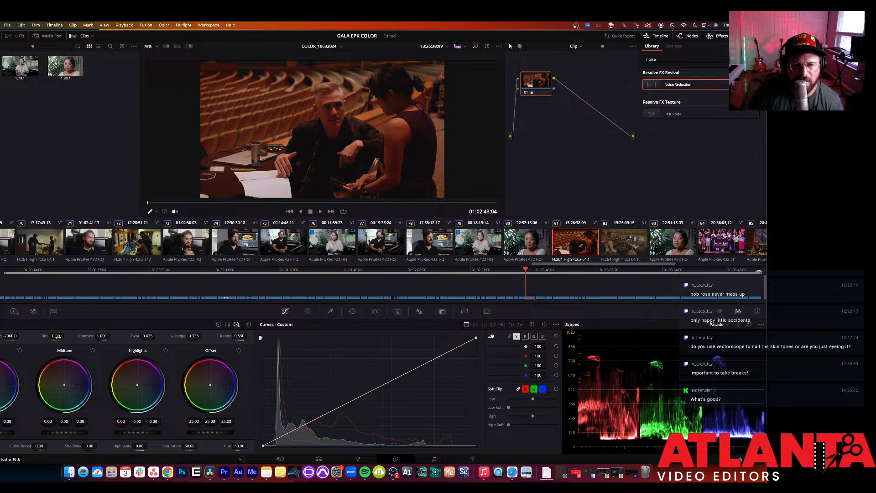
{"action": "left_click_drag", "start_coordinate": [60, 336], "coordinate": [66, 336]}
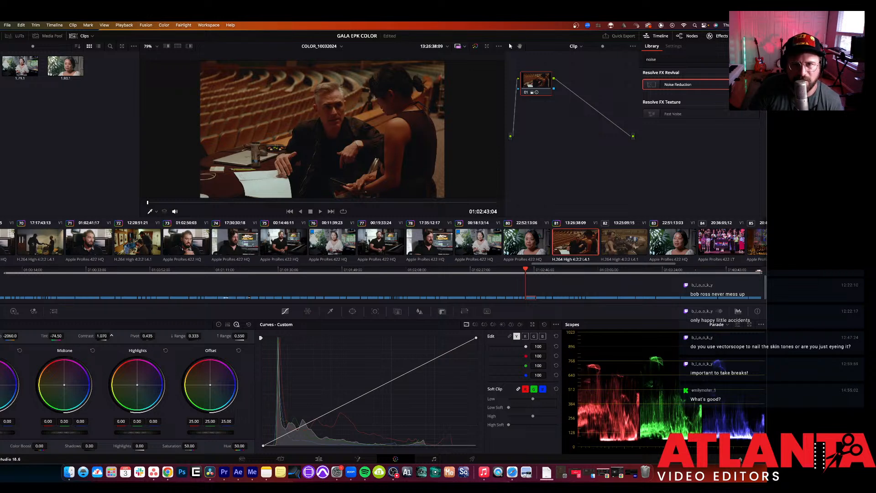
{"action": "left_click_drag", "start_coordinate": [102, 336], "coordinate": [110, 335]}
Step: Set clip 81's offset to 25.85, log highlights to 0.12, midtones to 0.16 and shadows to -0.01, and return to the primary wheels
{"action": "left_click_drag", "start_coordinate": [196, 432], "coordinate": [201, 435]}
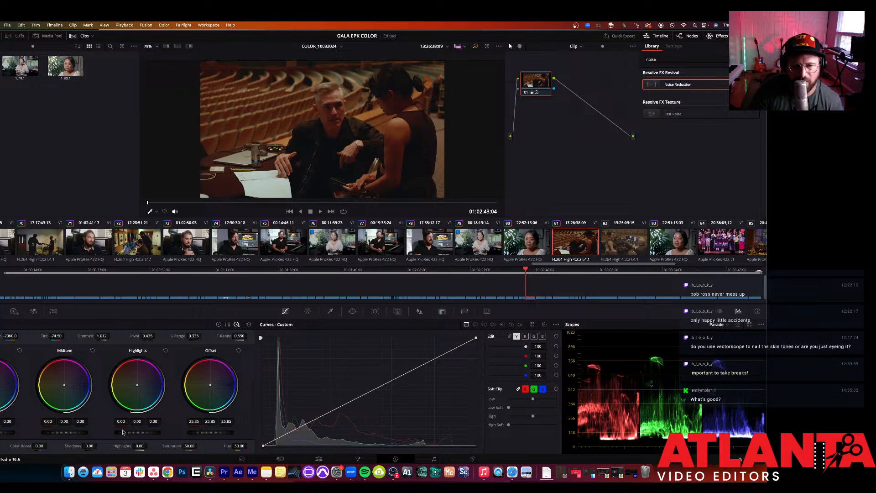
{"action": "left_click_drag", "start_coordinate": [140, 432], "coordinate": [146, 432]}
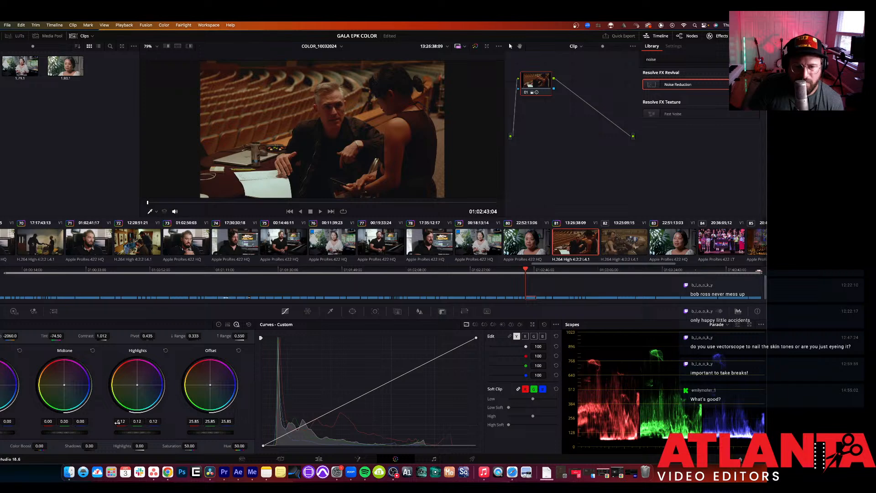
{"action": "left_click_drag", "start_coordinate": [64, 436], "coordinate": [9, 432]}
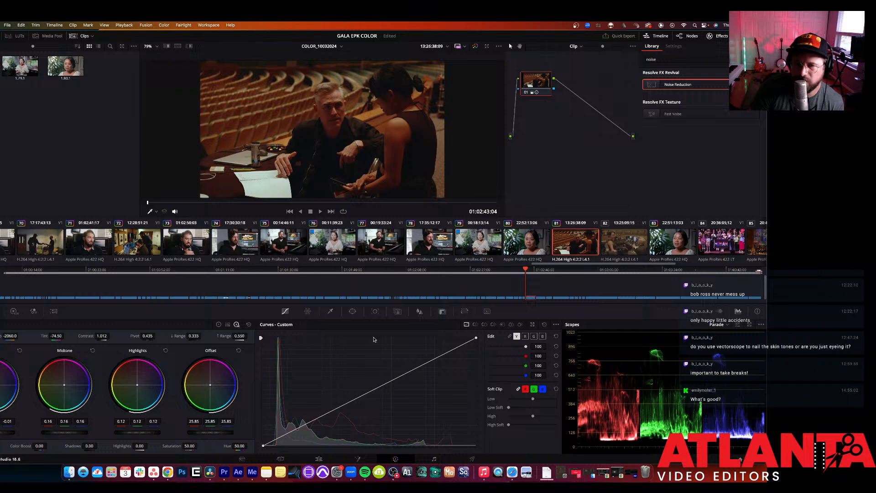
{"action": "left_click", "coordinate": [219, 325]}
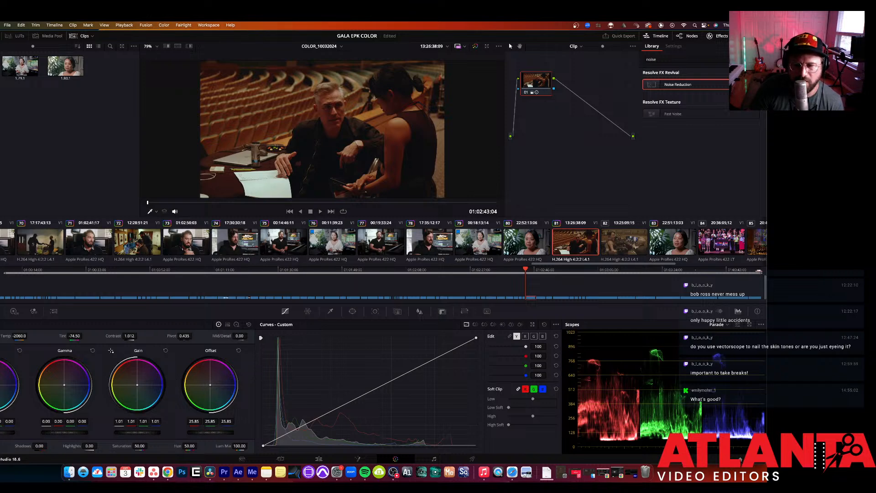
Step: Raise clip 81's gain to 1.07, shift its color balance to red 1.00, green 1.08, blue 1.22, and compare with grades bypassed
{"action": "left_click_drag", "start_coordinate": [137, 432], "coordinate": [145, 431]}
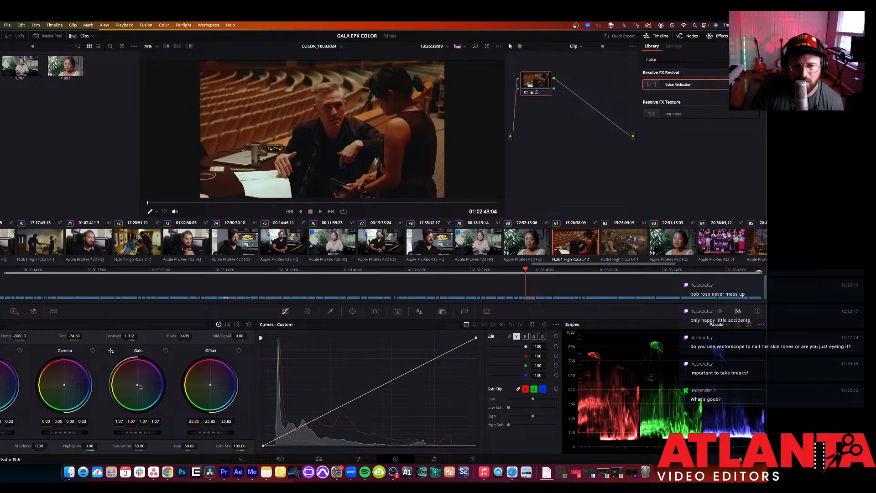
{"action": "left_click_drag", "start_coordinate": [137, 384], "coordinate": [139, 385]}
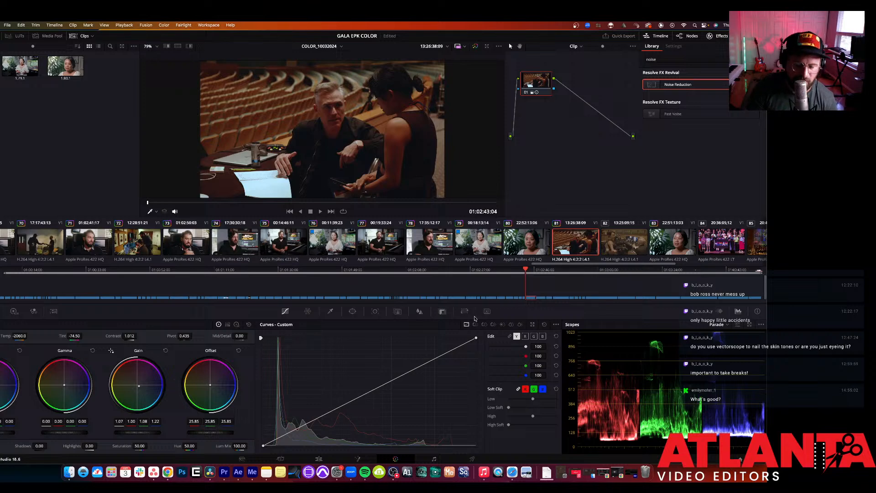
{"action": "key", "text": "shift+d"}
{"action": "key", "text": "shift+d"}
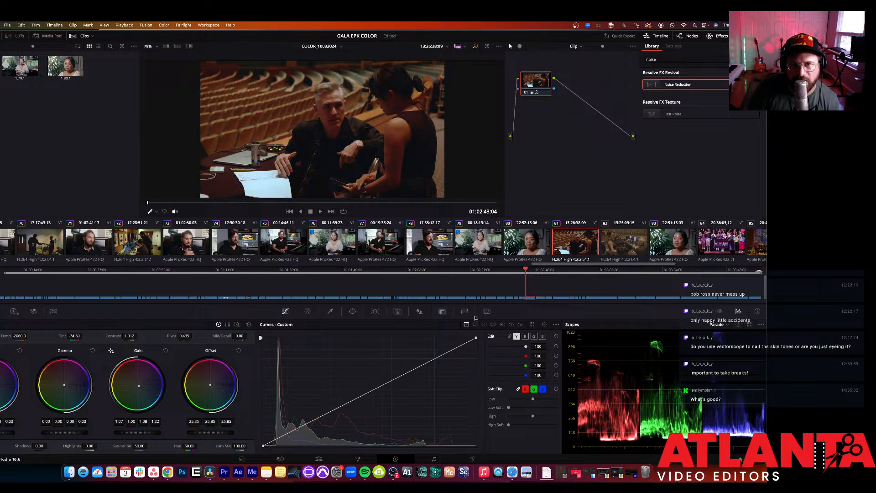
{"action": "key", "text": "shift+d"}
{"action": "key", "text": "shift+d"}
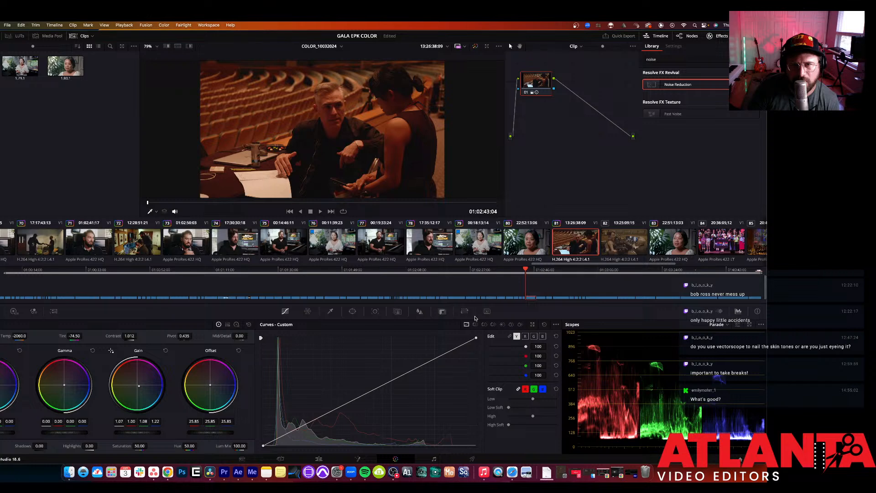
{"action": "key", "text": "shift+d"}
{"action": "key", "text": "shift+d"}
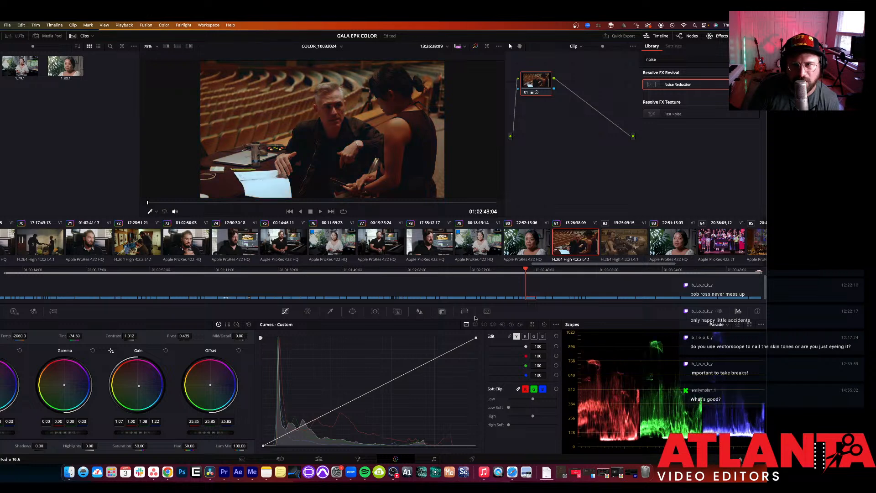
Step: Add a corrector node after clip 81's first node and lower its offset to 17.75
{"action": "right_click", "coordinate": [550, 187]}
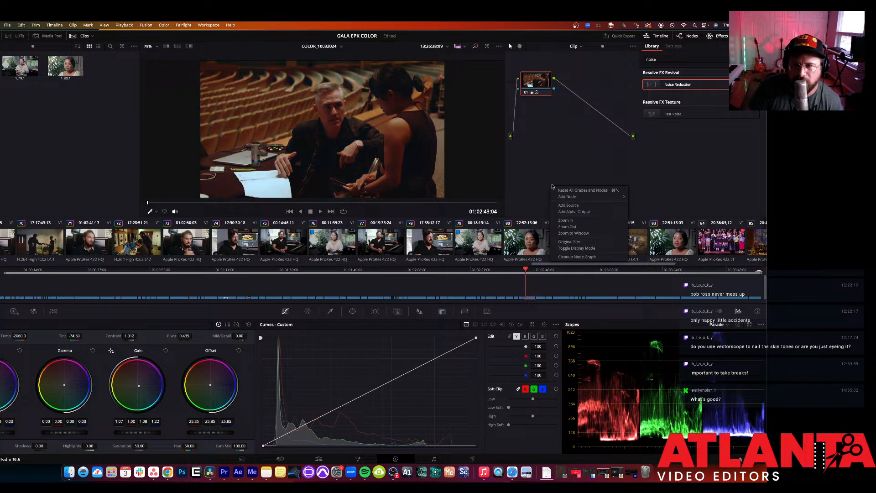
{"action": "mouse_move", "coordinate": [584, 199]}
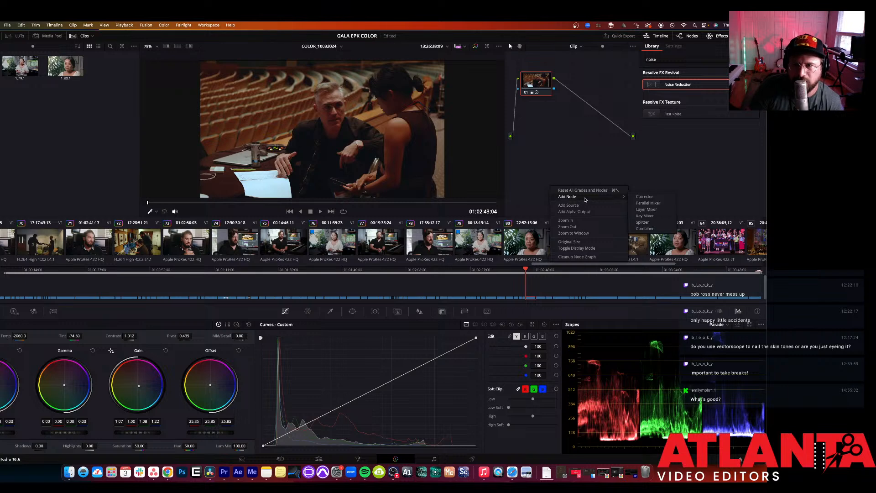
{"action": "left_click", "coordinate": [655, 197]}
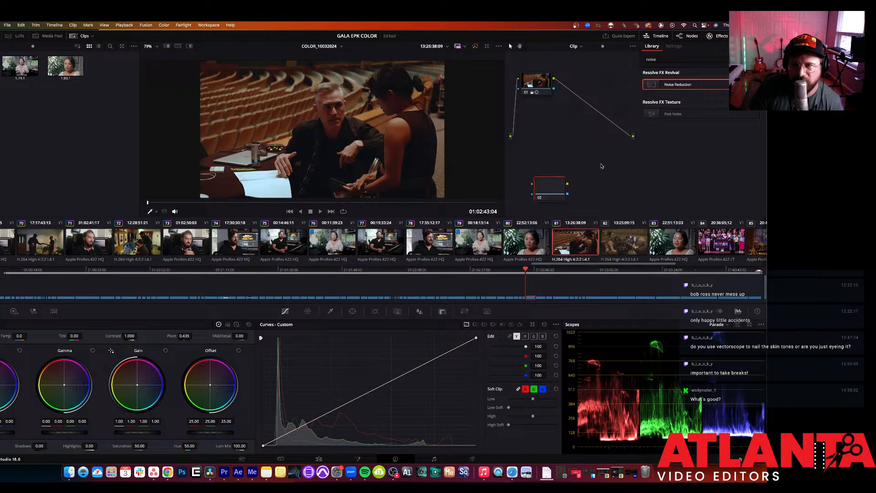
{"action": "left_click_drag", "start_coordinate": [565, 182], "coordinate": [601, 113]}
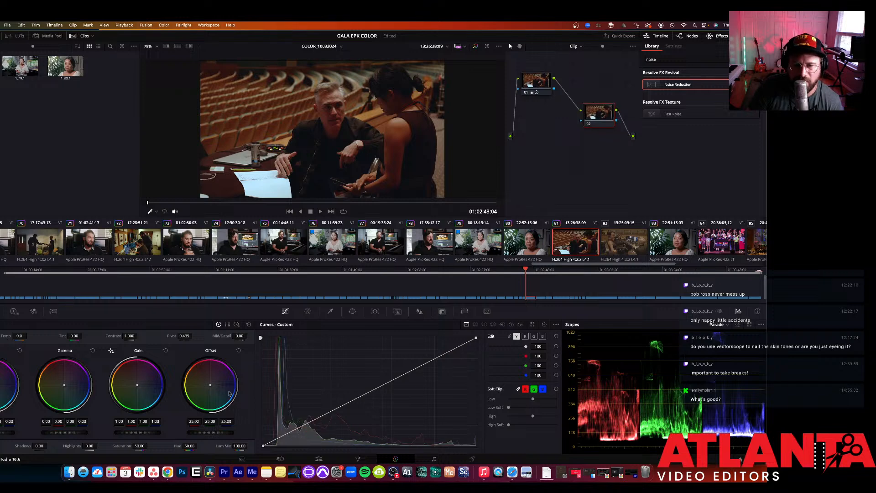
{"action": "left_click_drag", "start_coordinate": [210, 431], "coordinate": [183, 431]}
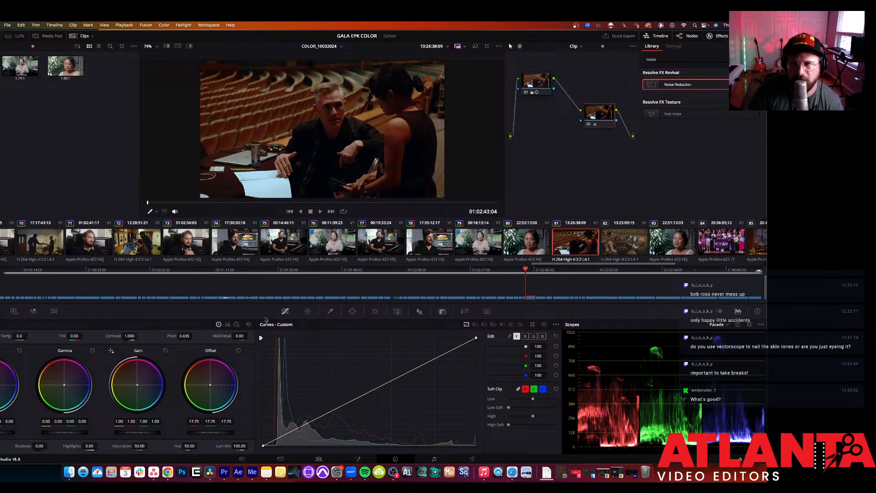
Step: Add a circle window to the second node around both people, with aspect 64.57, pan 53.75 and tilt 49.82
{"action": "left_click", "coordinate": [352, 311]}
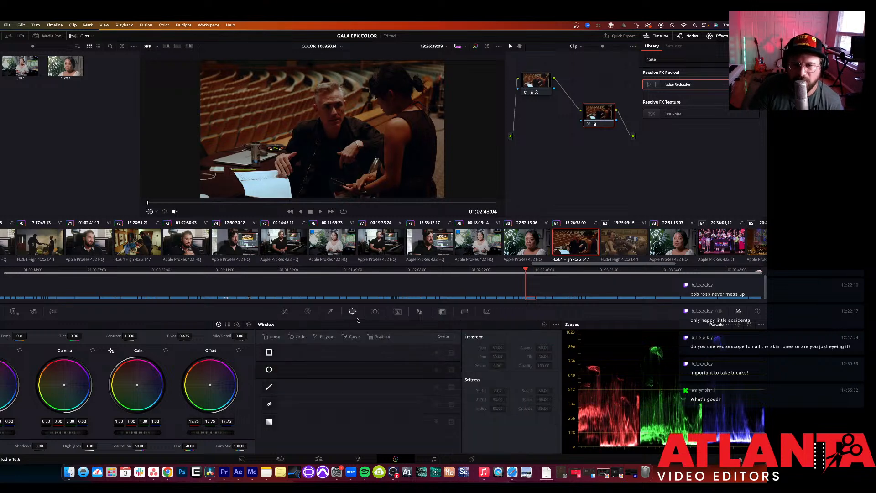
{"action": "left_click", "coordinate": [269, 369]}
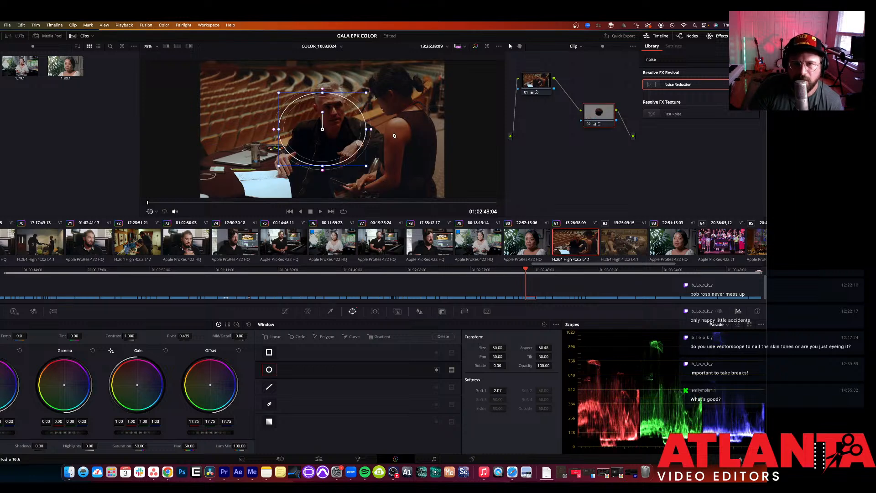
{"action": "left_click_drag", "start_coordinate": [394, 135], "coordinate": [420, 130]}
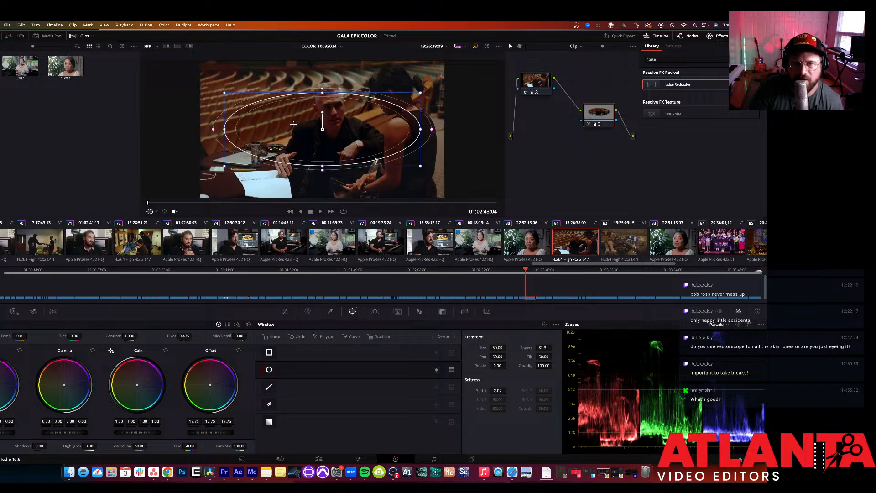
{"action": "left_click_drag", "start_coordinate": [293, 124], "coordinate": [332, 125]}
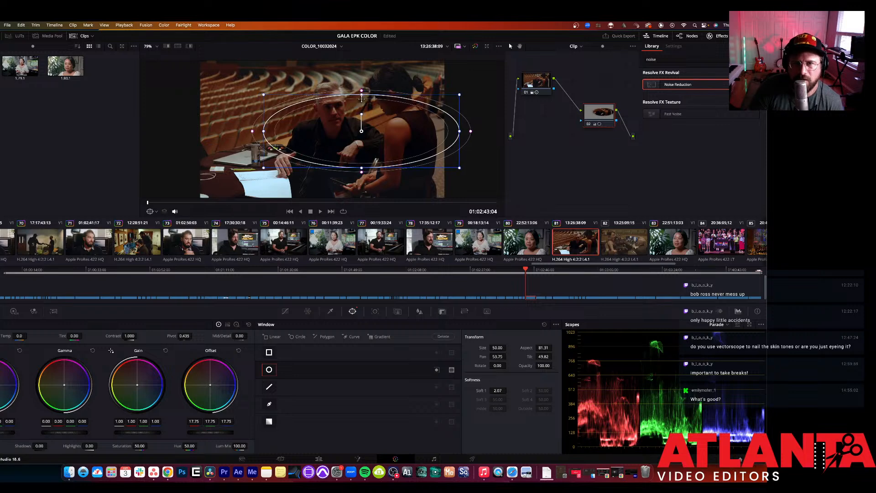
{"action": "left_click_drag", "start_coordinate": [362, 94], "coordinate": [366, 62]}
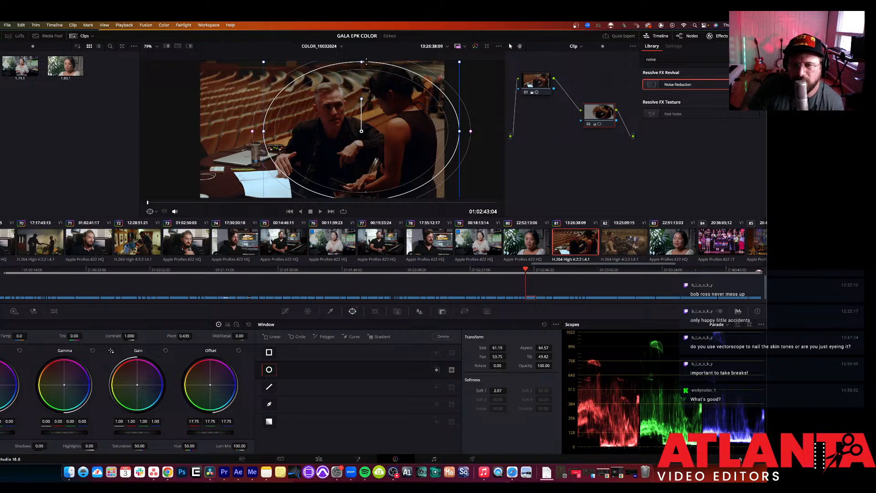
Step: Invert the circle window into a vignette, set its softness to 3.57, slightly enlarge it, and return to the custom curves
{"action": "left_click", "coordinate": [436, 370]}
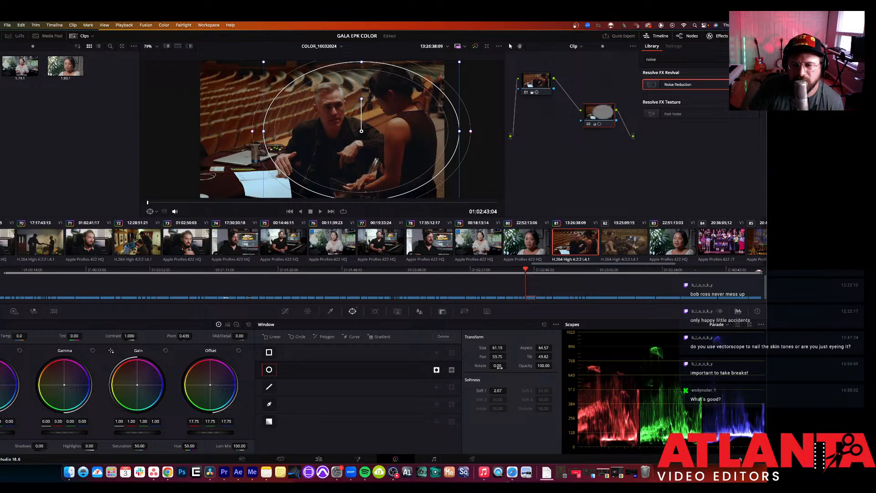
{"action": "mouse_move", "coordinate": [497, 390]}
{"action": "left_mouse_down"}
{"action": "mouse_move", "coordinate": [505, 390]}
{"action": "mouse_move", "coordinate": [498, 390]}
{"action": "left_mouse_up"}
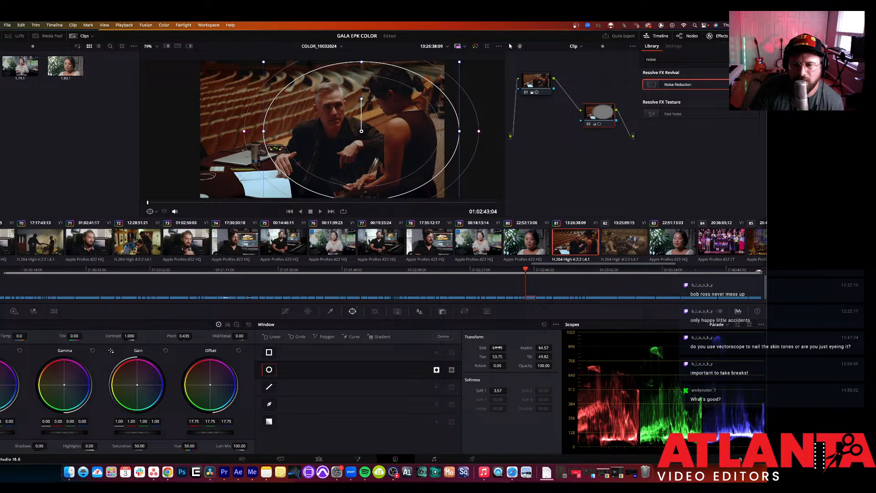
{"action": "left_click_drag", "start_coordinate": [498, 347], "coordinate": [465, 322]}
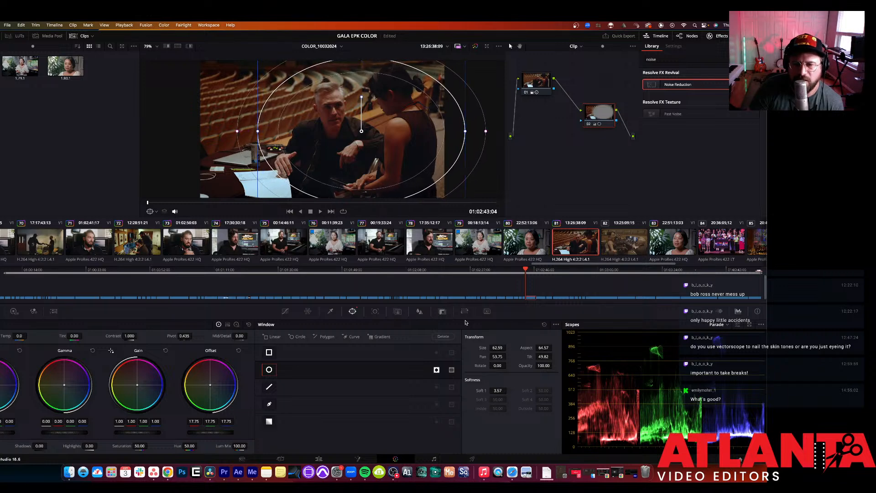
{"action": "left_click", "coordinate": [285, 311]}
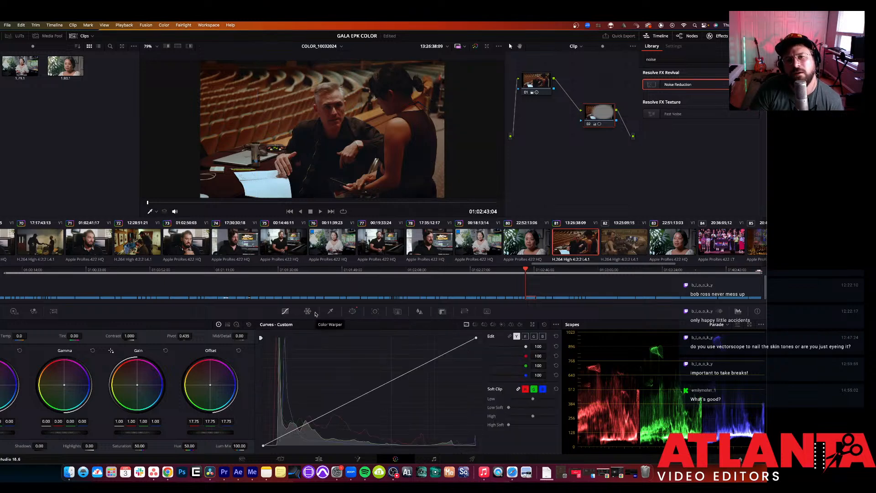
{"action": "key", "text": "ctrl+Up"}
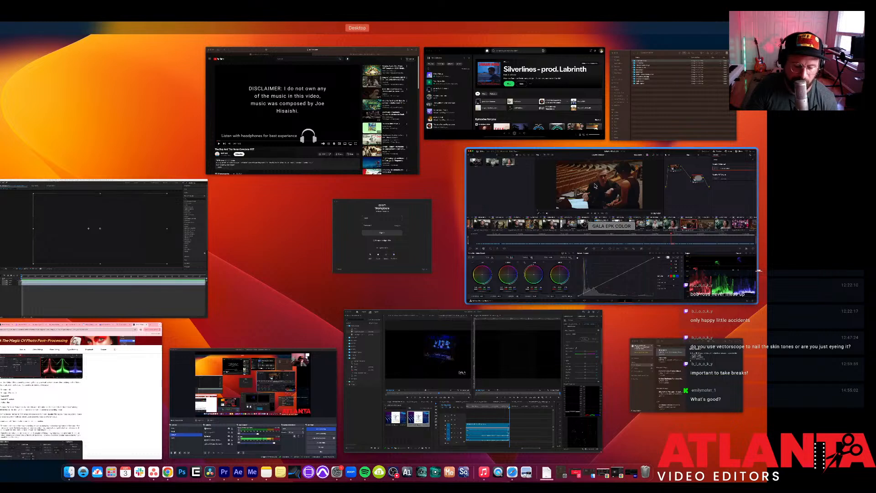
{"action": "left_click", "coordinate": [598, 191]}
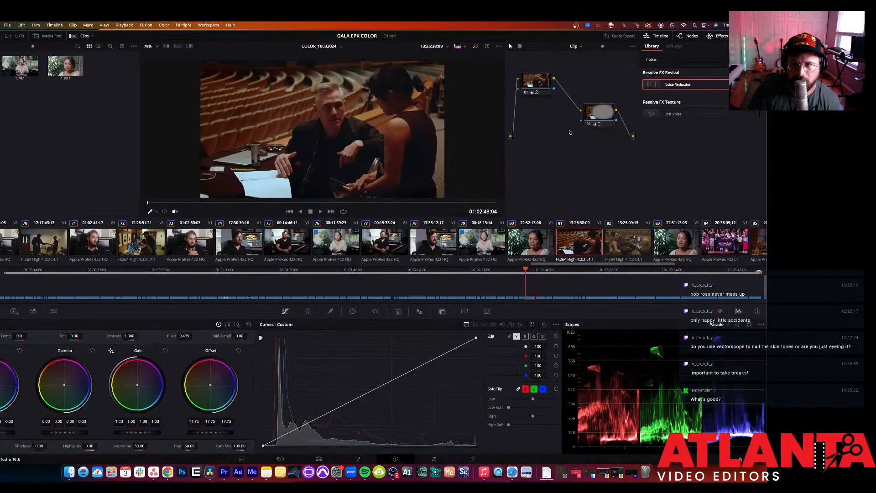
Step: Compare clip 81 with the vignette node disabled and enabled
{"action": "key", "text": "super+d"}
{"action": "key", "text": "super+d"}
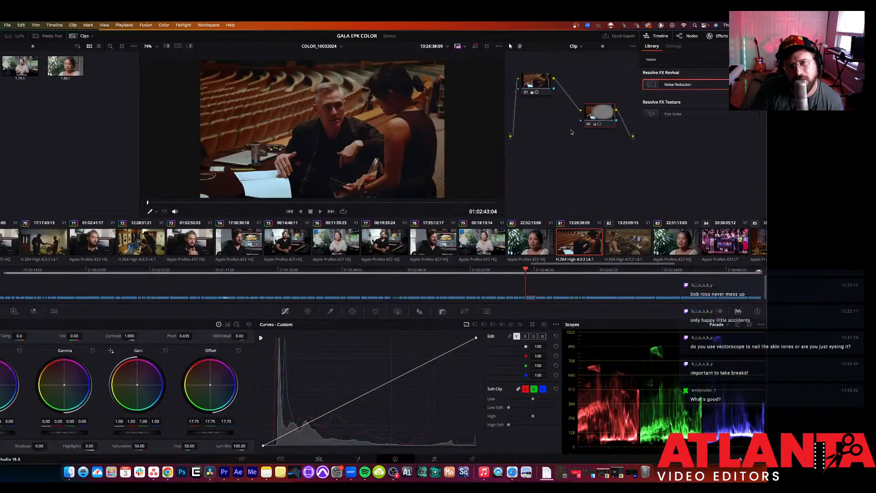
{"action": "key", "text": "super+d"}
{"action": "key", "text": "super+d"}
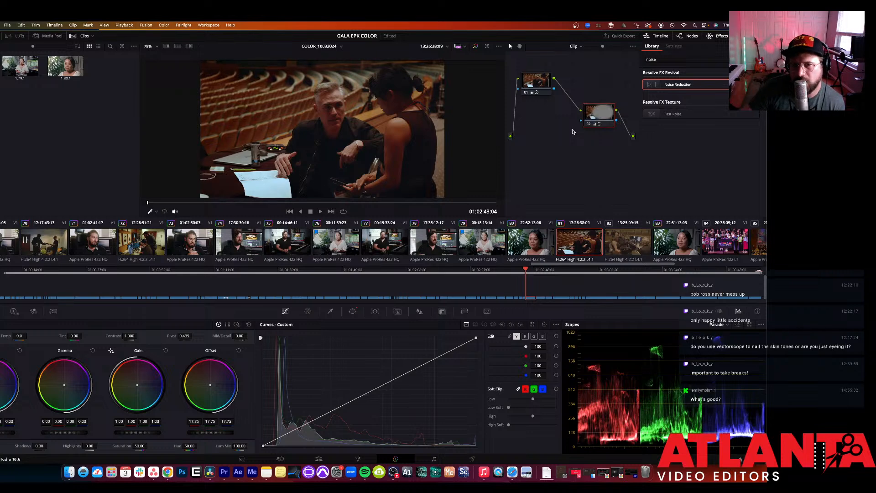
{"action": "key", "text": "super+d"}
{"action": "key", "text": "super+d"}
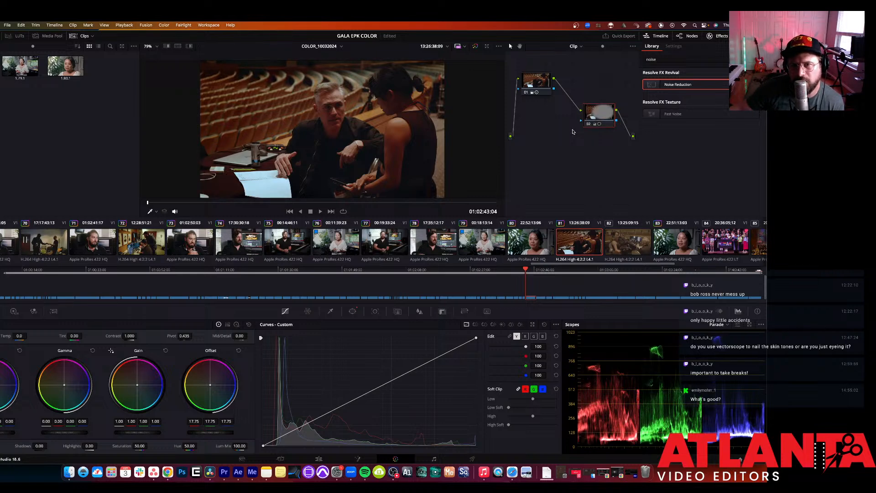
{"action": "key", "text": "super+d"}
{"action": "key", "text": "super+d"}
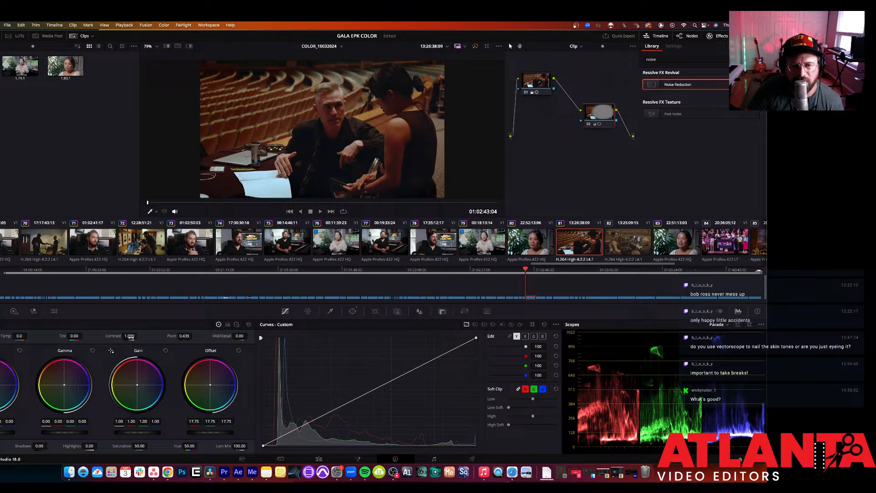
Step: Set the vignette node's contrast to 1.114 and play back part of clip 81
{"action": "mouse_move", "coordinate": [139, 335]}
{"action": "left_mouse_down"}
{"action": "mouse_move", "coordinate": [203, 336]}
{"action": "mouse_move", "coordinate": [130, 337]}
{"action": "left_mouse_up"}
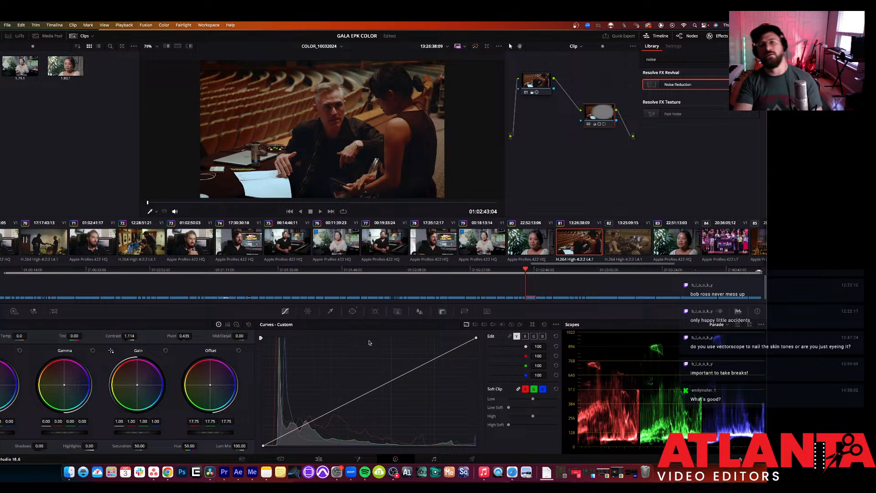
{"action": "key", "text": "space"}
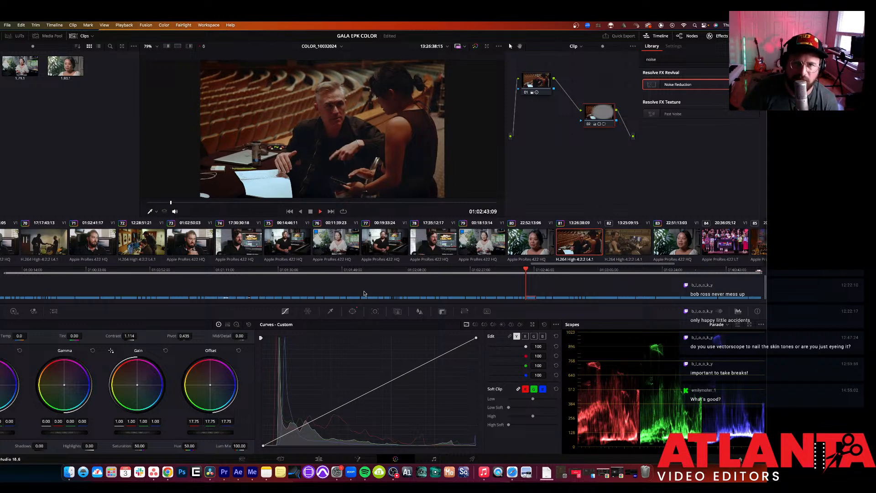
{"action": "key", "text": "space"}
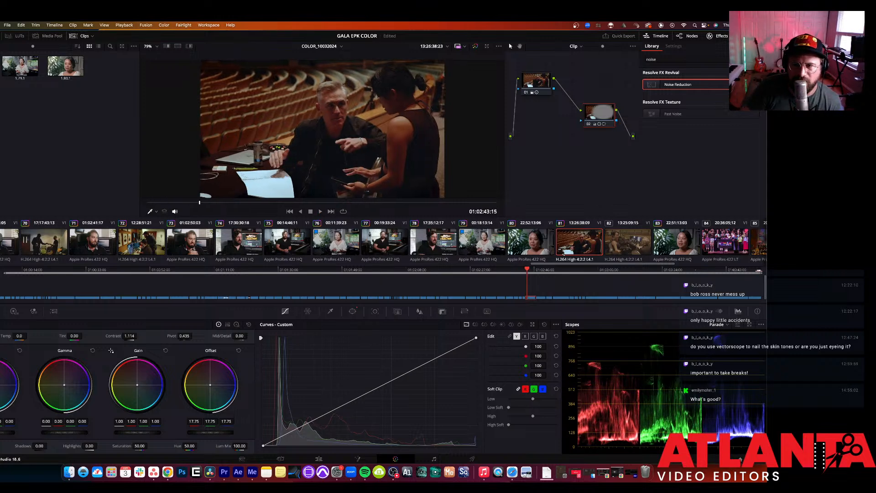
Step: Apply clip 81's grade to clip 82 and reshape its vignette window to aspect 75.07, pan 49.69 and tilt 49.69
{"action": "left_click", "coordinate": [625, 243]}
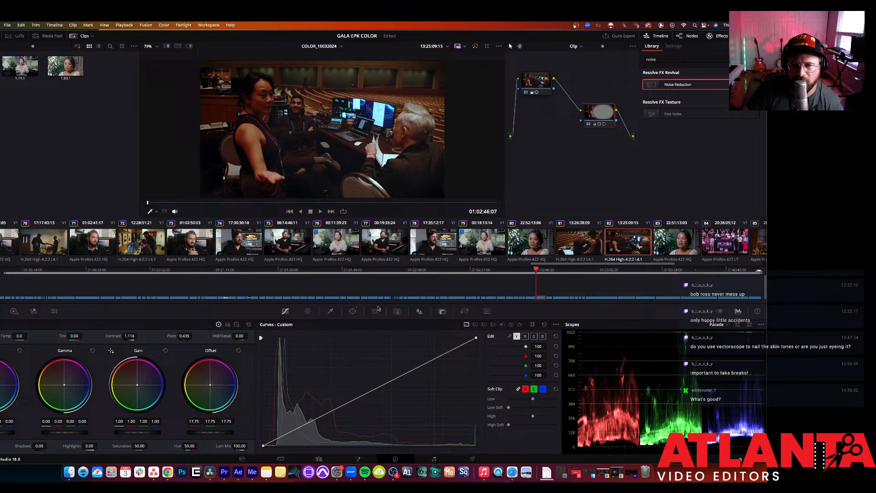
{"action": "left_click", "coordinate": [352, 311]}
{"action": "left_click", "coordinate": [269, 370]}
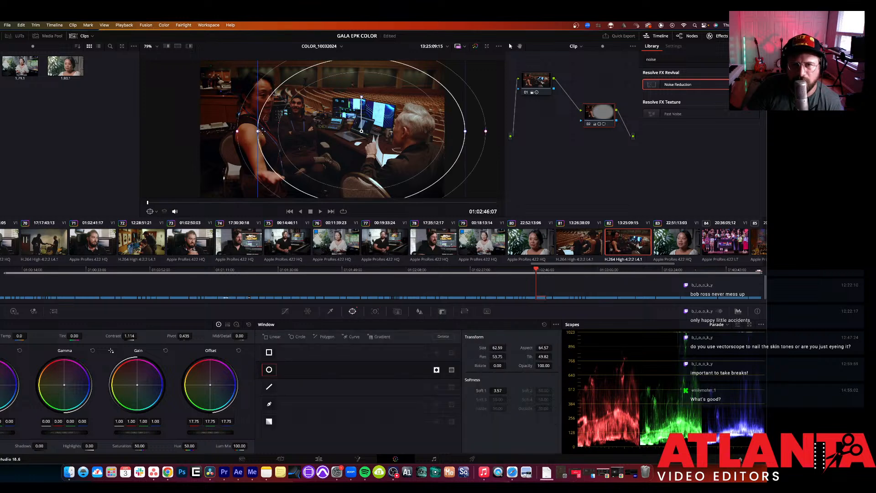
{"action": "left_click_drag", "start_coordinate": [257, 132], "coordinate": [214, 131]}
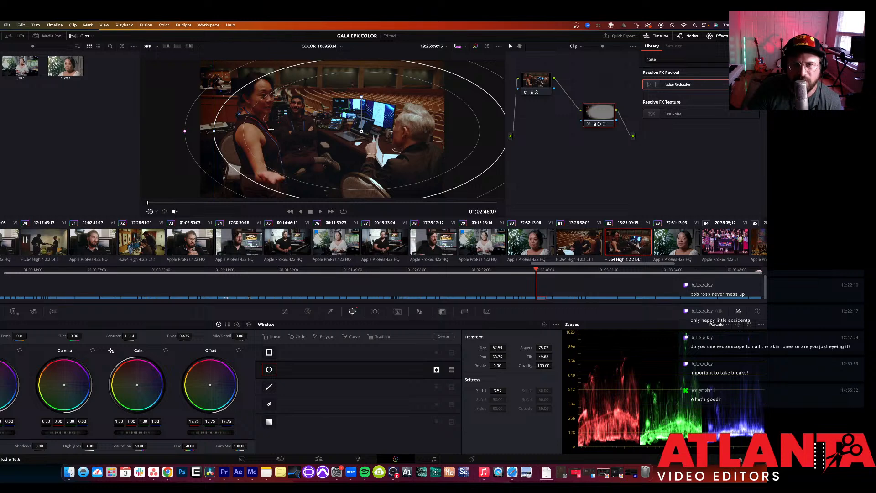
{"action": "left_click_drag", "start_coordinate": [271, 130], "coordinate": [228, 131]}
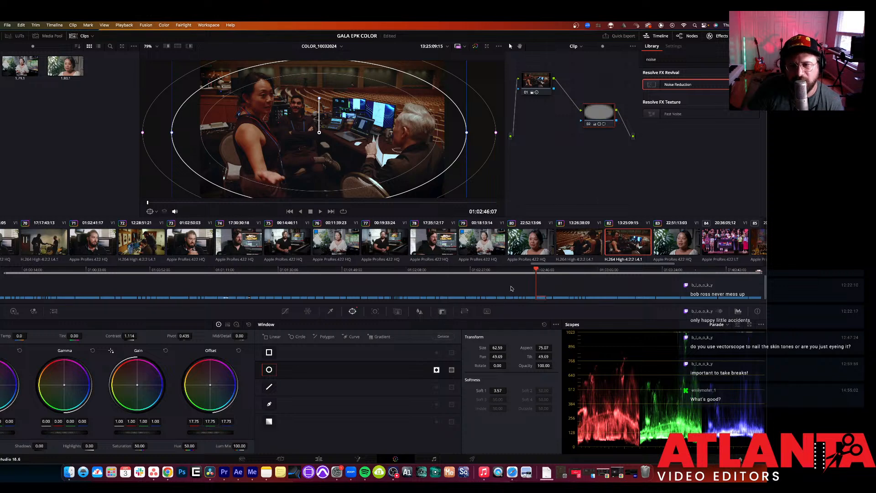
Step: Nudge the highlight end point of the red curve on clip 82's vignette node and select the first node
{"action": "left_click", "coordinate": [285, 311]}
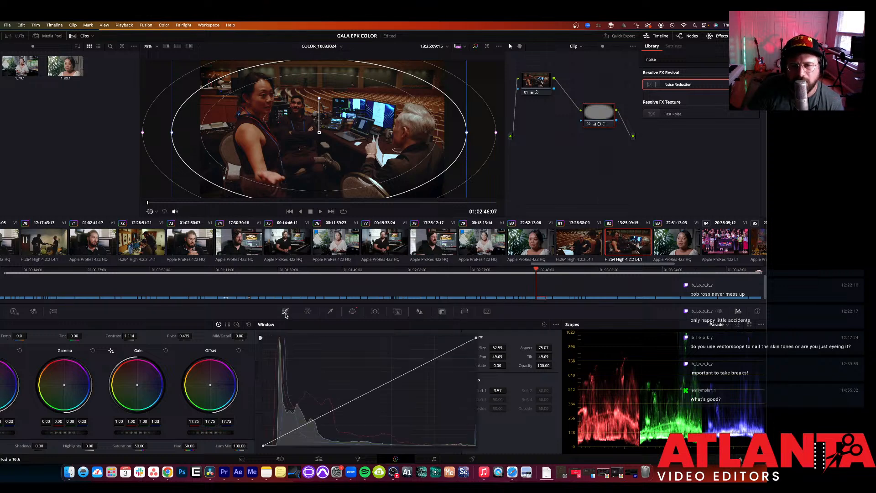
{"action": "left_click", "coordinate": [525, 336]}
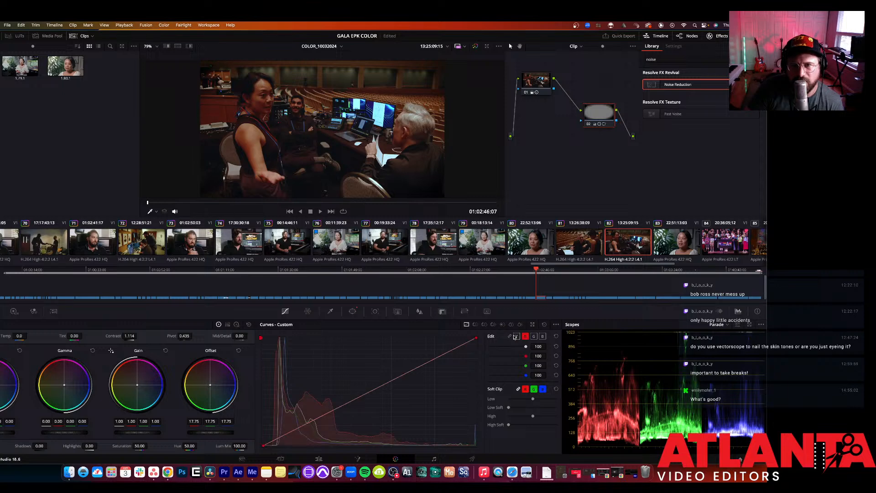
{"action": "mouse_move", "coordinate": [476, 339]}
{"action": "left_mouse_down"}
{"action": "mouse_move", "coordinate": [472, 381]}
{"action": "mouse_move", "coordinate": [475, 338]}
{"action": "left_mouse_up"}
{"action": "left_click", "coordinate": [545, 89]}
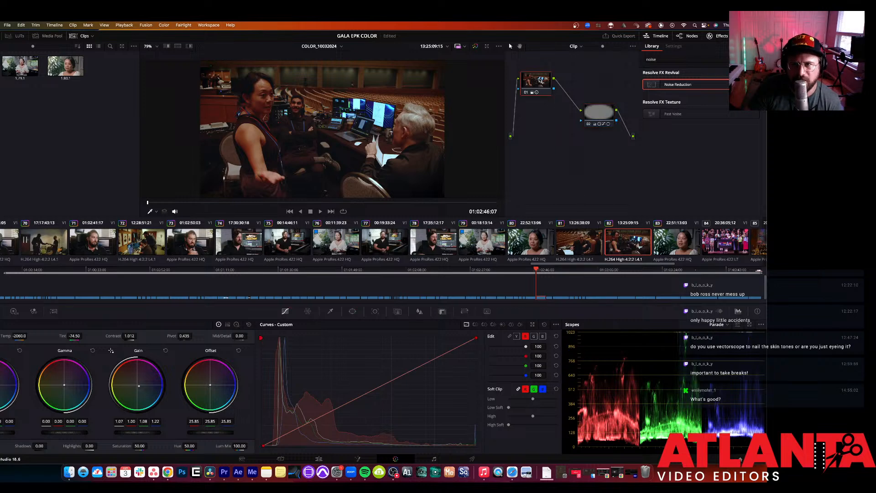
Step: Lower the red curve's highlight end on clip 82's first node, reset the gain and shift its balance to 0.95 red, 1.02 green and 0.95 blue
{"action": "left_click_drag", "start_coordinate": [476, 338], "coordinate": [478, 350]}
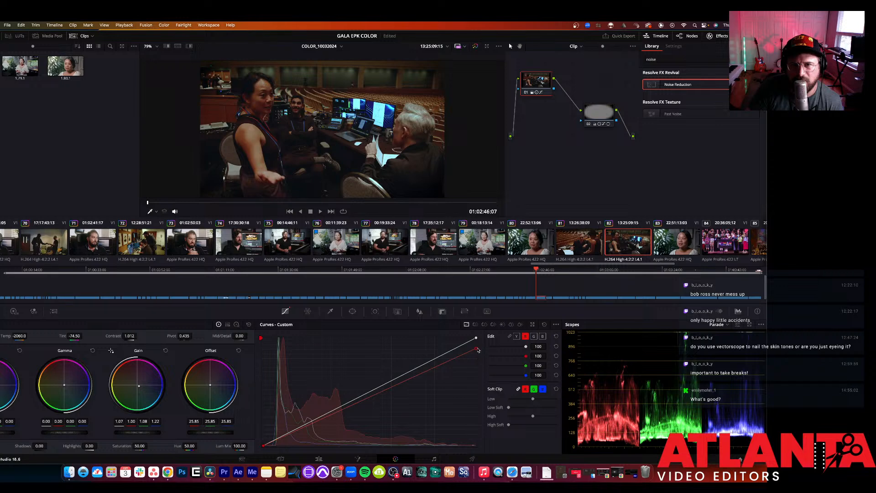
{"action": "left_click", "coordinate": [595, 118]}
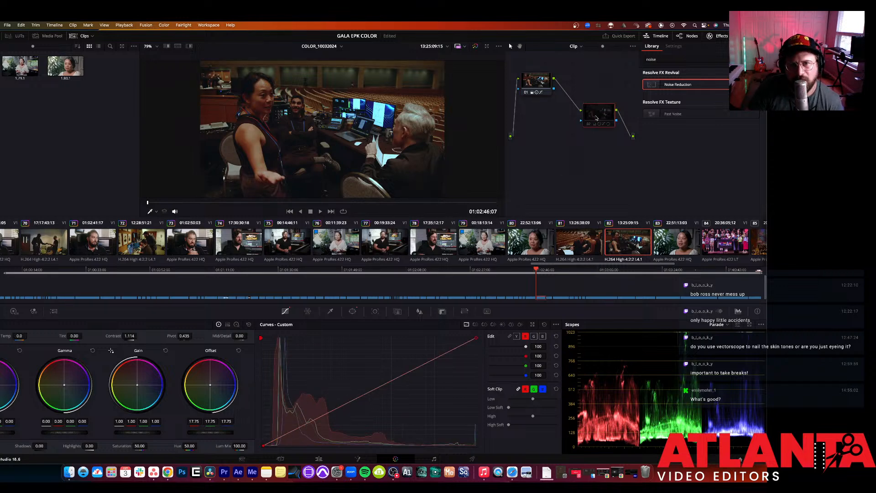
{"action": "left_click", "coordinate": [531, 86]}
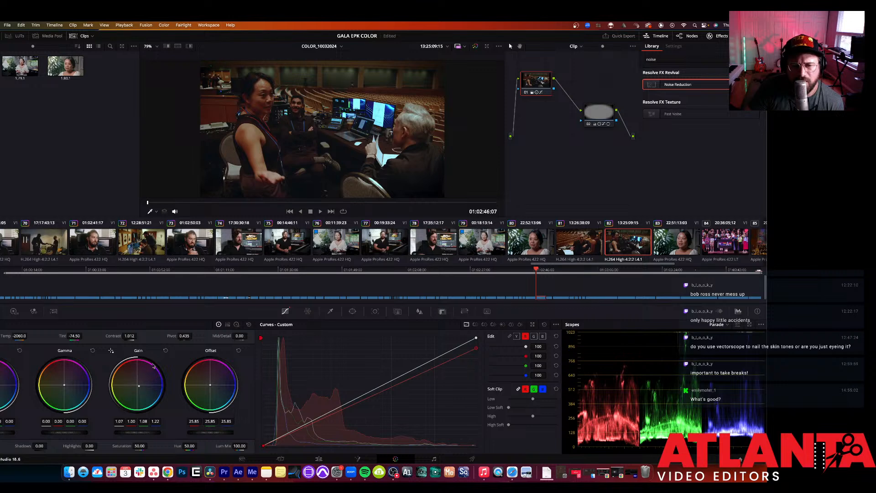
{"action": "left_click", "coordinate": [166, 350]}
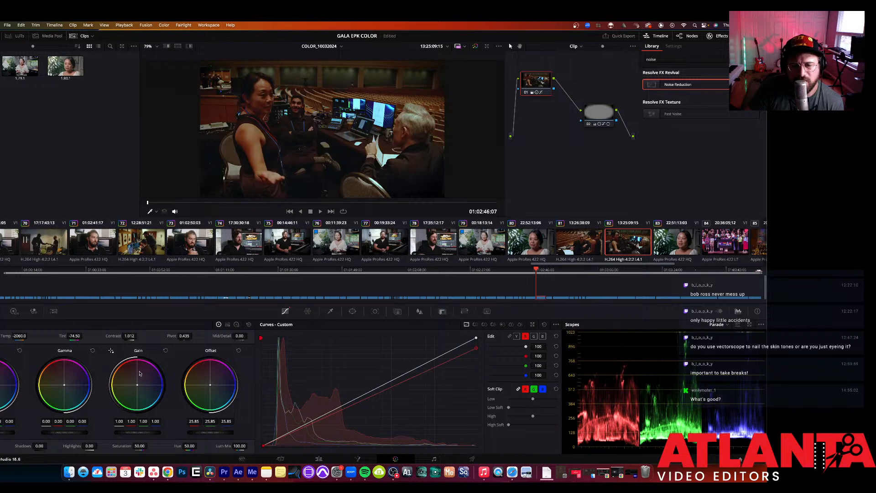
{"action": "left_click_drag", "start_coordinate": [140, 373], "coordinate": [138, 374]}
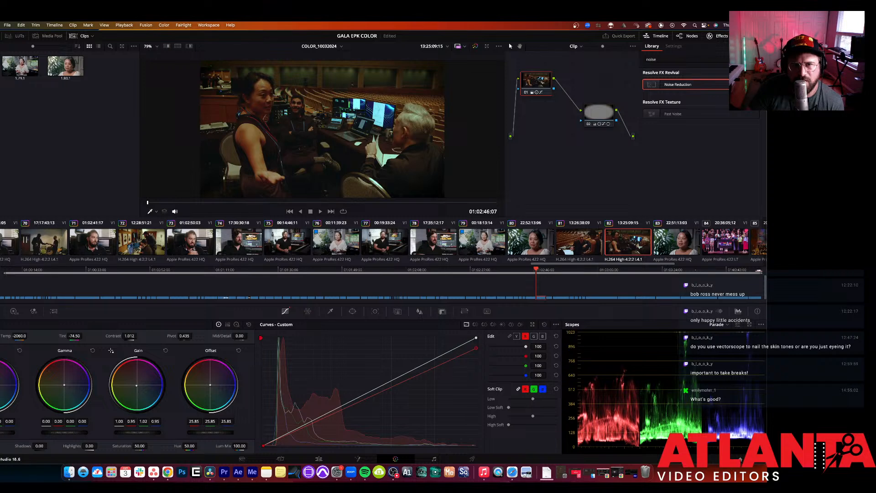
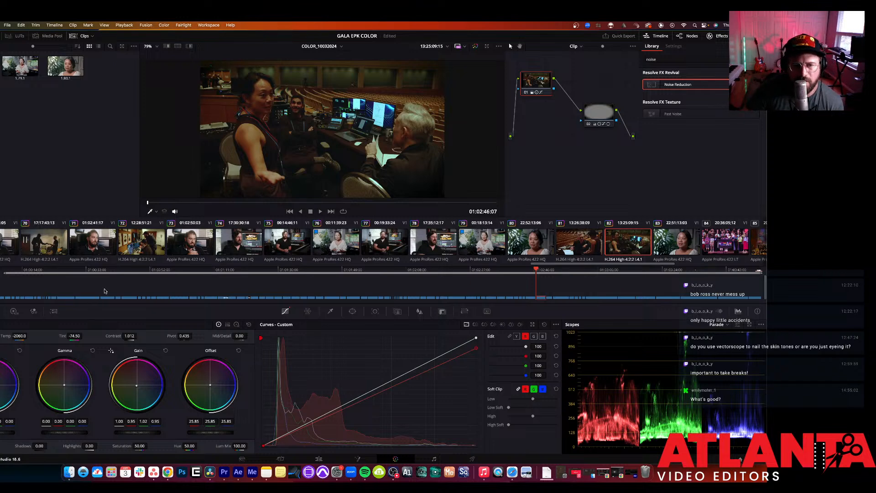
Step: Set clip 82's first-node log shadows to -0.10, midtones to 0.37 and highlights to 0.11, lower the contrast and raise master gain to 1.06
{"action": "left_click", "coordinate": [236, 324]}
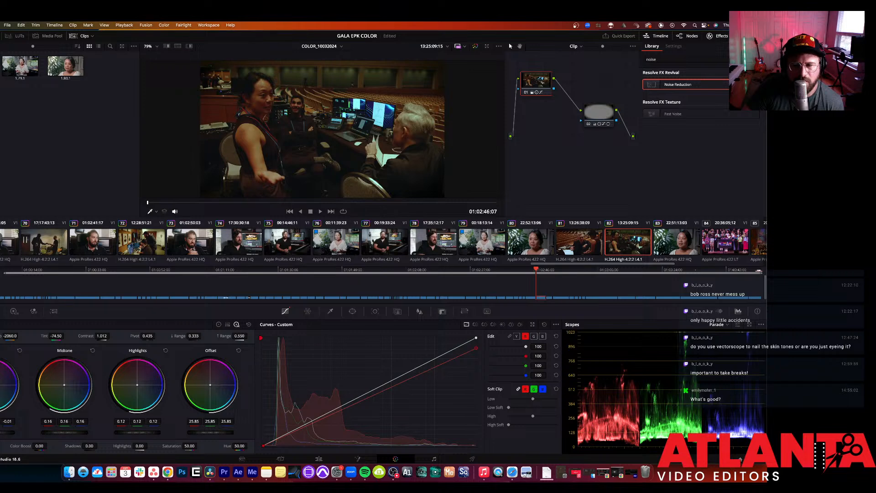
{"action": "left_click_drag", "start_coordinate": [9, 431], "coordinate": [2, 431]}
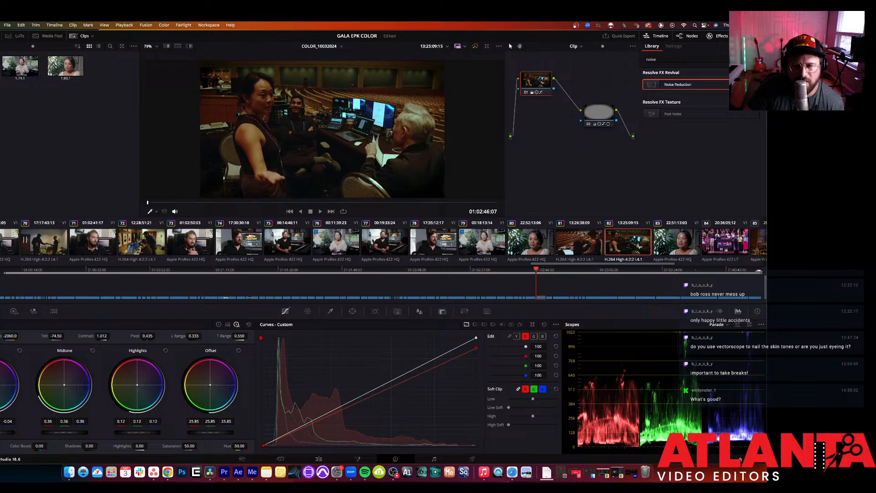
{"action": "mouse_move", "coordinate": [64, 431]}
{"action": "left_mouse_down"}
{"action": "mouse_move", "coordinate": [44, 431]}
{"action": "mouse_move", "coordinate": [57, 432]}
{"action": "left_mouse_up"}
{"action": "left_click_drag", "start_coordinate": [137, 432], "coordinate": [123, 432]}
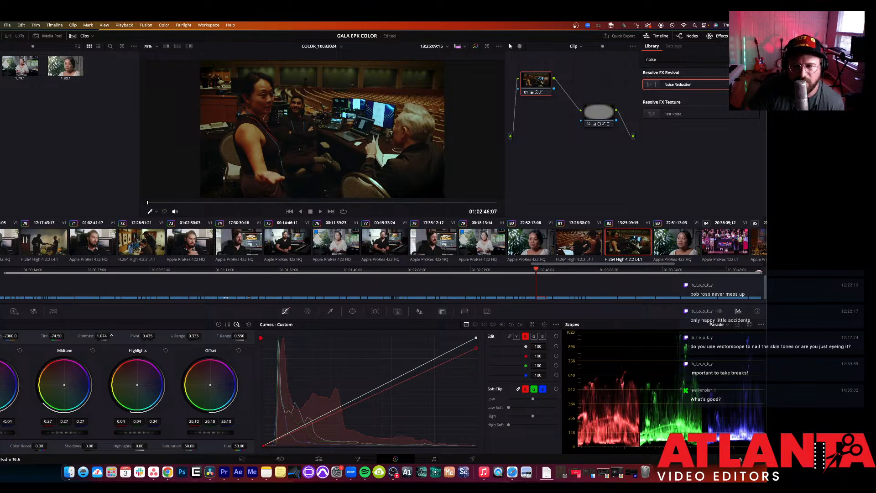
{"action": "mouse_move", "coordinate": [101, 336]}
{"action": "left_mouse_down"}
{"action": "mouse_move", "coordinate": [87, 335]}
{"action": "mouse_move", "coordinate": [119, 335]}
{"action": "mouse_move", "coordinate": [102, 336]}
{"action": "left_mouse_up"}
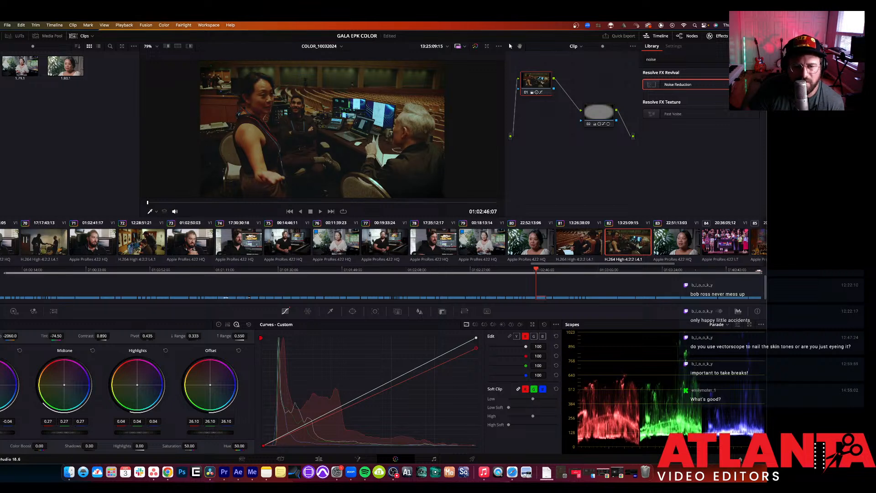
{"action": "left_click_drag", "start_coordinate": [11, 432], "coordinate": [5, 432]}
{"action": "left_click_drag", "start_coordinate": [128, 432], "coordinate": [136, 432]}
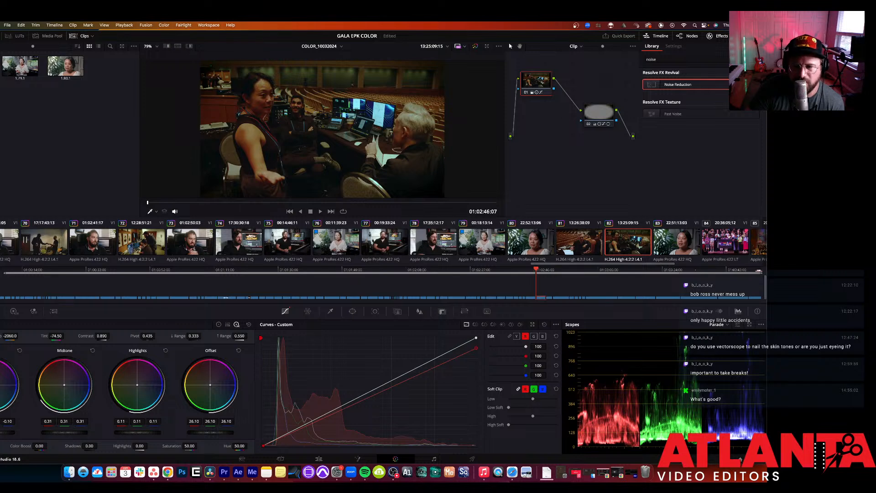
{"action": "left_click_drag", "start_coordinate": [64, 432], "coordinate": [67, 432]}
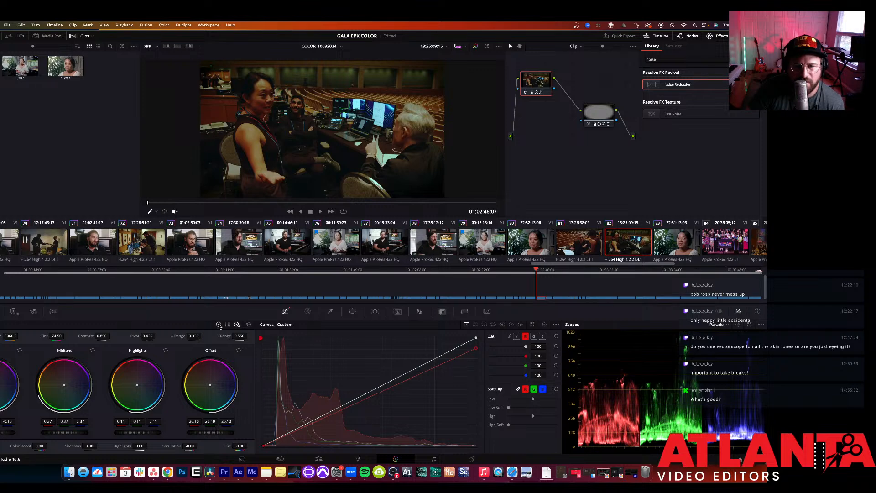
{"action": "left_click", "coordinate": [219, 325]}
{"action": "left_click_drag", "start_coordinate": [138, 431], "coordinate": [140, 431]}
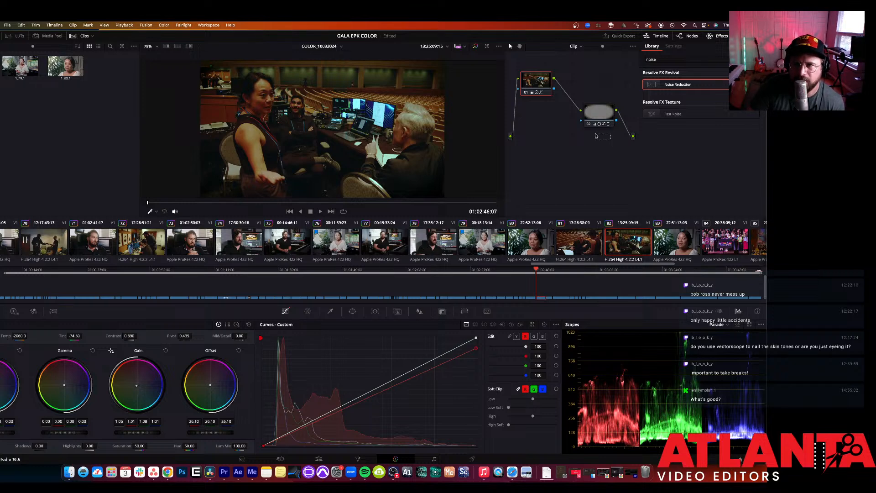
Step: Delete clip 82's nodes and replace them with a copy of clip 81's grade
{"action": "key", "text": "BackSpace"}
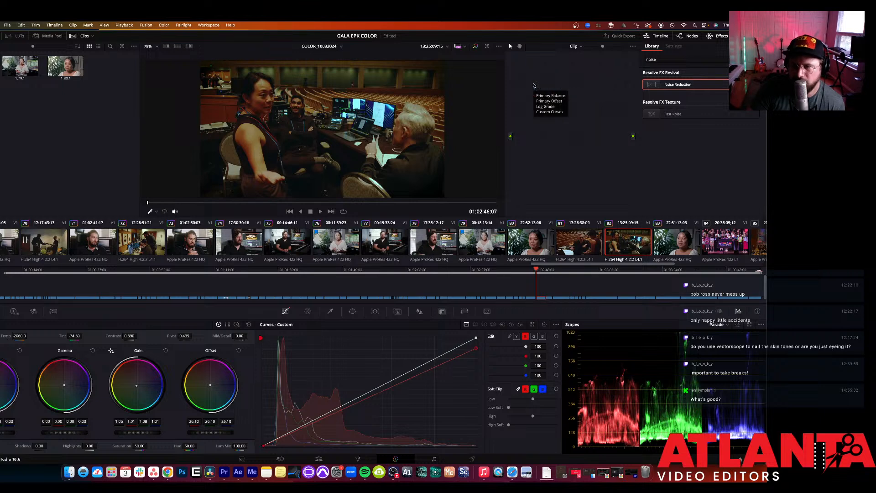
{"action": "left_click", "coordinate": [581, 238]}
{"action": "left_click", "coordinate": [624, 245]}
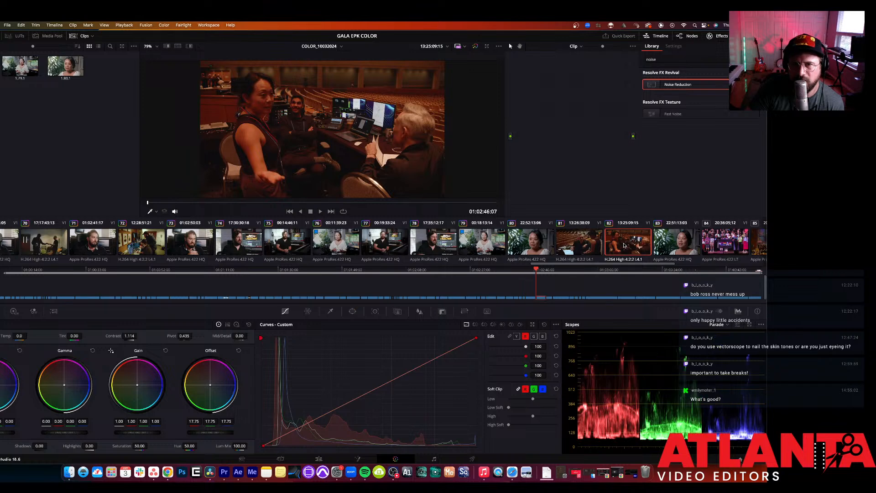
{"action": "key", "text": "super+v"}
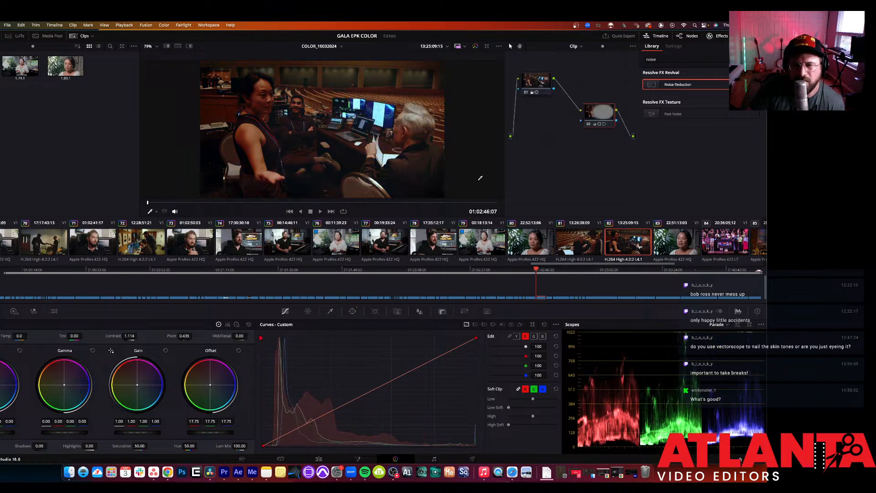
Step: Move clip 82's circular vignette window to pan 49.26 and tilt 49.66, and set its size to 64.55
{"action": "left_click", "coordinate": [352, 310]}
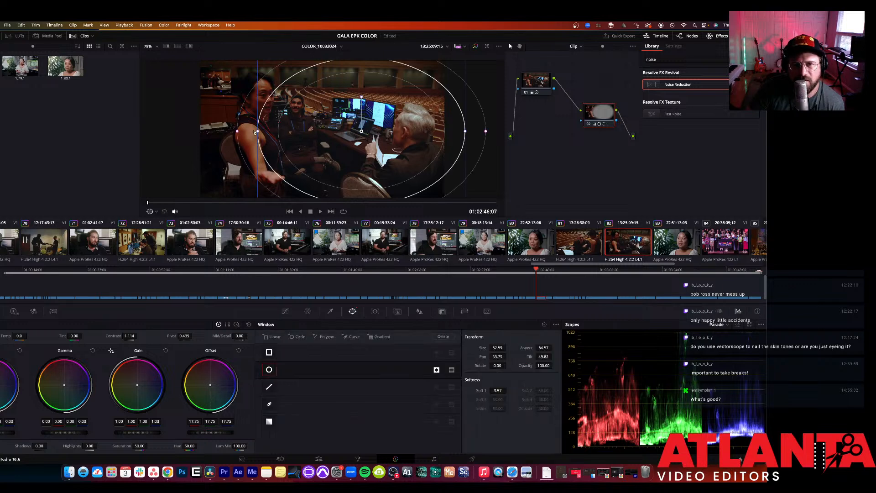
{"action": "left_click_drag", "start_coordinate": [309, 128], "coordinate": [264, 130]}
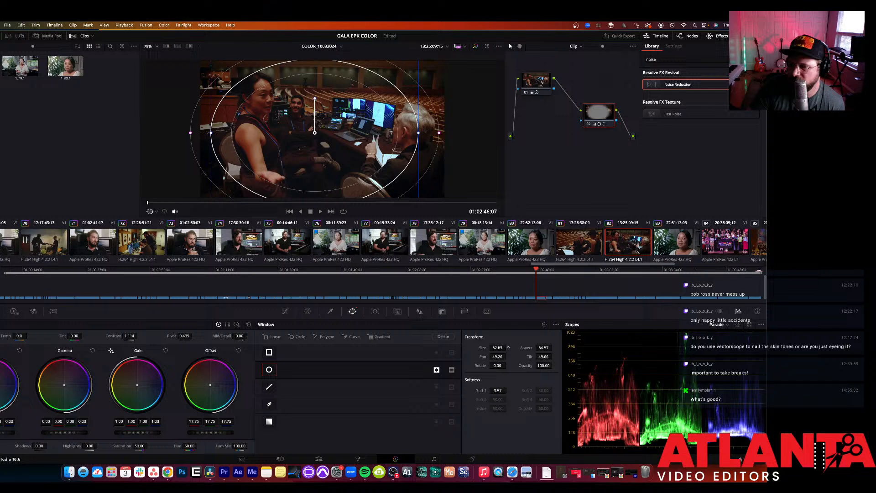
{"action": "left_click_drag", "start_coordinate": [499, 348], "coordinate": [522, 346]}
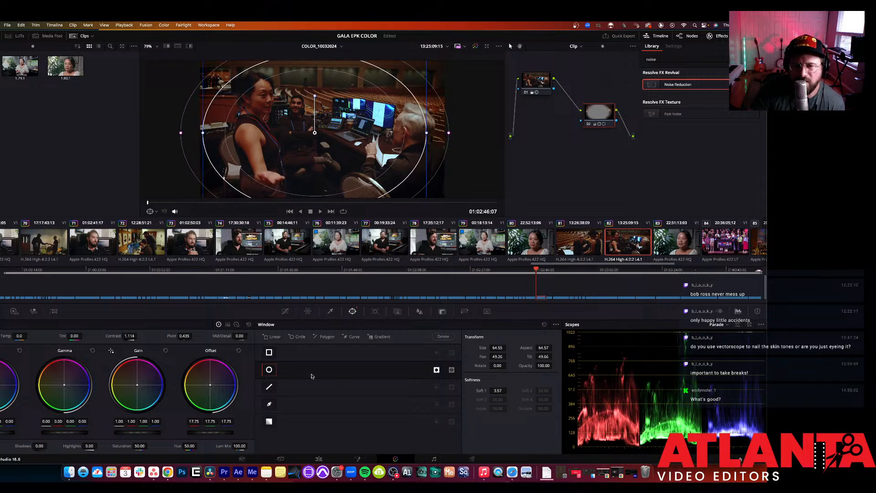
Step: Slightly lower the red curve's highlight end point on clip 82's first node and set the node's temperature to -2740
{"action": "left_click", "coordinate": [285, 310]}
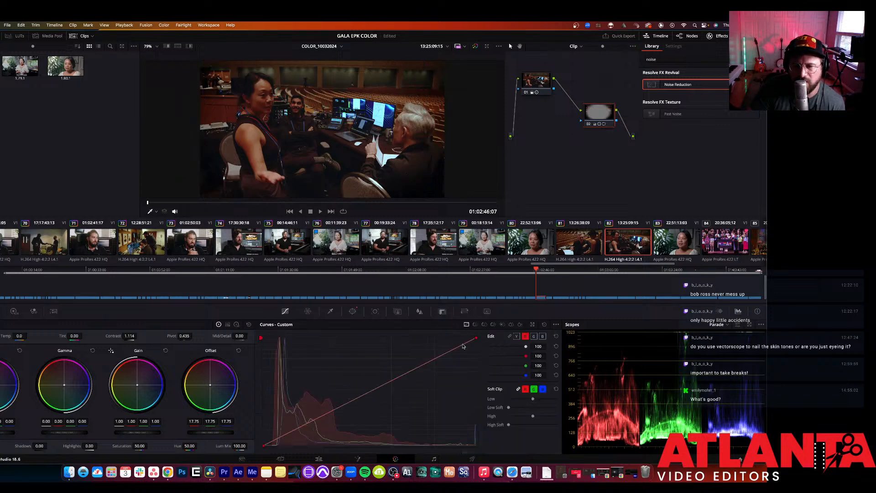
{"action": "left_click_drag", "start_coordinate": [463, 346], "coordinate": [463, 355]}
{"action": "key", "text": "super+z"}
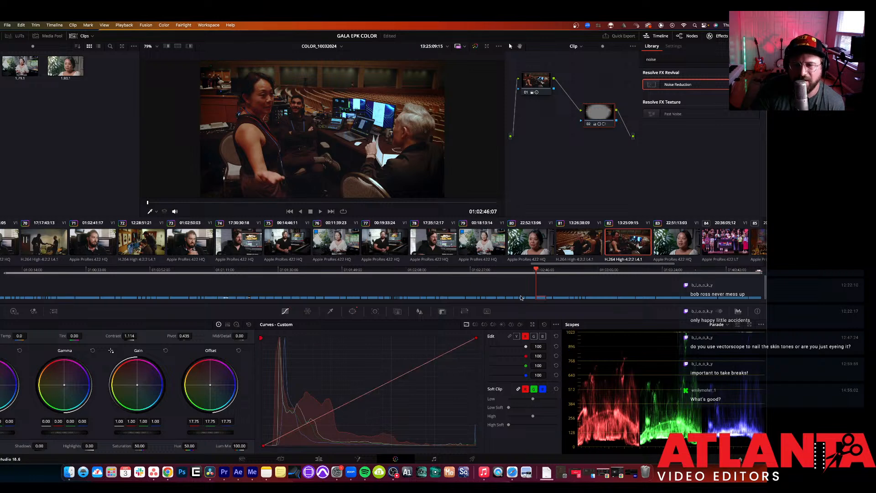
{"action": "left_click", "coordinate": [541, 83]}
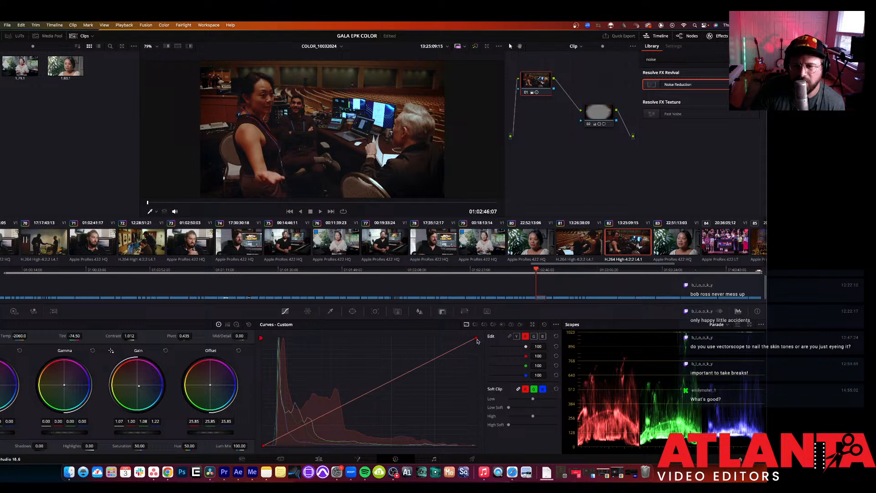
{"action": "left_click_drag", "start_coordinate": [477, 342], "coordinate": [478, 344]}
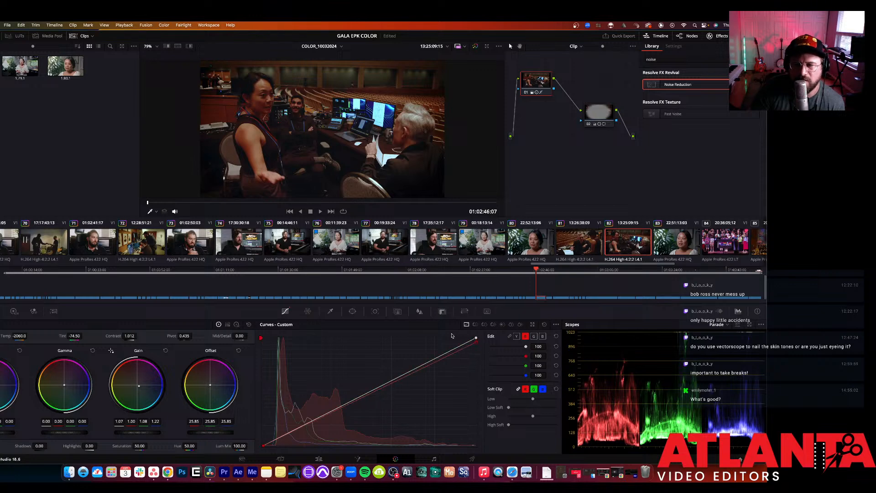
{"action": "left_click_drag", "start_coordinate": [42, 338], "coordinate": [30, 335]}
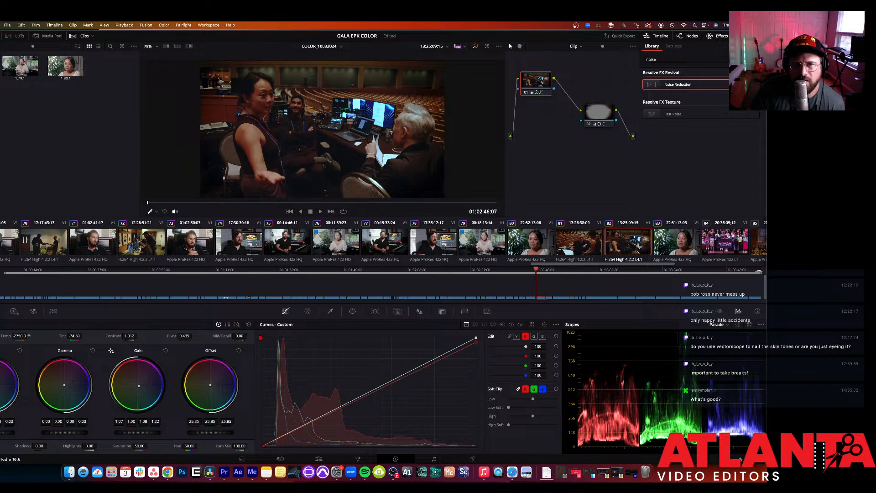
Step: Compare the ungraded interview clips 94 and 95, finishing on clip 95
{"action": "scroll", "coordinate": [670, 238], "scroll_direction": "right", "scroll_amount": 5}
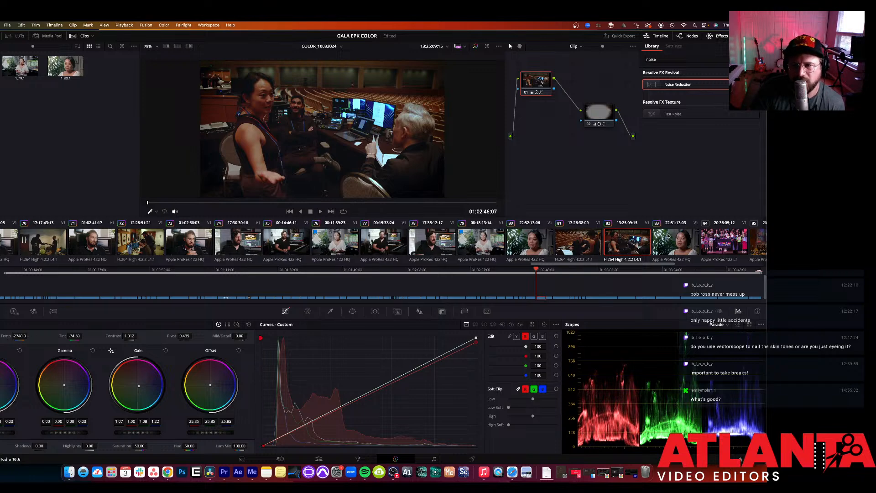
{"action": "scroll", "coordinate": [648, 242], "scroll_direction": "right", "scroll_amount": 15}
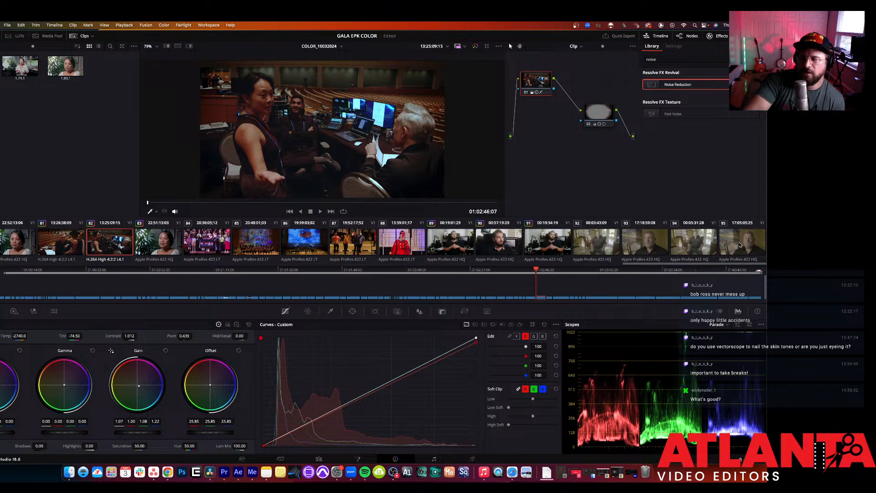
{"action": "left_click", "coordinate": [739, 244]}
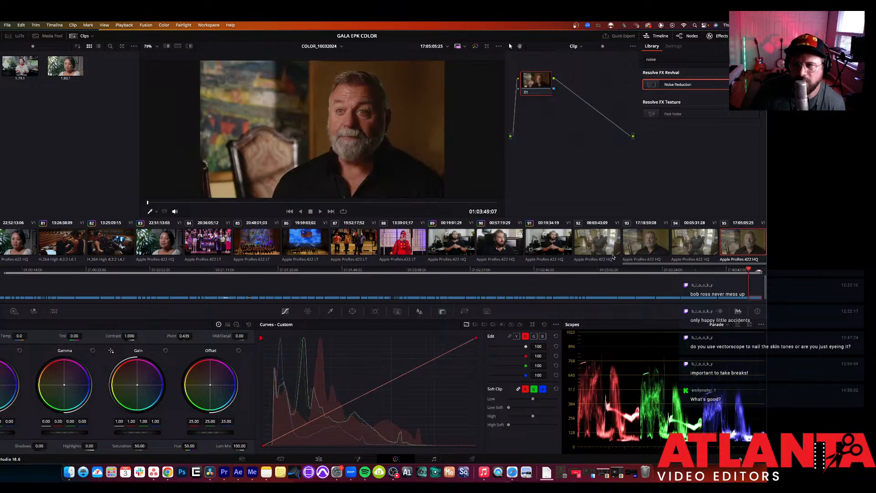
{"action": "left_click", "coordinate": [695, 241]}
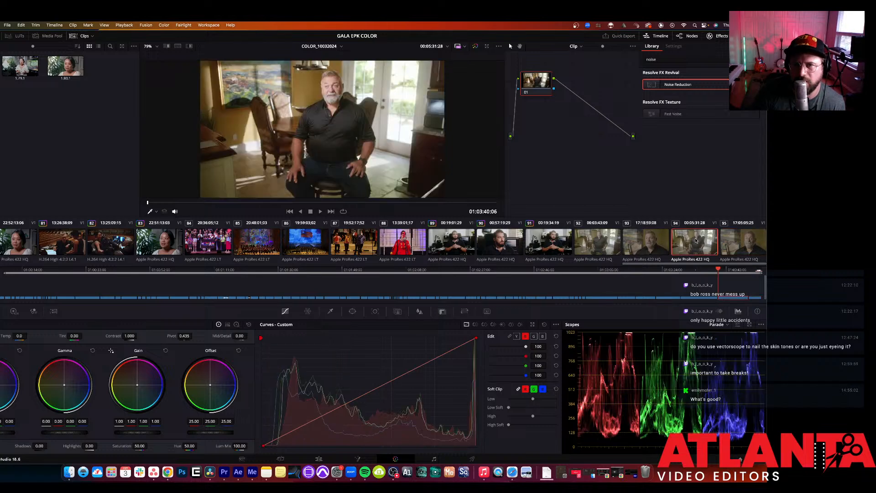
{"action": "left_click", "coordinate": [745, 242]}
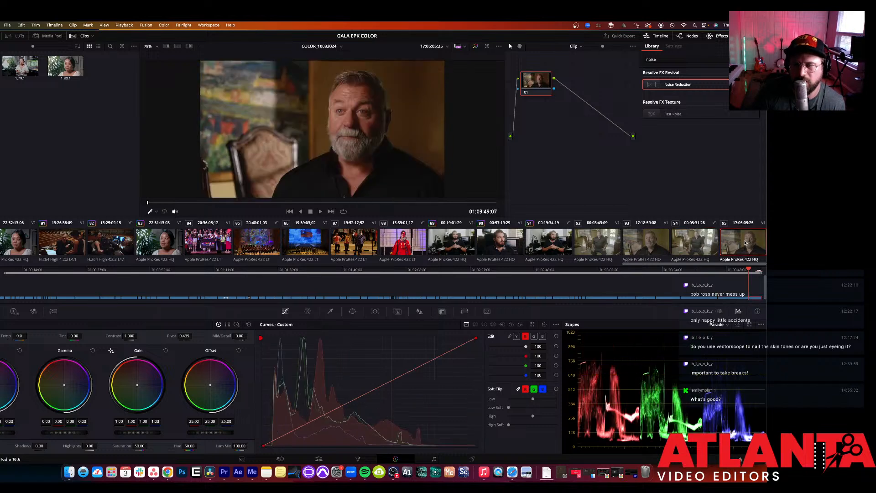
{"action": "left_click", "coordinate": [700, 245]}
{"action": "left_click", "coordinate": [732, 245]}
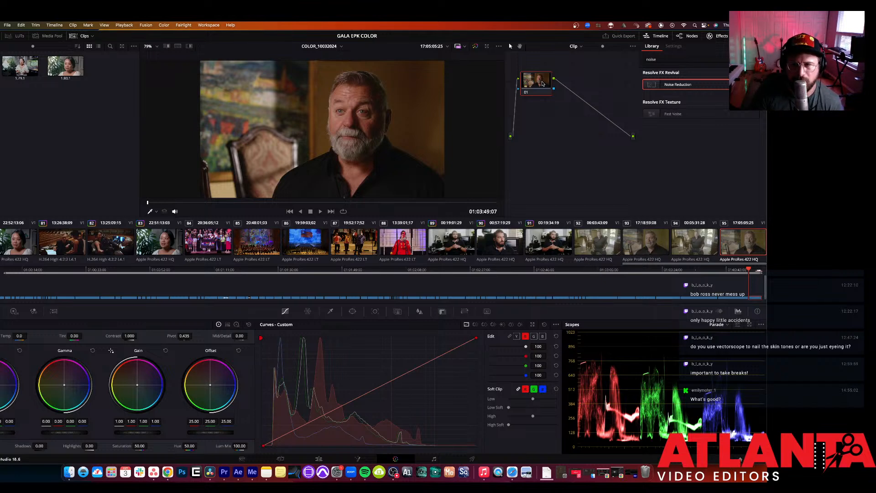
Step: Add a second corrector node in series on clip 95, arrange the two nodes and select the first one
{"action": "left_click_drag", "start_coordinate": [543, 82], "coordinate": [546, 88]}
{"action": "right_click", "coordinate": [568, 160]}
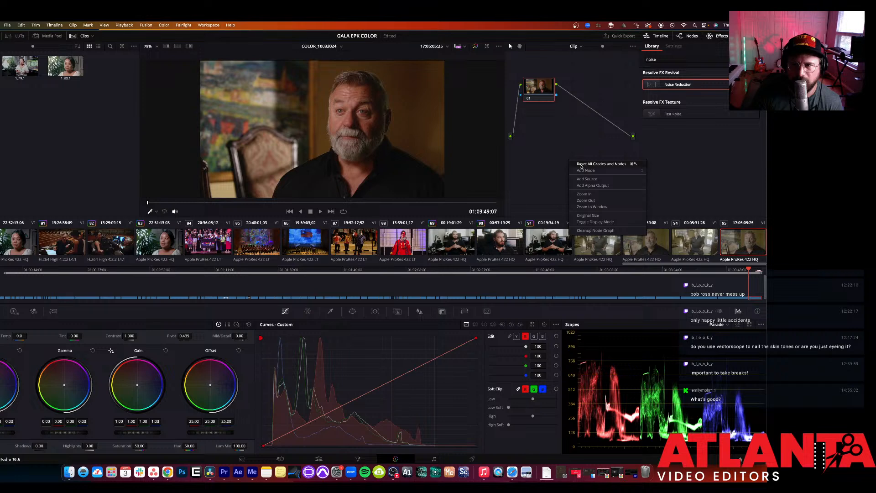
{"action": "mouse_move", "coordinate": [587, 170]}
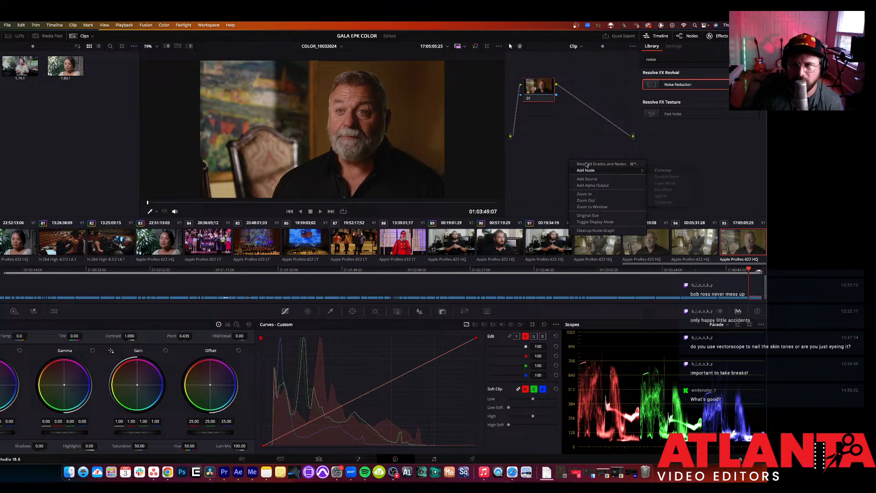
{"action": "left_click", "coordinate": [657, 170]}
{"action": "left_click_drag", "start_coordinate": [568, 163], "coordinate": [600, 115]}
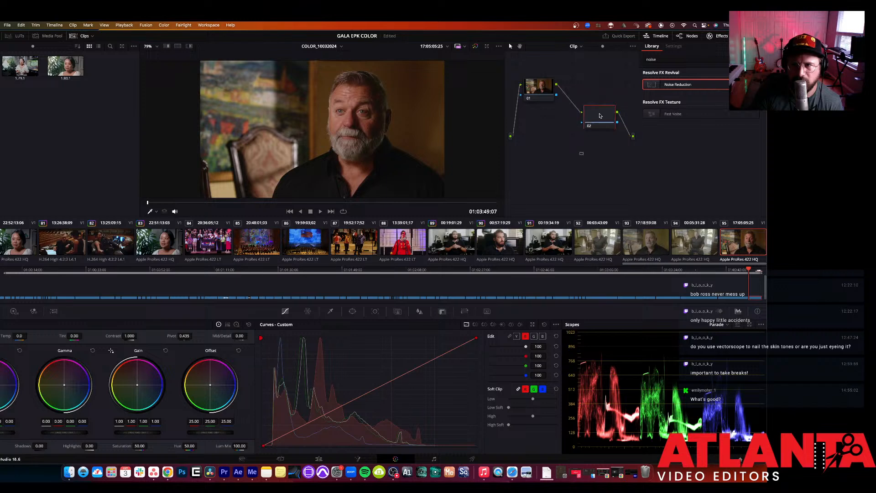
{"action": "left_click", "coordinate": [545, 90]}
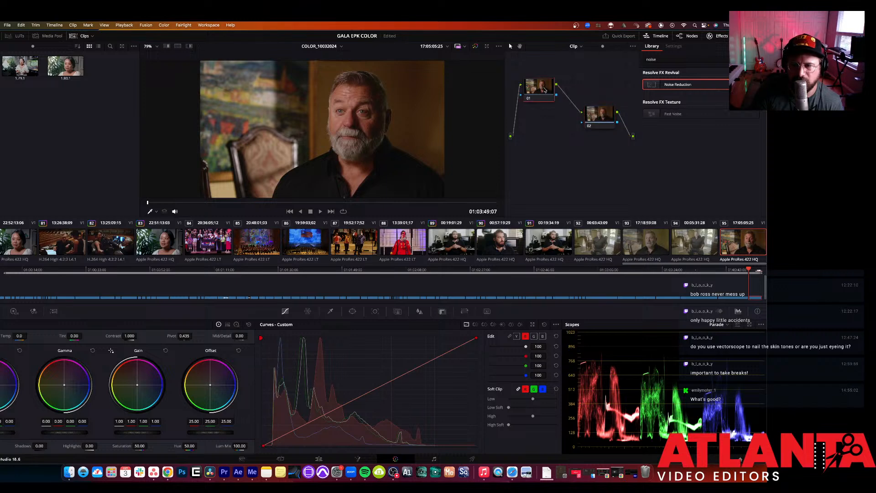
{"action": "left_click_drag", "start_coordinate": [544, 90], "coordinate": [546, 98]}
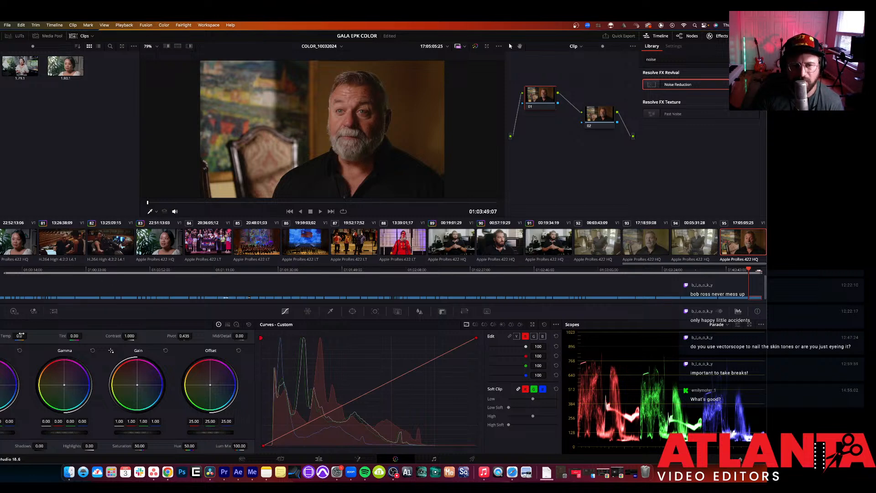
Step: Set clip 95's first node to temperature -890 and tint -33.50, check it on the vectorscope and return to the parade scope
{"action": "left_click_drag", "start_coordinate": [22, 336], "coordinate": [10, 336]}
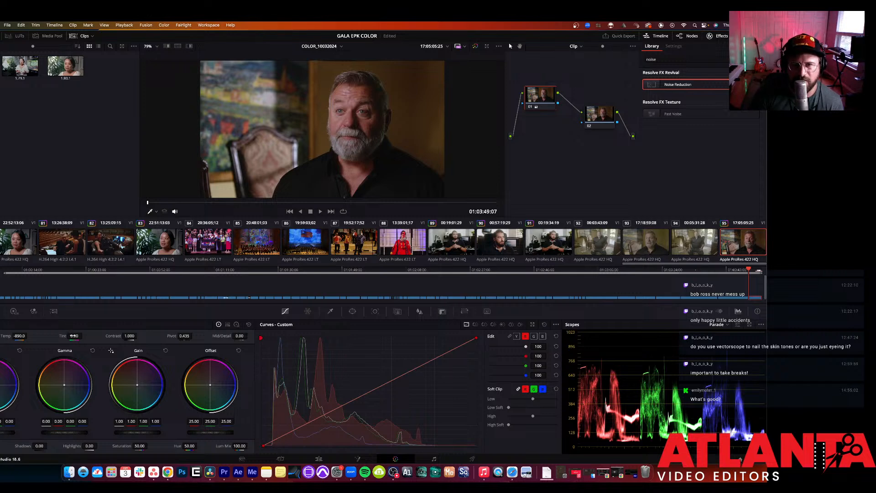
{"action": "left_click_drag", "start_coordinate": [74, 336], "coordinate": [68, 336]}
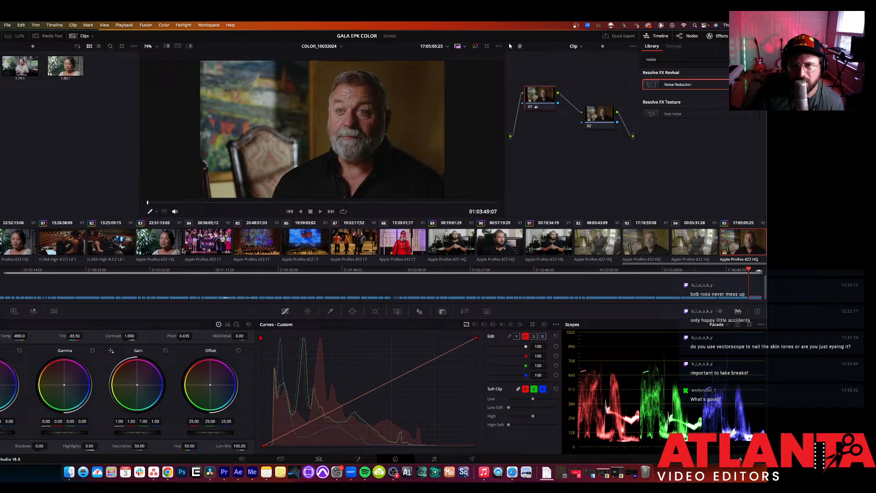
{"action": "left_click", "coordinate": [715, 324]}
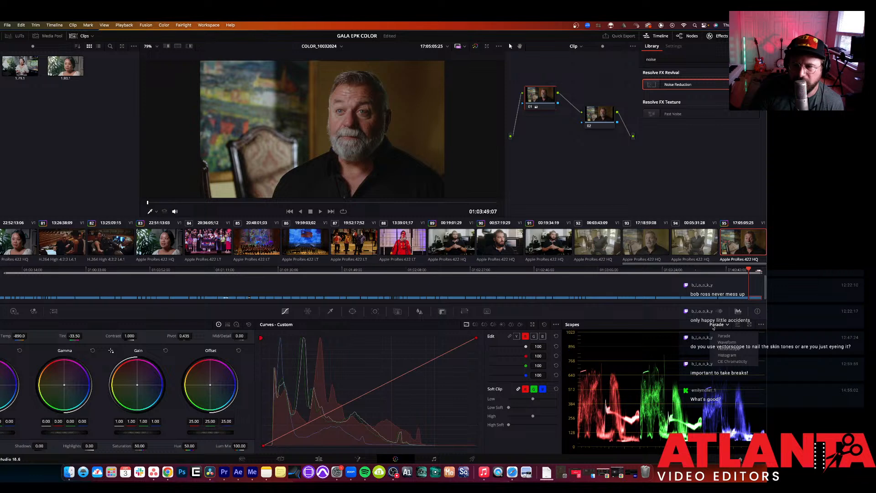
{"action": "left_click", "coordinate": [723, 349]}
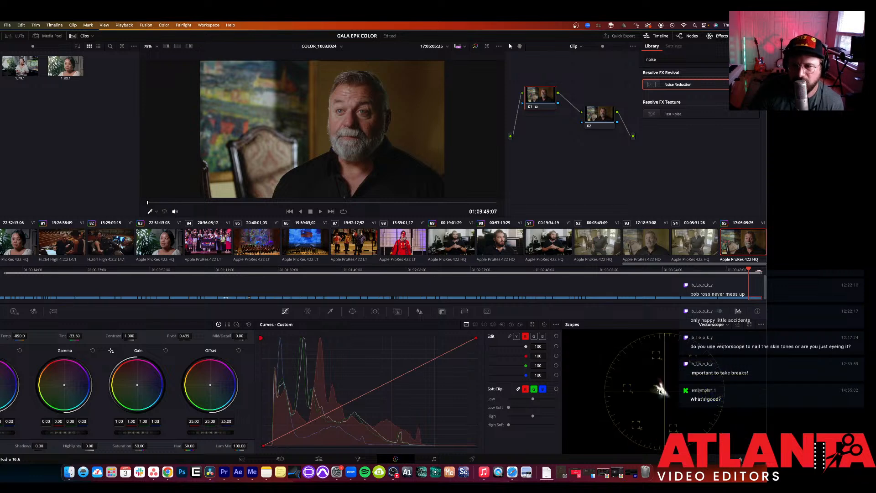
{"action": "left_click", "coordinate": [712, 326]}
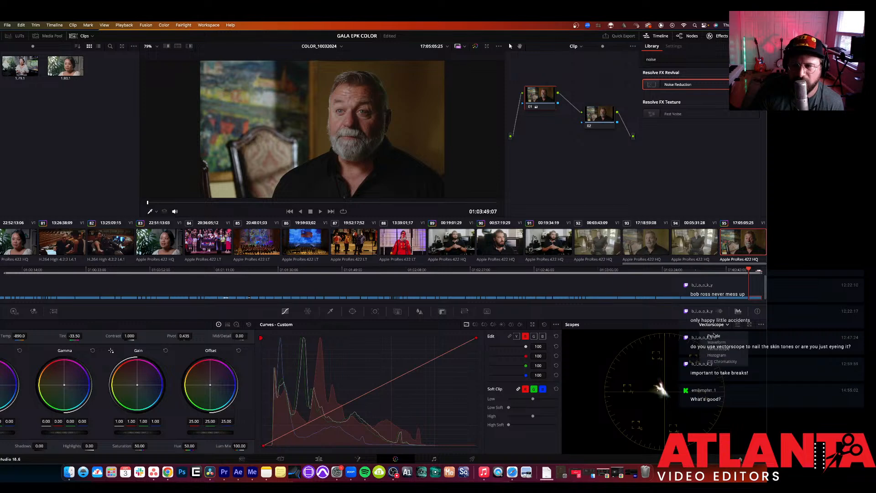
{"action": "left_click", "coordinate": [714, 334]}
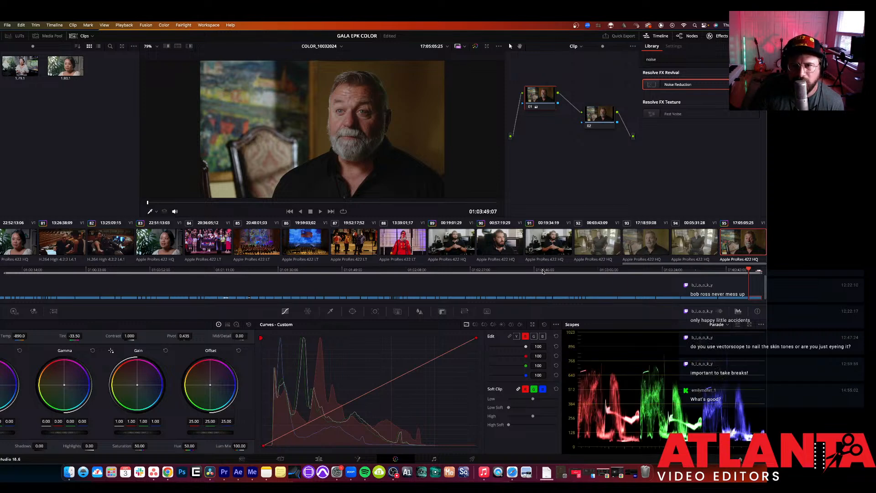
Step: Shot-match clip 94 to clip 95 and compare the two clips, finishing on clip 94
{"action": "left_click", "coordinate": [700, 241]}
{"action": "right_click", "coordinate": [698, 243]}
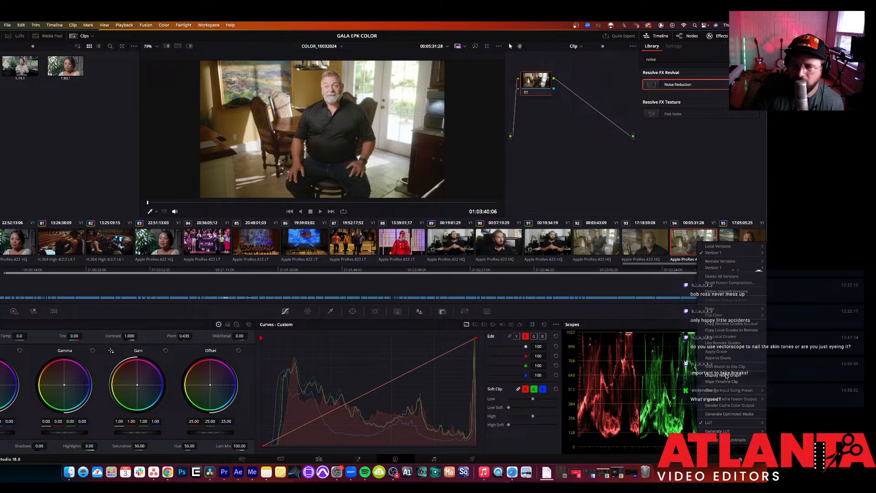
{"action": "left_click", "coordinate": [725, 366]}
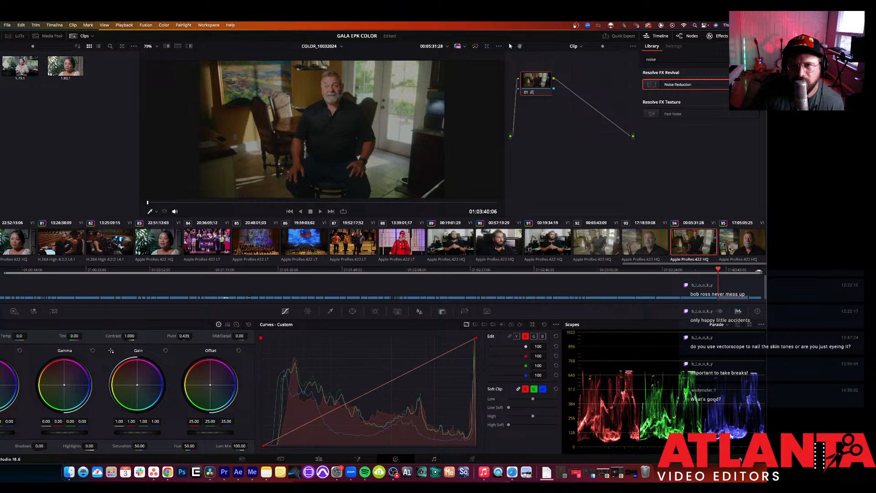
{"action": "left_click", "coordinate": [729, 248]}
{"action": "left_click", "coordinate": [701, 247]}
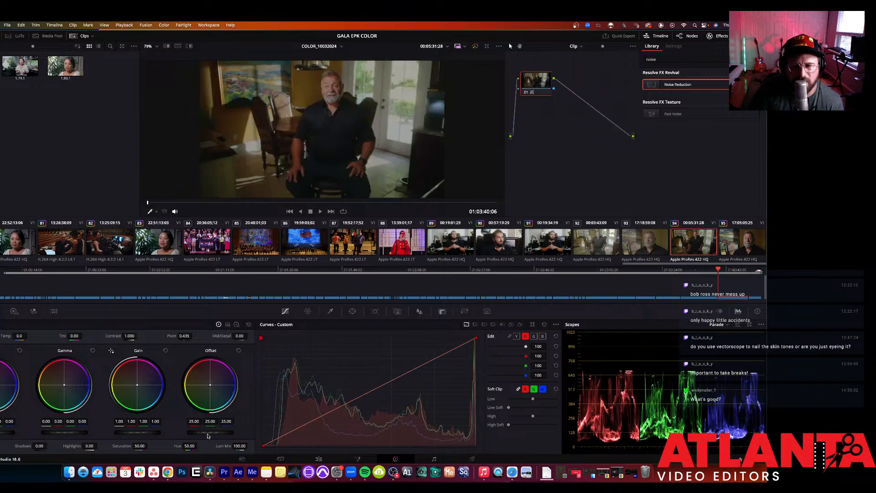
Step: Raise clip 94's master gain to 1.13 and compare its exposure with clip 95, finishing on clip 94
{"action": "left_click_drag", "start_coordinate": [211, 432], "coordinate": [235, 432]}
{"action": "key", "text": "super+z"}
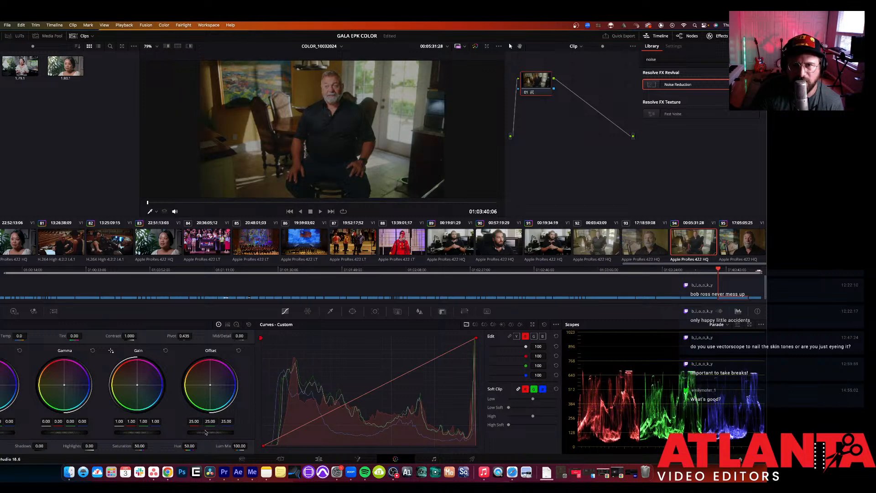
{"action": "left_click_drag", "start_coordinate": [139, 433], "coordinate": [151, 432]}
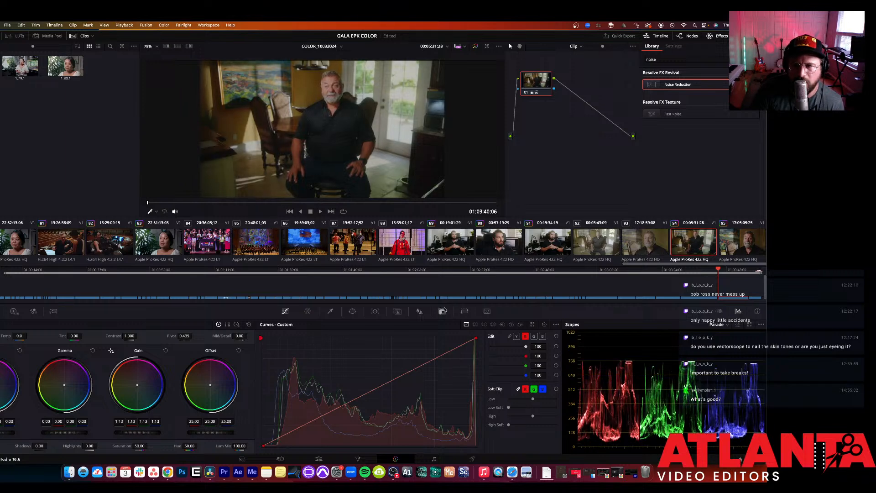
{"action": "left_click", "coordinate": [728, 247]}
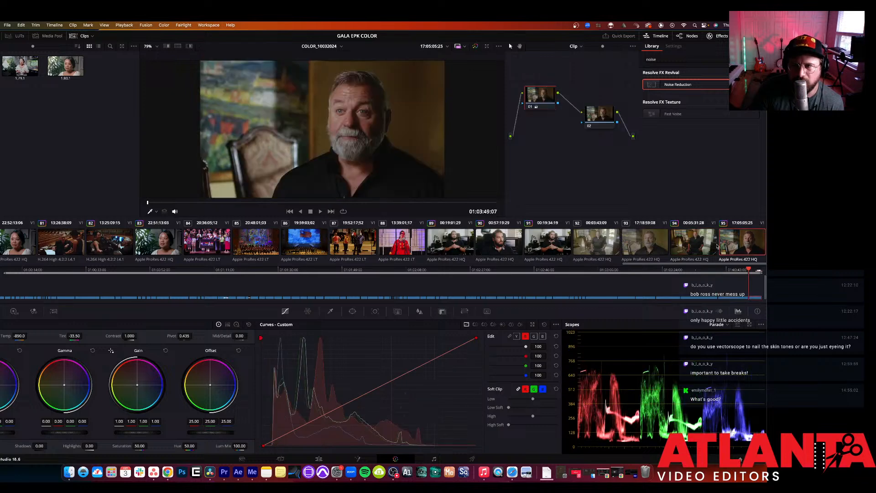
{"action": "left_click", "coordinate": [707, 245]}
{"action": "left_click", "coordinate": [728, 246]}
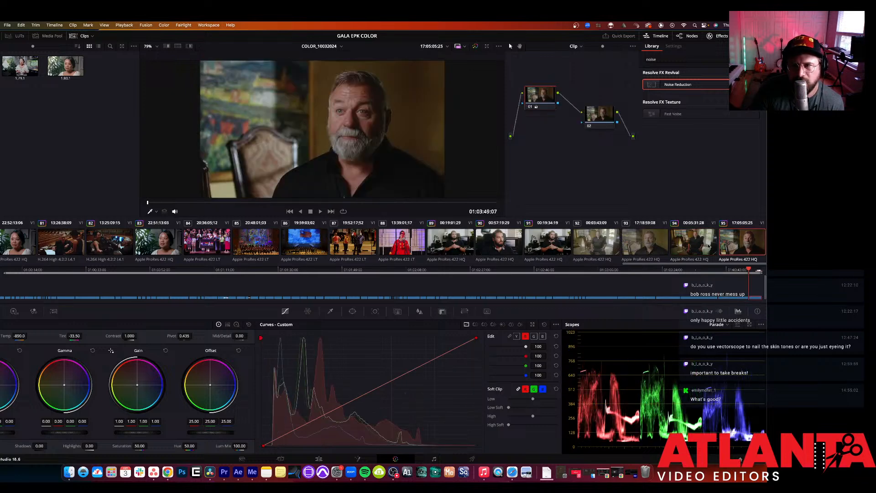
{"action": "left_click", "coordinate": [705, 246]}
{"action": "left_click", "coordinate": [728, 246]}
{"action": "left_click", "coordinate": [701, 244]}
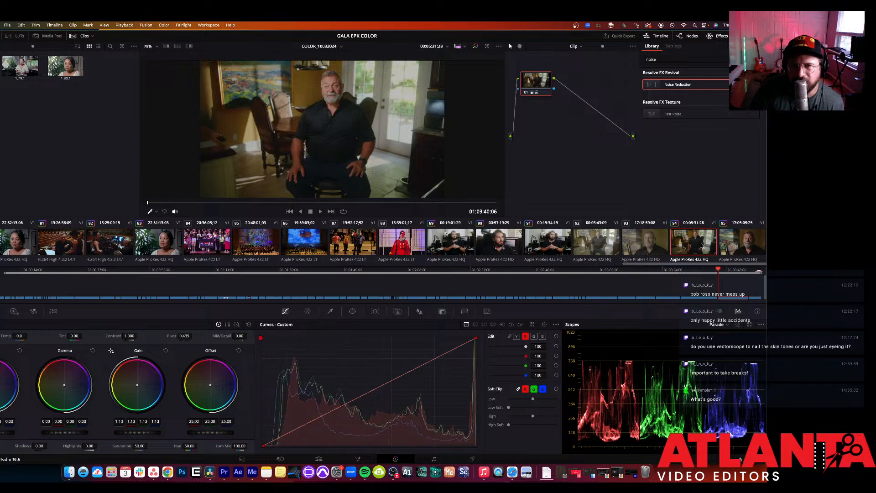
Step: Add a second corrector node in series after clip 94's first node
{"action": "right_click", "coordinate": [589, 161]}
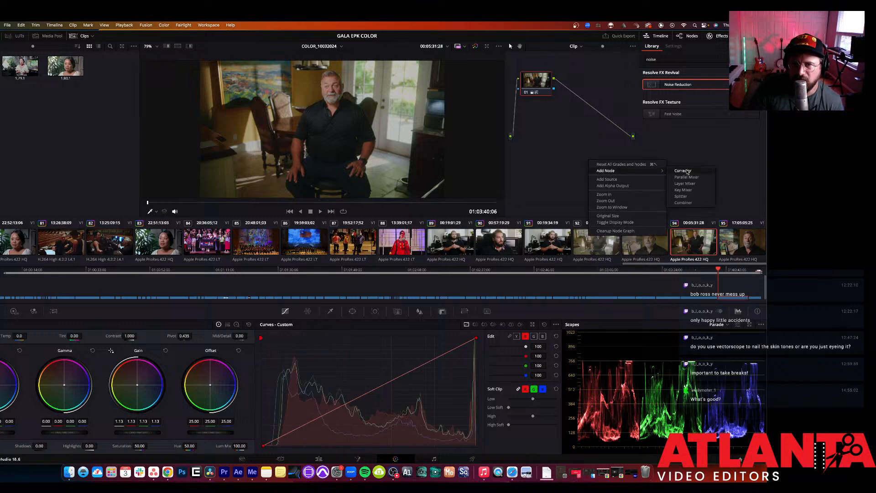
{"action": "left_click", "coordinate": [683, 171]}
{"action": "left_click_drag", "start_coordinate": [595, 137], "coordinate": [590, 111]}
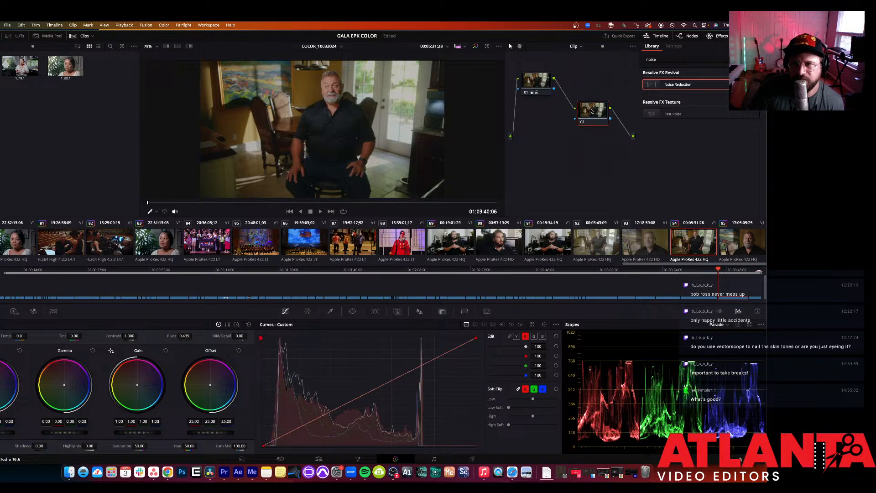
Step: Darken clip 94's second node with master offset 21.45, gain 0.87 and gamma -0.02
{"action": "left_click_drag", "start_coordinate": [222, 436], "coordinate": [217, 436]}
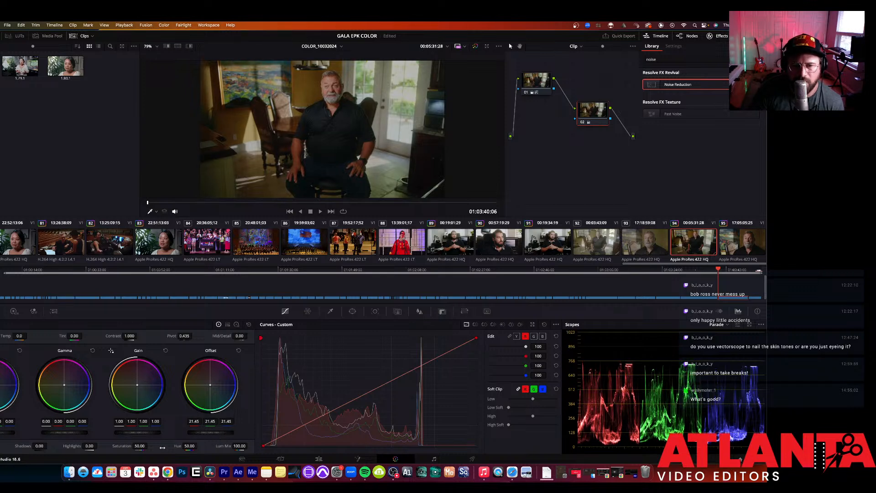
{"action": "left_click_drag", "start_coordinate": [145, 432], "coordinate": [141, 433]}
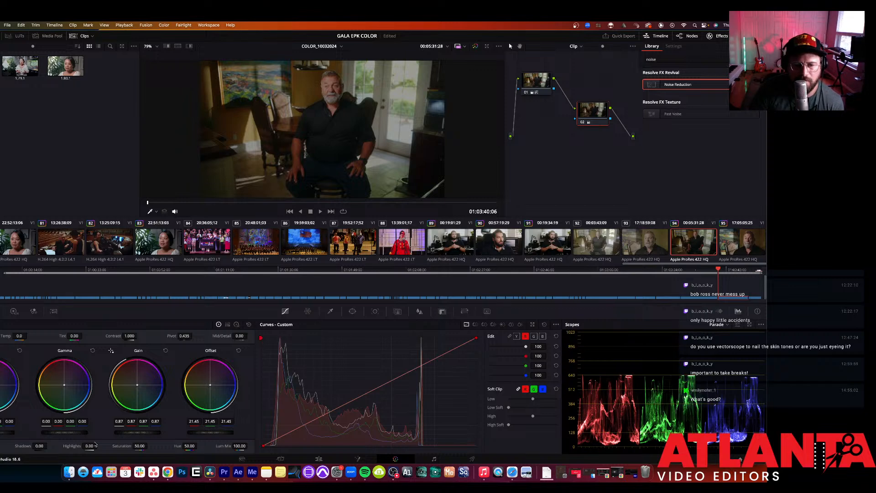
{"action": "left_click_drag", "start_coordinate": [64, 434], "coordinate": [61, 434]}
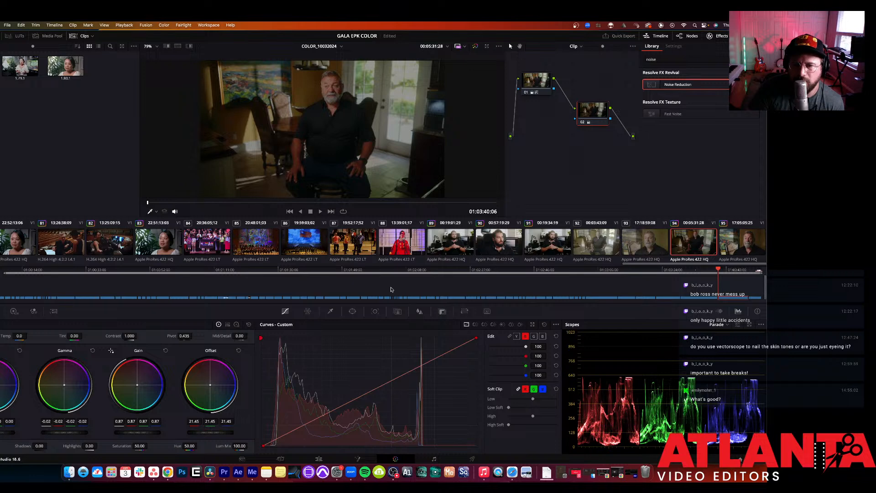
Step: Add an inverted circular window to clip 94's second node, shaped as an oval around the seated man with pan 51.11, tilt 49.94 and aspect 30.06
{"action": "left_click", "coordinate": [352, 311]}
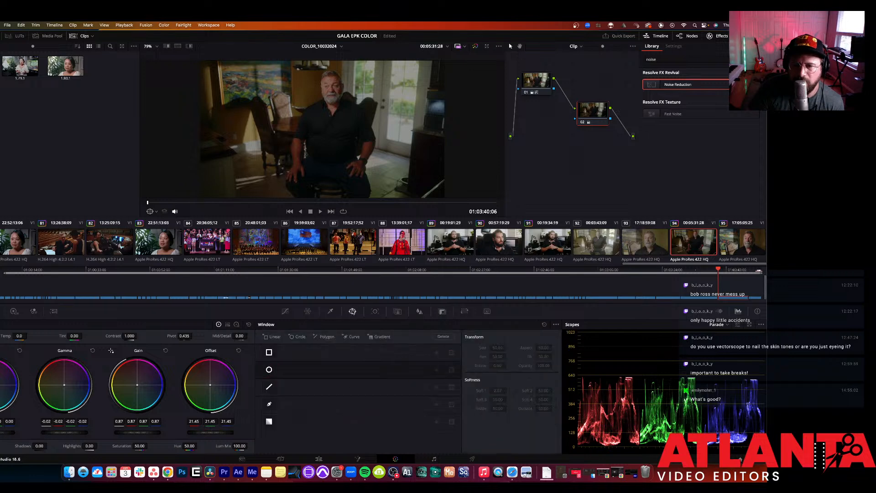
{"action": "left_click", "coordinate": [269, 369]}
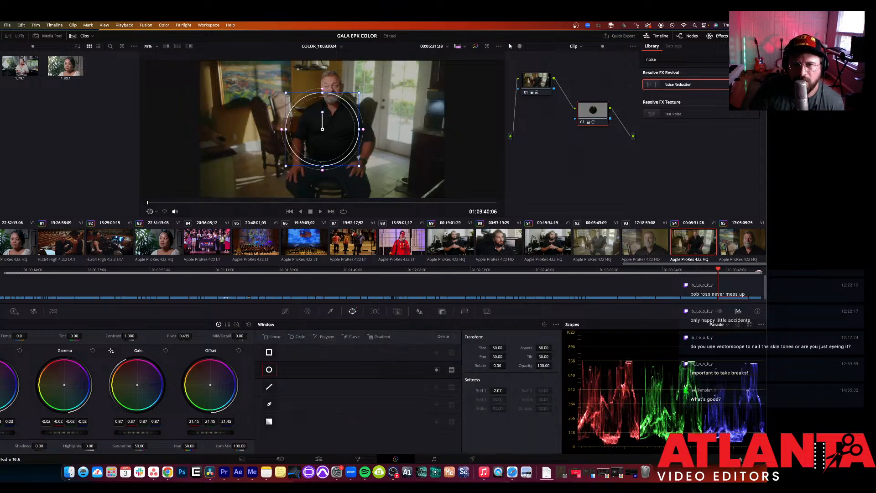
{"action": "left_click_drag", "start_coordinate": [322, 166], "coordinate": [318, 200]}
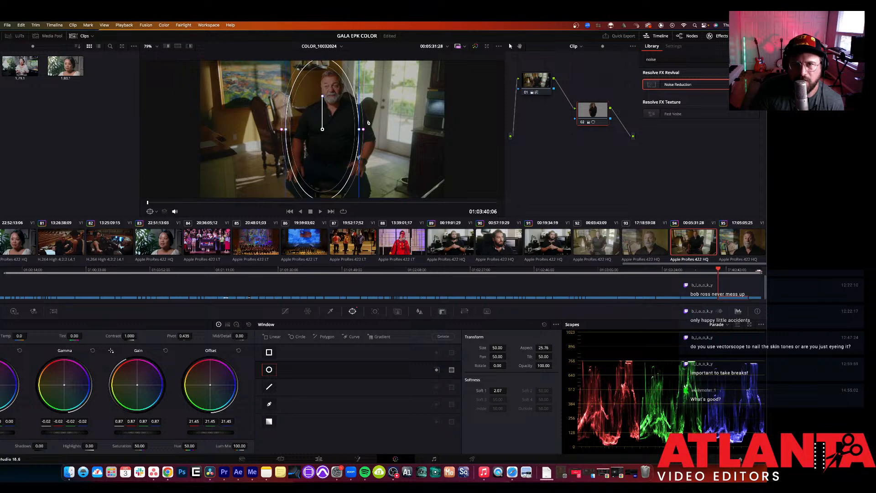
{"action": "left_click_drag", "start_coordinate": [361, 130], "coordinate": [337, 138]}
{"action": "left_click_drag", "start_coordinate": [356, 189], "coordinate": [357, 189]}
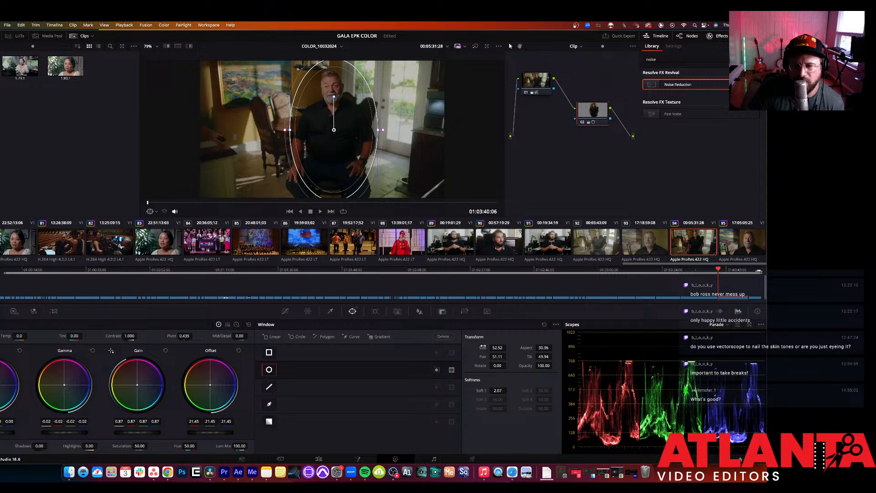
{"action": "left_click", "coordinate": [436, 370]}
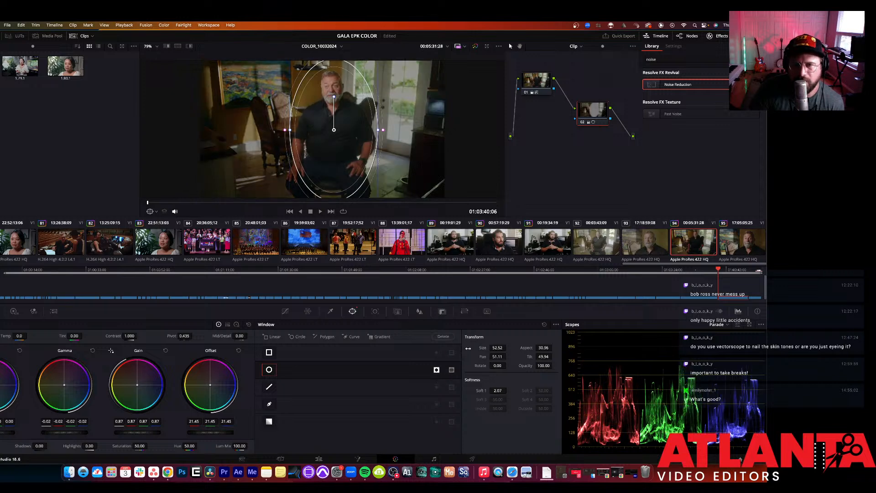
Step: Set the oval window's size to 56.18 and its softness to 3.55, and return to the custom curves
{"action": "left_click_drag", "start_coordinate": [495, 347], "coordinate": [496, 348]}
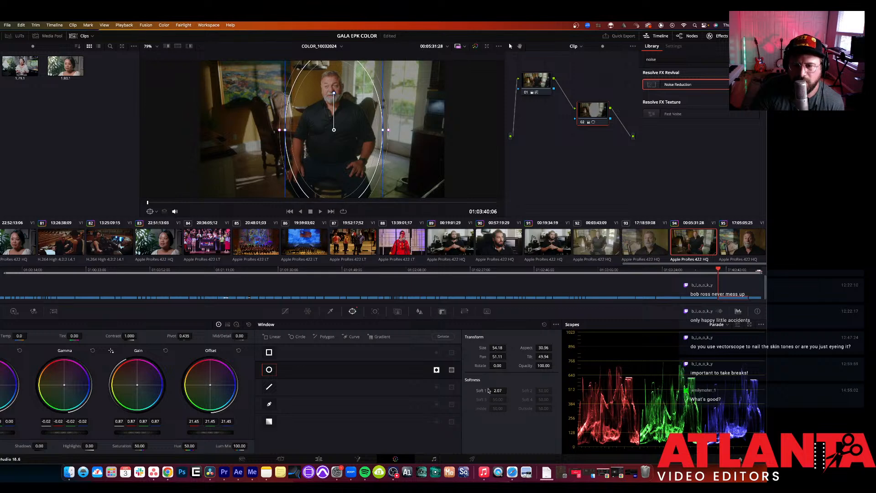
{"action": "left_click_drag", "start_coordinate": [497, 391], "coordinate": [510, 390]}
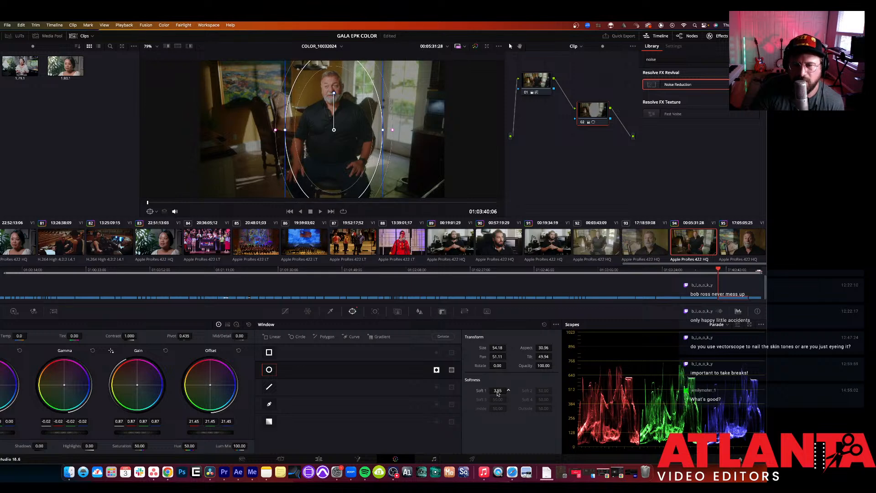
{"action": "left_click_drag", "start_coordinate": [497, 348], "coordinate": [508, 348]}
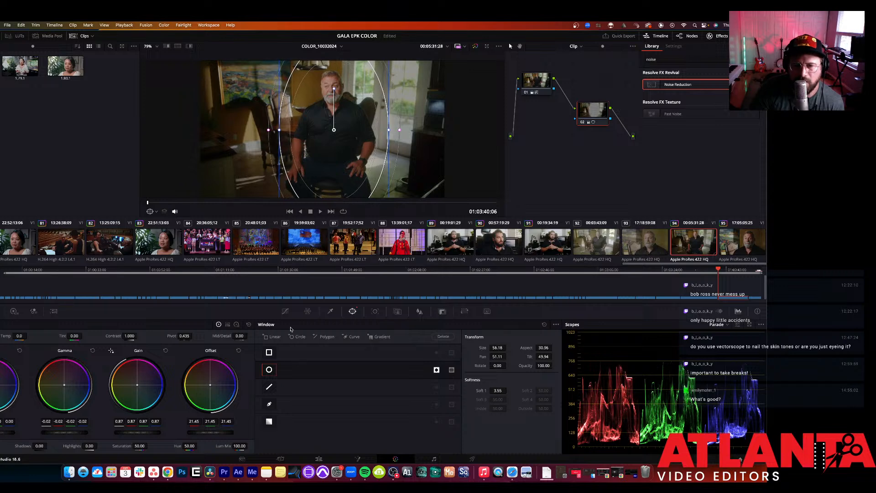
{"action": "left_click", "coordinate": [285, 310]}
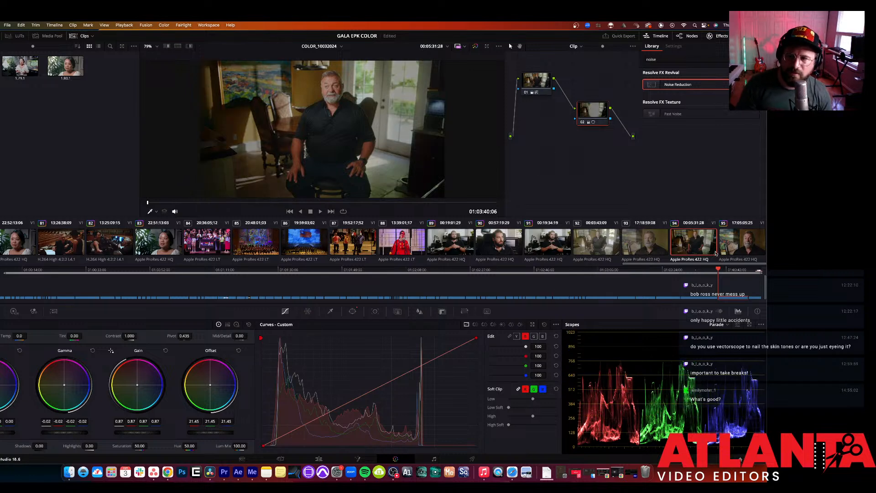
Step: Compare clip 94 with clip 95 once more and copy clip 94's grade onto the matching wide shot, clip 92
{"action": "left_click", "coordinate": [729, 247]}
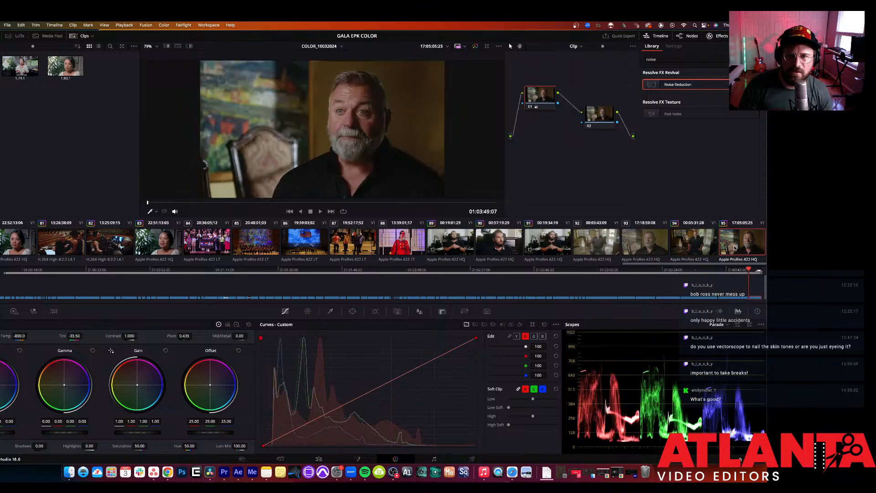
{"action": "left_click", "coordinate": [690, 247]}
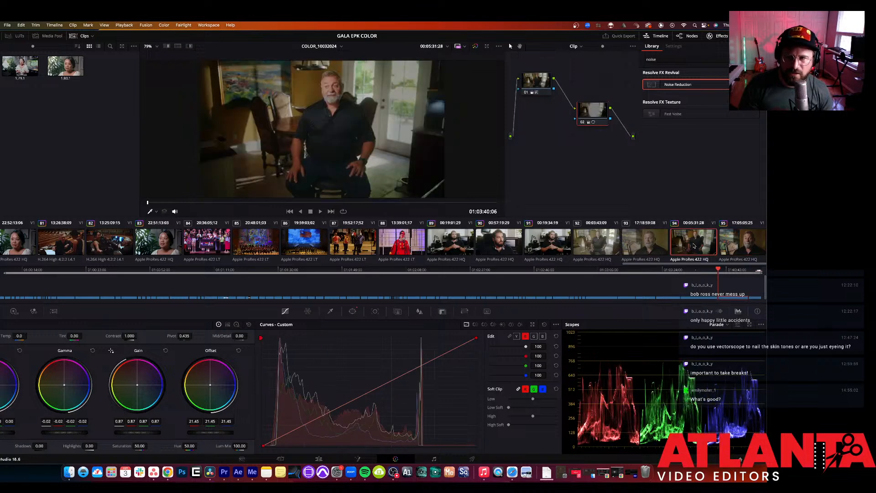
{"action": "left_click", "coordinate": [609, 243]}
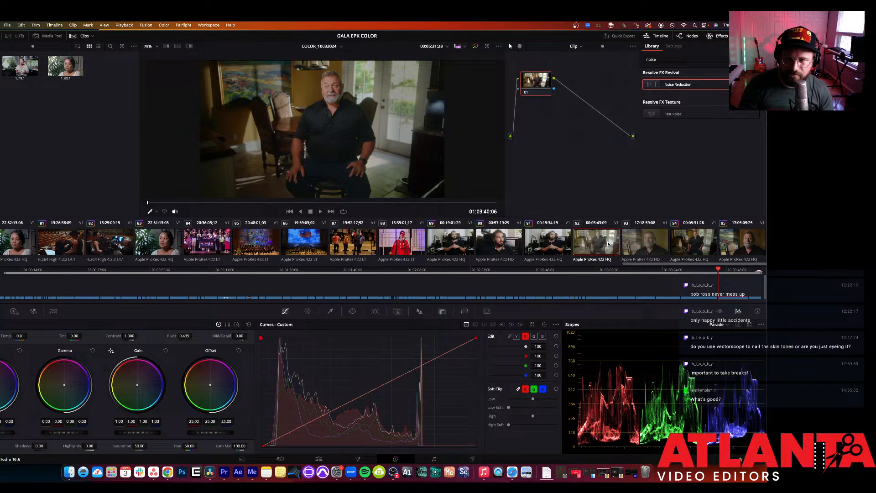
Step: Copy clip 95's grade onto the matching close-up interview clips 93 and 22
{"action": "left_click", "coordinate": [740, 244]}
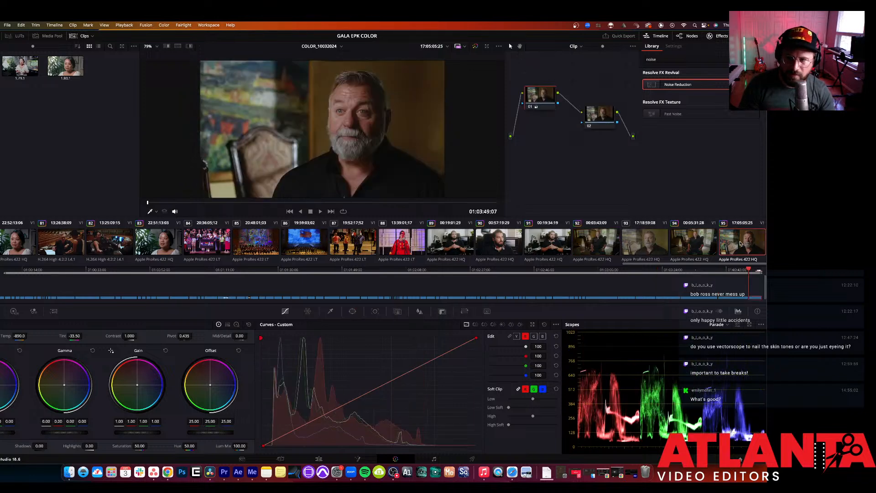
{"action": "left_click", "coordinate": [648, 246]}
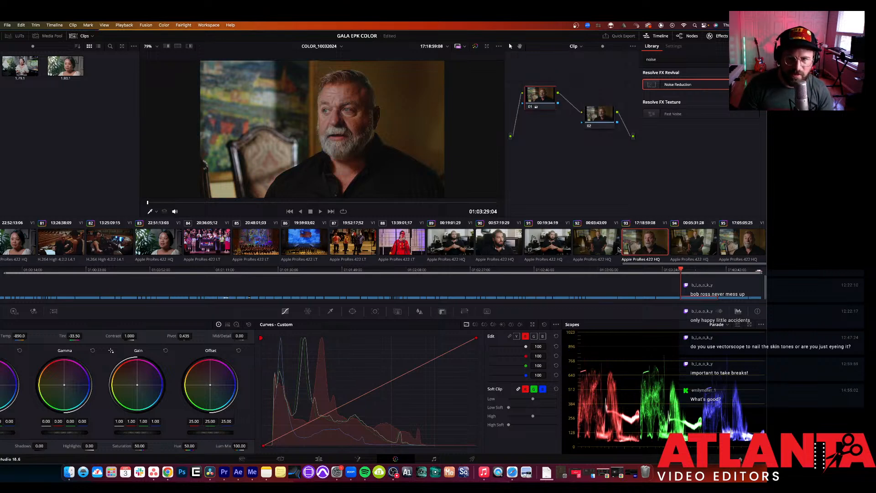
{"action": "left_click_drag", "start_coordinate": [660, 266], "coordinate": [182, 261]}
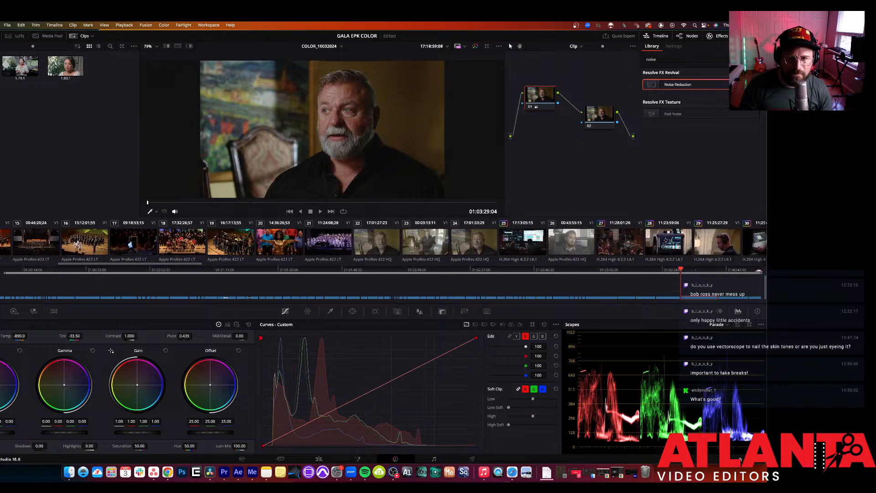
{"action": "left_click", "coordinate": [373, 252]}
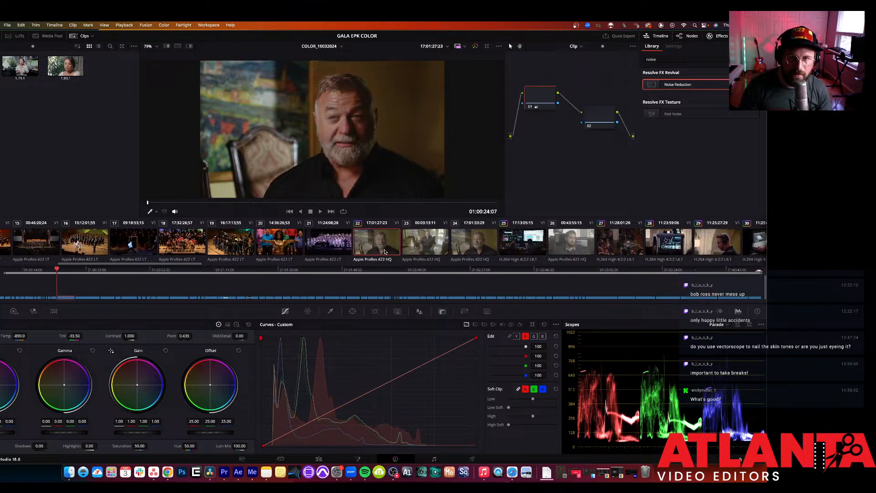
Step: Apply the copied close-up interview grade to the bearded man's matching close-up clips 24 and 36
{"action": "left_click", "coordinate": [469, 247]}
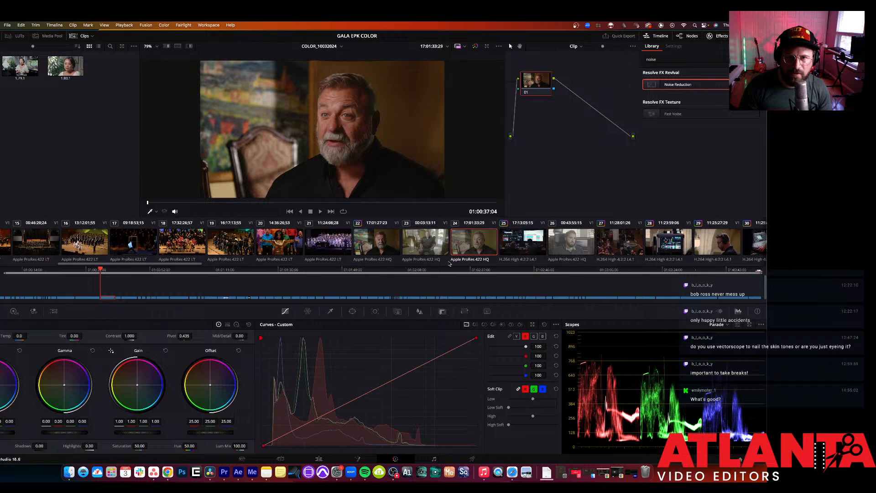
{"action": "key", "text": "minus"}
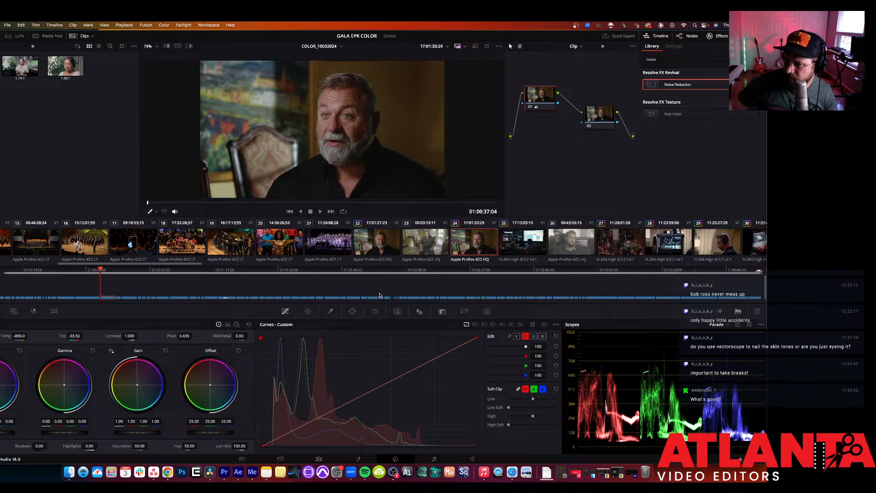
{"action": "scroll", "coordinate": [537, 237], "scroll_direction": "right", "scroll_amount": 10}
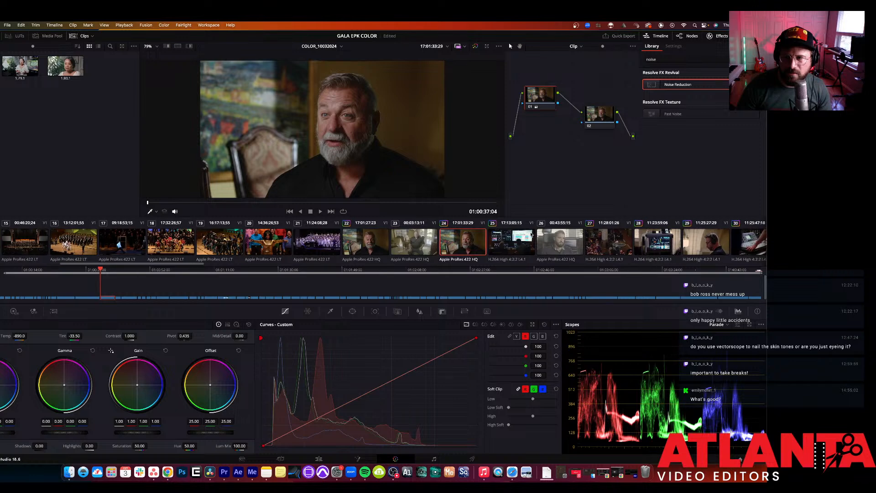
{"action": "scroll", "coordinate": [532, 242], "scroll_direction": "right", "scroll_amount": 17}
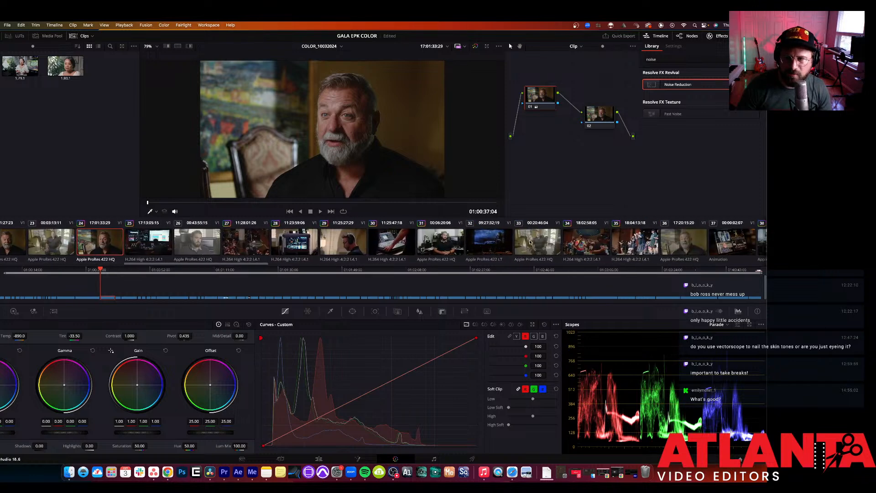
{"action": "scroll", "coordinate": [505, 244], "scroll_direction": "right", "scroll_amount": 18}
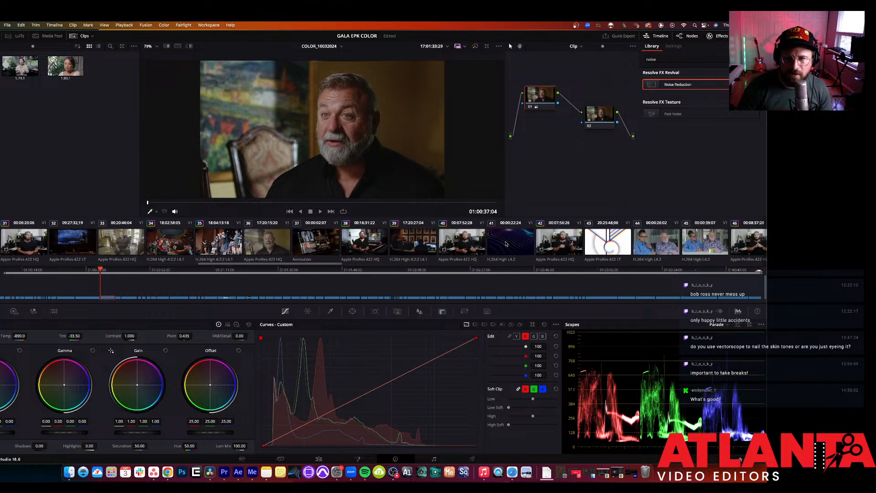
{"action": "left_click_drag", "start_coordinate": [403, 266], "coordinate": [345, 266]}
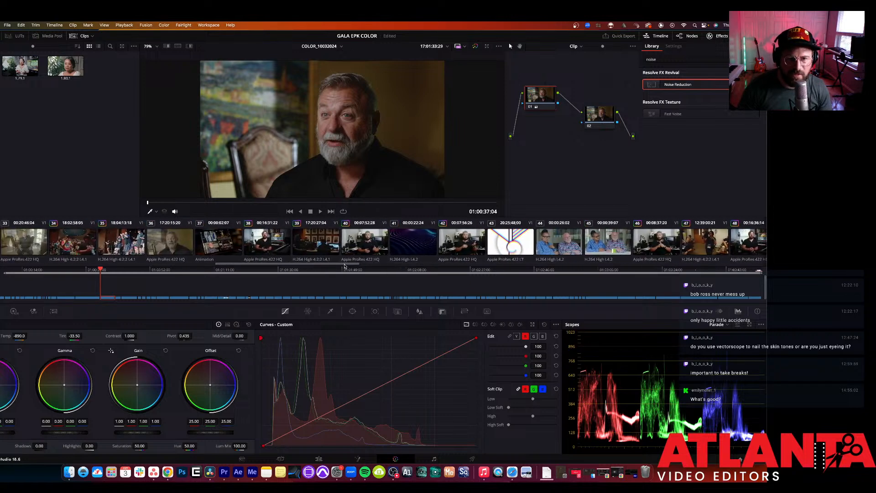
{"action": "left_click", "coordinate": [180, 244]}
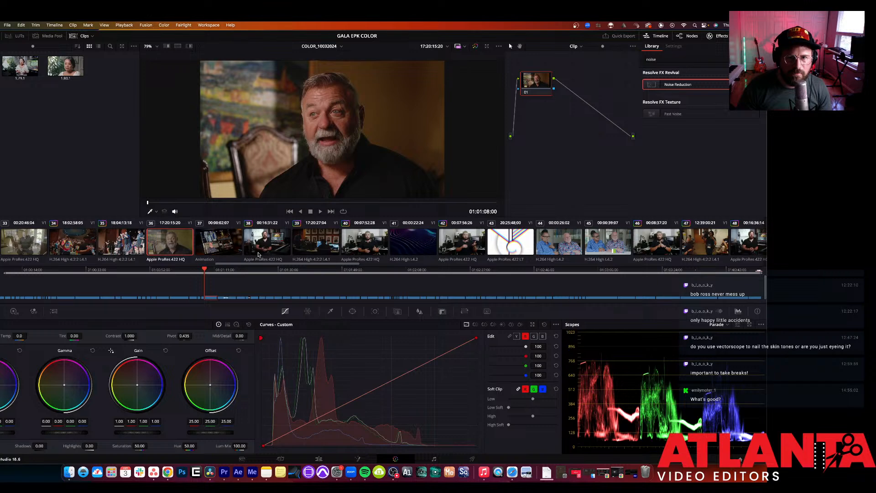
{"action": "key", "text": "super+v"}
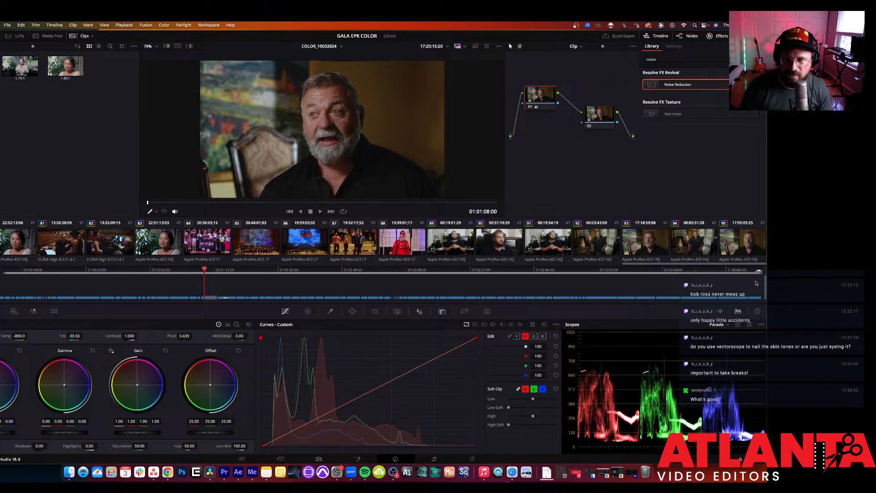
Step: Copy clip 94's grade with its vignette node onto the matching wide interview clips 23 and 33
{"action": "left_click", "coordinate": [693, 242]}
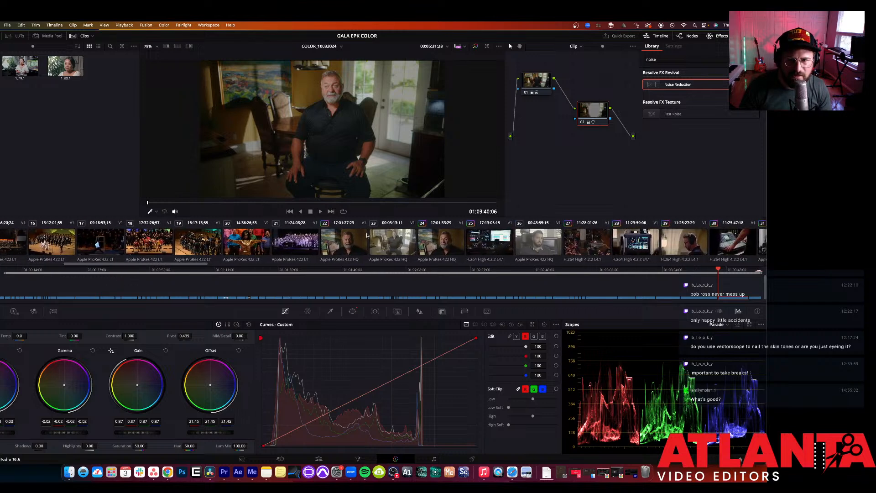
{"action": "left_click", "coordinate": [386, 242]}
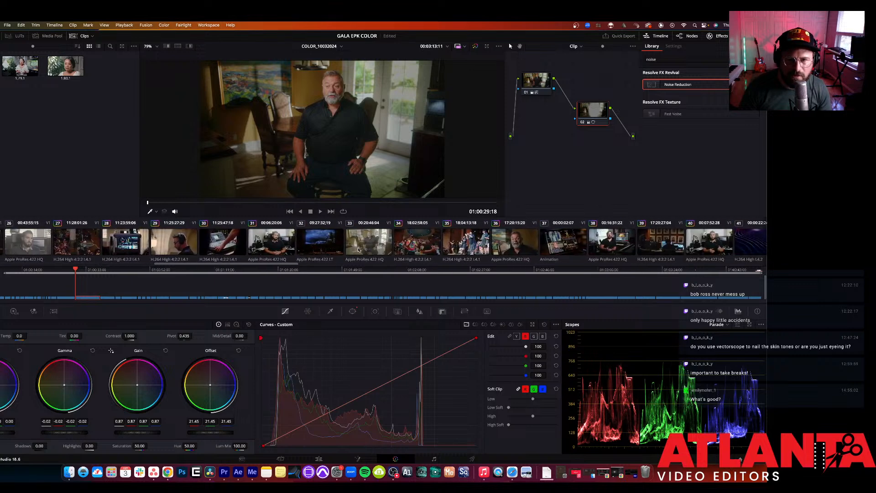
{"action": "left_click", "coordinate": [367, 246]}
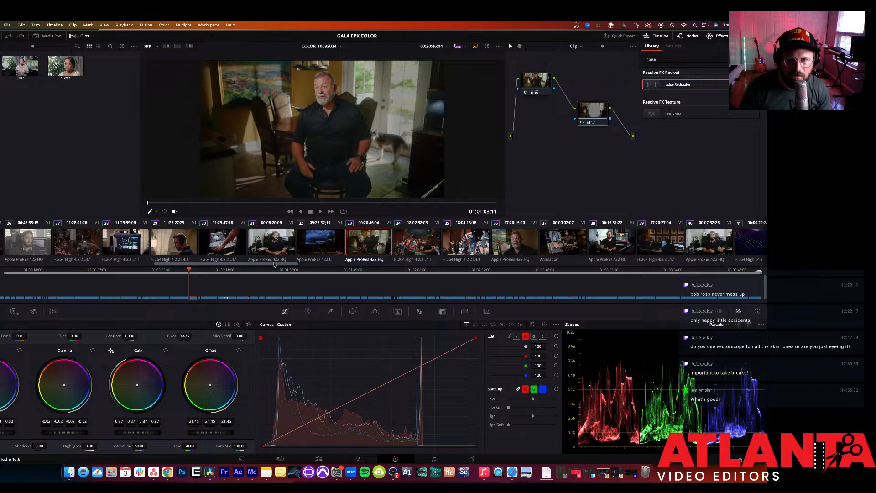
Step: Copy clip 91's grade onto clip 11, the matching office interview shot
{"action": "left_click_drag", "start_coordinate": [301, 266], "coordinate": [315, 268]}
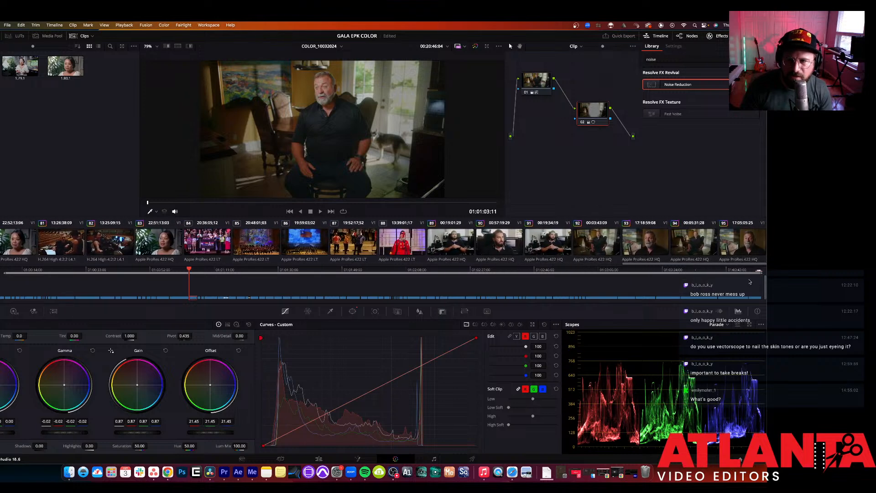
{"action": "left_click", "coordinate": [549, 245]}
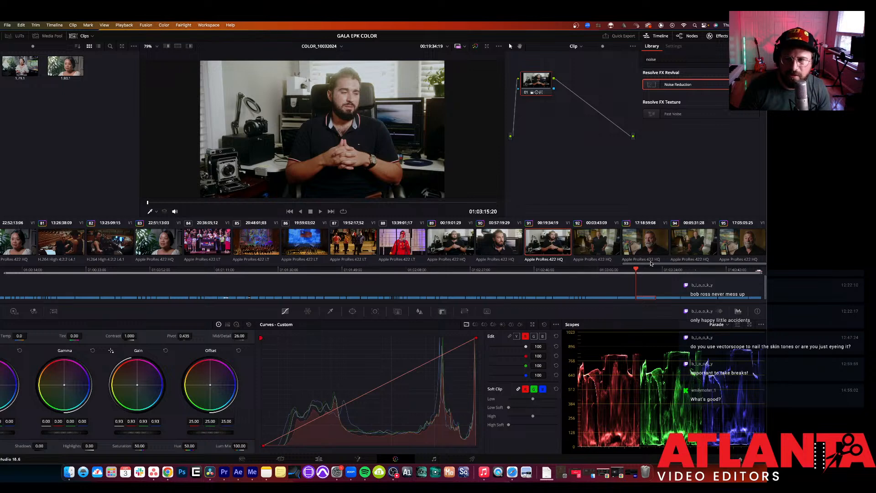
{"action": "left_click_drag", "start_coordinate": [648, 265], "coordinate": [21, 261]}
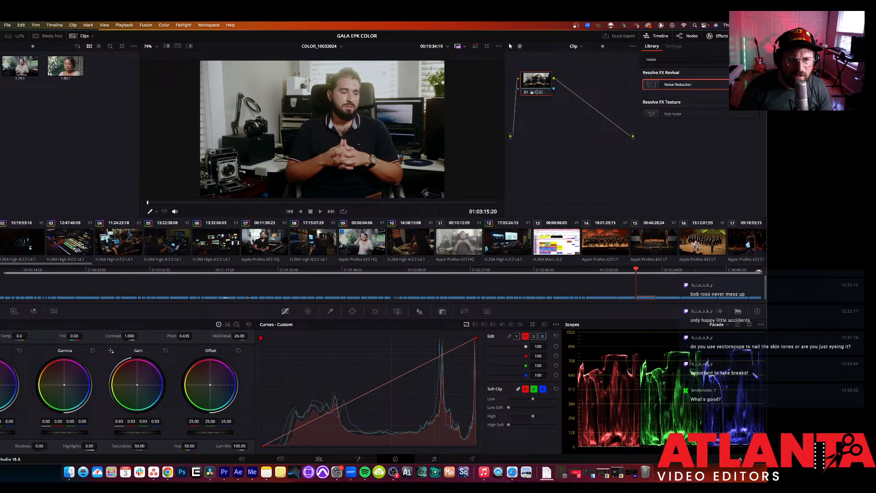
{"action": "left_click", "coordinate": [445, 248]}
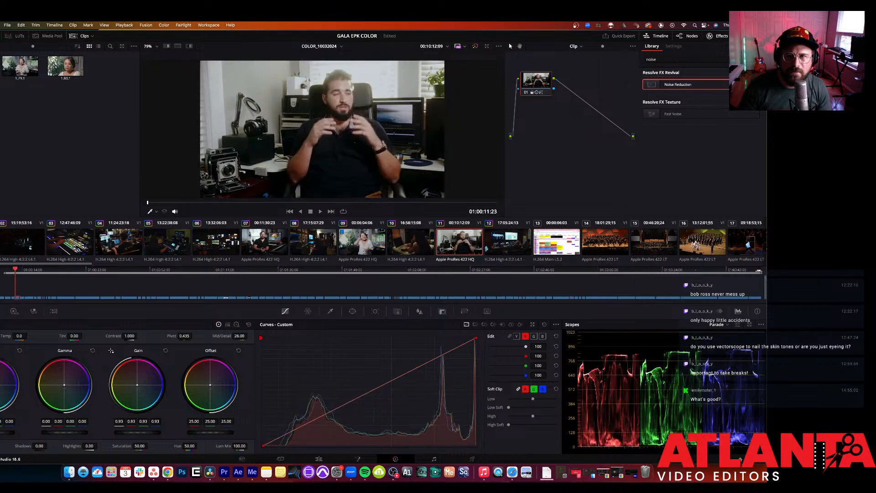
Step: Add a corrector node to clip 11 and insert it between the first node and the output
{"action": "right_click", "coordinate": [553, 150]}
{"action": "mouse_move", "coordinate": [569, 161]}
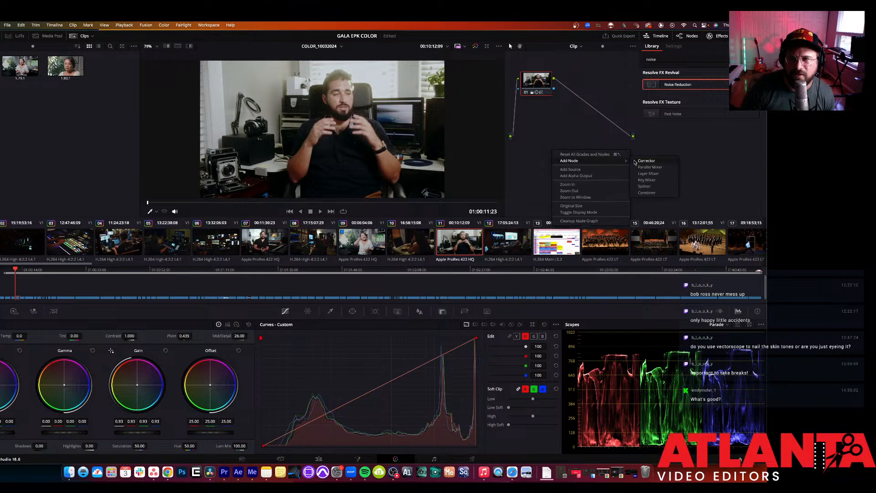
{"action": "left_click", "coordinate": [634, 163]}
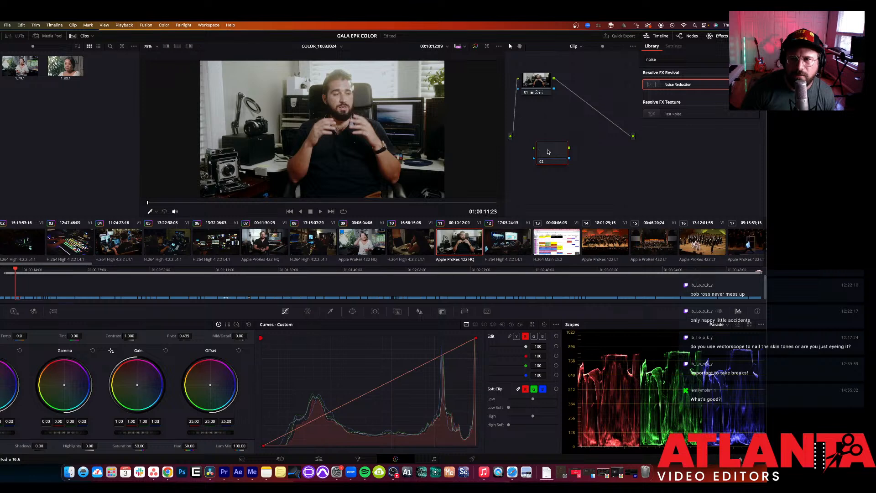
{"action": "left_click_drag", "start_coordinate": [548, 152], "coordinate": [594, 107]}
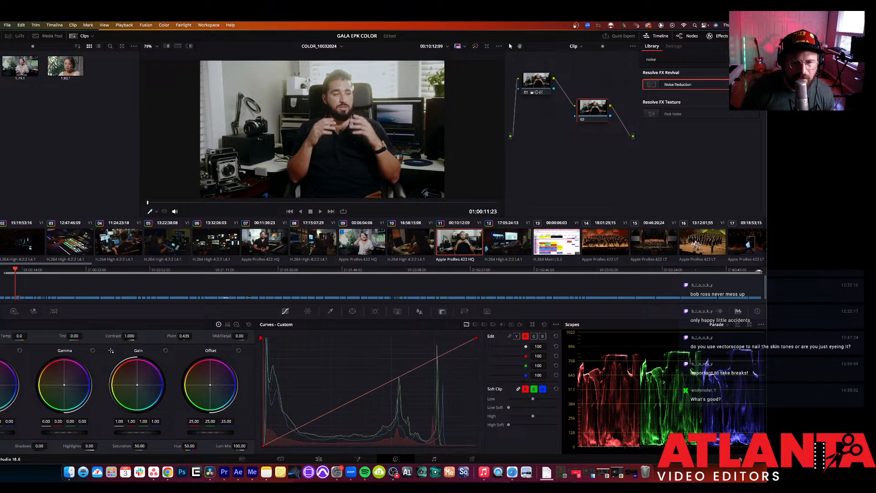
Step: Darken clip 11's second node with gain 0.71, offset 21.85, gamma -0.03 and lift -0.01
{"action": "mouse_move", "coordinate": [137, 432]}
{"action": "left_mouse_down"}
{"action": "mouse_move", "coordinate": [111, 432]}
{"action": "mouse_move", "coordinate": [119, 432]}
{"action": "left_mouse_up"}
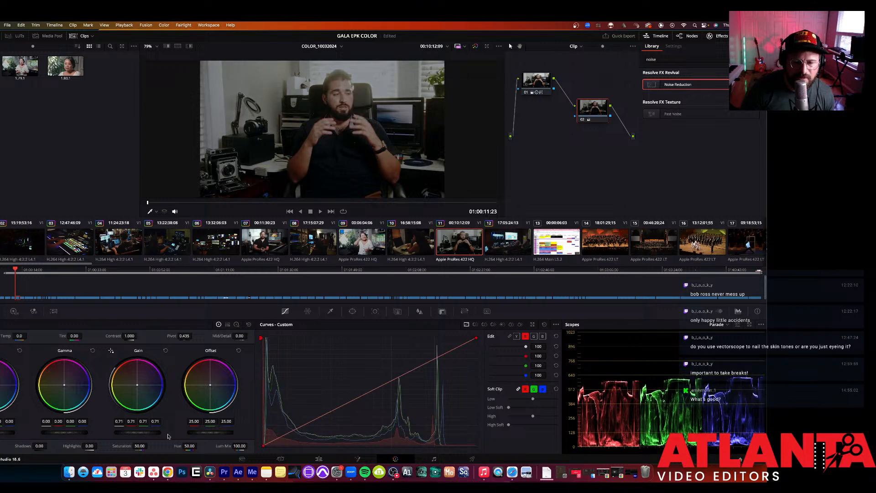
{"action": "left_click_drag", "start_coordinate": [210, 432], "coordinate": [199, 434]}
{"action": "left_click_drag", "start_coordinate": [74, 432], "coordinate": [71, 433]}
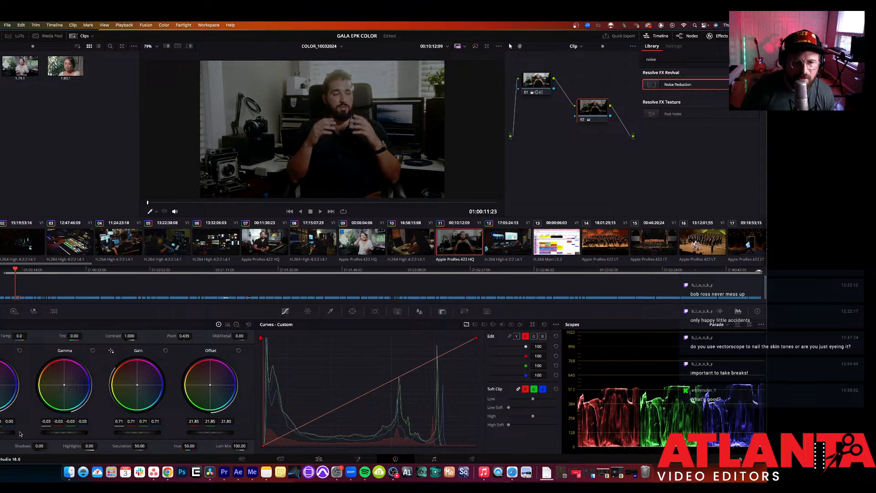
{"action": "left_click_drag", "start_coordinate": [1, 434], "coordinate": [2, 434]}
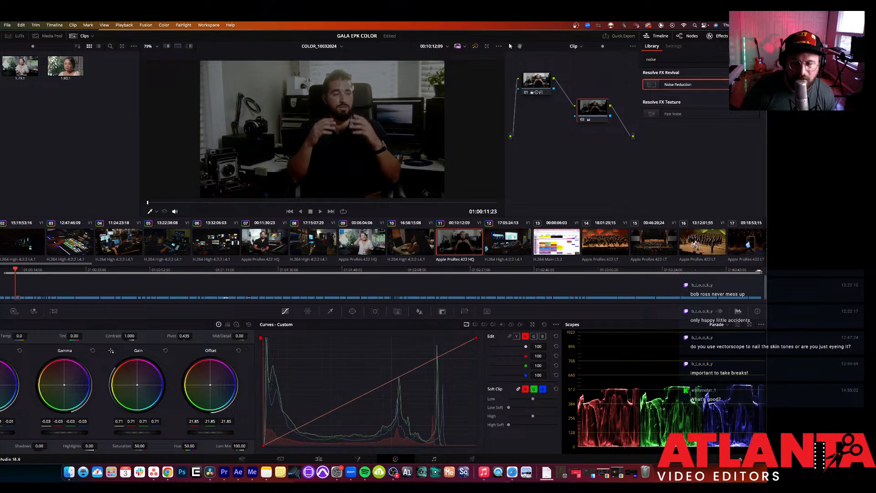
Step: Add an inverted circular window around the seated man with size 56.68, aspect 40.78, pan 51.66 and tilt 49.97
{"action": "left_click", "coordinate": [351, 312]}
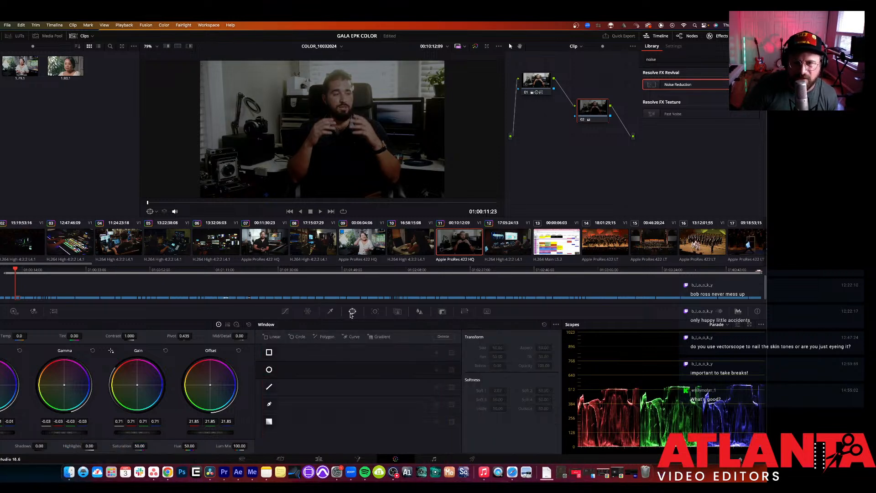
{"action": "left_click", "coordinate": [269, 370]}
{"action": "left_click_drag", "start_coordinate": [323, 168], "coordinate": [322, 197]}
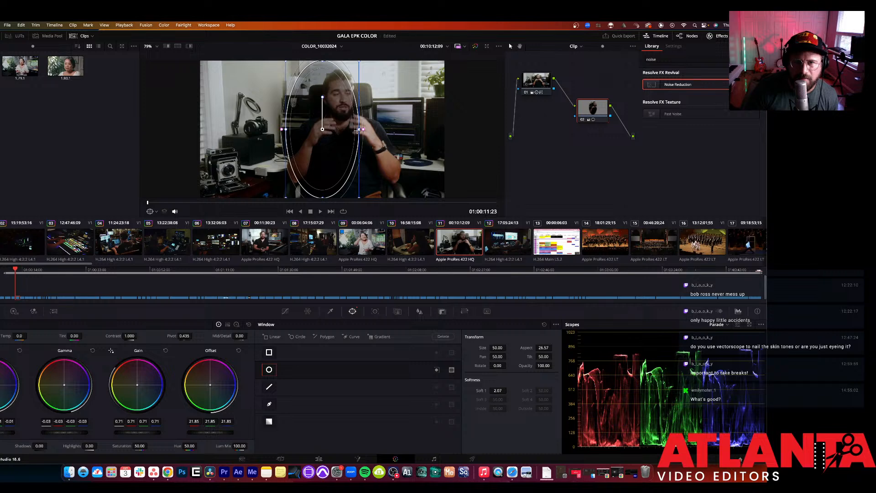
{"action": "left_click_drag", "start_coordinate": [360, 129], "coordinate": [379, 130]}
{"action": "left_click_drag", "start_coordinate": [322, 136], "coordinate": [340, 137]}
{"action": "left_click", "coordinate": [436, 369]}
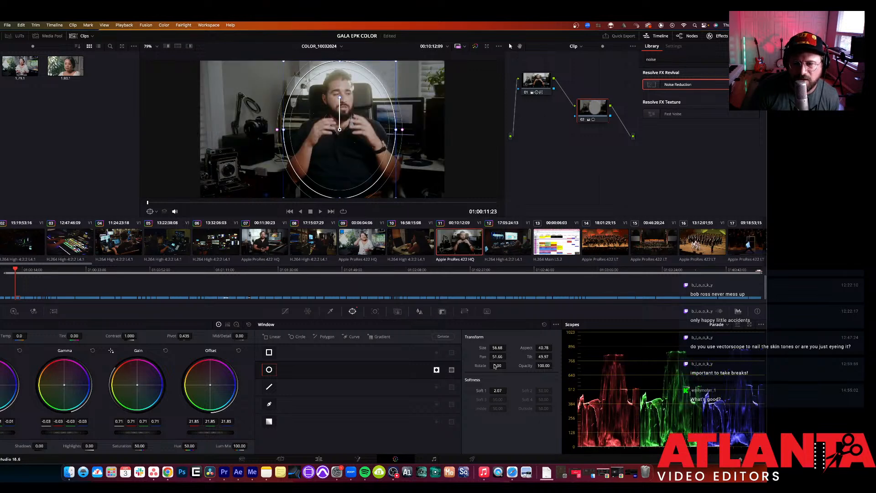
Step: Set the circular window's softness to 7.27, size to 62.66, pan to 51.81 and tilt to 48.74, and return to the custom curves
{"action": "left_click_drag", "start_coordinate": [497, 390], "coordinate": [508, 390]}
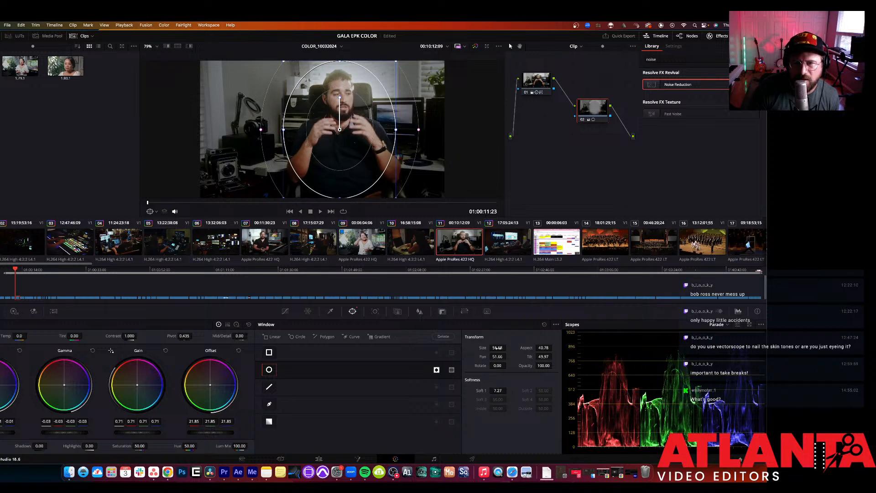
{"action": "left_click_drag", "start_coordinate": [497, 347], "coordinate": [508, 347]}
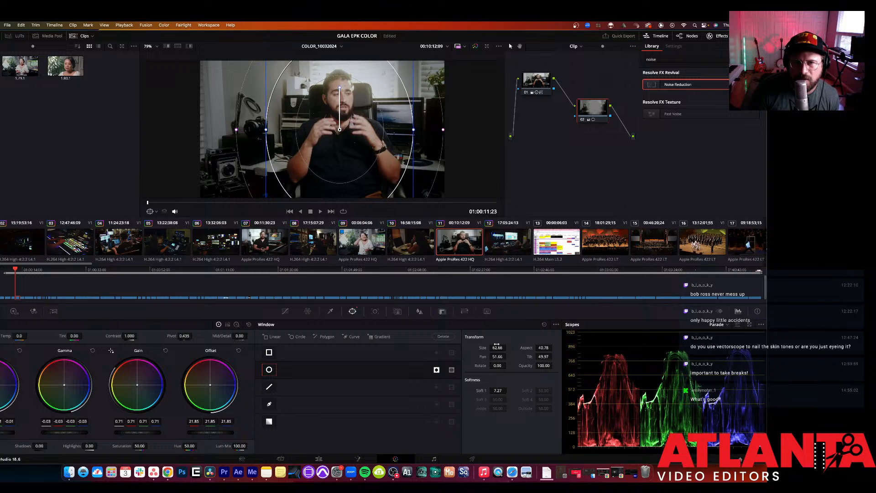
{"action": "left_click_drag", "start_coordinate": [354, 141], "coordinate": [357, 153]}
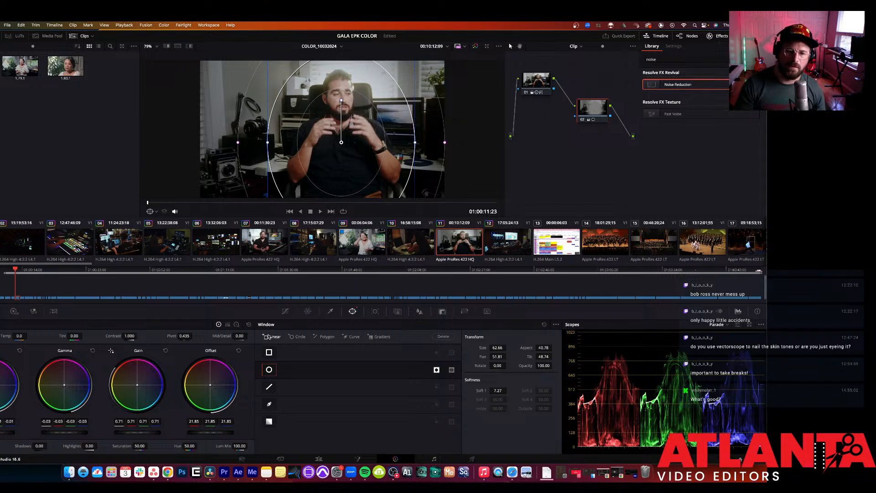
{"action": "left_click", "coordinate": [286, 311]}
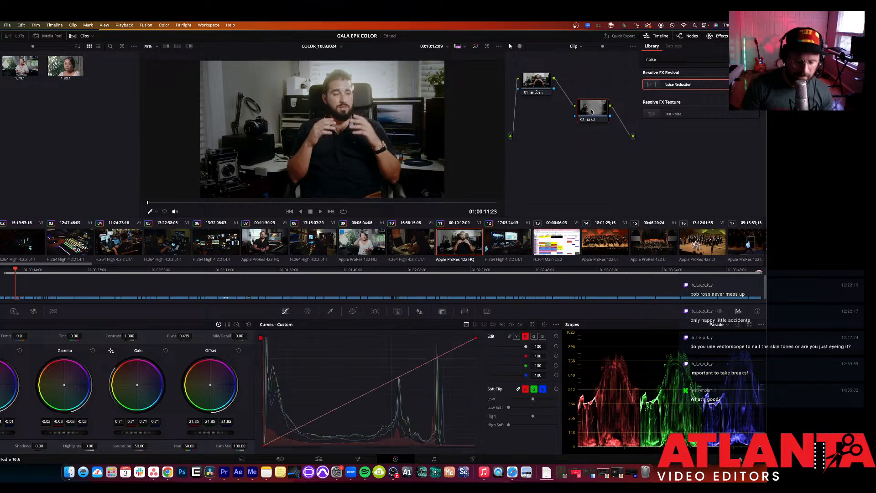
Step: Compare clip 11 with the vignette node off and on, and play part of the clip
{"action": "key", "text": "super+d"}
{"action": "key", "text": "super+d"}
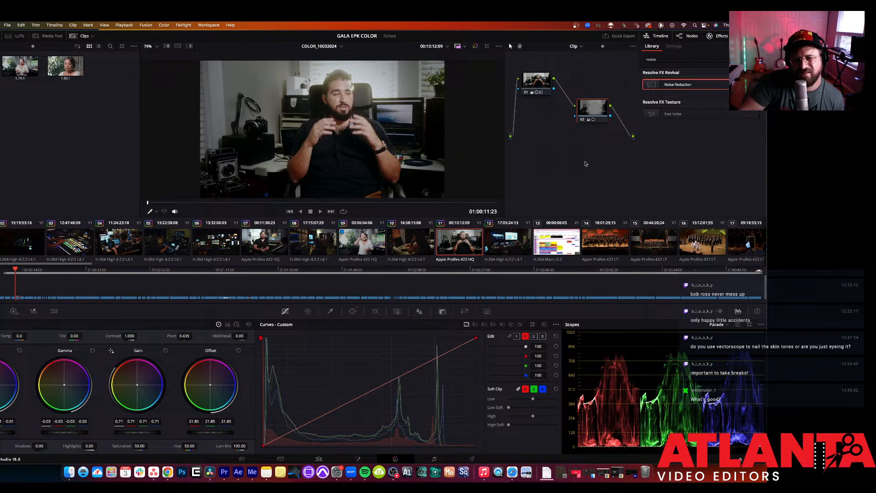
{"action": "key", "text": "space"}
{"action": "key", "text": "space"}
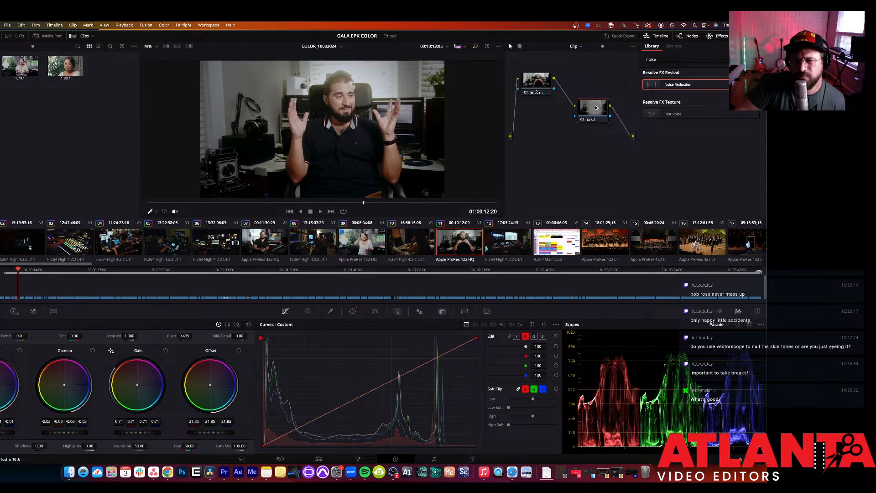
Step: Toggle the circular window's mask mode to compare it, leave the mask on, and set the window's opacity to 89.46
{"action": "left_click", "coordinate": [352, 311]}
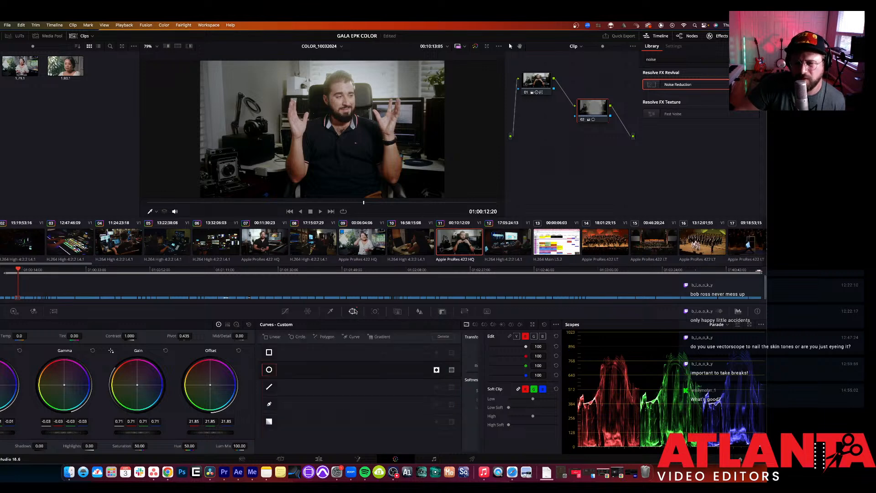
{"action": "left_click", "coordinate": [452, 371]}
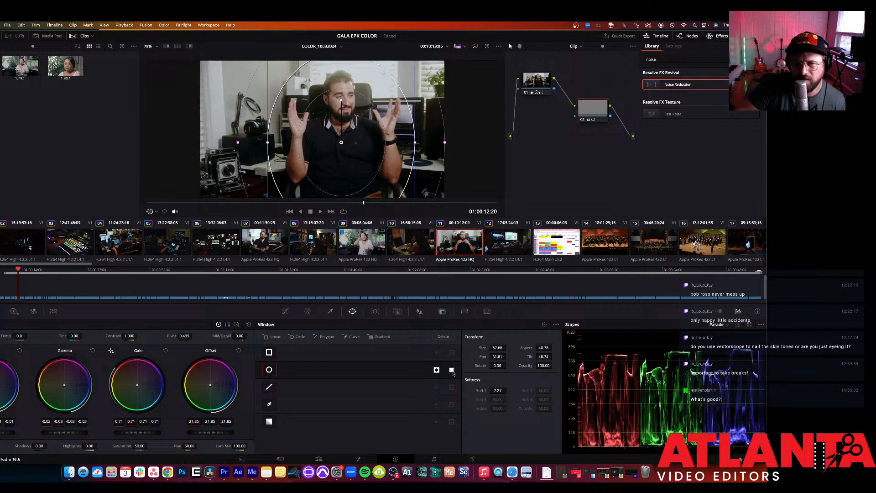
{"action": "left_click", "coordinate": [452, 370]}
{"action": "left_click", "coordinate": [451, 370]}
{"action": "left_click", "coordinate": [452, 369]}
{"action": "left_click", "coordinate": [451, 370]}
{"action": "left_click", "coordinate": [451, 370]}
{"action": "left_click", "coordinate": [452, 370]}
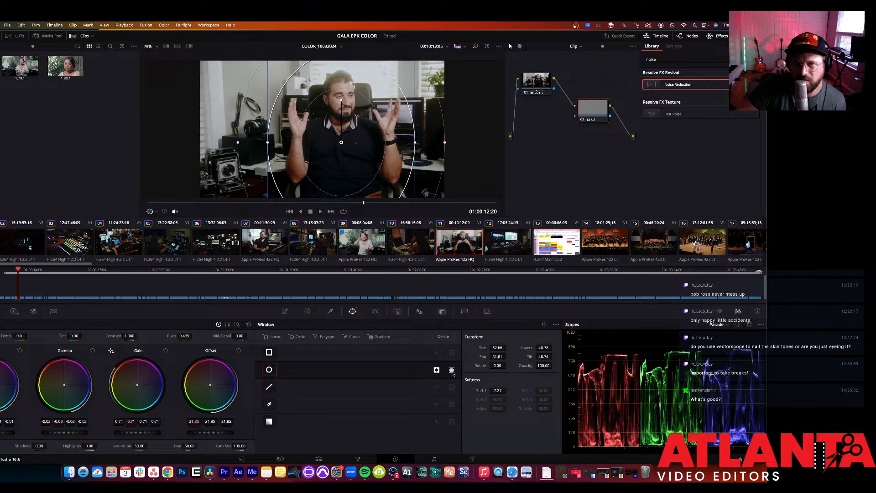
{"action": "left_click", "coordinate": [451, 370]}
{"action": "left_click", "coordinate": [452, 370]}
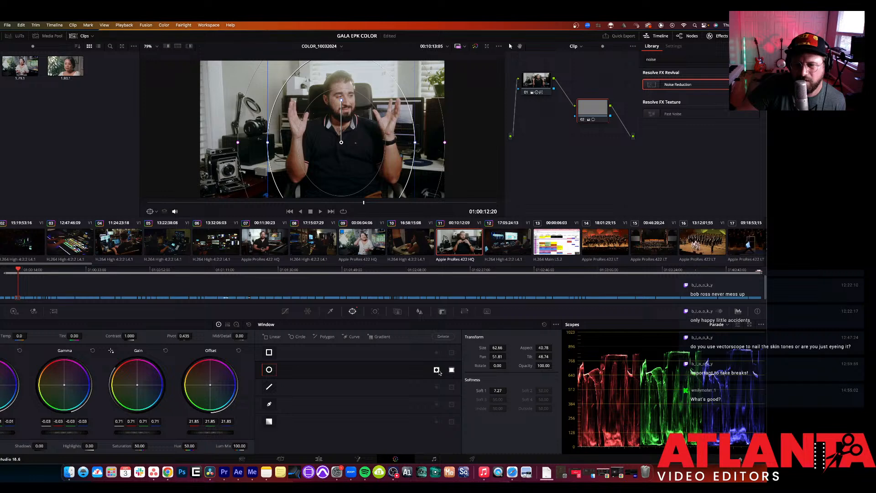
{"action": "left_click_drag", "start_coordinate": [547, 365], "coordinate": [545, 365]}
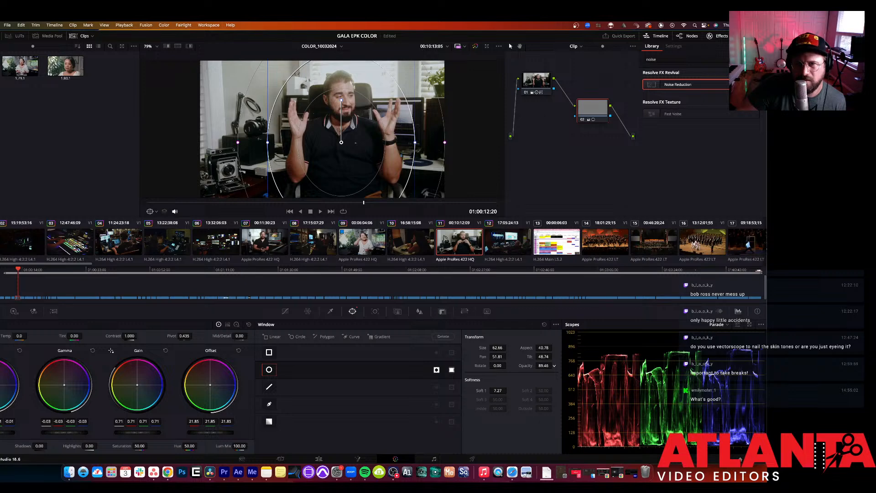
Step: Switch off the circular window's mask mode and set the window's opacity to 52.90 on clip 11's vignette node
{"action": "left_click_drag", "start_coordinate": [554, 366], "coordinate": [551, 366]}
{"action": "left_click", "coordinate": [451, 369]}
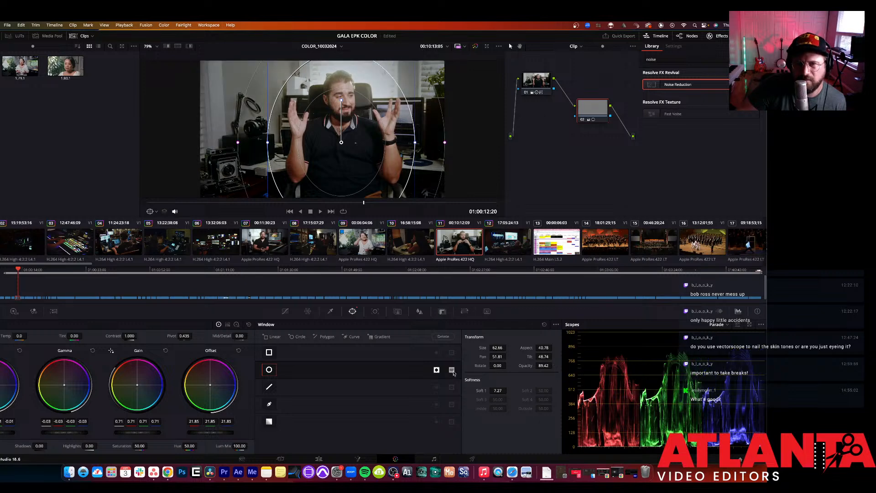
{"action": "left_click_drag", "start_coordinate": [543, 365], "coordinate": [511, 365]}
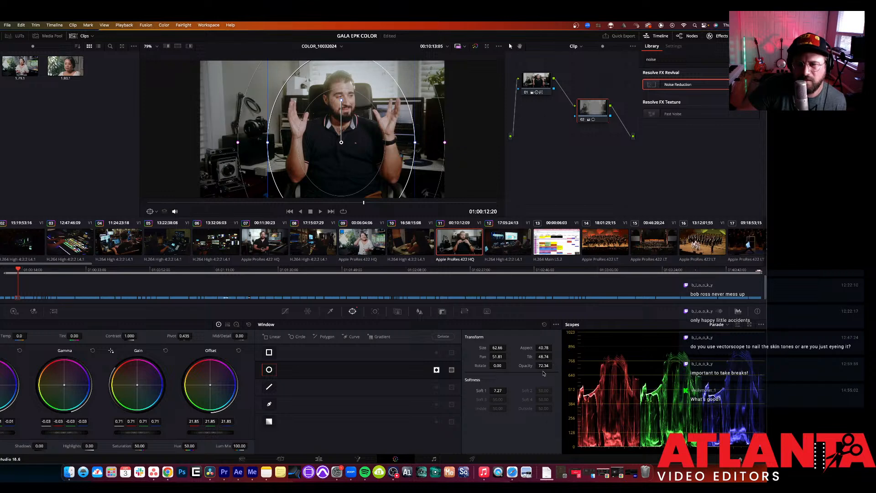
{"action": "left_click_drag", "start_coordinate": [542, 366], "coordinate": [536, 366]}
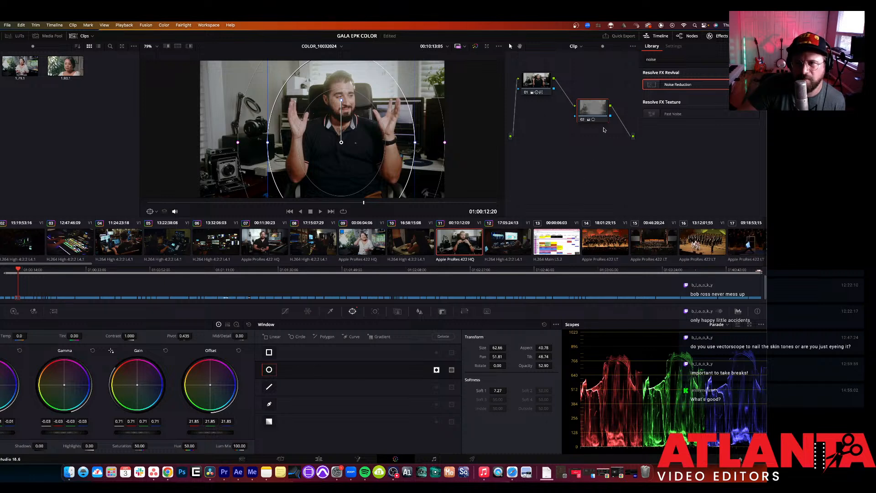
Step: Compare clip 11 with the adjusted vignette node disabled and enabled, hiding the window outline by returning to the custom curves
{"action": "key", "text": "super+d"}
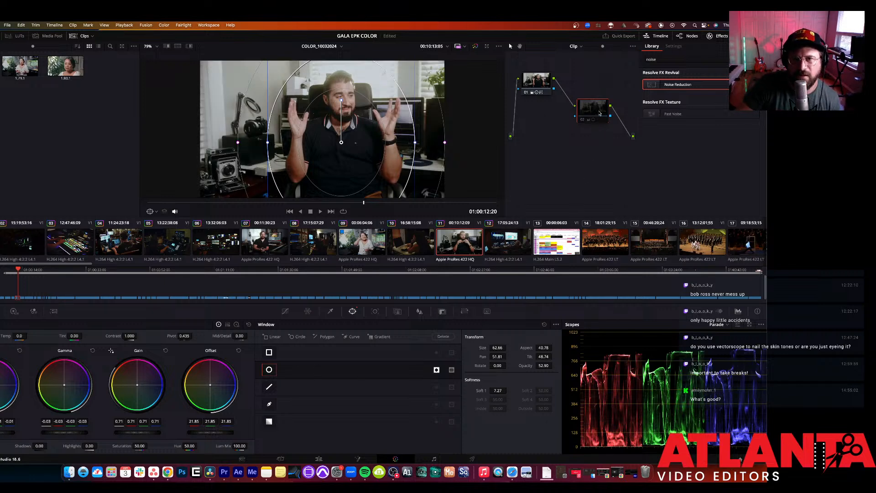
{"action": "key", "text": "super+d"}
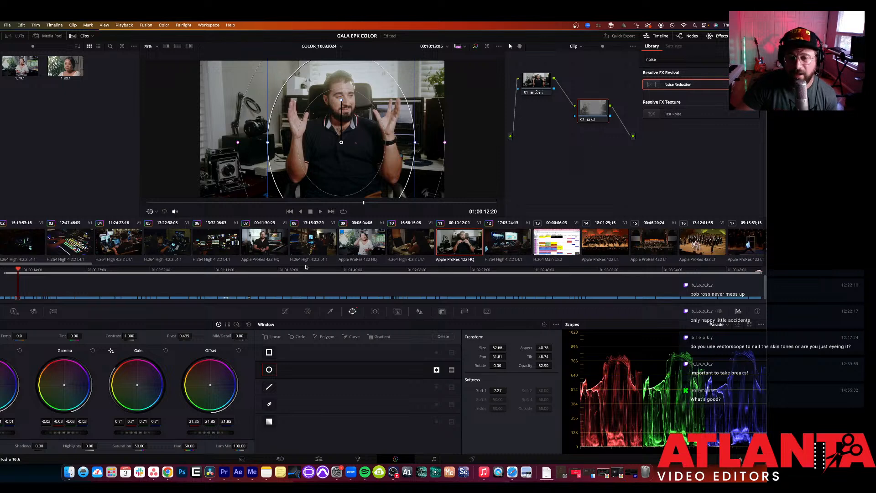
{"action": "left_click", "coordinate": [285, 310]}
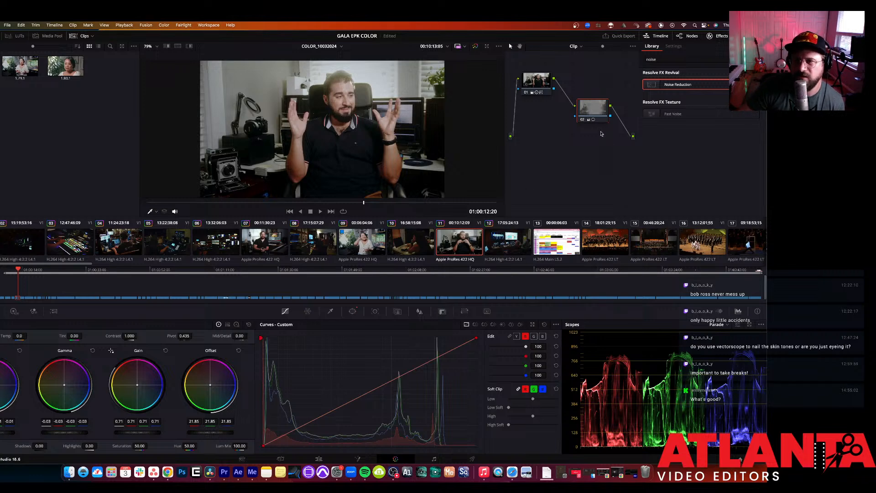
{"action": "key", "text": "super+s"}
{"action": "key", "text": "super+d"}
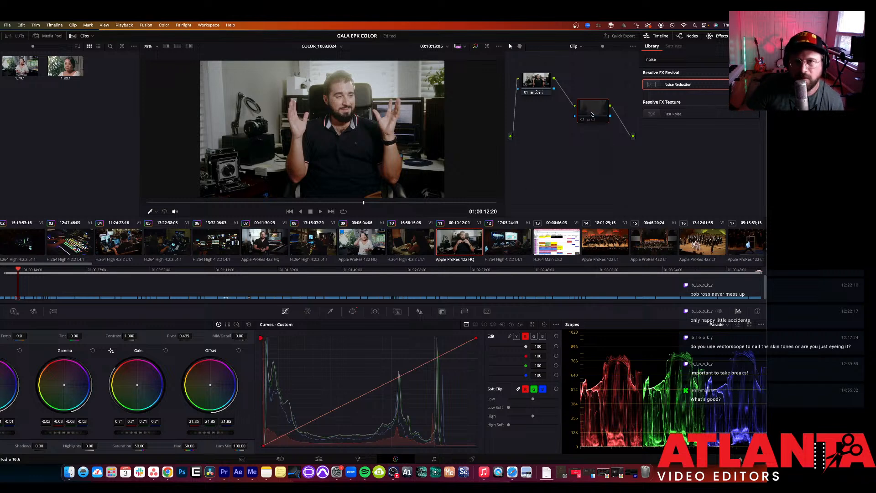
{"action": "key", "text": "super+d"}
{"action": "key", "text": "super+d"}
{"action": "key", "text": "super+d"}
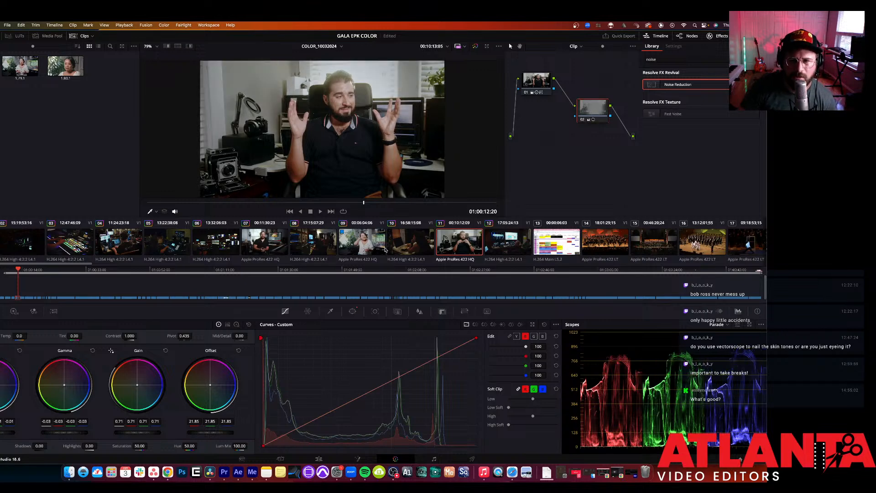
Step: Copy clip 11's grade with its vignette node onto clip 31, the matching wide shot of the seated man
{"action": "right_click", "coordinate": [462, 251]}
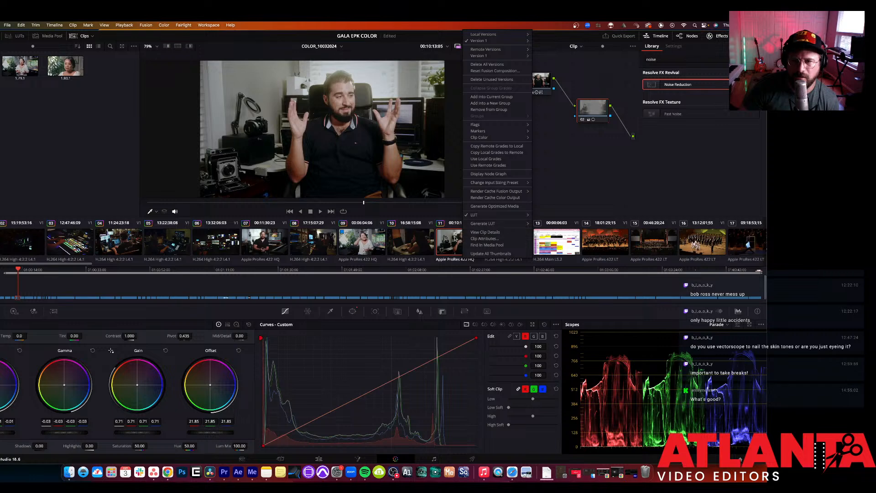
{"action": "left_click", "coordinate": [454, 240]}
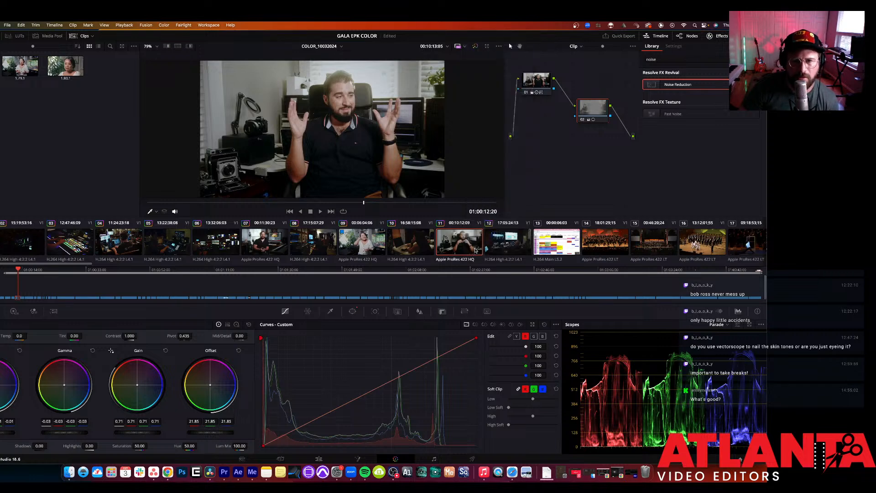
{"action": "scroll", "coordinate": [324, 255], "scroll_direction": "right", "scroll_amount": 10}
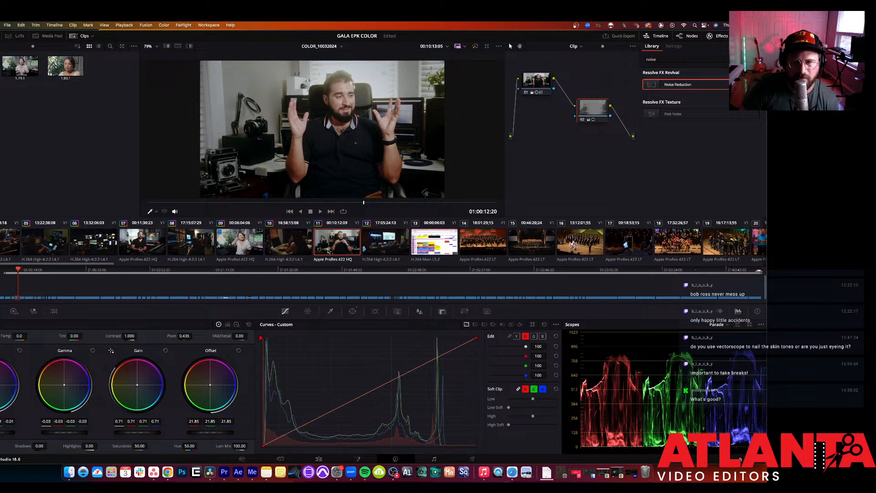
{"action": "scroll", "coordinate": [331, 250], "scroll_direction": "right", "scroll_amount": 12}
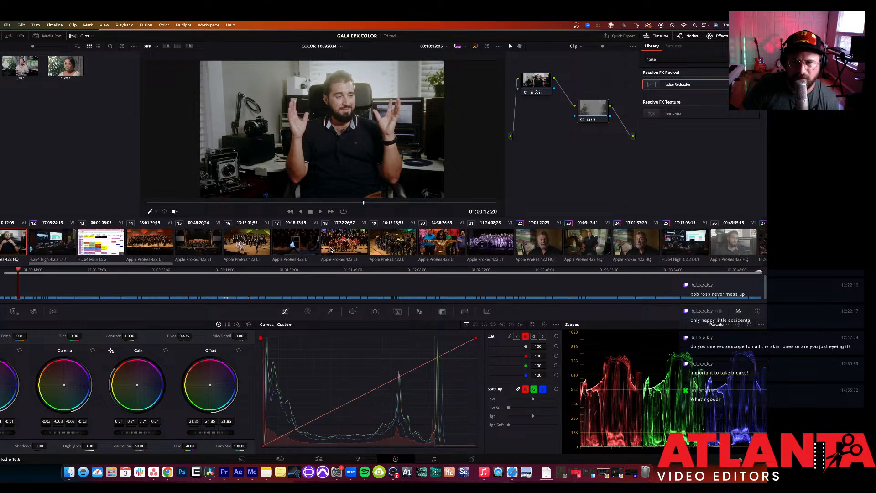
{"action": "scroll", "coordinate": [331, 250], "scroll_direction": "right", "scroll_amount": 10}
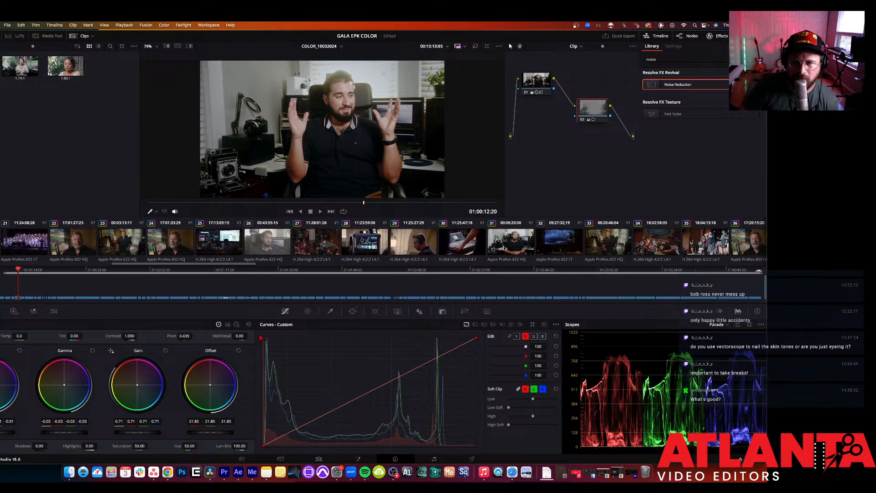
{"action": "left_click", "coordinate": [504, 247]}
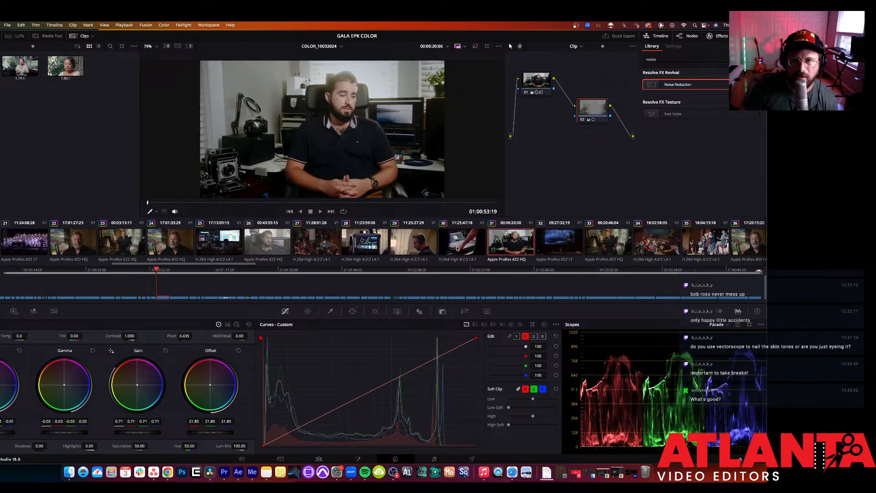
Step: Paste the vignette grade onto the wide interview shots in clips 40, 42 and 46
{"action": "scroll", "coordinate": [483, 245], "scroll_direction": "right", "scroll_amount": 8}
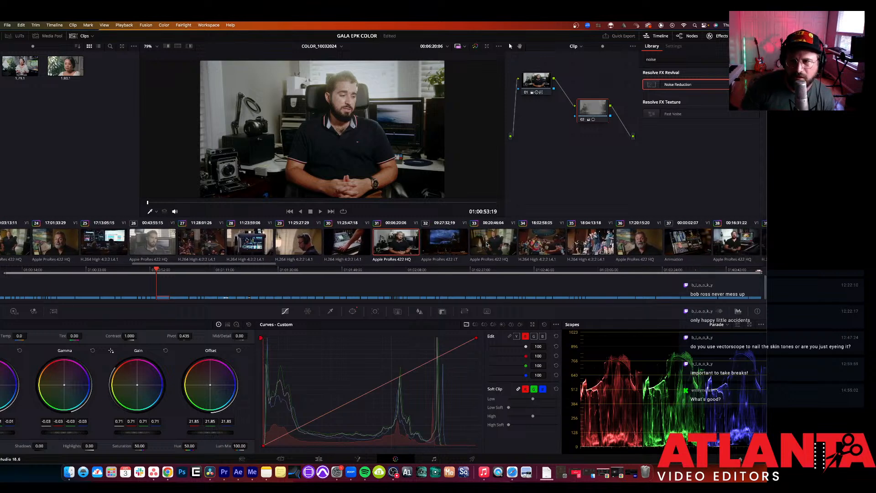
{"action": "scroll", "coordinate": [486, 244], "scroll_direction": "right", "scroll_amount": 8}
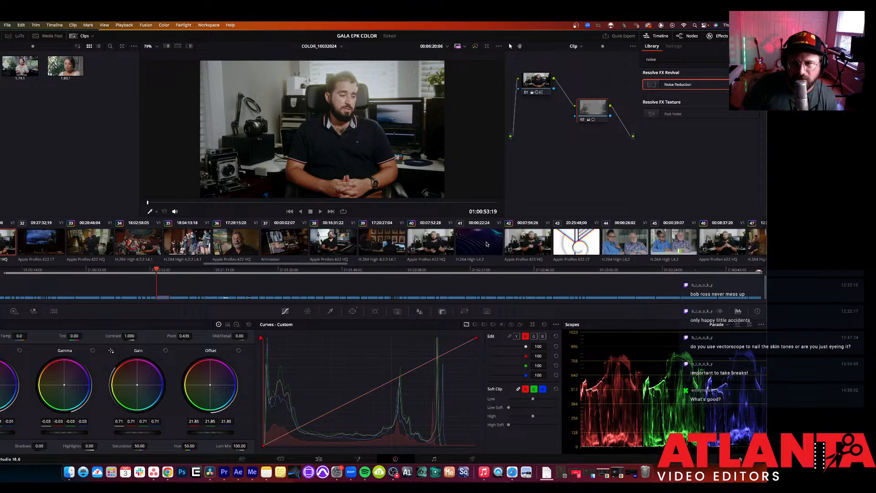
{"action": "left_click", "coordinate": [412, 244]}
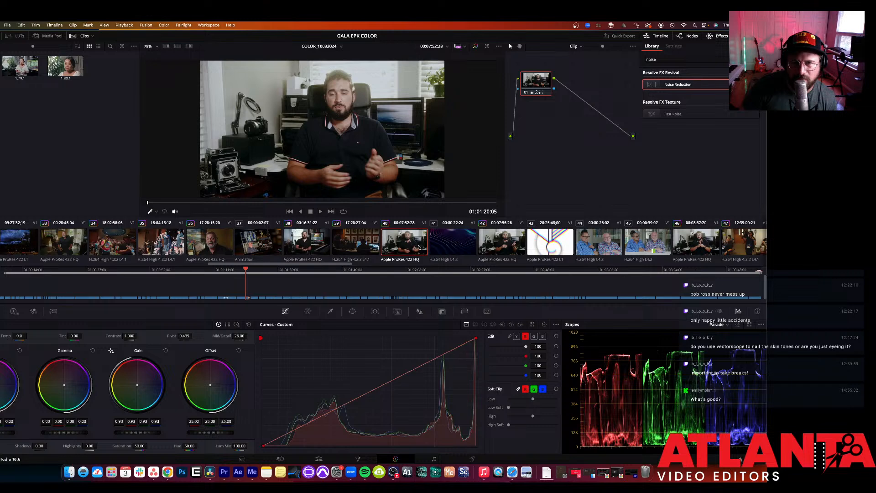
{"action": "left_click", "coordinate": [518, 250]}
{"action": "scroll", "coordinate": [542, 245], "scroll_direction": "right", "scroll_amount": 1}
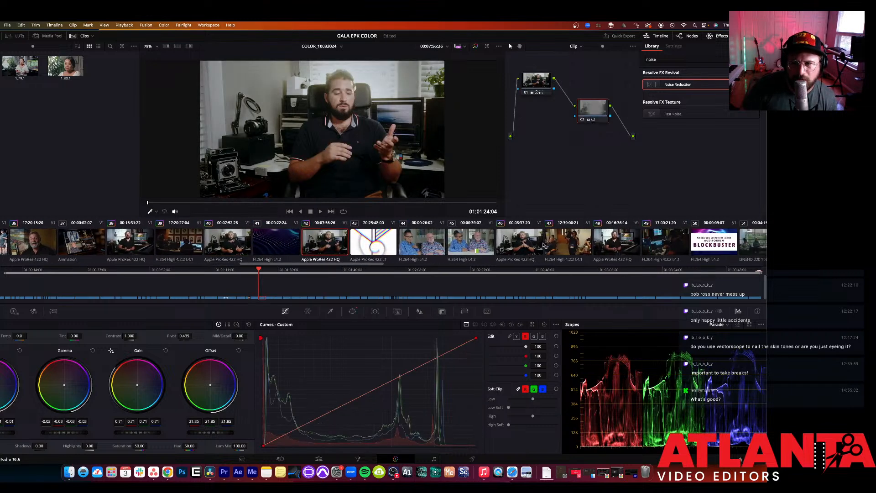
{"action": "left_click", "coordinate": [529, 246]}
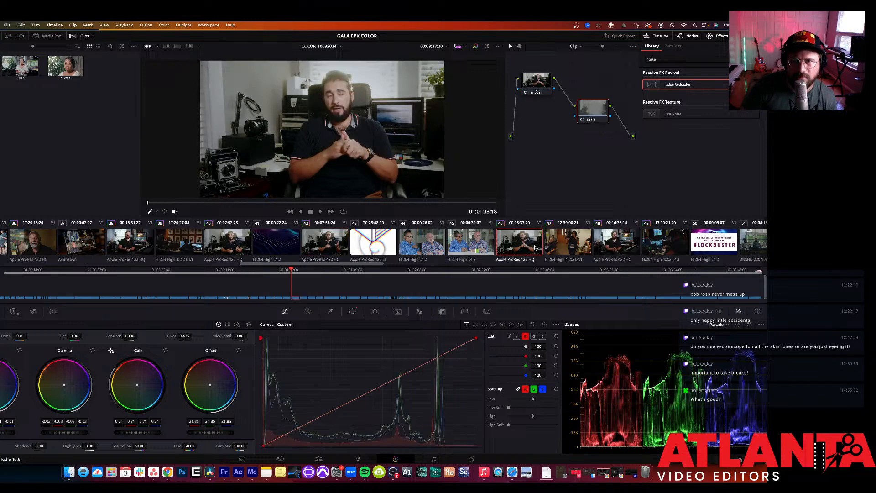
Step: Paste the vignette grade onto the wide interview shot in clip 53
{"action": "scroll", "coordinate": [600, 244], "scroll_direction": "right", "scroll_amount": 4}
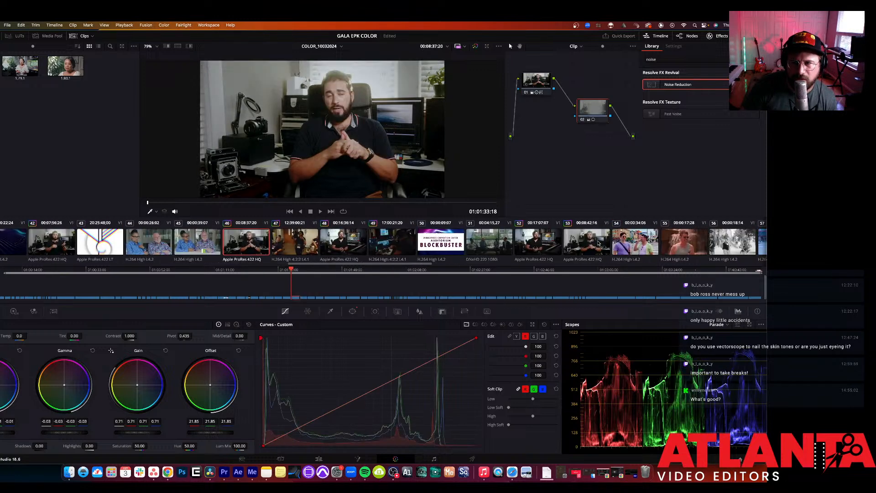
{"action": "left_click", "coordinate": [535, 245]}
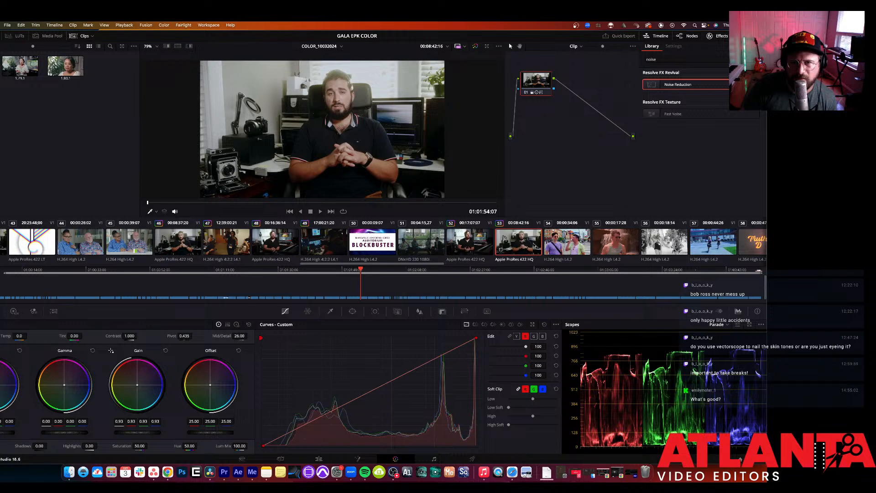
{"action": "scroll", "coordinate": [546, 244], "scroll_direction": "right", "scroll_amount": 1}
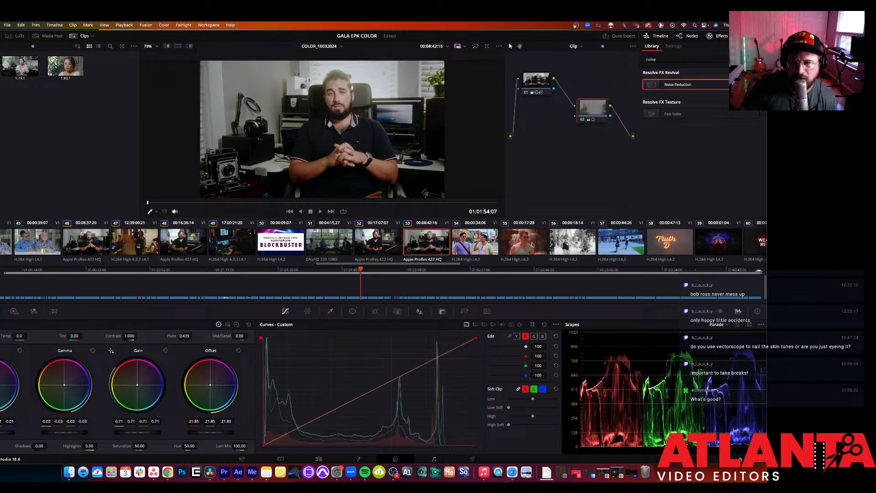
Step: Paste the vignette grade onto the wide interview shots in clips 89 and 91
{"action": "scroll", "coordinate": [533, 245], "scroll_direction": "right", "scroll_amount": 8}
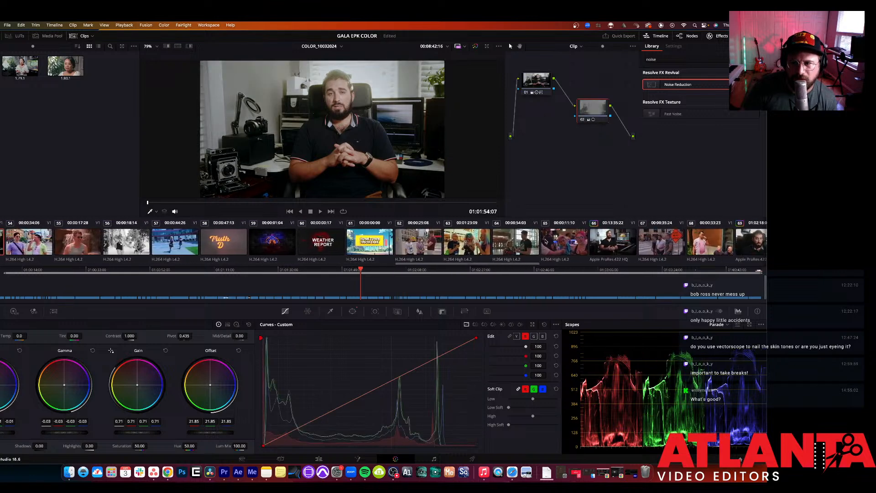
{"action": "scroll", "coordinate": [545, 241], "scroll_direction": "right", "scroll_amount": 2}
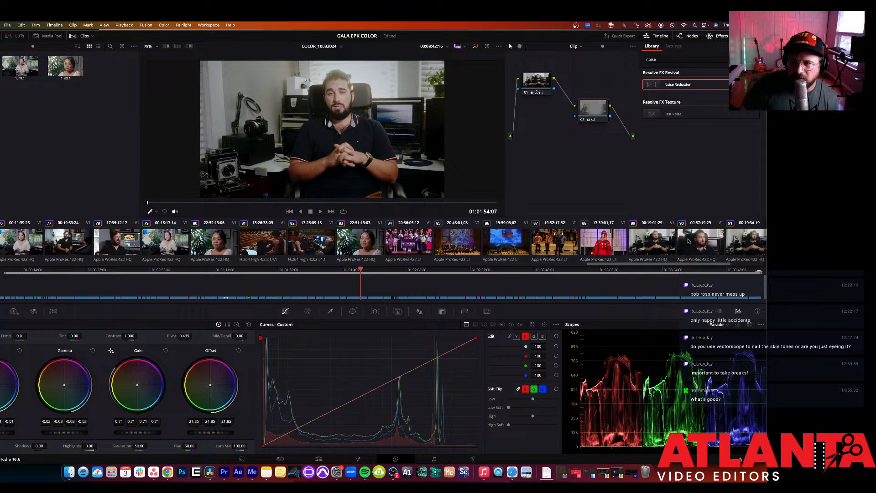
{"action": "key", "text": "super+v"}
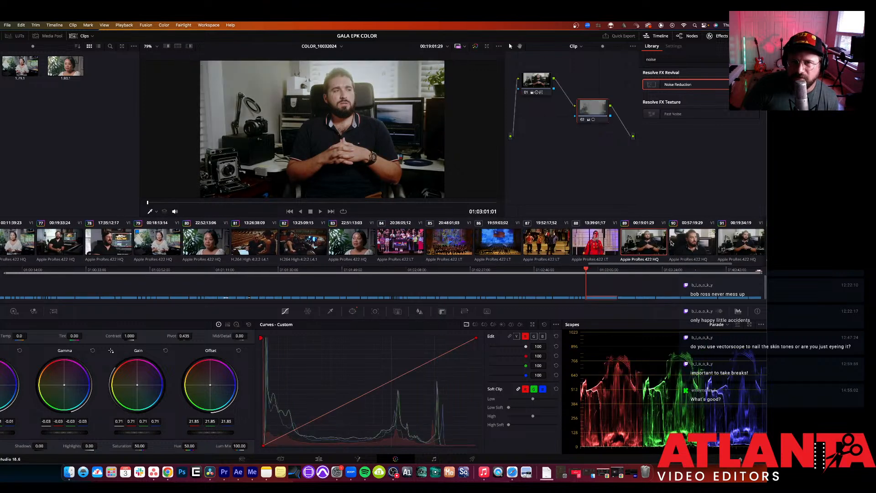
{"action": "left_click", "coordinate": [678, 242]}
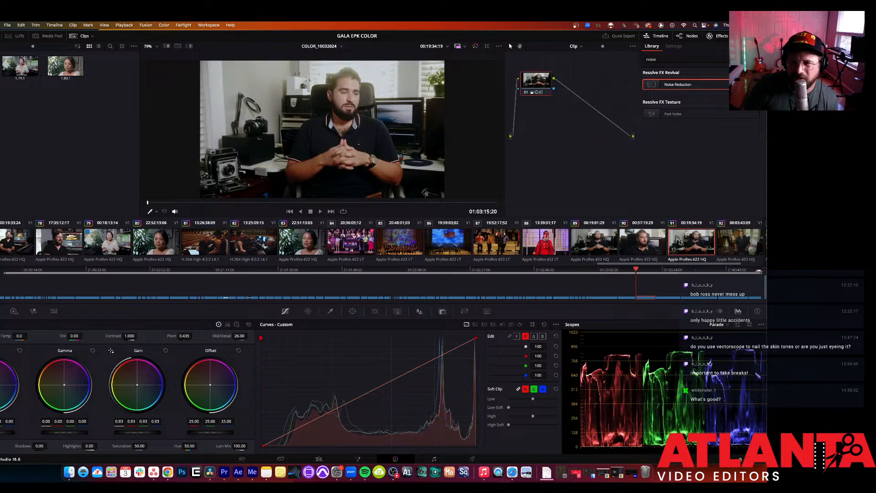
{"action": "key", "text": "super+v"}
{"action": "scroll", "coordinate": [680, 242], "scroll_direction": "right", "scroll_amount": 2}
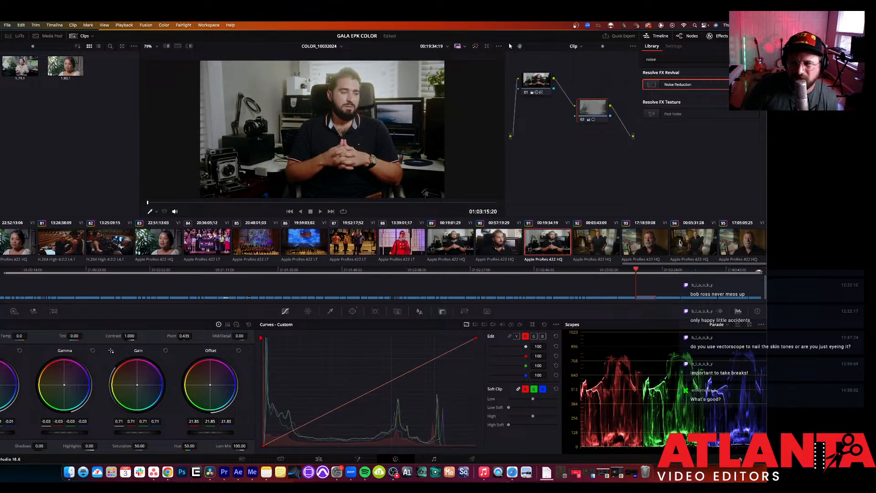
Step: Copy the Tint and Temp grade from the close-up in clip 90 onto the ungraded close-up in clip 26
{"action": "left_click", "coordinate": [509, 245]}
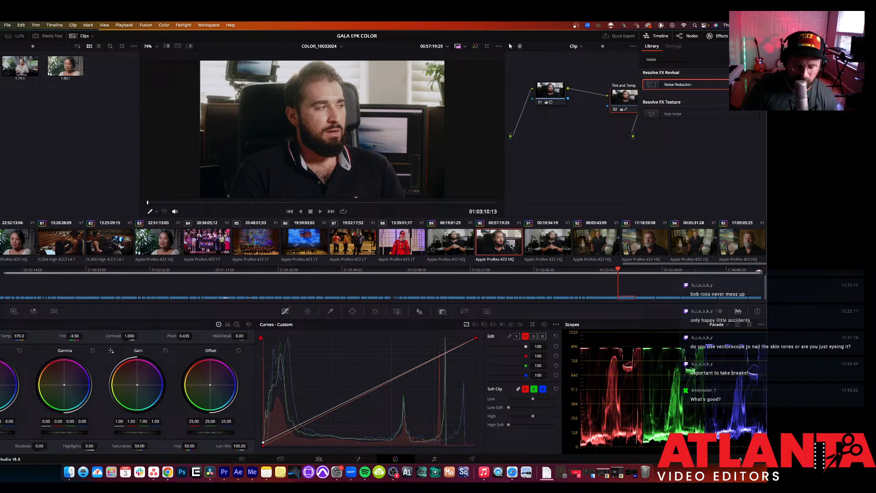
{"action": "scroll", "coordinate": [510, 246], "scroll_direction": "left", "scroll_amount": 15}
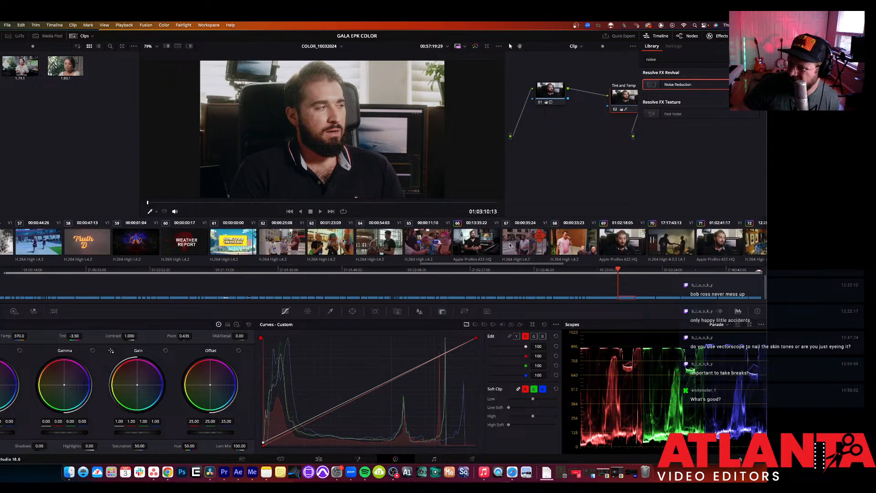
{"action": "scroll", "coordinate": [510, 245], "scroll_direction": "left", "scroll_amount": 15}
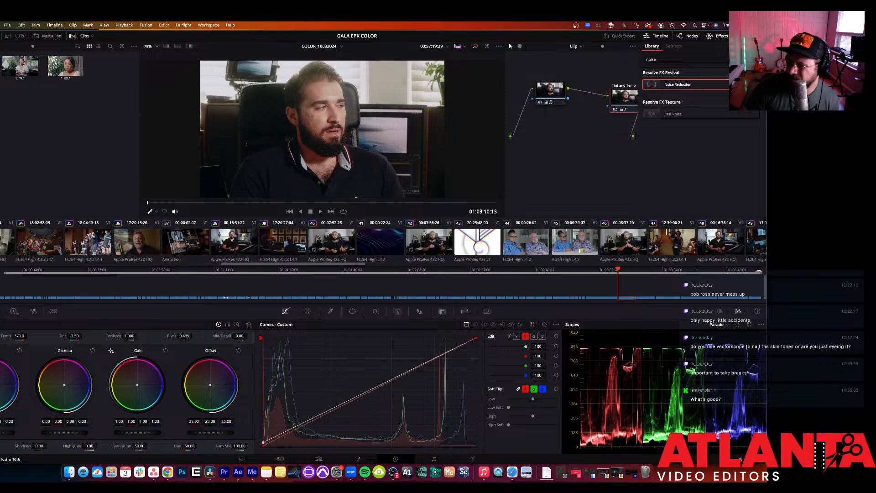
{"action": "scroll", "coordinate": [763, 246], "scroll_direction": "left", "scroll_amount": 6}
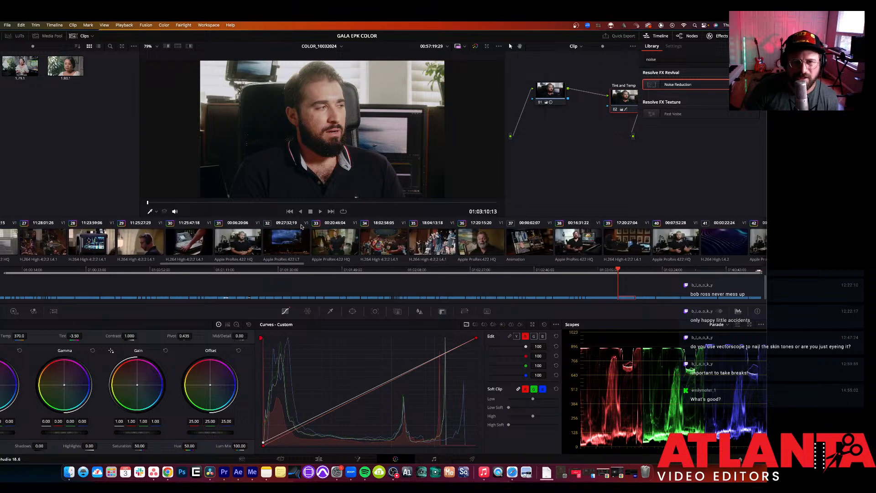
{"action": "scroll", "coordinate": [218, 238], "scroll_direction": "left", "scroll_amount": 6}
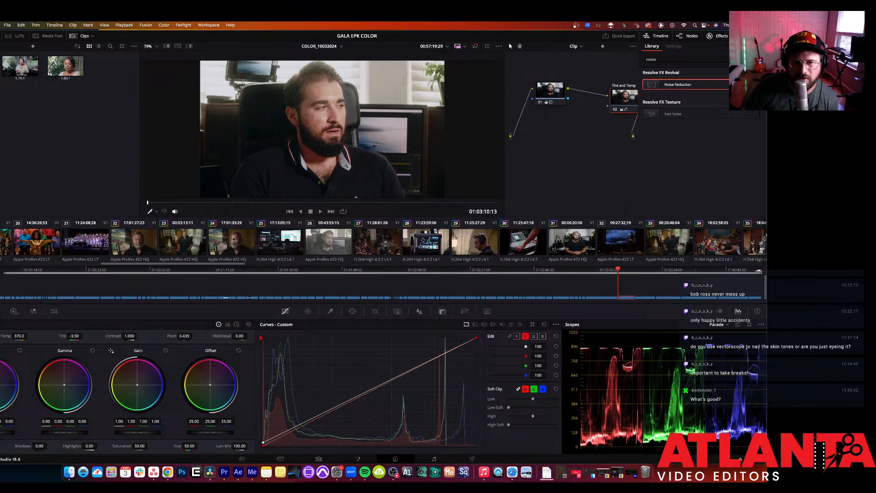
{"action": "left_click", "coordinate": [263, 242]}
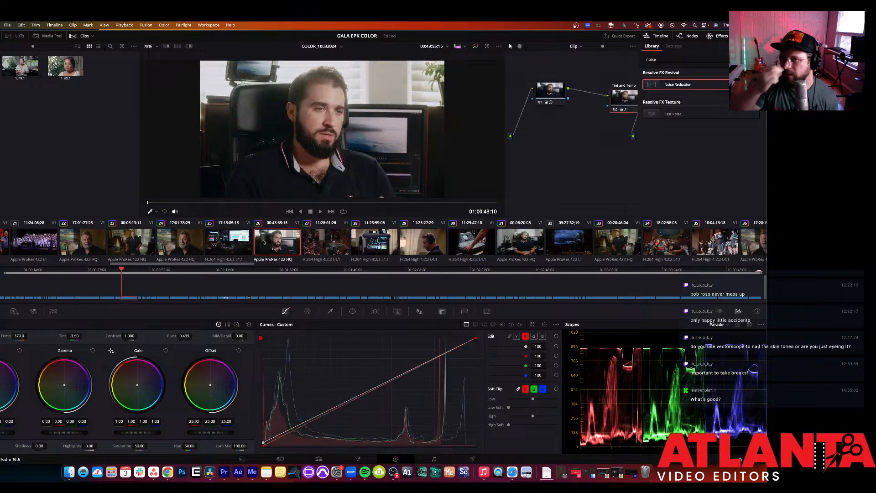
Step: Add a corrector node after the Tint and Temp node in clip 26 and label it as the window node
{"action": "scroll", "coordinate": [574, 183], "scroll_direction": "right", "scroll_amount": 1}
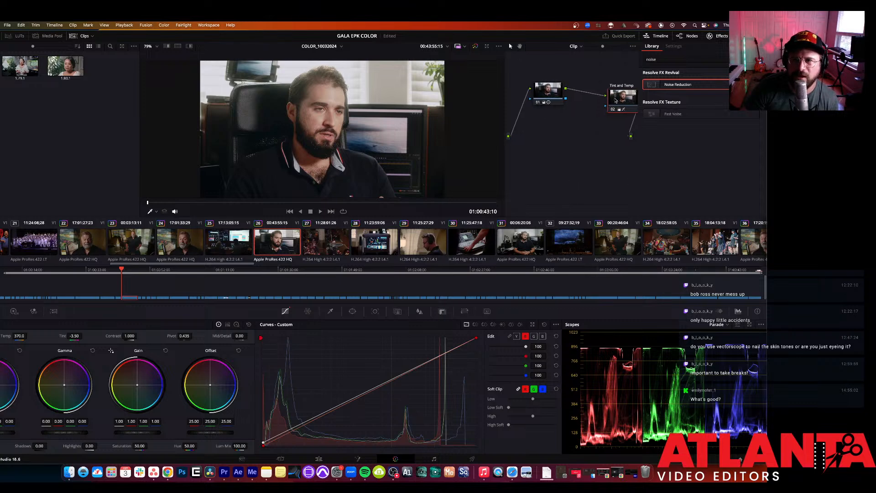
{"action": "left_click_drag", "start_coordinate": [614, 100], "coordinate": [551, 103]}
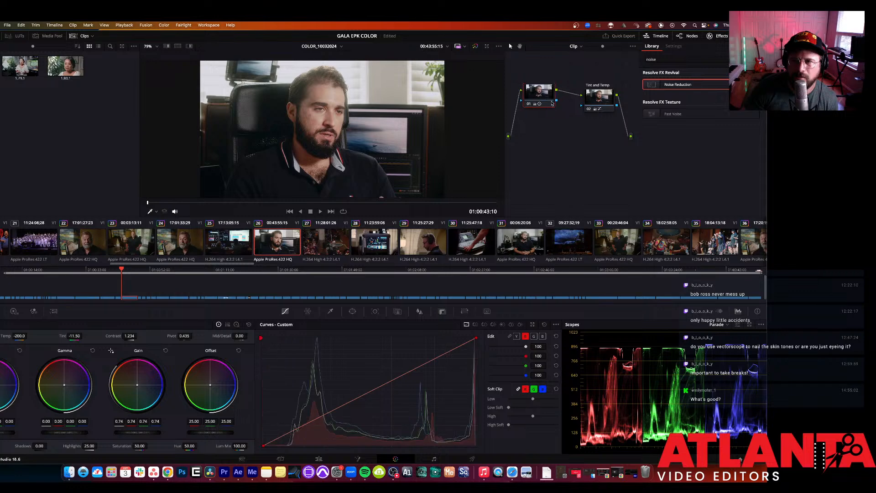
{"action": "right_click", "coordinate": [565, 175]}
{"action": "mouse_move", "coordinate": [579, 185]}
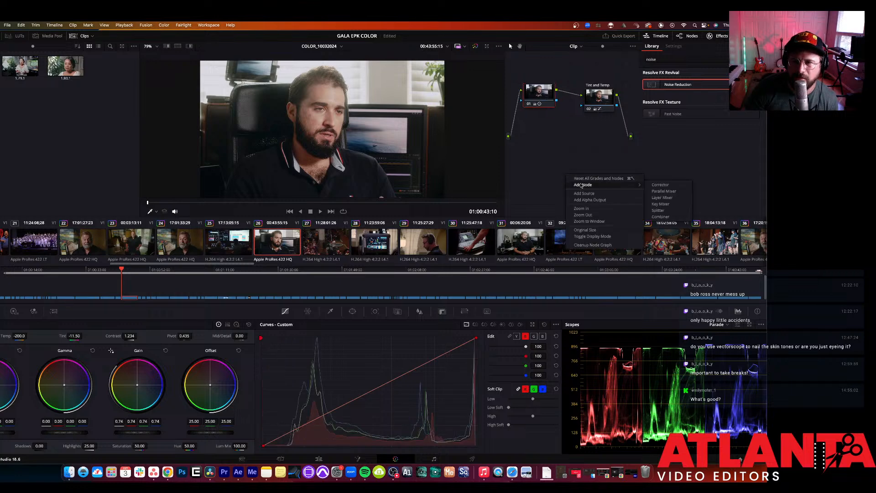
{"action": "left_click", "coordinate": [660, 185]}
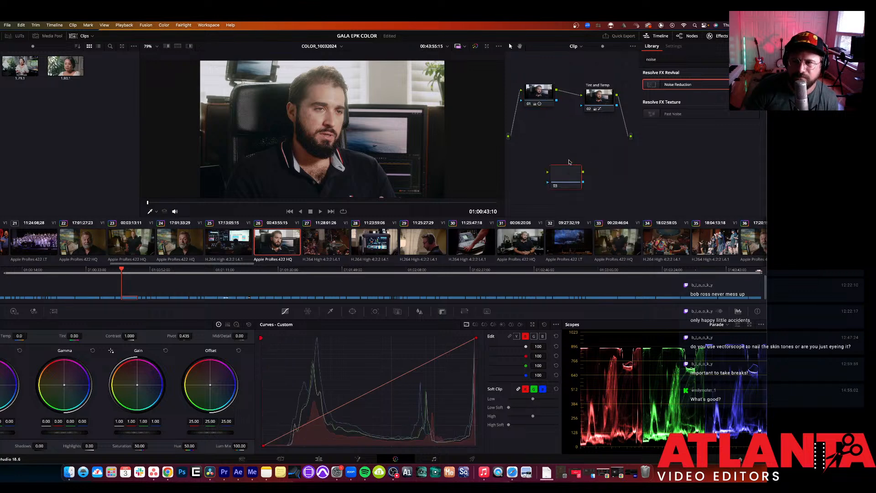
{"action": "left_click_drag", "start_coordinate": [567, 172], "coordinate": [626, 123]}
{"action": "right_click", "coordinate": [626, 123]}
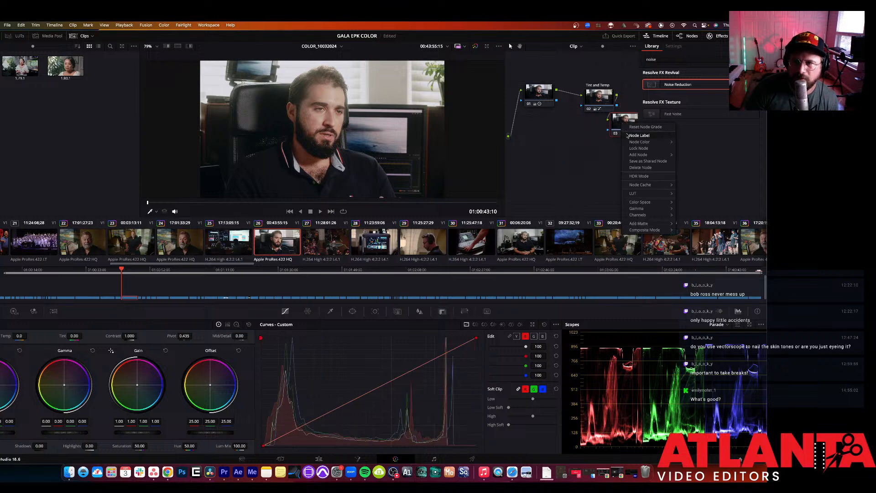
{"action": "left_click", "coordinate": [628, 136]}
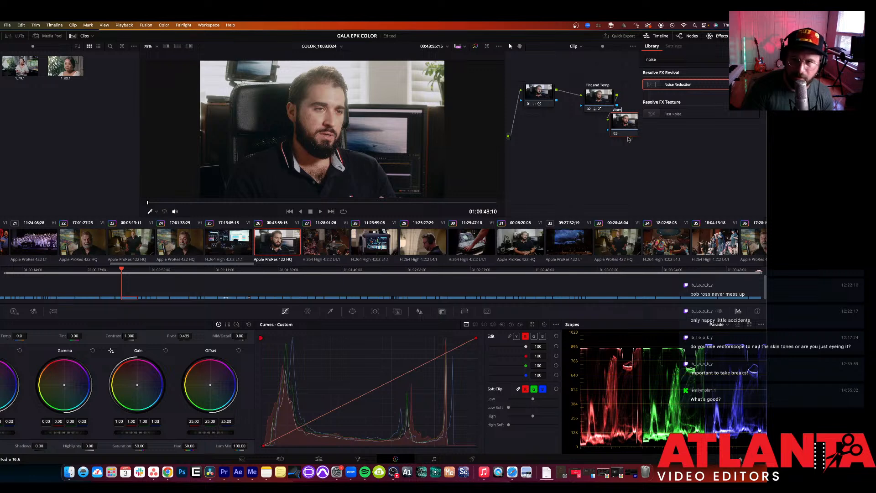
{"action": "left_click", "coordinate": [621, 152]}
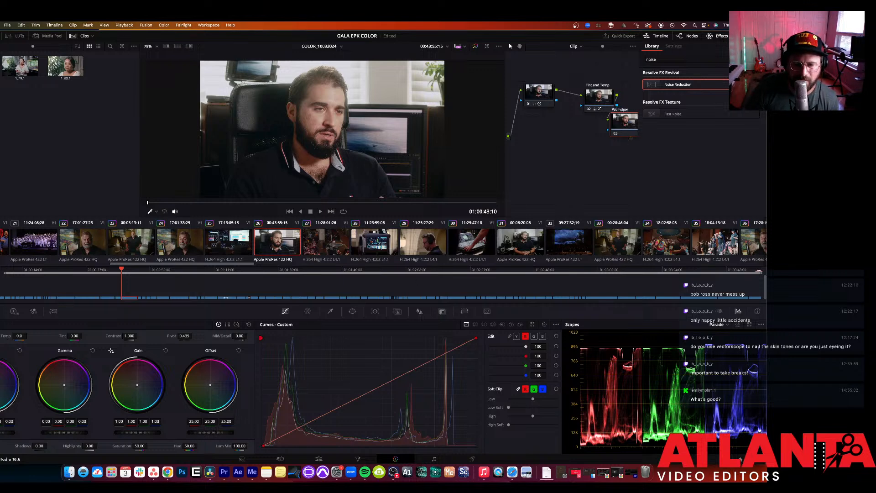
Step: Darken the new node with Offset at 18.45, Gain at 0.84 and Gamma at -0.03, raising Lift to about 0.02
{"action": "left_click_drag", "start_coordinate": [210, 432], "coordinate": [191, 432]}
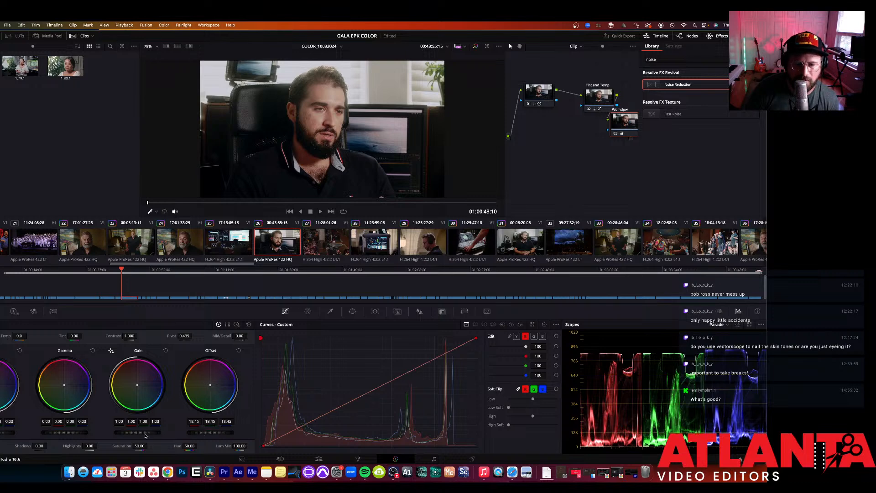
{"action": "left_click_drag", "start_coordinate": [137, 432], "coordinate": [121, 434]}
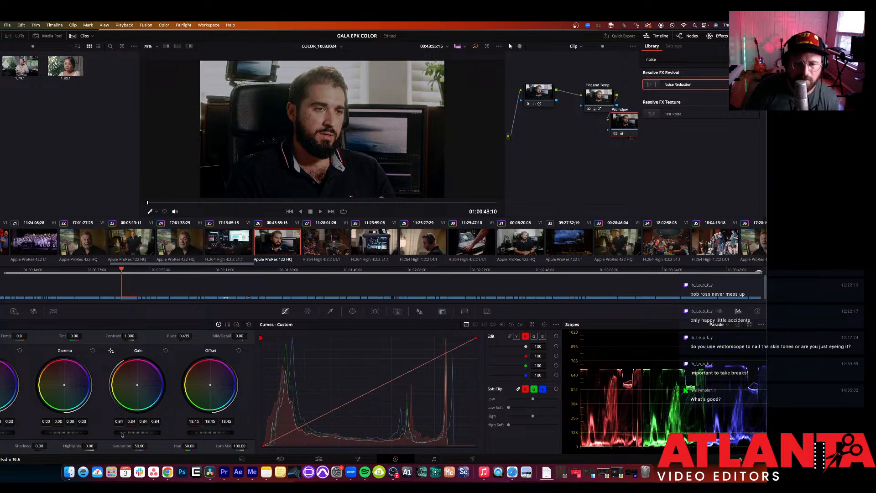
{"action": "left_click_drag", "start_coordinate": [64, 433], "coordinate": [9, 432]}
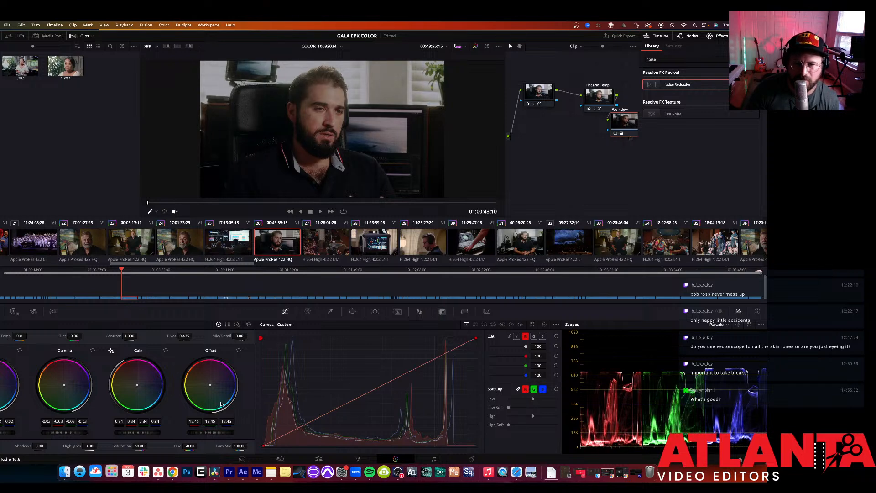
Step: Add a circular window around the man's head and shoulders, with size about 58.76, aspect 44.92, pan 49.39 and tilt 49.82
{"action": "left_click", "coordinate": [355, 315]}
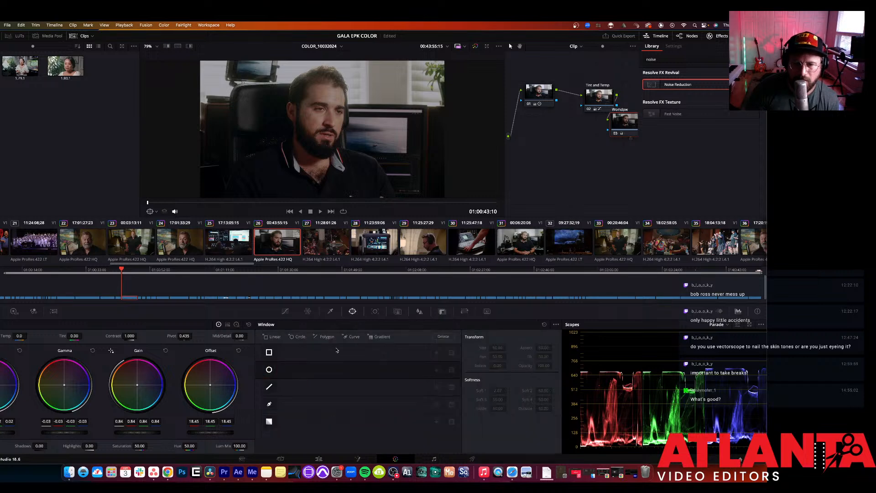
{"action": "left_click", "coordinate": [273, 370]}
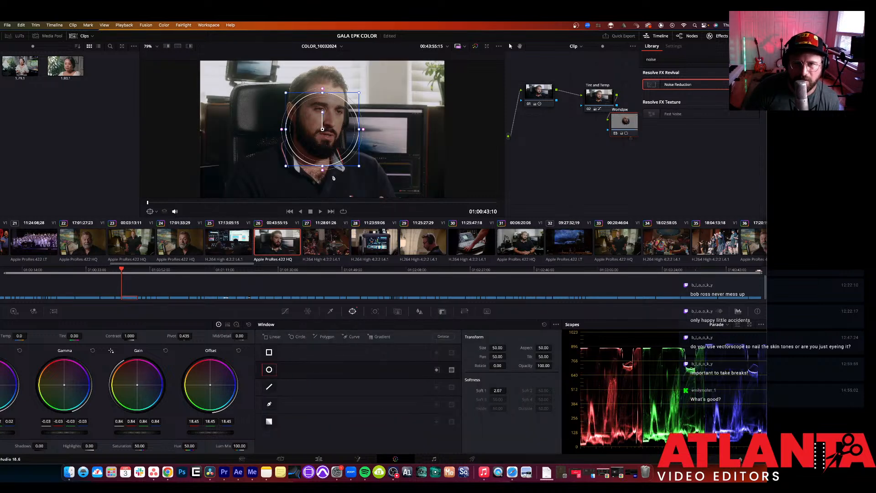
{"action": "left_click_drag", "start_coordinate": [322, 166], "coordinate": [318, 198]}
{"action": "left_click_drag", "start_coordinate": [361, 129], "coordinate": [384, 130]}
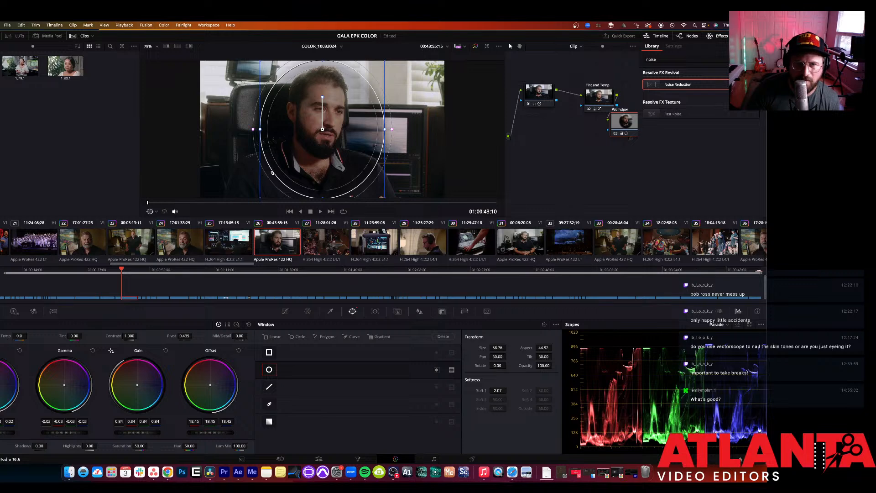
{"action": "left_click_drag", "start_coordinate": [272, 173], "coordinate": [267, 170]}
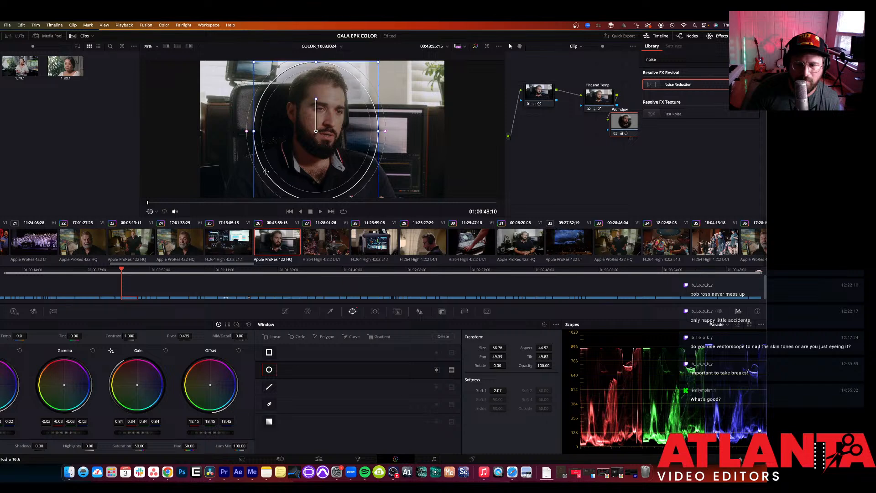
Step: Invert the circular window, set its size to 59.74, softness to 4.53 and opacity to 50.10, and compare the node off and on
{"action": "left_click", "coordinate": [436, 370]}
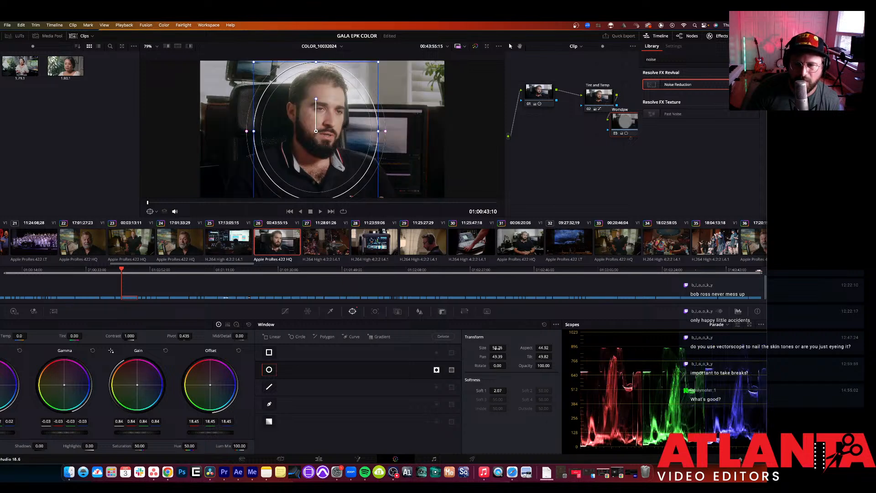
{"action": "mouse_move", "coordinate": [497, 348]}
{"action": "left_mouse_down"}
{"action": "mouse_move", "coordinate": [512, 347]}
{"action": "mouse_move", "coordinate": [501, 347]}
{"action": "left_mouse_up"}
{"action": "left_click_drag", "start_coordinate": [498, 390], "coordinate": [503, 390]}
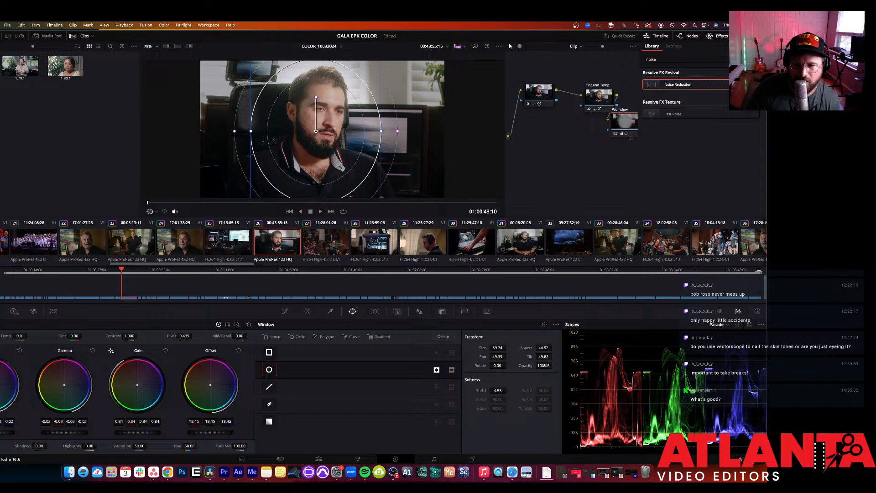
{"action": "mouse_move", "coordinate": [544, 365]}
{"action": "left_mouse_down"}
{"action": "mouse_move", "coordinate": [525, 365]}
{"action": "mouse_move", "coordinate": [543, 365]}
{"action": "left_mouse_up"}
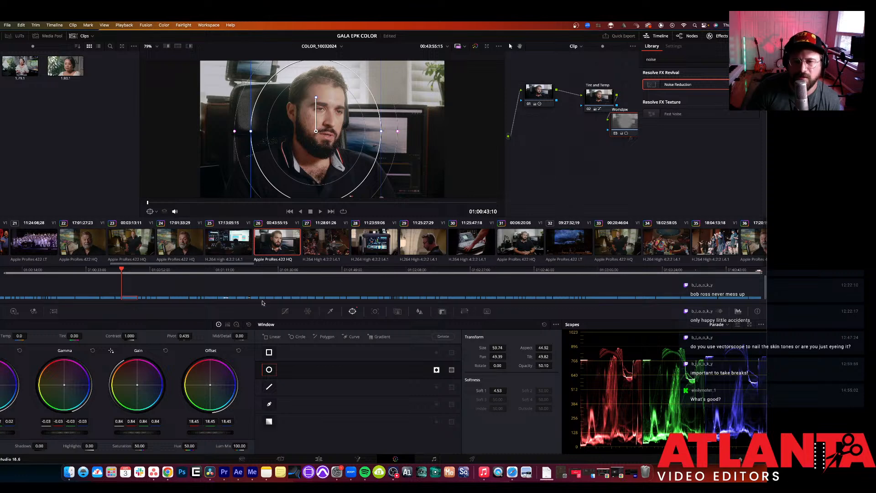
{"action": "left_click", "coordinate": [282, 312]}
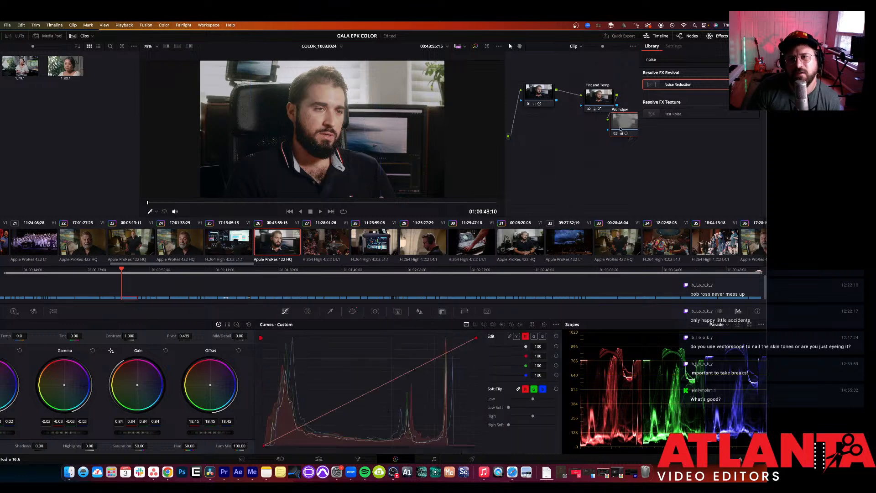
{"action": "key", "text": "super+d"}
{"action": "key", "text": "super+d"}
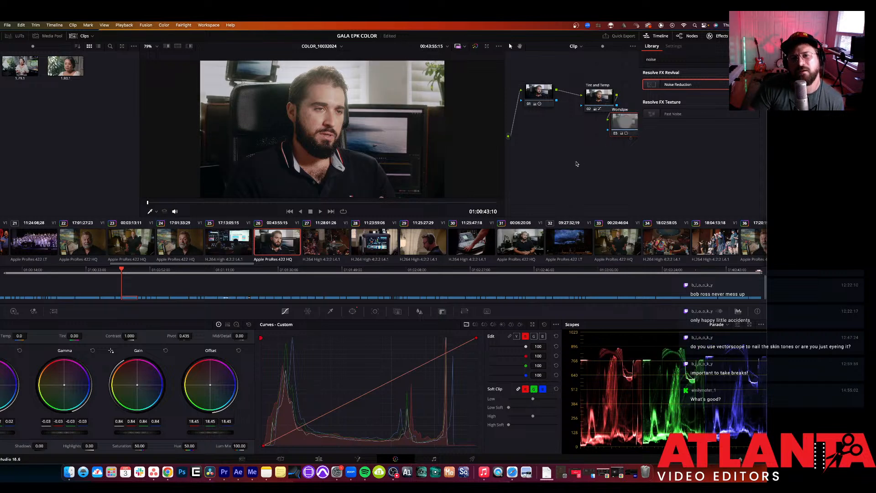
Step: Copy the vignette grade from clip 26 onto the close-up interview shots in clips 69 and 71
{"action": "right_click", "coordinate": [272, 242]}
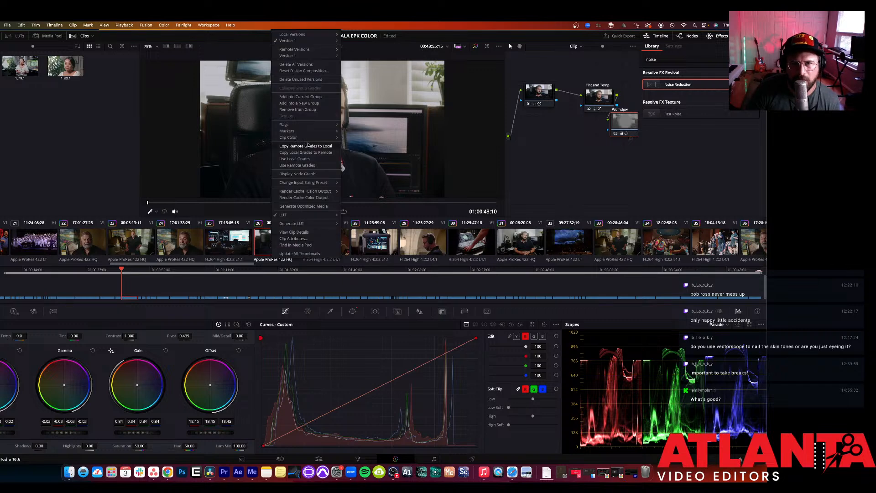
{"action": "left_click", "coordinate": [406, 166]}
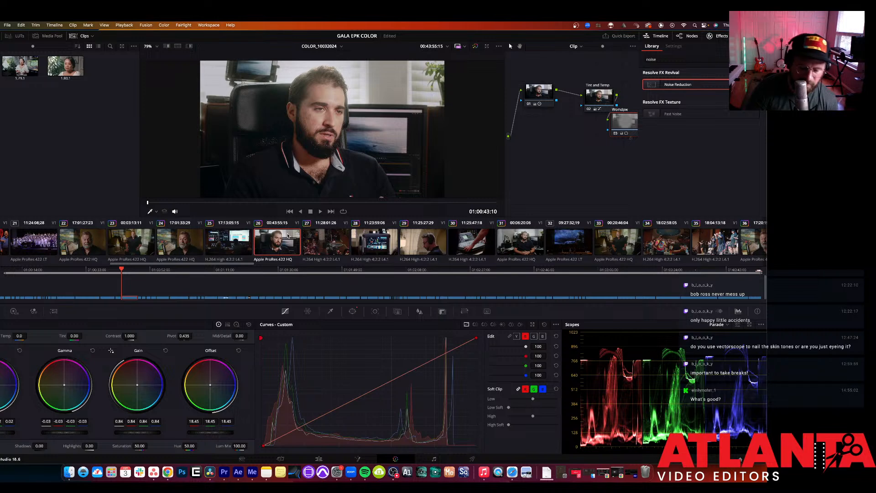
{"action": "scroll", "coordinate": [237, 236], "scroll_direction": "up", "scroll_amount": 10}
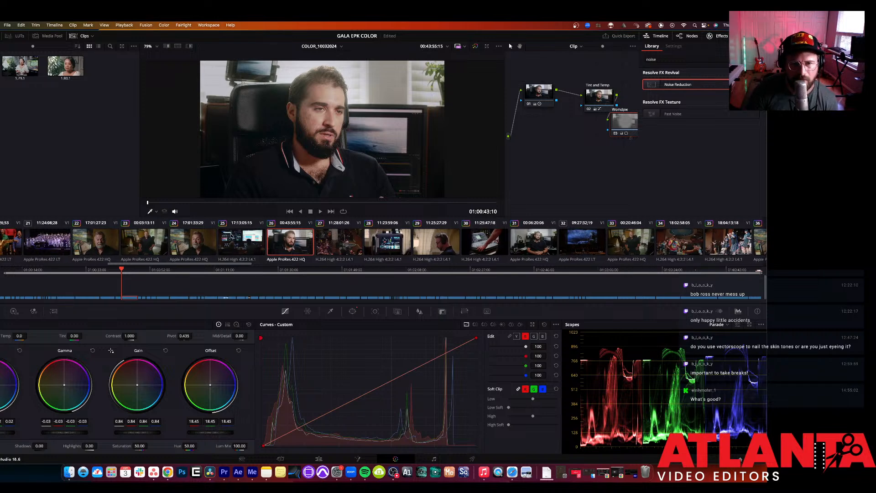
{"action": "scroll", "coordinate": [218, 236], "scroll_direction": "up", "scroll_amount": 3}
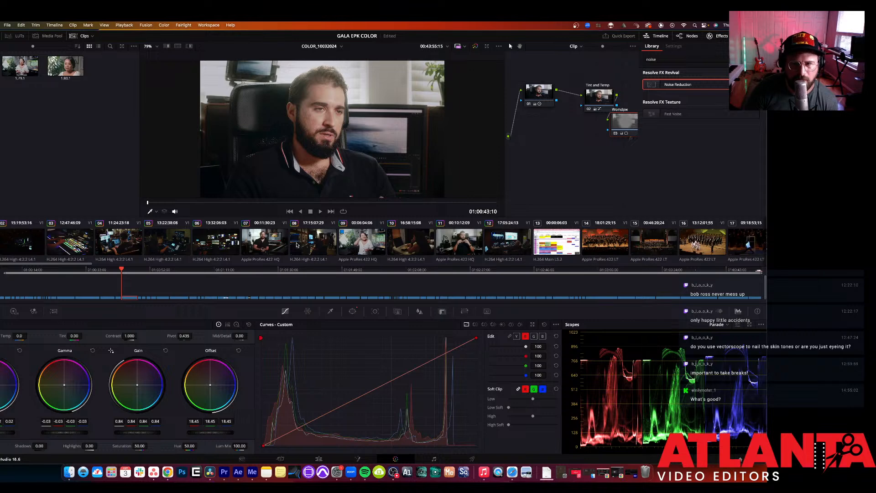
{"action": "scroll", "coordinate": [236, 246], "scroll_direction": "down", "scroll_amount": 6}
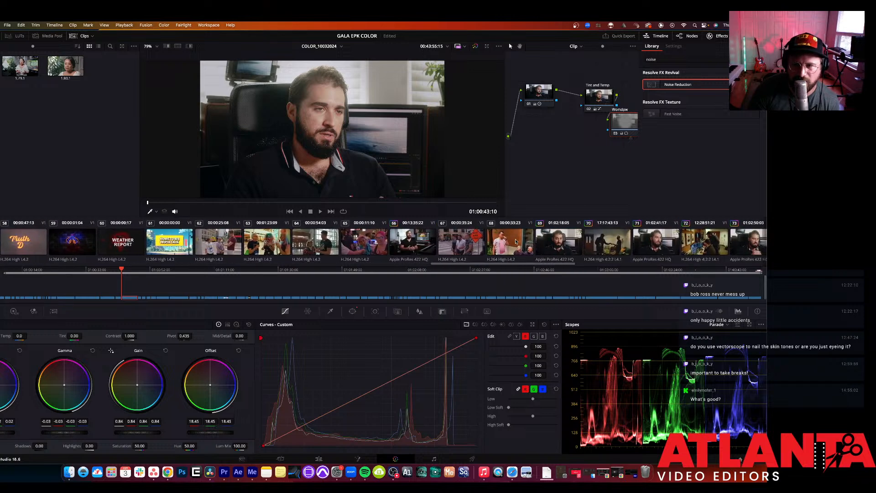
{"action": "left_click", "coordinate": [556, 241]}
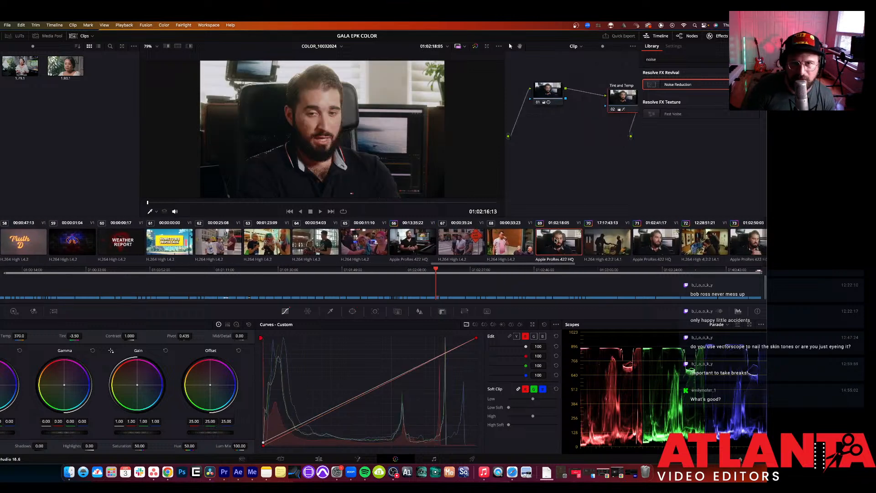
{"action": "left_click", "coordinate": [650, 240]}
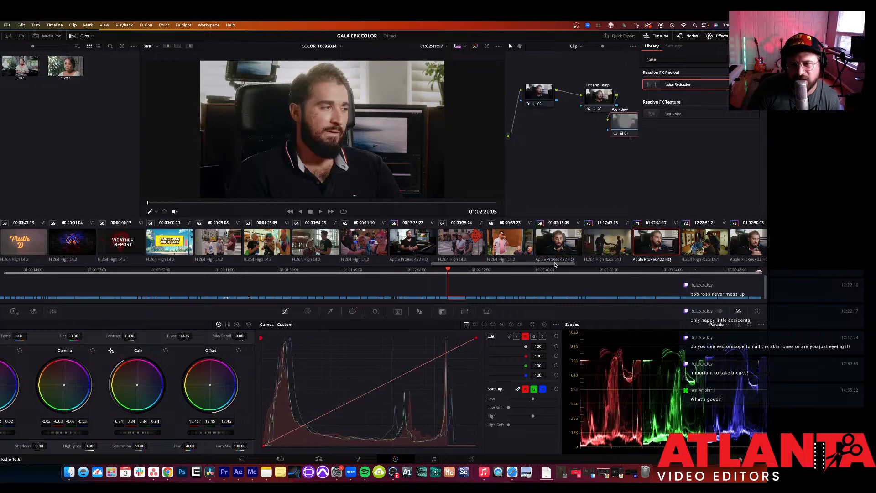
Step: Paste the close-up vignette grade onto the interview shots in clips 73 and 90
{"action": "left_click_drag", "start_coordinate": [557, 265], "coordinate": [591, 265]}
{"action": "left_click", "coordinate": [546, 242]}
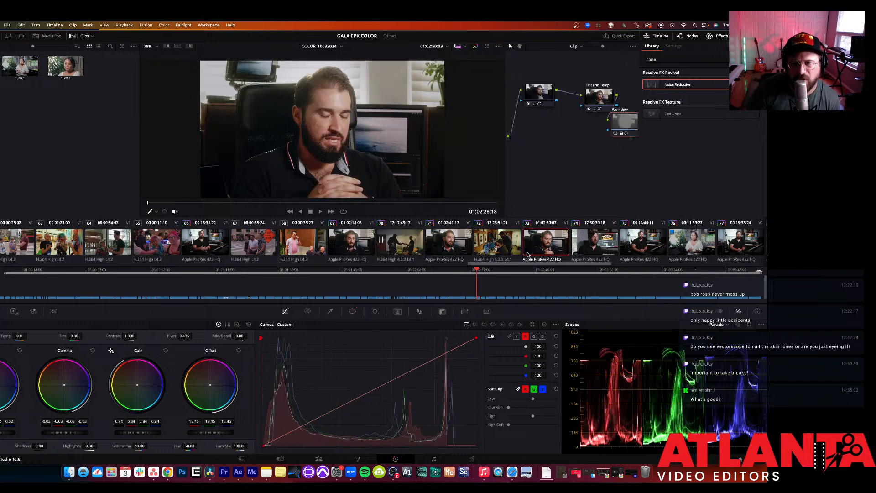
{"action": "left_click_drag", "start_coordinate": [526, 266], "coordinate": [661, 267]}
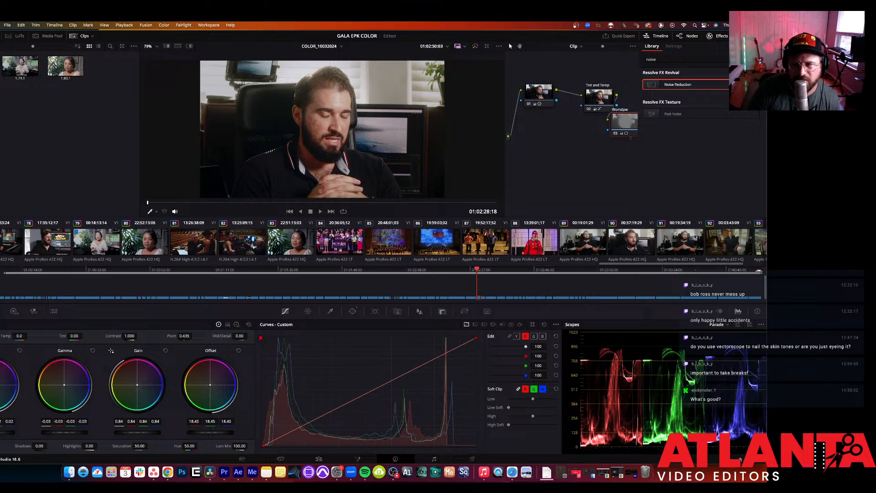
{"action": "left_click", "coordinate": [642, 239]}
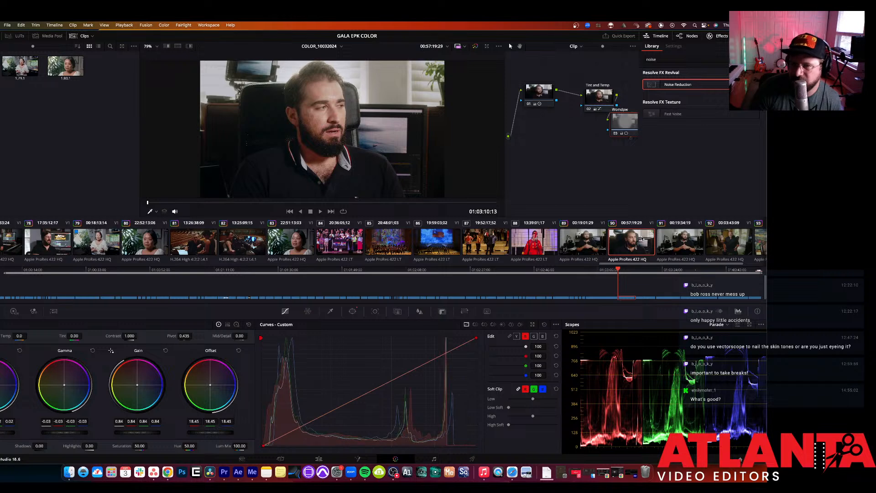
Step: Compare the warm auditorium shots in clips 81 and 82
{"action": "left_click_drag", "start_coordinate": [608, 266], "coordinate": [648, 266]}
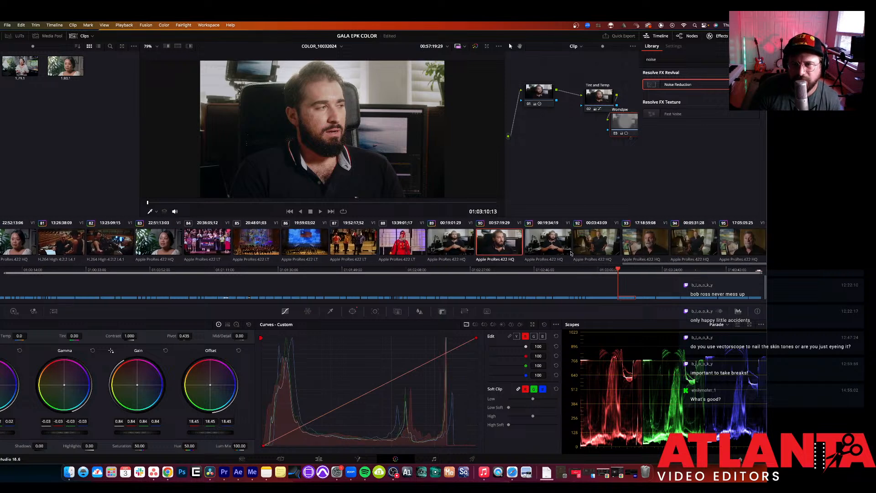
{"action": "scroll", "coordinate": [490, 246], "scroll_direction": "left", "scroll_amount": 5}
{"action": "scroll", "coordinate": [490, 246], "scroll_direction": "left", "scroll_amount": 5}
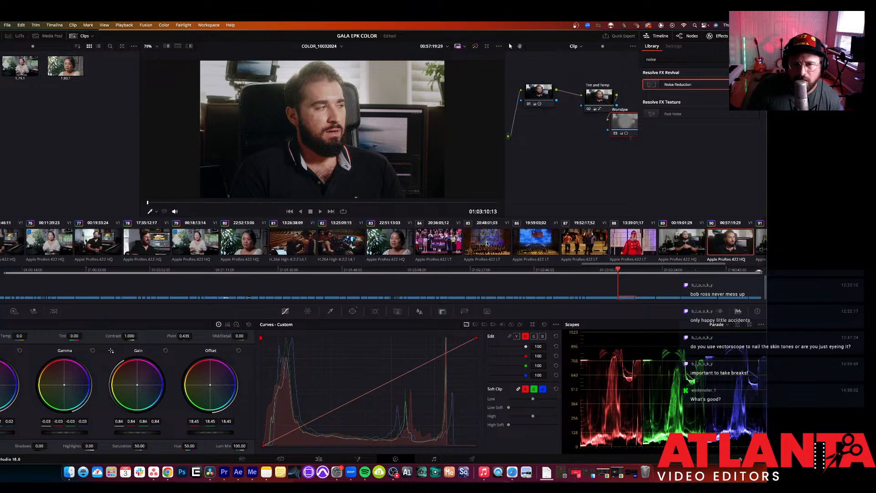
{"action": "left_click", "coordinate": [407, 243]}
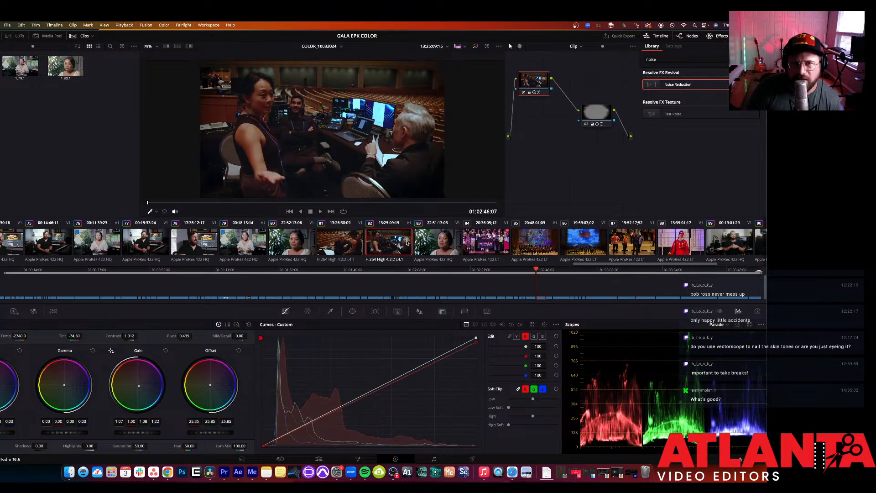
{"action": "left_click", "coordinate": [351, 244]}
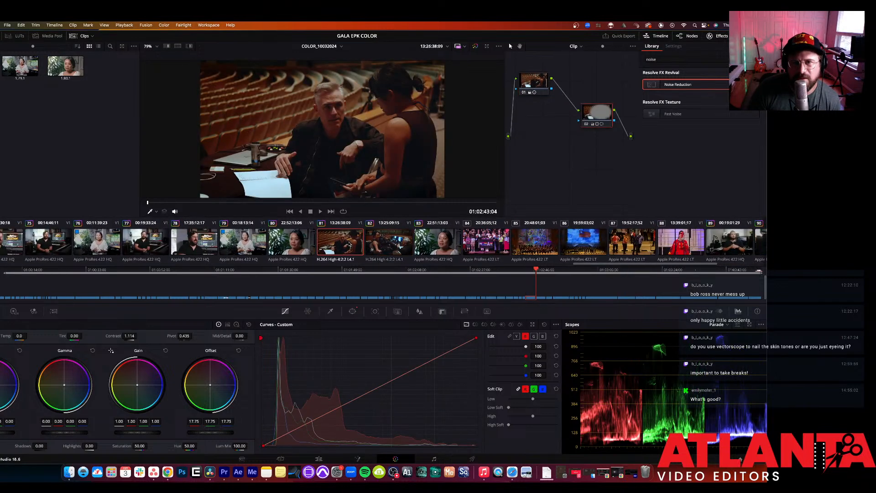
{"action": "left_click", "coordinate": [385, 243]}
{"action": "left_click", "coordinate": [363, 243]}
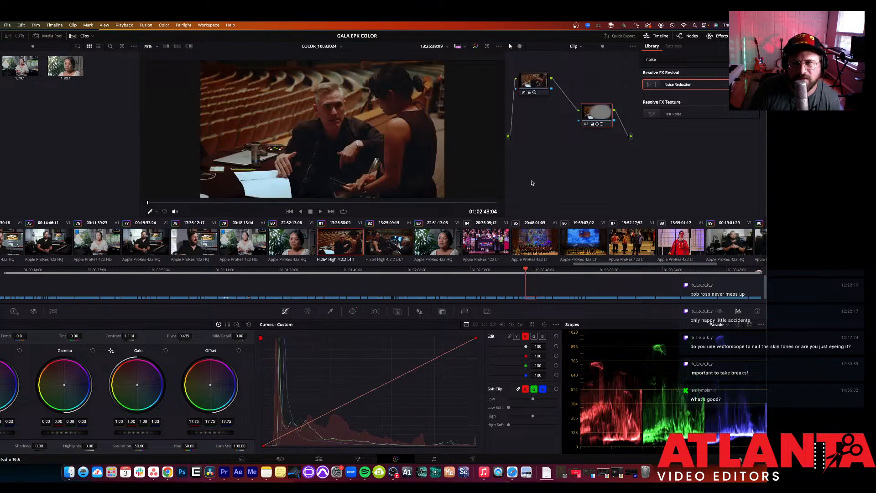
Step: Try a third corrector node after clip 81's vignette with contrast 1.164 and tint -54.00, and compare the shot with clip 82
{"action": "right_click", "coordinate": [574, 172]}
{"action": "mouse_move", "coordinate": [597, 182]}
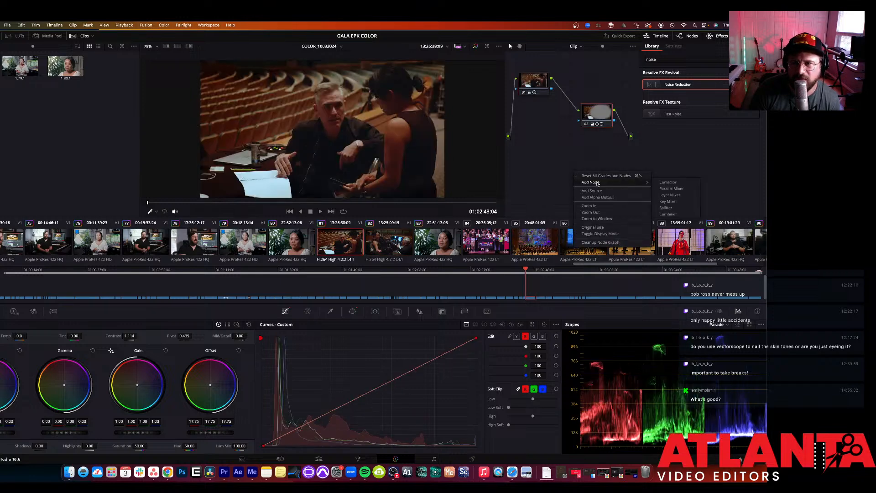
{"action": "left_click", "coordinate": [666, 182]}
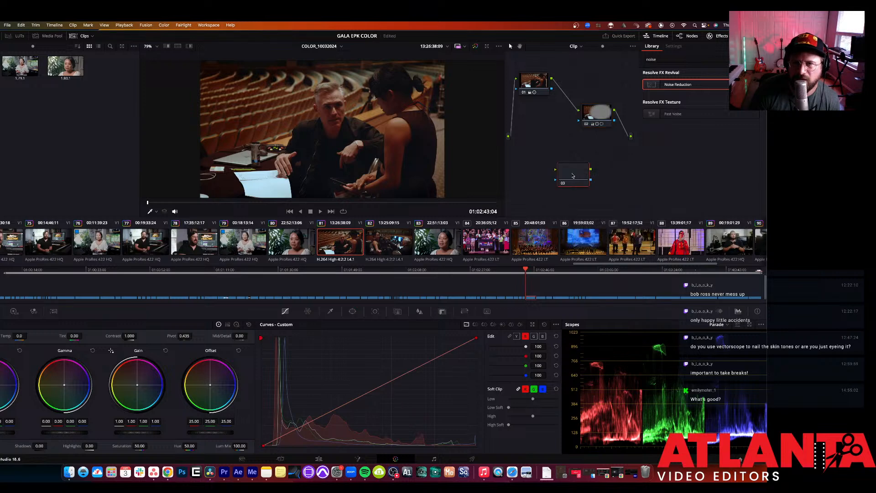
{"action": "left_click_drag", "start_coordinate": [578, 177], "coordinate": [621, 131]}
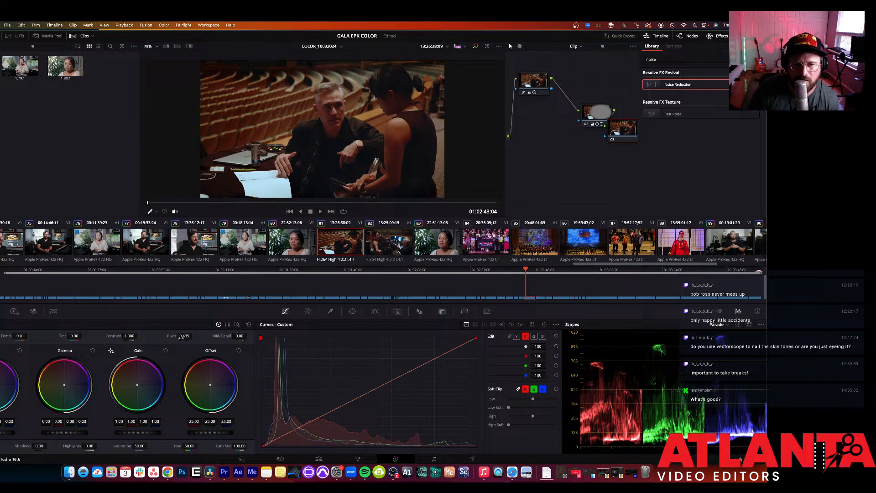
{"action": "left_click_drag", "start_coordinate": [130, 337], "coordinate": [140, 335]}
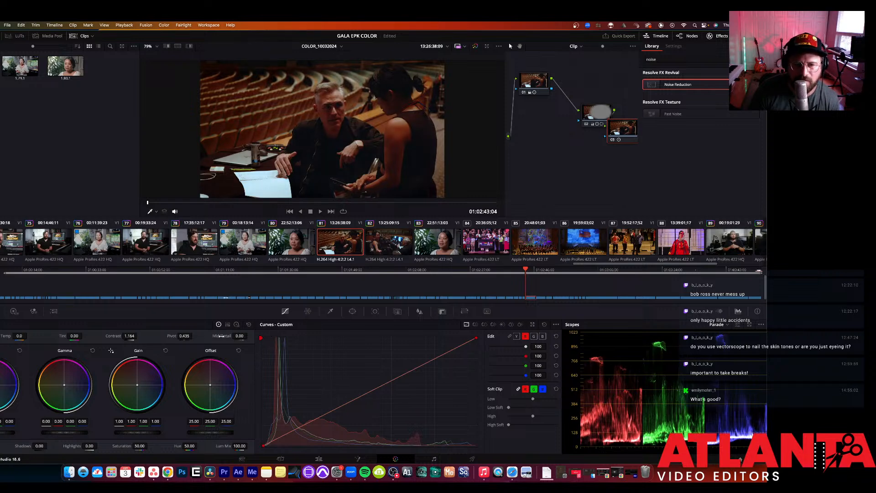
{"action": "left_click_drag", "start_coordinate": [76, 337], "coordinate": [27, 337]}
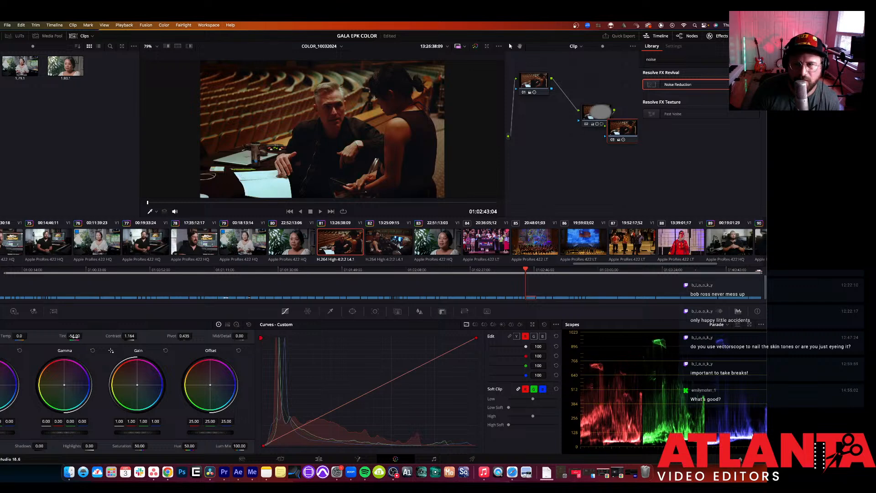
{"action": "left_click", "coordinate": [388, 243]}
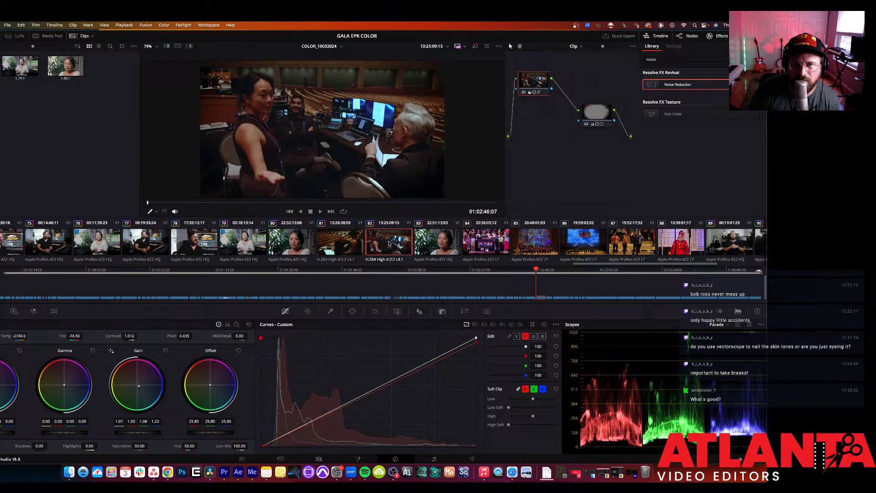
{"action": "left_click", "coordinate": [348, 246]}
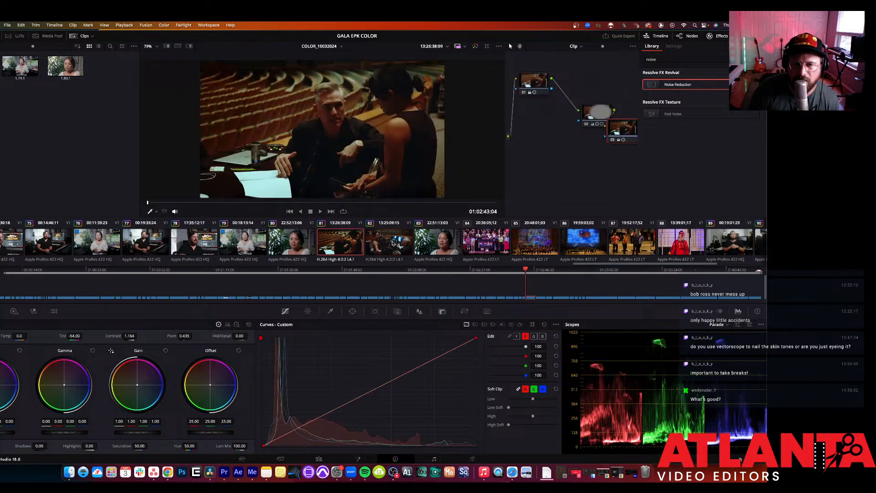
{"action": "right_click", "coordinate": [387, 243]}
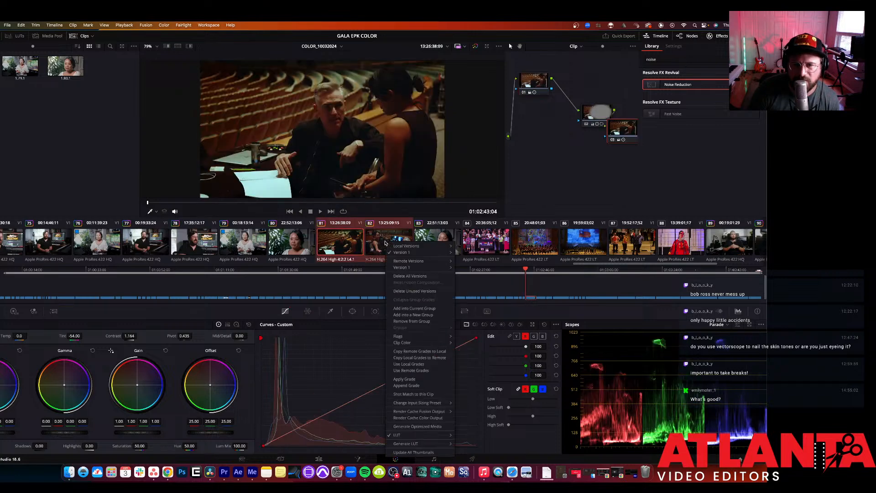
{"action": "left_click", "coordinate": [539, 184]}
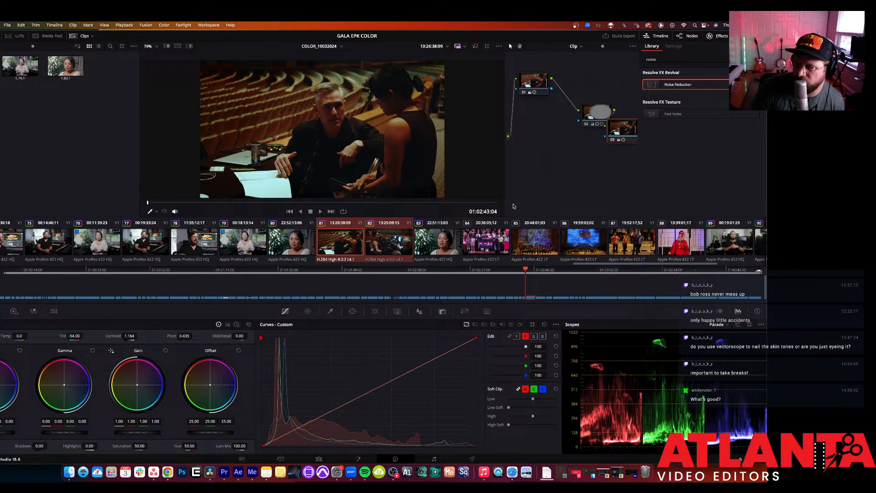
Step: Delete all grading nodes from clip 82 and from clip 81
{"action": "left_click", "coordinate": [393, 243]}
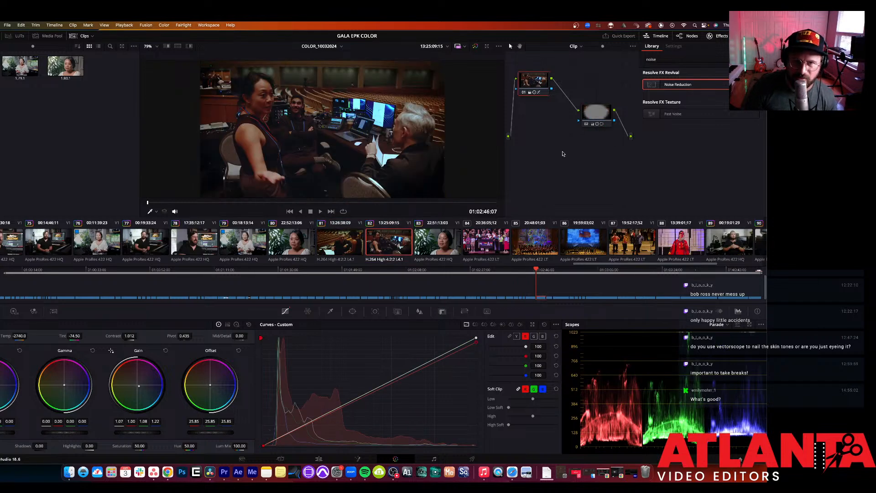
{"action": "key", "text": "super+a"}
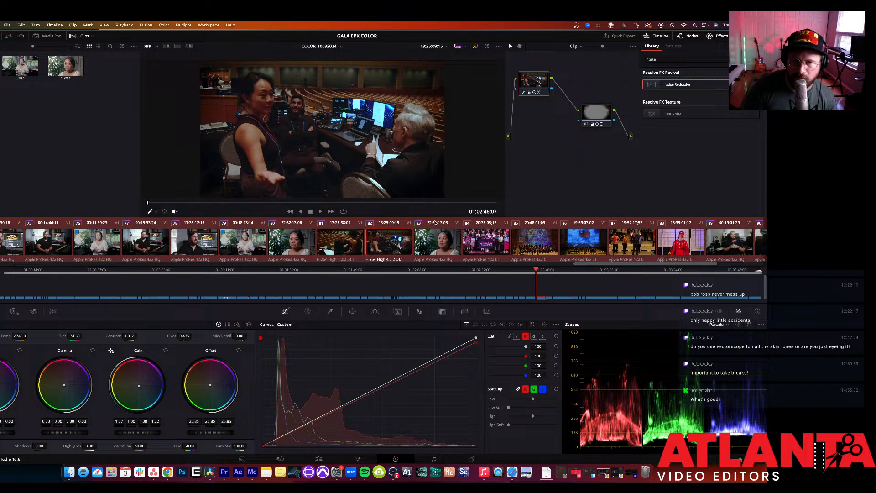
{"action": "left_click", "coordinate": [398, 238]}
{"action": "left_click_drag", "start_coordinate": [602, 149], "coordinate": [526, 77]}
{"action": "key", "text": "Delete"}
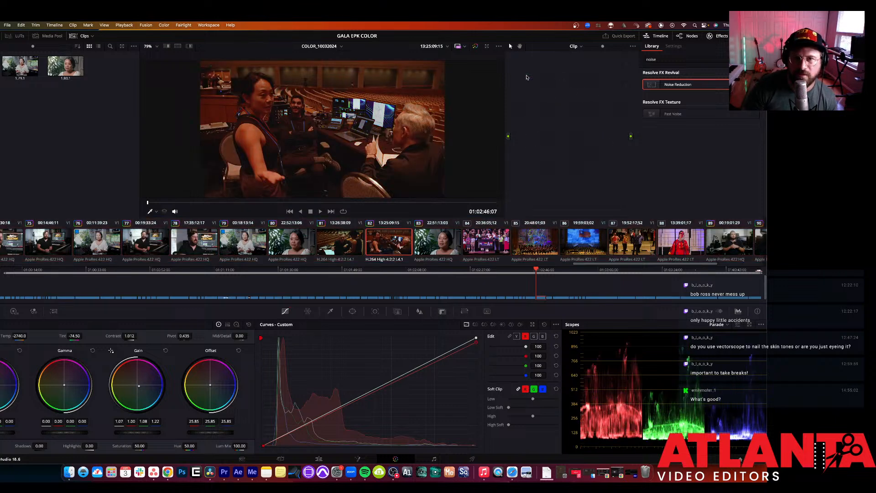
{"action": "left_click", "coordinate": [353, 238]}
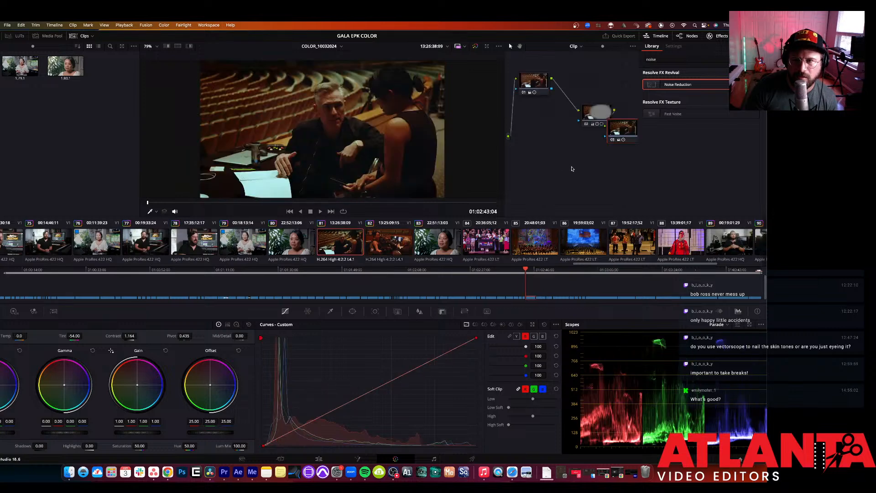
{"action": "left_click_drag", "start_coordinate": [624, 166], "coordinate": [531, 78]}
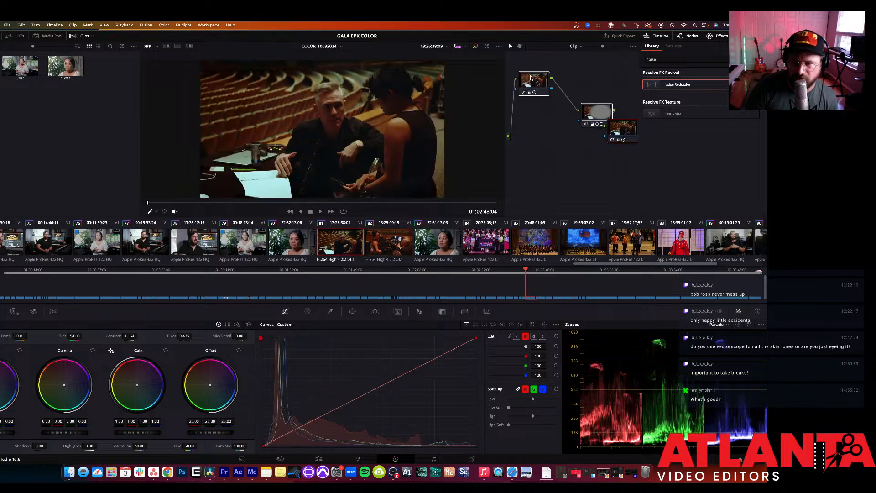
{"action": "key", "text": "Delete"}
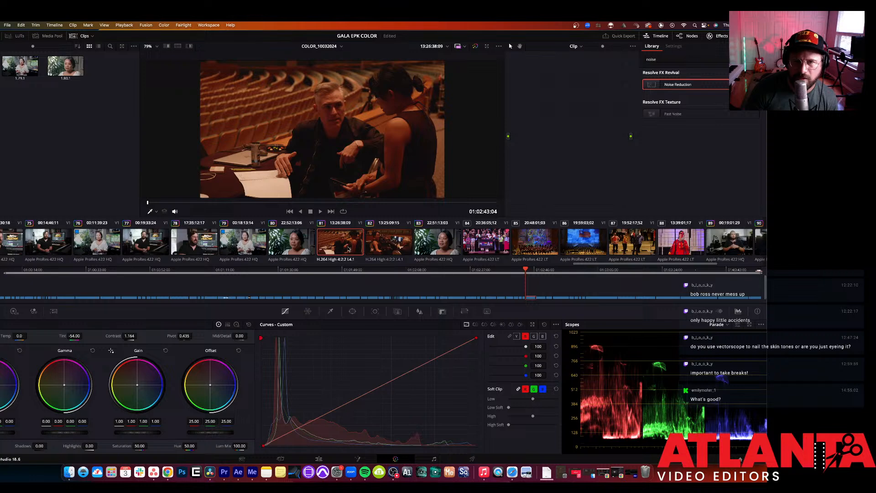
Step: Add a new corrector node to clip 81 and connect it between the source and the output
{"action": "left_click_drag", "start_coordinate": [72, 336], "coordinate": [28, 336]}
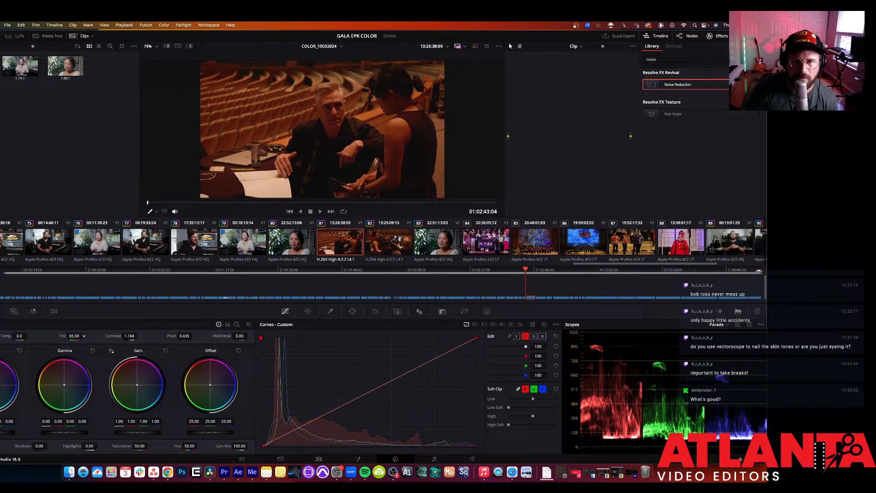
{"action": "right_click", "coordinate": [588, 118]}
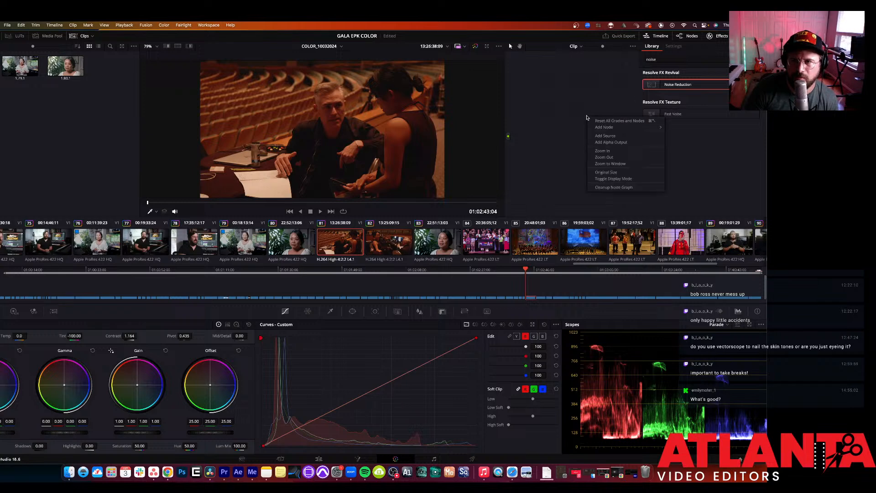
{"action": "mouse_move", "coordinate": [640, 128]}
{"action": "left_click", "coordinate": [680, 127]}
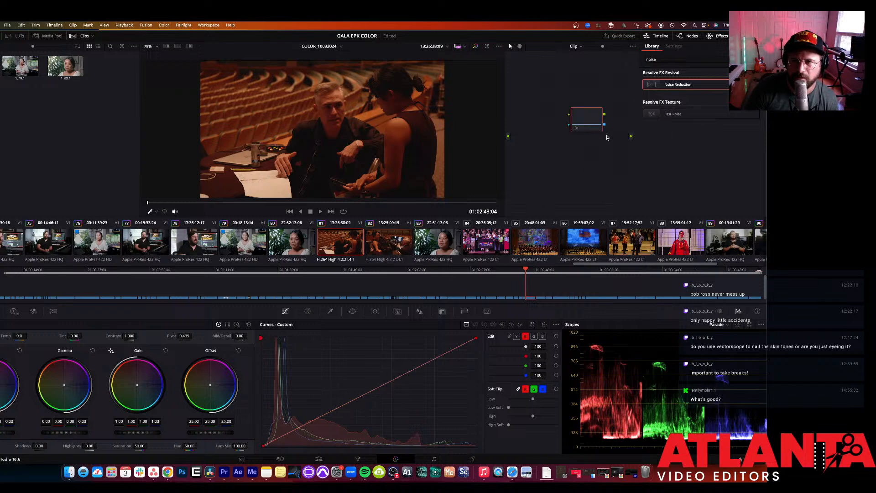
{"action": "left_click_drag", "start_coordinate": [569, 115], "coordinate": [509, 138]}
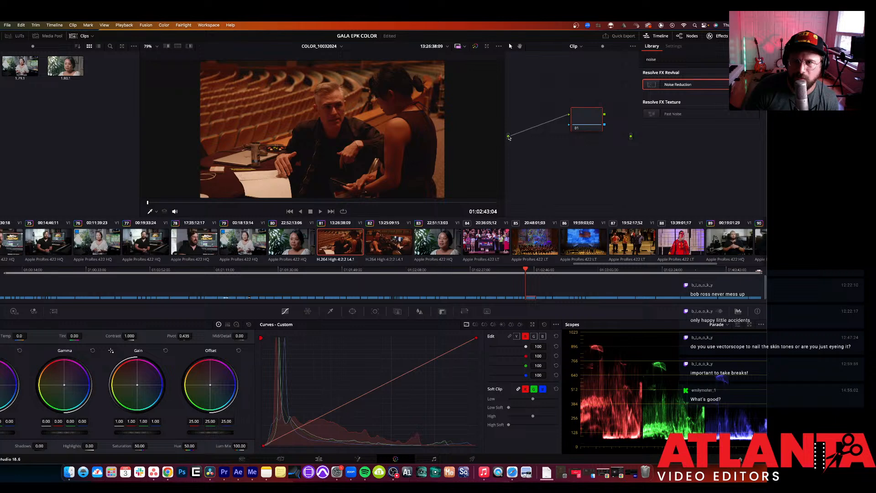
{"action": "left_click_drag", "start_coordinate": [605, 115], "coordinate": [631, 138]}
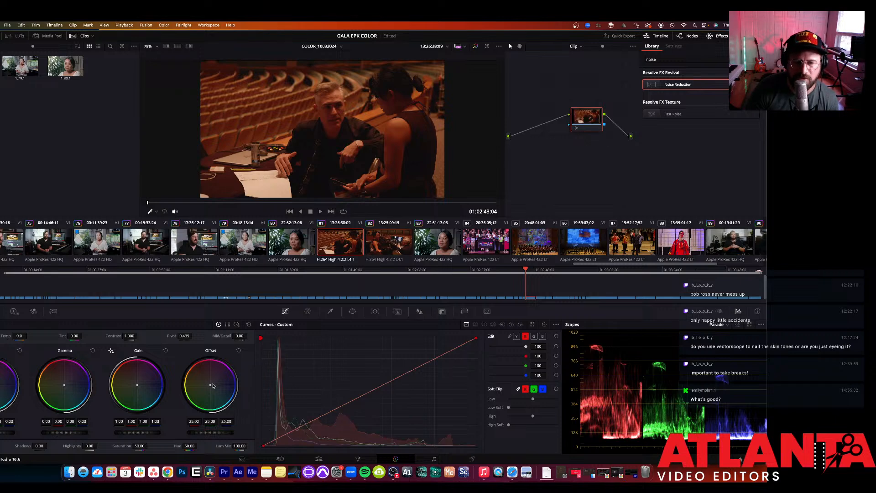
Step: Grade clip 81 with temp -2200, tint -72.00, gain 1.15 and a lowered red curve highlight point, and copy the grade onto clip 82
{"action": "left_click_drag", "start_coordinate": [74, 336], "coordinate": [6, 335]}
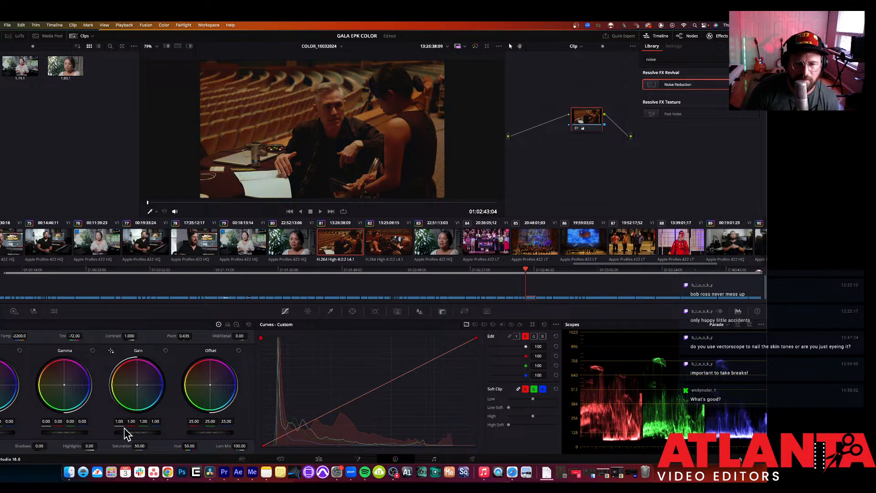
{"action": "left_click_drag", "start_coordinate": [137, 432], "coordinate": [150, 432]}
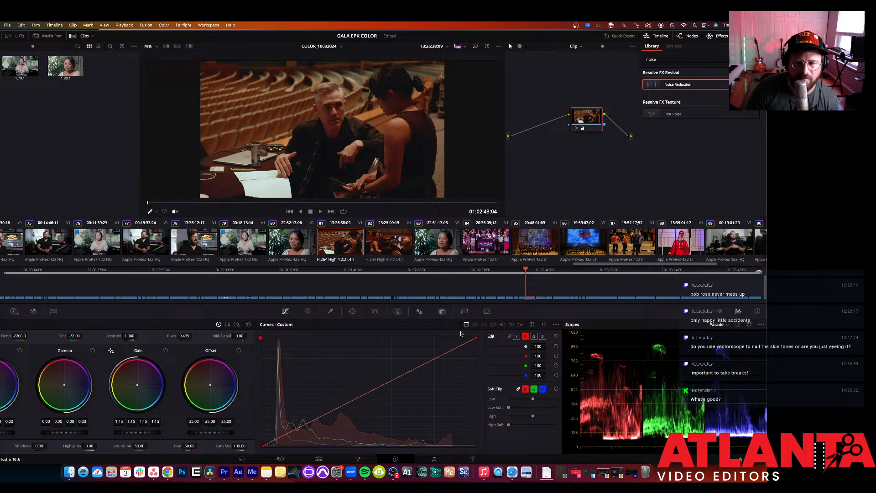
{"action": "left_click_drag", "start_coordinate": [475, 338], "coordinate": [477, 353]}
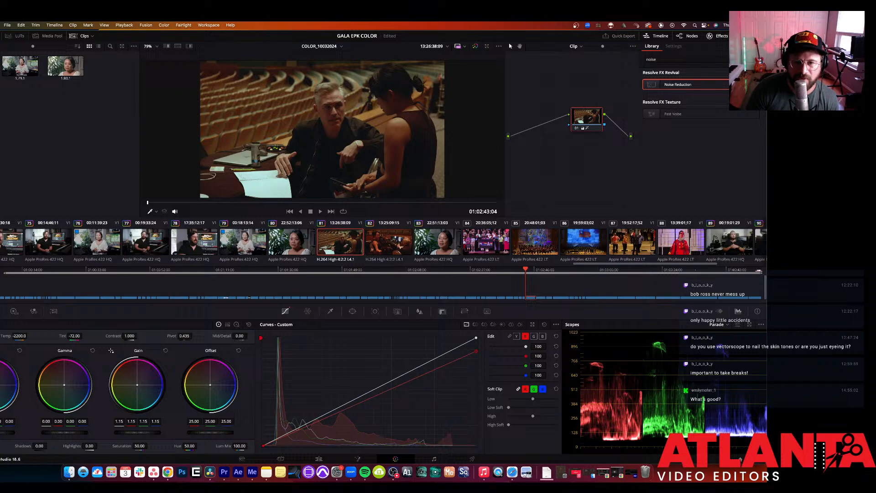
{"action": "left_click", "coordinate": [395, 241]}
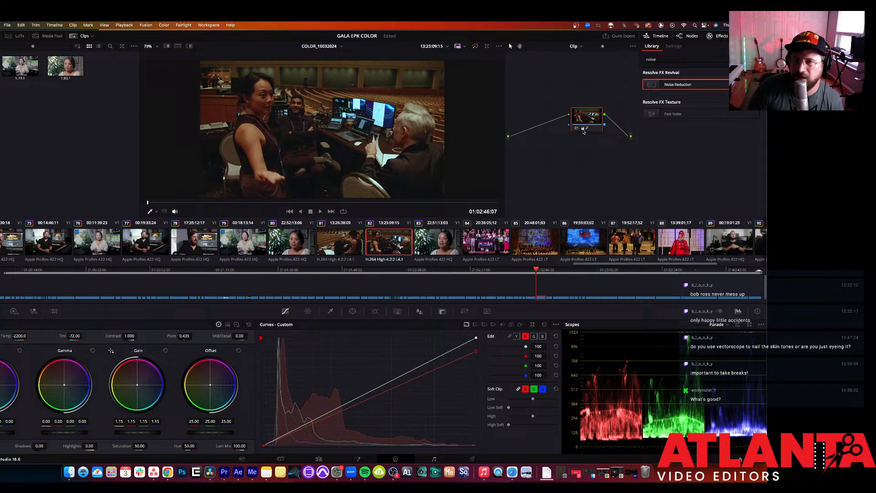
Step: Add a second corrector node after clip 82's first node, with offset 19.55 and gain 0.95
{"action": "left_click_drag", "start_coordinate": [582, 123], "coordinate": [545, 123]}
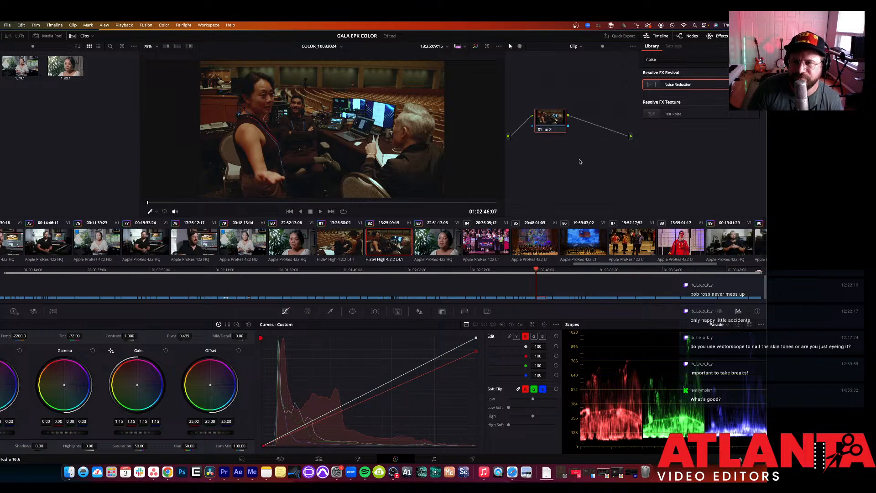
{"action": "right_click", "coordinate": [580, 163]}
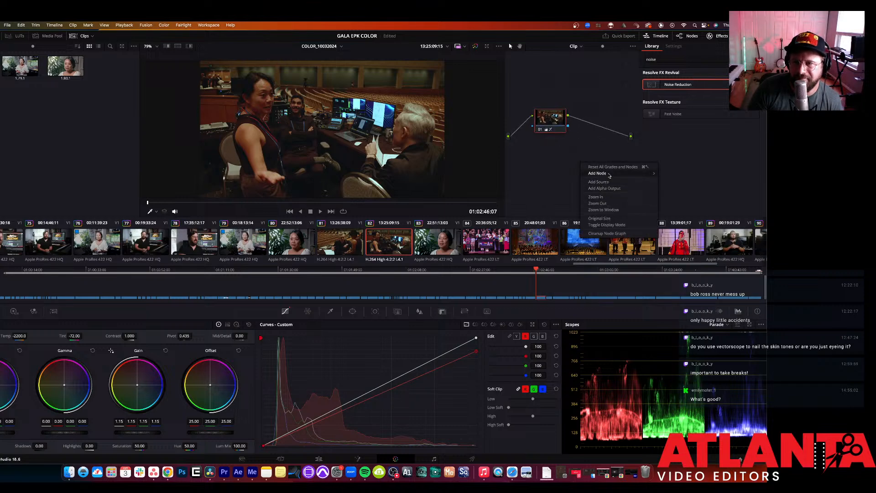
{"action": "mouse_move", "coordinate": [608, 174]}
{"action": "left_click", "coordinate": [674, 174]}
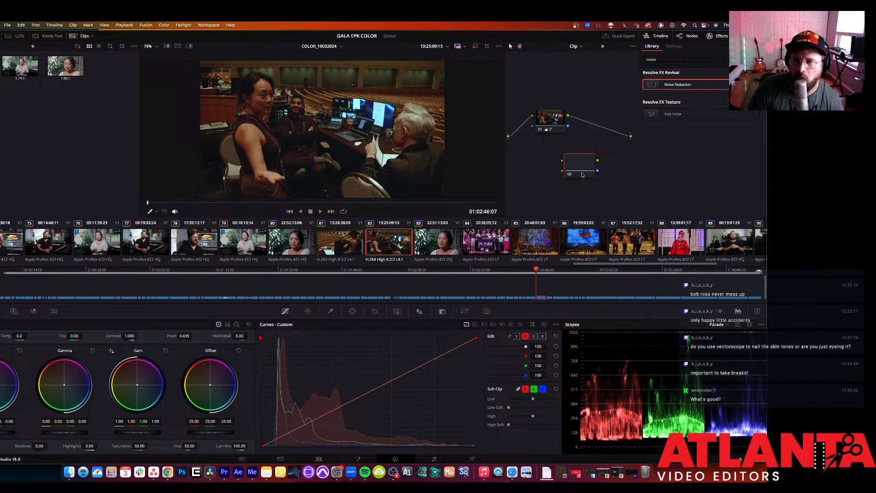
{"action": "left_click_drag", "start_coordinate": [576, 166], "coordinate": [601, 129]}
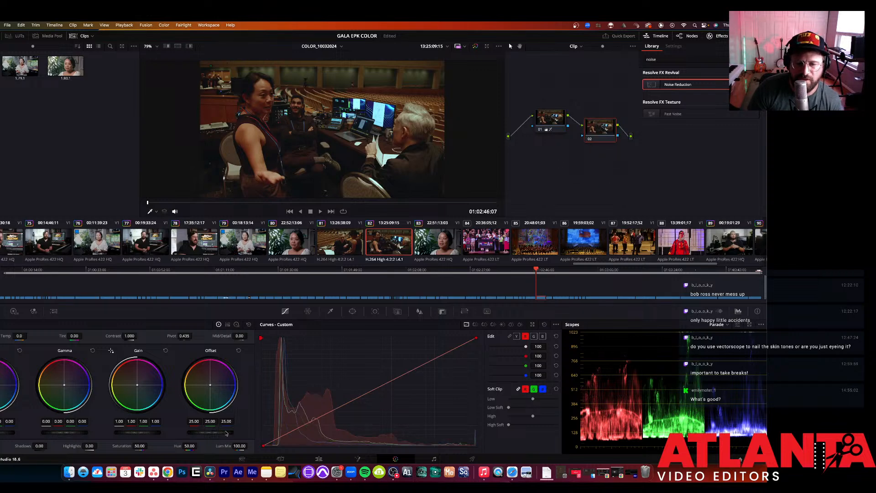
{"action": "left_click_drag", "start_coordinate": [231, 433], "coordinate": [227, 434]}
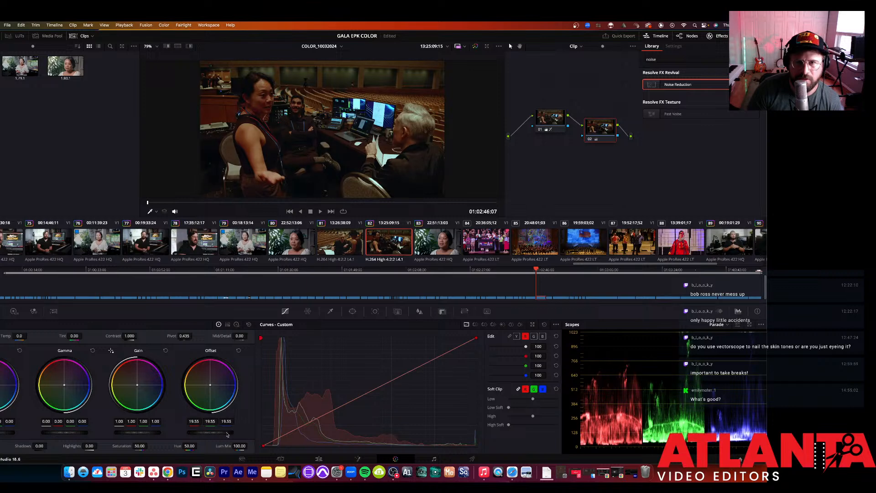
{"action": "left_click_drag", "start_coordinate": [136, 433], "coordinate": [132, 433]}
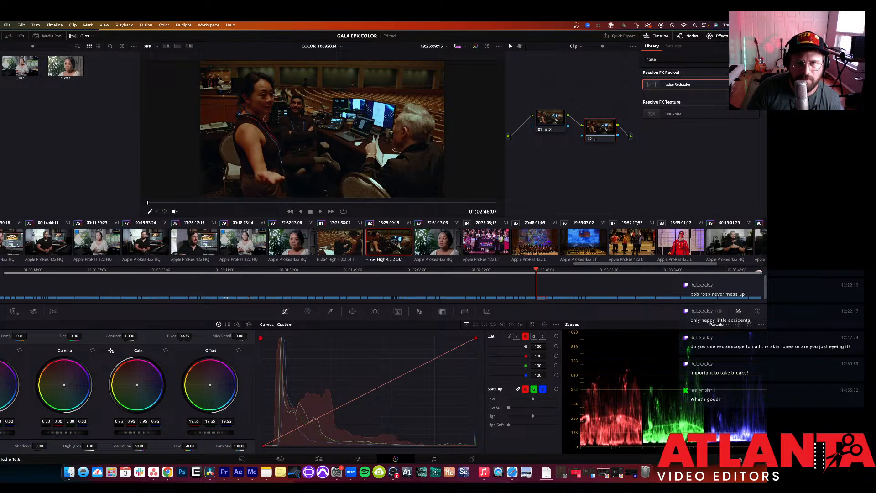
Step: In clip 82's second node, set gamma to -0.02 and add an inverted circular window stretched nearly to the edges of the picture
{"action": "left_click_drag", "start_coordinate": [65, 433], "coordinate": [60, 434]}
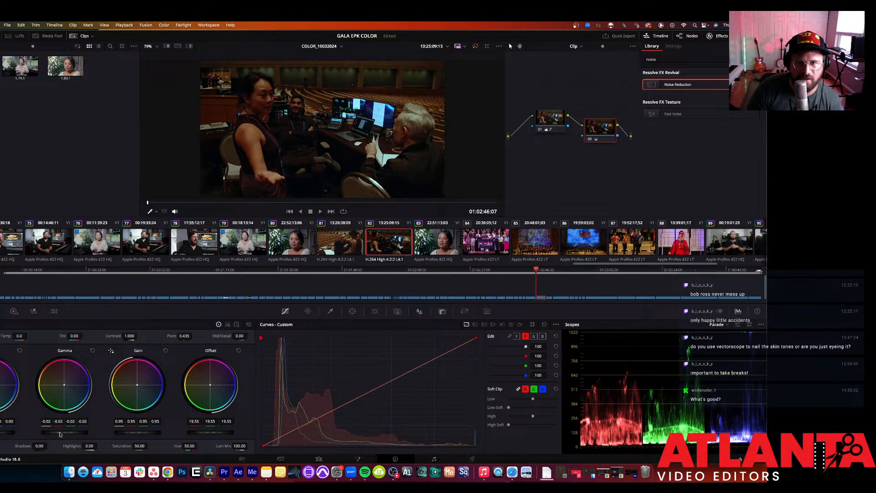
{"action": "left_click", "coordinate": [352, 311]}
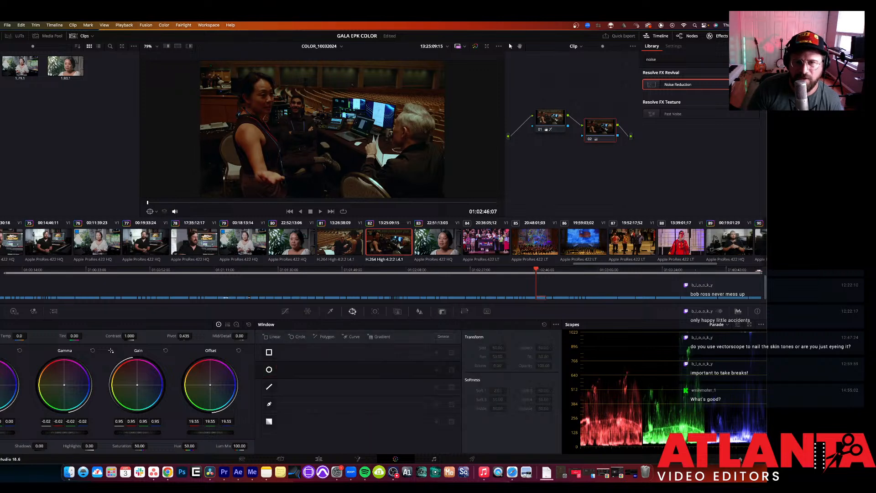
{"action": "left_click", "coordinate": [269, 370]}
{"action": "left_click_drag", "start_coordinate": [361, 131], "coordinate": [434, 132]}
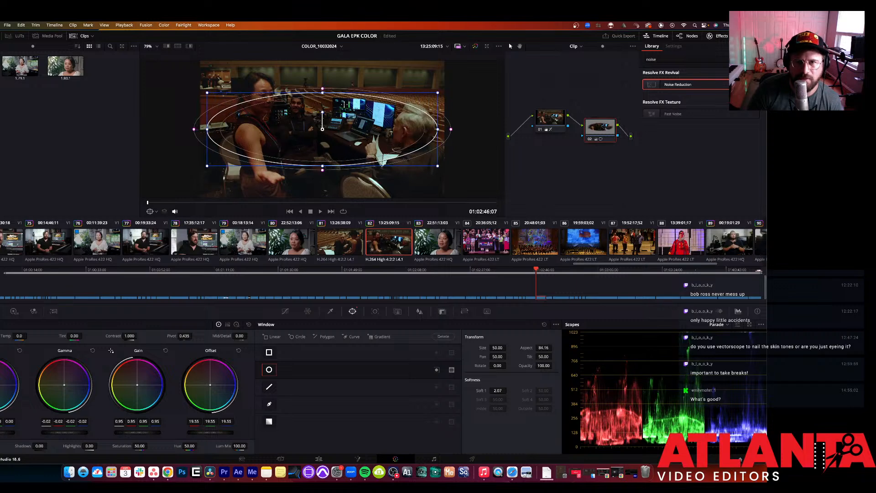
{"action": "left_click_drag", "start_coordinate": [323, 90], "coordinate": [323, 64]}
{"action": "left_click", "coordinate": [436, 370]}
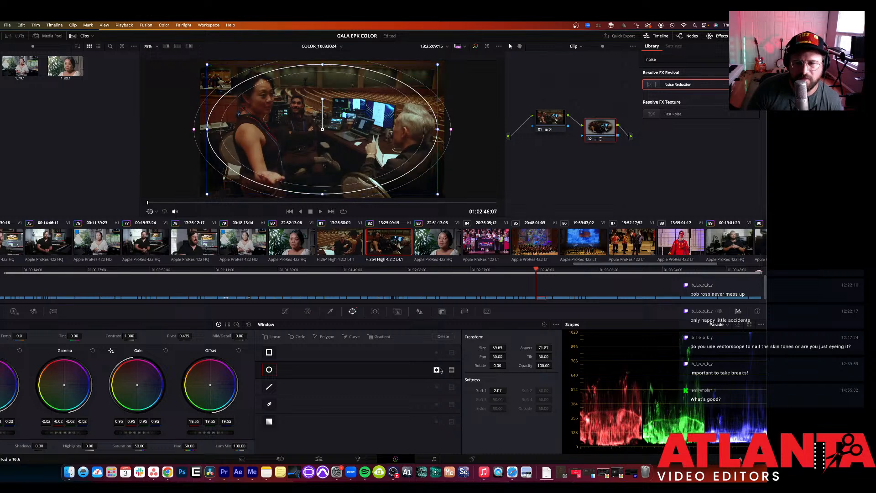
Step: Set the vignette window's softness to 3.49, size to 61.77 and opacity to 50
{"action": "left_click_drag", "start_coordinate": [497, 390], "coordinate": [510, 390]}
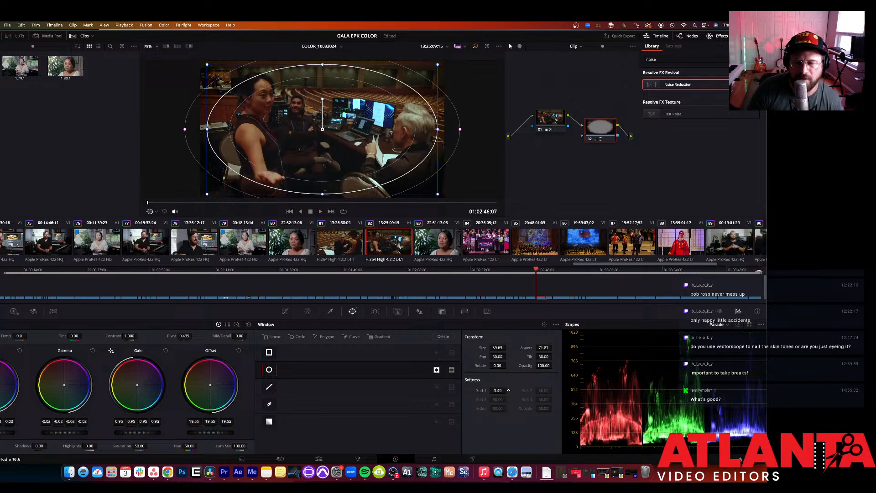
{"action": "left_click_drag", "start_coordinate": [497, 348], "coordinate": [498, 349]}
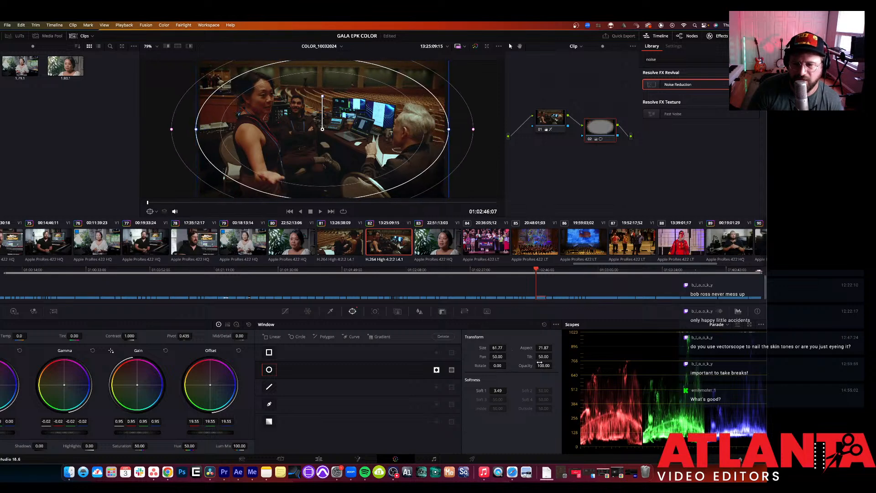
{"action": "left_click_drag", "start_coordinate": [543, 365], "coordinate": [542, 366]}
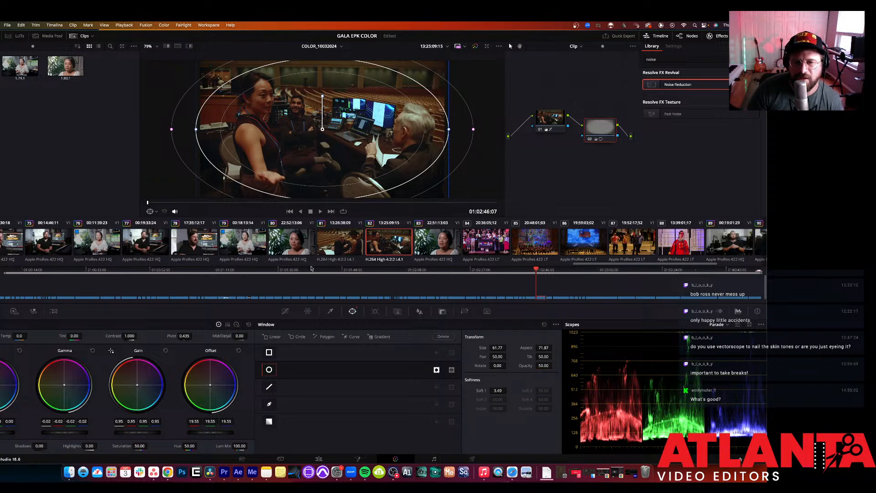
Step: Copy clip 82's two-node grade with the vignette onto clip 81
{"action": "left_click", "coordinate": [285, 311]}
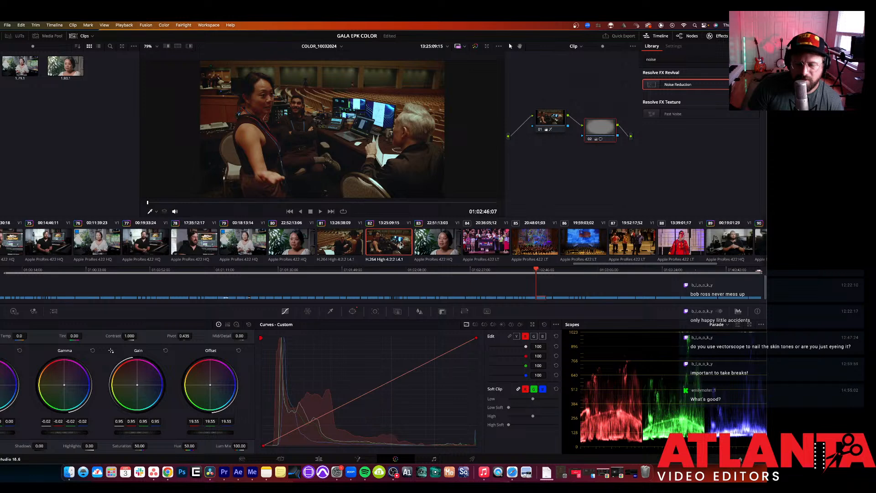
{"action": "left_click", "coordinate": [340, 247]}
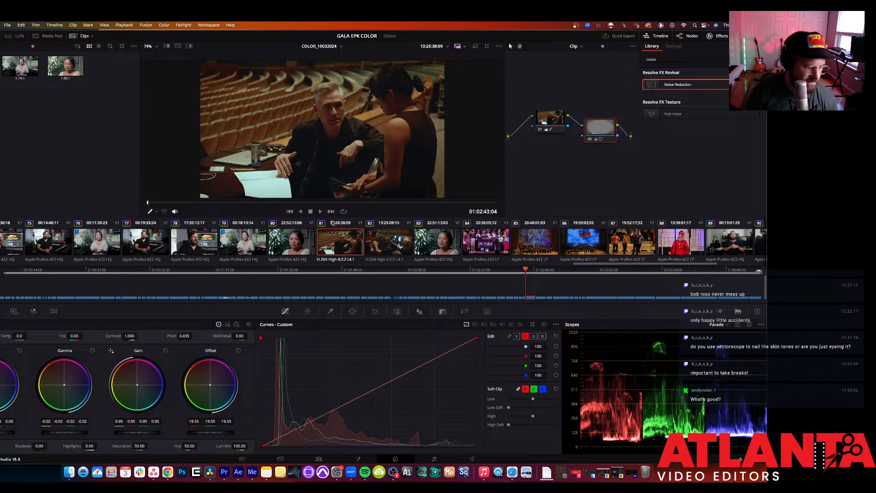
Step: Compare interview clips 79 and 80, and set gain to 0.95 in clip 79's OVERALL CURVES node
{"action": "scroll", "coordinate": [304, 247], "scroll_direction": "left", "scroll_amount": 5}
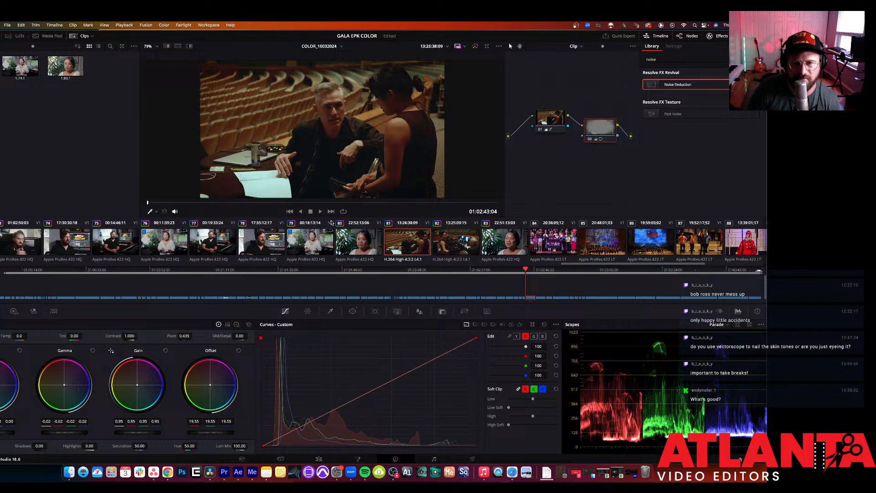
{"action": "left_click", "coordinate": [347, 242]}
{"action": "left_click", "coordinate": [317, 240]}
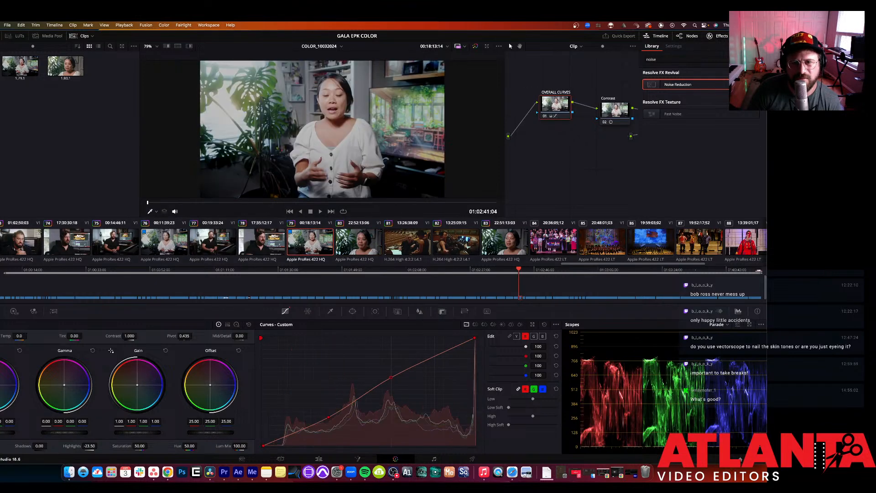
{"action": "left_click", "coordinate": [347, 242]}
{"action": "left_click", "coordinate": [322, 242]}
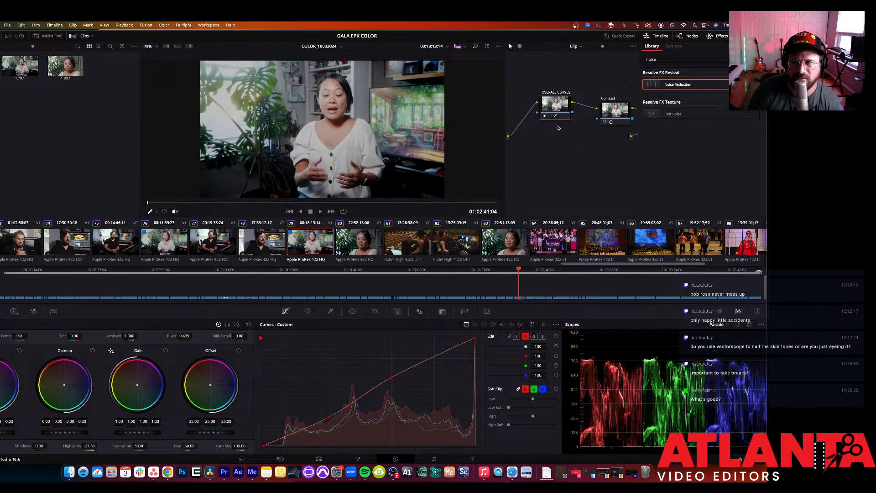
{"action": "left_click_drag", "start_coordinate": [616, 108], "coordinate": [604, 106]}
{"action": "left_click", "coordinate": [559, 104]}
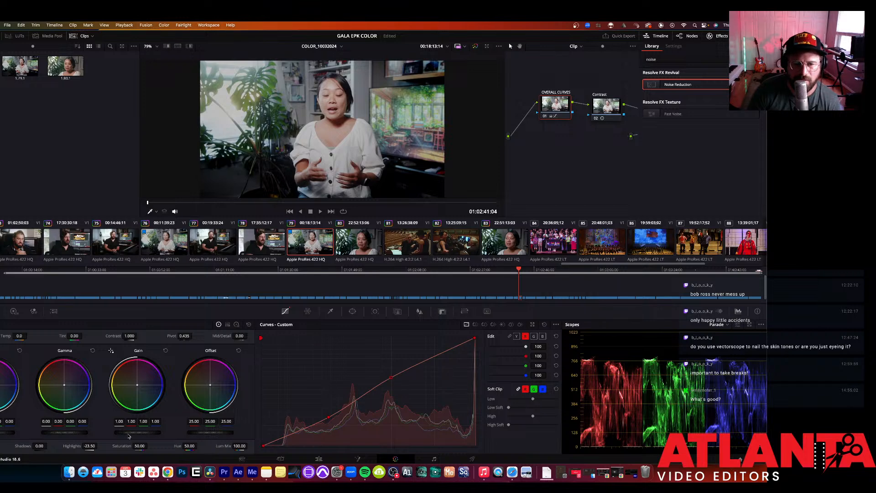
{"action": "left_click_drag", "start_coordinate": [128, 436], "coordinate": [142, 434]}
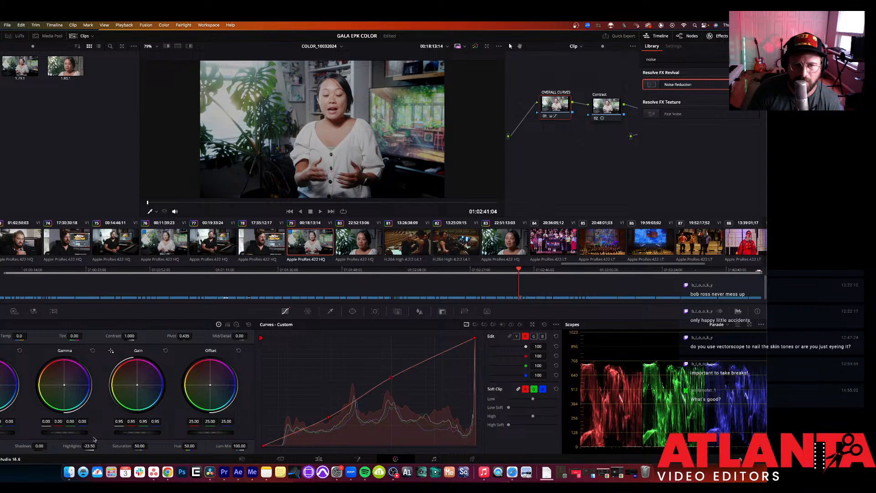
Step: With the log wheels, set clip 79's highlights to -0.19, midtones to -0.06 and offset to 23.55
{"action": "left_click", "coordinate": [236, 324]}
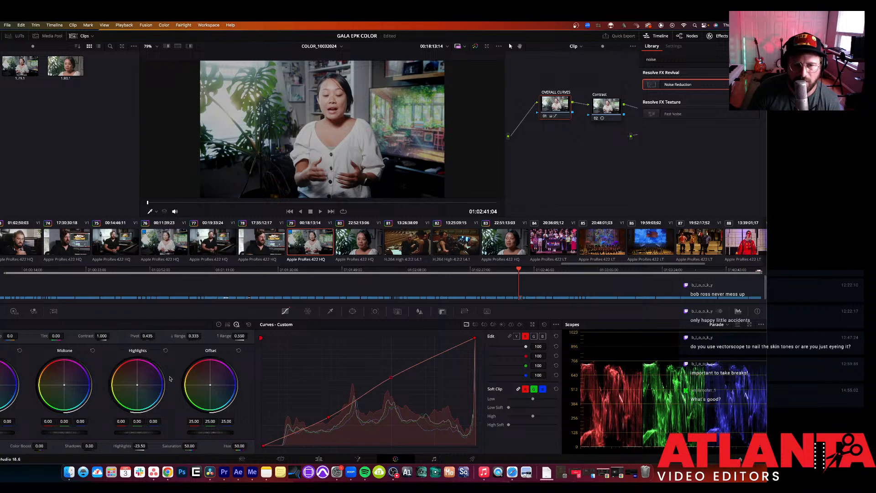
{"action": "left_click_drag", "start_coordinate": [142, 433], "coordinate": [137, 433]}
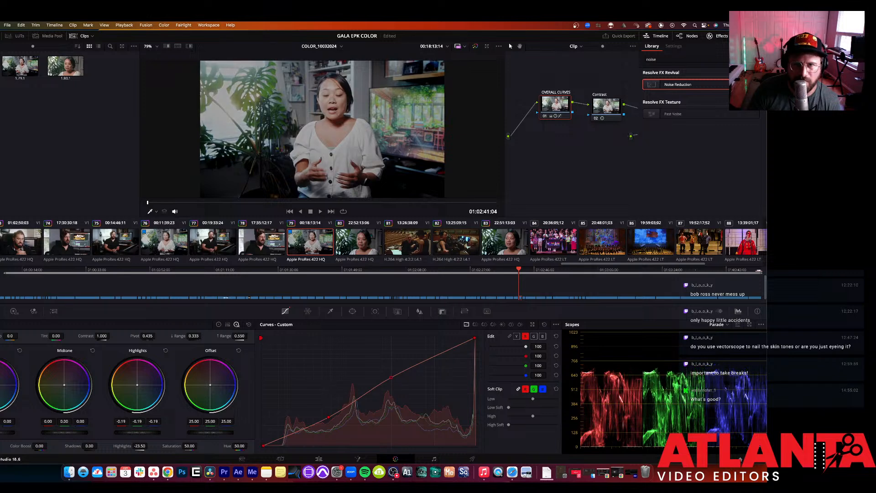
{"action": "left_click_drag", "start_coordinate": [206, 434], "coordinate": [201, 433]}
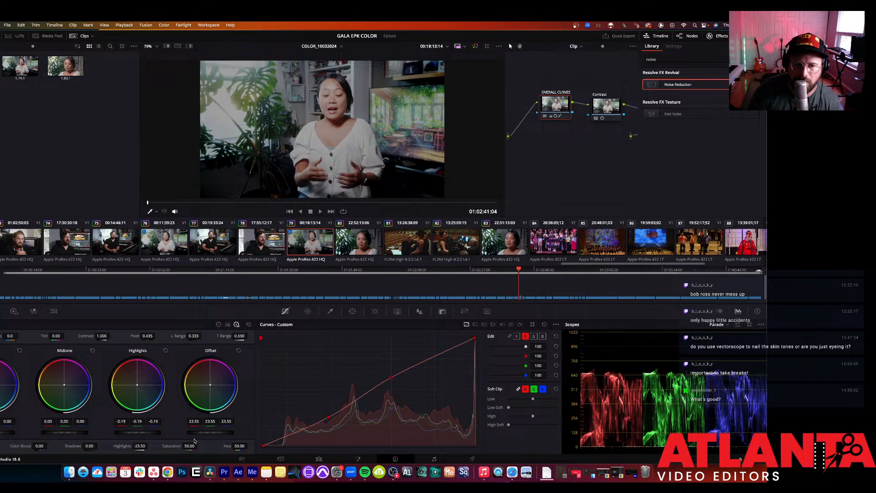
{"action": "left_click_drag", "start_coordinate": [64, 432], "coordinate": [63, 432]}
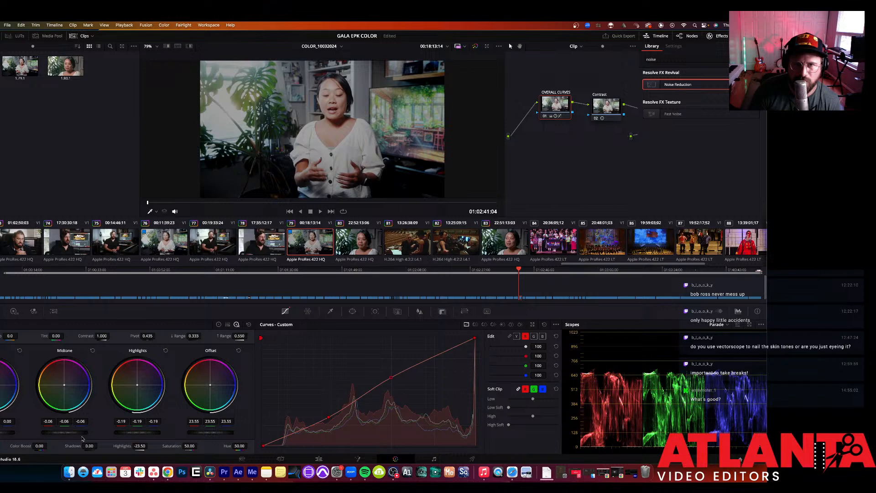
Step: Compare clip 79 with clip 80, and shot match clip 79 to clip 80
{"action": "left_click", "coordinate": [367, 244]}
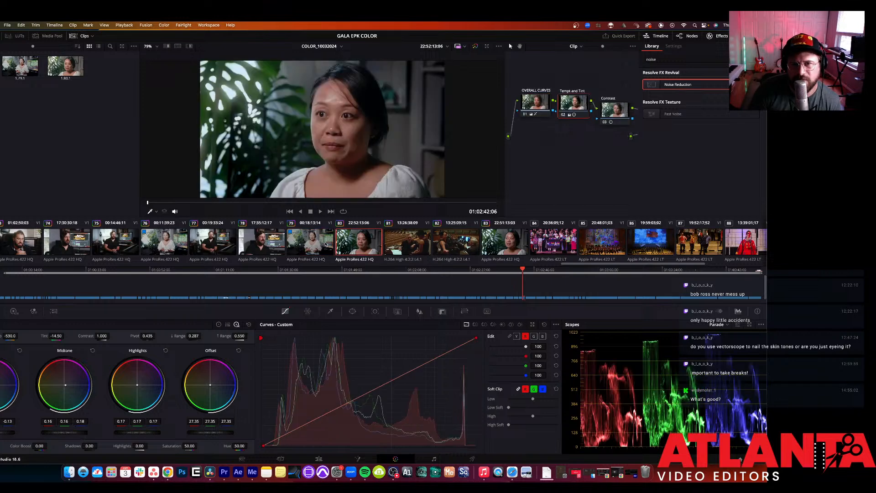
{"action": "left_click", "coordinate": [318, 245]}
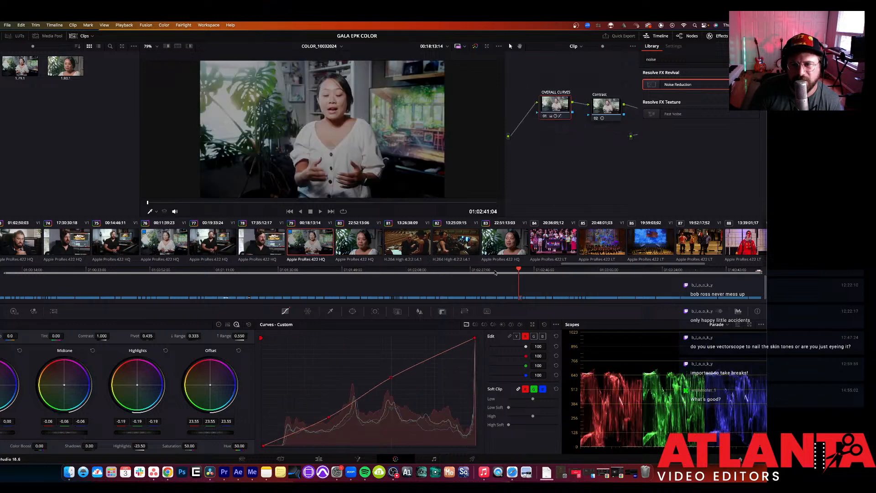
{"action": "left_click_drag", "start_coordinate": [517, 269], "coordinate": [520, 269]}
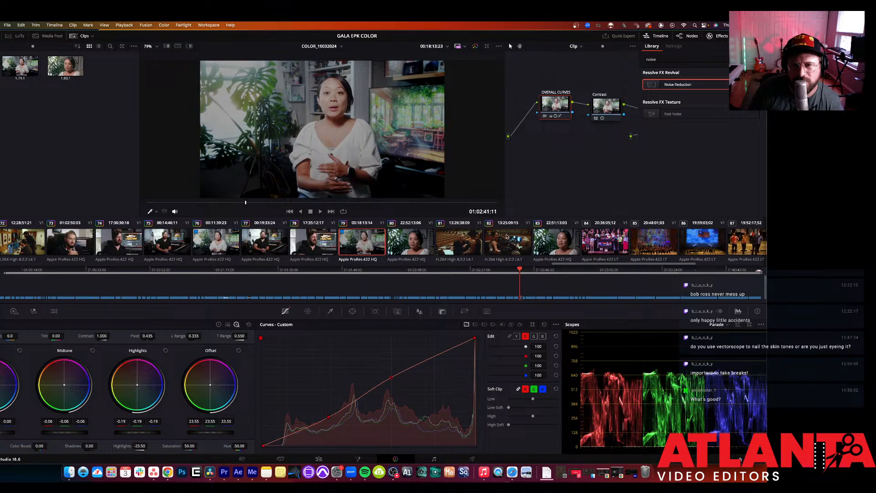
{"action": "right_click", "coordinate": [401, 246]}
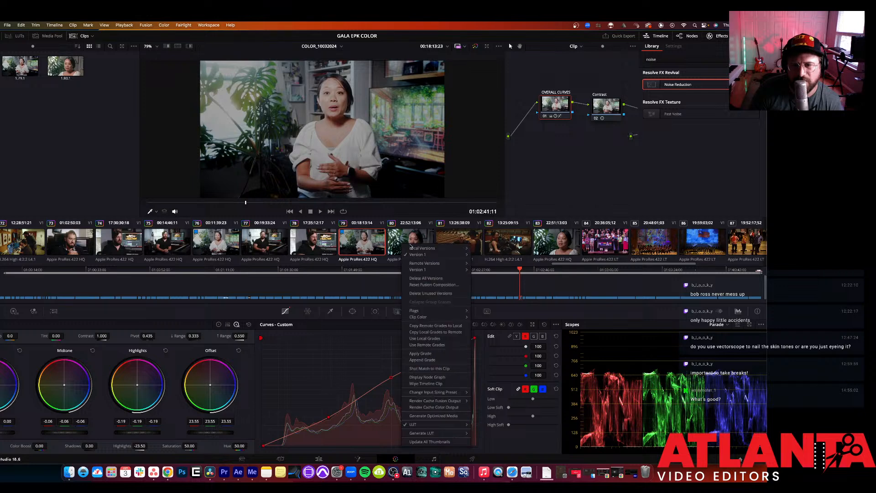
{"action": "left_click", "coordinate": [439, 368]}
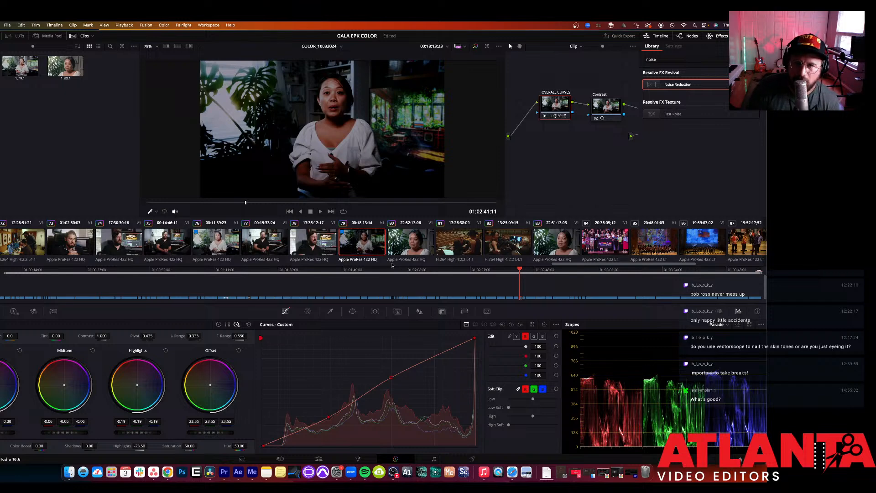
Step: In clip 79's Contrast node, set contrast to 1.052 and raise the offset to 49.80, checking it against clip 80
{"action": "left_click", "coordinate": [601, 117]}
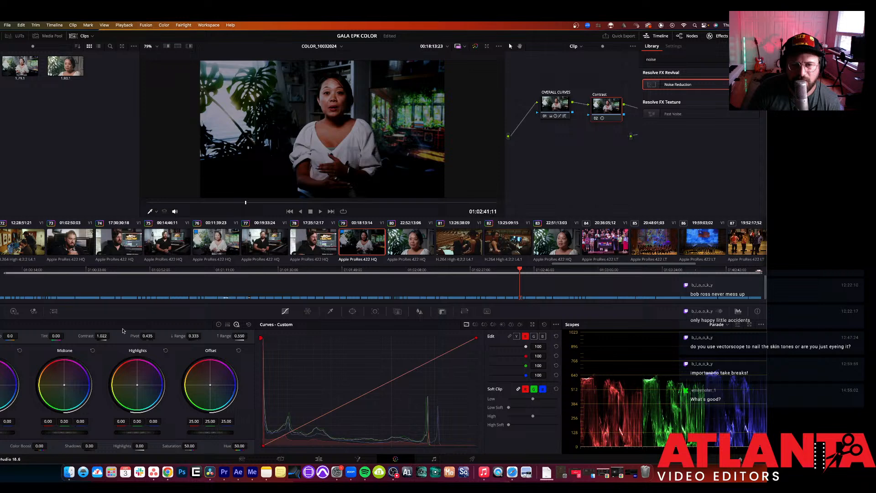
{"action": "mouse_move", "coordinate": [111, 335]}
{"action": "left_mouse_down"}
{"action": "mouse_move", "coordinate": [101, 335]}
{"action": "mouse_move", "coordinate": [110, 336]}
{"action": "left_mouse_up"}
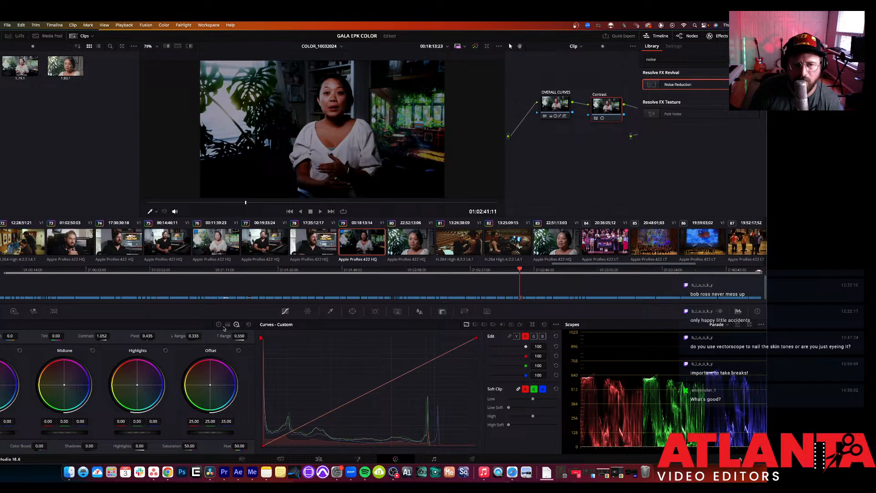
{"action": "left_click", "coordinate": [218, 324]}
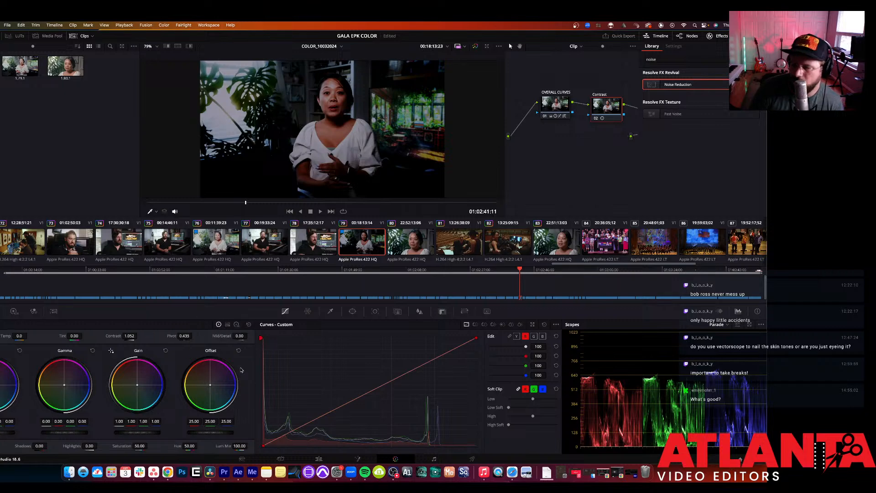
{"action": "left_click_drag", "start_coordinate": [219, 433], "coordinate": [338, 432]}
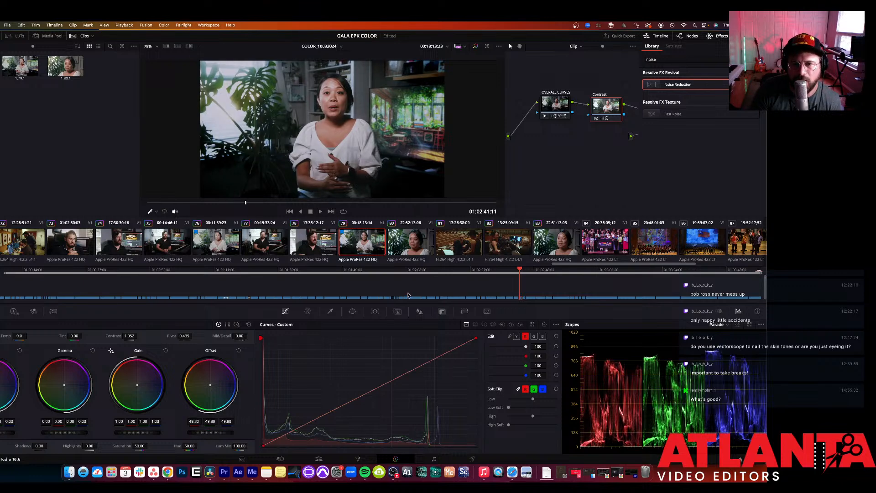
{"action": "left_click", "coordinate": [392, 245]}
{"action": "left_click", "coordinate": [361, 249]}
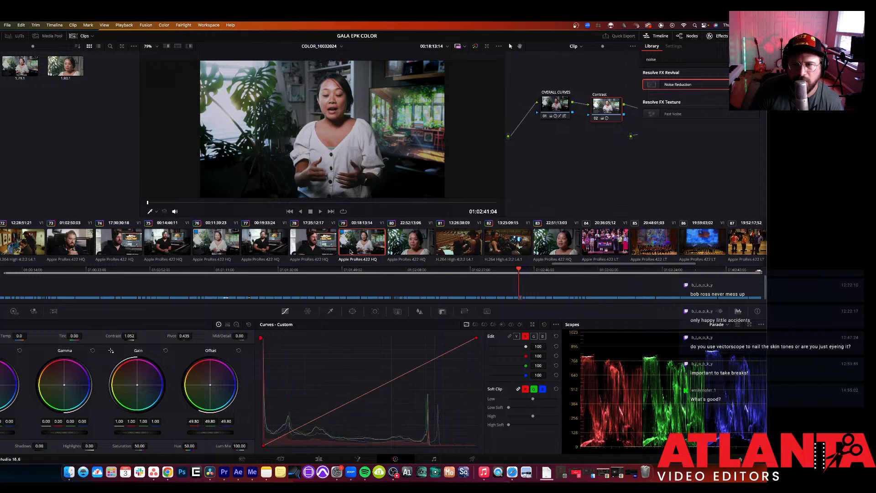
Step: Paste clip 79's grade onto the matching wide interview shot, clip 76
{"action": "scroll", "coordinate": [351, 245], "scroll_direction": "right", "scroll_amount": 1}
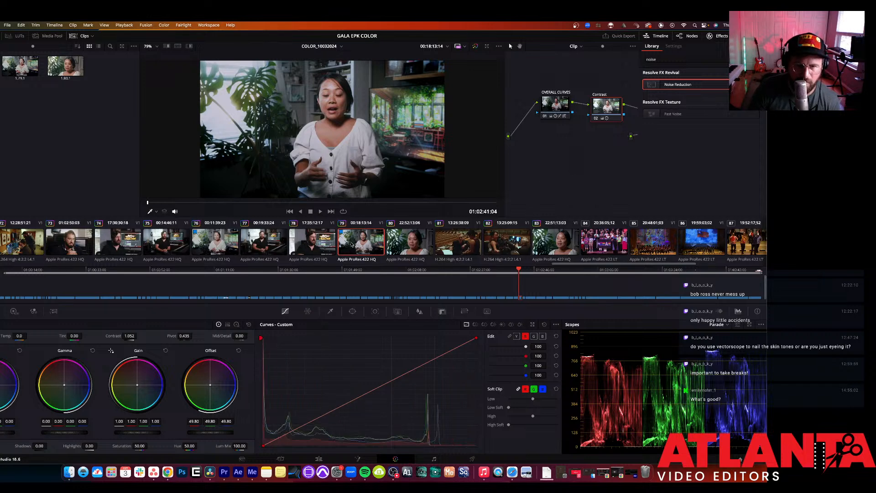
{"action": "left_click", "coordinate": [223, 242]}
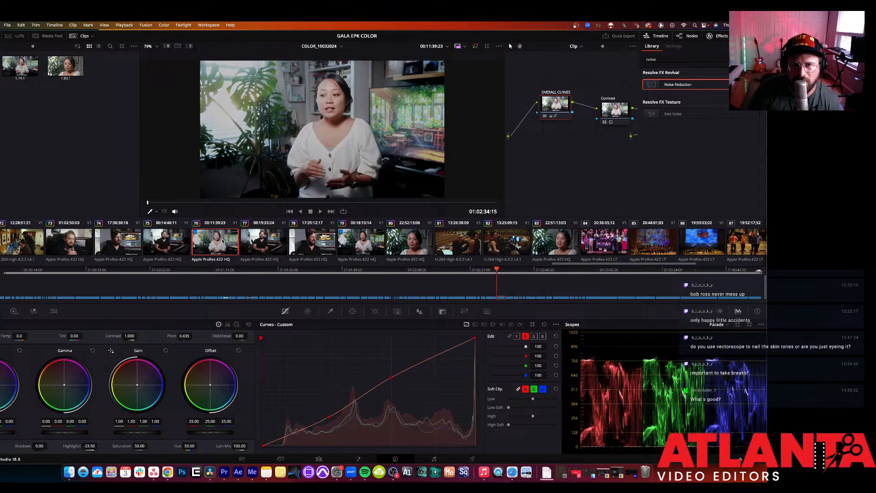
{"action": "key", "text": "super+v"}
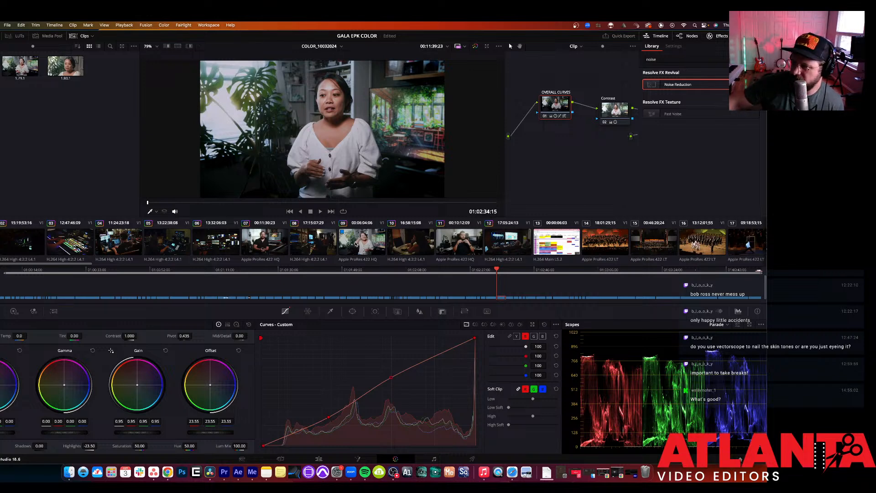
Step: Paste the same grade onto clip 9, the early wide interview shot of the same woman
{"action": "scroll", "coordinate": [356, 245], "scroll_direction": "right", "scroll_amount": 6}
{"action": "left_click", "coordinate": [356, 245]}
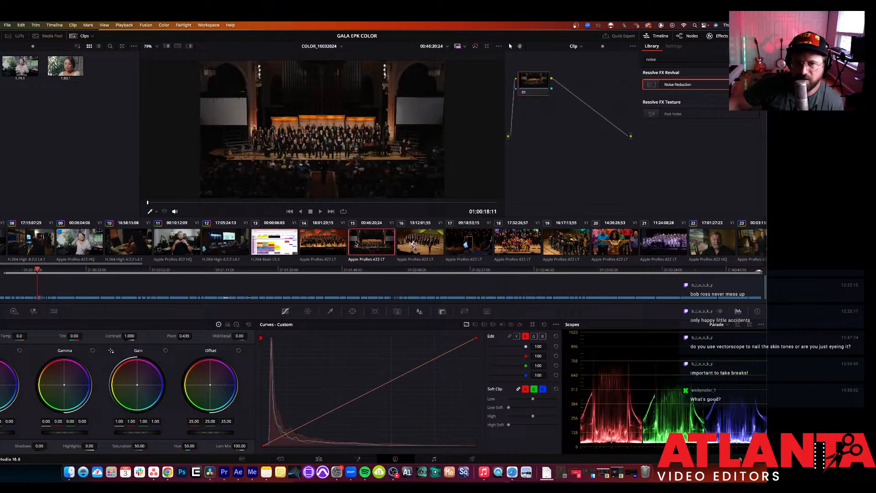
{"action": "left_click", "coordinate": [71, 249]}
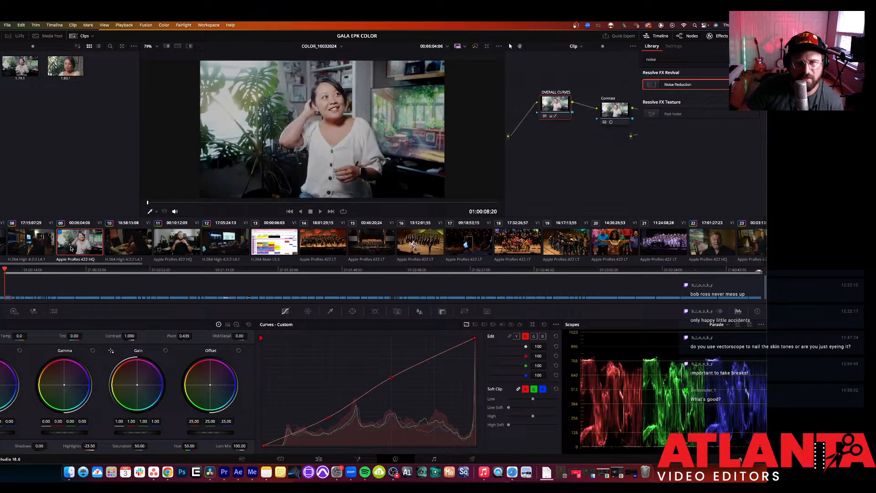
{"action": "key", "text": "super+v"}
{"action": "scroll", "coordinate": [246, 256], "scroll_direction": "right", "scroll_amount": 4}
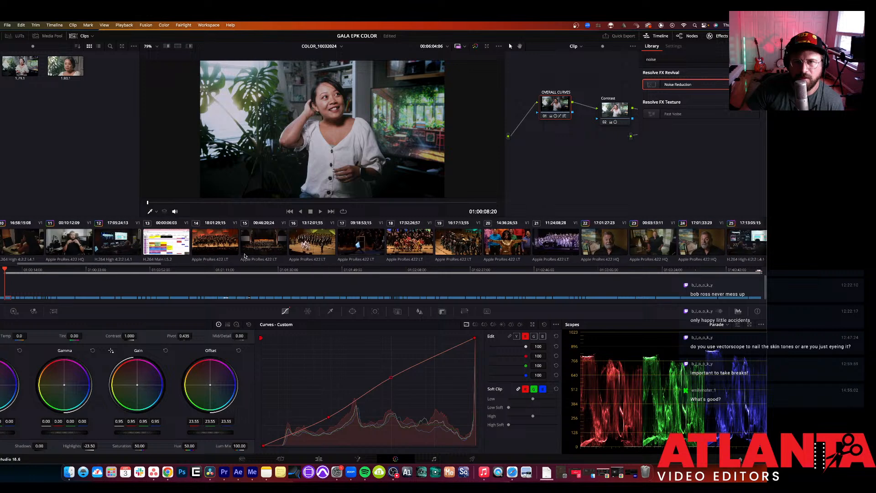
{"action": "scroll", "coordinate": [246, 255], "scroll_direction": "right", "scroll_amount": 20}
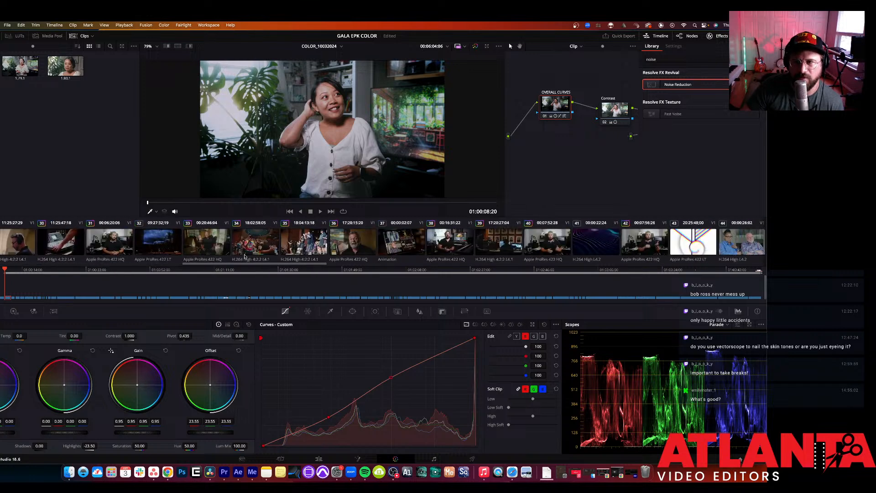
Step: On clip 72, the shot of two men working at computer monitors, set the temperature to -1000 and the tint to 63.50
{"action": "scroll", "coordinate": [245, 257], "scroll_direction": "right", "scroll_amount": 20}
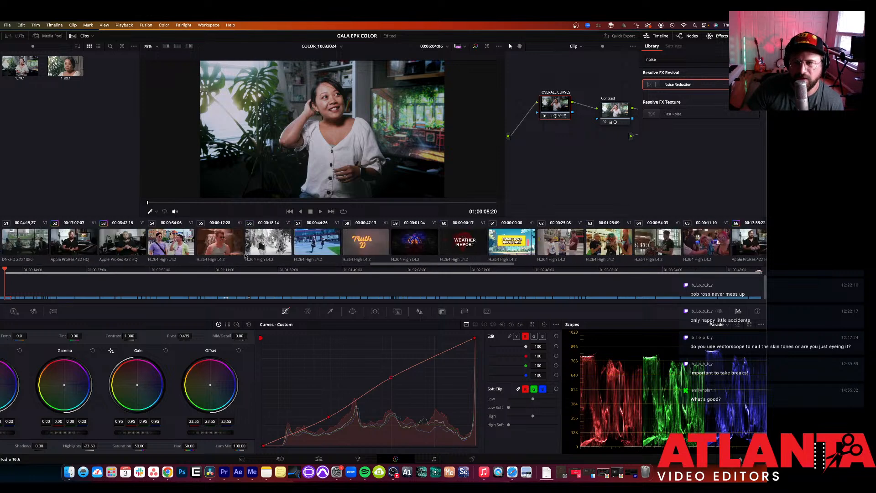
{"action": "scroll", "coordinate": [245, 256], "scroll_direction": "right", "scroll_amount": 20}
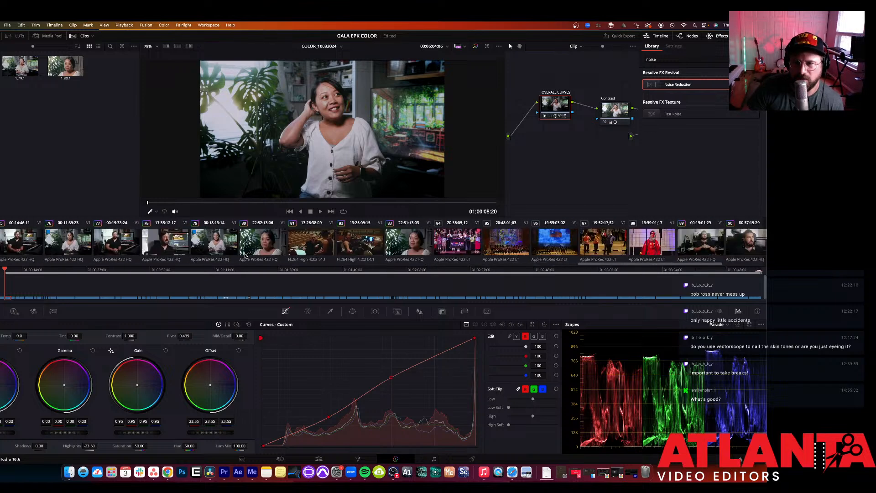
{"action": "scroll", "coordinate": [245, 257], "scroll_direction": "right", "scroll_amount": 2}
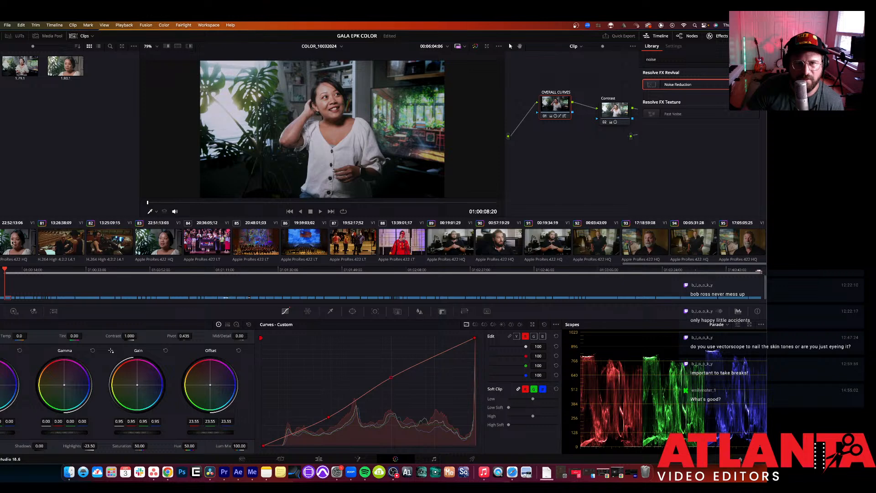
{"action": "scroll", "coordinate": [12, 243], "scroll_direction": "left", "scroll_amount": 8}
{"action": "left_click", "coordinate": [92, 244]}
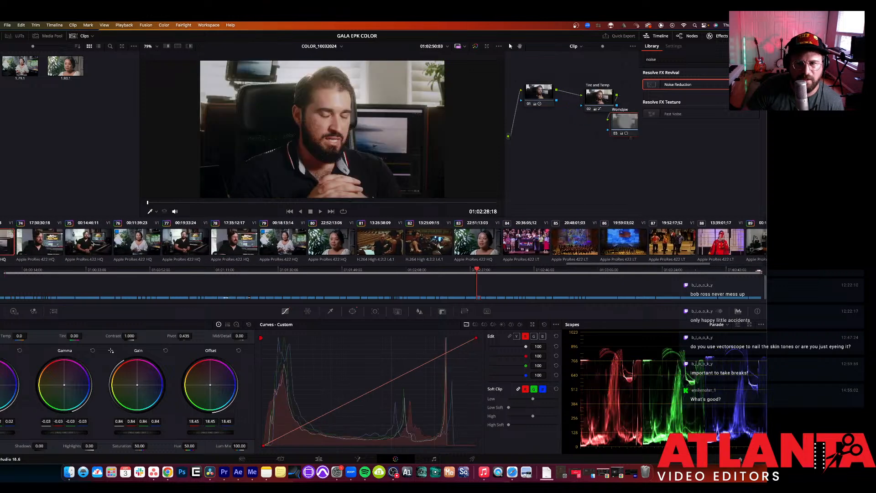
{"action": "scroll", "coordinate": [93, 243], "scroll_direction": "left", "scroll_amount": 8}
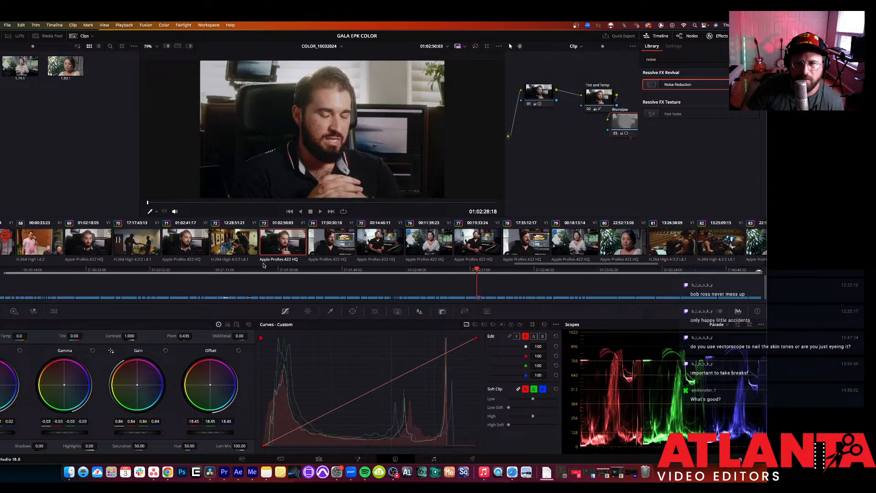
{"action": "scroll", "coordinate": [264, 256], "scroll_direction": "left", "scroll_amount": 3}
{"action": "left_click", "coordinate": [335, 249]}
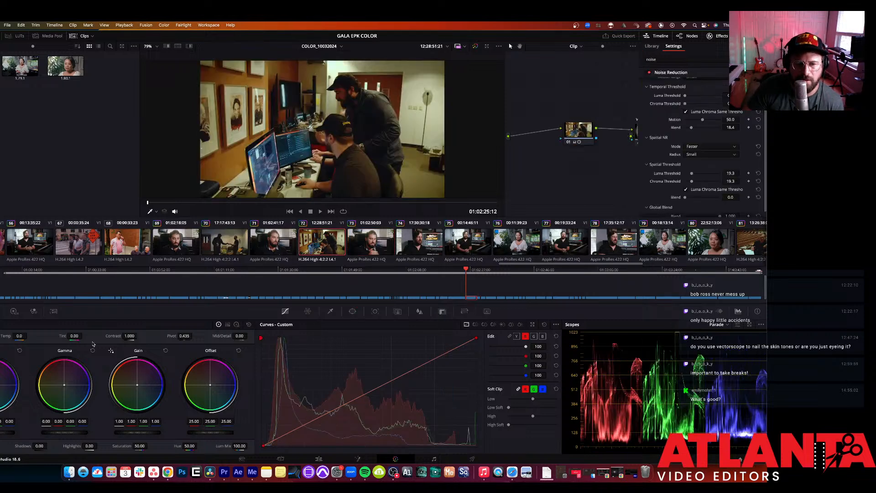
{"action": "left_click_drag", "start_coordinate": [72, 336], "coordinate": [84, 336]}
{"action": "left_click_drag", "start_coordinate": [28, 336], "coordinate": [11, 336]}
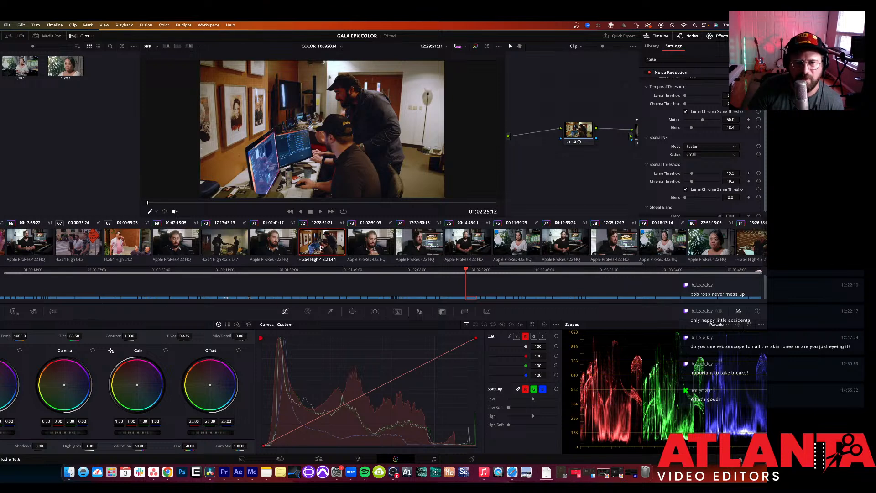
Step: On clip 70, the backstage shot of two men, raise the gain to 1.07 and the contrast to 1.490, checking the grade in playback
{"action": "left_click", "coordinate": [237, 250]}
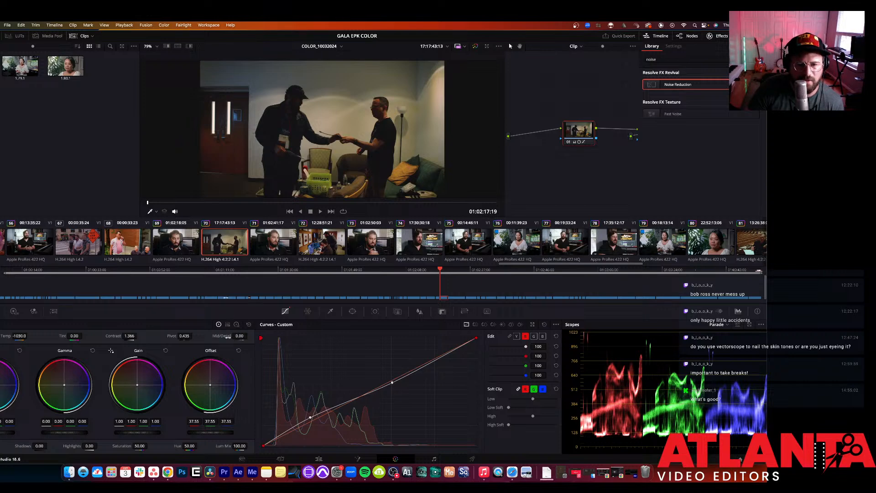
{"action": "left_click_drag", "start_coordinate": [141, 434], "coordinate": [158, 434]}
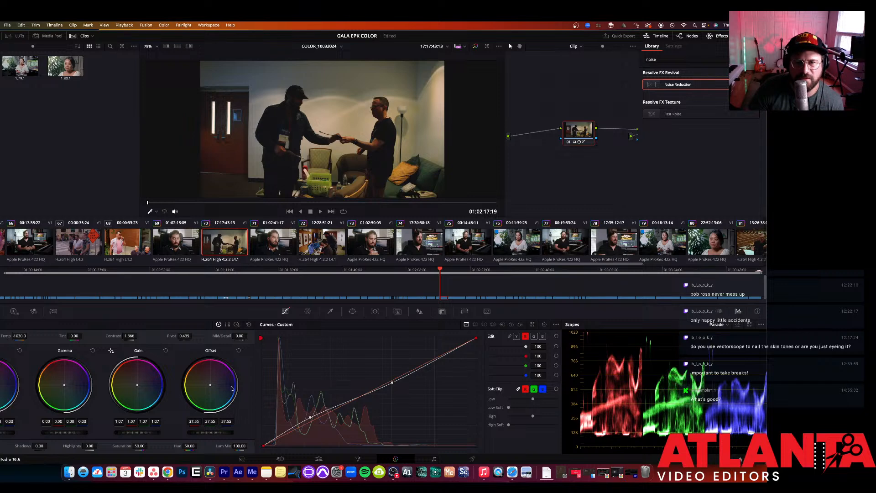
{"action": "key", "text": "space"}
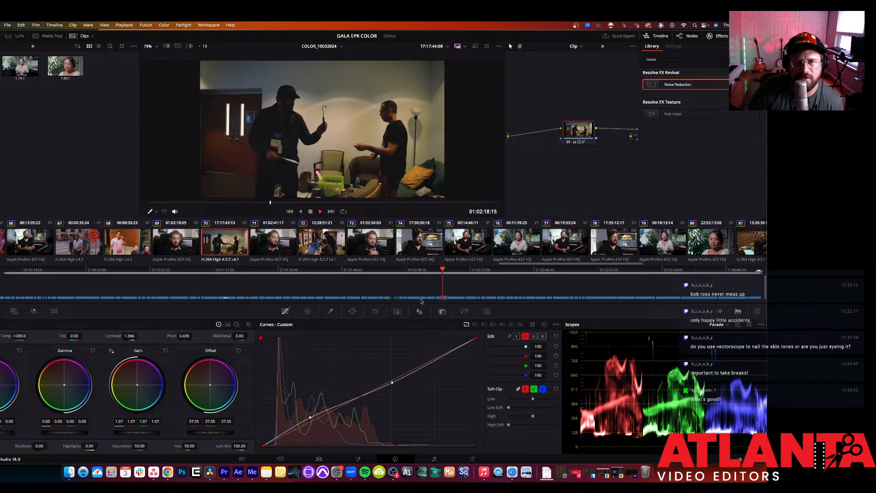
{"action": "key", "text": "space"}
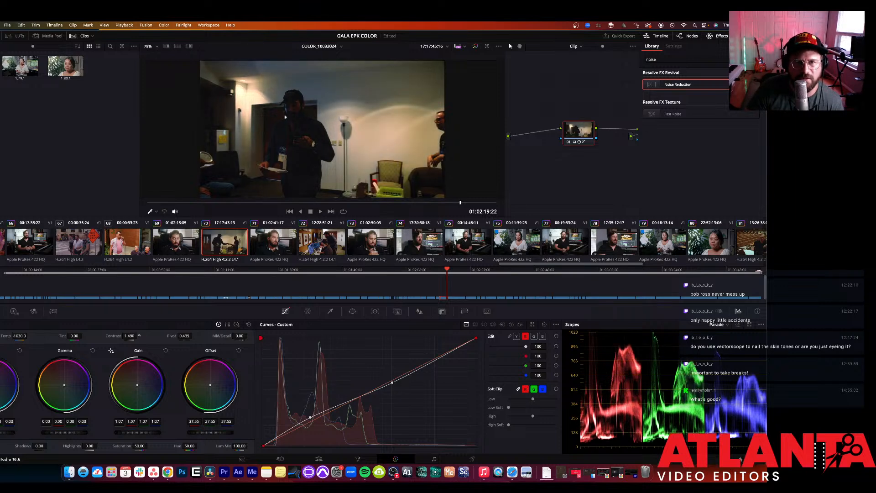
{"action": "key", "text": "space"}
{"action": "key", "text": "space"}
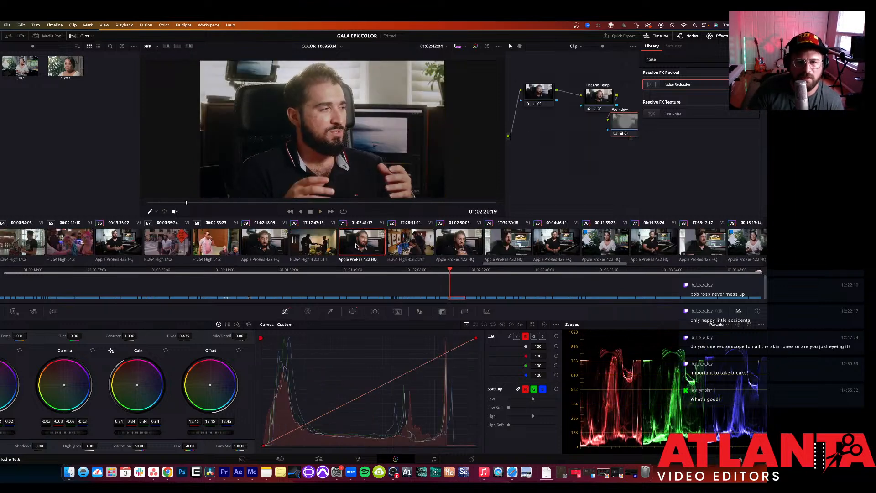
Step: Look back through the timeline's earlier clips, from clip 71 to clip 44, for shots that need grading
{"action": "scroll", "coordinate": [313, 250], "scroll_direction": "up", "scroll_amount": 5}
{"action": "scroll", "coordinate": [313, 249], "scroll_direction": "up", "scroll_amount": 10}
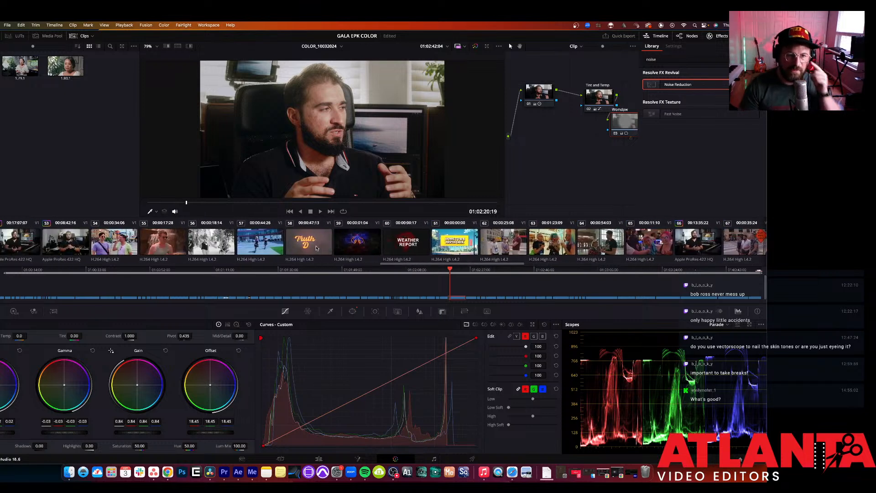
{"action": "scroll", "coordinate": [315, 249], "scroll_direction": "up", "scroll_amount": 6}
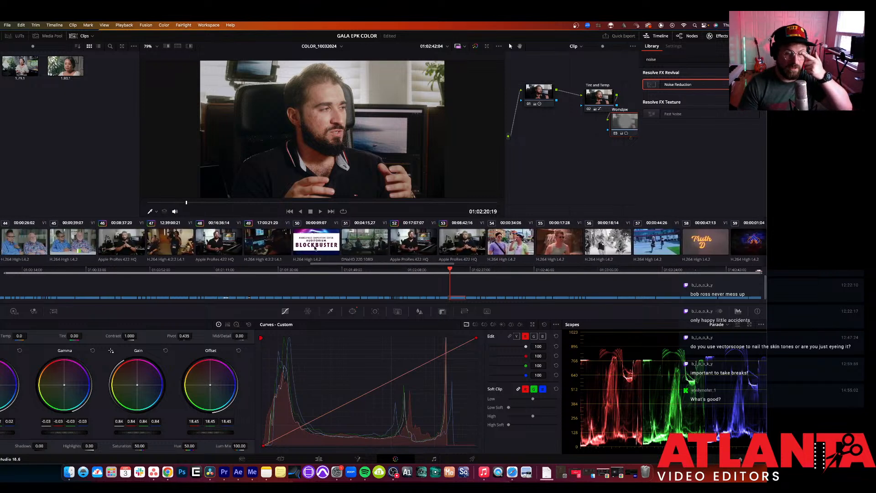
Step: Set clip 47's tint to -59 and its colour temperature to -4000
{"action": "scroll", "coordinate": [309, 247], "scroll_direction": "up", "scroll_amount": 15}
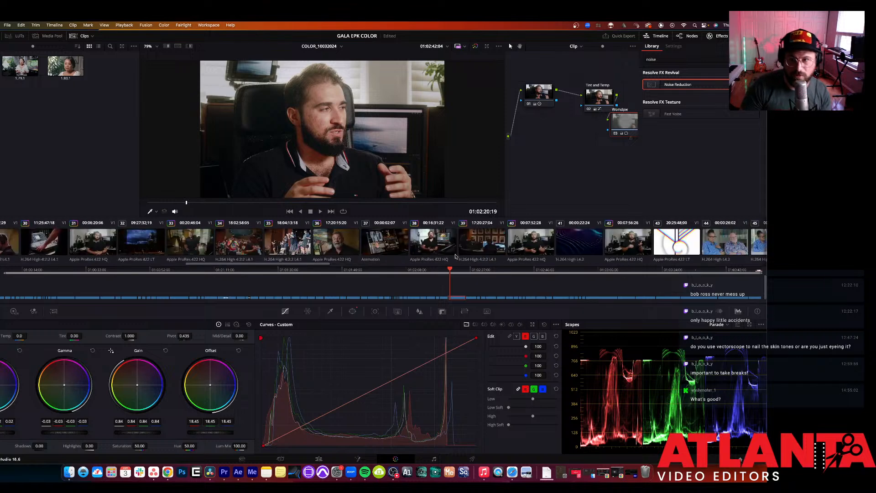
{"action": "scroll", "coordinate": [447, 248], "scroll_direction": "down", "scroll_amount": 5}
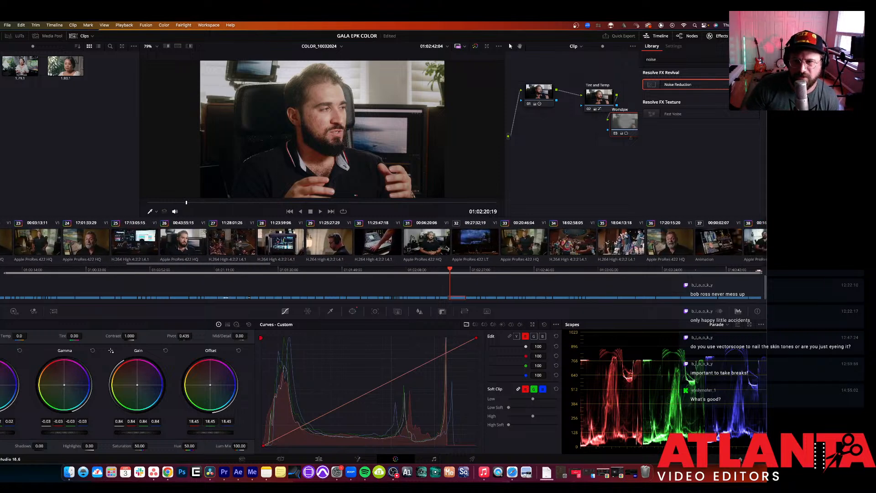
{"action": "scroll", "coordinate": [447, 249], "scroll_direction": "down", "scroll_amount": 6}
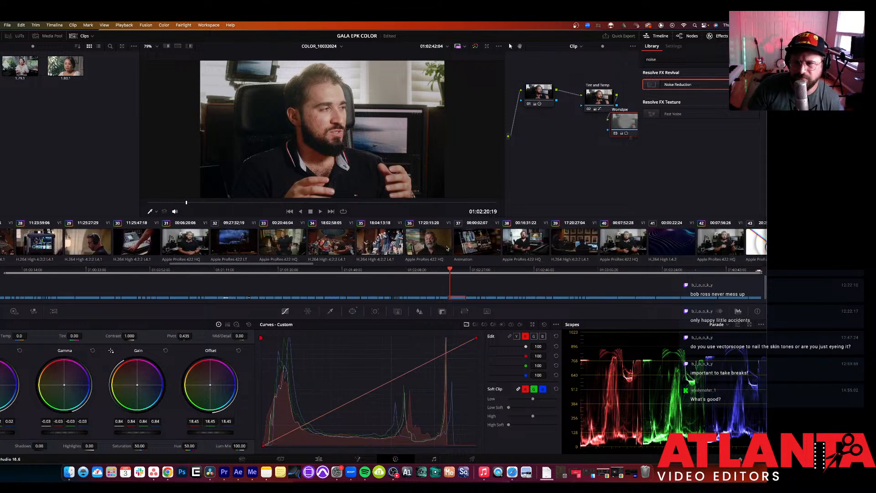
{"action": "scroll", "coordinate": [448, 248], "scroll_direction": "down", "scroll_amount": 4}
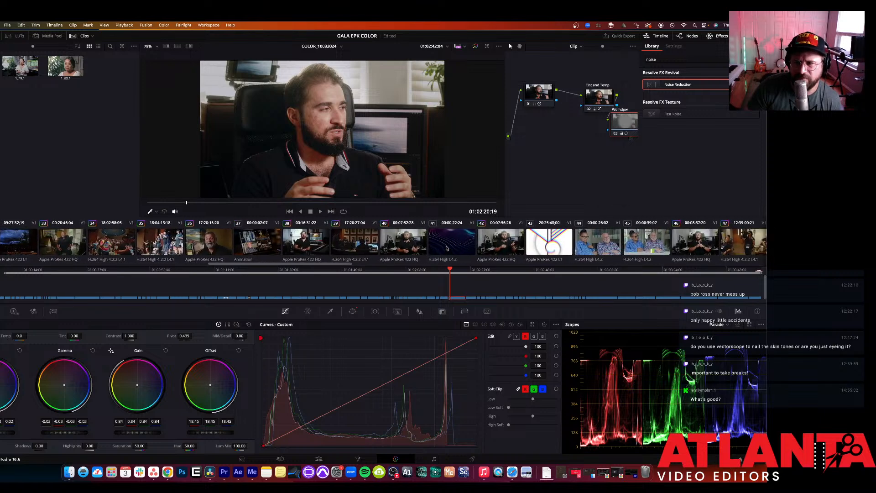
{"action": "left_click", "coordinate": [678, 240]}
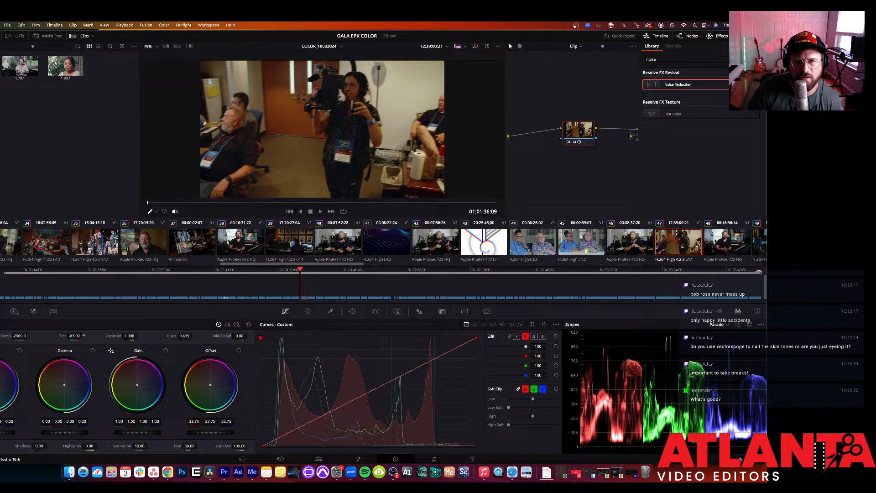
{"action": "left_click_drag", "start_coordinate": [74, 335], "coordinate": [84, 336]}
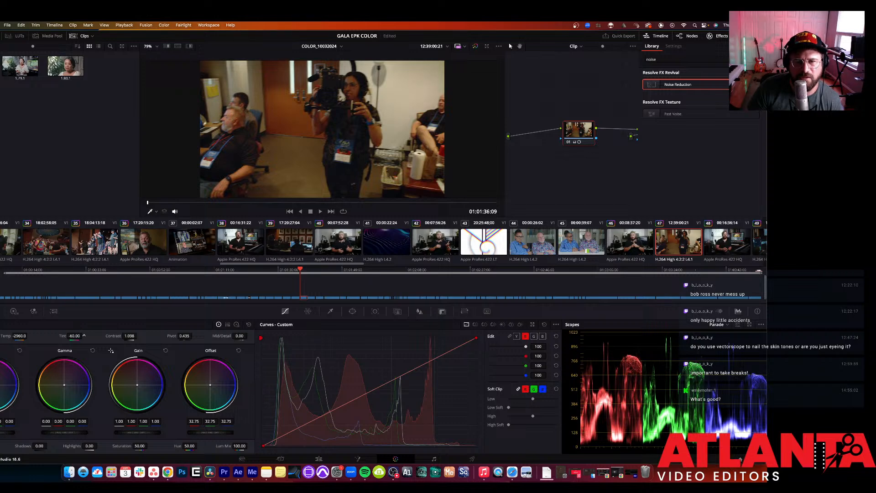
{"action": "left_click_drag", "start_coordinate": [24, 334], "coordinate": [1, 335]}
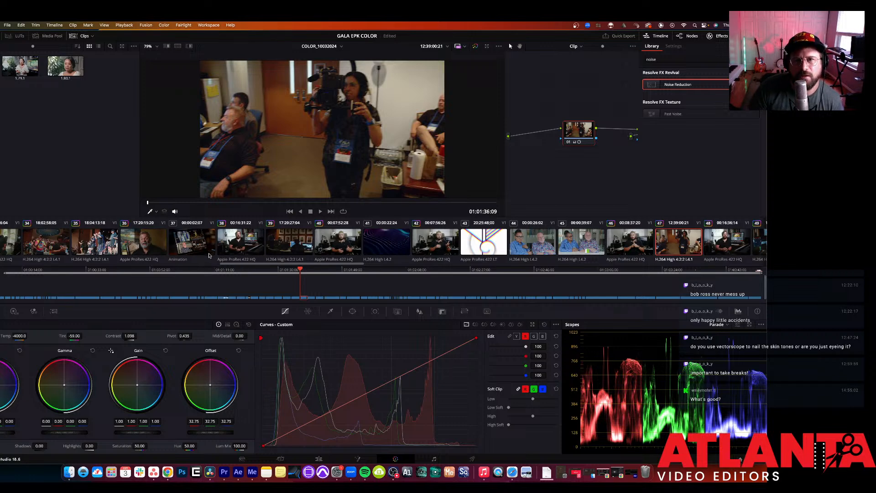
Step: Set clip 47's contrast to 0.992 and shift its grading node slightly within the node graph
{"action": "scroll", "coordinate": [208, 255], "scroll_direction": "left", "scroll_amount": 2}
{"action": "scroll", "coordinate": [209, 256], "scroll_direction": "left", "scroll_amount": 2}
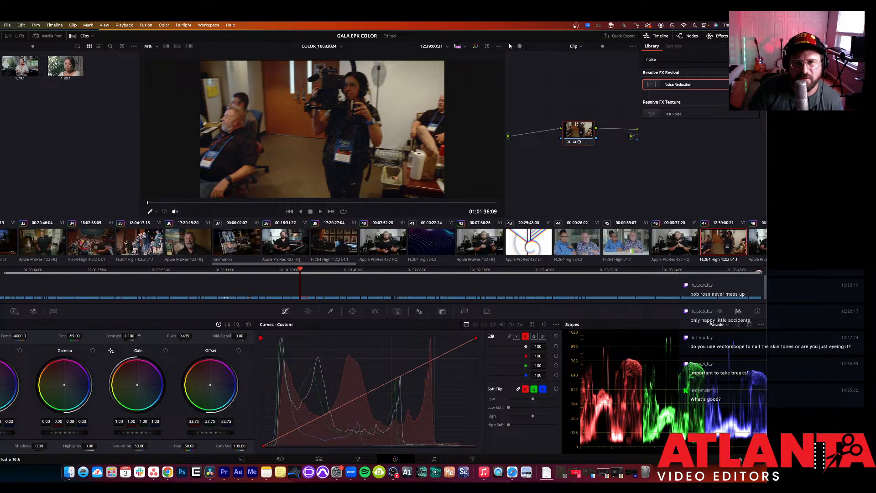
{"action": "left_click_drag", "start_coordinate": [130, 336], "coordinate": [119, 335]}
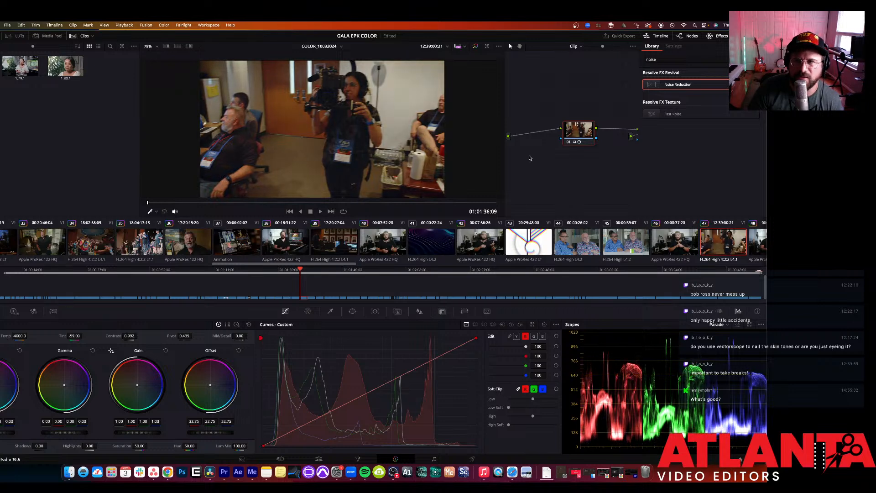
{"action": "left_click_drag", "start_coordinate": [578, 130], "coordinate": [564, 122]}
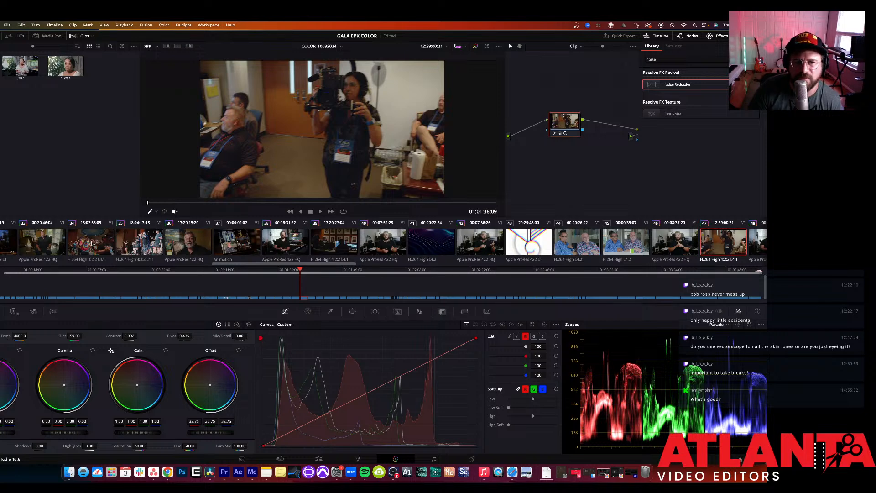
Step: Check clip 33 and the earlier clips, and play the COLOR_10032024 timeline from its start on the Edit page
{"action": "left_click", "coordinate": [60, 242]}
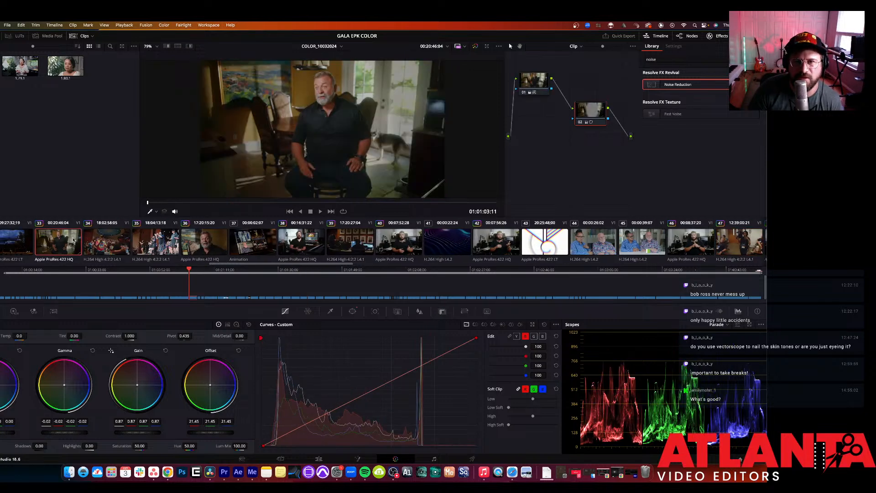
{"action": "scroll", "coordinate": [73, 240], "scroll_direction": "up", "scroll_amount": 3}
{"action": "scroll", "coordinate": [73, 239], "scroll_direction": "left", "scroll_amount": 10}
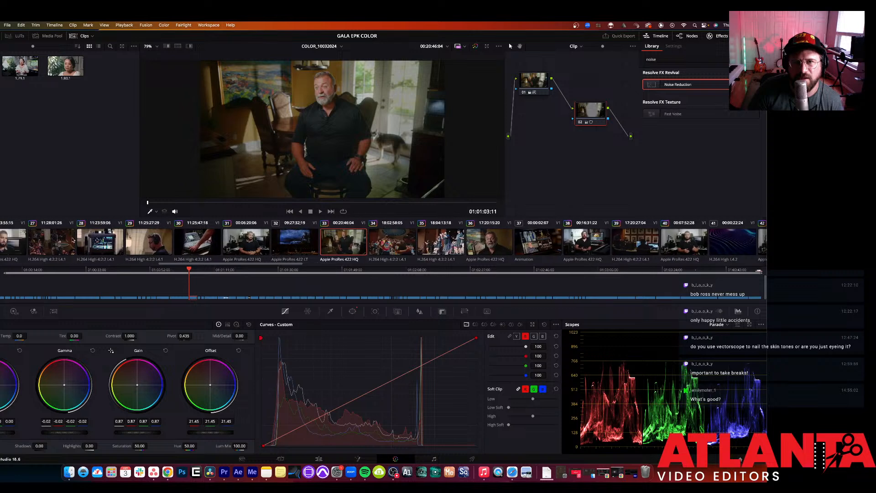
{"action": "scroll", "coordinate": [74, 238], "scroll_direction": "left", "scroll_amount": 12}
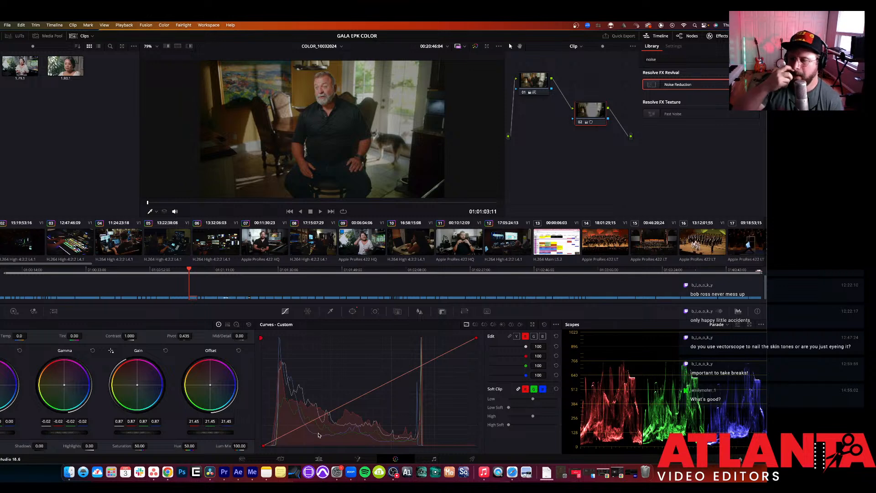
{"action": "key", "text": "shift+4"}
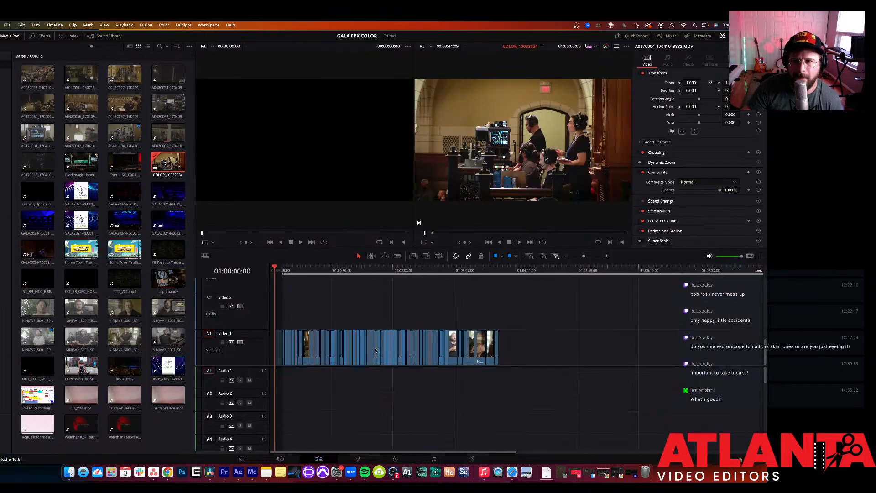
{"action": "key", "text": "space"}
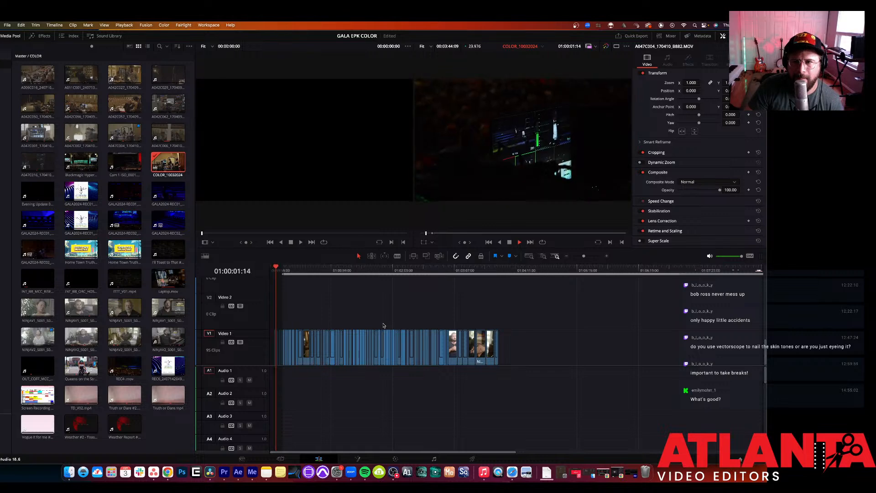
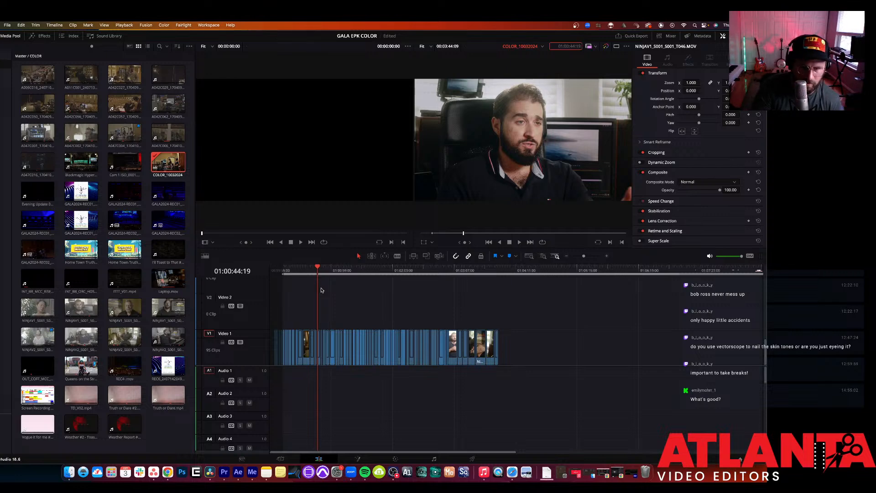
Step: Move the Laptop.mov clip from Video 1 up to Video 2 and place the playhead at 01:01:16:06
{"action": "key", "text": "super+equal"}
{"action": "key", "text": "super+equal"}
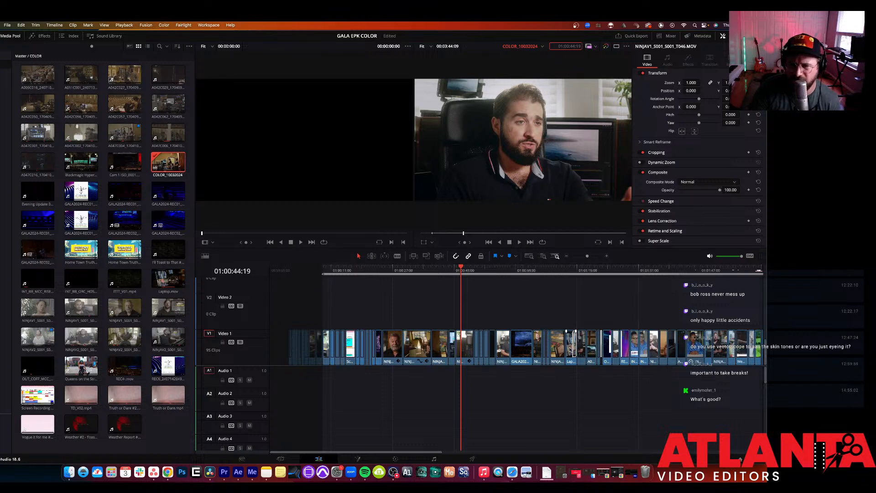
{"action": "left_click_drag", "start_coordinate": [570, 349], "coordinate": [581, 326]}
{"action": "left_click", "coordinate": [581, 271]}
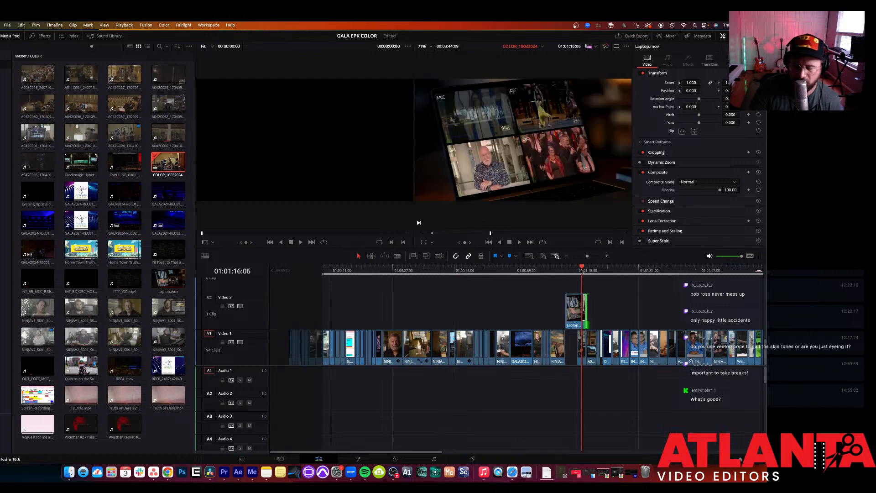
Step: Trim the end of Laptop.mov on Video 2 to 01:01:16:14 and play back its cross dissolve
{"action": "key", "text": "super+equal"}
{"action": "key", "text": "super+equal"}
{"action": "key", "text": "super+equal"}
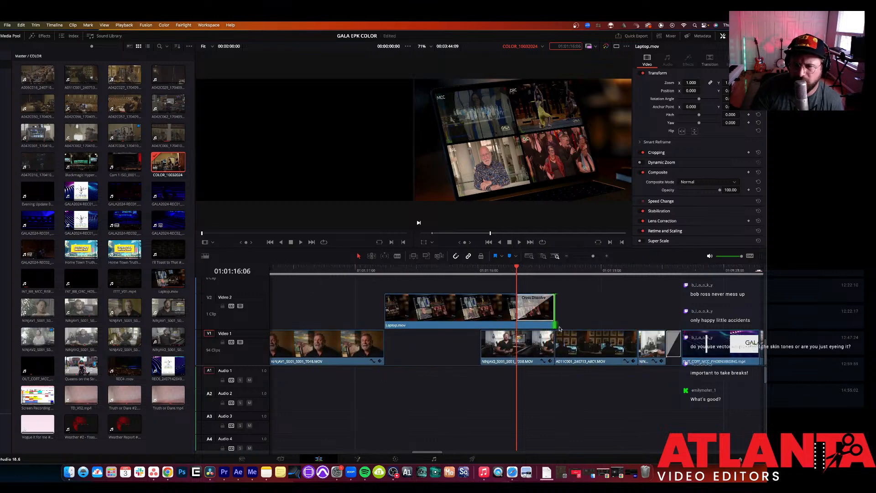
{"action": "left_click_drag", "start_coordinate": [551, 325], "coordinate": [523, 324]}
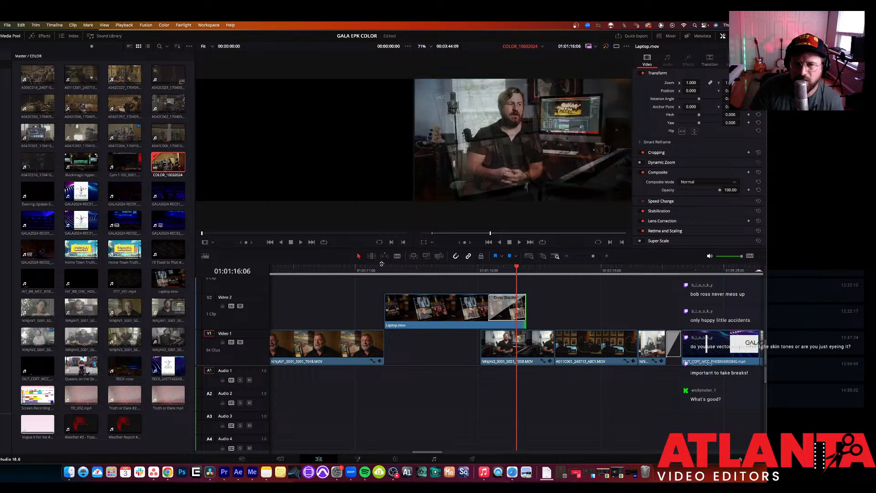
{"action": "left_click", "coordinate": [384, 267]}
{"action": "key", "text": "space"}
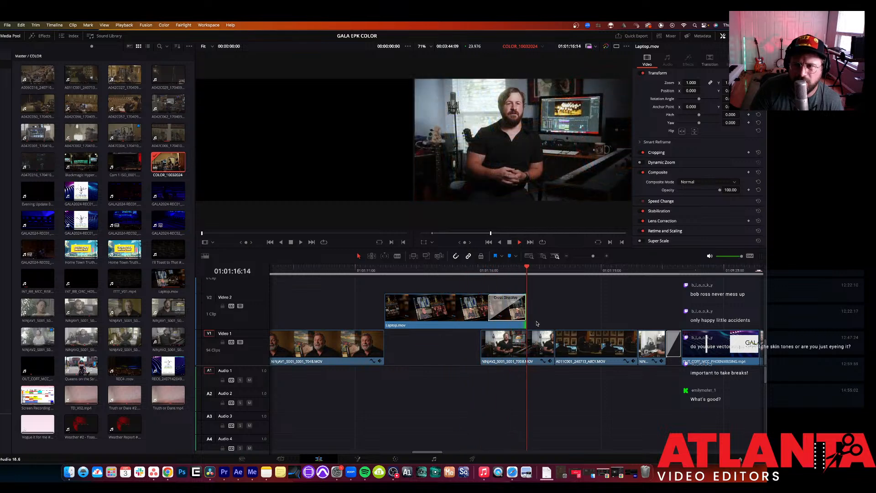
{"action": "key", "text": "space"}
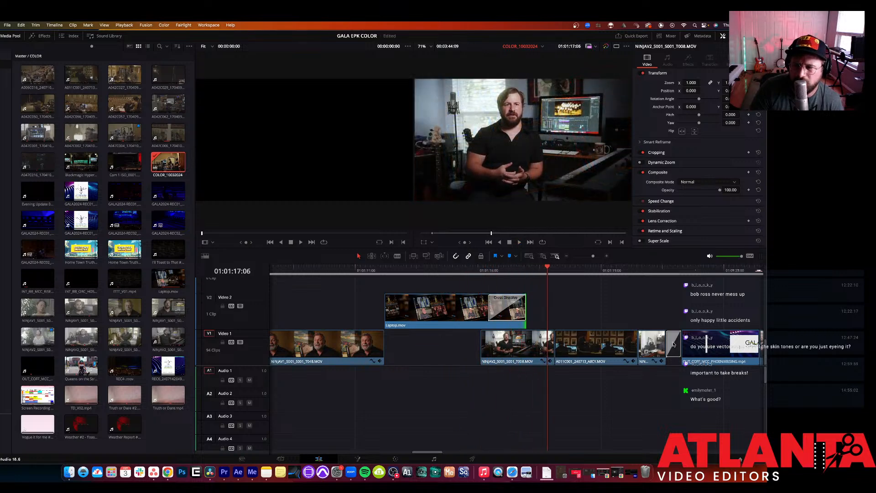
Step: Move the OUT_COFF_MCC_PHOENIXRISING.mp4 clip from Video 1 up to Video 2
{"action": "scroll", "coordinate": [674, 344], "scroll_direction": "right", "scroll_amount": 5}
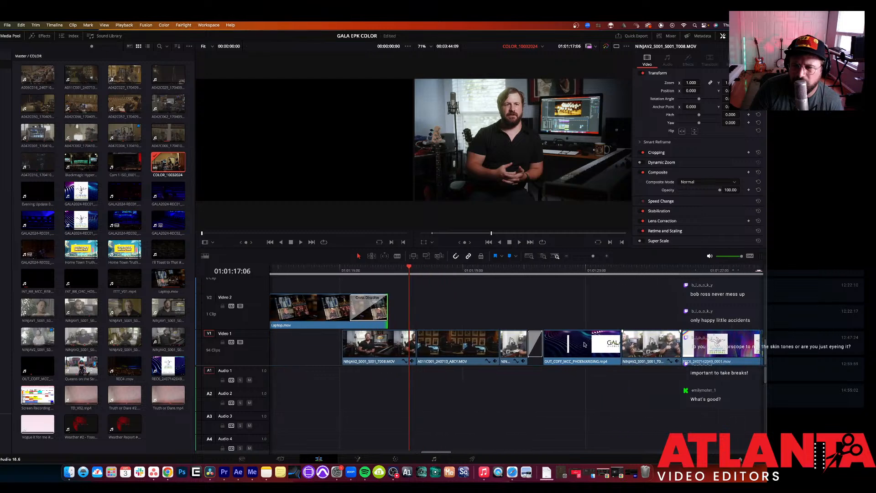
{"action": "scroll", "coordinate": [584, 344], "scroll_direction": "right", "scroll_amount": 2}
{"action": "left_click", "coordinate": [580, 345]}
{"action": "scroll", "coordinate": [572, 345], "scroll_direction": "left", "scroll_amount": 2}
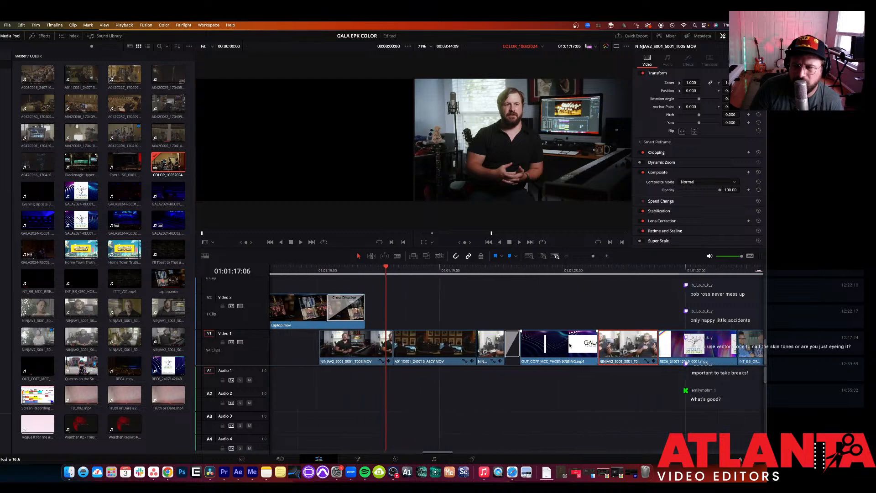
{"action": "left_click", "coordinate": [569, 345]}
{"action": "key", "text": "alt+Up"}
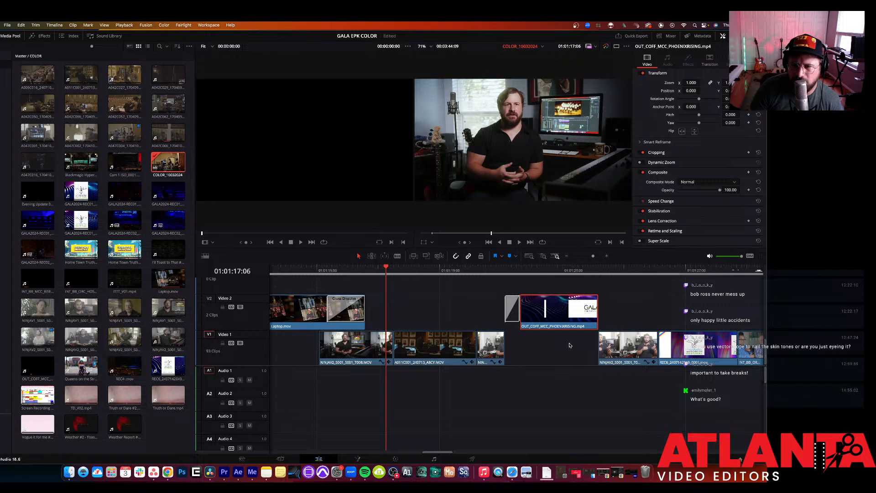
Step: Extend the end of the NINJAV2_S001_S001_T005.MOV interview clip beneath the PHOENIXRISING graphic's opening dissolve and play back the overlap
{"action": "scroll", "coordinate": [489, 310], "scroll_direction": "right", "scroll_amount": 1}
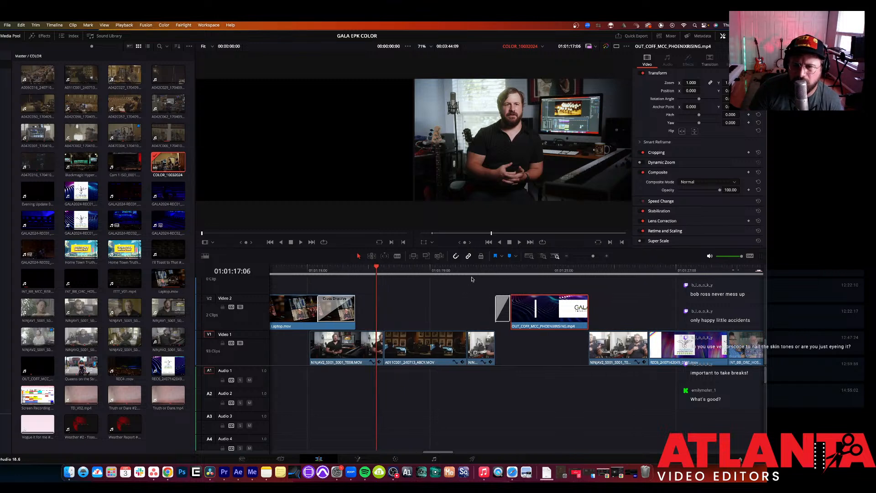
{"action": "left_click_drag", "start_coordinate": [474, 272], "coordinate": [495, 280]}
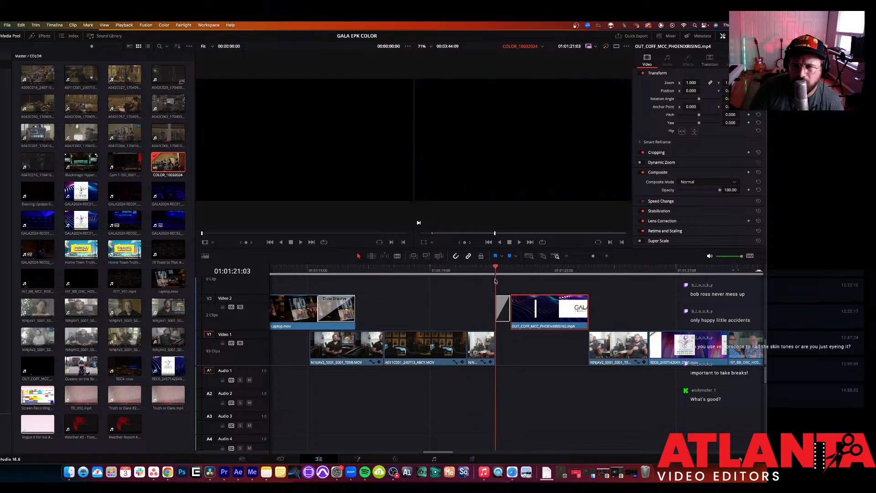
{"action": "left_click_drag", "start_coordinate": [491, 348], "coordinate": [517, 347]}
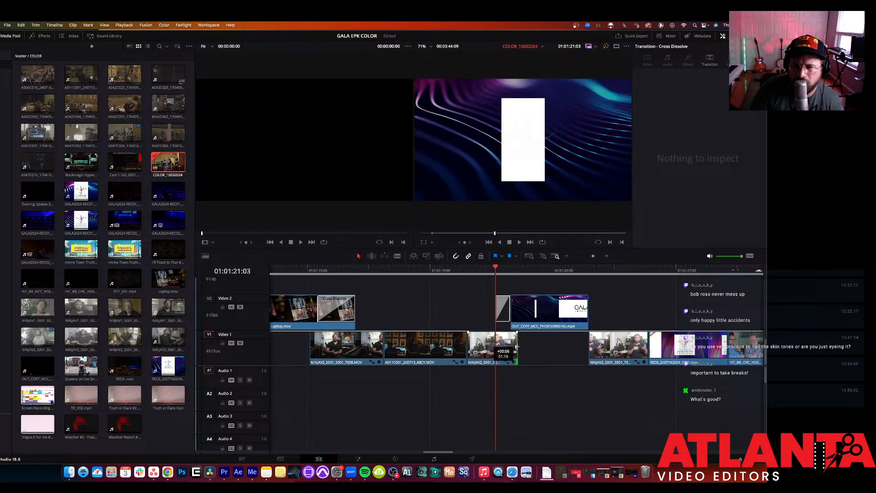
{"action": "key", "text": "space"}
{"action": "key", "text": "space"}
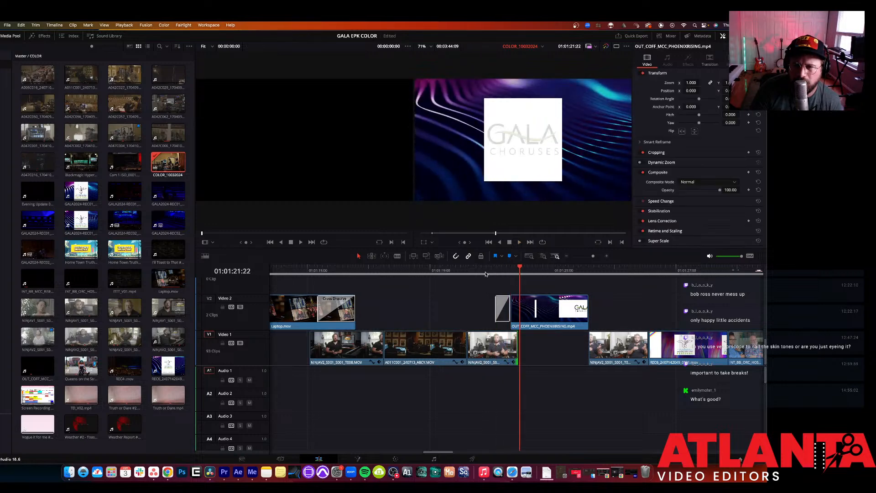
Step: Scrub the timeline from the interview shot before the PHOENIXRISING graphic to the festival opener clip at 01:01:28:17 to check the cuts
{"action": "left_click", "coordinate": [484, 270]}
{"action": "scroll", "coordinate": [470, 301], "scroll_direction": "right", "scroll_amount": 2}
{"action": "scroll", "coordinate": [468, 302], "scroll_direction": "right", "scroll_amount": 5}
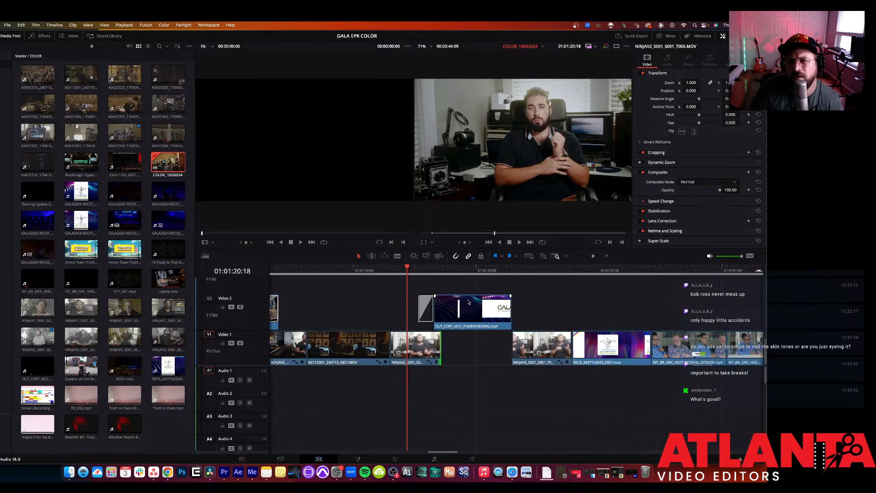
{"action": "scroll", "coordinate": [468, 301], "scroll_direction": "right", "scroll_amount": 1}
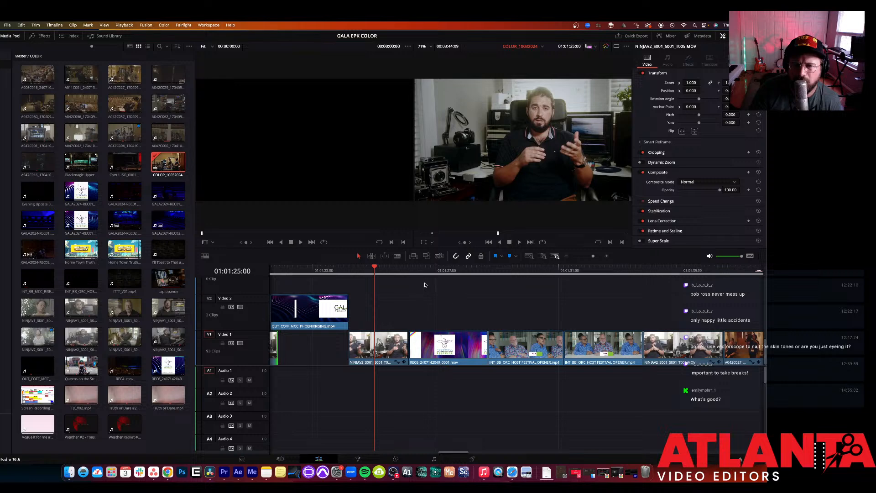
{"action": "left_click", "coordinate": [408, 271]}
{"action": "left_click_drag", "start_coordinate": [418, 273], "coordinate": [488, 296]}
{"action": "scroll", "coordinate": [491, 309], "scroll_direction": "right", "scroll_amount": 3}
{"action": "scroll", "coordinate": [490, 308], "scroll_direction": "right", "scroll_amount": 10}
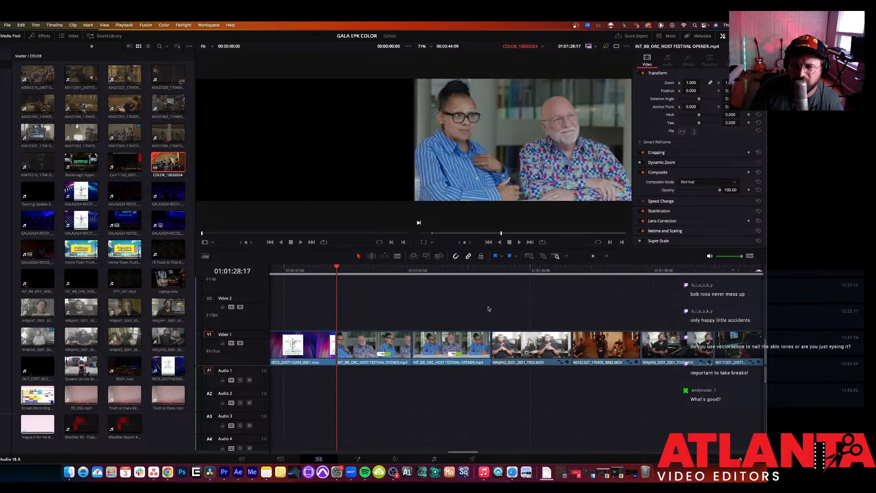
Step: Scan Video 1 for more dissolves and spot-check the behind-the-scenes shots A042C027, A042C057 and A042C056
{"action": "scroll", "coordinate": [487, 308], "scroll_direction": "right", "scroll_amount": 8}
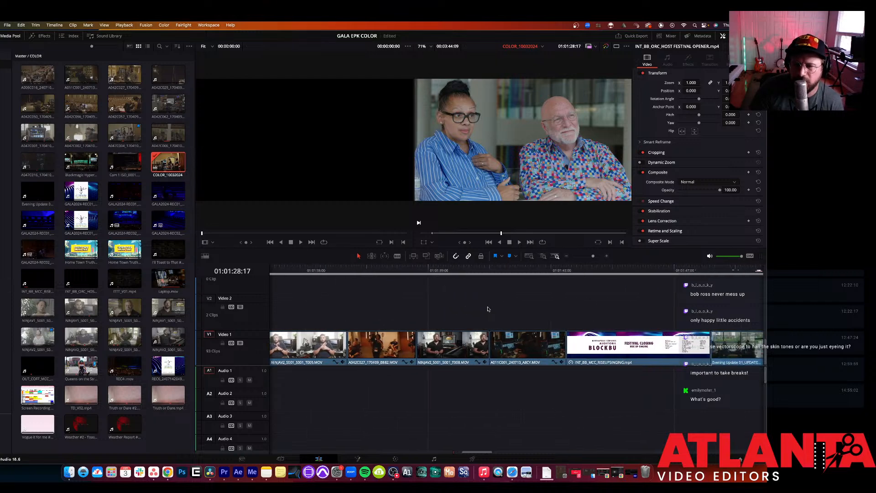
{"action": "scroll", "coordinate": [489, 308], "scroll_direction": "right", "scroll_amount": 10}
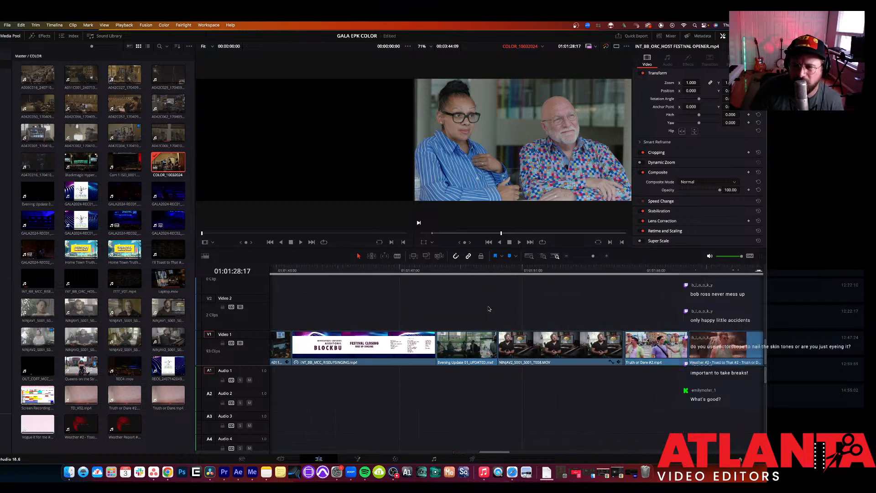
{"action": "scroll", "coordinate": [490, 308], "scroll_direction": "right", "scroll_amount": 10}
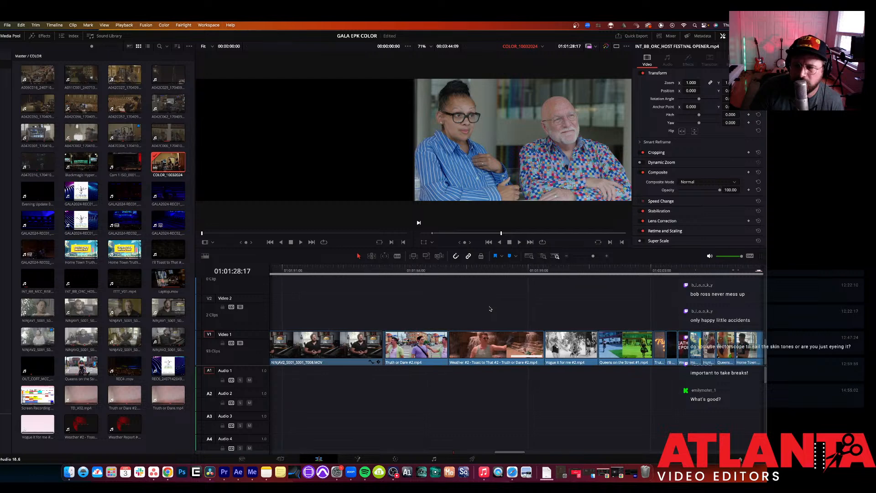
{"action": "scroll", "coordinate": [490, 309], "scroll_direction": "right", "scroll_amount": 10}
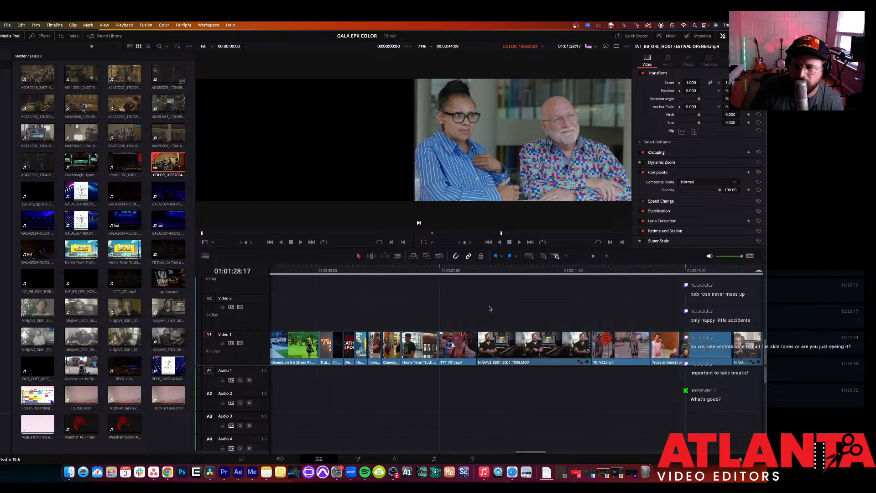
{"action": "scroll", "coordinate": [490, 309], "scroll_direction": "right", "scroll_amount": 10}
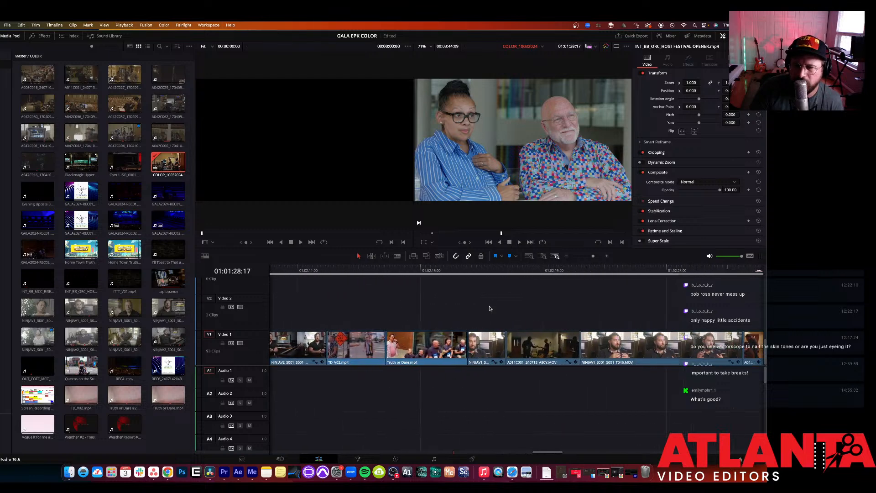
{"action": "scroll", "coordinate": [489, 309], "scroll_direction": "right", "scroll_amount": 3}
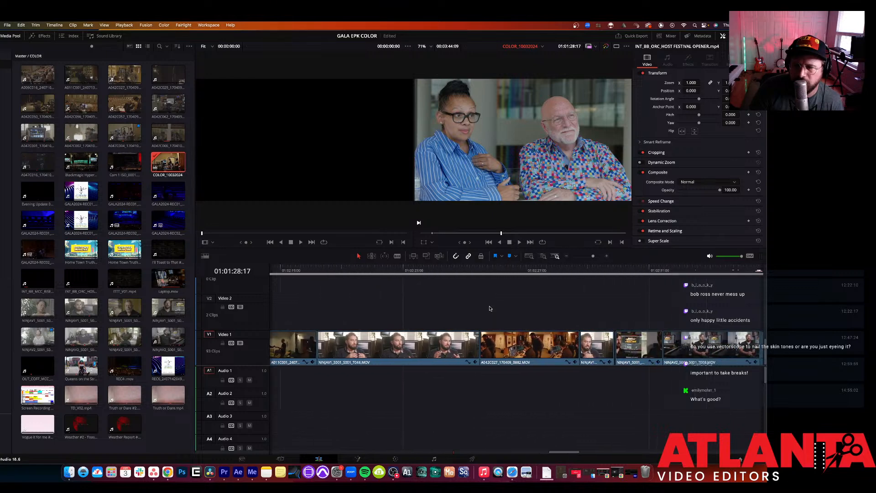
{"action": "left_click", "coordinate": [486, 271]}
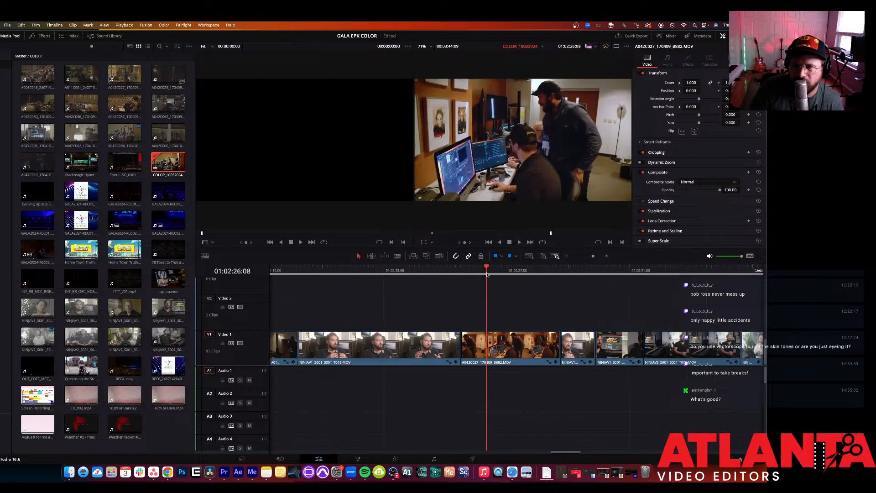
{"action": "left_click", "coordinate": [519, 271]}
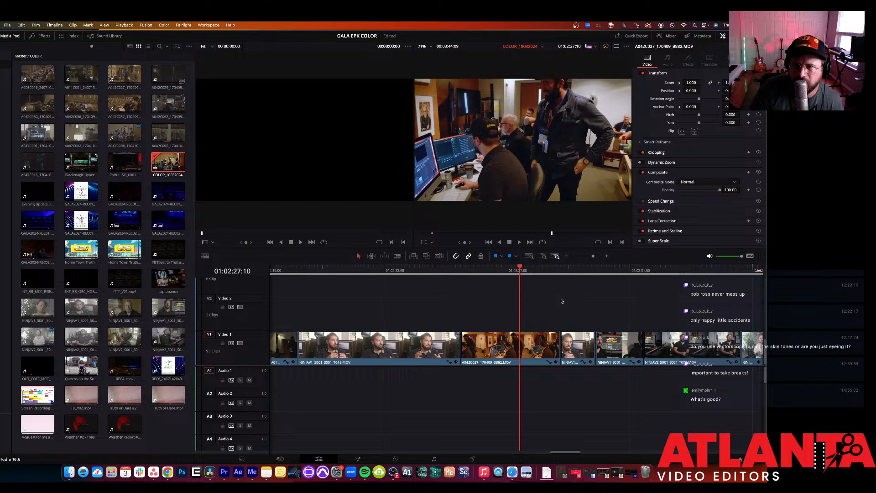
{"action": "scroll", "coordinate": [562, 300], "scroll_direction": "right", "scroll_amount": 3}
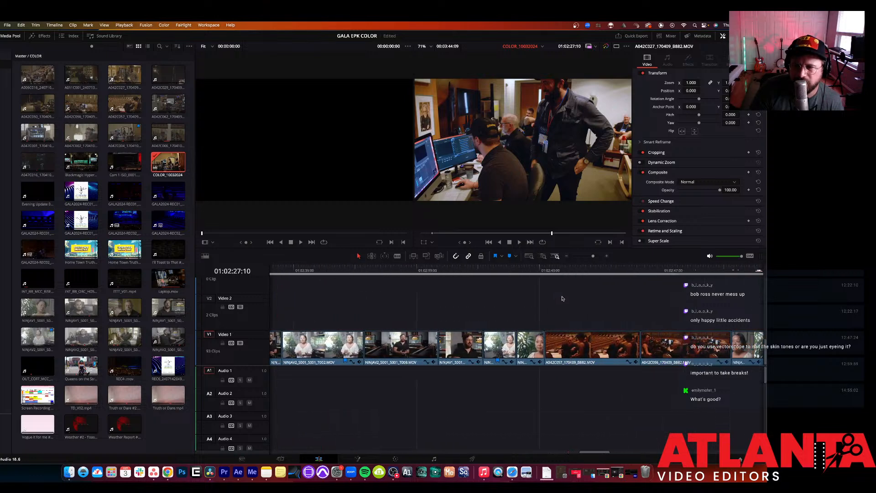
{"action": "left_click_drag", "start_coordinate": [512, 269], "coordinate": [554, 272]}
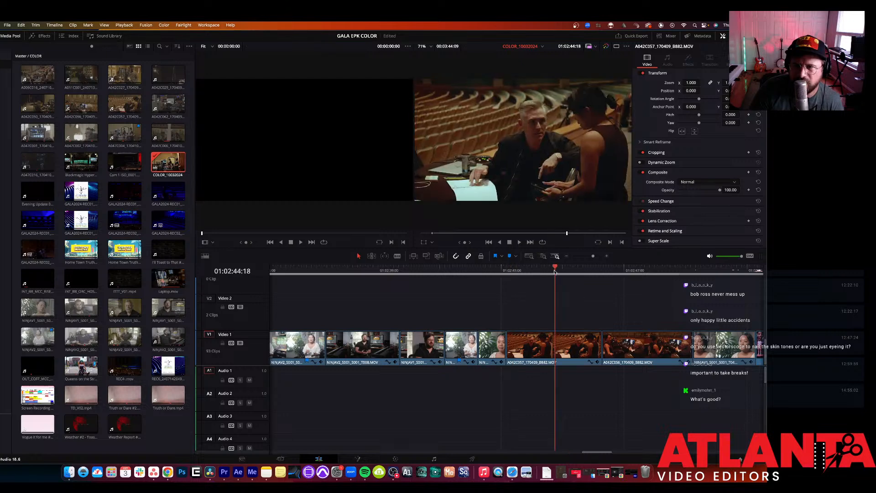
{"action": "scroll", "coordinate": [576, 284], "scroll_direction": "right", "scroll_amount": 2}
{"action": "left_click", "coordinate": [564, 270]}
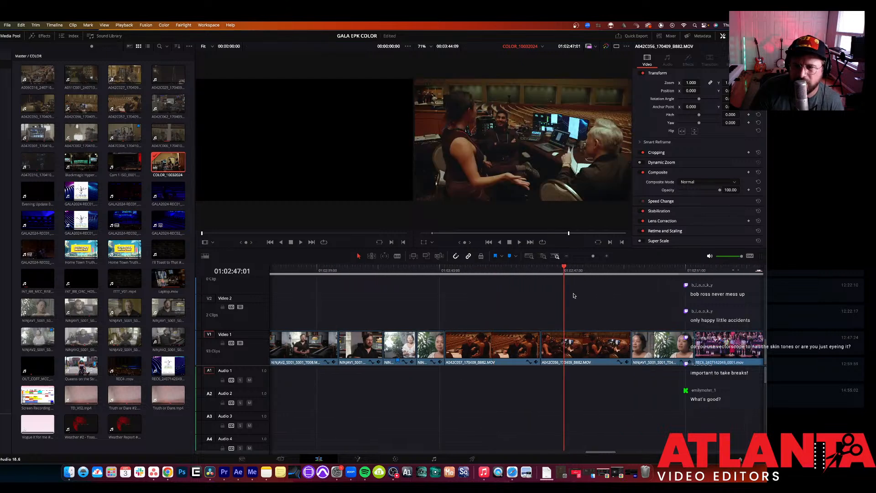
Step: Scan the remaining Video 1 clips through the closing interviews for dissolves and bring the entire timeline into view
{"action": "scroll", "coordinate": [570, 295], "scroll_direction": "right", "scroll_amount": 6}
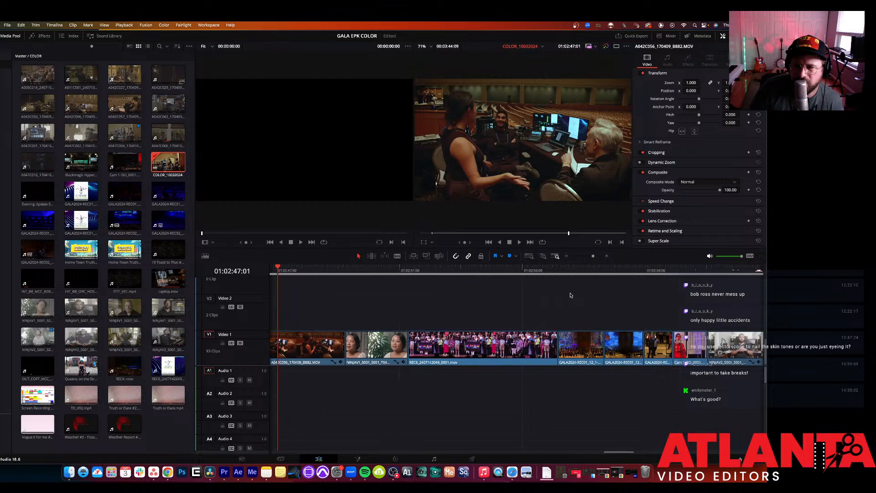
{"action": "scroll", "coordinate": [571, 295], "scroll_direction": "right", "scroll_amount": 10}
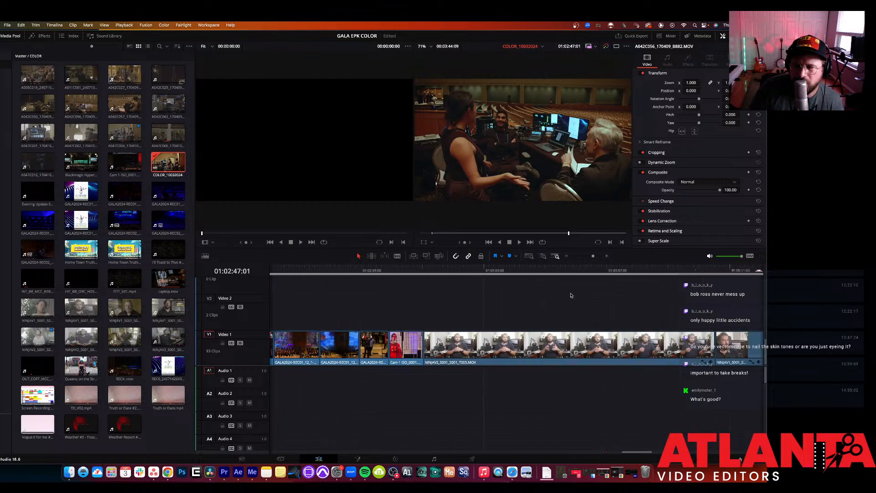
{"action": "scroll", "coordinate": [570, 296], "scroll_direction": "right", "scroll_amount": 3}
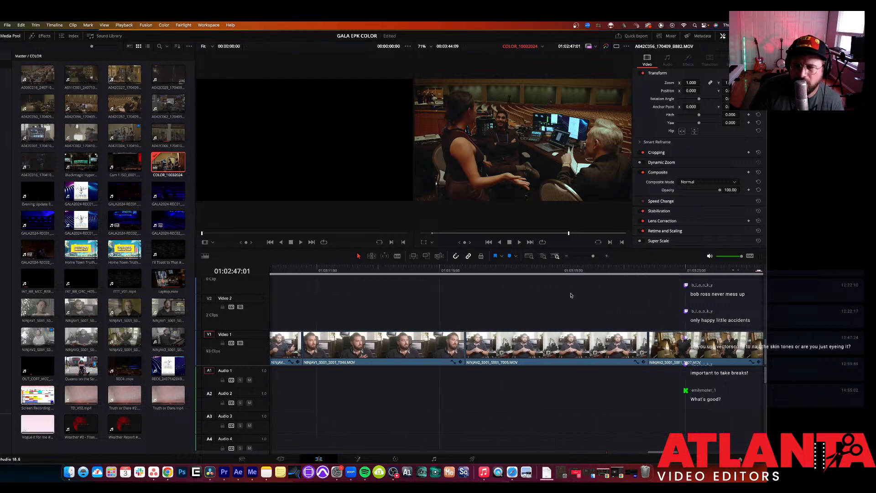
{"action": "scroll", "coordinate": [570, 295], "scroll_direction": "right", "scroll_amount": 4}
{"action": "scroll", "coordinate": [571, 295], "scroll_direction": "right", "scroll_amount": 9}
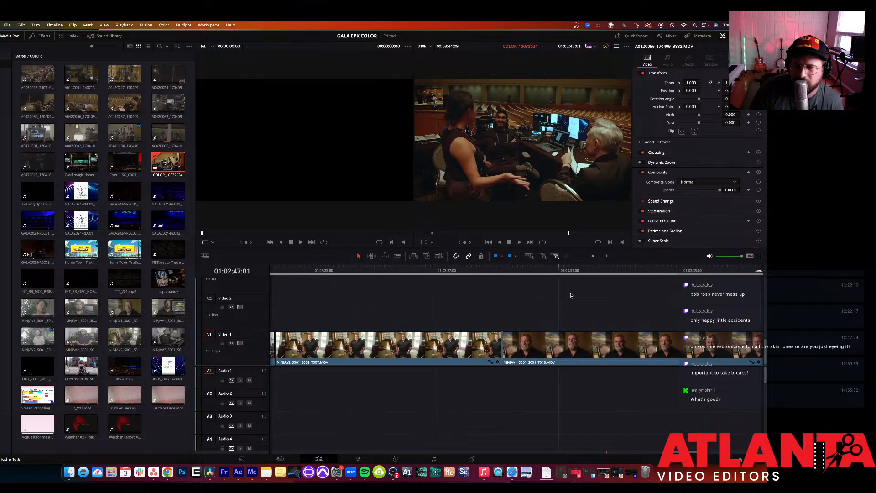
{"action": "scroll", "coordinate": [570, 295], "scroll_direction": "right", "scroll_amount": 10}
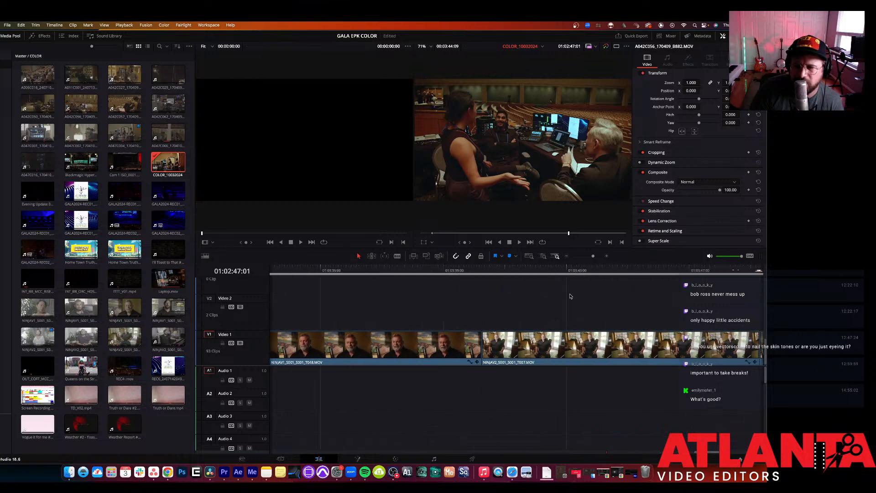
{"action": "scroll", "coordinate": [570, 296], "scroll_direction": "right", "scroll_amount": 6}
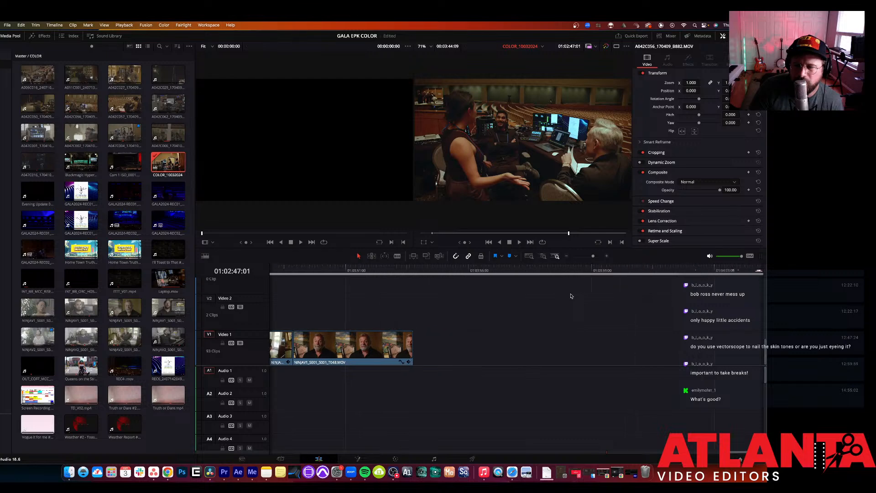
{"action": "scroll", "coordinate": [532, 301], "scroll_direction": "left", "scroll_amount": 3}
{"action": "scroll", "coordinate": [533, 301], "scroll_direction": "left", "scroll_amount": 6}
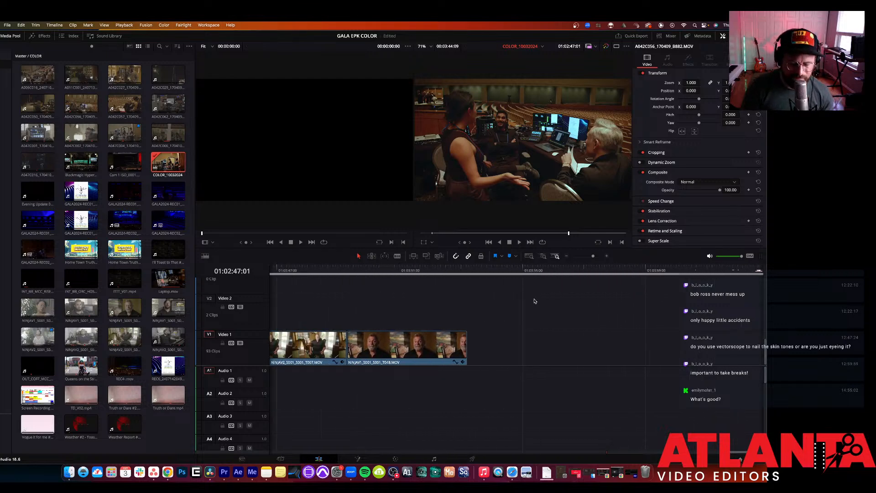
{"action": "key", "text": "super+minus"}
{"action": "key", "text": "super+minus"}
{"action": "key", "text": "super+minus"}
{"action": "key", "text": "super+minus"}
{"action": "key", "text": "super+minus"}
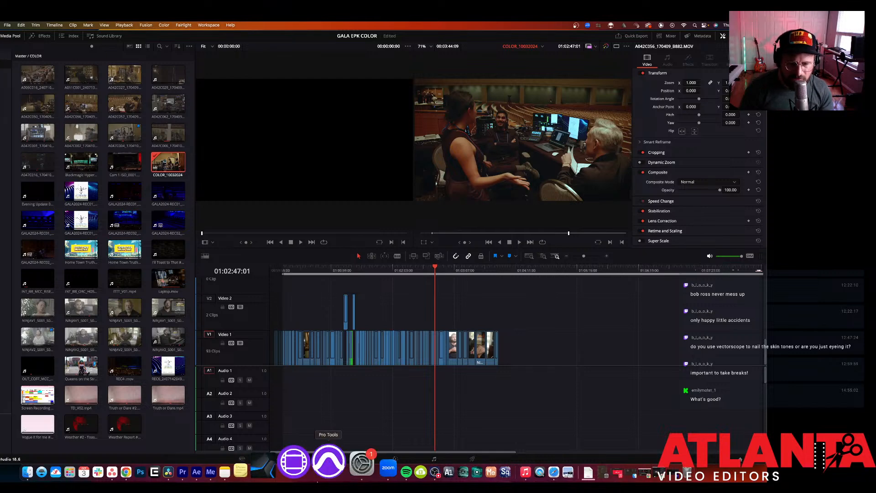
Step: Switch to Premiere Pro, open the COLOR_10032024 sequence and place the playhead at 01:00:25:14
{"action": "left_click", "coordinate": [229, 463]}
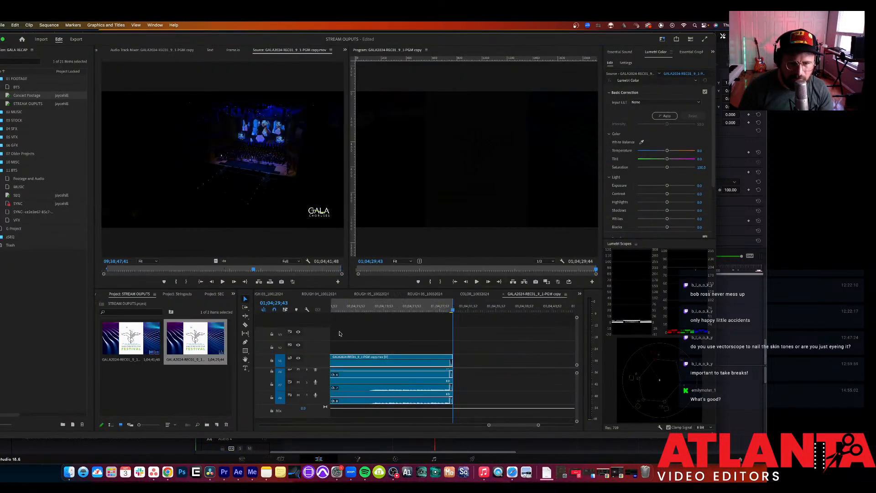
{"action": "left_click", "coordinate": [472, 294]}
{"action": "left_click", "coordinate": [344, 310]}
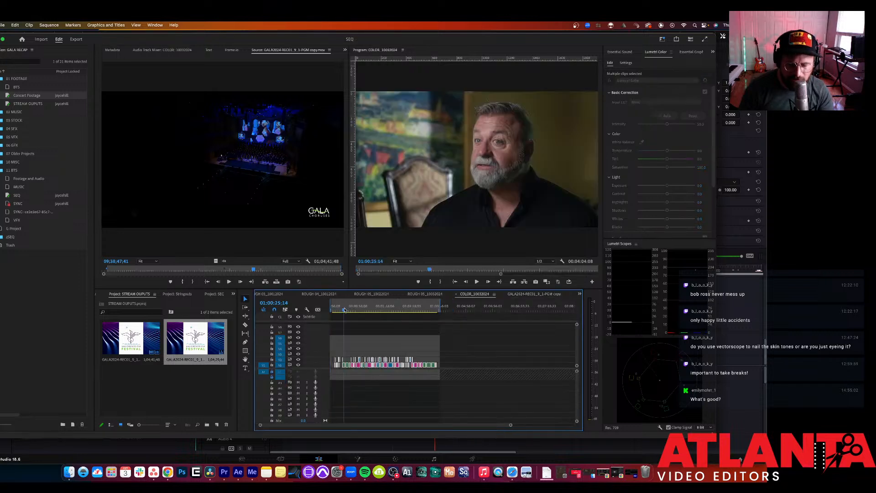
Step: Examine the clip layout around the edit points from 01:00:24:07 to 01:00:41:21 in the Premiere sequence
{"action": "key", "text": "="}
{"action": "key", "text": "="}
{"action": "key", "text": "="}
{"action": "key", "text": "="}
{"action": "key", "text": "="}
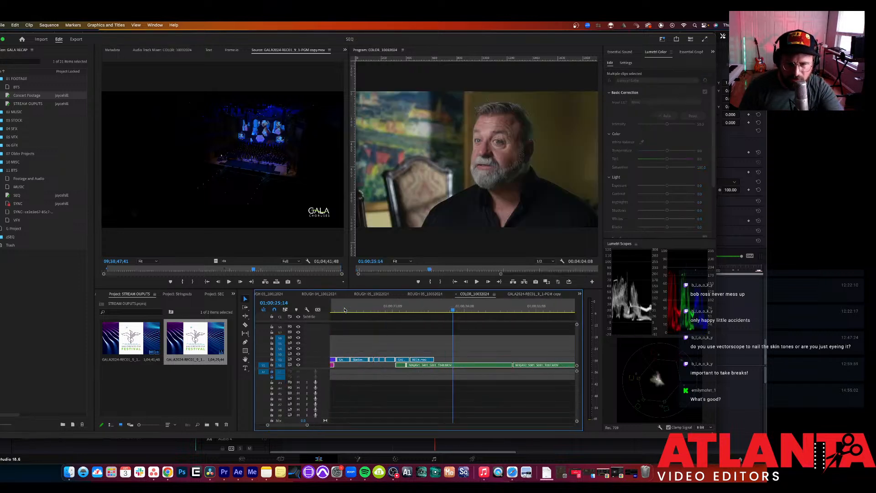
{"action": "key", "text": "="}
{"action": "key", "text": "Up"}
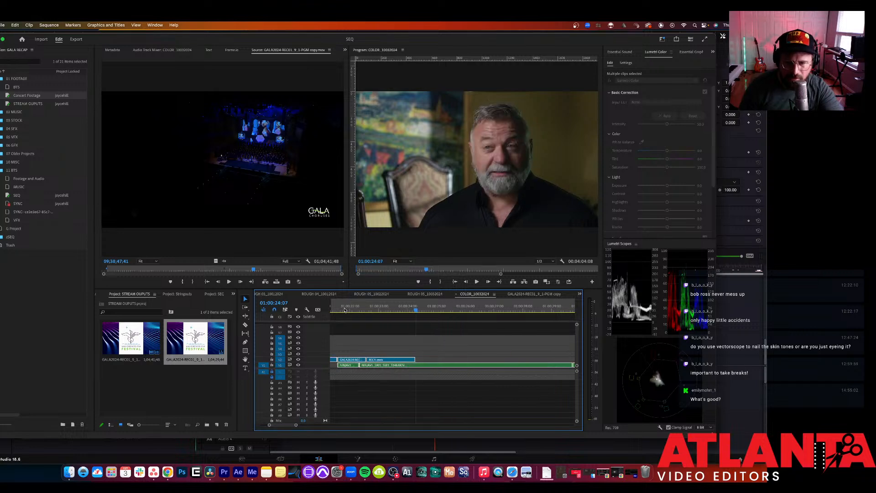
{"action": "key", "text": "Down"}
{"action": "key", "text": "Down"}
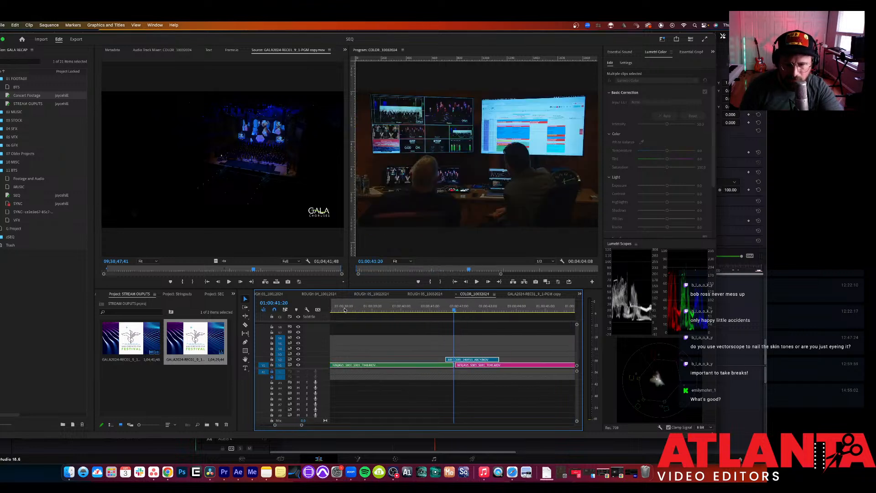
{"action": "key", "text": "-"}
{"action": "key", "text": "-"}
{"action": "key", "text": "-"}
{"action": "key", "text": "-"}
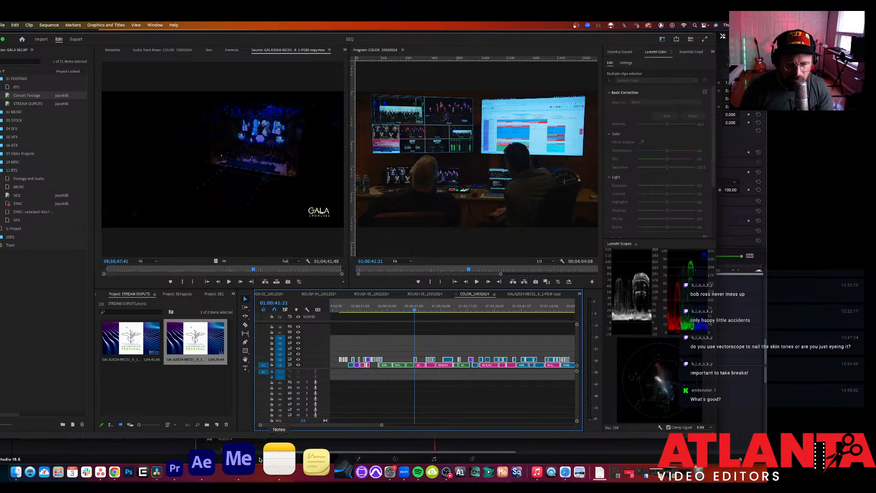
Step: Switch back to DaVinci Resolve, open the Deliver page and preview shots 81 back through 77
{"action": "left_click", "coordinate": [206, 460]}
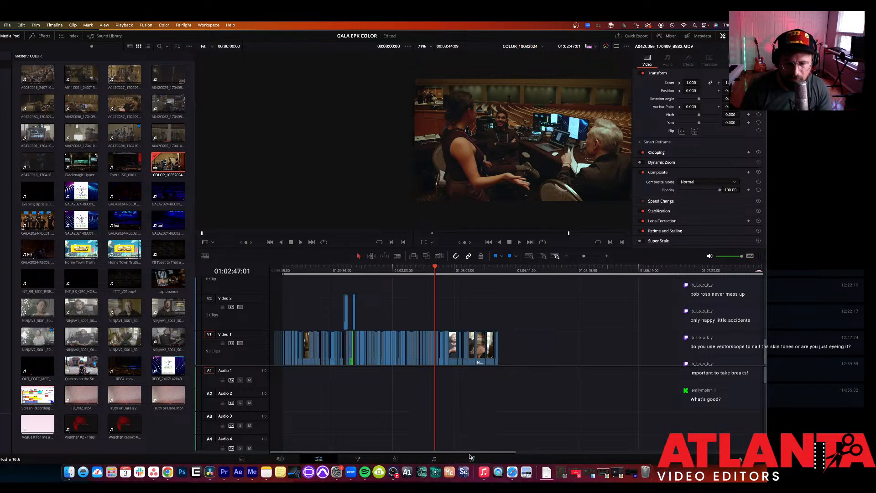
{"action": "key", "text": "shift+8"}
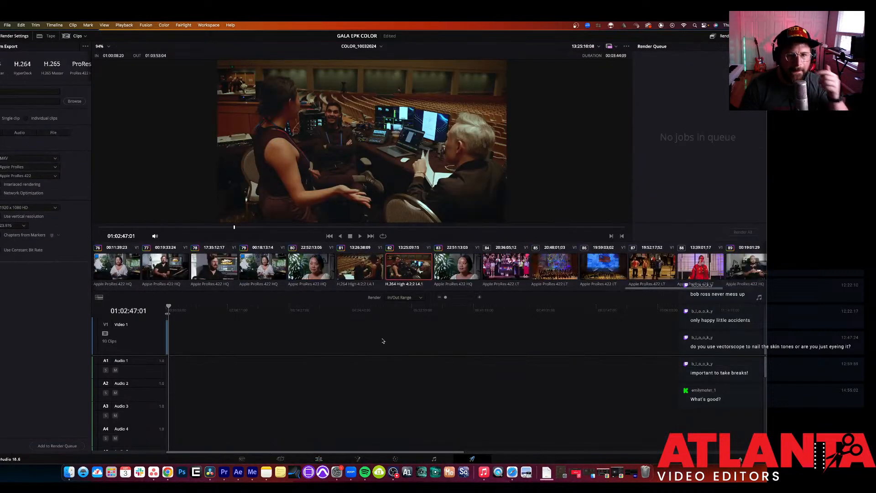
{"action": "left_click", "coordinate": [365, 270]}
{"action": "left_click", "coordinate": [305, 268]}
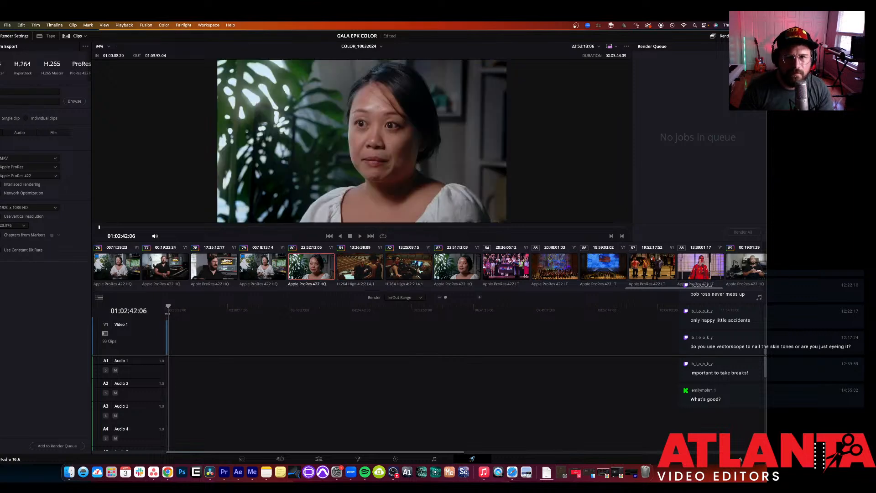
{"action": "left_click", "coordinate": [264, 268]}
{"action": "left_click", "coordinate": [222, 268]}
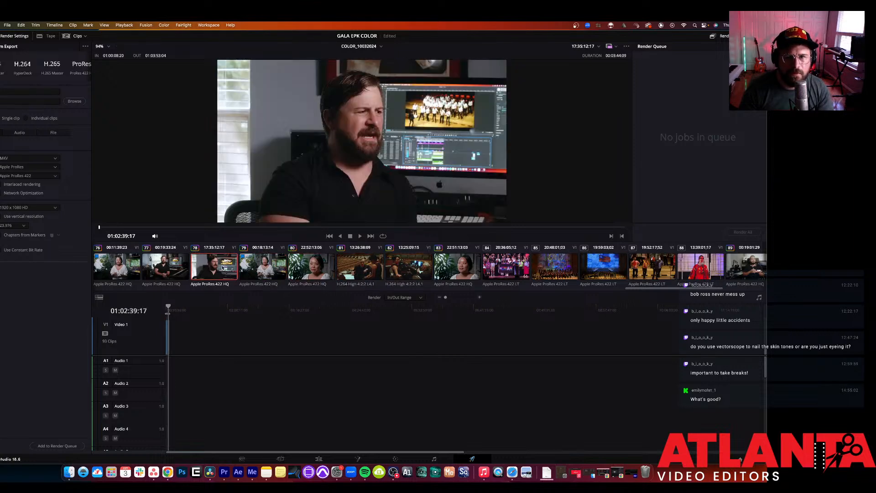
{"action": "left_click", "coordinate": [177, 269]}
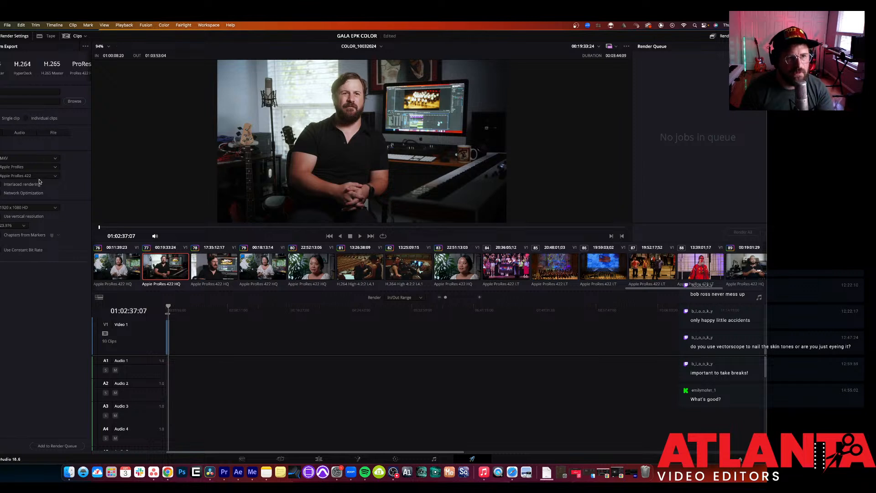
Step: Name the render output file COLOR CORRECTION
{"action": "left_click", "coordinate": [28, 89]}
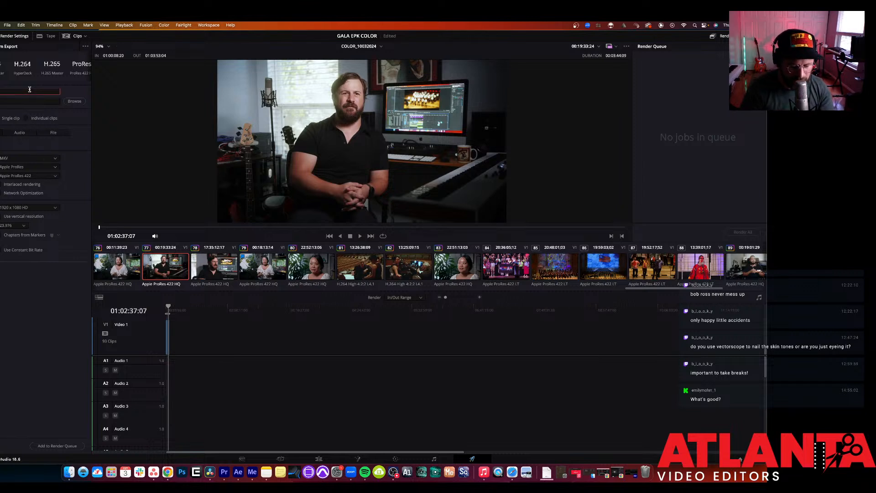
{"action": "type", "text": "RRECT"}
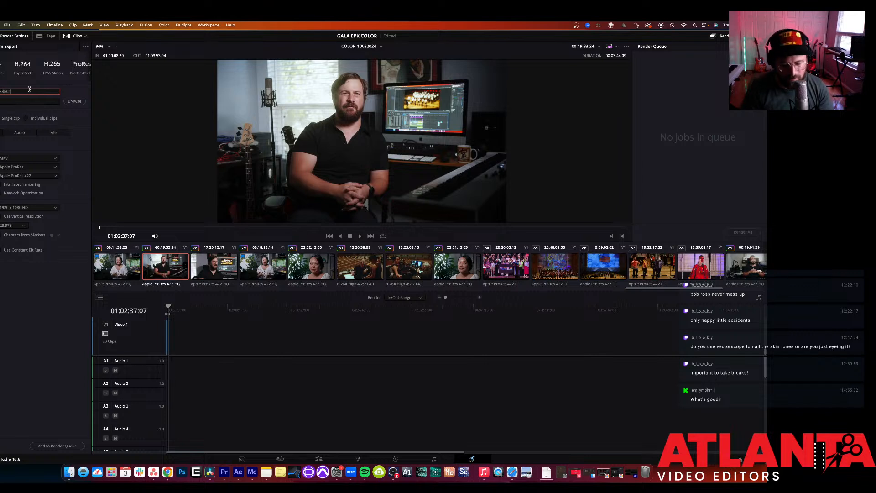
{"action": "type", "text": "ION"}
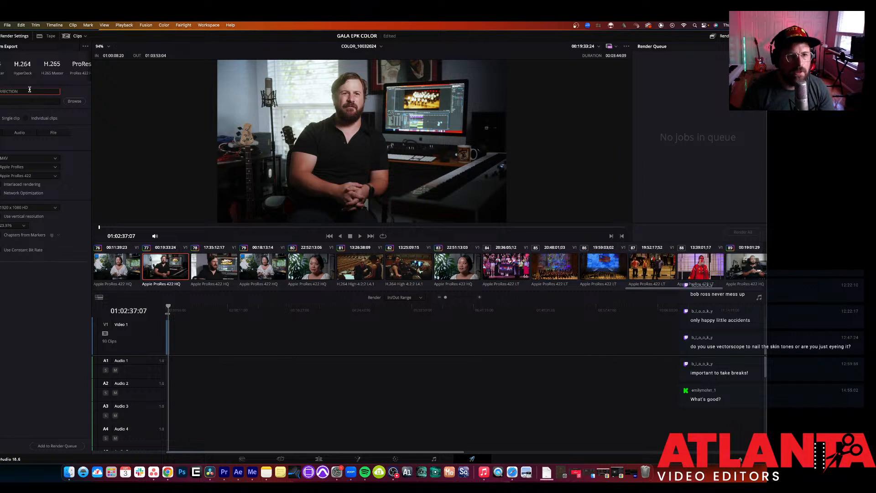
{"action": "left_click", "coordinate": [73, 101]}
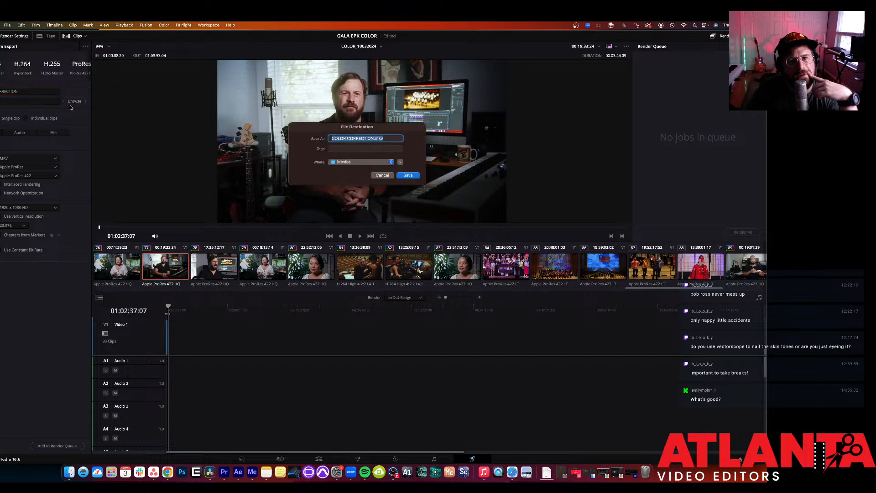
{"action": "left_click", "coordinate": [382, 176]}
Step: Set the render format to QuickTime and the codec to Apple ProRes 422 HQ
{"action": "left_click", "coordinate": [19, 158]}
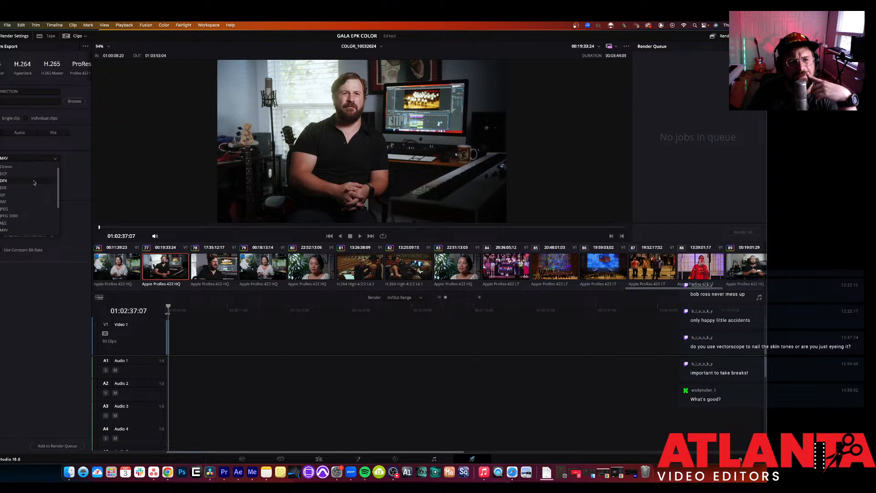
{"action": "scroll", "coordinate": [23, 205], "scroll_direction": "down", "scroll_amount": 2}
{"action": "left_click", "coordinate": [23, 222]}
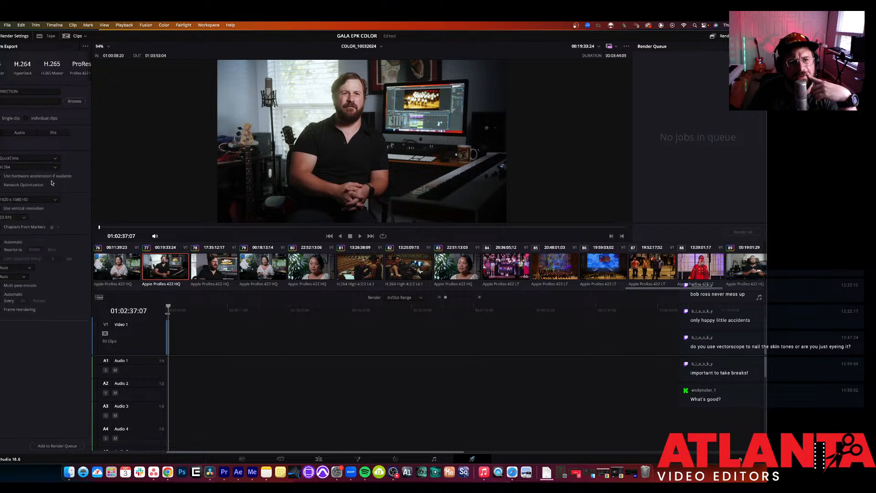
{"action": "left_click", "coordinate": [42, 168]}
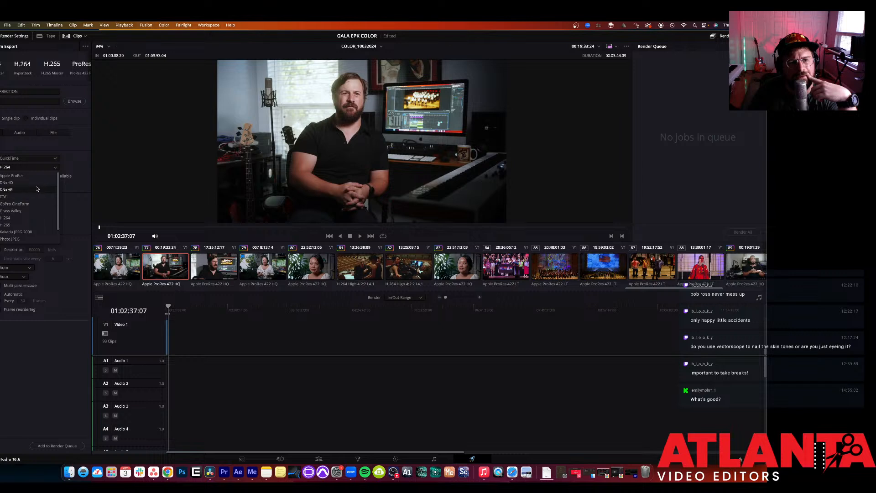
{"action": "left_click", "coordinate": [34, 175]}
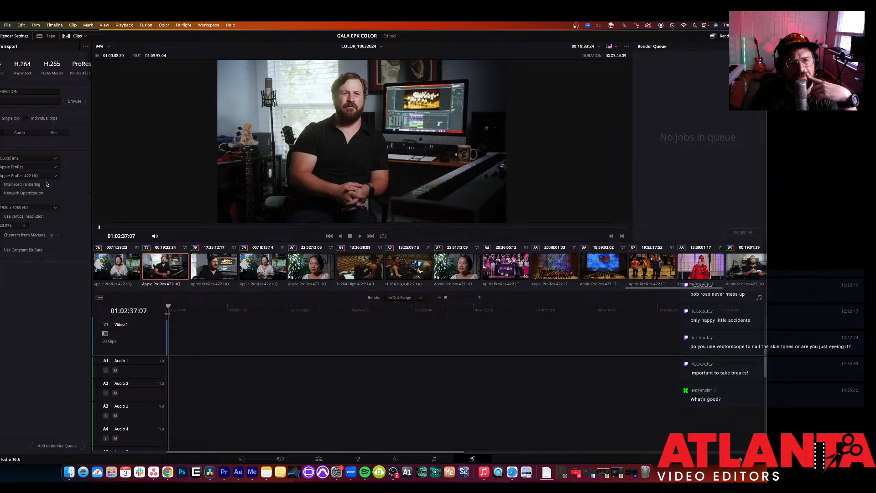
Step: Browse for the render destination to GALA2024_MASTER > GALA2024 > BTS EPK > _ROUNDTRIP
{"action": "left_click", "coordinate": [73, 102]}
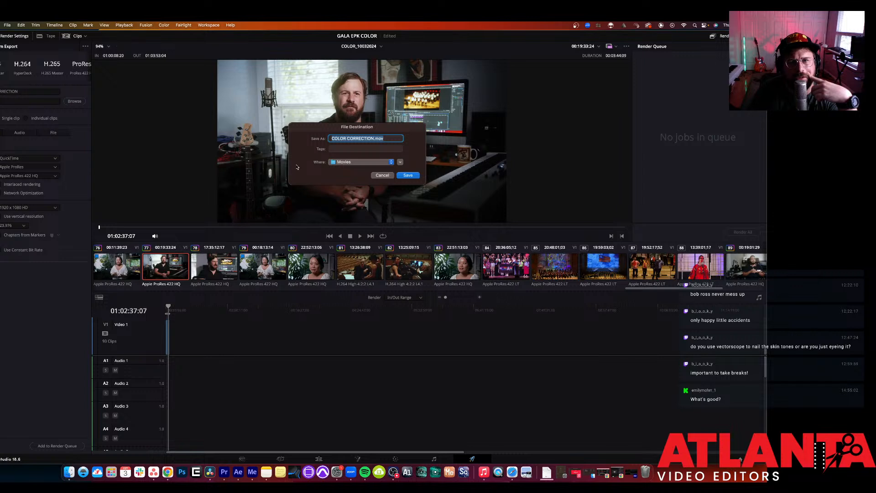
{"action": "left_click", "coordinate": [364, 163]}
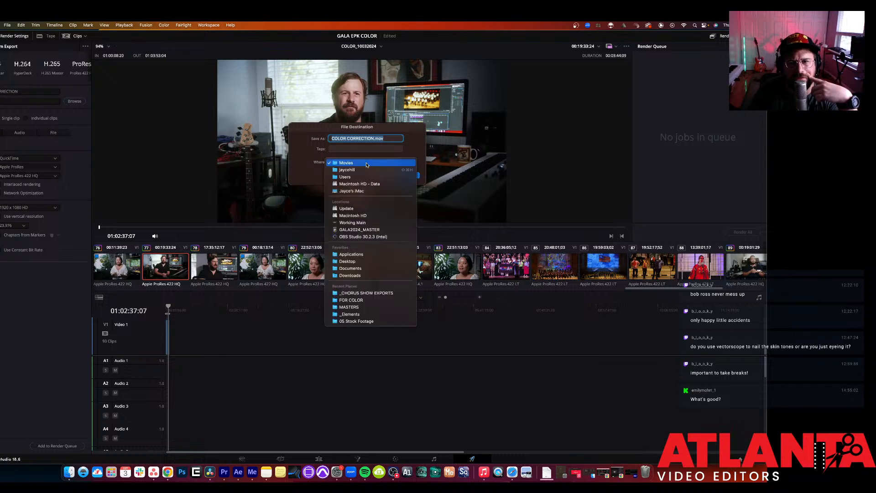
{"action": "left_click", "coordinate": [370, 229]}
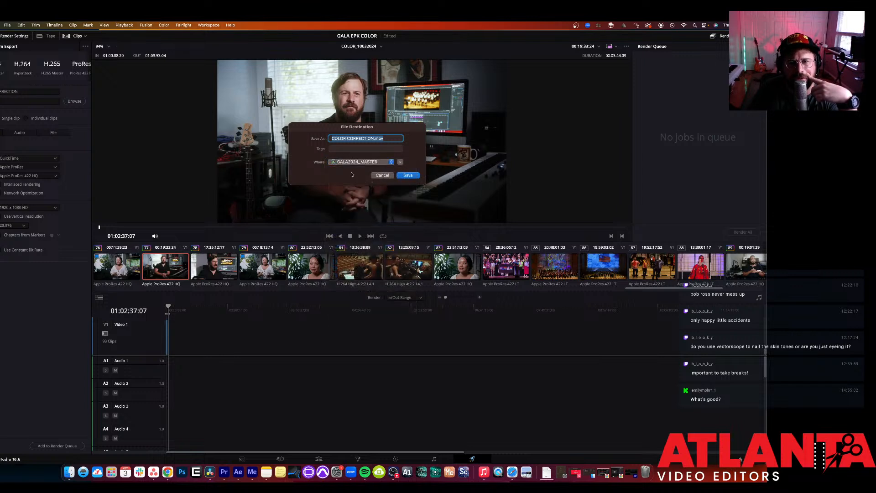
{"action": "left_click", "coordinate": [399, 162]}
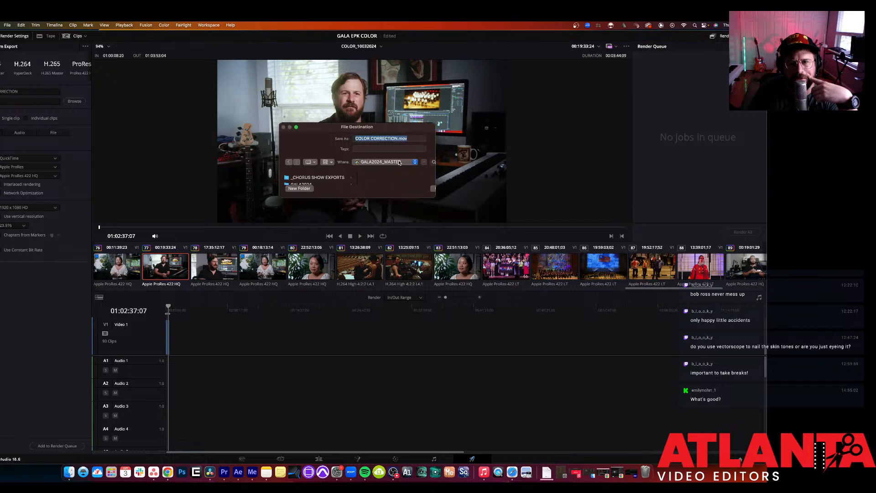
{"action": "left_click", "coordinate": [316, 185]}
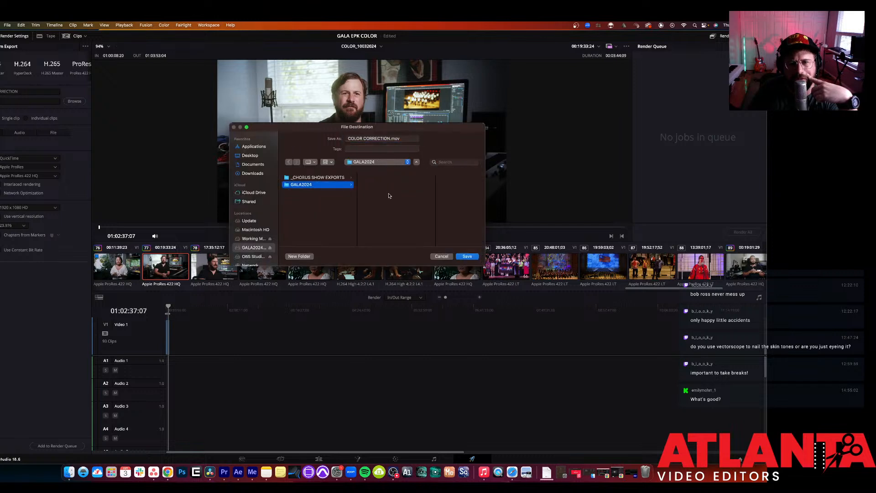
{"action": "left_click", "coordinate": [389, 185]}
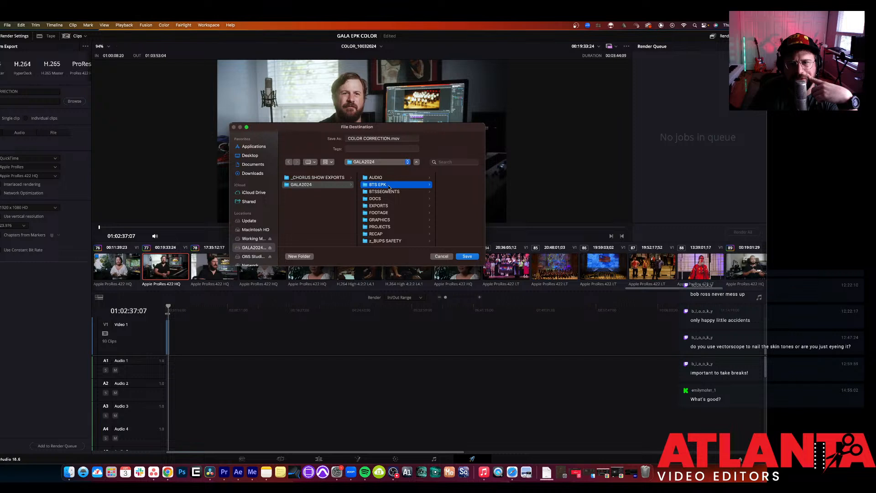
{"action": "left_click", "coordinate": [429, 178]}
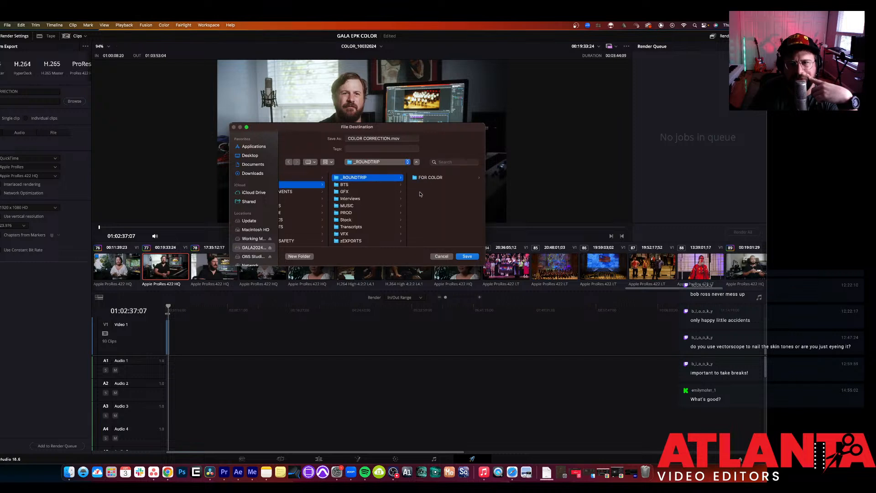
Step: Create a folder named FROM COLOR inside _ROUNDTRIP and save it as the render destination
{"action": "left_click", "coordinate": [299, 256]}
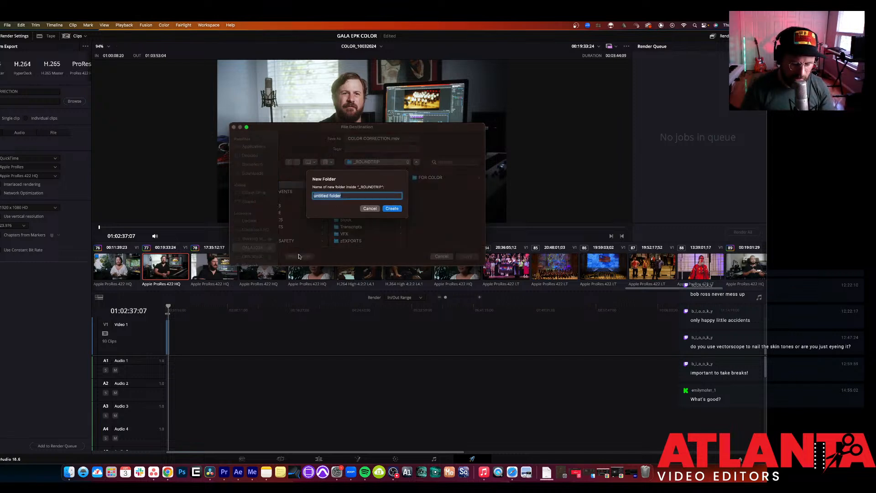
{"action": "type", "text": "FROM COLOR"}
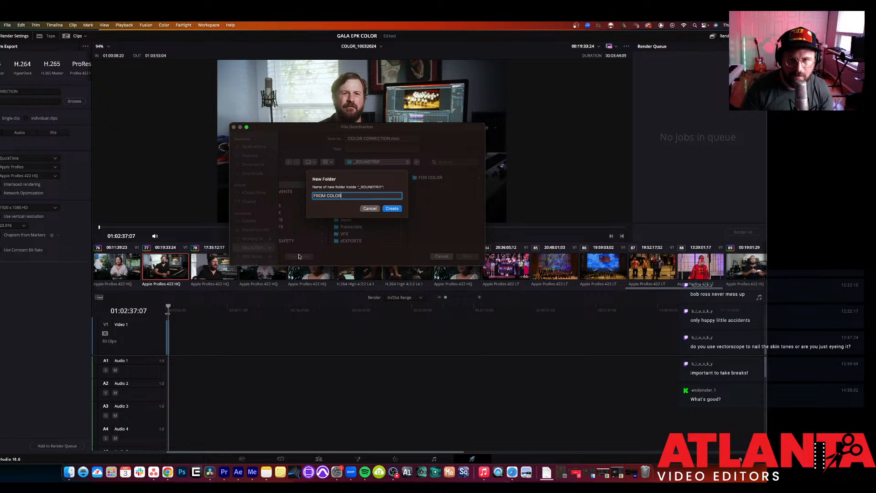
{"action": "left_click", "coordinate": [389, 209]}
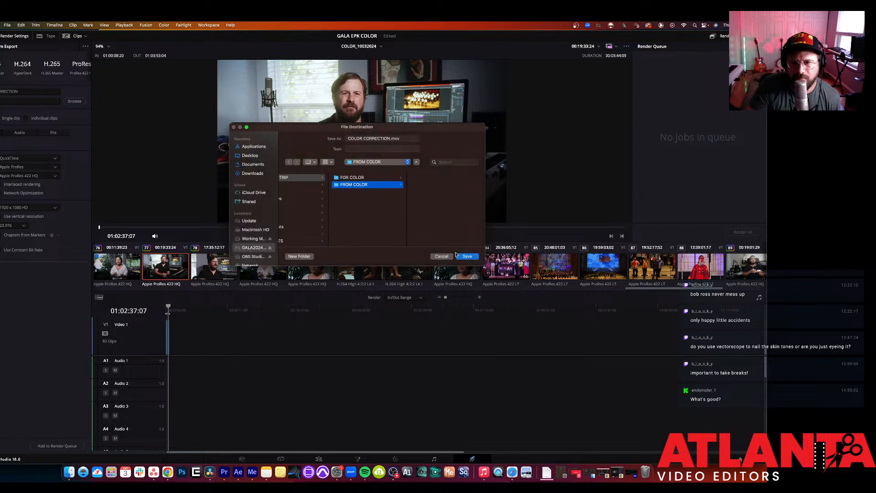
{"action": "left_click", "coordinate": [465, 257]}
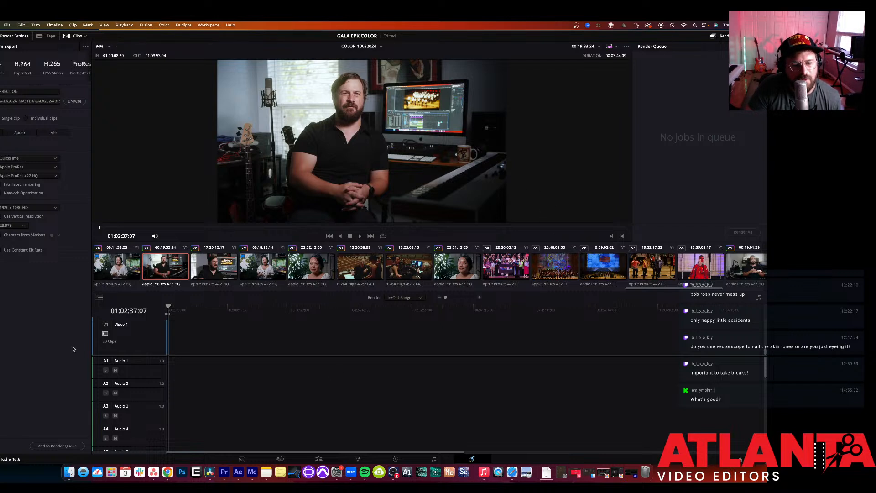
Step: Add the COLOR_10032024 timeline to the render queue and start rendering it
{"action": "left_click", "coordinate": [64, 444]}
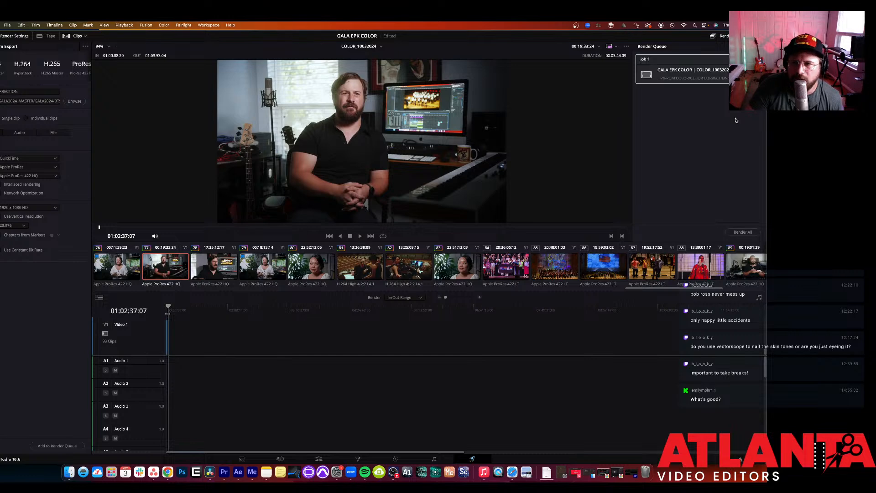
{"action": "left_click", "coordinate": [744, 232]}
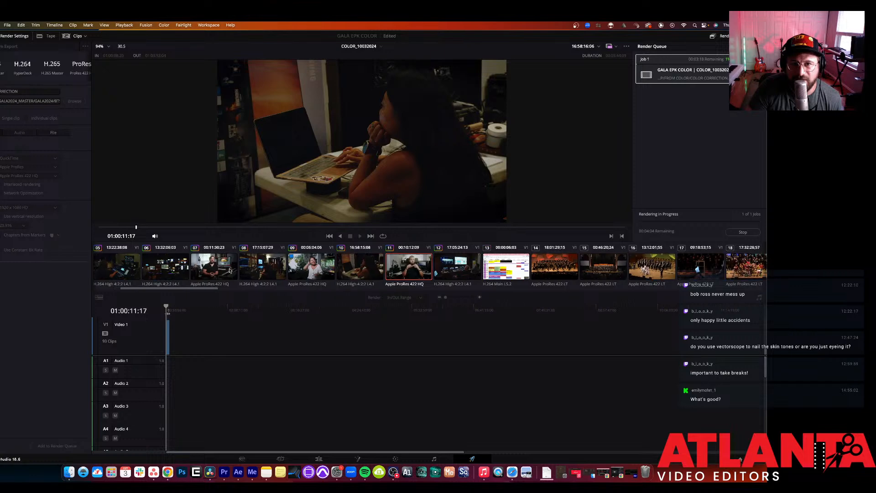
Step: Switch to Frame.io in Chrome and open the Seperate Concerts folder of the GALA BTS EPK project
{"action": "left_click", "coordinate": [165, 479]}
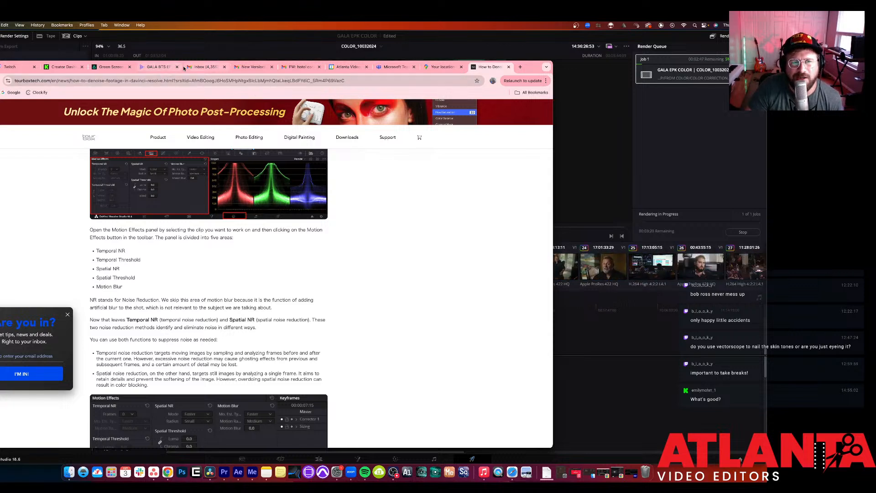
{"action": "left_click", "coordinate": [160, 69]}
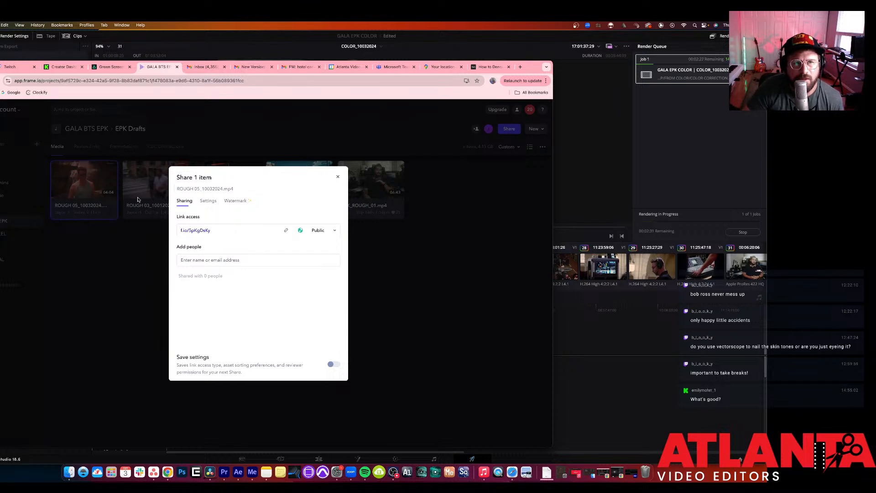
{"action": "left_click", "coordinate": [90, 132]}
{"action": "left_click", "coordinate": [91, 133]}
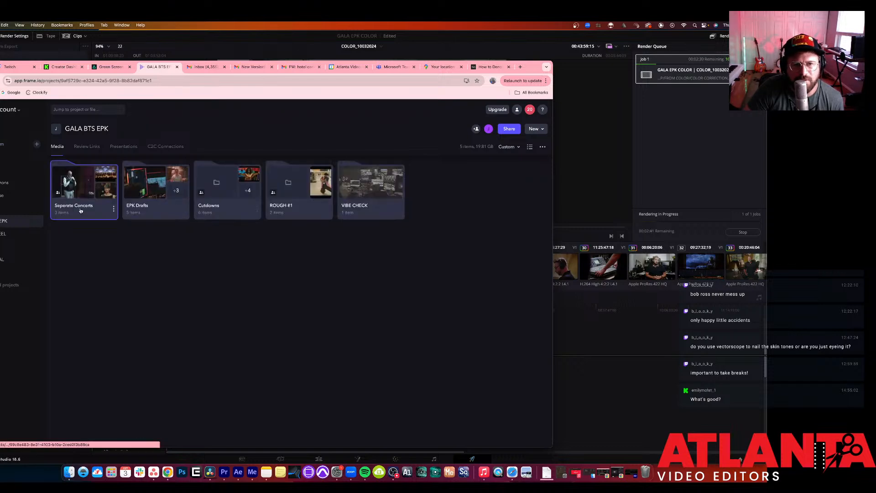
{"action": "left_click", "coordinate": [106, 206]}
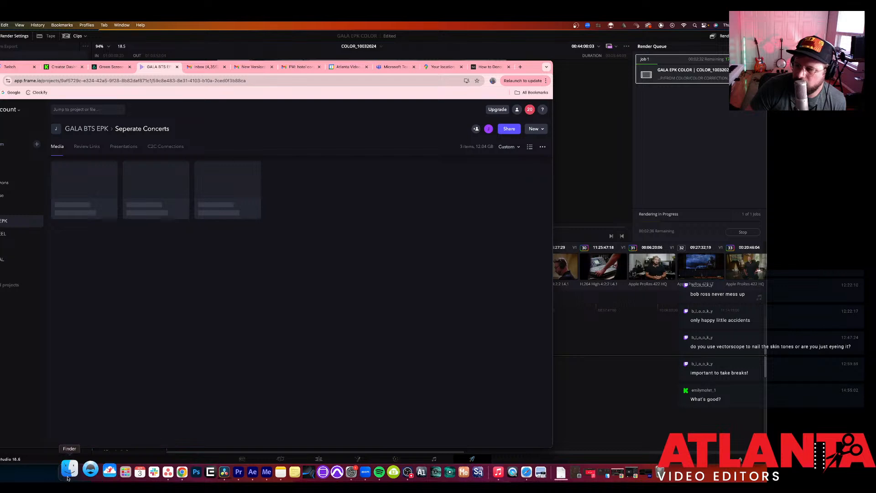
Step: Switch to Finder and open the GALA2024 folder on the GALA2024_MASTER drive
{"action": "left_click", "coordinate": [80, 458]}
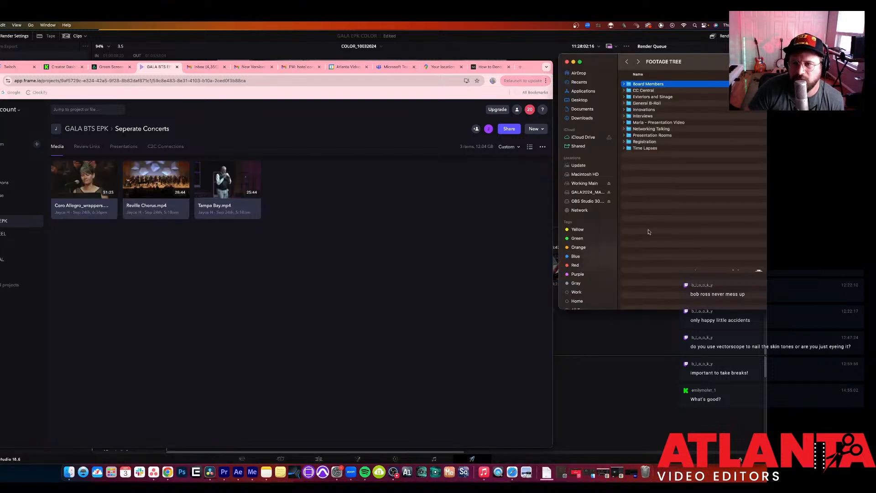
{"action": "left_click", "coordinate": [583, 192]}
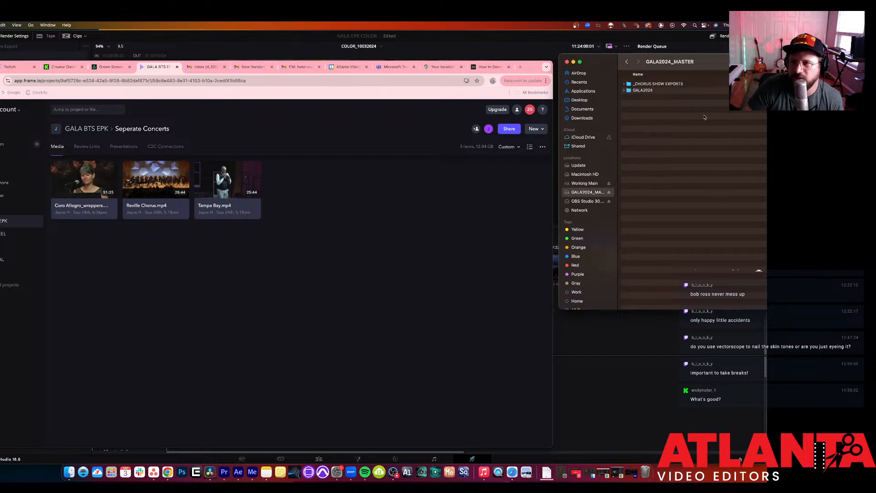
{"action": "left_click_drag", "start_coordinate": [717, 65], "coordinate": [598, 85]}
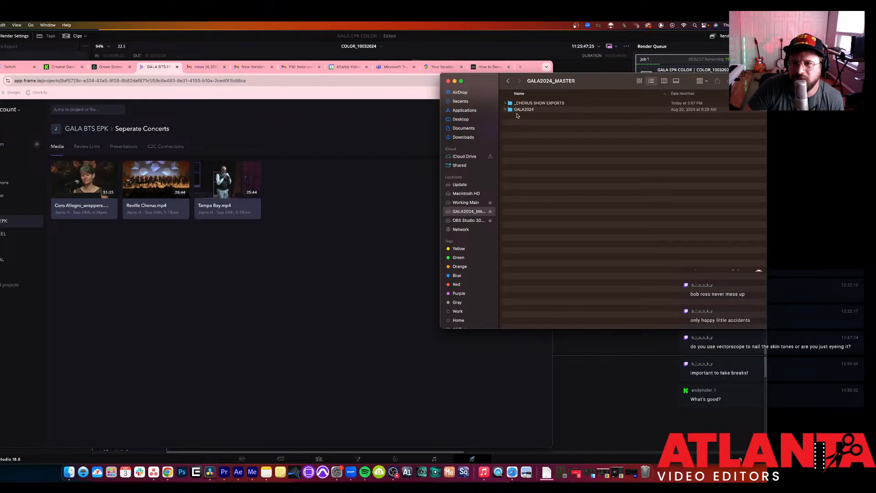
{"action": "double_click", "coordinate": [515, 109]}
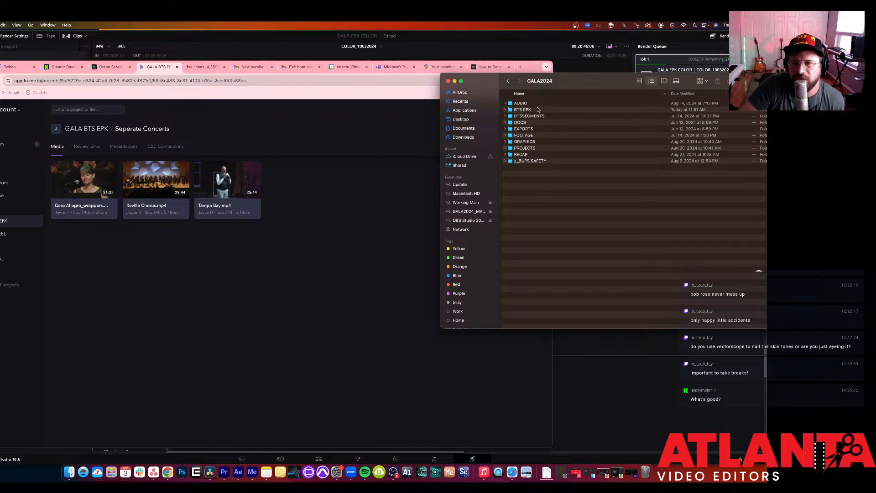
Step: Look through the GALA2024 EXPORTS folder and the RECAP _EXPORTS folder for the concert export, and return to GALA2024
{"action": "left_click", "coordinate": [515, 129]}
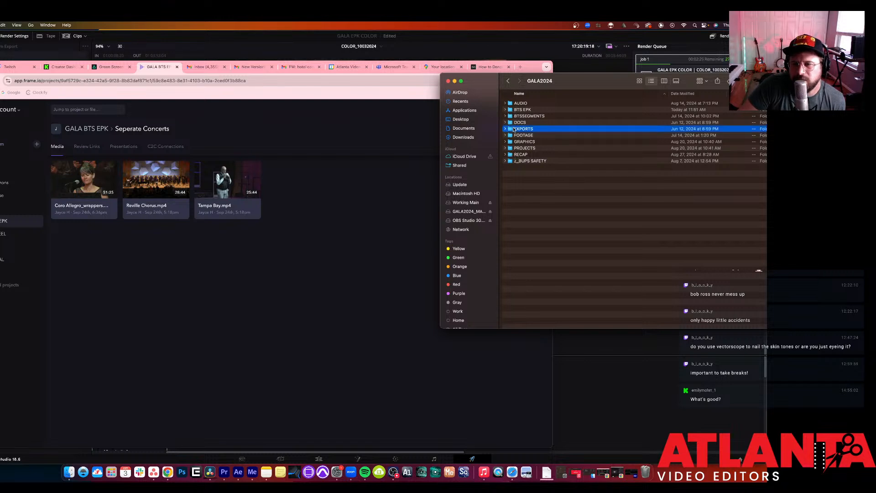
{"action": "double_click", "coordinate": [512, 130]}
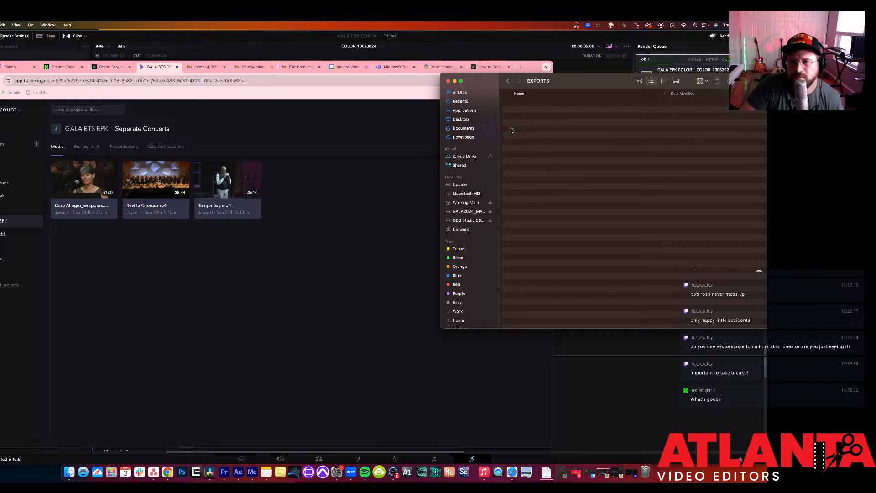
{"action": "left_click", "coordinate": [508, 82]}
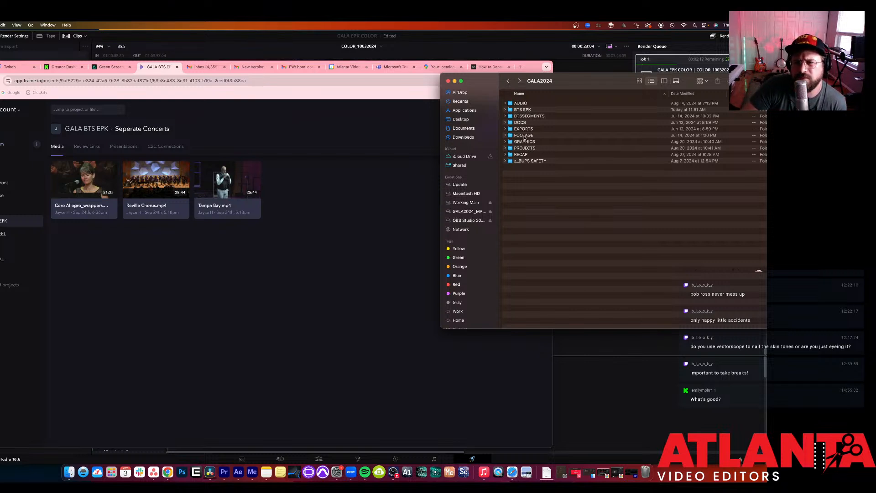
{"action": "double_click", "coordinate": [515, 155]}
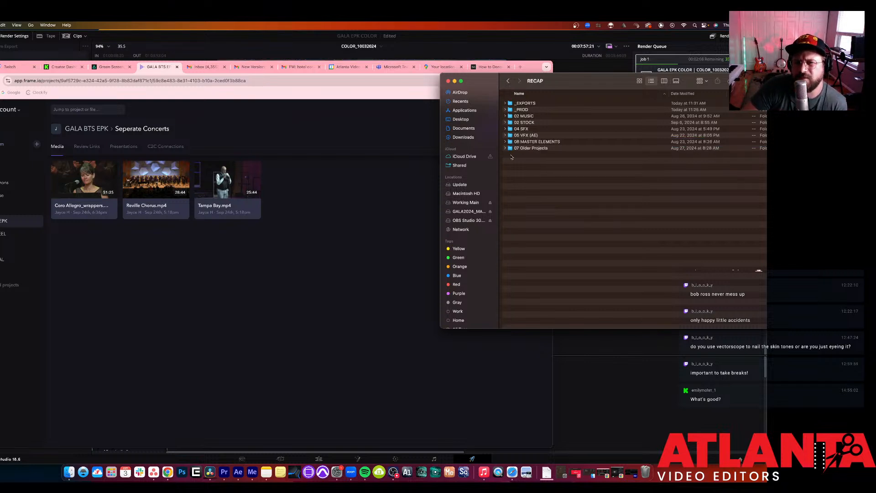
{"action": "double_click", "coordinate": [509, 104]}
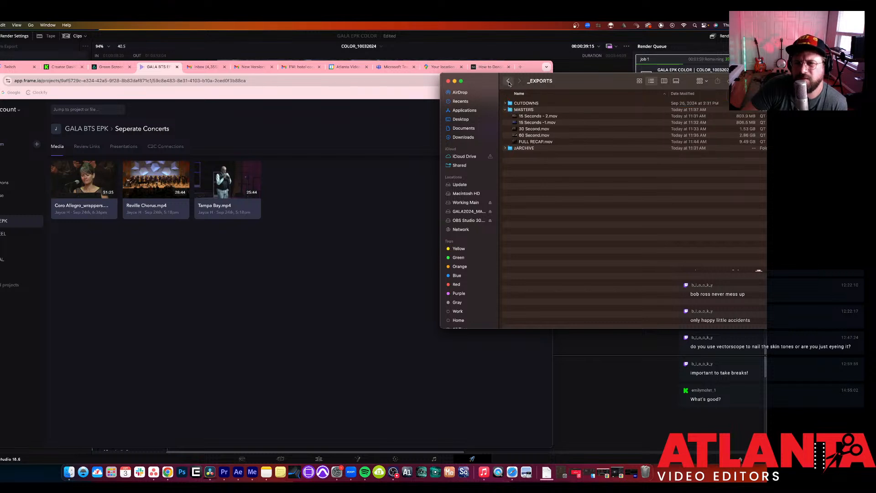
{"action": "left_click", "coordinate": [508, 82]}
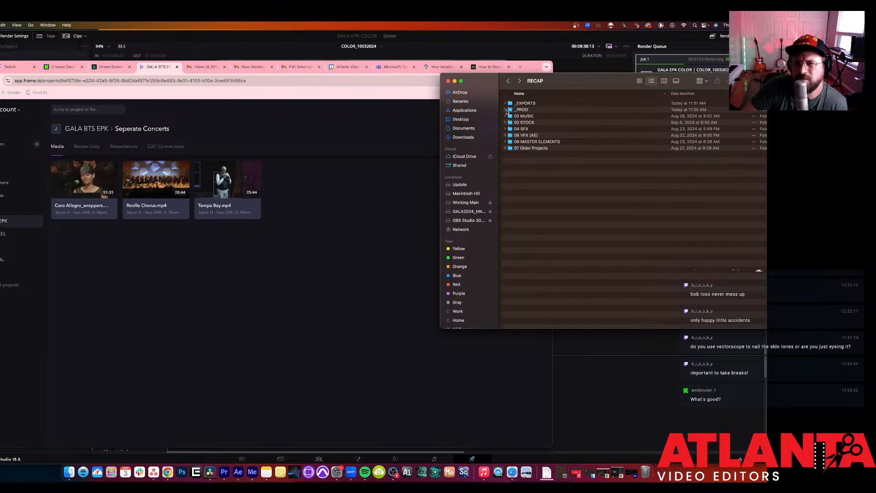
{"action": "left_click", "coordinate": [507, 81]}
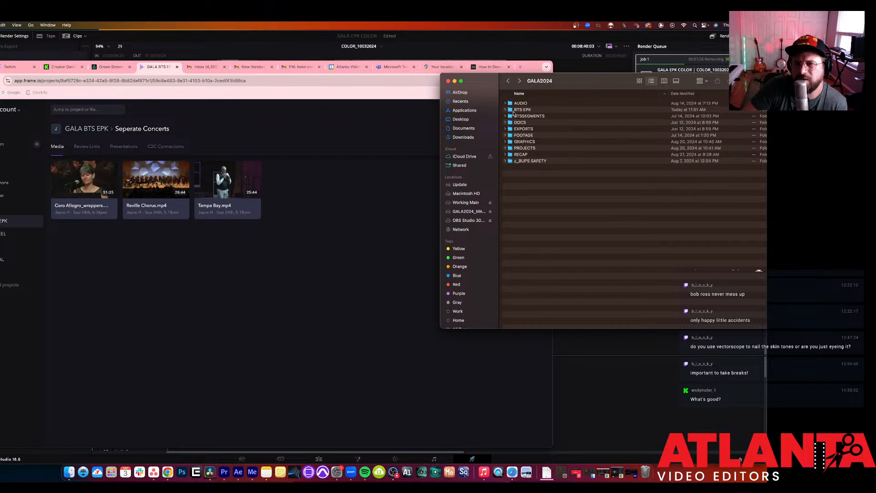
Step: Open the _CHORUS SHOW EXPORTS folder at the root of the GALA2024_MASTER drive
{"action": "left_click", "coordinate": [508, 82]}
{"action": "left_click", "coordinate": [510, 102]}
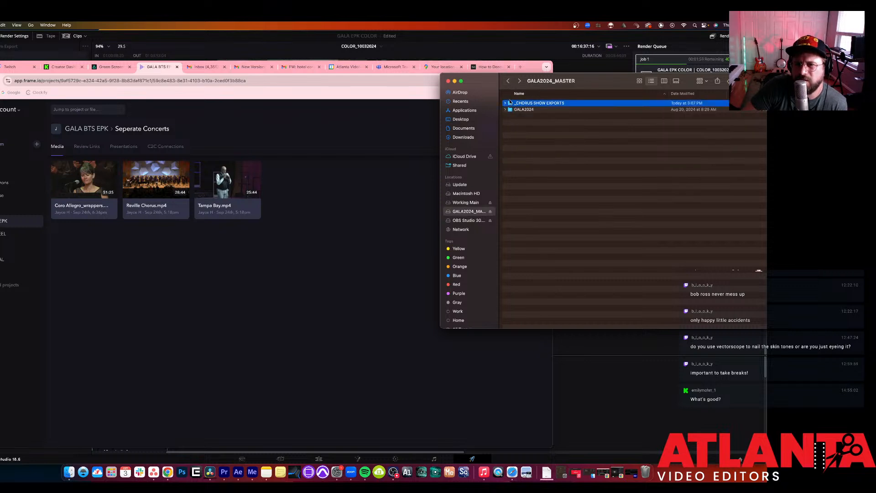
{"action": "double_click", "coordinate": [510, 102]}
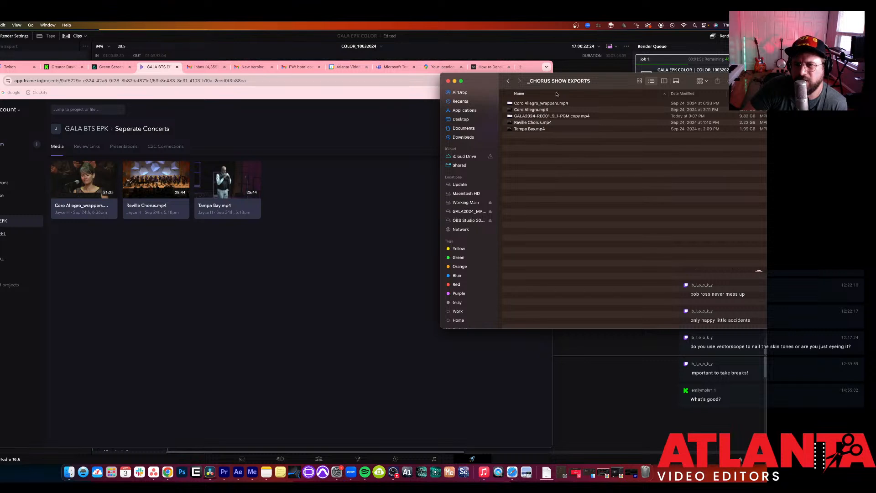
Step: Rename the file GALA2024-REC01_9_1-PGM copy.mp4 as Portraits.mp4
{"action": "left_click", "coordinate": [549, 116]}
{"action": "right_click", "coordinate": [549, 116]}
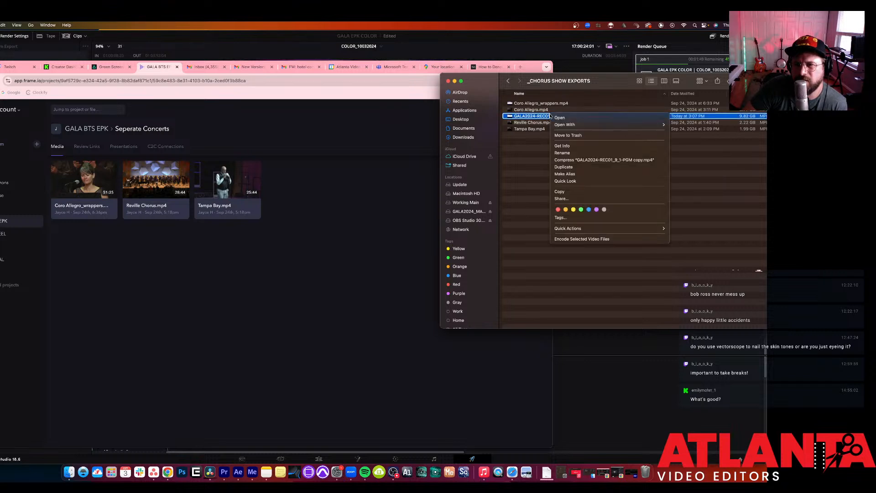
{"action": "left_click", "coordinate": [562, 153]}
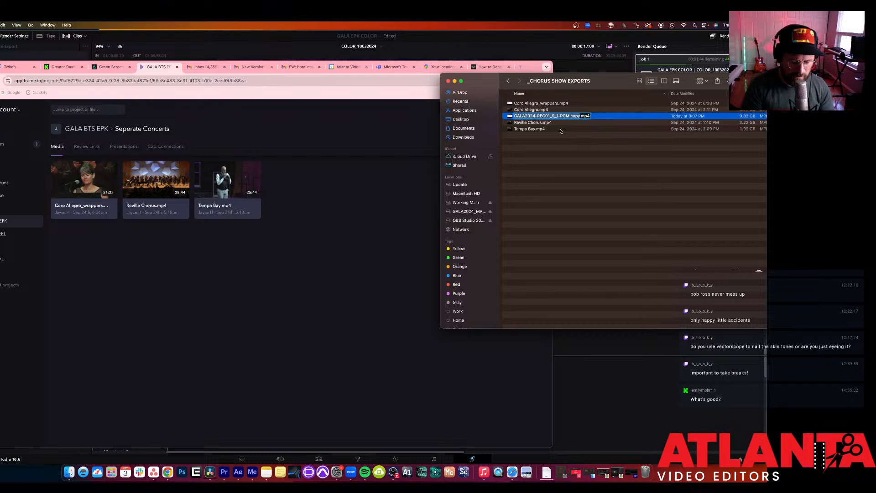
{"action": "type", "text": "Port"}
{"action": "type", "text": "raits"}
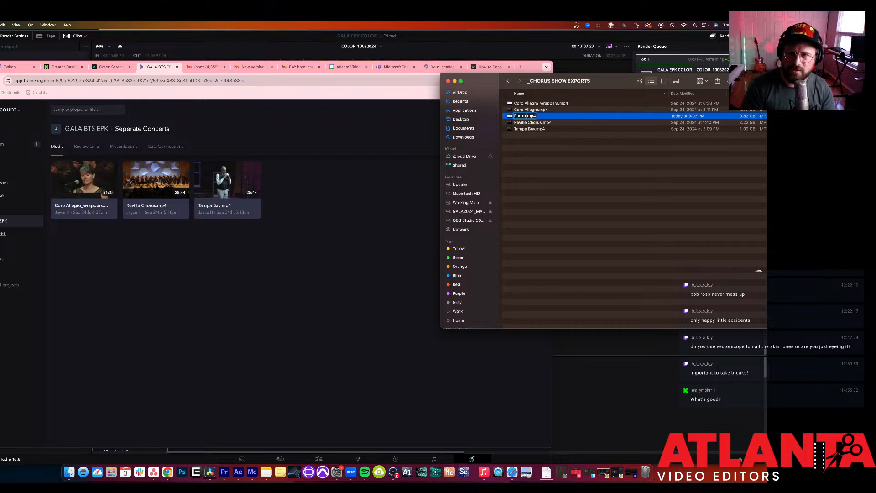
{"action": "key", "text": "Return"}
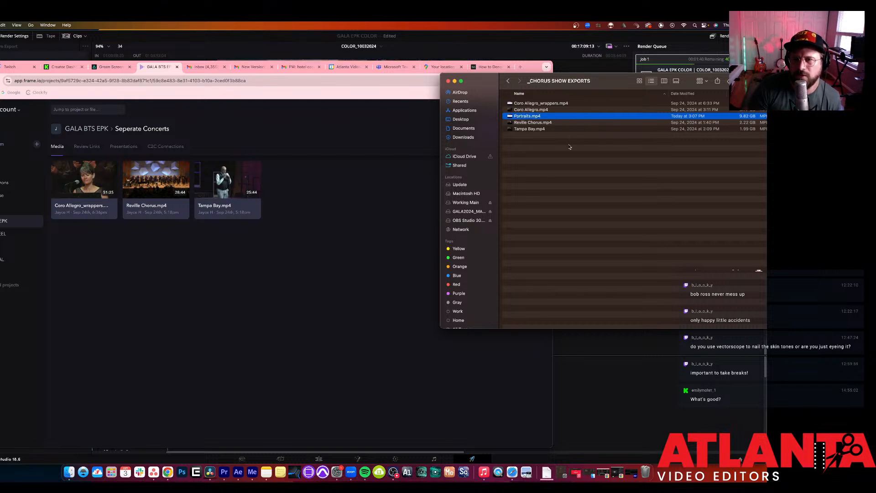
Step: Play Portraits.mp4 from the start and from a later concert passage to check its content, and close the preview
{"action": "double_click", "coordinate": [512, 118]}
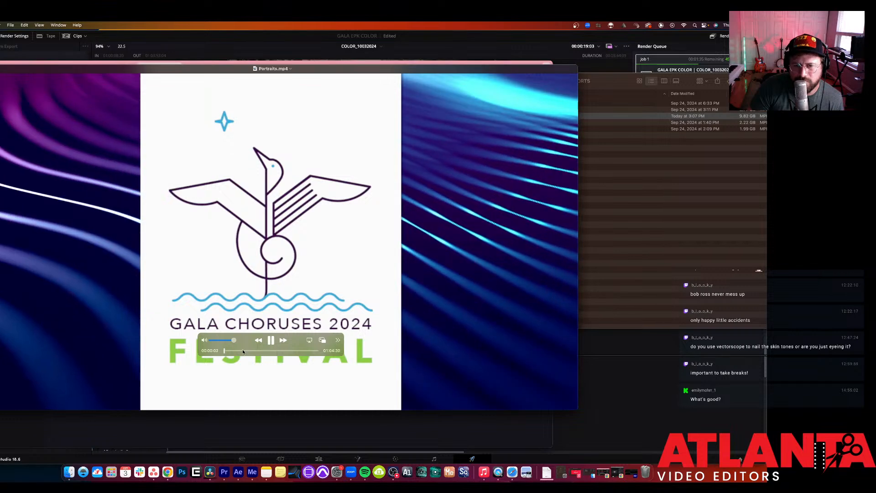
{"action": "left_click", "coordinate": [242, 349]}
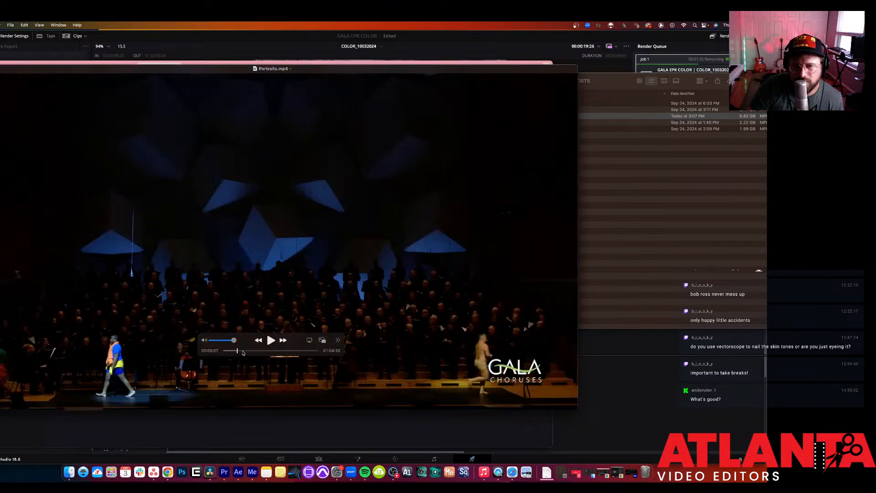
{"action": "left_click", "coordinate": [270, 340]}
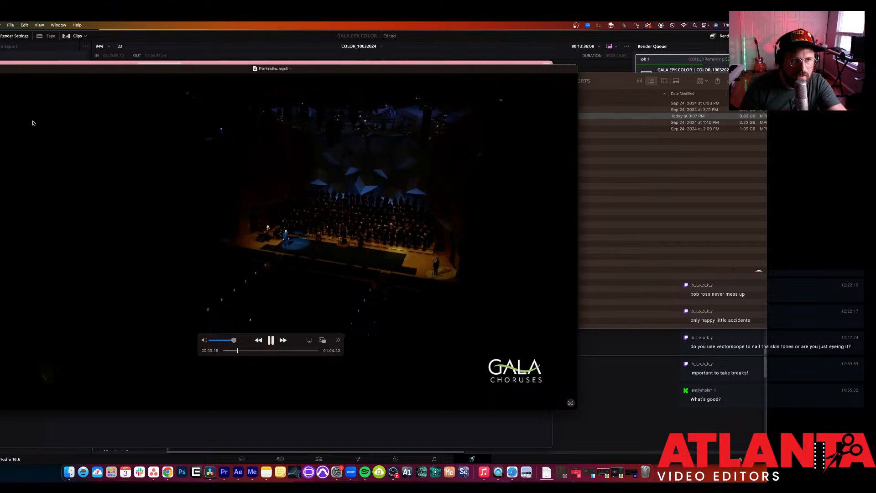
{"action": "key", "text": "super+w"}
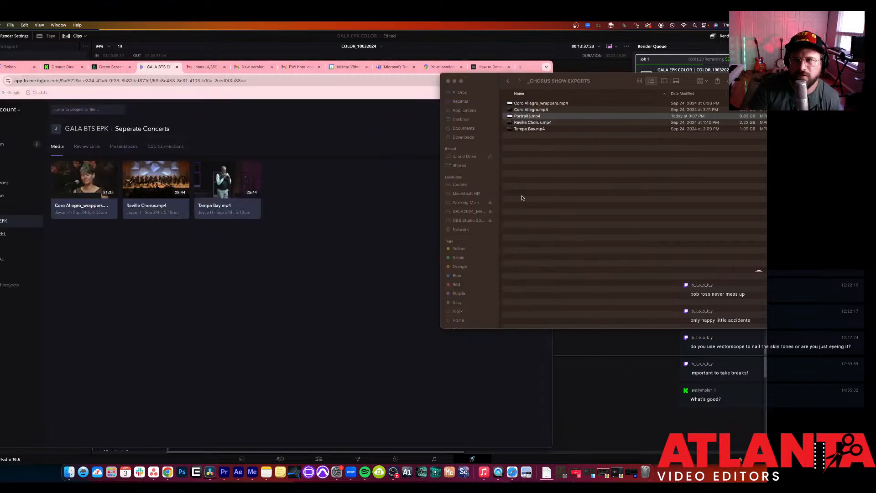
Step: Upload Portraits.mp4 to the Seperate Concerts folder in Frame.io and bring DaVinci Resolve to the front
{"action": "left_click_drag", "start_coordinate": [526, 116], "coordinate": [342, 242]}
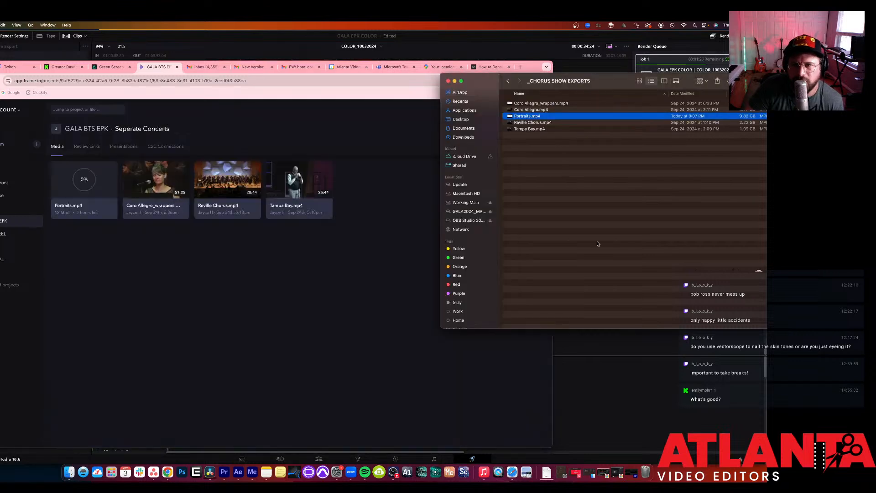
{"action": "left_click", "coordinate": [557, 334]}
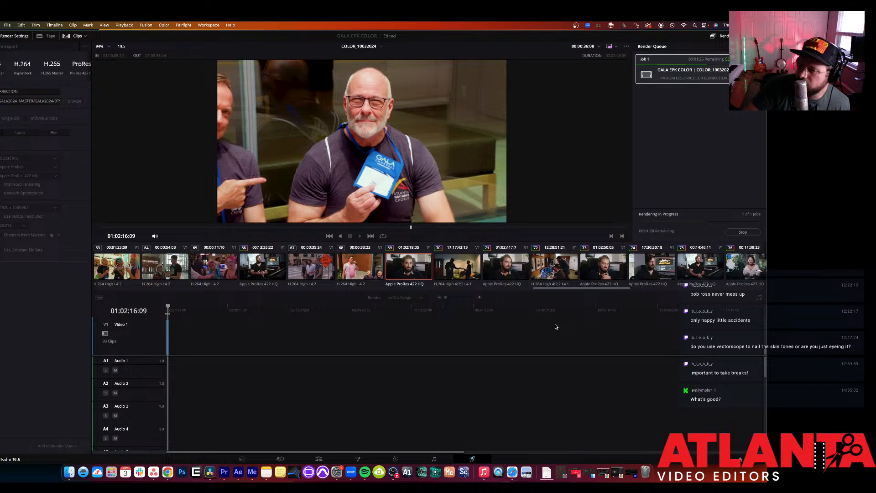
Step: Switch to Premiere Pro, reveal the COLOR_10032024 sequence in its project, and open the ROUGH 05_10032024 sequence listed above it
{"action": "left_click", "coordinate": [224, 471]}
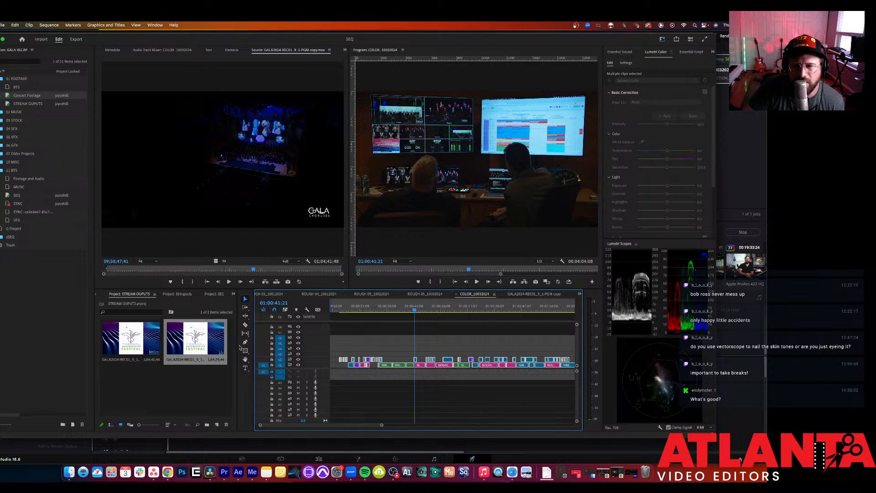
{"action": "left_click", "coordinate": [494, 293]}
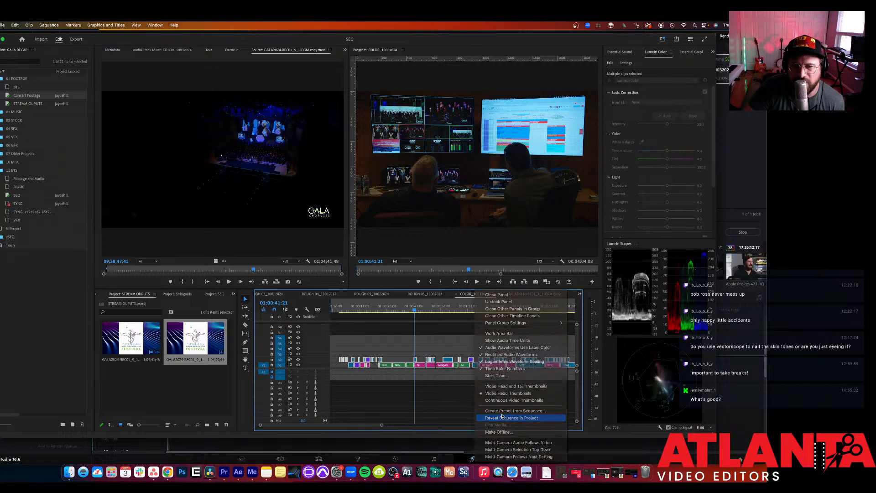
{"action": "left_click", "coordinate": [502, 417]}
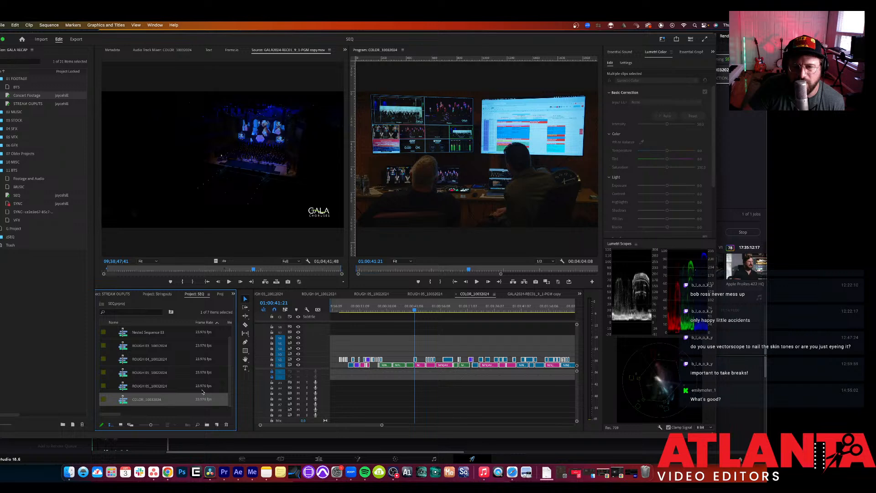
{"action": "double_click", "coordinate": [203, 389]}
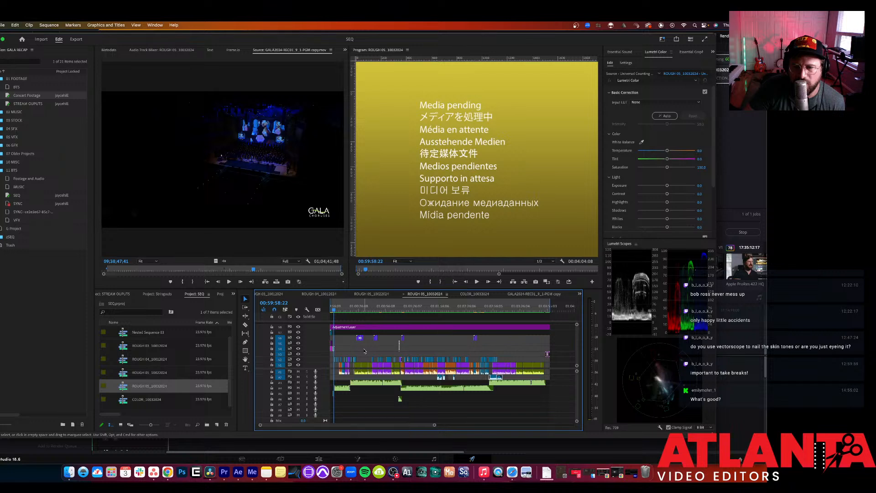
Step: Move the adjustment layer and the small clips beneath it to higher video tracks in the ROUGH 05_10032024 timeline
{"action": "left_click_drag", "start_coordinate": [501, 337], "coordinate": [323, 328]}
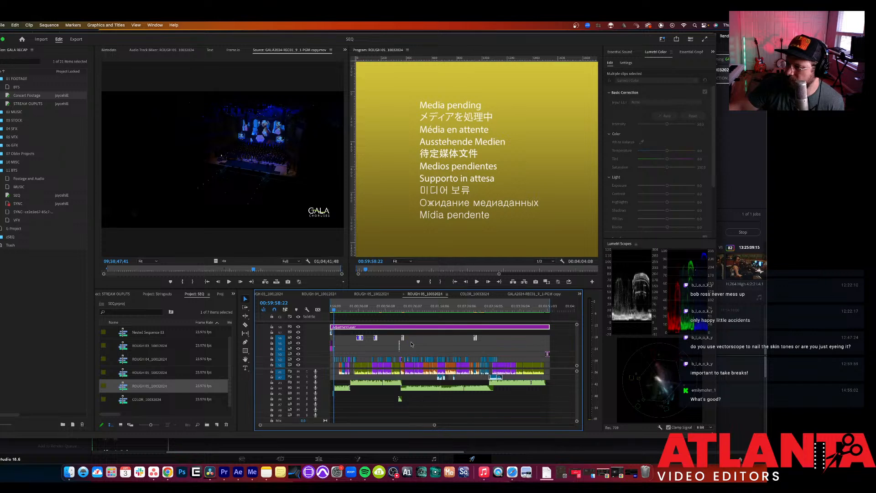
{"action": "key", "text": "Delete"}
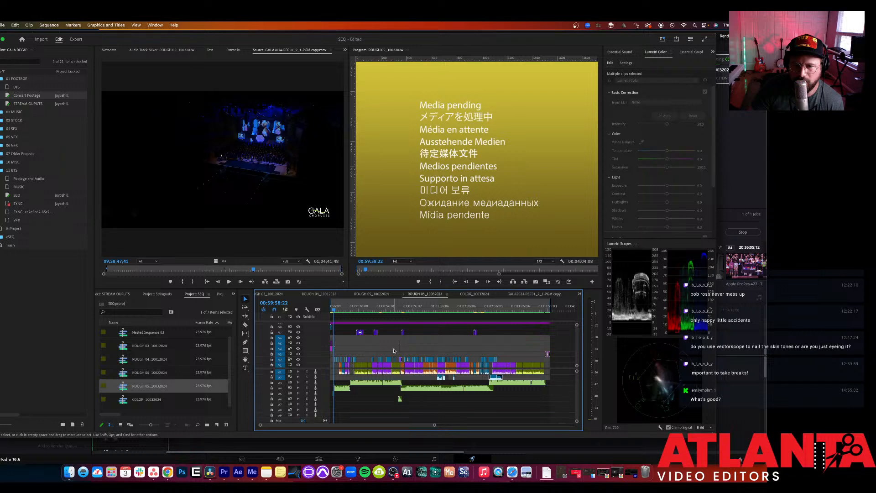
{"action": "left_click", "coordinate": [401, 348]}
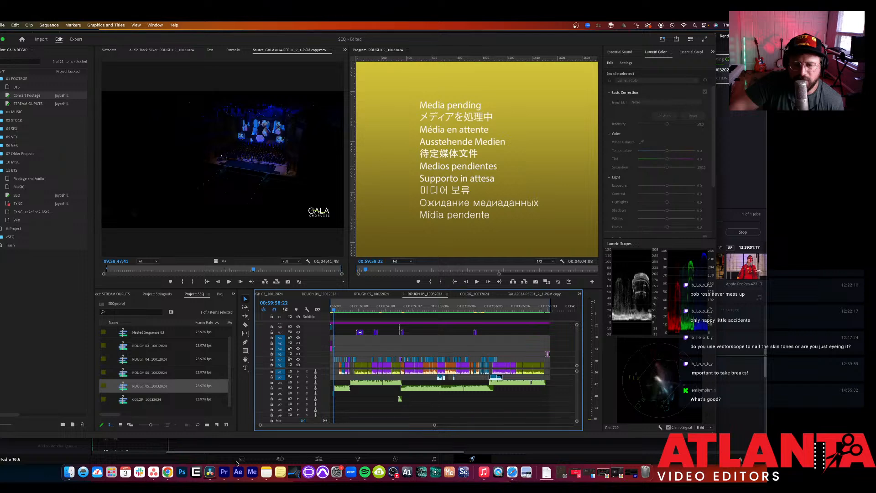
Step: Check the render's progress in DaVinci Resolve and switch back to Premiere Pro
{"action": "left_click", "coordinate": [210, 472]}
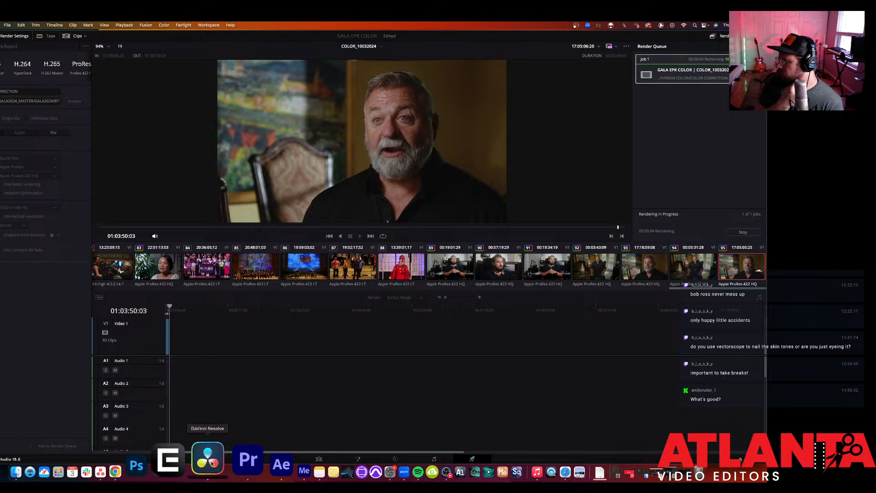
{"action": "left_click", "coordinate": [248, 461]}
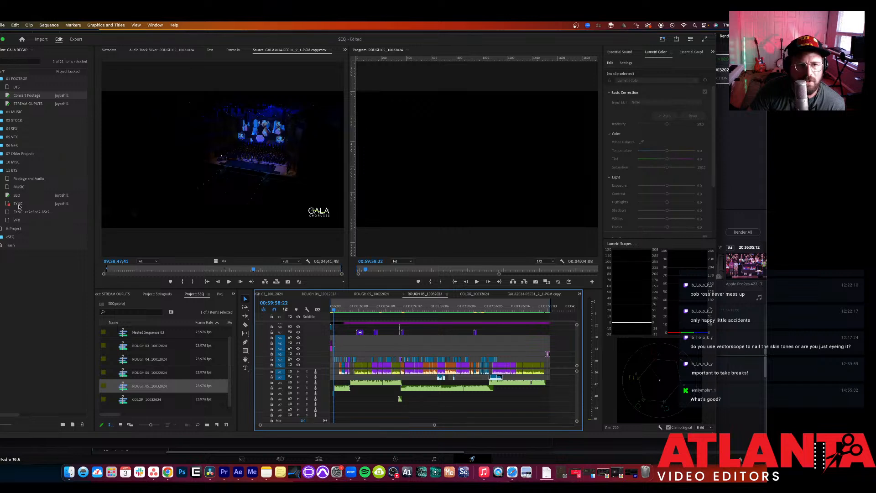
Step: Collapse the 01 FOOTAGE folder and create a new project named Roundtrip inside the production's 11 BTS folder
{"action": "left_click", "coordinate": [1, 170]}
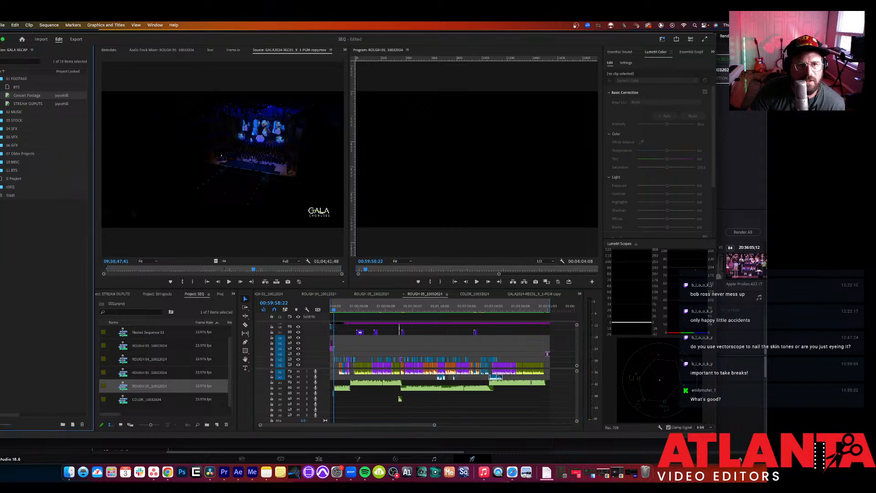
{"action": "left_click", "coordinate": [1, 79]}
{"action": "left_click", "coordinate": [2, 145]}
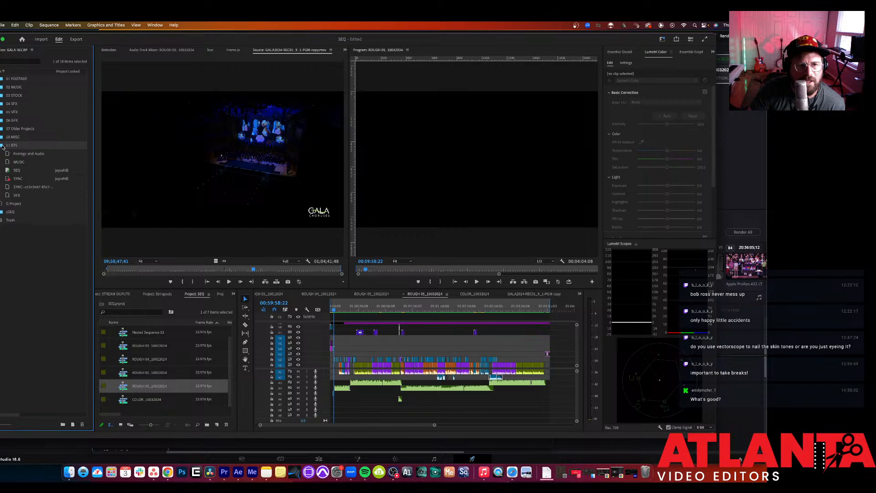
{"action": "right_click", "coordinate": [10, 151]}
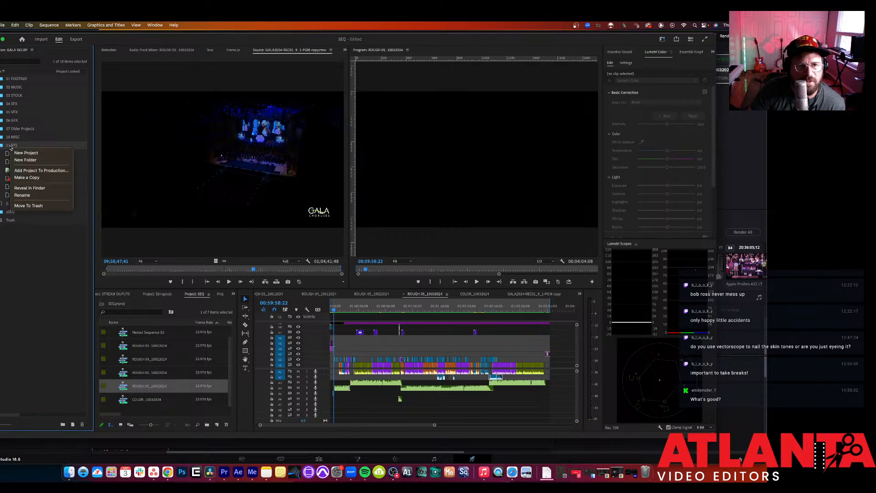
{"action": "left_click", "coordinate": [19, 153]}
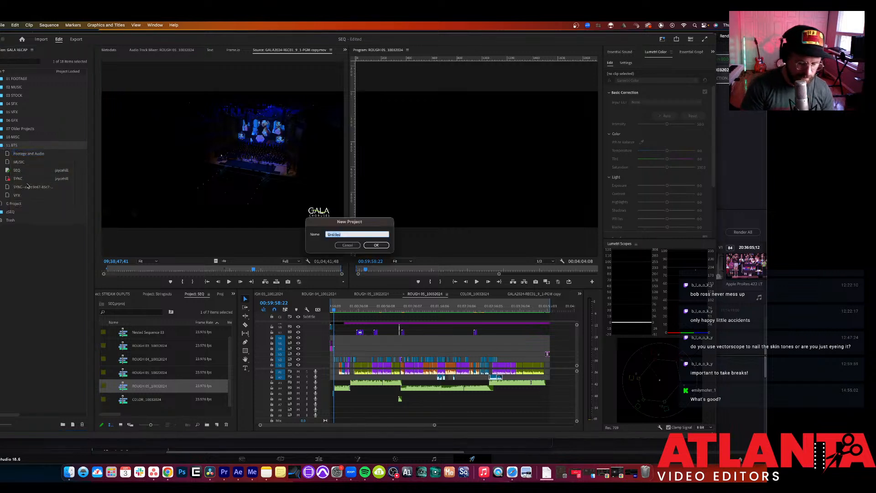
{"action": "type", "text": "Rou"}
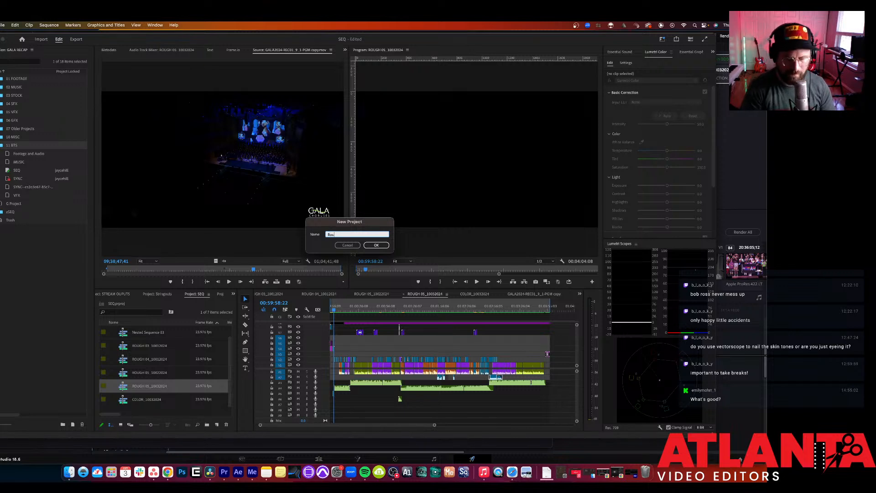
{"action": "type", "text": "ndtrip"}
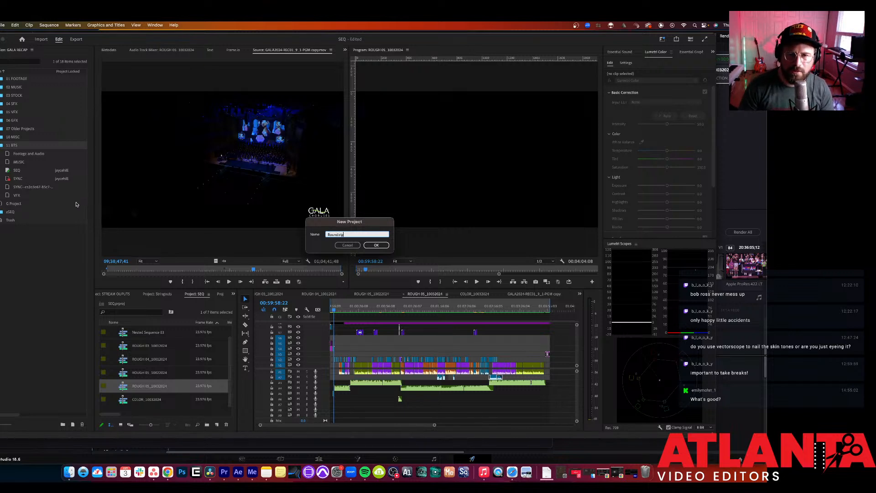
{"action": "key", "text": "Return"}
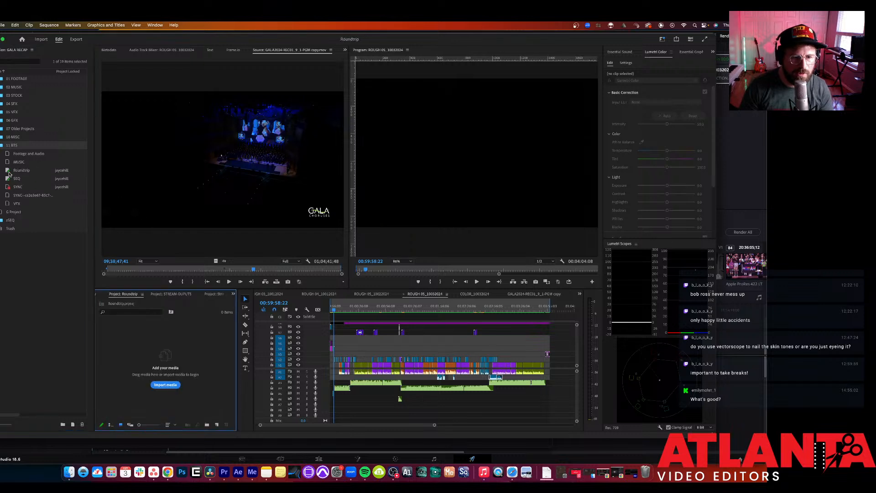
Step: Create a bin named COLOR in the Roundtrip project and open it
{"action": "left_click", "coordinate": [9, 173]}
{"action": "right_click", "coordinate": [147, 337]}
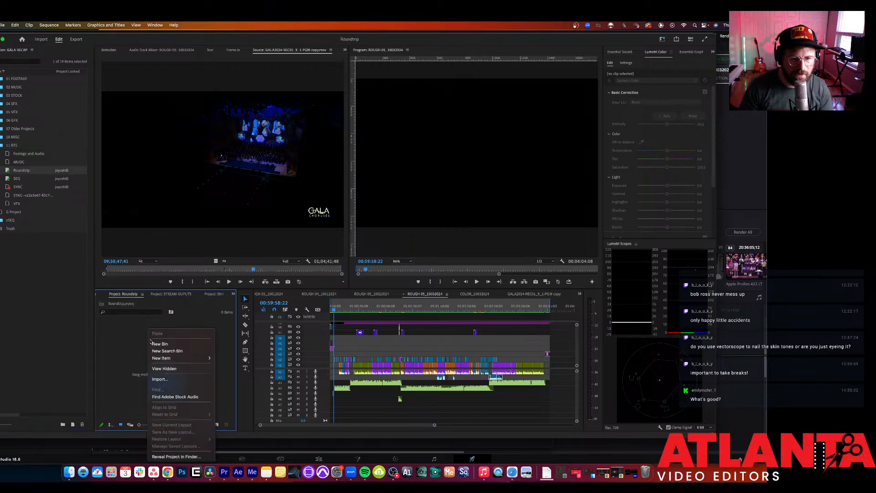
{"action": "left_click", "coordinate": [164, 347]}
{"action": "type", "text": "a"}
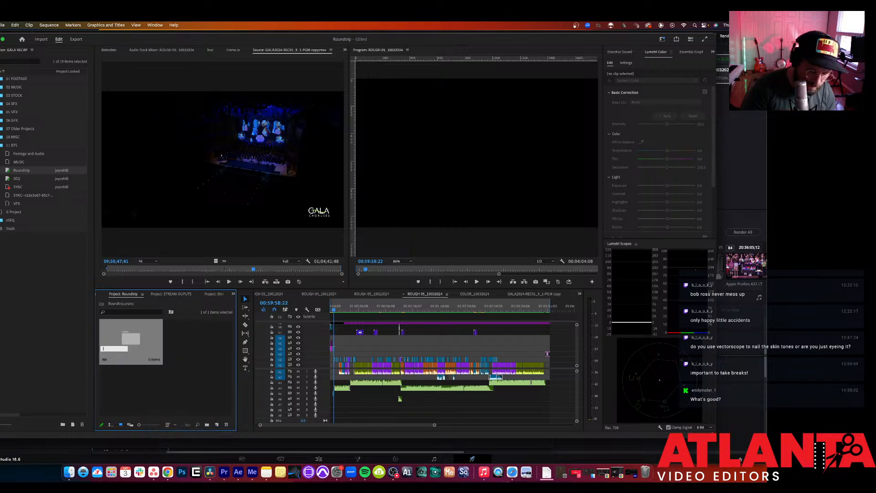
{"action": "type", "text": "COLOR"}
{"action": "left_click", "coordinate": [181, 354]}
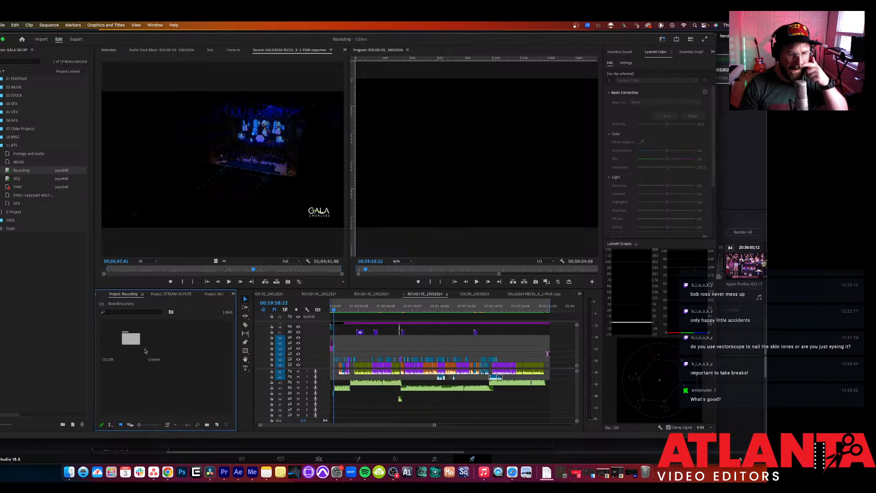
{"action": "double_click", "coordinate": [139, 347]}
Step: Switch to Finder and open the FROM COLOR folder inside GALA2024's BTS EPK > _ROUNDTRIP folder
{"action": "left_click", "coordinate": [76, 472]}
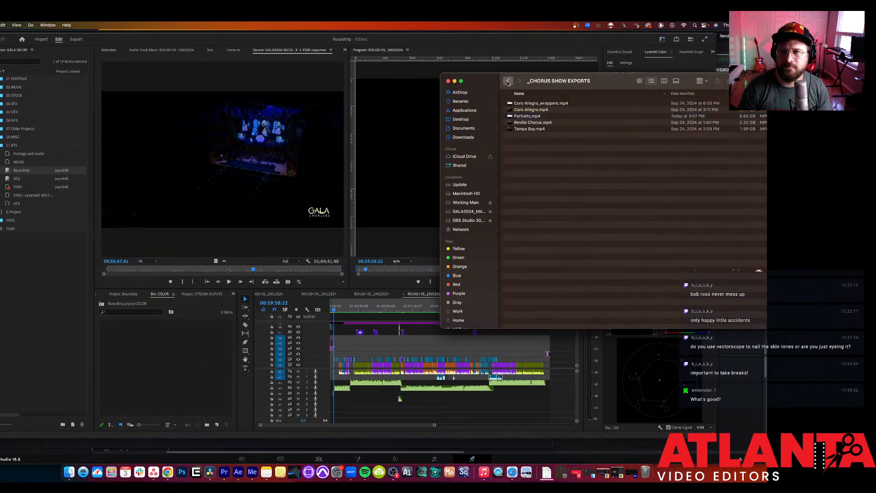
{"action": "left_click", "coordinate": [509, 82]}
{"action": "left_click", "coordinate": [508, 82]}
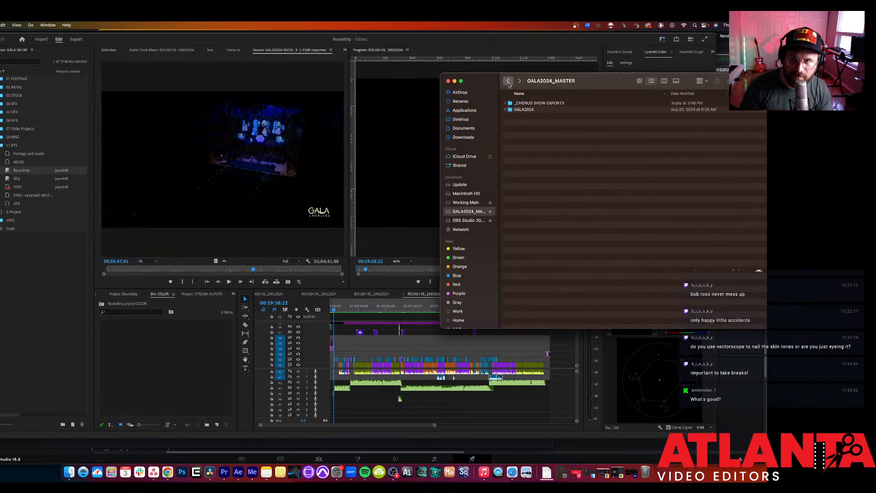
{"action": "left_click", "coordinate": [519, 81]}
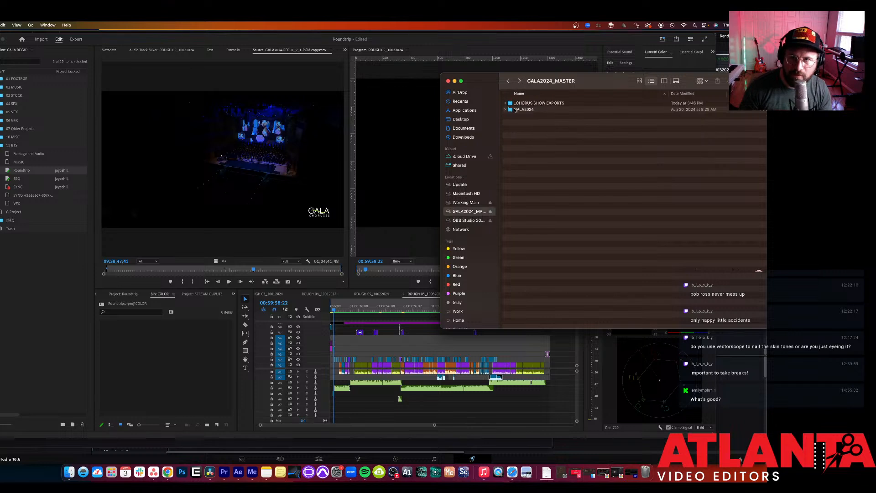
{"action": "double_click", "coordinate": [518, 110]}
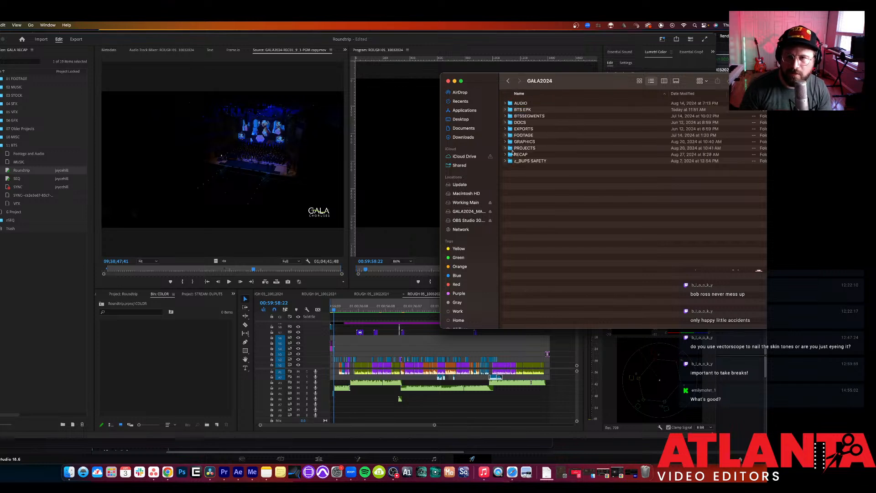
{"action": "double_click", "coordinate": [512, 110]}
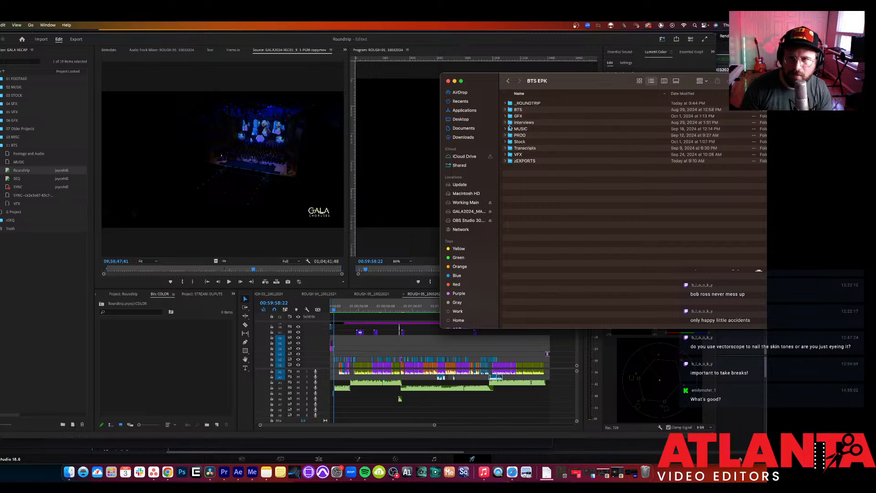
{"action": "left_click", "coordinate": [509, 104]}
{"action": "double_click", "coordinate": [509, 104]}
{"action": "double_click", "coordinate": [520, 109]}
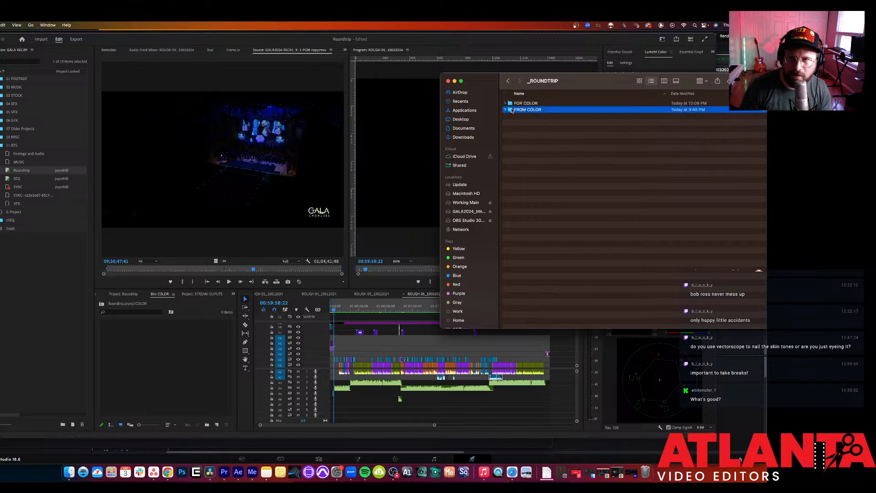
Step: Import COLOR CORRECTION.mov from the FROM COLOR folder into Premiere Pro's COLOR bin
{"action": "left_click", "coordinate": [525, 105]}
{"action": "left_click_drag", "start_coordinate": [526, 104], "coordinate": [168, 329]}
{"action": "left_click", "coordinate": [160, 394]}
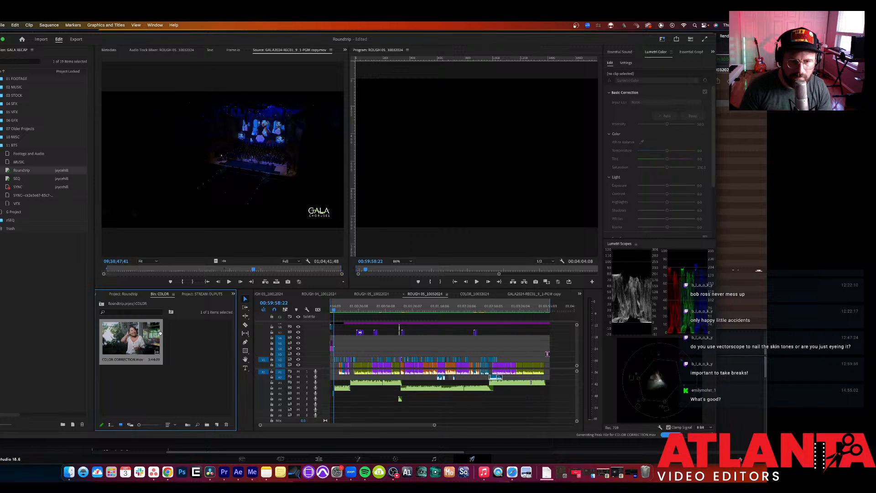
Step: Place only the video of COLOR CORRECTION.mov above the edit in ROUGH 05_10032024, starting where the Universal Counting Leader ends
{"action": "double_click", "coordinate": [136, 340]}
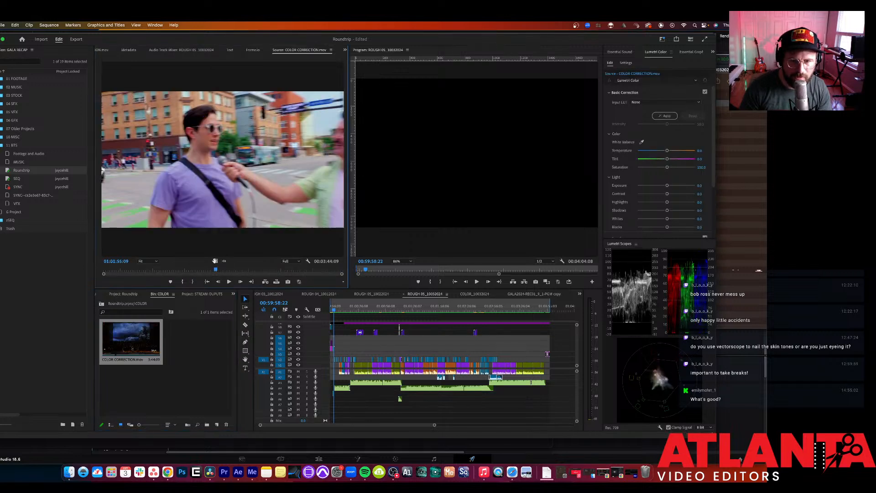
{"action": "left_click_drag", "start_coordinate": [215, 261], "coordinate": [336, 339]}
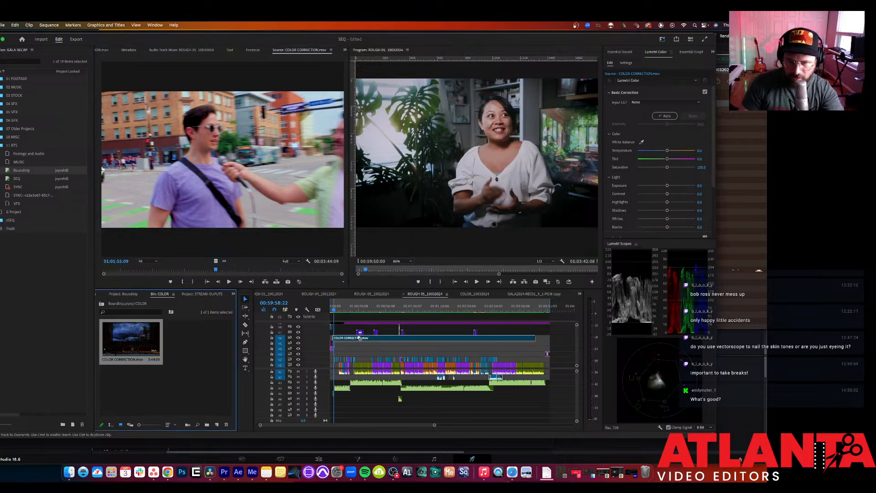
{"action": "key", "text": "="}
{"action": "key", "text": "="}
{"action": "key", "text": "="}
{"action": "key", "text": "="}
{"action": "key", "text": "="}
{"action": "key", "text": "="}
{"action": "key", "text": "minus"}
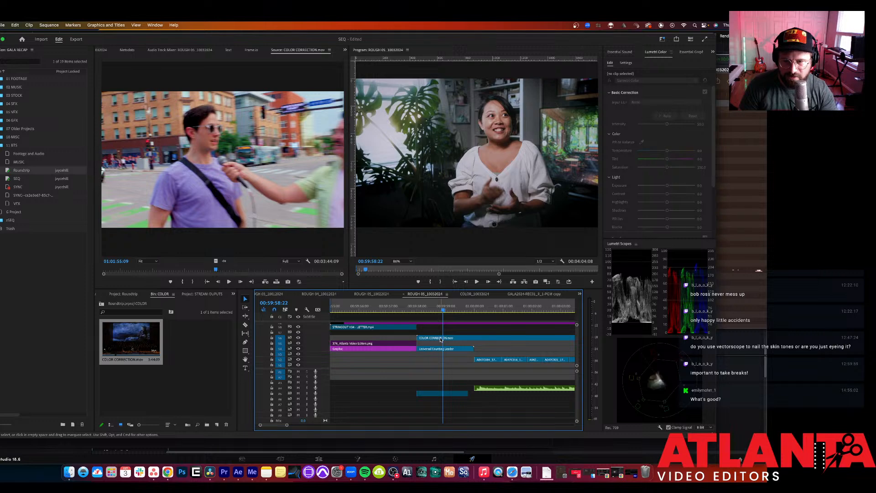
{"action": "left_click_drag", "start_coordinate": [441, 341], "coordinate": [491, 344]}
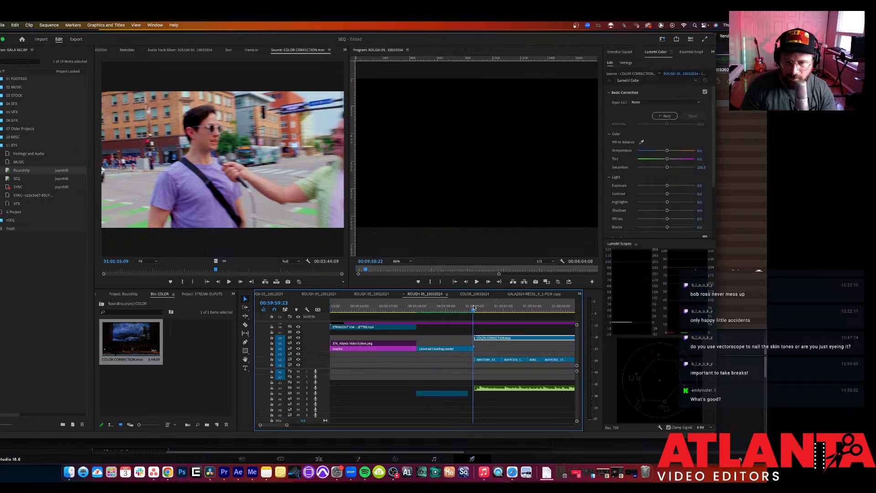
Step: Play the sequence from the end of the counting leader to check the graded render against the edit
{"action": "left_click", "coordinate": [473, 307]}
{"action": "key", "text": "minus"}
{"action": "key", "text": "minus"}
{"action": "key", "text": "minus"}
{"action": "key", "text": "minus"}
{"action": "key", "text": "minus"}
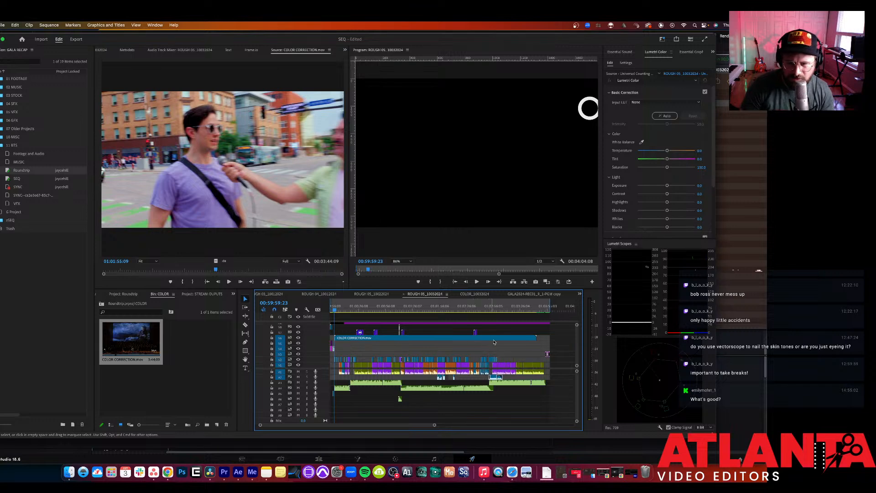
{"action": "key", "text": "space"}
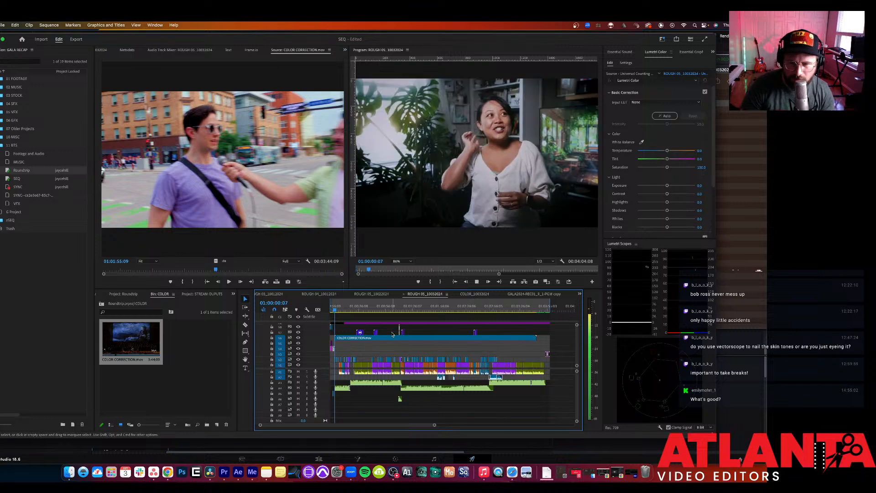
Step: Move the COLOR CORRECTION.mov clip later to line up with the matching interview shot, and toggle its track's visibility to compare the shots
{"action": "left_click", "coordinate": [365, 338]}
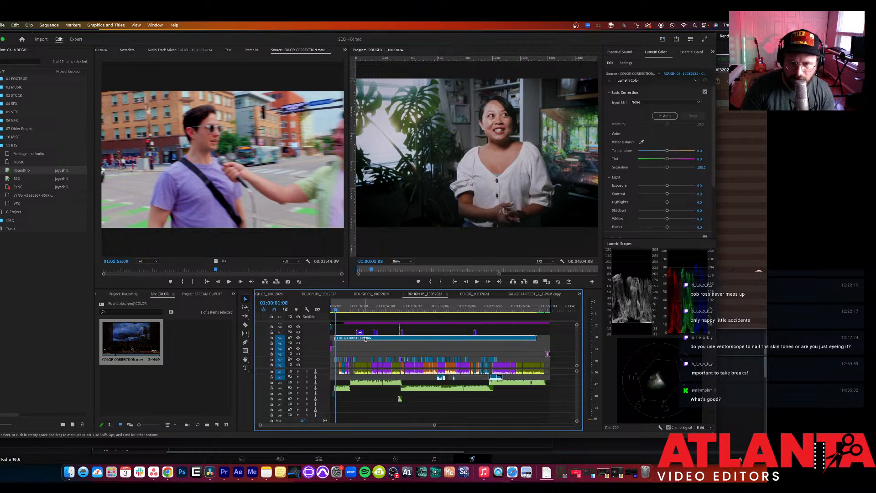
{"action": "left_click_drag", "start_coordinate": [365, 338], "coordinate": [372, 340]}
{"action": "left_click", "coordinate": [344, 310]}
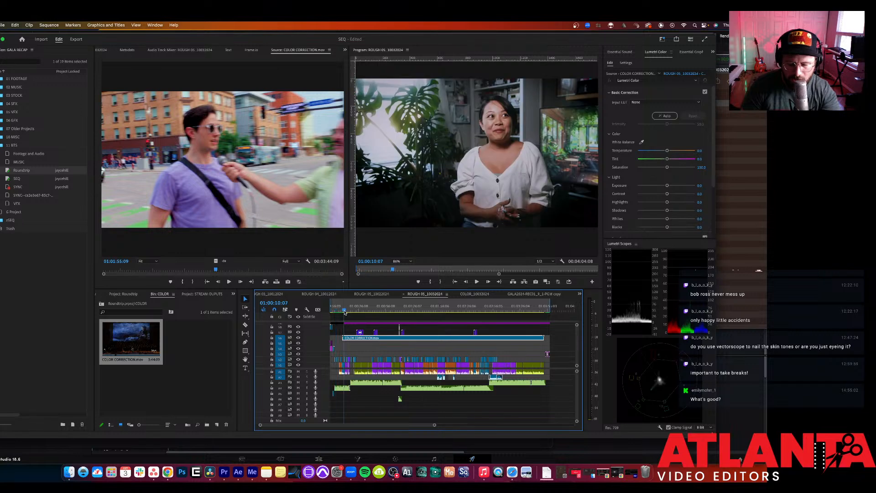
{"action": "key", "text": "="}
{"action": "key", "text": "="}
{"action": "key", "text": "="}
{"action": "key", "text": "="}
{"action": "key", "text": "="}
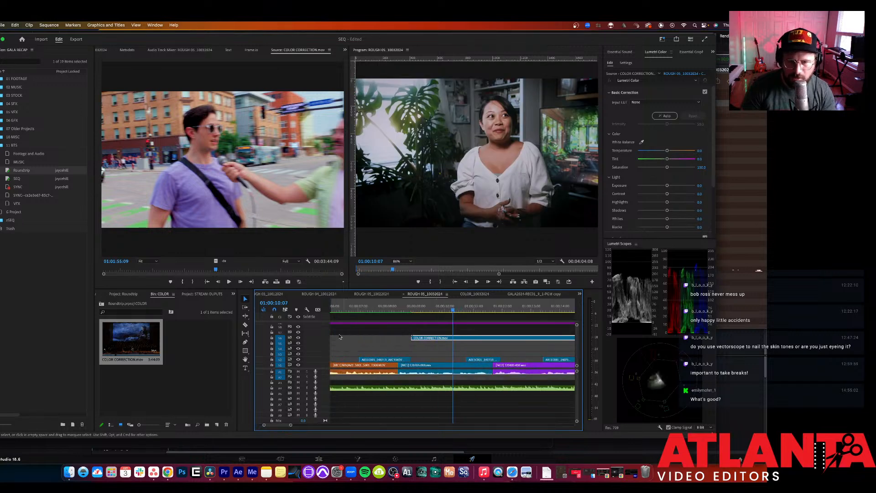
{"action": "left_click", "coordinate": [299, 338]}
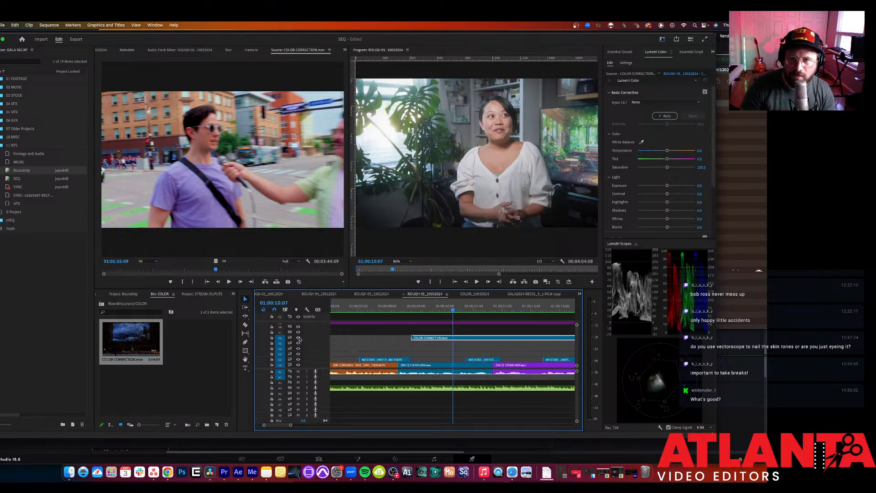
{"action": "left_click", "coordinate": [299, 338]}
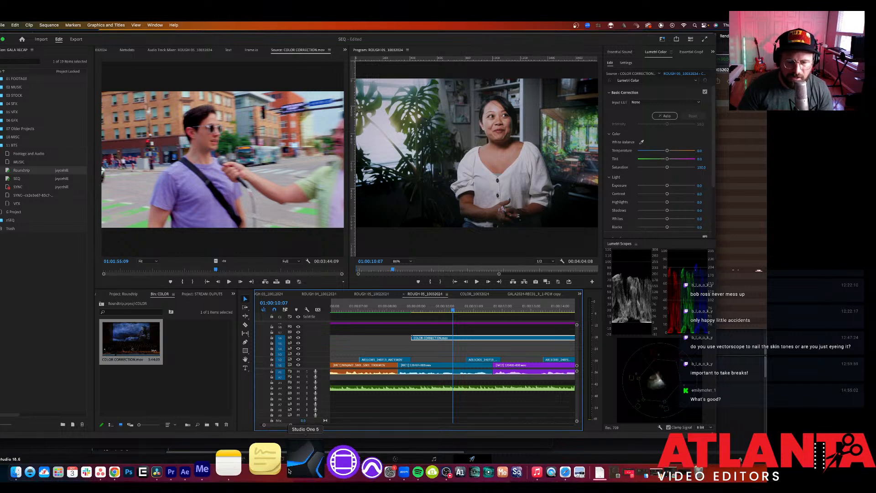
Step: Switch to DaVinci Resolve and extend the render range's in point back to 00:59:59:18, before the first clip of the COLOR_10032024 timeline
{"action": "left_click", "coordinate": [209, 464]}
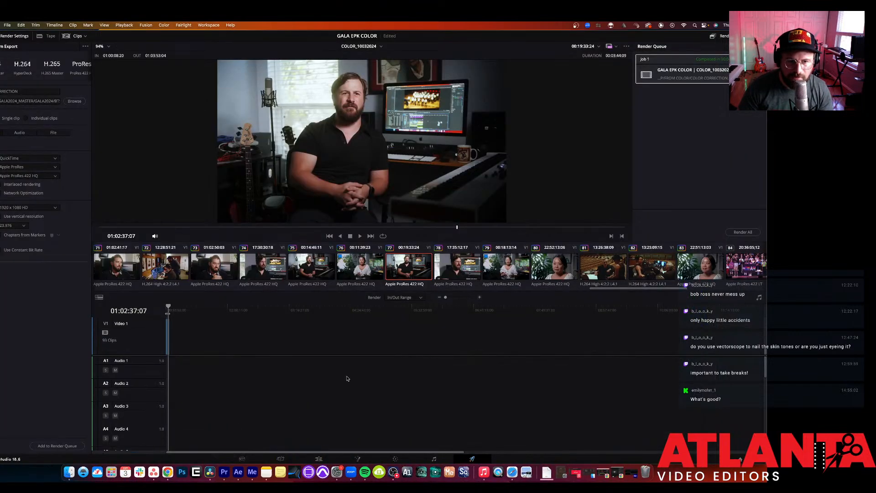
{"action": "left_click", "coordinate": [168, 309]}
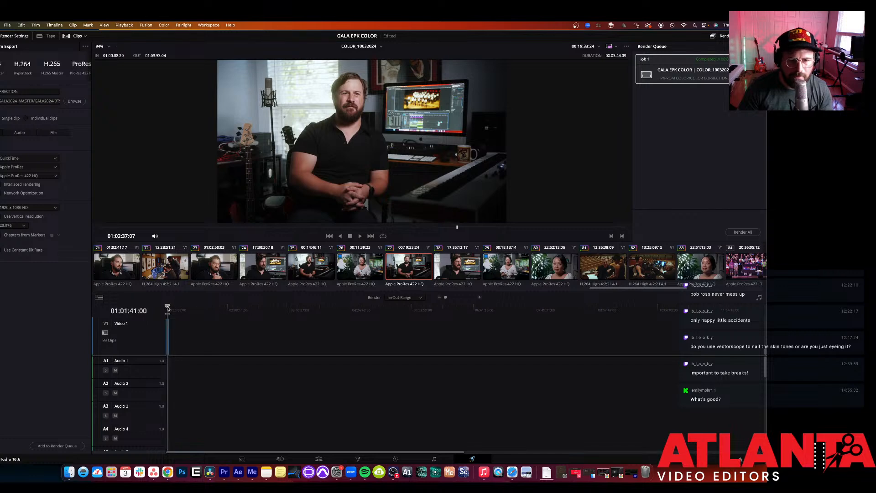
{"action": "key", "text": "super+="}
{"action": "key", "text": "super+="}
{"action": "key", "text": "super+="}
{"action": "key", "text": "super+="}
{"action": "key", "text": "super+="}
{"action": "key", "text": "super+="}
{"action": "key", "text": "super+="}
{"action": "key", "text": "super+="}
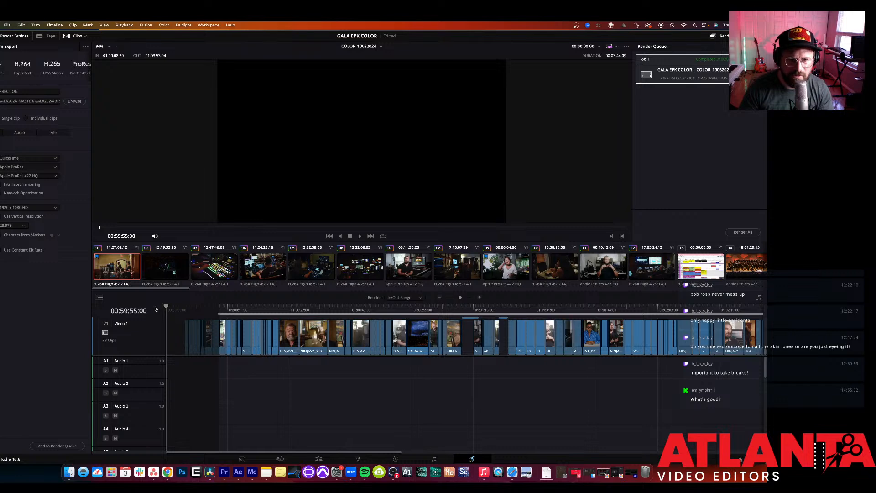
{"action": "left_click", "coordinate": [219, 314]}
{"action": "left_click_drag", "start_coordinate": [219, 314], "coordinate": [166, 314]}
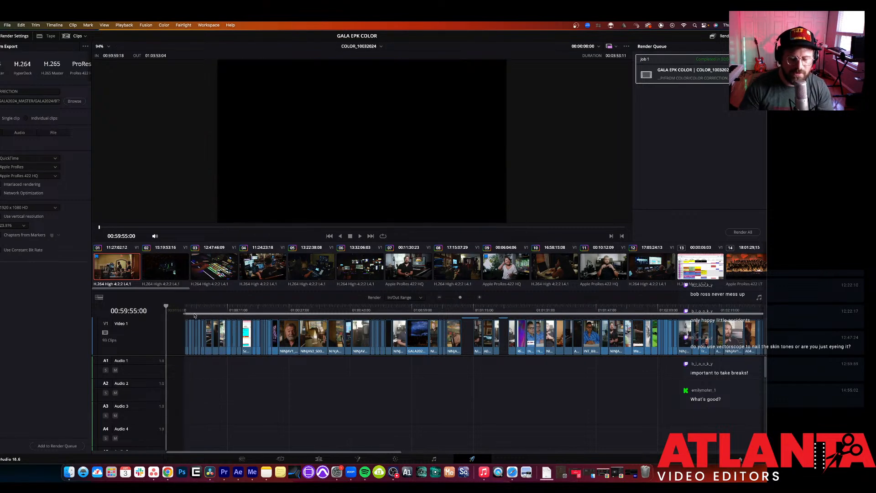
Step: Set the render range's in point to 01:00:00:00, exactly at the start of the first clip
{"action": "key", "text": "super+="}
{"action": "key", "text": "super+="}
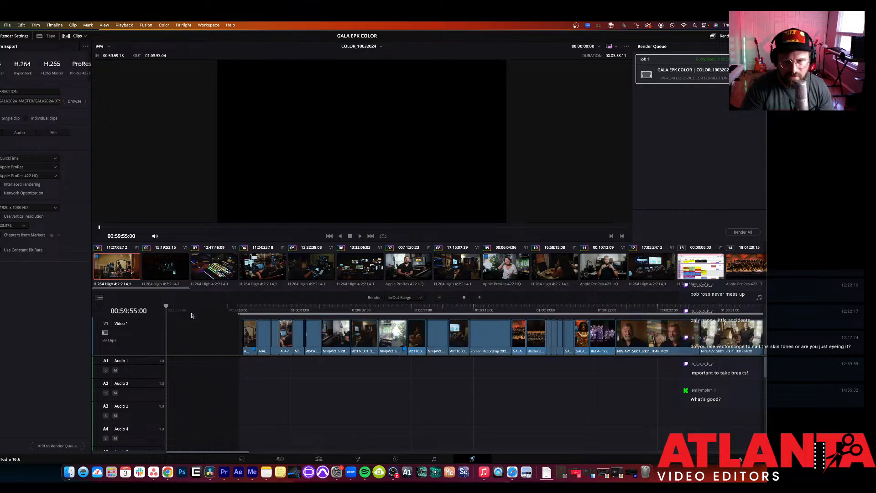
{"action": "key", "text": "Down"}
{"action": "key", "text": "="}
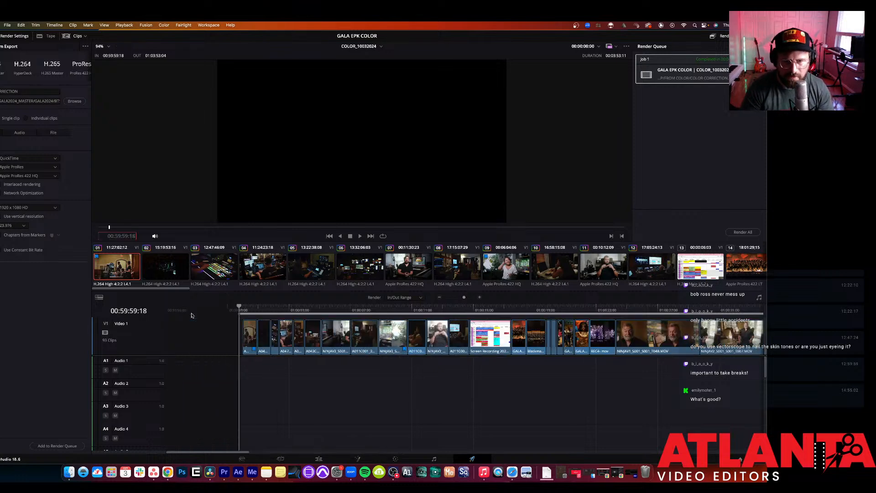
{"action": "key", "text": "super+="}
{"action": "key", "text": "super+="}
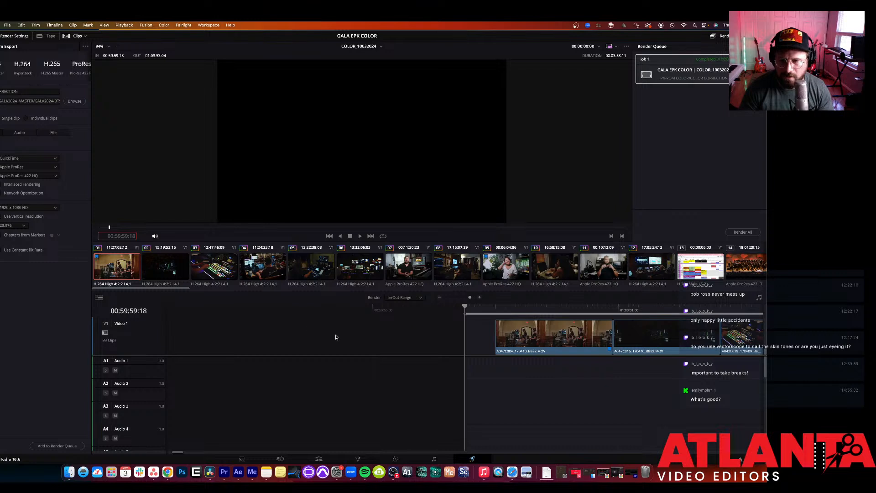
{"action": "left_click", "coordinate": [467, 315]}
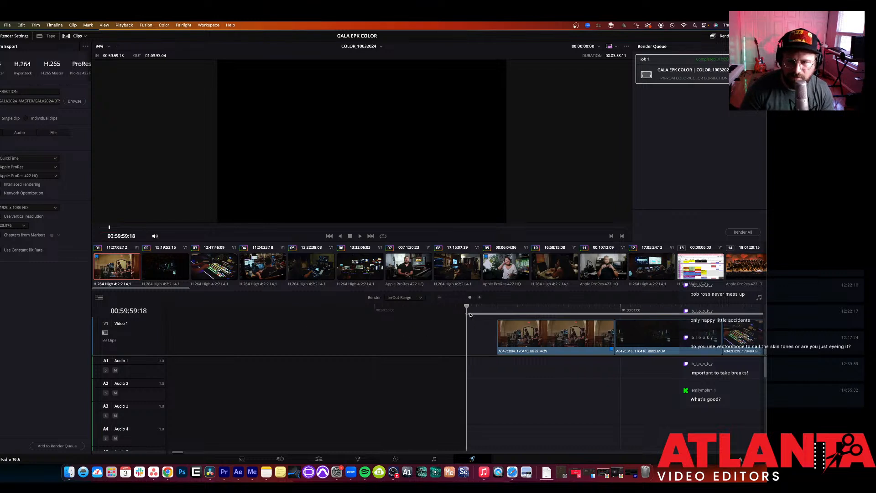
{"action": "key", "text": "space"}
{"action": "key", "text": "space"}
{"action": "left_click_drag", "start_coordinate": [467, 314], "coordinate": [497, 314]}
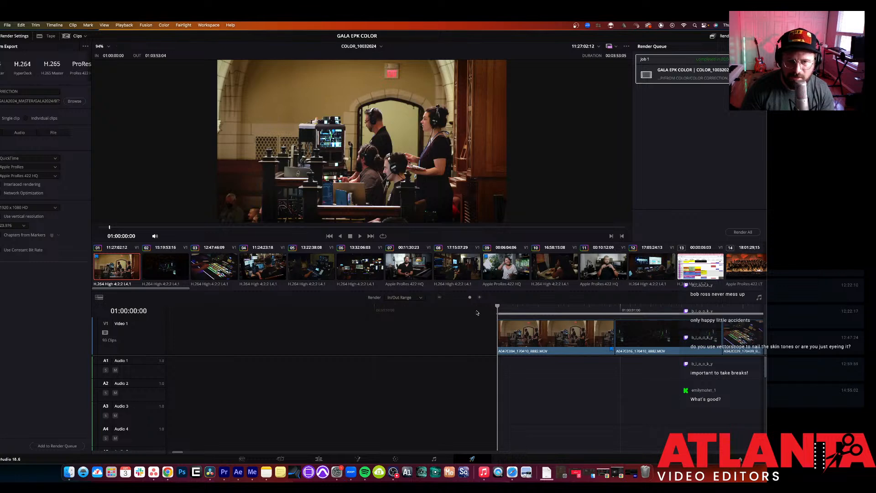
Step: Add the full timeline range to the render queue, replace the existing COLOR CORRECTION file, and start rendering the new job
{"action": "scroll", "coordinate": [379, 335], "scroll_direction": "right", "scroll_amount": 2}
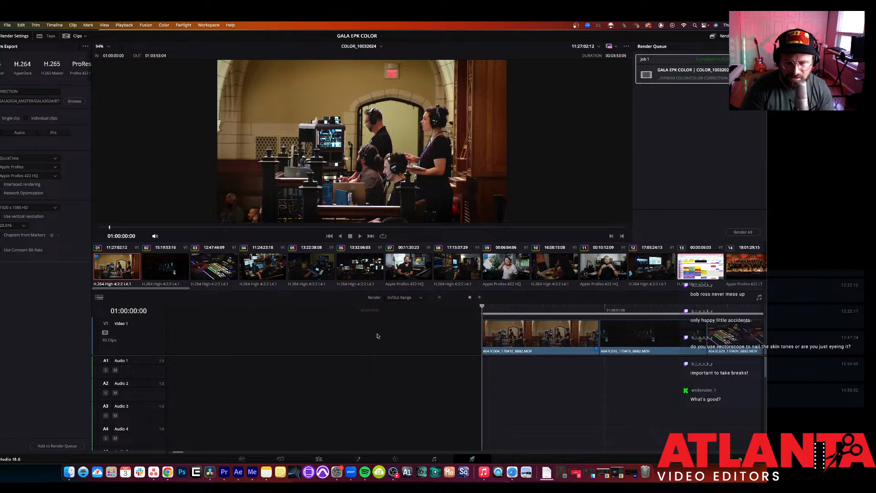
{"action": "scroll", "coordinate": [377, 336], "scroll_direction": "down", "scroll_amount": 10}
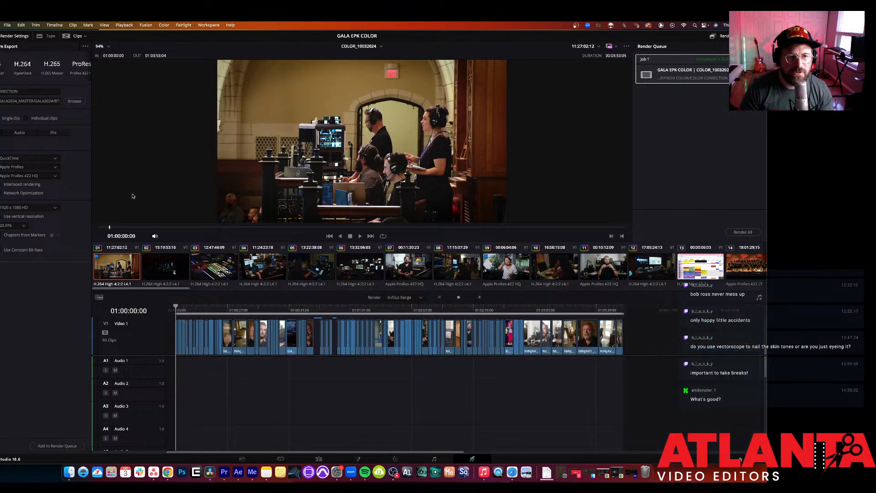
{"action": "left_click", "coordinate": [62, 445]}
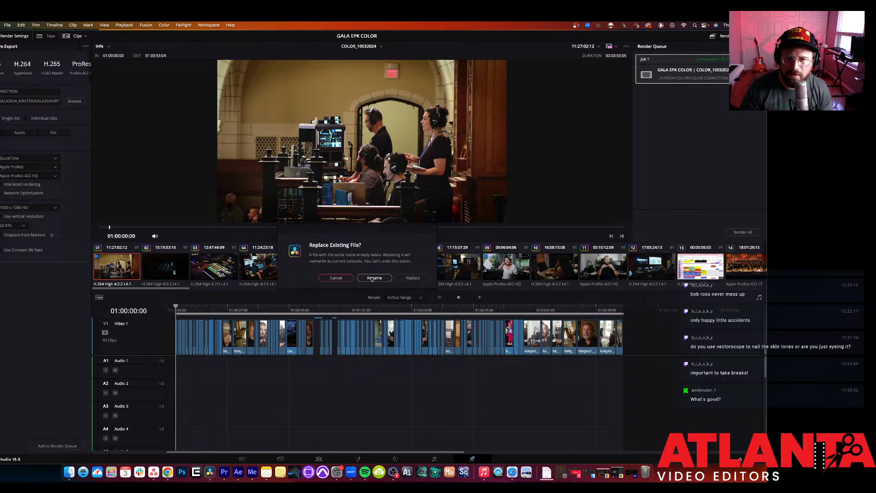
{"action": "left_click", "coordinate": [412, 278]}
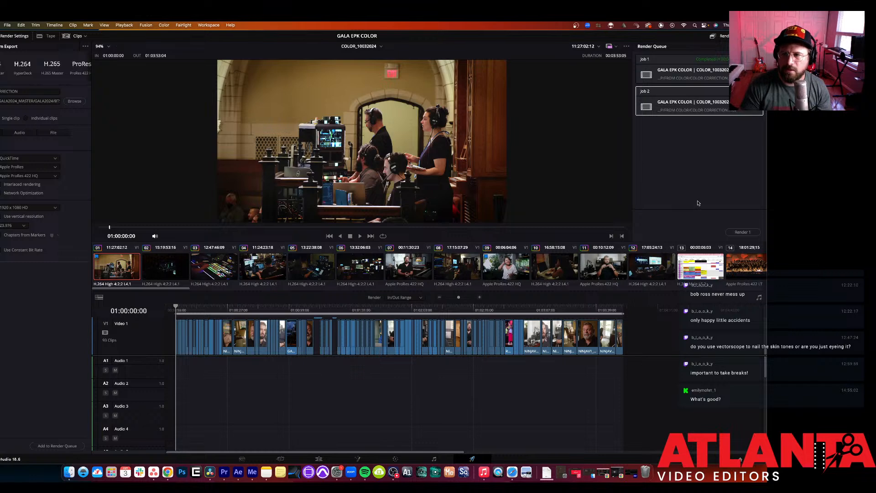
{"action": "left_click", "coordinate": [738, 231]}
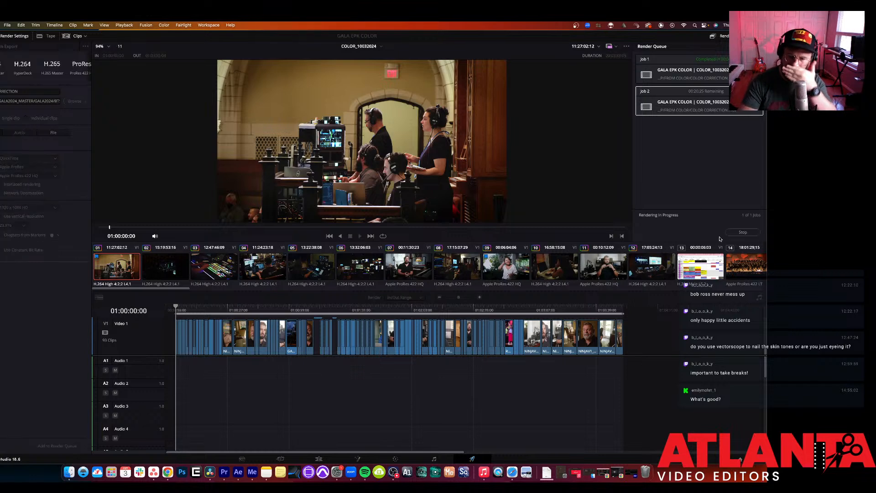
Step: Switch between Premiere Pro and DaVinci Resolve to check the progress of the COLOR CORRECTION render
{"action": "left_click", "coordinate": [229, 473]}
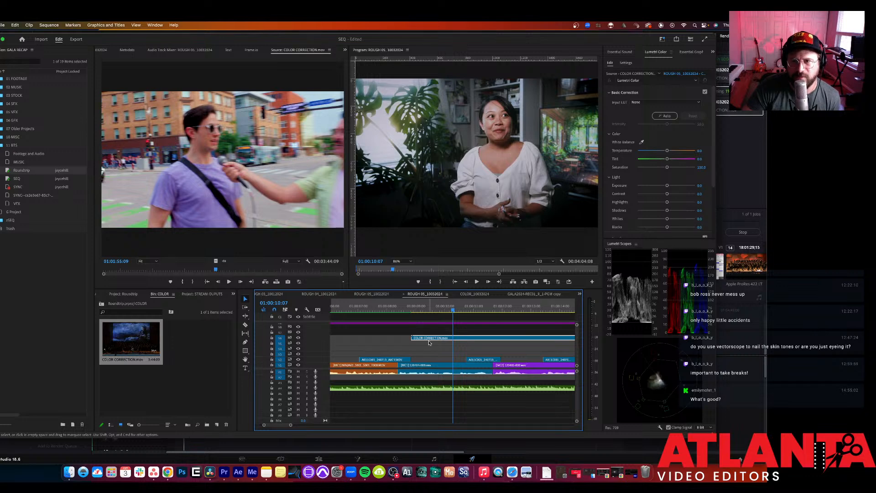
{"action": "key", "text": "super+Tab"}
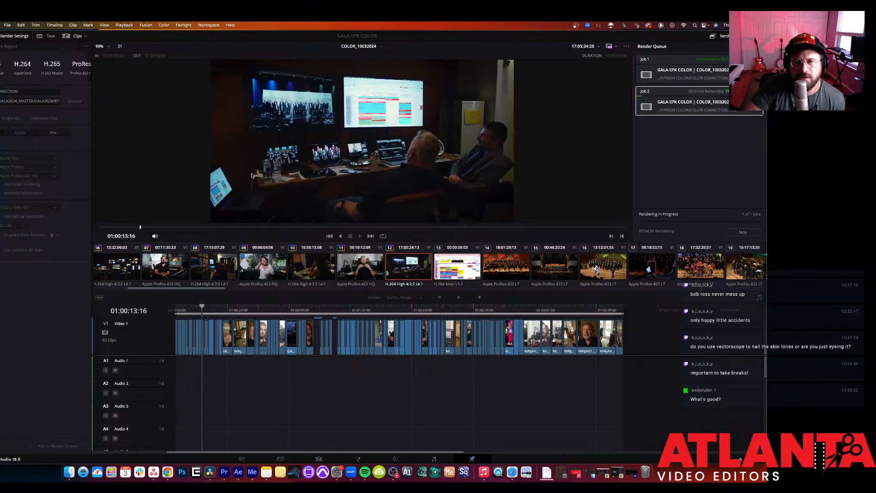
{"action": "left_click", "coordinate": [224, 477]}
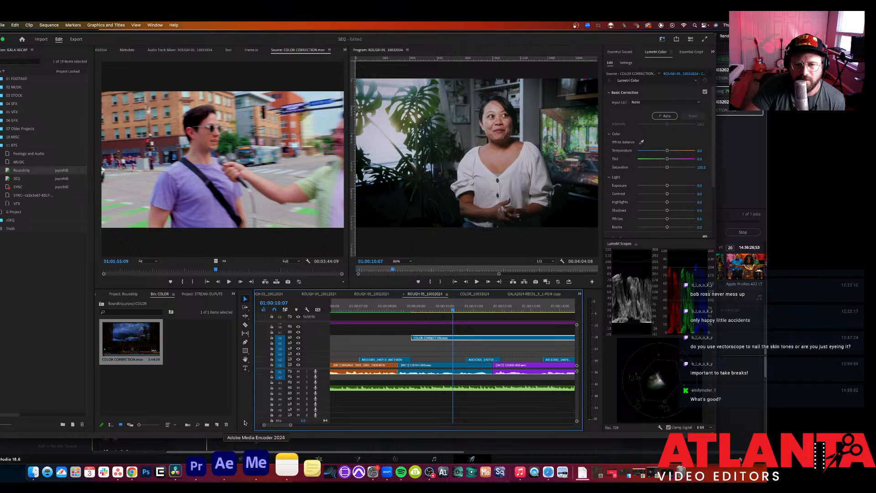
Step: Switch to Chrome, open Portraits.mp4 in the Separate Concerts folder on Frame.io, and play it back from about 07:21
{"action": "left_click", "coordinate": [169, 472]}
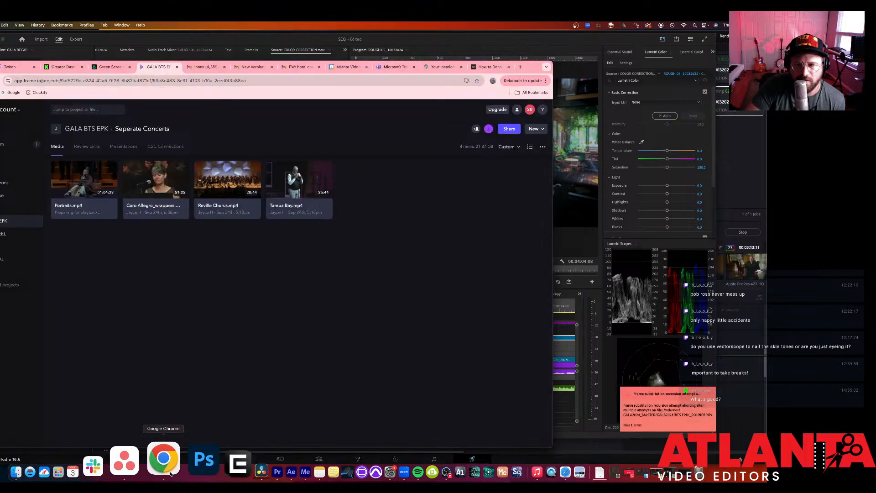
{"action": "left_click", "coordinate": [95, 182]}
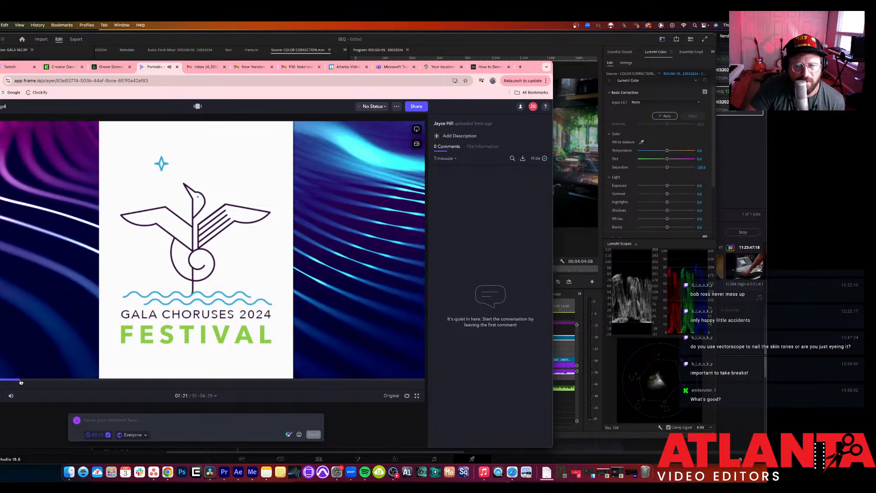
{"action": "left_click", "coordinate": [19, 379]}
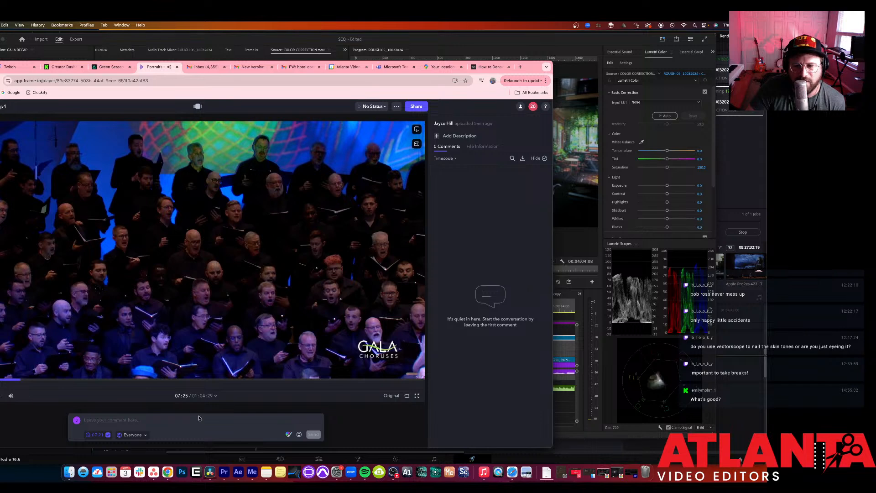
Step: Return to Premiere Pro, open the second STREAM OUPUTS sequence, and view the seated interview at 01;03;25;42 with its audio waveforms, leaving all clips deselected
{"action": "left_click", "coordinate": [564, 413]}
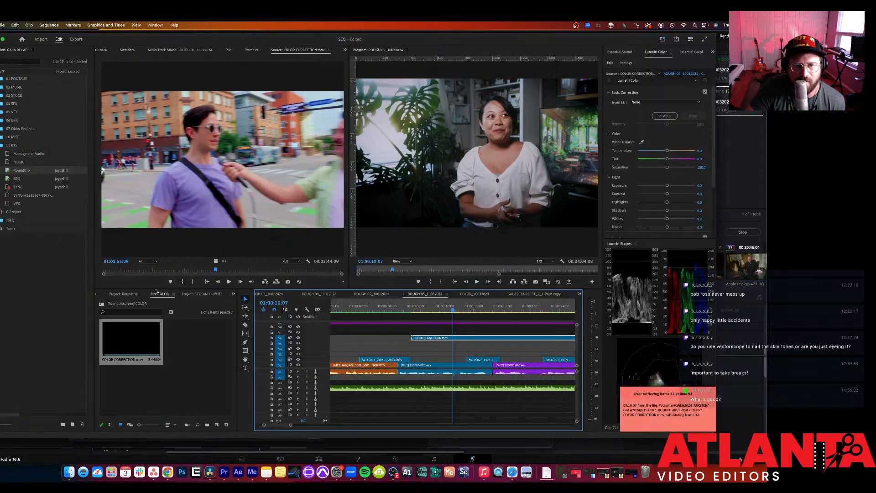
{"action": "left_click", "coordinate": [198, 295]}
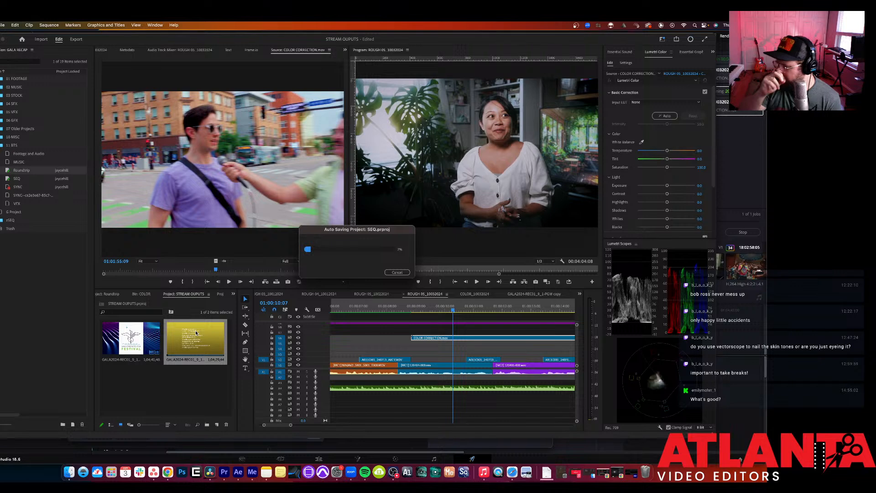
{"action": "double_click", "coordinate": [196, 333]}
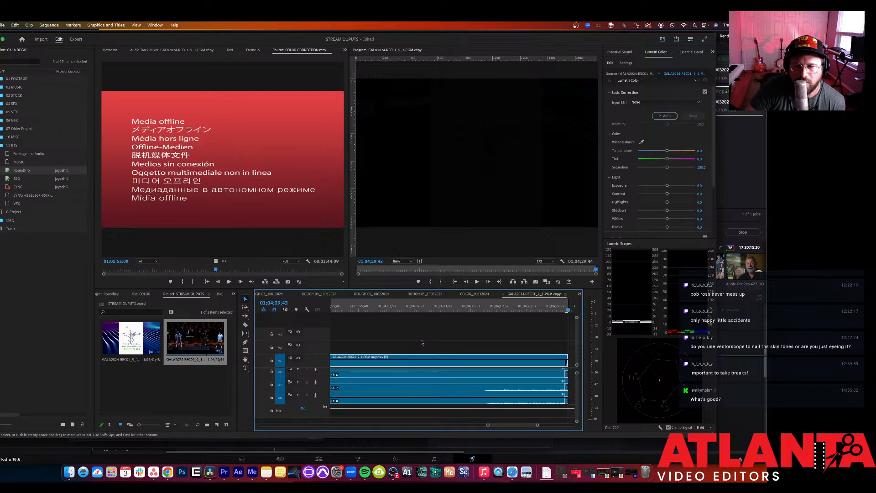
{"action": "scroll", "coordinate": [422, 342], "scroll_direction": "left", "scroll_amount": 5}
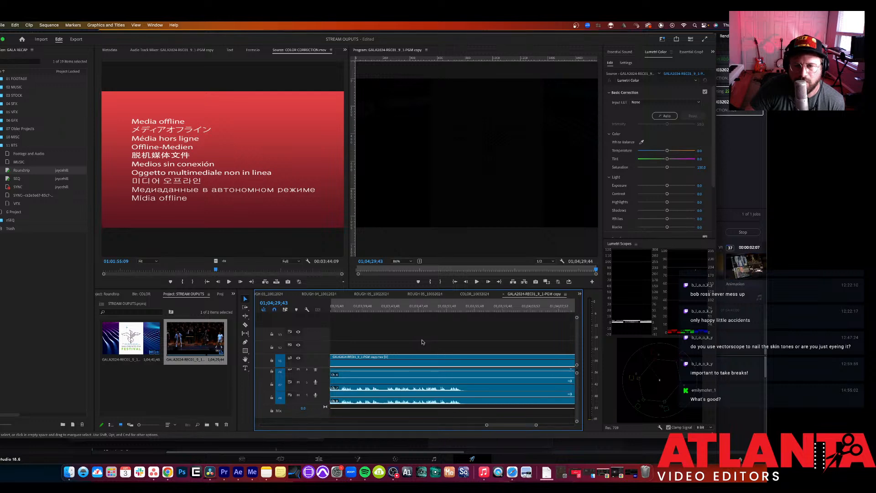
{"action": "left_click", "coordinate": [379, 309]}
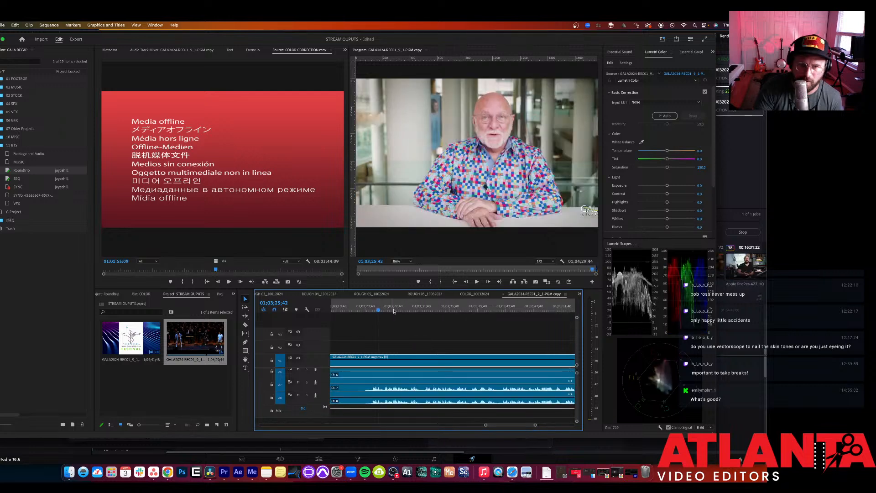
{"action": "key", "text": "minus"}
{"action": "key", "text": "minus"}
{"action": "key", "text": "minus"}
{"action": "key", "text": "super+shift+a"}
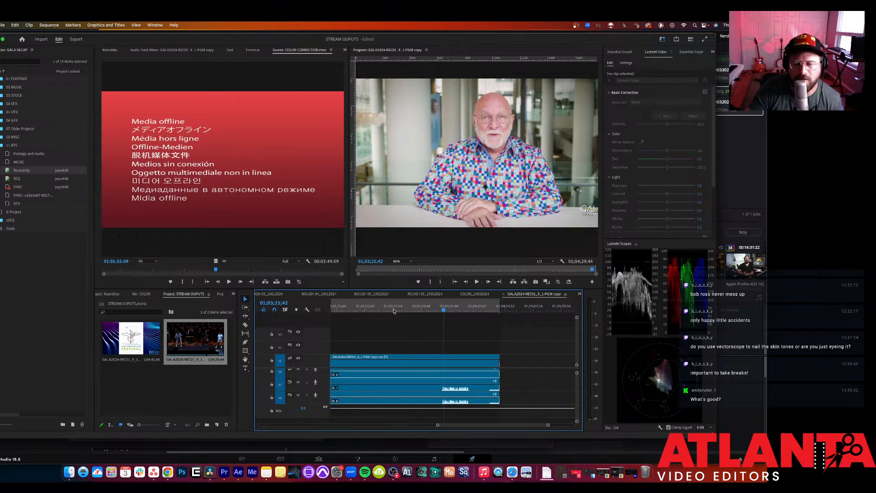
Step: Review the GALA2024-REC01_9_1-PGM copy sequence's export settings and destination folder, and return to the editing workspace without exporting
{"action": "key", "text": "super+m"}
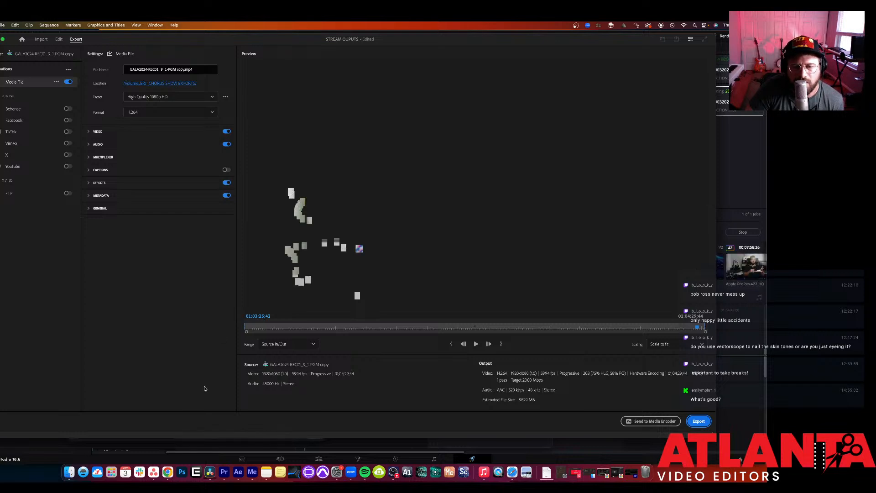
{"action": "left_click", "coordinate": [72, 459]}
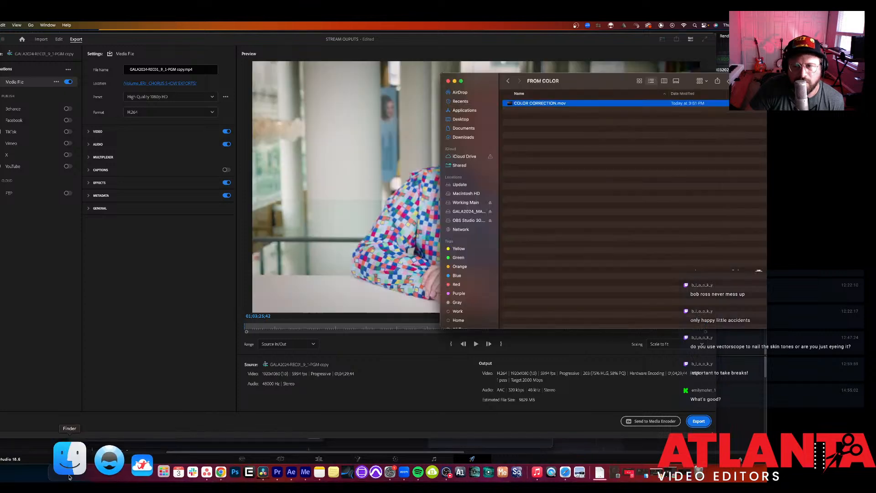
{"action": "left_click", "coordinate": [577, 121]}
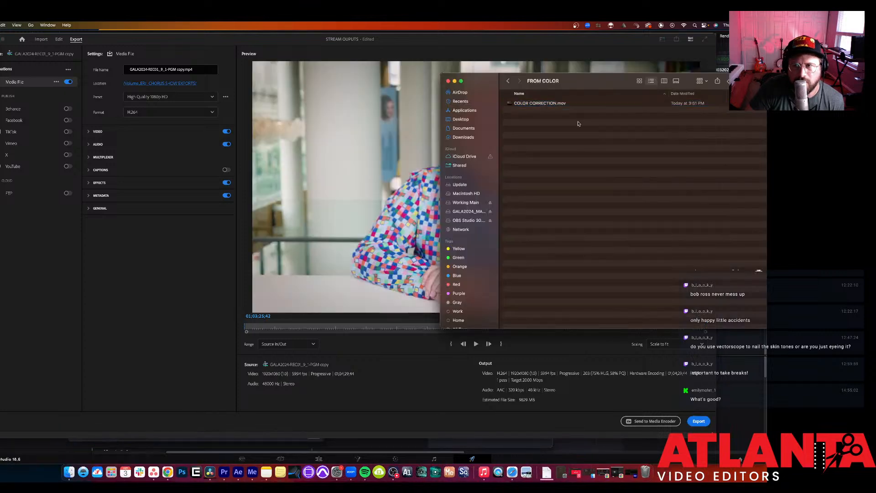
{"action": "left_click", "coordinate": [48, 56]}
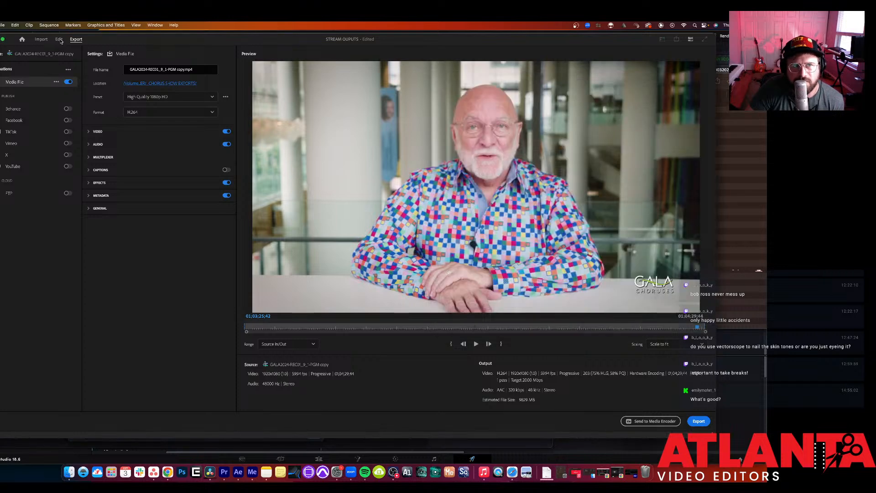
{"action": "left_click", "coordinate": [60, 40]}
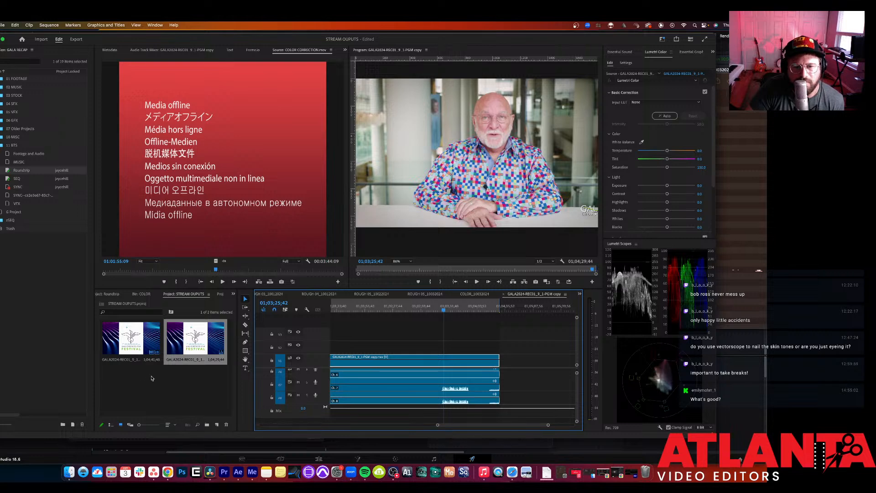
Step: Import Portraits.mp4 from the _CHORUS SHOW EXPORTS folder in Finder into the STREAM OUPUTS project
{"action": "left_click", "coordinate": [141, 390]}
{"action": "left_click", "coordinate": [72, 468]}
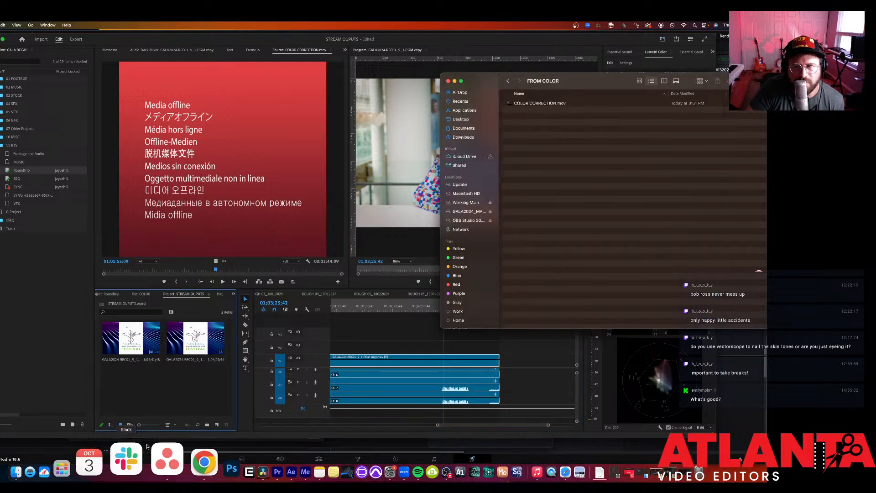
{"action": "left_click", "coordinate": [508, 81]}
{"action": "left_click", "coordinate": [507, 82]}
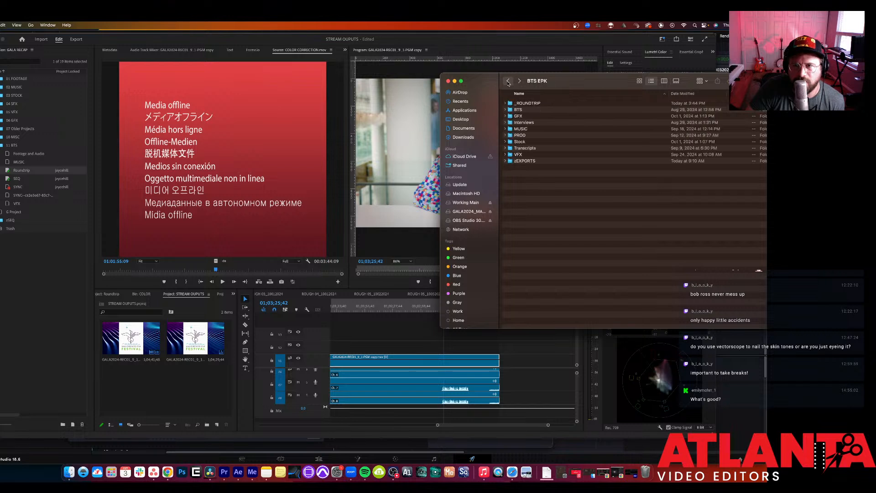
{"action": "left_click", "coordinate": [507, 81]}
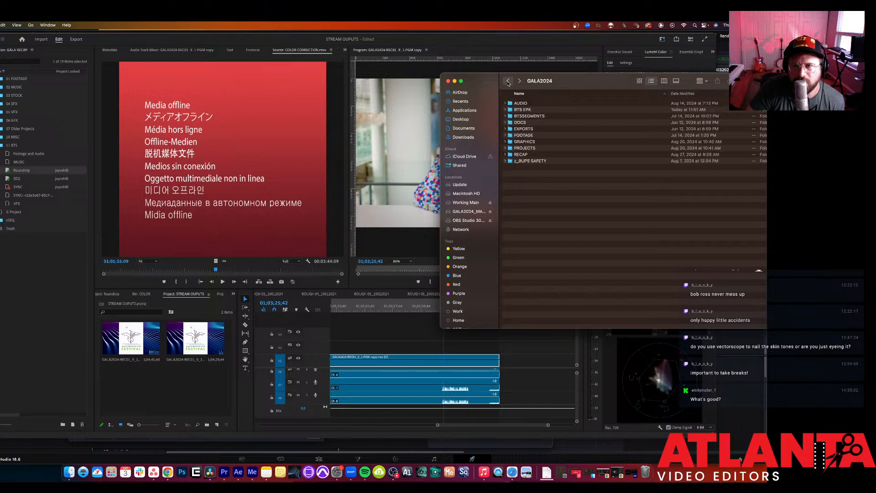
{"action": "left_click", "coordinate": [507, 81]}
{"action": "double_click", "coordinate": [518, 103]}
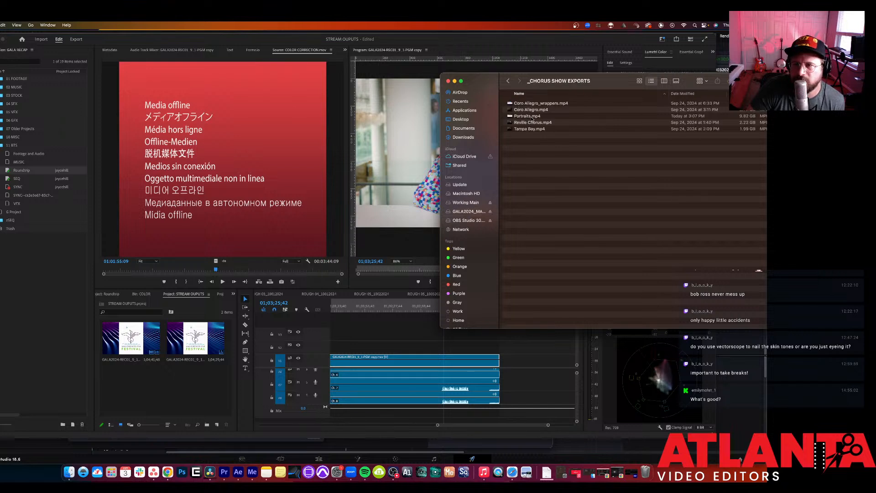
{"action": "left_click_drag", "start_coordinate": [532, 119], "coordinate": [261, 402]}
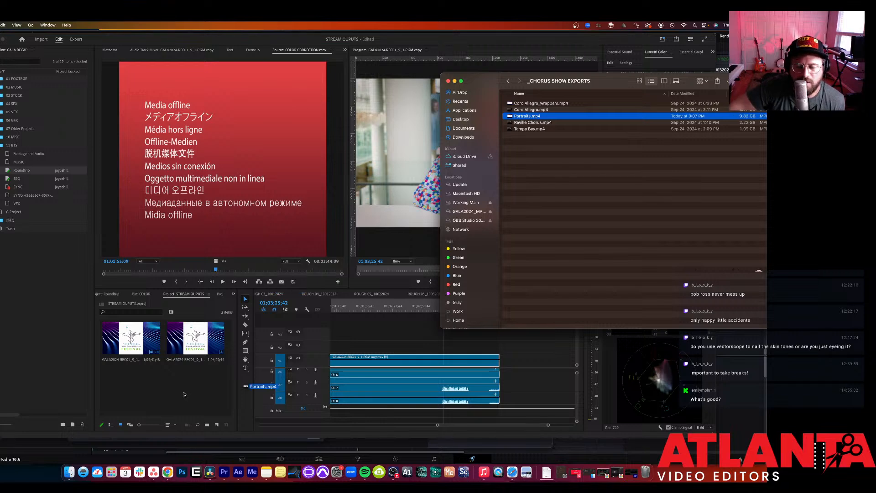
{"action": "left_click_drag", "start_coordinate": [185, 394], "coordinate": [178, 392]}
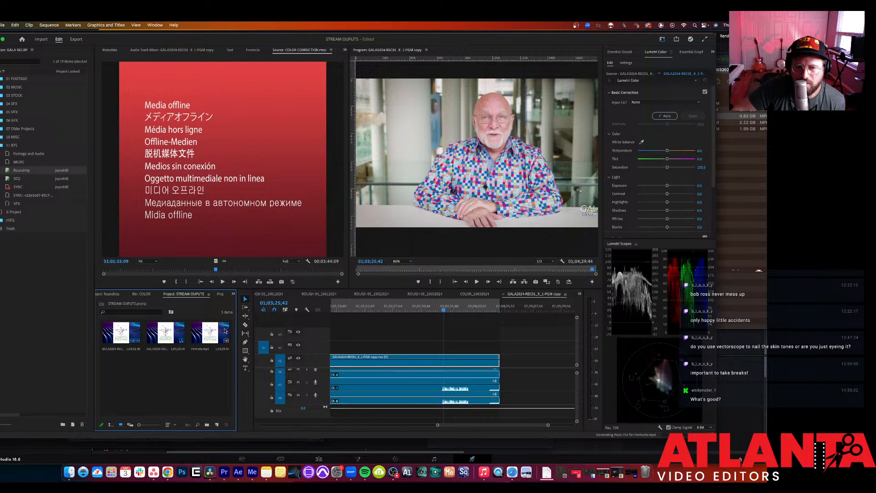
Step: Place Portraits.mp4 on an upper video track beyond the end of the existing PGM copy clip and inspect both clips' audio tracks
{"action": "left_click_drag", "start_coordinate": [220, 332], "coordinate": [517, 374]}
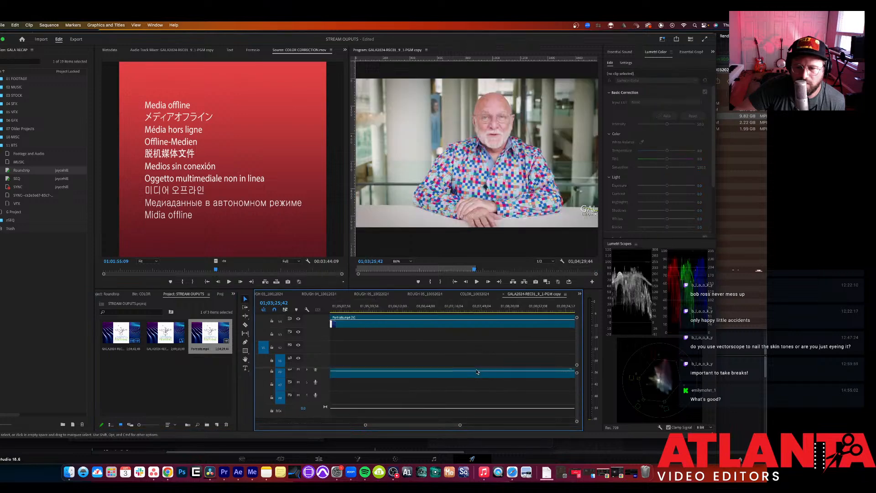
{"action": "scroll", "coordinate": [477, 371], "scroll_direction": "left", "scroll_amount": 5}
{"action": "scroll", "coordinate": [477, 371], "scroll_direction": "up", "scroll_amount": 4}
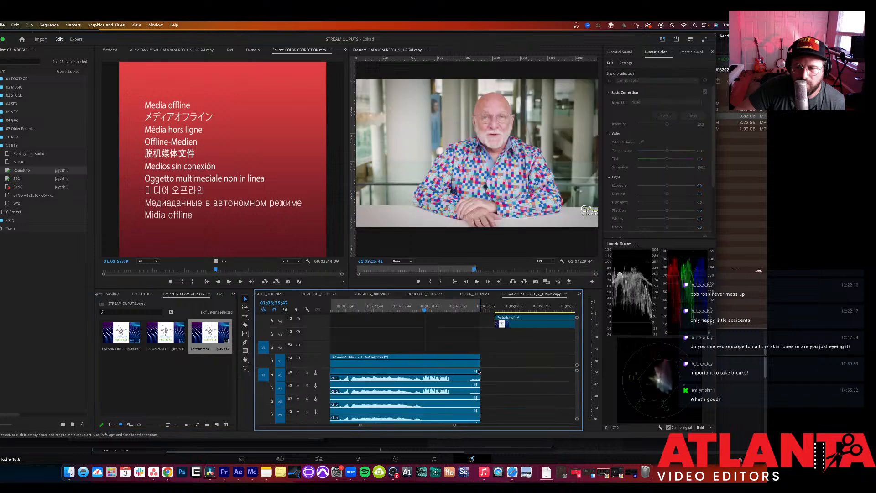
{"action": "left_click", "coordinate": [497, 325]}
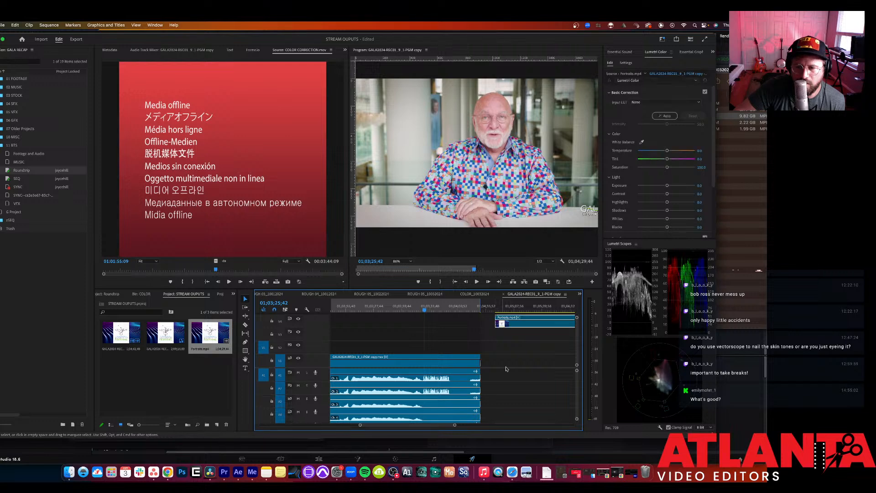
{"action": "scroll", "coordinate": [504, 365], "scroll_direction": "down", "scroll_amount": 4}
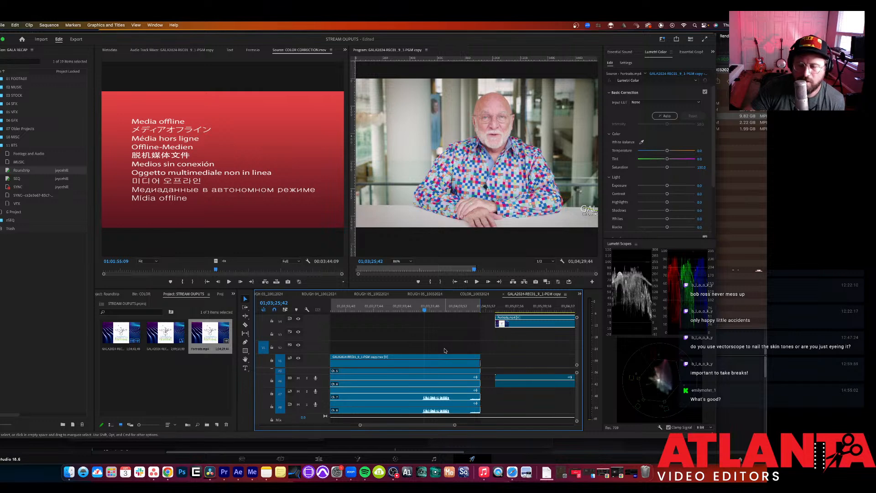
Step: Examine the audio section of the sequence's export settings and return to the editing workspace without exporting
{"action": "key", "text": "super+m"}
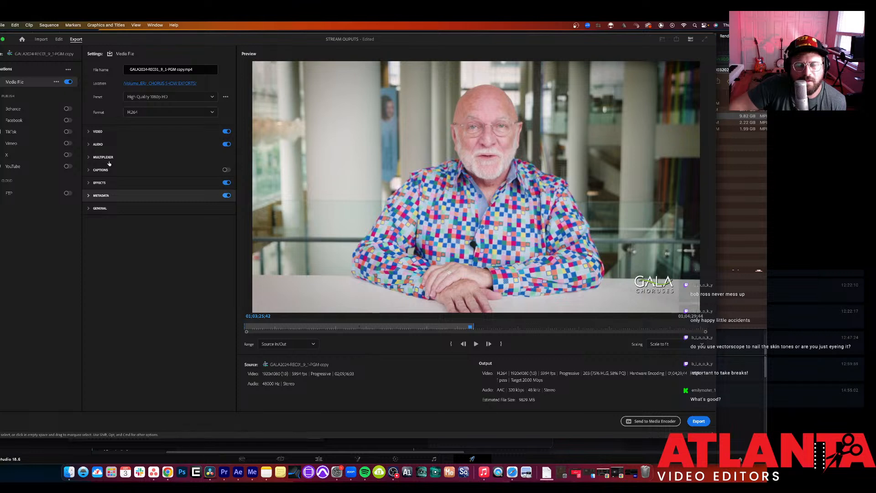
{"action": "left_click", "coordinate": [105, 145]}
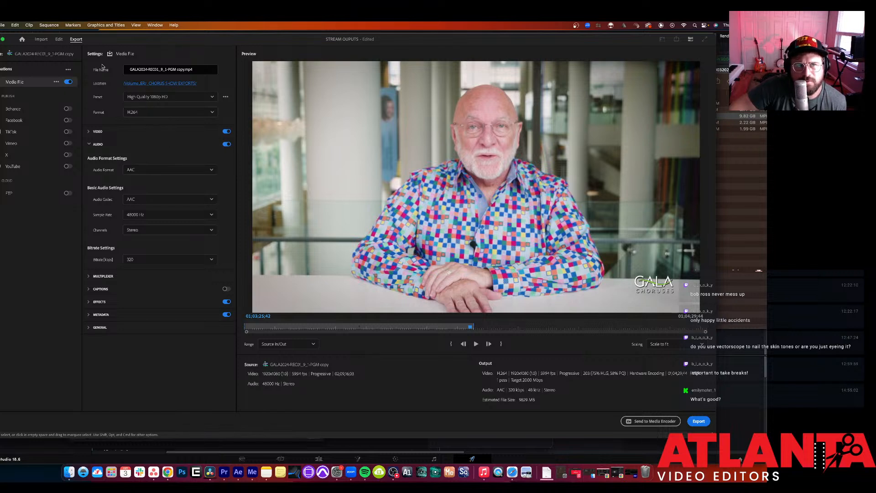
{"action": "left_click", "coordinate": [59, 39]}
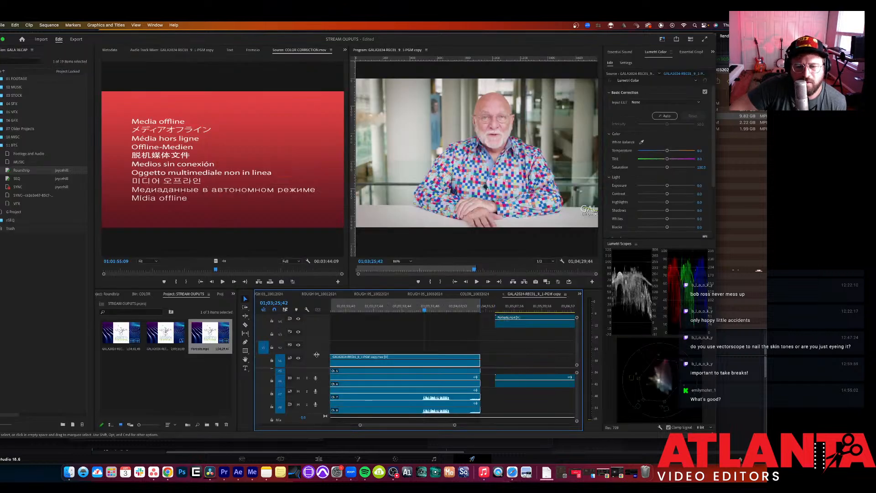
Step: Open Portraits.mp4 for source viewing and compare its audio in the timeline with the PGM copy clip's audio tracks
{"action": "scroll", "coordinate": [377, 360], "scroll_direction": "left", "scroll_amount": 5}
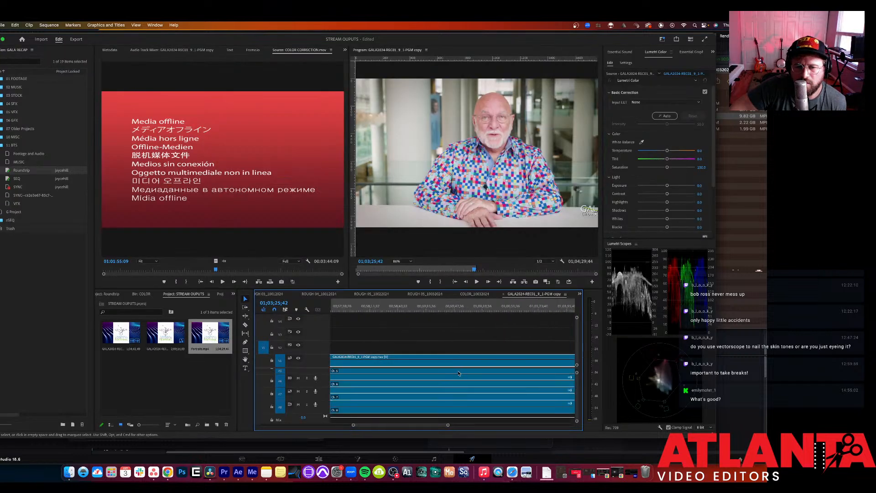
{"action": "scroll", "coordinate": [385, 355], "scroll_direction": "right", "scroll_amount": 6}
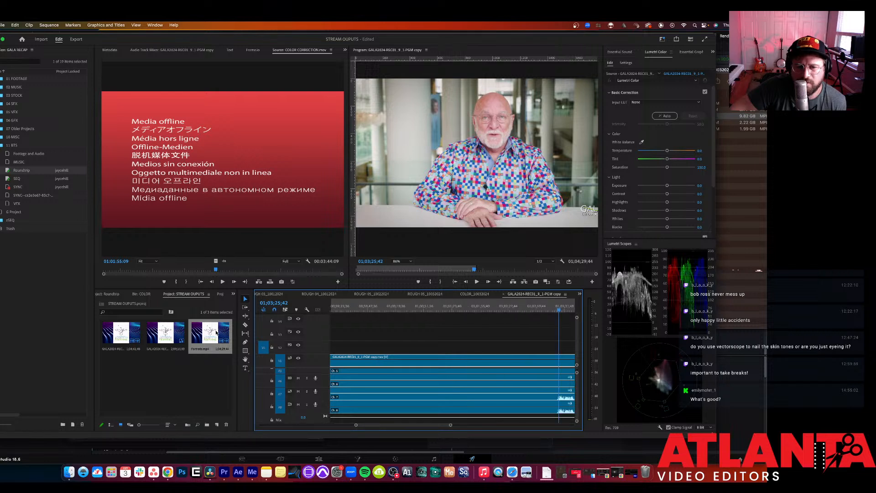
{"action": "left_click", "coordinate": [215, 332]}
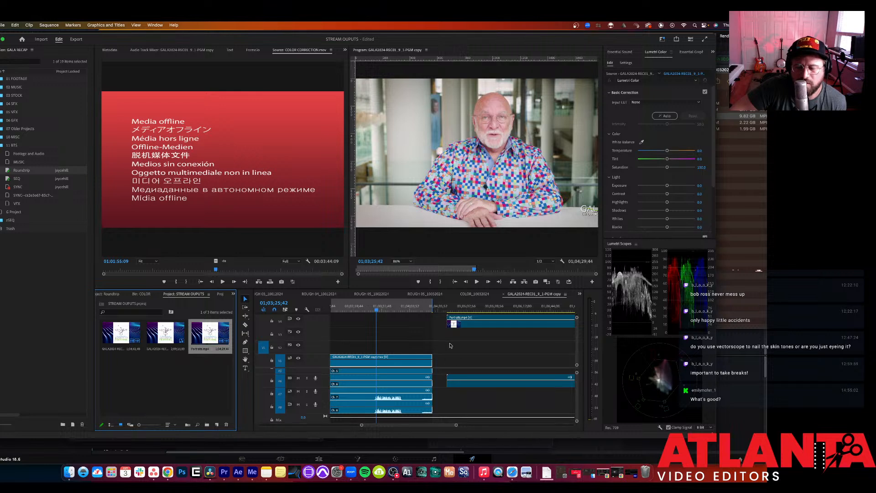
{"action": "scroll", "coordinate": [461, 346], "scroll_direction": "right", "scroll_amount": 4}
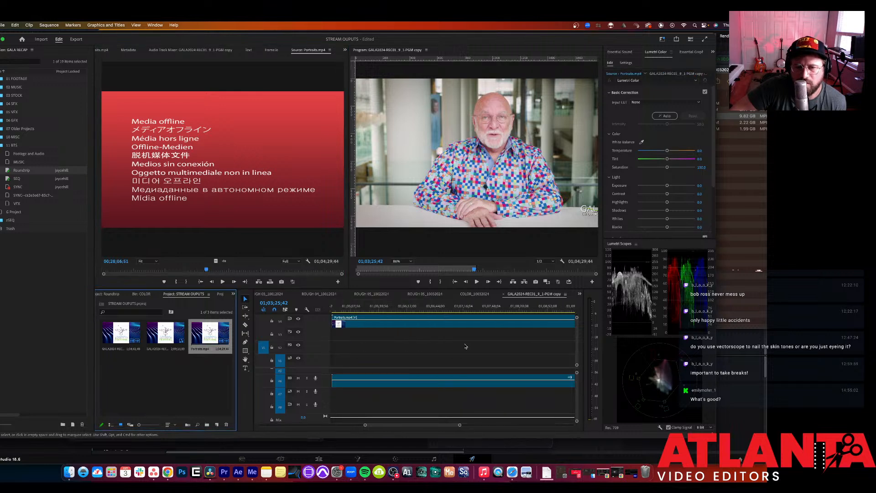
{"action": "scroll", "coordinate": [465, 346], "scroll_direction": "right", "scroll_amount": 3}
{"action": "scroll", "coordinate": [463, 346], "scroll_direction": "right", "scroll_amount": 4}
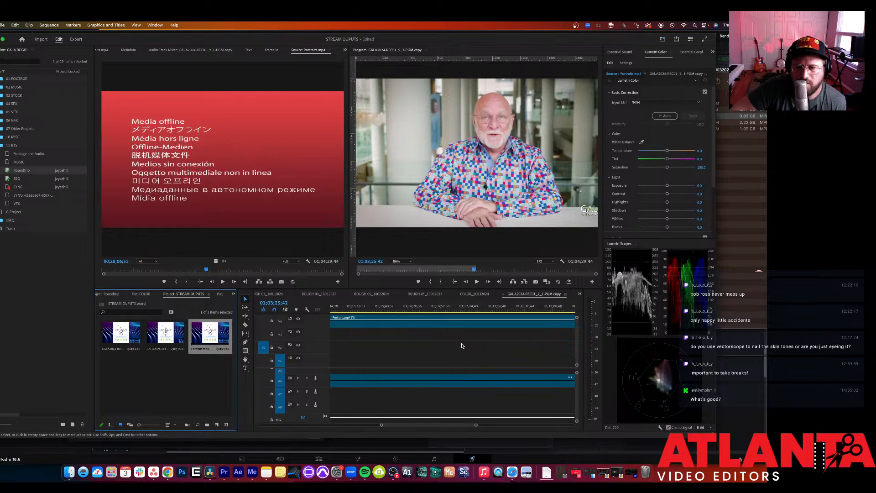
{"action": "scroll", "coordinate": [460, 345], "scroll_direction": "right", "scroll_amount": 5}
{"action": "scroll", "coordinate": [460, 346], "scroll_direction": "right", "scroll_amount": 2}
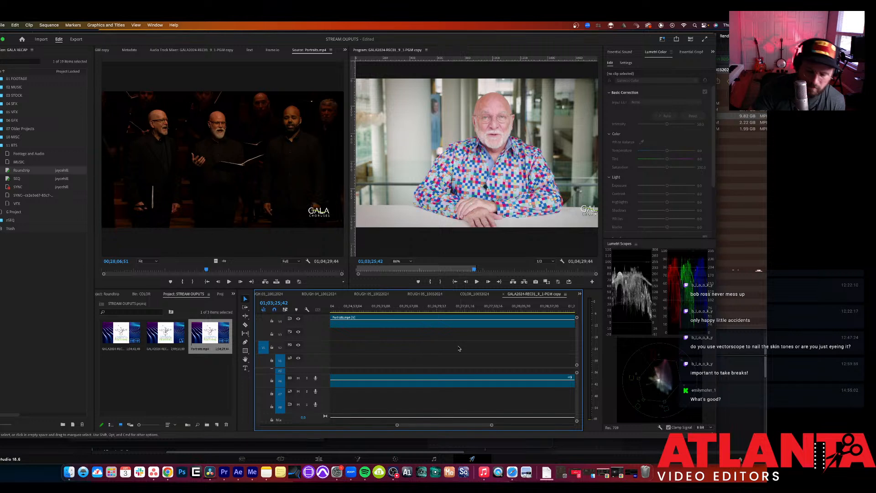
Step: Delete the Portraits.mp4 video and audio clips from the GALA2024-REC01_9_1-PGM copy sequence
{"action": "key", "text": "backslash"}
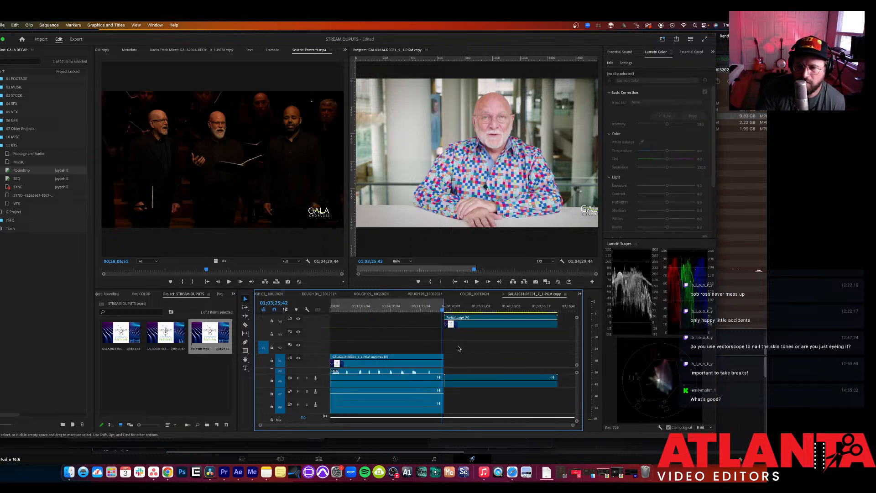
{"action": "left_click", "coordinate": [469, 325]}
{"action": "key", "text": "Delete"}
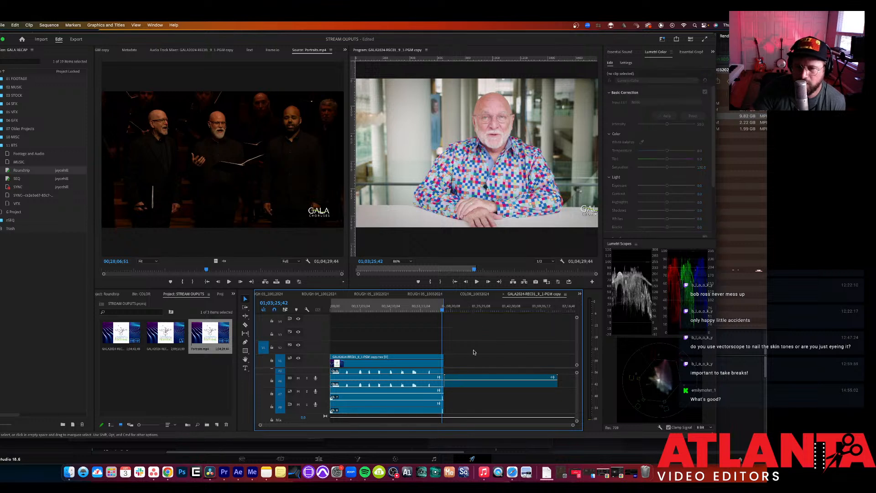
{"action": "left_click", "coordinate": [479, 385]}
{"action": "key", "text": "Delete"}
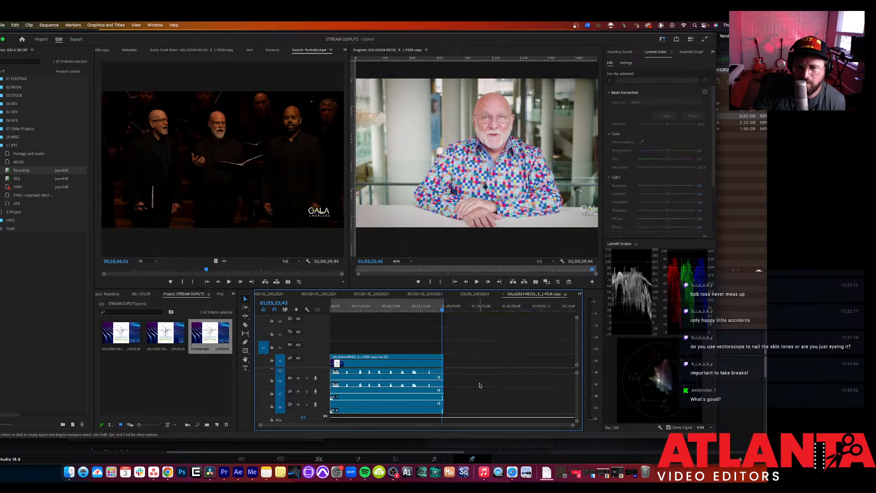
Step: Play the opening of the PGM copy sequence and examine the waveforms on its four audio tracks
{"action": "key", "text": "space"}
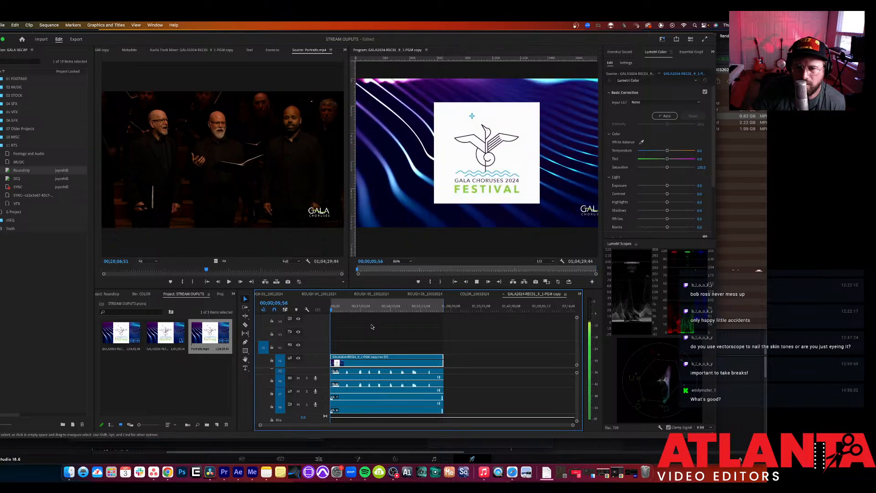
{"action": "key", "text": "equal"}
{"action": "key", "text": "equal"}
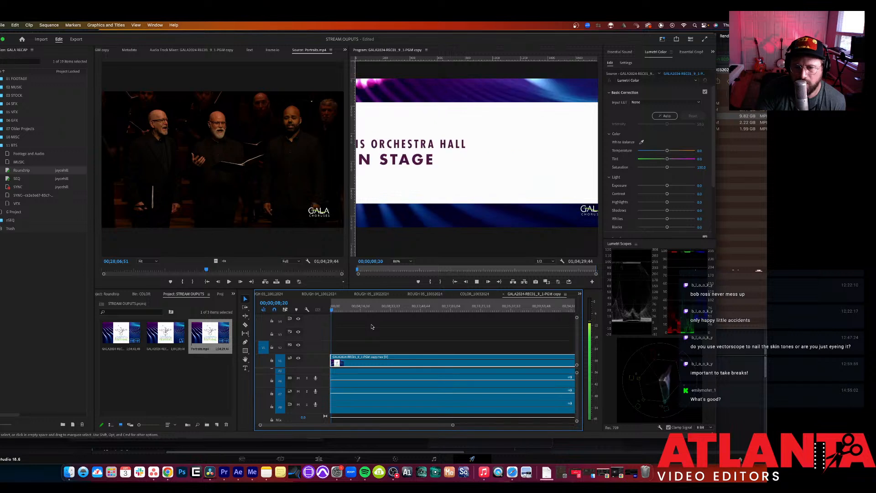
{"action": "key", "text": "equal"}
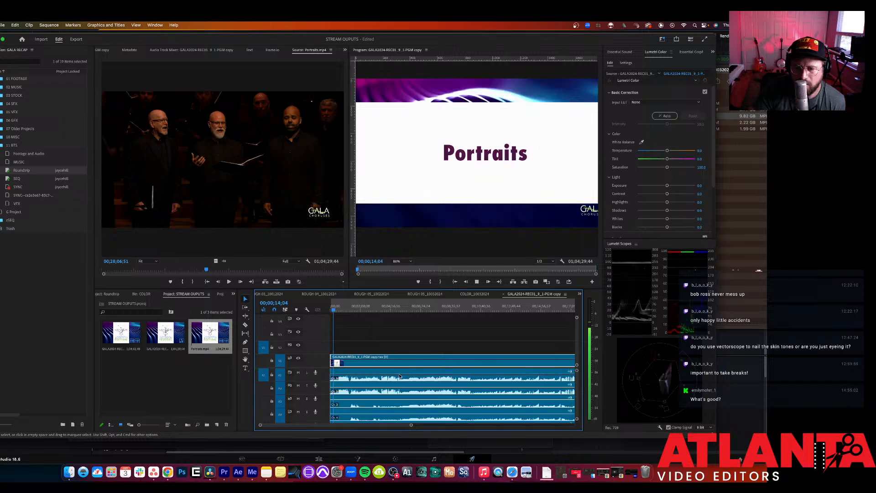
{"action": "scroll", "coordinate": [400, 375], "scroll_direction": "down", "scroll_amount": 1}
{"action": "scroll", "coordinate": [399, 375], "scroll_direction": "up", "scroll_amount": 4}
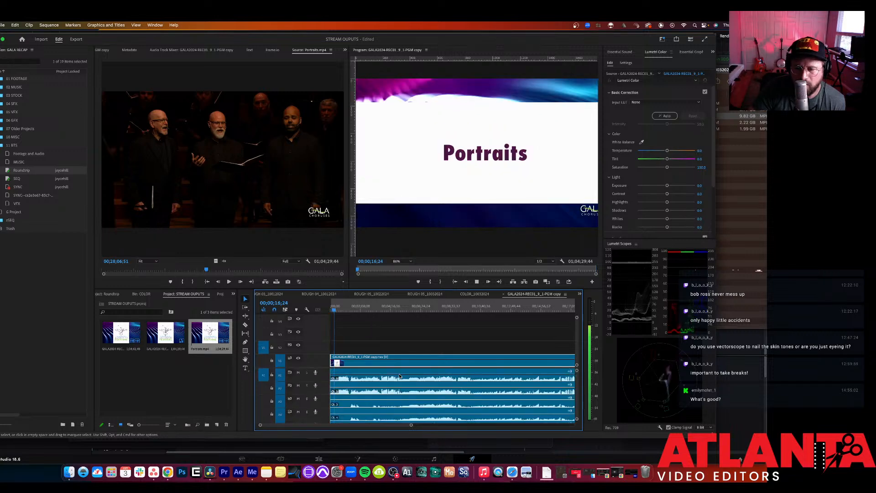
{"action": "key", "text": "space"}
{"action": "scroll", "coordinate": [390, 337], "scroll_direction": "up", "scroll_amount": 1}
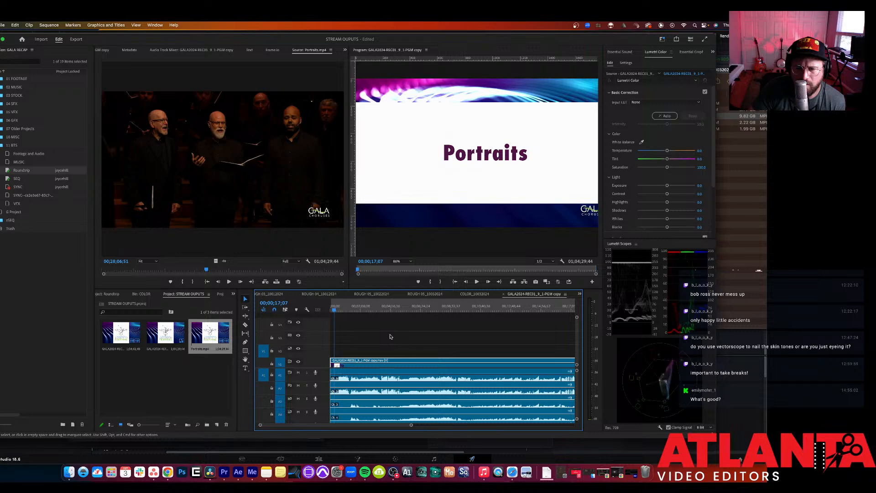
{"action": "scroll", "coordinate": [390, 337], "scroll_direction": "right", "scroll_amount": 3}
{"action": "scroll", "coordinate": [390, 336], "scroll_direction": "down", "scroll_amount": 1}
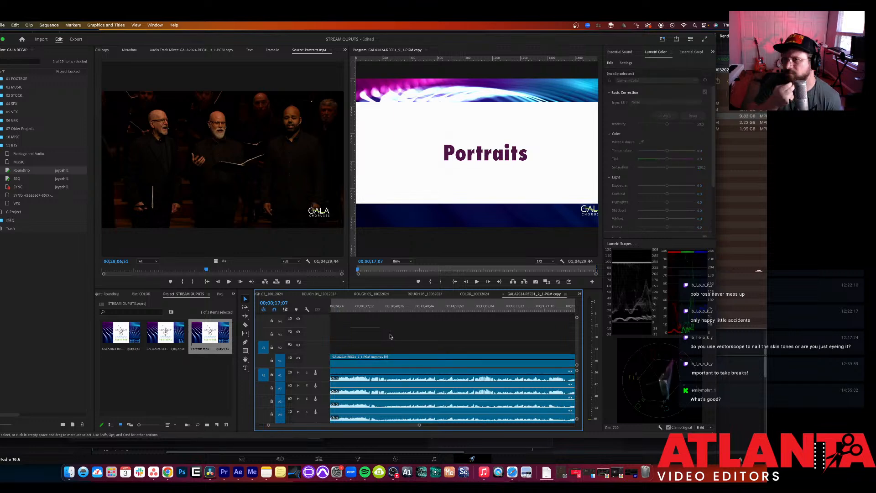
Step: Check the audio codec and channel options in the sequence's export settings, and return to the editing workspace without exporting
{"action": "key", "text": "super+m"}
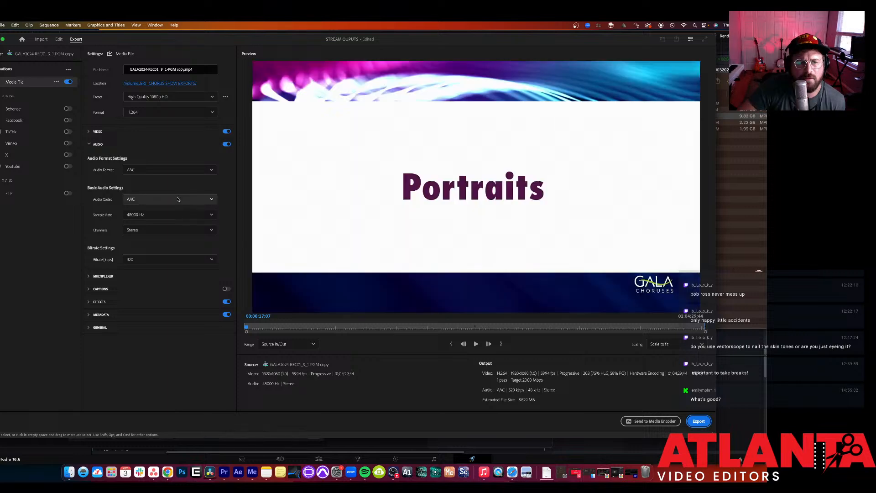
{"action": "left_click", "coordinate": [210, 200]}
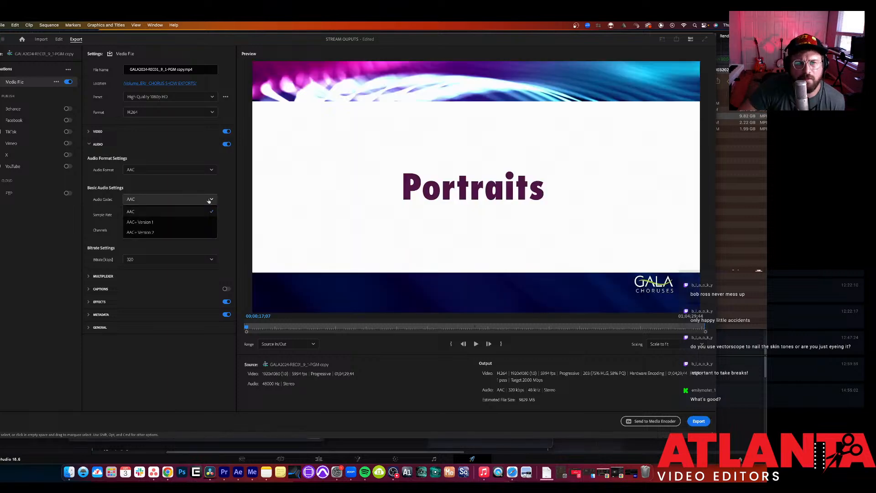
{"action": "left_click", "coordinate": [203, 191]}
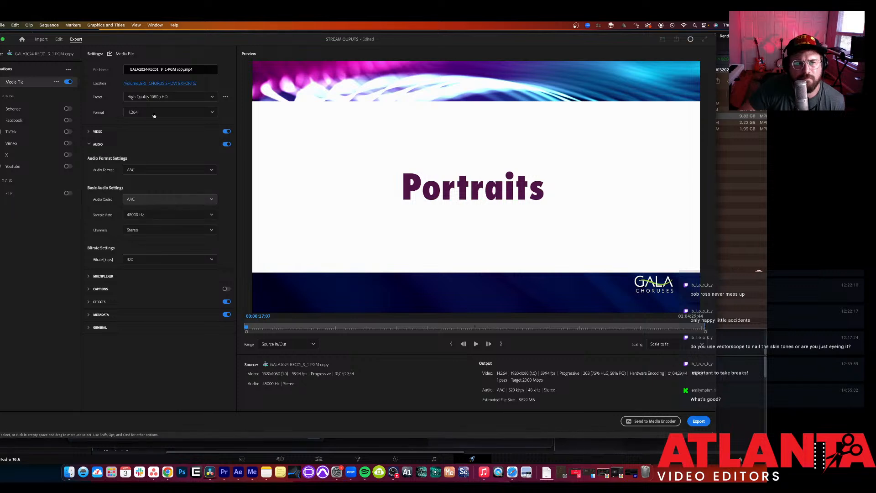
{"action": "left_click", "coordinate": [211, 231]}
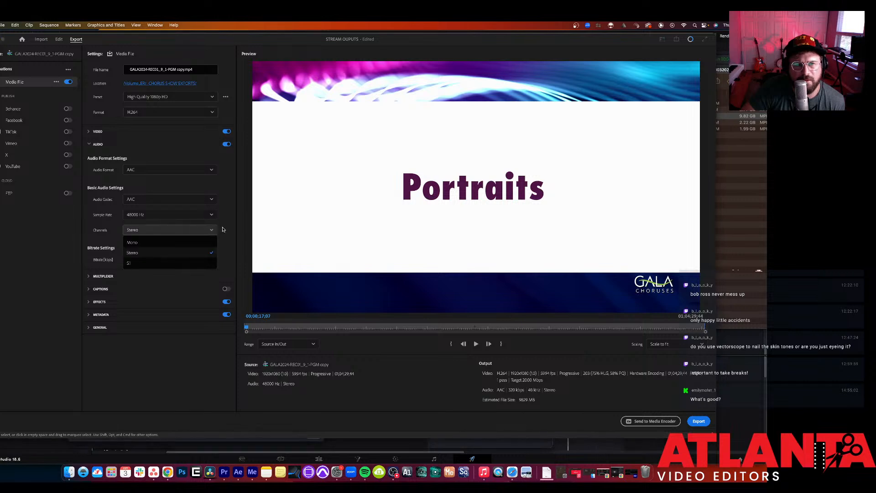
{"action": "left_click", "coordinate": [212, 231]}
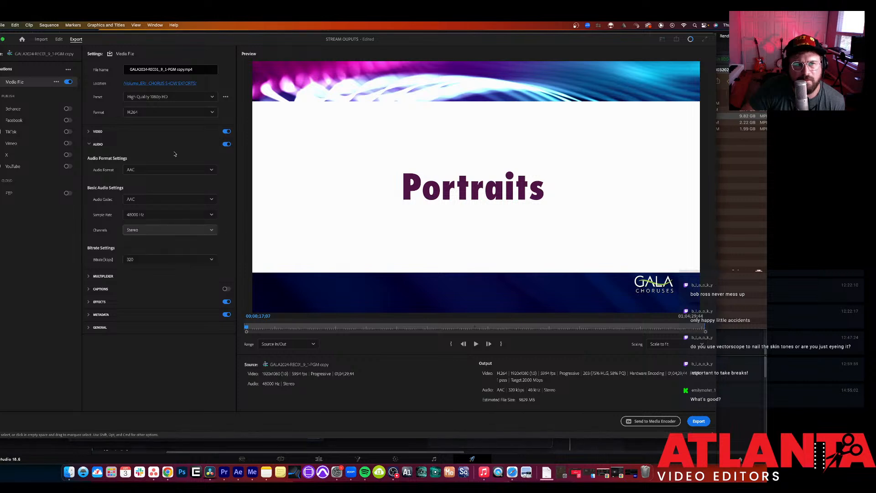
{"action": "left_click", "coordinate": [59, 39]}
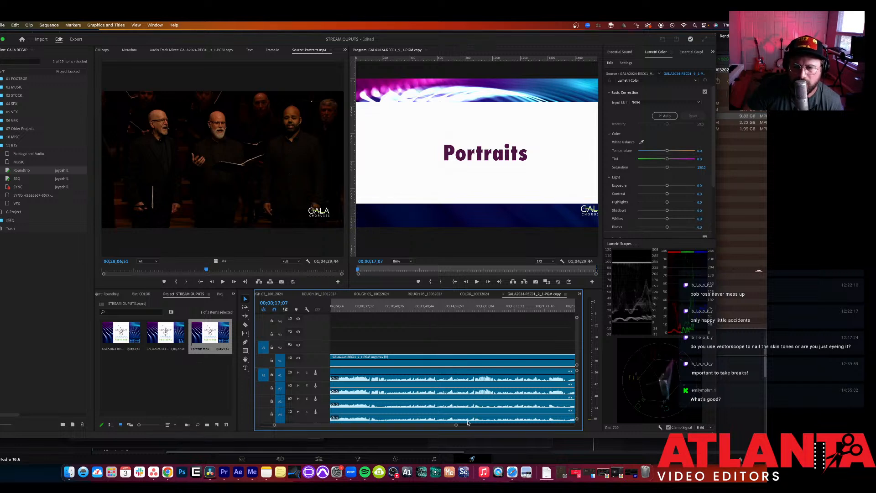
Step: Save the STREAM OUPUTS project and patch the source video to the track holding the PGM copy clip
{"action": "key", "text": "super+s"}
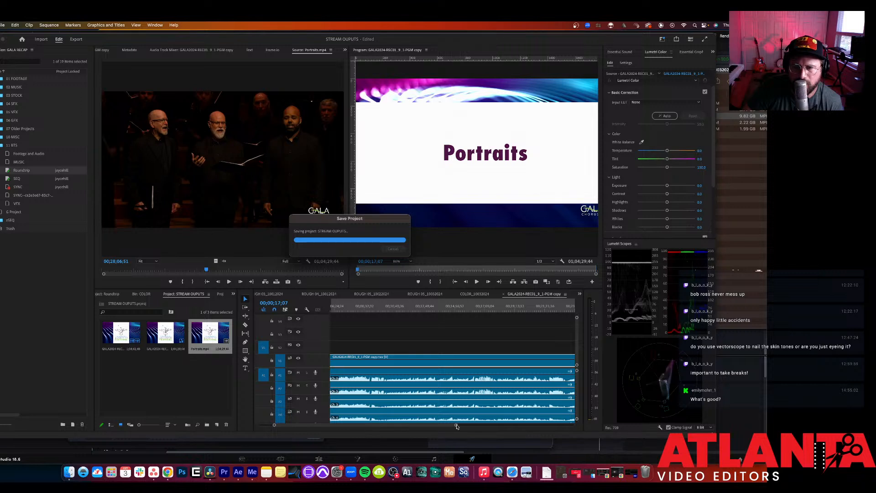
{"action": "left_click_drag", "start_coordinate": [456, 426], "coordinate": [574, 429]}
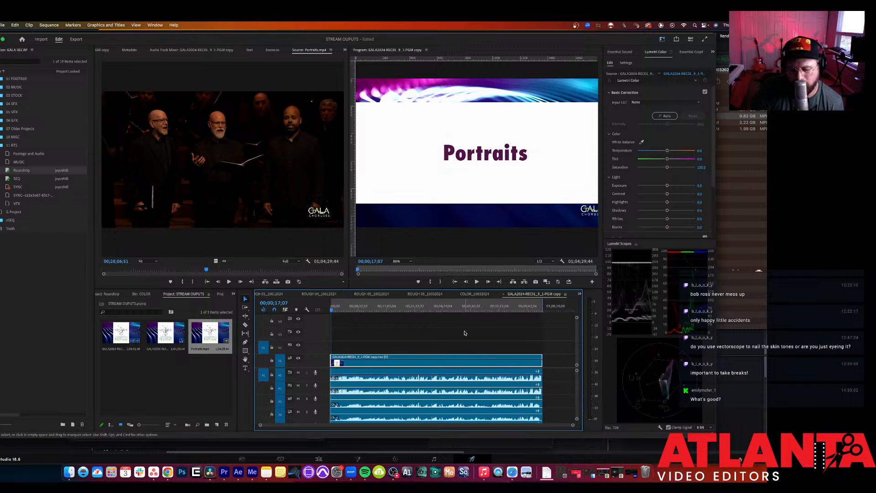
{"action": "key", "text": "equal"}
{"action": "key", "text": "equal"}
{"action": "key", "text": "equal"}
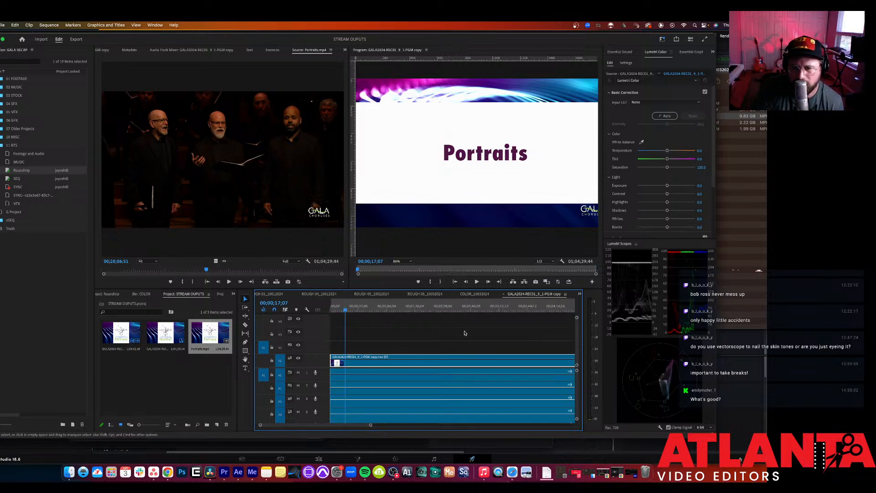
{"action": "key", "text": "minus"}
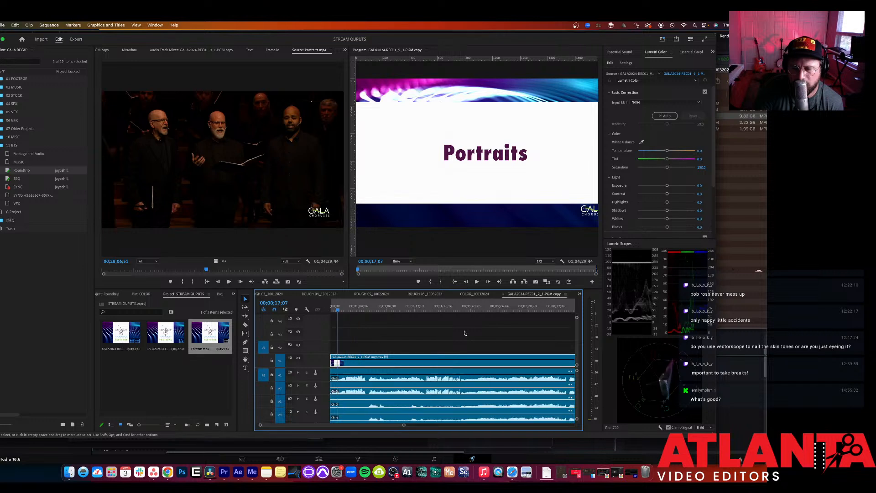
{"action": "key", "text": "backslash"}
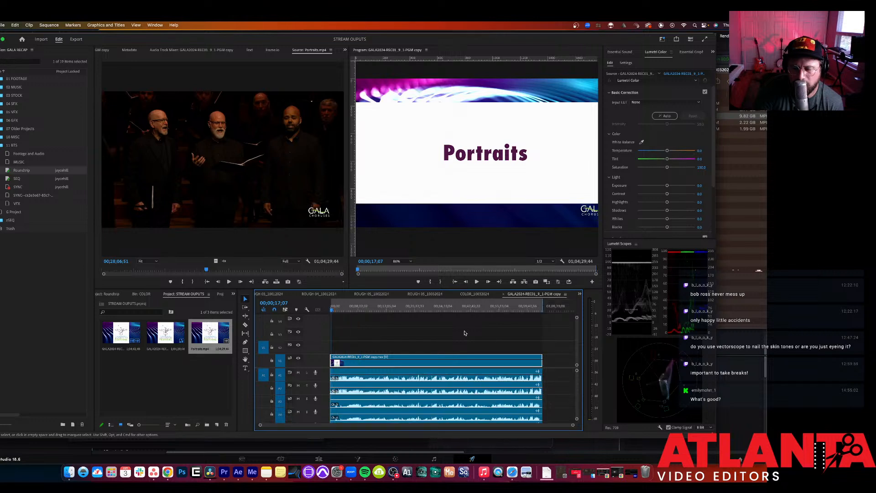
{"action": "left_click", "coordinate": [264, 360]}
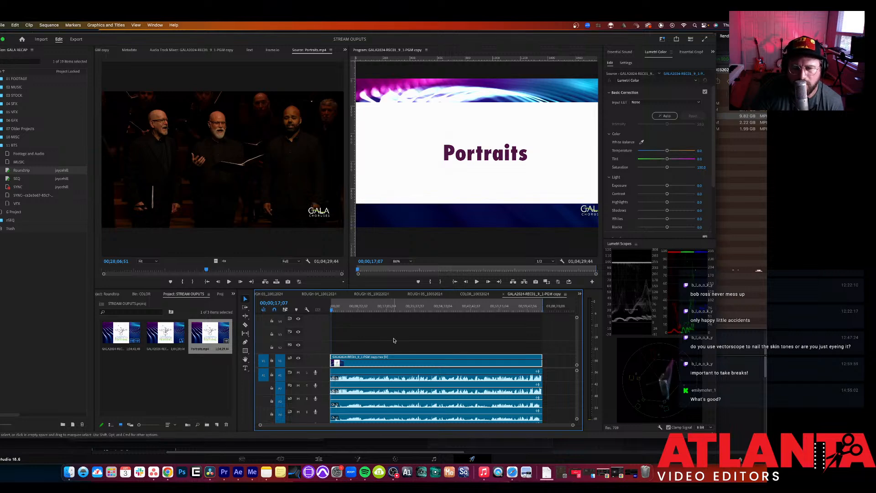
Step: Spot-check the uploaded Portraits video in Frame.io at about 18:30, and compare it with playback of the Premiere Pro sequence from about 6:30
{"action": "key", "text": "super+Tab"}
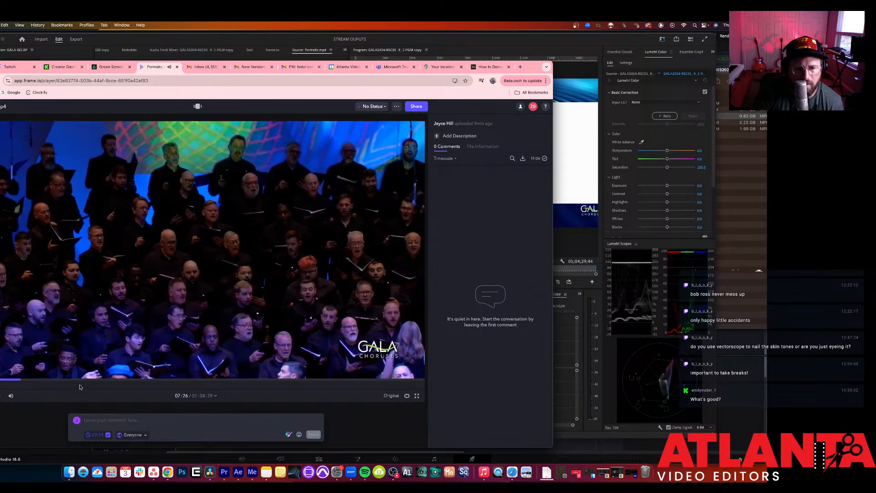
{"action": "left_click", "coordinate": [99, 379]}
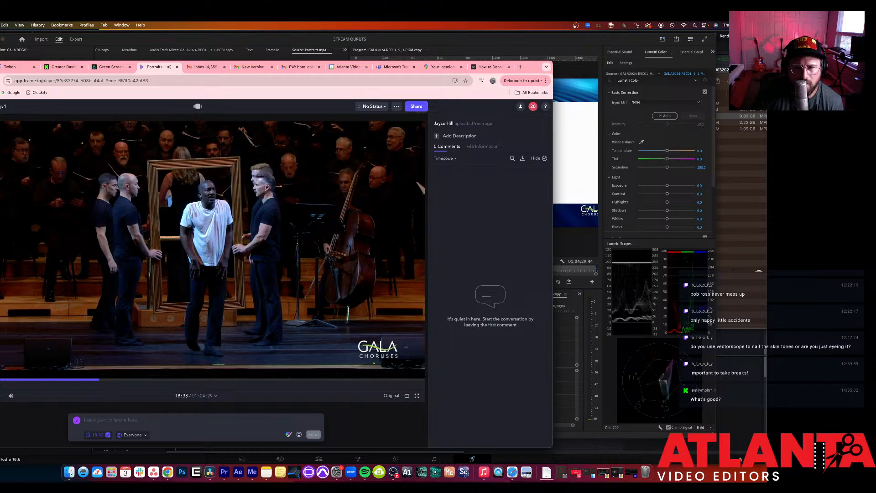
{"action": "left_click", "coordinate": [561, 385]}
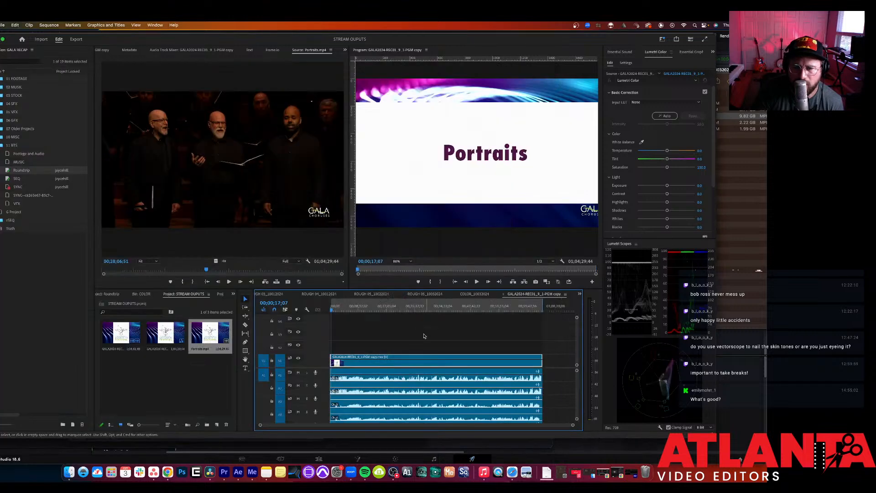
{"action": "left_click", "coordinate": [352, 309]}
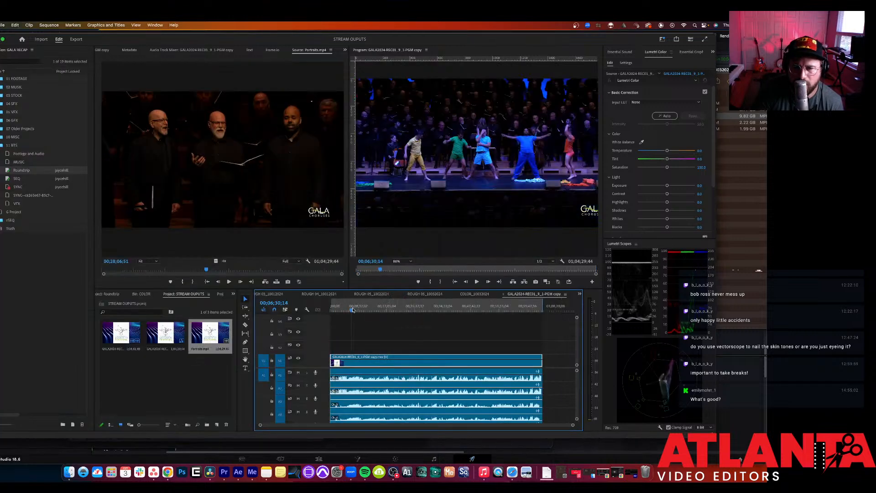
{"action": "key", "text": "space"}
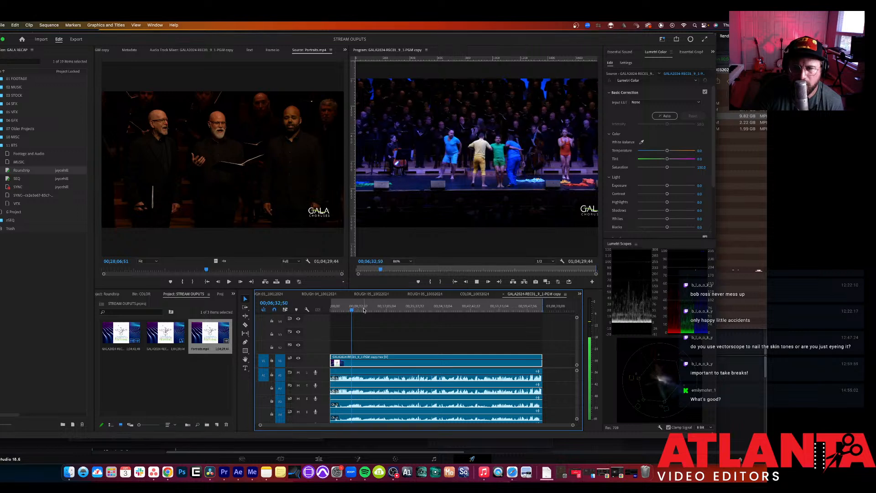
{"action": "key", "text": "space"}
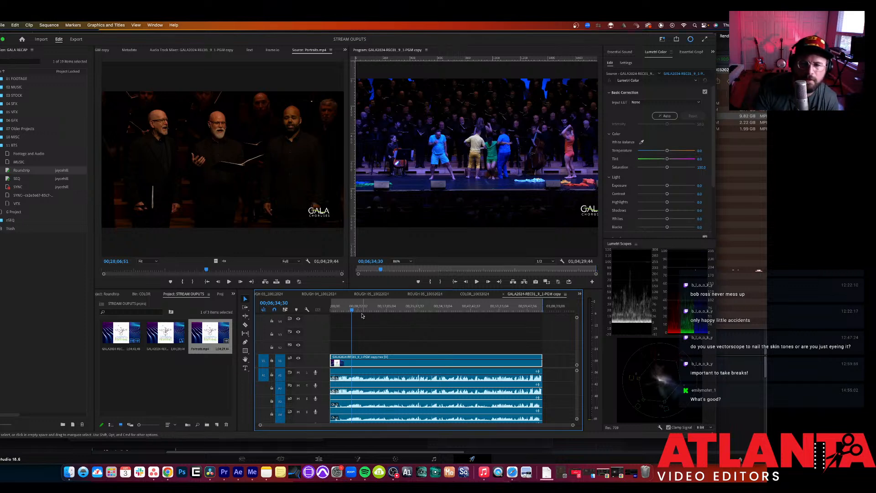
Step: Return the PGM copy sequence to its start and export it in the Waveform Audio format to the _CHORUS SHOW EXPORTS folder
{"action": "key", "text": "Home"}
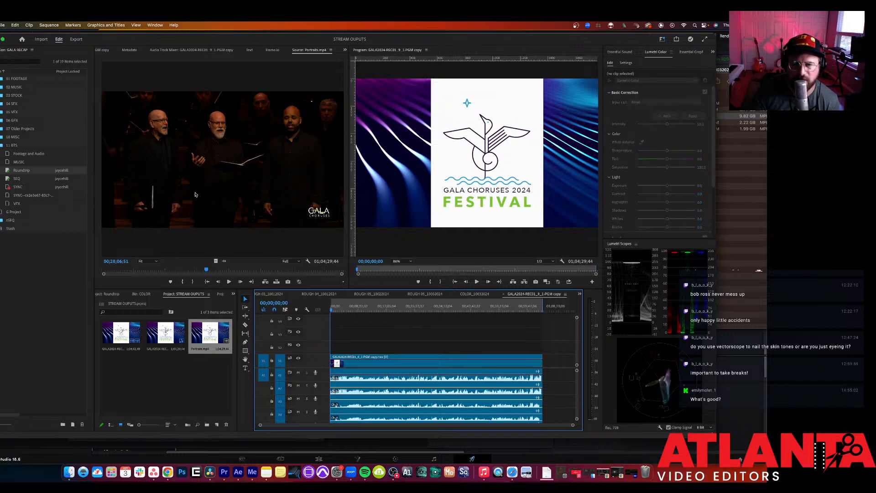
{"action": "key", "text": "super+m"}
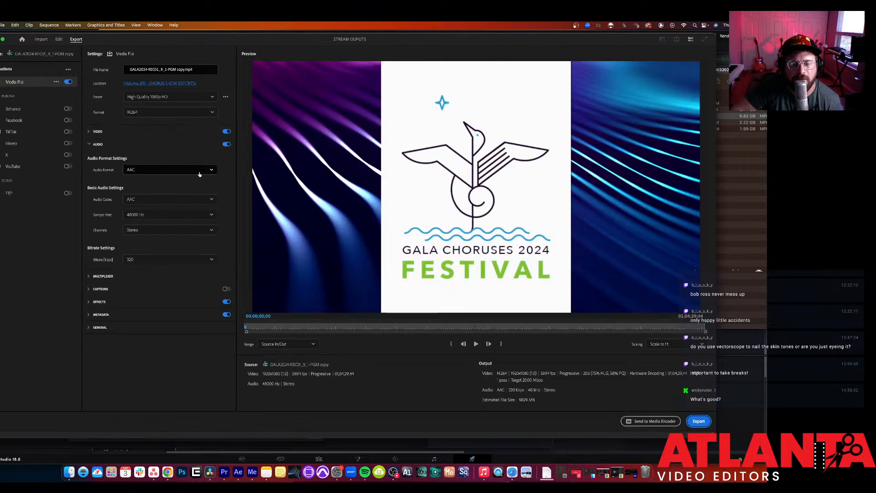
{"action": "left_click", "coordinate": [192, 98]}
{"action": "scroll", "coordinate": [184, 130], "scroll_direction": "down", "scroll_amount": 3}
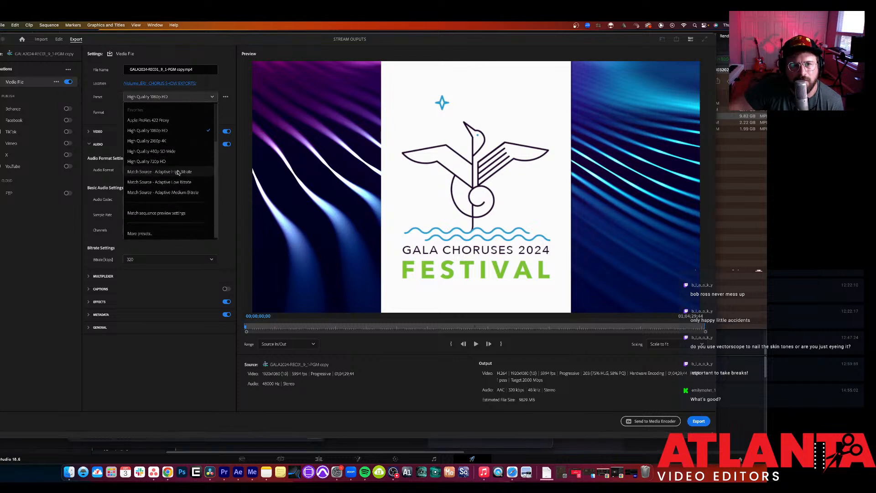
{"action": "scroll", "coordinate": [170, 133], "scroll_direction": "up", "scroll_amount": 2}
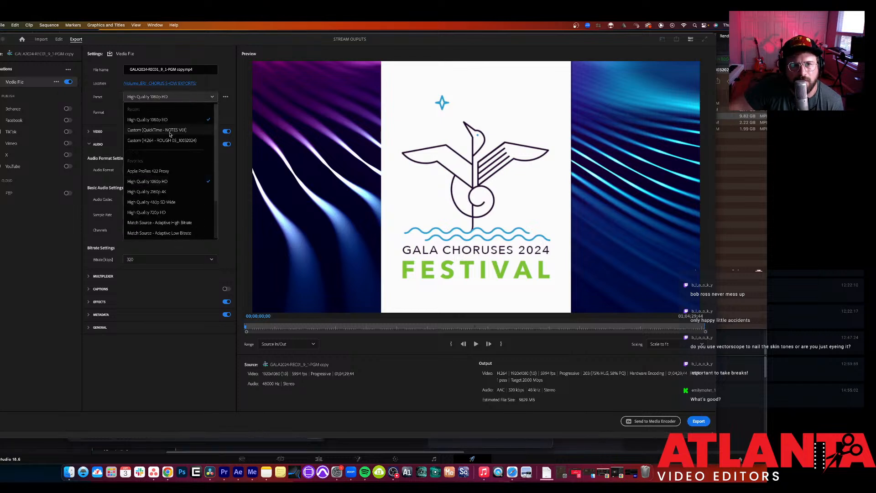
{"action": "left_click", "coordinate": [110, 116]}
{"action": "left_click", "coordinate": [150, 113]}
{"action": "scroll", "coordinate": [147, 156], "scroll_direction": "down", "scroll_amount": 6}
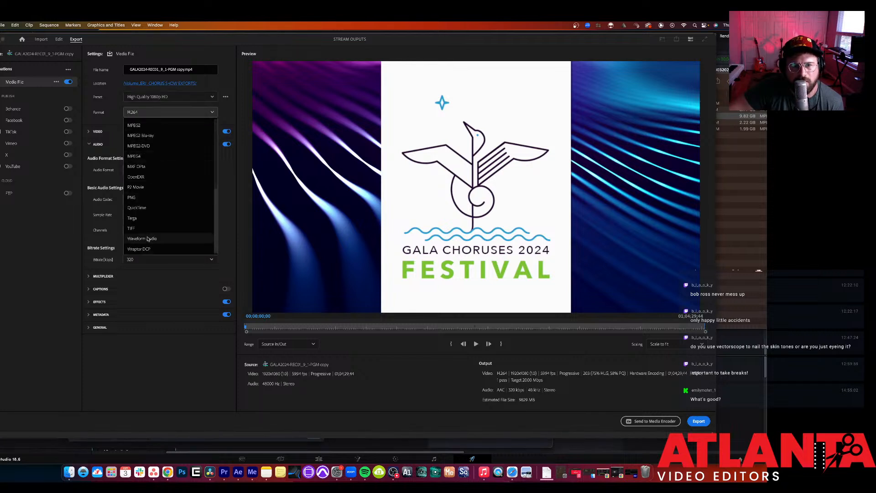
{"action": "left_click", "coordinate": [147, 238]}
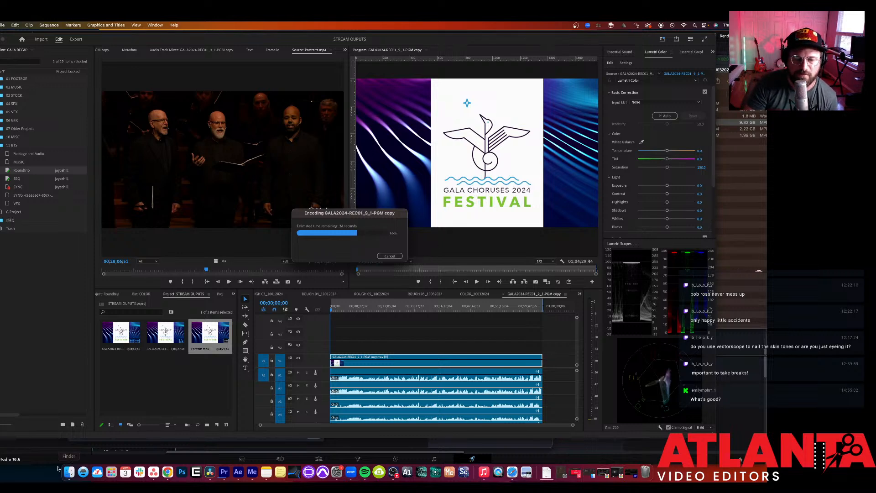
Step: Import GALA2024-REC01_9_1-PGM copy.wav from the _CHORUS SHOW EXPORTS folder into the STREAM OUPUTS project and play its opening as a source clip
{"action": "left_click", "coordinate": [59, 458]}
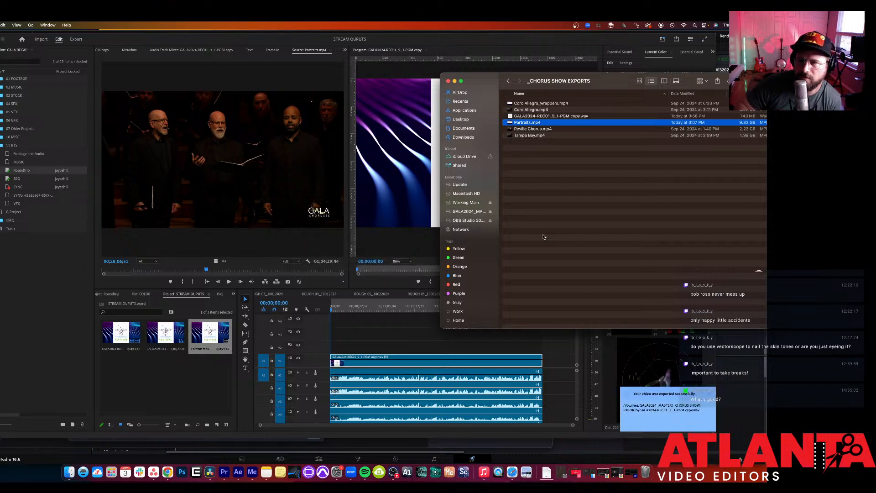
{"action": "left_click", "coordinate": [549, 116]}
{"action": "left_click_drag", "start_coordinate": [516, 122], "coordinate": [182, 378]}
{"action": "left_click", "coordinate": [183, 377]}
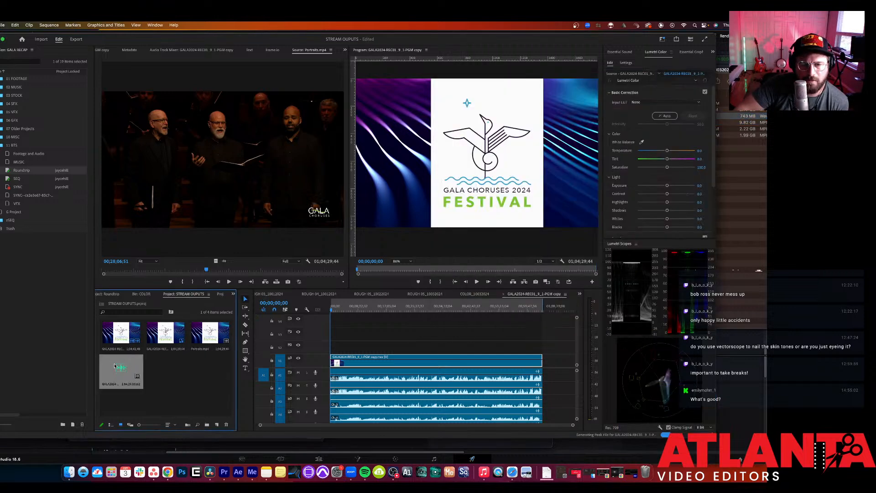
{"action": "double_click", "coordinate": [115, 366]}
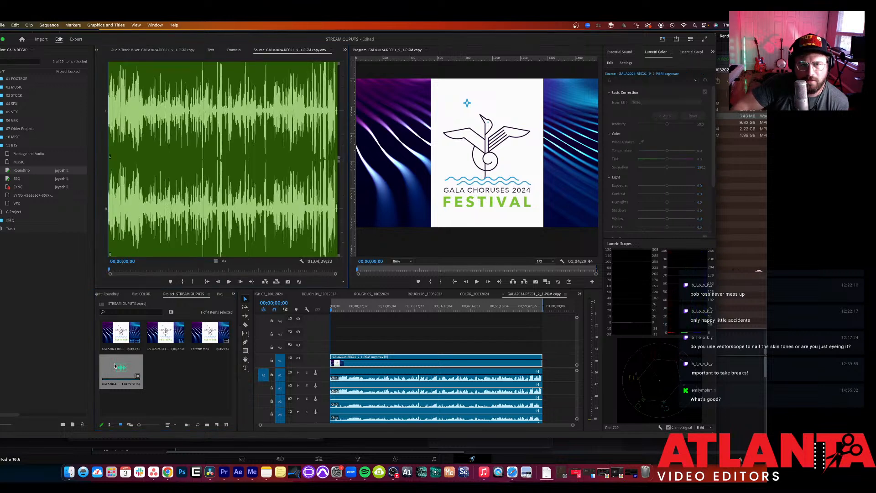
{"action": "key", "text": "space"}
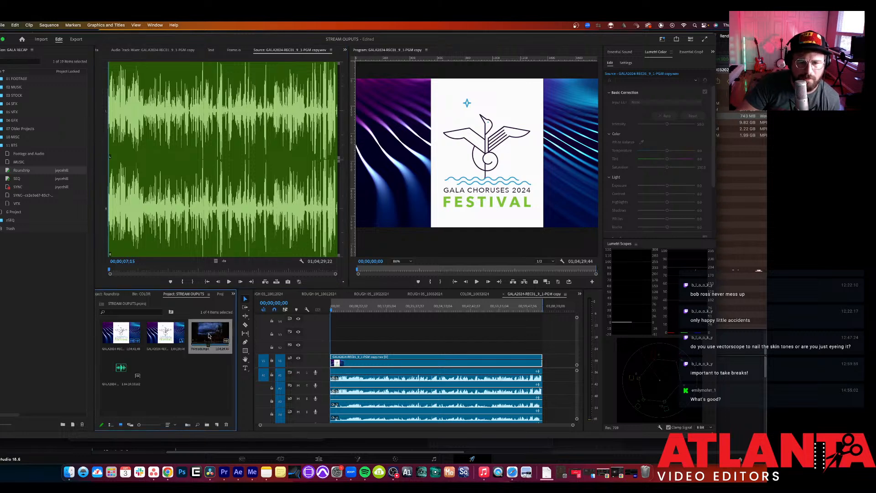
Step: Create a new sequence from Portraits.mp4 and place the exported WAV on the second audio track at the sequence start
{"action": "right_click", "coordinate": [207, 338]}
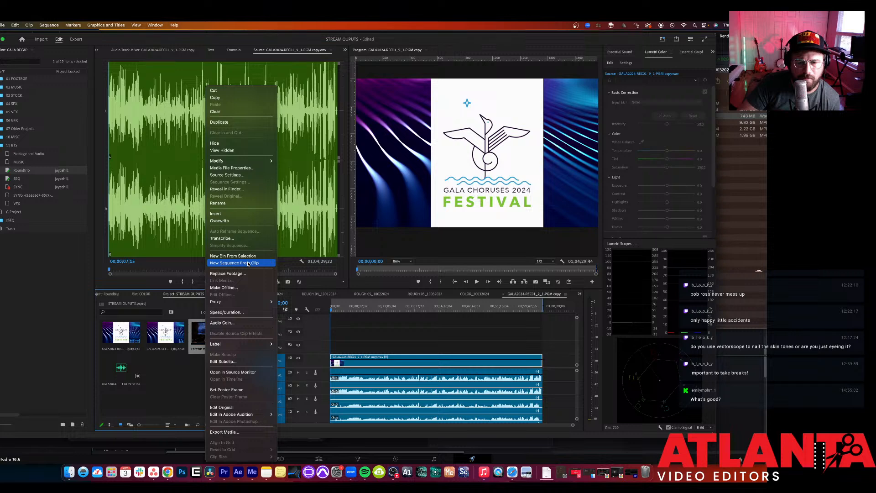
{"action": "left_click", "coordinate": [248, 263]}
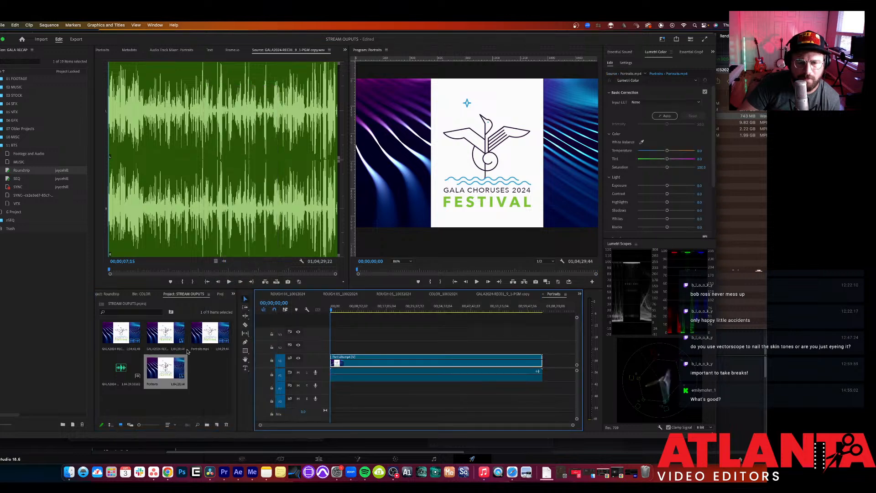
{"action": "left_click_drag", "start_coordinate": [122, 368], "coordinate": [320, 386]}
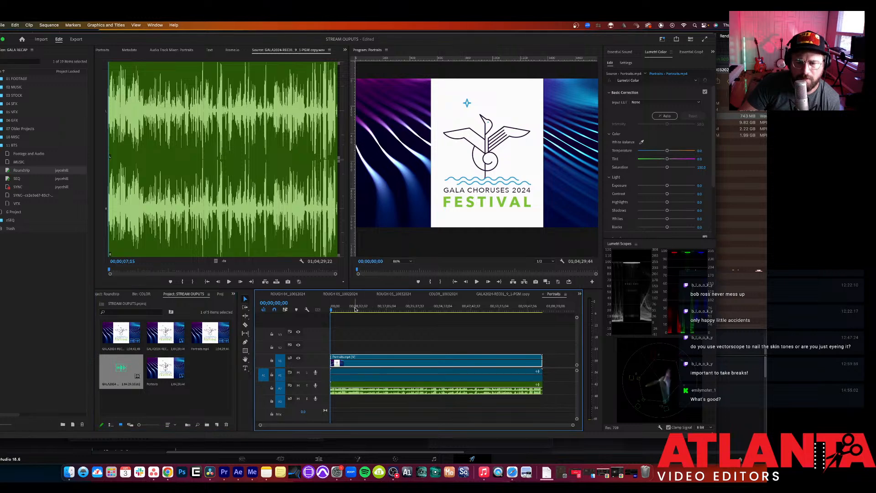
Step: Play the Portraits sequence from about 7:17 to check the combined audio, trying to raise the system volume
{"action": "left_click", "coordinate": [355, 309]}
{"action": "key", "text": "space"}
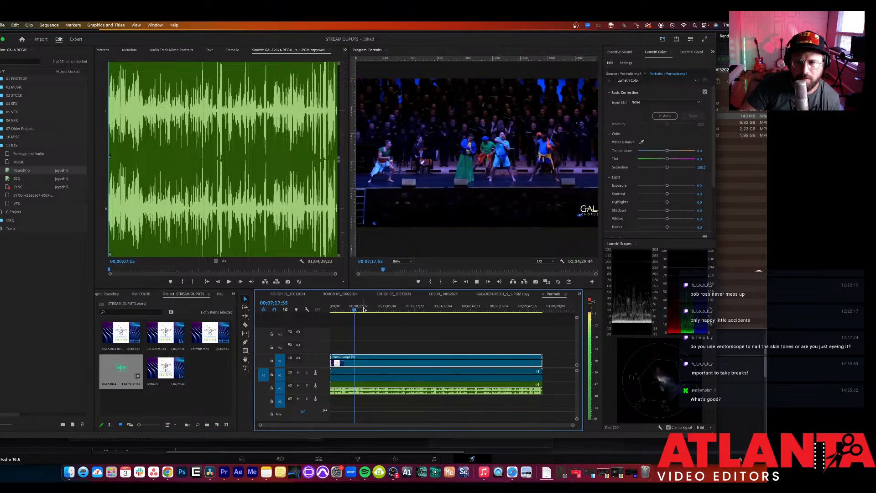
{"action": "key", "text": "XF86AudioRaiseVolume"}
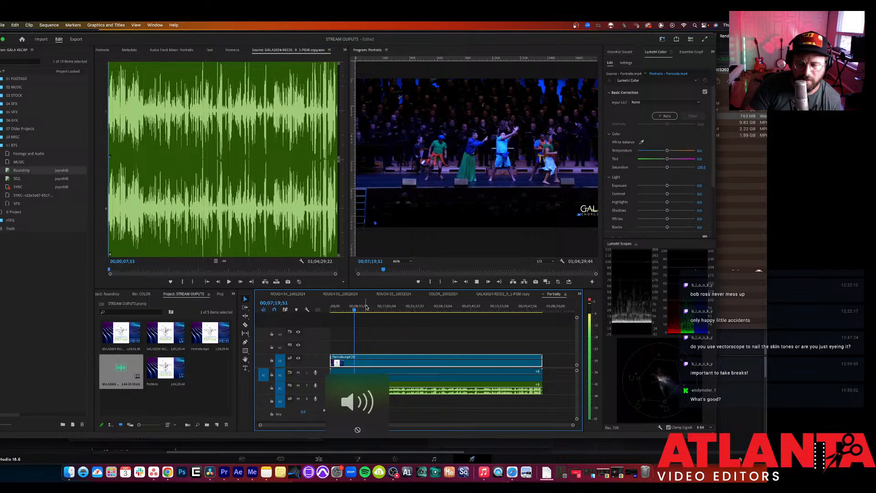
{"action": "key", "text": "space"}
Step: Select System Default - Scarlett 2i2 USB as the default output in the audio hardware preferences and apply the settings
{"action": "left_click", "coordinate": [0, 25]}
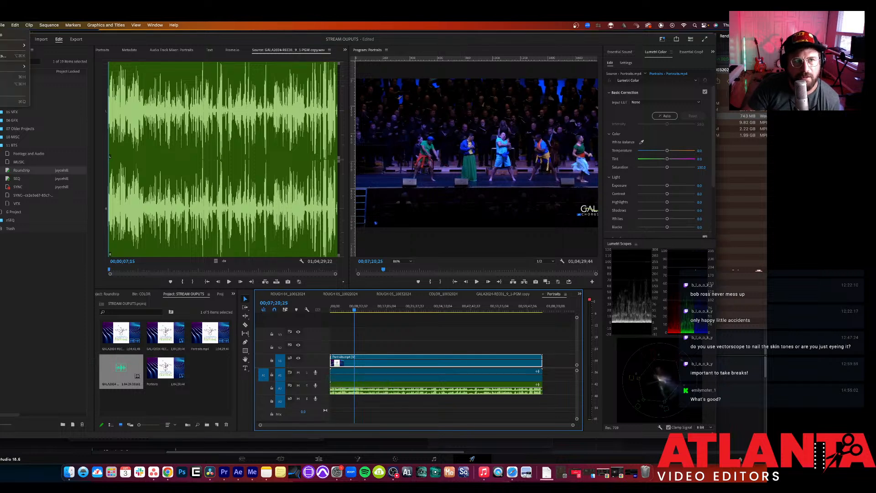
{"action": "mouse_move", "coordinate": [19, 45]}
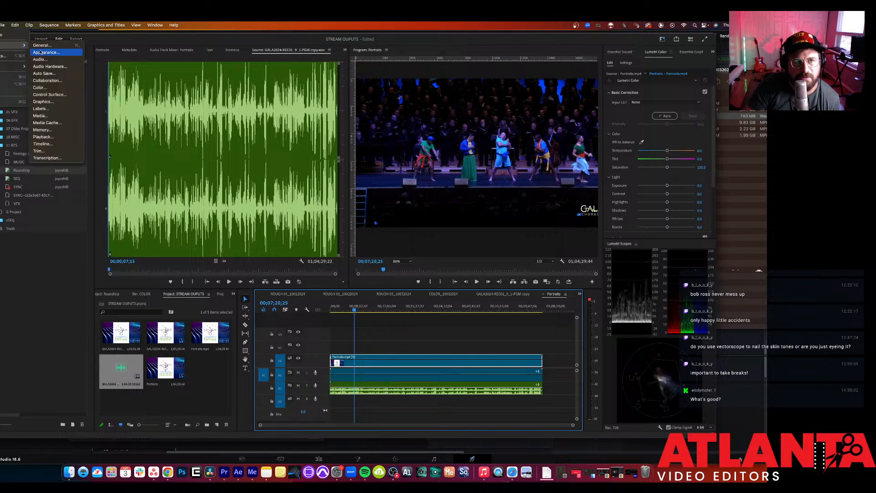
{"action": "left_click", "coordinate": [45, 67]}
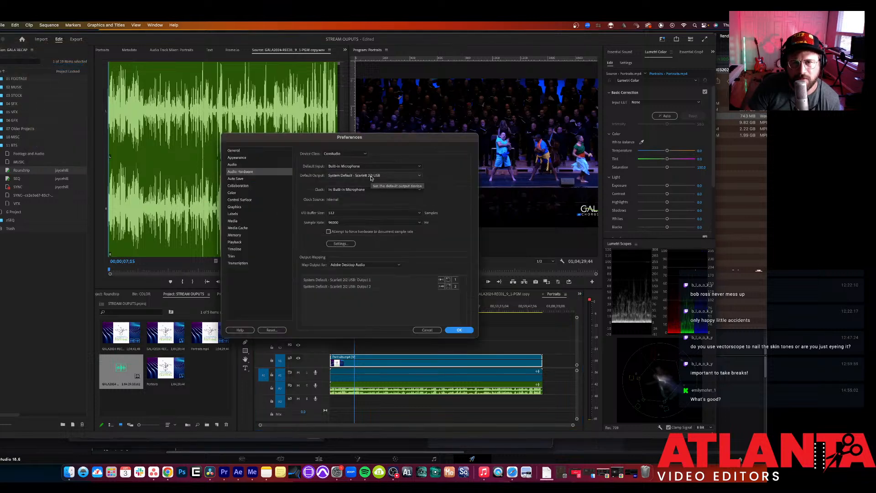
{"action": "left_click", "coordinate": [371, 177]}
{"action": "left_click", "coordinate": [372, 184]}
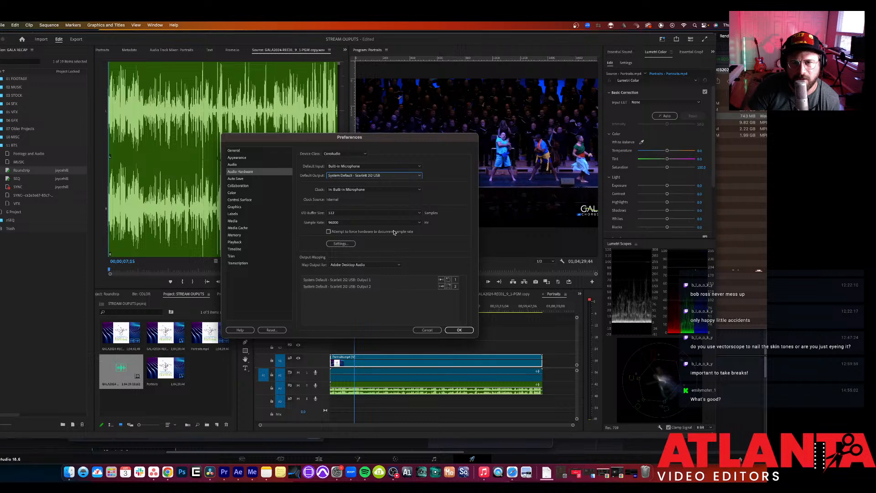
{"action": "left_click", "coordinate": [460, 330]}
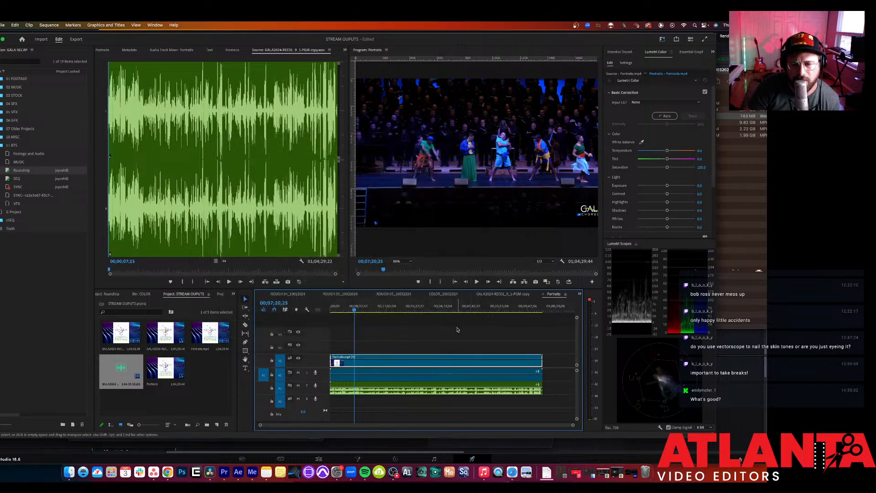
Step: Play the Portraits sequence from about 21:39, check the audio mixer levels in OBS, and return to Premiere Pro
{"action": "left_click", "coordinate": [391, 328]}
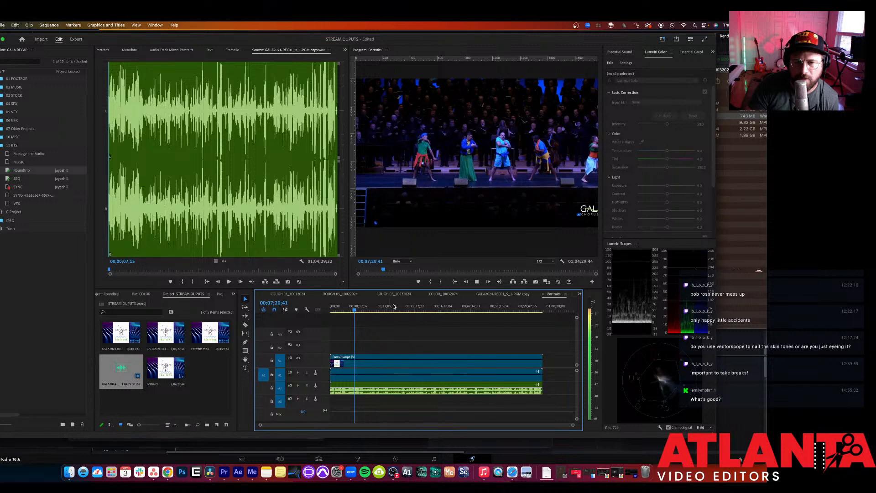
{"action": "left_click", "coordinate": [401, 308]}
{"action": "left_click_drag", "start_coordinate": [401, 308], "coordinate": [401, 309]}
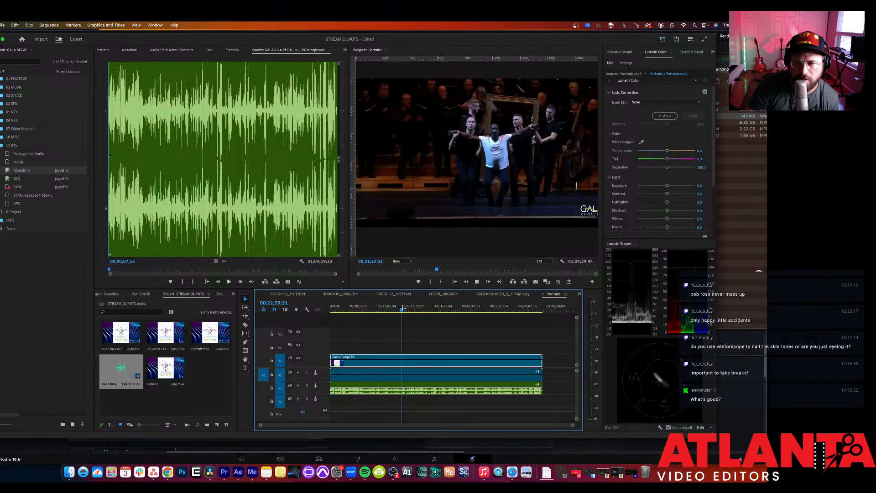
{"action": "key", "text": "space"}
{"action": "key", "text": "space"}
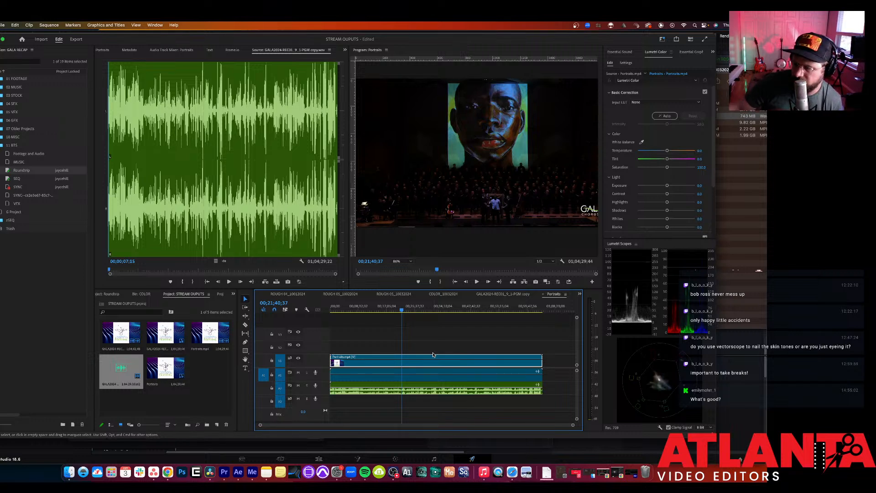
{"action": "left_click", "coordinate": [393, 472]}
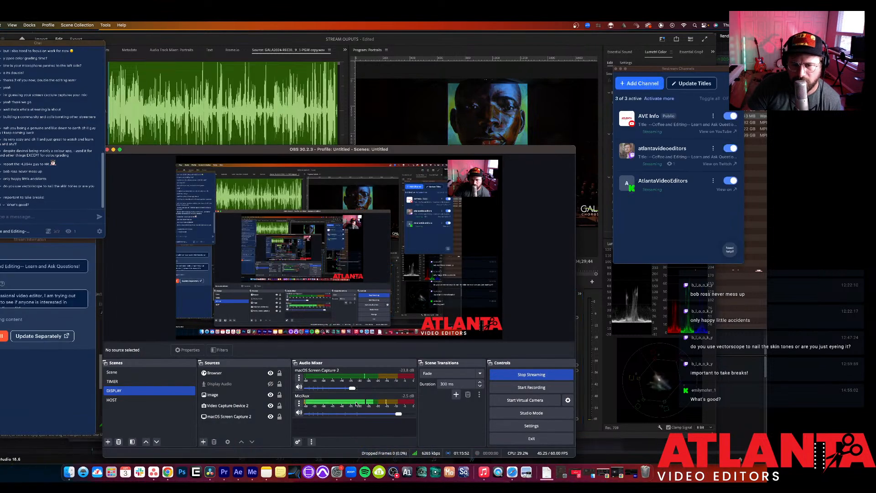
{"action": "left_click", "coordinate": [577, 430]}
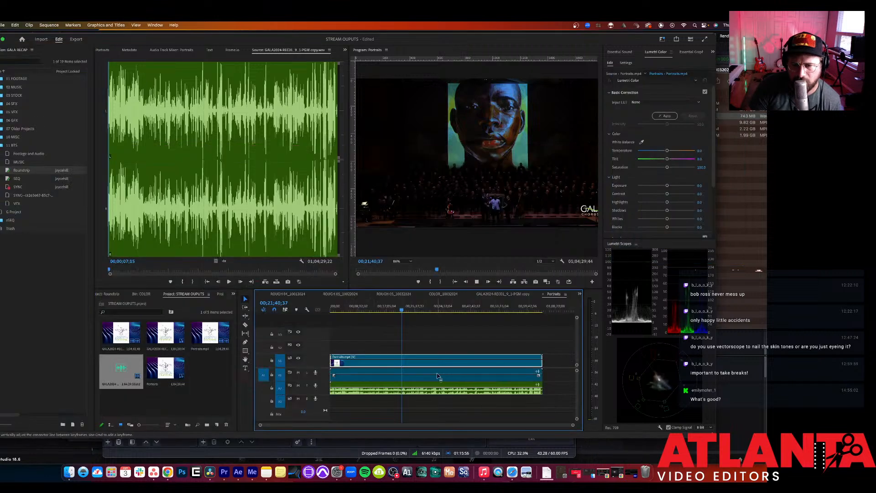
Step: Resume playback from about 21:40, and spot-check the Portraits sequence's audio near 50:25, 56:49, 1:00:53 and 2:54
{"action": "key", "text": "space"}
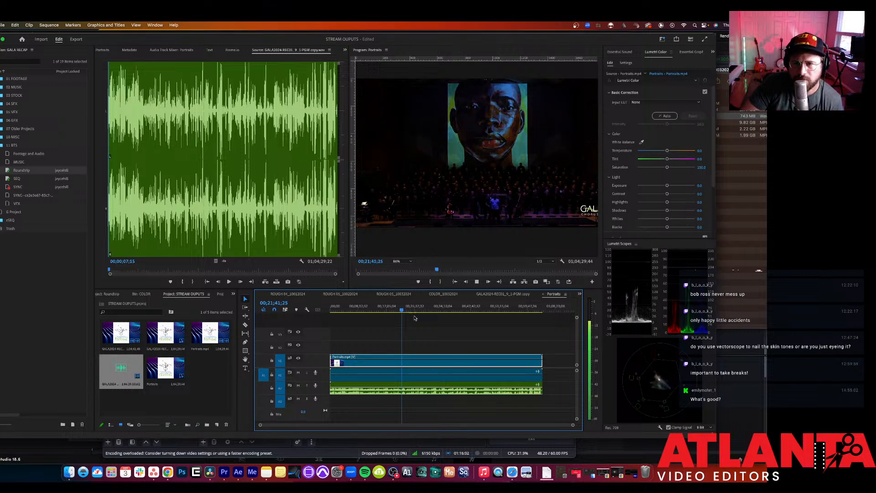
{"action": "left_click", "coordinate": [497, 310]}
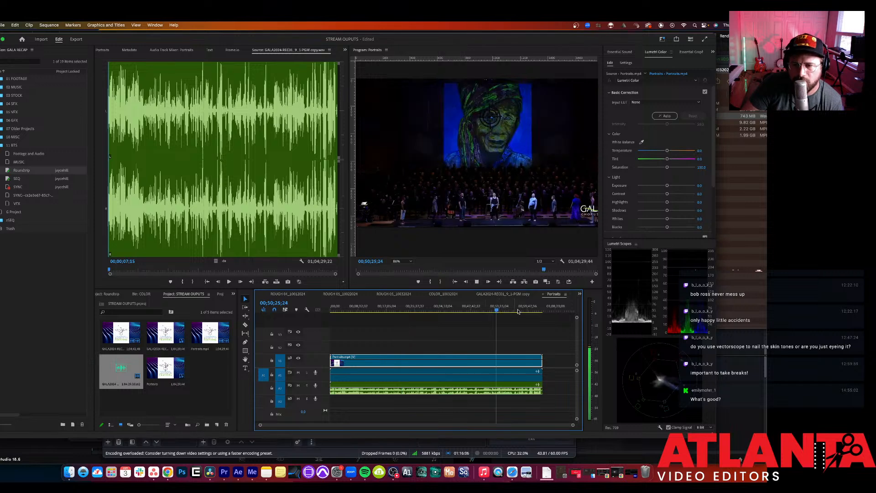
{"action": "left_click", "coordinate": [517, 310]}
{"action": "key", "text": "space"}
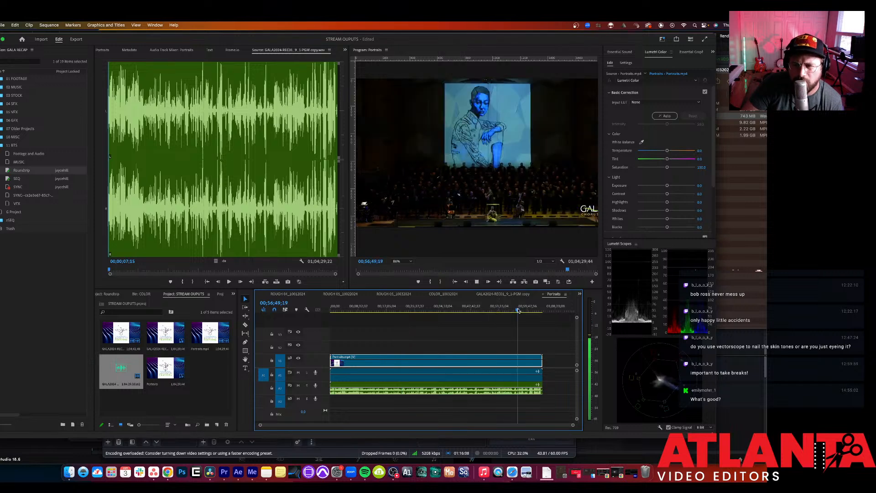
{"action": "left_click", "coordinate": [531, 311]}
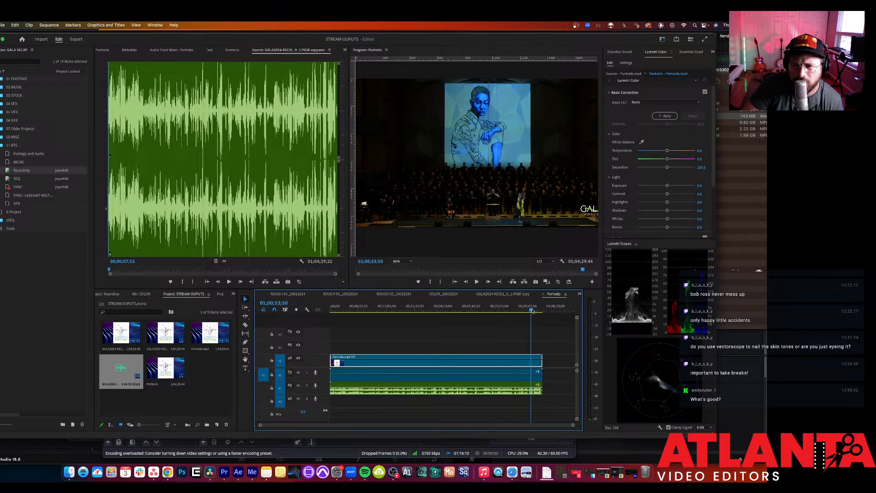
{"action": "key", "text": "space"}
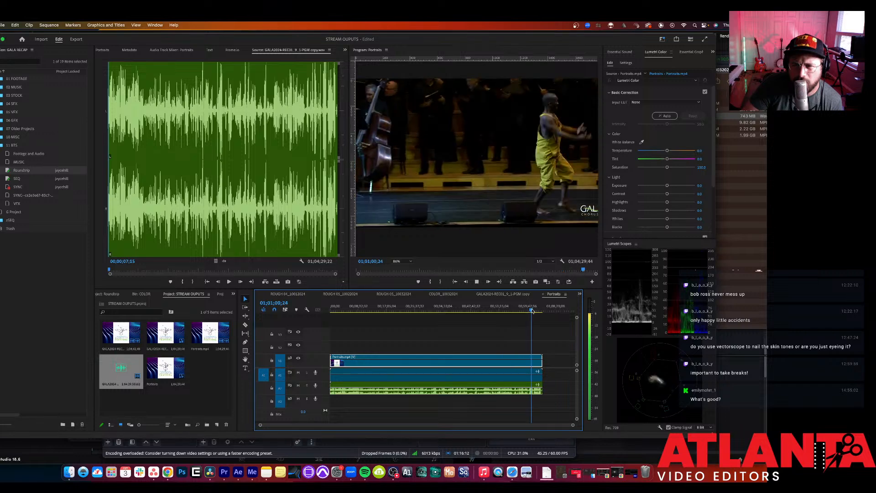
{"action": "left_click", "coordinate": [340, 307]}
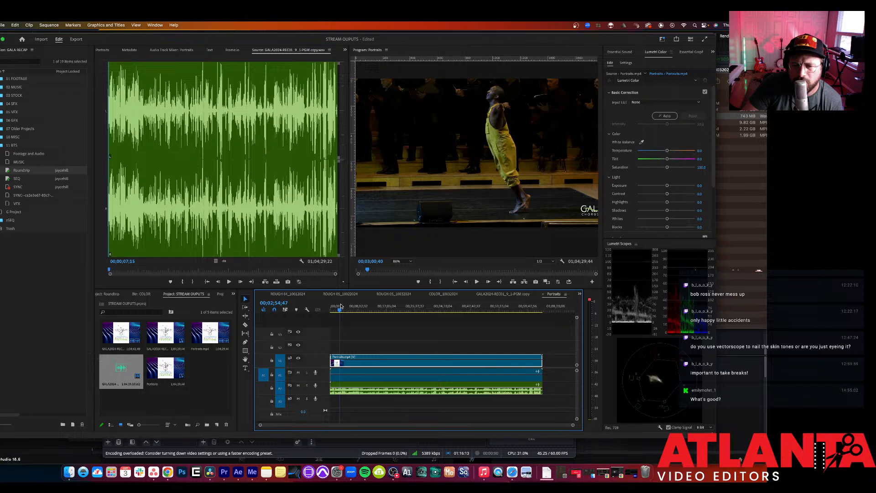
{"action": "key", "text": "space"}
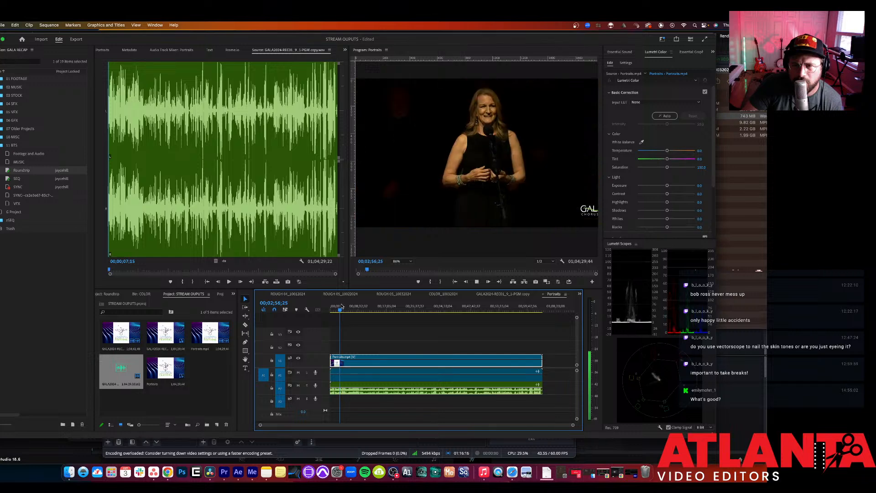
{"action": "key", "text": "space"}
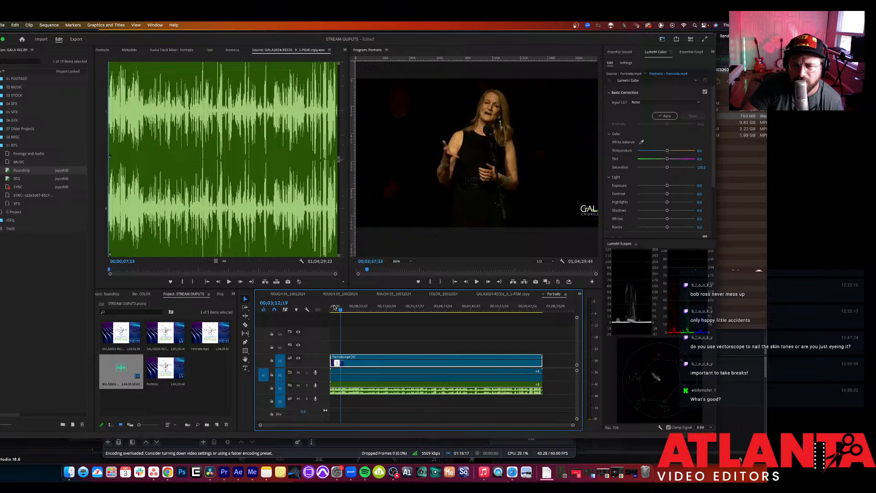
Step: Play the Portraits sequence from its start and move the WAV clip up to the first audio track, overwriting the Portraits.mp4 audio
{"action": "key", "text": "Home"}
{"action": "key", "text": "space"}
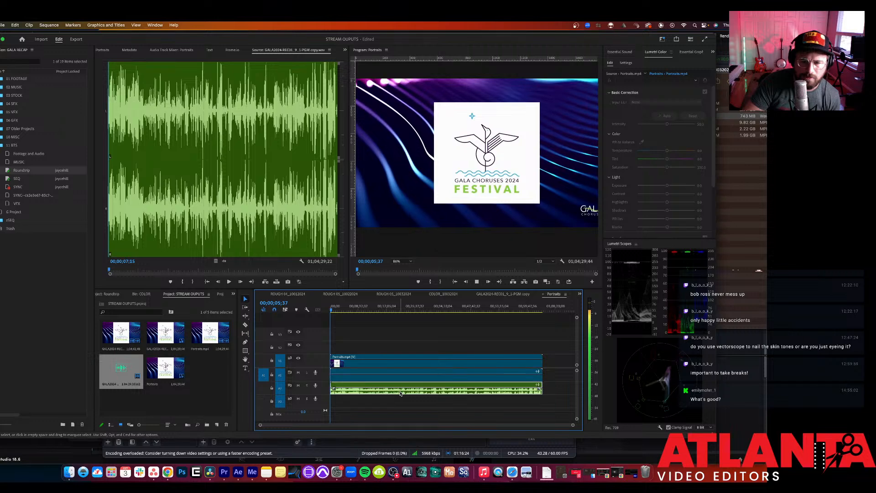
{"action": "key", "text": "alt+Up"}
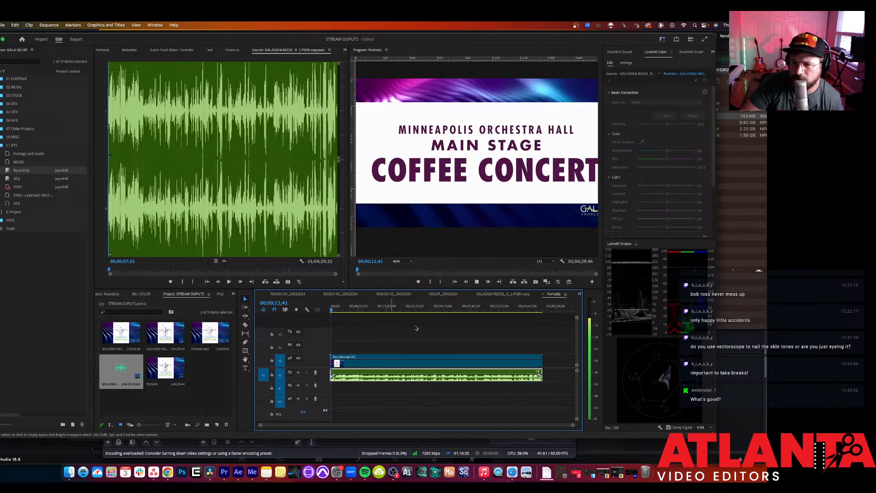
Step: Check the end of the Portraits sequence and set up its export with the High Quality 1080p HD preset in H.264 format
{"action": "left_click", "coordinate": [548, 309]}
{"action": "key", "text": "Up"}
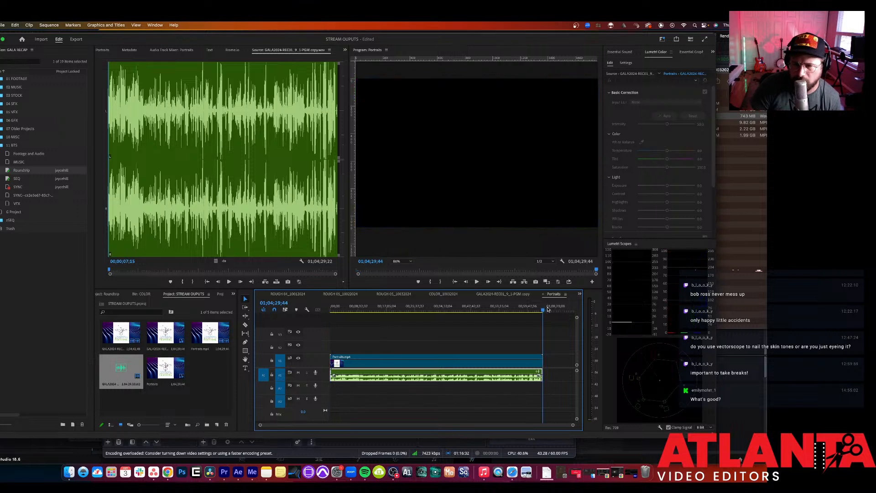
{"action": "key", "text": "Left"}
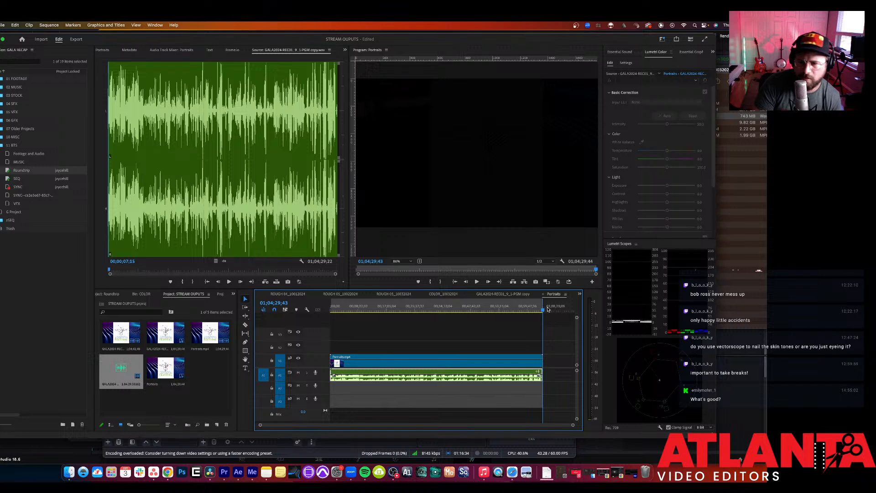
{"action": "key", "text": "="}
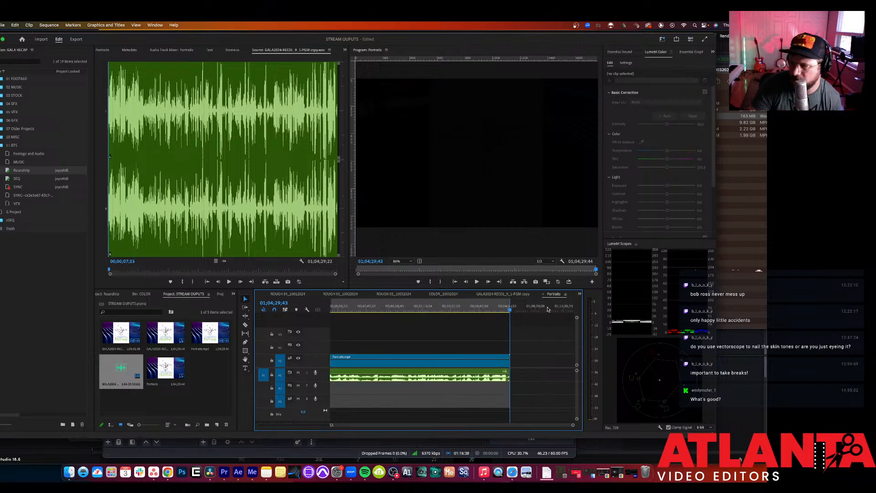
{"action": "key", "text": "super+m"}
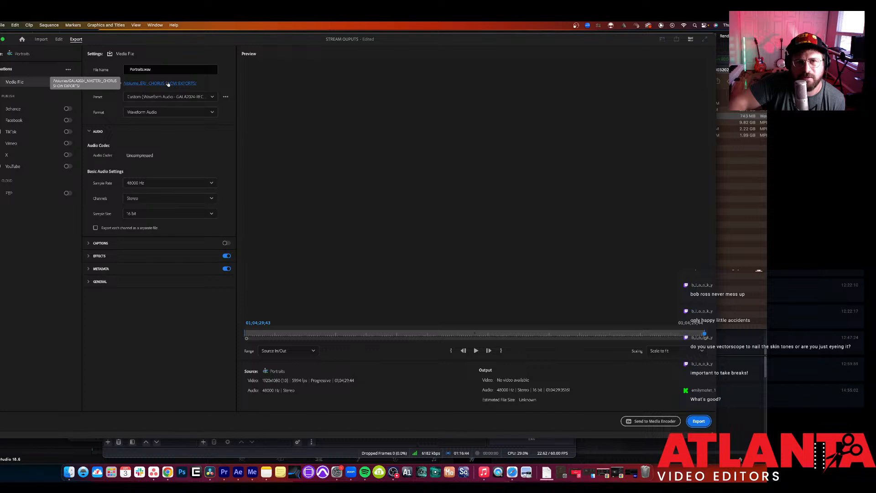
{"action": "left_click", "coordinate": [177, 97]}
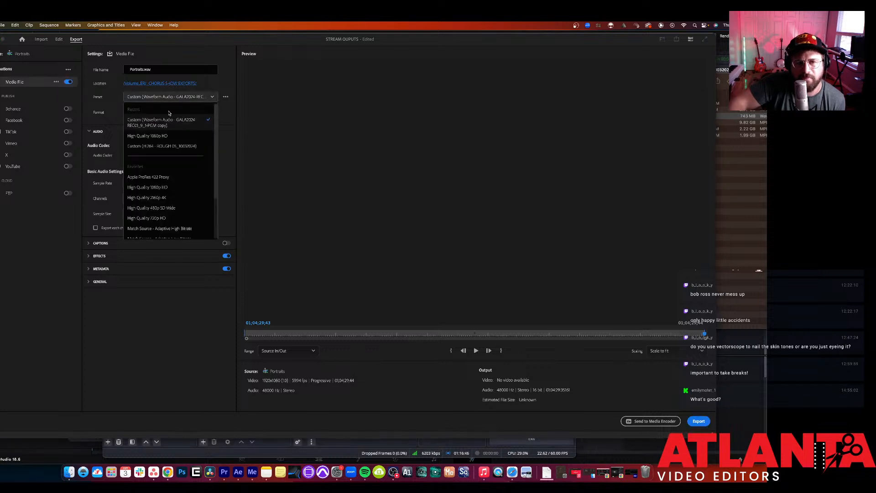
{"action": "left_click", "coordinate": [168, 136]}
{"action": "left_click", "coordinate": [181, 113]}
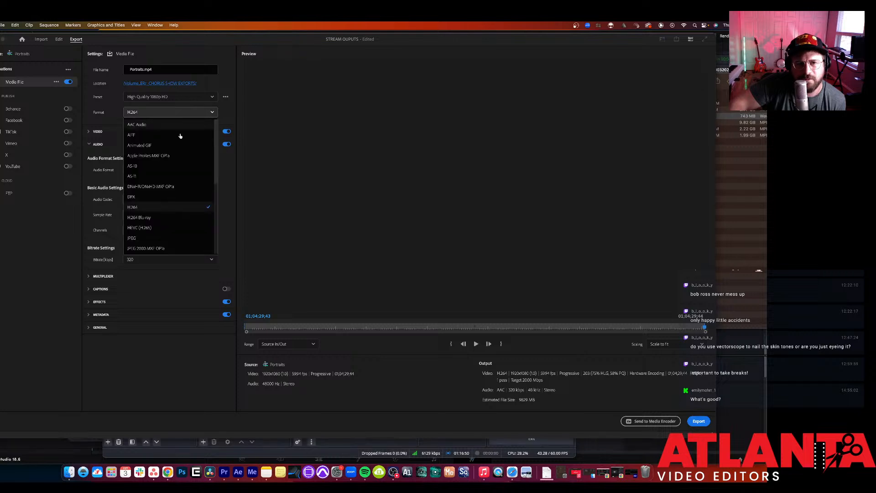
{"action": "left_click", "coordinate": [108, 111]}
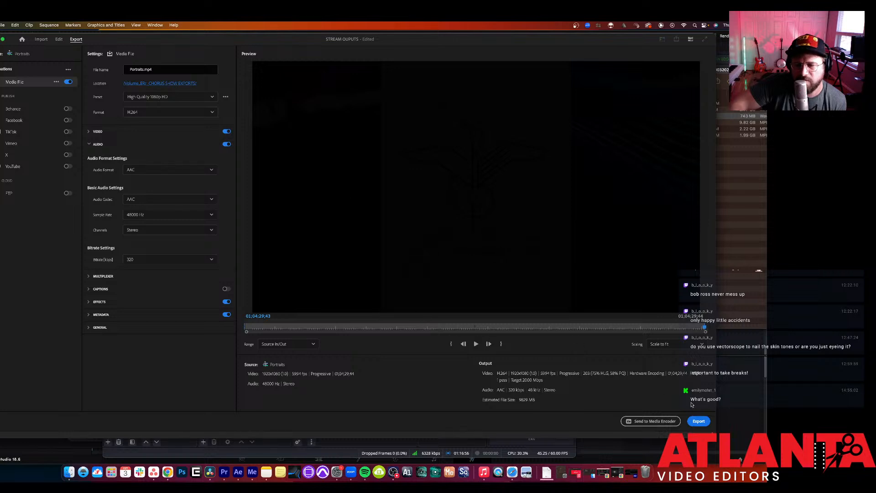
Step: Name the Portraits export file Portraits v2 and send it to Media Encoder
{"action": "left_click", "coordinate": [654, 421]}
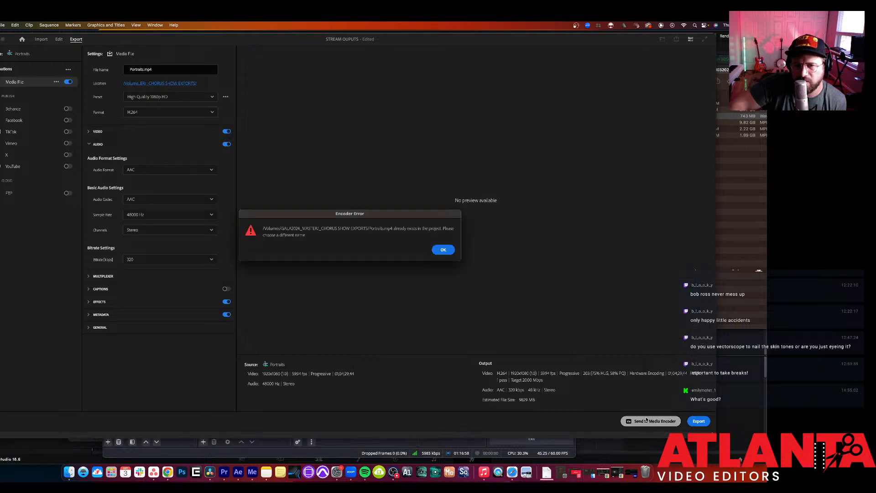
{"action": "left_click", "coordinate": [444, 252]}
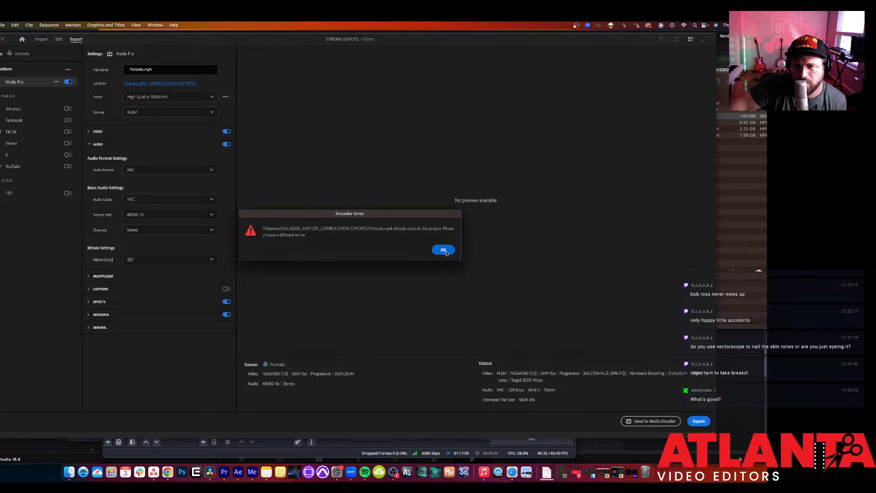
{"action": "left_click", "coordinate": [165, 70]}
{"action": "left_click", "coordinate": [162, 70]}
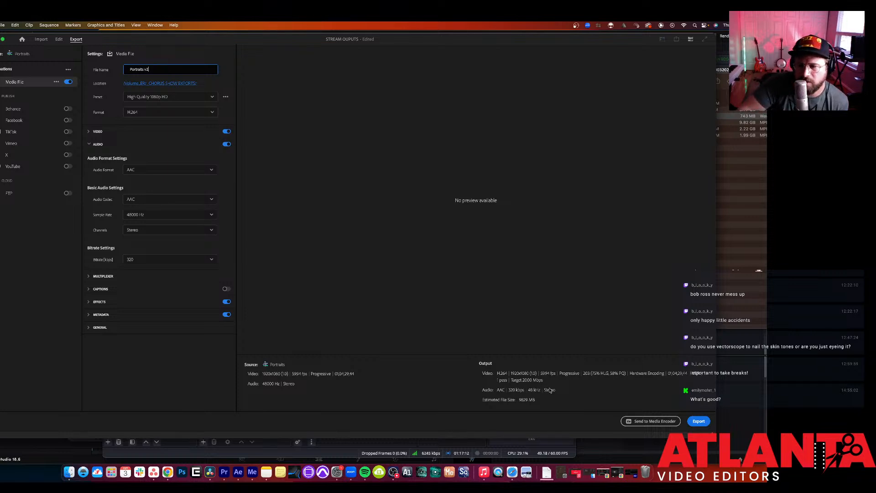
{"action": "type", "text": "v2"}
{"action": "left_click", "coordinate": [633, 418]}
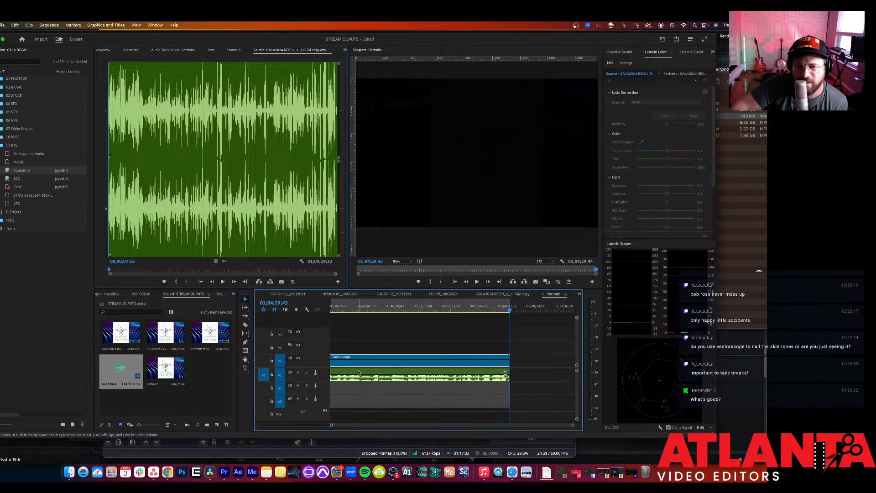
Step: Delete the offline COLOR CORRECTION.mov clip from ROUGH 05_10032024 and relink its source in the Roundtrip project's COLOR bin to the FROM COLOR file
{"action": "left_click", "coordinate": [401, 295]}
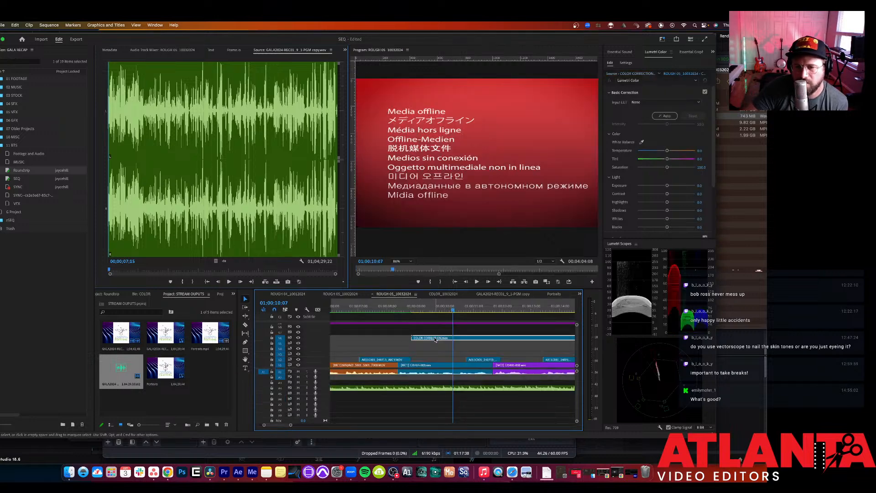
{"action": "key", "text": "Delete"}
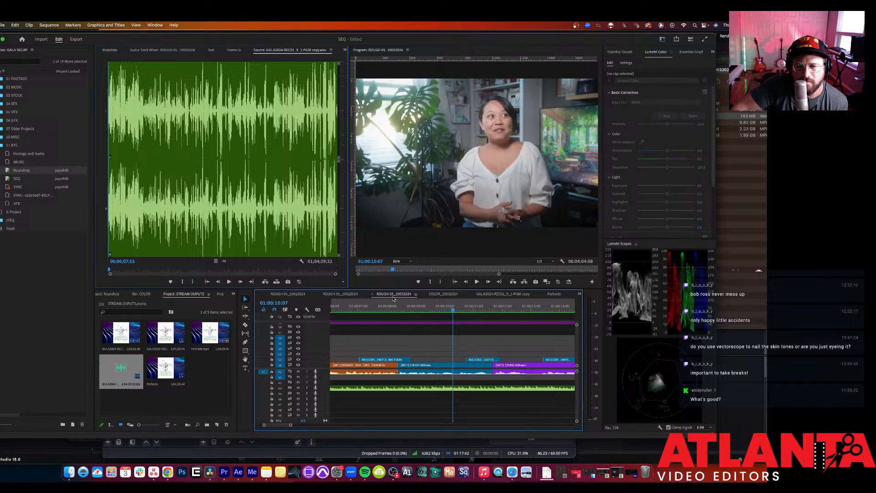
{"action": "double_click", "coordinate": [9, 173]}
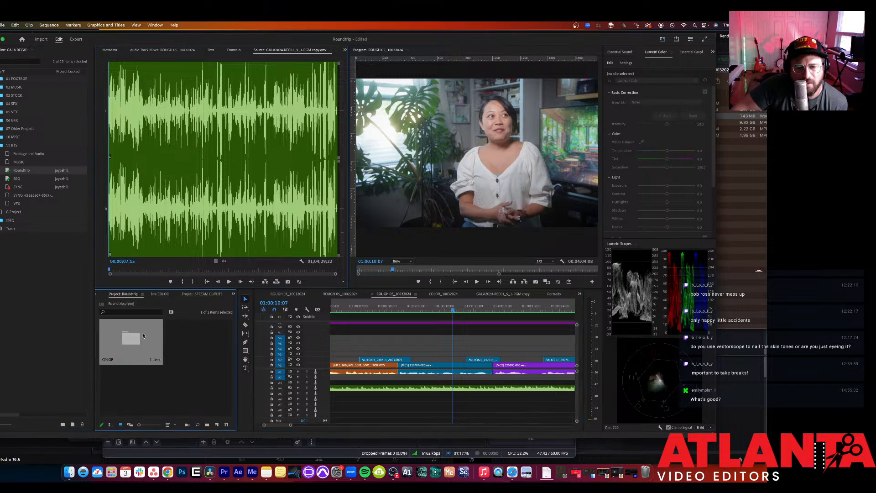
{"action": "double_click", "coordinate": [142, 335]}
{"action": "right_click", "coordinate": [141, 340]}
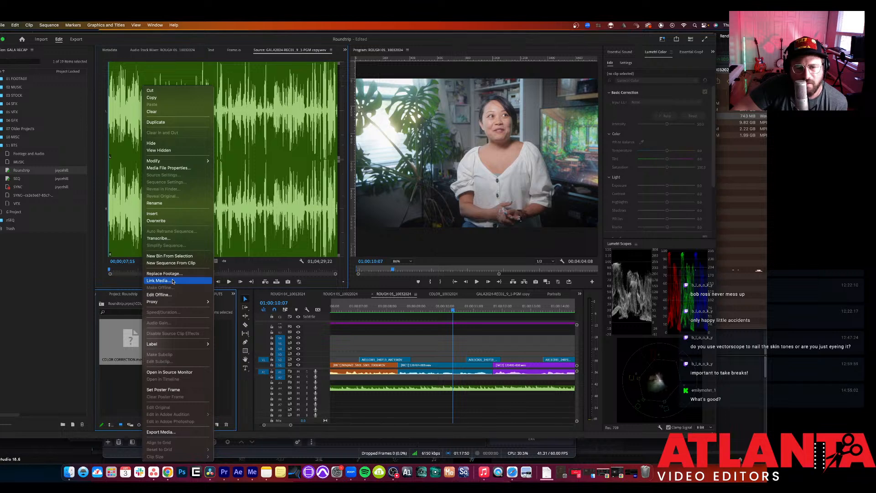
{"action": "left_click", "coordinate": [158, 281]}
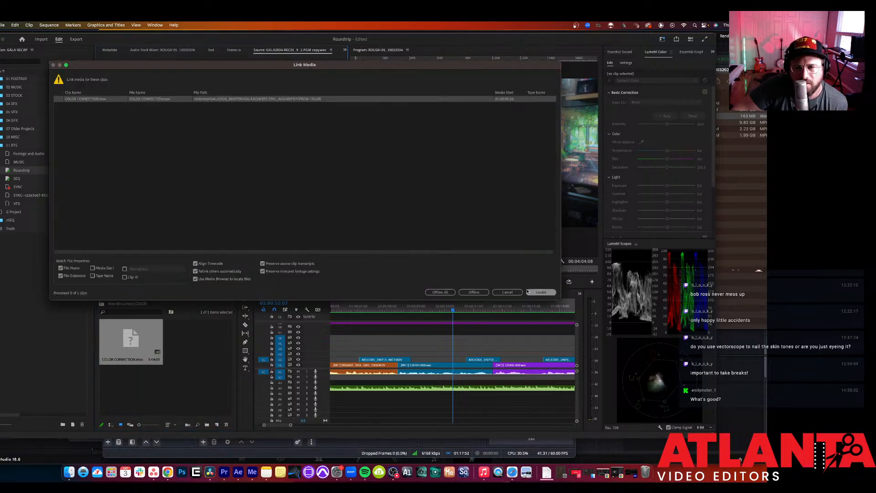
{"action": "left_click", "coordinate": [540, 292]}
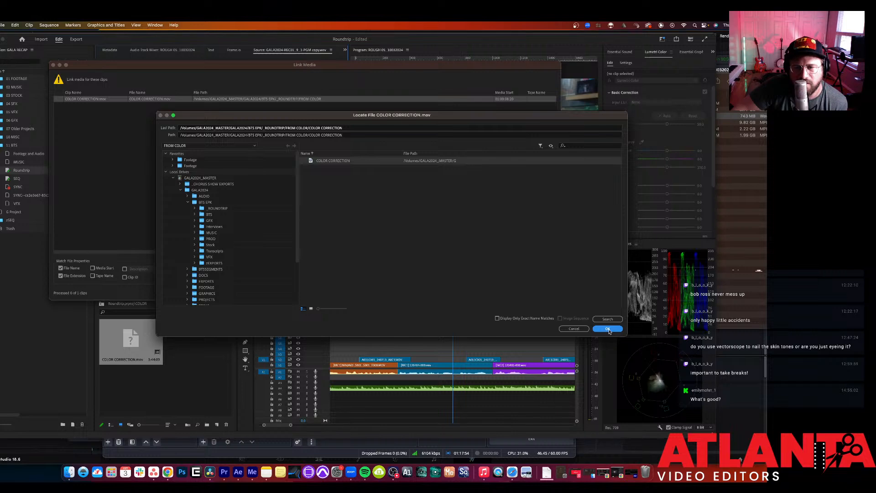
{"action": "left_click", "coordinate": [608, 328]}
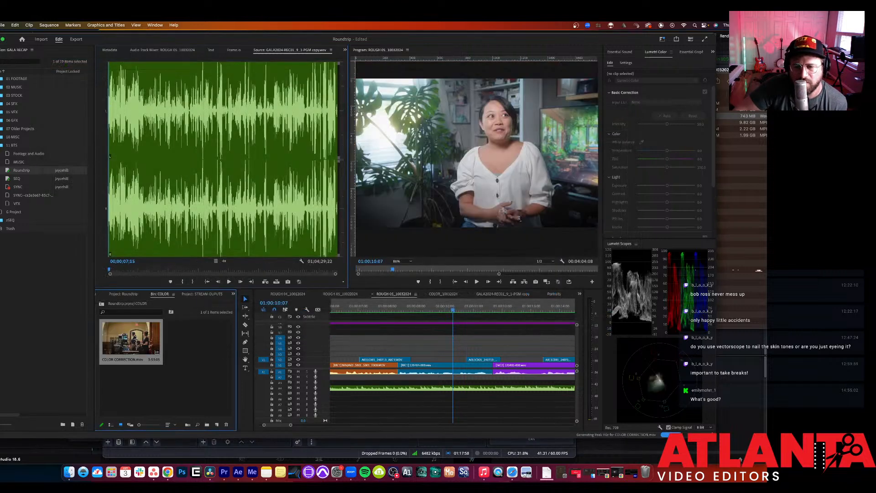
Step: Place the relinked COLOR CORRECTION.mov in ROUGH 05_10032024 above the edit, starting right after the counting leader at 01:00:00:00
{"action": "left_click", "coordinate": [396, 338]}
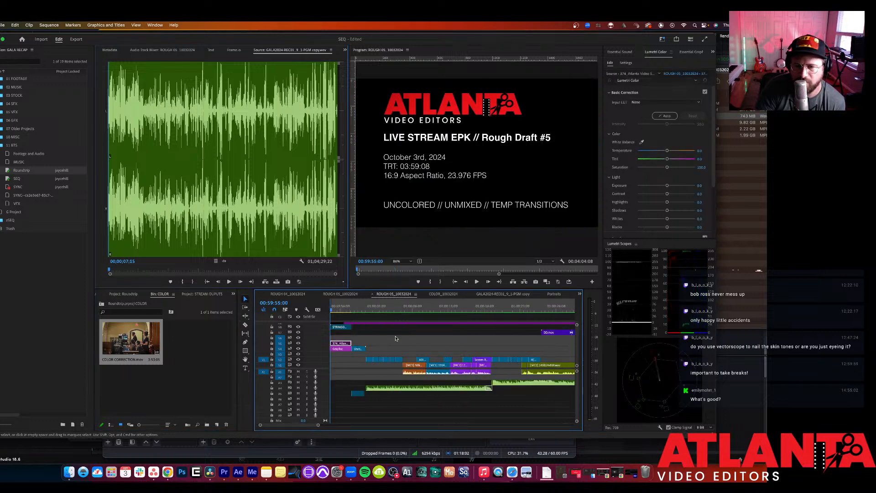
{"action": "key", "text": "minus"}
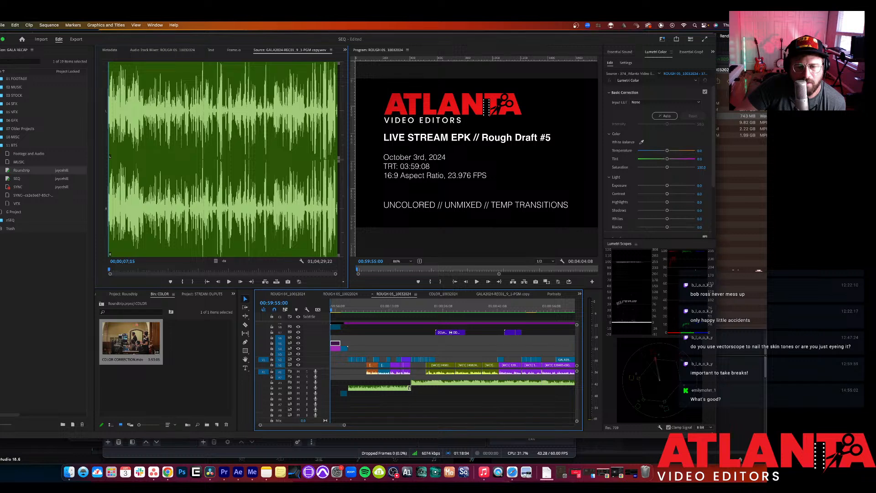
{"action": "left_click", "coordinate": [144, 337]}
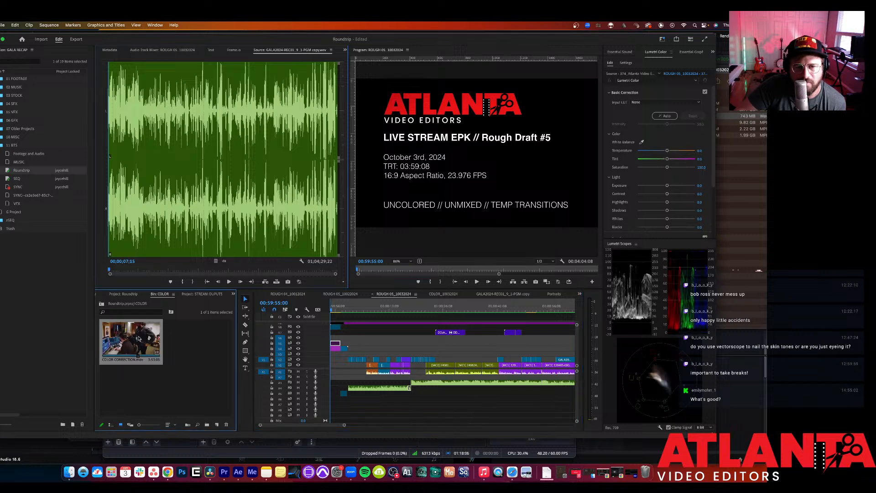
{"action": "double_click", "coordinate": [139, 337]}
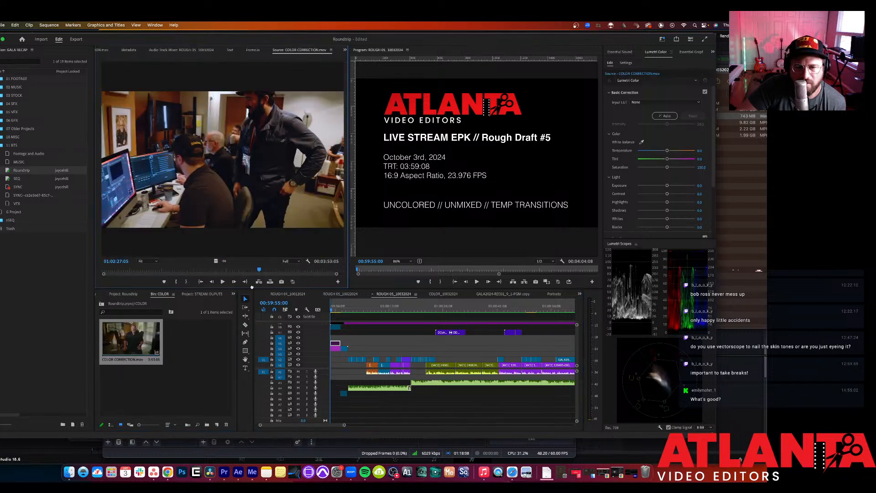
{"action": "left_click_drag", "start_coordinate": [252, 287], "coordinate": [353, 339]}
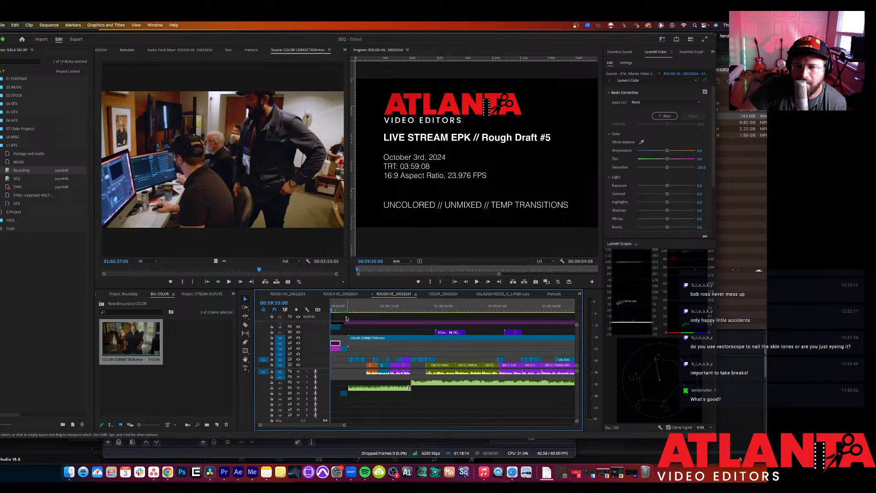
Step: Check the graded clip's start frame at 01:00:00:00 and play the sequence through to the schedule screen recording near 01:00:15
{"action": "left_click", "coordinate": [346, 318]}
{"action": "key", "text": "space"}
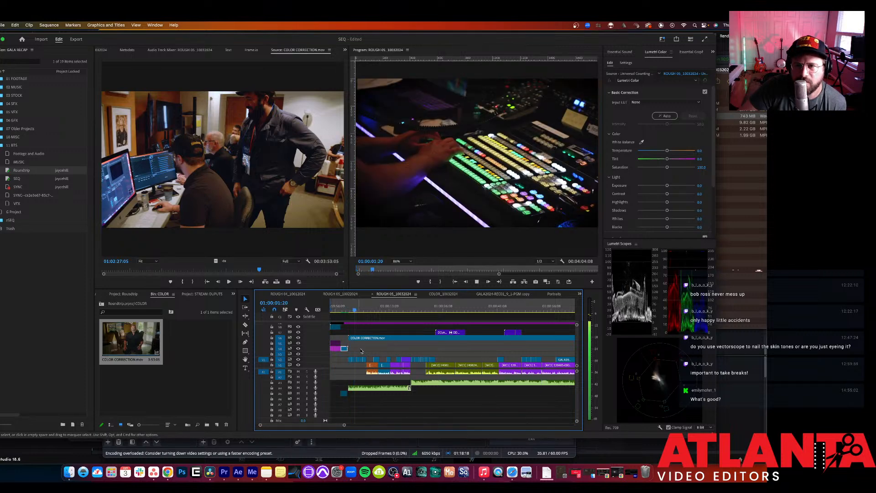
{"action": "key", "text": "space"}
{"action": "key", "text": "="}
{"action": "key", "text": "="}
{"action": "key", "text": "="}
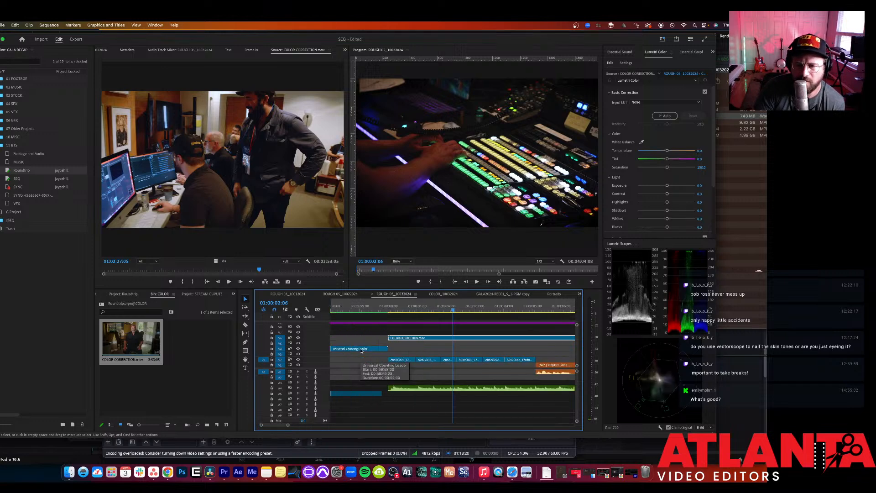
{"action": "left_click", "coordinate": [389, 309]}
{"action": "key", "text": "Left"}
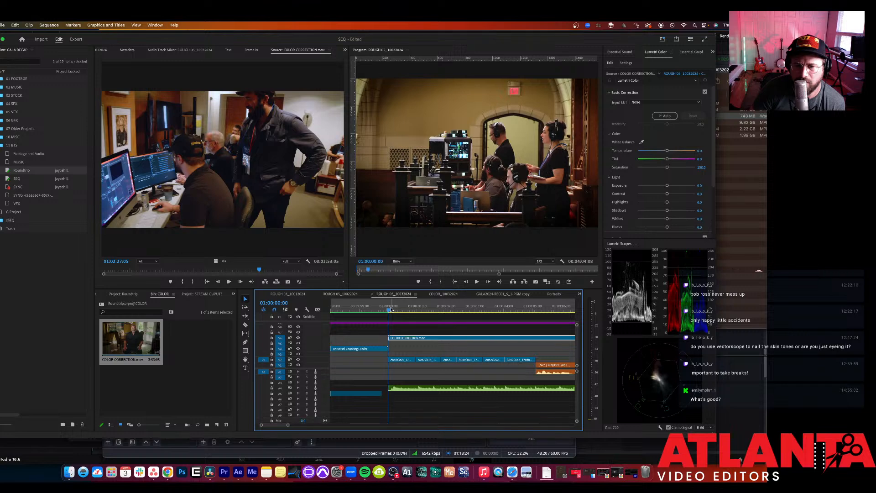
{"action": "key", "text": "space"}
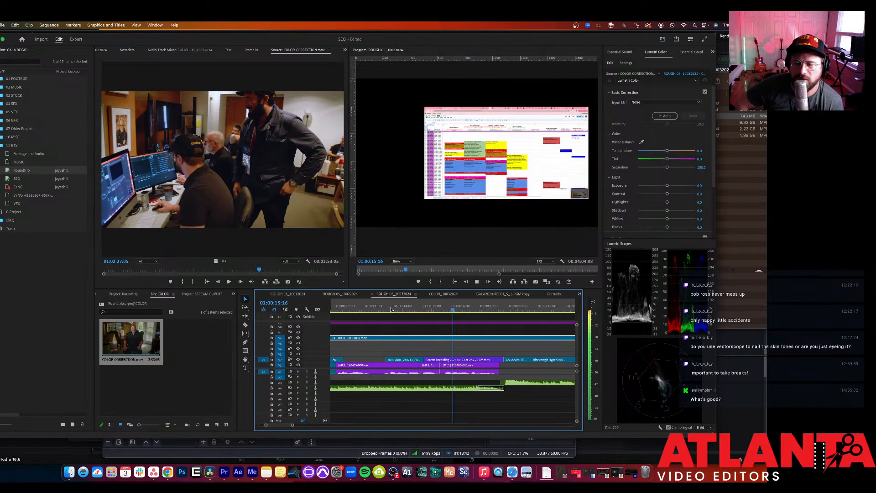
{"action": "key", "text": "space"}
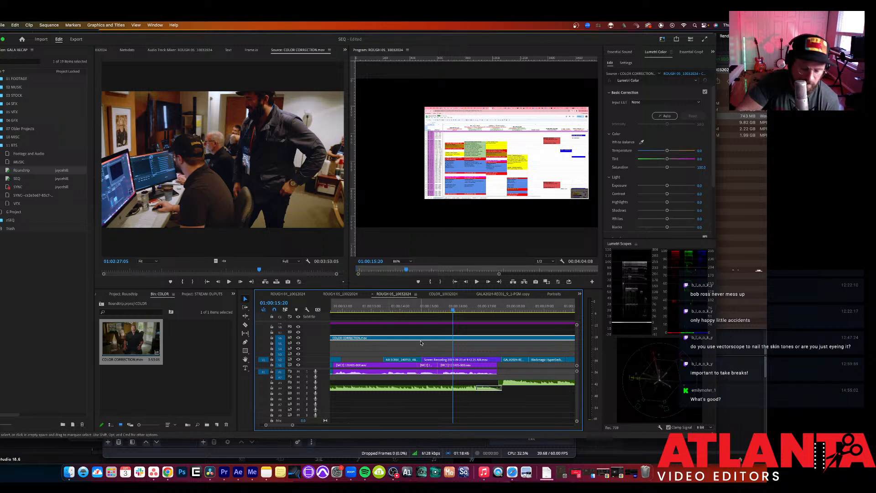
Step: Split COLOR CORRECTION.mov at the start of the schedule screen recording and trim the second part to begin where the recording ends
{"action": "key", "text": "c"}
{"action": "key", "text": "v"}
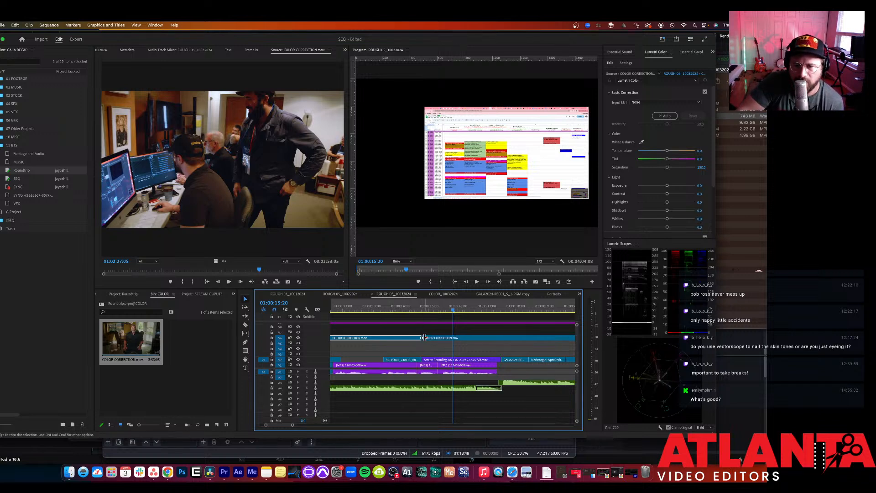
{"action": "left_click_drag", "start_coordinate": [476, 344], "coordinate": [499, 336]}
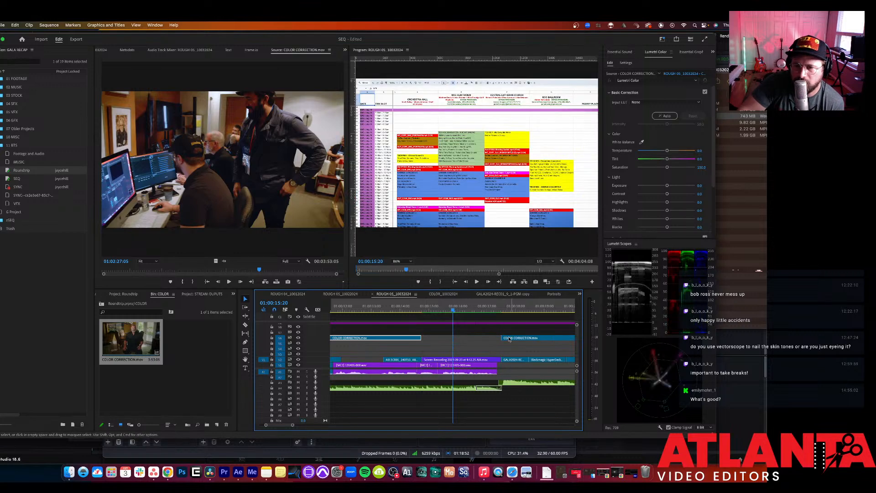
Step: Play the graded edit after the schedule screen recording to about 01:00:33, and replay the interview with the lower-third graphic from about 01:00:30
{"action": "key", "text": "space"}
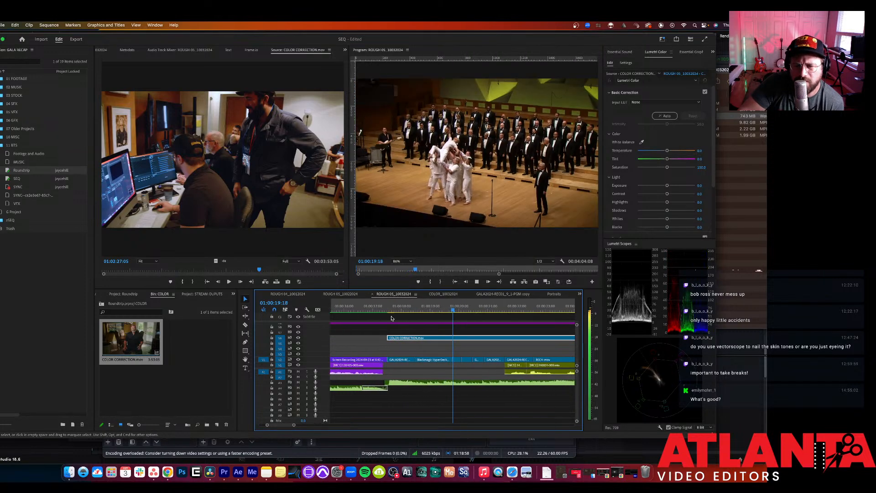
{"action": "key", "text": "space"}
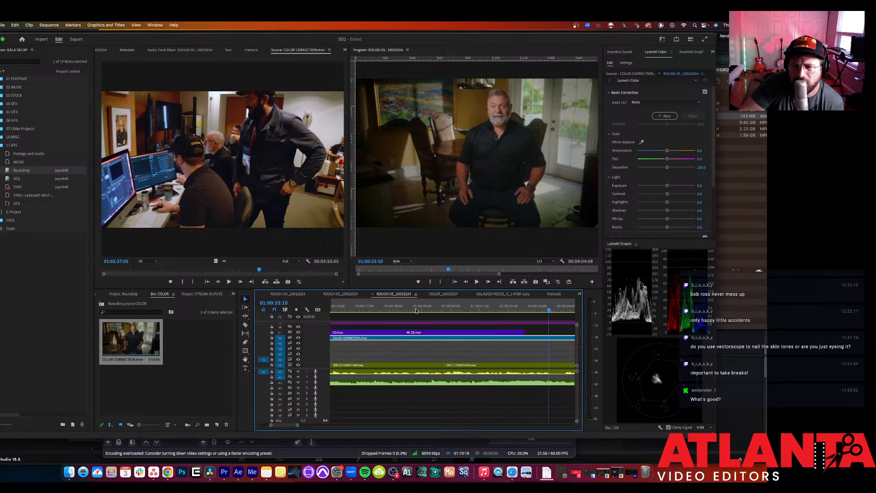
{"action": "left_click", "coordinate": [436, 311]}
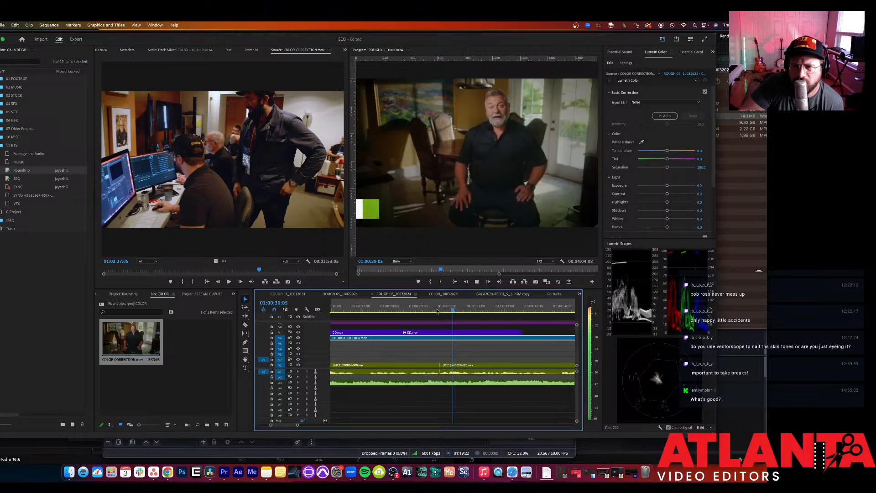
{"action": "key", "text": "minus"}
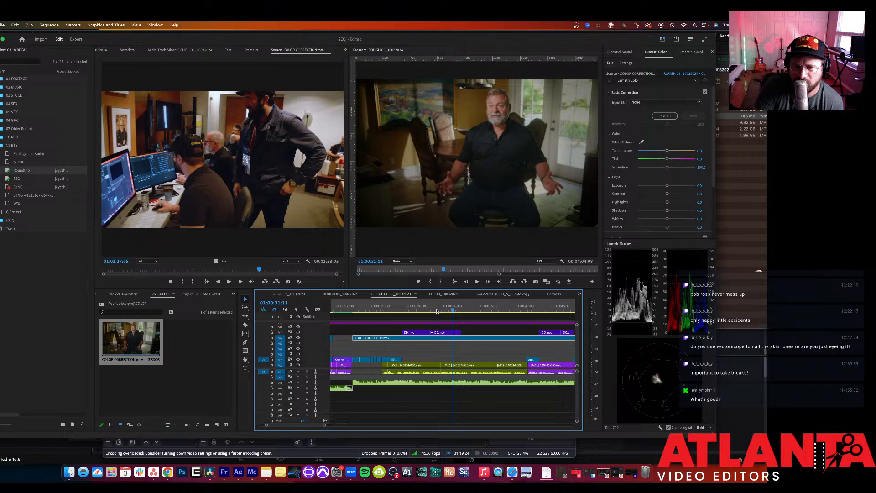
{"action": "key", "text": "minus"}
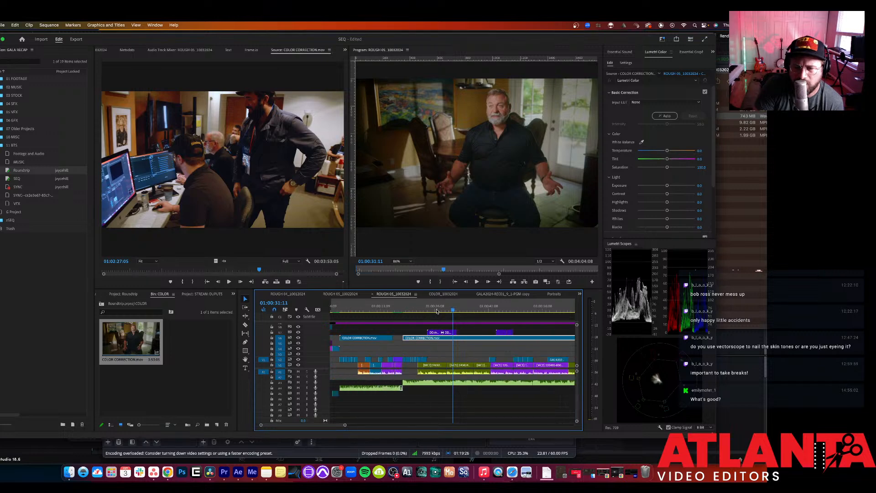
Step: Compare the edit with the graded COLOR CORRECTION.mov track hidden and shown, and play the interview around 01:02:17
{"action": "key", "text": "minus"}
{"action": "key", "text": "minus"}
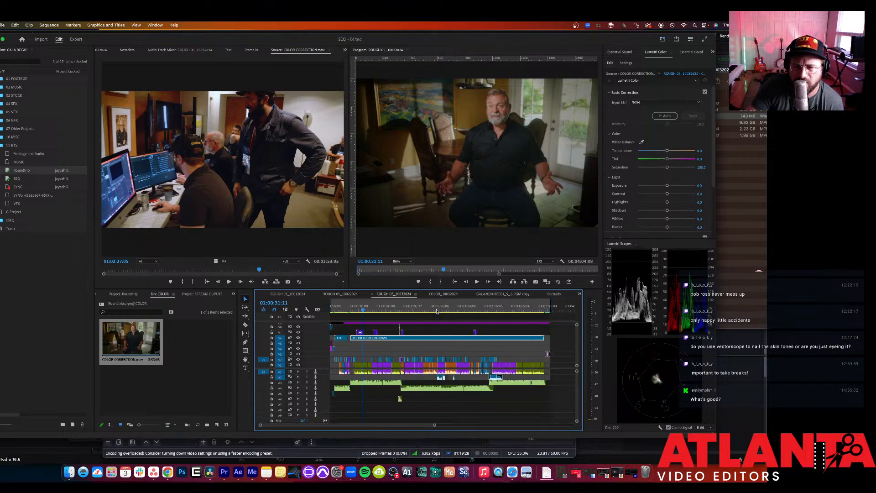
{"action": "left_click", "coordinate": [298, 338]}
{"action": "left_click", "coordinate": [298, 338]}
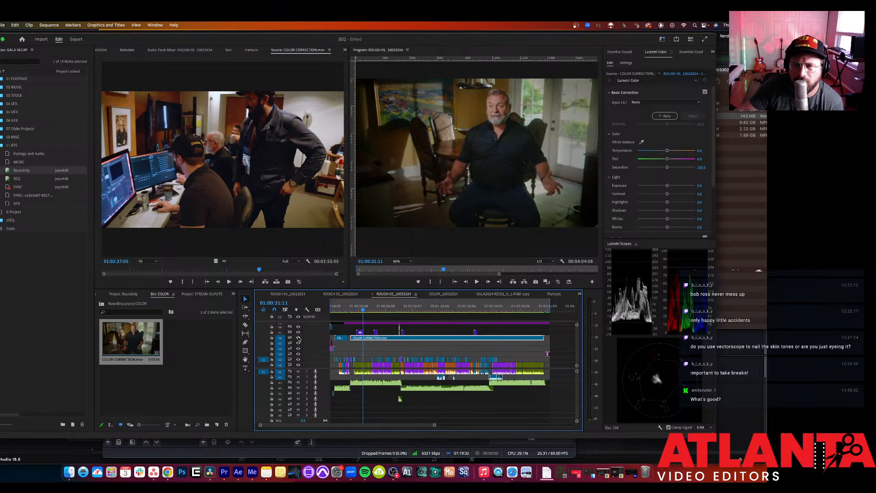
{"action": "left_click", "coordinate": [454, 309]}
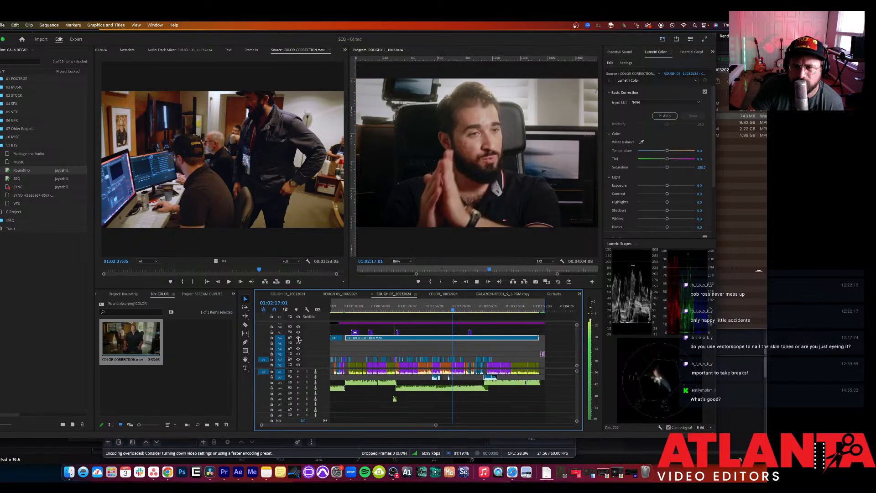
{"action": "key", "text": "space"}
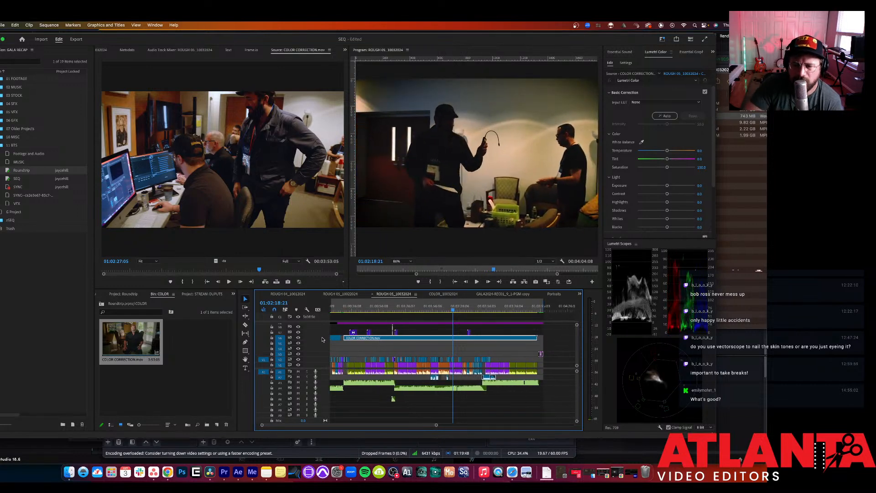
Step: Play the graded closing interview from about 01:03:45 and check the close-up frame at 01:03:52:04 against the edit
{"action": "left_click", "coordinate": [530, 306]}
{"action": "key", "text": "space"}
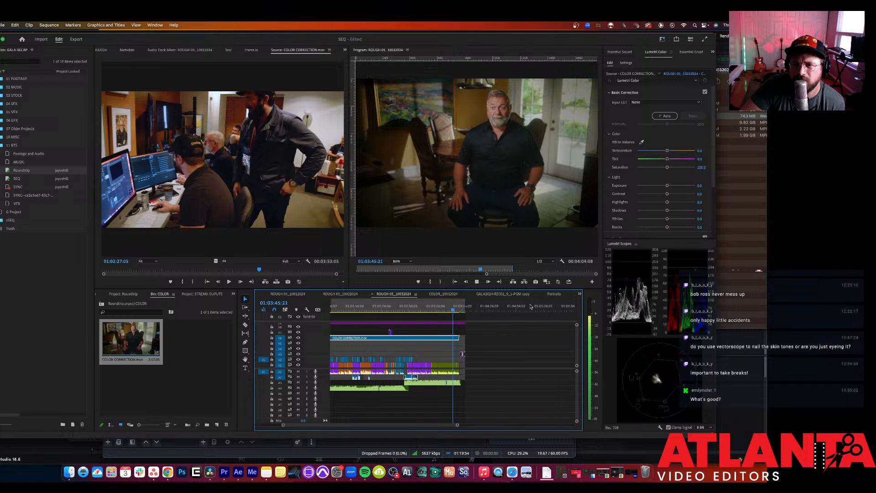
{"action": "key", "text": "space"}
{"action": "key", "text": "="}
{"action": "key", "text": "="}
{"action": "key", "text": "="}
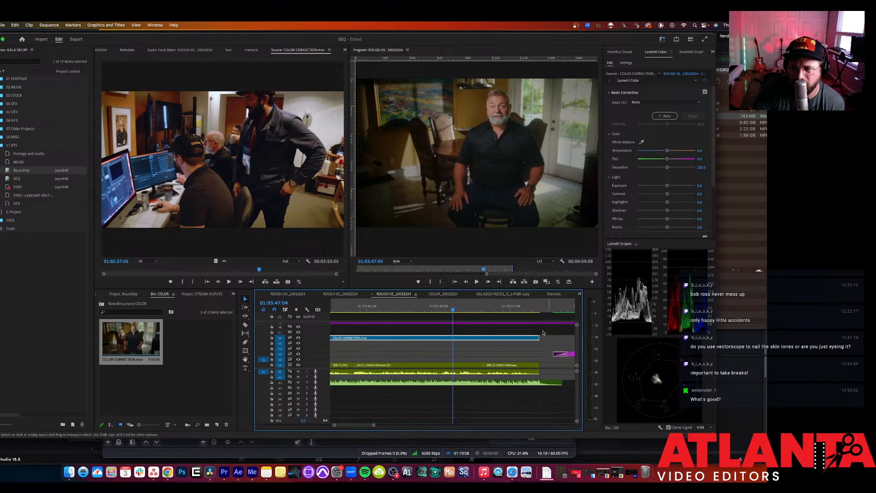
{"action": "left_click", "coordinate": [524, 310]}
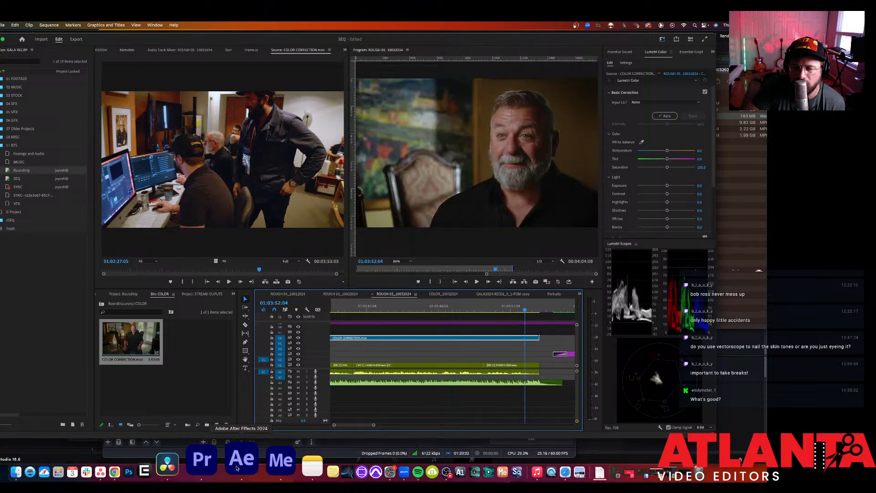
Step: Switch to DaVinci Resolve and examine the master project settings of GALA EPK COLOR
{"action": "left_click", "coordinate": [215, 467]}
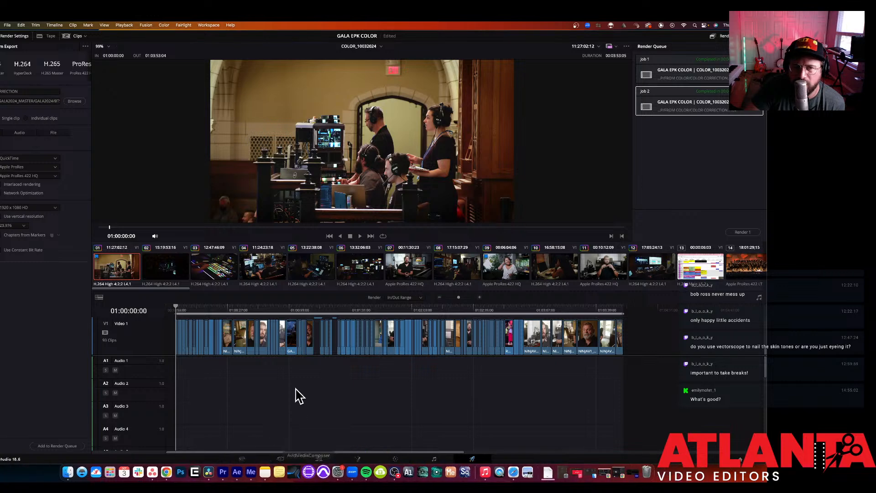
{"action": "left_click", "coordinate": [55, 25]}
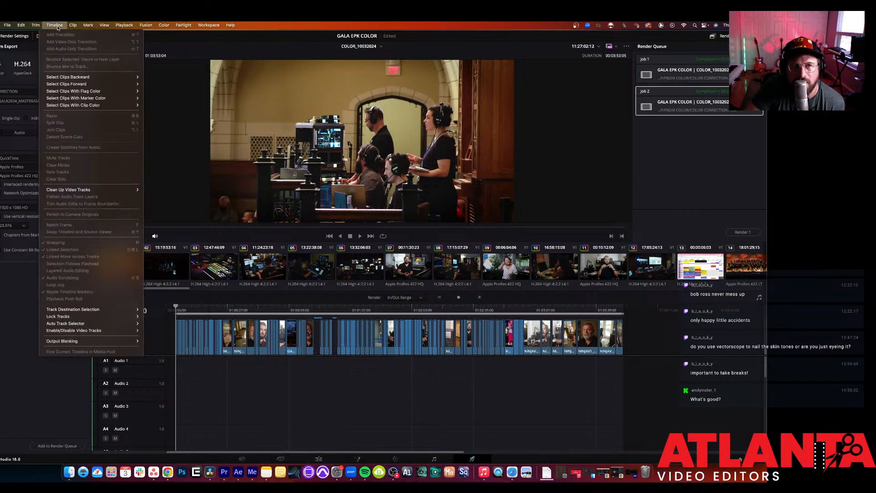
{"action": "left_click", "coordinate": [758, 462]}
{"action": "left_click", "coordinate": [757, 461]}
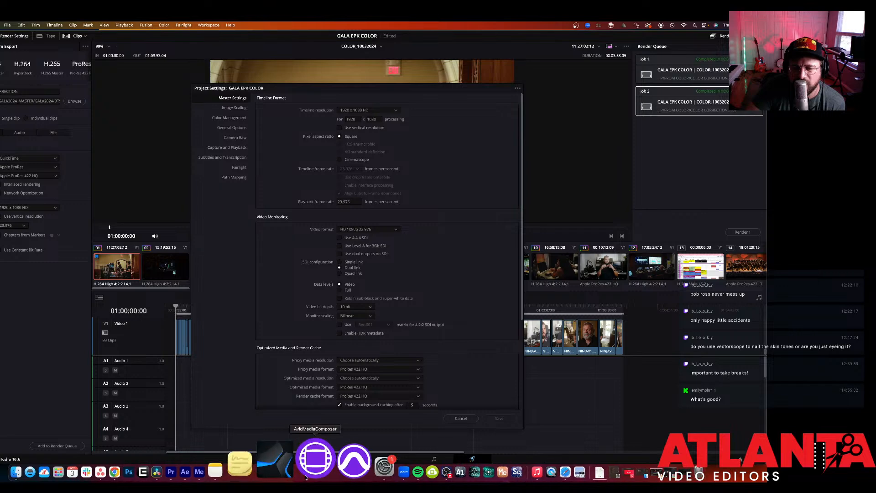
Step: Switch back to Premiere Pro and examine the sequence settings of ROUGH 05_10032024, leaving them as they are
{"action": "left_click", "coordinate": [226, 469]}
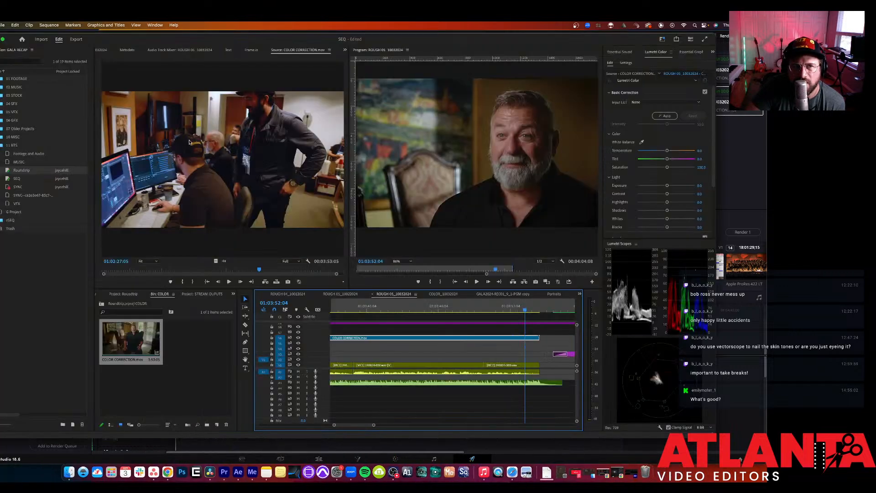
{"action": "left_click", "coordinate": [46, 25]}
{"action": "left_click", "coordinate": [54, 31]}
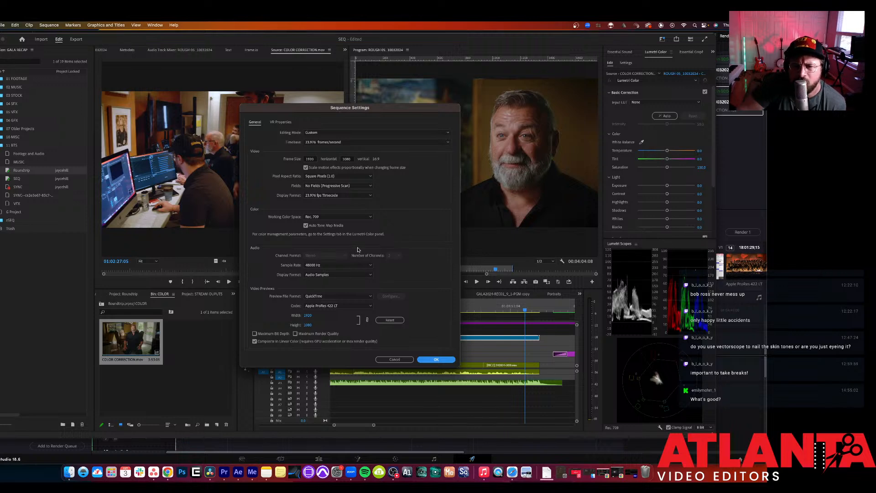
{"action": "left_click", "coordinate": [395, 360]}
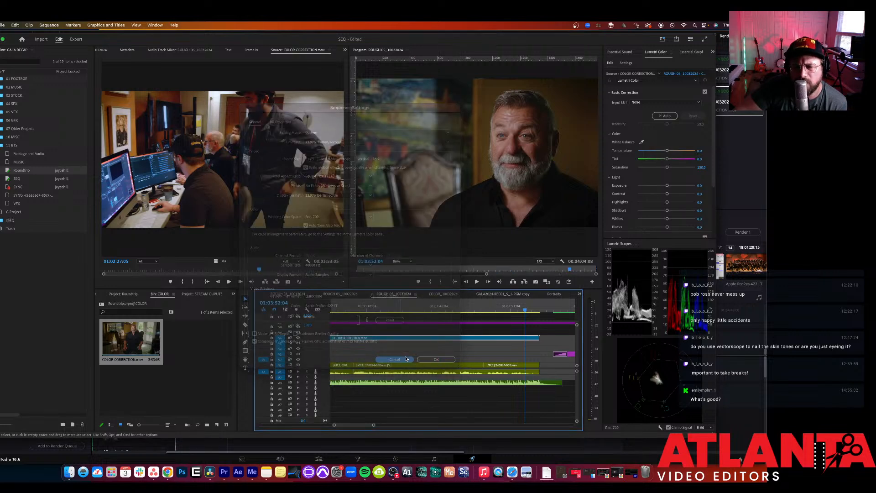
Step: Play the end of the graded edit from about 01:03:45 to the fade to black near 01:03:54
{"action": "left_click_drag", "start_coordinate": [435, 339], "coordinate": [433, 339]}
{"action": "left_click", "coordinate": [432, 310]}
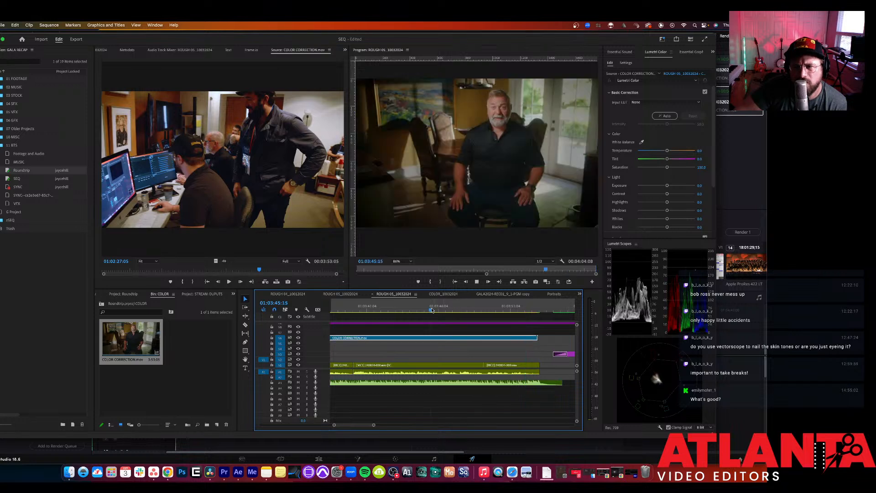
{"action": "key", "text": "space"}
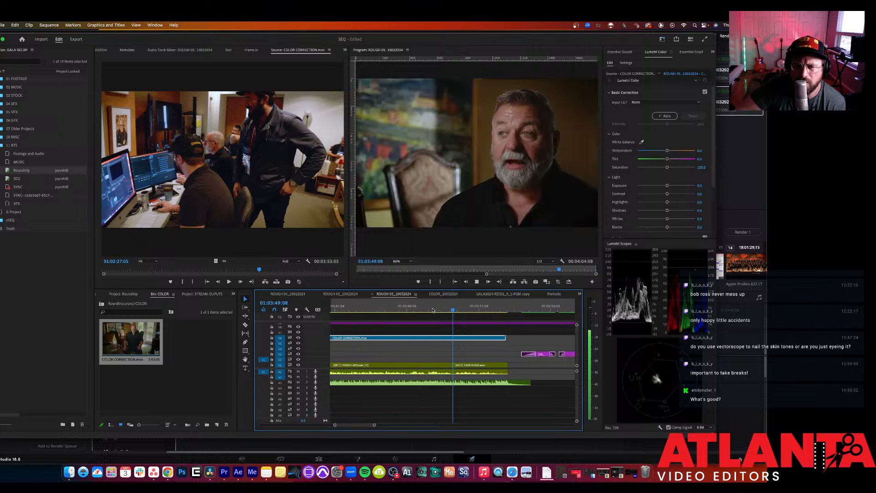
{"action": "key", "text": "space"}
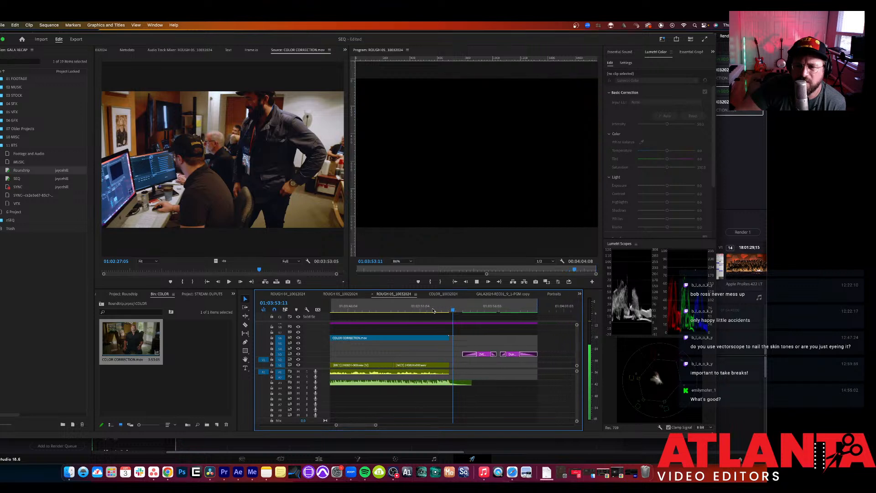
Step: Render the video previews for ROUGH 05_10032024 from in to out, moving the progress window aside
{"action": "key", "text": "minus"}
{"action": "key", "text": "minus"}
{"action": "key", "text": "minus"}
{"action": "key", "text": "minus"}
{"action": "key", "text": "minus"}
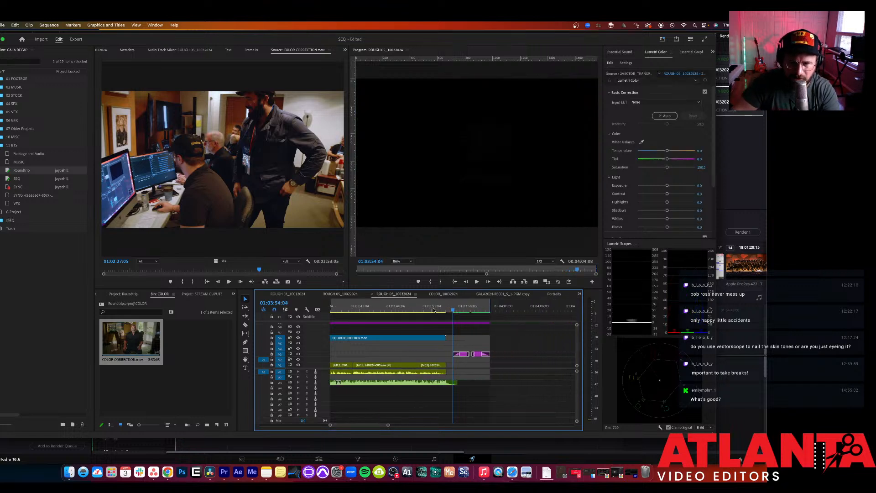
{"action": "left_click", "coordinate": [49, 25]}
{"action": "left_click", "coordinate": [71, 51]}
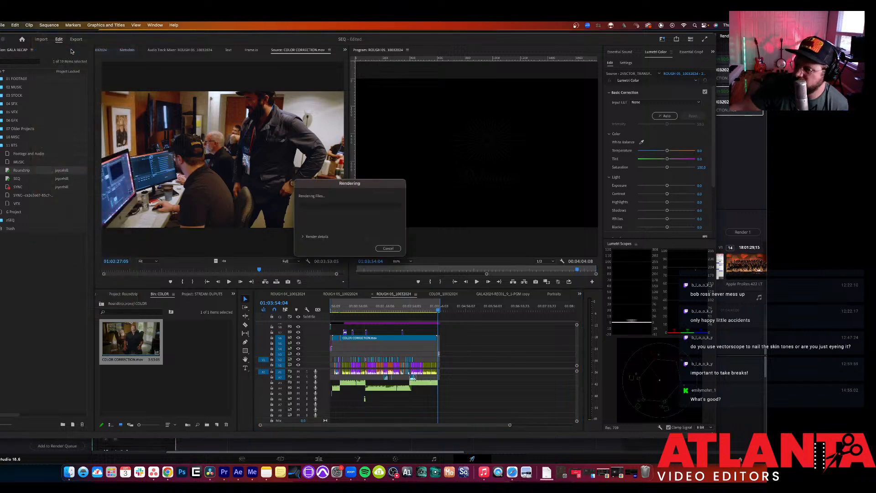
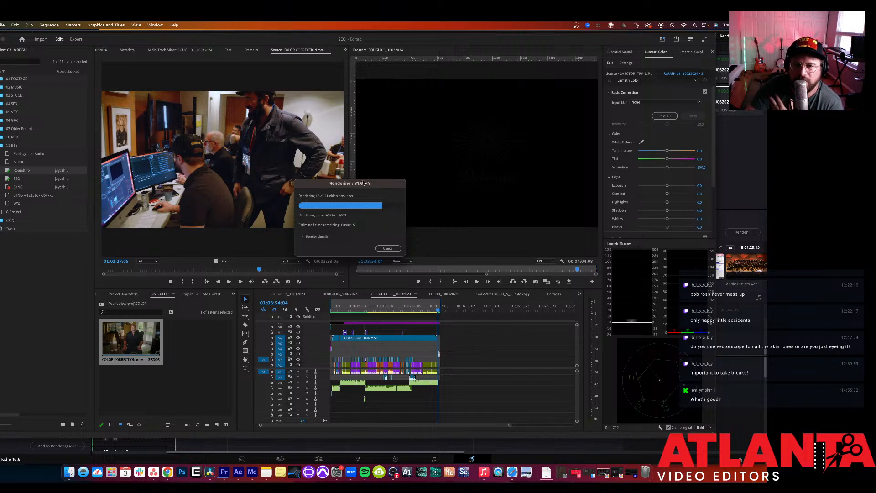
{"action": "left_click_drag", "start_coordinate": [364, 185], "coordinate": [306, 166]}
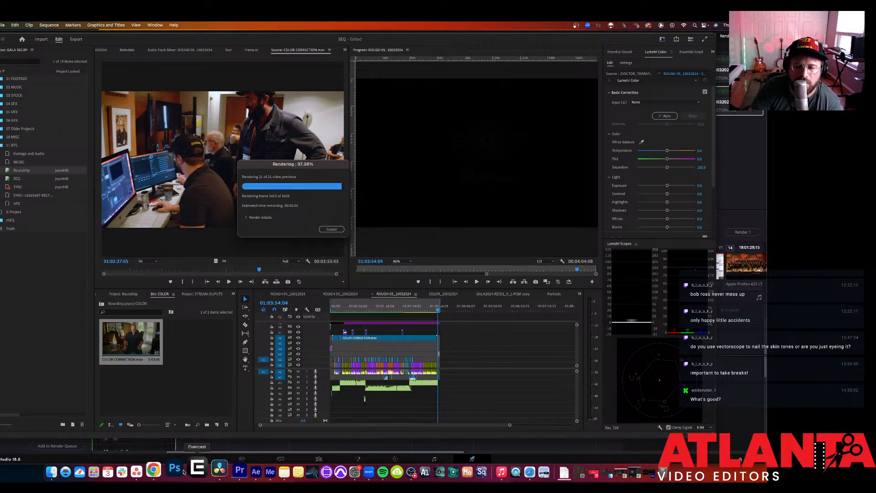
Step: Switch to Media Encoder, start the queue to encode Portraits v2.mp4 as H.264 High Quality 1080p HD, and return to Premiere Pro
{"action": "left_click", "coordinate": [167, 474]}
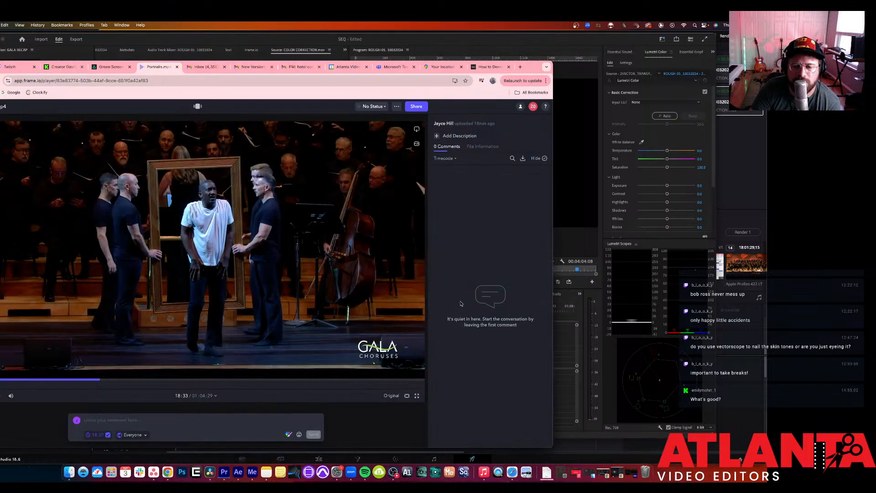
{"action": "left_click", "coordinate": [252, 474]}
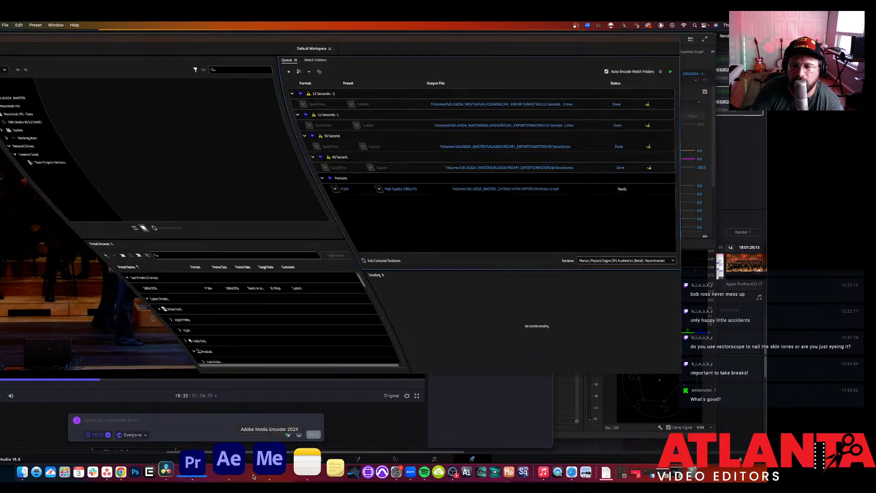
{"action": "left_click", "coordinate": [670, 72]}
{"action": "key", "text": "super+Tab"}
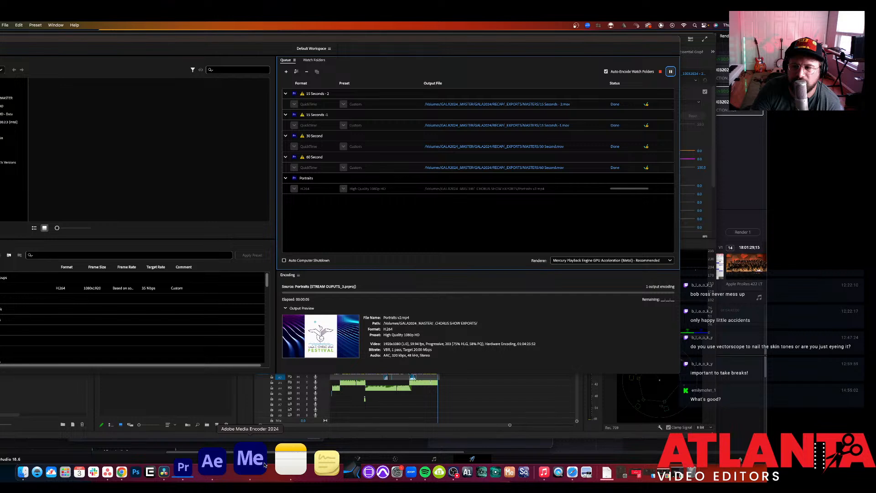
{"action": "left_click", "coordinate": [485, 413]}
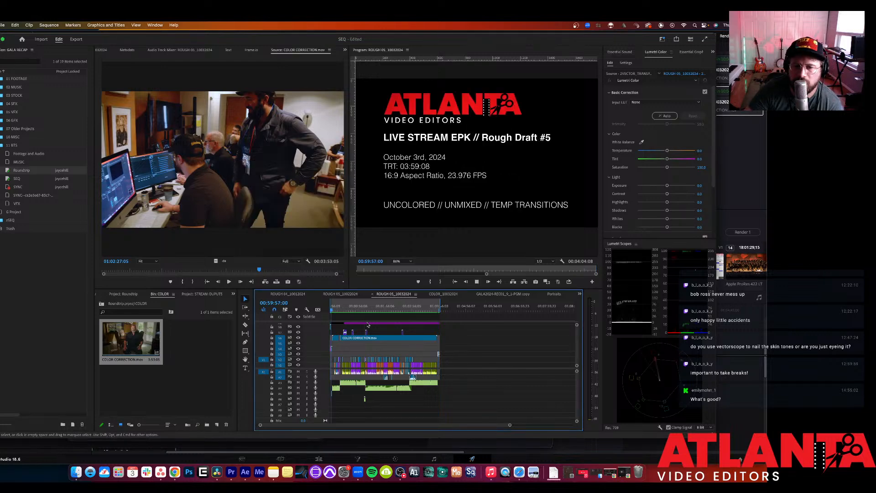
Step: Play the rendered opening to about 01:00:11 and enlarge the Program monitor by shrinking the Source monitor beside it
{"action": "left_click", "coordinate": [335, 308]}
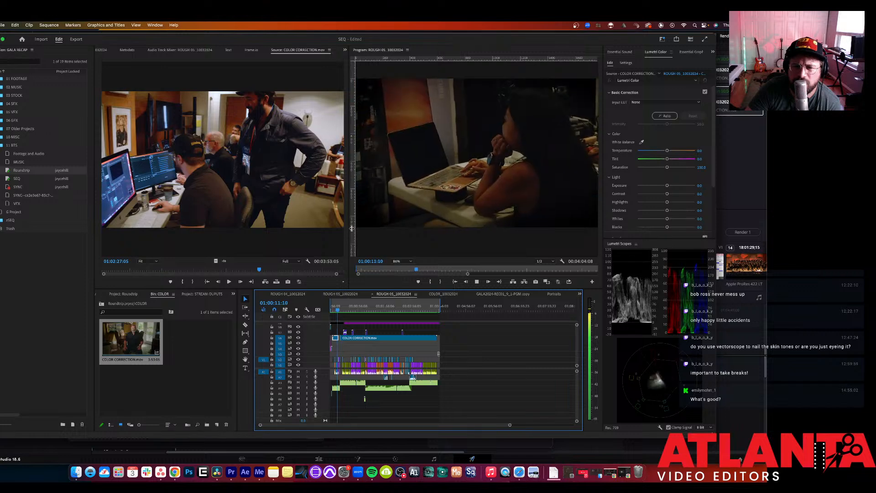
{"action": "key", "text": "space"}
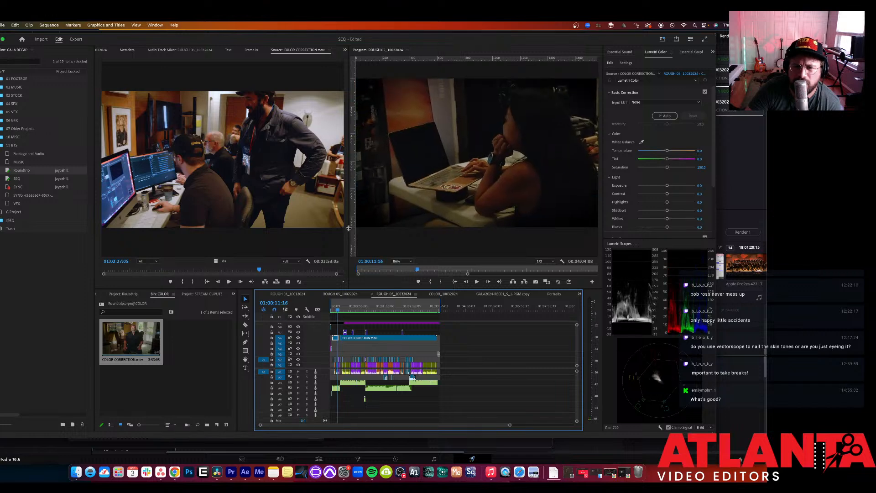
{"action": "left_click_drag", "start_coordinate": [348, 228], "coordinate": [347, 228]}
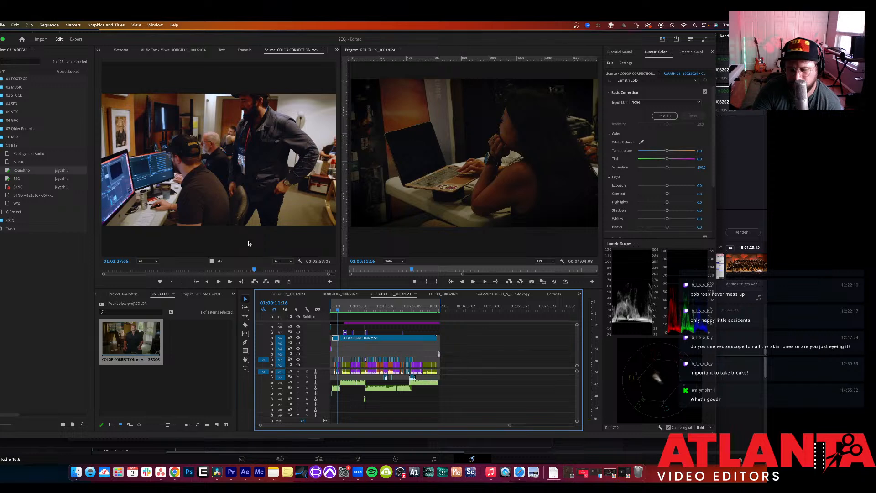
Step: Replay the graded shots leading up to the woman at the laptop near 01:00:11
{"action": "key", "text": "="}
{"action": "key", "text": "="}
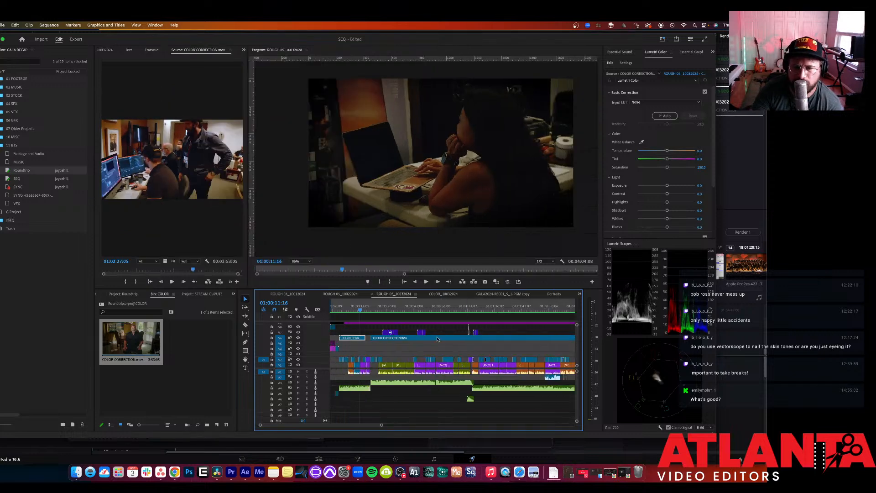
{"action": "left_click", "coordinate": [434, 350]}
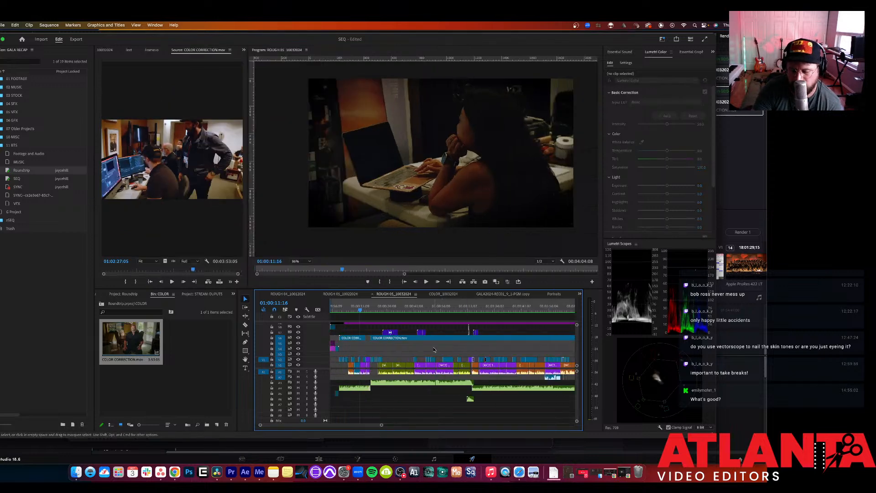
{"action": "key", "text": "="}
{"action": "key", "text": "="}
{"action": "key", "text": "="}
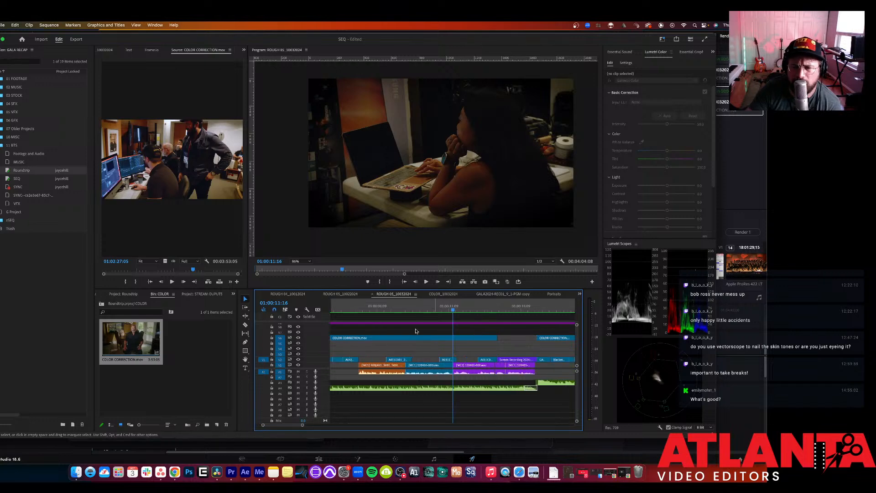
{"action": "left_click", "coordinate": [410, 308]}
{"action": "key", "text": "space"}
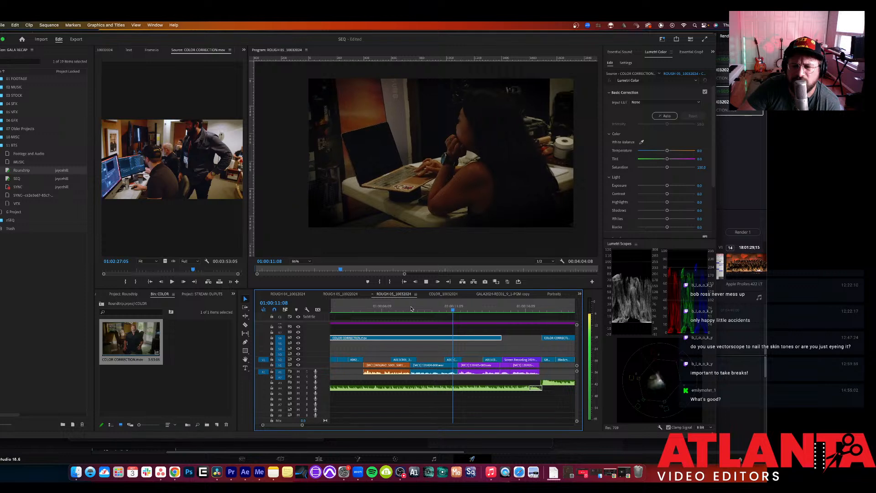
{"action": "key", "text": "space"}
Step: Check the graded opening shot near 01:00:00 and play the following shots up to the workstation shot at 01:00:08
{"action": "scroll", "coordinate": [401, 324], "scroll_direction": "left", "scroll_amount": 5}
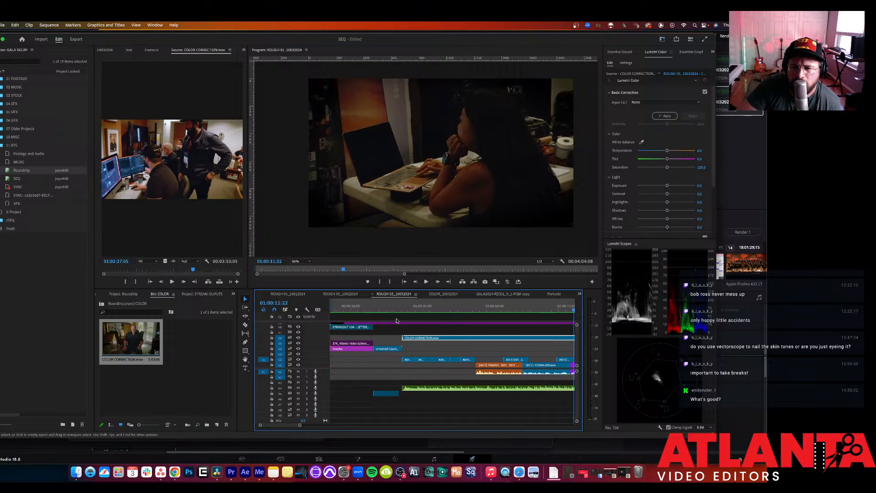
{"action": "left_click", "coordinate": [408, 310]}
{"action": "key", "text": "space"}
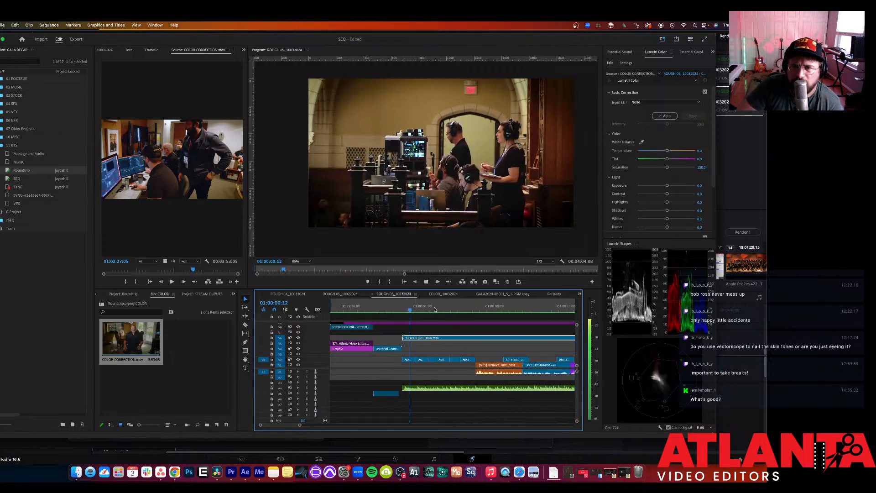
{"action": "key", "text": "space"}
{"action": "left_click", "coordinate": [483, 311]}
{"action": "key", "text": "space"}
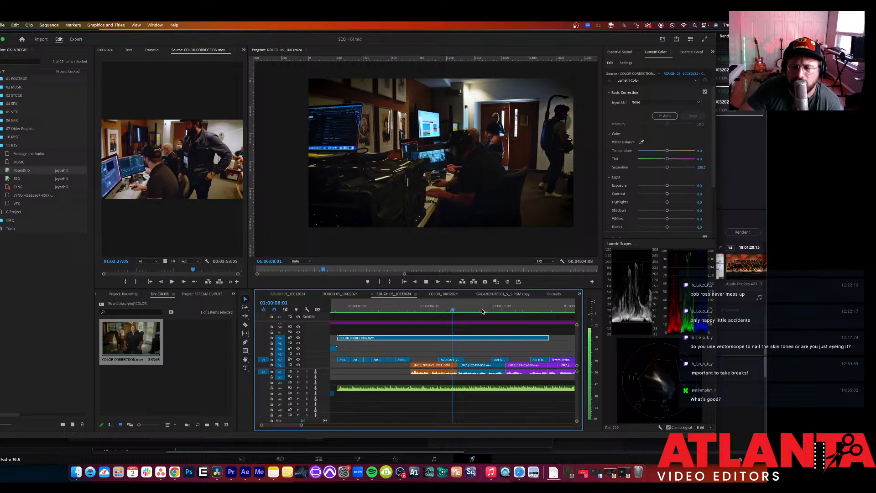
{"action": "key", "text": "space"}
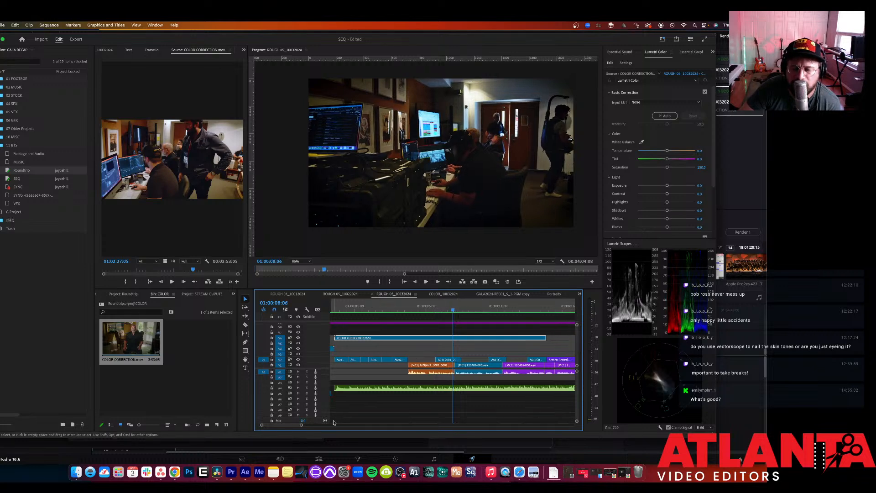
Step: Switch to DaVinci Resolve, cancel its open Project Settings dialog, and return to Premiere Pro
{"action": "left_click", "coordinate": [220, 470]}
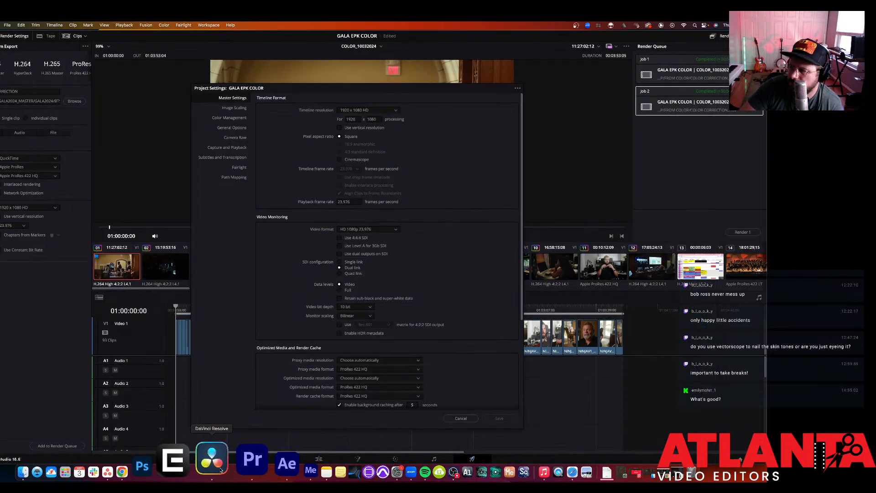
{"action": "left_click", "coordinate": [461, 418]}
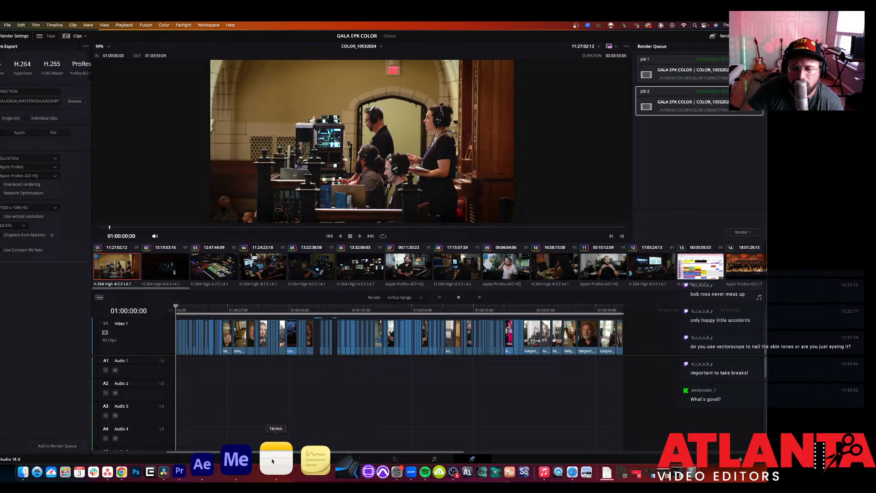
{"action": "left_click", "coordinate": [231, 461]}
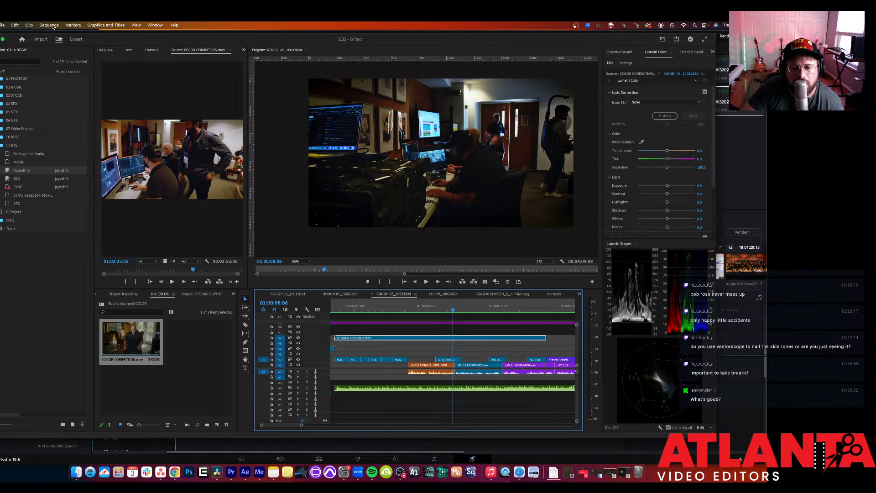
Step: Play the graded shots from the workstation at 01:00:08 to the interview of the man at his desk near 01:00:12
{"action": "scroll", "coordinate": [400, 405], "scroll_direction": "left", "scroll_amount": 2}
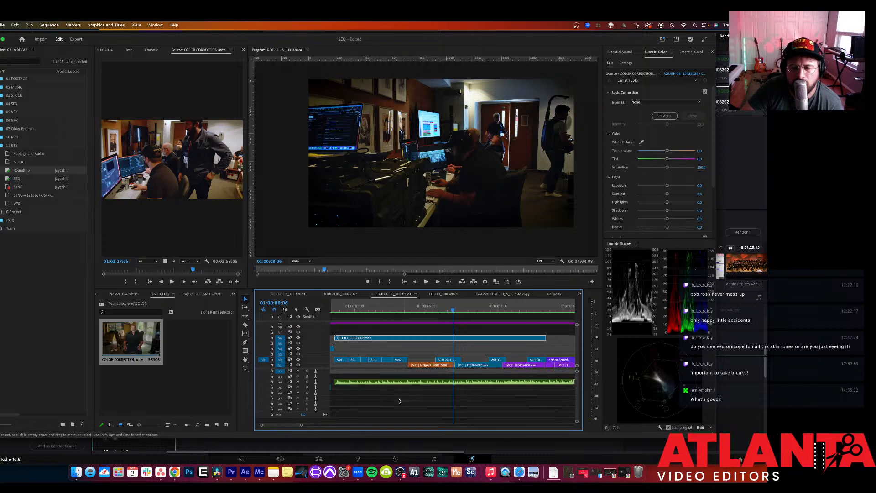
{"action": "scroll", "coordinate": [398, 399], "scroll_direction": "right", "scroll_amount": 6}
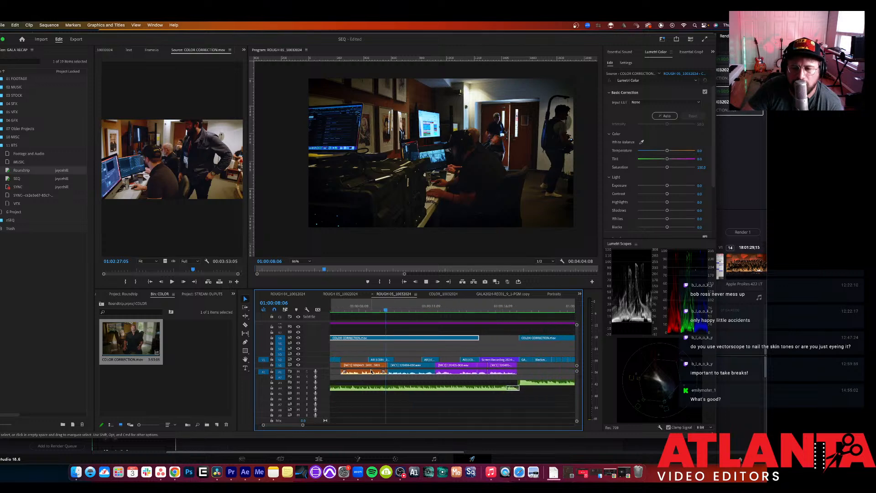
{"action": "scroll", "coordinate": [372, 372], "scroll_direction": "left", "scroll_amount": 4}
{"action": "key", "text": "space"}
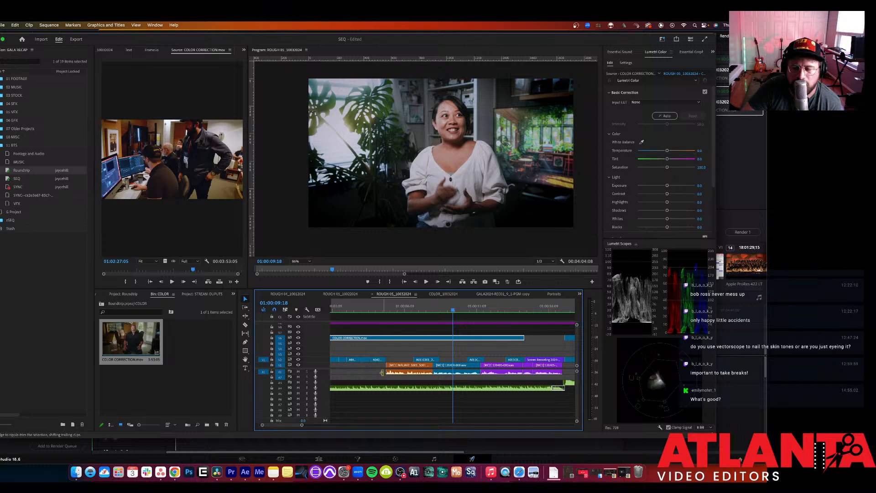
{"action": "key", "text": "space"}
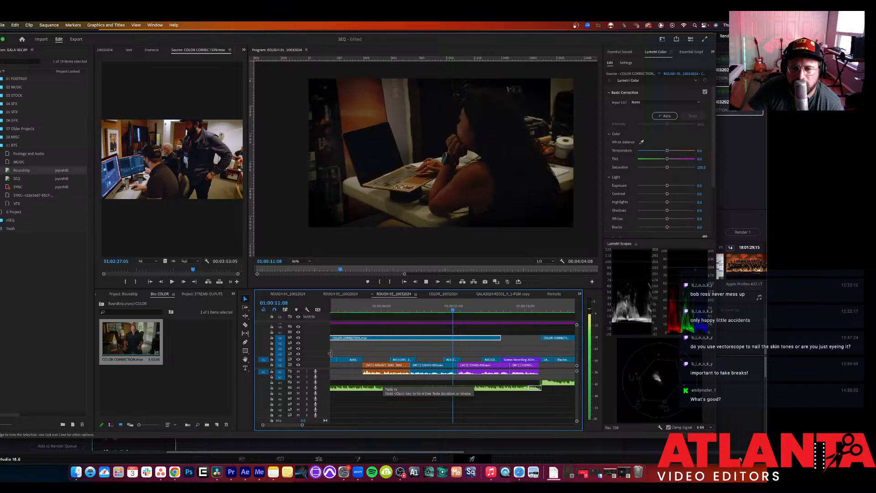
{"action": "key", "text": "space"}
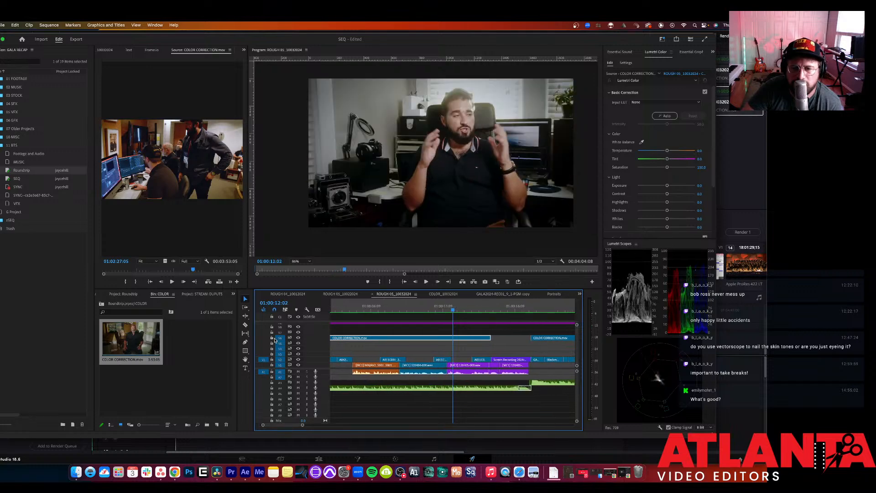
Step: Toggle visibility of the COLOR CORRECTION track near 01:00:12 and 01:00:31 to compare the grade, playing on to about 01:00:40
{"action": "left_click", "coordinate": [298, 338]}
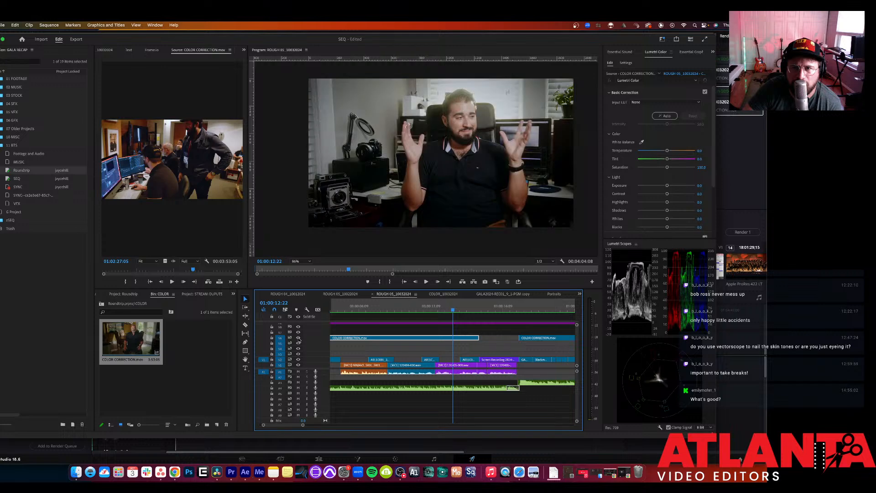
{"action": "key", "text": "space"}
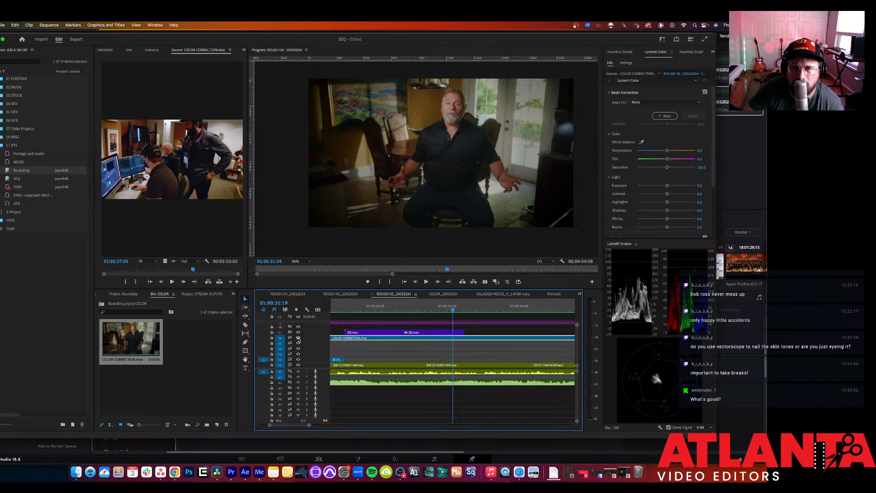
{"action": "left_click", "coordinate": [298, 338]}
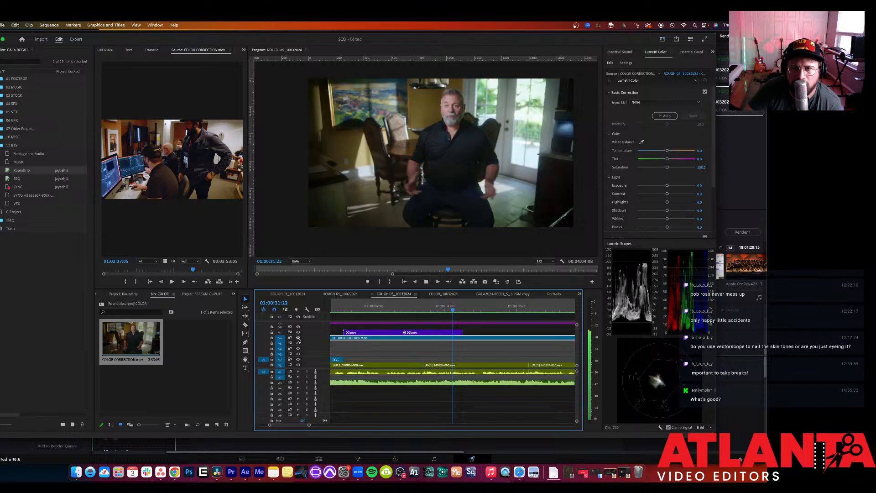
{"action": "key", "text": "space"}
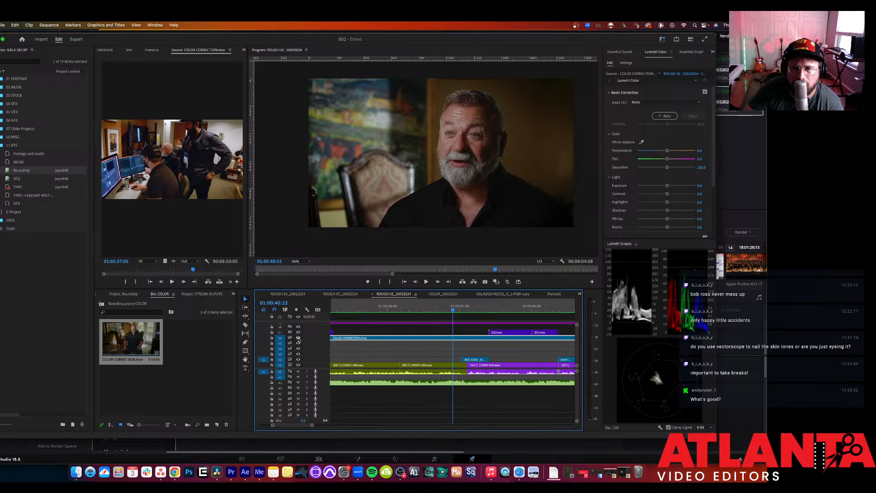
Step: Play on to about 01:01:17, toggling the COLOR CORRECTION track at 01:01:03:23 to compare the grade on the seated man
{"action": "key", "text": "space"}
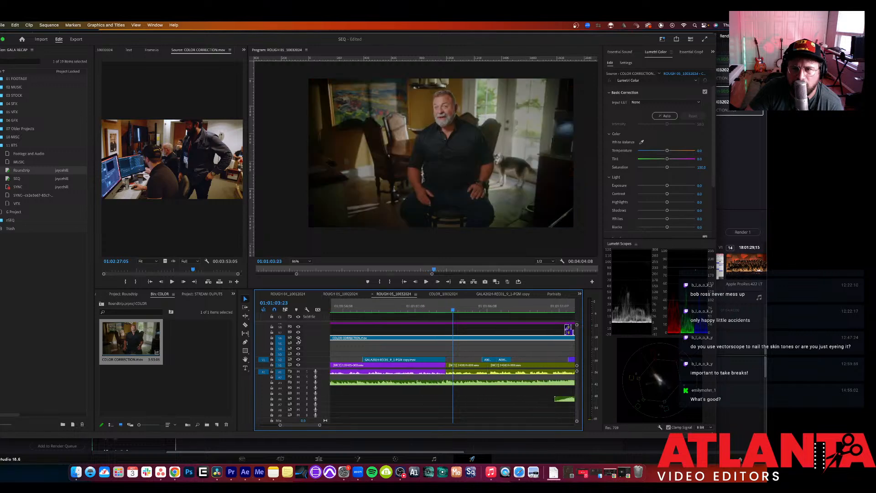
{"action": "left_click", "coordinate": [298, 338]}
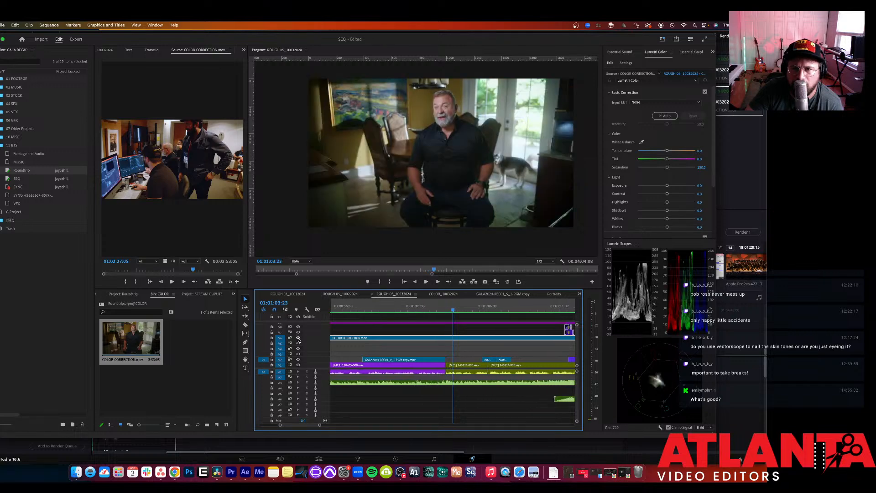
{"action": "left_click", "coordinate": [299, 338]}
{"action": "key", "text": "space"}
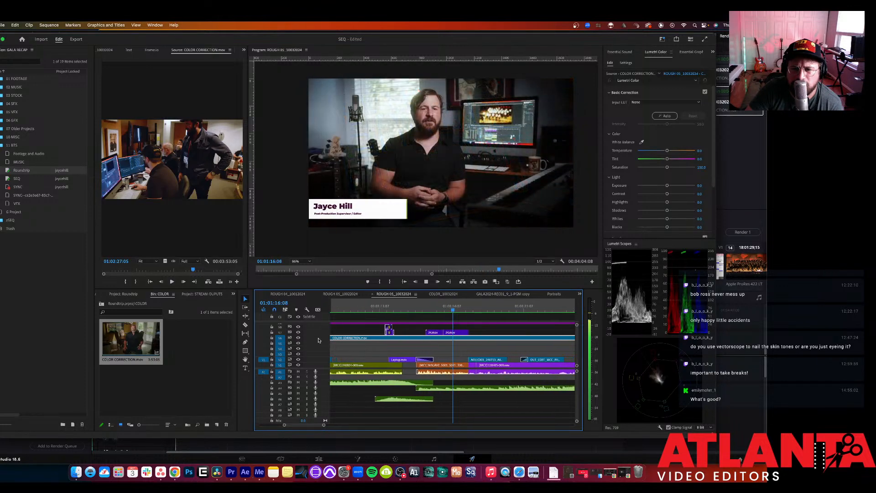
{"action": "key", "text": "space"}
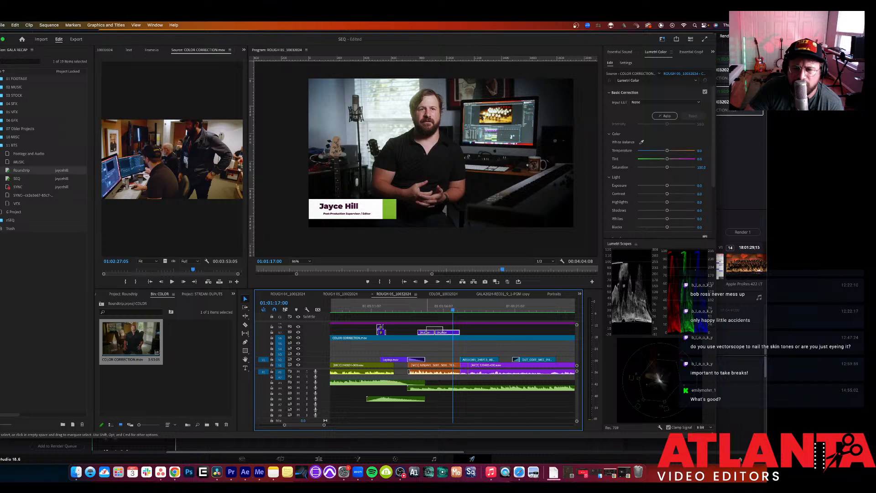
Step: Move the Post-Production Supervisor lower-third clips slightly later to start near 01:01:15:00, and play on to about 01:01:29
{"action": "left_click_drag", "start_coordinate": [425, 333], "coordinate": [425, 325]}
{"action": "left_click", "coordinate": [425, 305]}
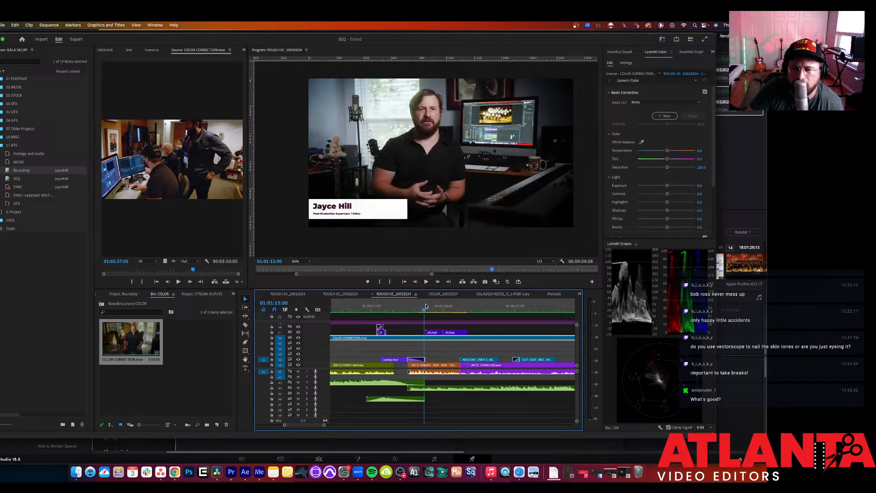
{"action": "key", "text": "space"}
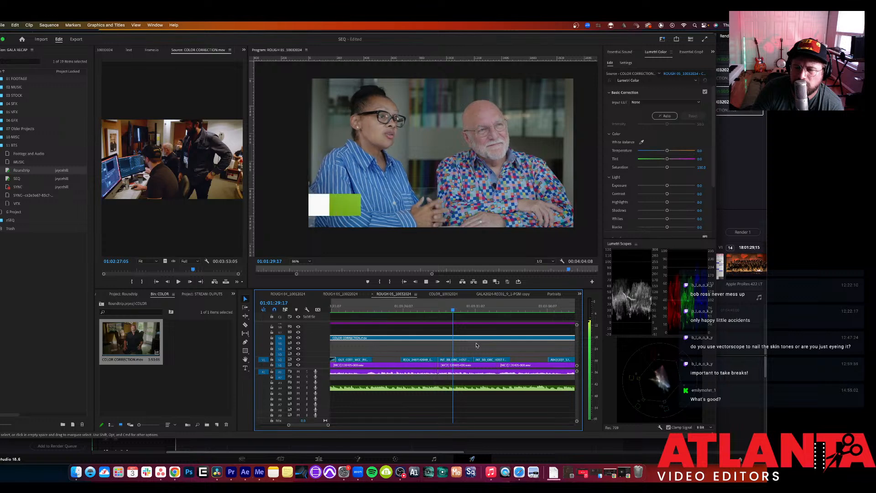
Step: Return to the logo transition at 01:01:26:05, open the SFX project, and preview the Prime Transitions Windy Whoosh sound
{"action": "left_click", "coordinate": [415, 315]}
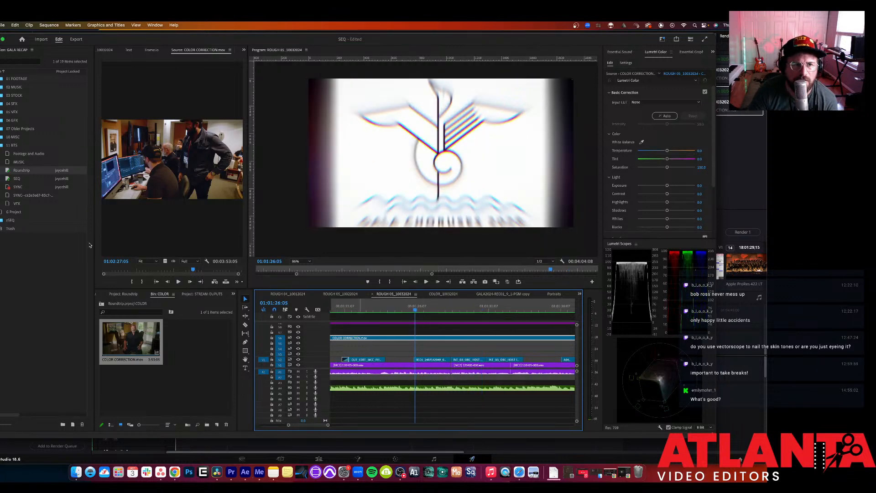
{"action": "left_click", "coordinate": [1, 103]}
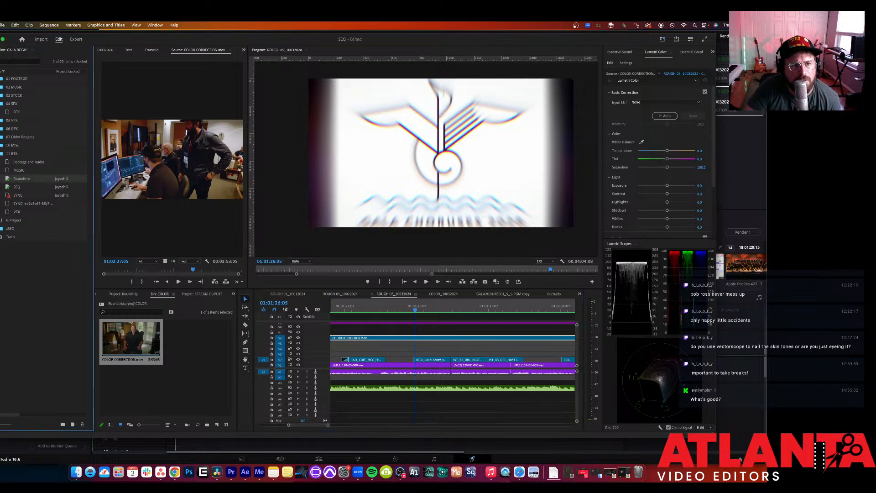
{"action": "double_click", "coordinate": [6, 113]}
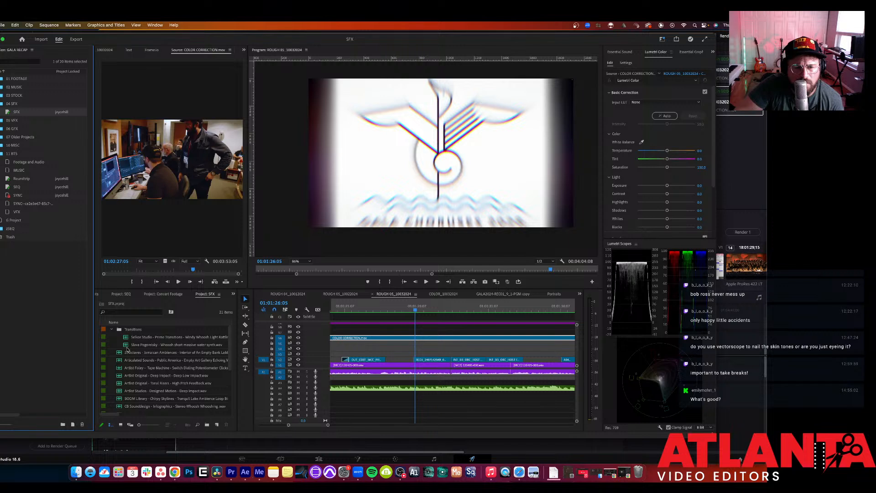
{"action": "double_click", "coordinate": [126, 339]}
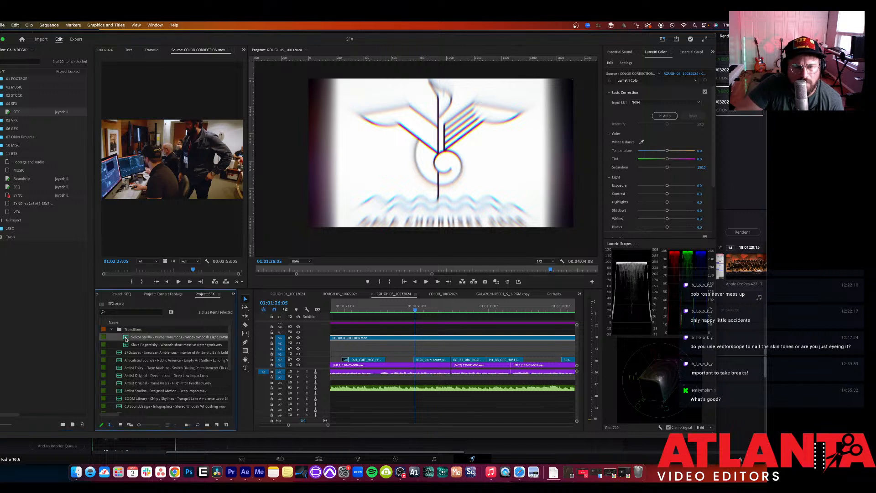
{"action": "key", "text": "space"}
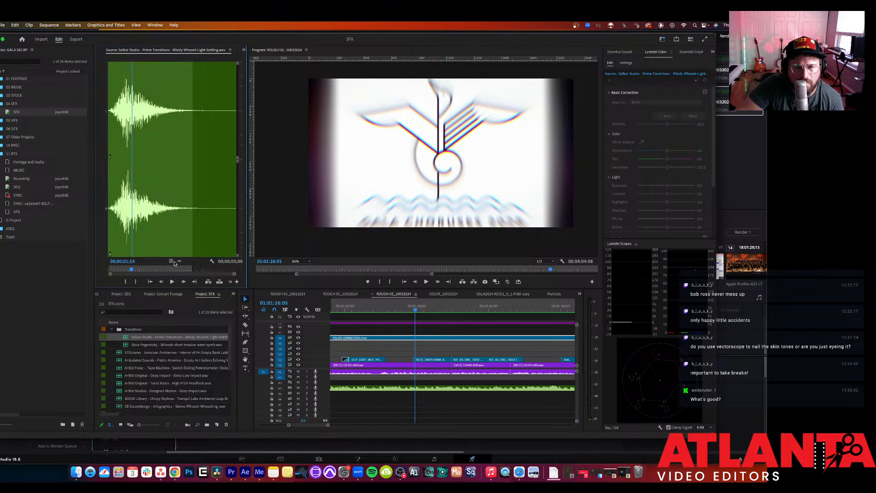
Step: Place the Windy Whoosh audio on an empty audio track under the logo transition and increase that track's height
{"action": "left_click_drag", "start_coordinate": [178, 261], "coordinate": [399, 384]}
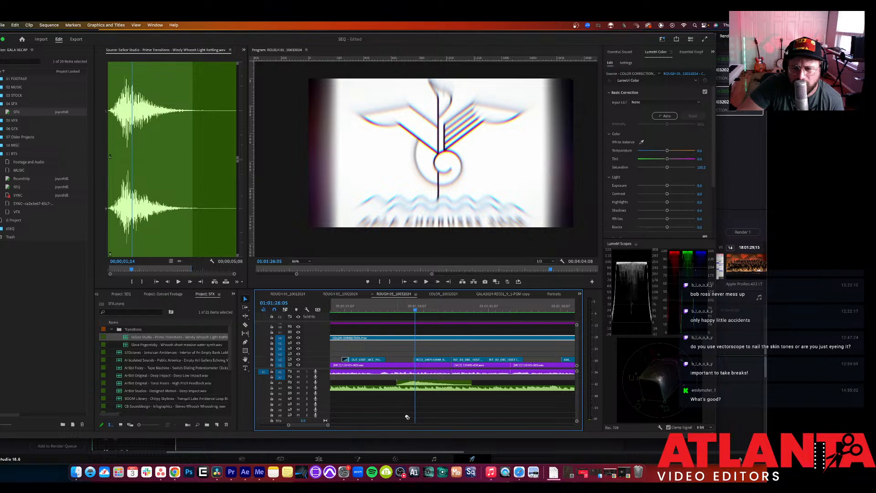
{"action": "left_click_drag", "start_coordinate": [325, 385], "coordinate": [324, 395]}
{"action": "left_click_drag", "start_coordinate": [414, 390], "coordinate": [414, 388]}
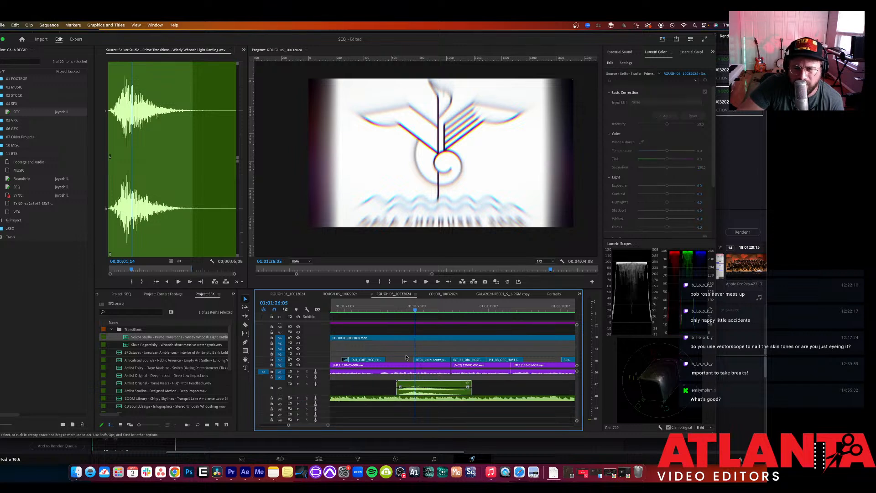
Step: Play the logo transition with the Windy Whoosh, shift the clip to about 01:01:25:23, and delete it from the timeline
{"action": "left_click", "coordinate": [404, 317]}
{"action": "key", "text": "space"}
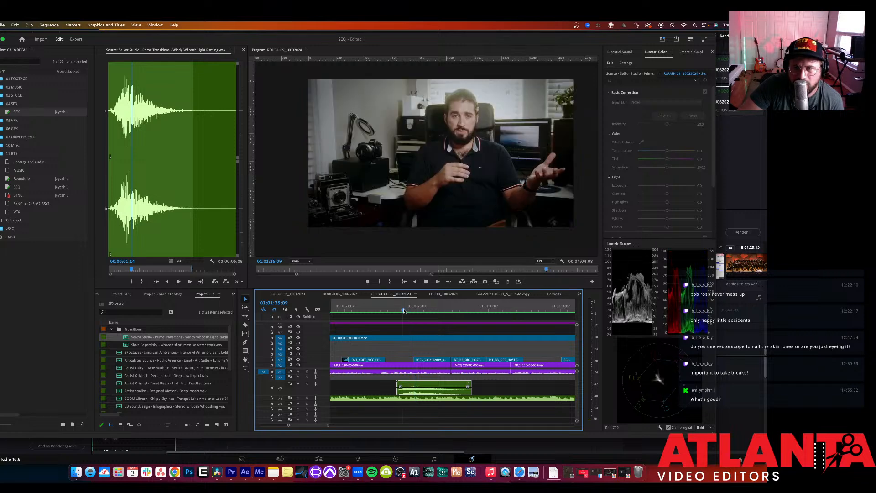
{"action": "key", "text": "space"}
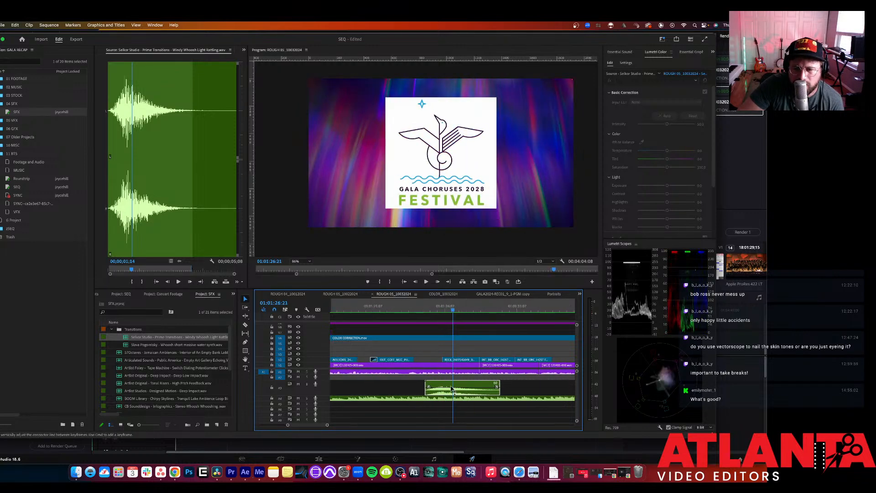
{"action": "left_click", "coordinate": [433, 309]}
{"action": "key", "text": "space"}
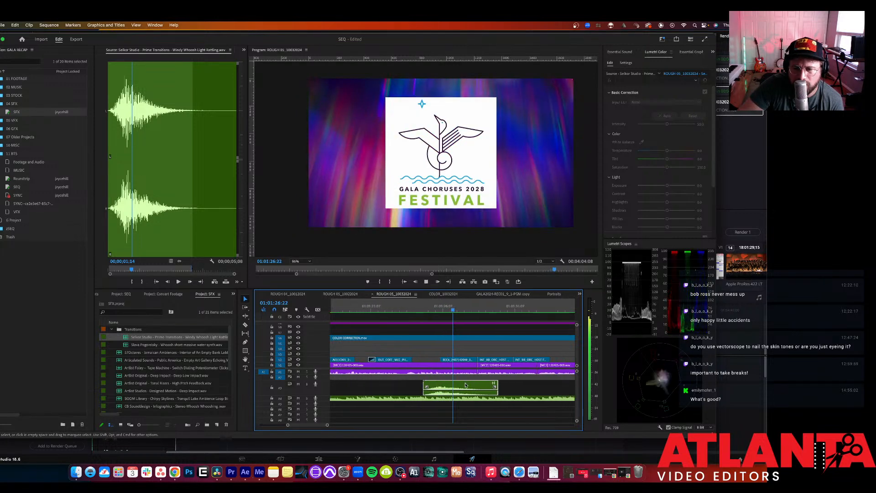
{"action": "left_click_drag", "start_coordinate": [471, 387], "coordinate": [466, 386]}
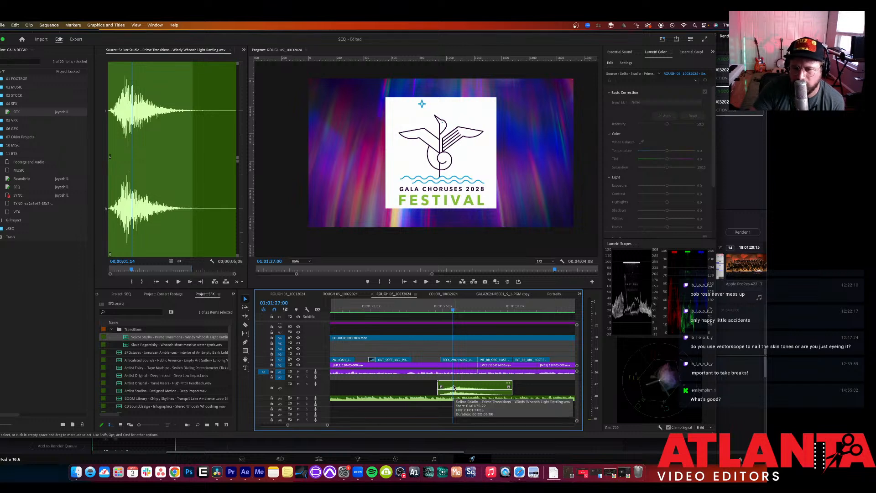
{"action": "key", "text": "Delete"}
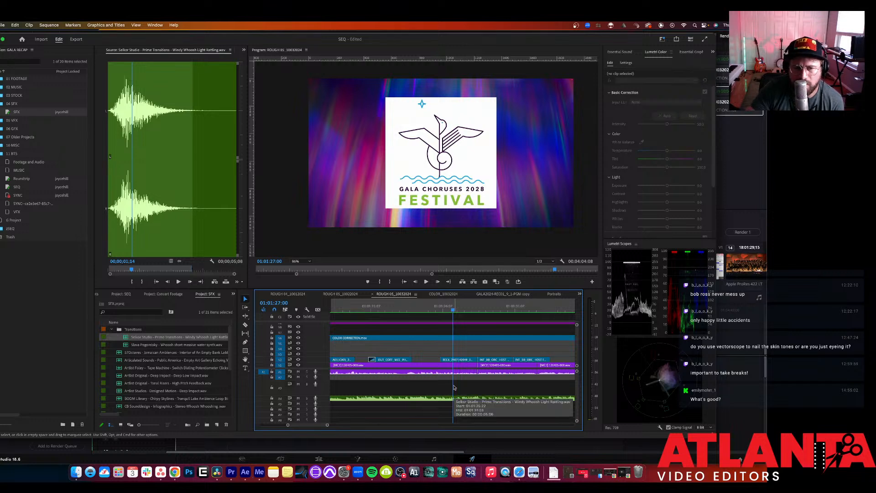
Step: Preview the "Whoosh short massive water synth" sound effect, replaying it from its loud middle section
{"action": "double_click", "coordinate": [128, 345]}
{"action": "key", "text": "space"}
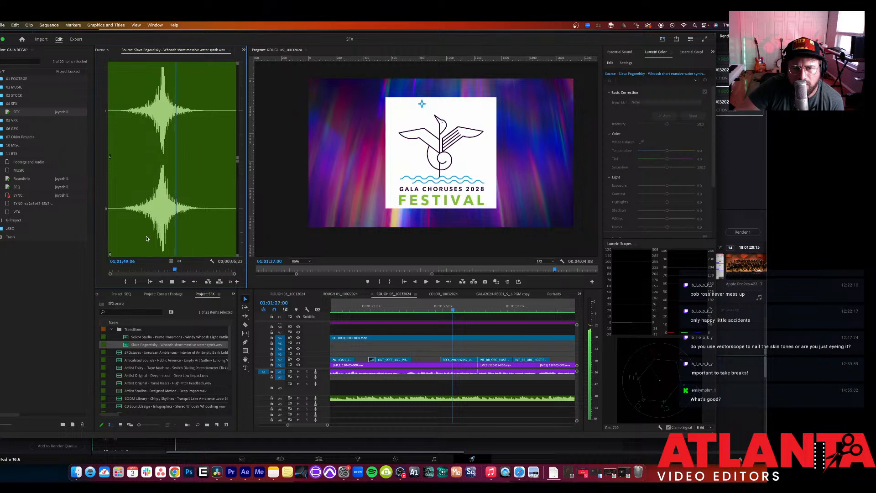
{"action": "left_click", "coordinate": [149, 234]}
{"action": "key", "text": "space"}
{"action": "key", "text": "space"}
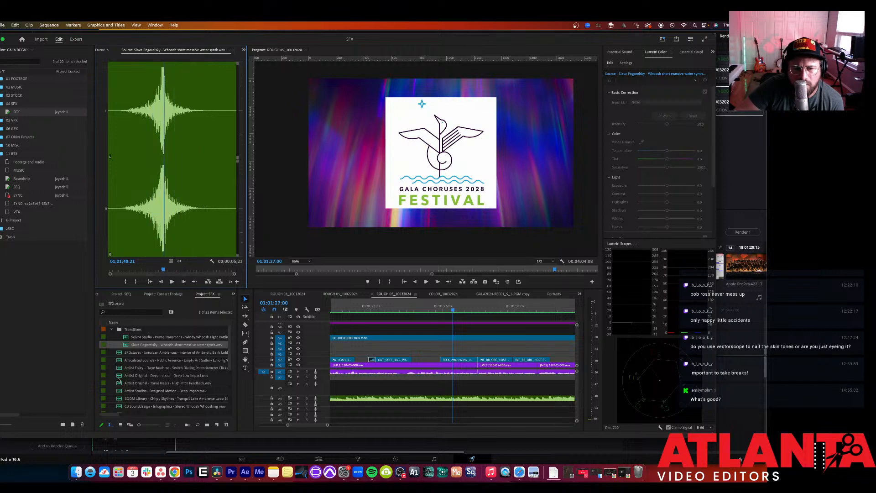
Step: Audition sounds in the SFX project, including Deep Impact, Stereo Whoosh Whooshing, Beeps mic feedback various, and the Vintage Clicks ratchet sound
{"action": "double_click", "coordinate": [118, 377]}
{"action": "double_click", "coordinate": [120, 391]}
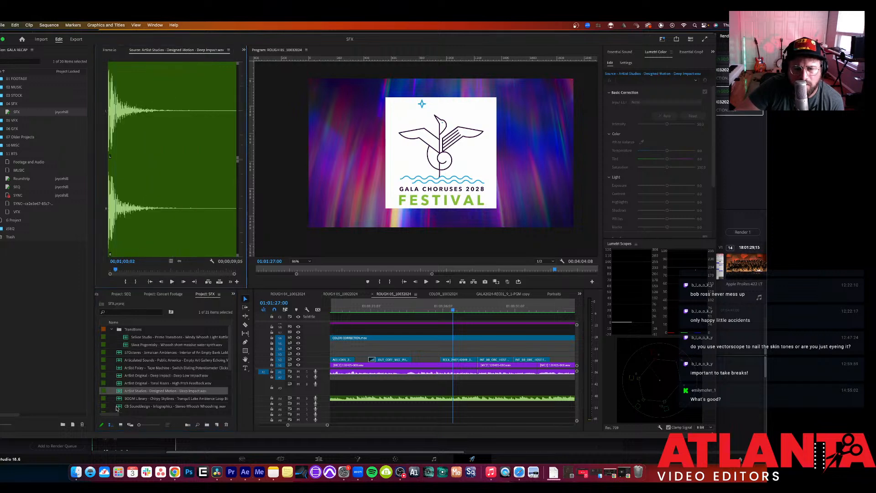
{"action": "double_click", "coordinate": [117, 406]}
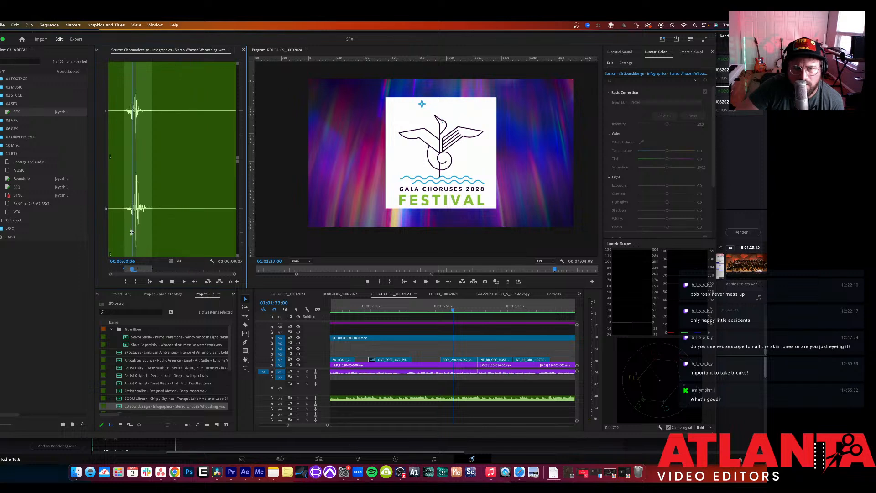
{"action": "scroll", "coordinate": [146, 377], "scroll_direction": "down", "scroll_amount": 5}
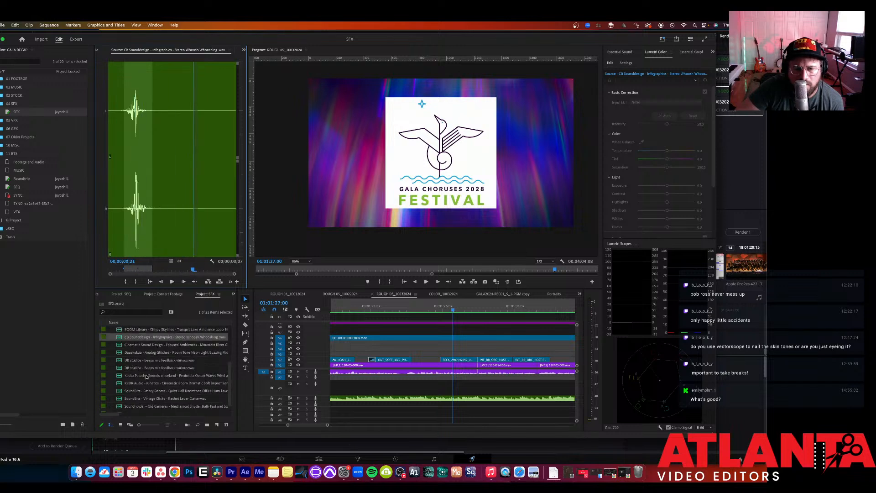
{"action": "left_click", "coordinate": [115, 352]}
{"action": "double_click", "coordinate": [116, 352]}
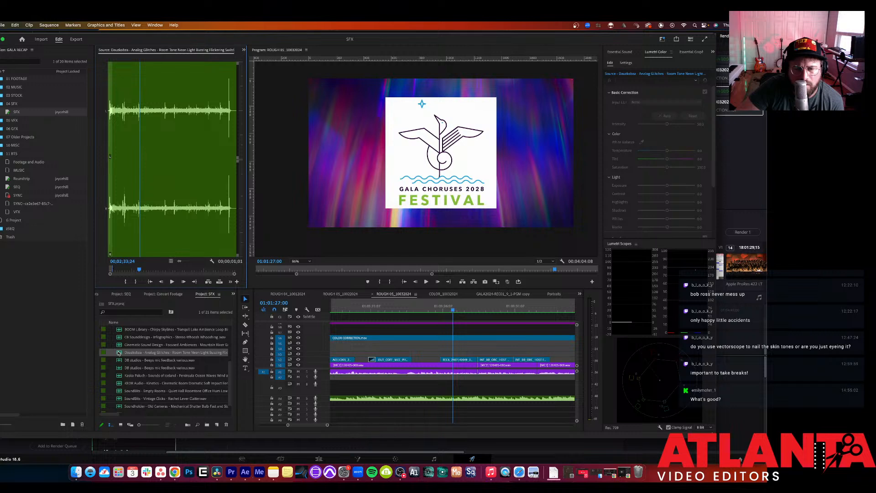
{"action": "left_click", "coordinate": [118, 361]}
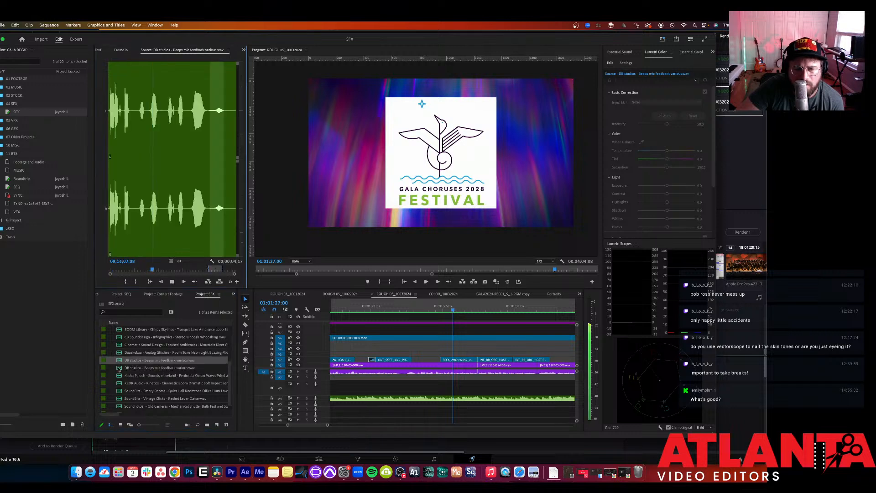
{"action": "double_click", "coordinate": [120, 390]}
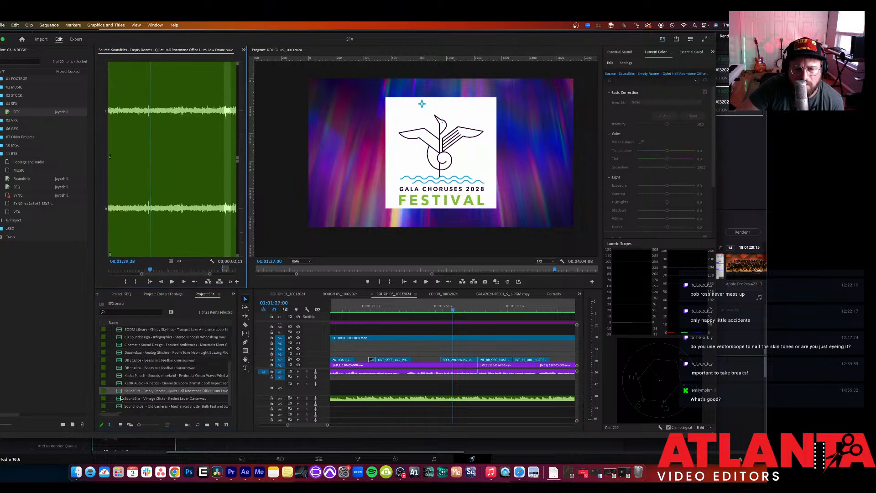
{"action": "double_click", "coordinate": [121, 398]}
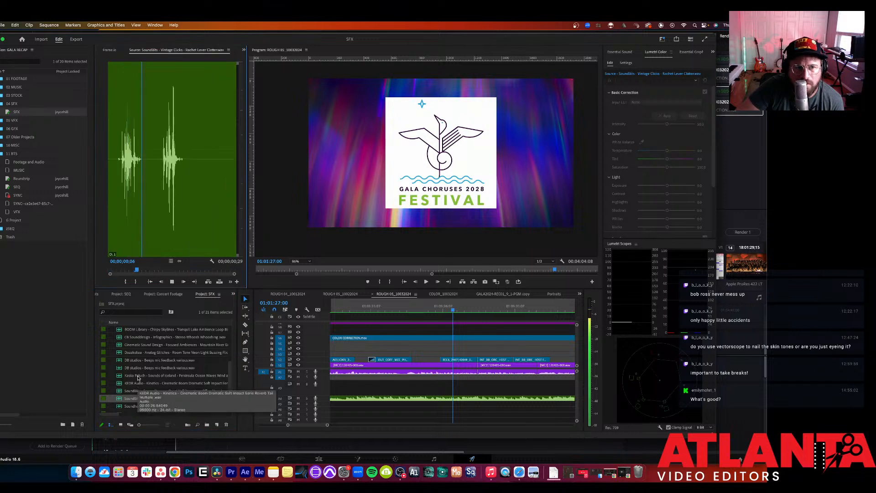
{"action": "scroll", "coordinate": [136, 375], "scroll_direction": "down", "scroll_amount": 1}
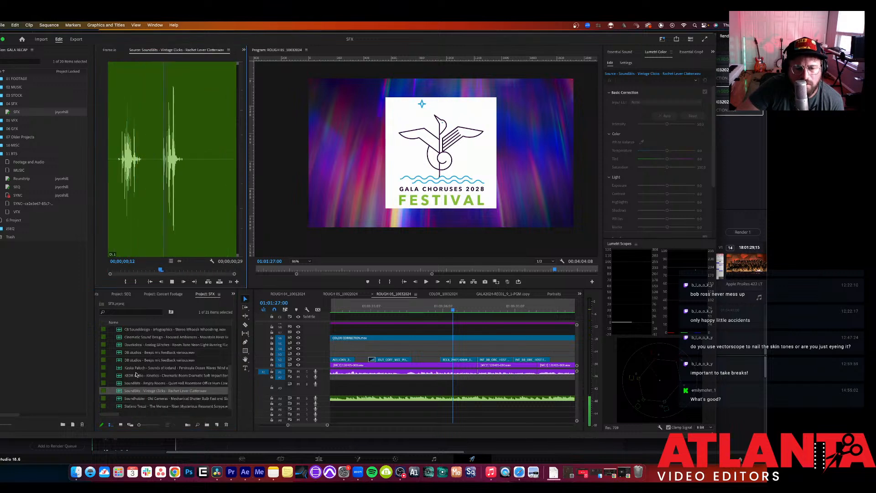
{"action": "key", "text": "space"}
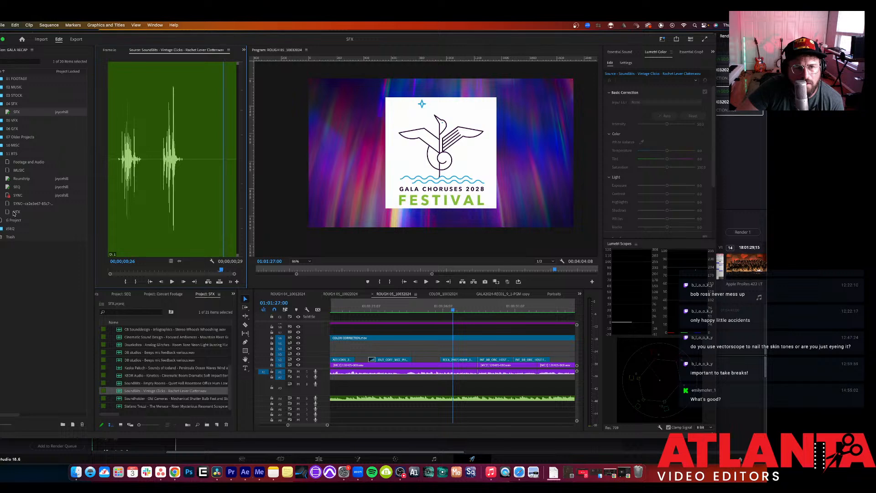
Step: Open the Footage and Audio project and look through its bins for sound effects, collapsing the expanded ones
{"action": "double_click", "coordinate": [11, 162]}
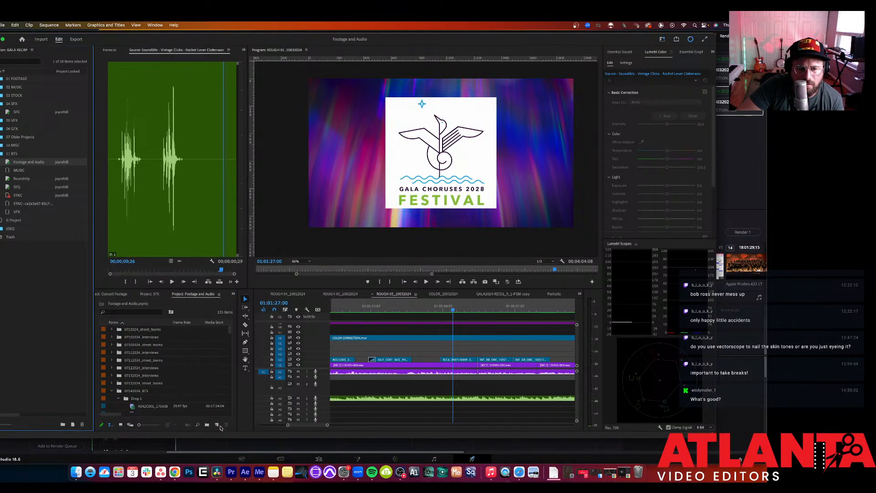
{"action": "left_click", "coordinate": [109, 393]}
{"action": "scroll", "coordinate": [168, 389], "scroll_direction": "down", "scroll_amount": 3}
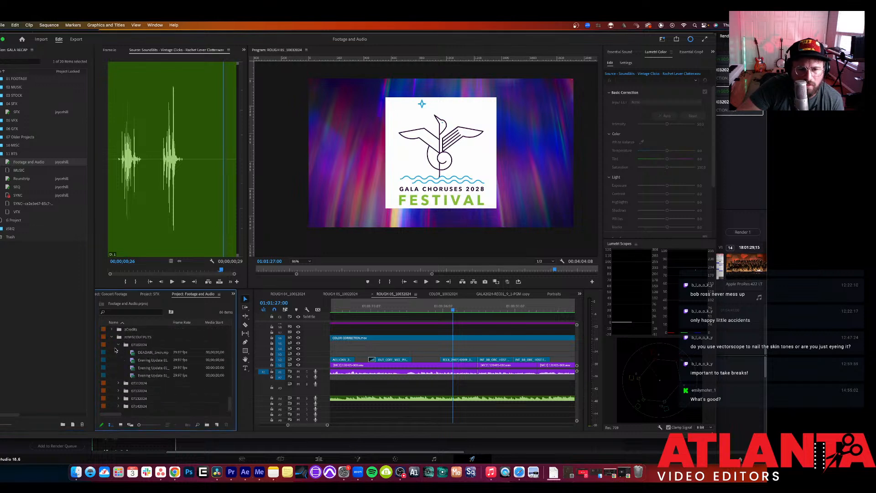
{"action": "left_click", "coordinate": [112, 338]}
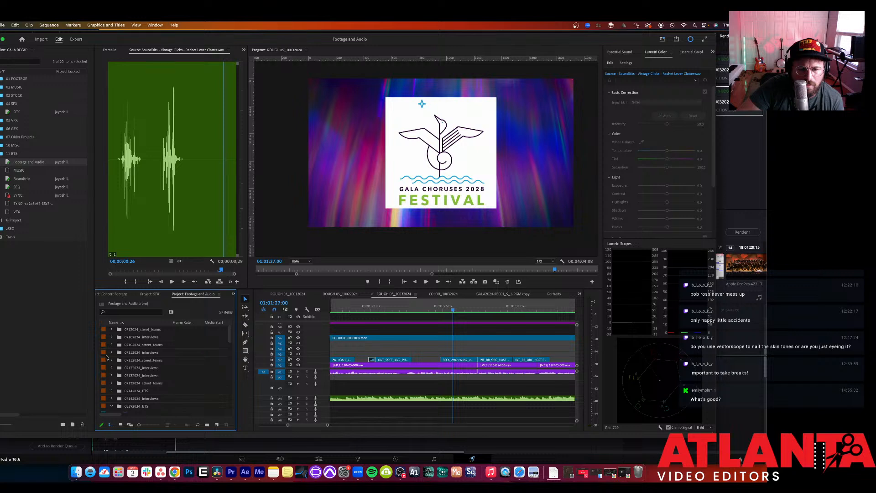
{"action": "scroll", "coordinate": [114, 363], "scroll_direction": "down", "scroll_amount": 2}
{"action": "left_click", "coordinate": [112, 374]}
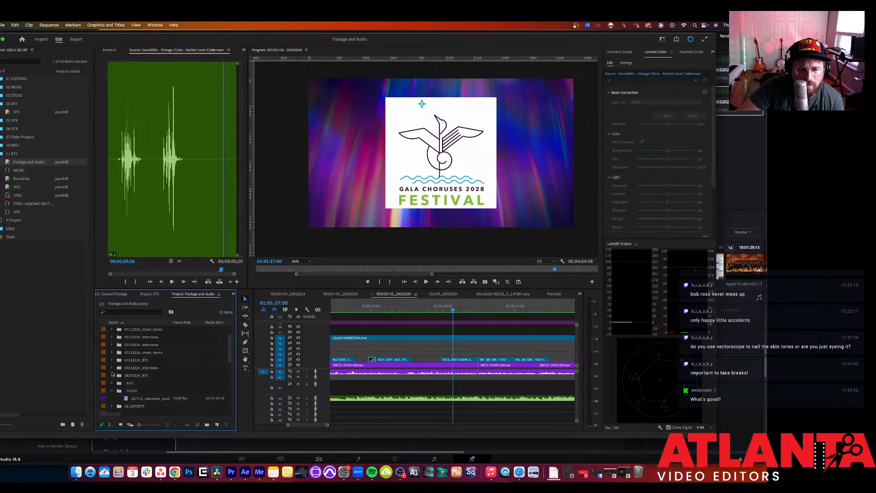
{"action": "scroll", "coordinate": [114, 388], "scroll_direction": "down", "scroll_amount": 4}
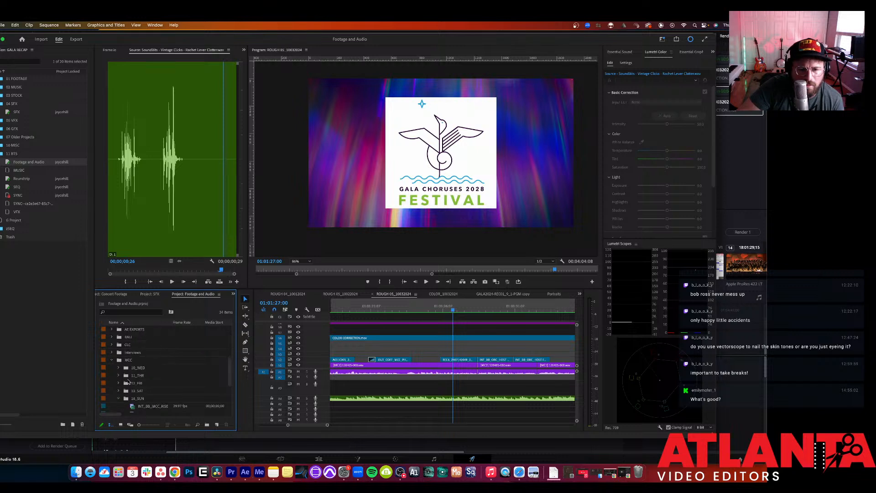
{"action": "left_click", "coordinate": [112, 361]}
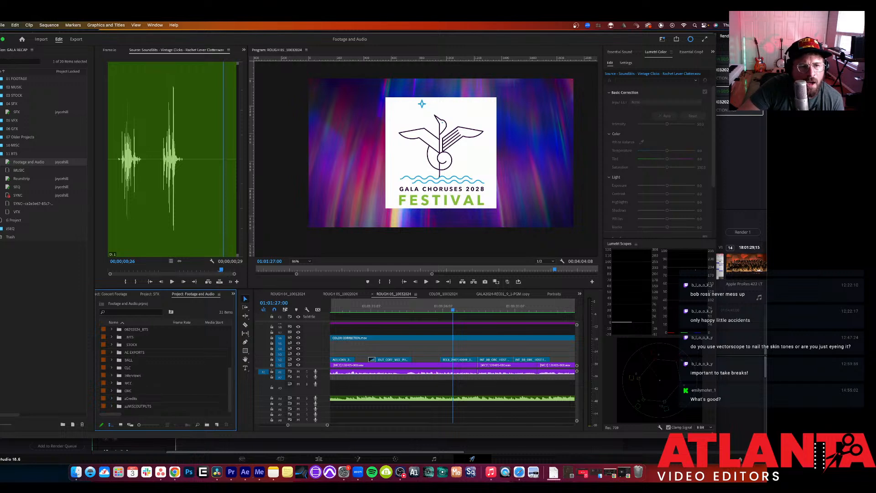
Step: Return to the SFX project and audition the Infographics Stereo Whoosh and Beeps mic feedback various sounds again
{"action": "double_click", "coordinate": [14, 111]}
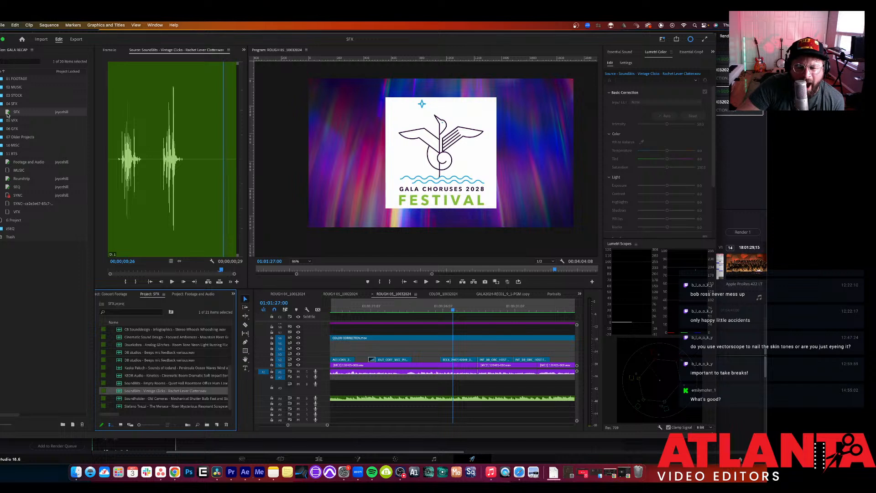
{"action": "left_click", "coordinate": [118, 329]}
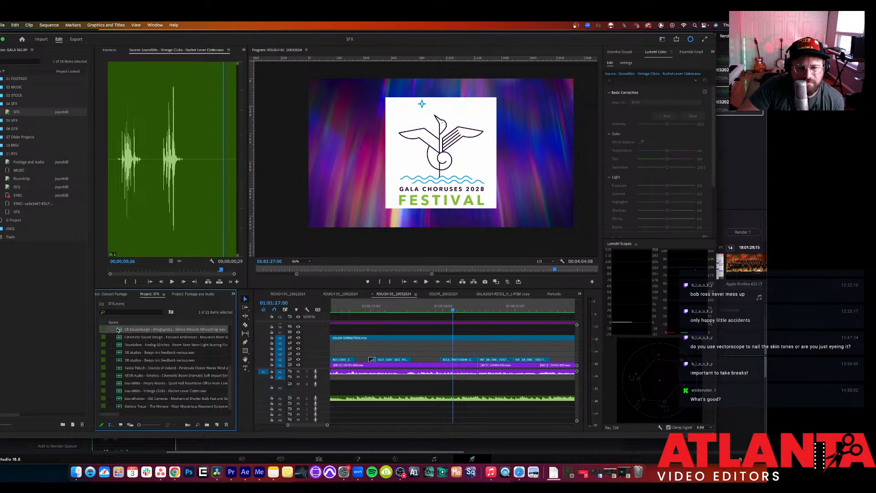
{"action": "double_click", "coordinate": [128, 330]}
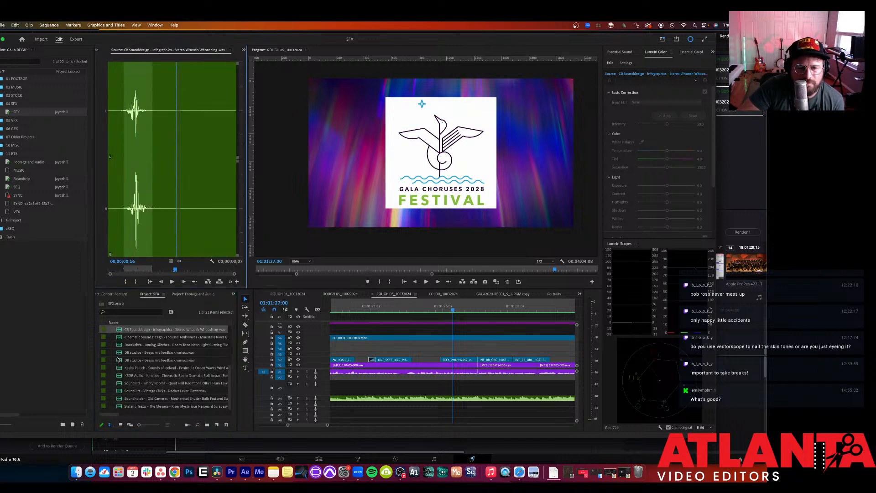
{"action": "double_click", "coordinate": [118, 353]}
{"action": "key", "text": "space"}
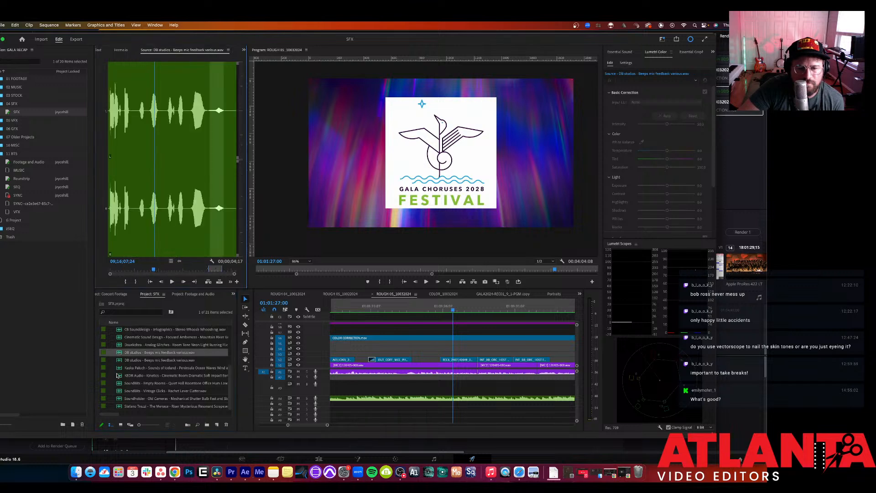
Step: Audition the Kinetics Cinematic Boom, Vintage Clicks, and The Menace Riser Mysterious Resonant Scrape sounds
{"action": "double_click", "coordinate": [118, 375]}
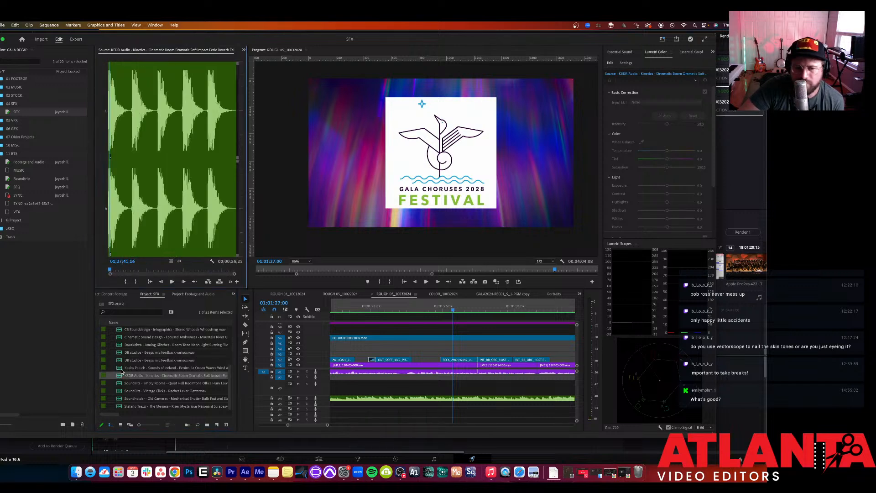
{"action": "left_click", "coordinate": [122, 391]}
{"action": "double_click", "coordinate": [120, 392]}
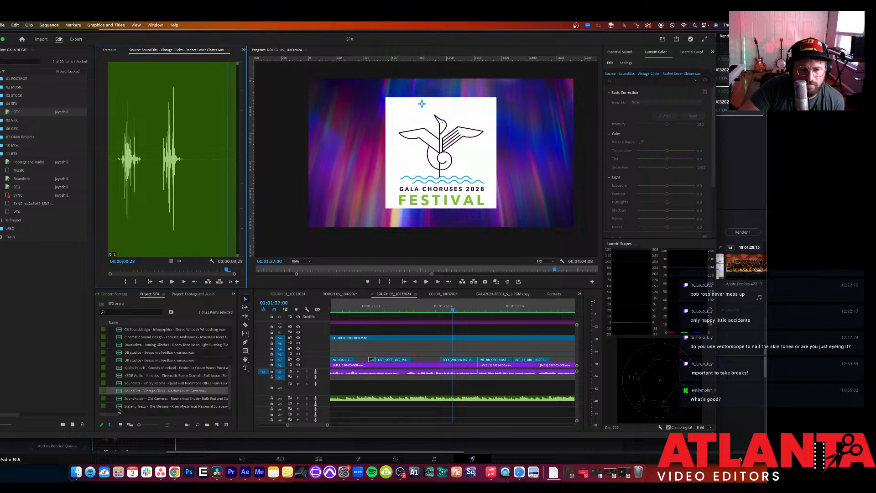
{"action": "key", "text": "space"}
{"action": "double_click", "coordinate": [122, 405]}
{"action": "key", "text": "space"}
{"action": "key", "text": "space"}
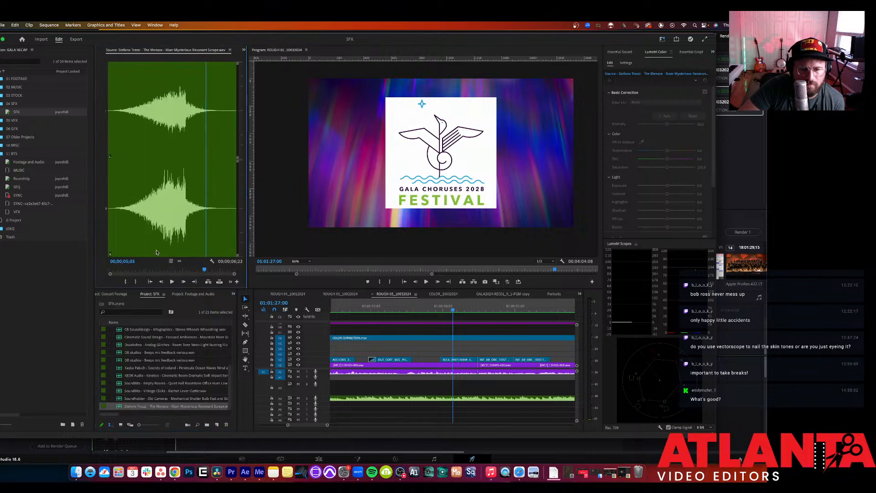
Step: Preview the Prime Transitions Windy Whoosh and place its audio on the empty audio track under the logo transition
{"action": "scroll", "coordinate": [150, 364], "scroll_direction": "up", "scroll_amount": 4}
{"action": "double_click", "coordinate": [123, 339]}
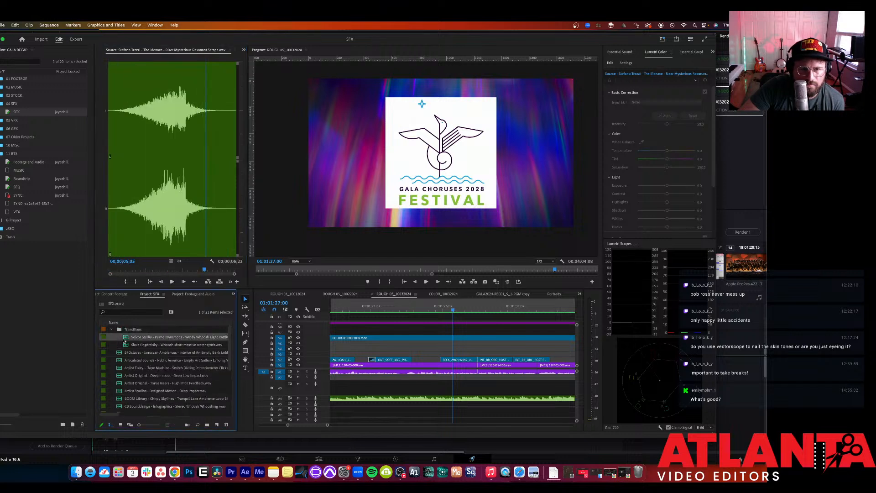
{"action": "key", "text": "space"}
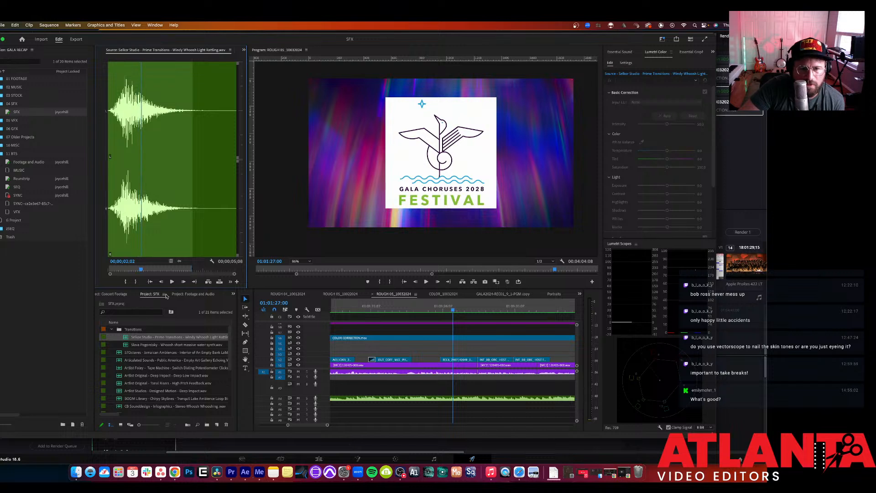
{"action": "mouse_move", "coordinate": [179, 262]}
{"action": "left_mouse_down"}
{"action": "mouse_move", "coordinate": [382, 388]}
{"action": "mouse_move", "coordinate": [451, 393]}
{"action": "left_mouse_up"}
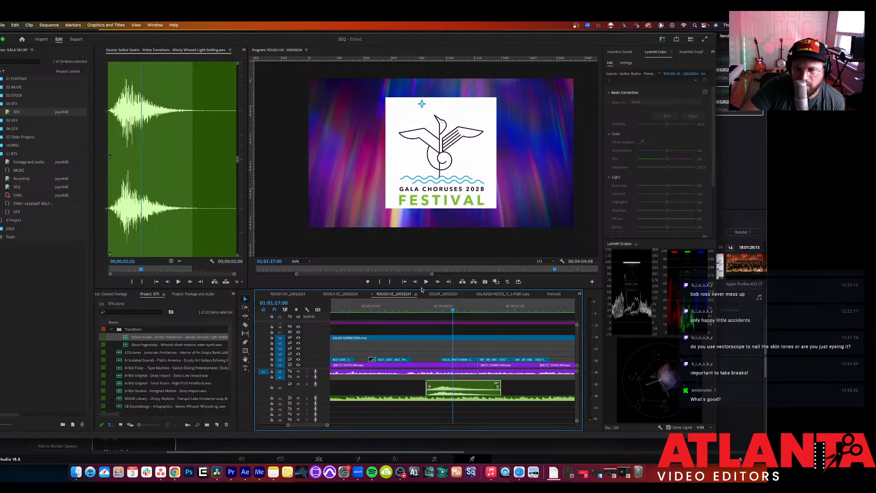
Step: Play the logo transition, shift the Windy Whoosh clip slightly later, lower its volume, and replay it
{"action": "left_click", "coordinate": [430, 309]}
{"action": "key", "text": "space"}
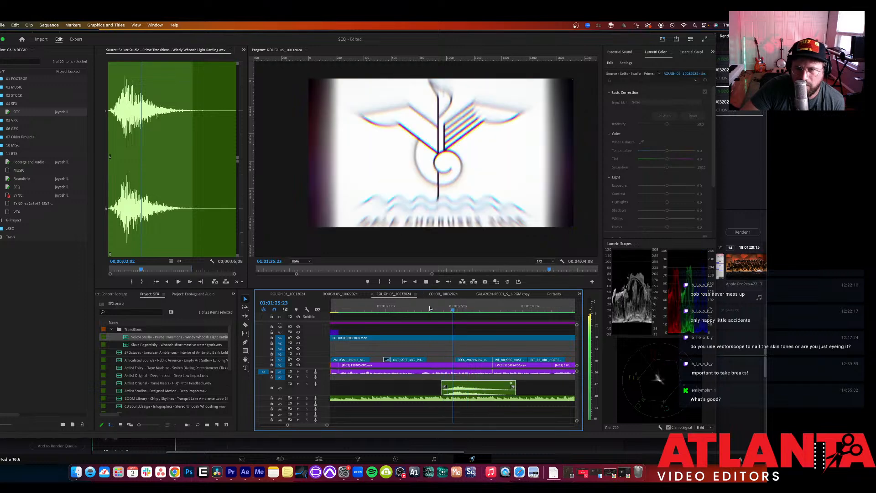
{"action": "key", "text": "space"}
{"action": "left_click_drag", "start_coordinate": [442, 387], "coordinate": [466, 391]}
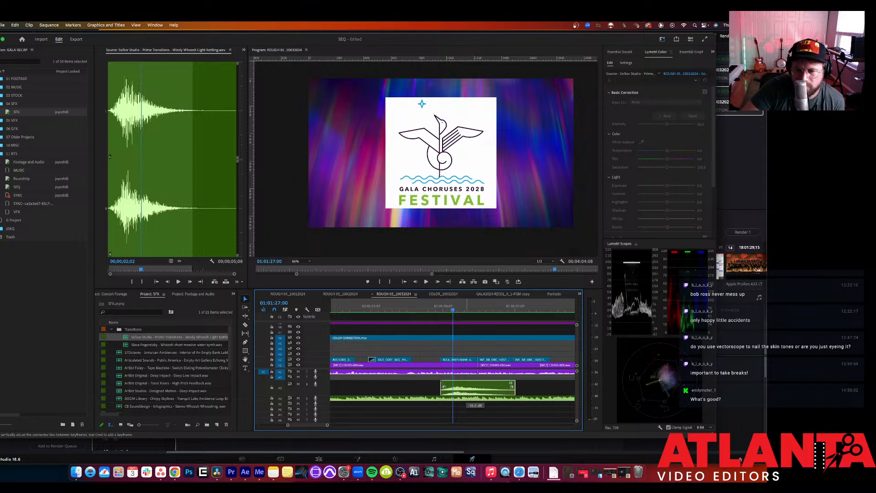
{"action": "left_click", "coordinate": [435, 309]}
{"action": "key", "text": "space"}
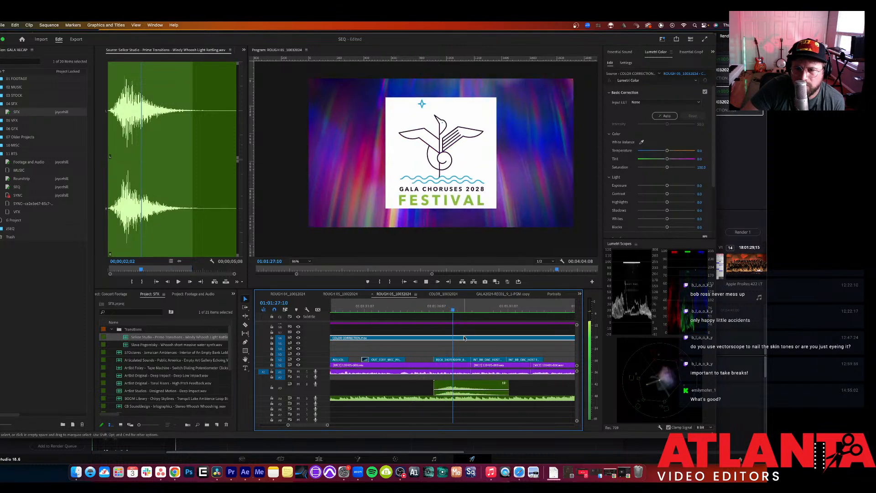
{"action": "key", "text": "space"}
Step: Move the Windy Whoosh clip slightly earlier, adjust its fade, and play the sequence from the logo transition to about 01:01:55
{"action": "left_click", "coordinate": [455, 384]}
{"action": "left_click_drag", "start_coordinate": [454, 384], "coordinate": [430, 389]}
{"action": "left_click", "coordinate": [421, 307]}
{"action": "key", "text": "space"}
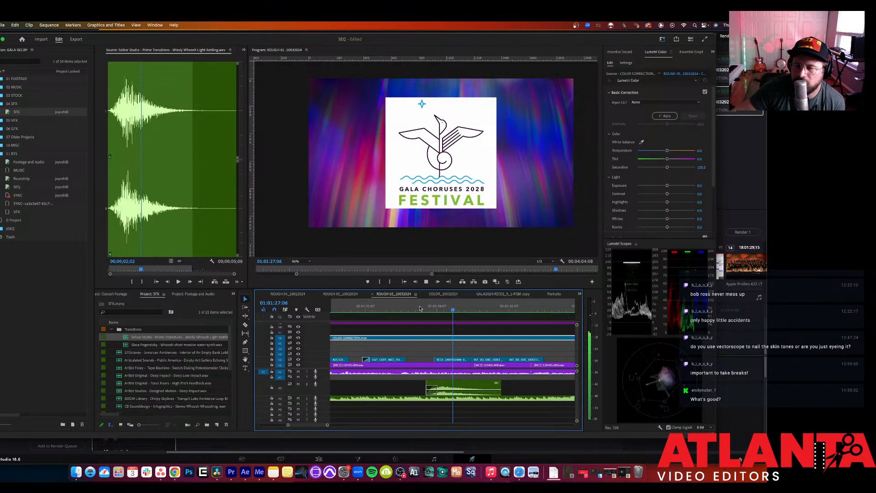
{"action": "key", "text": "space"}
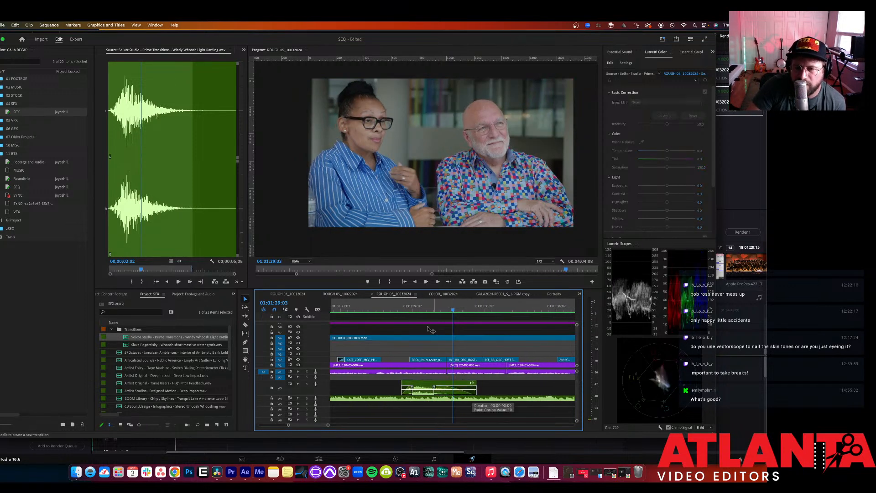
{"action": "left_click", "coordinate": [413, 307]}
{"action": "key", "text": "space"}
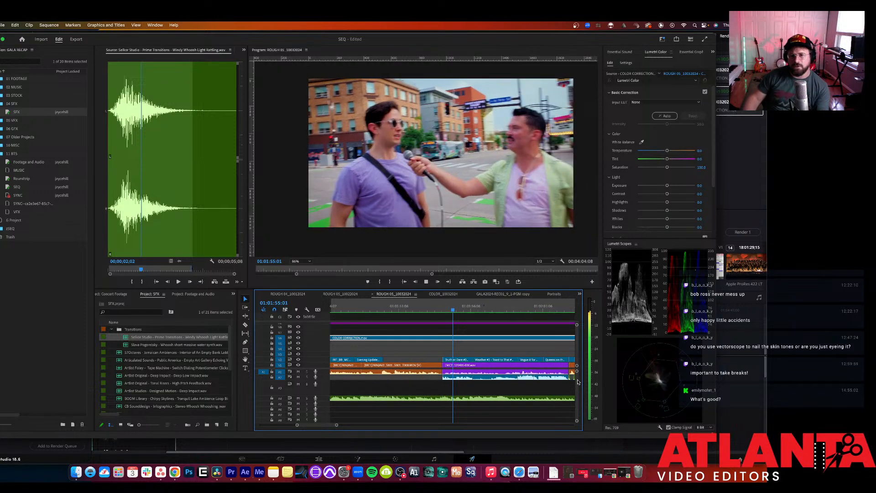
Step: Split the COLOR CORRECTION layer at the studio-to-street-interview cut near 01:01:54:07 and trim the second part's start slightly in to leave a gap
{"action": "key", "text": "space"}
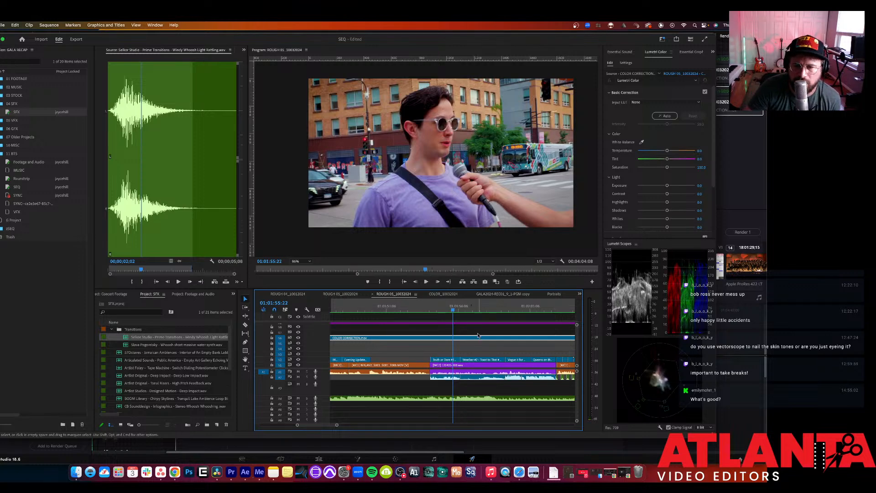
{"action": "left_click_drag", "start_coordinate": [438, 316], "coordinate": [429, 313]}
{"action": "scroll", "coordinate": [429, 313], "scroll_direction": "up", "scroll_amount": 5}
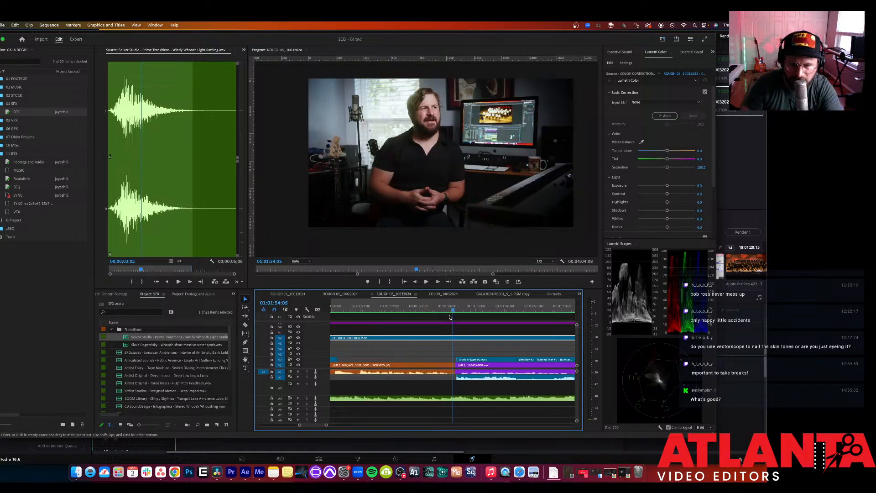
{"action": "key", "text": "c"}
{"action": "left_click", "coordinate": [463, 338]}
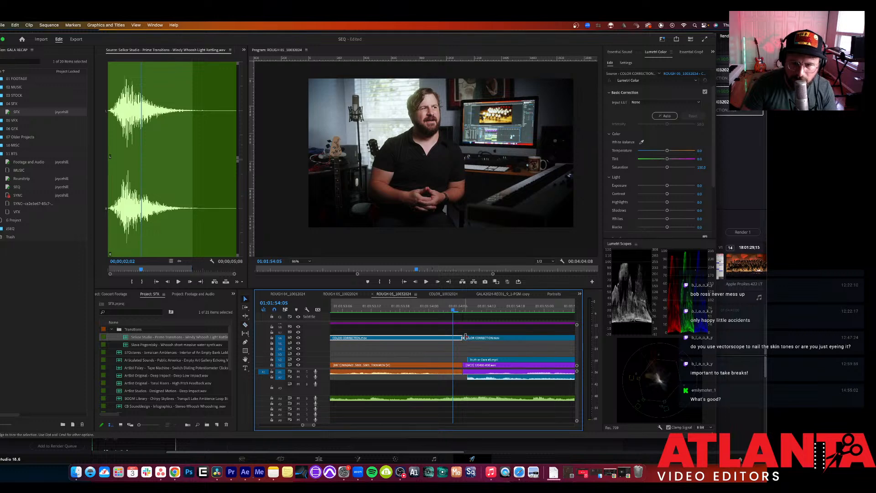
{"action": "left_click_drag", "start_coordinate": [475, 338], "coordinate": [471, 313]}
{"action": "left_click", "coordinate": [471, 312]}
{"action": "key", "text": "Right"}
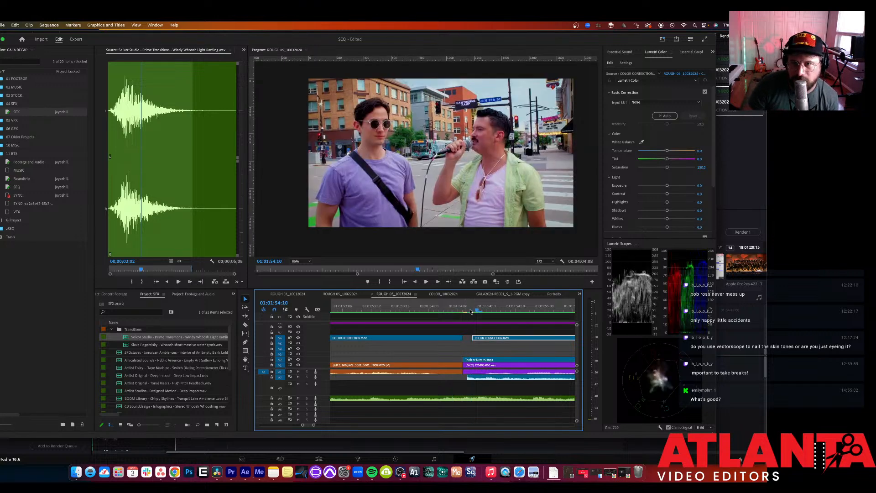
{"action": "key", "text": "Left"}
{"action": "key", "text": "Right"}
{"action": "key", "text": "Left"}
{"action": "key", "text": "Left"}
{"action": "key", "text": "Left"}
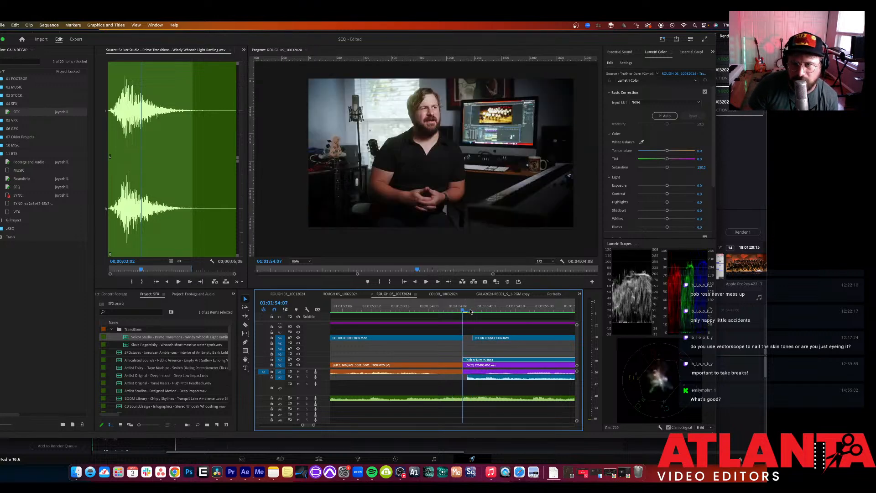
Step: Play the sequence from the split in the COLOR CORRECTION layer through the street and bar interviews to the studio shot
{"action": "key", "text": "space"}
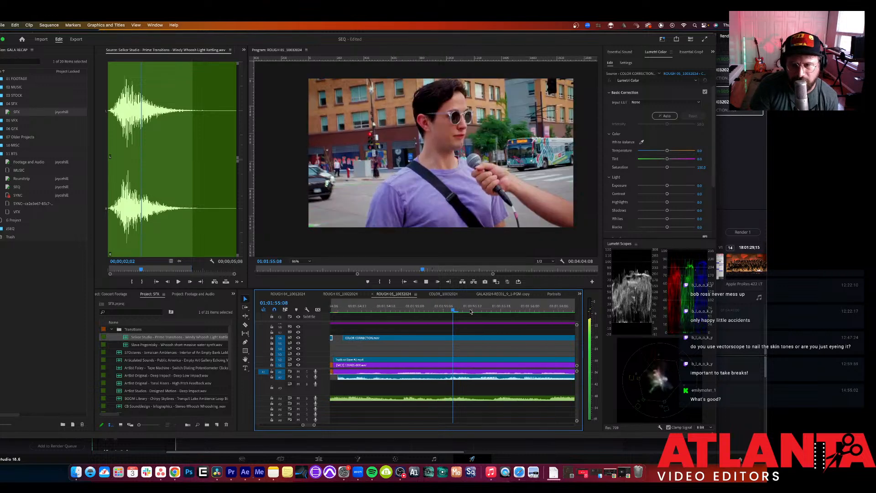
{"action": "key", "text": "minus"}
{"action": "key", "text": "minus"}
{"action": "key", "text": "minus"}
{"action": "key", "text": "minus"}
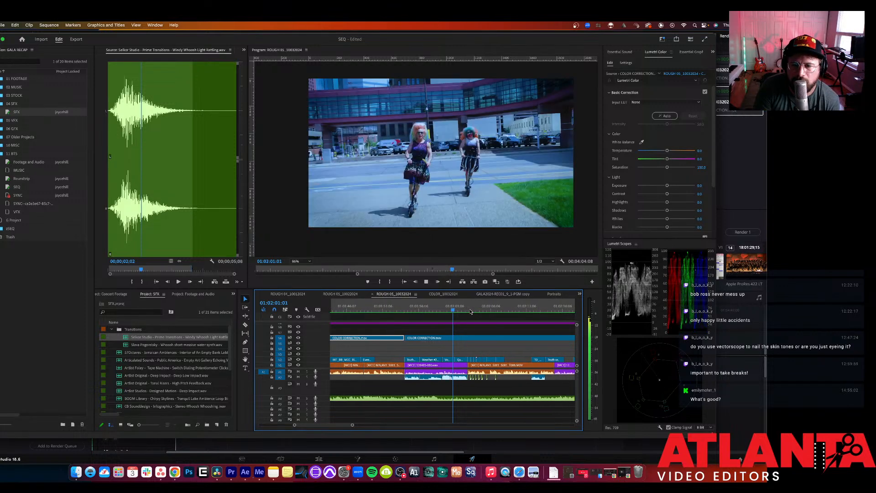
{"action": "key", "text": "equal"}
{"action": "key", "text": "minus"}
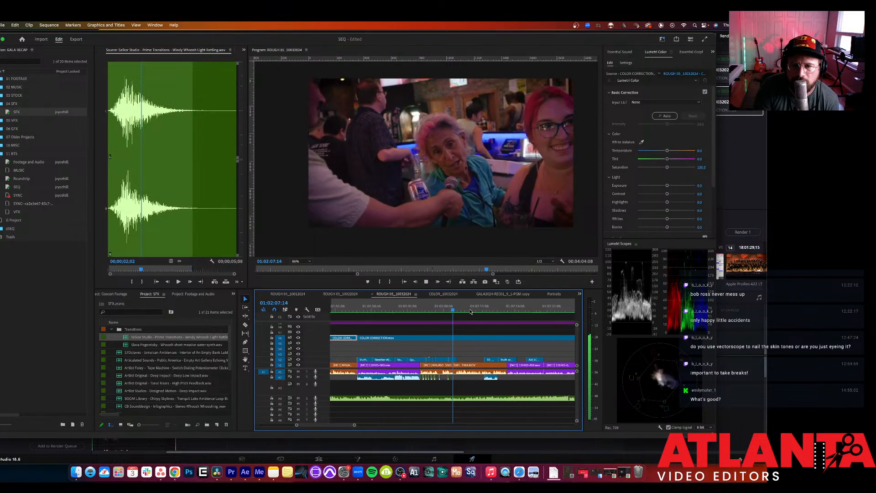
{"action": "key", "text": "equal"}
{"action": "key", "text": "space"}
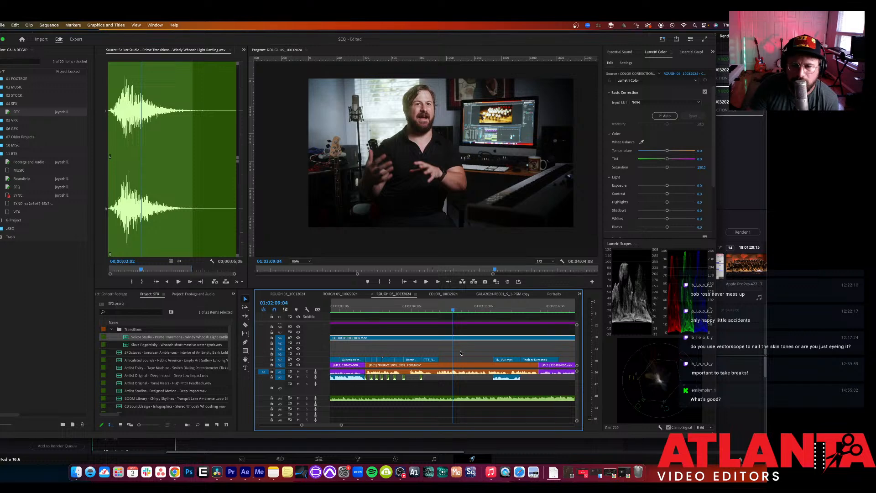
Step: Find the Parametric Equalizer audio effect by searching for "eq" and apply it to the whoosh sound clip at 01:02:07:00
{"action": "left_click_drag", "start_coordinate": [426, 386], "coordinate": [366, 378]}
{"action": "left_click", "coordinate": [422, 310]}
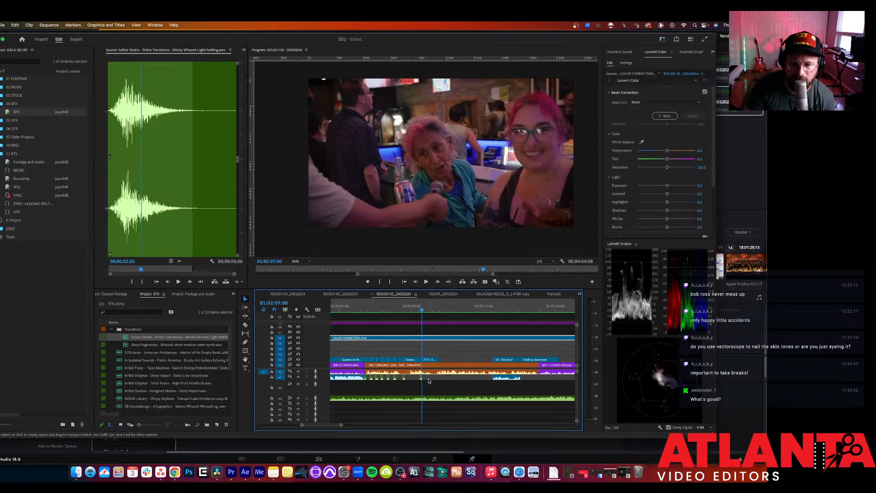
{"action": "left_click", "coordinate": [421, 379]}
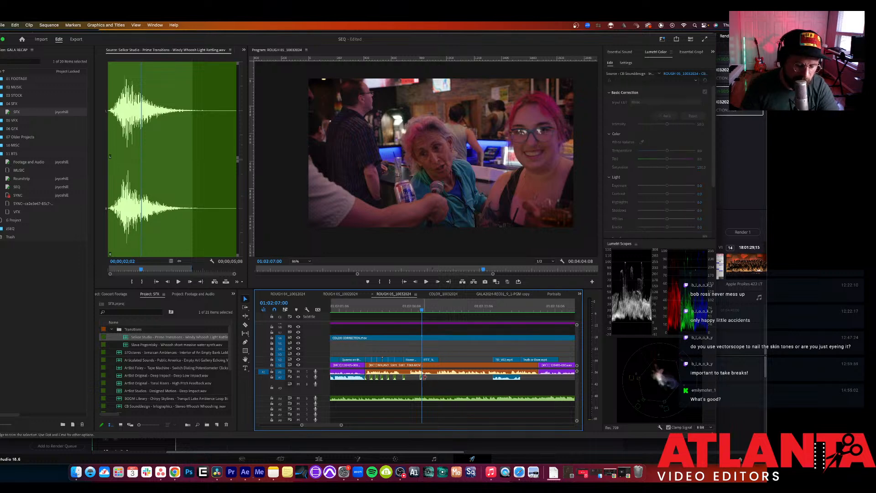
{"action": "key", "text": "shift+7"}
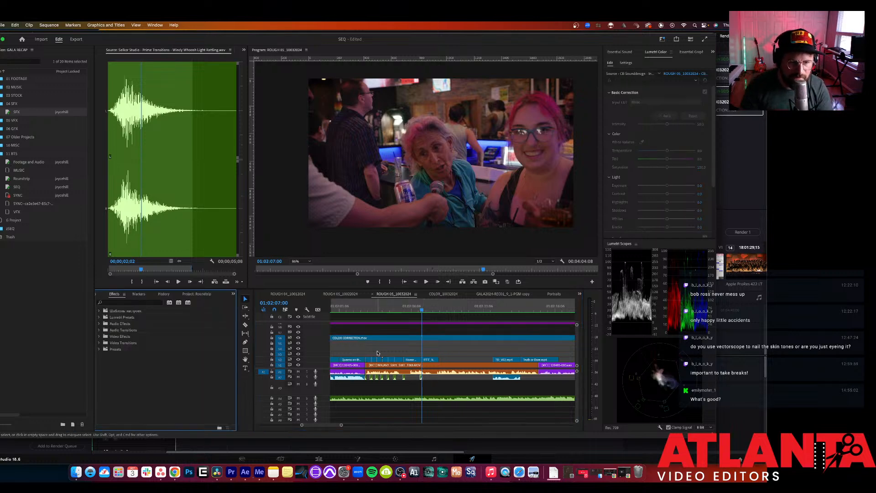
{"action": "left_click", "coordinate": [130, 302]}
{"action": "type", "text": "eq"}
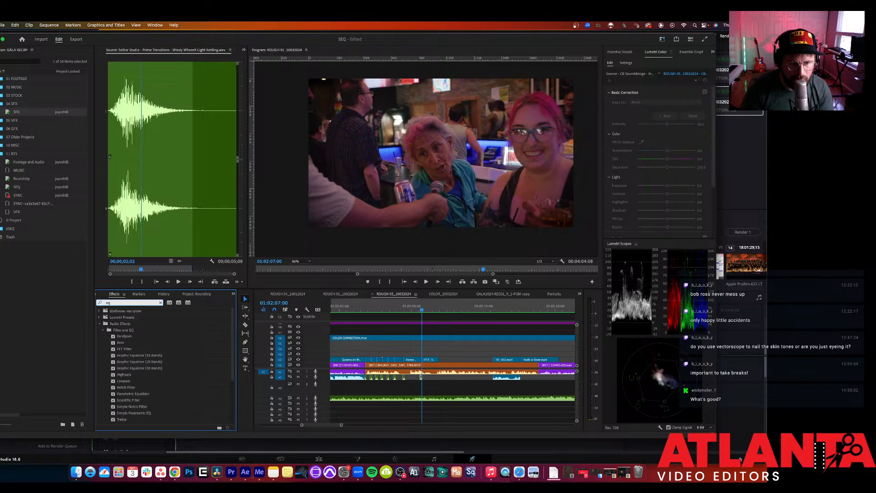
{"action": "left_click", "coordinate": [112, 394]}
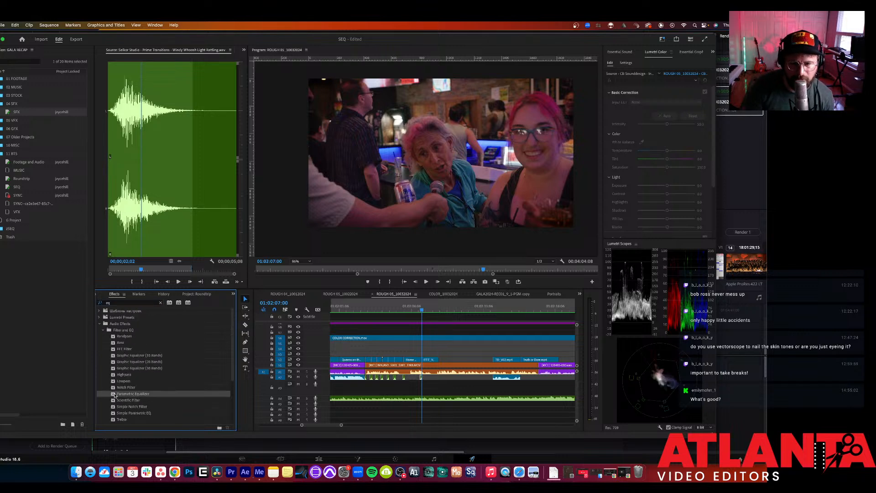
{"action": "left_click_drag", "start_coordinate": [114, 395], "coordinate": [359, 391]}
{"action": "left_click_drag", "start_coordinate": [421, 378], "coordinate": [421, 377]}
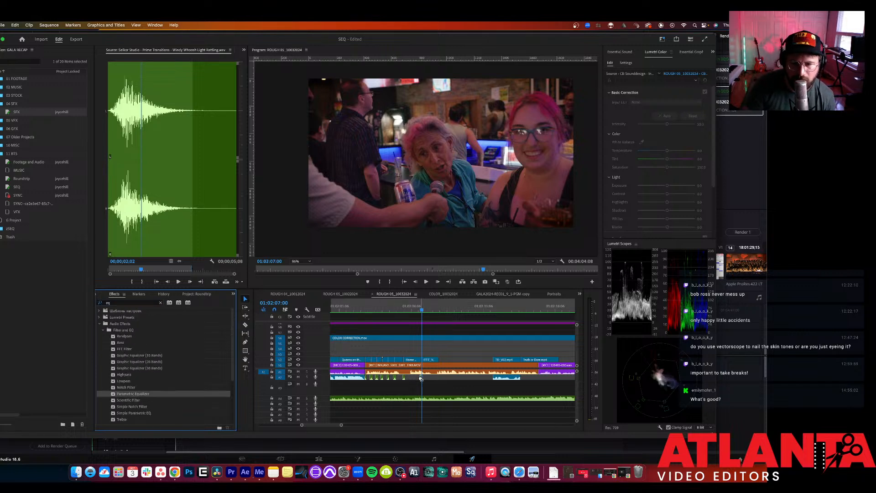
Step: Open the whoosh clip's Parametric Equalizer editor and pull band 4 down to about -15 dB
{"action": "key", "text": "shift+5"}
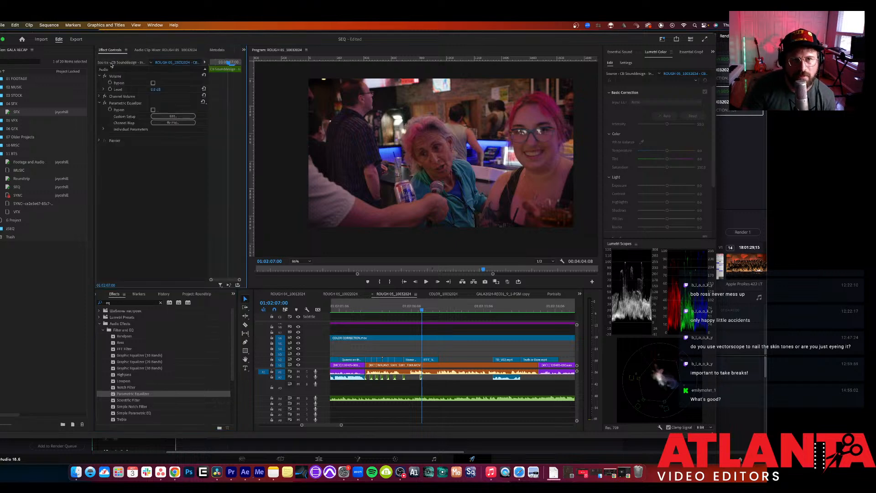
{"action": "left_click", "coordinate": [173, 116]}
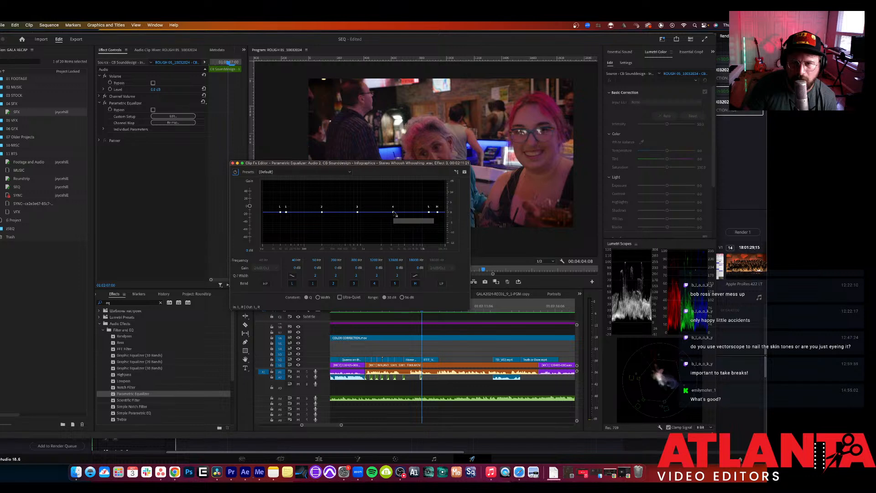
{"action": "left_click_drag", "start_coordinate": [393, 210], "coordinate": [377, 279]}
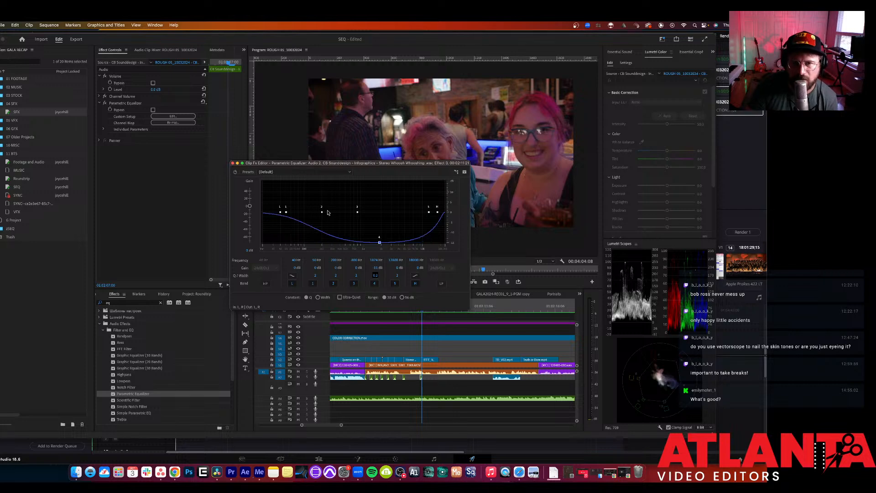
{"action": "left_click_drag", "start_coordinate": [268, 163], "coordinate": [262, 146]}
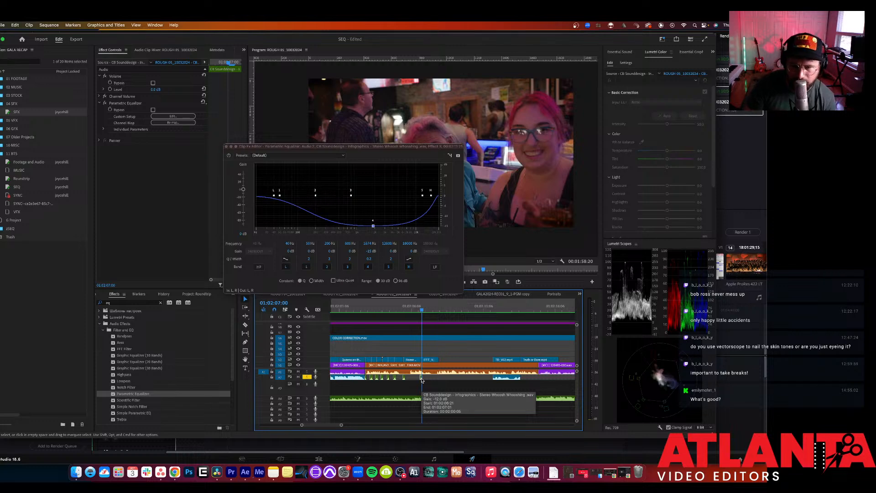
Step: Mark the whoosh clip from 01:02:06:21 to 01:02:07:02 with In and Out points and loop its playback
{"action": "key", "text": "Up"}
{"action": "key", "text": "i"}
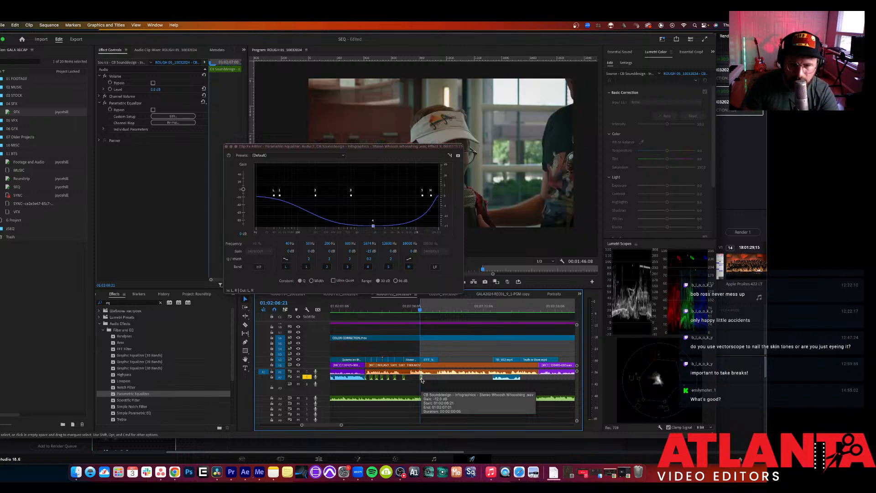
{"action": "key", "text": "Down"}
{"action": "key", "text": "Down"}
{"action": "key", "text": "o"}
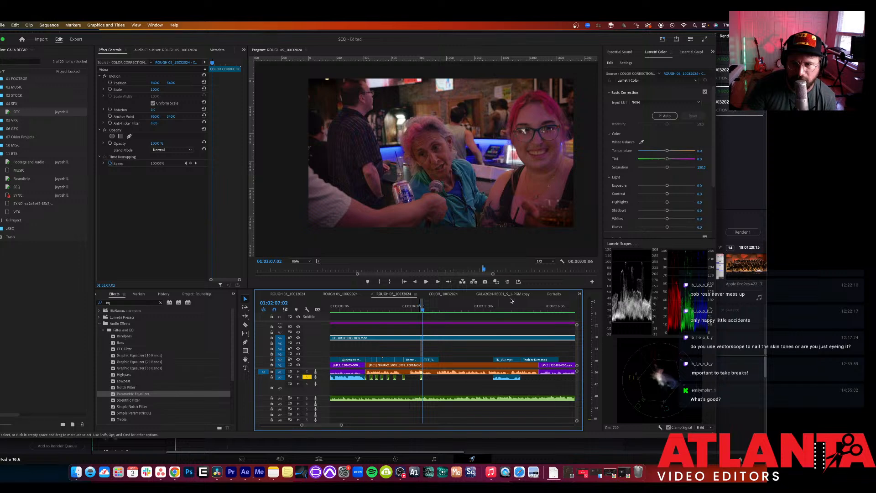
{"action": "left_click", "coordinate": [518, 282]}
{"action": "key", "text": "space"}
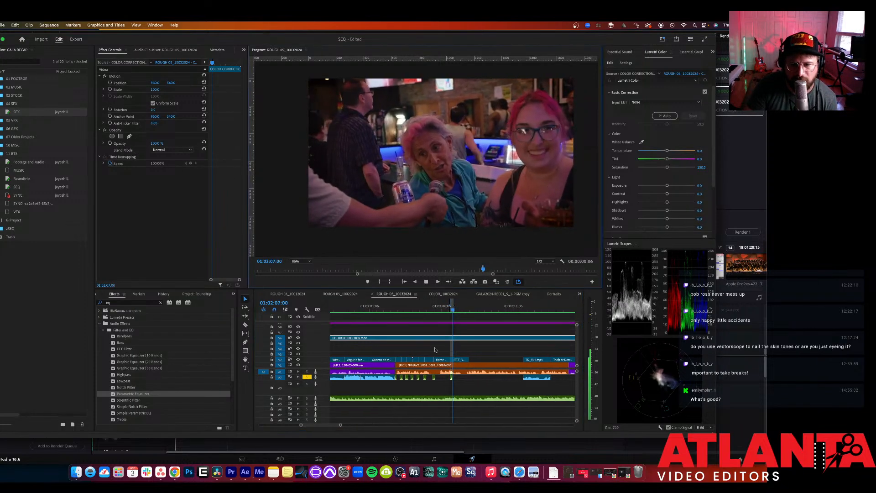
Step: Reshape the whoosh's equalizer curve with band 4 at a lower frequency, band 5 reduced to about -12 dB and the low-pass filter enabled
{"action": "left_click", "coordinate": [452, 377]}
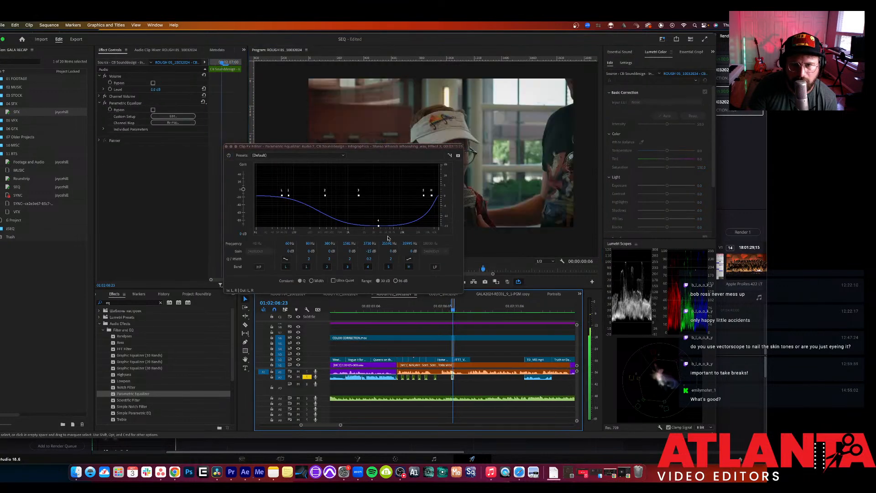
{"action": "left_click_drag", "start_coordinate": [378, 226], "coordinate": [344, 224]}
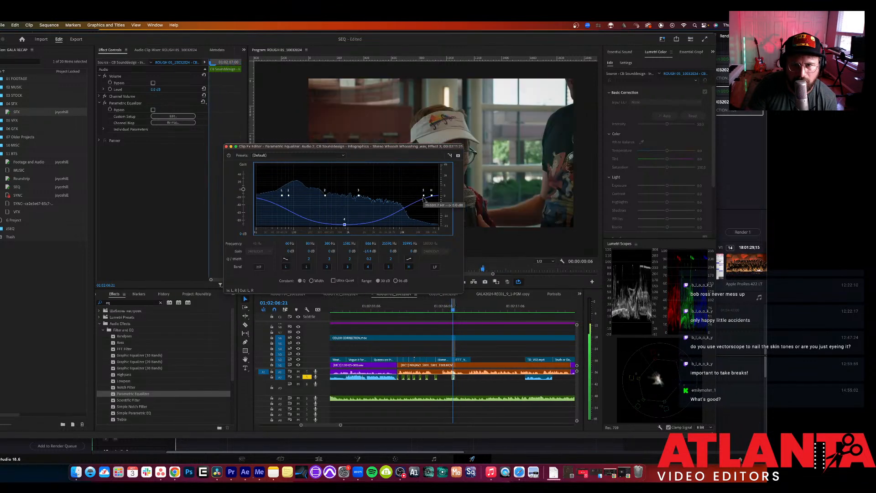
{"action": "left_click_drag", "start_coordinate": [423, 198], "coordinate": [344, 205]}
{"action": "left_click", "coordinate": [434, 266]}
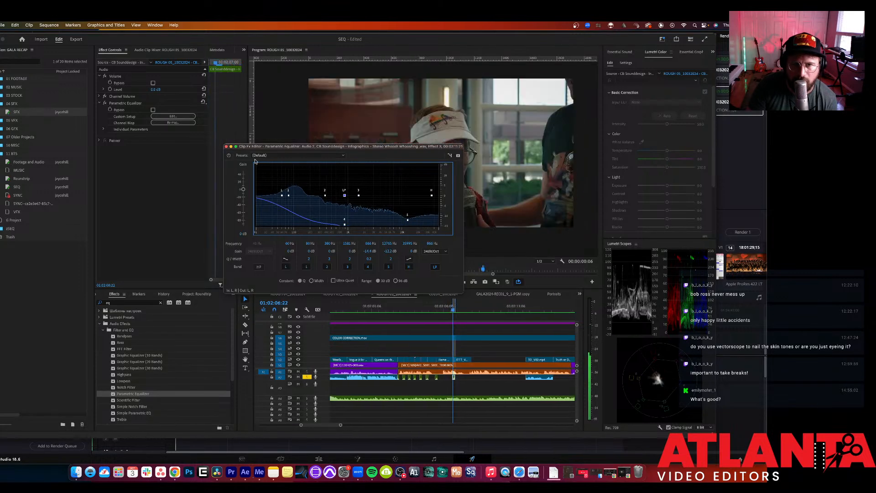
{"action": "left_click", "coordinate": [226, 146]}
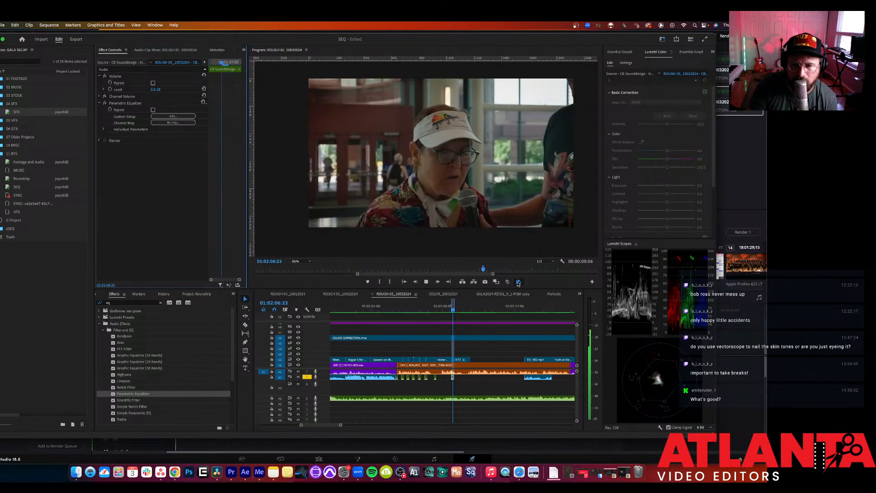
Step: Turn off loop playback and copy the Parametric Equalizer effect to the preceding whoosh clips on the same audio track
{"action": "left_click", "coordinate": [518, 282]}
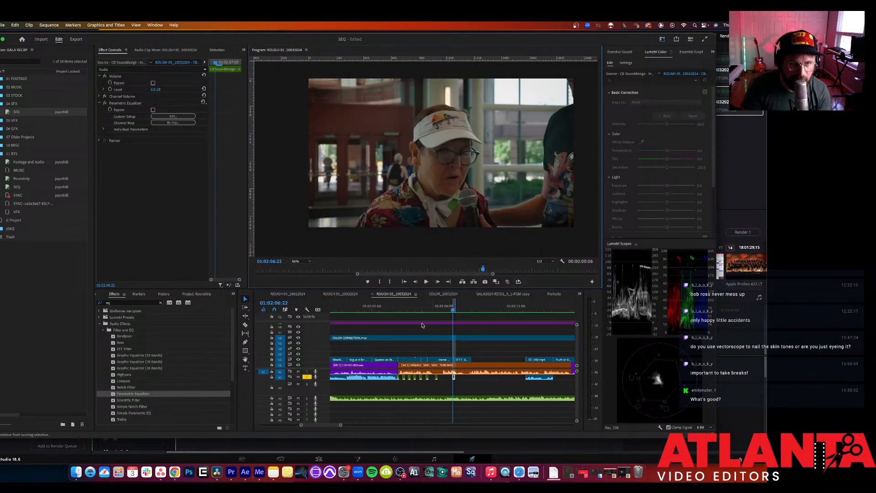
{"action": "left_click", "coordinate": [168, 138]}
{"action": "left_click", "coordinate": [132, 105]}
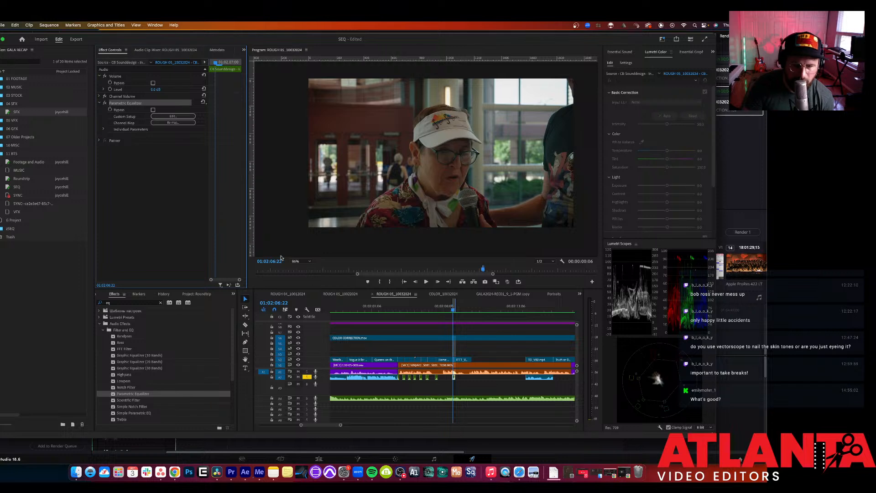
{"action": "left_click_drag", "start_coordinate": [441, 388], "coordinate": [397, 379]}
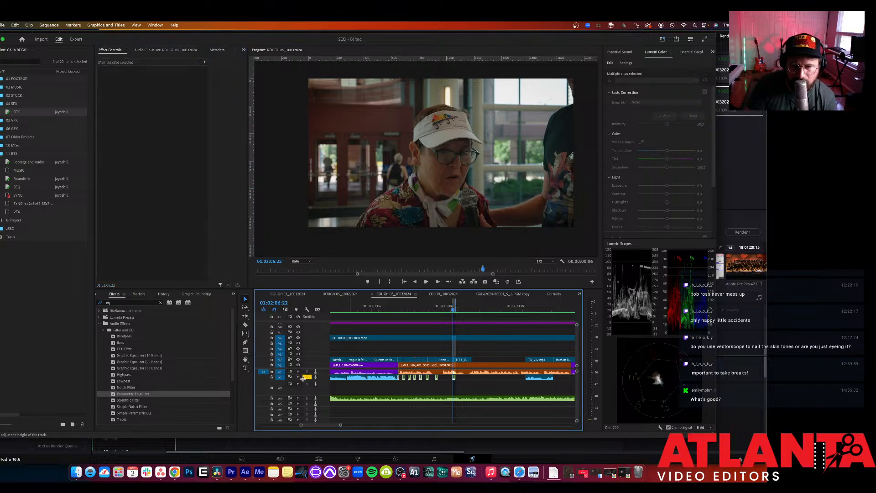
Step: Play back the equalized whooshes from 01:02:02:11 and clear the sequence's In and Out points
{"action": "left_click", "coordinate": [390, 307]}
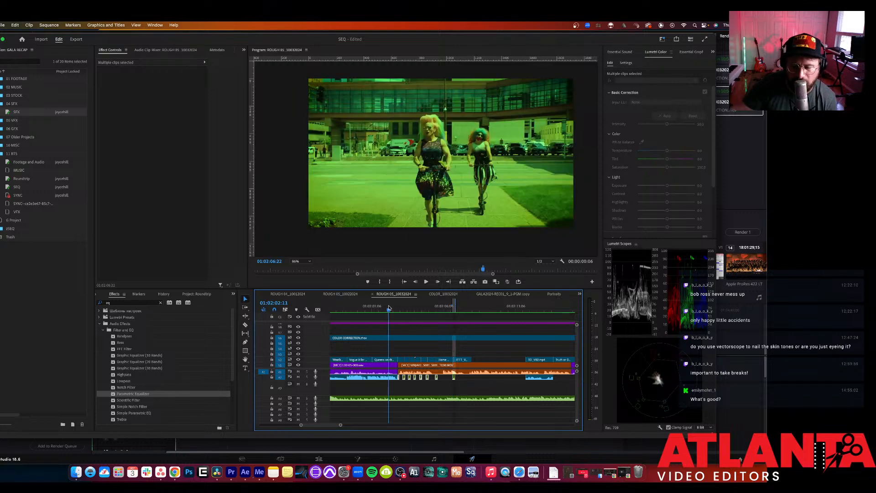
{"action": "key", "text": "space"}
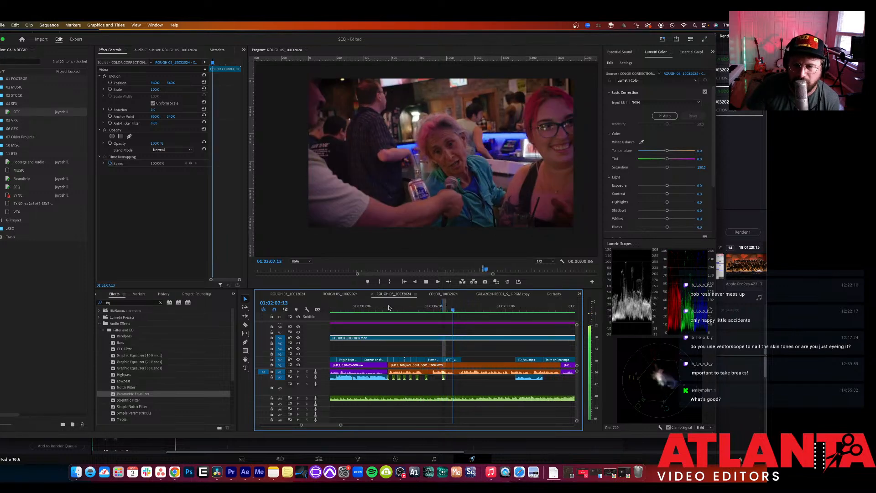
{"action": "key", "text": "space"}
{"action": "left_click", "coordinate": [519, 351]}
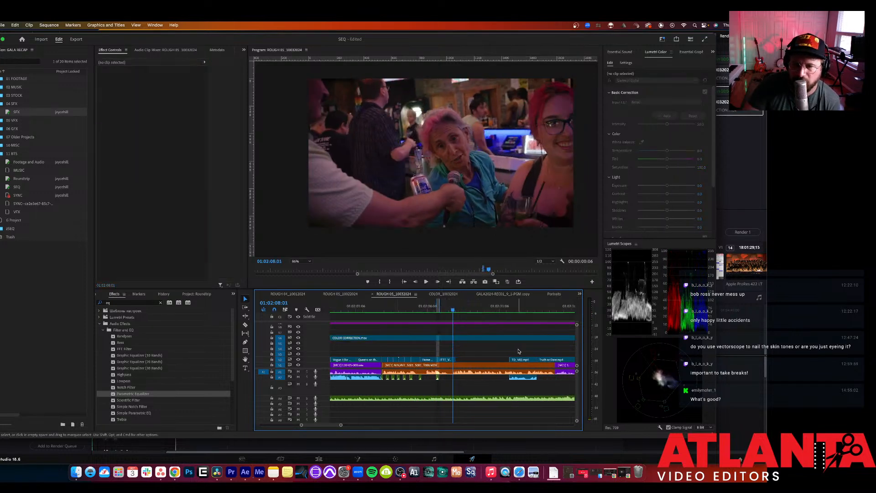
{"action": "key", "text": "space"}
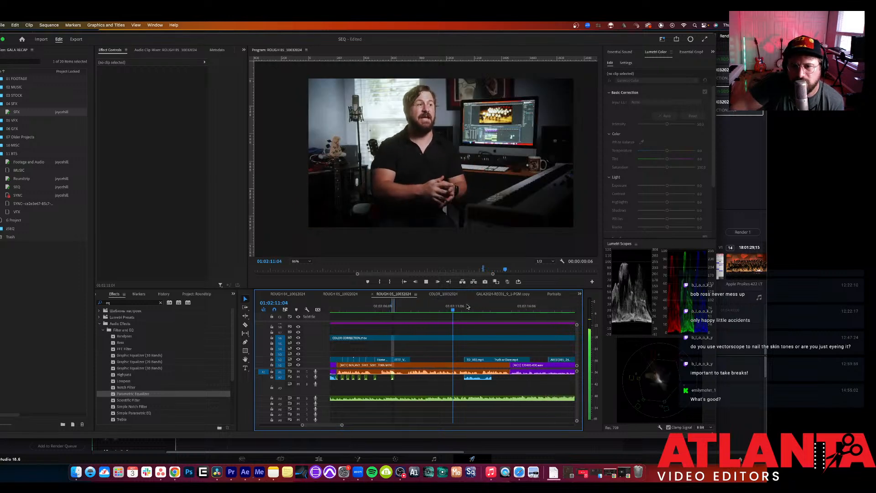
{"action": "right_click", "coordinate": [465, 304]}
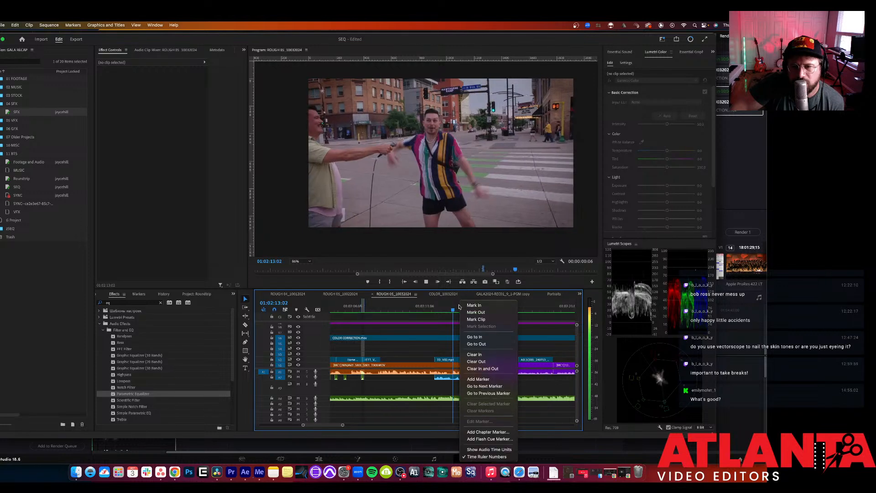
{"action": "left_click", "coordinate": [480, 368]}
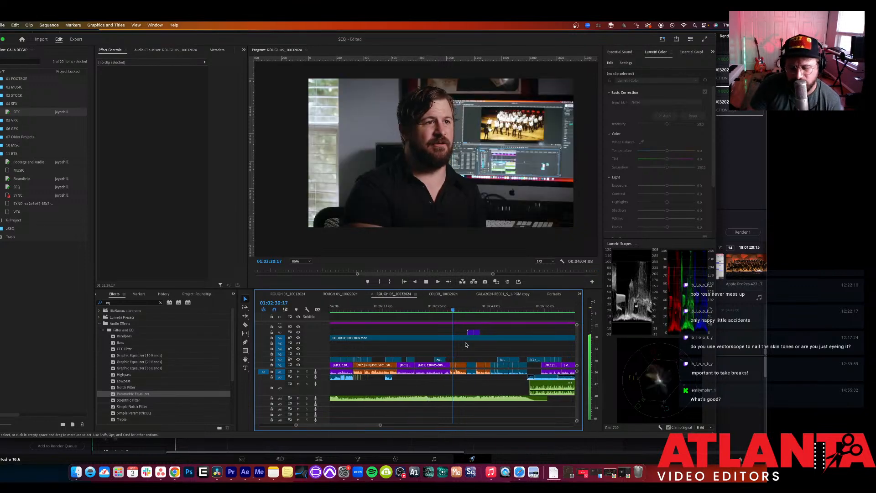
Step: Step frame by frame through the COLOR CORRECTION.mov layer around the interview cut between 01:02:29:20 and 01:02:29:22
{"action": "left_click", "coordinate": [466, 342]}
{"action": "key", "text": "="}
{"action": "key", "text": "="}
{"action": "key", "text": "="}
{"action": "key", "text": "="}
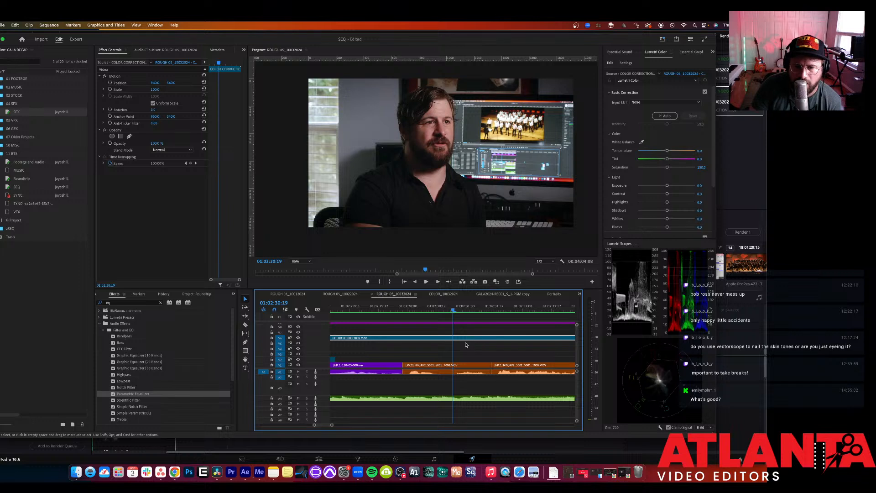
{"action": "left_click", "coordinate": [403, 311]}
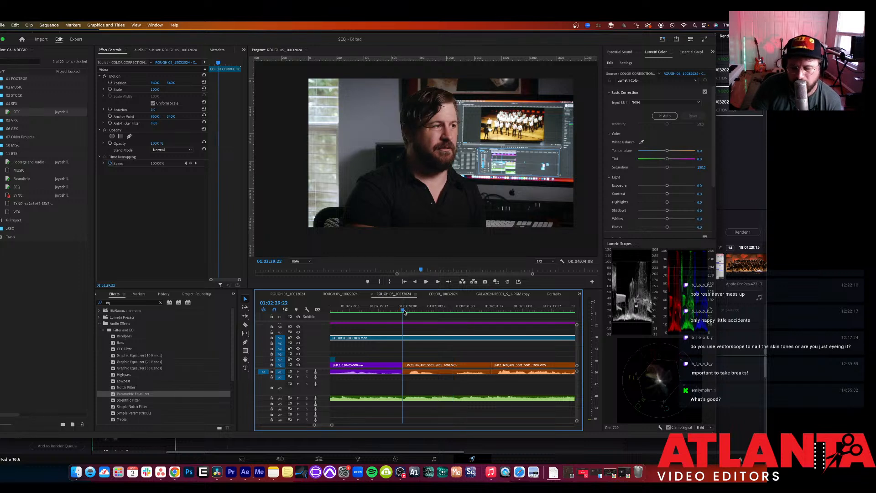
{"action": "key", "text": "="}
{"action": "key", "text": "="}
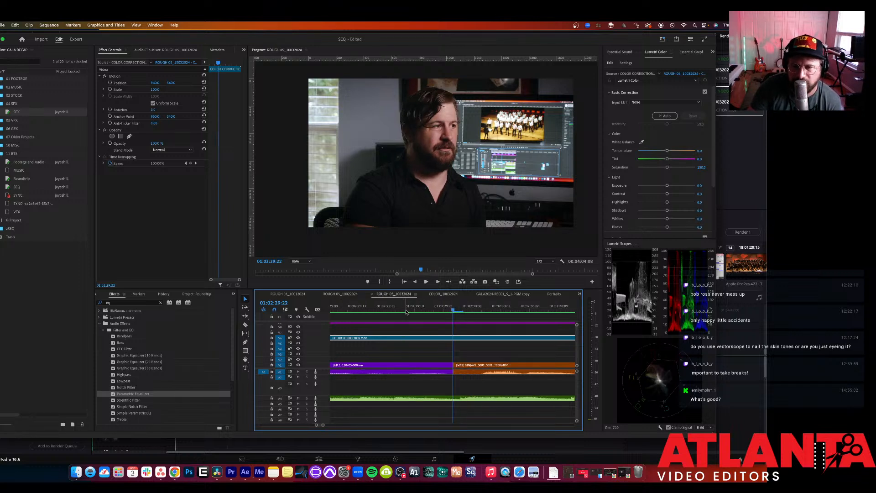
{"action": "key", "text": "Left"}
{"action": "key", "text": "Left"}
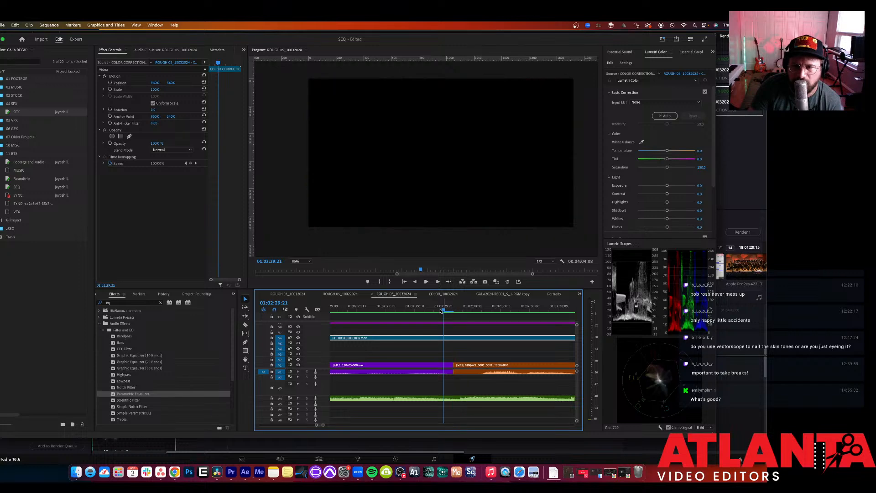
{"action": "left_click_drag", "start_coordinate": [429, 311], "coordinate": [440, 311]}
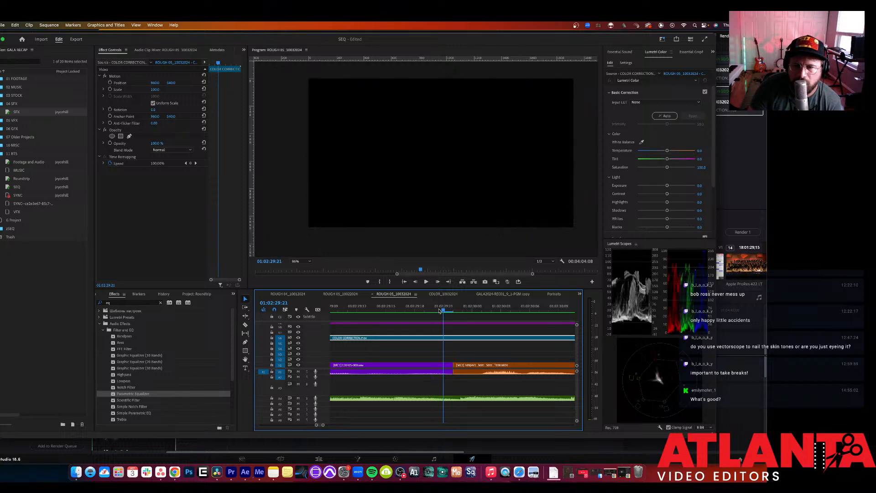
{"action": "key", "text": "Left"}
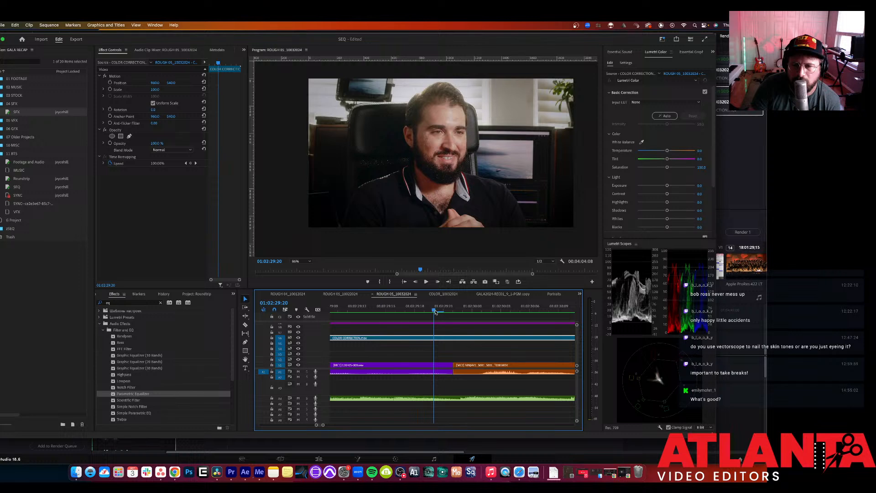
Step: Split COLOR CORRECTION.mov at 01:02:29:21 and trim the start of its second part one frame to 01:02:29:22, removing the black frame
{"action": "key", "text": "c"}
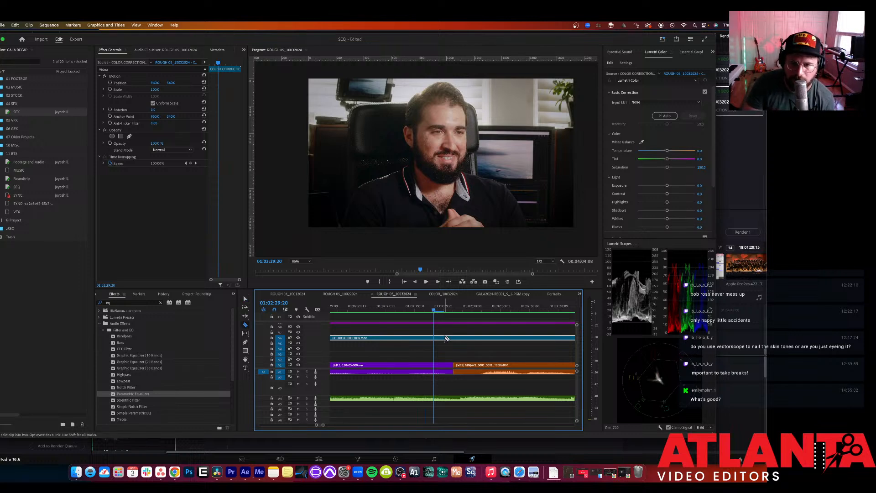
{"action": "left_click", "coordinate": [446, 338]}
{"action": "key", "text": "v"}
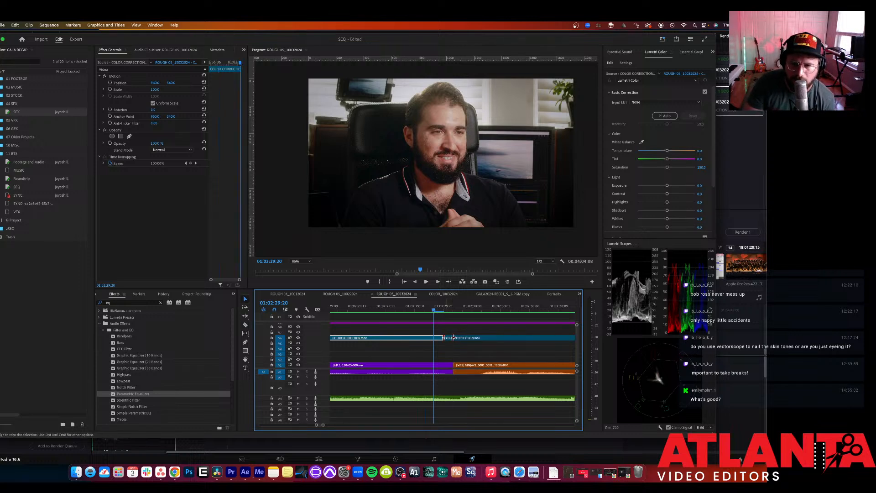
{"action": "left_click_drag", "start_coordinate": [443, 338], "coordinate": [453, 338]}
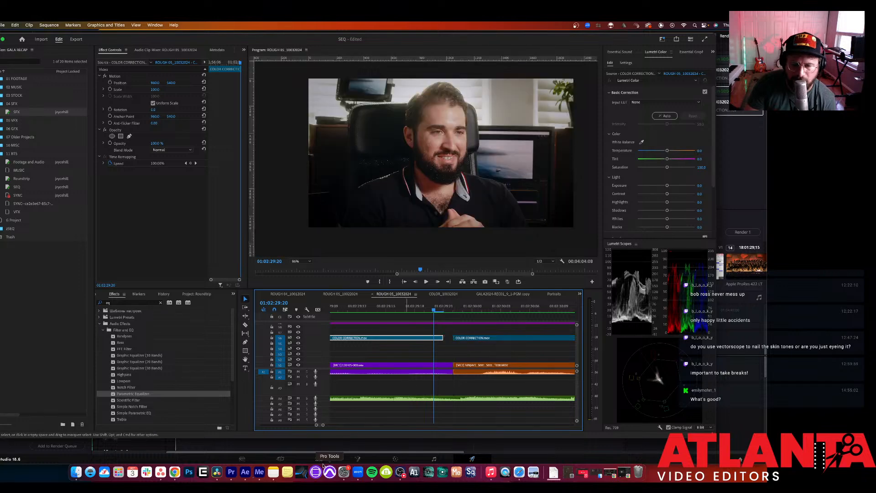
Step: Switch to DaVinci Resolve and examine the COLOR_10032024 timeline at 01:02:29:21, close up on the clips around the gap
{"action": "left_click", "coordinate": [196, 464]}
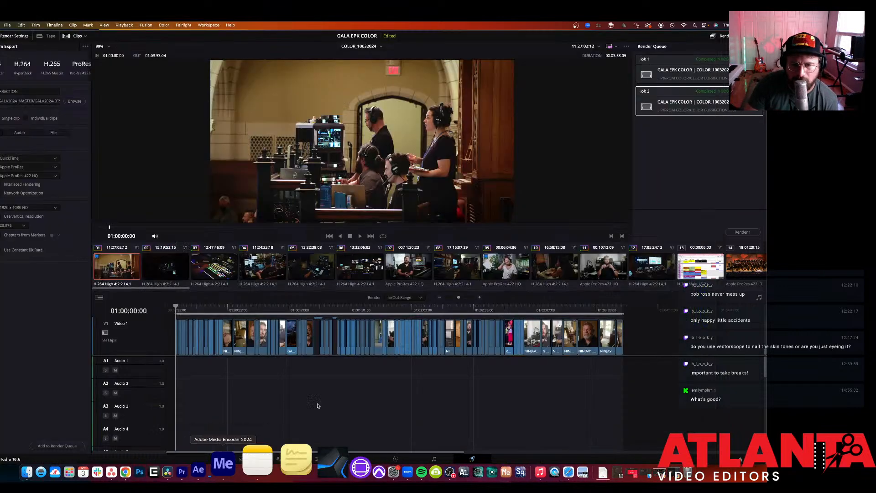
{"action": "left_click_drag", "start_coordinate": [381, 314], "coordinate": [463, 313]}
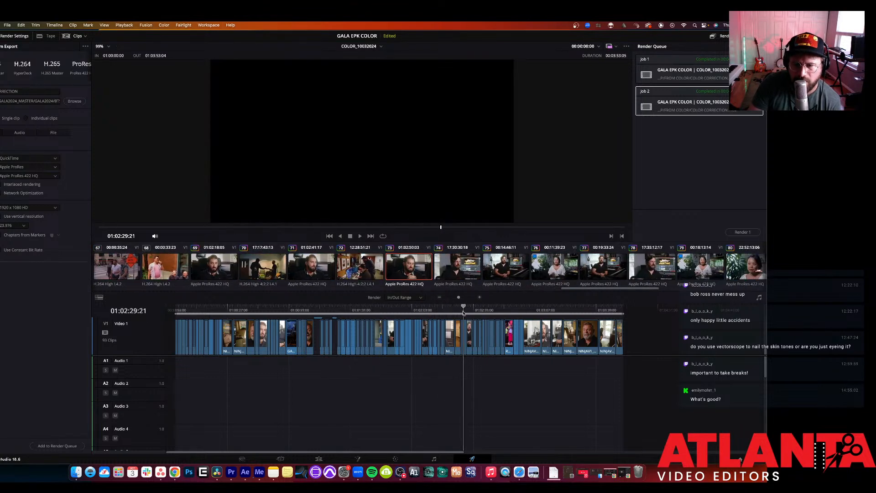
{"action": "scroll", "coordinate": [462, 312], "scroll_direction": "up", "scroll_amount": 10}
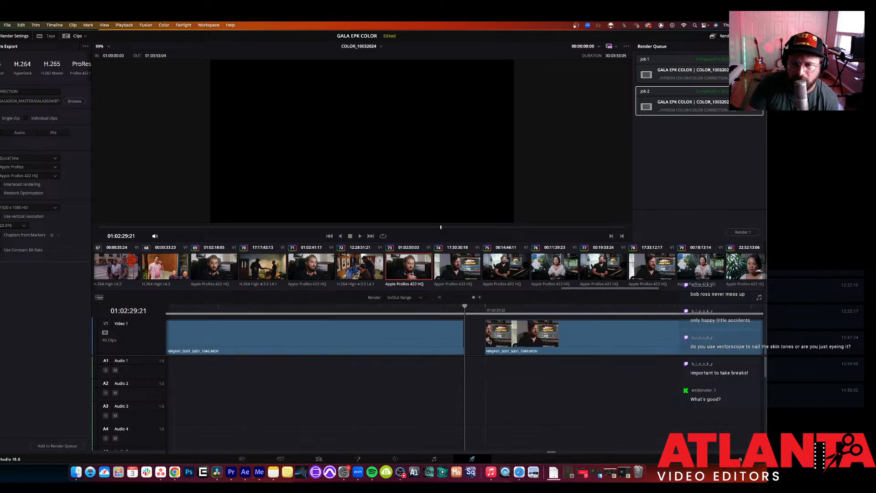
{"action": "left_click", "coordinate": [487, 339]}
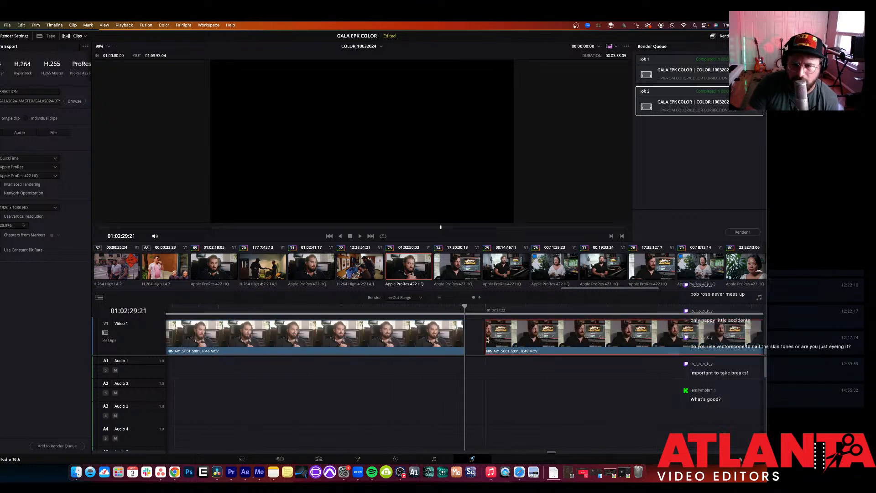
{"action": "left_click", "coordinate": [455, 339]}
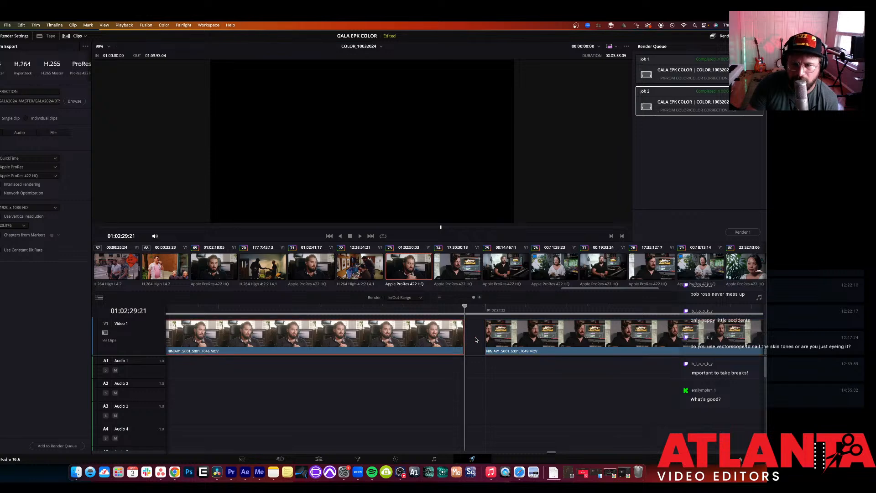
Step: Check the frames across the gap between NINJAV1_S001_S001_T046.MOV and NINJAV1_S001_S001_T049.MOV, ending on the earlier clip at 01:02:29:16
{"action": "key", "text": "Right"}
{"action": "key", "text": "Left"}
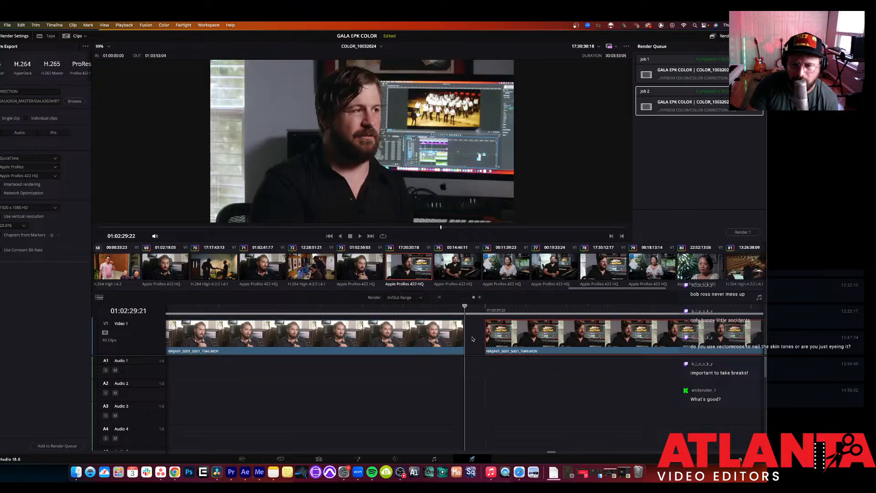
{"action": "key", "text": "Left"}
{"action": "scroll", "coordinate": [462, 350], "scroll_direction": "up", "scroll_amount": 5}
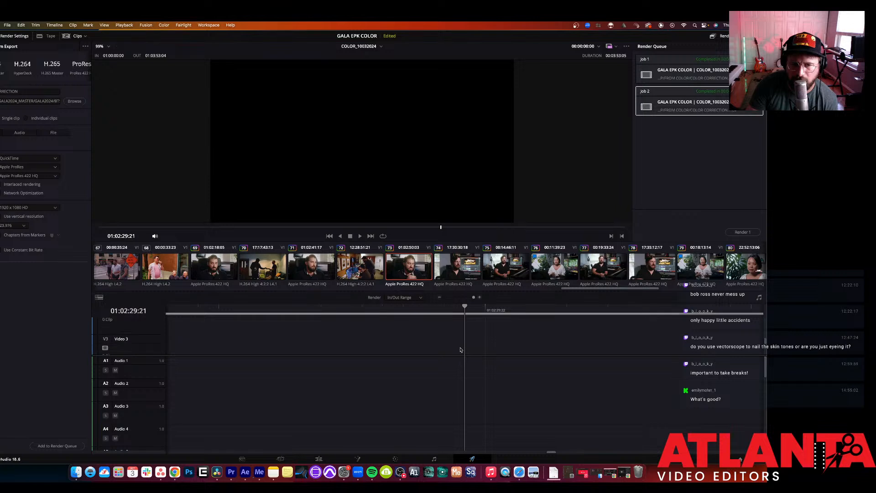
{"action": "scroll", "coordinate": [461, 349], "scroll_direction": "down", "scroll_amount": 4}
{"action": "scroll", "coordinate": [458, 348], "scroll_direction": "down", "scroll_amount": 2}
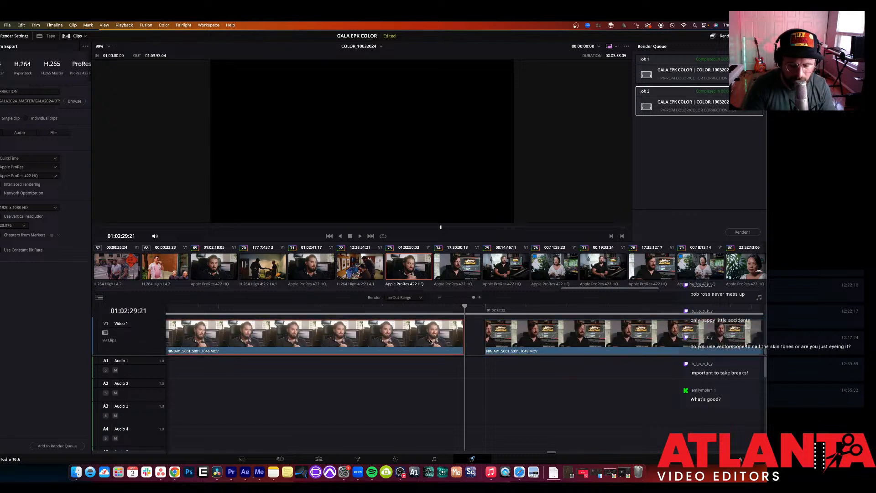
{"action": "scroll", "coordinate": [430, 341], "scroll_direction": "down", "scroll_amount": 5}
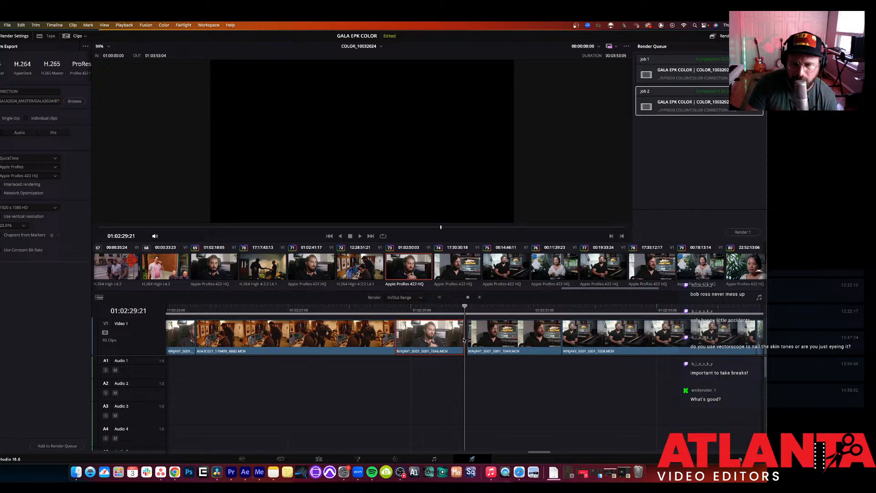
{"action": "key", "text": "Right"}
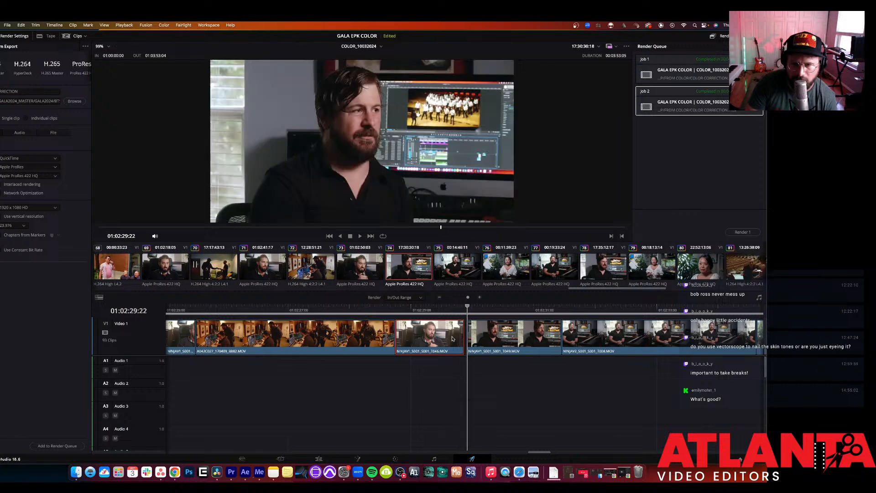
{"action": "right_click", "coordinate": [453, 339]}
{"action": "left_click", "coordinate": [444, 338]}
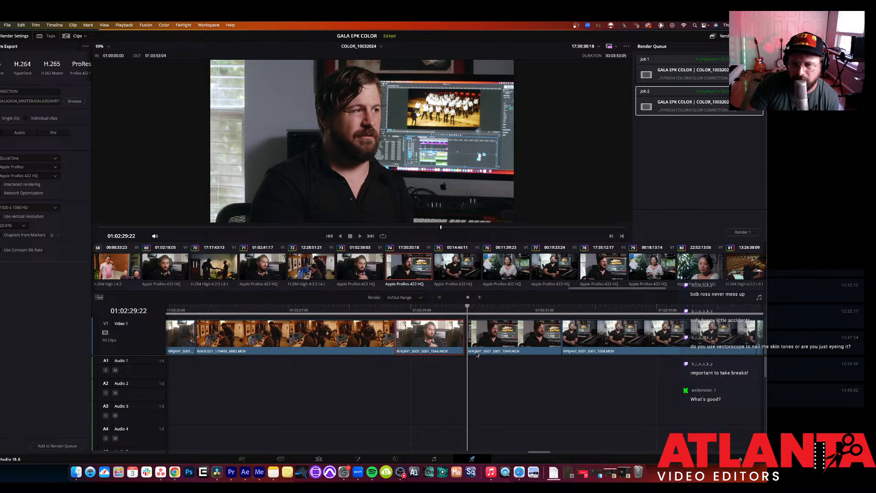
{"action": "left_click", "coordinate": [452, 306]}
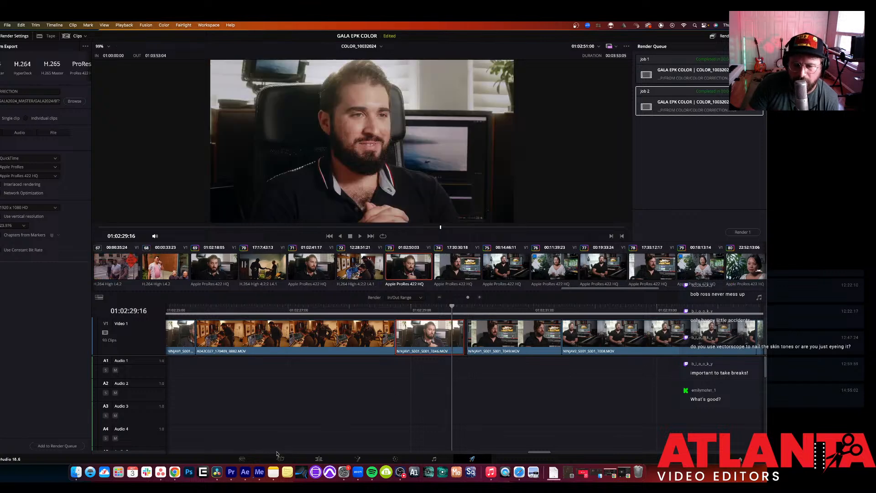
Step: Switch back to Premiere Pro, open the COLOR_10032024 sequence and go to the interview cut at 01:02:29:22
{"action": "left_click", "coordinate": [231, 471]}
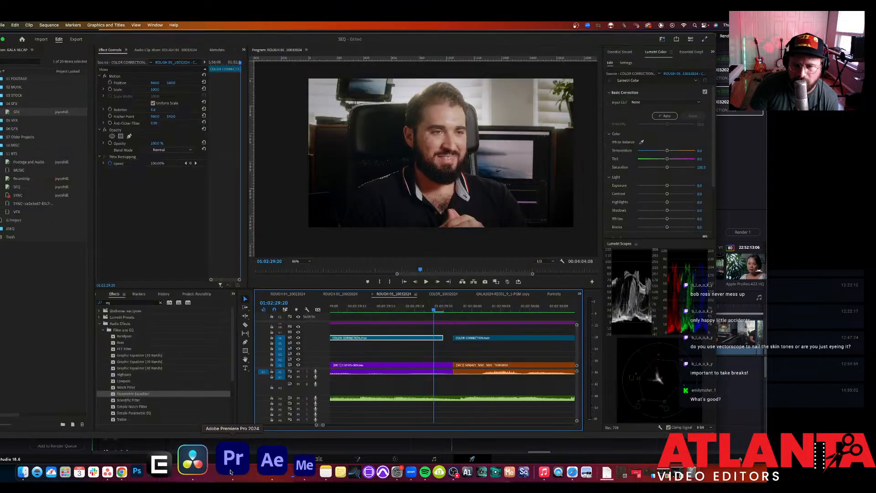
{"action": "left_click", "coordinate": [448, 295]}
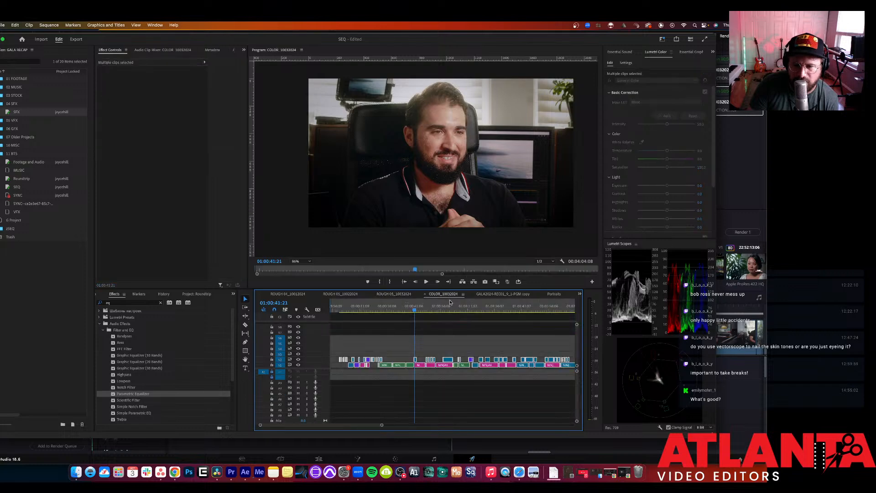
{"action": "scroll", "coordinate": [541, 310], "scroll_direction": "right", "scroll_amount": 5}
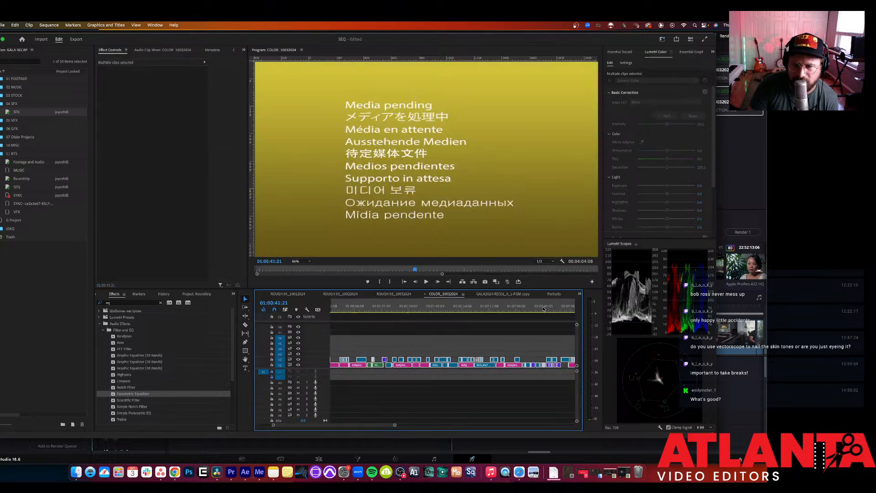
{"action": "left_click", "coordinate": [500, 310]}
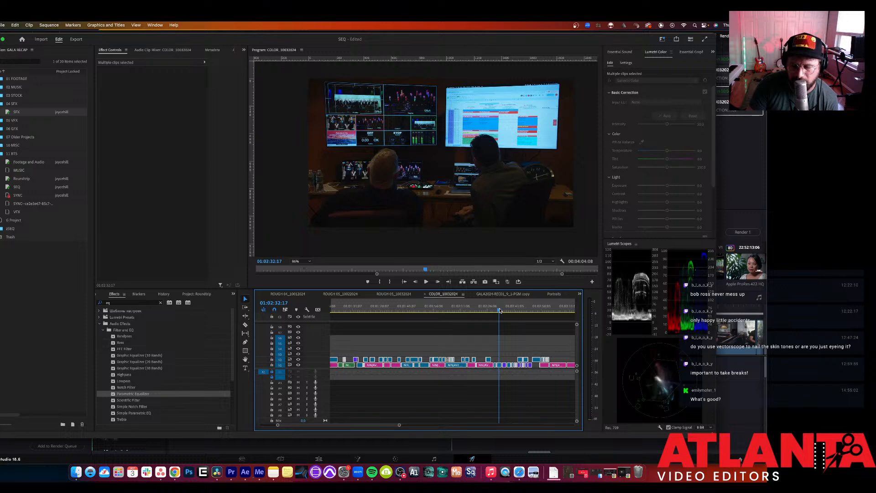
{"action": "key", "text": "equal"}
{"action": "key", "text": "equal"}
{"action": "key", "text": "equal"}
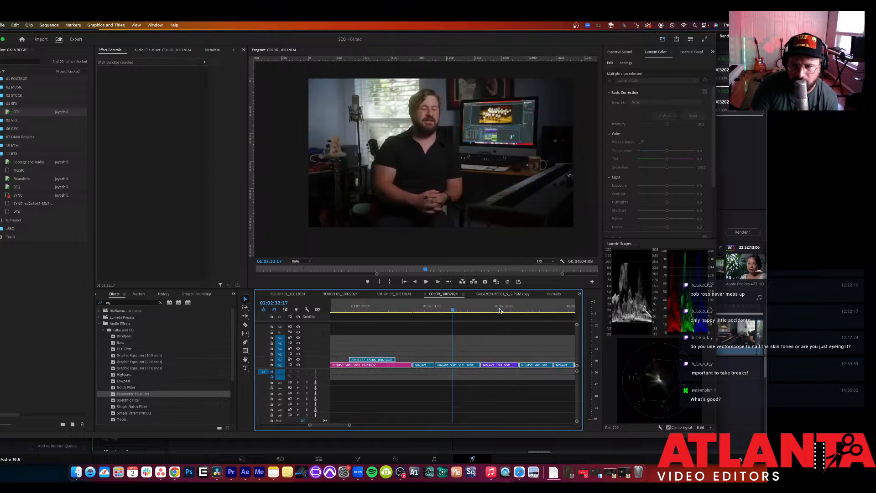
{"action": "key", "text": "Up"}
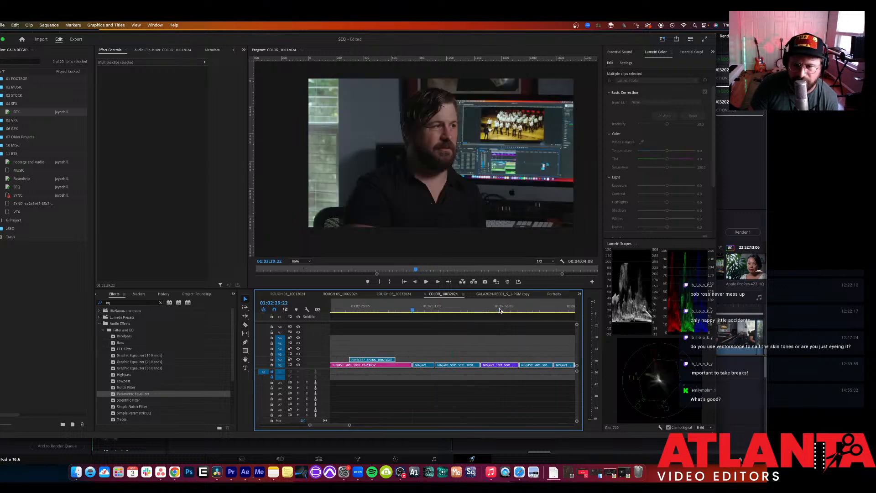
Step: Extend the end of the outgoing interview clip by one frame to close the gap at 01:02:29:21
{"action": "key", "text": "Left"}
{"action": "key", "text": "equal"}
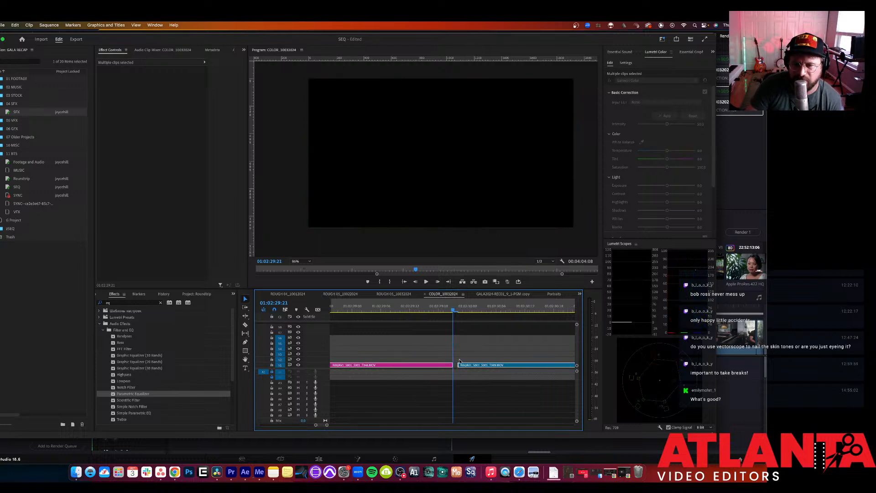
{"action": "key", "text": "equal"}
{"action": "left_click_drag", "start_coordinate": [451, 363], "coordinate": [462, 363]}
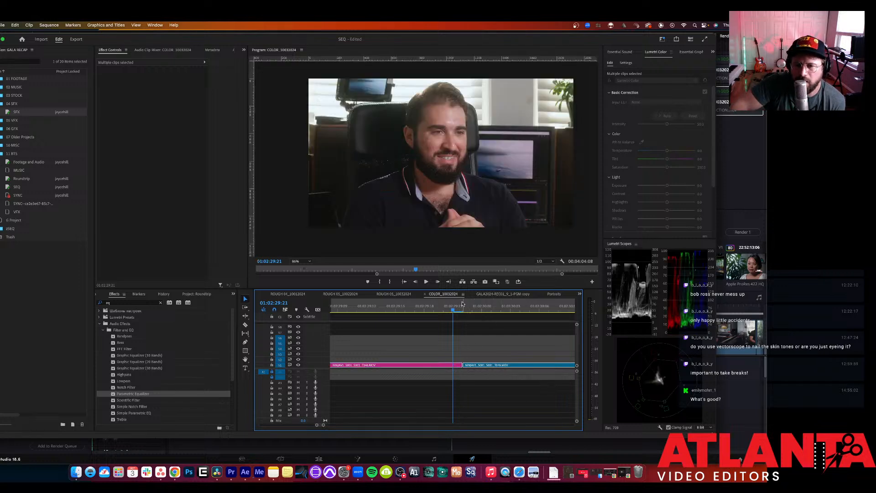
Step: Return to ROUGH 05_10032024 and review the one-frame gap in the color correction layer, playing across the cut to 01:02:30:12
{"action": "left_click", "coordinate": [409, 295]}
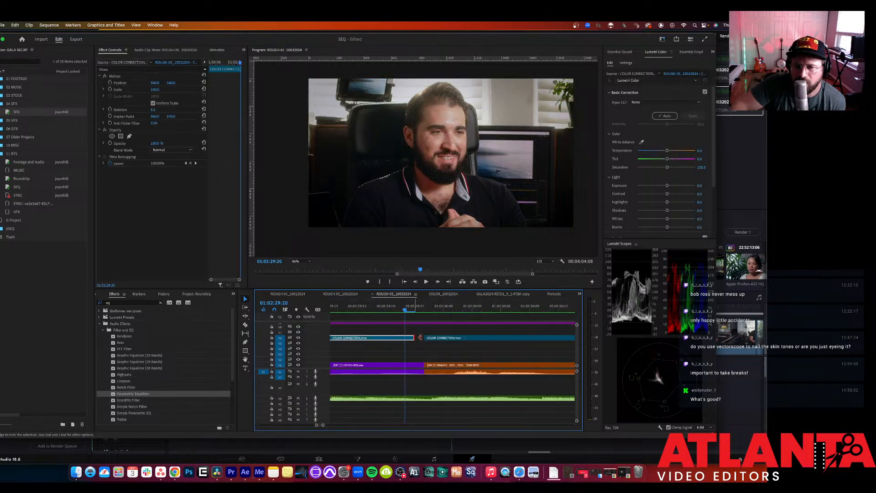
{"action": "left_click_drag", "start_coordinate": [419, 337], "coordinate": [421, 337]}
{"action": "left_click_drag", "start_coordinate": [422, 337], "coordinate": [413, 338]}
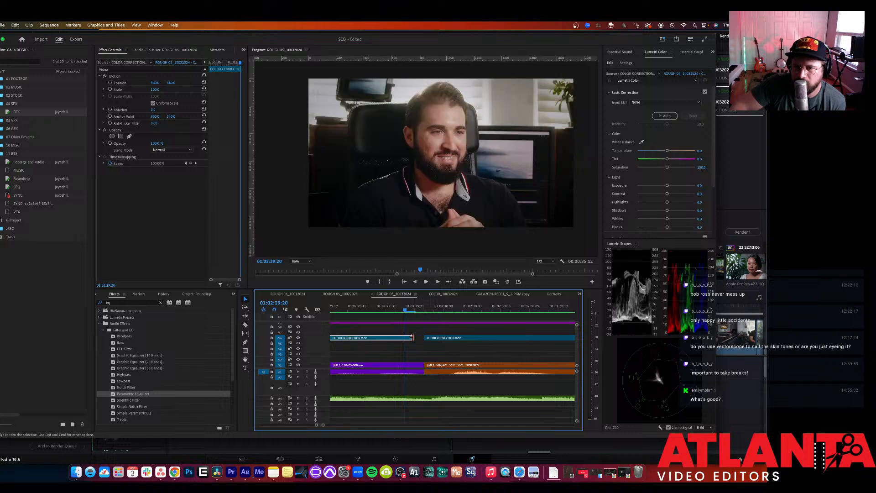
{"action": "key", "text": "space"}
{"action": "key", "text": "space"}
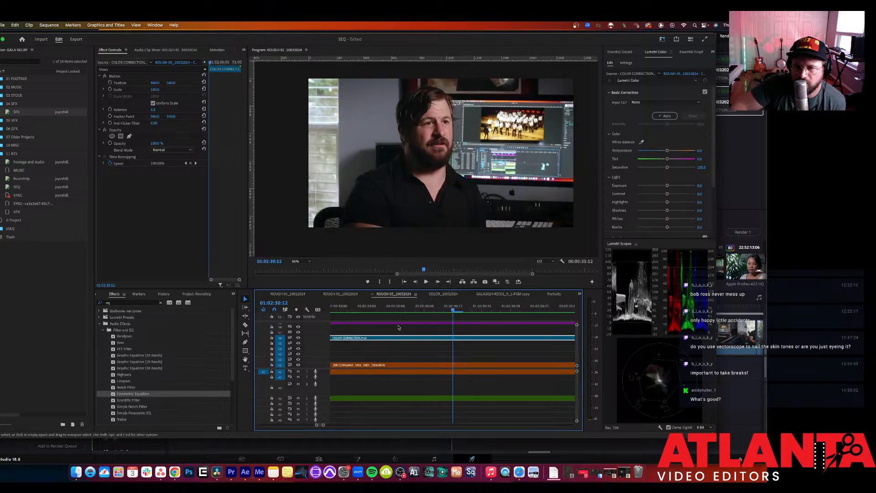
{"action": "scroll", "coordinate": [417, 326], "scroll_direction": "up", "scroll_amount": 3}
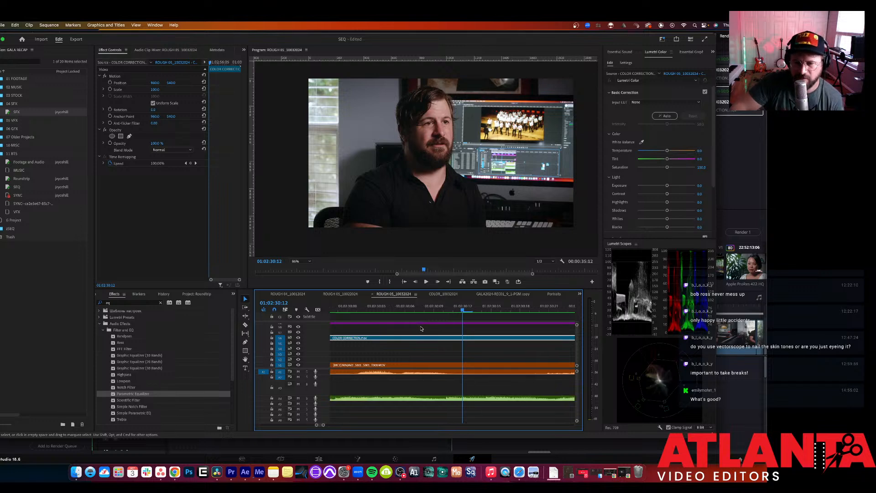
{"action": "scroll", "coordinate": [420, 328], "scroll_direction": "up", "scroll_amount": 2}
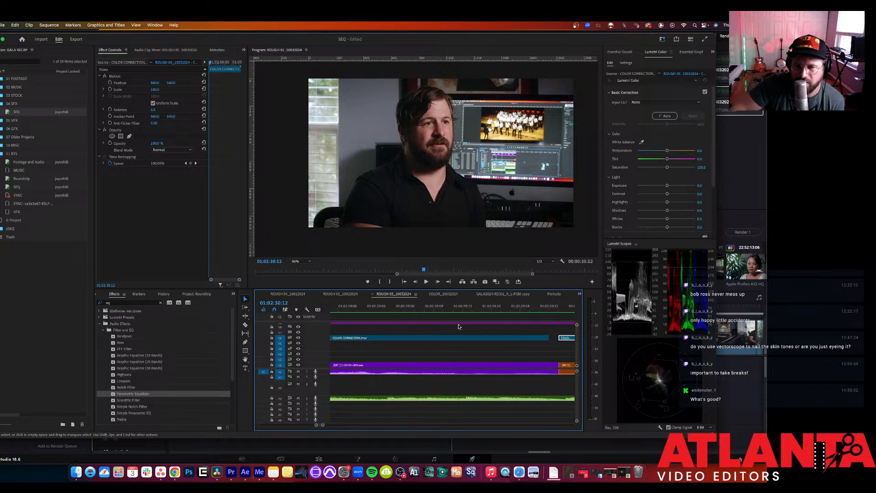
{"action": "scroll", "coordinate": [545, 365], "scroll_direction": "down", "scroll_amount": 3}
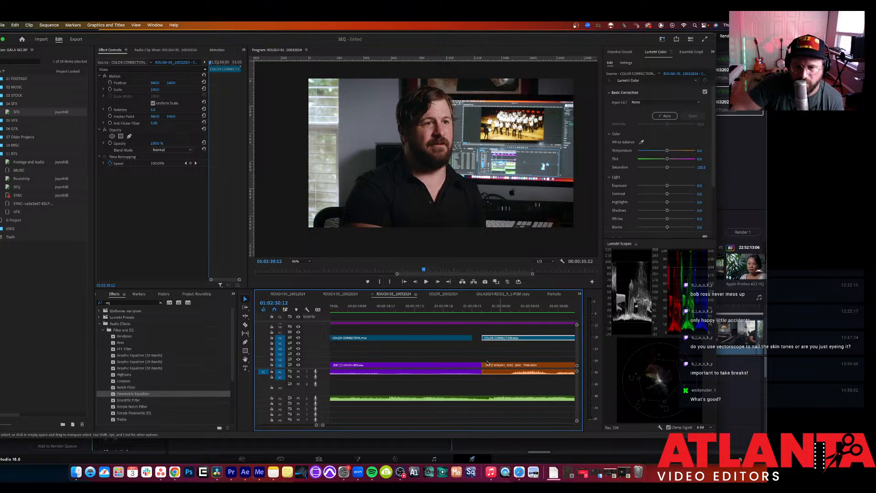
Step: Split the purple interview clip at 01:02:29:21 so its last frame before the cut becomes a separate piece
{"action": "key", "text": "c"}
{"action": "left_click", "coordinate": [473, 365]}
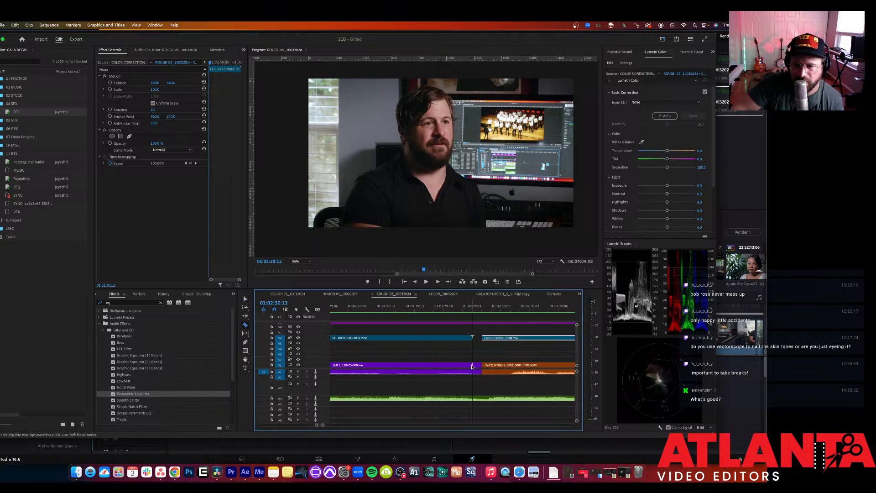
{"action": "left_click", "coordinate": [478, 310]}
{"action": "key", "text": "Right"}
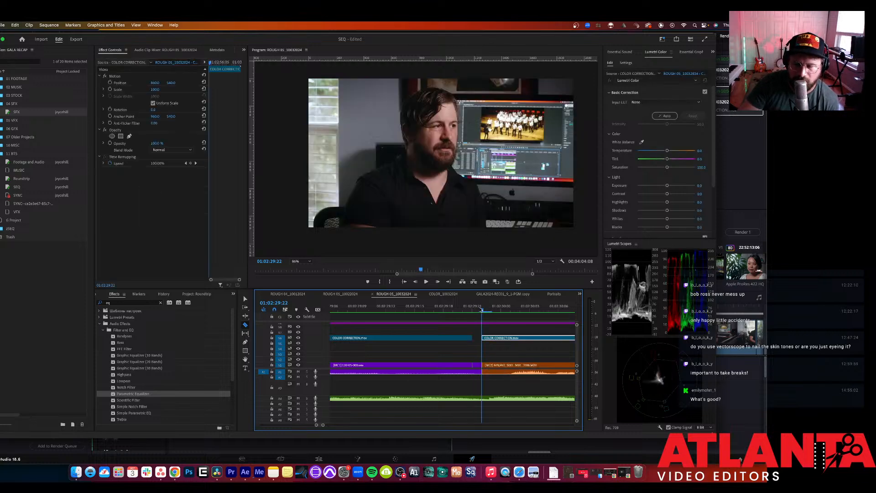
{"action": "key", "text": "Left"}
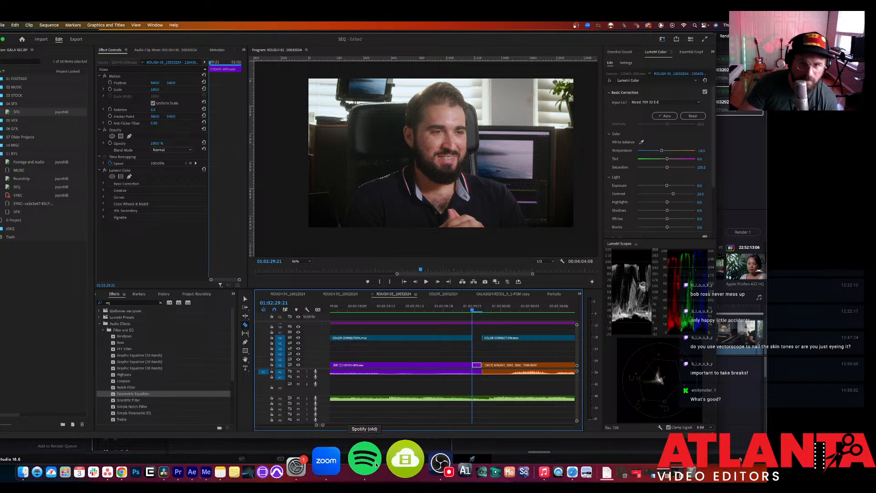
{"action": "key", "text": "v"}
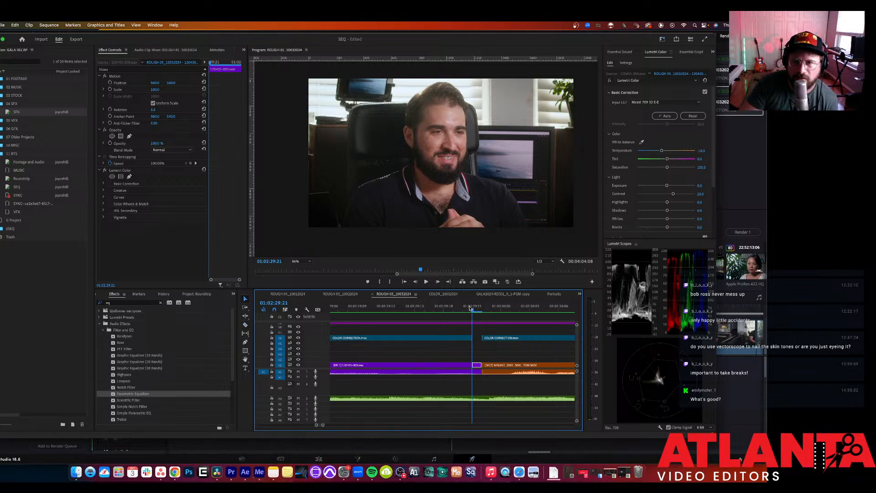
Step: Compare the frames at 01:02:29:20, 01:02:29:21 and 01:02:29:22 across the color correction gap, ending on 01:02:29:21
{"action": "left_click", "coordinate": [463, 310]}
{"action": "left_click", "coordinate": [473, 310]}
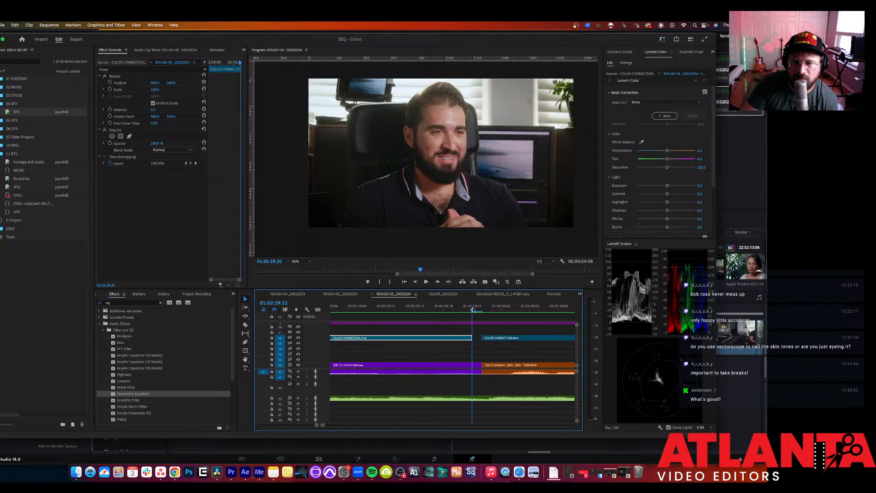
{"action": "left_click", "coordinate": [465, 309]}
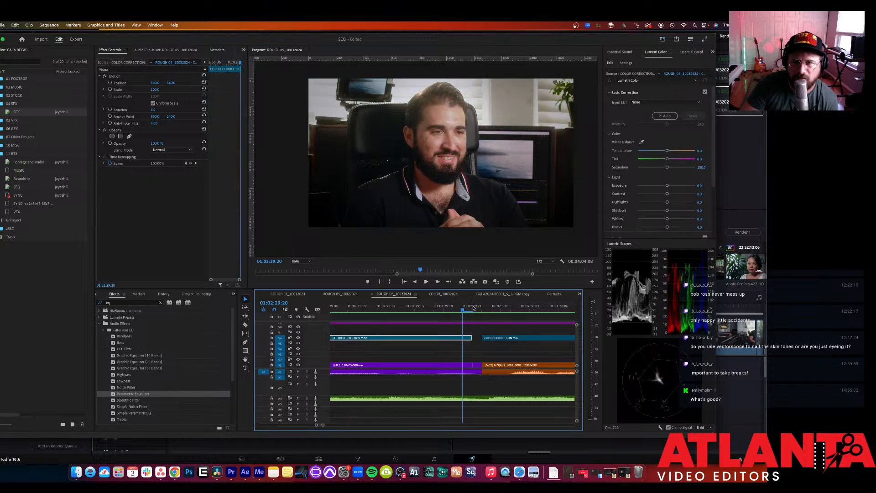
{"action": "left_click", "coordinate": [473, 309]}
{"action": "left_click", "coordinate": [462, 308]}
{"action": "left_click", "coordinate": [463, 309]}
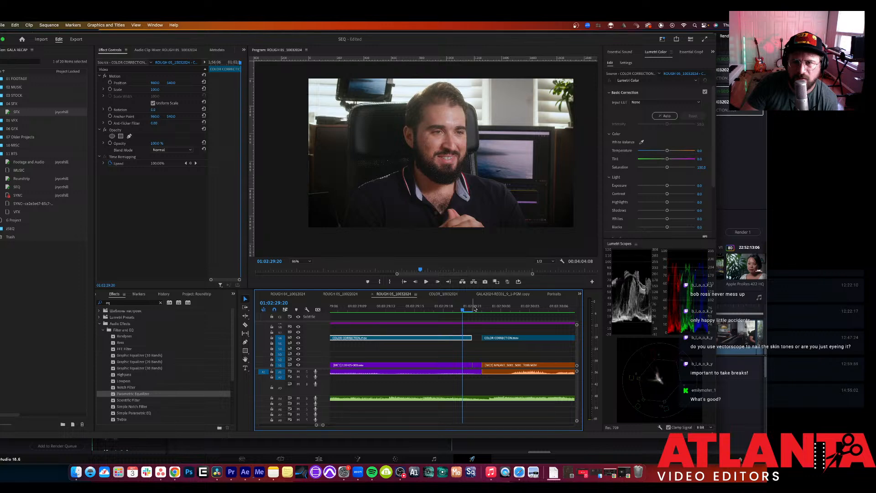
{"action": "left_click", "coordinate": [472, 309]}
{"action": "left_click", "coordinate": [465, 308]}
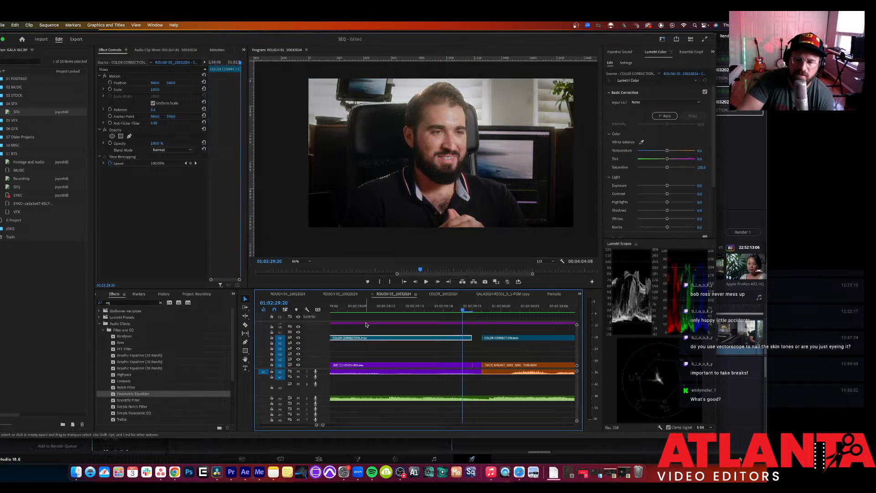
{"action": "left_click", "coordinate": [481, 310]}
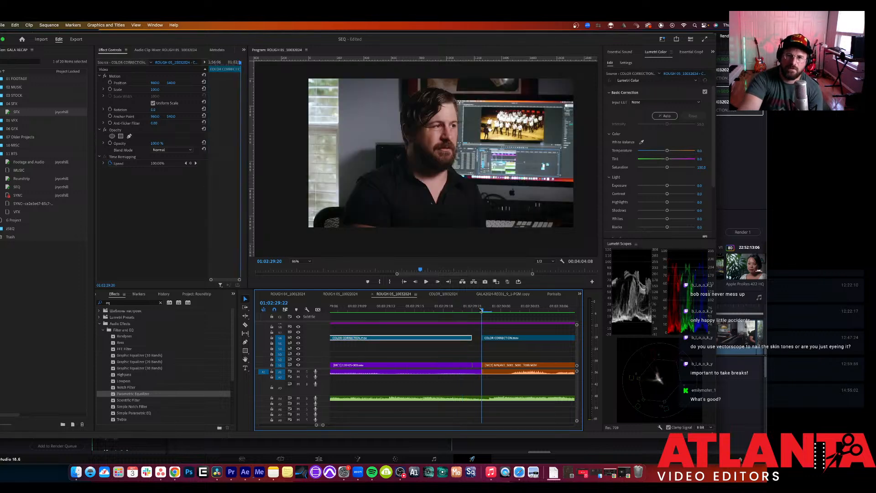
{"action": "key", "text": "Left"}
{"action": "key", "text": "Left"}
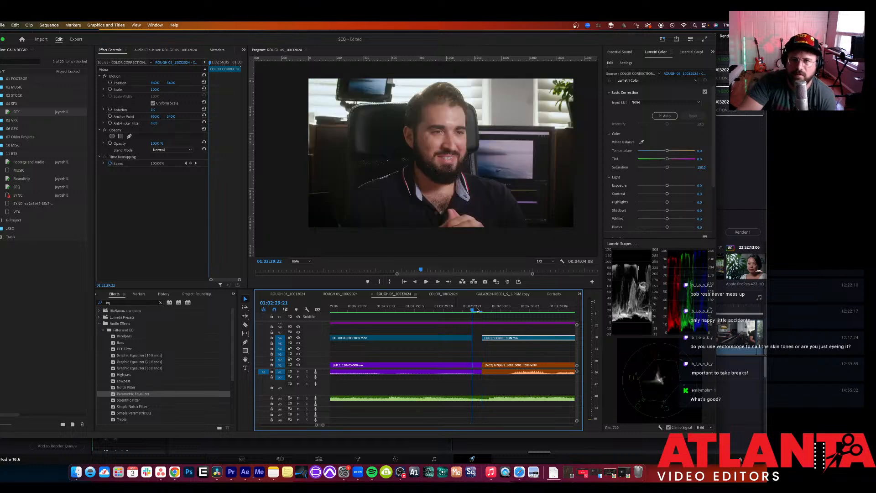
{"action": "key", "text": "Right"}
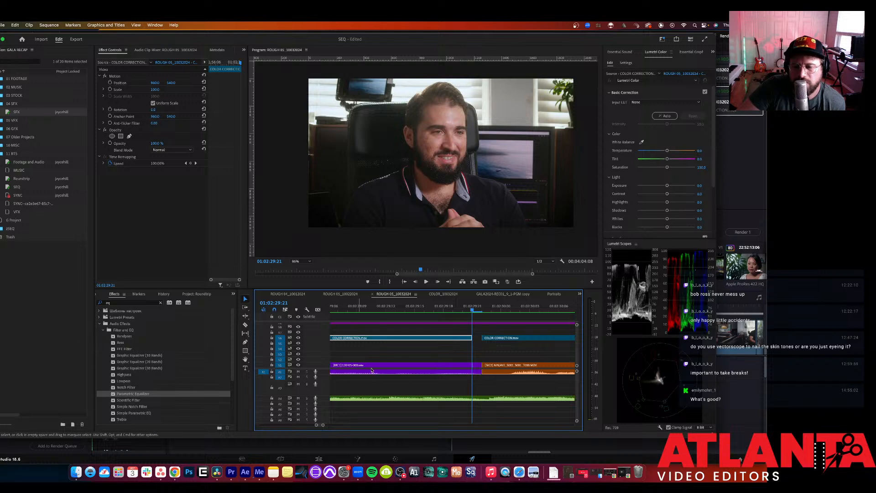
Step: Mark the one-frame interview piece at 01:02:29:21 as the in-to-out range and open the export settings for it
{"action": "scroll", "coordinate": [387, 425], "scroll_direction": "down", "scroll_amount": 10}
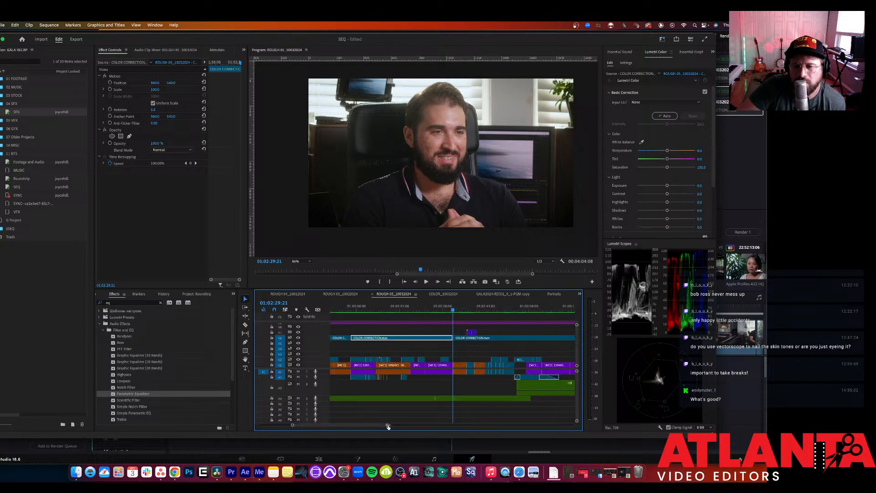
{"action": "scroll", "coordinate": [391, 426], "scroll_direction": "up", "scroll_amount": 10}
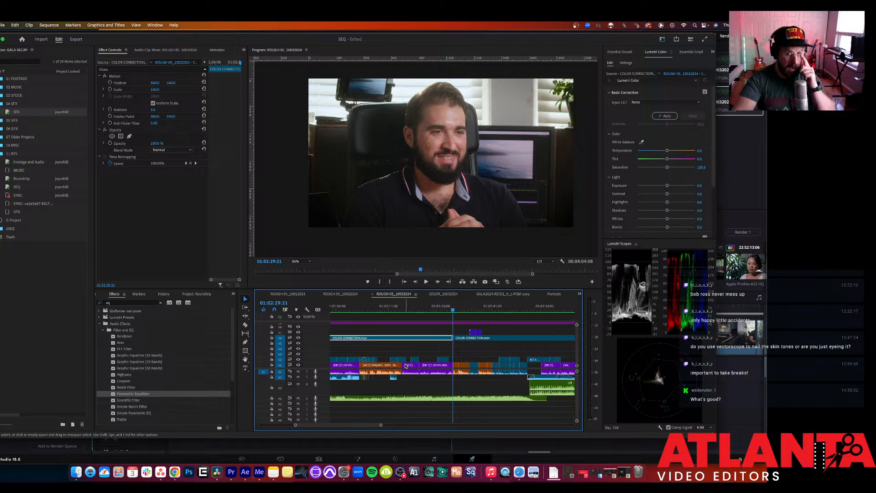
{"action": "left_click", "coordinate": [435, 366]}
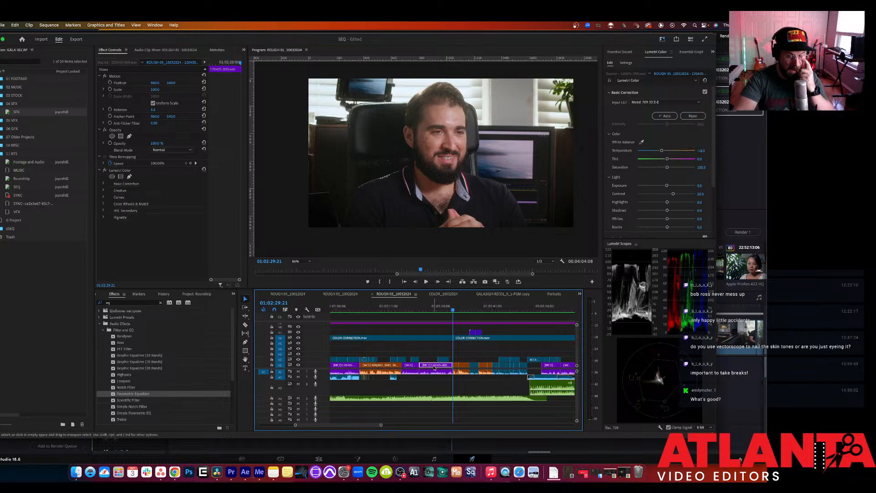
{"action": "key", "text": "equal"}
{"action": "key", "text": "equal"}
{"action": "key", "text": "equal"}
{"action": "key", "text": "equal"}
{"action": "key", "text": "equal"}
{"action": "key", "text": "equal"}
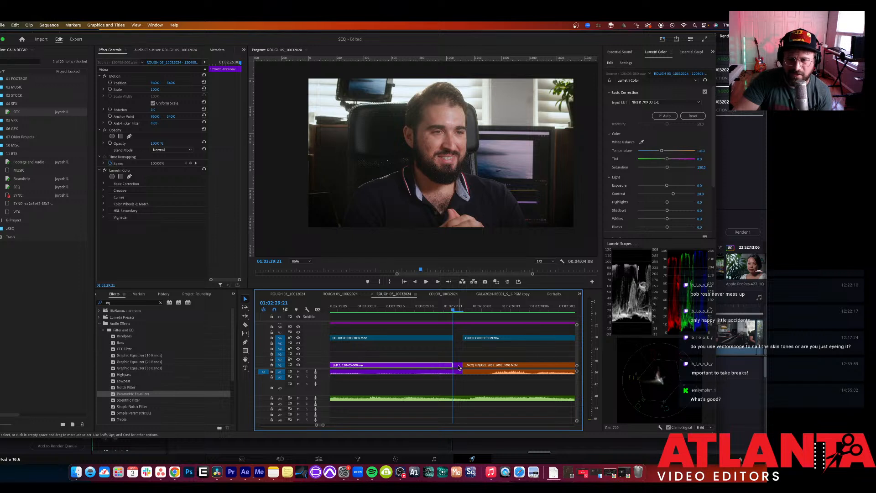
{"action": "left_click", "coordinate": [459, 368]}
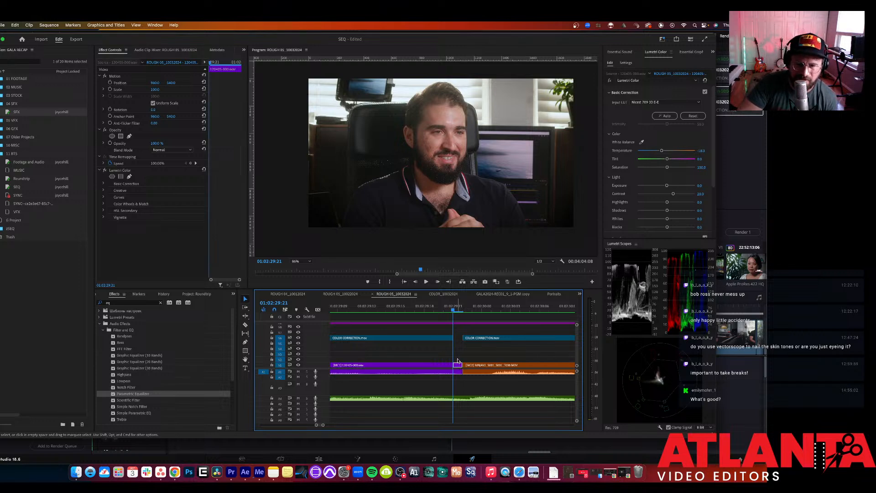
{"action": "key", "text": "x"}
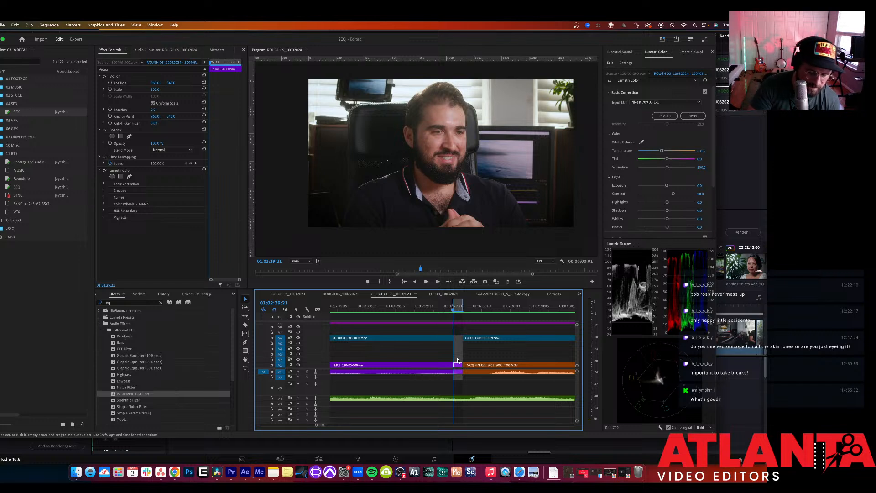
{"action": "left_click", "coordinate": [457, 360]}
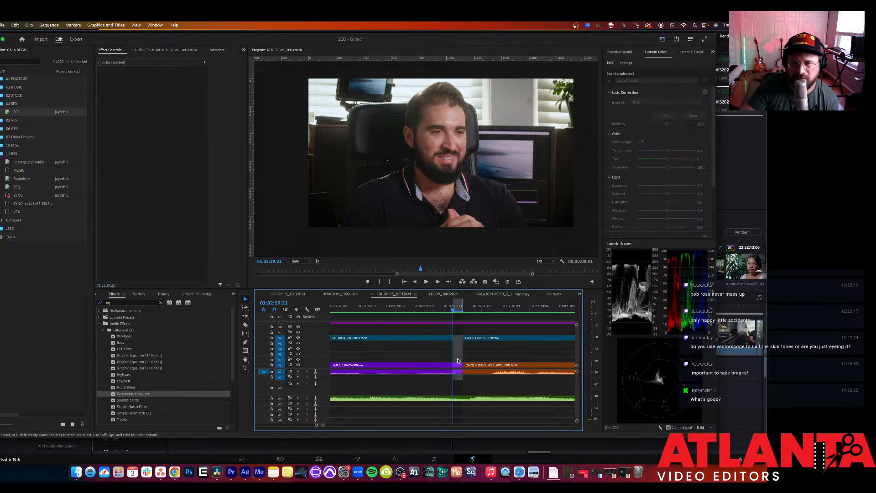
{"action": "key", "text": "super+m"}
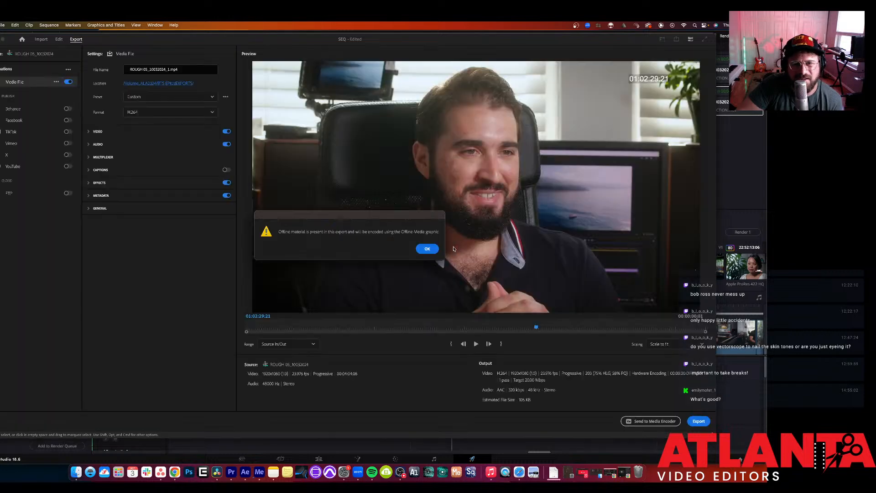
{"action": "left_click", "coordinate": [432, 249]}
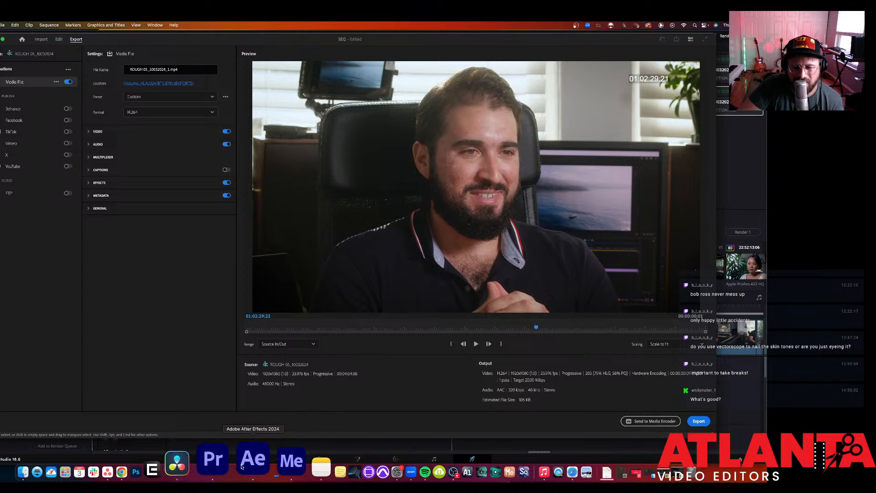
Step: Switch to DaVinci Resolve and check the options offered for clip NINJAV1_S001_S001_T046.MOV on the delivery timeline
{"action": "left_click", "coordinate": [221, 468]}
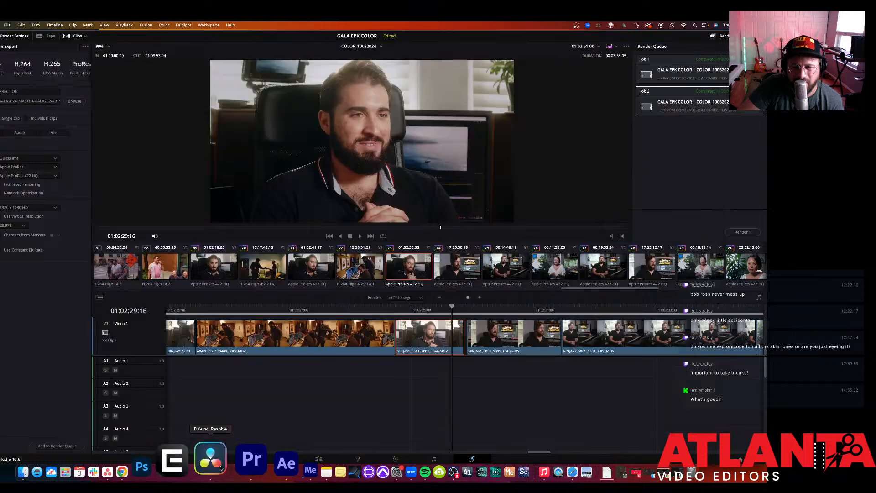
{"action": "right_click", "coordinate": [431, 349]}
{"action": "right_click", "coordinate": [424, 343]}
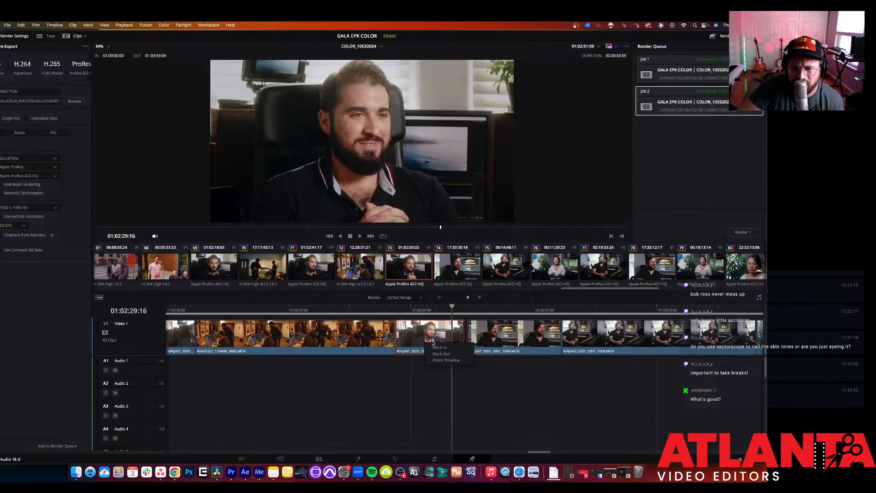
{"action": "left_click", "coordinate": [461, 332]}
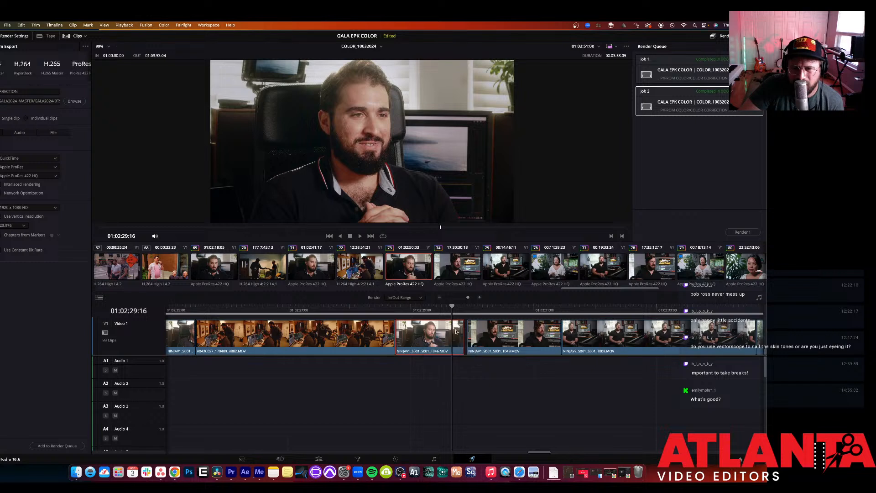
{"action": "right_click", "coordinate": [425, 330]}
{"action": "left_click", "coordinate": [404, 352]}
{"action": "right_click", "coordinate": [405, 334]}
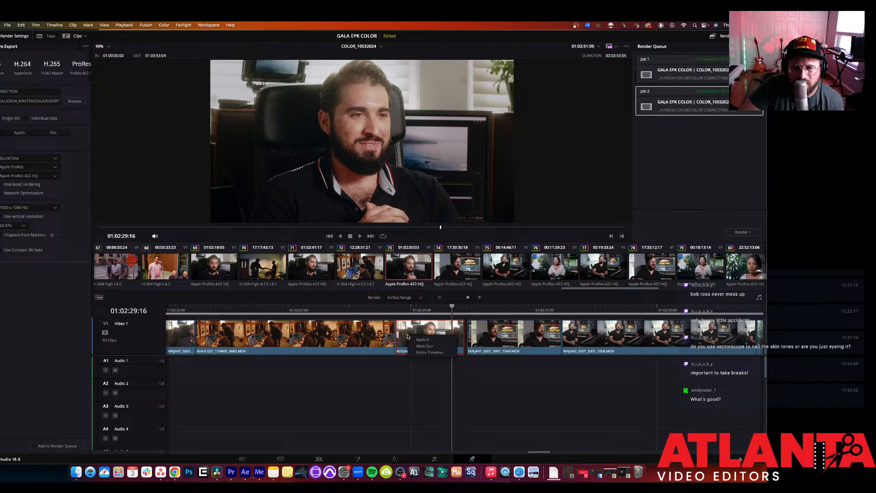
{"action": "left_click", "coordinate": [395, 368]}
{"action": "right_click", "coordinate": [413, 345]}
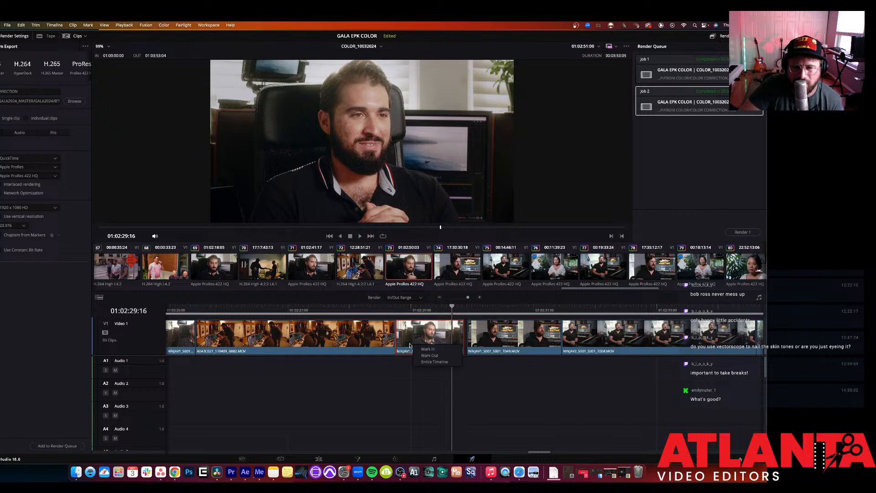
{"action": "left_click", "coordinate": [408, 340]}
{"action": "right_click", "coordinate": [422, 330]}
{"action": "left_click", "coordinate": [333, 409]}
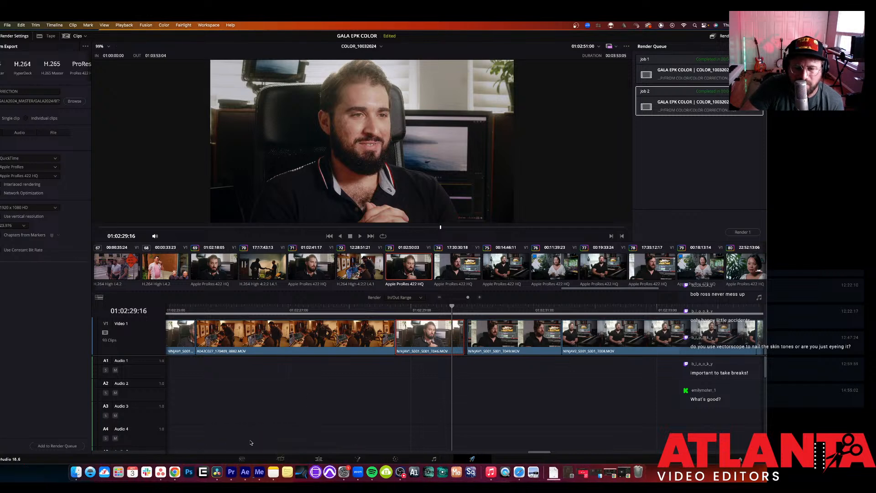
Step: Browse the interview clips in the project's media pool and preview NINJAV1_S001_S001_T046.MOV
{"action": "left_click", "coordinate": [243, 458]}
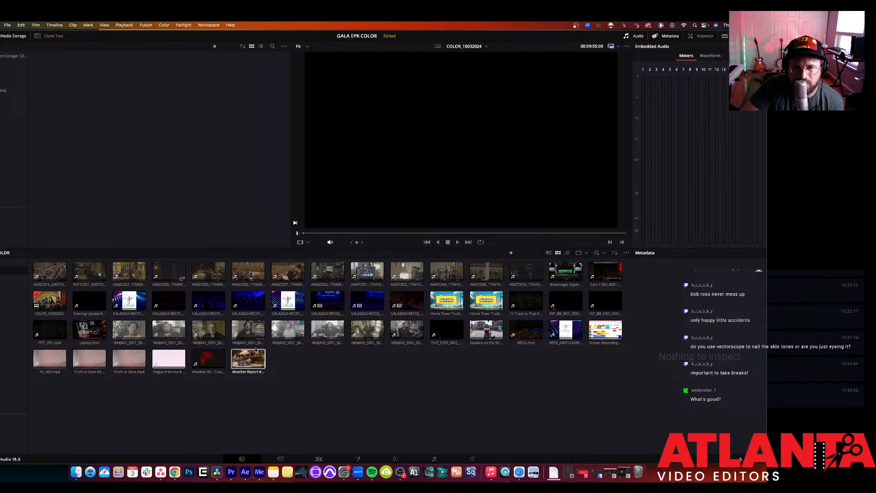
{"action": "left_click", "coordinate": [288, 330]}
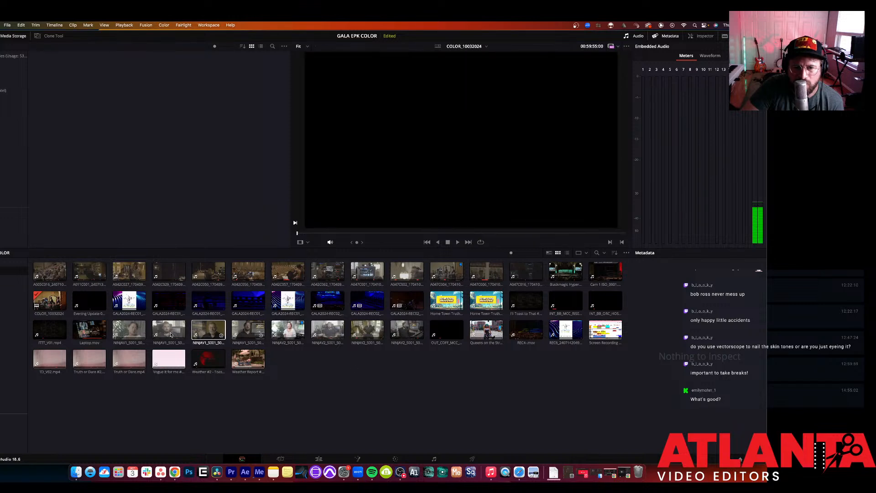
{"action": "left_click", "coordinate": [173, 334]}
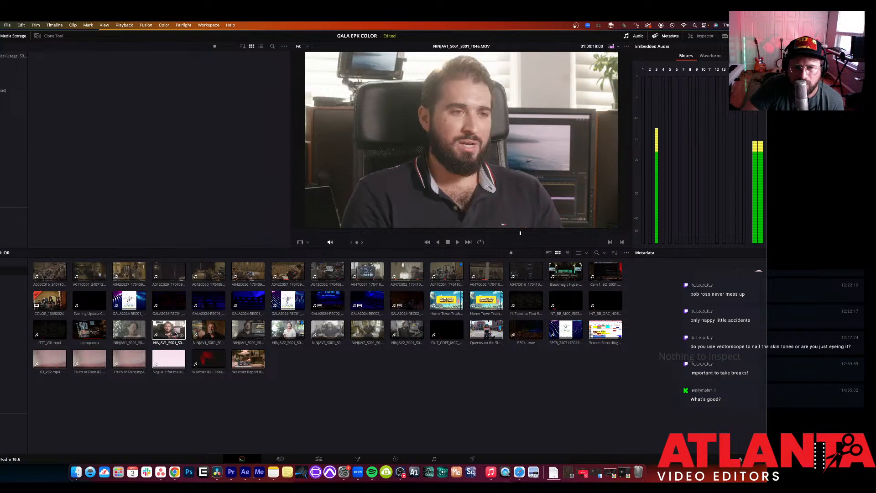
{"action": "left_click", "coordinate": [249, 330]}
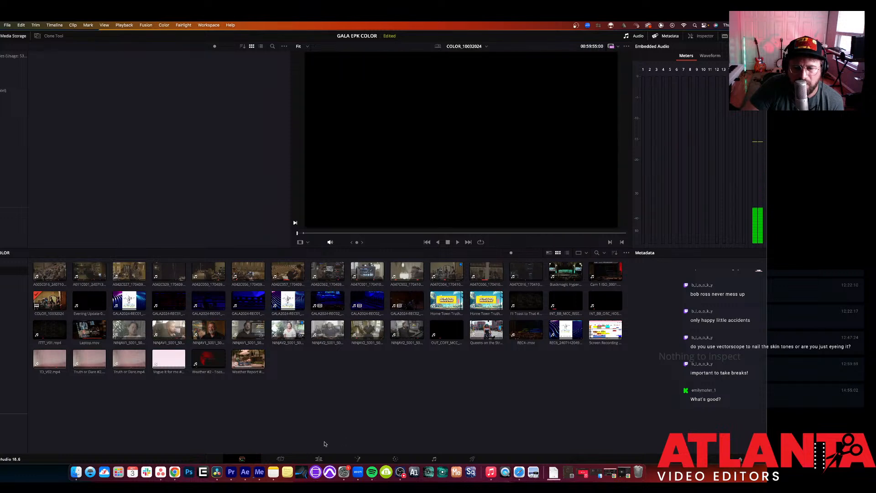
Step: Open COLOR_10032024 for editing and match the NINJAV1_S001_S001_T046.MOV frame at 01:02:29:16 to its source clip
{"action": "left_click", "coordinate": [319, 458]}
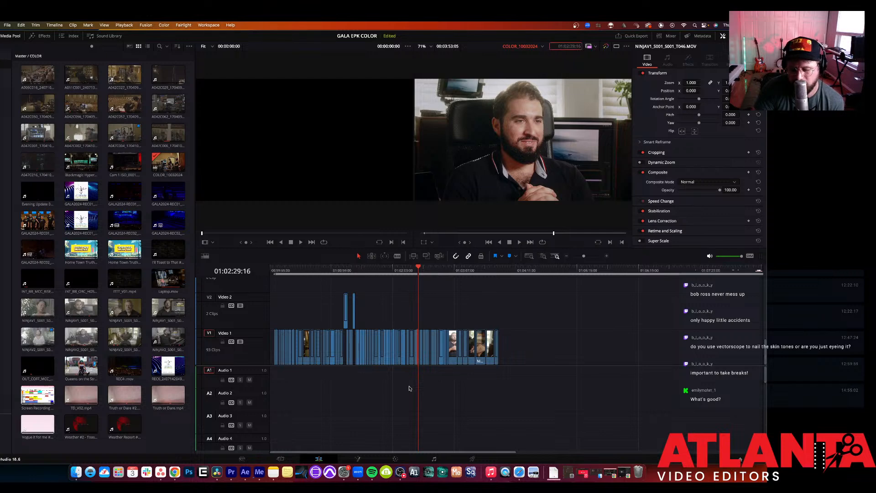
{"action": "key", "text": "super+equal"}
{"action": "key", "text": "super+equal"}
{"action": "key", "text": "super+equal"}
{"action": "key", "text": "super+equal"}
{"action": "key", "text": "super+equal"}
{"action": "key", "text": "super+equal"}
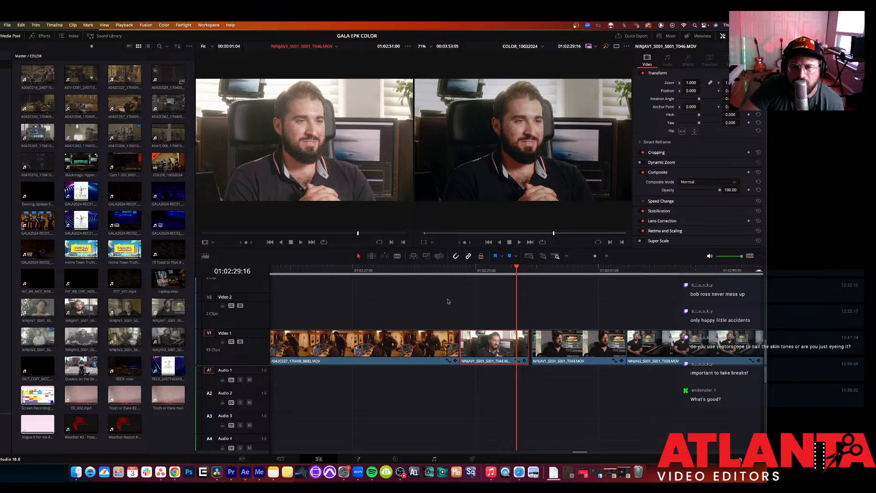
Step: Play the T046 source clip from around 01:06:21:06 and return to its smiling frame at about 01:02:51:06
{"action": "left_click_drag", "start_coordinate": [358, 234], "coordinate": [380, 237]}
{"action": "key", "text": "space"}
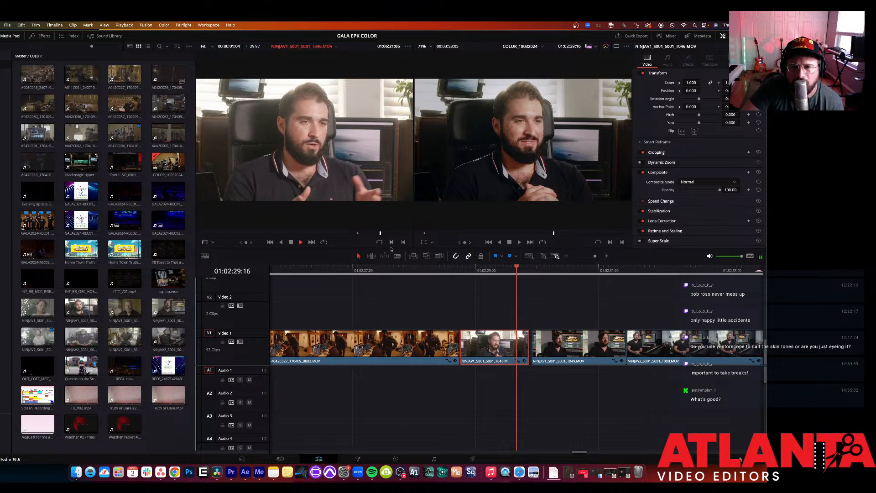
{"action": "key", "text": "space"}
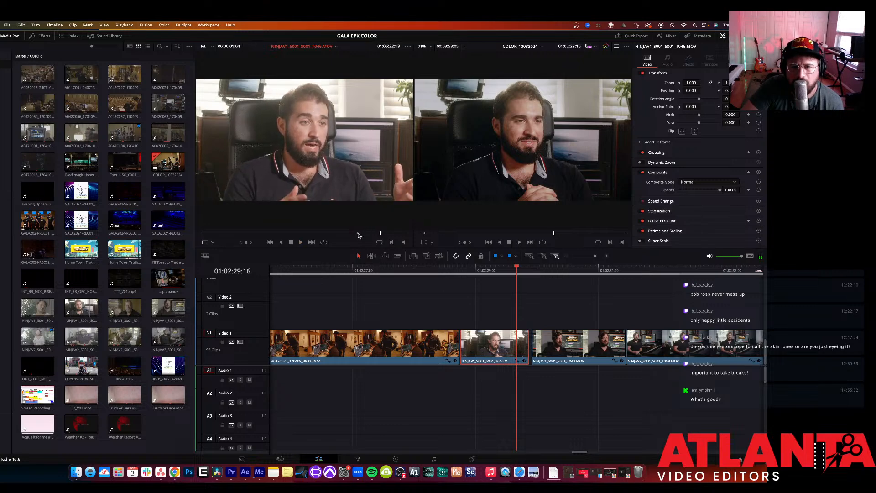
{"action": "left_click", "coordinate": [359, 234]}
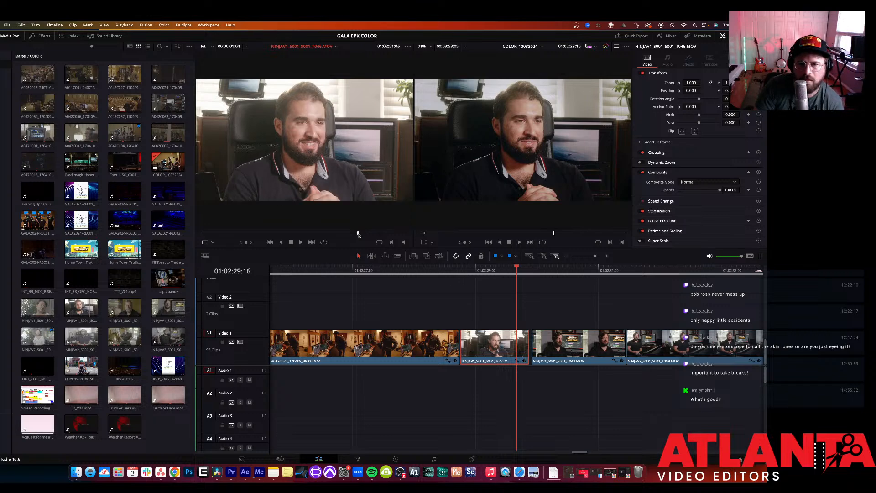
Step: Extend the end of NINJAV1_S001_S001_T046.MOV on Video 1 by one frame to close the gap before NINJAV1_S001_S001_T049.MOV, and play across the cut
{"action": "key", "text": "super+="}
{"action": "key", "text": "="}
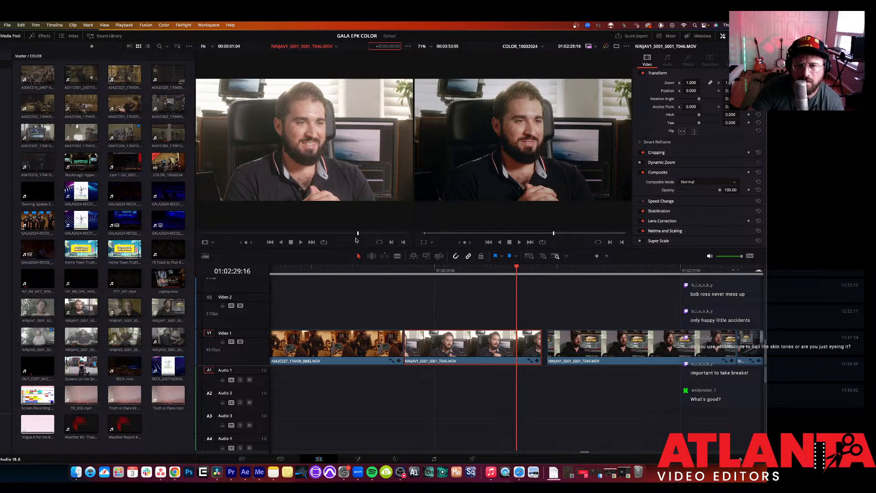
{"action": "key", "text": "Escape"}
{"action": "mouse_move", "coordinate": [358, 234]}
{"action": "left_mouse_down"}
{"action": "mouse_move", "coordinate": [346, 235]}
{"action": "mouse_move", "coordinate": [363, 234]}
{"action": "left_mouse_up"}
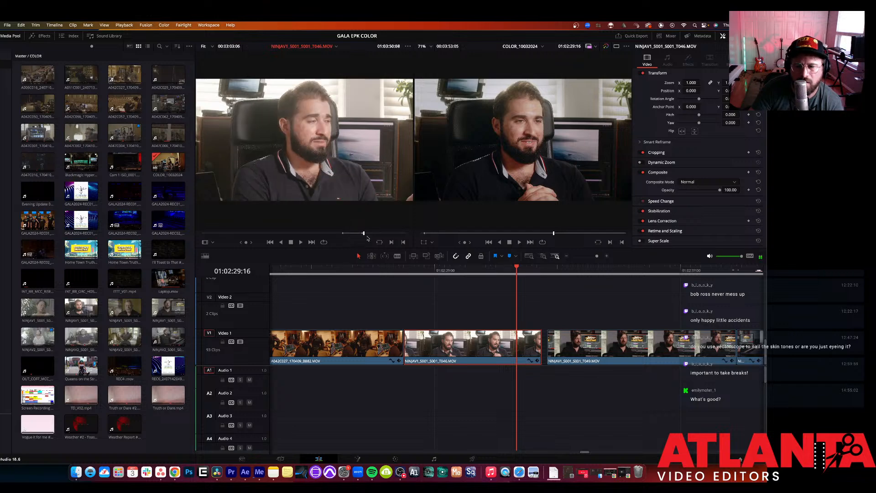
{"action": "left_click_drag", "start_coordinate": [539, 350], "coordinate": [546, 349]}
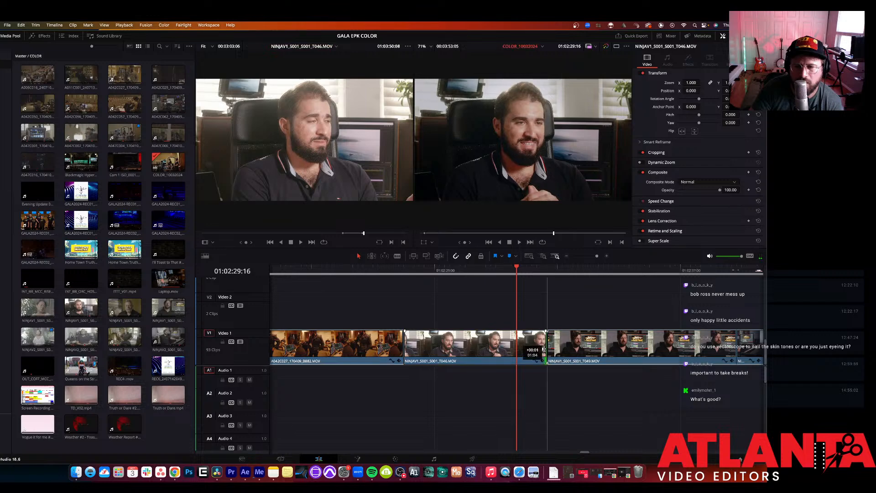
{"action": "key", "text": "space"}
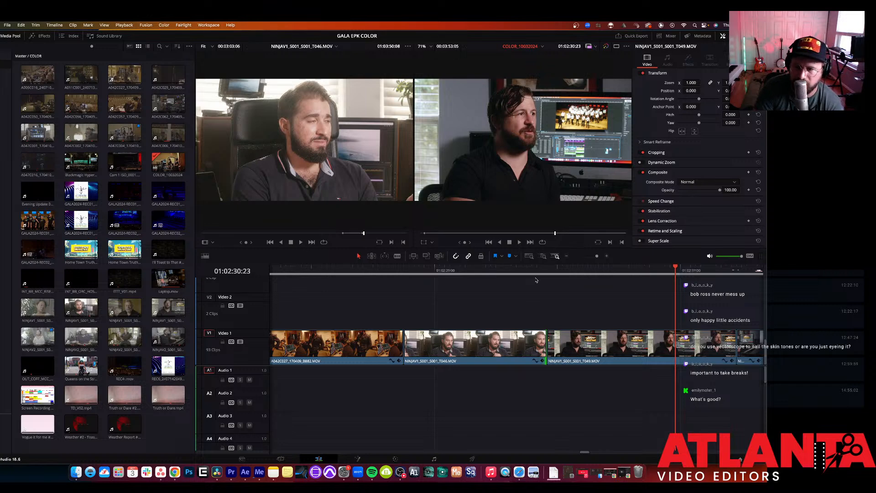
Step: Step forward through the cuts on Video 1 from 01:02:30:23 past 01:03:40:06 to check for other gaps between clips
{"action": "key", "text": "ctrl+minus"}
{"action": "key", "text": "ctrl+minus"}
{"action": "key", "text": "ctrl+minus"}
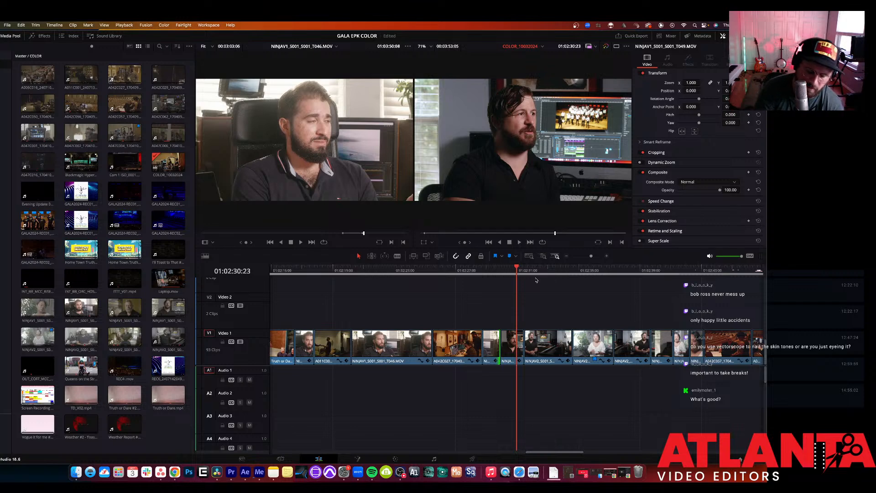
{"action": "key", "text": "ctrl+minus"}
{"action": "key", "text": "ctrl+minus"}
{"action": "key", "text": "ctrl+minus"}
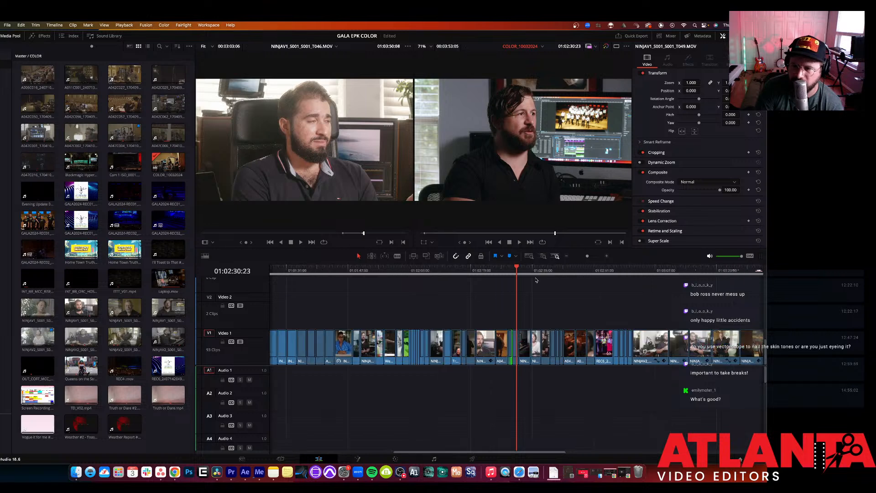
{"action": "key", "text": "ctrl+equal"}
{"action": "key", "text": "ctrl+equal"}
{"action": "key", "text": "ctrl+equal"}
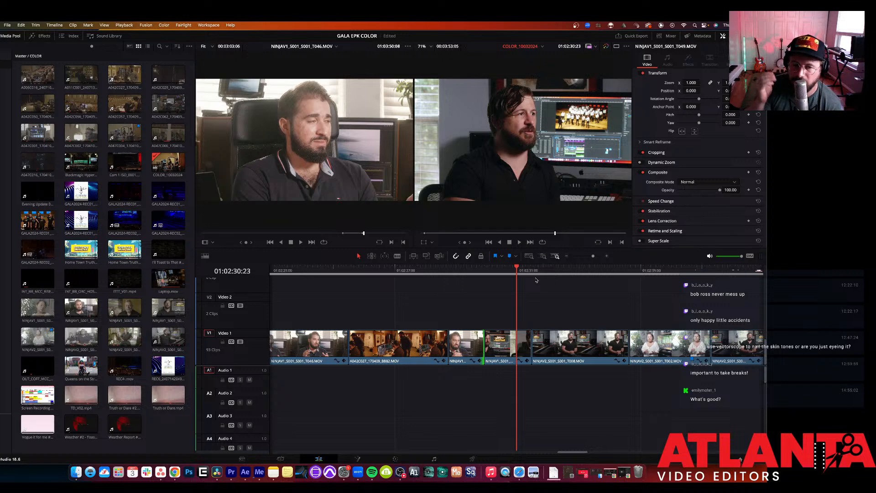
{"action": "key", "text": "Down"}
{"action": "key", "text": "Down"}
{"action": "key", "text": "Down"}
{"action": "key", "text": "Down"}
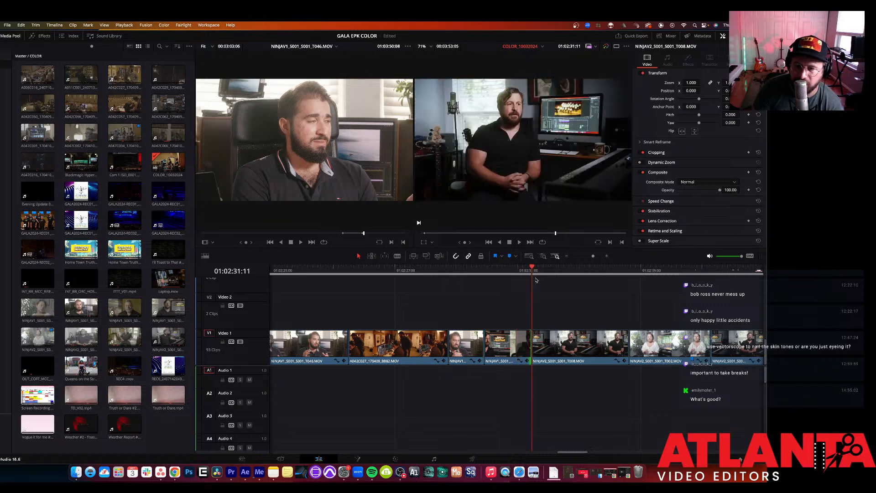
{"action": "key", "text": "Down"}
{"action": "key", "text": "Down"}
{"action": "key", "text": "Down"}
{"action": "key", "text": "Down"}
{"action": "key", "text": "Down"}
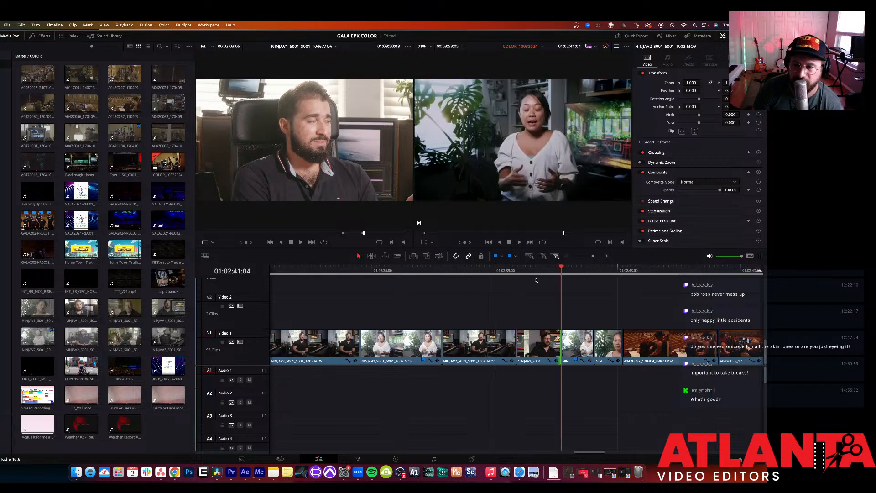
{"action": "key", "text": "Down"}
{"action": "key", "text": "Down"}
{"action": "key", "text": "Down"}
{"action": "key", "text": "Down"}
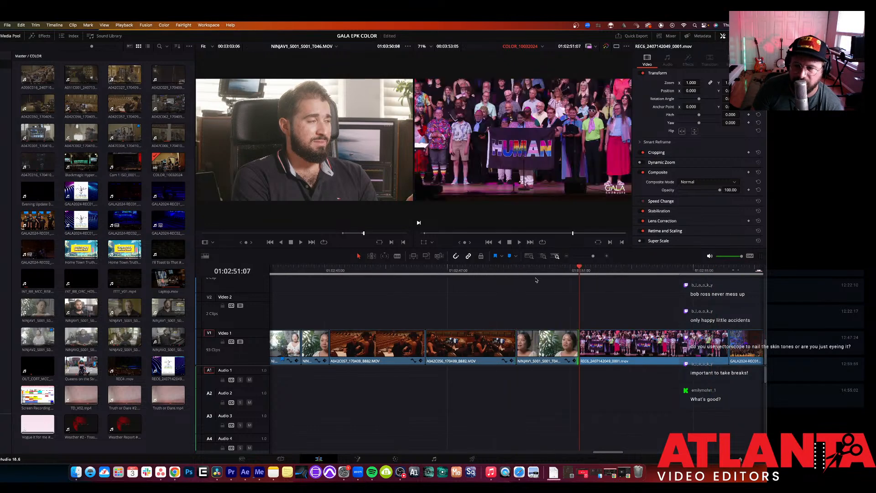
{"action": "key", "text": "Down"}
{"action": "key", "text": "Down"}
{"action": "key", "text": "Down"}
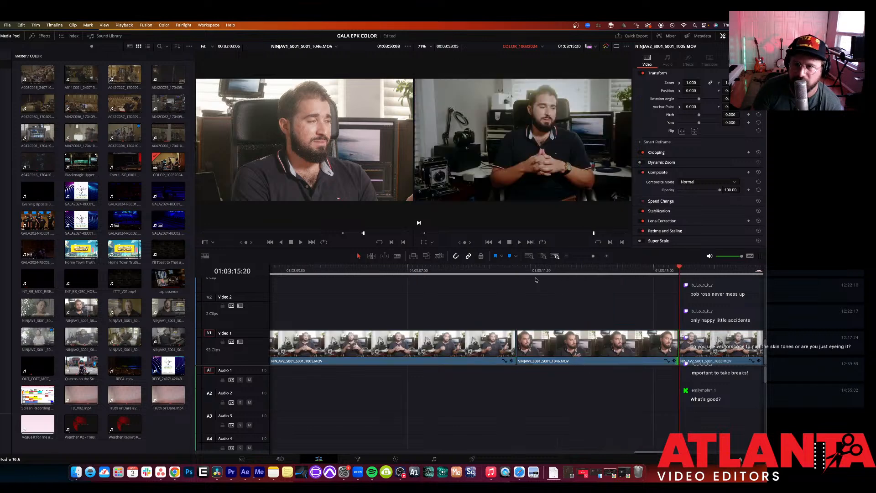
{"action": "key", "text": "Down"}
{"action": "key", "text": "Down"}
{"action": "key", "text": "Down"}
{"action": "key", "text": "Down"}
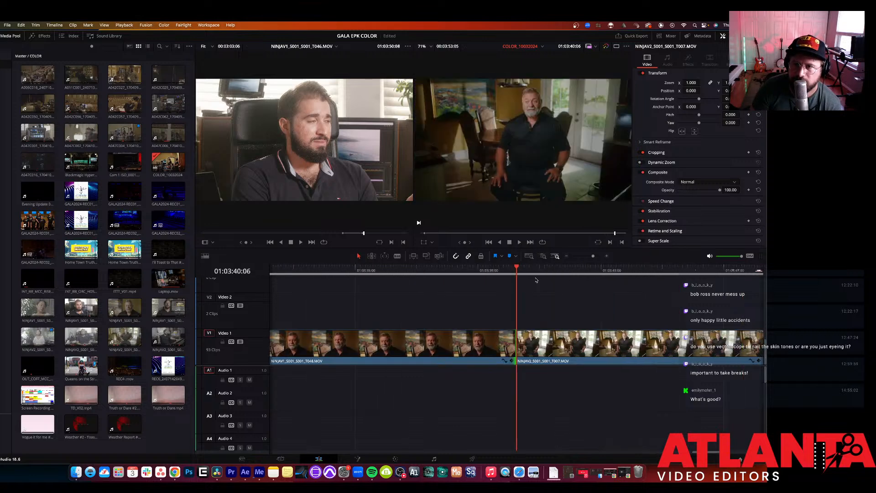
{"action": "key", "text": "Down"}
{"action": "key", "text": "Down"}
Step: Step back through the cuts on Video 1 to the A042C056 clip at 01:02:46:07, rechecking that the clips meet
{"action": "key", "text": "Up"}
{"action": "key", "text": "Up"}
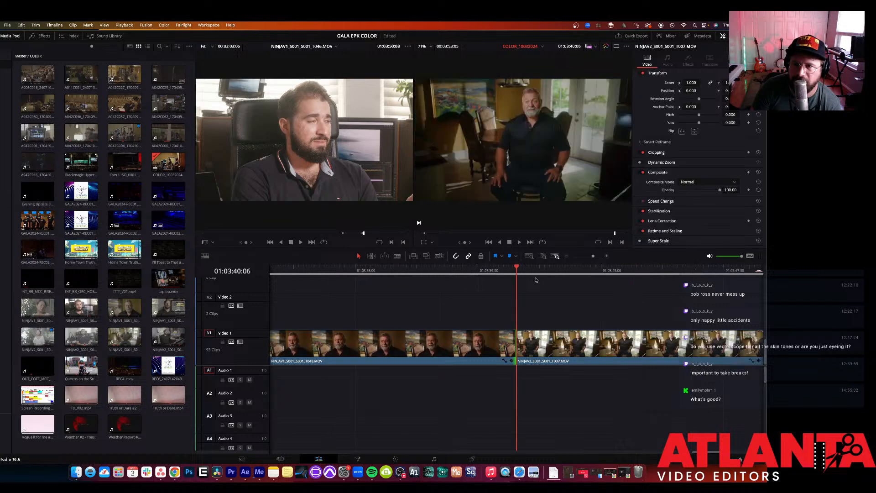
{"action": "key", "text": "Up"}
{"action": "key", "text": "Up"}
{"action": "key", "text": "Up"}
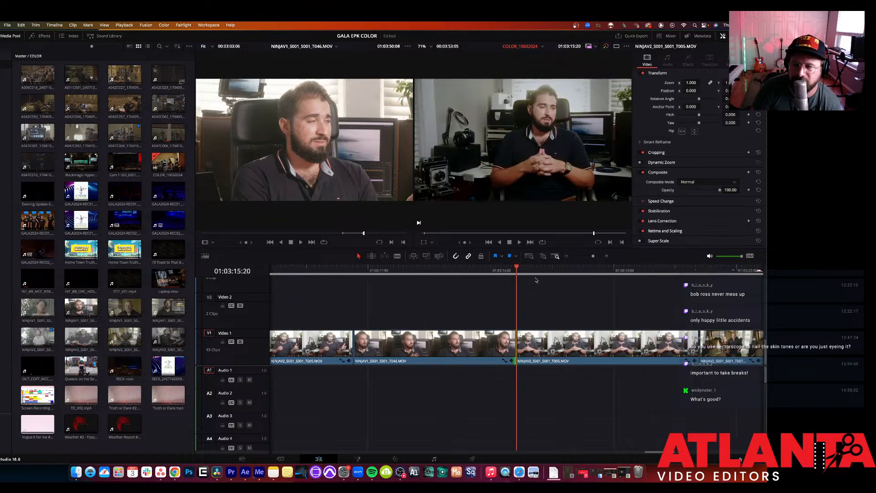
{"action": "key", "text": "Up"}
{"action": "key", "text": "Up"}
{"action": "key", "text": "Up"}
{"action": "key", "text": "Up"}
{"action": "key", "text": "Up"}
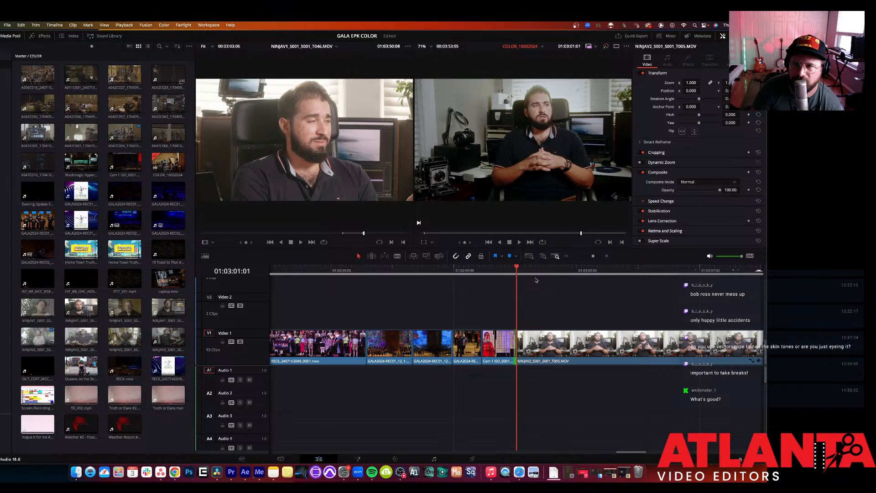
{"action": "key", "text": "Up"}
{"action": "key", "text": "Up"}
{"action": "key", "text": "Up"}
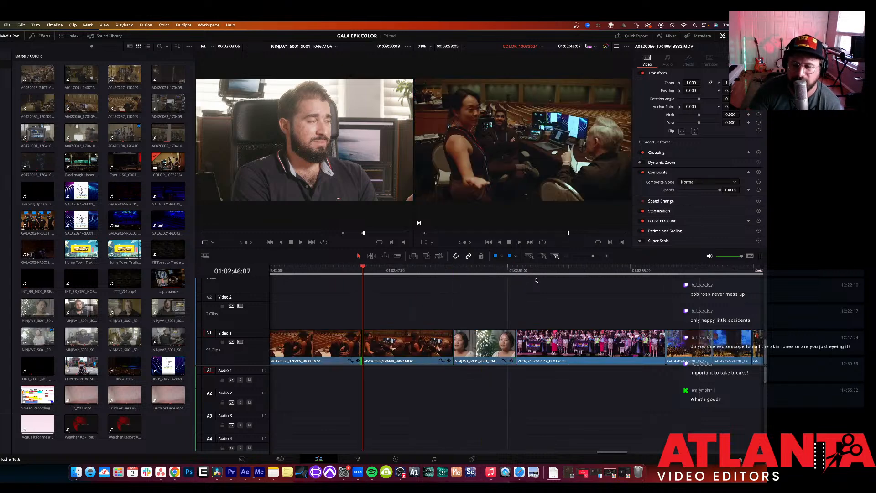
Step: Add COLOR_10032024 to the render queue with the existing COLOR CORRECTION file replaced, and start rendering the new job
{"action": "left_click", "coordinate": [471, 459]}
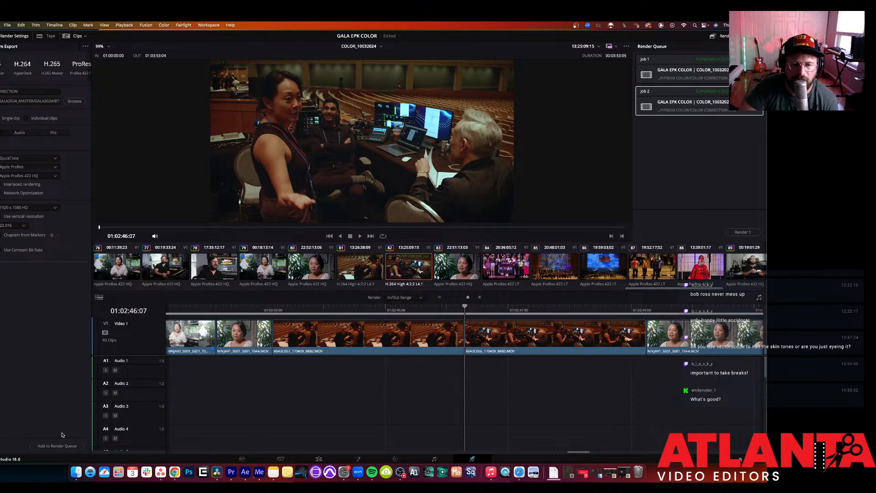
{"action": "left_click", "coordinate": [59, 445]}
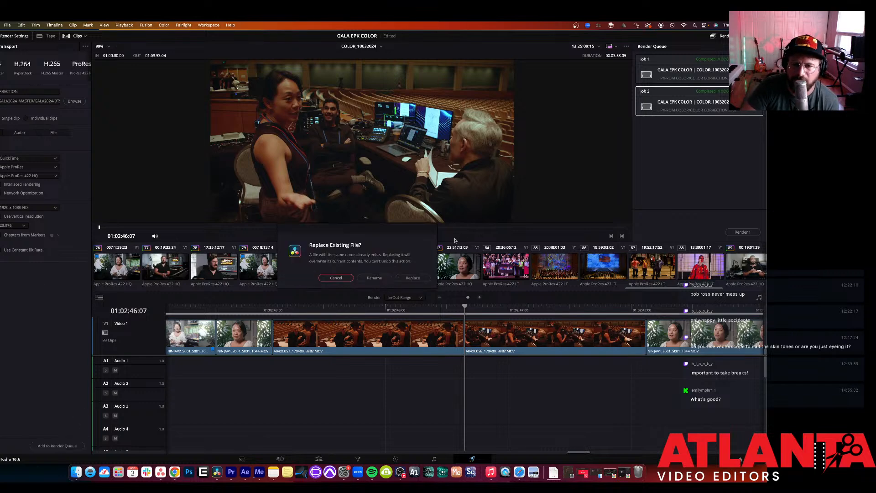
{"action": "left_click", "coordinate": [412, 277]}
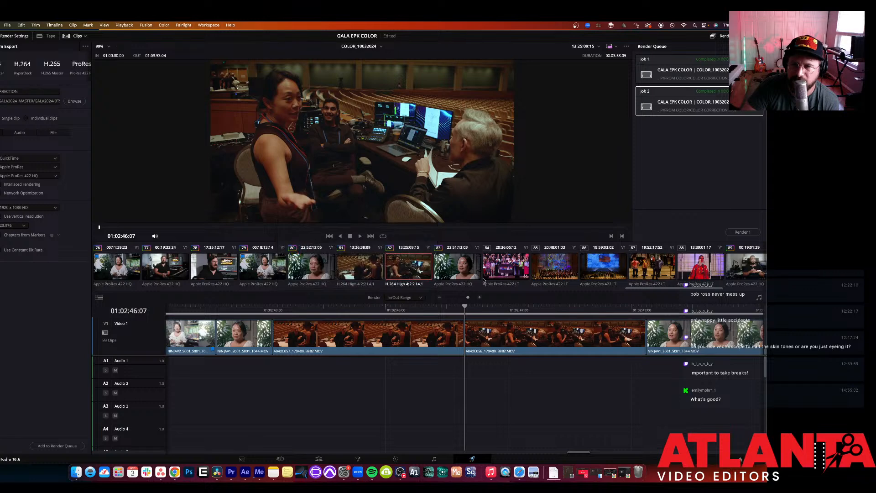
{"action": "left_click", "coordinate": [742, 232]}
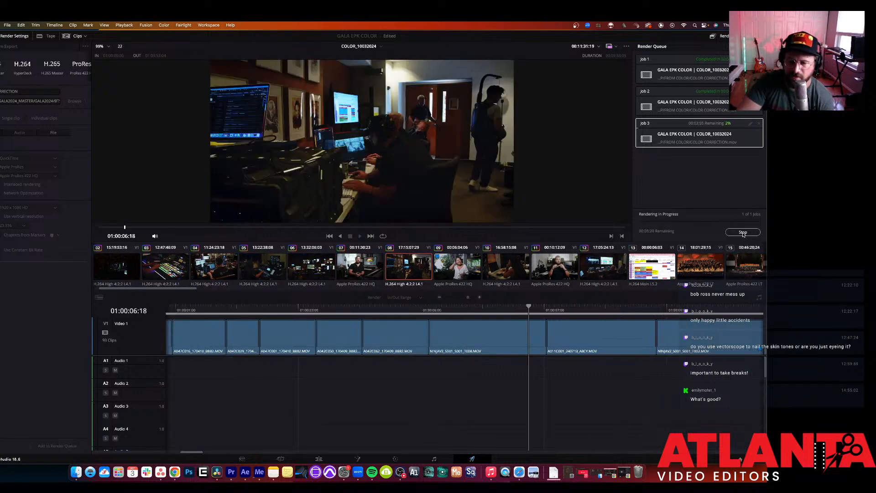
Step: Switch to Premiere Pro, leave the export settings for the ROUGH 05_10032024 timeline, and inspect the color correction gap at 01:02:29:21
{"action": "left_click", "coordinate": [233, 473]}
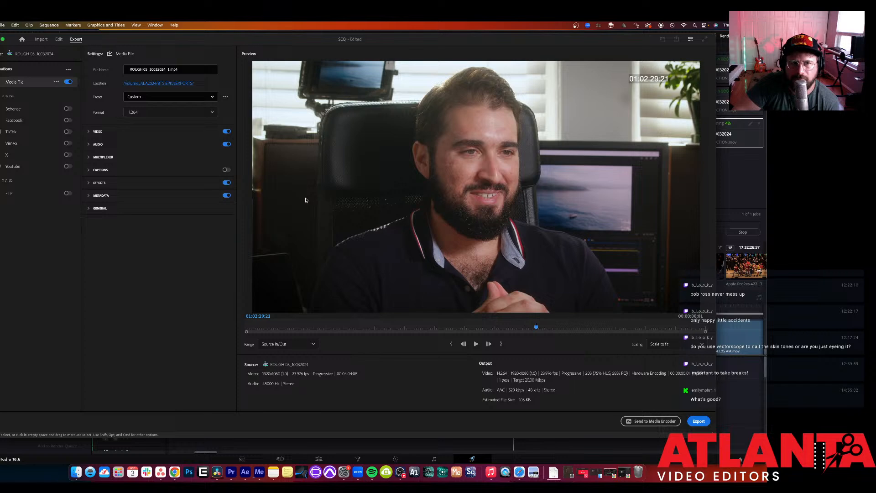
{"action": "left_click", "coordinate": [58, 39]}
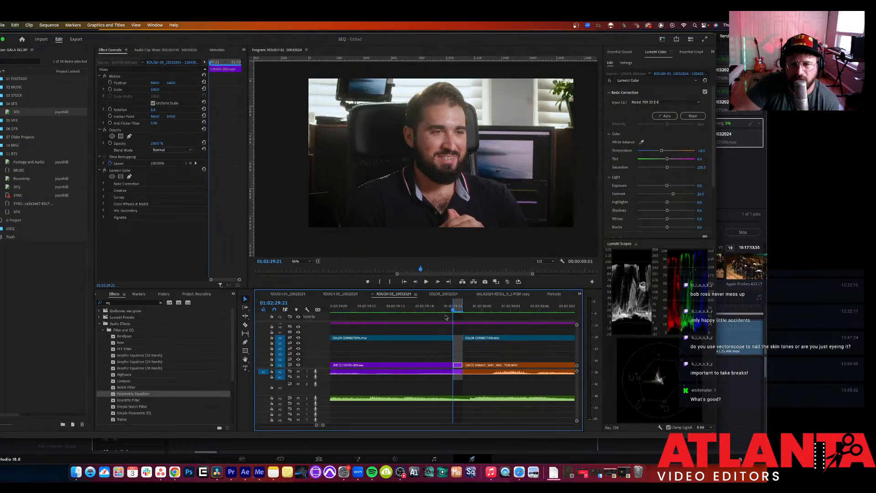
{"action": "left_click", "coordinate": [413, 309]}
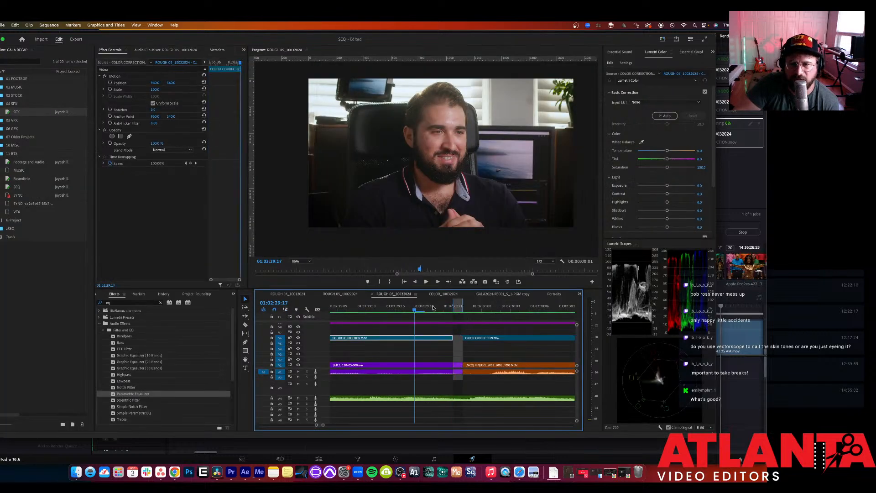
{"action": "left_click", "coordinate": [458, 309]}
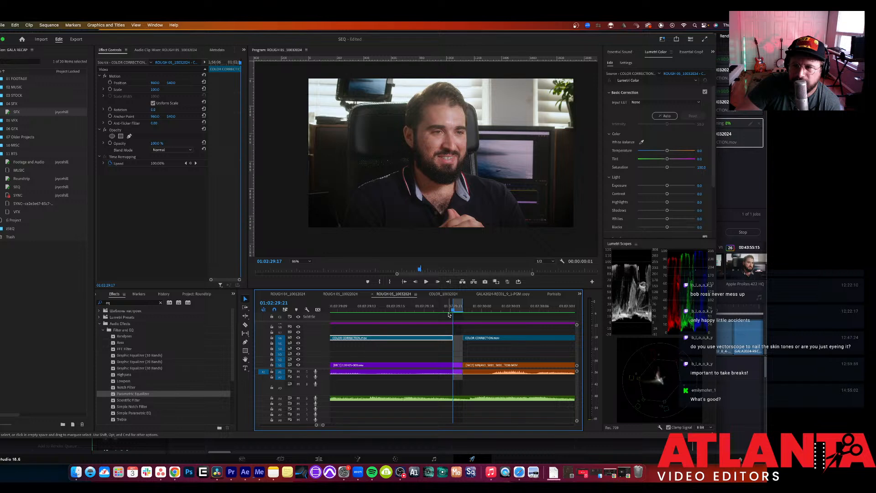
{"action": "scroll", "coordinate": [448, 314], "scroll_direction": "right", "scroll_amount": 4}
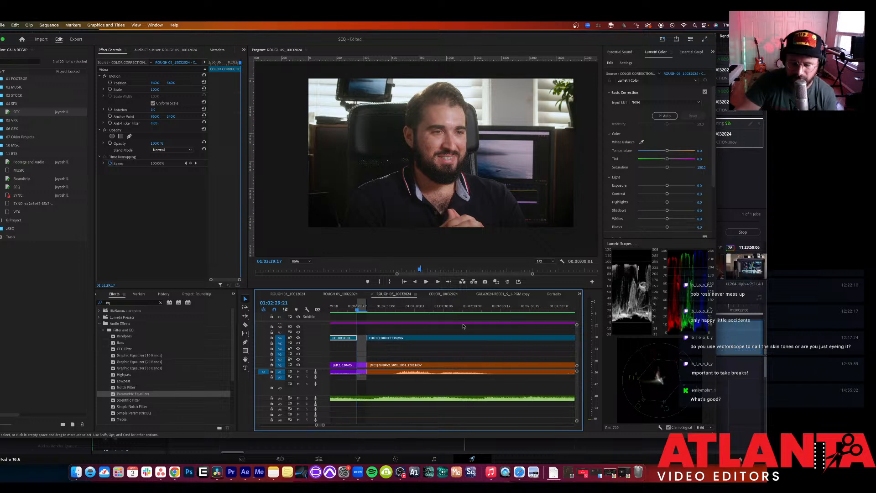
{"action": "key", "text": "minus"}
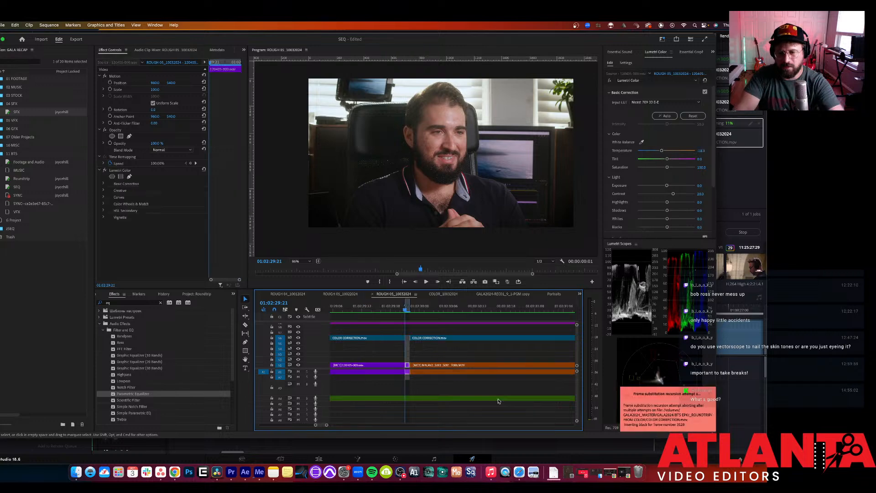
{"action": "key", "text": "minus"}
{"action": "key", "text": "minus"}
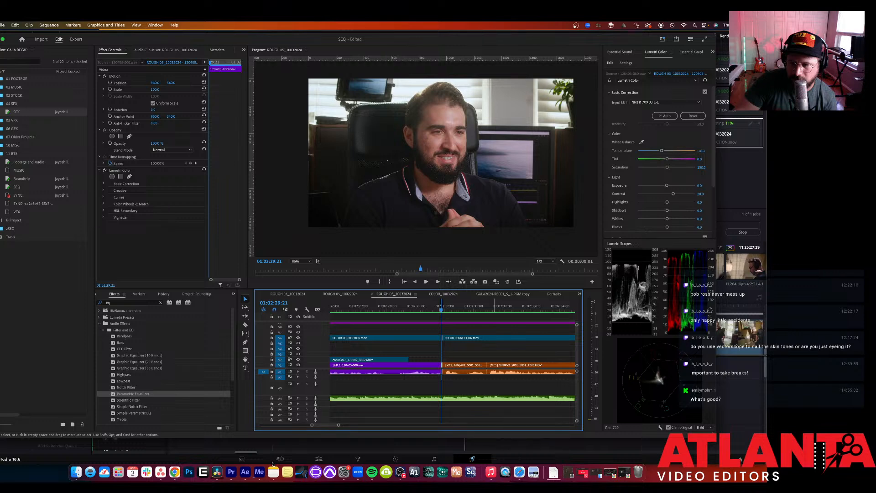
Step: Switch to Chrome, search Google in a new tab for "edit all sound in adobe audition", and look through the results
{"action": "left_click", "coordinate": [177, 466]}
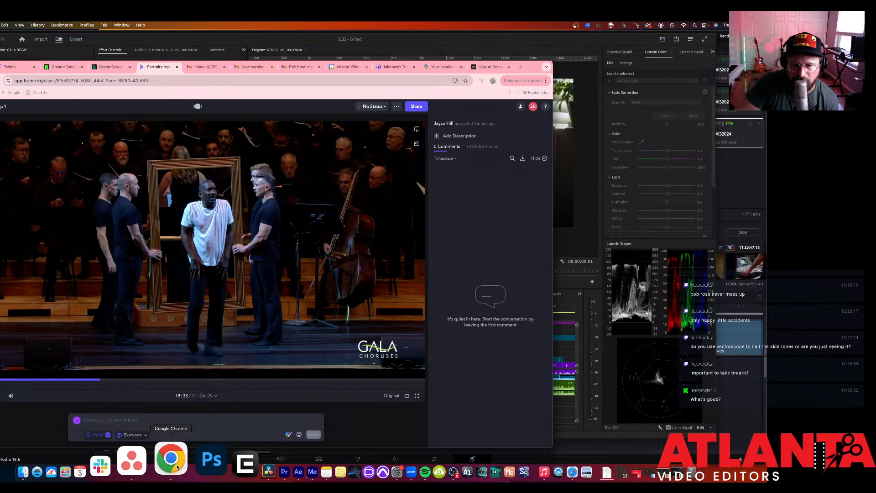
{"action": "key", "text": "ctrl+t"}
{"action": "type", "text": "edit all so"}
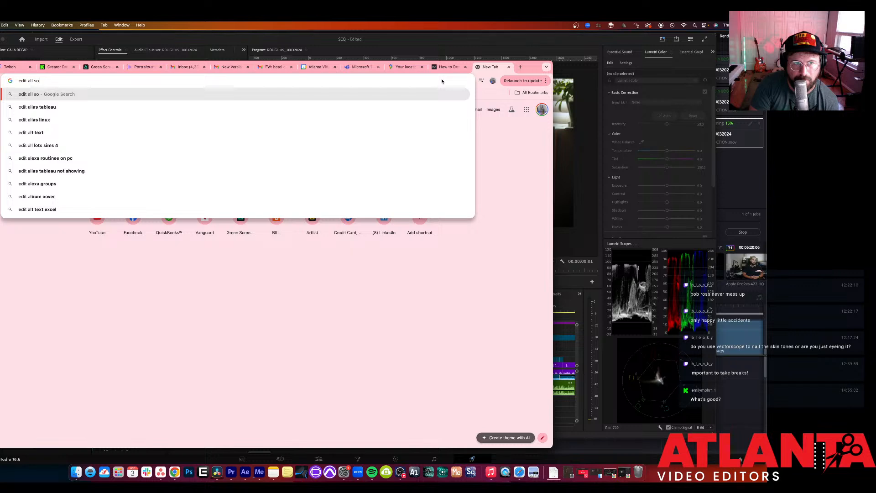
{"action": "type", "text": "und in adobe audition"}
{"action": "key", "text": "Return"}
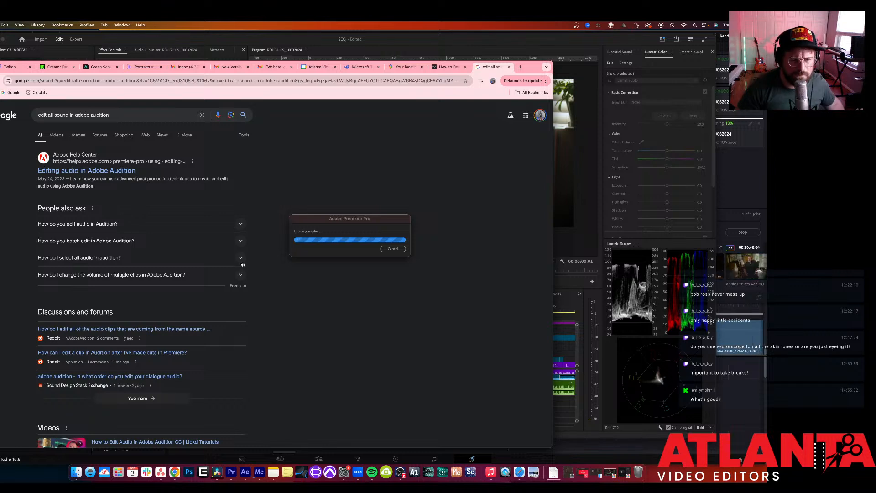
{"action": "scroll", "coordinate": [243, 263], "scroll_direction": "down", "scroll_amount": 2}
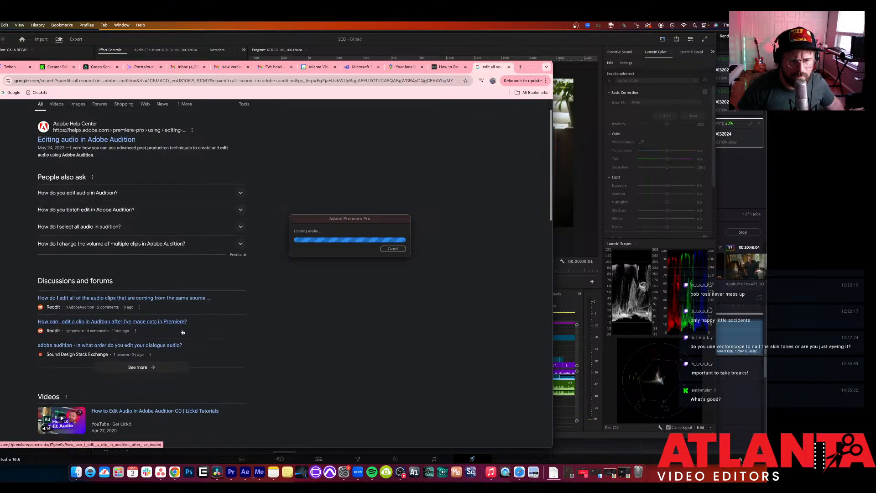
{"action": "scroll", "coordinate": [183, 331], "scroll_direction": "down", "scroll_amount": 3}
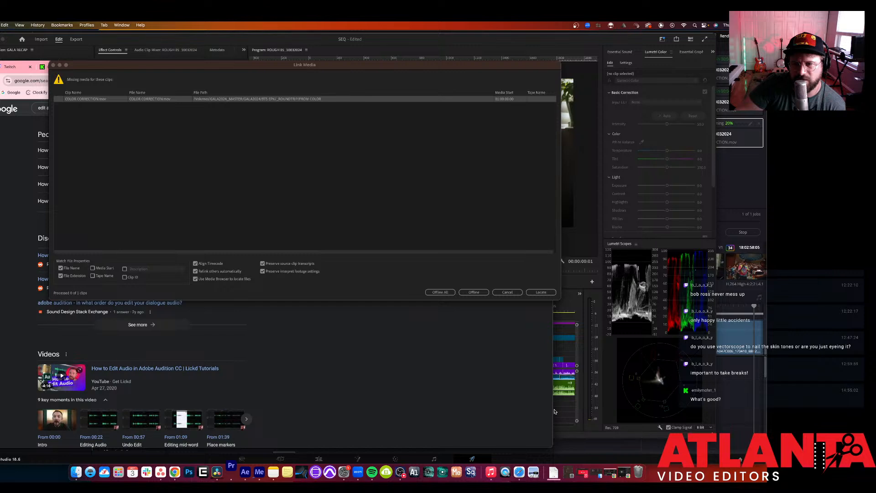
Step: Switch to Premiere Pro and select every clip in the ROUGH 05_10032024 timeline
{"action": "left_click", "coordinate": [554, 411]}
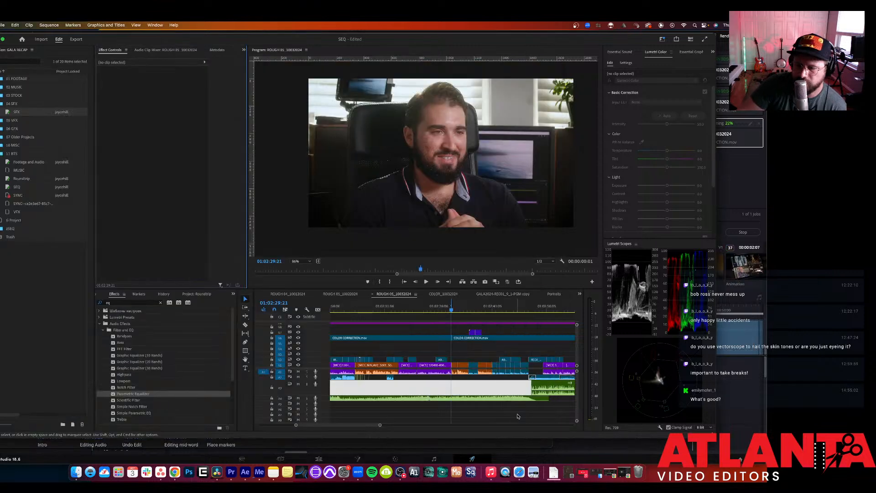
{"action": "left_click", "coordinate": [517, 416]}
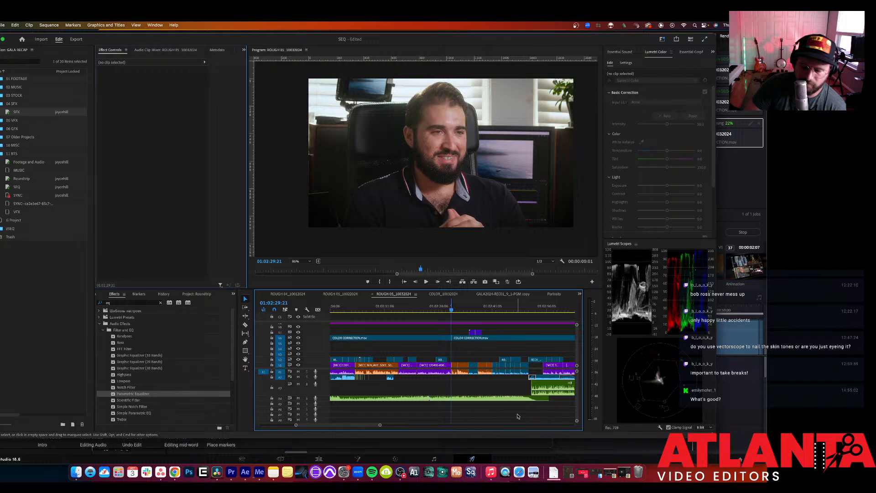
{"action": "key", "text": "backslash"}
{"action": "key", "text": "super+a"}
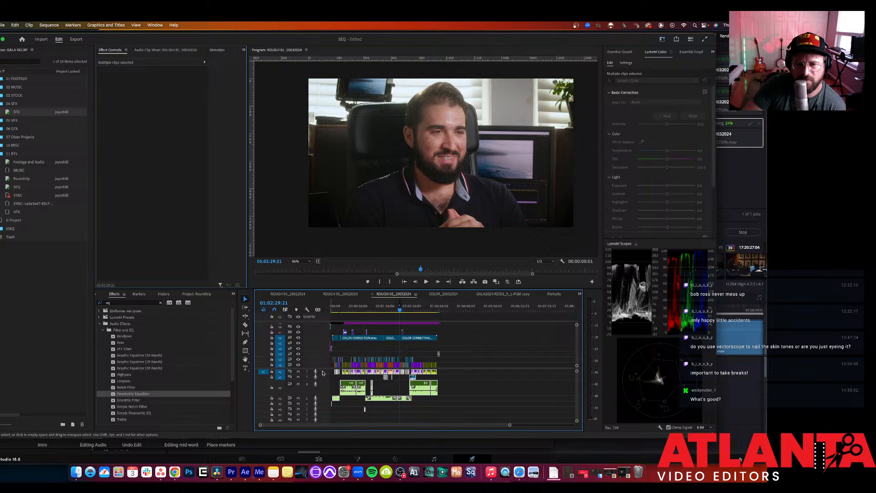
{"action": "right_click", "coordinate": [351, 385]}
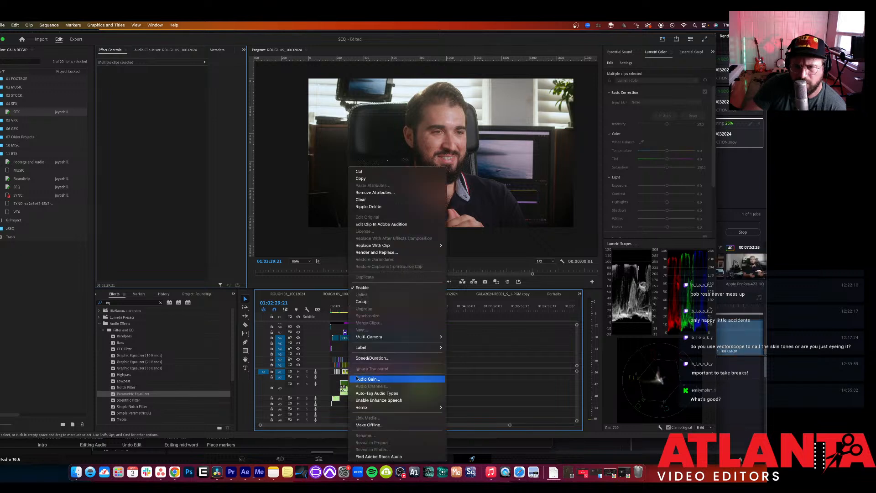
{"action": "left_click", "coordinate": [357, 378]}
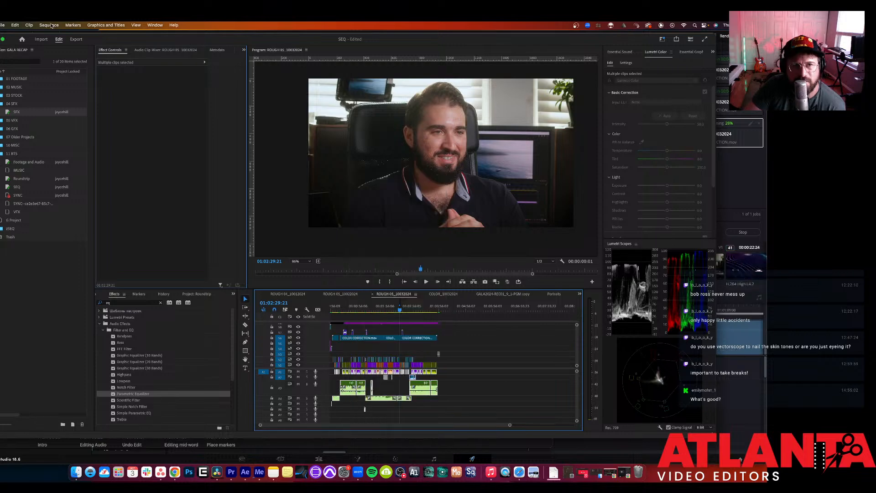
{"action": "left_click", "coordinate": [49, 25]}
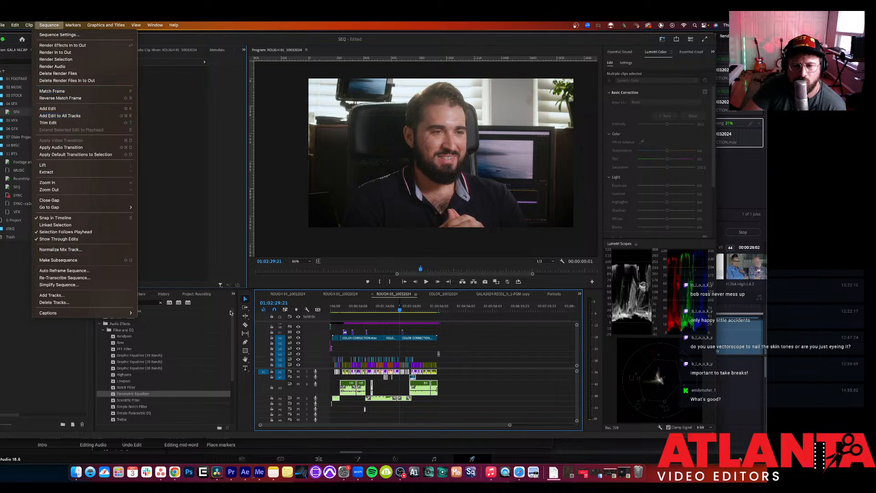
{"action": "left_click", "coordinate": [231, 313]}
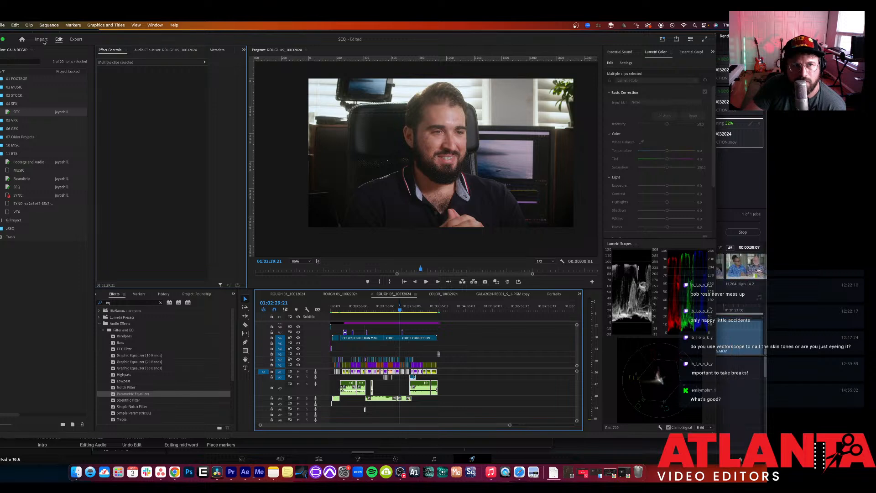
Step: Set up an AAF export with video mixdown, mono breakout enabled, Broadcast Wave format, trimmed audio files and 72 handle frames
{"action": "left_click", "coordinate": [3, 25]}
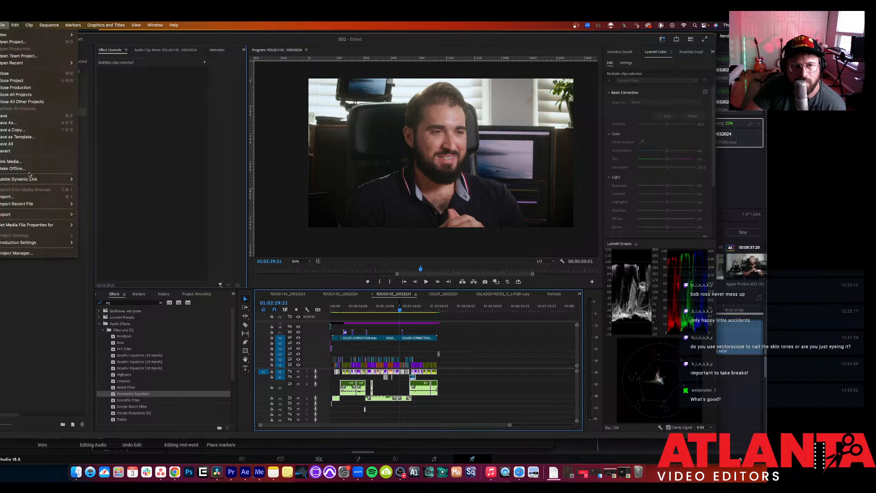
{"action": "mouse_move", "coordinate": [37, 214]}
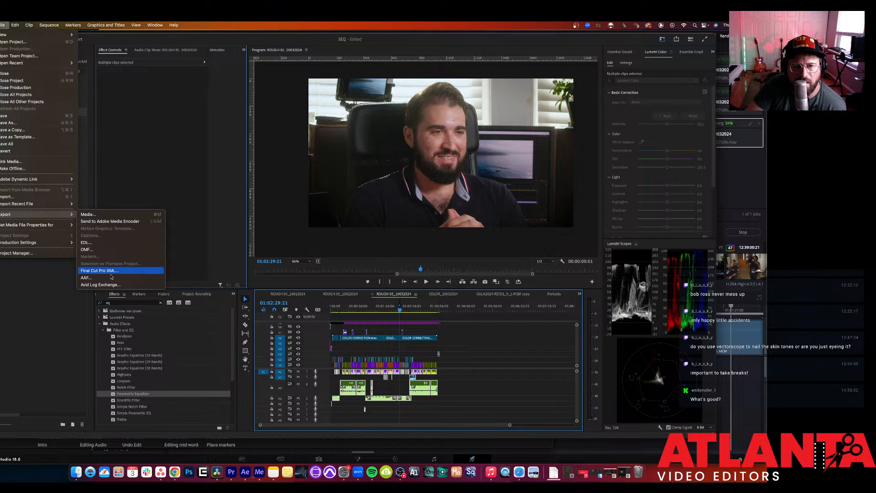
{"action": "left_click", "coordinate": [110, 277]}
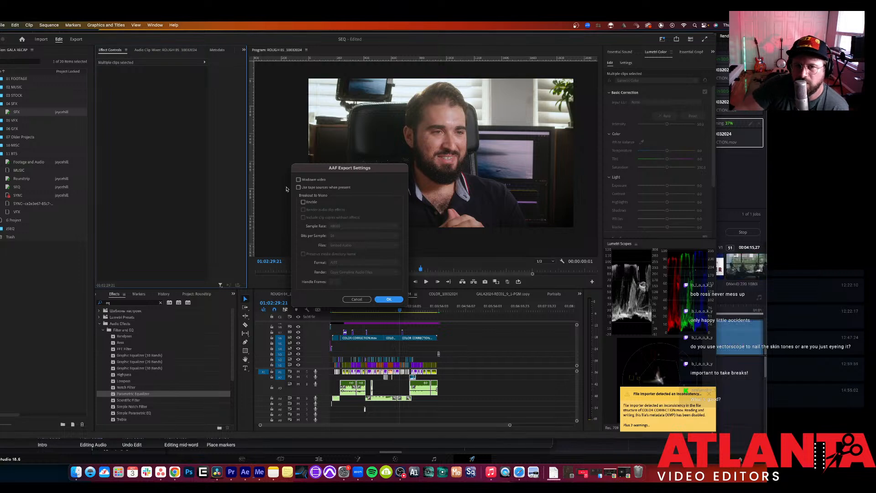
{"action": "left_click", "coordinate": [298, 179]}
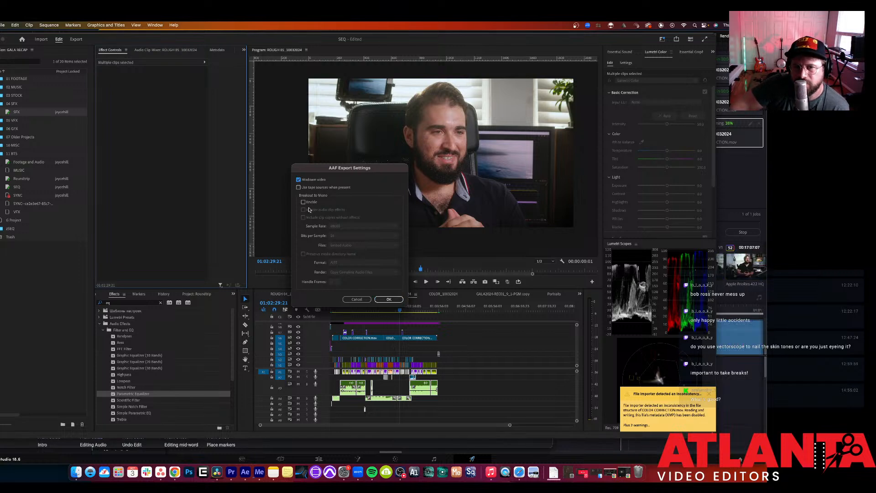
{"action": "left_click", "coordinate": [303, 202]}
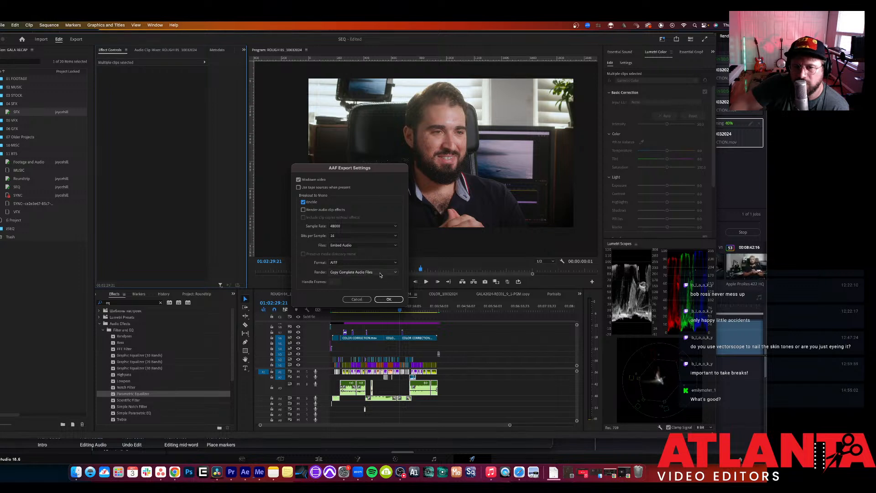
{"action": "left_click", "coordinate": [374, 273]}
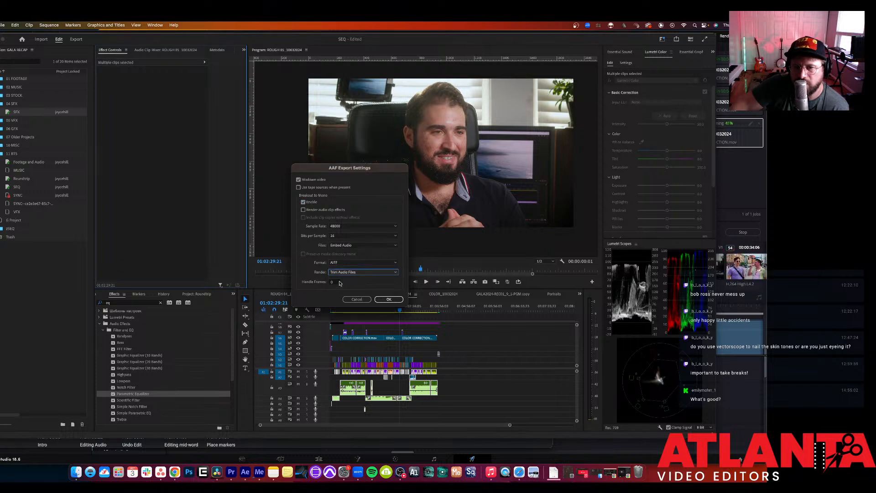
{"action": "left_click", "coordinate": [340, 284]}
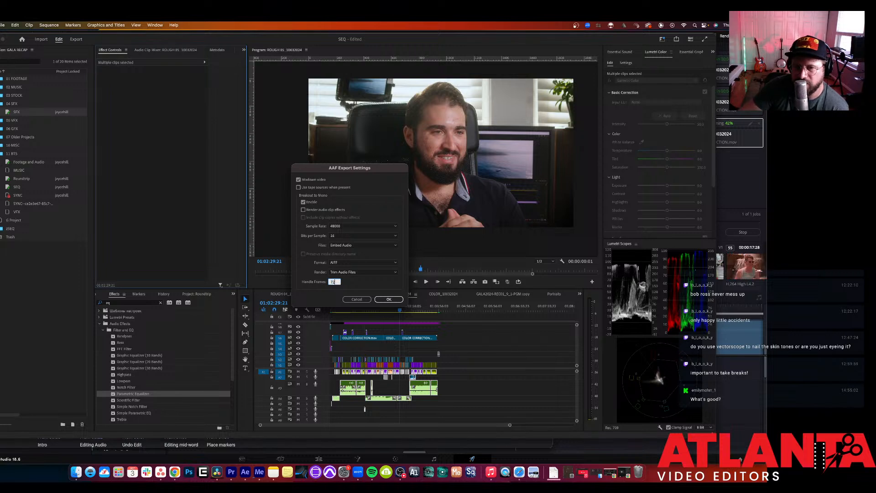
{"action": "left_click", "coordinate": [362, 262]}
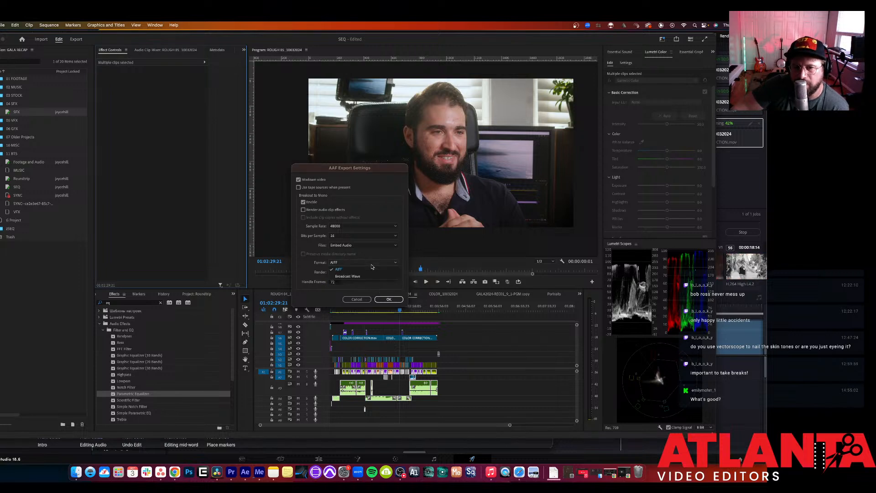
{"action": "left_click", "coordinate": [365, 275]}
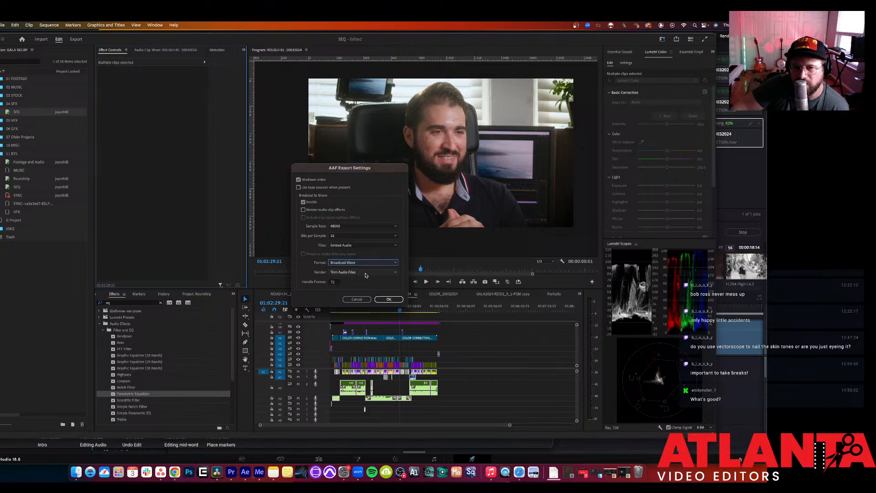
{"action": "left_click", "coordinate": [390, 299]}
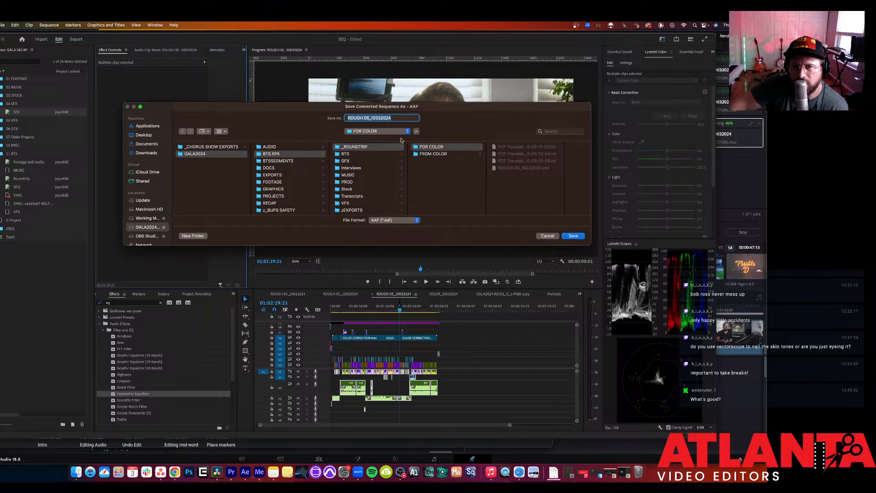
Step: Create a FOR SOUND folder inside _ROUNDTRIP and save the AAF export as ROUGH 05_10032024
{"action": "left_click", "coordinate": [374, 147]}
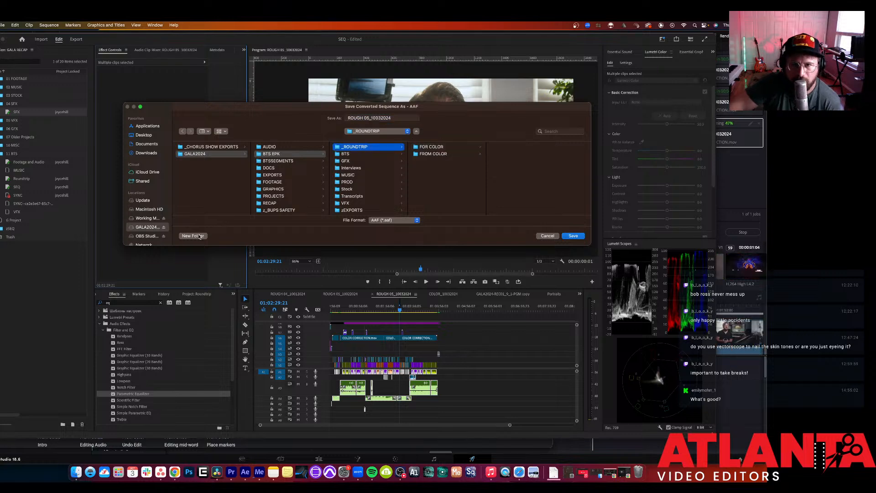
{"action": "left_click", "coordinate": [204, 234]}
{"action": "type", "text": "Fo"}
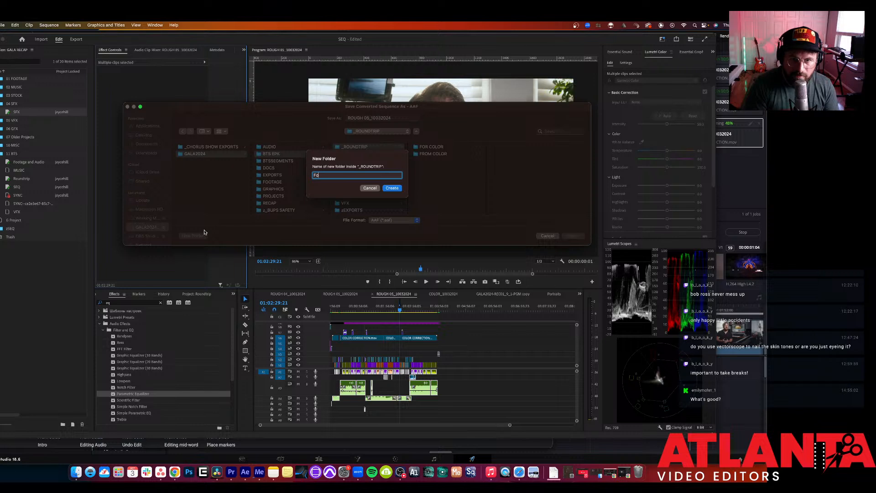
{"action": "type", "text": "r"}
{"action": "key", "text": "BackSpace"}
{"action": "key", "text": "BackSpace"}
{"action": "type", "text": "l"}
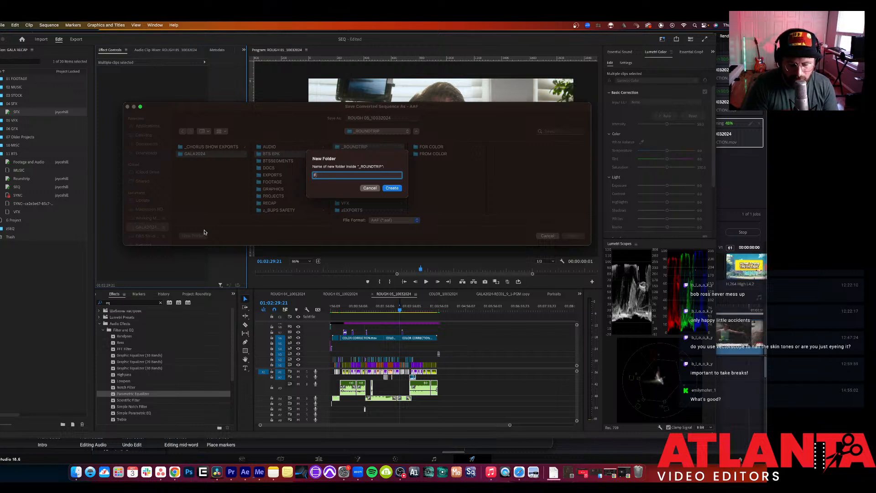
{"action": "key", "text": "BackSpace"}
{"action": "key", "text": "BackSpace"}
{"action": "type", "text": "OR SOUND"}
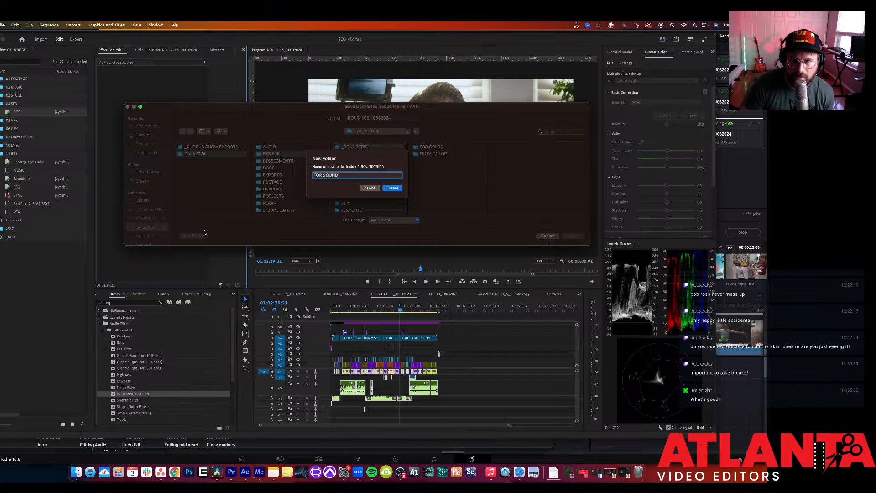
{"action": "left_click", "coordinate": [393, 190]}
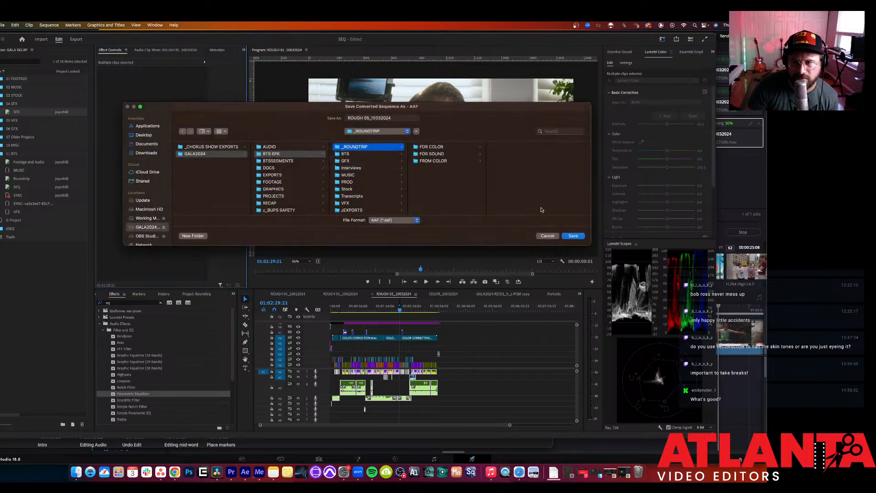
{"action": "left_click", "coordinate": [567, 236]}
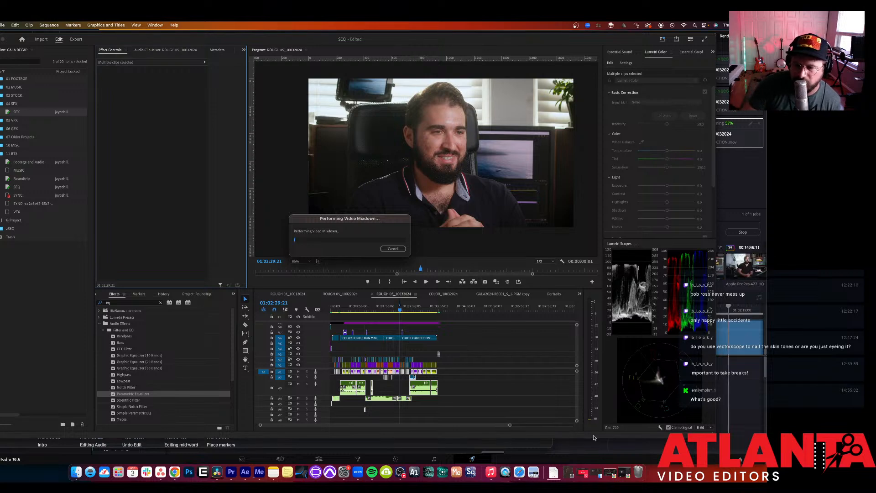
Step: Check the COLOR_10032024 render in DaVinci Resolve and the Media Encoder queue, and return to Premiere Pro to check the video mixdown
{"action": "key", "text": "super+Tab"}
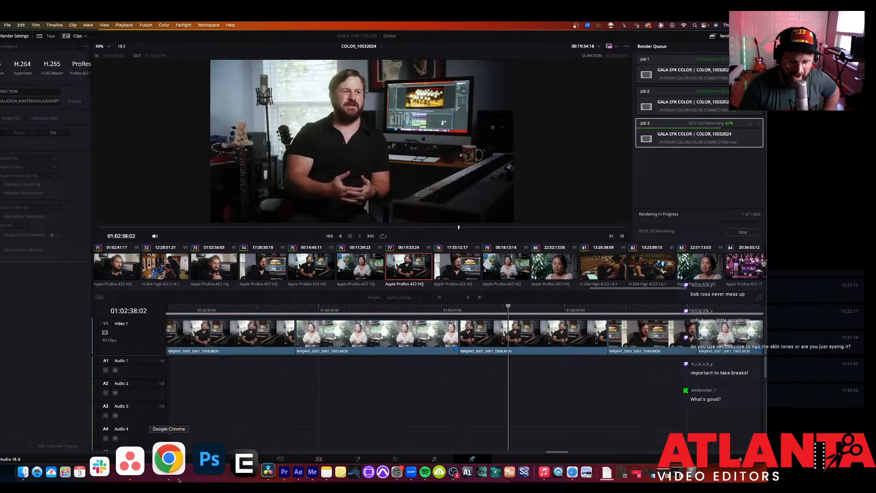
{"action": "left_click", "coordinate": [259, 470]}
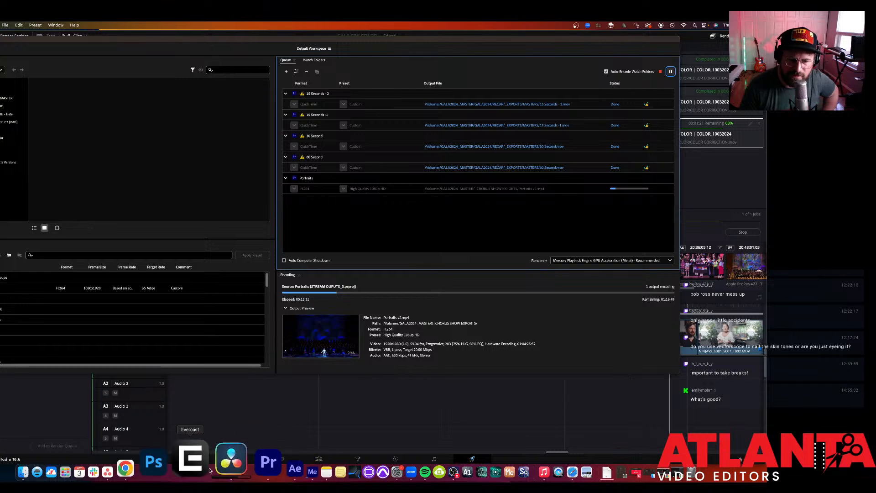
{"action": "left_click", "coordinate": [217, 468]}
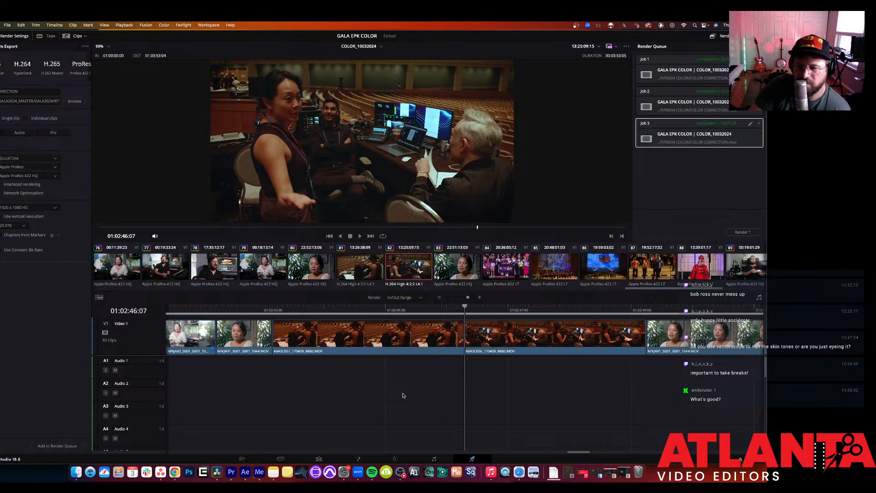
{"action": "left_click", "coordinate": [231, 475]}
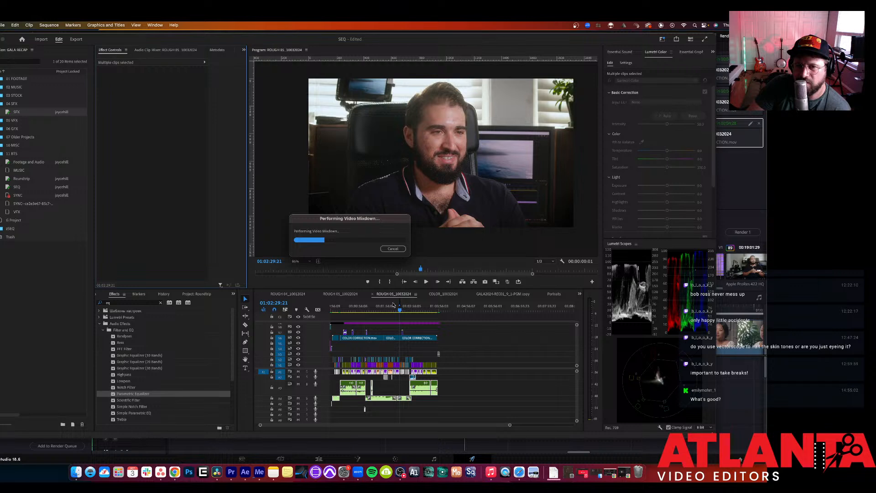
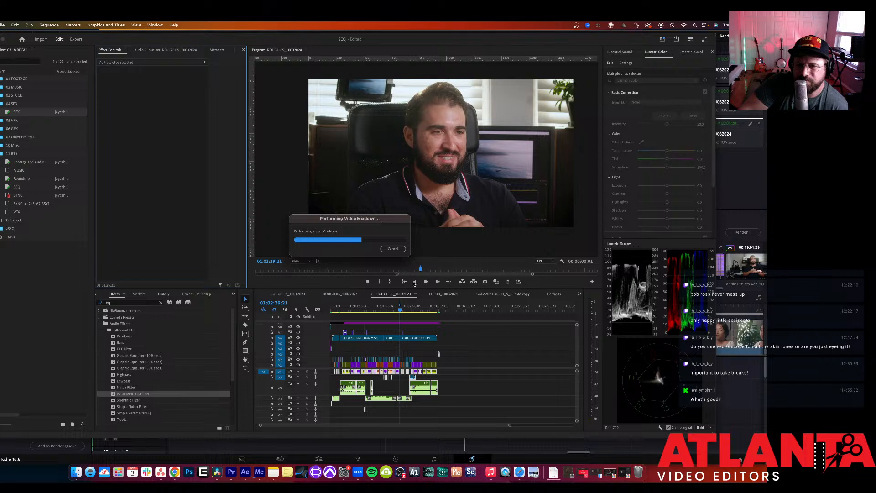
{"action": "left_click_drag", "start_coordinate": [352, 222], "coordinate": [320, 224]}
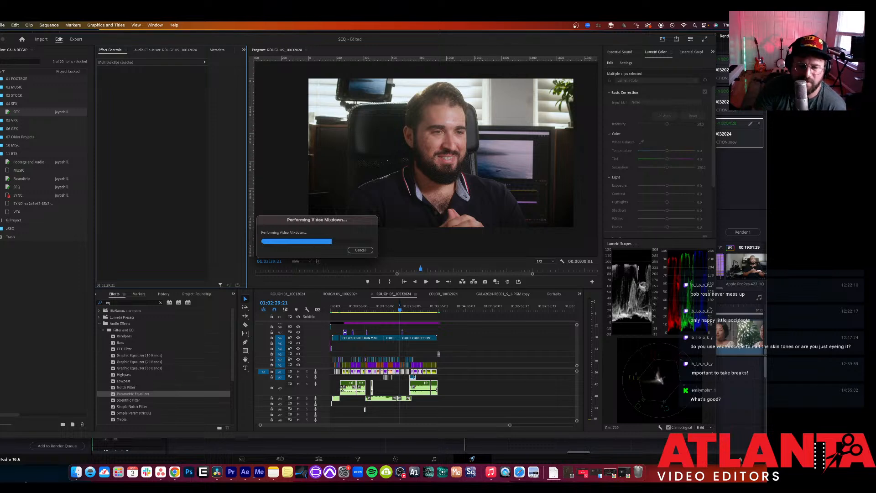
Step: Switch to Finder and open the _ROUNDTRIP folder under BTS EPK in GALA2024 on the GALA2024_MASTER drive
{"action": "left_click", "coordinate": [81, 470]}
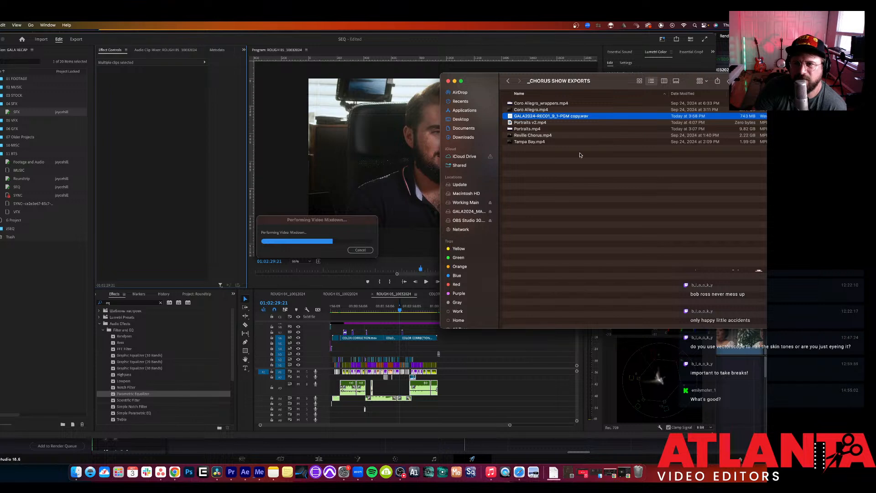
{"action": "left_click", "coordinate": [471, 212]}
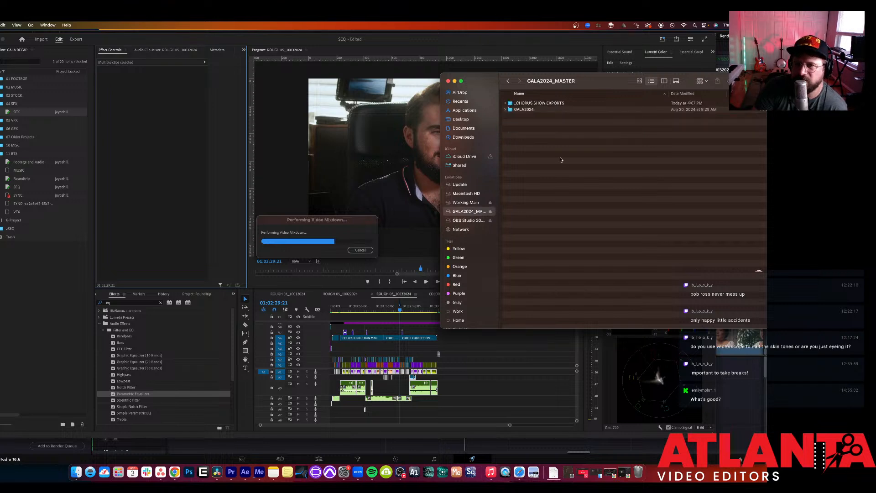
{"action": "double_click", "coordinate": [515, 111]}
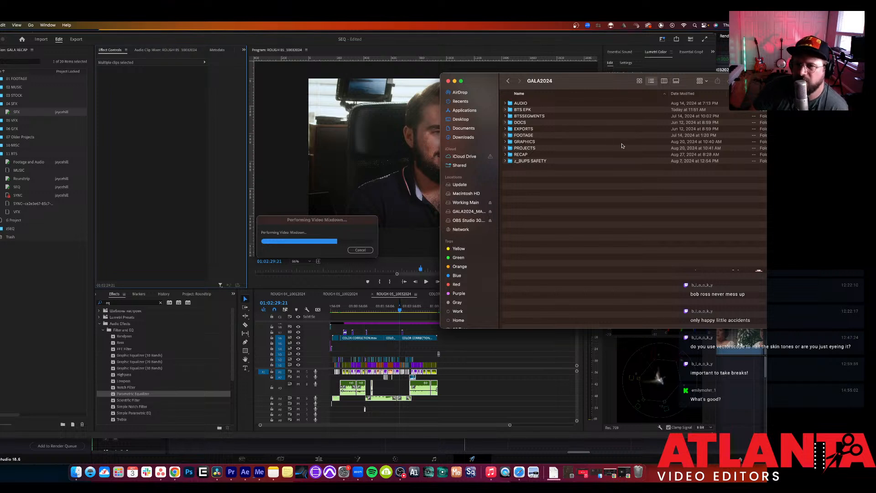
{"action": "left_click", "coordinate": [512, 113]}
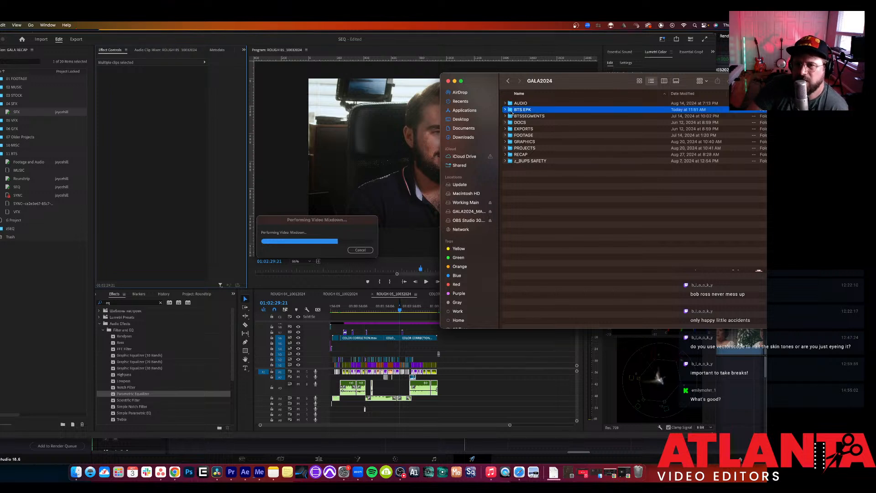
{"action": "double_click", "coordinate": [513, 112]}
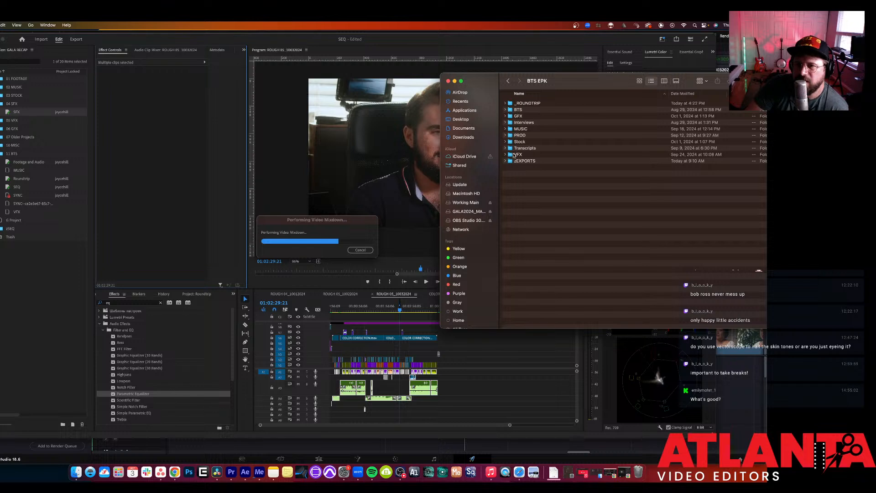
{"action": "double_click", "coordinate": [515, 103]}
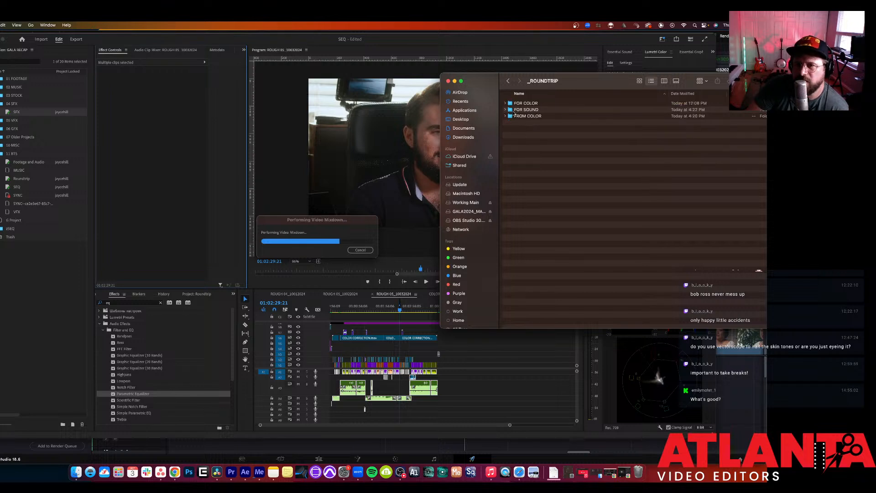
Step: Open the FOR SOUND folder to check the exported files, and move the Finder window clear of the export progress
{"action": "left_click", "coordinate": [511, 111]}
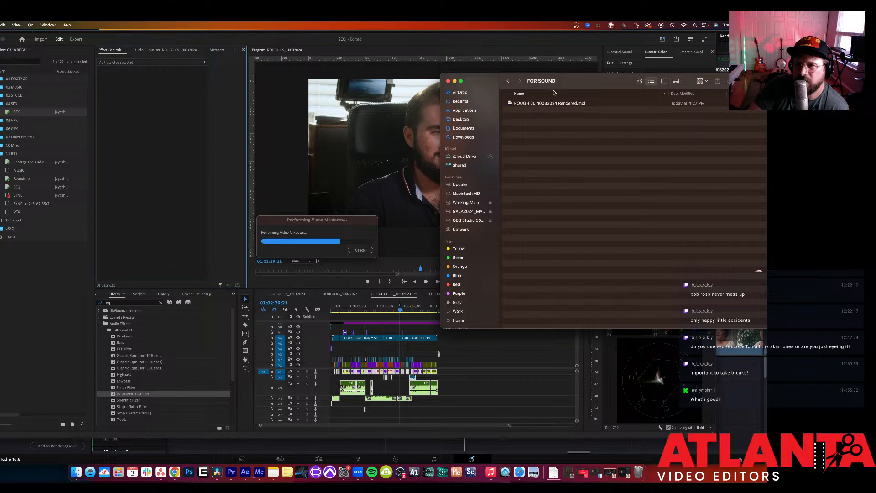
{"action": "left_click_drag", "start_coordinate": [568, 87], "coordinate": [522, 78]}
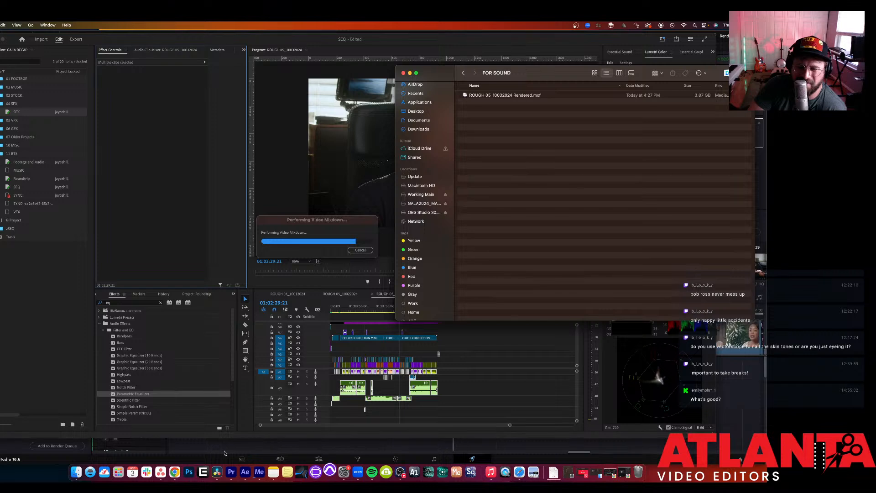
Step: Switch to Chrome, watch the live CBS News stream on Helene recovery in a new YouTube tab, and minimize the browser
{"action": "left_click", "coordinate": [173, 459]}
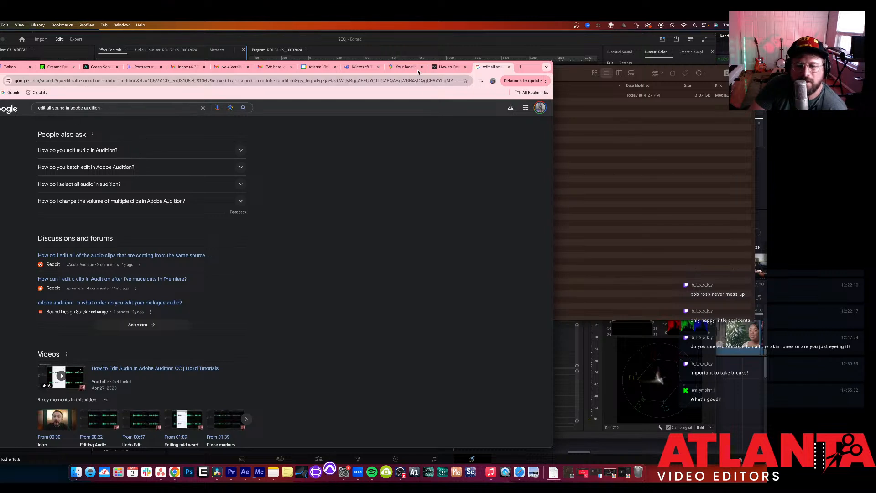
{"action": "left_click", "coordinate": [519, 67]}
{"action": "left_click", "coordinate": [442, 78]}
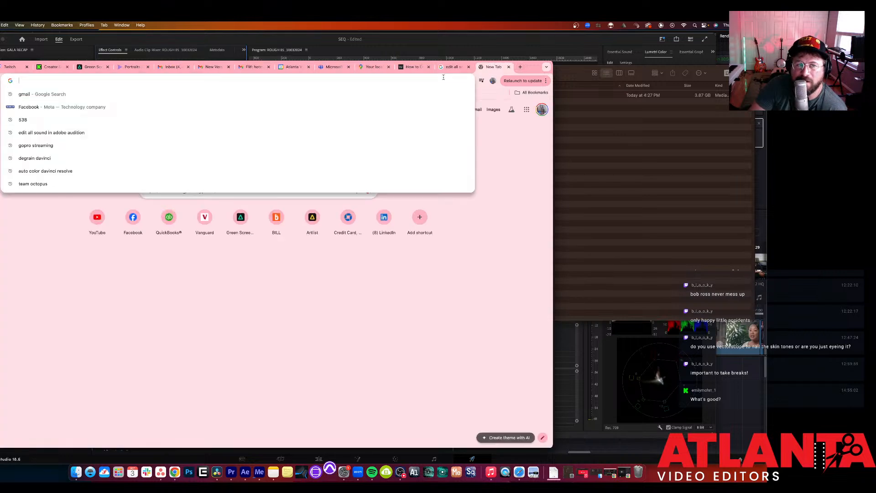
{"action": "left_click", "coordinate": [93, 228]}
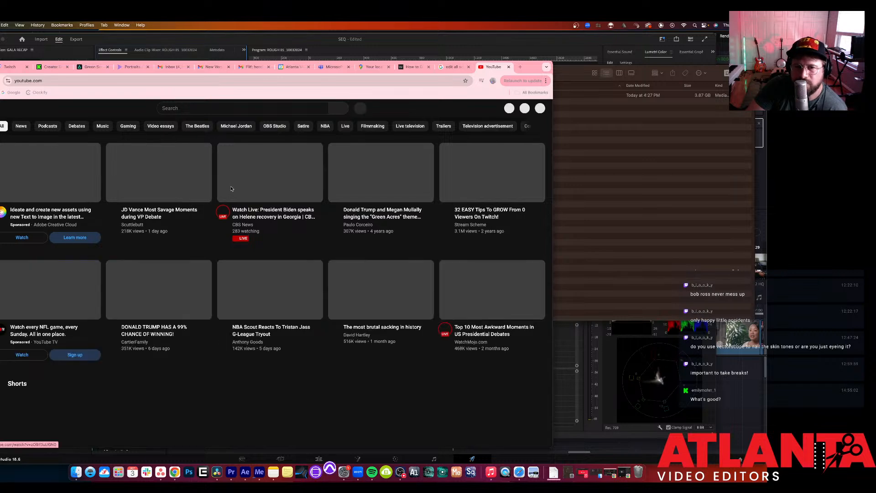
{"action": "left_click", "coordinate": [270, 184]}
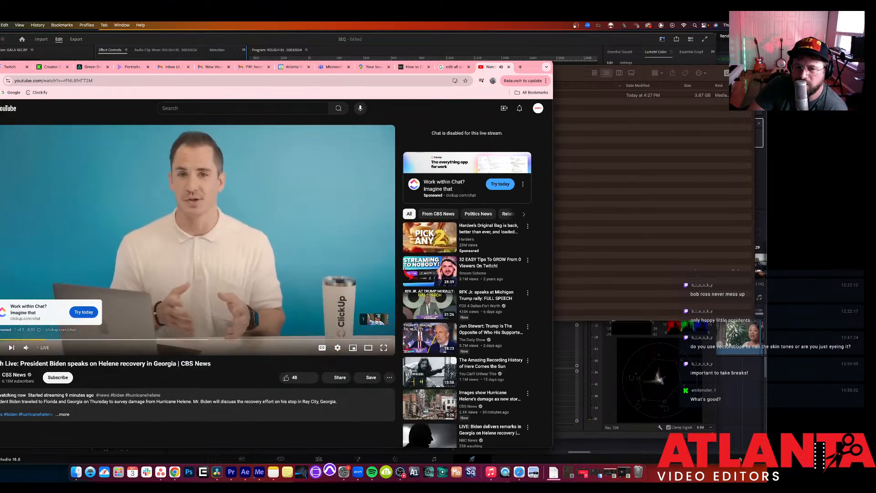
{"action": "left_click", "coordinate": [372, 322]}
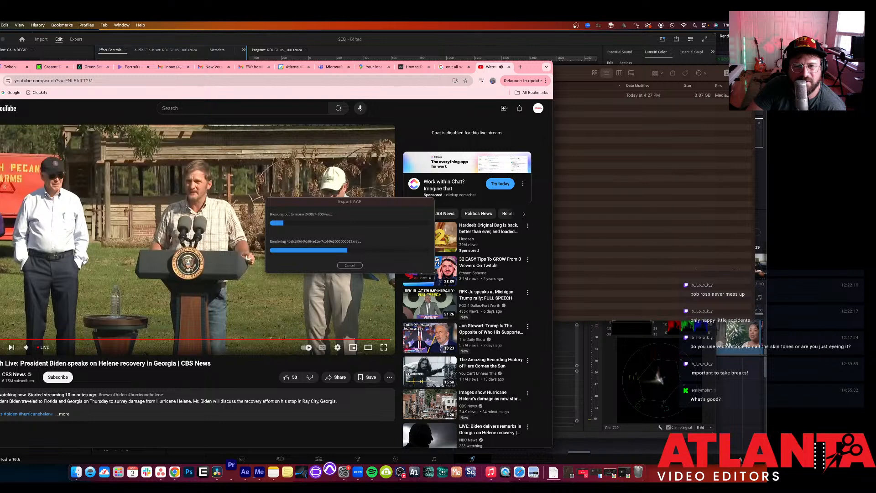
{"action": "key", "text": "super+m"}
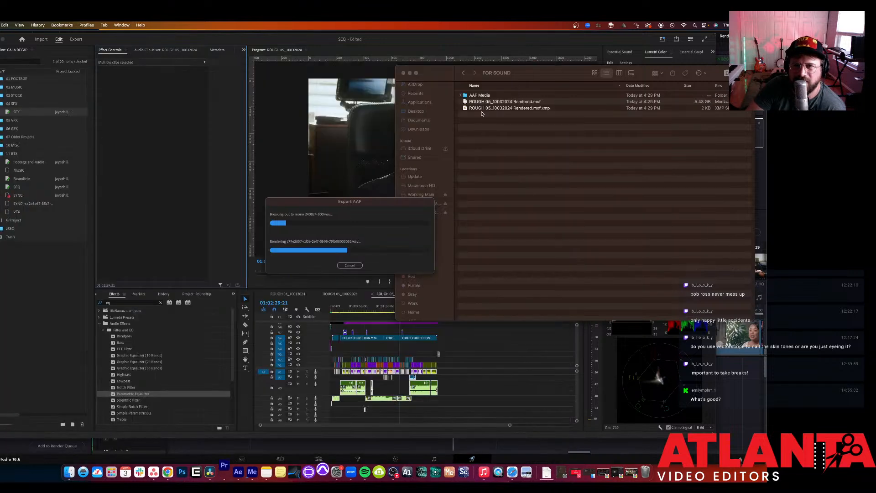
Step: Expand the AAF Media folder inside FOR SOUND to check the exported audio files, and return to Premiere Pro
{"action": "left_click", "coordinate": [460, 97]}
{"action": "left_click", "coordinate": [460, 95]}
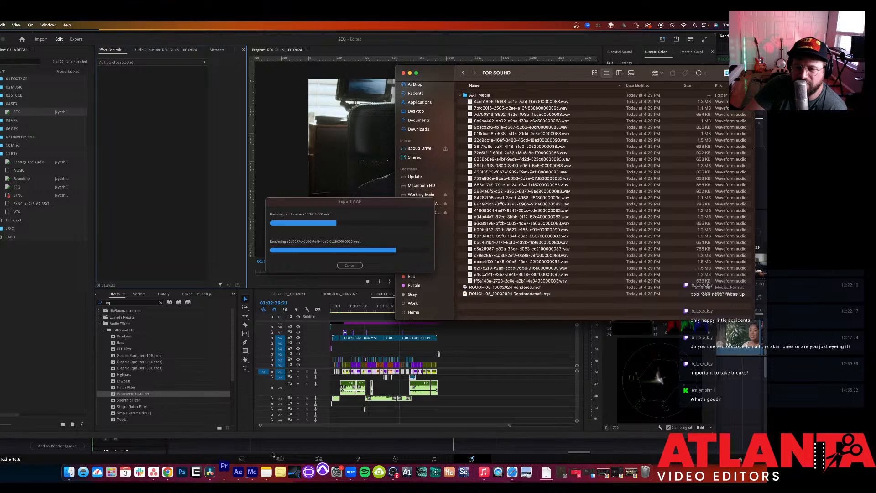
{"action": "left_click", "coordinate": [227, 473]}
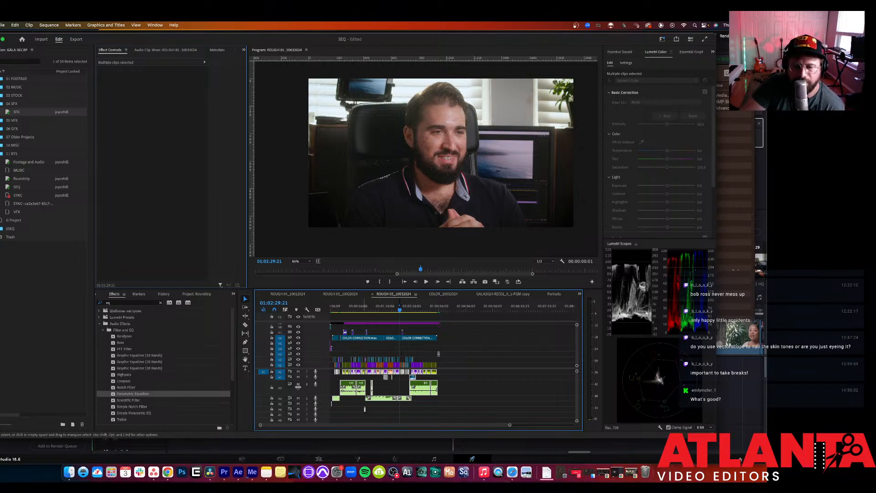
Step: Launch Pro Tools and create a session named GALA in GALA2024/BTS EPK/_ROUNDTRIP/FOR SOUND on the GALA2024_MASTER drive
{"action": "left_click", "coordinate": [319, 473]}
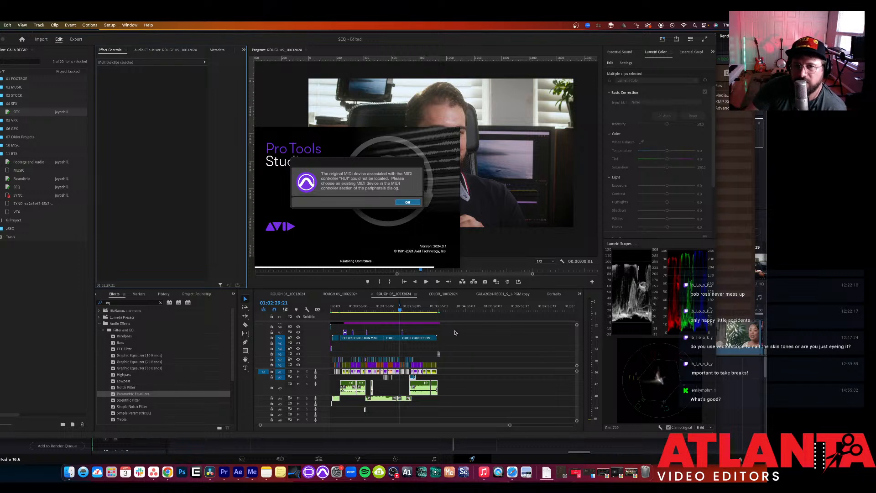
{"action": "left_click", "coordinate": [405, 203]}
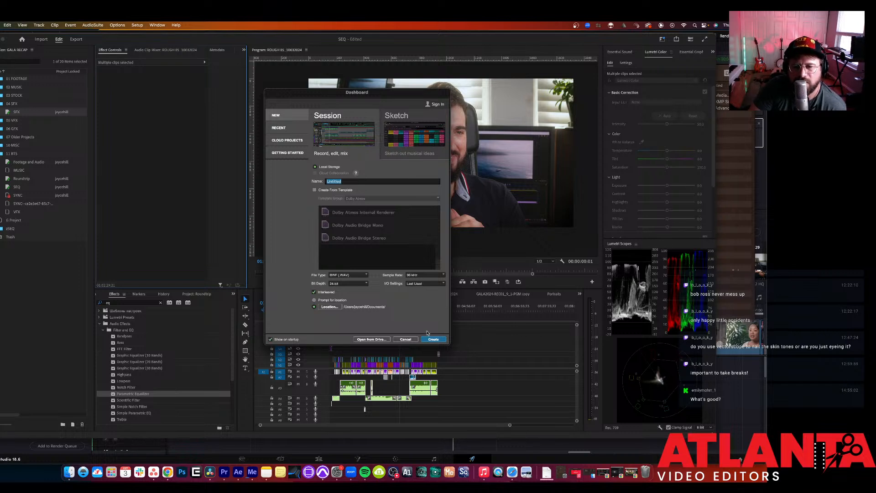
{"action": "left_click", "coordinate": [334, 308]}
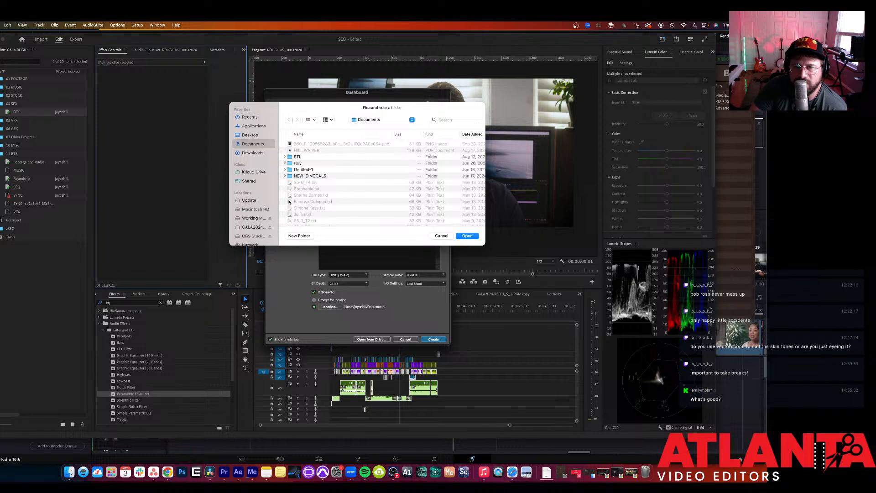
{"action": "left_click", "coordinate": [251, 227]}
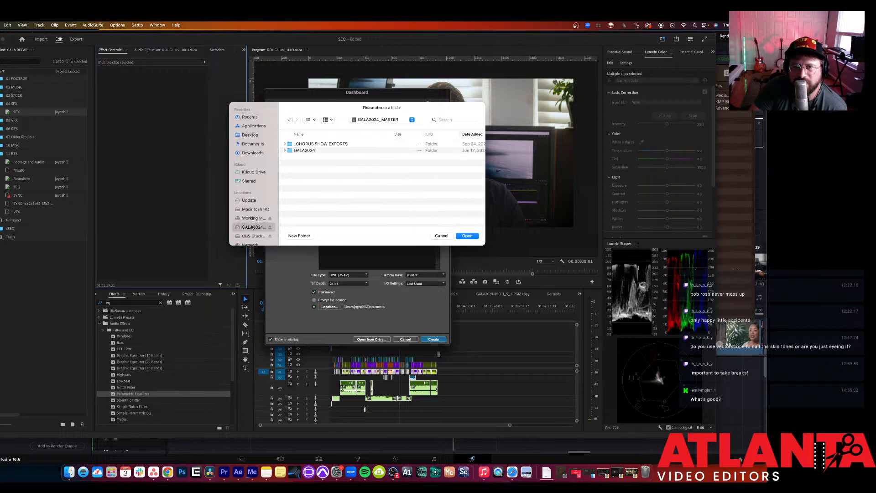
{"action": "left_click", "coordinate": [309, 151]}
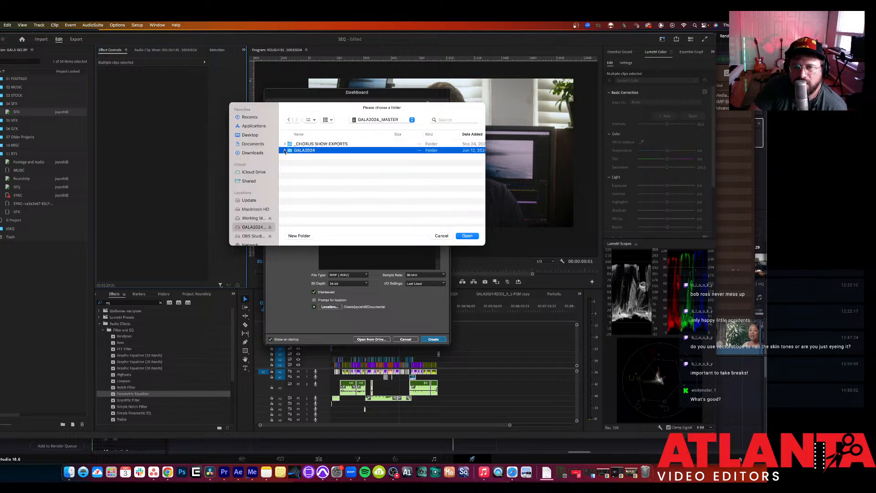
{"action": "double_click", "coordinate": [290, 152]}
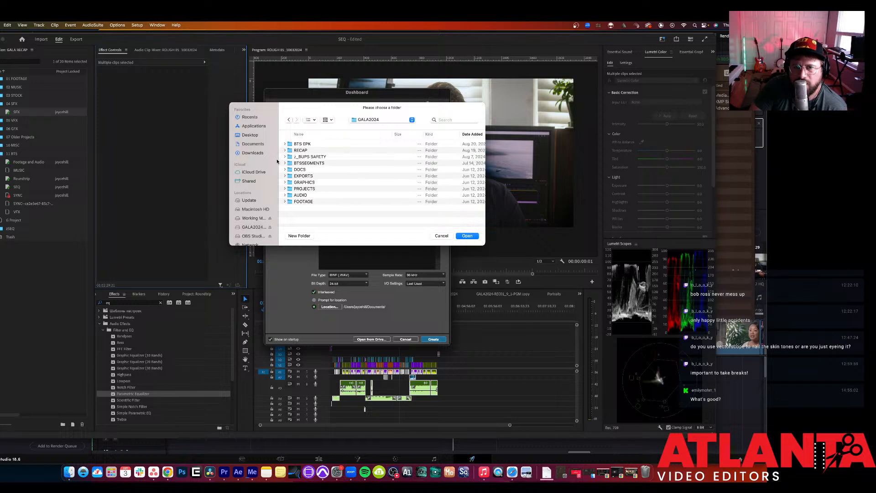
{"action": "double_click", "coordinate": [292, 145]}
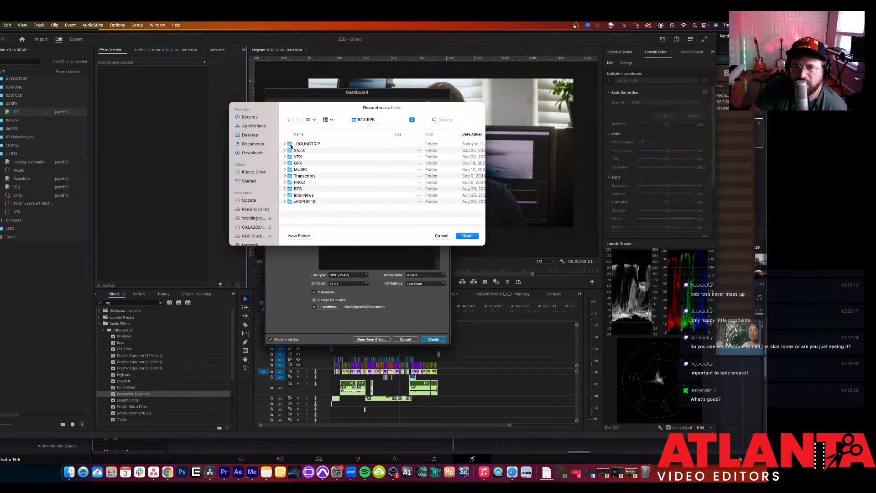
{"action": "double_click", "coordinate": [291, 145]}
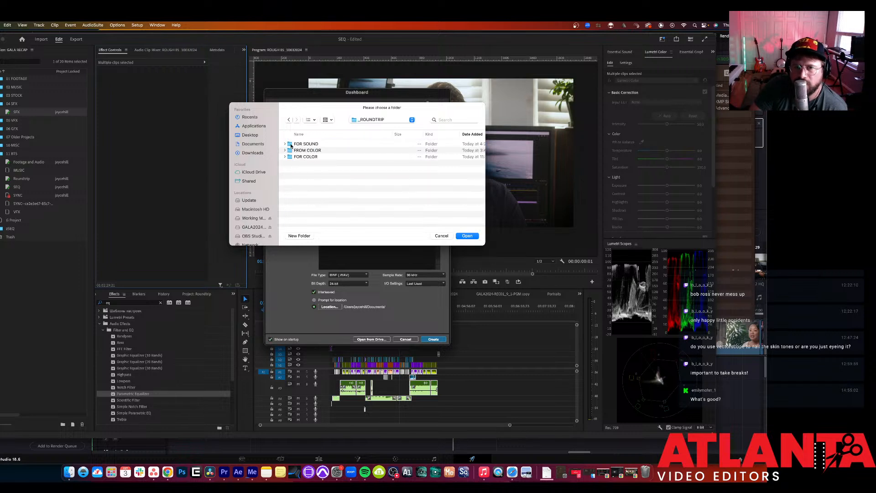
{"action": "double_click", "coordinate": [291, 145]}
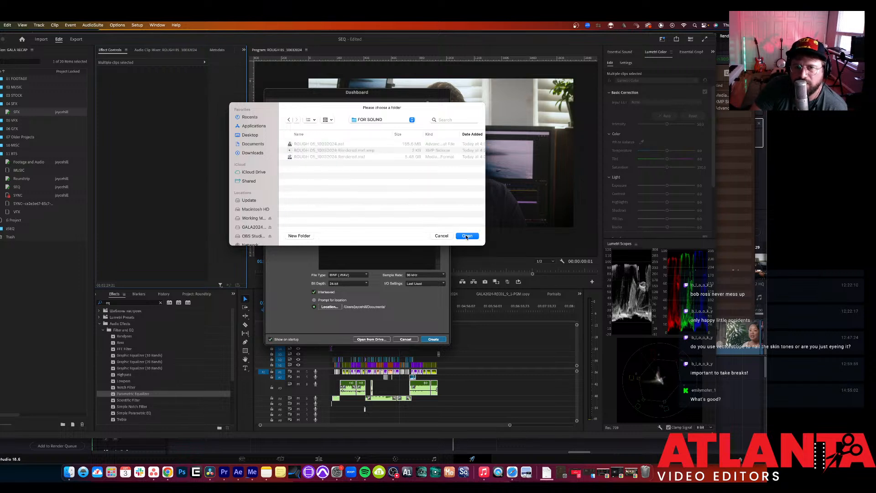
{"action": "left_click", "coordinate": [466, 236]}
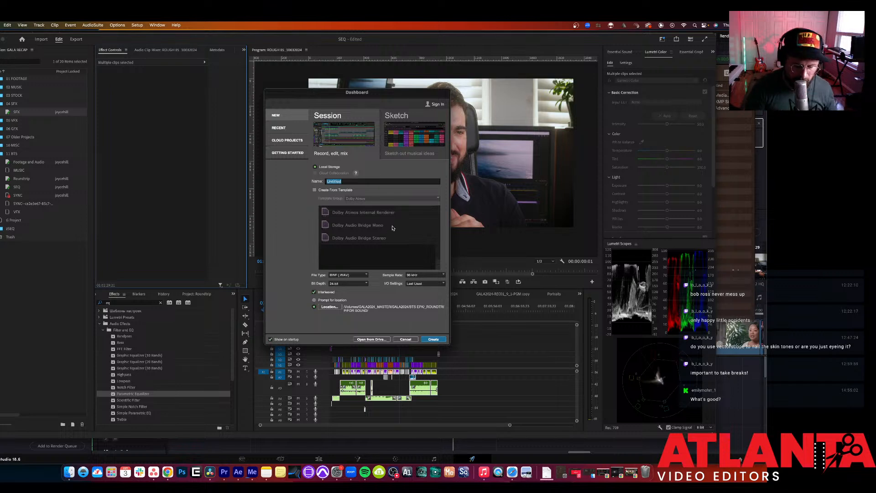
{"action": "type", "text": "GALA"}
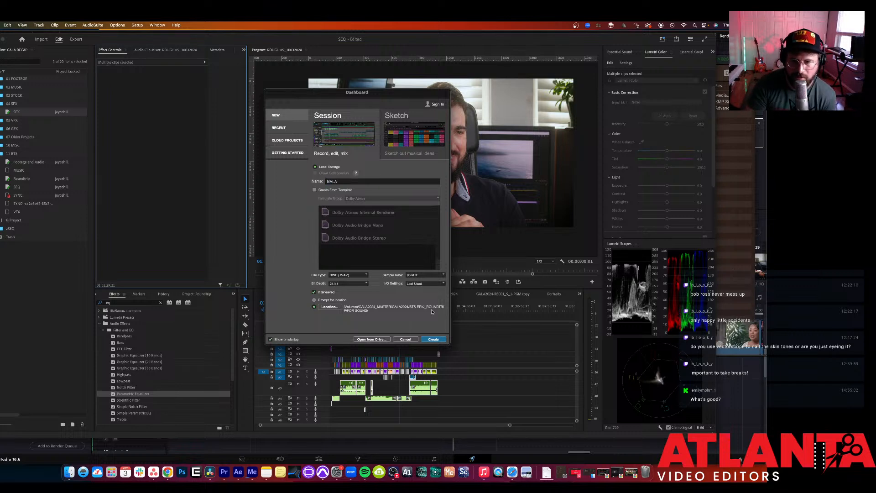
{"action": "left_click", "coordinate": [437, 340]}
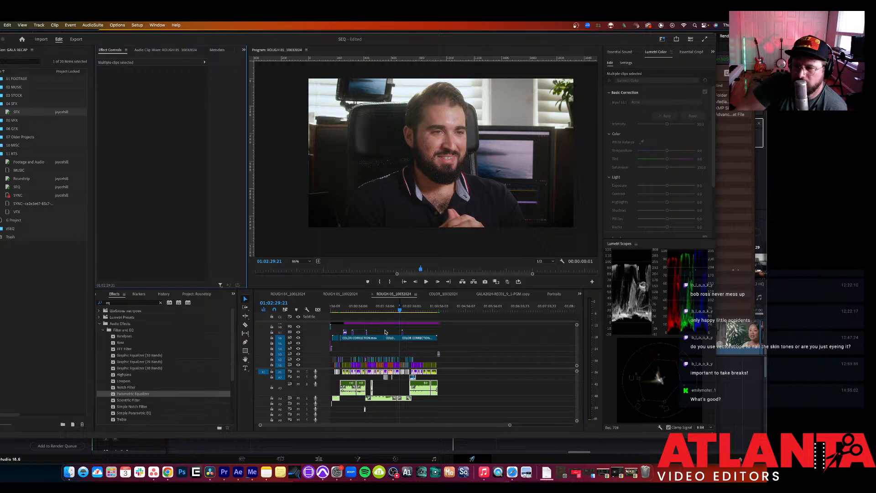
Step: Check the stream in OBS and bring Pro Tools forward to look for the new session window
{"action": "left_click", "coordinate": [390, 473]}
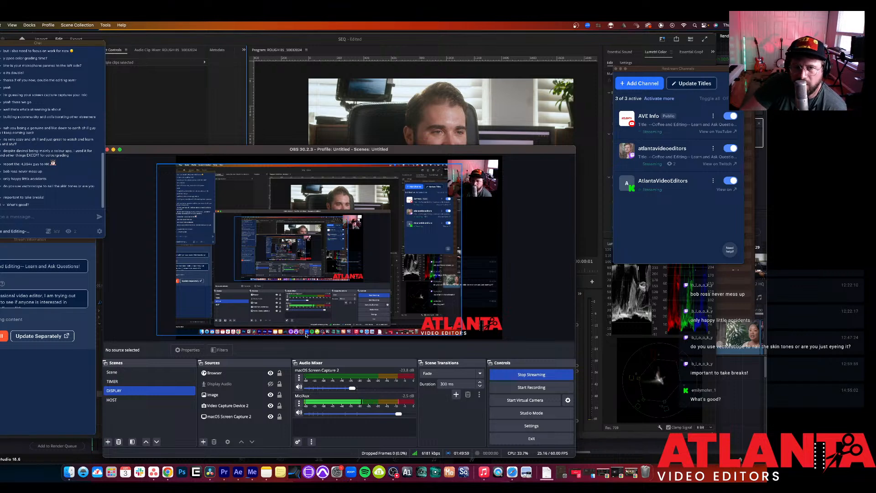
{"action": "left_click", "coordinate": [322, 470]}
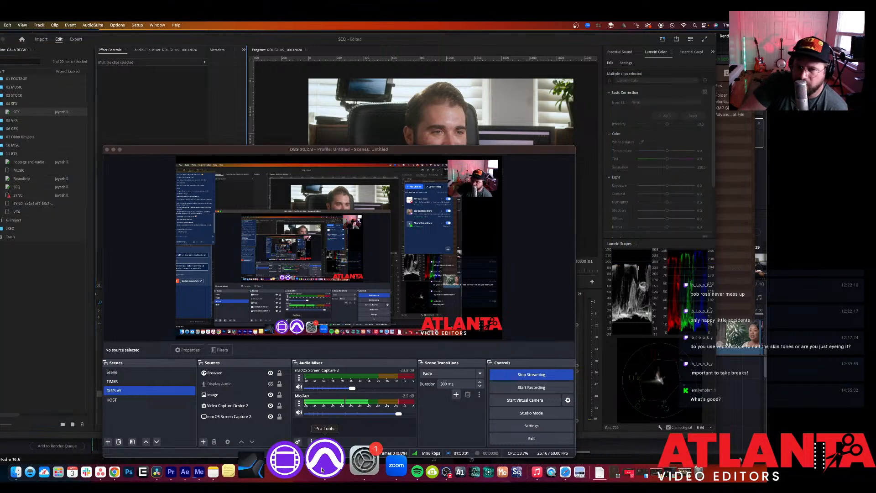
{"action": "left_click", "coordinate": [137, 135]}
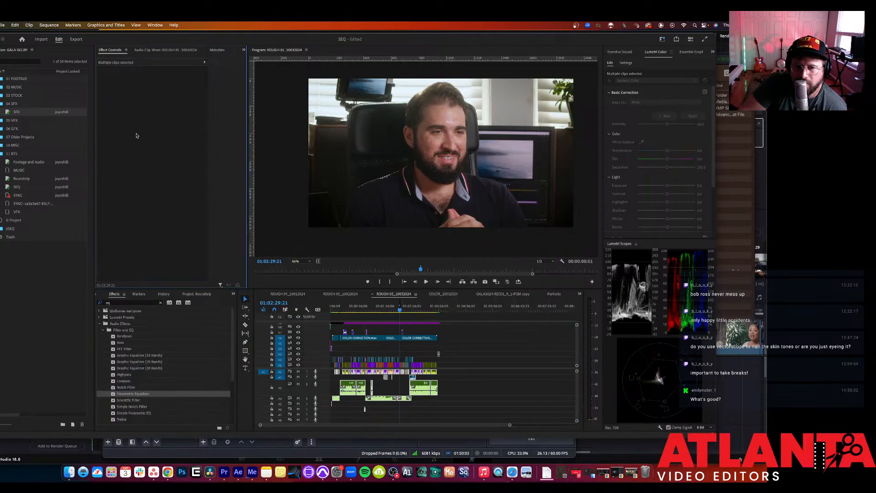
{"action": "left_click", "coordinate": [320, 470]}
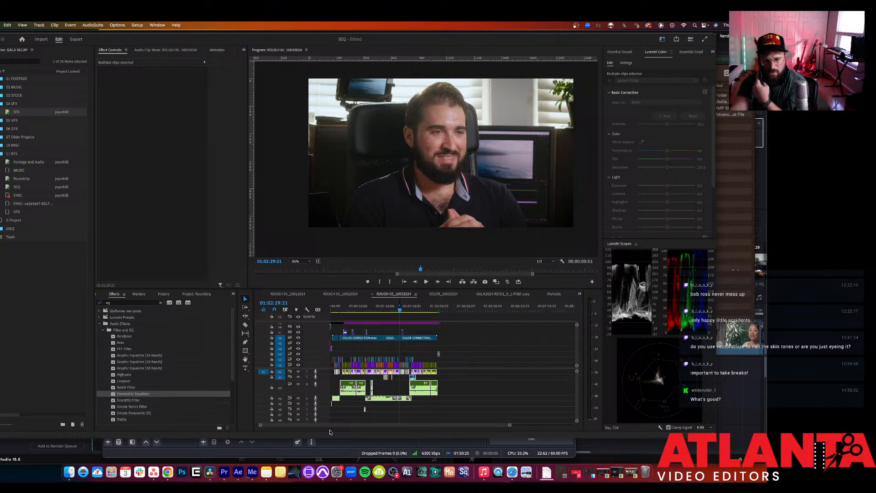
{"action": "left_click", "coordinate": [387, 463]}
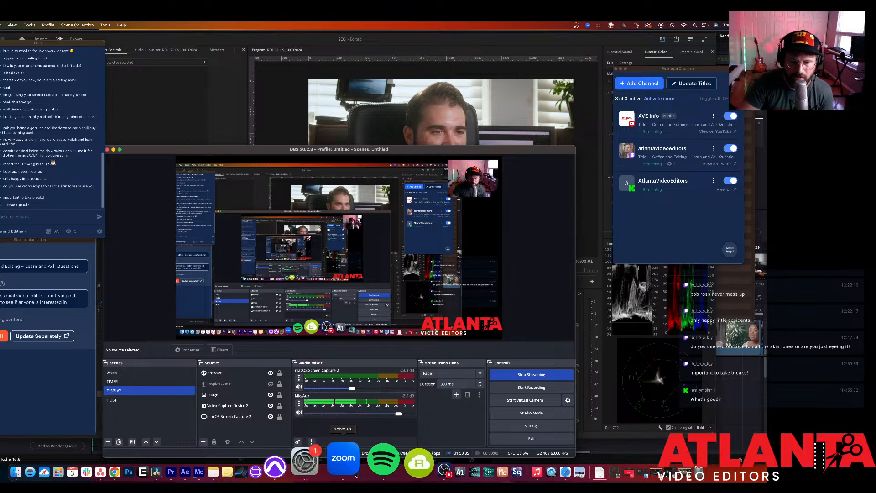
{"action": "left_click", "coordinate": [315, 468]}
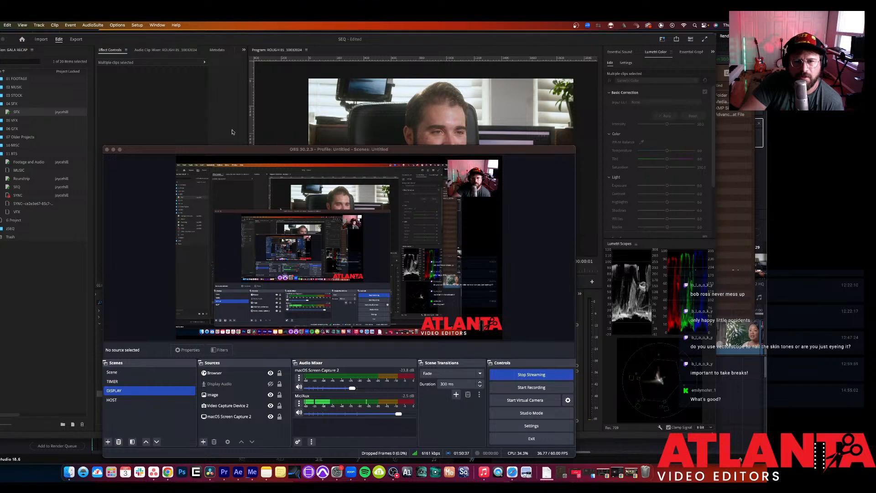
{"action": "left_click", "coordinate": [232, 132]}
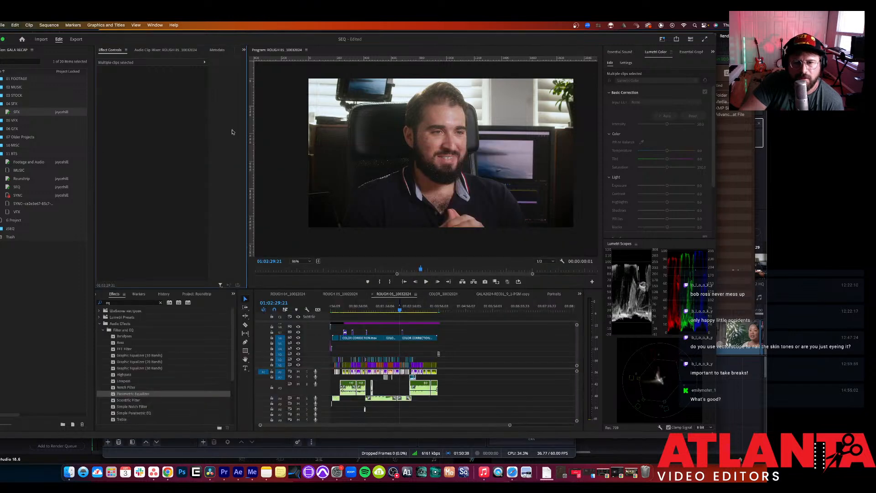
{"action": "left_click", "coordinate": [324, 468]}
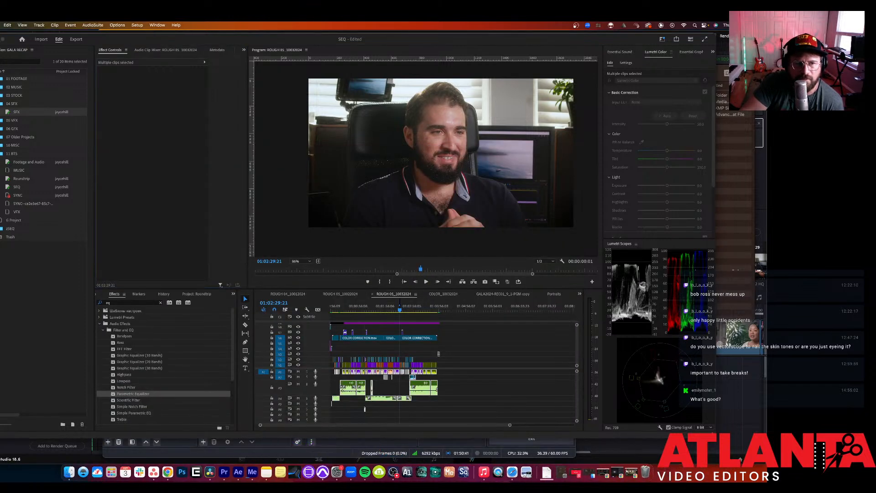
Step: Save the GALA EPK COLOR project and quit DaVinci Resolve, and minimize the Media Encoder window
{"action": "key", "text": "super+Tab"}
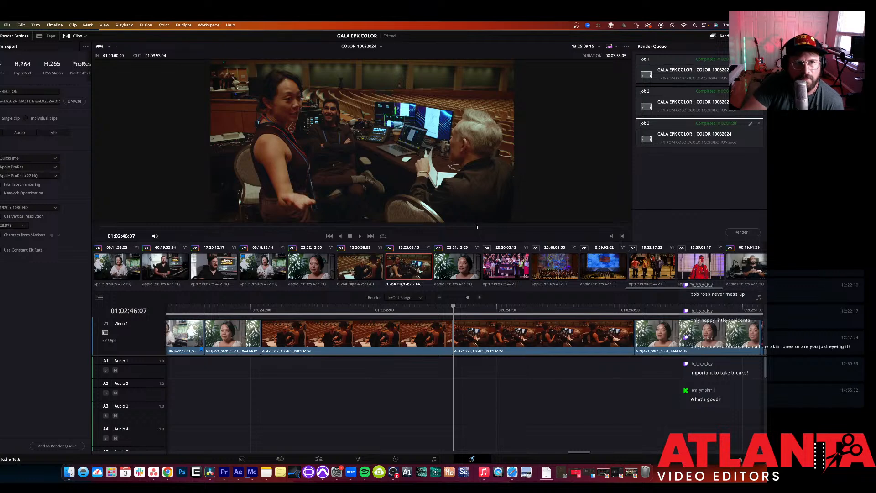
{"action": "left_click", "coordinate": [7, 25]}
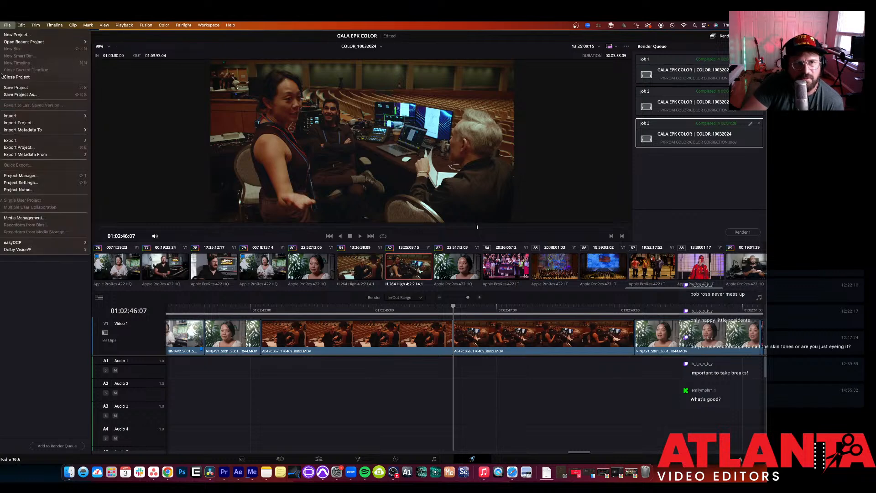
{"action": "left_click", "coordinate": [9, 87]}
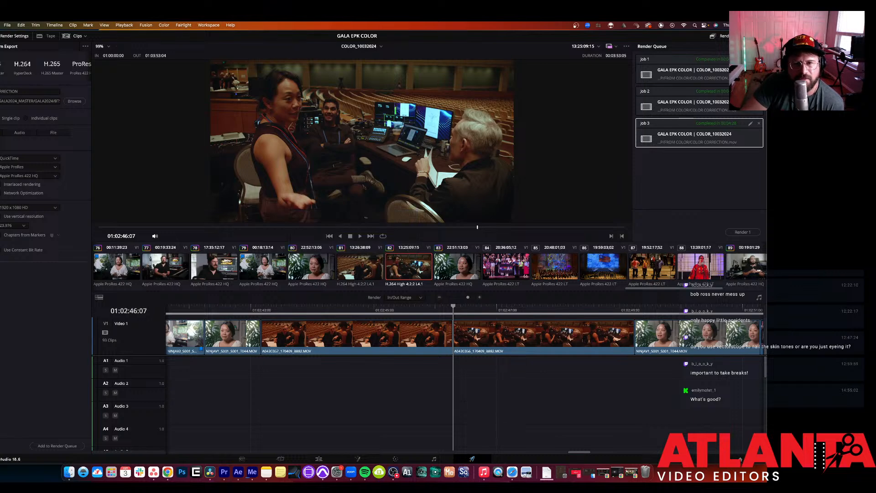
{"action": "key", "text": "super+q"}
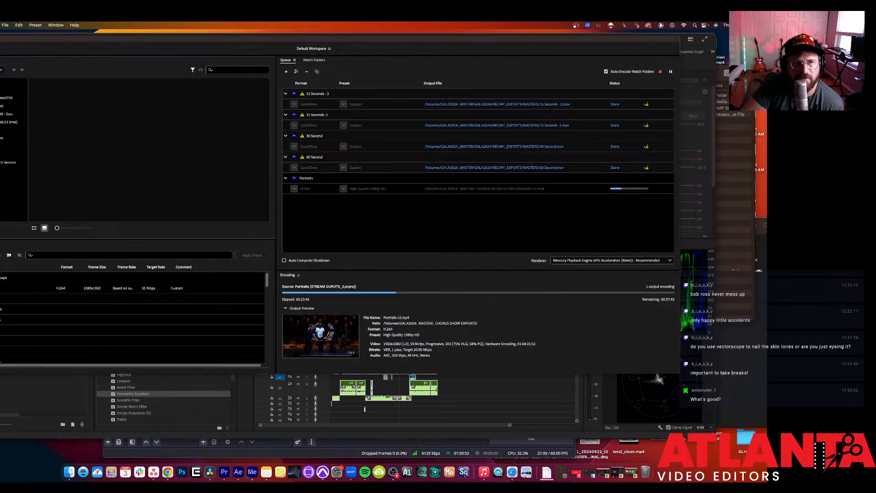
{"action": "key", "text": "super+m"}
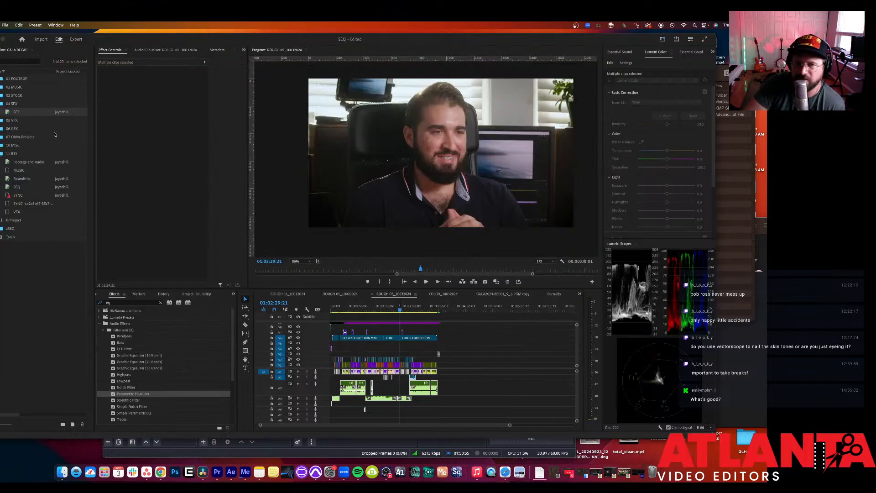
Step: Quit After Effects without saving Mr Rogers.aep, and check the stream in OBS before returning to Premiere Pro
{"action": "key", "text": "super+Tab"}
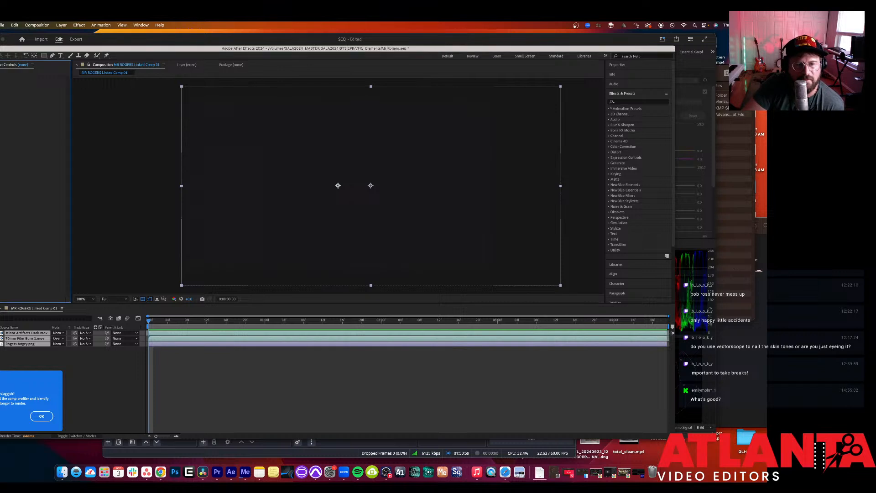
{"action": "key", "text": "super+q"}
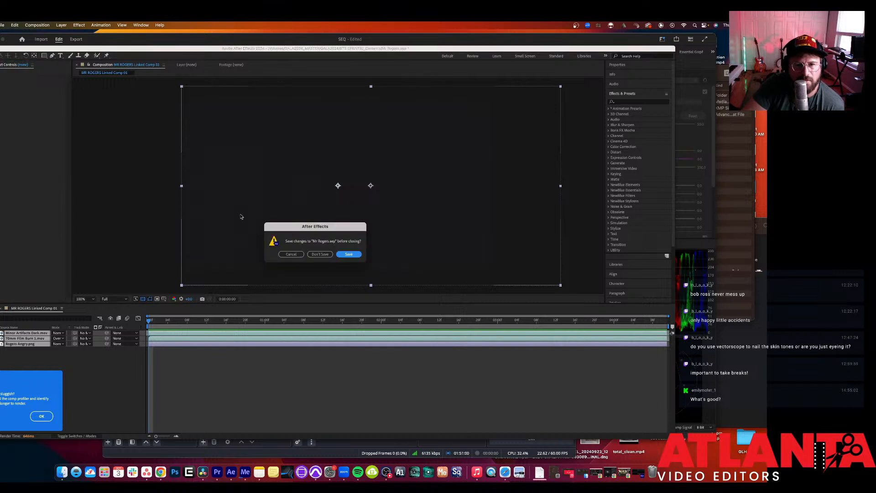
{"action": "left_click", "coordinate": [320, 255]}
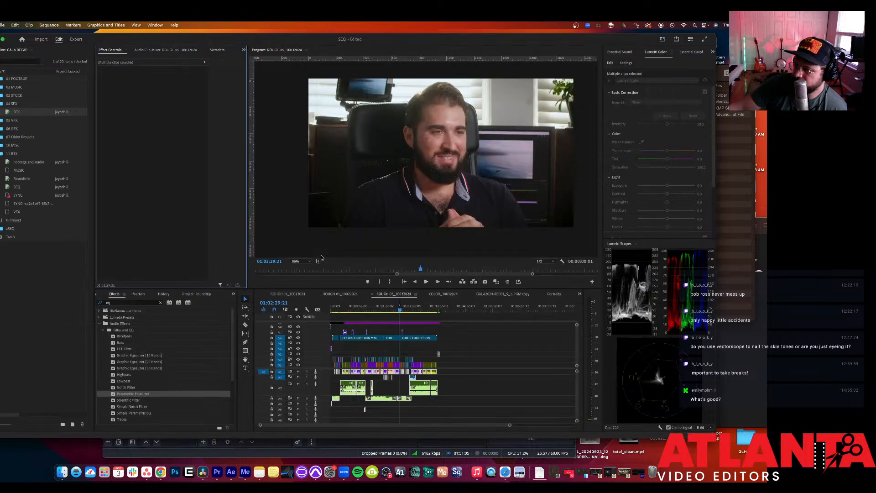
{"action": "left_click", "coordinate": [352, 441]}
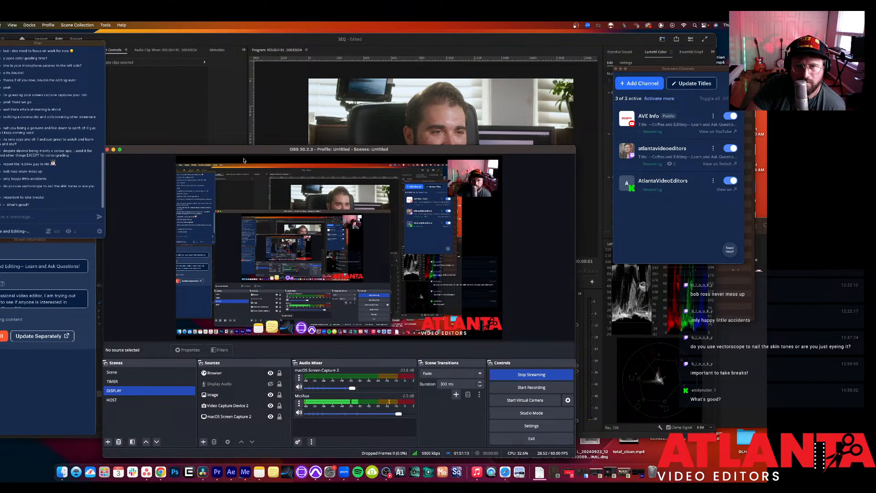
{"action": "left_click", "coordinate": [249, 92]}
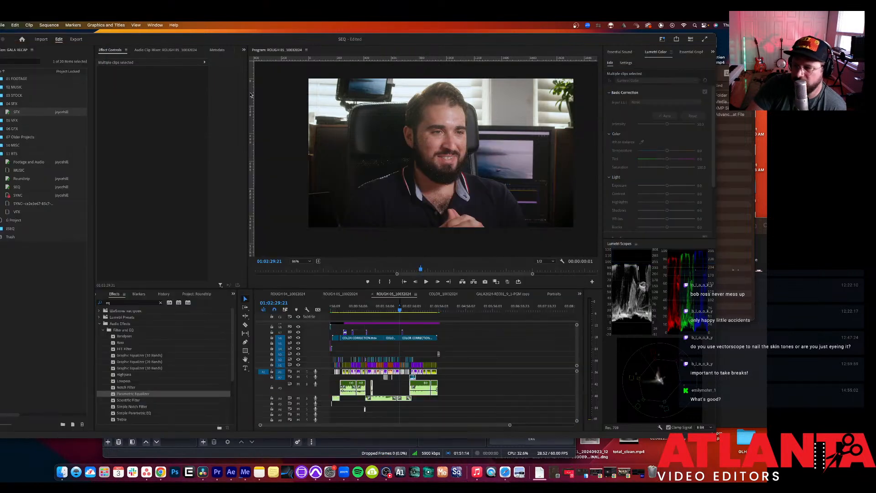
Step: Switch to Pro Tools and open ROUGH 05_10032024.aaf from the FOR SOUND folder as a session
{"action": "left_click", "coordinate": [313, 470]}
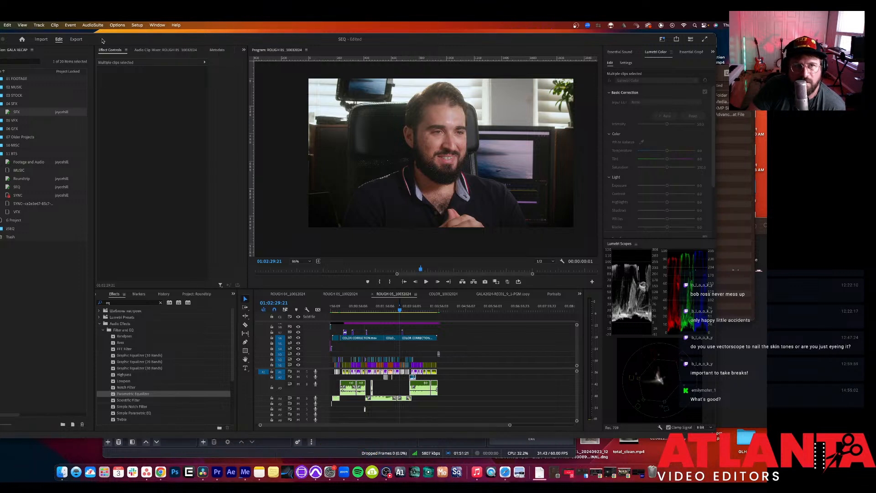
{"action": "left_click", "coordinate": [1, 24]}
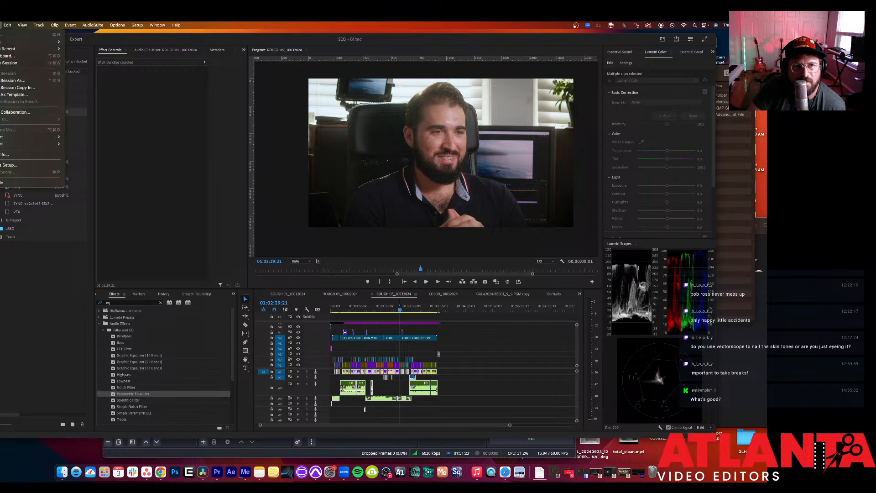
{"action": "mouse_move", "coordinate": [2, 49]}
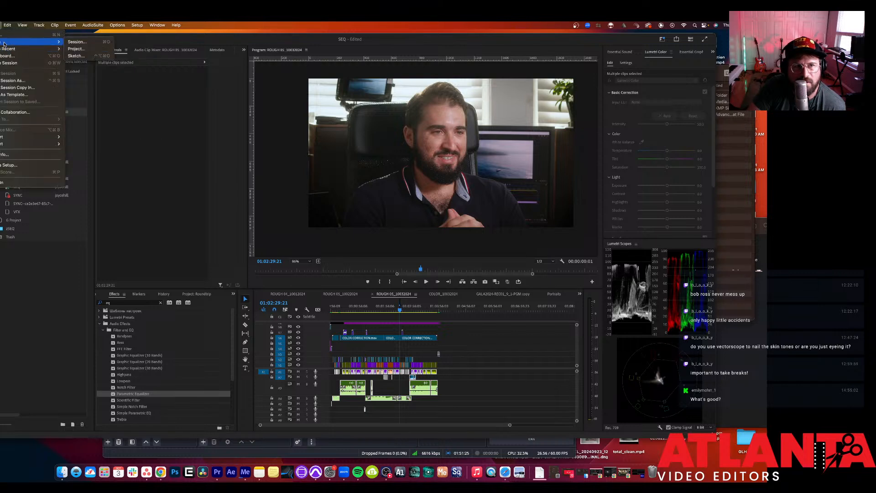
{"action": "left_click", "coordinate": [71, 42]}
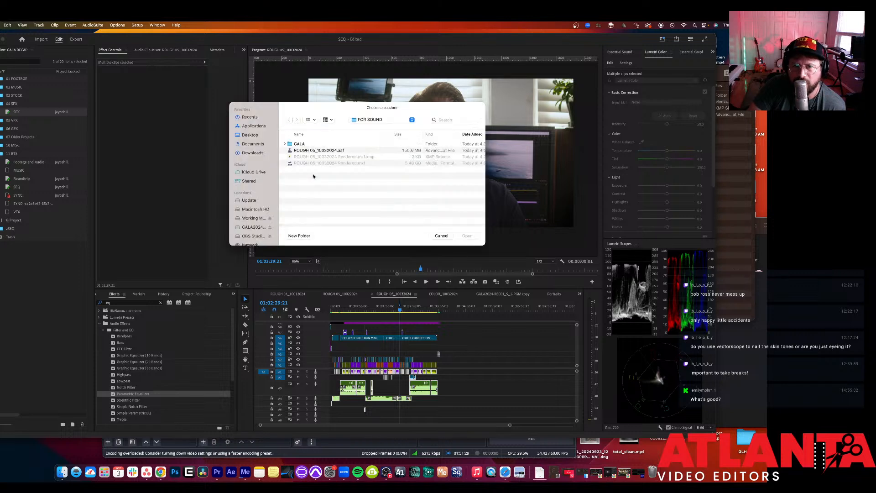
{"action": "left_click", "coordinate": [325, 151]}
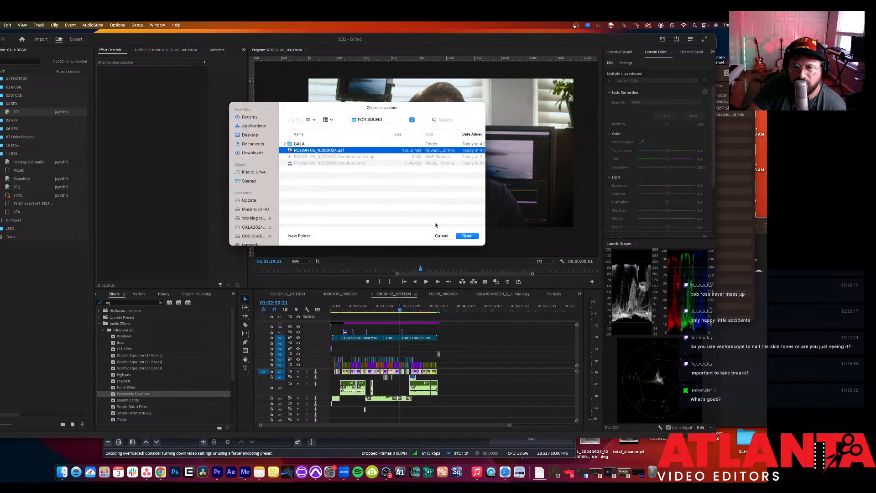
{"action": "left_click", "coordinate": [464, 235]}
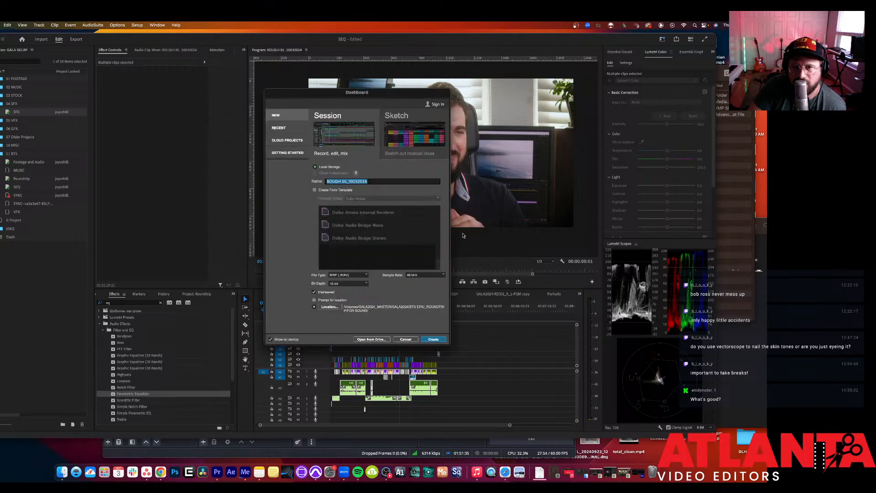
Step: Create the ROUGH 05_10032024 session in FOR SOUND and import all AAF tracks as new tracks linked to source media
{"action": "left_click", "coordinate": [433, 340]}
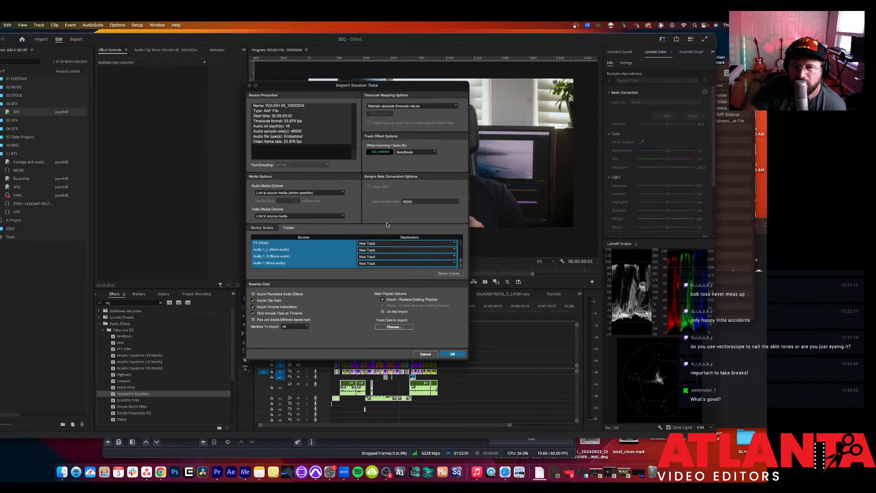
{"action": "scroll", "coordinate": [320, 255], "scroll_direction": "down", "scroll_amount": 5}
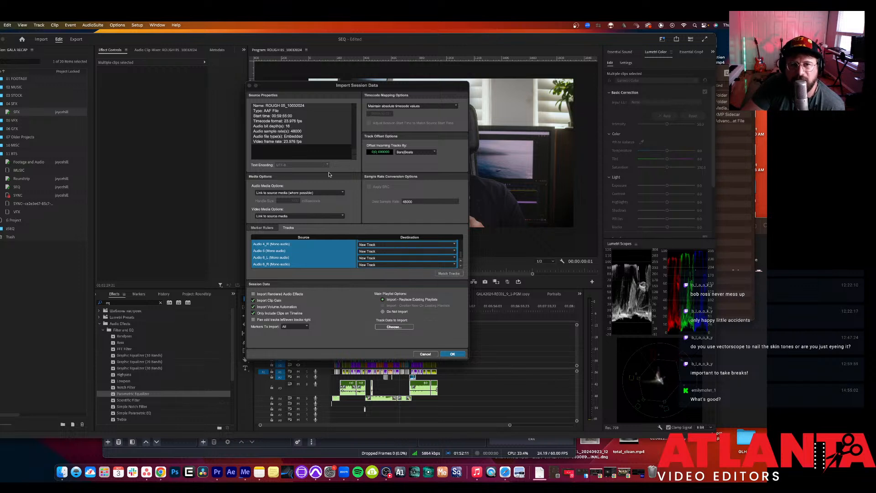
{"action": "left_click", "coordinate": [452, 354]}
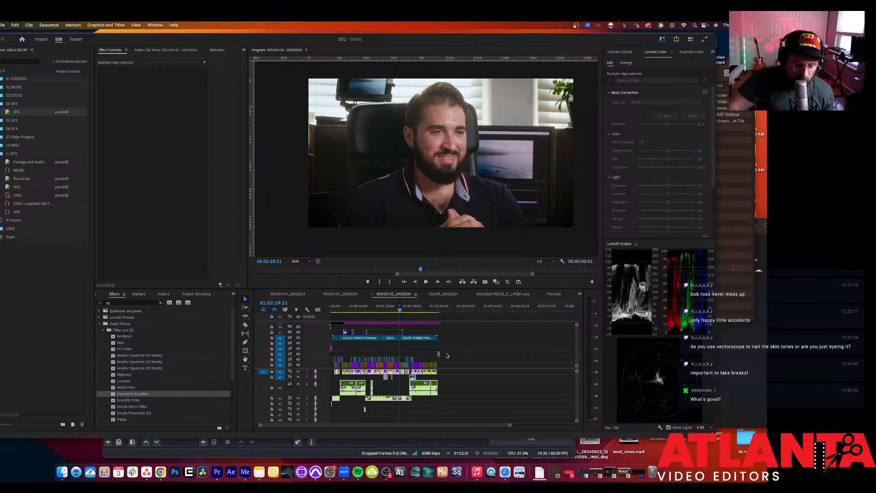
Step: Save the SEQ project and quit Premiere Pro, saving the changes to all other open projects
{"action": "key", "text": "super+s"}
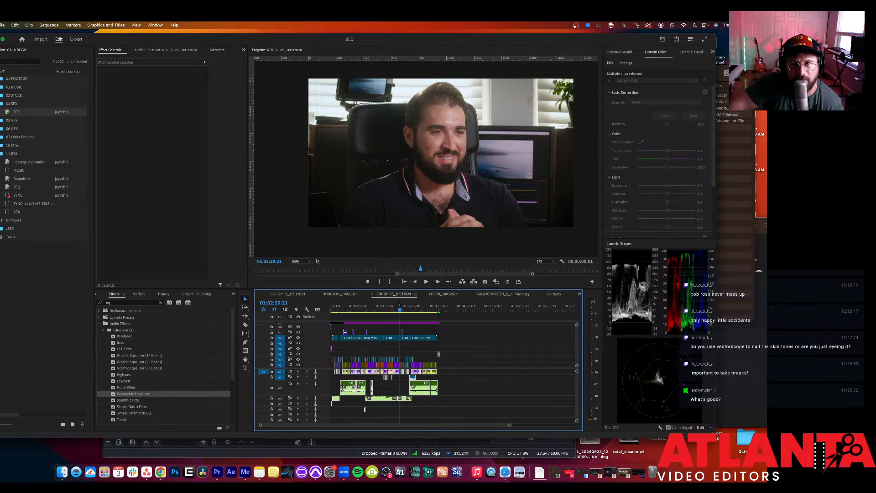
{"action": "key", "text": "super+q"}
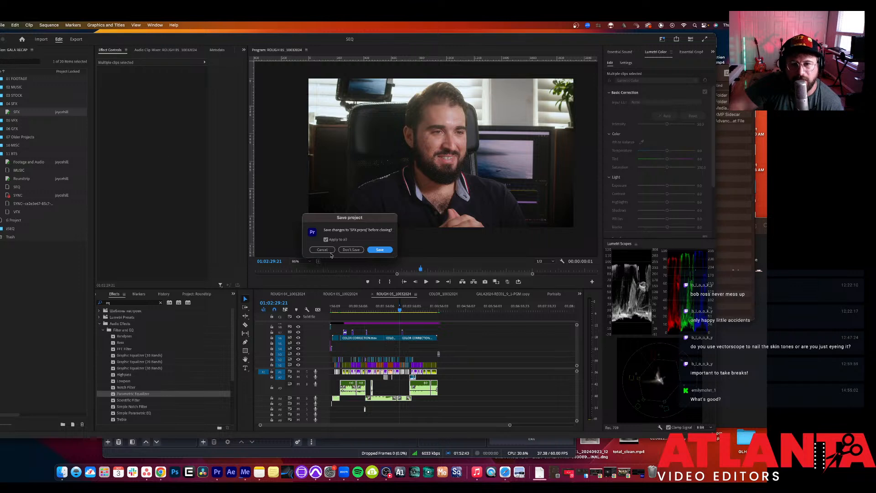
{"action": "left_click", "coordinate": [380, 250]}
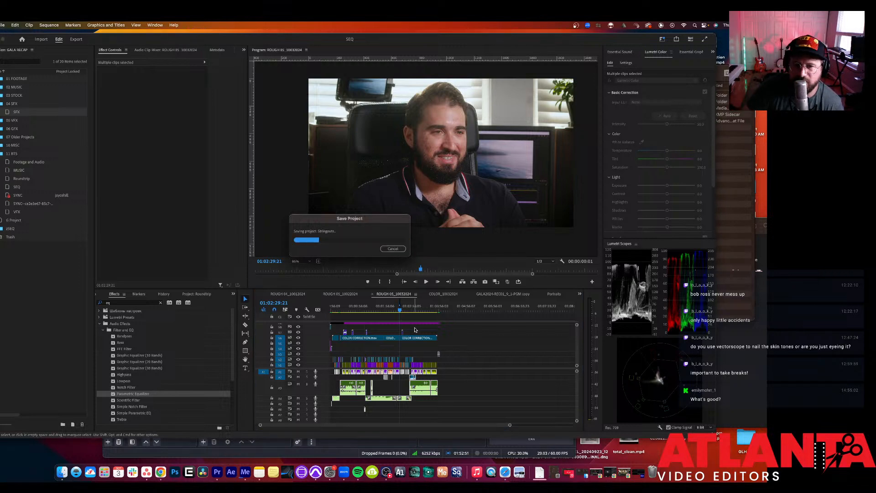
Step: Return to Pro Tools and enable the video engine for the imported session
{"action": "left_click", "coordinate": [318, 469]}
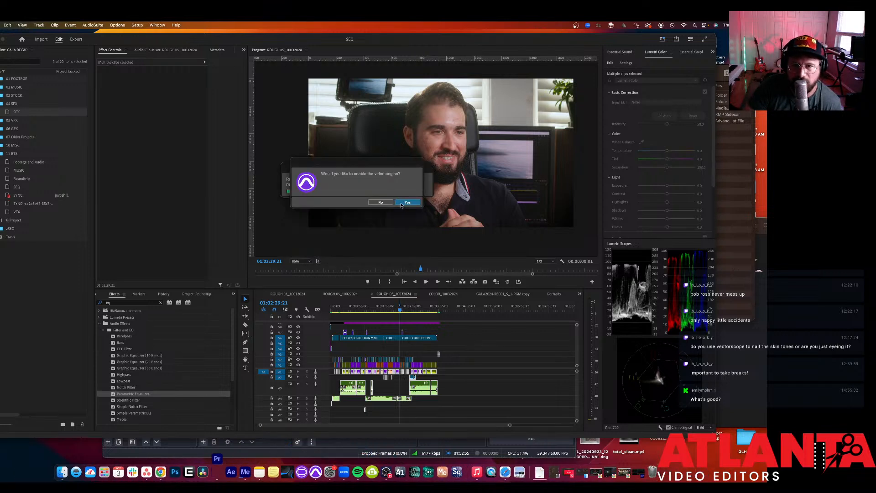
{"action": "left_click", "coordinate": [406, 202]}
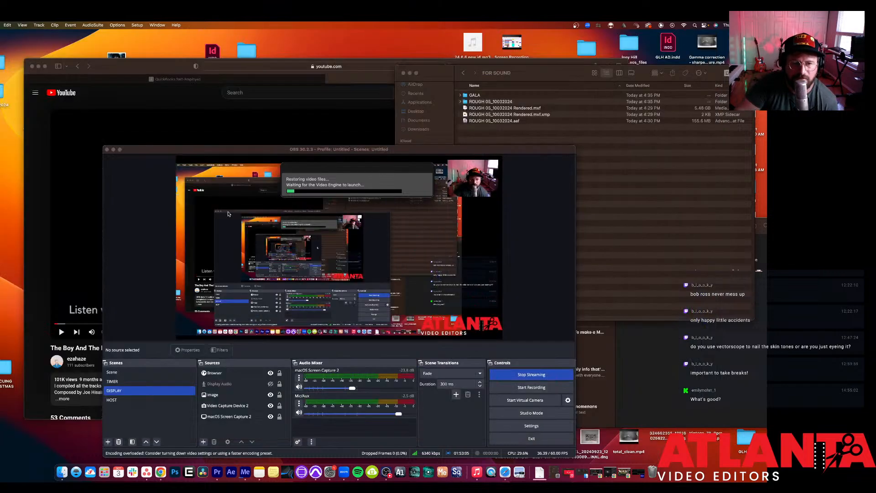
Step: Play the Joe Hisaishi Symphonic Concert video on YouTube in Safari, and return to Pro Tools to check the loading session
{"action": "left_click", "coordinate": [49, 226]}
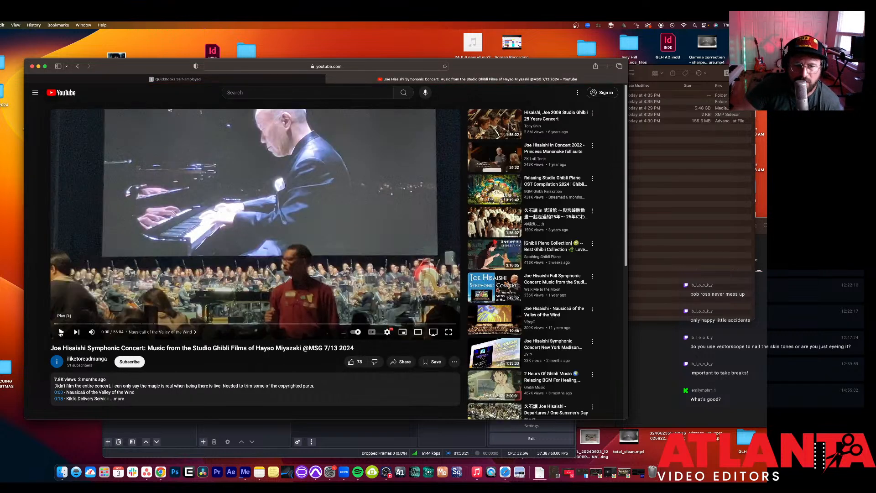
{"action": "left_click", "coordinate": [60, 332]}
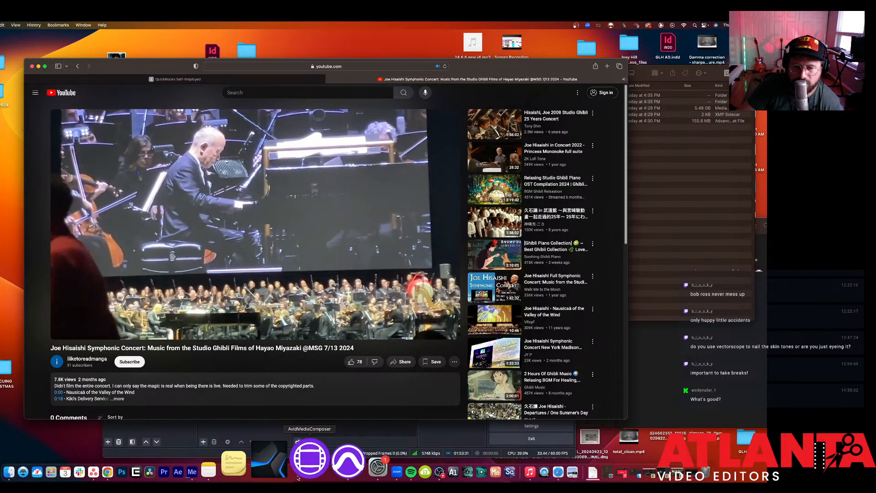
{"action": "left_click", "coordinate": [316, 466]}
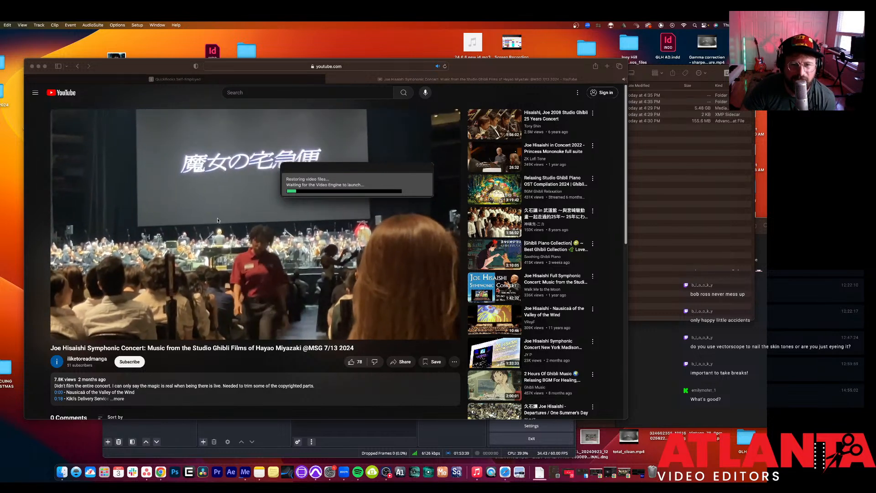
Step: Send the Avid Video Engine crash report to Avid and return to Pro Tools
{"action": "left_click", "coordinate": [49, 340]}
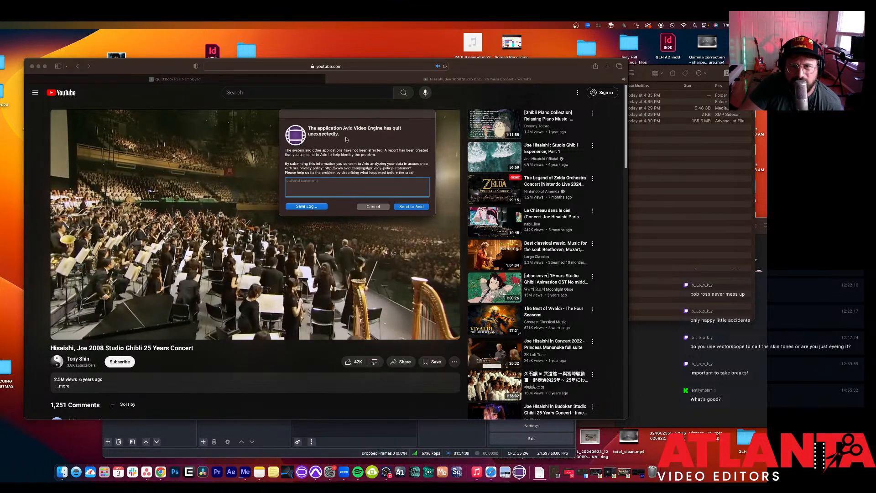
{"action": "left_click", "coordinate": [404, 206]}
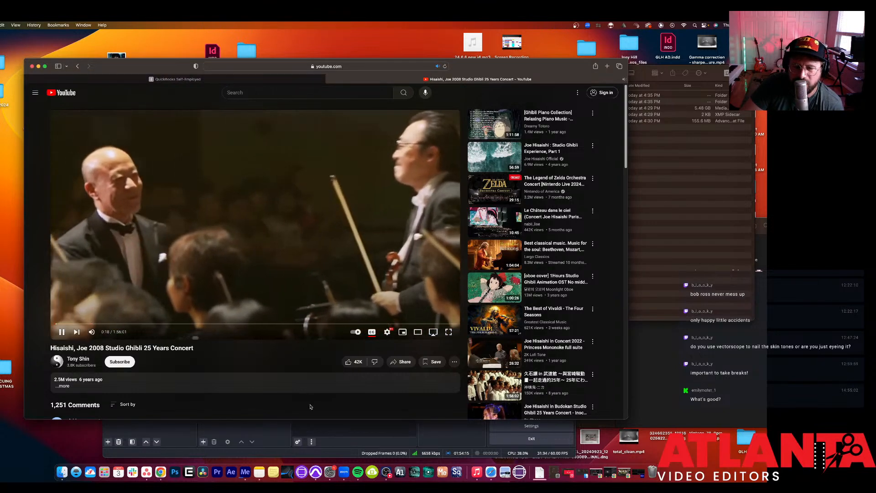
{"action": "left_click", "coordinate": [315, 471]}
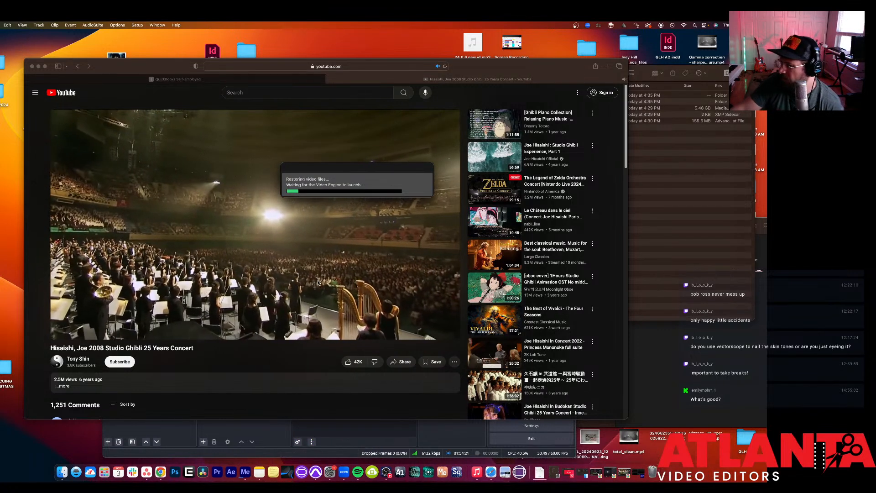
Step: Lower the Mic/Aux level in OBS to -7.1 dB and check the source's device properties
{"action": "left_click", "coordinate": [385, 471]}
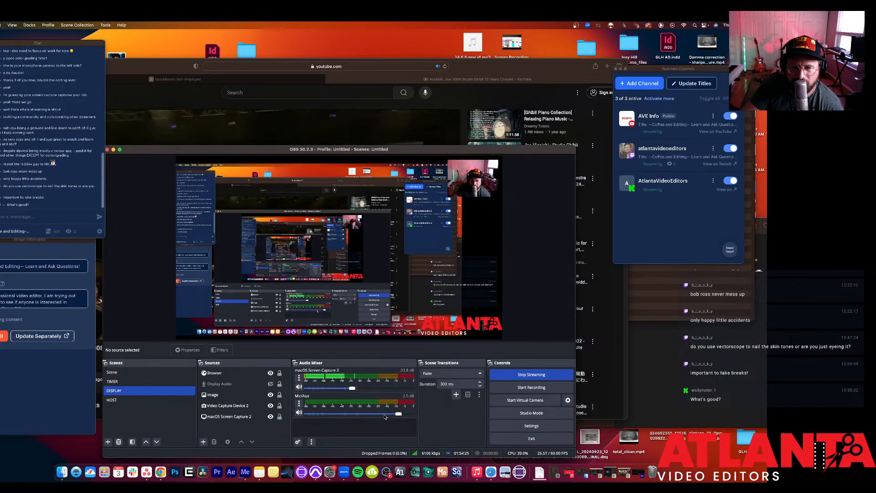
{"action": "left_click_drag", "start_coordinate": [389, 415], "coordinate": [373, 413]}
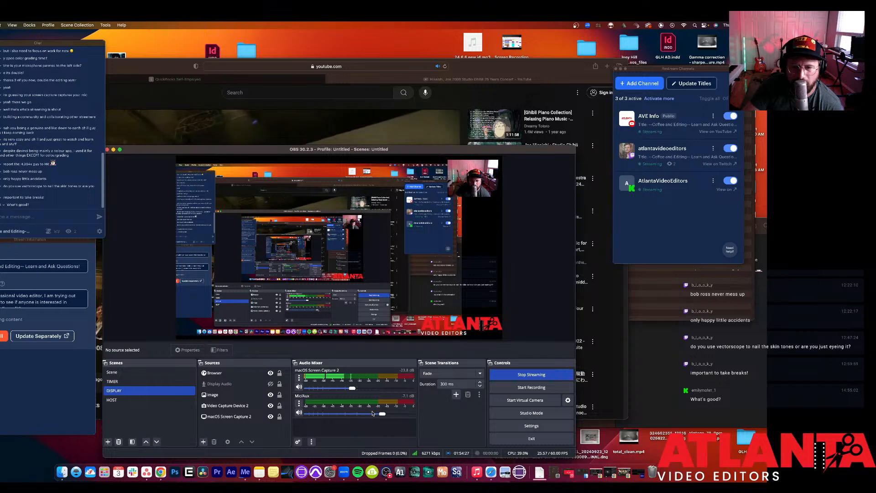
{"action": "left_click", "coordinate": [299, 403]}
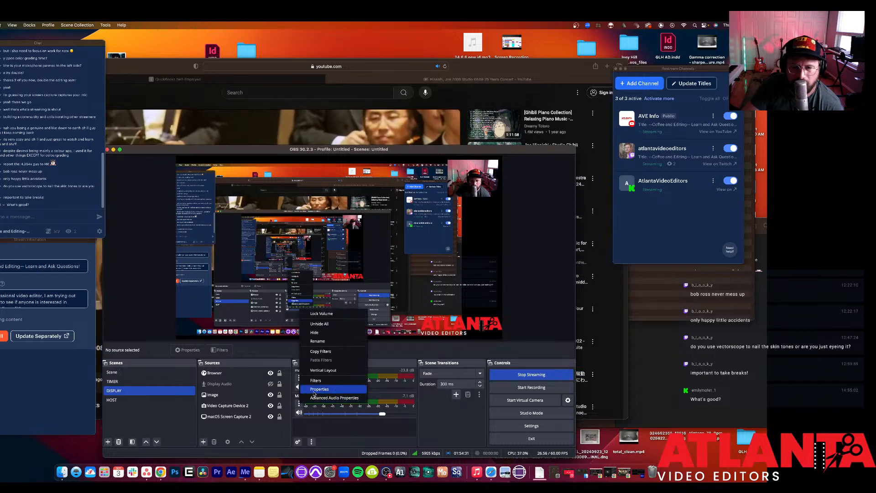
{"action": "left_click", "coordinate": [314, 393]}
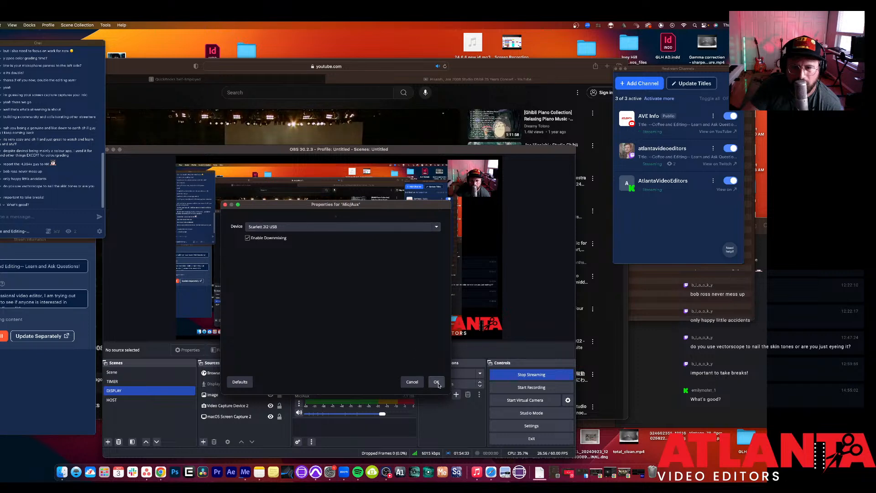
{"action": "left_click", "coordinate": [436, 382]}
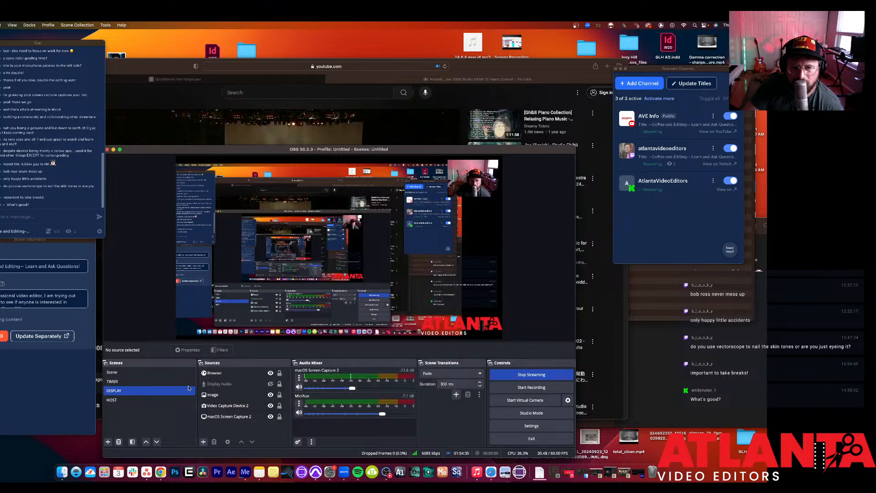
Step: Switch OBS briefly to another scene and back to DISPLAY, and set the Mic/Aux device to Built-in Microphone
{"action": "left_click", "coordinate": [166, 380]}
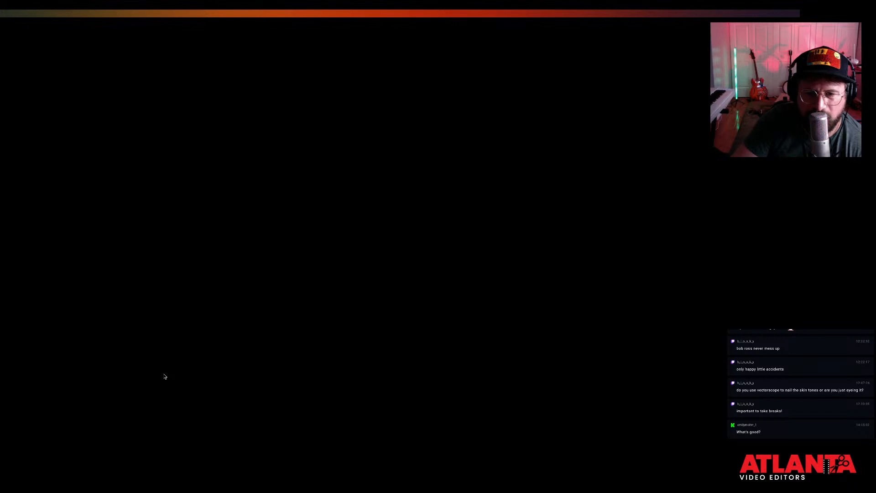
{"action": "left_click", "coordinate": [175, 391]}
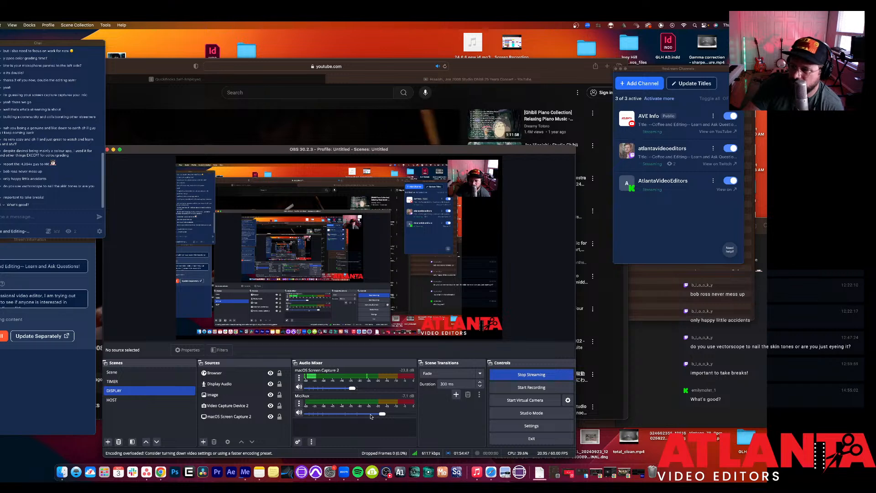
{"action": "left_click", "coordinate": [300, 404]}
{"action": "left_click", "coordinate": [317, 390]}
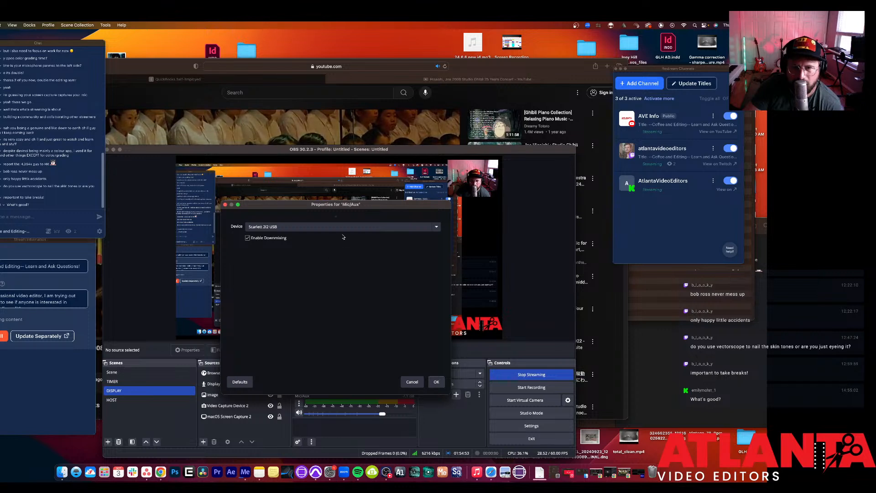
{"action": "left_click", "coordinate": [342, 227]}
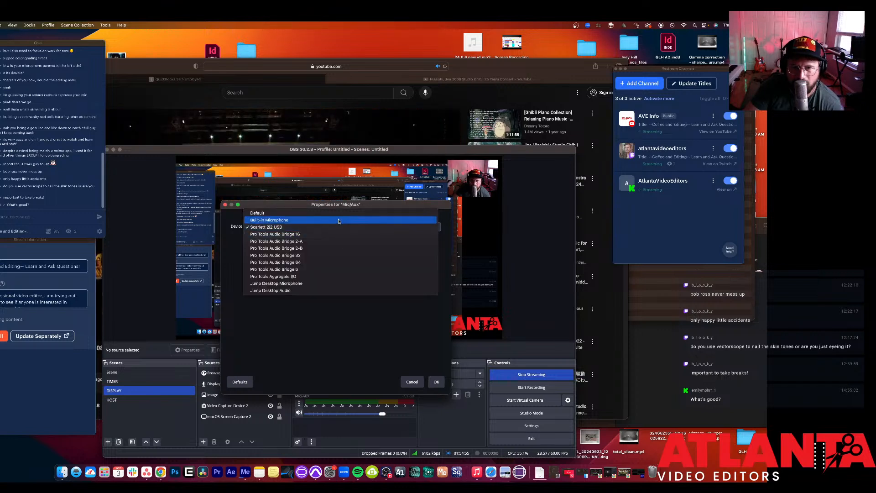
{"action": "left_click", "coordinate": [337, 224]}
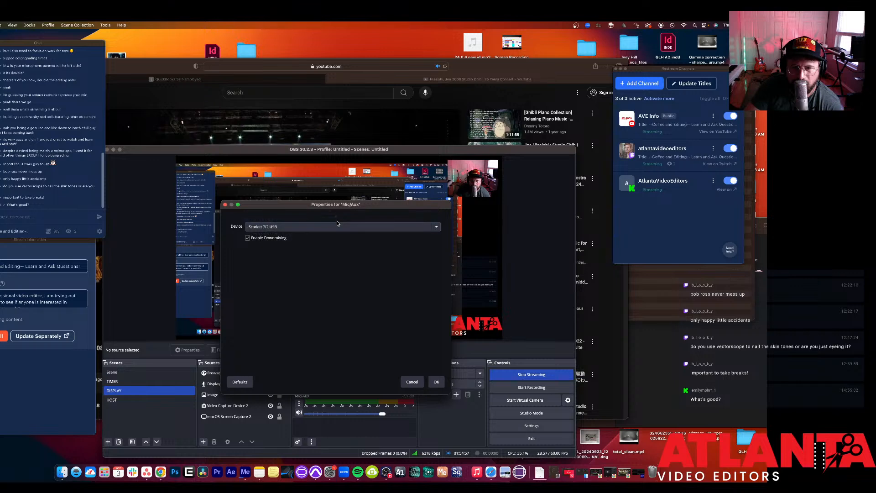
{"action": "left_click", "coordinate": [435, 383]}
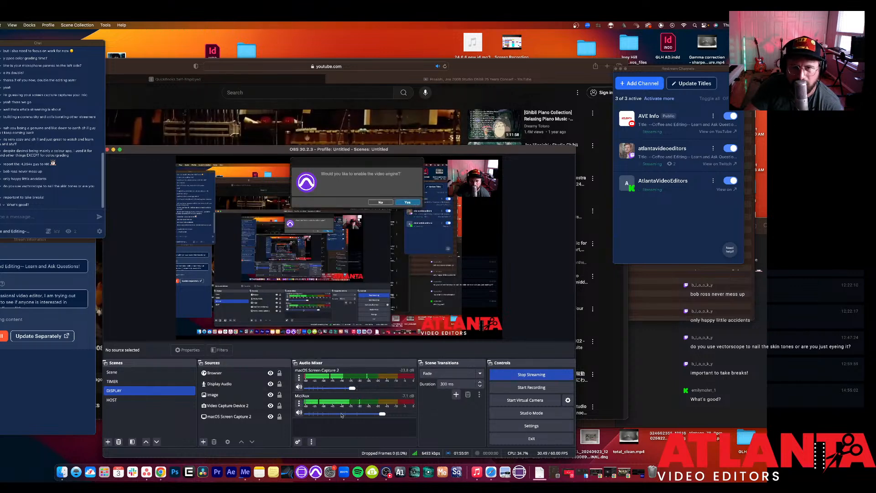
Step: Agree to enable the video engine for the loading Pro Tools session
{"action": "left_click", "coordinate": [407, 202]}
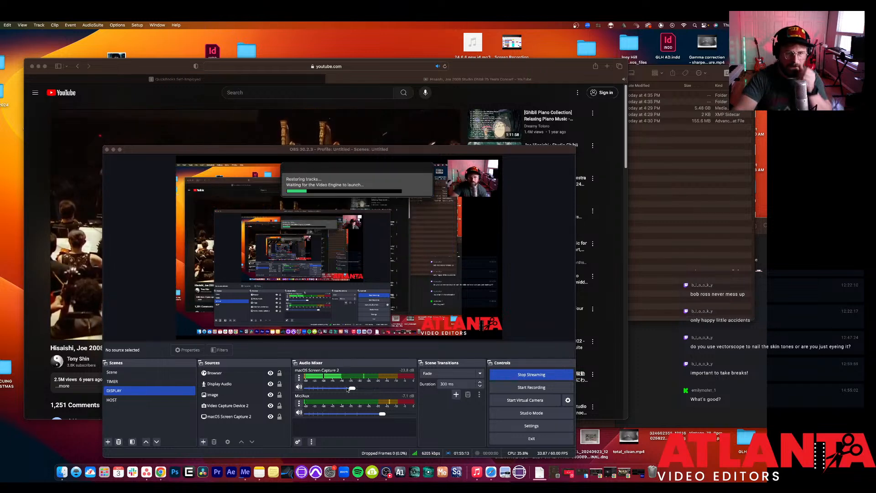
{"action": "left_click", "coordinate": [299, 403]}
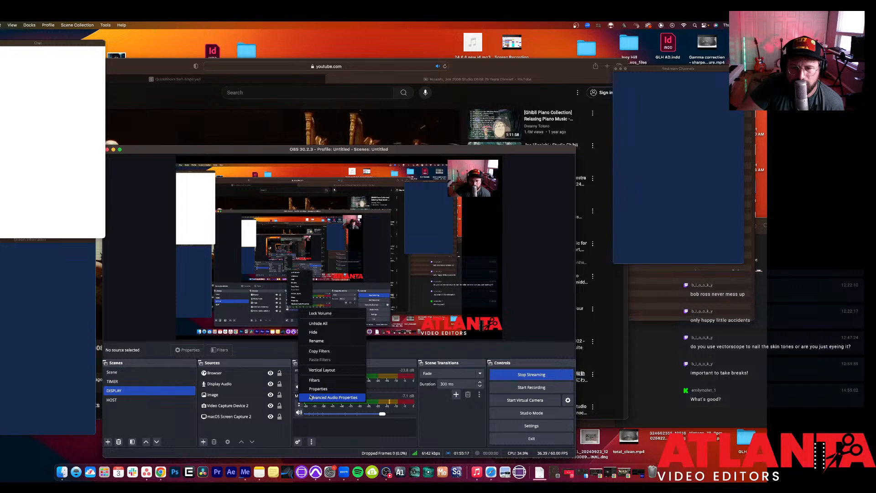
{"action": "left_click", "coordinate": [316, 388]}
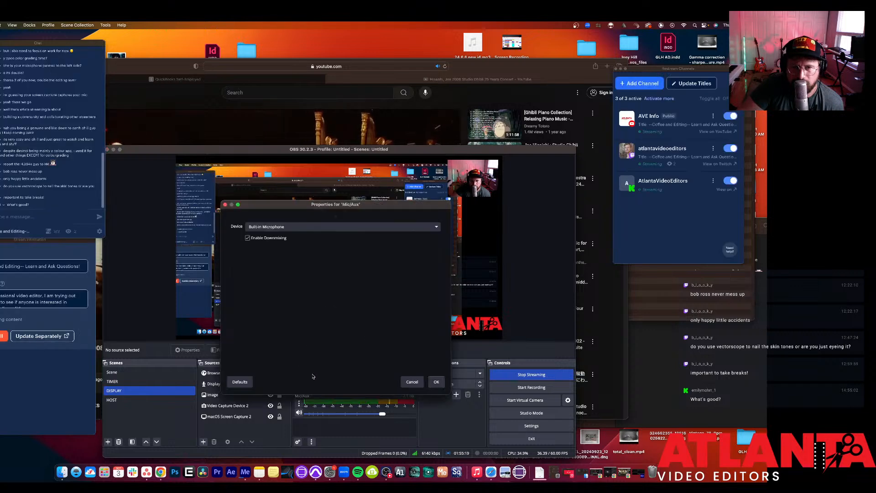
{"action": "left_click", "coordinate": [326, 227]}
{"action": "left_click", "coordinate": [292, 287]}
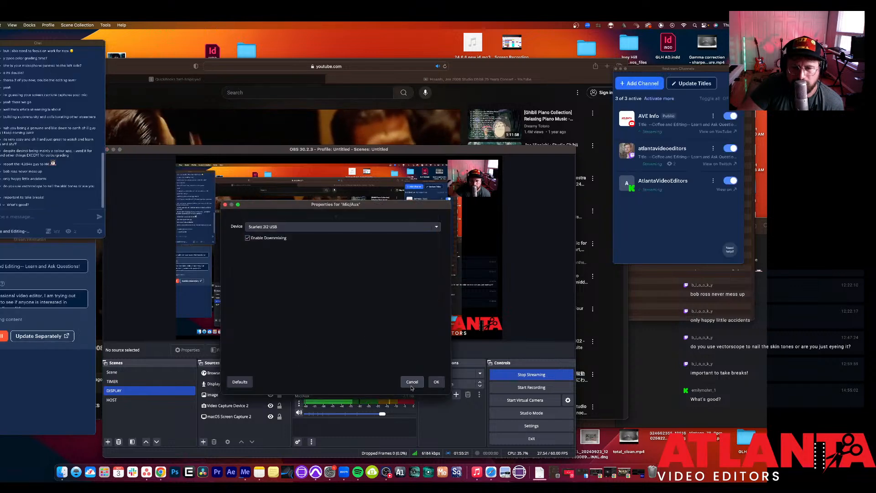
{"action": "left_click", "coordinate": [411, 382]}
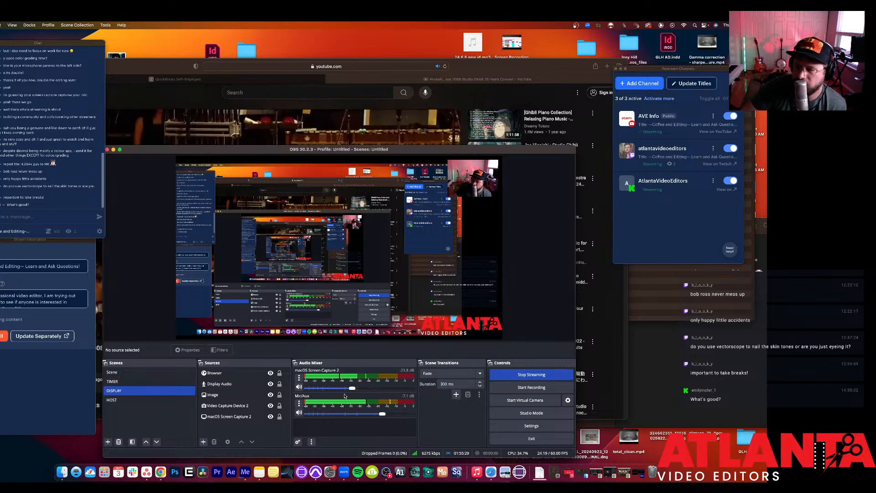
Step: Check the stream output of the other OBS scenes, including HOST, and return to the DISPLAY scene
{"action": "left_click", "coordinate": [253, 395]}
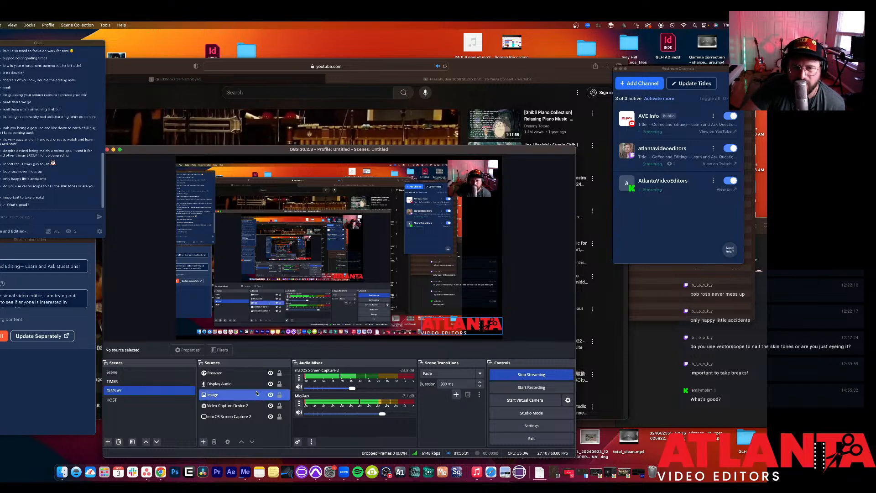
{"action": "left_click", "coordinate": [169, 373]}
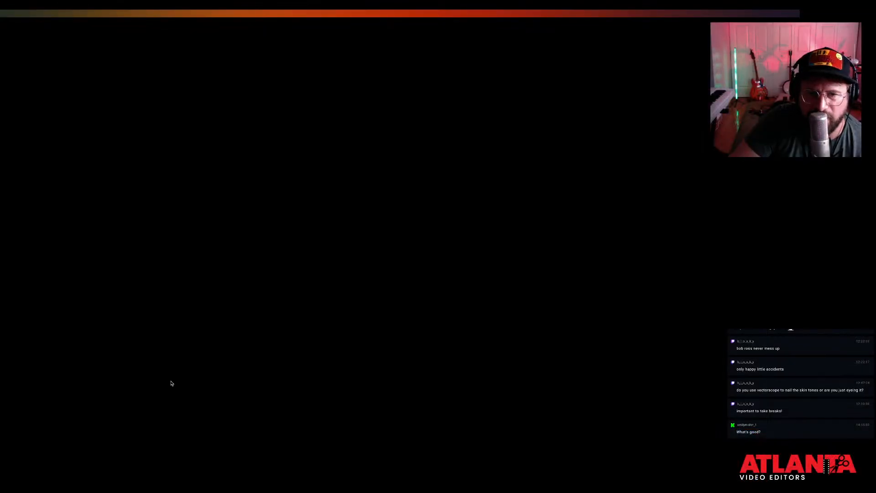
{"action": "left_click", "coordinate": [165, 387]}
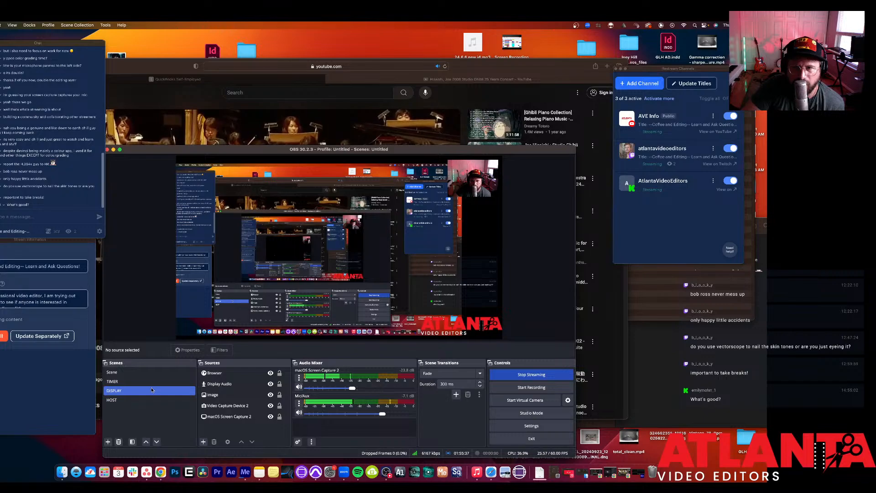
{"action": "left_click", "coordinate": [148, 400]}
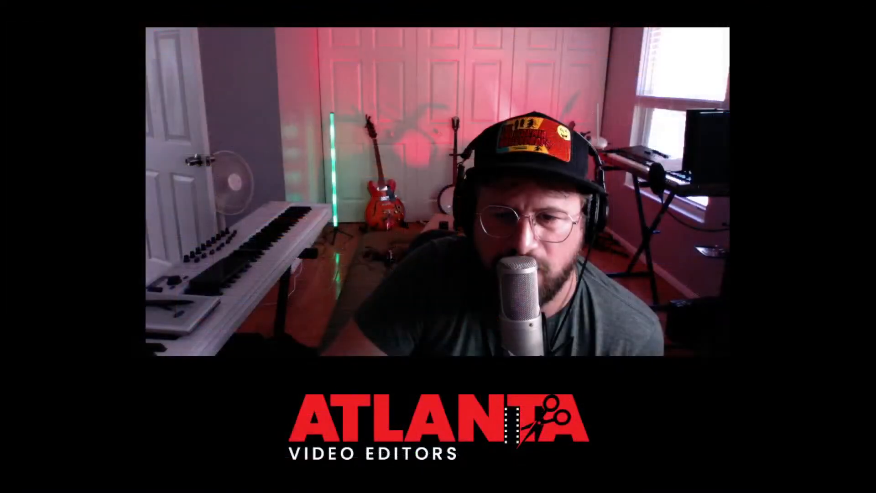
{"action": "left_click", "coordinate": [149, 391]}
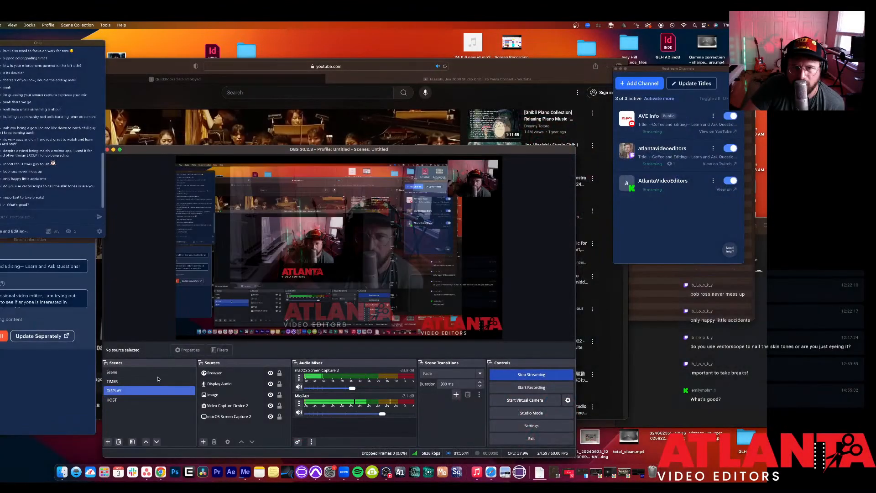
Step: Switch from OBS through Safari to Pro Tools and move the session's loading progress window clear of the YouTube video
{"action": "left_click", "coordinate": [483, 76]}
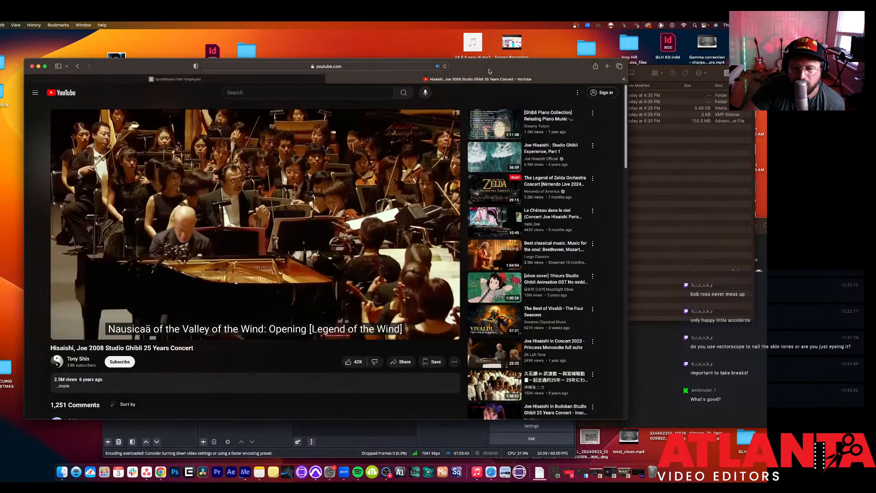
{"action": "left_click", "coordinate": [317, 474]}
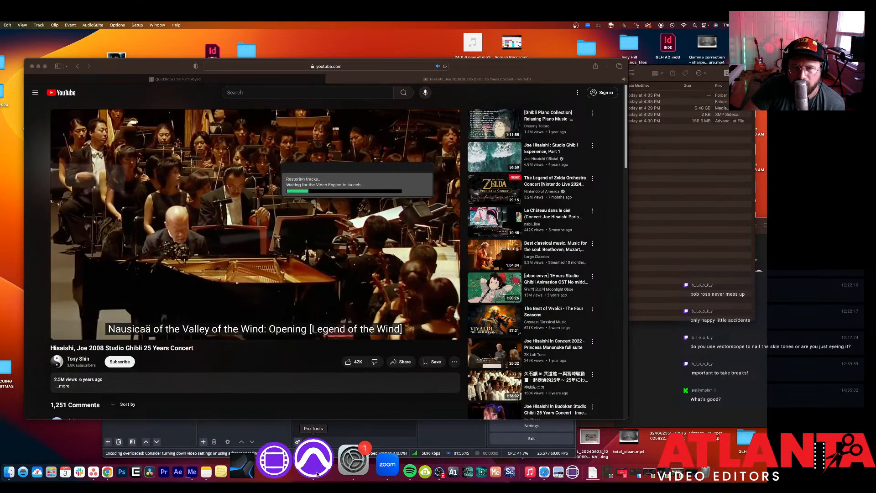
{"action": "scroll", "coordinate": [359, 193], "scroll_direction": "down", "scroll_amount": 1}
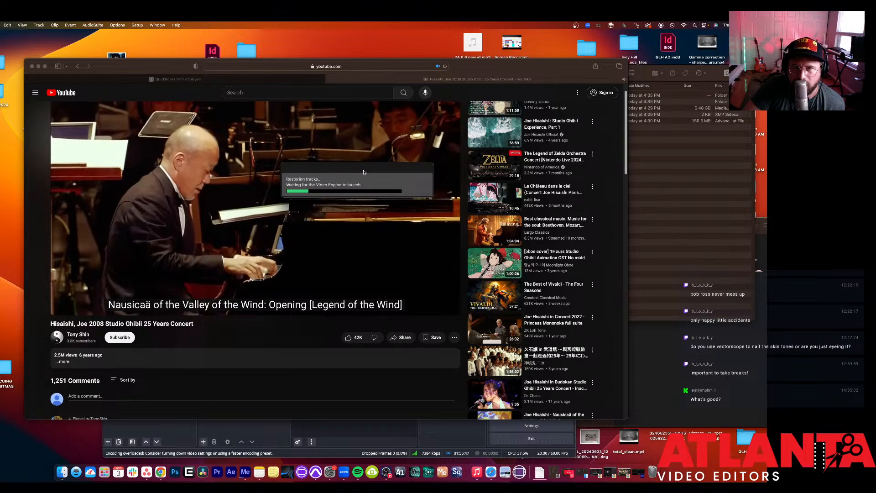
{"action": "left_click_drag", "start_coordinate": [359, 193], "coordinate": [523, 34]}
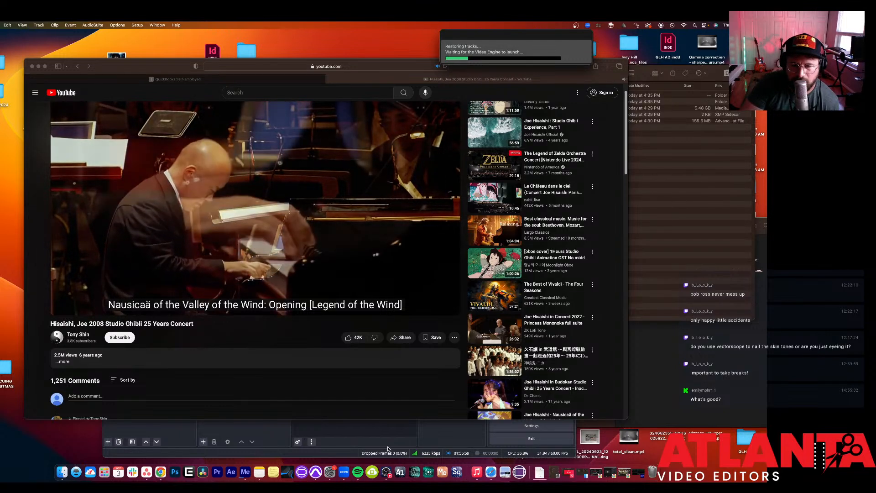
Step: Minimize the OBS window and the FOR SOUND Finder window, and move the Safari window aside
{"action": "left_click", "coordinate": [363, 440]}
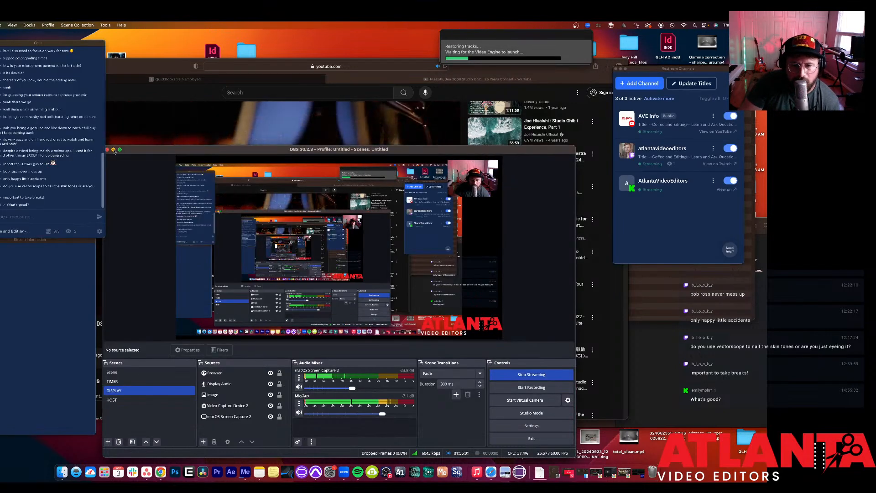
{"action": "left_click", "coordinate": [113, 150]}
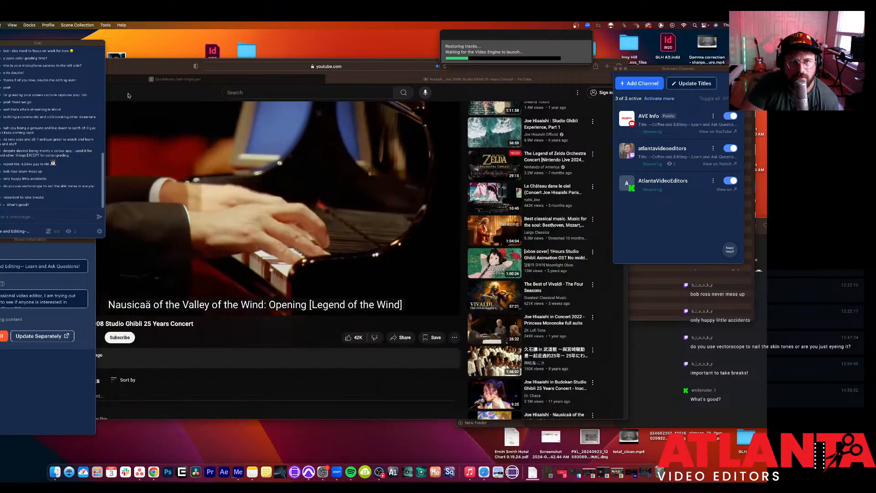
{"action": "left_click_drag", "start_coordinate": [149, 66], "coordinate": [59, 69]}
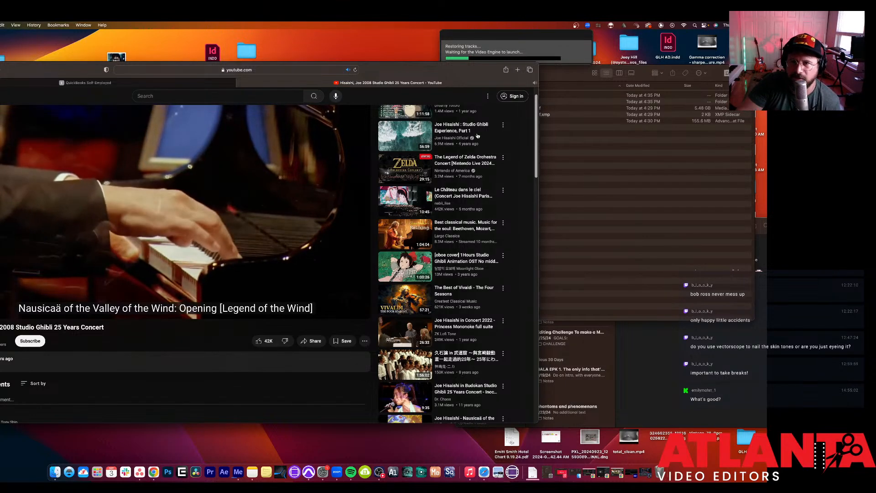
{"action": "left_click_drag", "start_coordinate": [564, 73], "coordinate": [587, 127]}
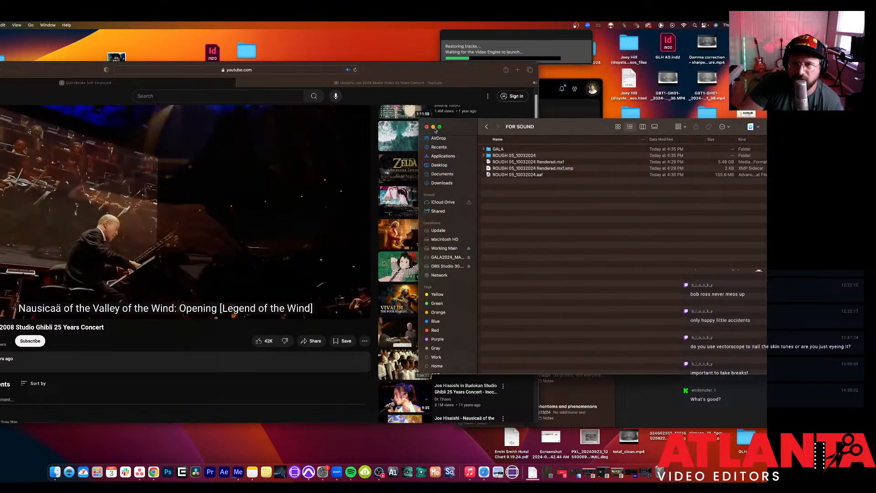
{"action": "left_click", "coordinate": [433, 128]}
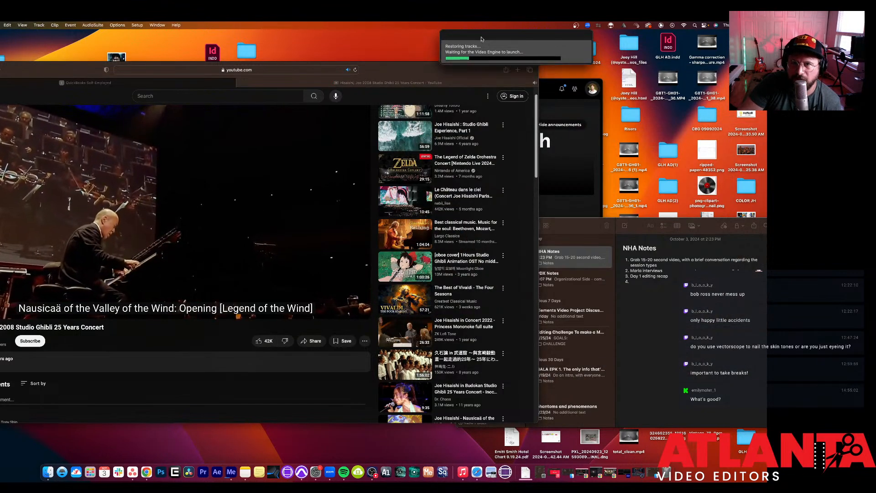
Step: Move the Pro Tools progress window away from the Spotify window, and clear the Spotify and Notes windows off the desktop
{"action": "left_click_drag", "start_coordinate": [481, 39], "coordinate": [438, 40]}
{"action": "left_click", "coordinate": [570, 172]}
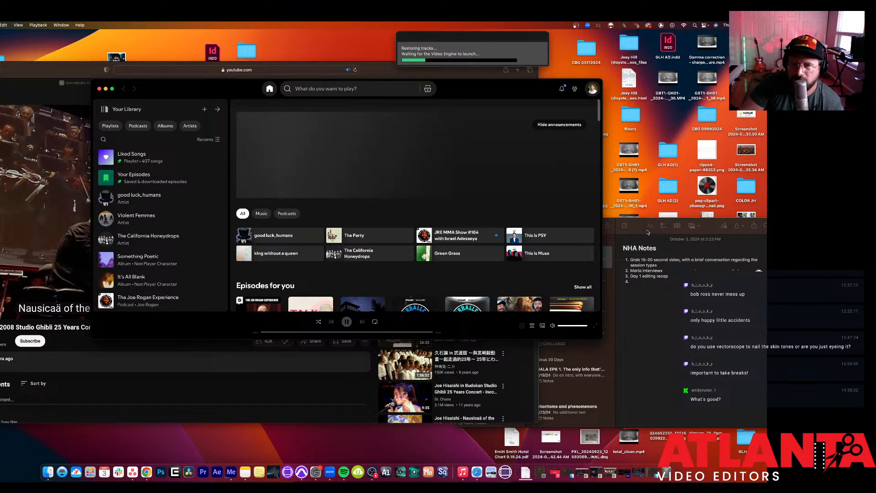
{"action": "left_click", "coordinate": [660, 236]}
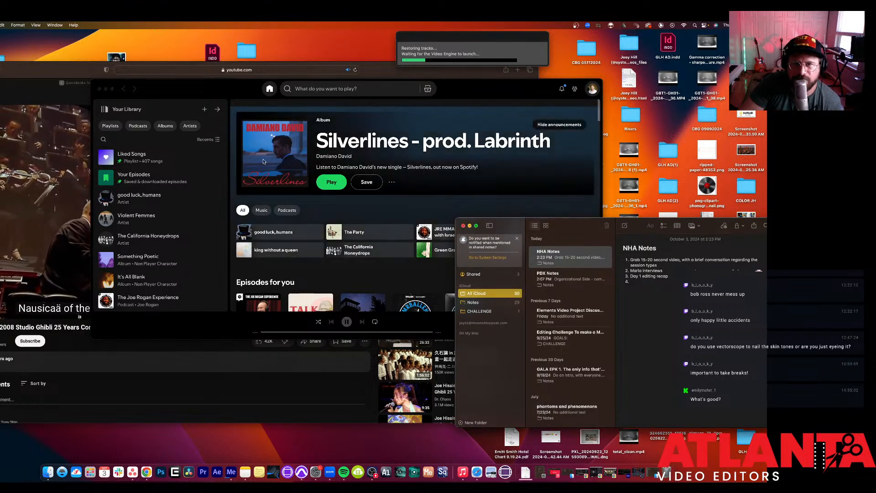
{"action": "left_click", "coordinate": [106, 89]}
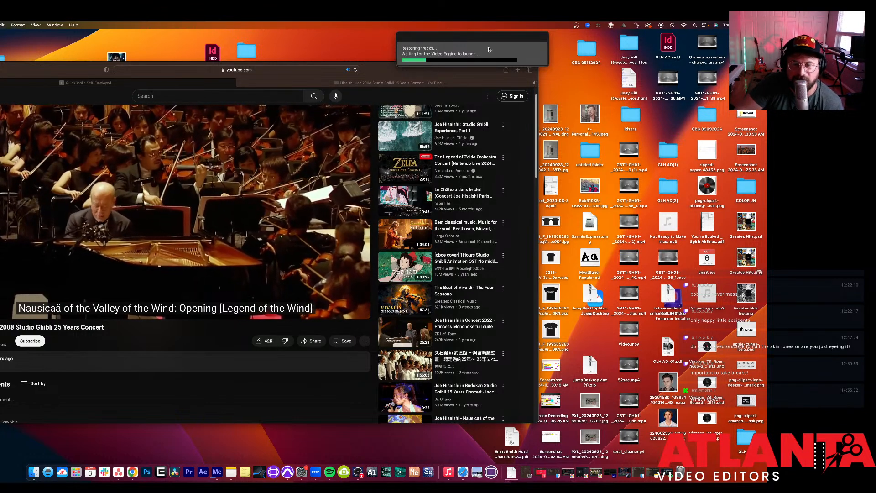
Step: Reposition the Safari window and allow Pro Tools to access files on the removable volume
{"action": "left_click_drag", "start_coordinate": [370, 73], "coordinate": [393, 95]}
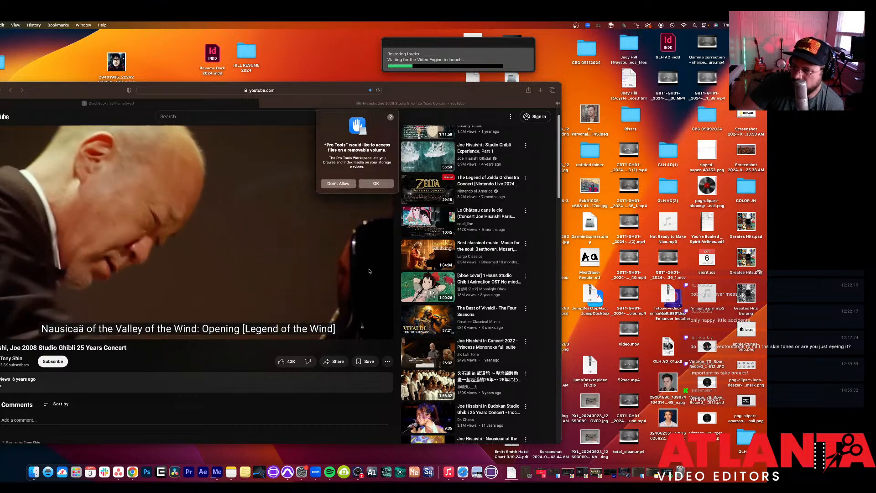
{"action": "scroll", "coordinate": [370, 273], "scroll_direction": "up", "scroll_amount": 1}
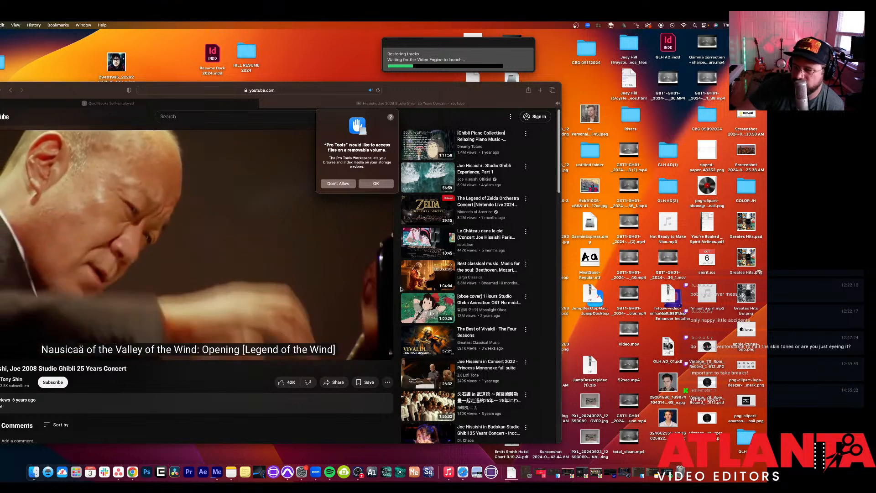
{"action": "scroll", "coordinate": [420, 205], "scroll_direction": "down", "scroll_amount": 1}
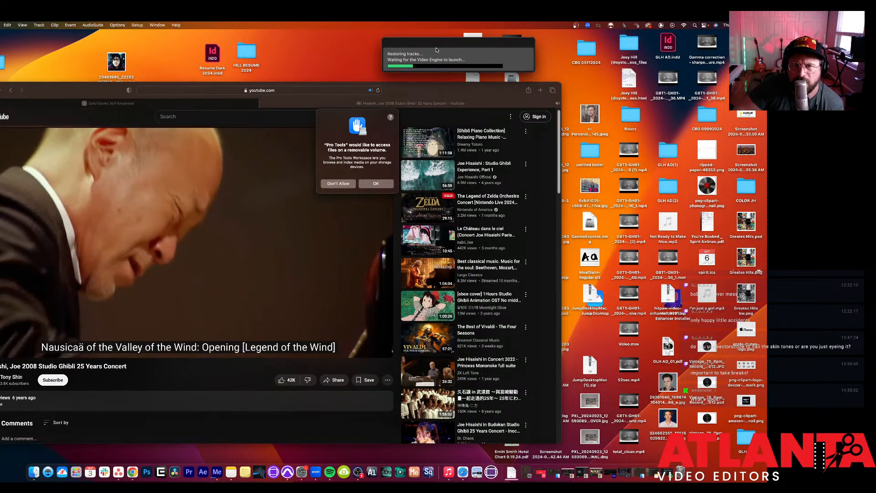
{"action": "left_click", "coordinate": [376, 184]}
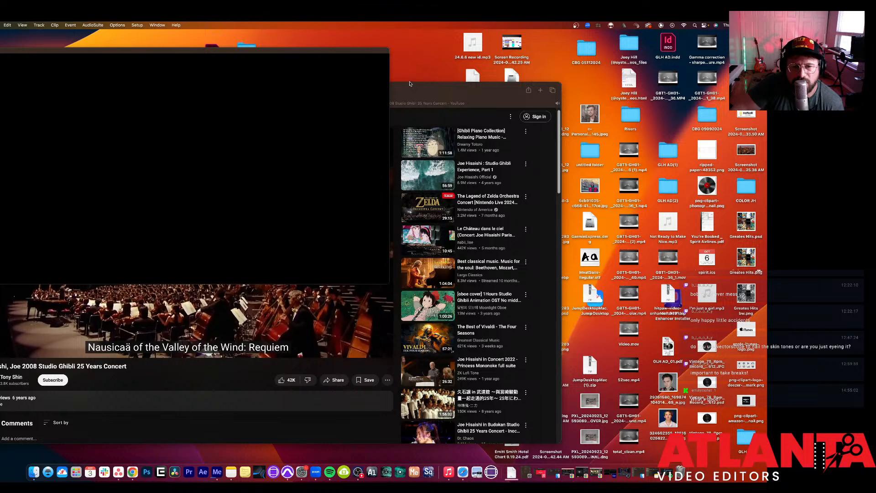
{"action": "left_click", "coordinate": [406, 202]}
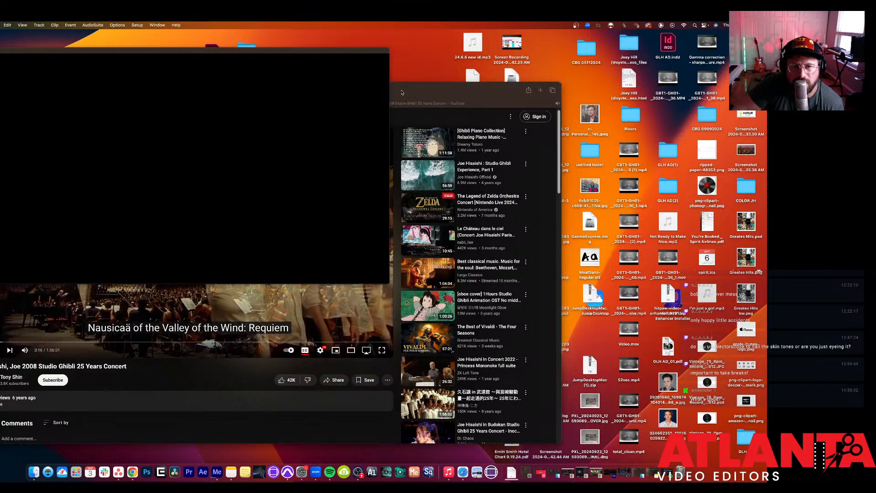
Step: Move the Safari window and the black Pro Tools video window apart so the YouTube video is less covered
{"action": "left_click_drag", "start_coordinate": [402, 92], "coordinate": [560, 98]}
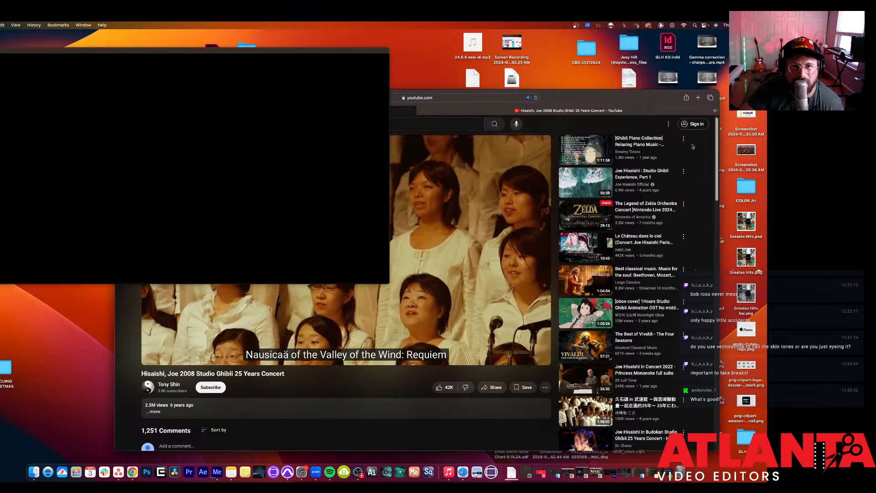
{"action": "left_click", "coordinate": [212, 89]}
{"action": "left_click_drag", "start_coordinate": [188, 59], "coordinate": [162, 57]}
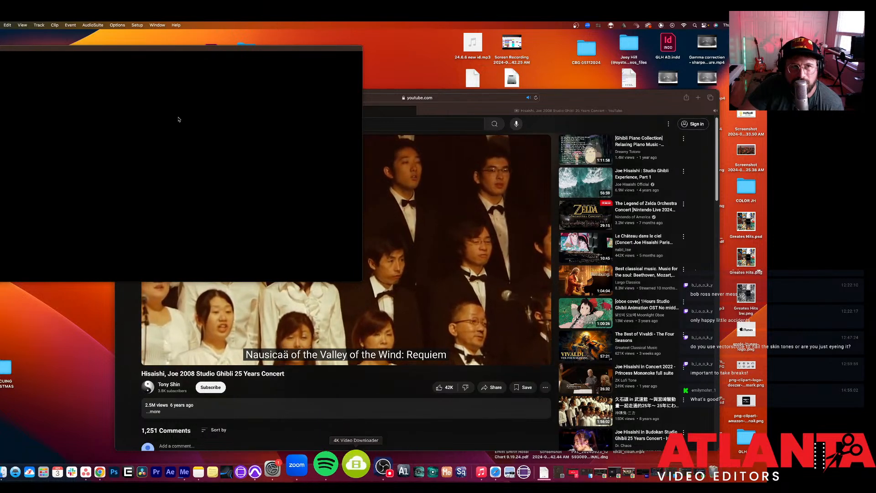
{"action": "left_click", "coordinate": [1, 25]}
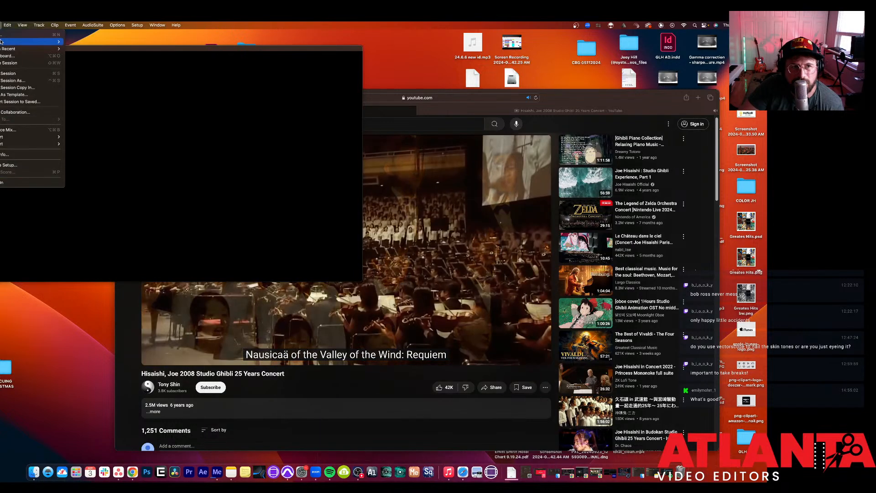
{"action": "left_click", "coordinate": [6, 56]}
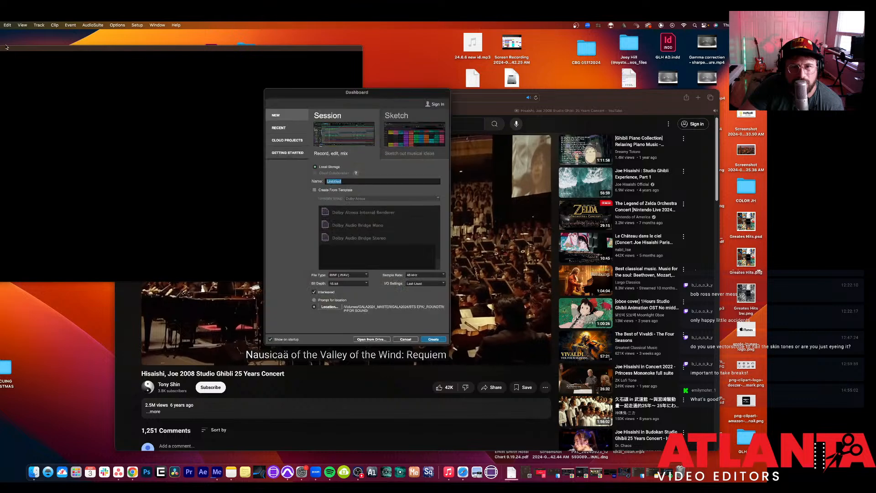
{"action": "left_click", "coordinate": [405, 339]}
Step: Check the Window Configurations list for saved window layouts, and close it
{"action": "left_click", "coordinate": [104, 25]}
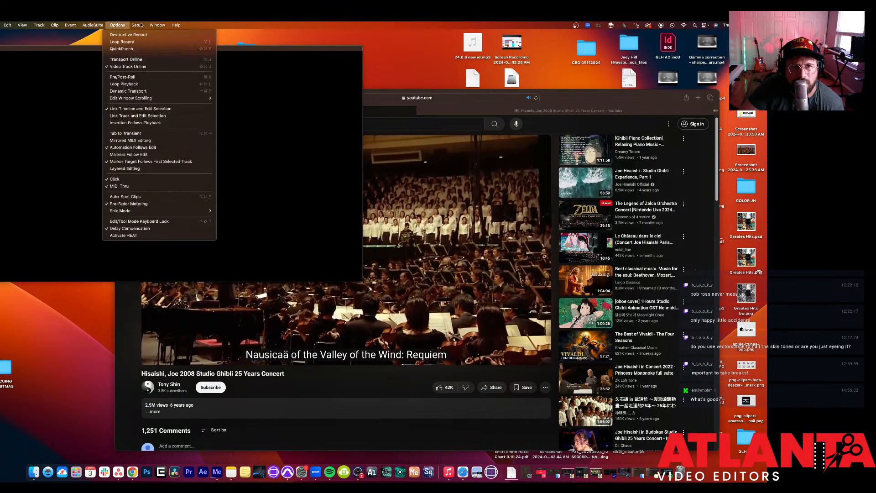
{"action": "mouse_move", "coordinate": [157, 25]}
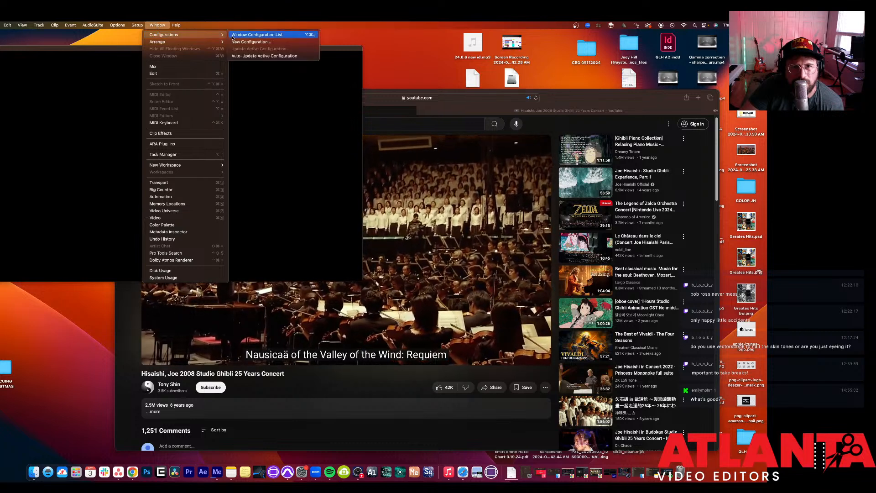
{"action": "left_click", "coordinate": [232, 35]}
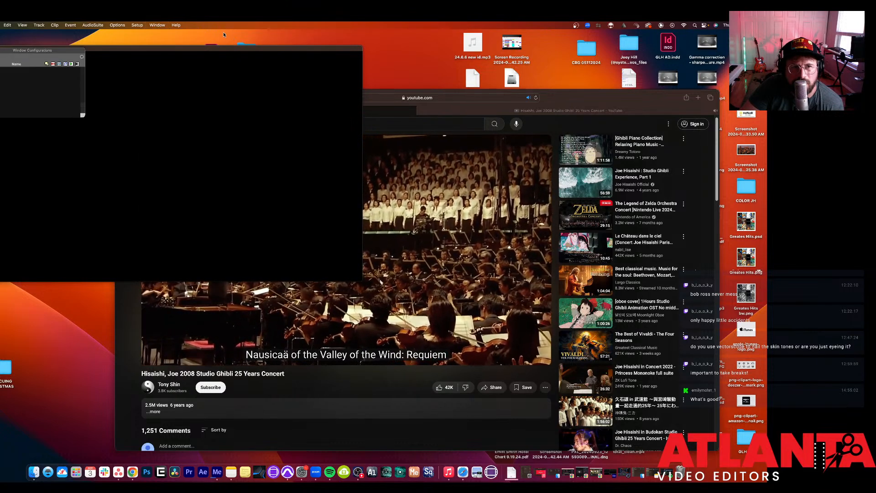
{"action": "left_click", "coordinate": [1, 50]}
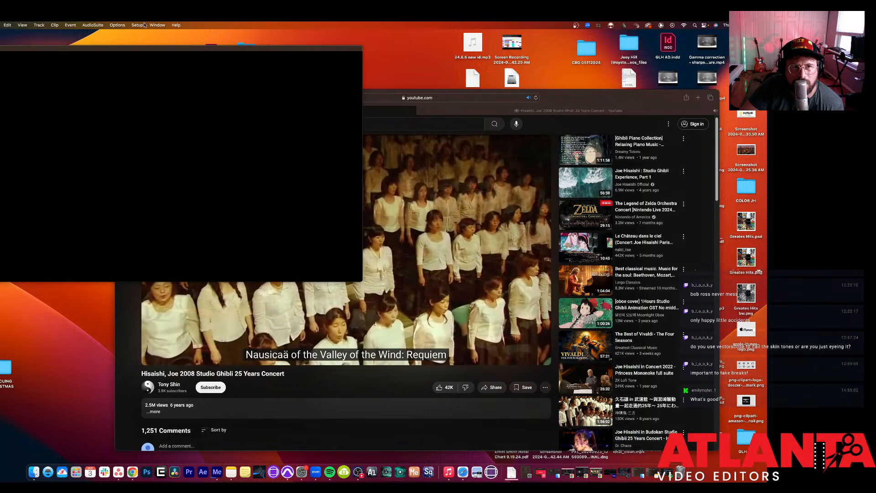
Step: Review the format and timecode settings in Session Setup, close it, and look through the available Pro Tools windows
{"action": "left_click", "coordinate": [139, 25]}
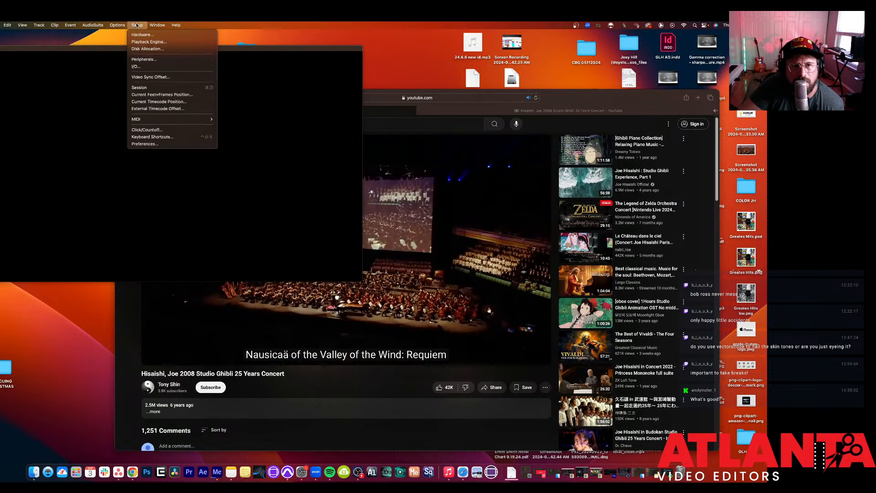
{"action": "left_click", "coordinate": [151, 87]}
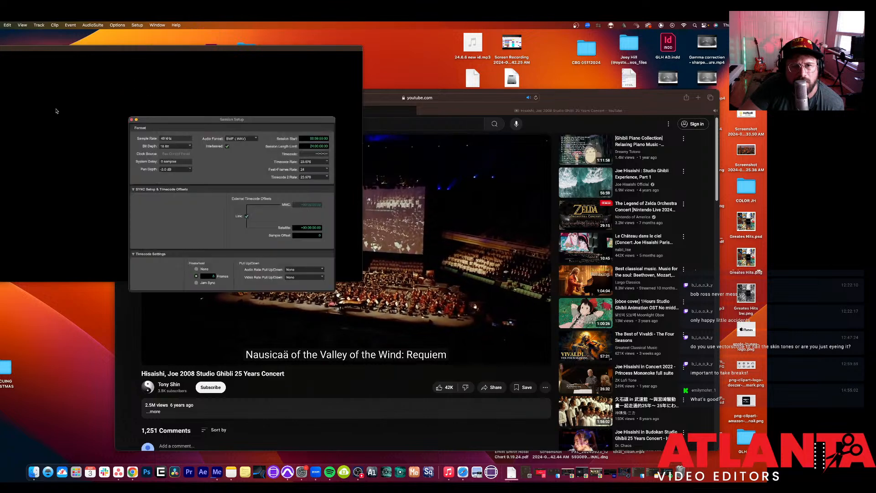
{"action": "left_click", "coordinate": [132, 120]}
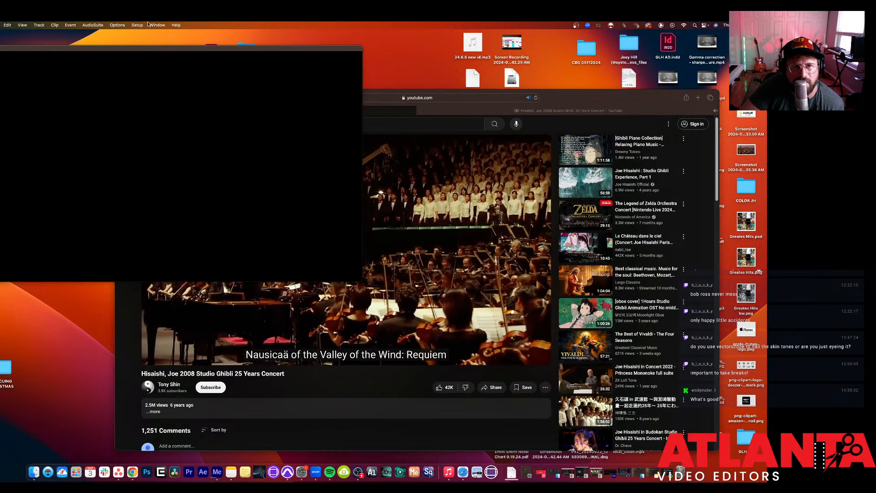
{"action": "left_click", "coordinate": [153, 25]}
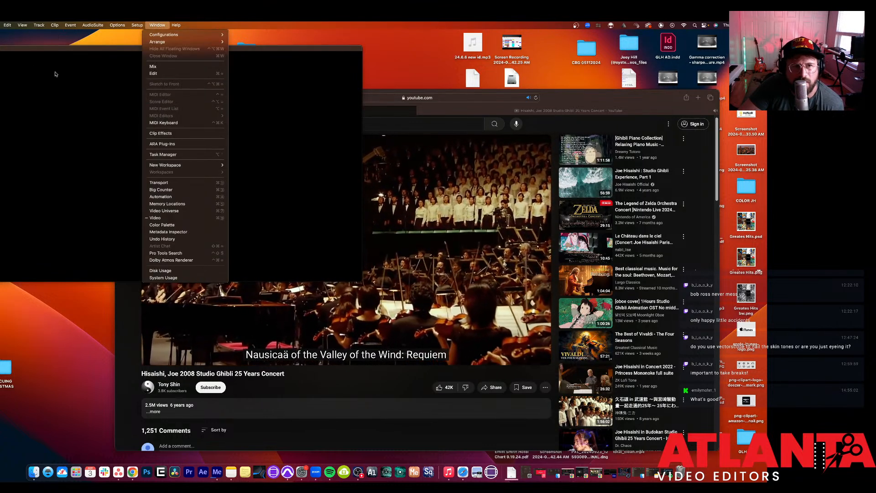
{"action": "left_click", "coordinate": [59, 54]}
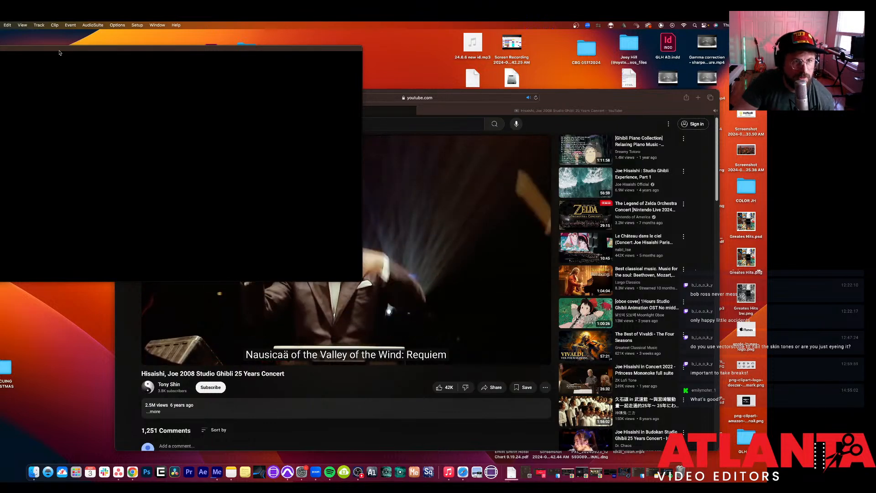
Step: Open a new Soundbase workspace and bring it into view, with the black video window moved off it
{"action": "left_click", "coordinate": [7, 25]}
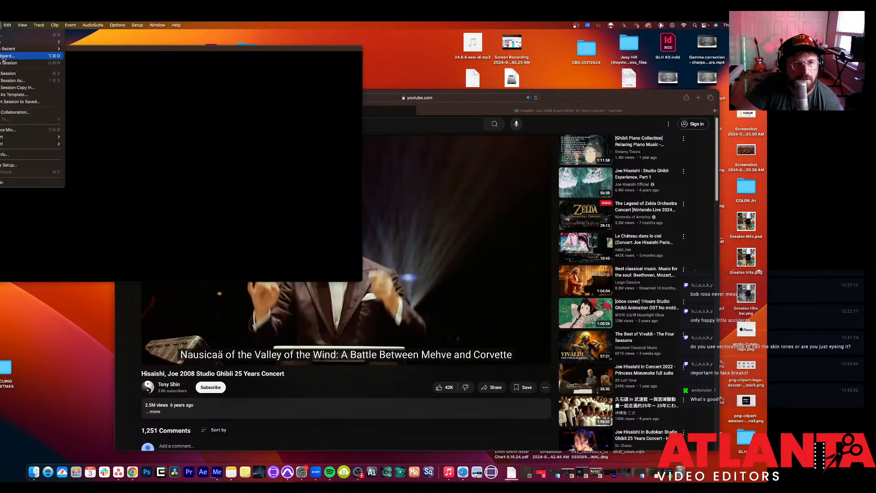
{"action": "mouse_move", "coordinate": [158, 26]}
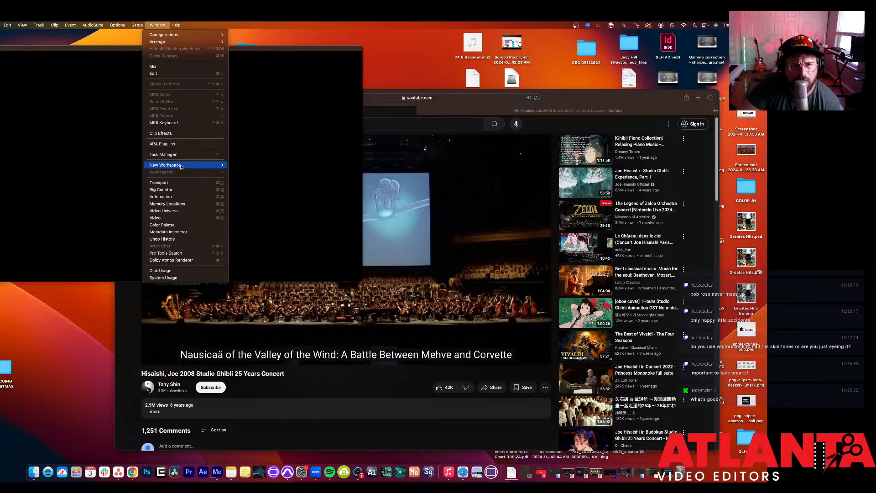
{"action": "mouse_move", "coordinate": [219, 165]}
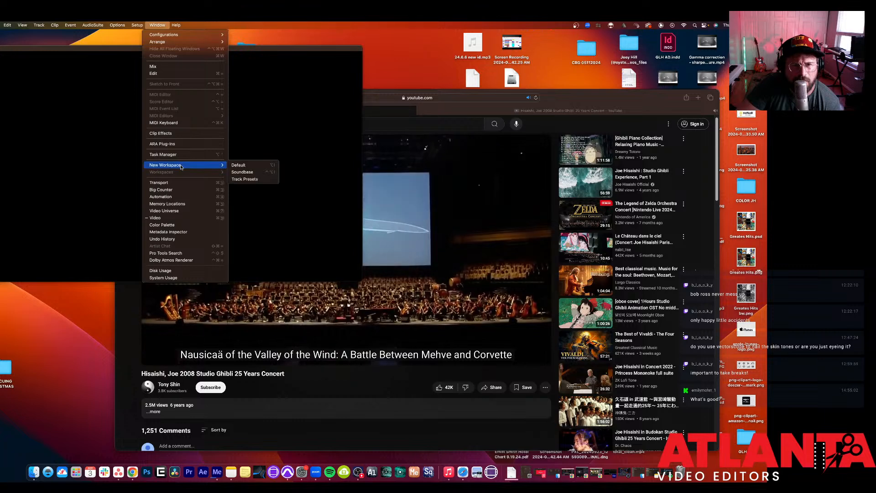
{"action": "left_click", "coordinate": [243, 172]}
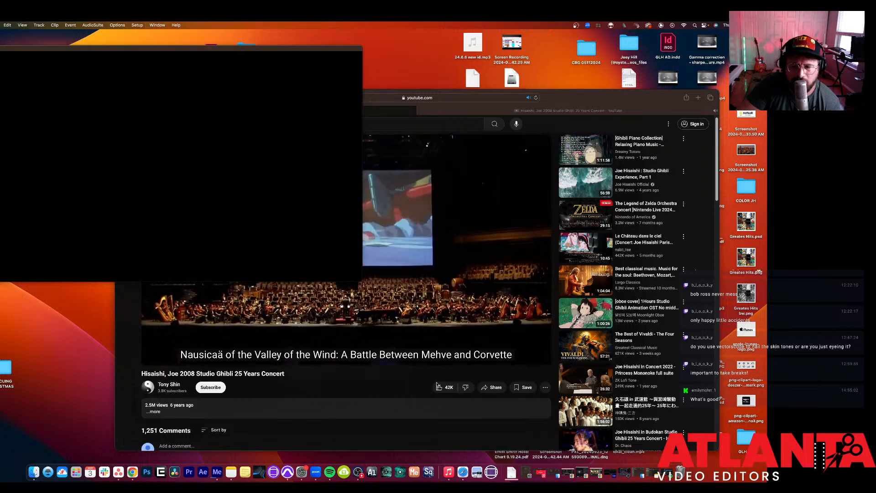
{"action": "key", "text": "ctrl+Up"}
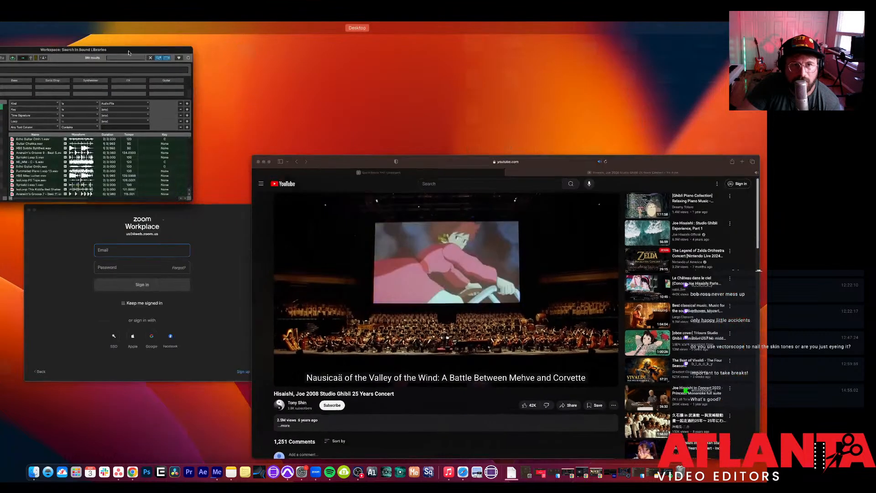
{"action": "left_click", "coordinate": [89, 99]}
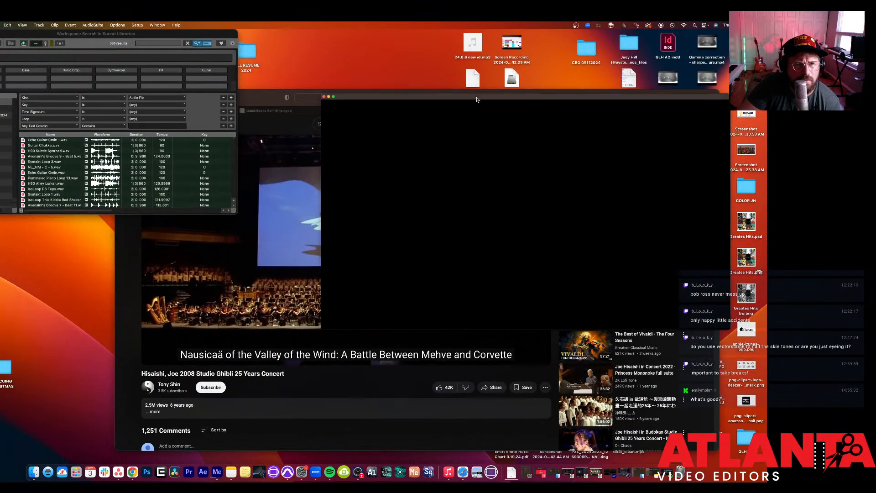
{"action": "left_click", "coordinate": [181, 122]}
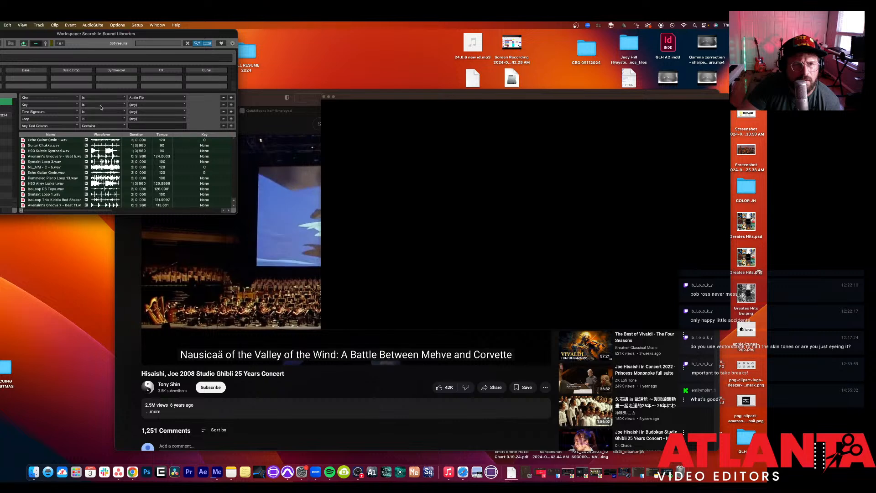
Step: Hide the black Pro Tools video window
{"action": "left_click", "coordinate": [154, 26]}
{"action": "mouse_move", "coordinate": [136, 25]}
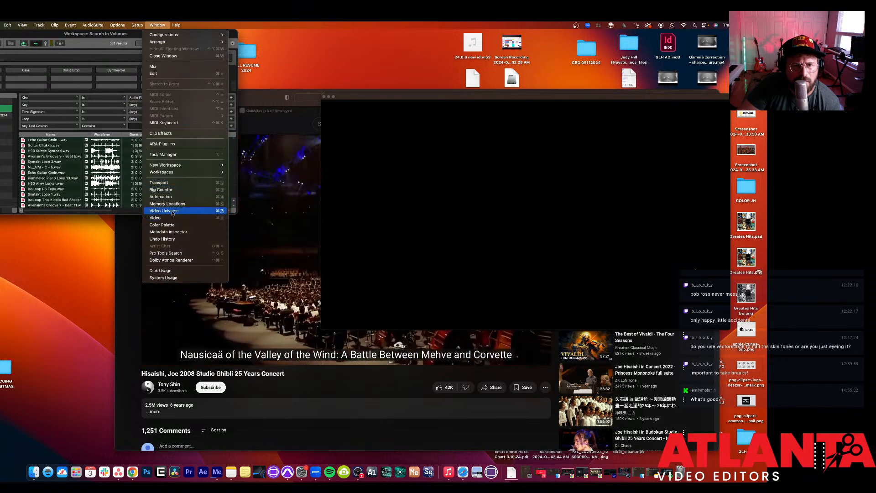
{"action": "left_click", "coordinate": [171, 217]}
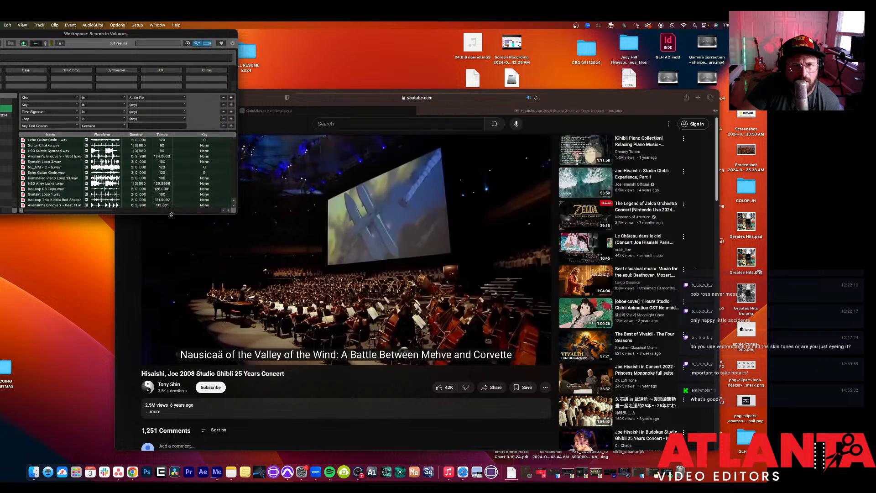
Step: Bring the workspace browser to the front and close it
{"action": "left_click", "coordinate": [151, 26]}
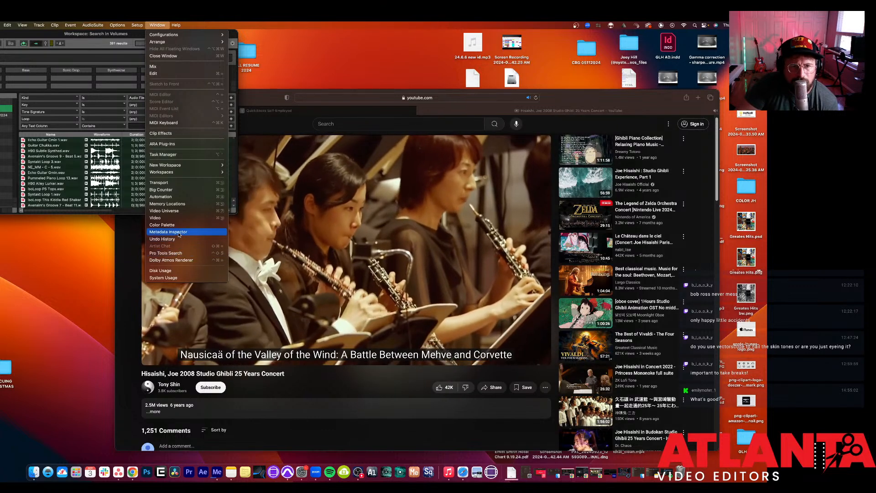
{"action": "mouse_move", "coordinate": [180, 173]}
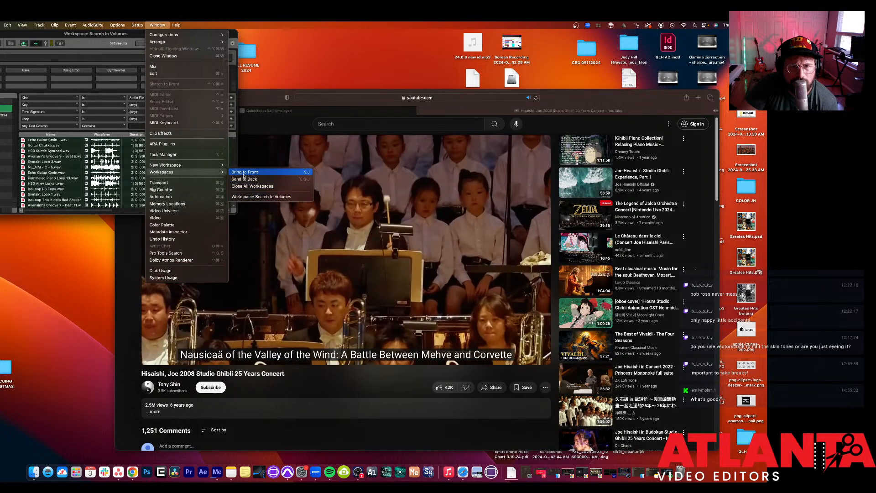
{"action": "left_click", "coordinate": [244, 175]}
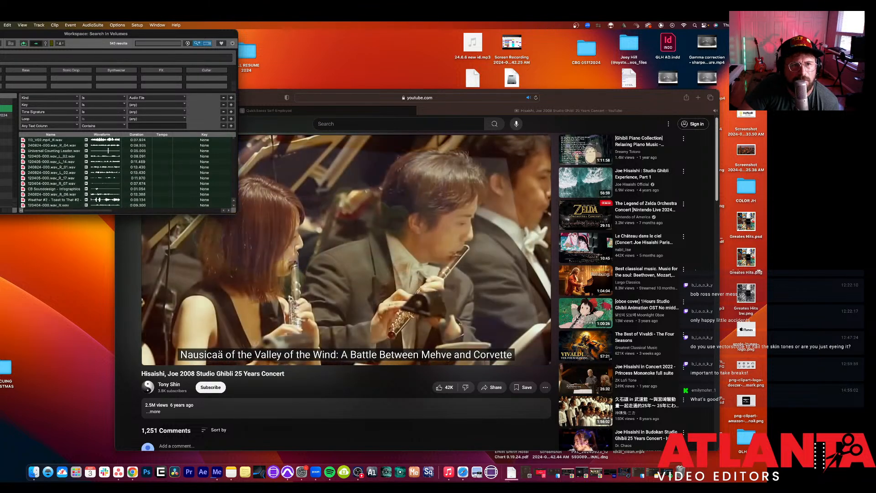
{"action": "key", "text": "super+w"}
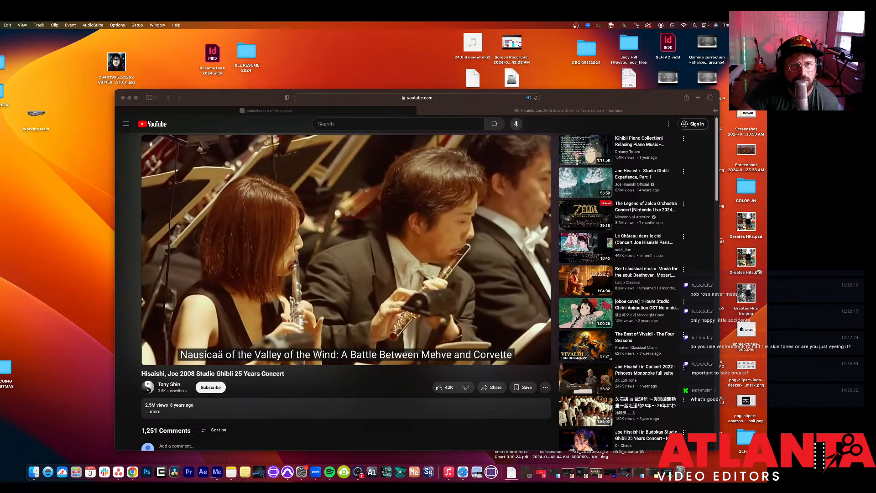
Step: Show the Transport window and arrange the open Pro Tools windows in a cascade
{"action": "left_click", "coordinate": [156, 25]}
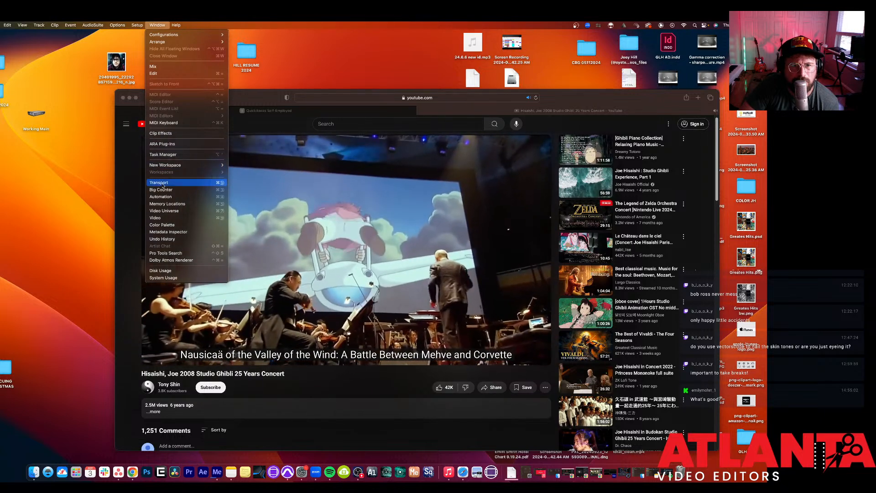
{"action": "left_click", "coordinate": [160, 183]}
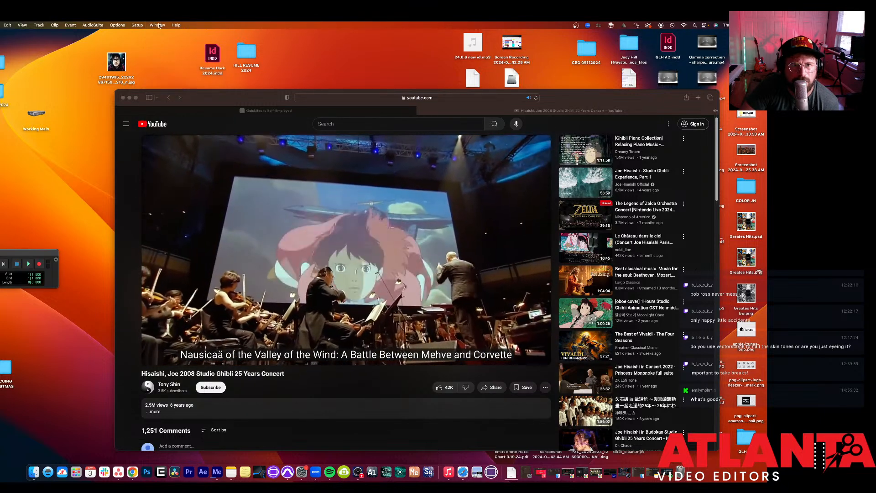
{"action": "left_click", "coordinate": [157, 25]}
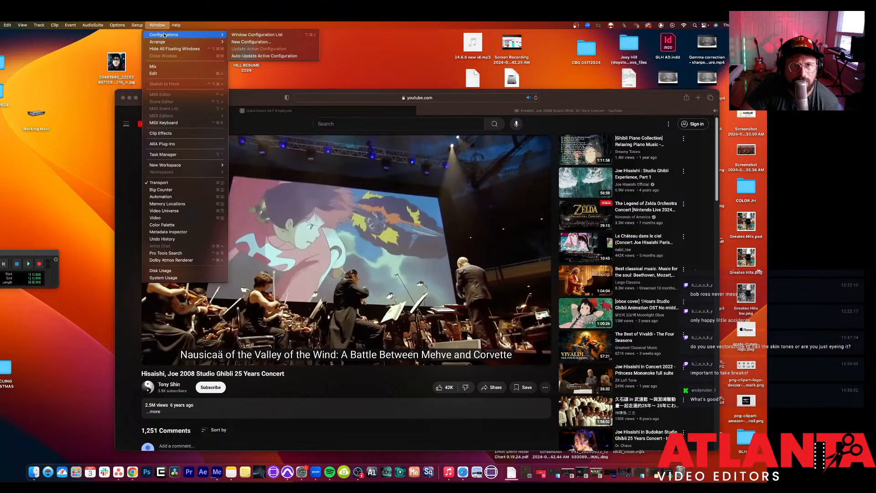
{"action": "mouse_move", "coordinate": [168, 44]}
{"action": "left_click", "coordinate": [158, 26]}
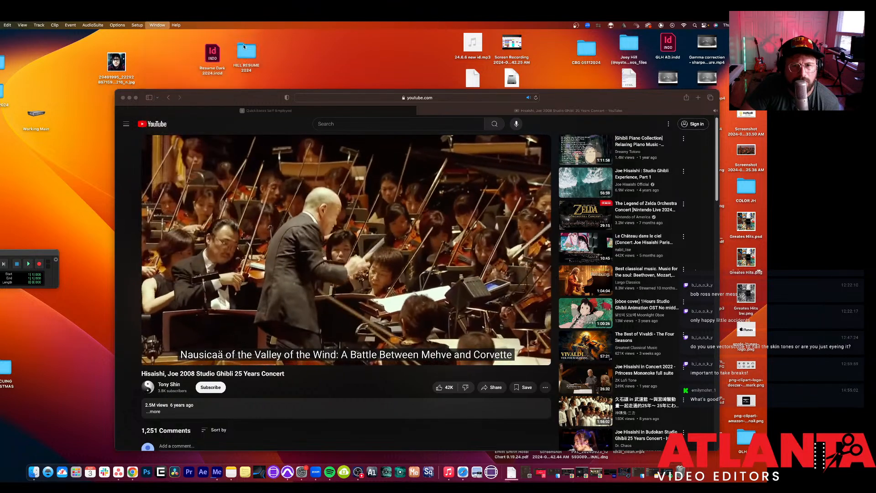
{"action": "left_click", "coordinate": [159, 26]}
{"action": "mouse_move", "coordinate": [170, 42]}
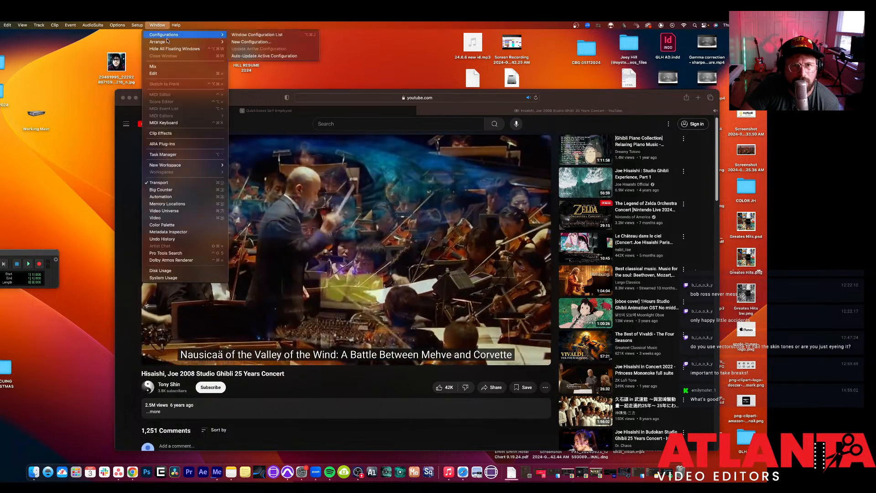
{"action": "left_click", "coordinate": [240, 63]}
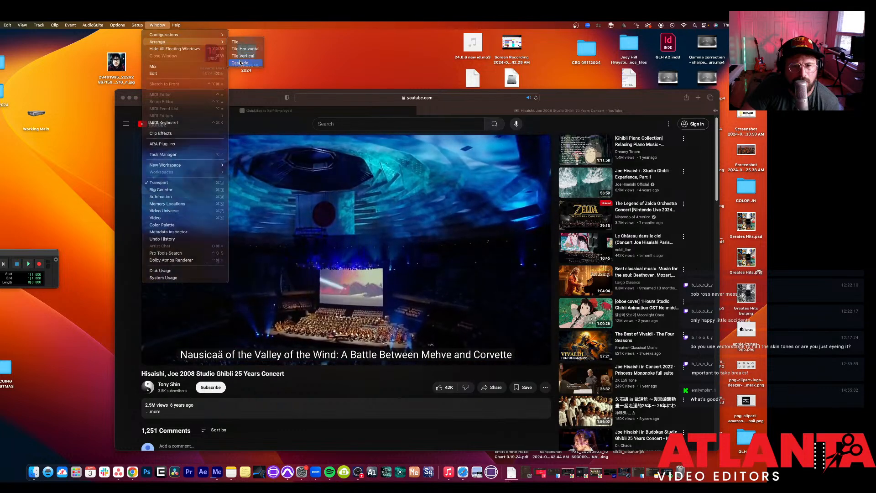
Step: Open the Window Configurations list again
{"action": "left_click", "coordinate": [176, 26]}
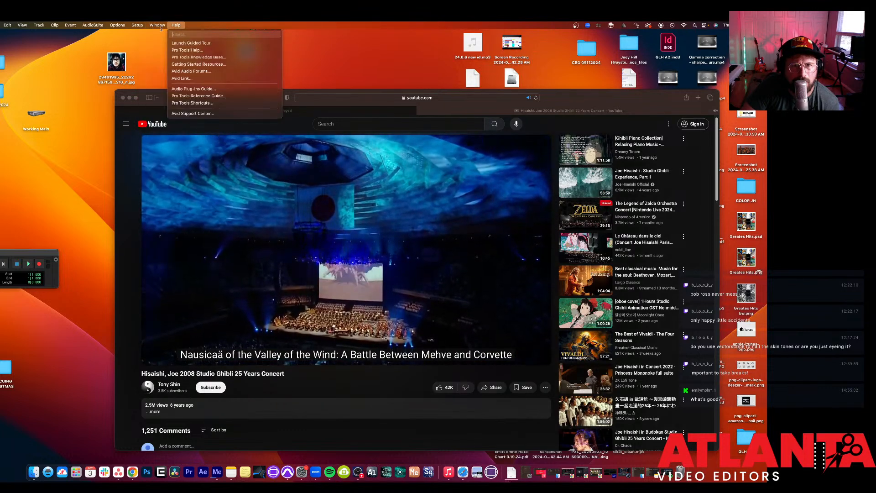
{"action": "mouse_move", "coordinate": [158, 25]}
{"action": "mouse_move", "coordinate": [224, 35]}
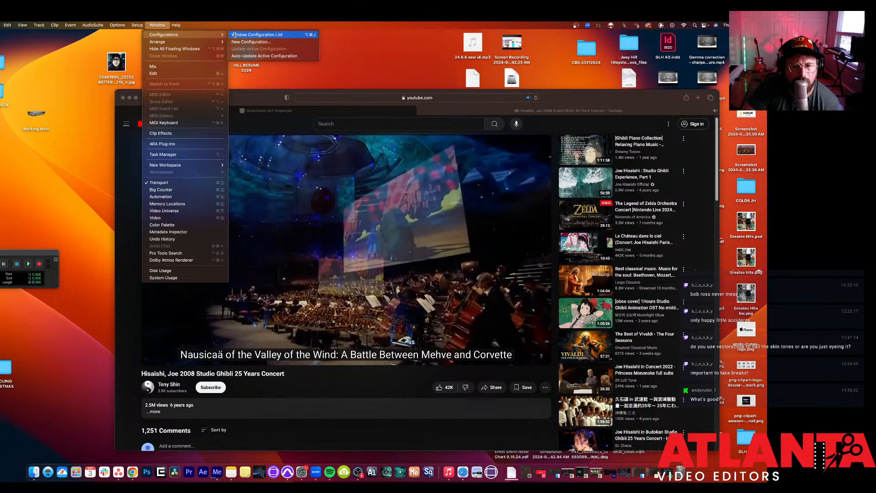
{"action": "left_click", "coordinate": [257, 34]}
Step: Hide all floating Pro Tools windows, and show them again
{"action": "left_click", "coordinate": [159, 25]}
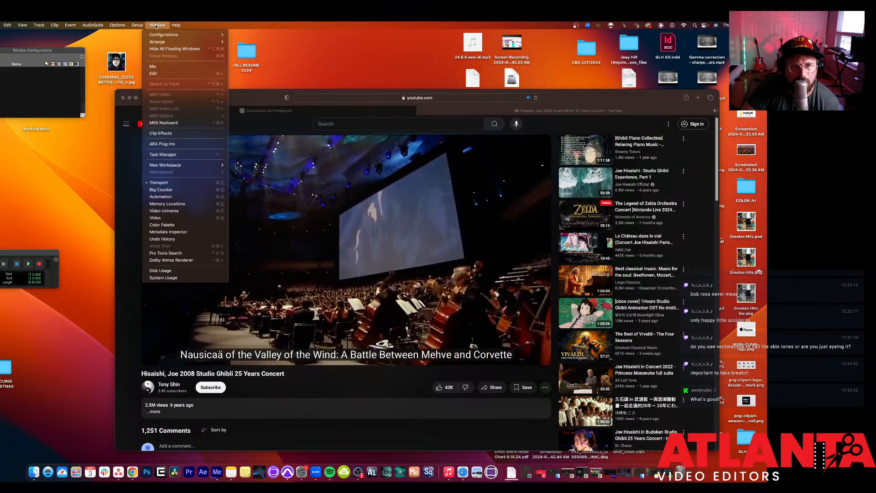
{"action": "left_click", "coordinate": [180, 49]}
{"action": "left_click", "coordinate": [157, 25]}
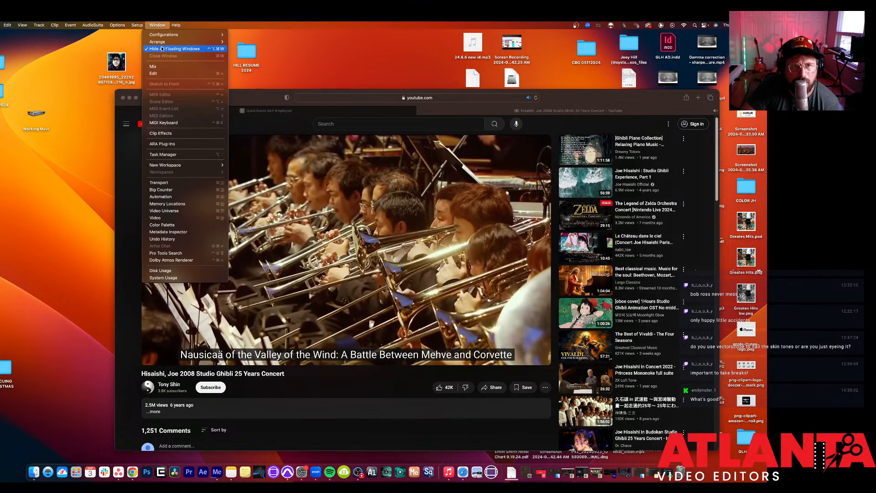
{"action": "left_click", "coordinate": [162, 49]}
Step: Show the Mix window and the Edit window of the ROUGH 05_10032024 session
{"action": "left_click", "coordinate": [157, 25]}
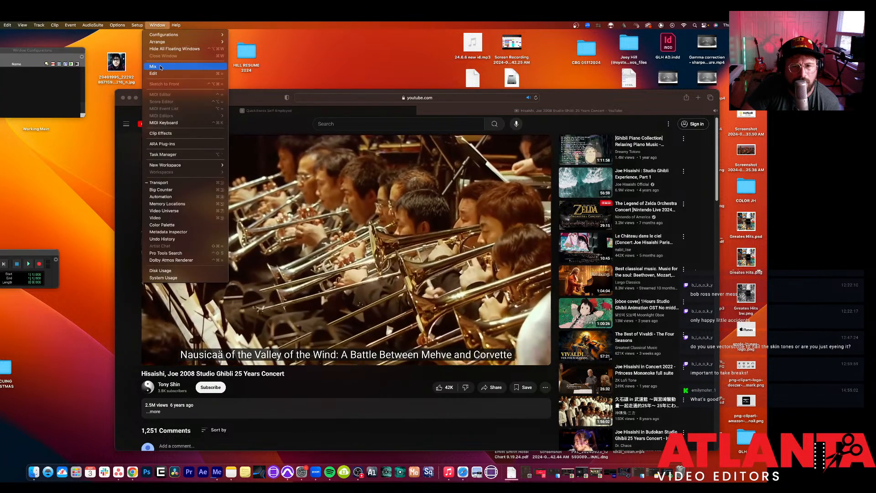
{"action": "left_click", "coordinate": [161, 67]}
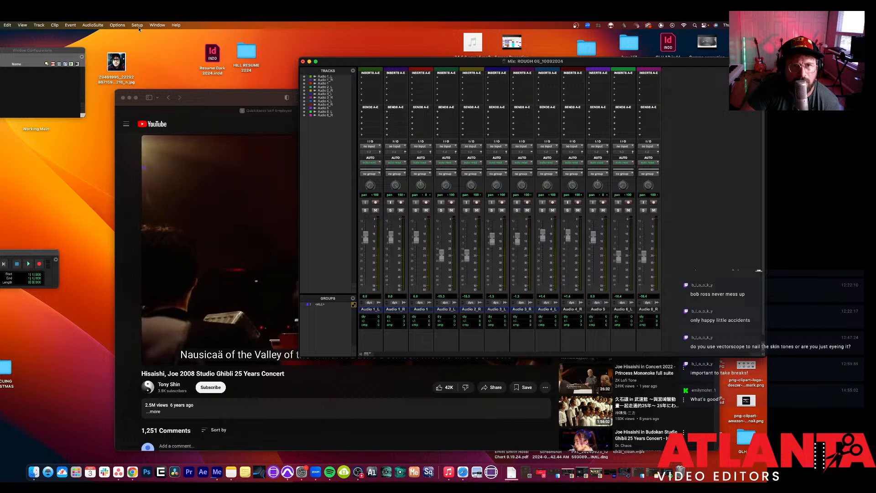
{"action": "left_click", "coordinate": [138, 26]}
{"action": "mouse_move", "coordinate": [157, 27]}
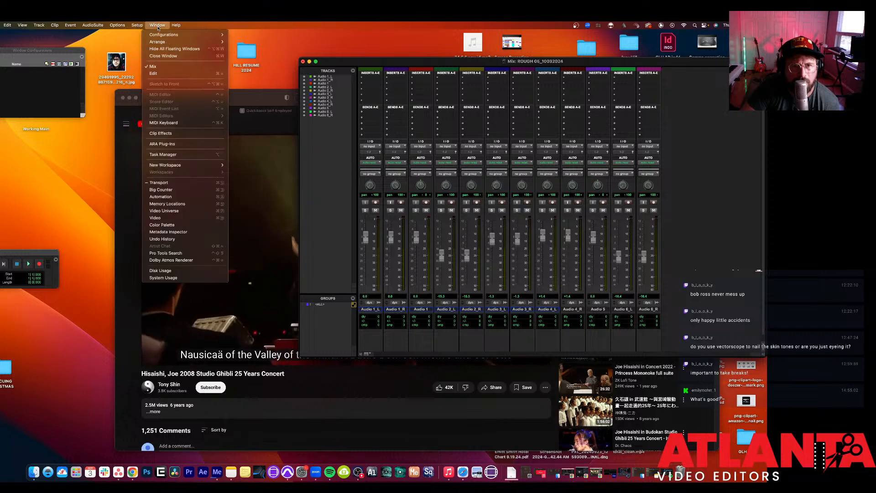
{"action": "left_click", "coordinate": [160, 73]}
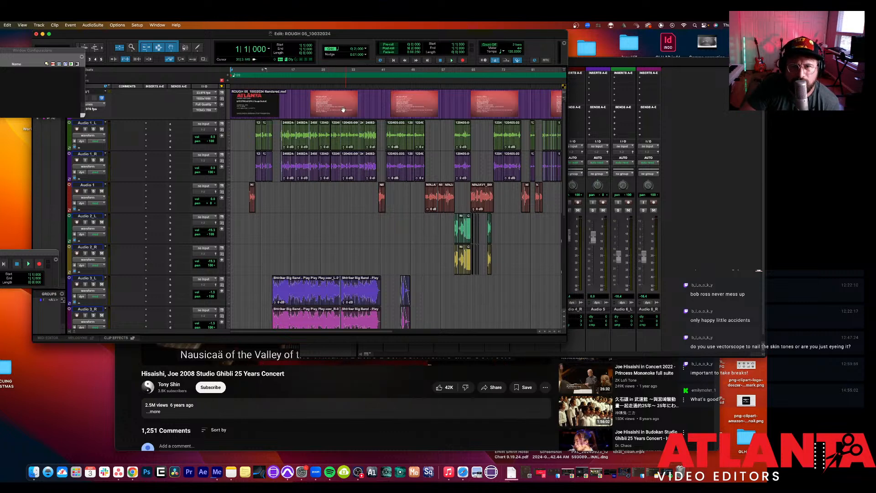
Step: Look over the clips on the session's video and audio tracks, and start playback
{"action": "scroll", "coordinate": [343, 109], "scroll_direction": "right", "scroll_amount": 10}
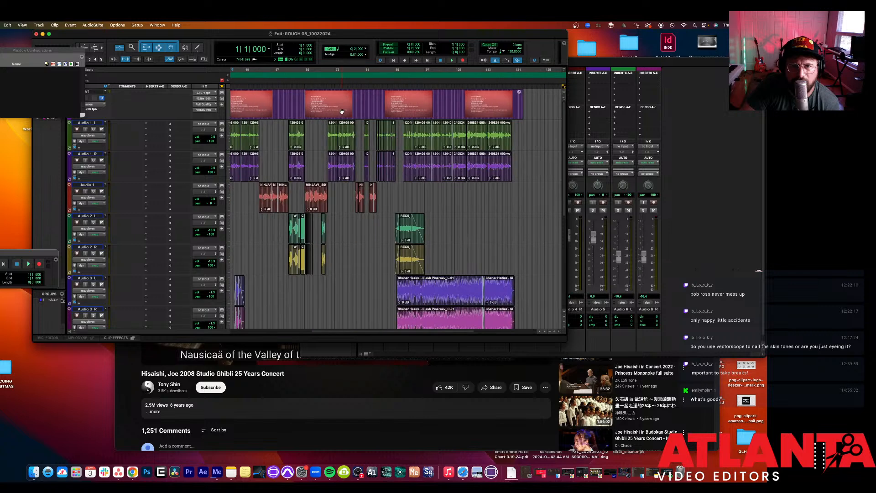
{"action": "scroll", "coordinate": [342, 111], "scroll_direction": "left", "scroll_amount": 10}
{"action": "scroll", "coordinate": [338, 137], "scroll_direction": "down", "scroll_amount": 5}
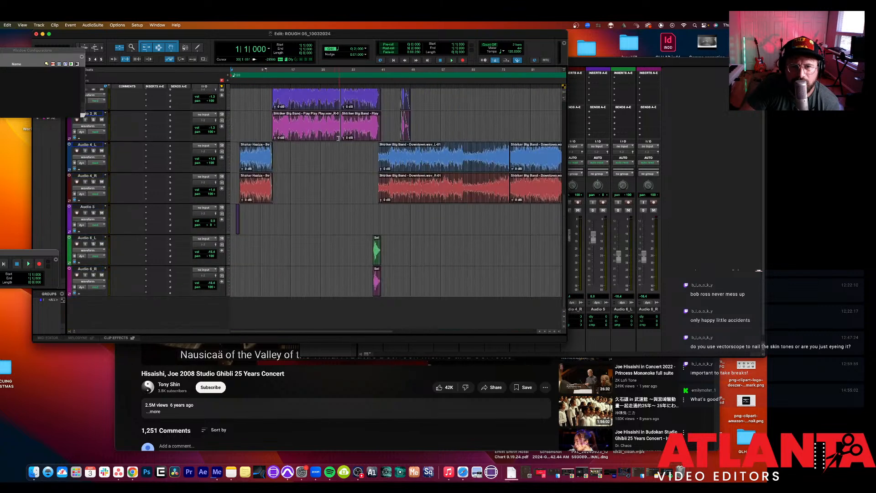
{"action": "scroll", "coordinate": [338, 137], "scroll_direction": "up", "scroll_amount": 6}
{"action": "key", "text": "space"}
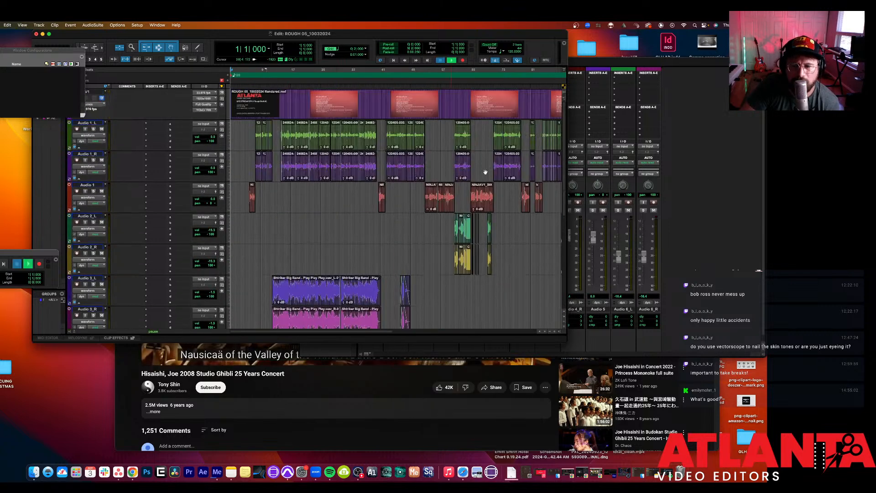
Step: Pause the YouTube concert video in the browser, return to the Edit window, and play the session briefly
{"action": "left_click", "coordinate": [505, 343]}
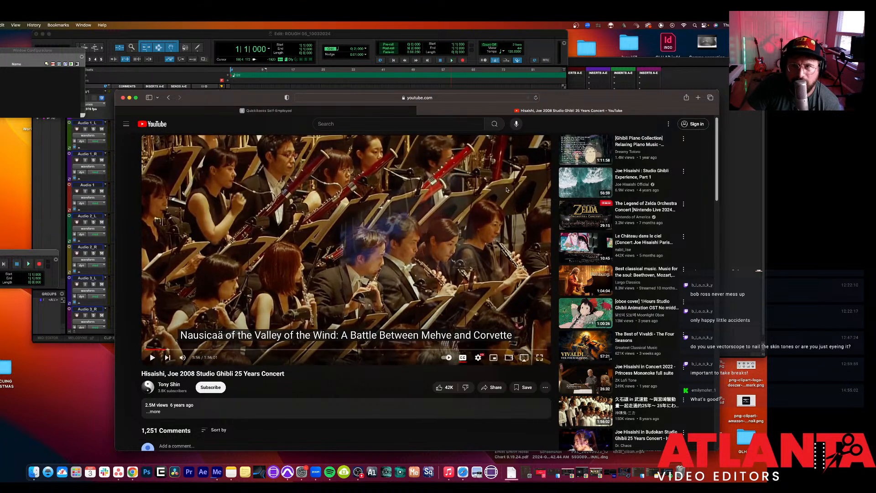
{"action": "left_click", "coordinate": [532, 39]}
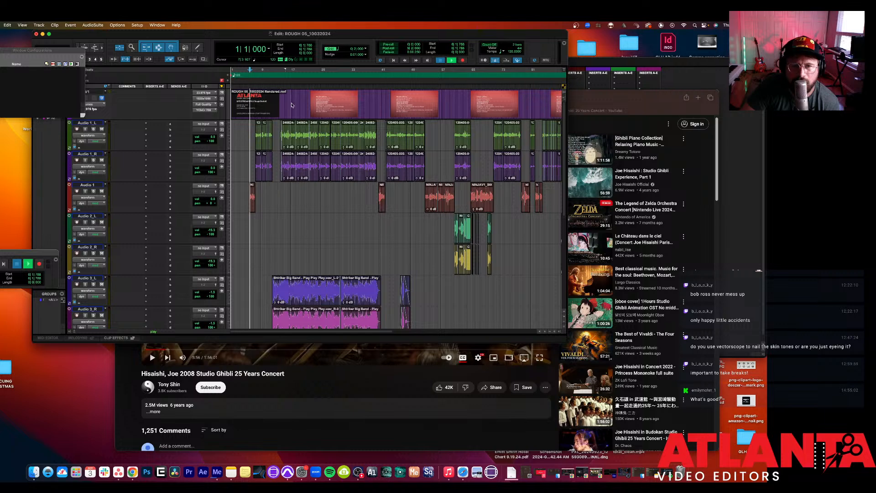
{"action": "key", "text": "space"}
{"action": "key", "text": "space"}
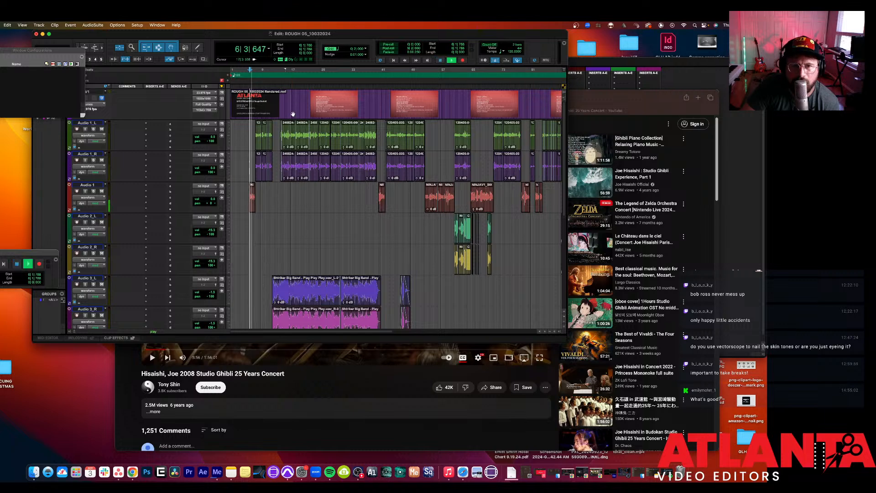
{"action": "key", "text": "space"}
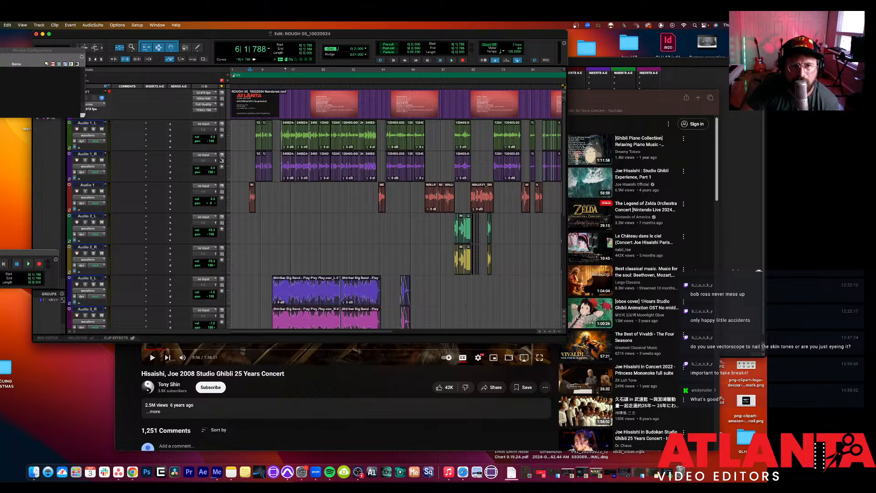
Step: Set the output path of the Audio 1_L track to Scarlett 2i2 USB 1-2 (Stereo)
{"action": "left_click", "coordinate": [206, 130]}
{"action": "mouse_move", "coordinate": [207, 131]}
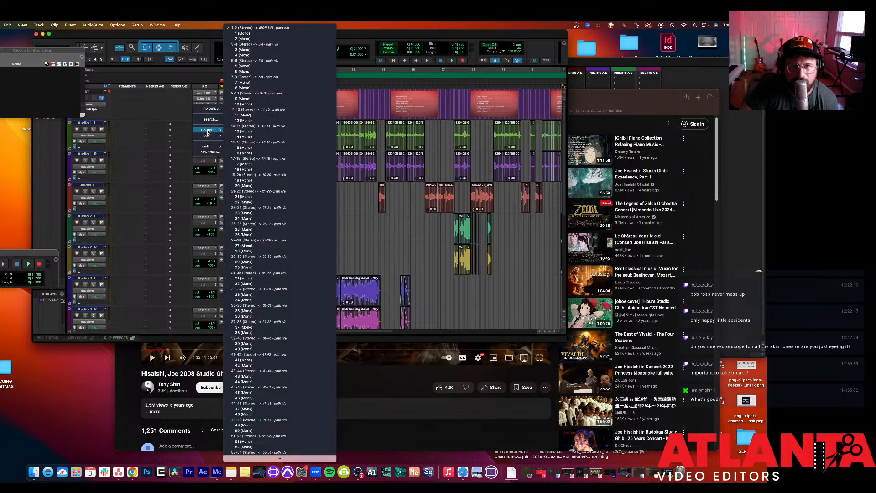
{"action": "scroll", "coordinate": [259, 409], "scroll_direction": "down", "scroll_amount": 5}
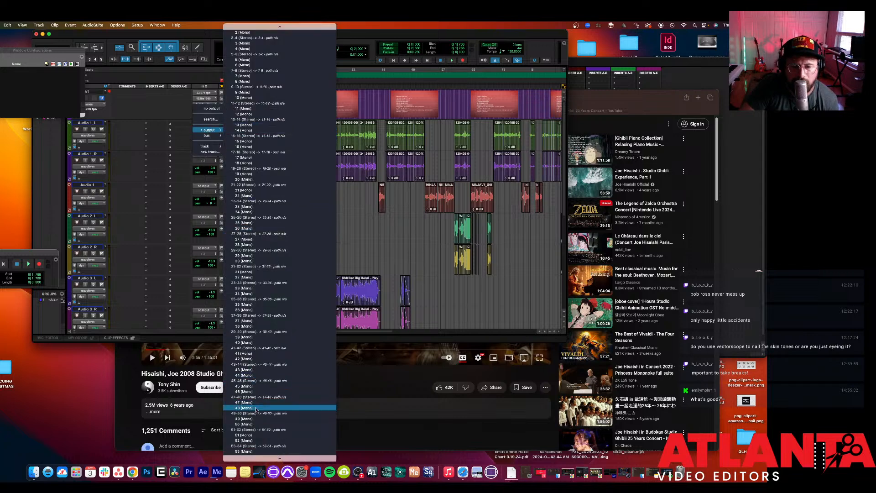
{"action": "scroll", "coordinate": [258, 411], "scroll_direction": "down", "scroll_amount": 5}
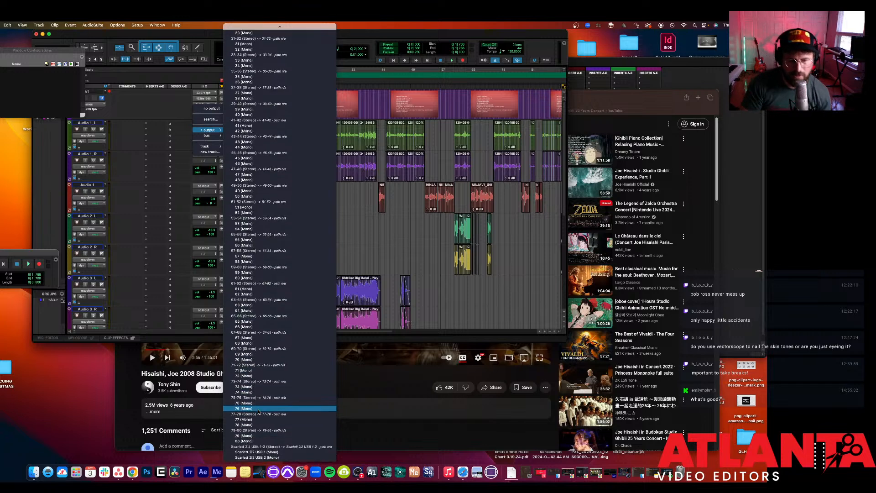
{"action": "left_click", "coordinate": [264, 447]}
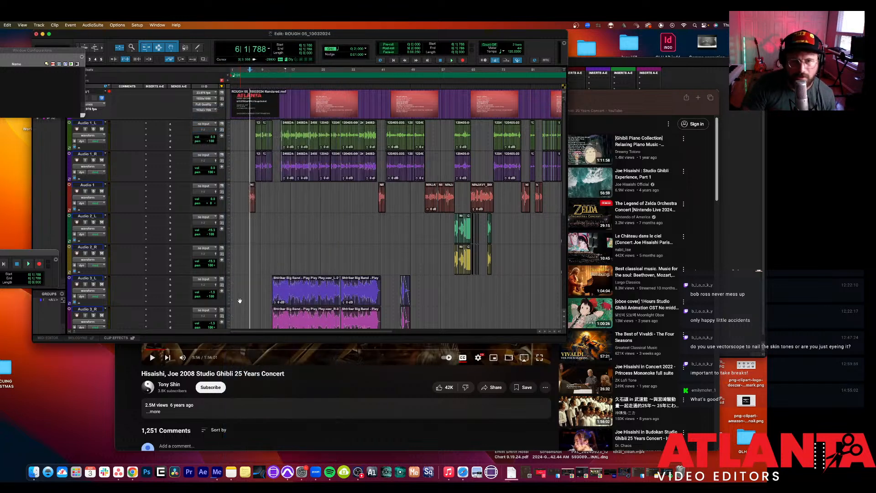
Step: Play the session in two short passes to test the Scarlett 2i2 output
{"action": "key", "text": "space"}
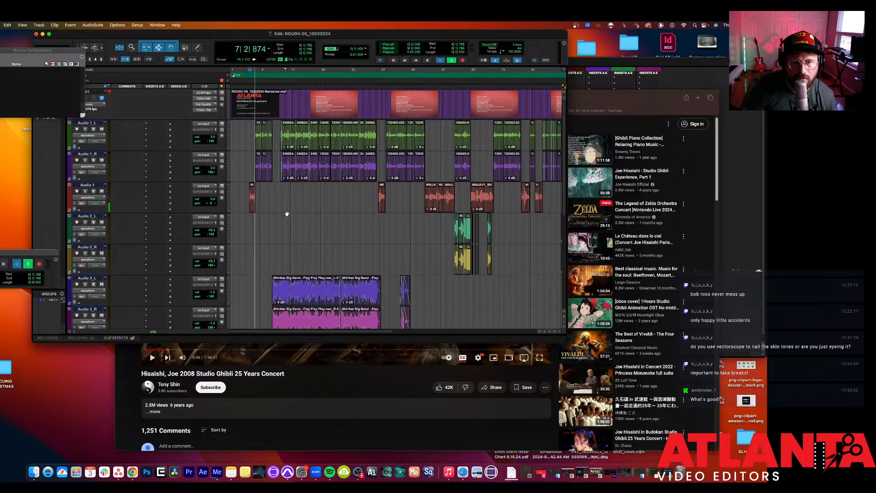
{"action": "key", "text": "space"}
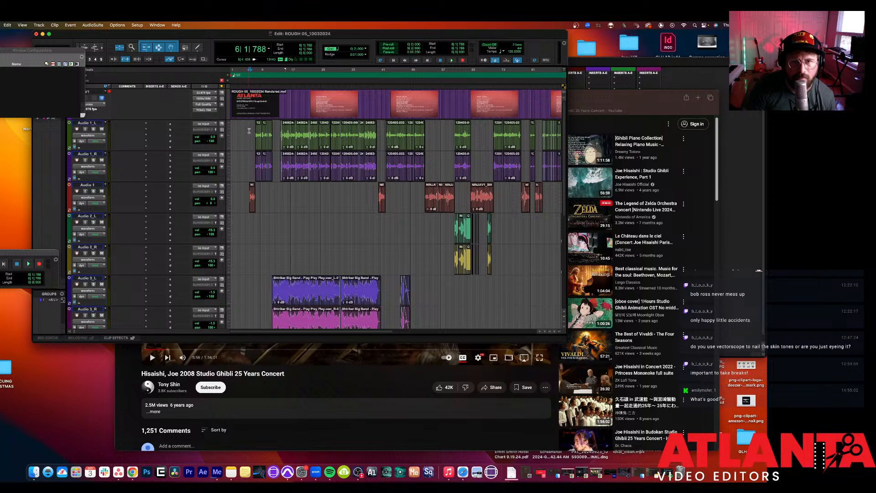
{"action": "key", "text": "space"}
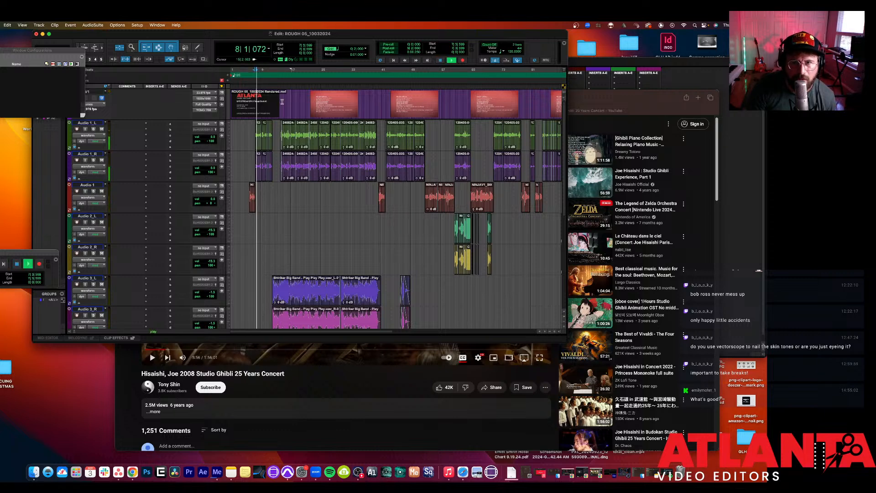
{"action": "key", "text": "space"}
Step: Examine the clips along the full timeline and down to the lowest audio tracks
{"action": "scroll", "coordinate": [358, 139], "scroll_direction": "right", "scroll_amount": 8}
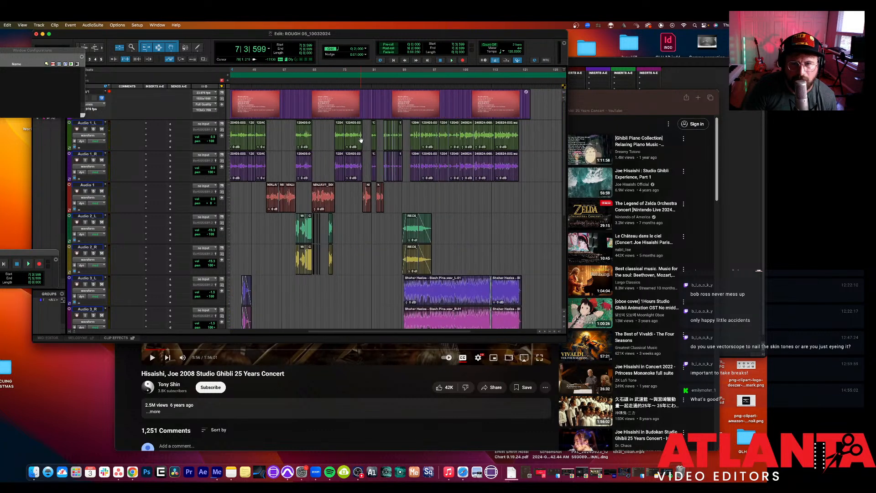
{"action": "scroll", "coordinate": [360, 139], "scroll_direction": "left", "scroll_amount": 8}
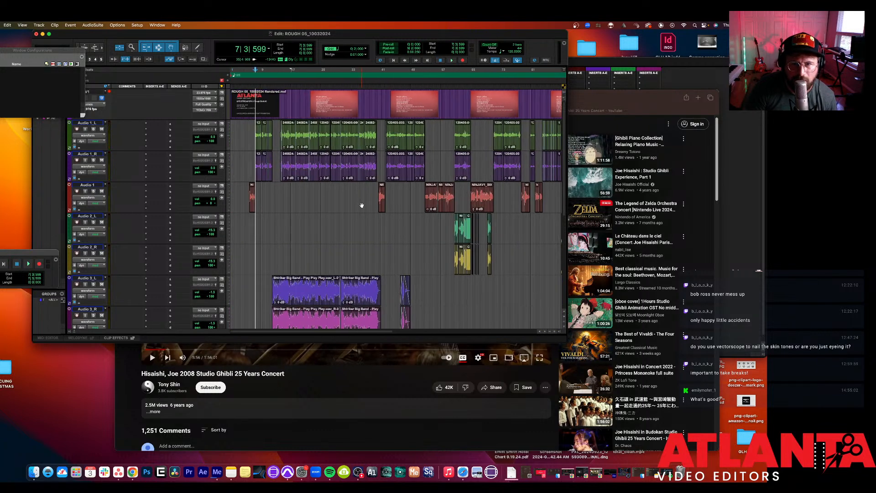
{"action": "scroll", "coordinate": [362, 205], "scroll_direction": "down", "scroll_amount": 4}
{"action": "scroll", "coordinate": [349, 187], "scroll_direction": "down", "scroll_amount": 3}
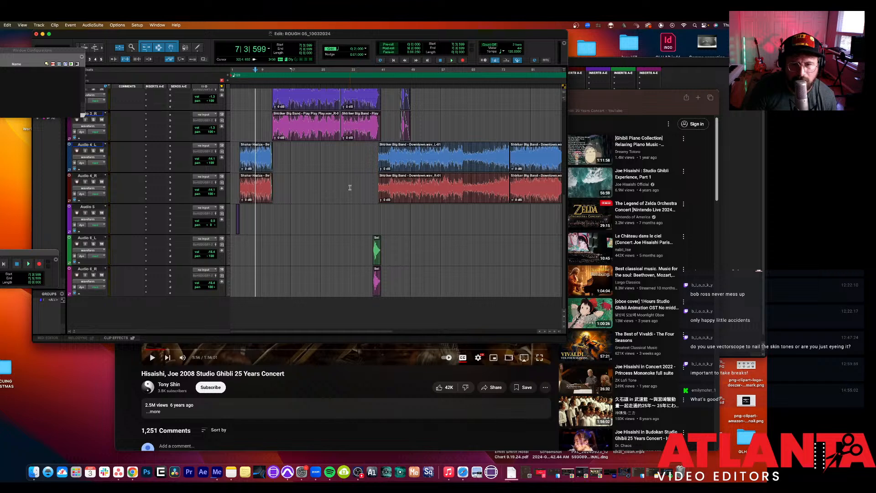
{"action": "scroll", "coordinate": [350, 187], "scroll_direction": "right", "scroll_amount": 6}
{"action": "scroll", "coordinate": [349, 186], "scroll_direction": "up", "scroll_amount": 6}
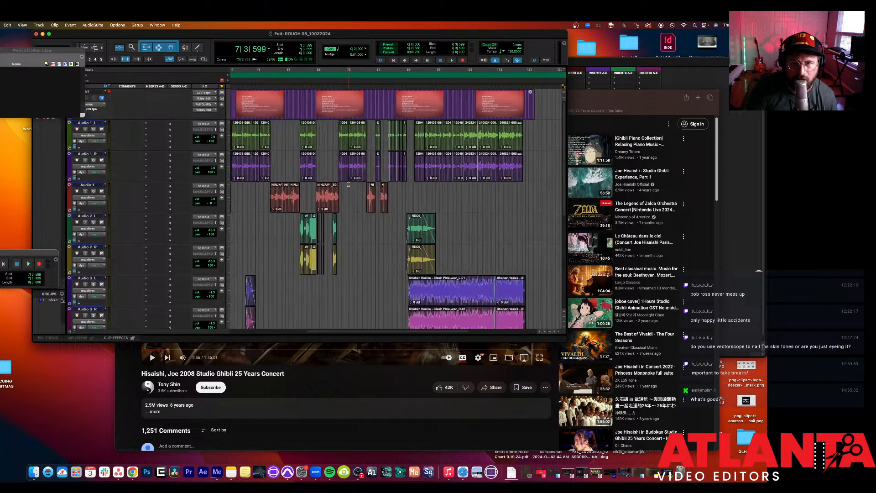
{"action": "scroll", "coordinate": [348, 184], "scroll_direction": "left", "scroll_amount": 6}
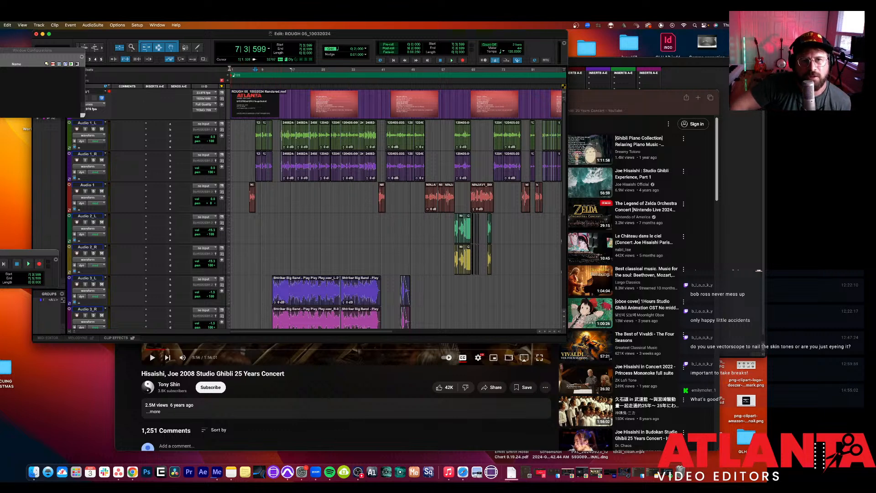
Step: Try the Scarlett 2i2 USB 1 (Mono) output for the Audio 1_L track, and play the session to test it
{"action": "left_click", "coordinate": [206, 130]}
{"action": "mouse_move", "coordinate": [209, 130]}
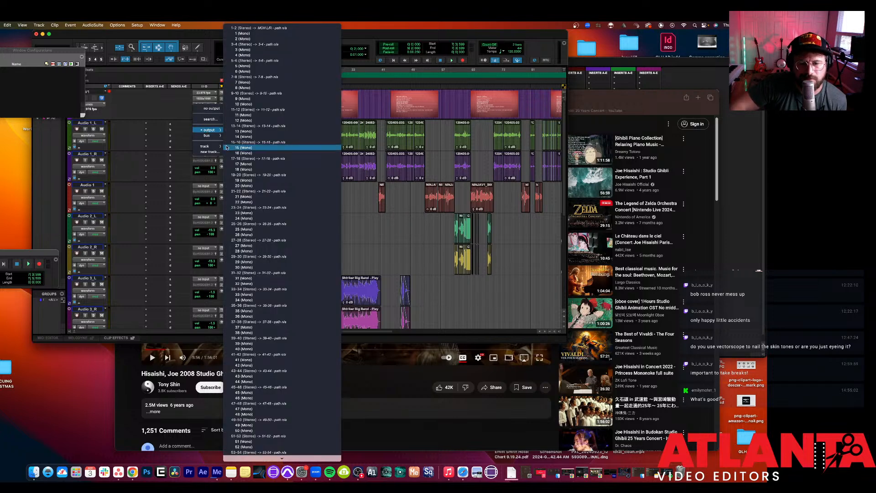
{"action": "mouse_move", "coordinate": [279, 458]}
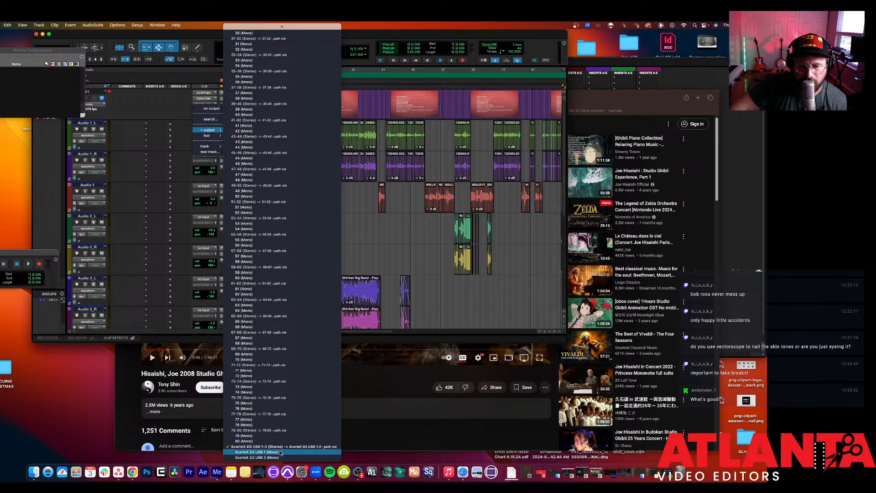
{"action": "left_click", "coordinate": [282, 452]}
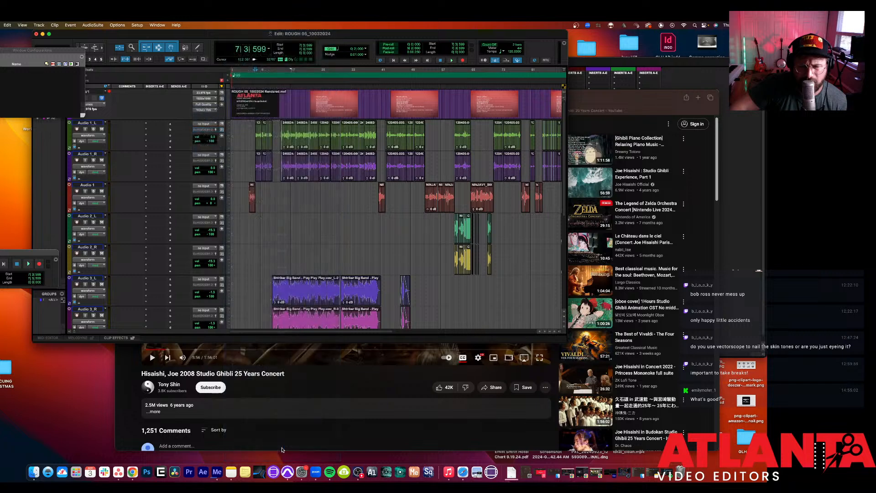
{"action": "left_click", "coordinate": [203, 316]}
{"action": "mouse_move", "coordinate": [208, 318]}
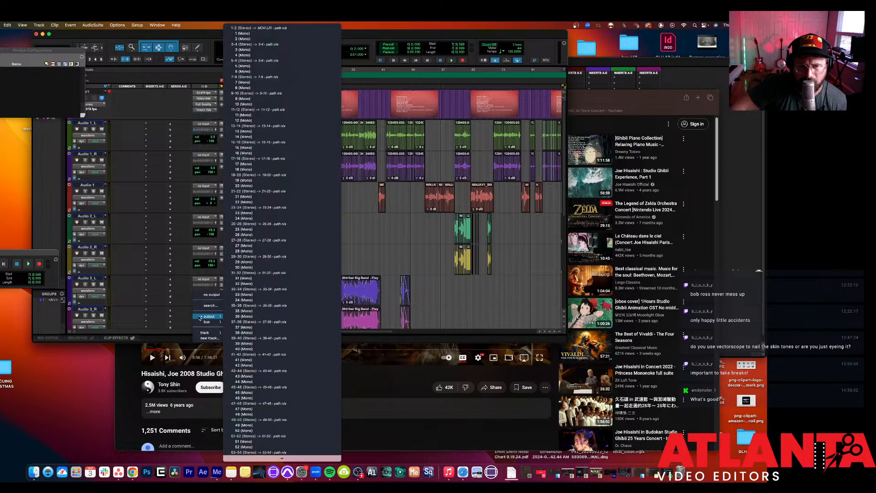
{"action": "key", "text": "Escape"}
{"action": "key", "text": "space"}
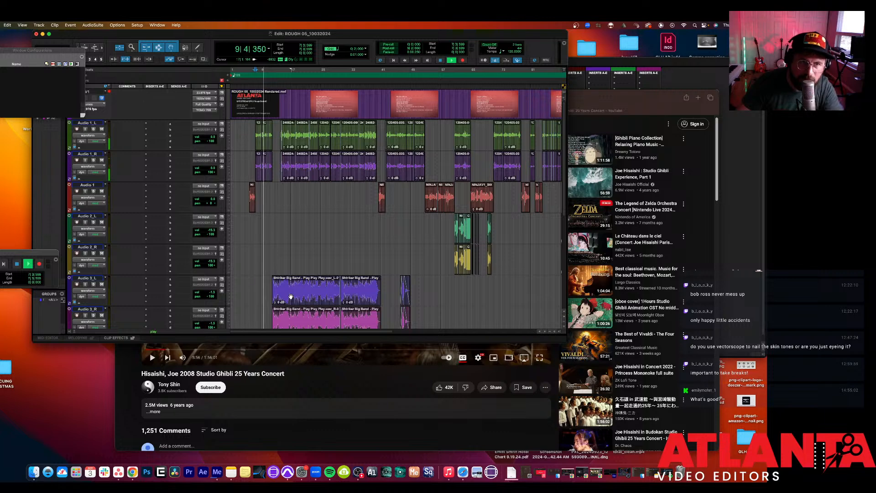
{"action": "key", "text": "space"}
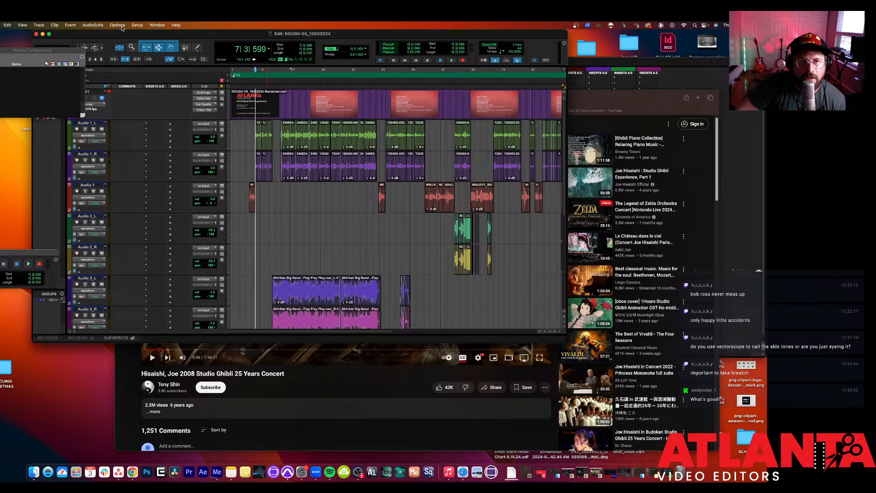
Step: Set the playback engine to Scarlett 2i2 USB, agree to save and reopen the session, and test playback
{"action": "left_click", "coordinate": [121, 27]}
{"action": "mouse_move", "coordinate": [137, 27]}
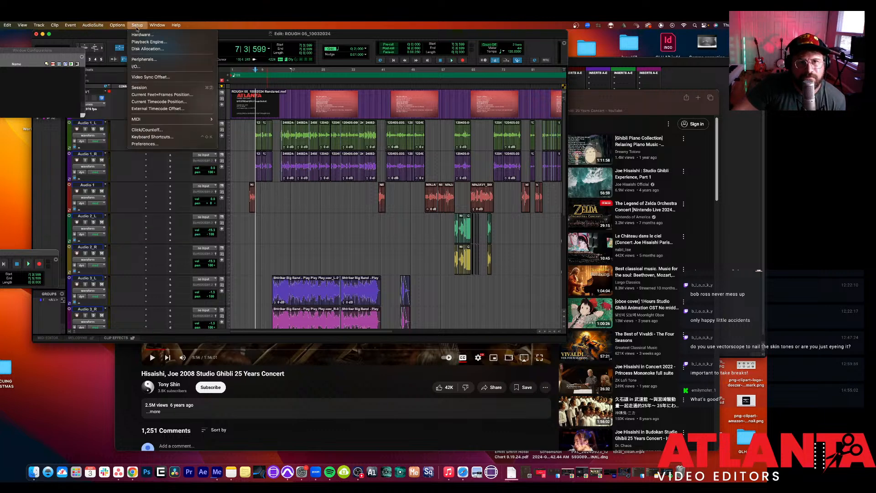
{"action": "left_click", "coordinate": [149, 41]}
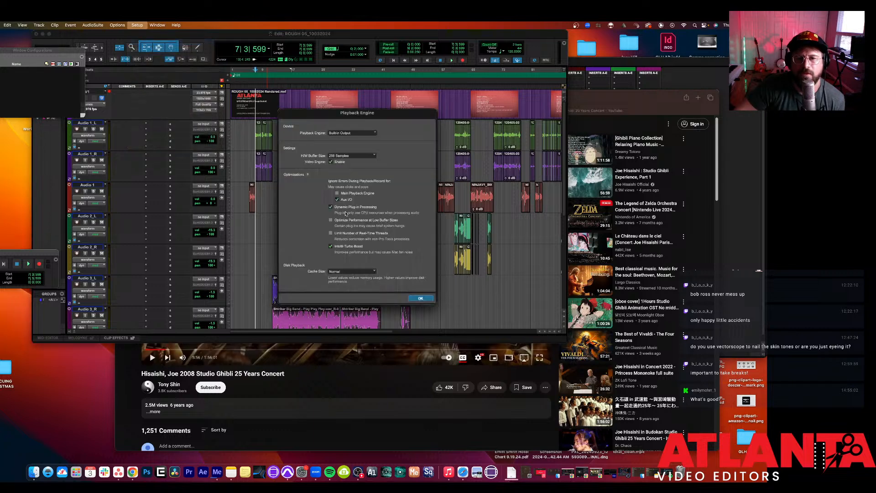
{"action": "left_click", "coordinate": [354, 133]}
{"action": "left_click", "coordinate": [354, 143]}
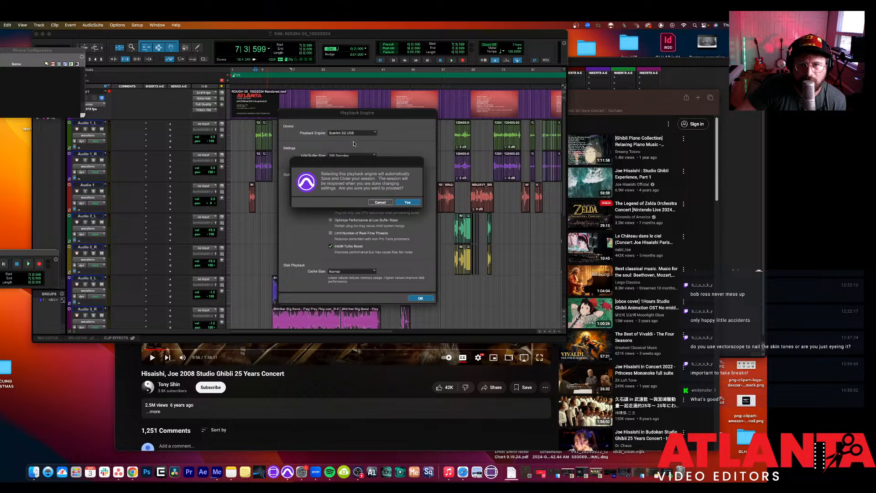
{"action": "left_click", "coordinate": [408, 203]}
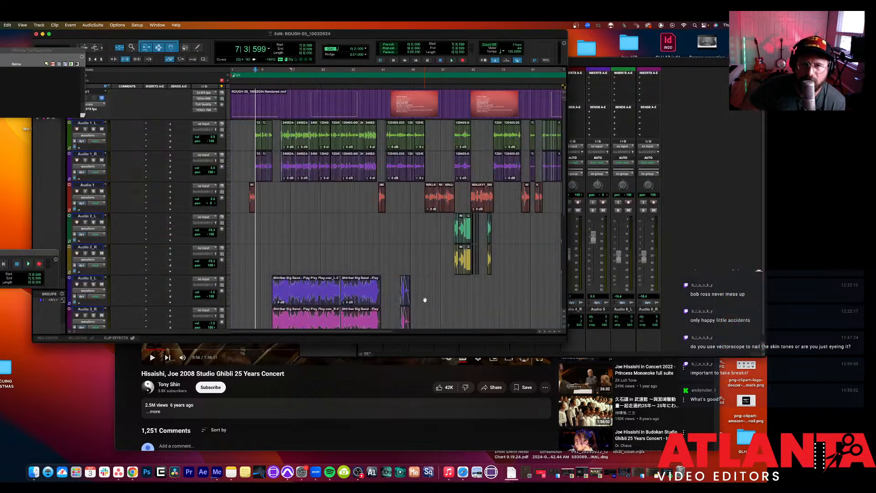
{"action": "key", "text": "space"}
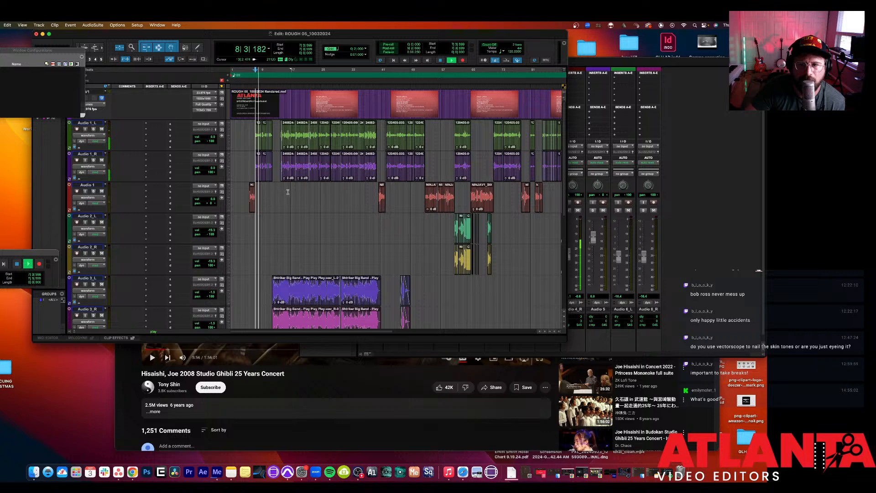
{"action": "key", "text": "space"}
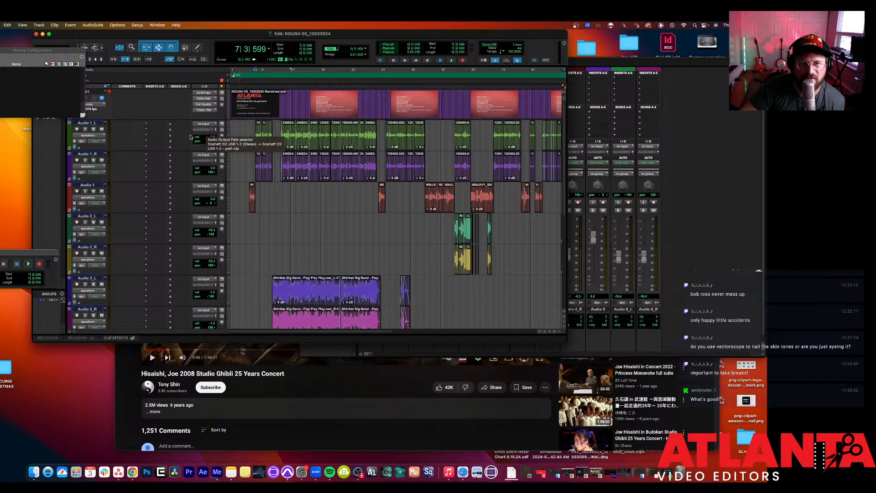
Step: Assign the Scarlett 2i2 USB 1-2 (Stereo) output from the Audio 1_L track, and play the session briefly to test it
{"action": "left_click", "coordinate": [206, 132]}
{"action": "mouse_move", "coordinate": [208, 132]}
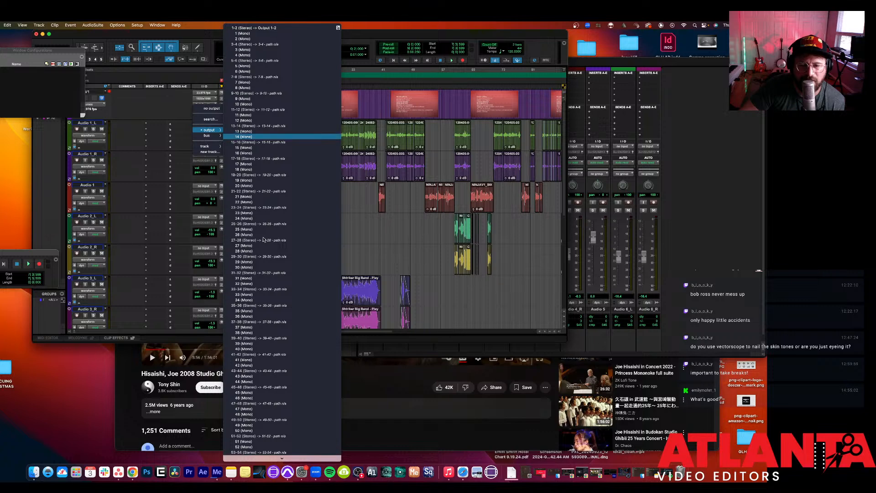
{"action": "scroll", "coordinate": [285, 381], "scroll_direction": "down", "scroll_amount": 5}
{"action": "scroll", "coordinate": [285, 452], "scroll_direction": "down", "scroll_amount": 5}
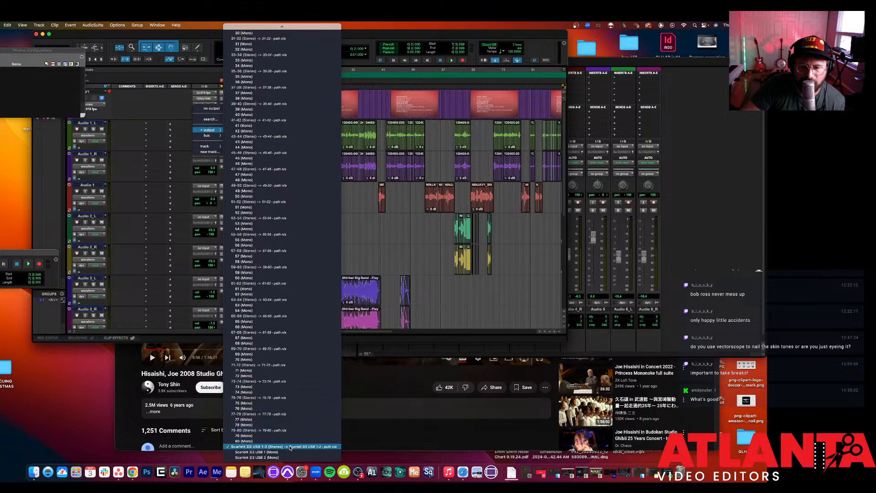
{"action": "left_click", "coordinate": [290, 446]}
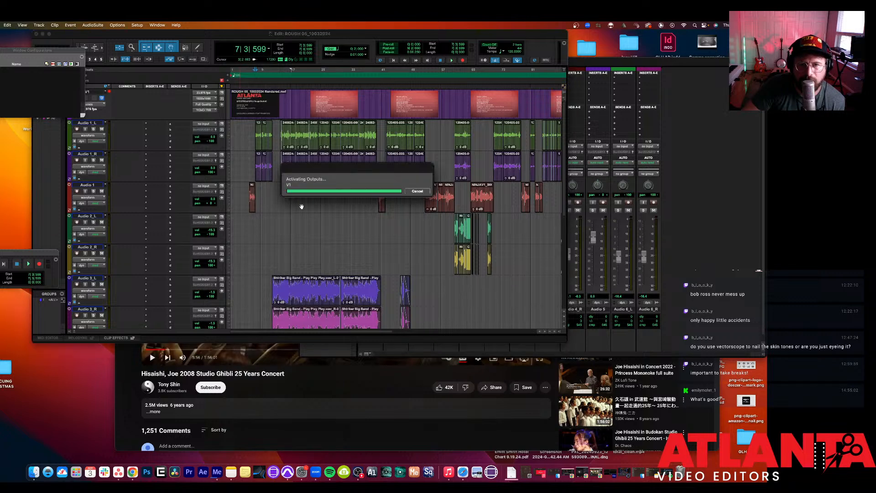
{"action": "key", "text": "space"}
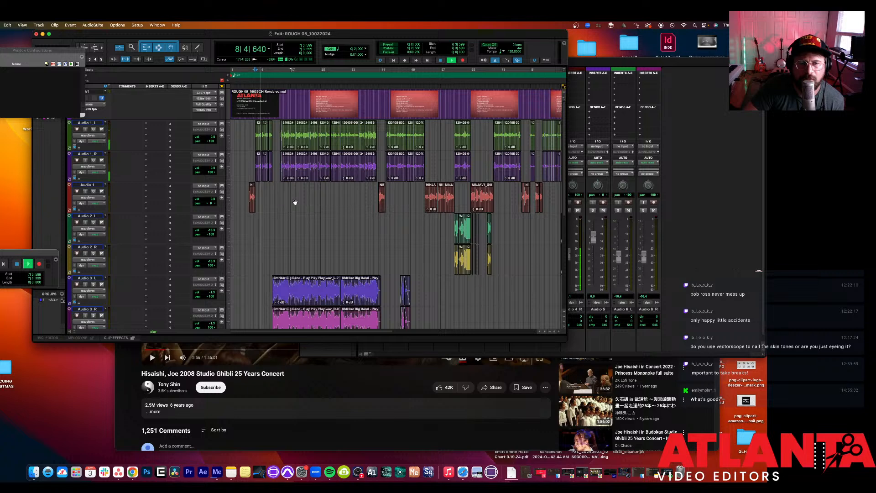
{"action": "key", "text": "space"}
{"action": "left_click", "coordinate": [136, 25]}
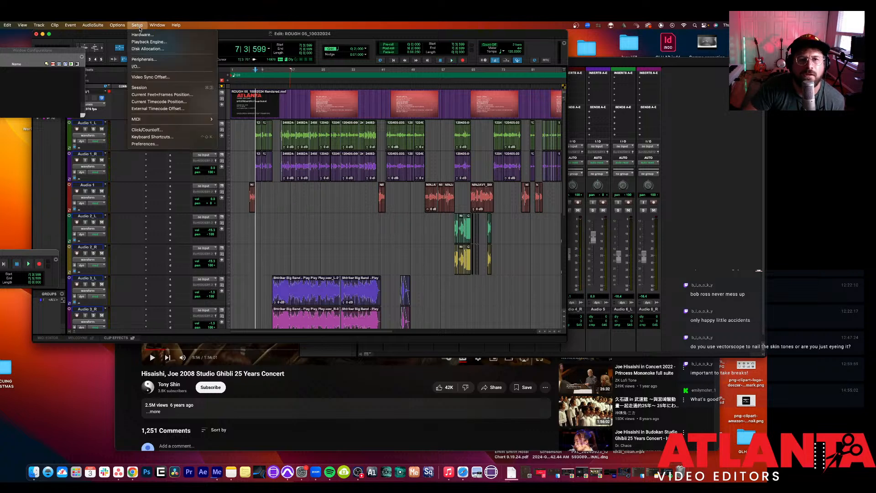
{"action": "left_click", "coordinate": [144, 59]}
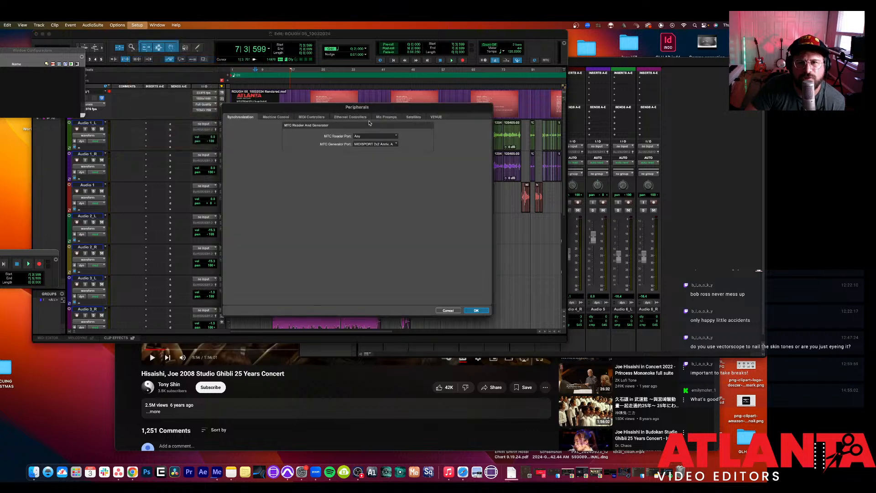
{"action": "left_click", "coordinate": [448, 310]}
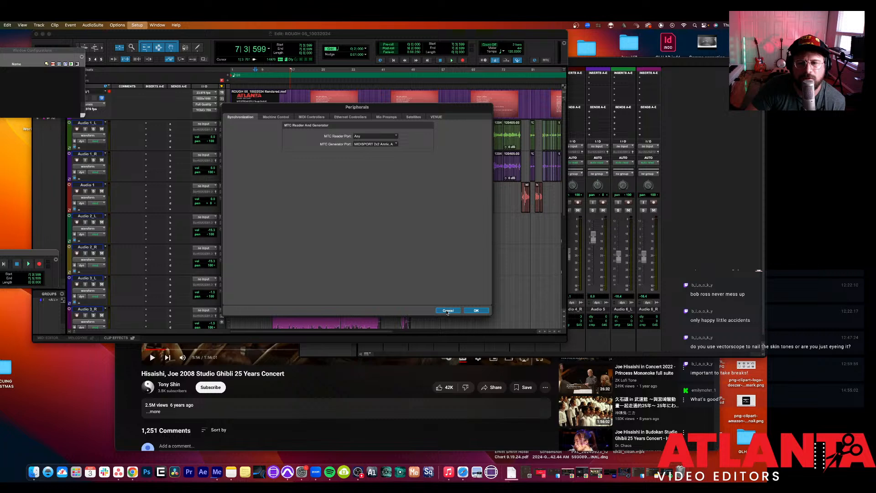
Step: Try adding one new stereo output path named Output in I/O Setup, and check its format choices
{"action": "left_click", "coordinate": [138, 25]}
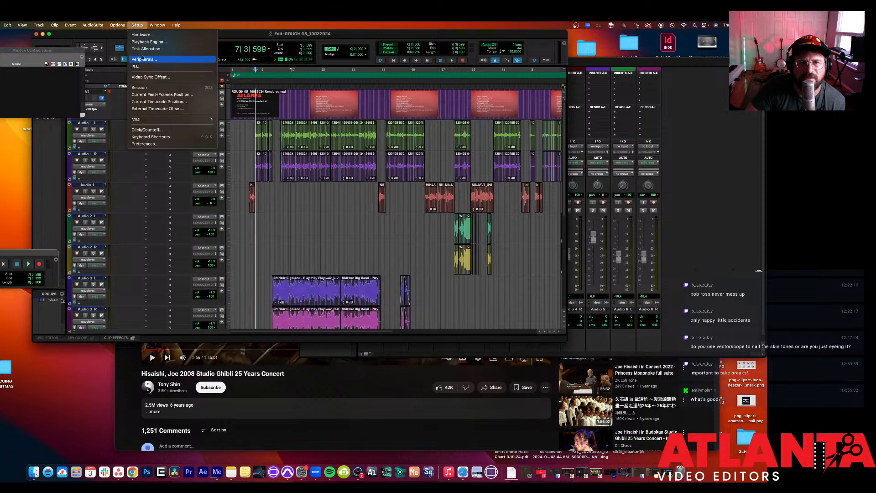
{"action": "left_click", "coordinate": [139, 67]}
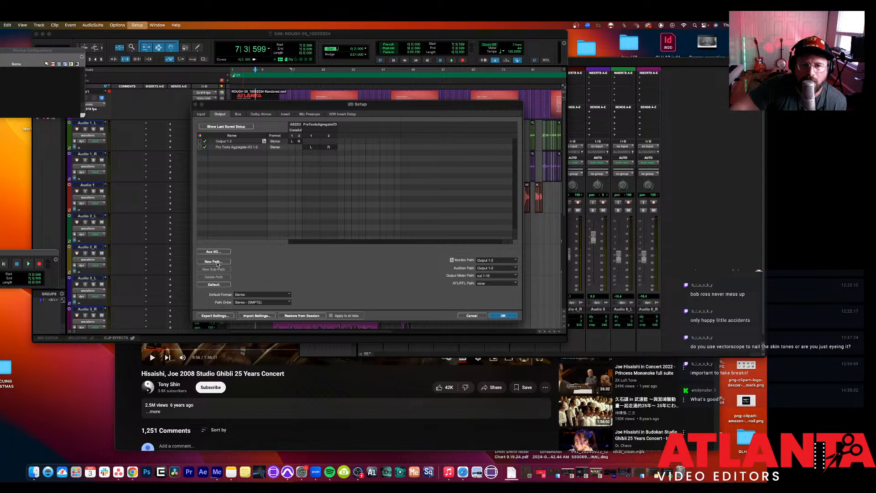
{"action": "left_click", "coordinate": [218, 262]}
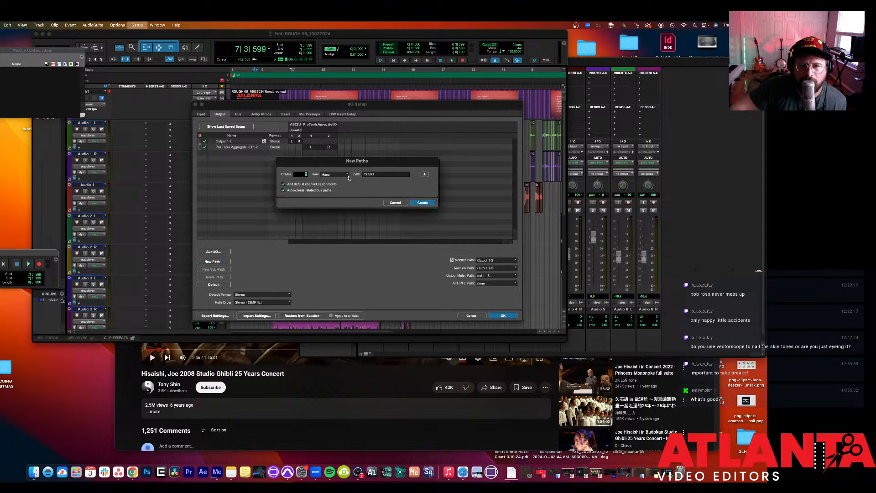
{"action": "left_click", "coordinate": [349, 177]}
{"action": "left_click", "coordinate": [344, 182]}
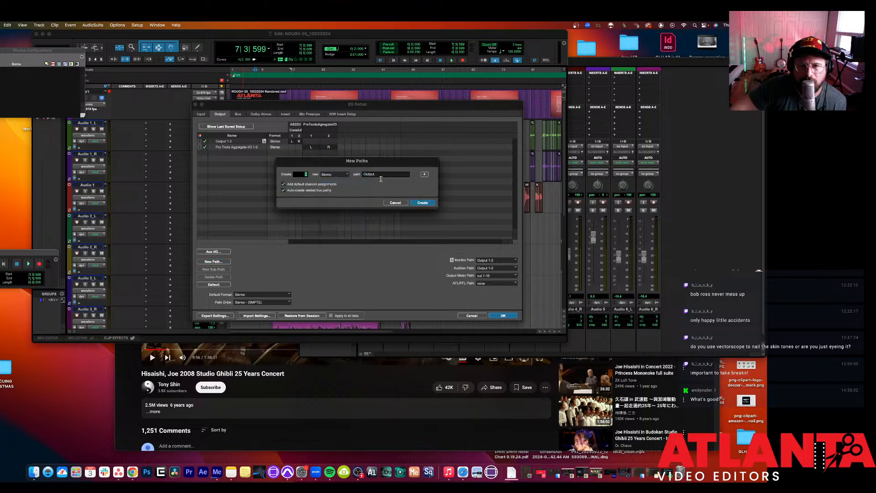
{"action": "left_click", "coordinate": [432, 203]}
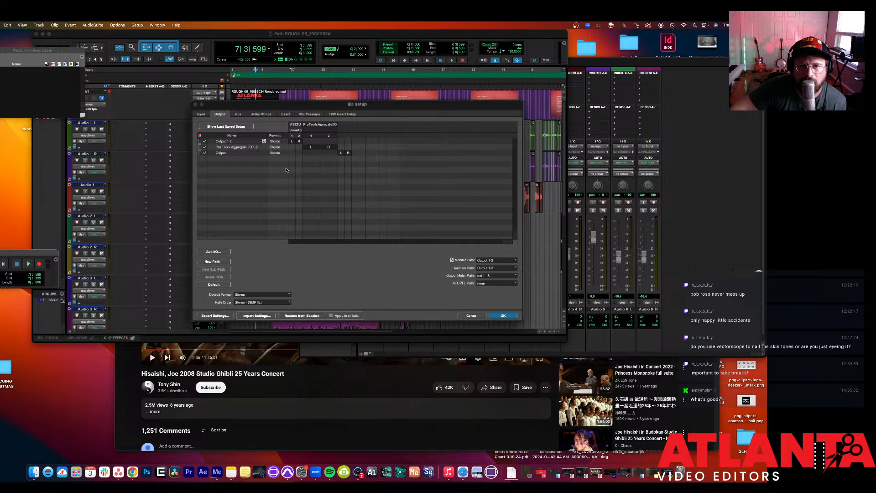
{"action": "left_click", "coordinate": [277, 153]}
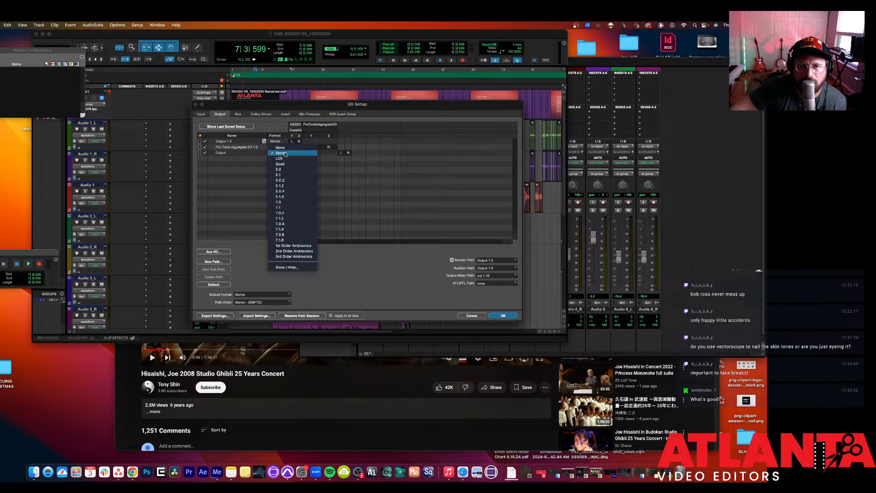
{"action": "left_click", "coordinate": [359, 166]}
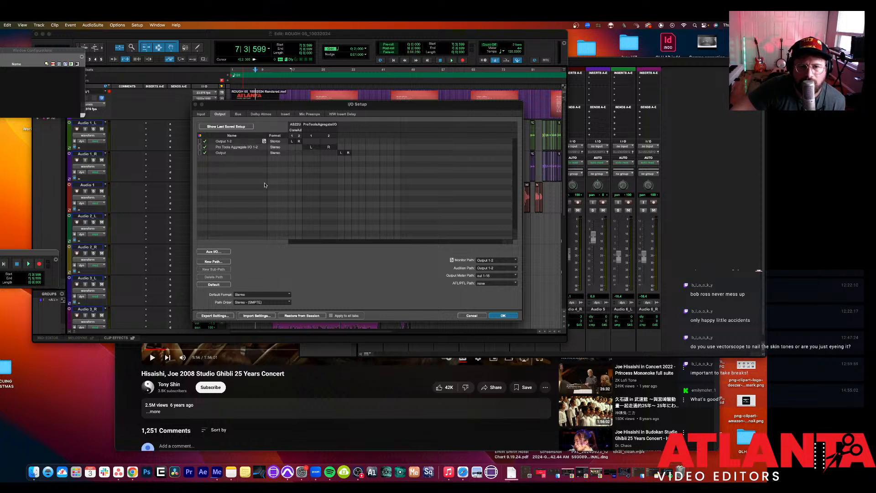
Step: Examine the Aux I/O device list from the output setup without changing any devices
{"action": "left_click", "coordinate": [208, 261]}
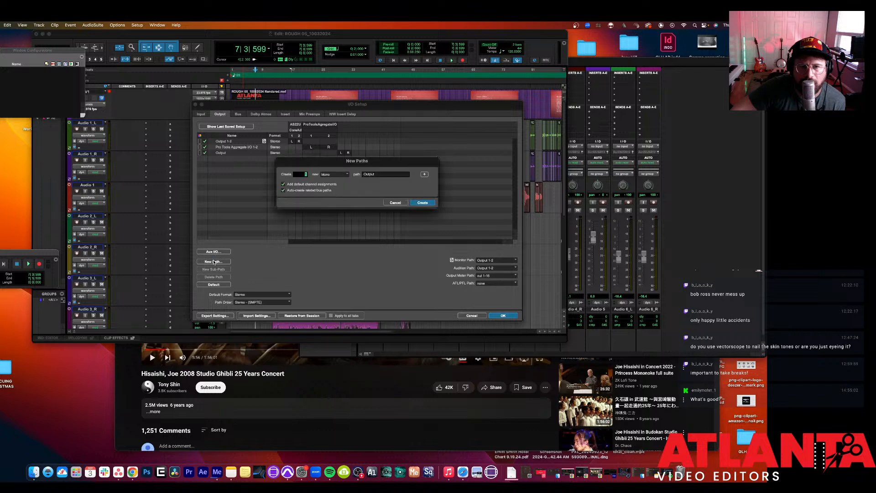
{"action": "left_click", "coordinate": [391, 203]}
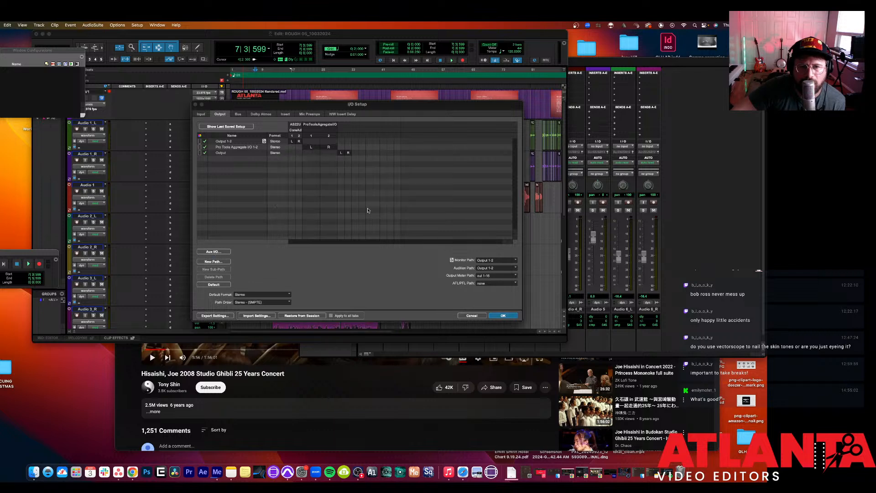
{"action": "left_click", "coordinate": [219, 252]}
{"action": "left_click", "coordinate": [410, 224]}
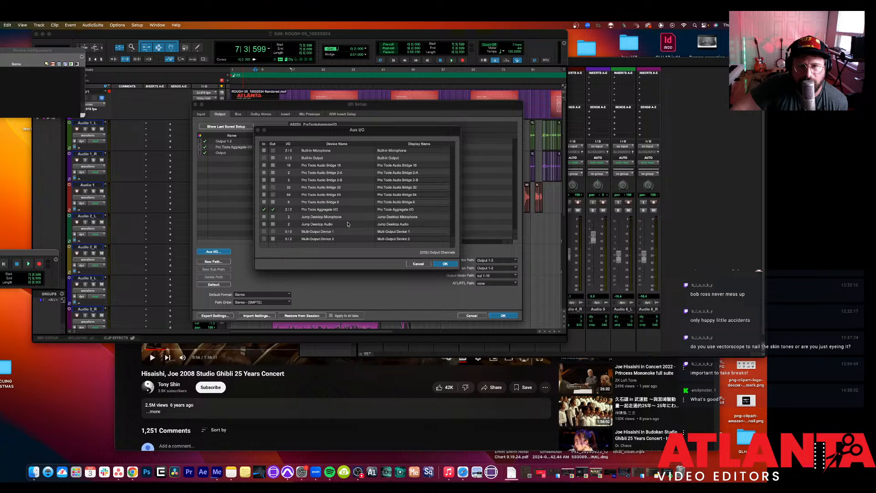
{"action": "left_click", "coordinate": [418, 264]}
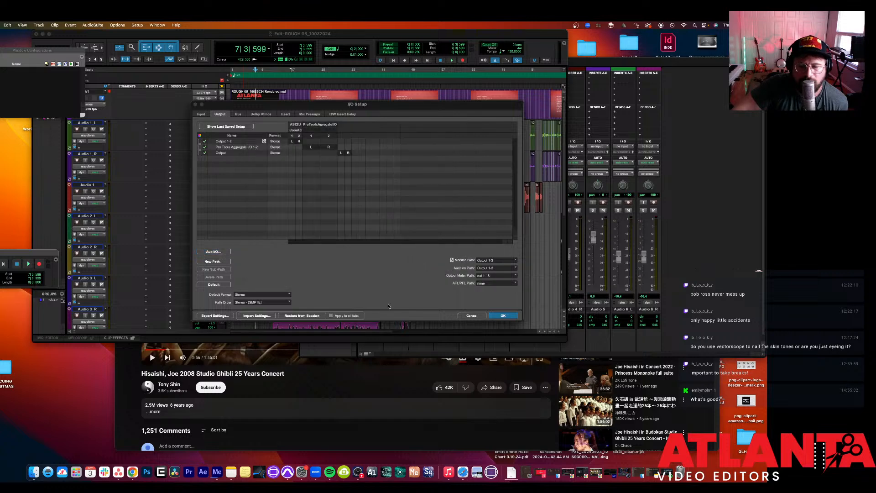
{"action": "left_click", "coordinate": [357, 471]}
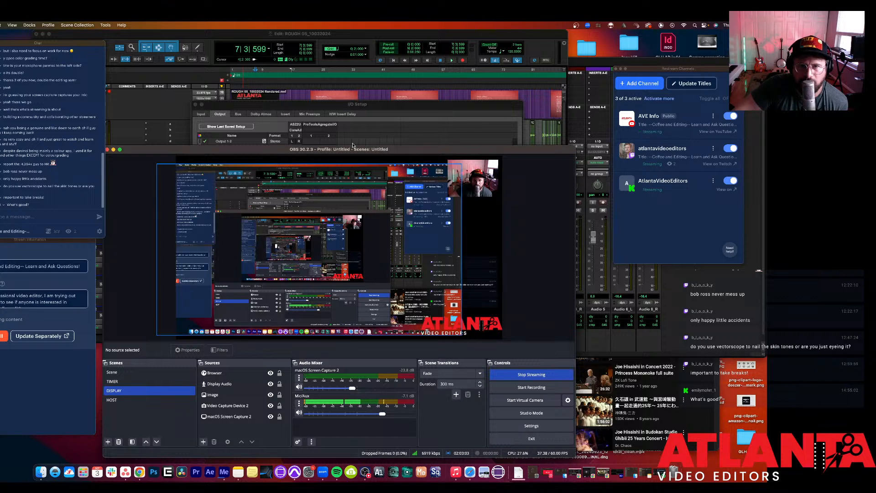
{"action": "left_click", "coordinate": [365, 132]}
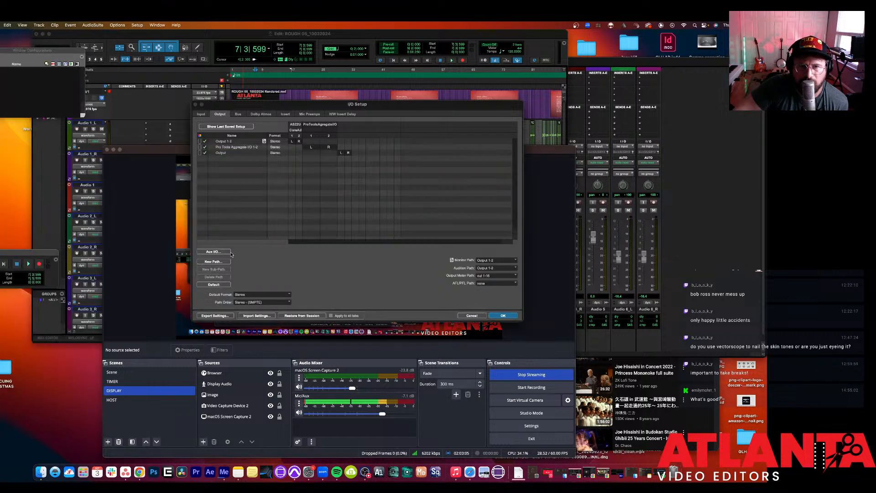
{"action": "left_click", "coordinate": [214, 261]}
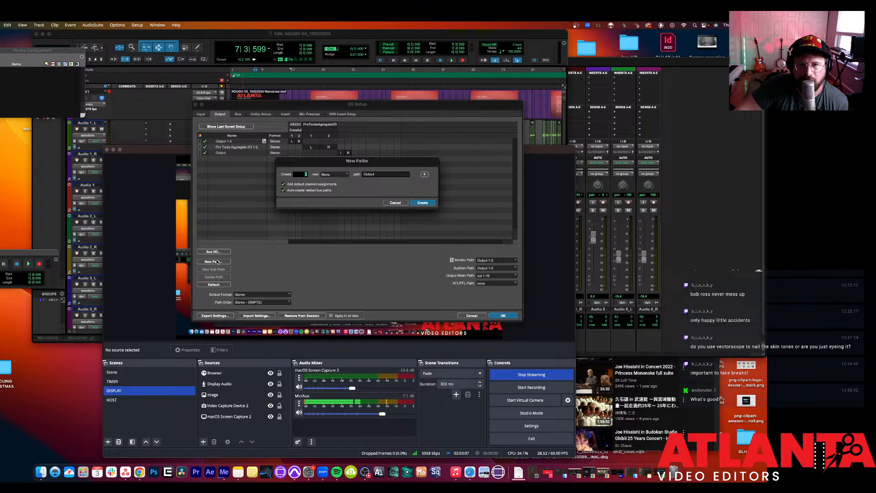
{"action": "left_click", "coordinate": [345, 176]}
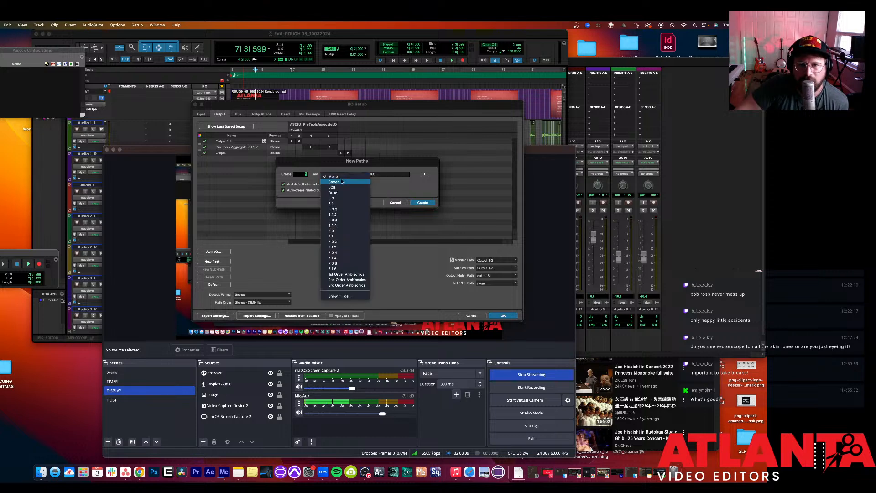
{"action": "left_click", "coordinate": [339, 182]}
{"action": "left_click", "coordinate": [395, 203]}
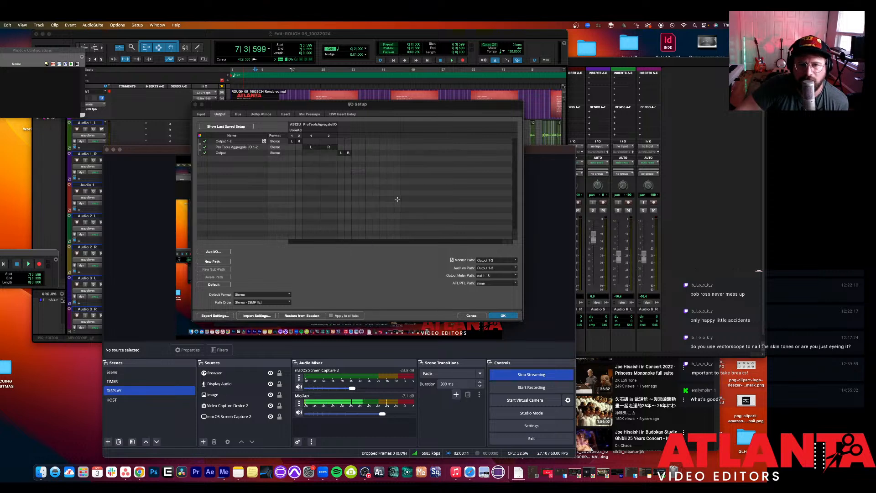
Step: Review the Aux I/O devices once more, and leave I/O Setup without keeping the new output path
{"action": "left_click", "coordinate": [207, 252]}
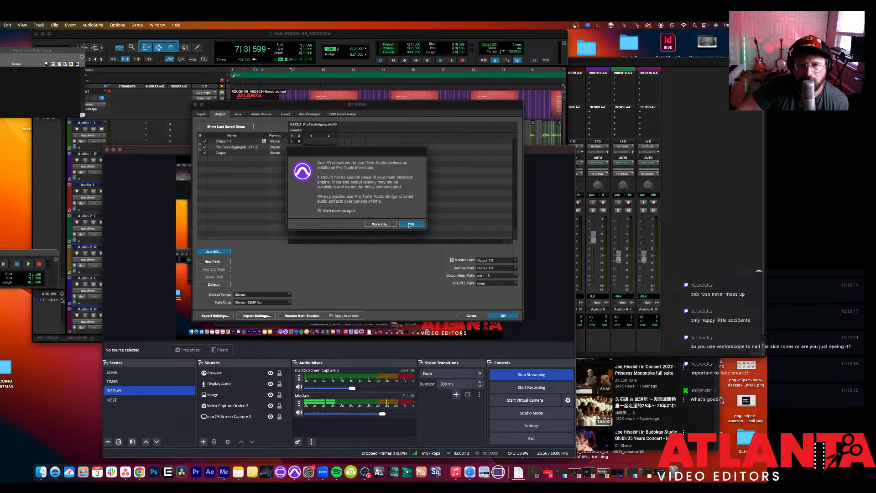
{"action": "left_click", "coordinate": [407, 224]}
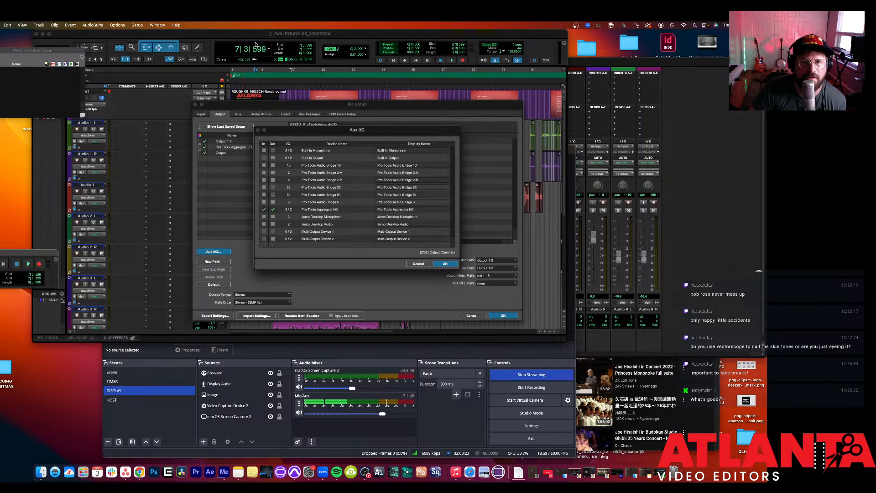
{"action": "left_click", "coordinate": [438, 265]}
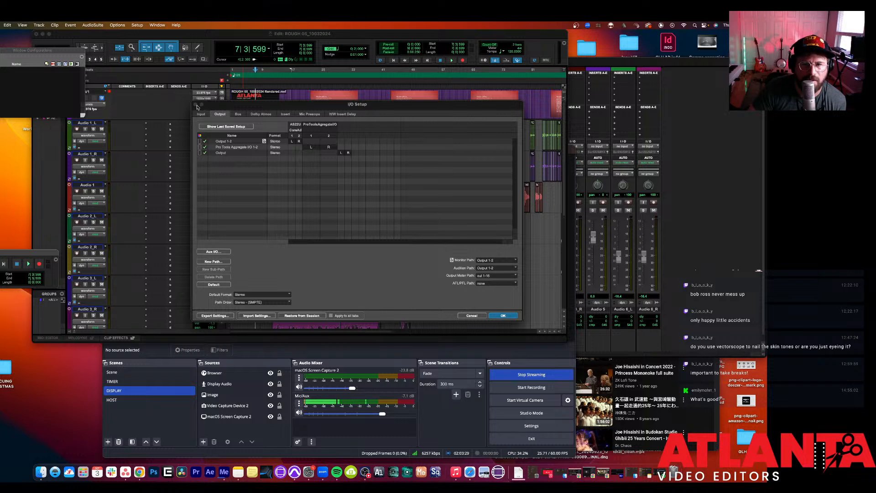
{"action": "left_click", "coordinate": [471, 315]}
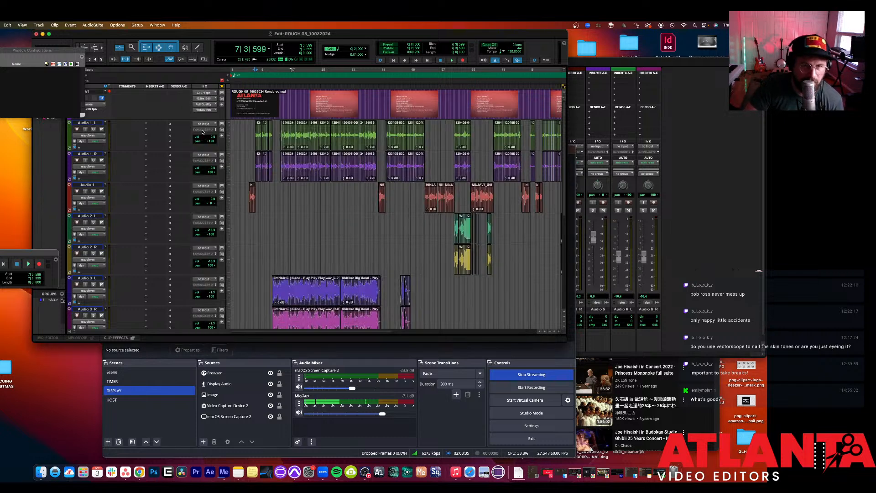
Step: Route the audio tracks to the 1-2 (Stereo) -> Output 1-2 path, choosing it from the Audio 1_L track
{"action": "left_click", "coordinate": [203, 133]}
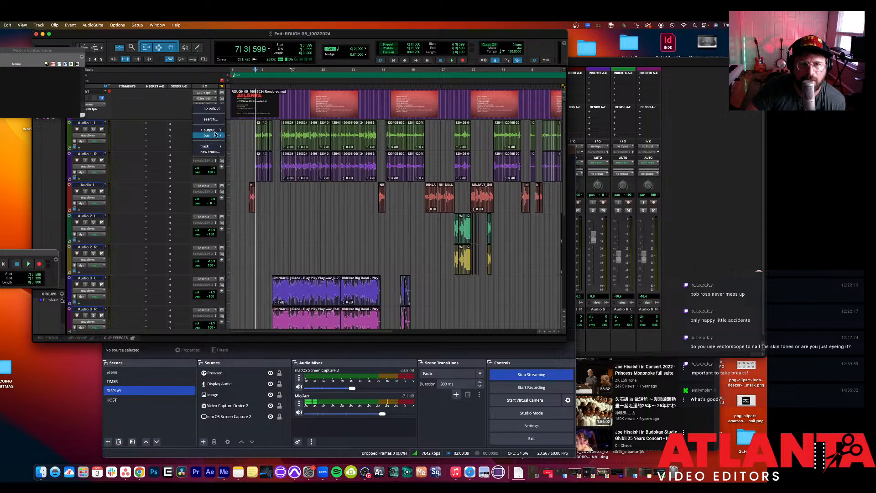
{"action": "mouse_move", "coordinate": [215, 133]}
{"action": "scroll", "coordinate": [266, 306], "scroll_direction": "down", "scroll_amount": 4}
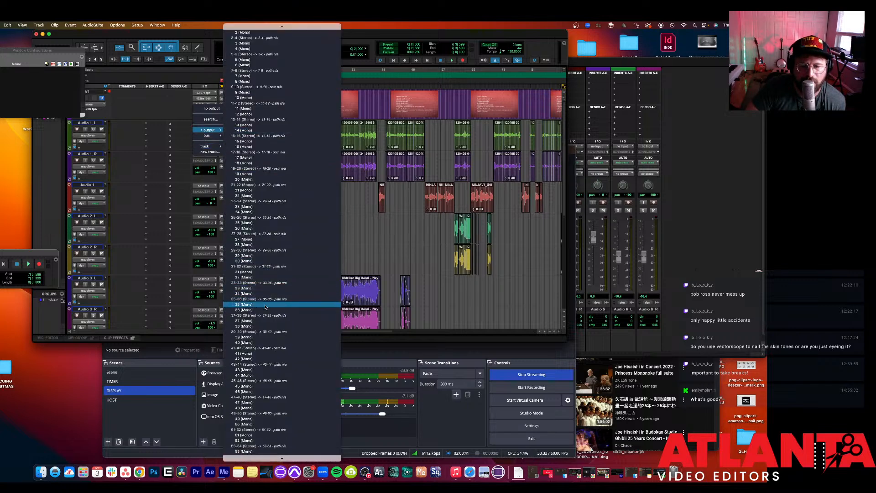
{"action": "scroll", "coordinate": [266, 307], "scroll_direction": "down", "scroll_amount": 10}
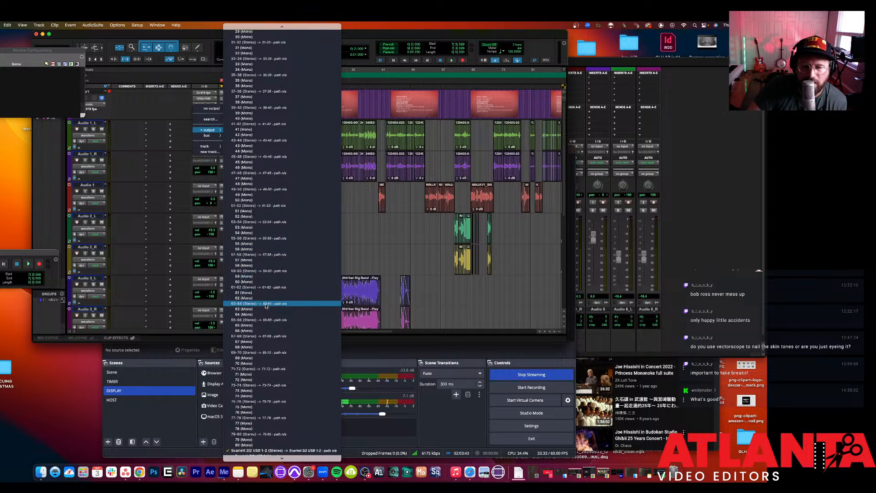
{"action": "scroll", "coordinate": [266, 306], "scroll_direction": "up", "scroll_amount": 14}
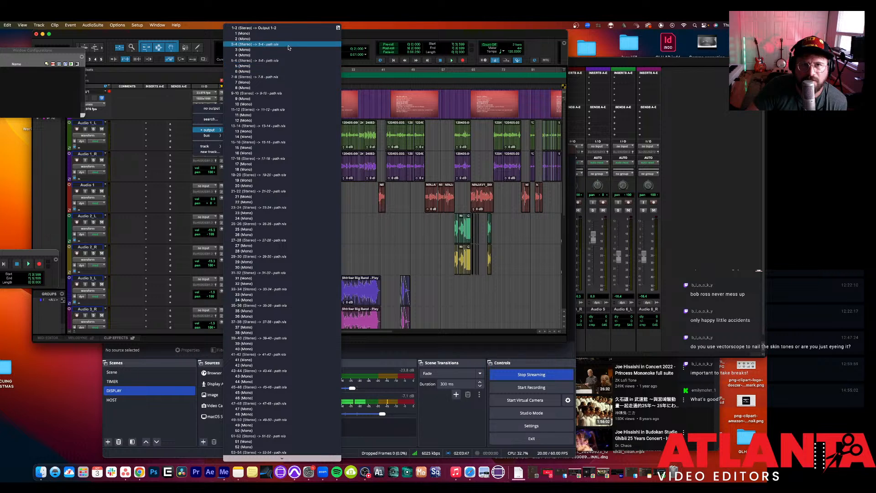
{"action": "left_click", "coordinate": [280, 28]}
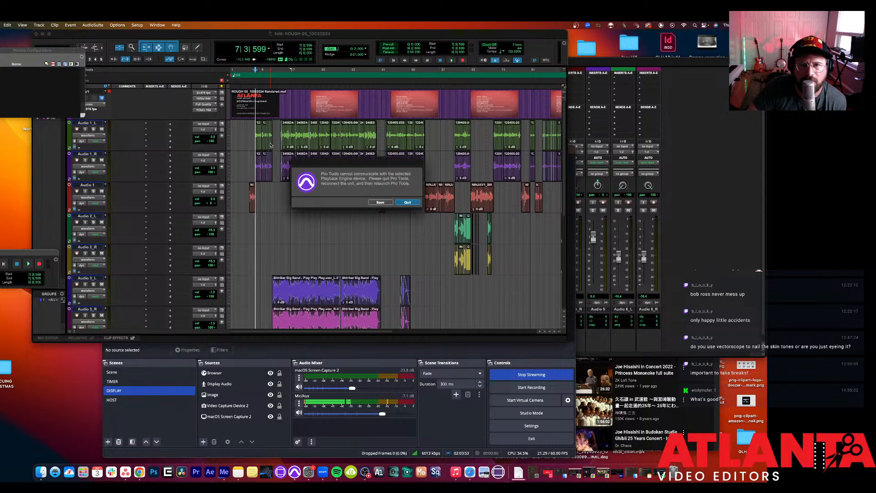
Step: Save the session instead of quitting at each playback engine alert
{"action": "left_click", "coordinate": [378, 202]}
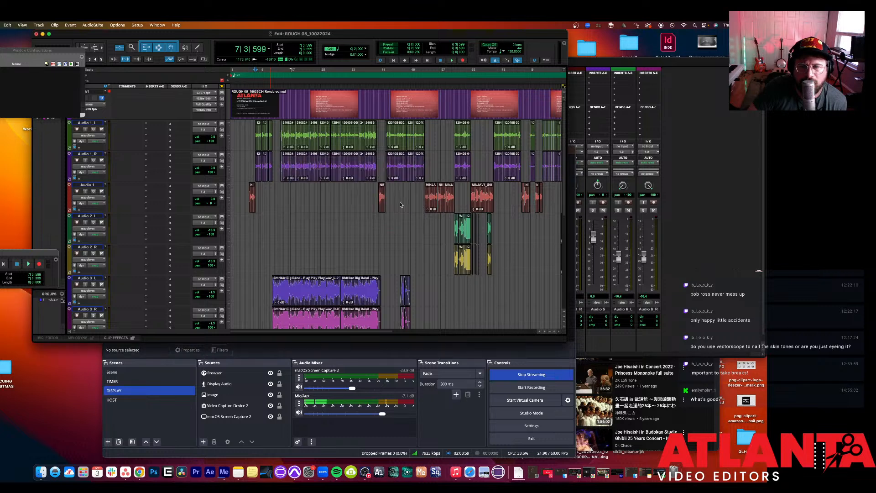
{"action": "left_click", "coordinate": [383, 182]}
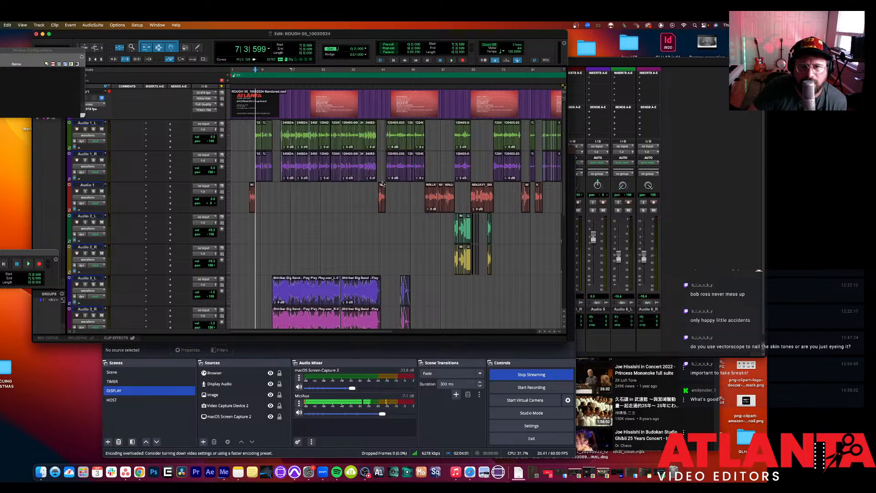
{"action": "left_click", "coordinate": [383, 203]}
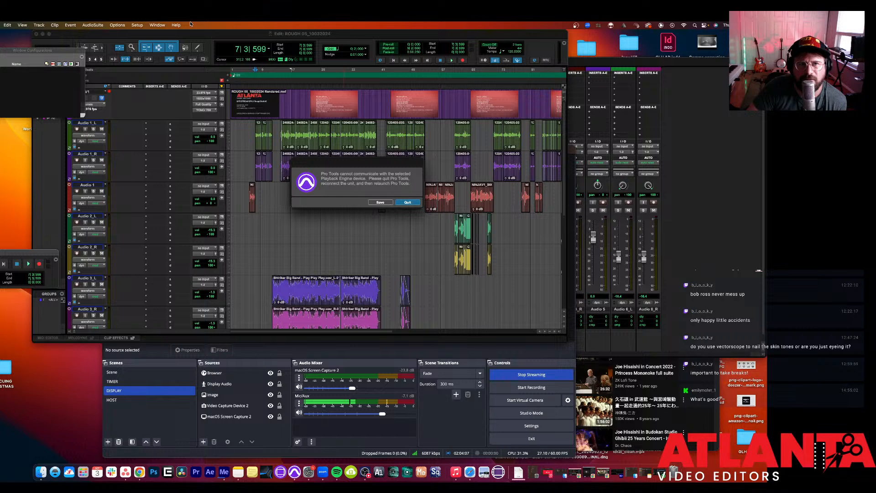
Step: Cancel saving and quitting, and switch the playback engine to Pro Tools Aggregate I/O, allowing the session to be saved and reopened
{"action": "left_click", "coordinate": [382, 181]}
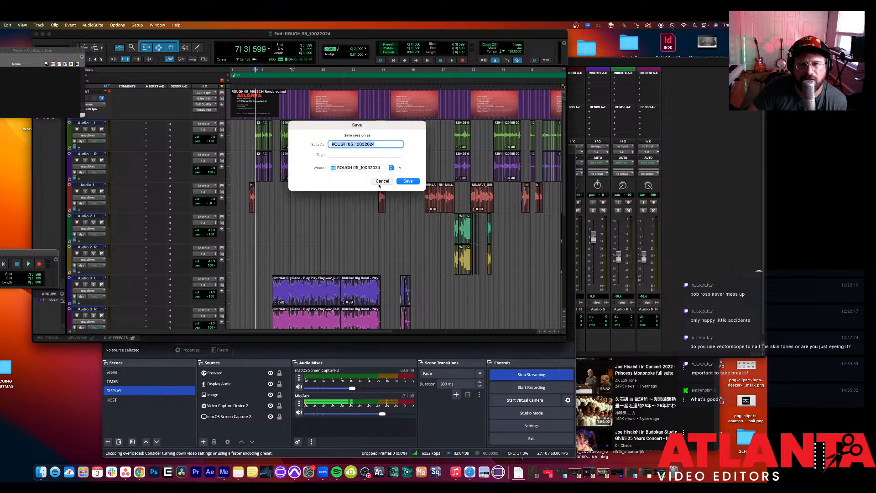
{"action": "left_click", "coordinate": [386, 204]}
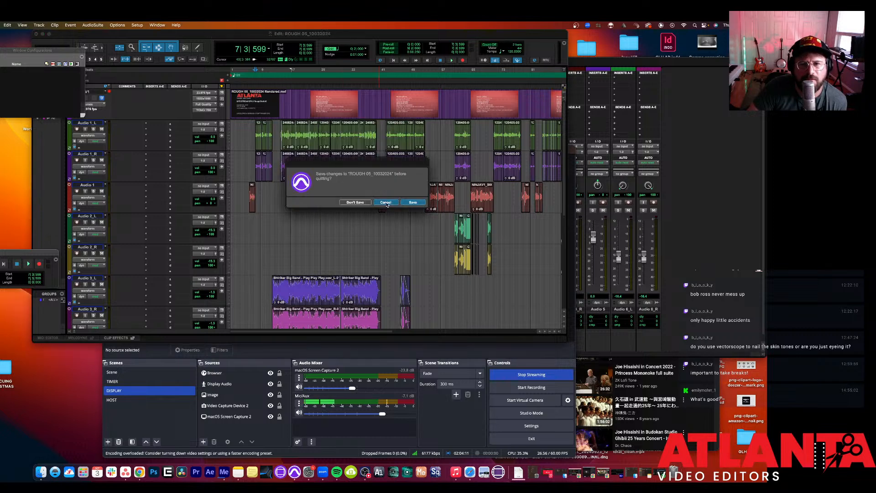
{"action": "left_click", "coordinate": [138, 25]}
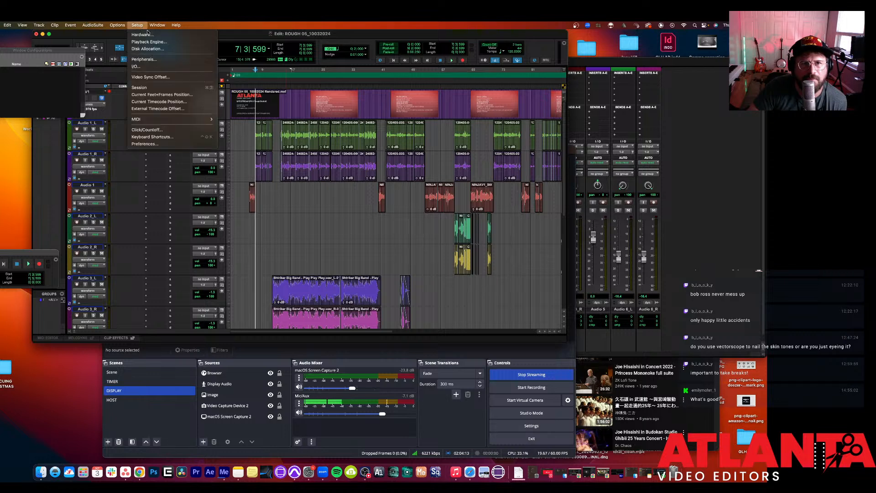
{"action": "left_click", "coordinate": [151, 41]}
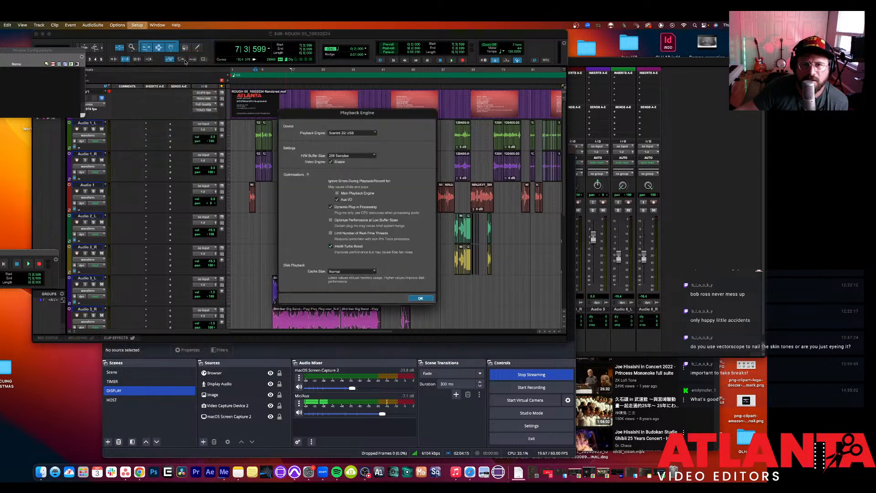
{"action": "left_click", "coordinate": [360, 133]}
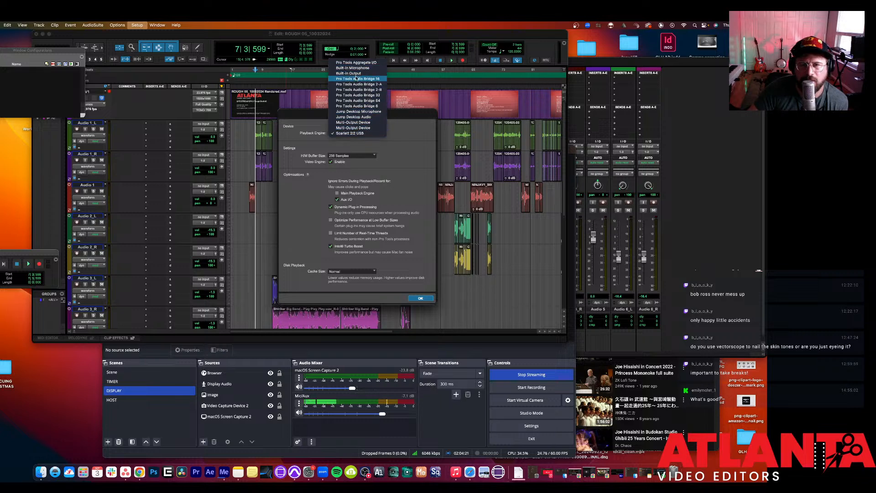
{"action": "left_click", "coordinate": [361, 63]}
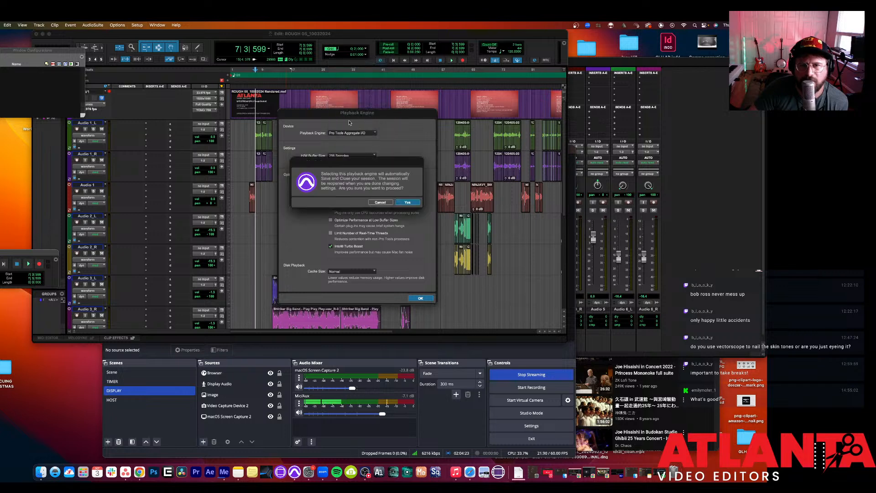
{"action": "left_click", "coordinate": [405, 203]}
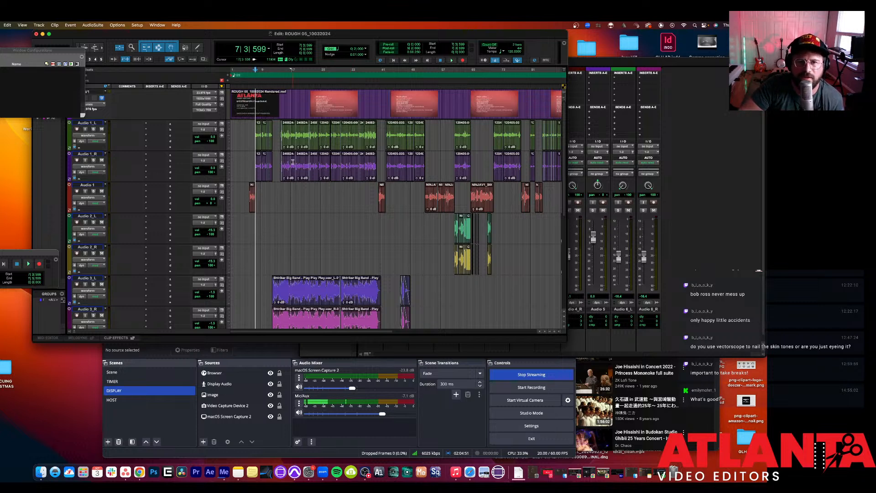
Step: Test playback from the current cursor and from about bar 5, and place the cursor near bar 3 where the first Audio 4 clips start
{"action": "key", "text": "space"}
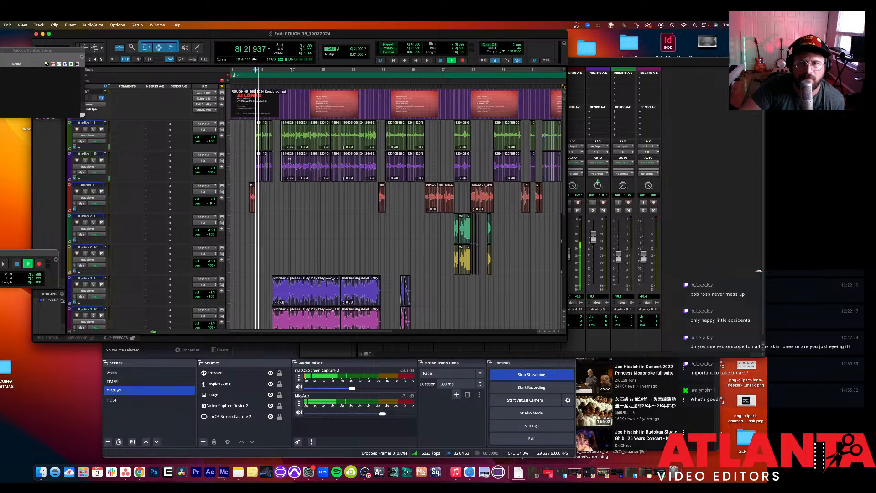
{"action": "key", "text": "space"}
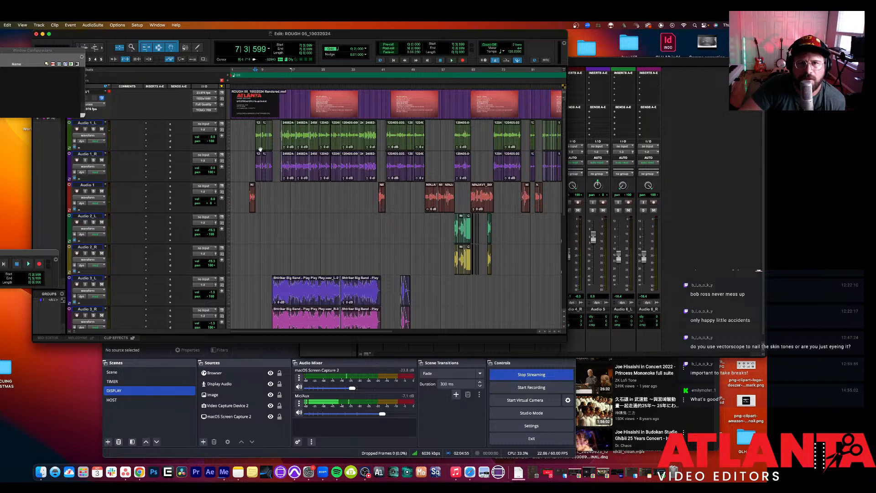
{"action": "left_click", "coordinate": [247, 72]}
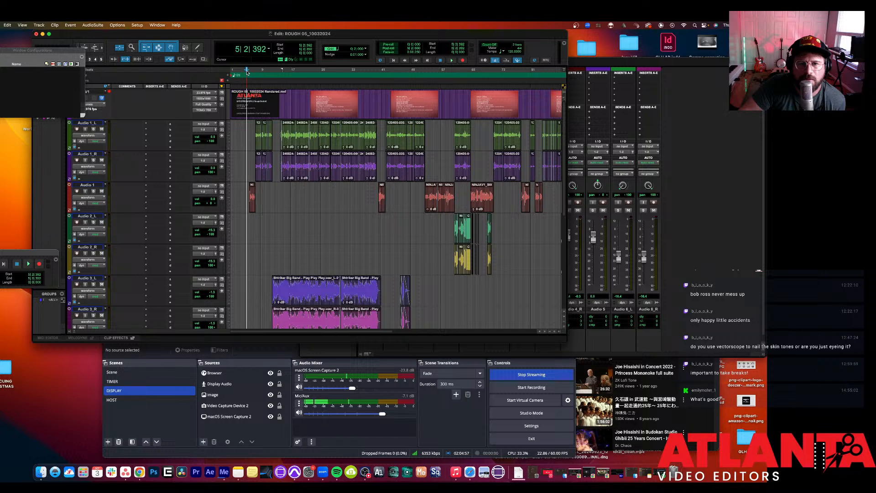
{"action": "key", "text": "space"}
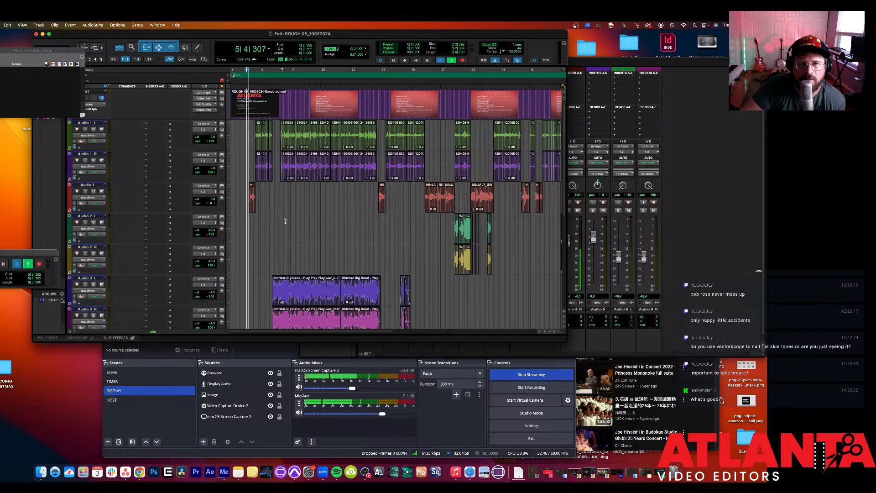
{"action": "scroll", "coordinate": [285, 213], "scroll_direction": "down", "scroll_amount": 7}
{"action": "key", "text": "space"}
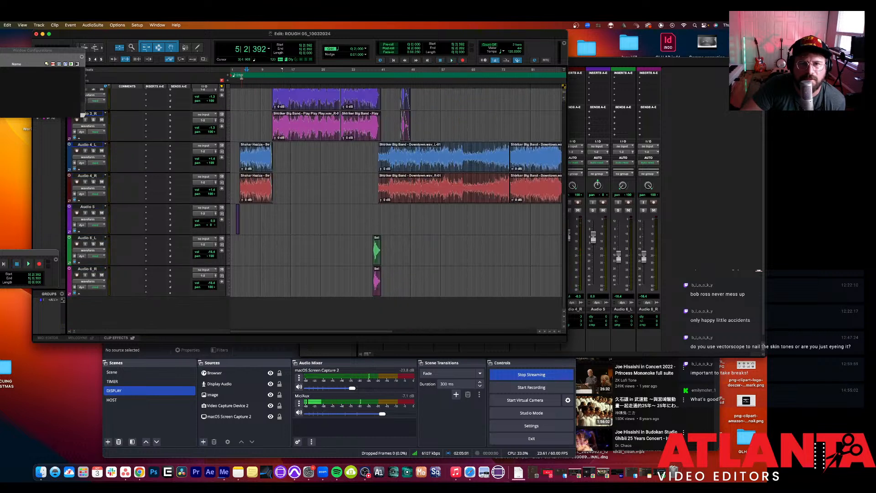
{"action": "left_click", "coordinate": [242, 70]}
{"action": "left_click", "coordinate": [240, 70]}
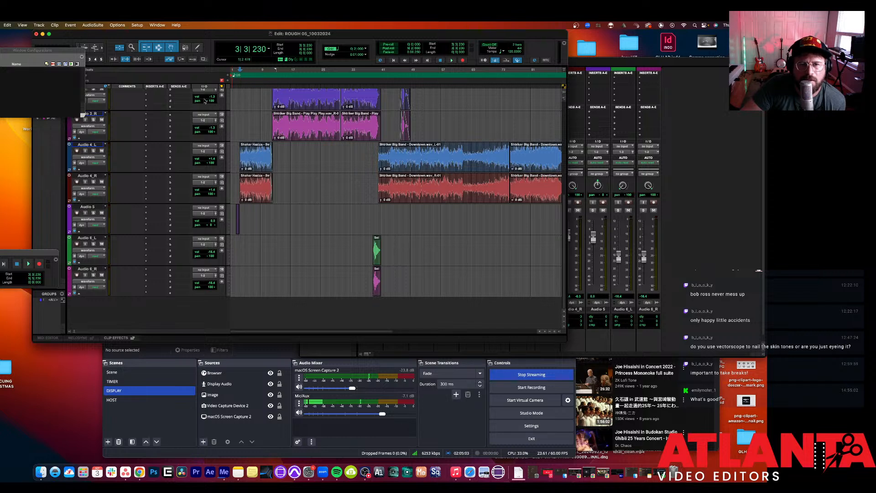
Step: Examine the output paths available for the Audio 3_R track
{"action": "left_click", "coordinate": [208, 120]}
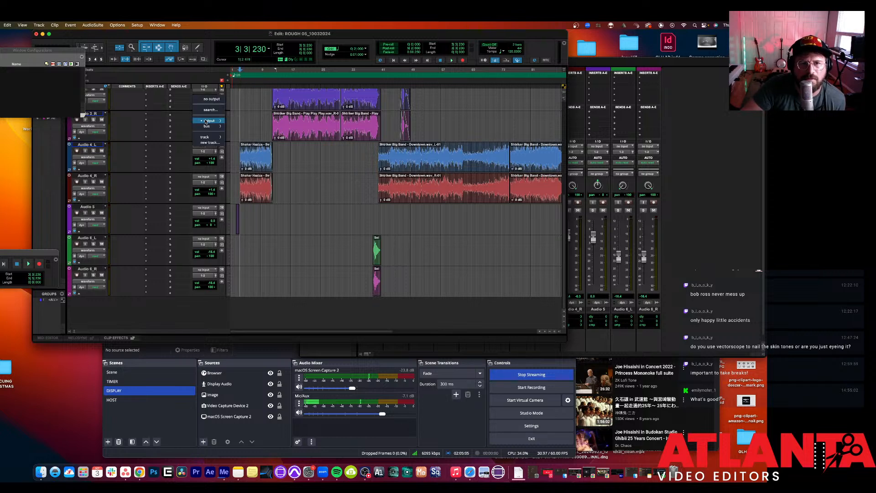
{"action": "mouse_move", "coordinate": [209, 121]}
{"action": "scroll", "coordinate": [267, 301], "scroll_direction": "down", "scroll_amount": 5}
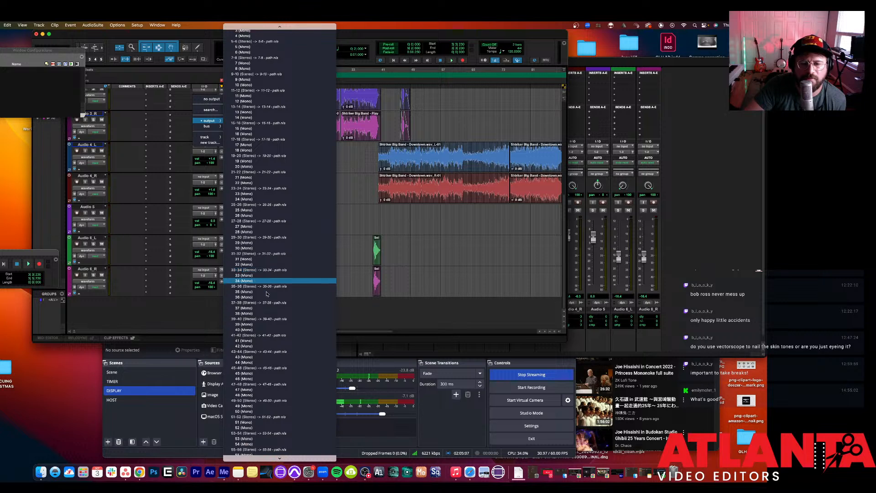
Step: Assign the tracks' output to the Scarlett 2i2 USB 1-2 stereo path and test playback briefly
{"action": "scroll", "coordinate": [268, 313], "scroll_direction": "down", "scroll_amount": 4}
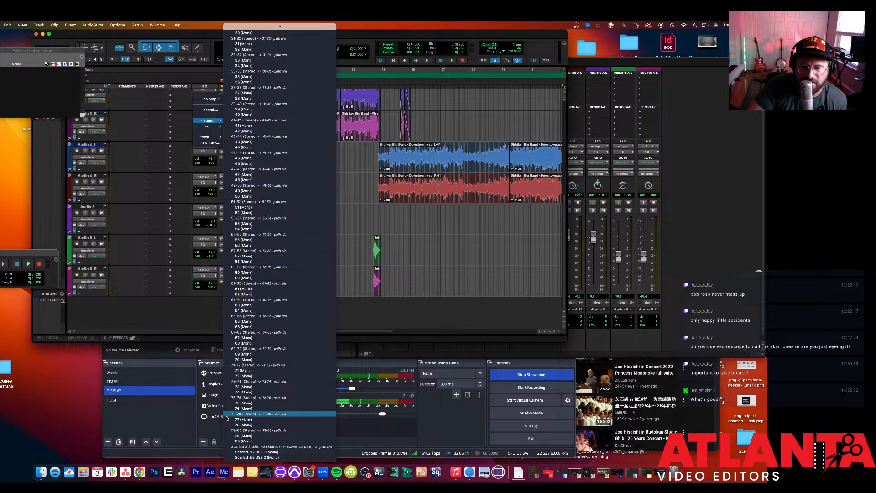
{"action": "left_click", "coordinate": [271, 439]}
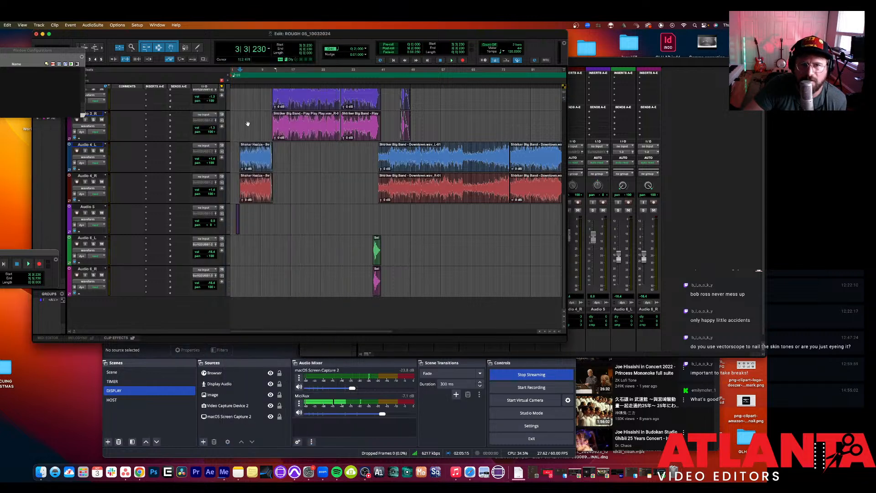
{"action": "key", "text": "space"}
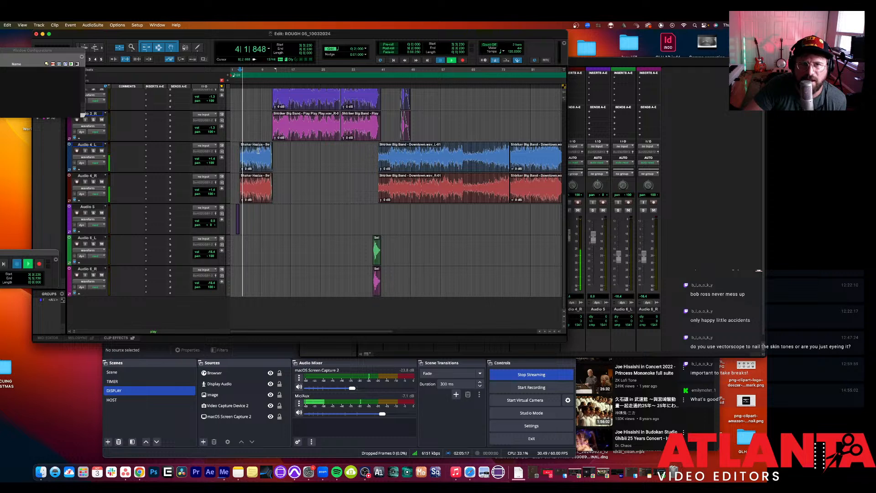
{"action": "key", "text": "space"}
{"action": "scroll", "coordinate": [257, 151], "scroll_direction": "up", "scroll_amount": 8}
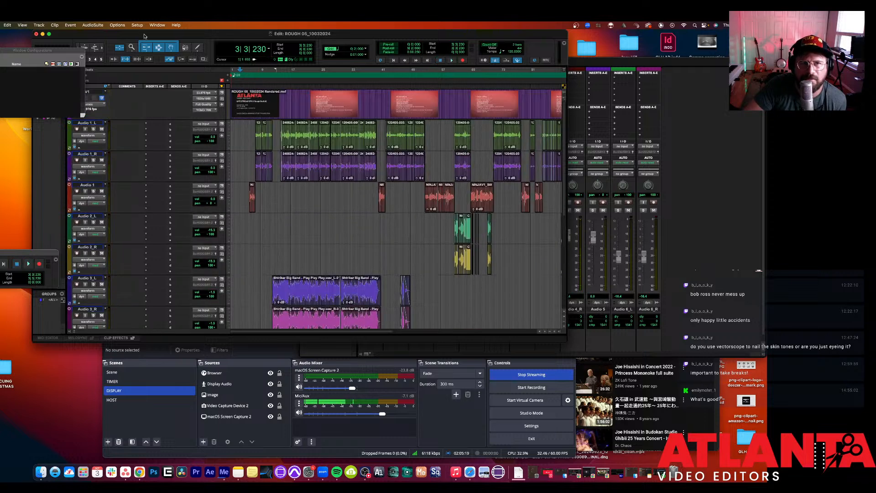
Step: Add the Scarlett 2i2 USB as an Aux I/O device in the I/O Setup's output paths and apply the setup
{"action": "left_click", "coordinate": [137, 25]}
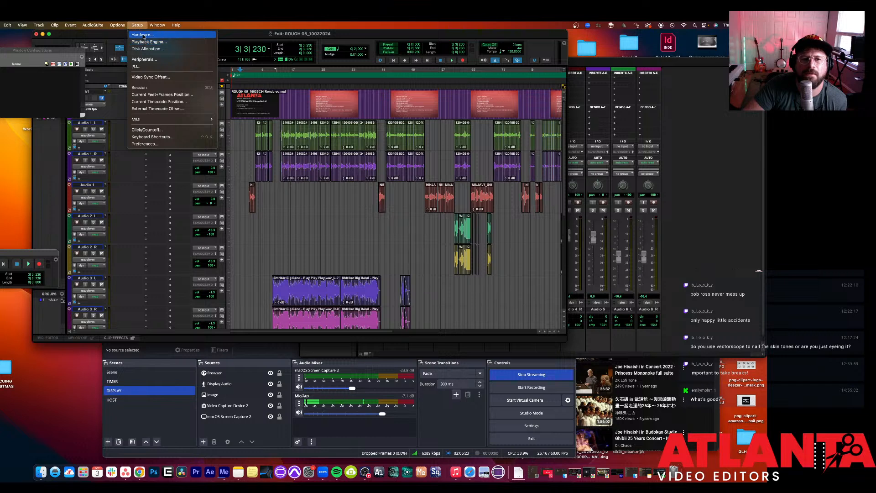
{"action": "left_click", "coordinate": [143, 67]}
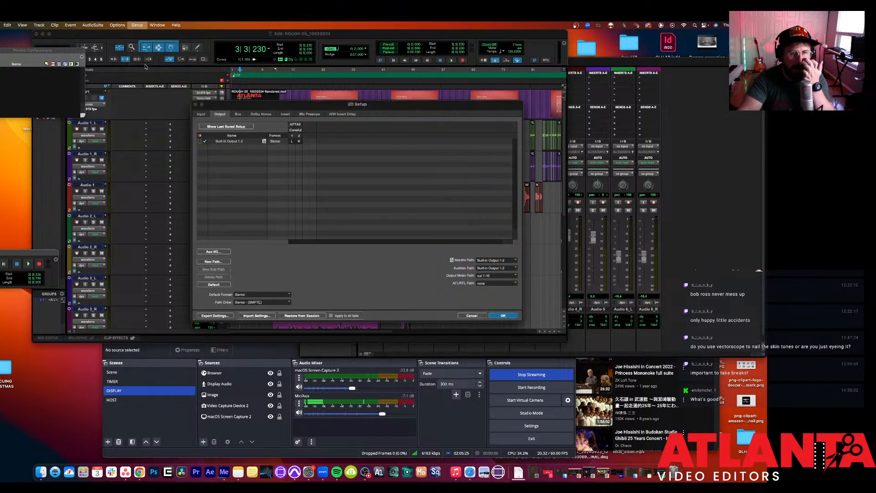
{"action": "left_click", "coordinate": [218, 251]}
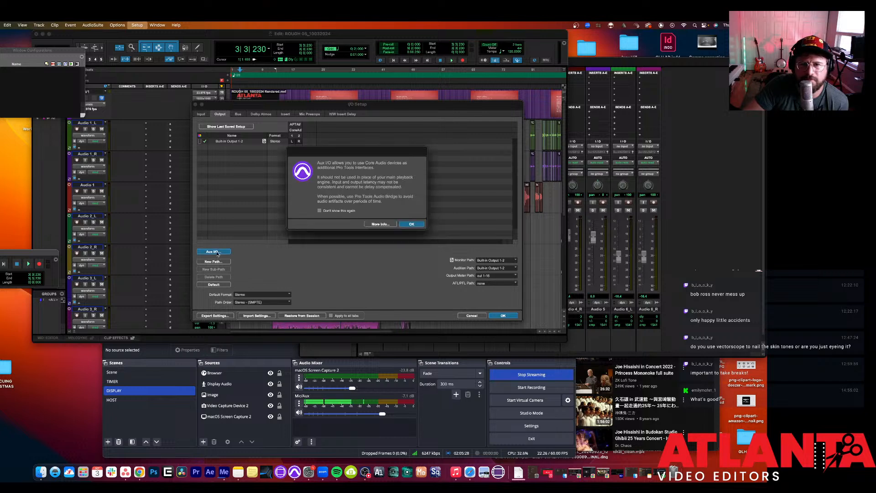
{"action": "left_click", "coordinate": [412, 225]}
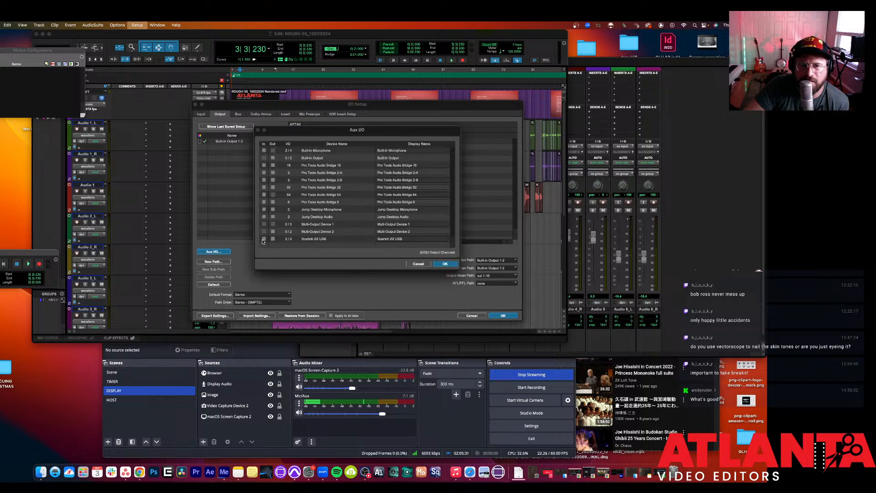
{"action": "left_click", "coordinate": [444, 264]}
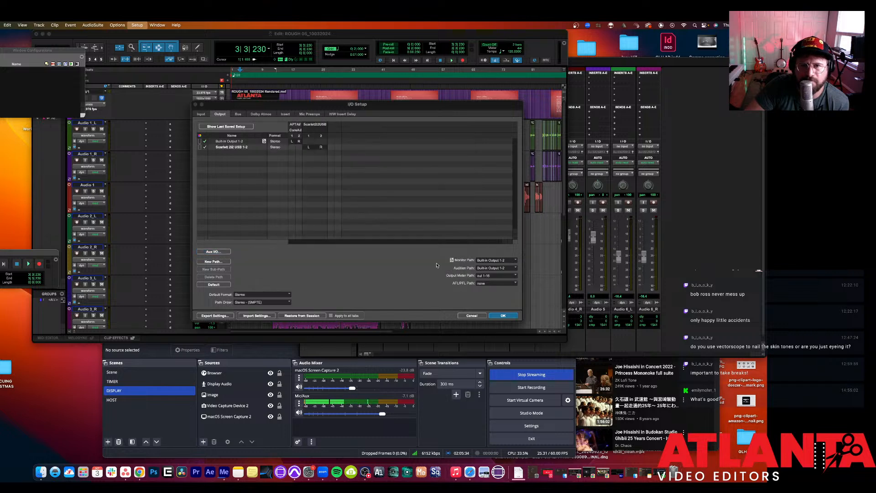
{"action": "left_click", "coordinate": [504, 315]}
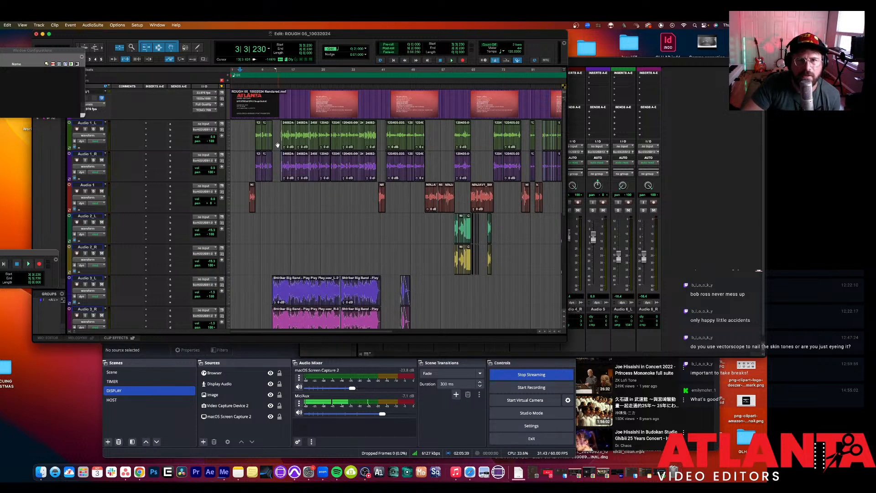
Step: Play the session from bar 3, stopping and restarting once, to check the audio levels across the tracks
{"action": "key", "text": "space"}
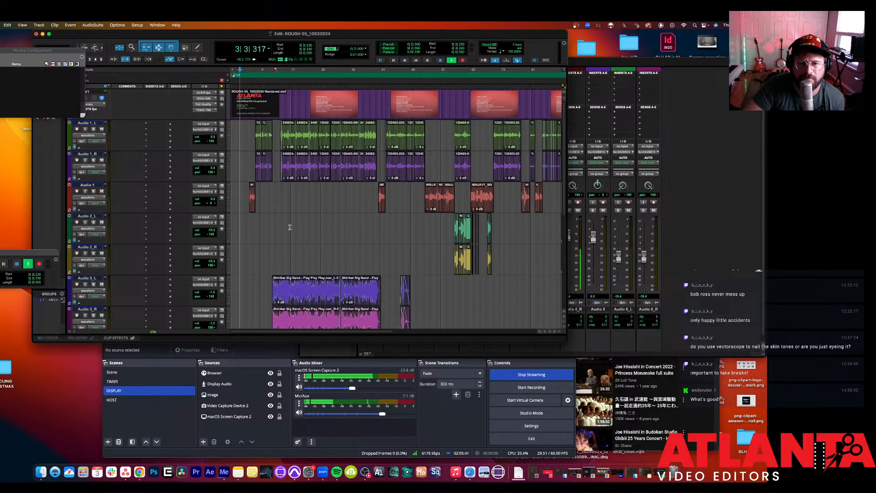
{"action": "scroll", "coordinate": [289, 229], "scroll_direction": "down", "scroll_amount": 10}
{"action": "key", "text": "space"}
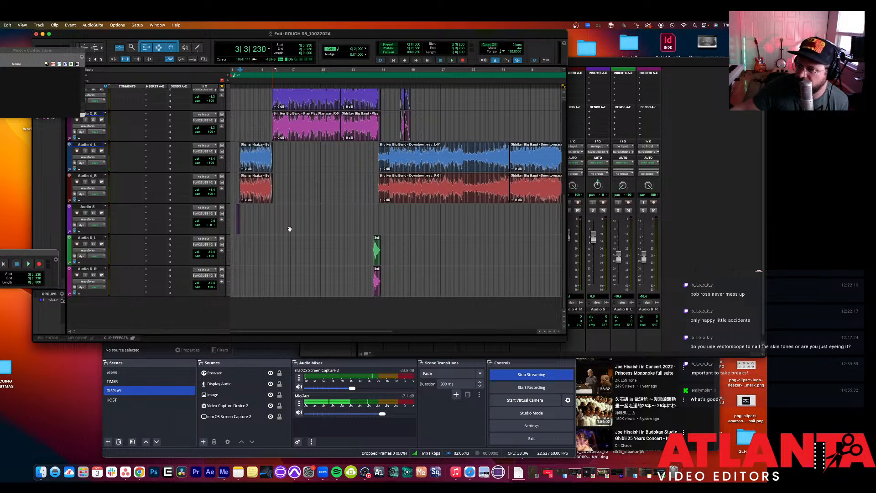
{"action": "scroll", "coordinate": [296, 269], "scroll_direction": "up", "scroll_amount": 1}
{"action": "key", "text": "space"}
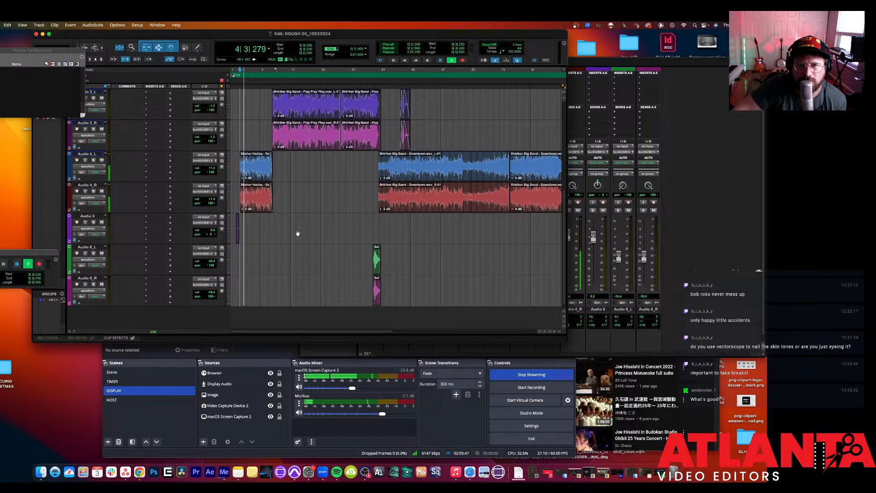
{"action": "scroll", "coordinate": [316, 188], "scroll_direction": "up", "scroll_amount": 6}
{"action": "scroll", "coordinate": [316, 189], "scroll_direction": "up", "scroll_amount": 3}
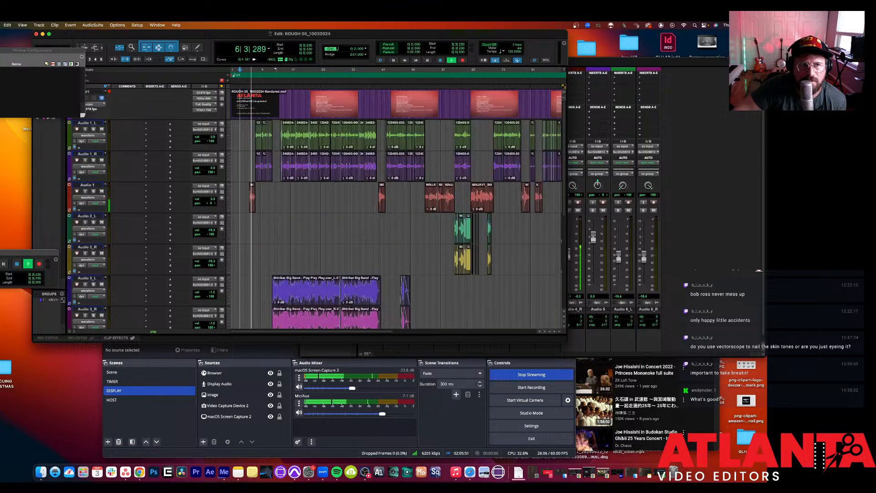
Step: Close the floating Window Configurations window and stop playback after checking the Audio 4 tracks
{"action": "left_click", "coordinate": [2, 50]}
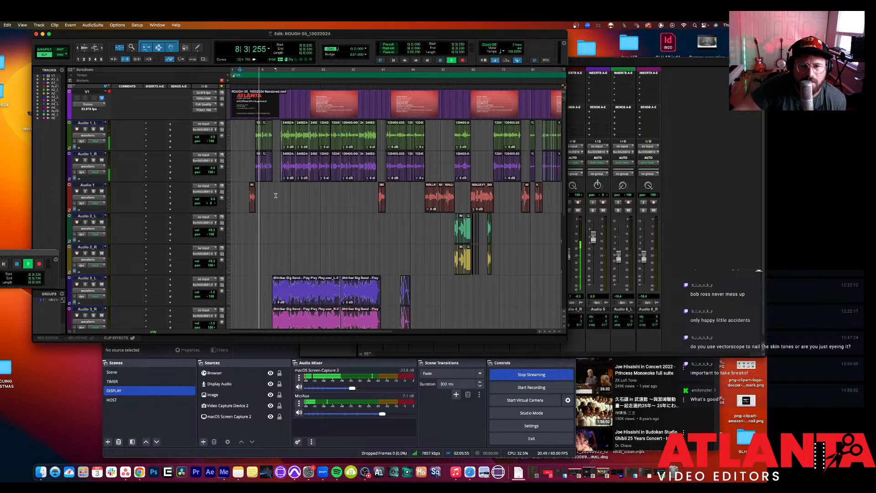
{"action": "scroll", "coordinate": [312, 235], "scroll_direction": "down", "scroll_amount": 2}
{"action": "scroll", "coordinate": [313, 235], "scroll_direction": "down", "scroll_amount": 5}
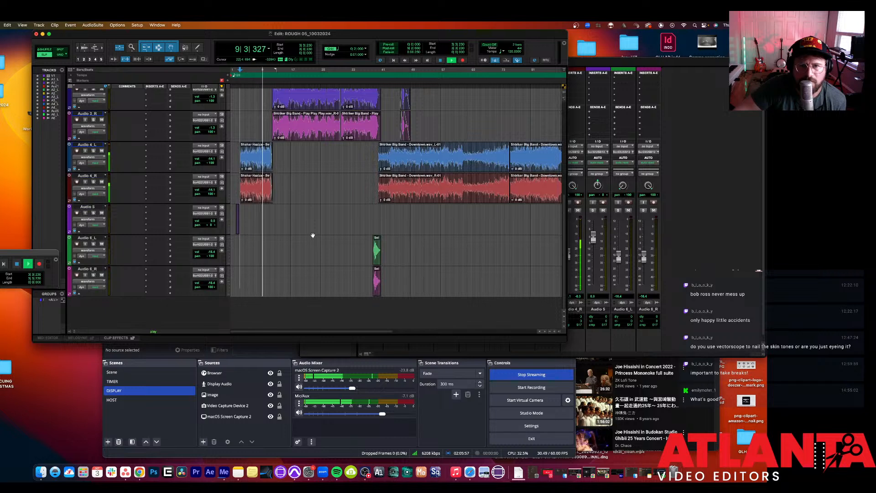
{"action": "key", "text": "space"}
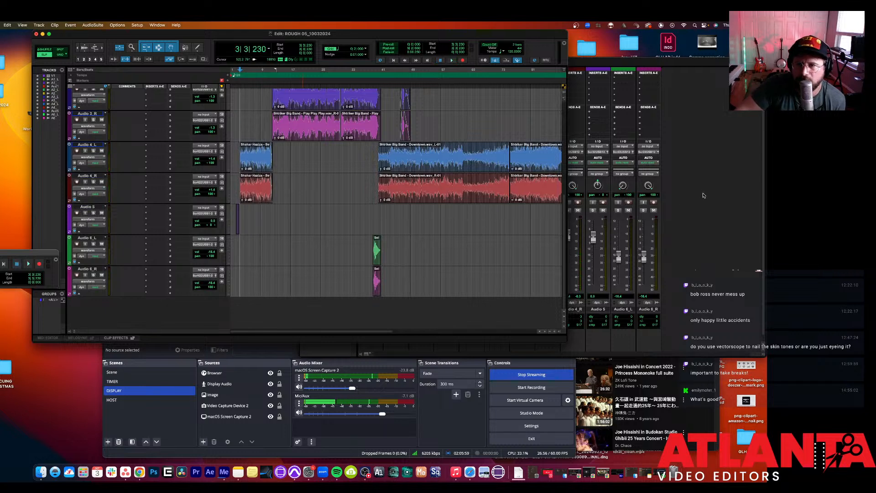
Step: Select the Audio 4_L track in the Edit window and look over the music clips along the timeline
{"action": "key", "text": "super+equal"}
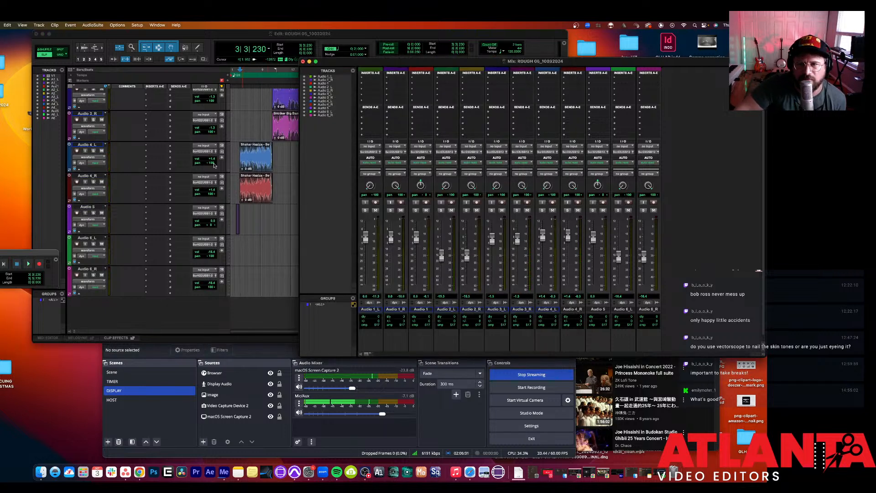
{"action": "left_click", "coordinate": [91, 145]}
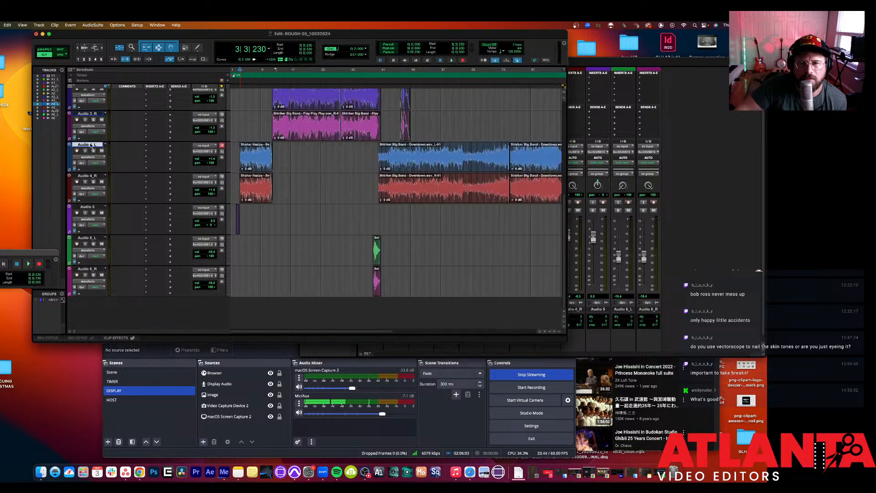
{"action": "scroll", "coordinate": [352, 178], "scroll_direction": "right", "scroll_amount": 5}
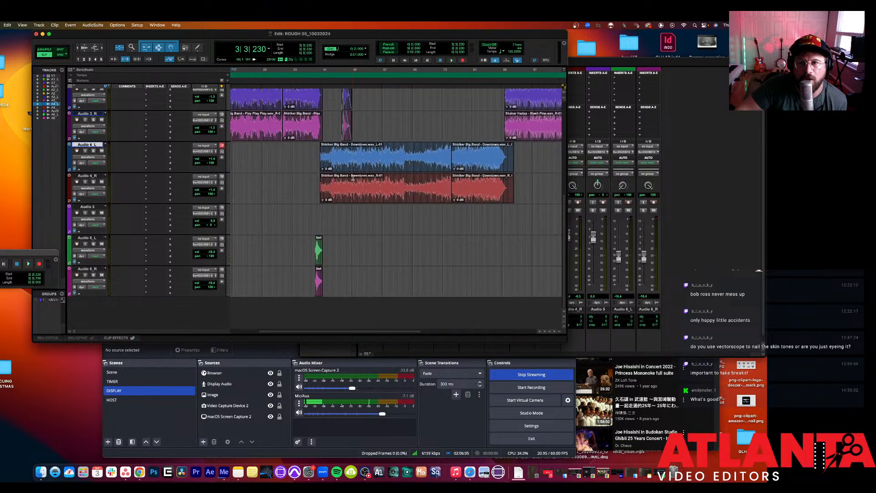
{"action": "scroll", "coordinate": [352, 178], "scroll_direction": "left", "scroll_amount": 2}
{"action": "scroll", "coordinate": [372, 178], "scroll_direction": "right", "scroll_amount": 15}
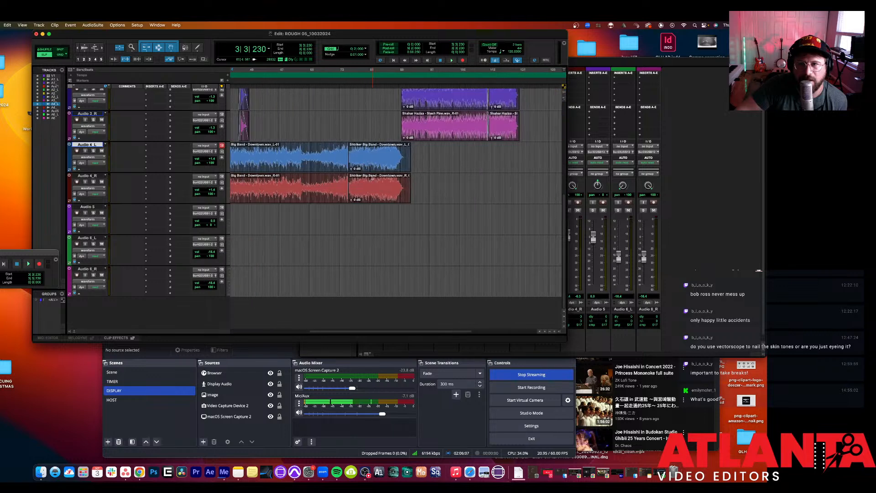
Step: Play the section from about bar 61, where the first clips on the Audio 2_L and Audio 2_R tracks start
{"action": "scroll", "coordinate": [372, 178], "scroll_direction": "up", "scroll_amount": 8}
{"action": "scroll", "coordinate": [372, 178], "scroll_direction": "left", "scroll_amount": 15}
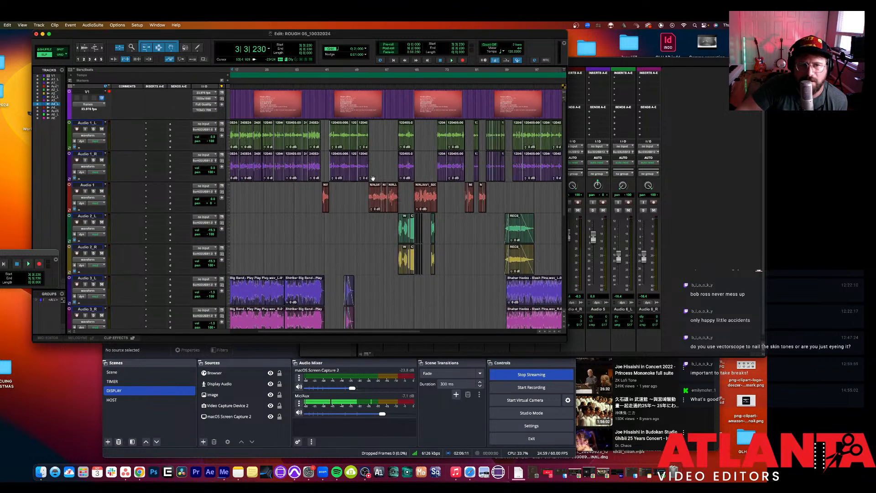
{"action": "scroll", "coordinate": [373, 179], "scroll_direction": "left", "scroll_amount": 2}
{"action": "scroll", "coordinate": [370, 164], "scroll_direction": "right", "scroll_amount": 5}
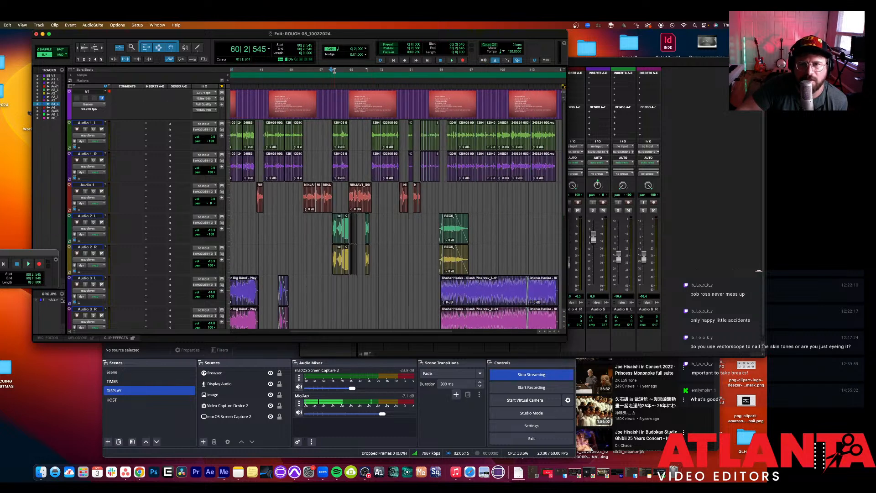
{"action": "left_click", "coordinate": [335, 72]}
{"action": "key", "text": "space"}
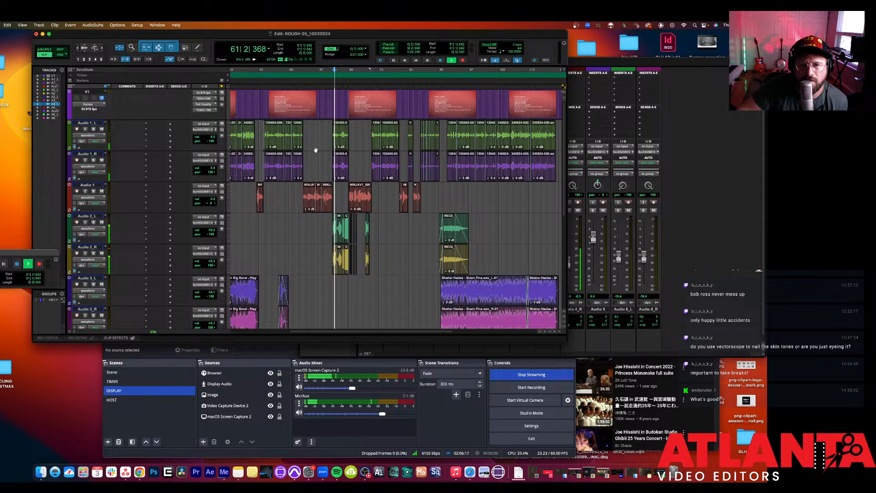
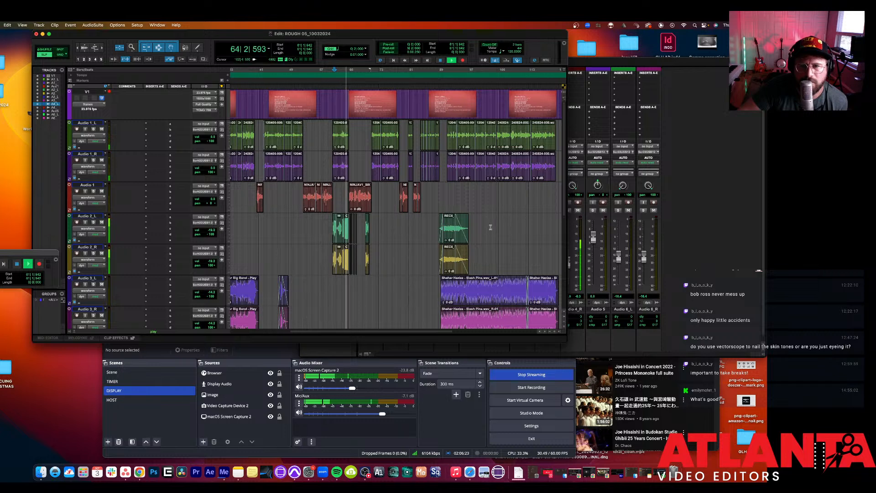
{"action": "key", "text": "space"}
Step: Select the range covering all clips on the Audio 2_L and Audio 2_R tracks, starting at about bar 55
{"action": "left_click_drag", "start_coordinate": [491, 227], "coordinate": [410, 252]}
{"action": "left_click_drag", "start_coordinate": [340, 252], "coordinate": [311, 250]}
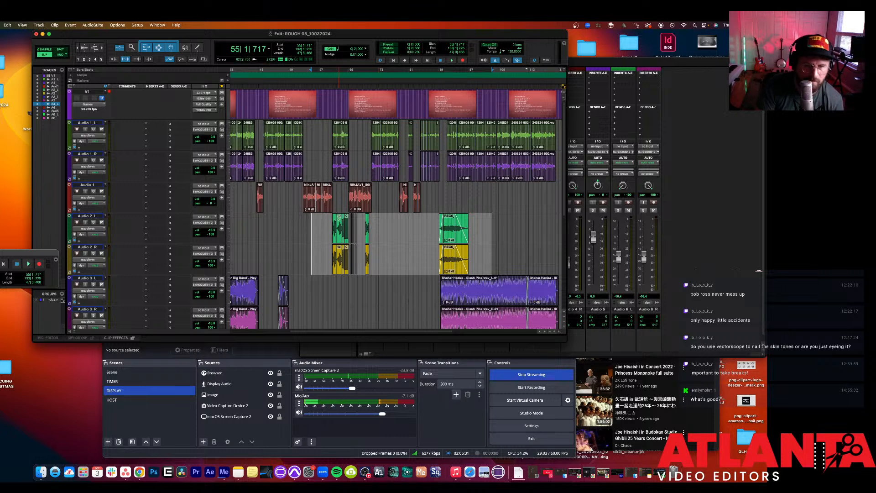
{"action": "key", "text": "super+equal"}
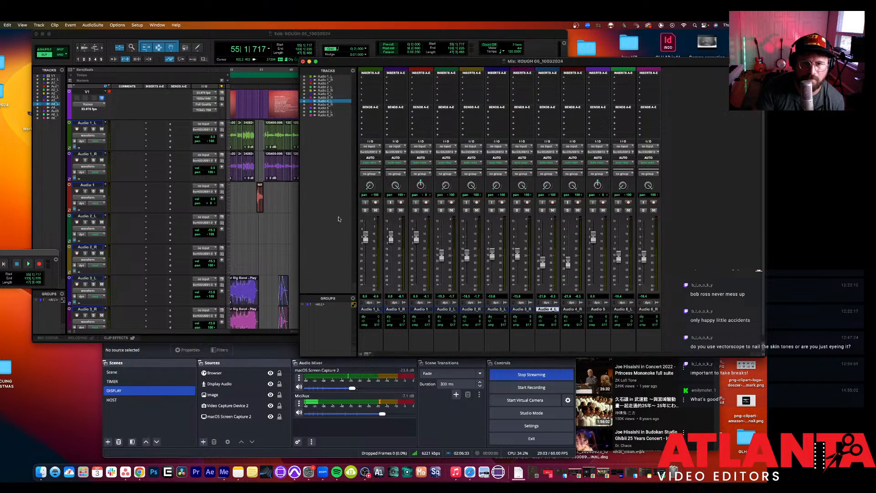
{"action": "left_click", "coordinate": [272, 219]}
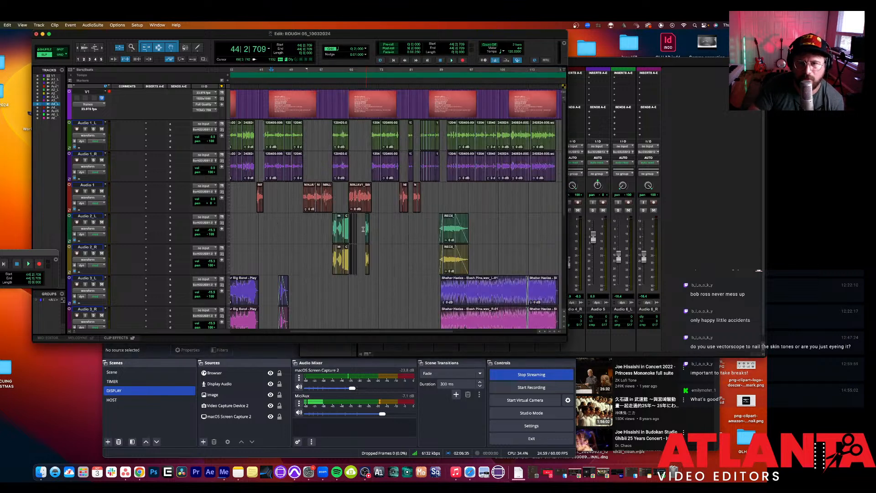
{"action": "left_click_drag", "start_coordinate": [484, 228], "coordinate": [314, 251]}
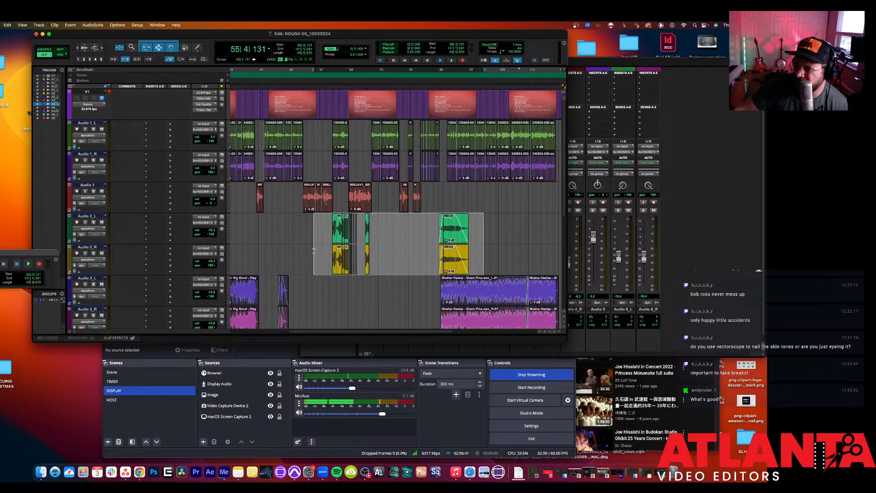
Step: Play the selected range with the Mix window in front and raise the Audio 1 fader
{"action": "scroll", "coordinate": [313, 250], "scroll_direction": "down", "scroll_amount": 5}
{"action": "scroll", "coordinate": [315, 242], "scroll_direction": "up", "scroll_amount": 4}
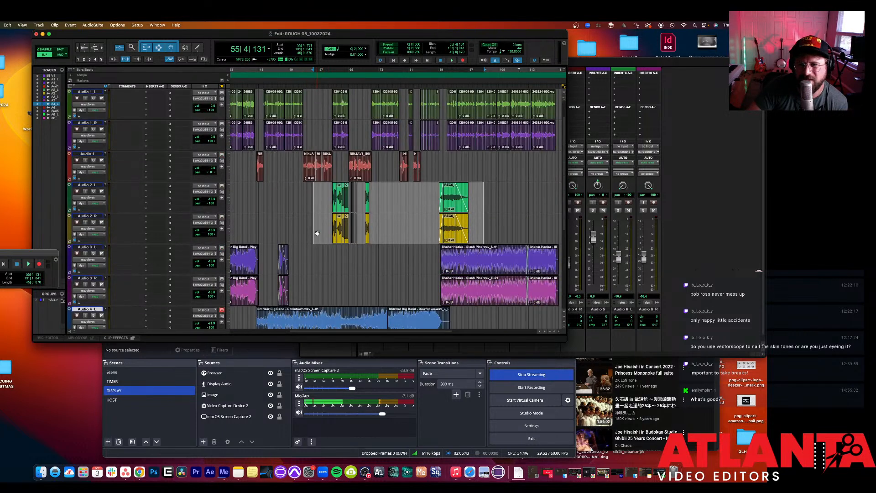
{"action": "left_click", "coordinate": [685, 254]}
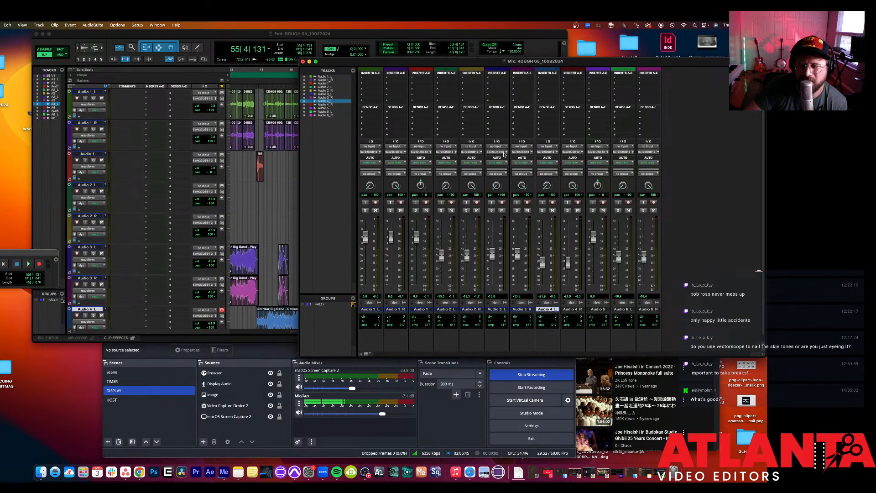
{"action": "key", "text": "space"}
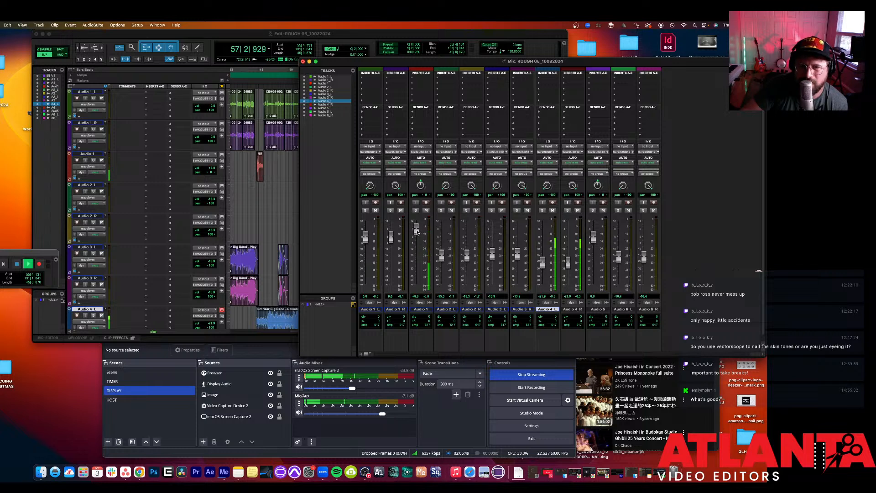
{"action": "left_click", "coordinate": [265, 222]}
{"action": "key", "text": "space"}
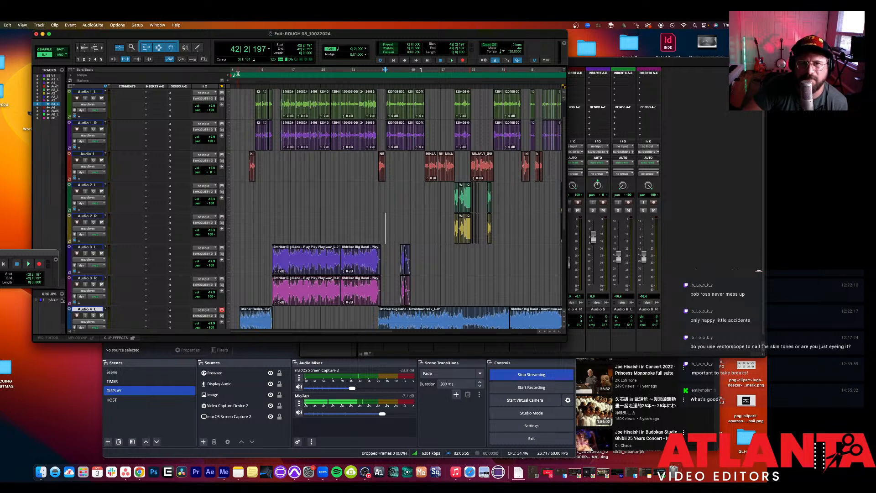
Step: Play the session from about bar 2 with the Mix window in front and watch the Audio 4_L and Audio 4_R levels
{"action": "key", "text": "space"}
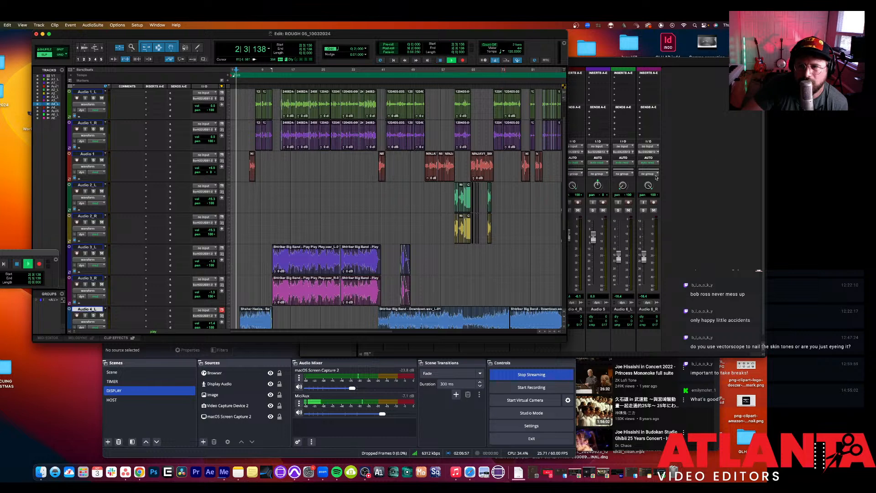
{"action": "key", "text": "super+equal"}
{"action": "key", "text": "ctrl+Up"}
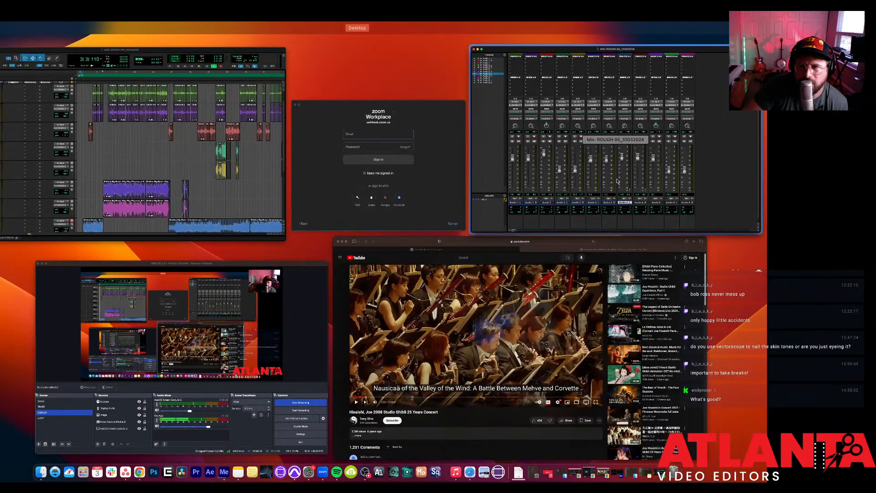
{"action": "left_click", "coordinate": [662, 173]}
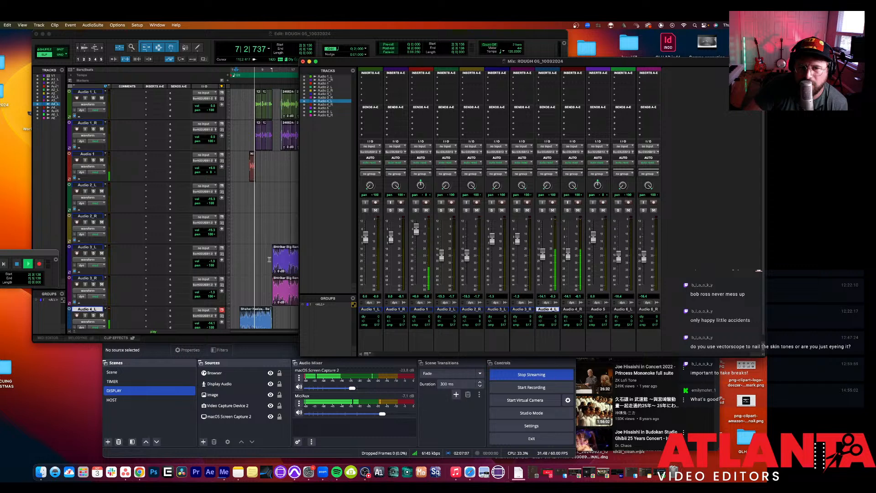
{"action": "scroll", "coordinate": [272, 258], "scroll_direction": "down", "scroll_amount": 3}
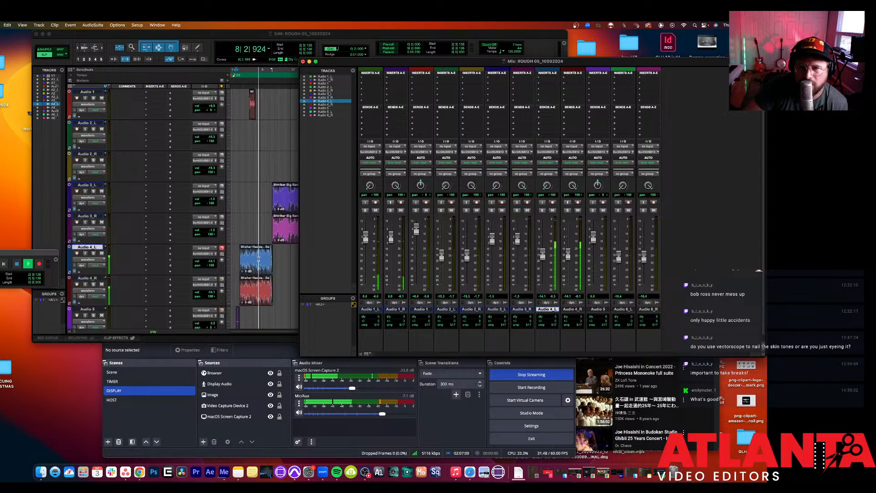
{"action": "key", "text": "space"}
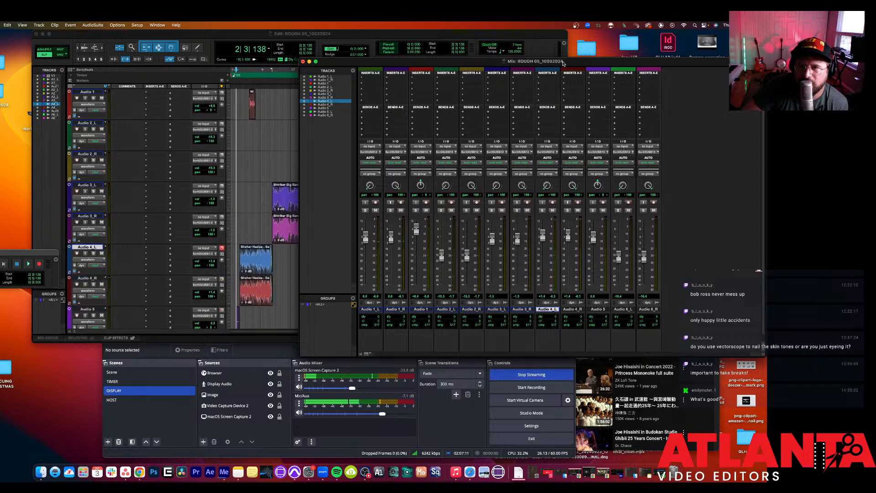
Step: Insert the EQ3 7-Band (mono) plug-in on the Audio 4_L track and move its window clear of the mixer channels
{"action": "left_click", "coordinate": [545, 80]}
{"action": "mouse_move", "coordinate": [601, 80]}
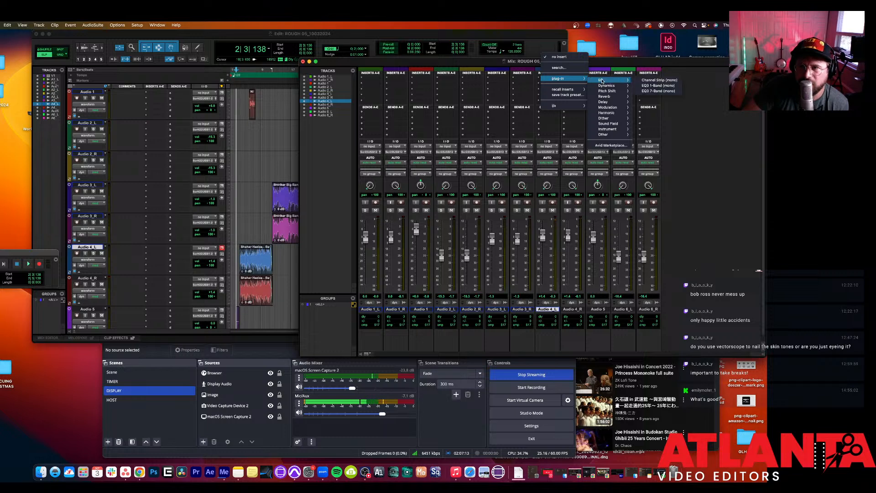
{"action": "left_click", "coordinate": [645, 91]}
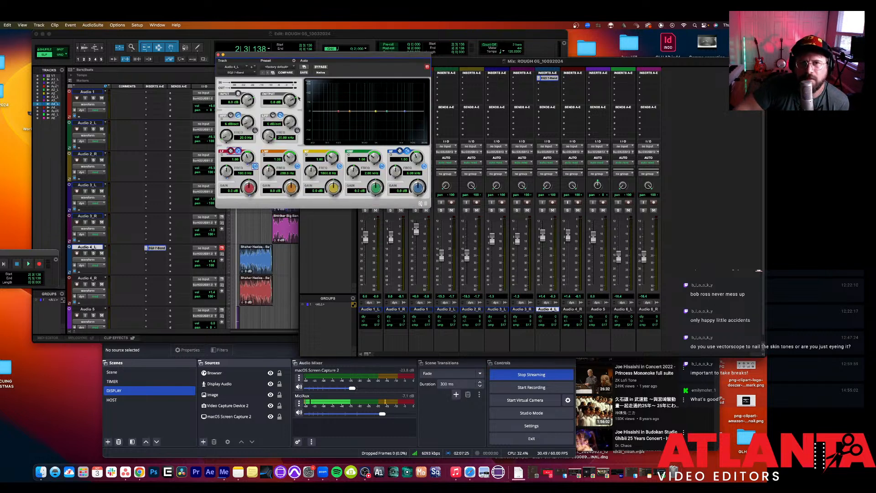
{"action": "left_click_drag", "start_coordinate": [317, 58], "coordinate": [188, 78]}
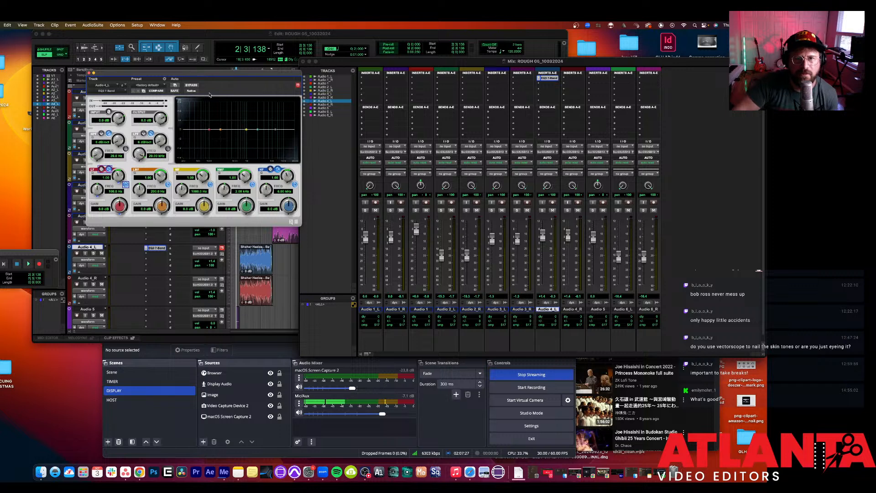
Step: Shape the Audio 4_L EQ: boost the highs about 1.5 dB, cut about 5 dB near 2.9 kHz and lower the mid band about 4.5 dB
{"action": "left_click_drag", "start_coordinate": [275, 133], "coordinate": [274, 139]}
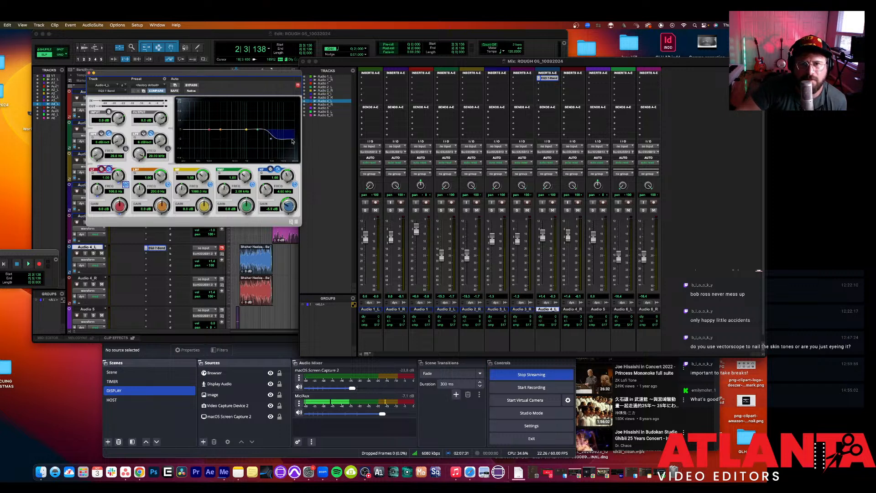
{"action": "left_click_drag", "start_coordinate": [271, 140], "coordinate": [279, 137]}
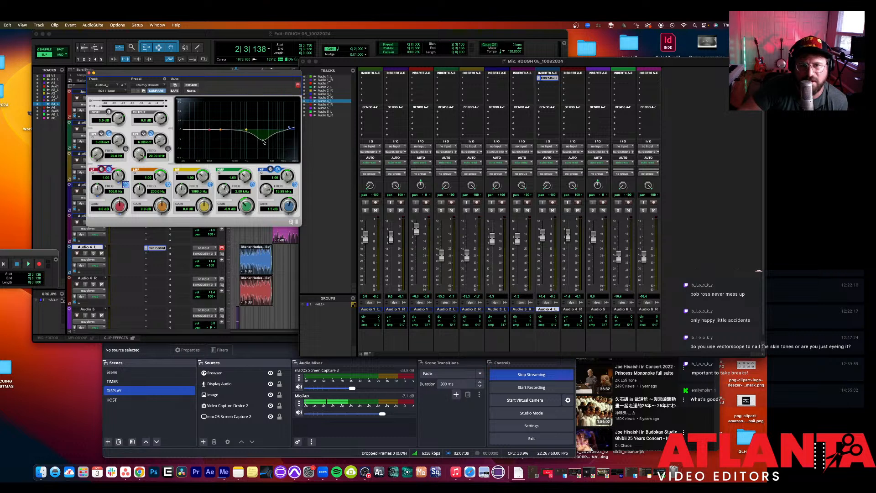
{"action": "left_click_drag", "start_coordinate": [263, 144], "coordinate": [263, 145]}
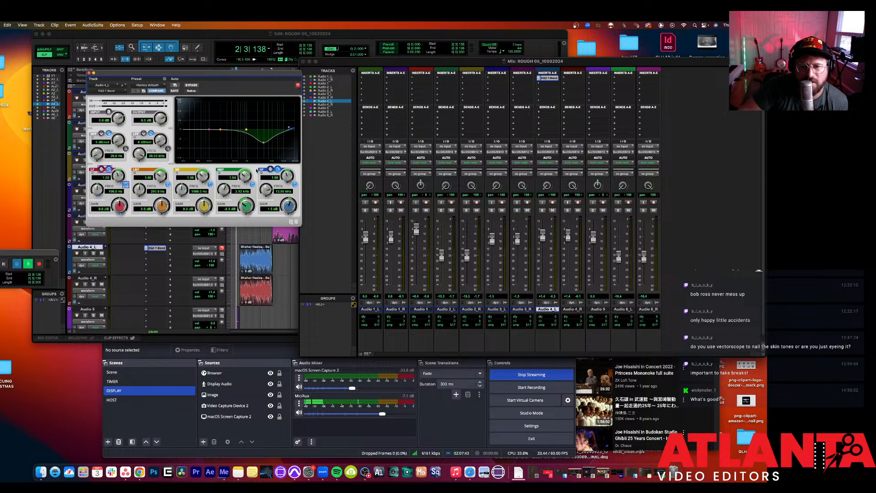
{"action": "key", "text": "space"}
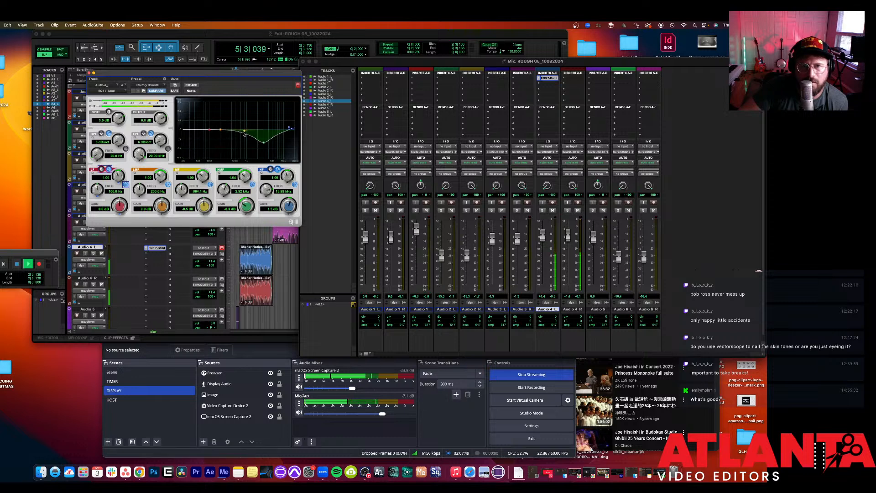
{"action": "left_click_drag", "start_coordinate": [244, 133], "coordinate": [237, 137]}
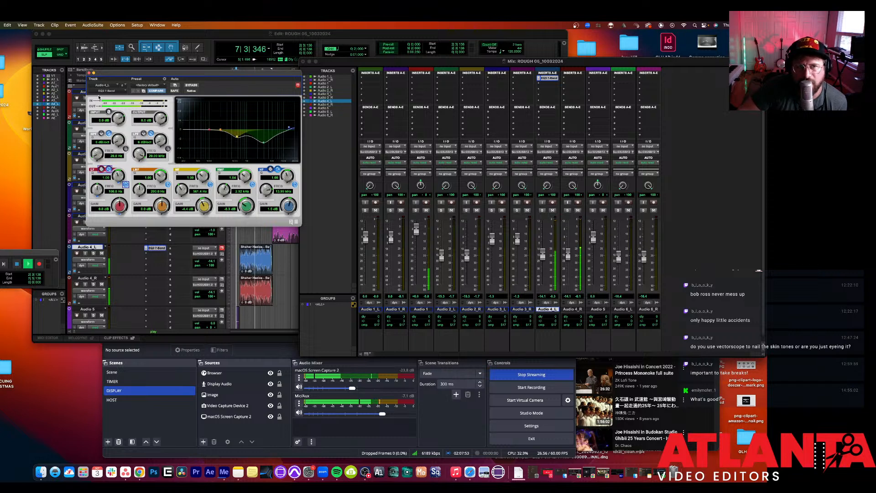
{"action": "left_click", "coordinate": [89, 73]}
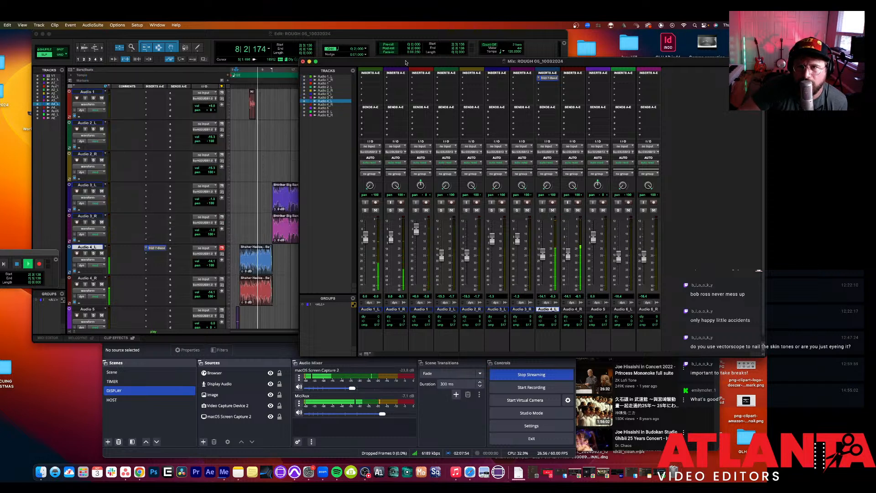
Step: Copy the EQ3 7-Band insert from Audio 4_L to the Audio 4_R, Audio 3_L and Audio 3_R tracks
{"action": "left_click", "coordinate": [549, 78]}
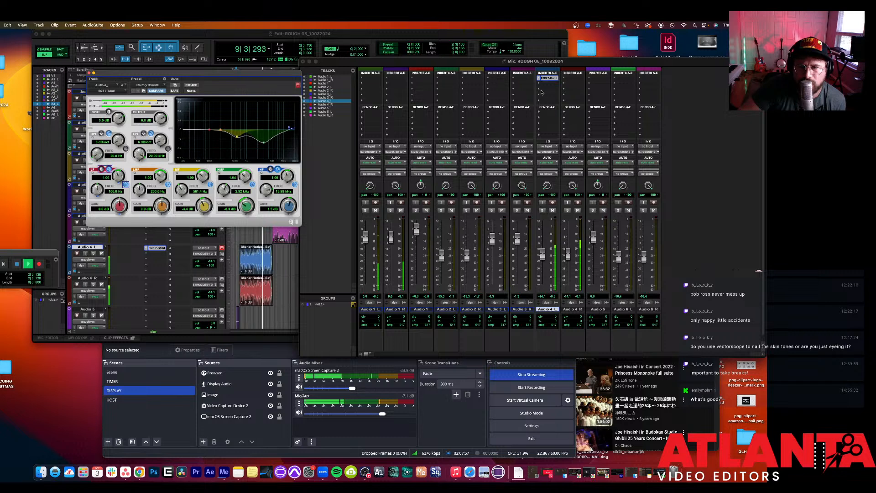
{"action": "left_click_drag", "start_coordinate": [550, 78], "coordinate": [575, 79]}
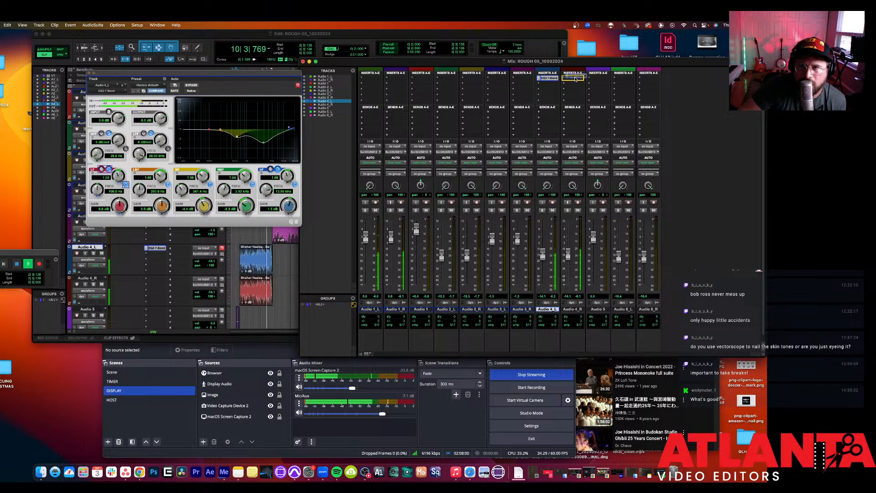
{"action": "left_click", "coordinate": [551, 79]}
{"action": "left_click", "coordinate": [538, 78]}
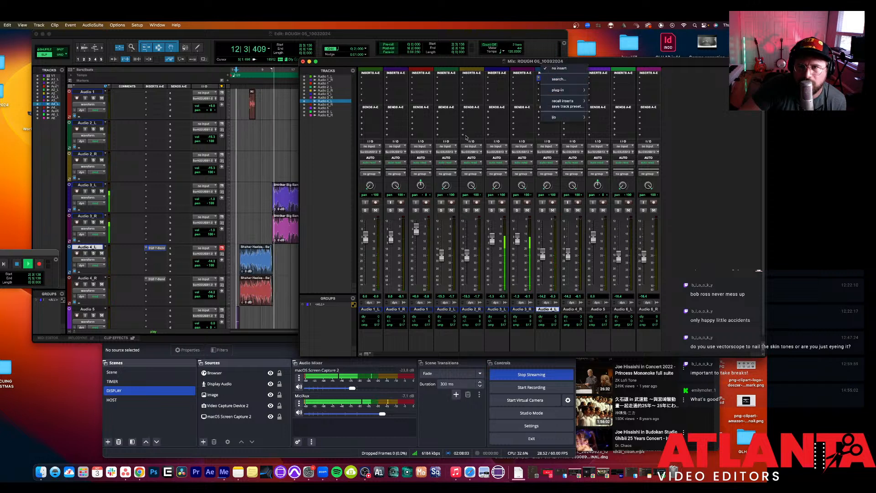
{"action": "left_click", "coordinate": [521, 125]}
{"action": "left_click", "coordinate": [514, 128]}
{"action": "left_click", "coordinate": [547, 79]}
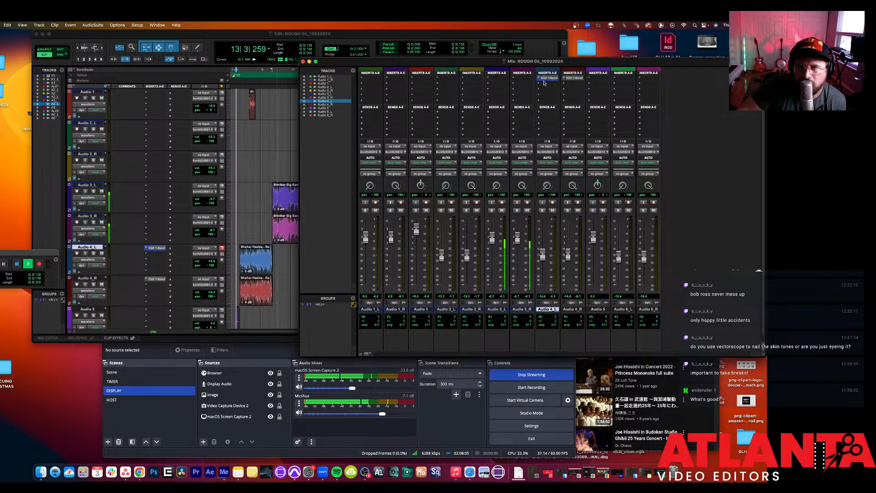
{"action": "left_click_drag", "start_coordinate": [547, 80], "coordinate": [499, 80]}
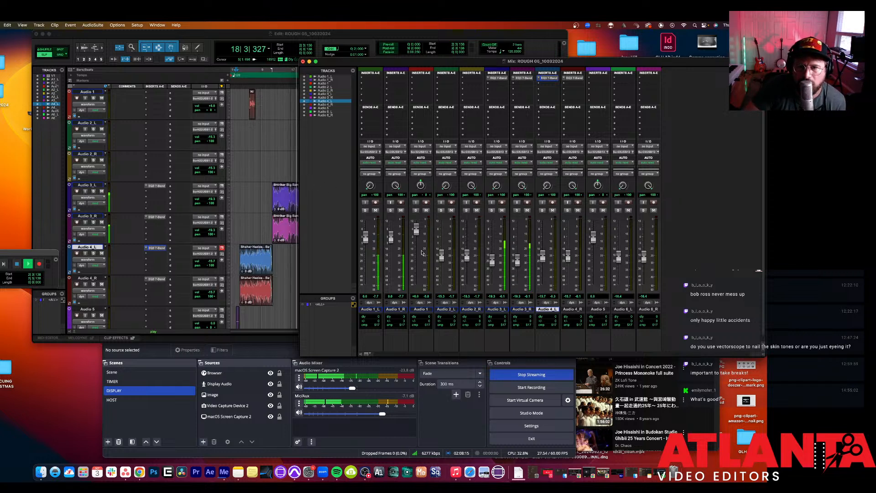
Step: Try to raise the Audio 1_R fader and restart playback from about bar 2
{"action": "mouse_move", "coordinate": [391, 239]}
{"action": "left_mouse_down"}
{"action": "mouse_move", "coordinate": [366, 235]}
{"action": "mouse_move", "coordinate": [390, 228]}
{"action": "left_mouse_up"}
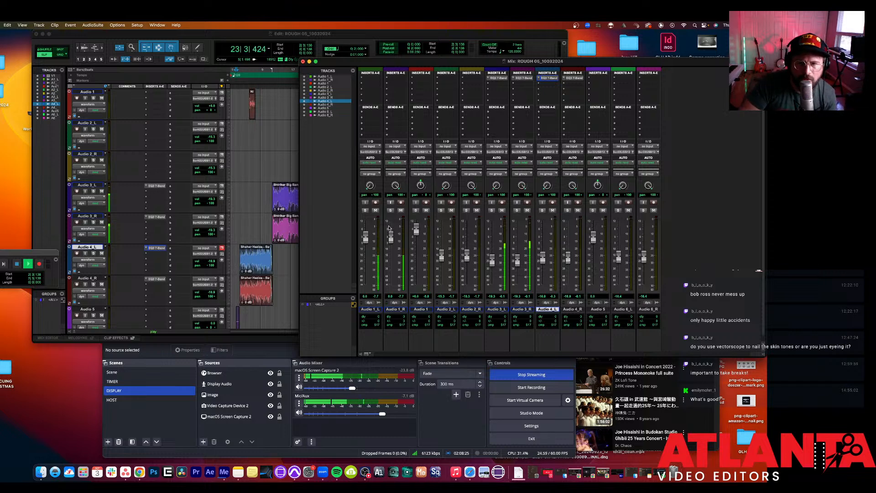
{"action": "key", "text": "space"}
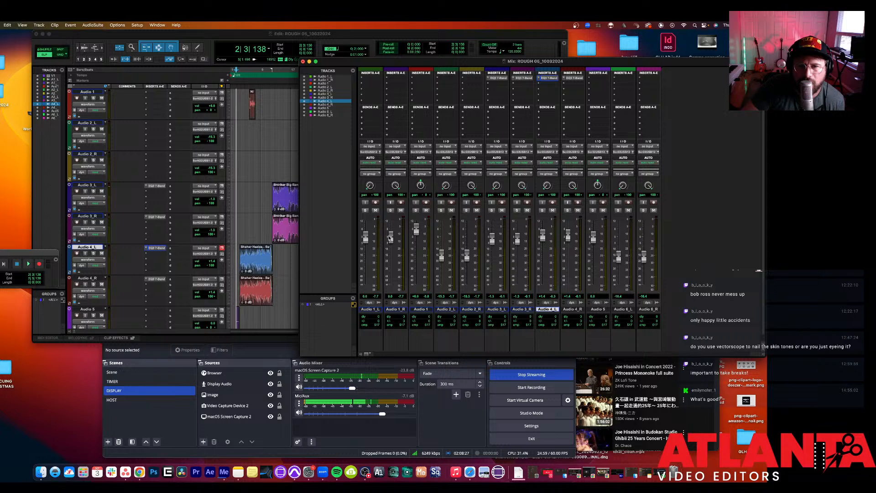
{"action": "key", "text": "space"}
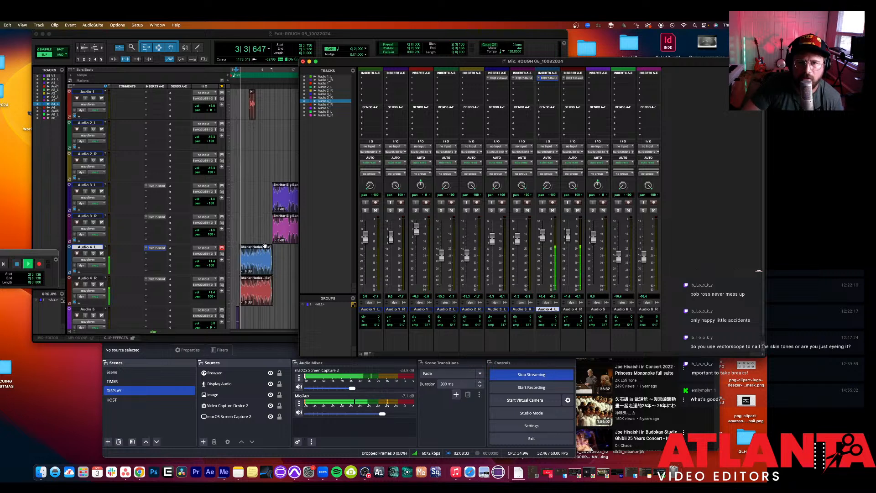
Step: Examine the Audio 1_L and Audio 1_R clips and the music start on Audio 3 near bar 12 up close during playback
{"action": "scroll", "coordinate": [251, 199], "scroll_direction": "up", "scroll_amount": 3}
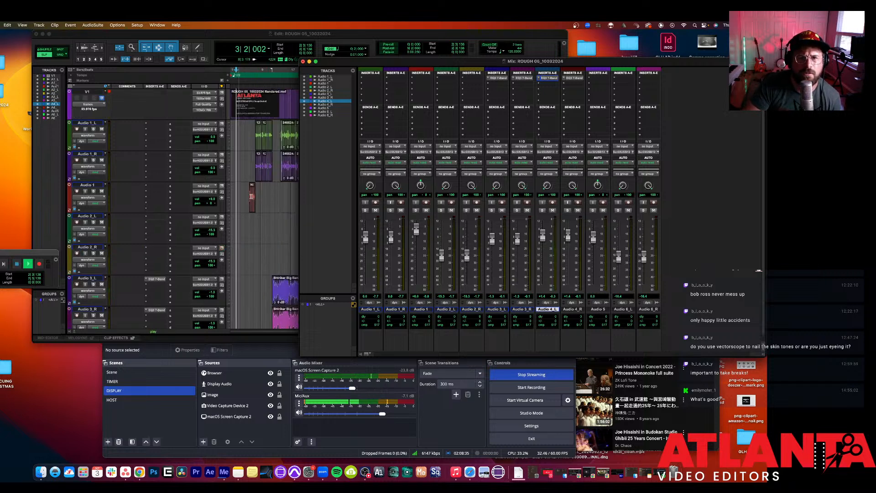
{"action": "scroll", "coordinate": [252, 195], "scroll_direction": "left", "scroll_amount": 3}
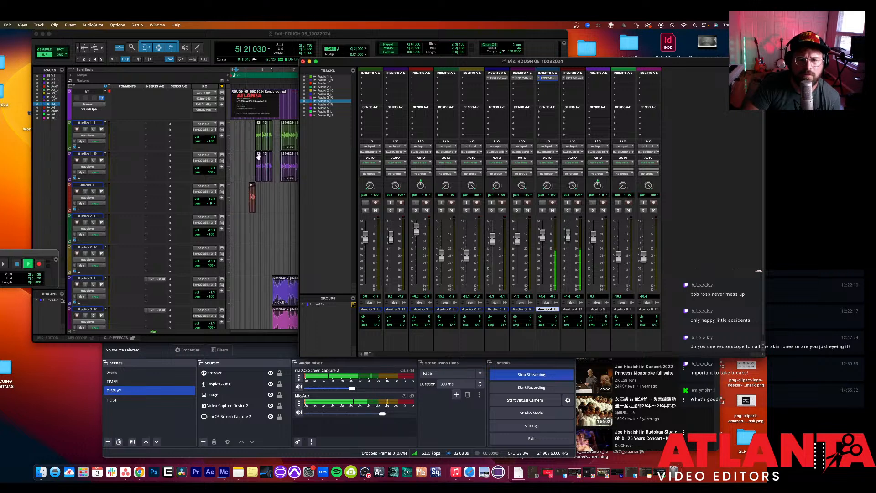
{"action": "left_click", "coordinate": [258, 213]}
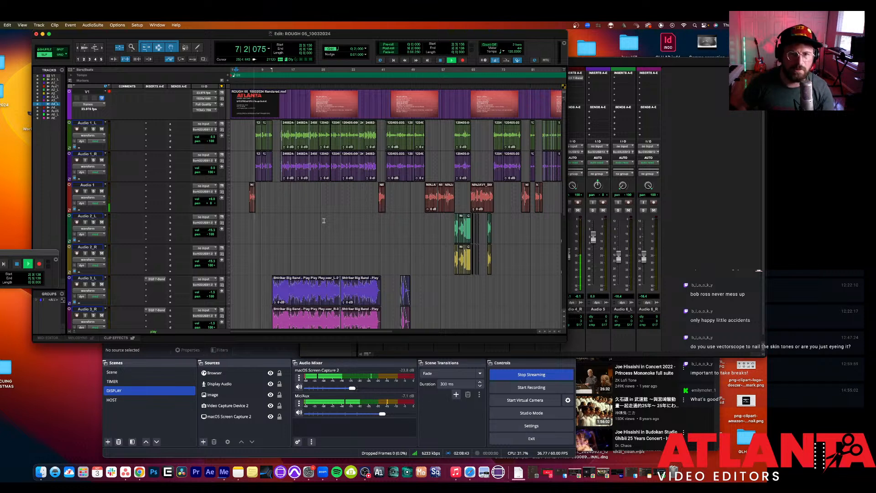
{"action": "key", "text": "super+bracketleft"}
{"action": "key", "text": "super+bracketleft"}
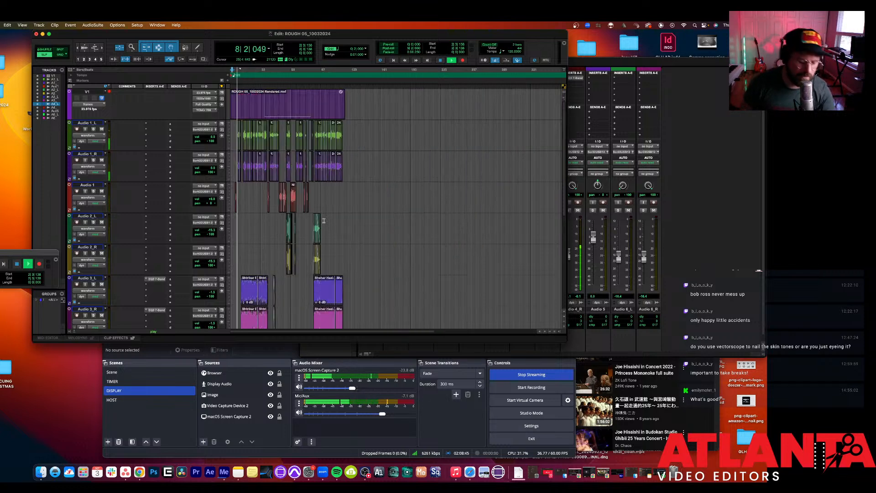
{"action": "key", "text": "super+bracketright"}
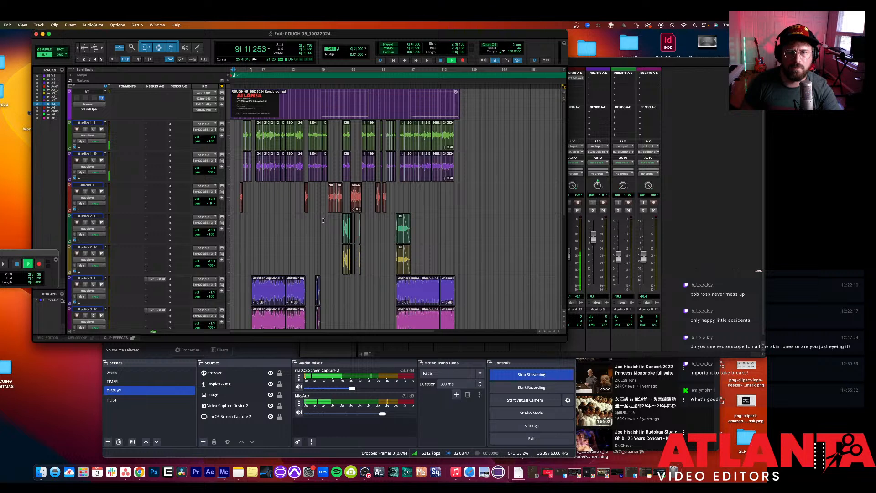
{"action": "key", "text": "super+bracketright"}
{"action": "key", "text": "super+bracketright"}
{"action": "key", "text": "super+bracketright"}
{"action": "key", "text": "super+bracketright"}
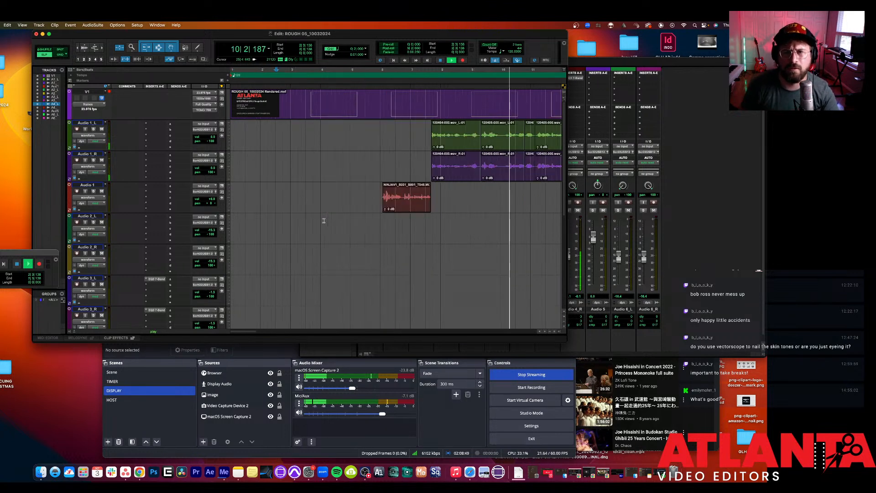
{"action": "scroll", "coordinate": [319, 221], "scroll_direction": "right", "scroll_amount": 5}
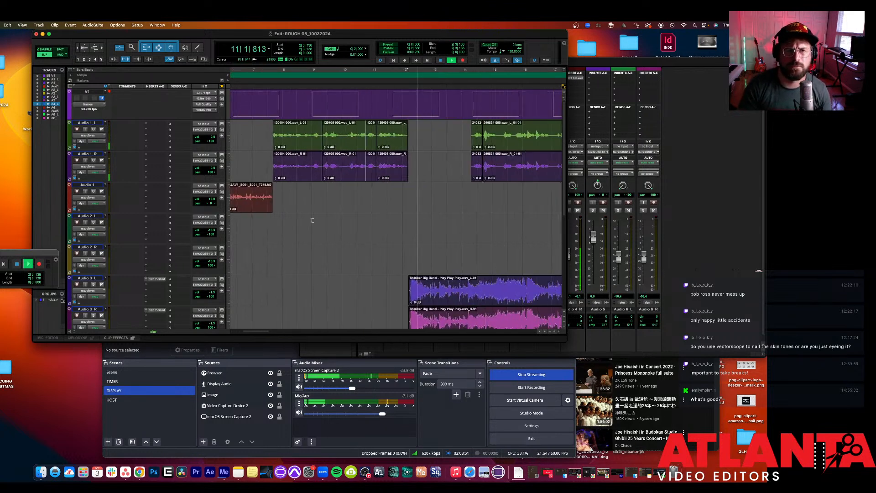
{"action": "scroll", "coordinate": [312, 221], "scroll_direction": "right", "scroll_amount": 6}
{"action": "scroll", "coordinate": [315, 219], "scroll_direction": "left", "scroll_amount": 4}
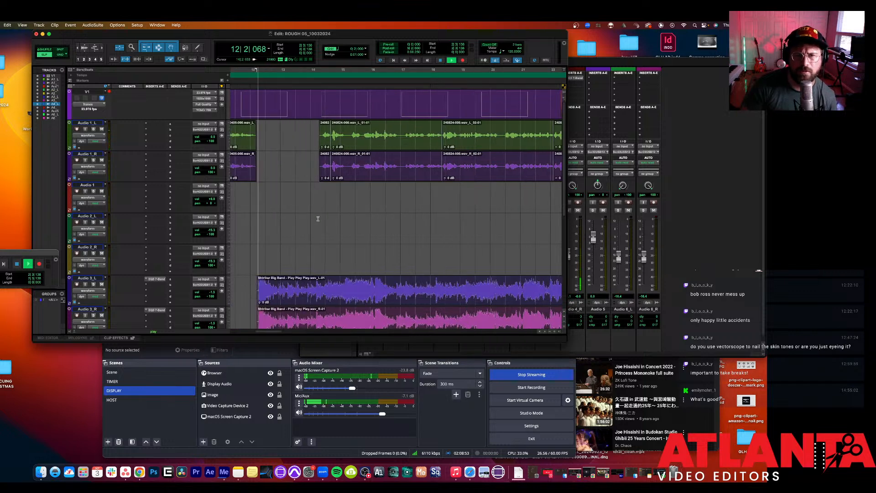
{"action": "scroll", "coordinate": [318, 218], "scroll_direction": "left", "scroll_amount": 2}
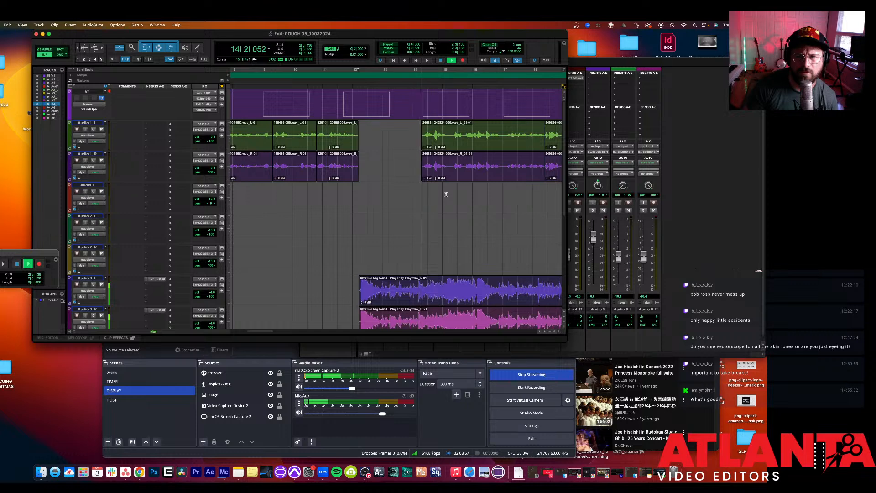
{"action": "key", "text": "space"}
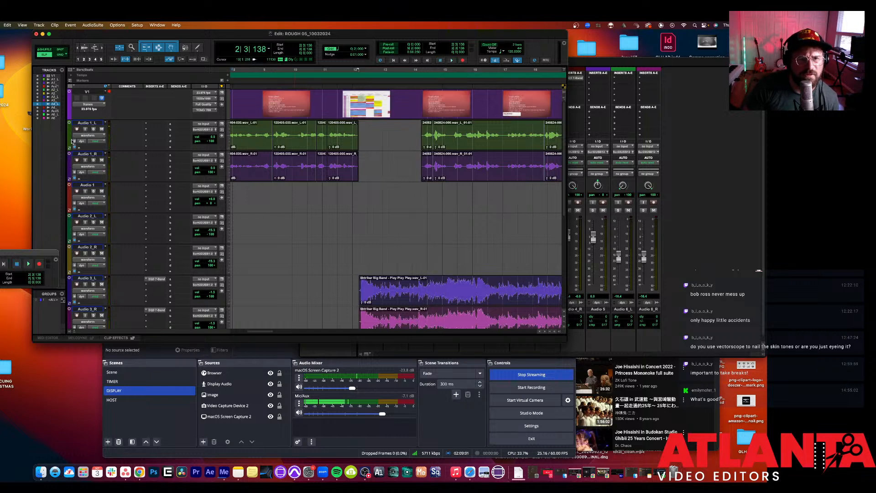
{"action": "left_click", "coordinate": [69, 124]}
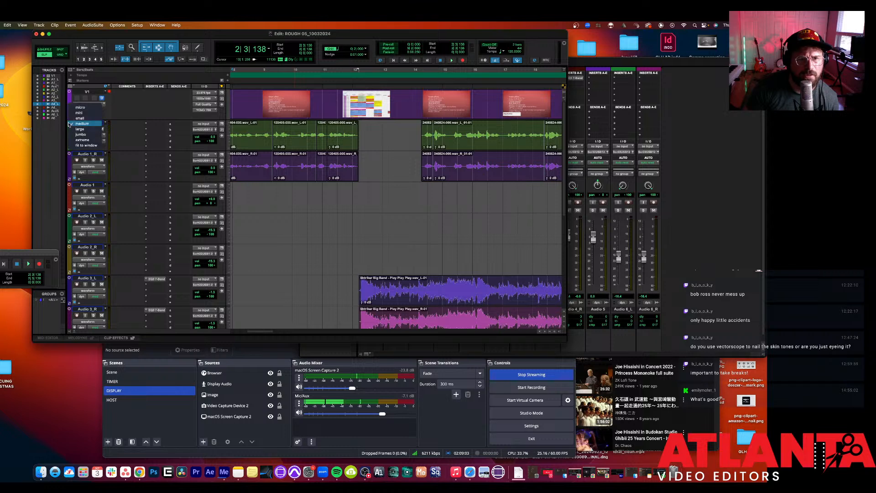
{"action": "left_click", "coordinate": [69, 124]}
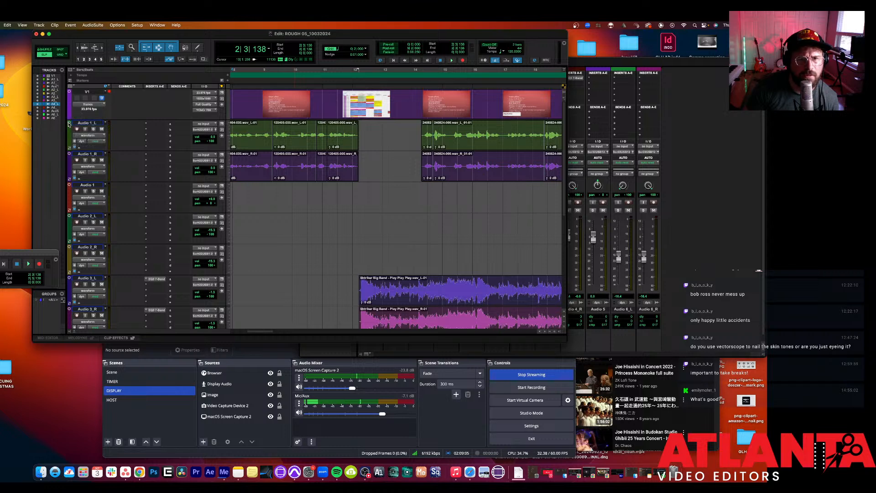
{"action": "left_click", "coordinate": [118, 134]}
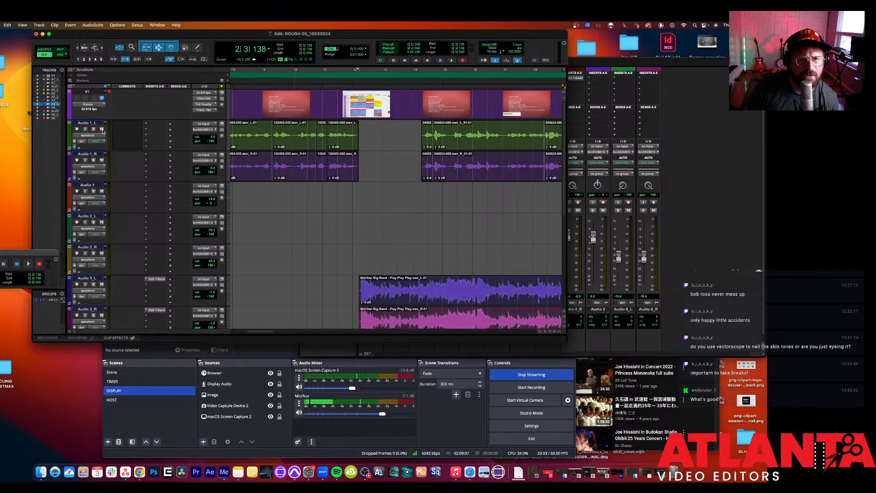
Step: Show the volume trim lane on the Audio 1_L track and view it from the session start
{"action": "left_click", "coordinate": [104, 135]}
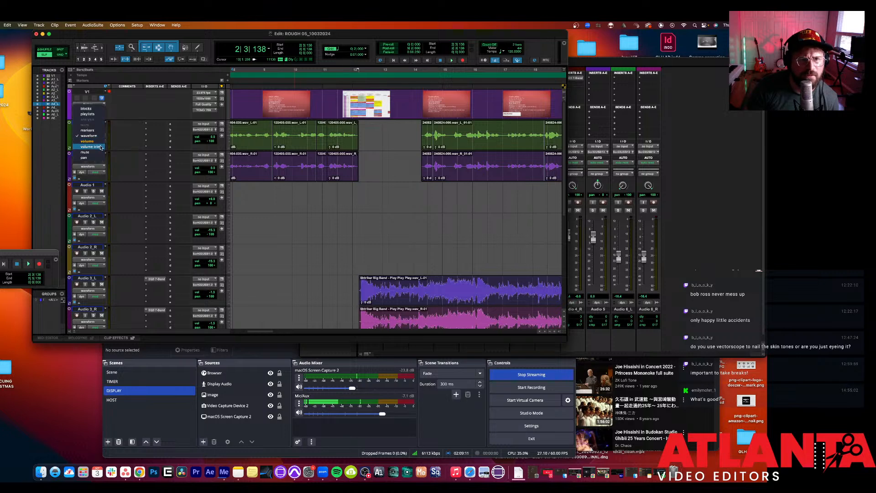
{"action": "left_click", "coordinate": [100, 148]}
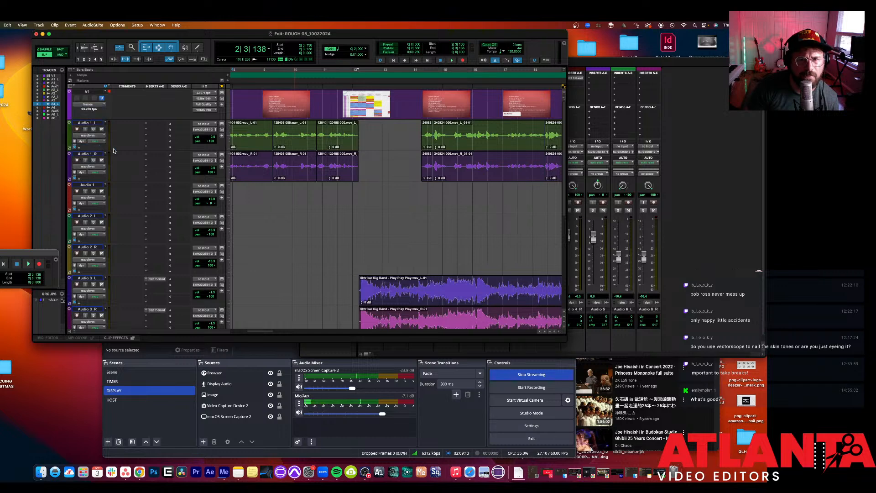
{"action": "scroll", "coordinate": [287, 185], "scroll_direction": "left", "scroll_amount": 15}
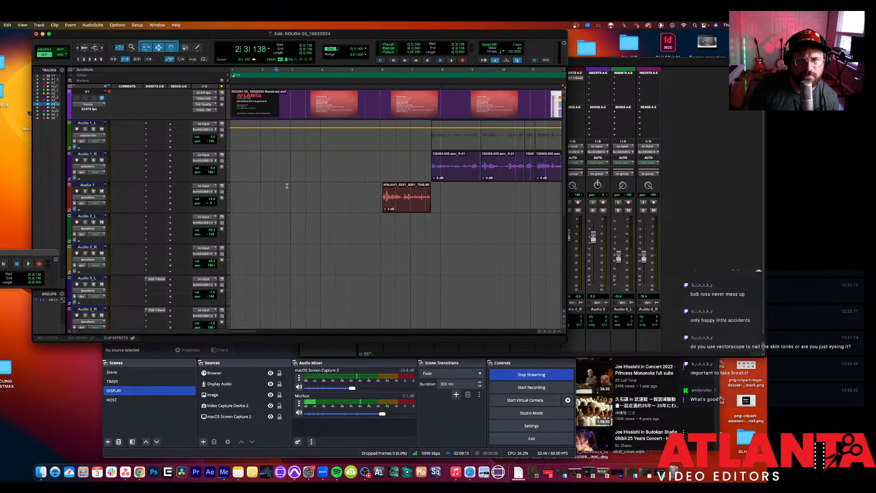
Step: Switch the Audio 4_L and Audio 4_R music tracks from waveform view to volume trim view
{"action": "scroll", "coordinate": [286, 186], "scroll_direction": "right", "scroll_amount": 12}
{"action": "scroll", "coordinate": [285, 191], "scroll_direction": "down", "scroll_amount": 2}
{"action": "scroll", "coordinate": [284, 193], "scroll_direction": "down", "scroll_amount": 5}
{"action": "scroll", "coordinate": [285, 193], "scroll_direction": "left", "scroll_amount": 10}
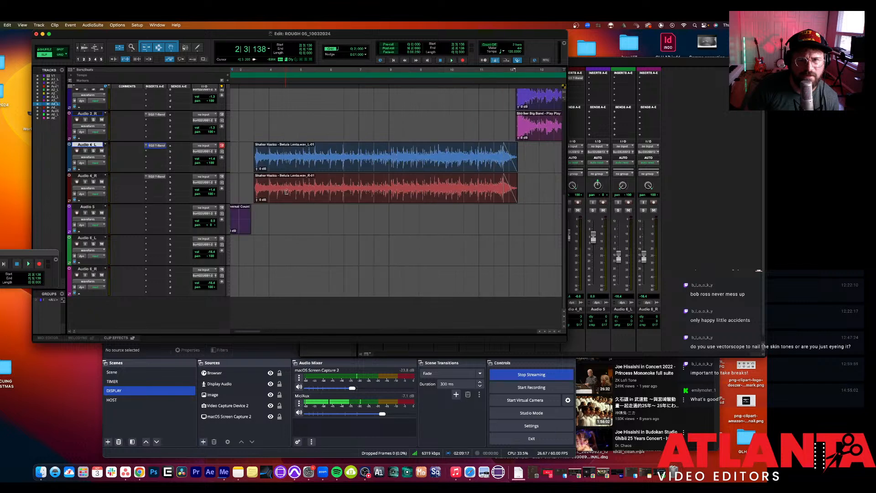
{"action": "left_click", "coordinate": [103, 158]}
{"action": "left_click", "coordinate": [96, 169]}
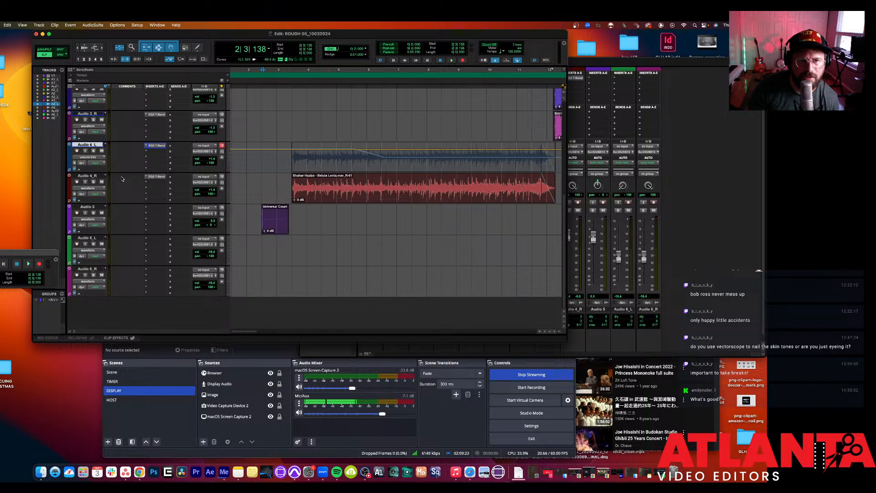
{"action": "left_click", "coordinate": [106, 176]}
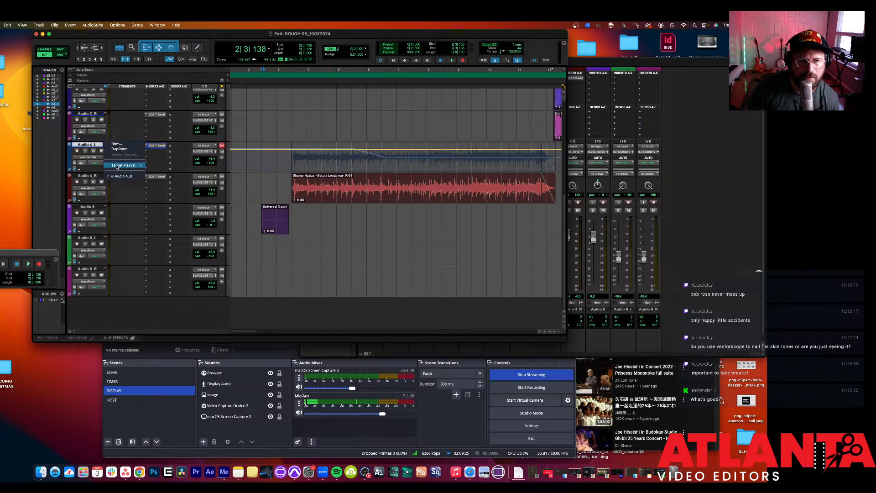
{"action": "left_click", "coordinate": [97, 188]}
{"action": "left_click", "coordinate": [97, 198]}
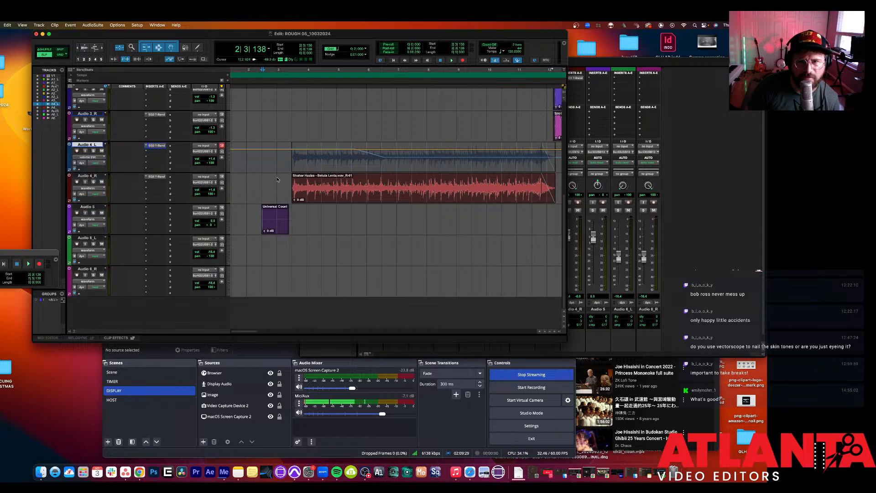
Step: Switch the Audio 1_L dialogue track to its volume automation view
{"action": "scroll", "coordinate": [271, 174], "scroll_direction": "up", "scroll_amount": 6}
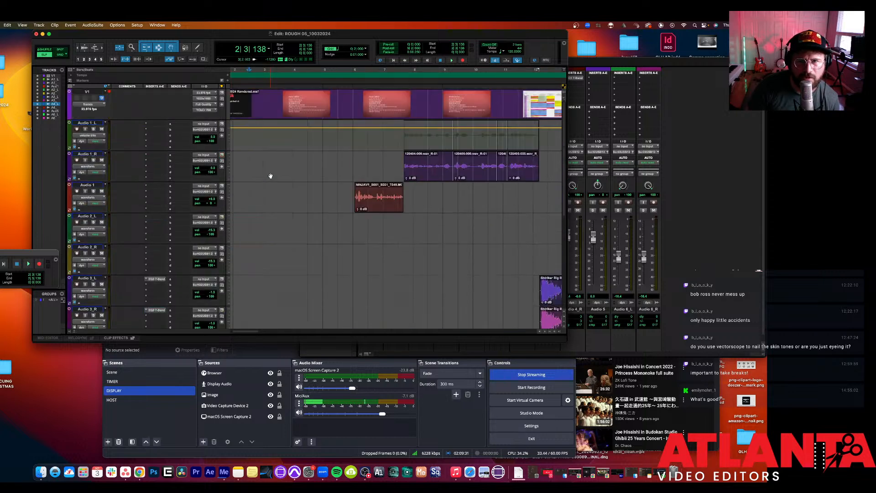
{"action": "scroll", "coordinate": [270, 176], "scroll_direction": "right", "scroll_amount": 6}
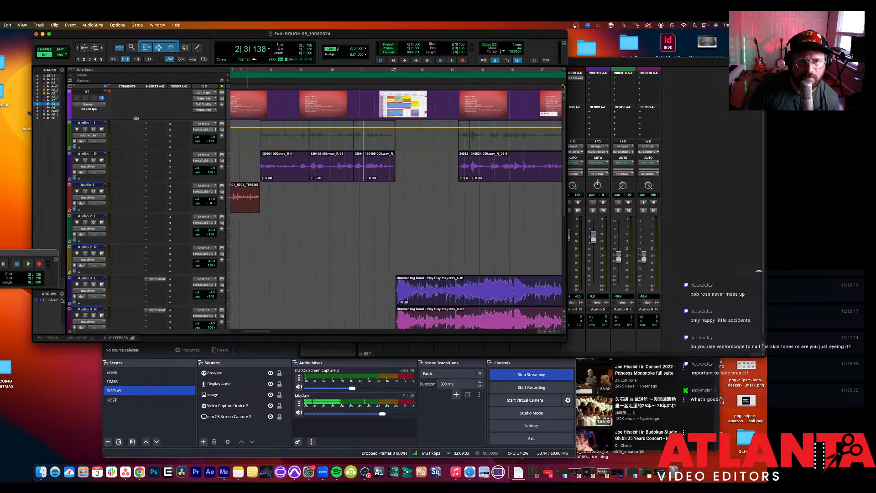
{"action": "left_click", "coordinate": [102, 137]}
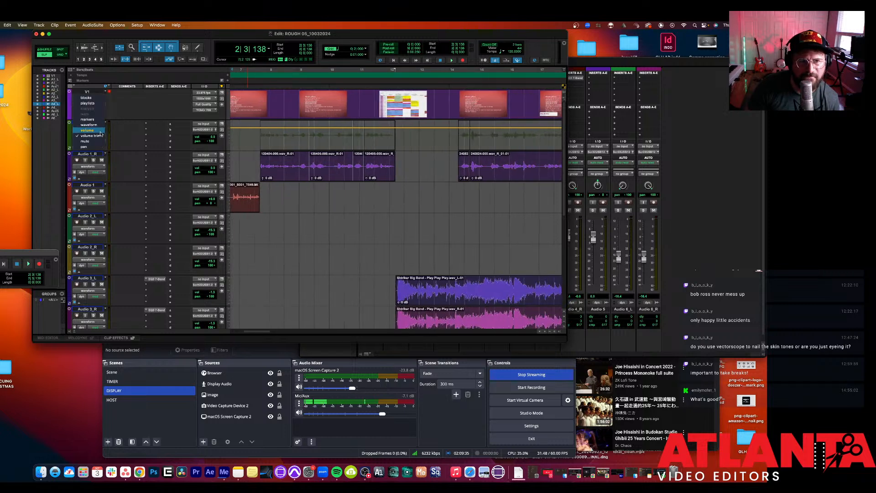
{"action": "left_click", "coordinate": [101, 135]}
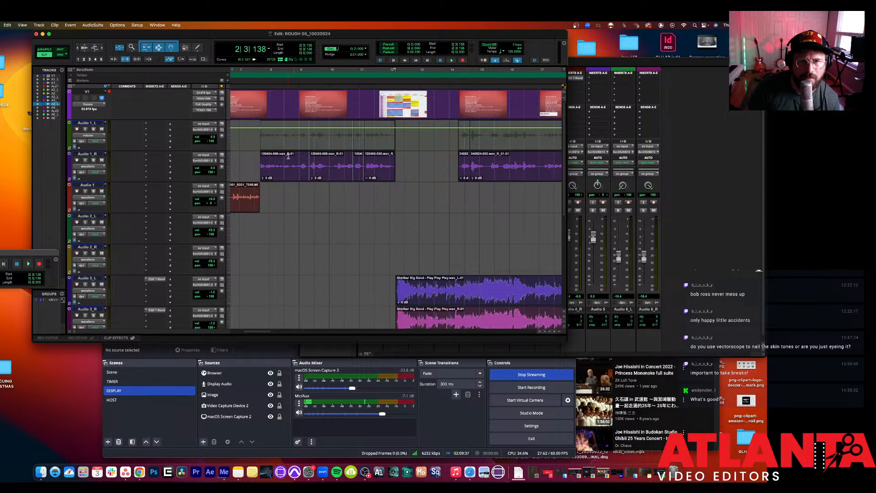
Step: Play the mix from about bar 2 and follow the Audio 1, Audio 1_L and Audio 1_R dialogue clips
{"action": "key", "text": "space"}
{"action": "key", "text": "space"}
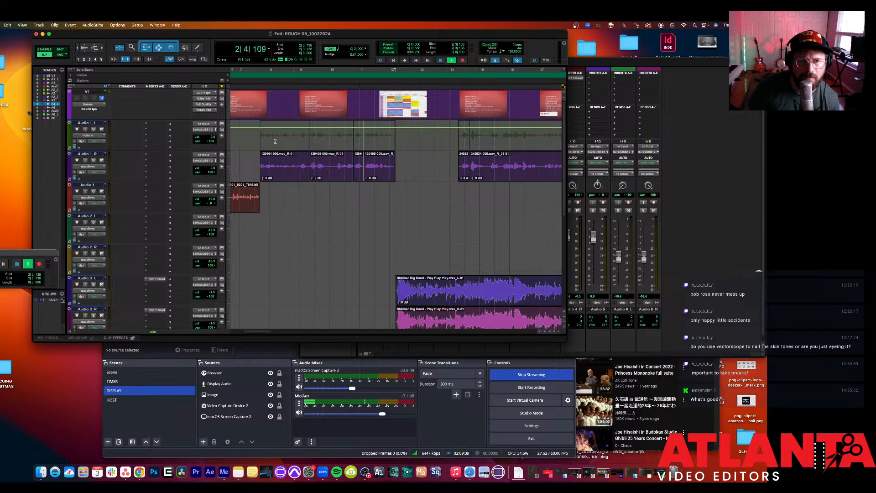
{"action": "scroll", "coordinate": [293, 195], "scroll_direction": "left", "scroll_amount": 5}
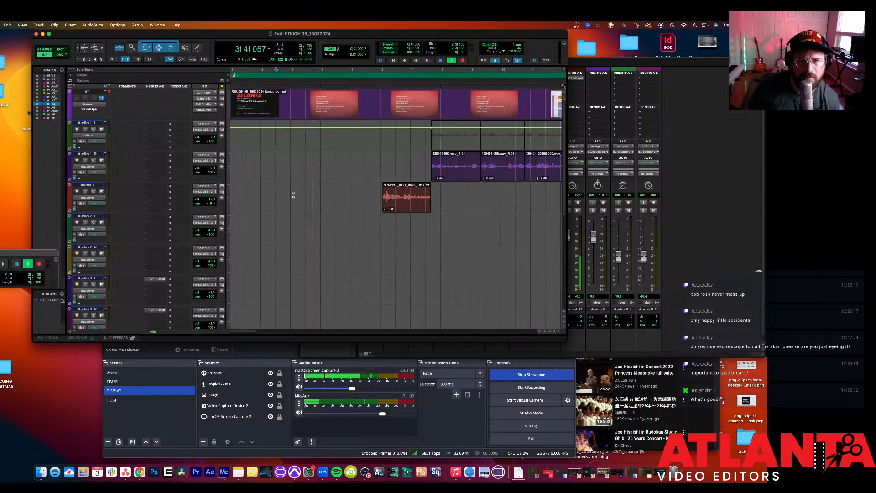
{"action": "scroll", "coordinate": [293, 194], "scroll_direction": "right", "scroll_amount": 5}
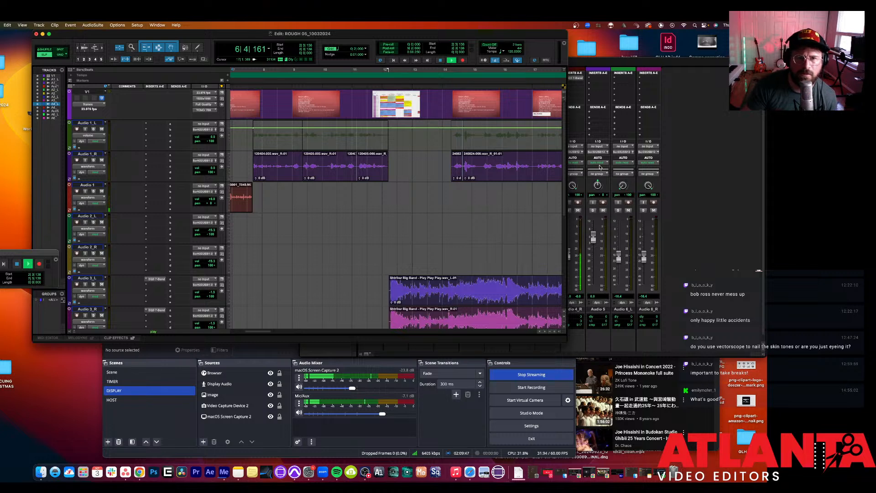
{"action": "scroll", "coordinate": [386, 204], "scroll_direction": "left", "scroll_amount": 5}
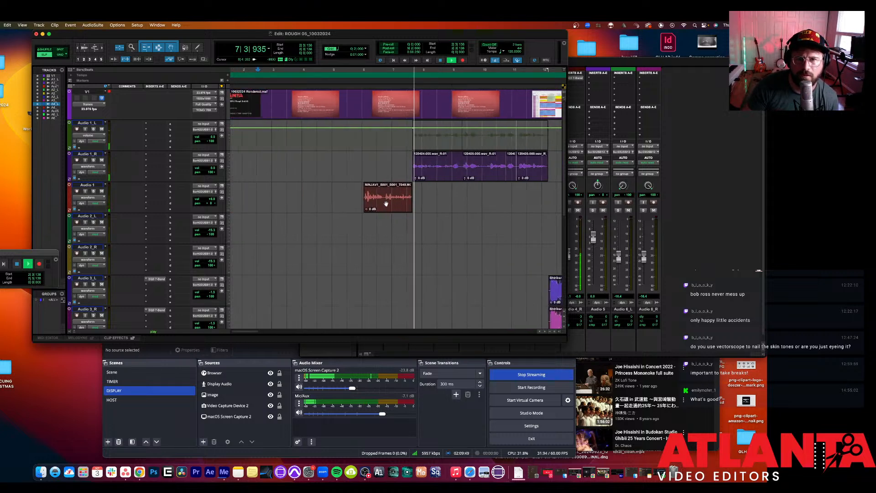
{"action": "scroll", "coordinate": [386, 203], "scroll_direction": "right", "scroll_amount": 3}
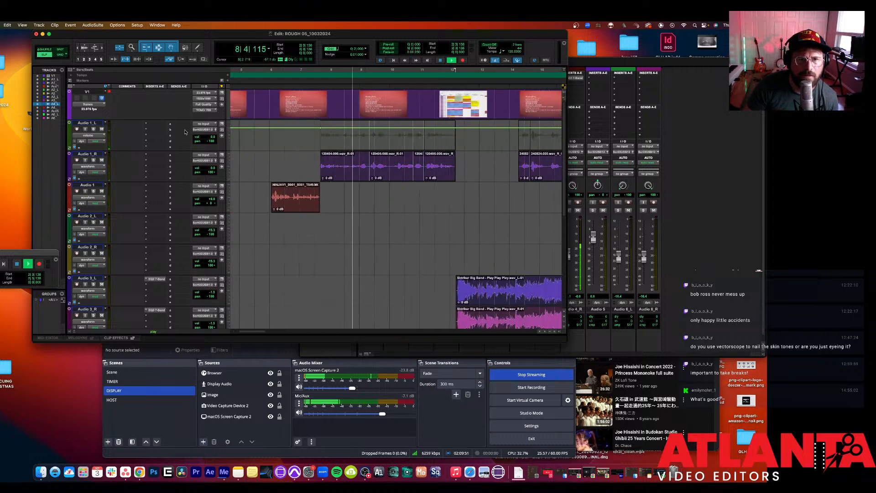
{"action": "scroll", "coordinate": [125, 130], "scroll_direction": "left", "scroll_amount": 1}
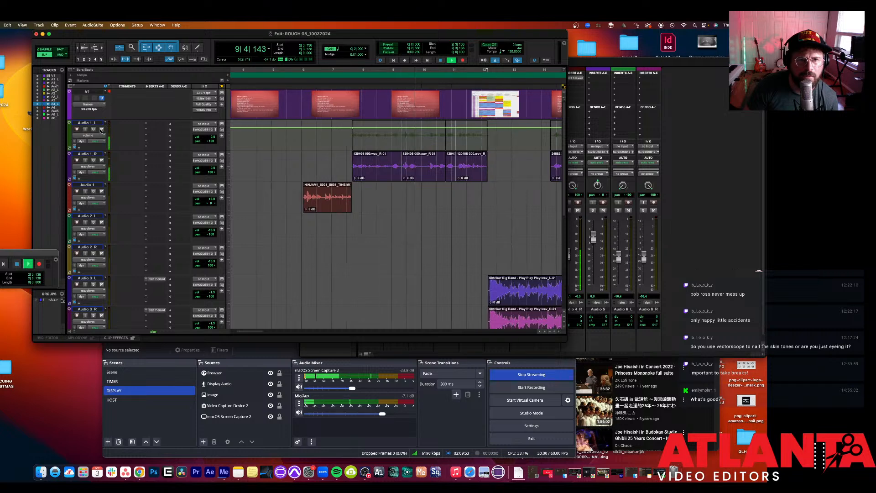
Step: Return the Audio 1_L track to waveform view
{"action": "left_click", "coordinate": [101, 135]}
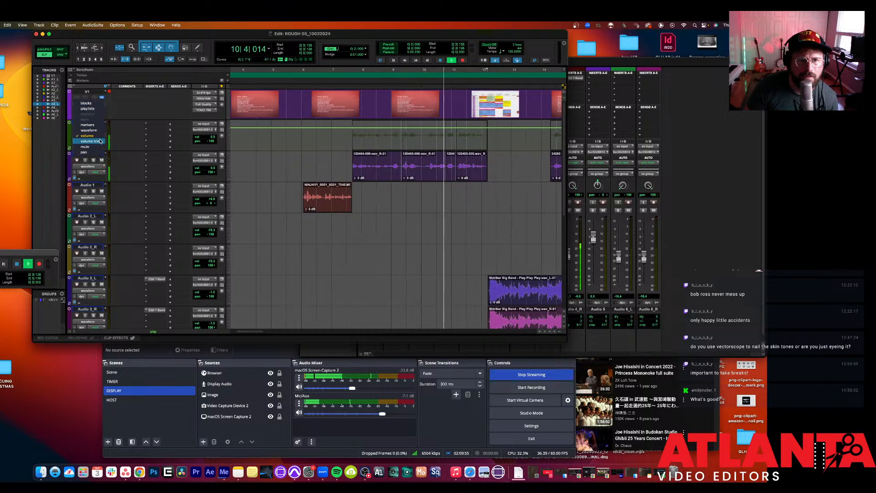
{"action": "left_click", "coordinate": [101, 140]}
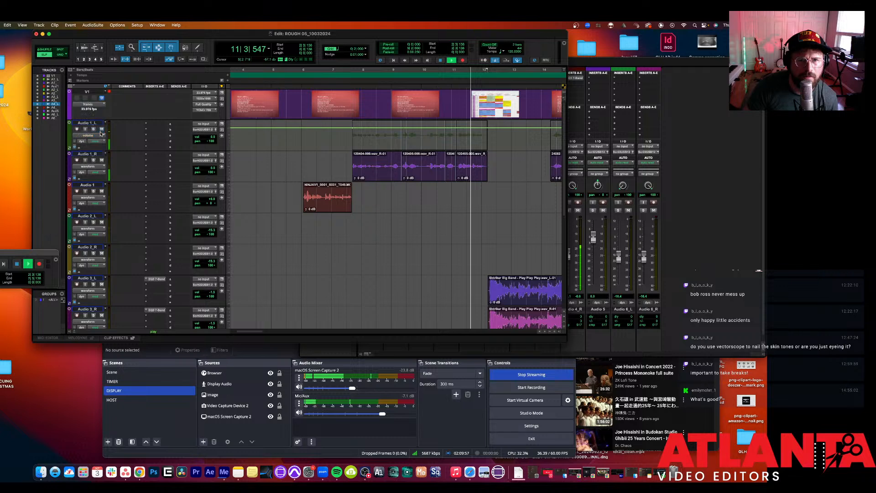
{"action": "key", "text": "minus"}
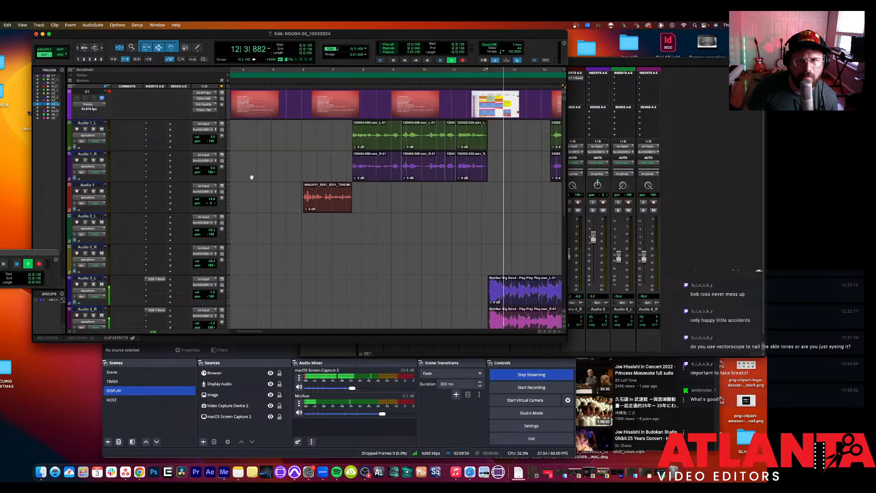
Step: Try to raise the Audio 1_R and Audio 1_L faders in the mixer and replay the mix from about bar 2
{"action": "scroll", "coordinate": [274, 180], "scroll_direction": "right", "scroll_amount": 3}
{"action": "scroll", "coordinate": [397, 192], "scroll_direction": "right", "scroll_amount": 3}
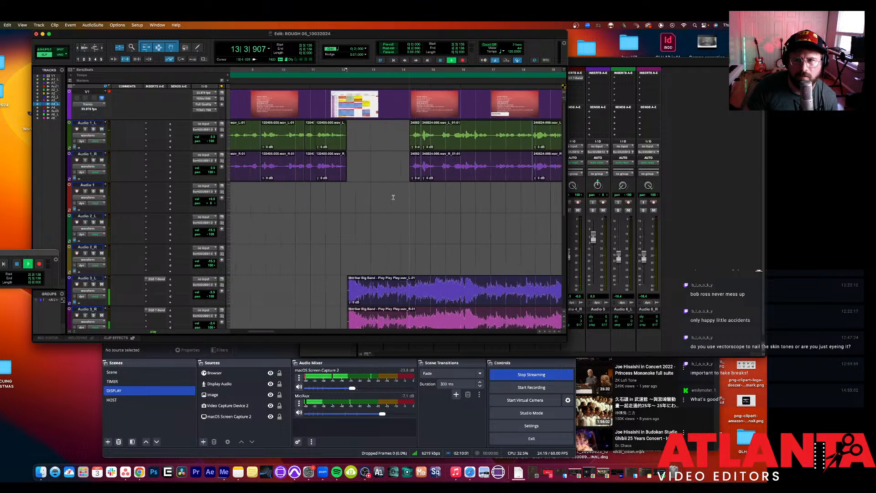
{"action": "left_click", "coordinate": [687, 224]}
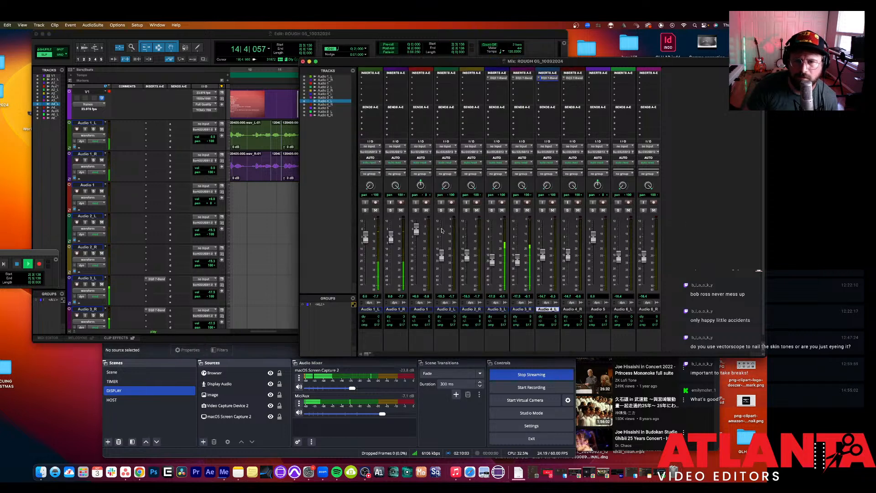
{"action": "key", "text": "space"}
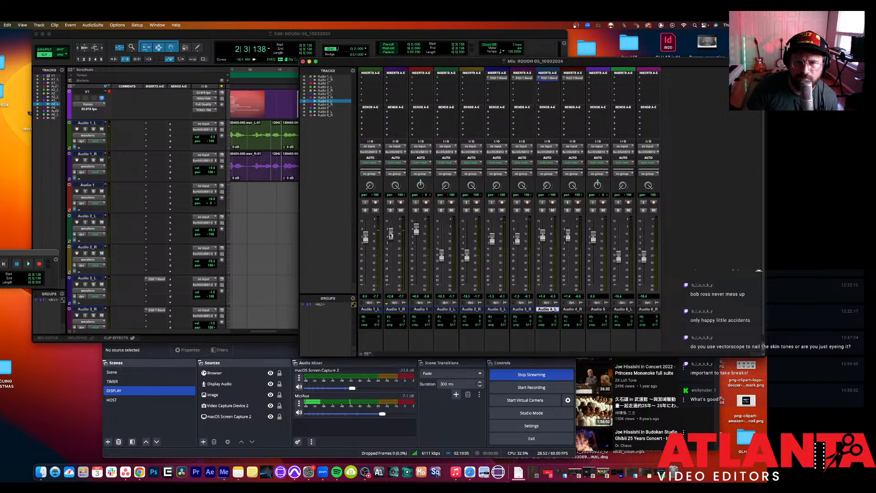
{"action": "left_click_drag", "start_coordinate": [366, 239], "coordinate": [365, 235]}
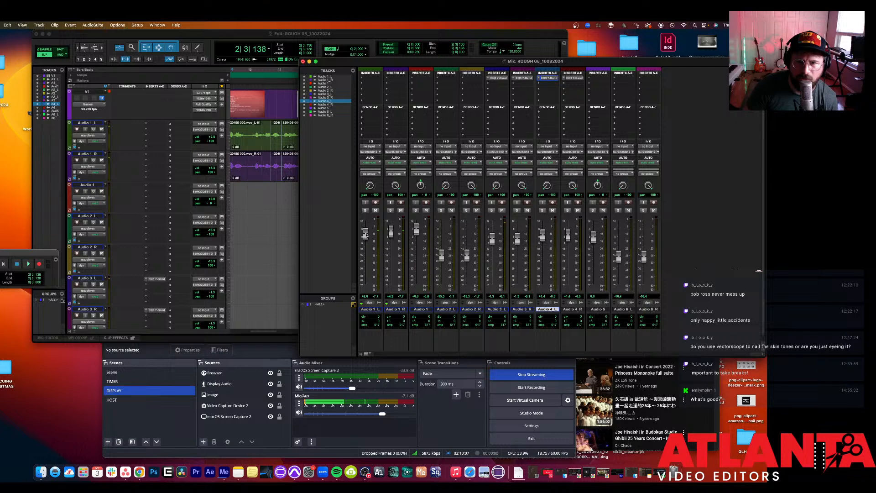
{"action": "key", "text": "space"}
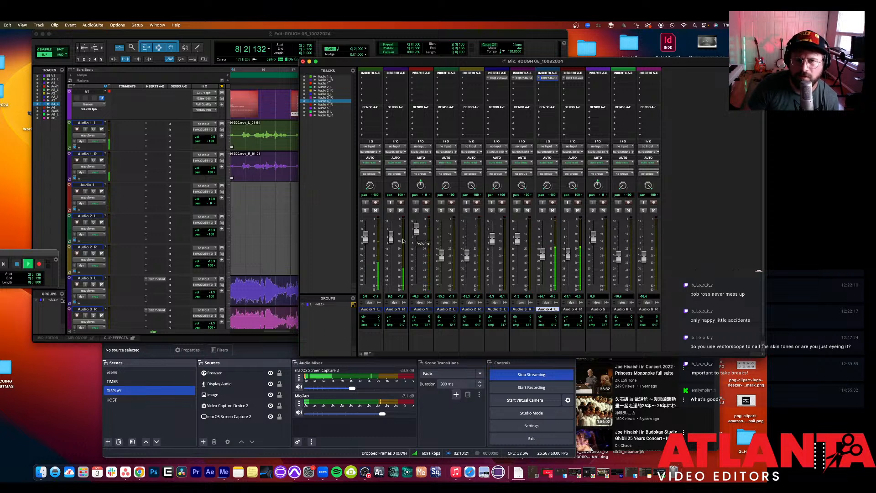
{"action": "key", "text": "space"}
Step: Examine the volume trim lines on Audio 4_L and Audio 4_R against the music and dialogue clips across the whole session
{"action": "left_click", "coordinate": [269, 211]}
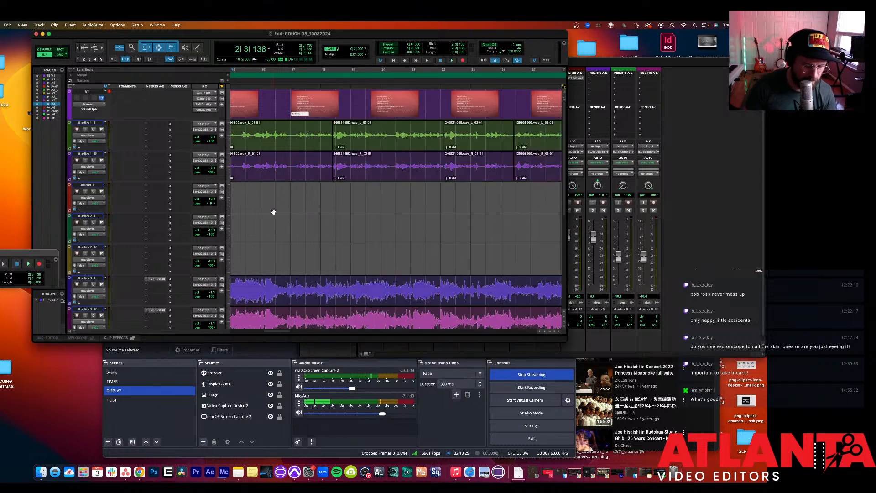
{"action": "scroll", "coordinate": [274, 212], "scroll_direction": "left", "scroll_amount": 3}
{"action": "scroll", "coordinate": [283, 207], "scroll_direction": "down", "scroll_amount": 5}
{"action": "scroll", "coordinate": [304, 200], "scroll_direction": "down", "scroll_amount": 2}
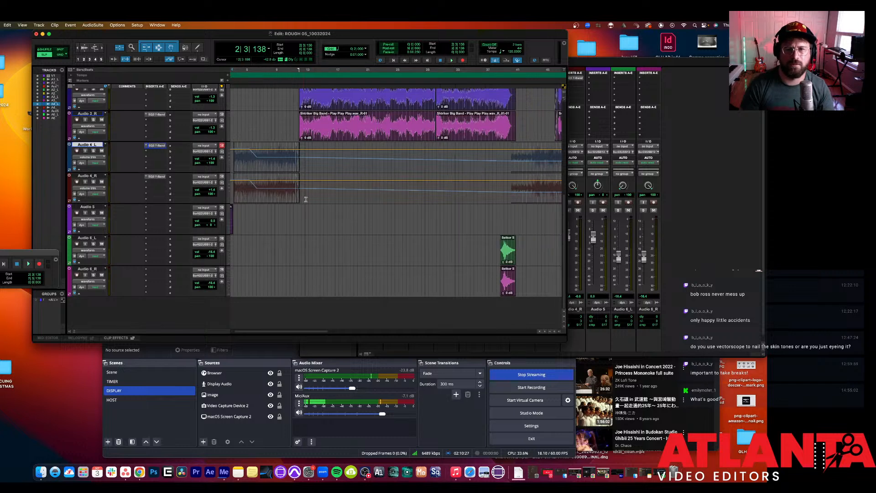
{"action": "scroll", "coordinate": [306, 201], "scroll_direction": "up", "scroll_amount": 5}
{"action": "scroll", "coordinate": [307, 201], "scroll_direction": "down", "scroll_amount": 5}
{"action": "scroll", "coordinate": [307, 200], "scroll_direction": "down", "scroll_amount": 2}
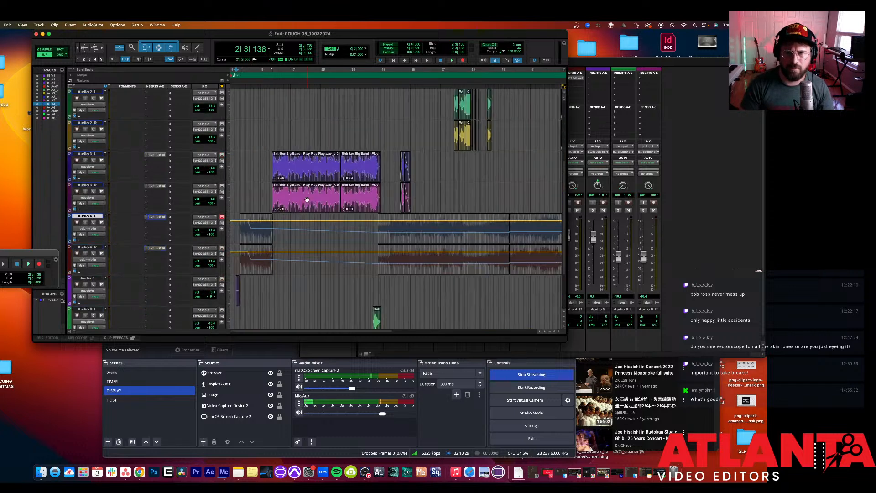
{"action": "scroll", "coordinate": [307, 226], "scroll_direction": "up", "scroll_amount": 3}
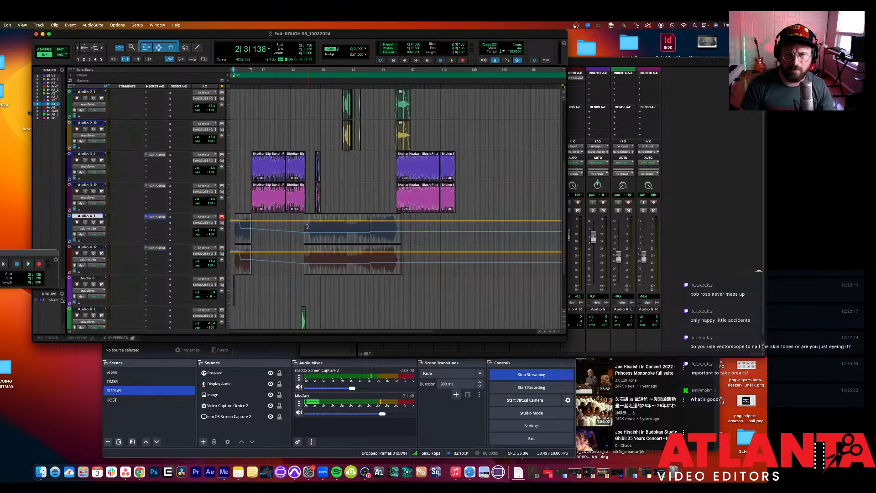
{"action": "scroll", "coordinate": [304, 222], "scroll_direction": "up", "scroll_amount": 4}
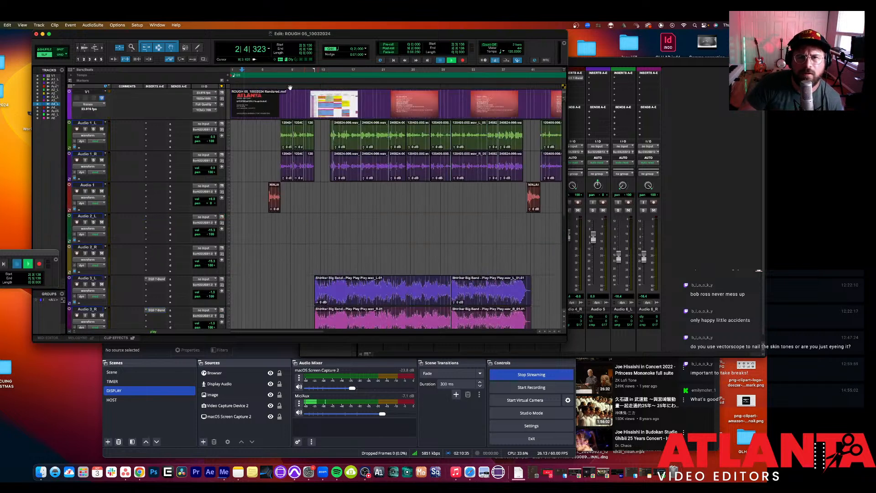
Step: Audition the dialogue up to bar 8, then raise the clip gain of the first Audio 1_L and Audio 1_R clips about 1.7 dB
{"action": "key", "text": "space"}
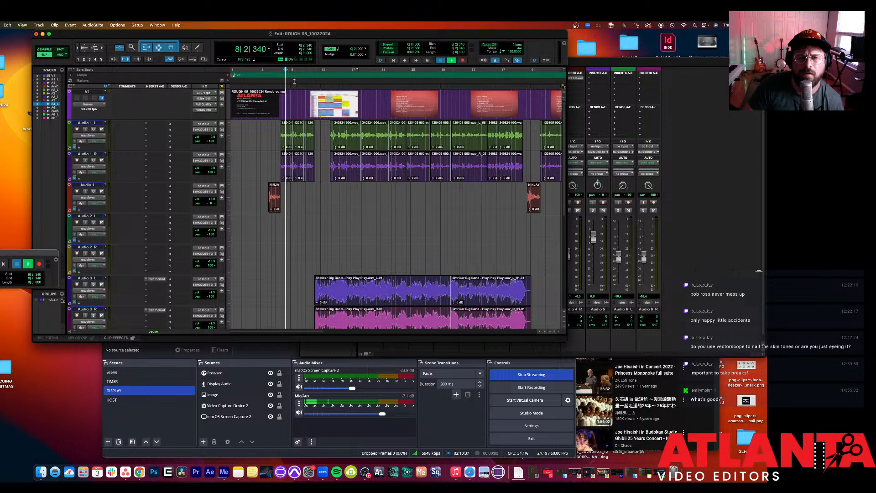
{"action": "key", "text": "space"}
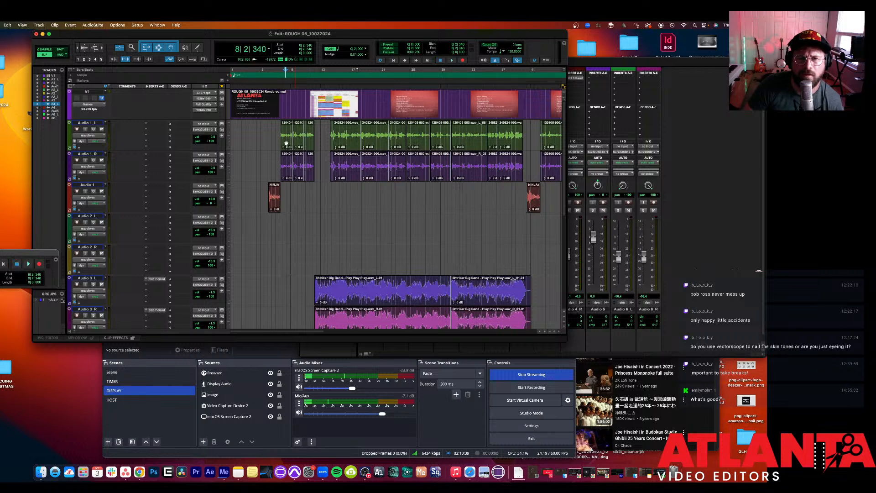
{"action": "left_click", "coordinate": [286, 143]}
{"action": "left_click", "coordinate": [287, 169], "text": "shift"}
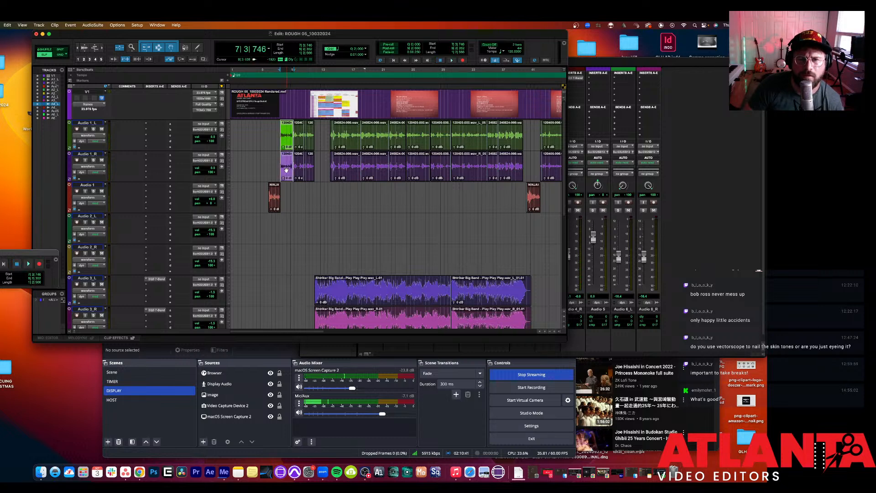
{"action": "left_click", "coordinate": [283, 178]}
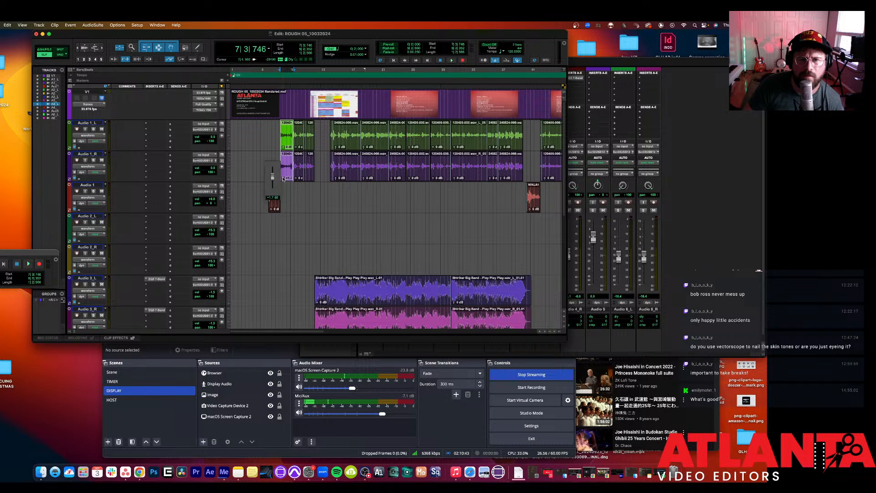
{"action": "left_click_drag", "start_coordinate": [283, 178], "coordinate": [282, 177]}
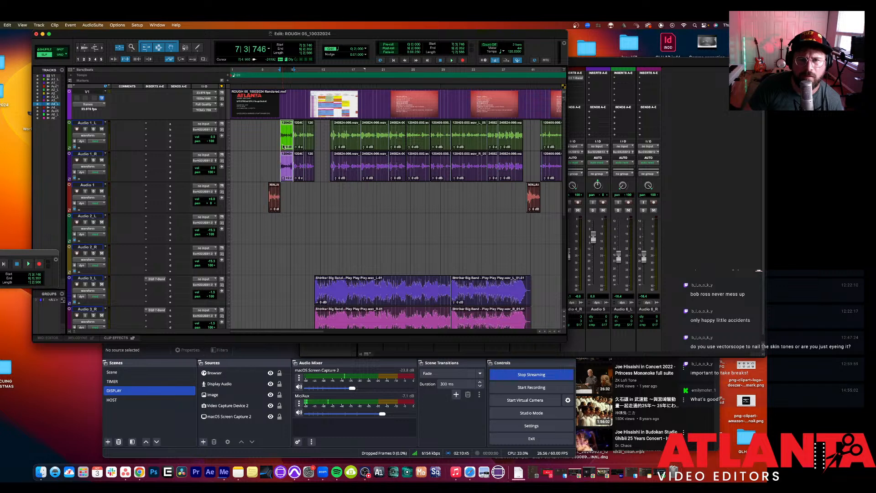
Step: Fine-tune the clip gain of the first Audio 1_L and Audio 1_R clips and audition the dialogue from about bar 7
{"action": "left_click", "coordinate": [283, 149]}
{"action": "left_click_drag", "start_coordinate": [283, 149], "coordinate": [283, 148]}
{"action": "key", "text": "space"}
{"action": "left_click", "coordinate": [266, 71]}
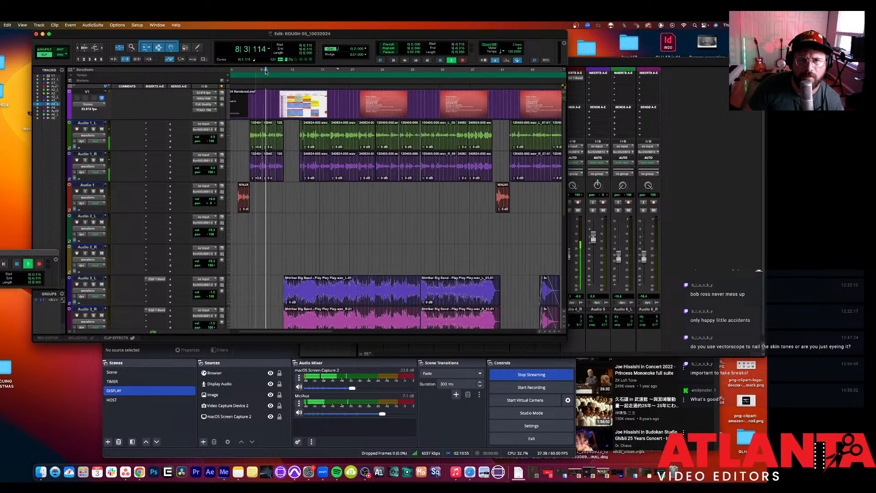
{"action": "key", "text": "space"}
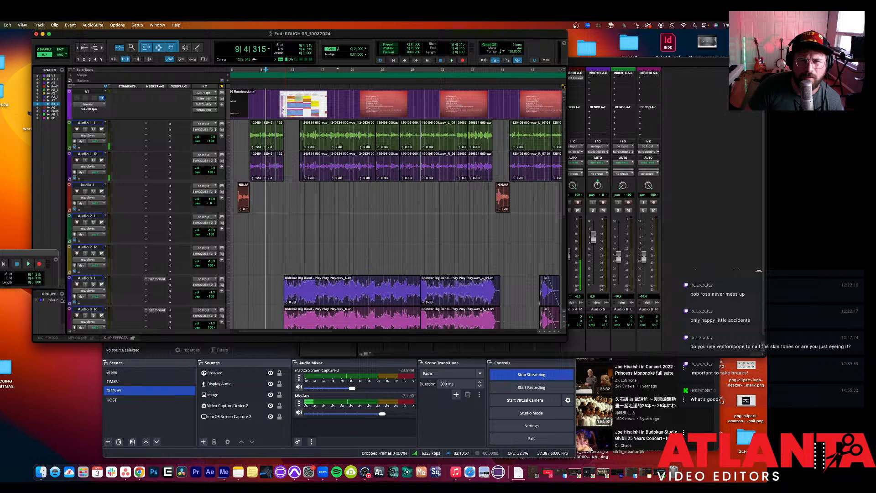
{"action": "key", "text": "space"}
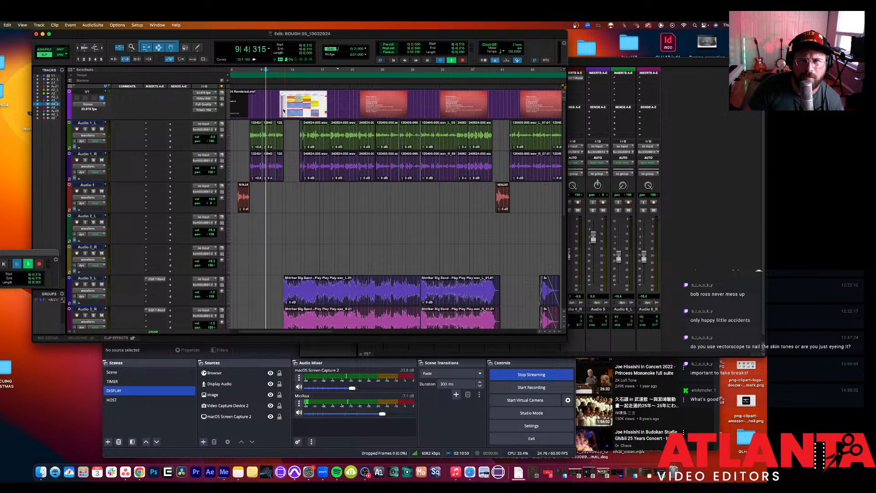
{"action": "key", "text": "space"}
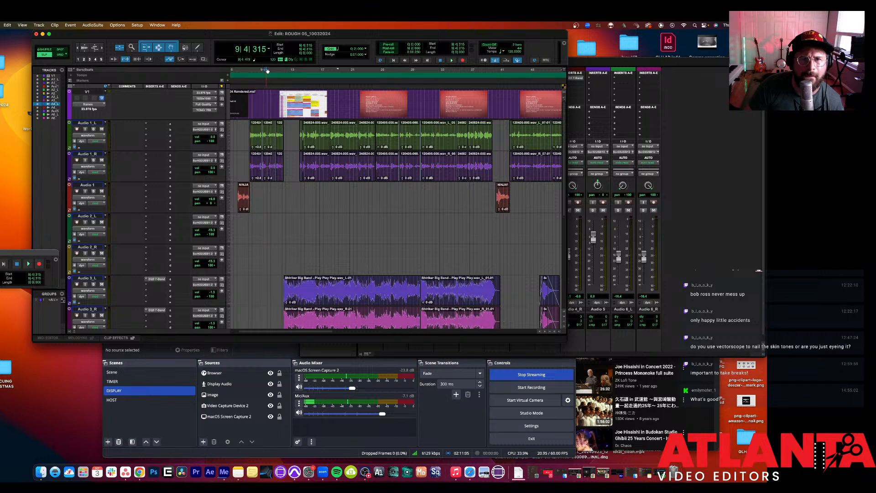
Step: Select the range from about bar 9 across the start of the music and play it to about bar 18
{"action": "left_click_drag", "start_coordinate": [266, 70], "coordinate": [346, 77]}
{"action": "key", "text": "space"}
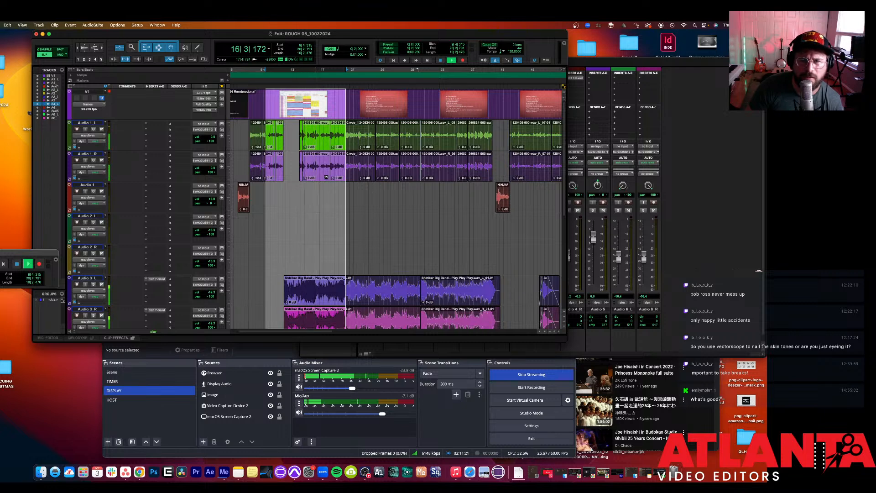
{"action": "left_click", "coordinate": [328, 198]}
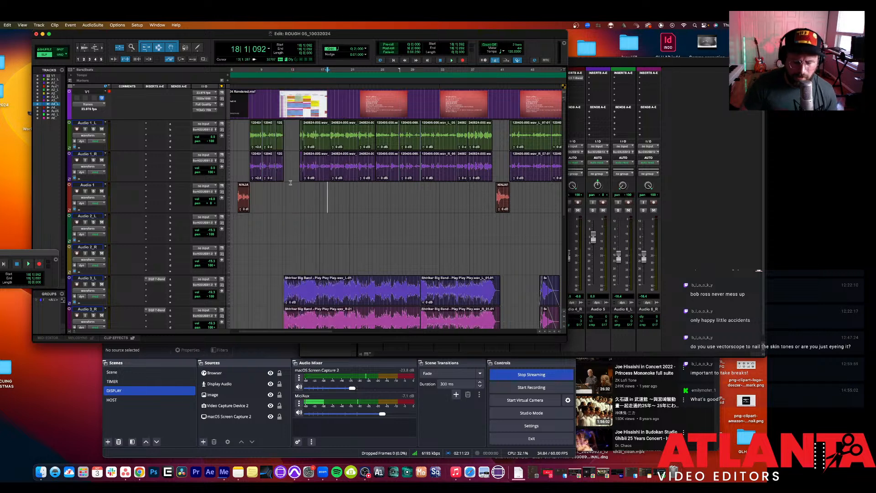
{"action": "key", "text": "r"}
{"action": "scroll", "coordinate": [291, 182], "scroll_direction": "down", "scroll_amount": 5}
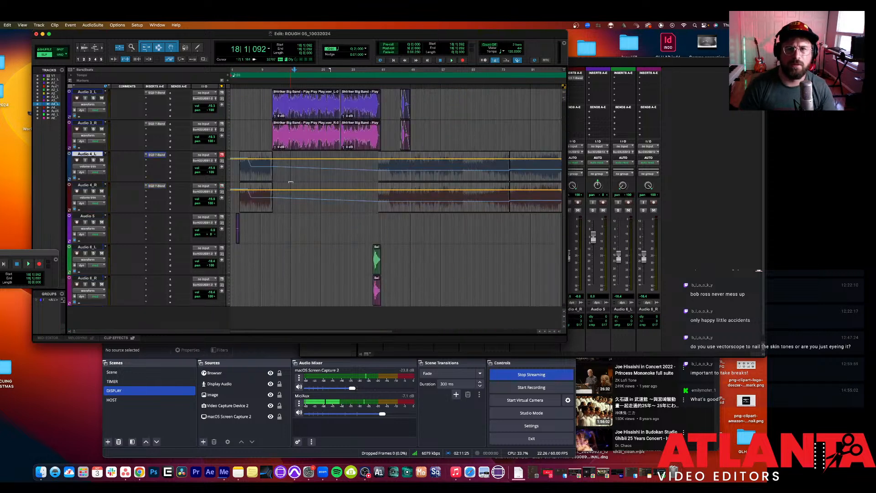
{"action": "scroll", "coordinate": [289, 182], "scroll_direction": "up", "scroll_amount": 5}
{"action": "key", "text": "r"}
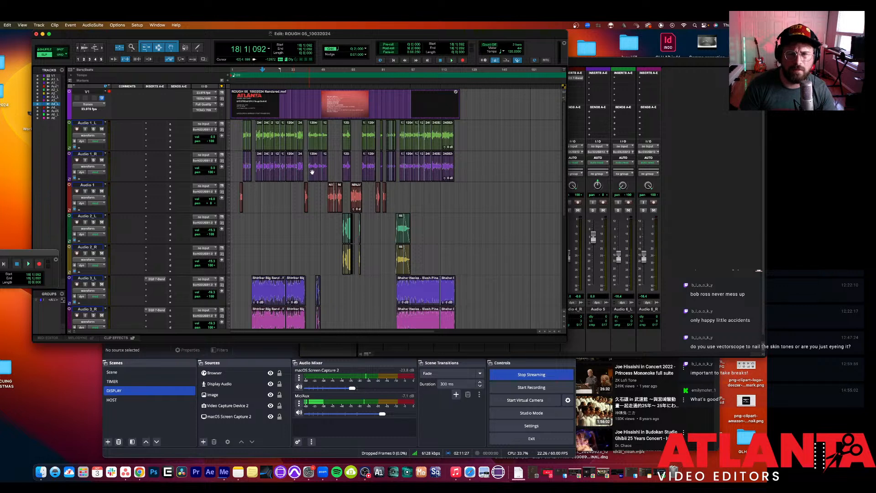
{"action": "left_click", "coordinate": [97, 179]}
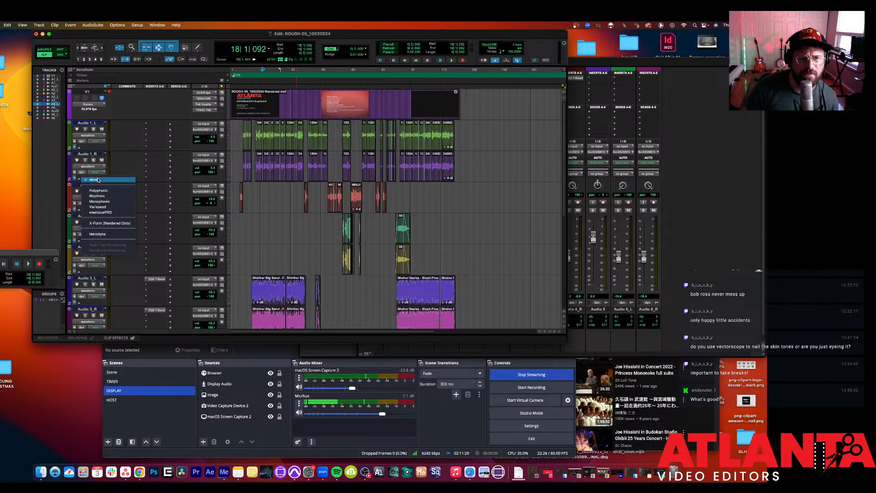
{"action": "left_click", "coordinate": [323, 243]}
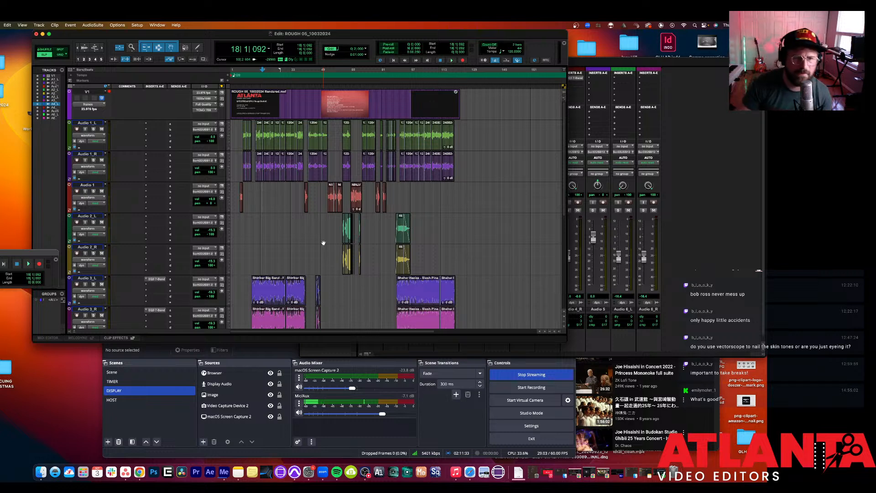
Step: Audition the mix briefly from bar 18 and mute the Audio 1_R track
{"action": "left_click", "coordinate": [70, 165]}
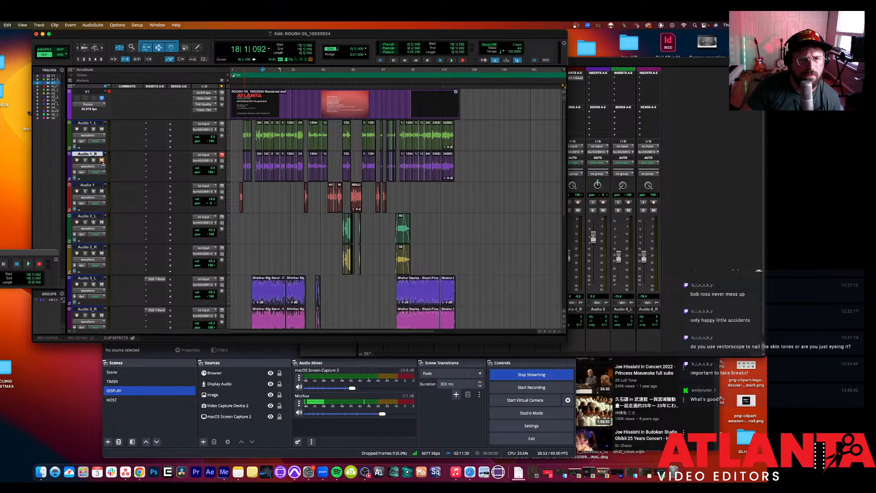
{"action": "key", "text": "space"}
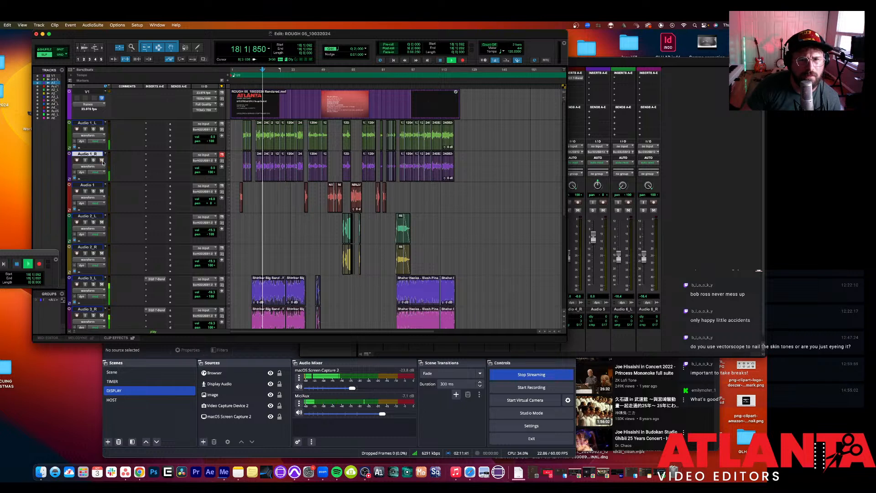
{"action": "key", "text": "space"}
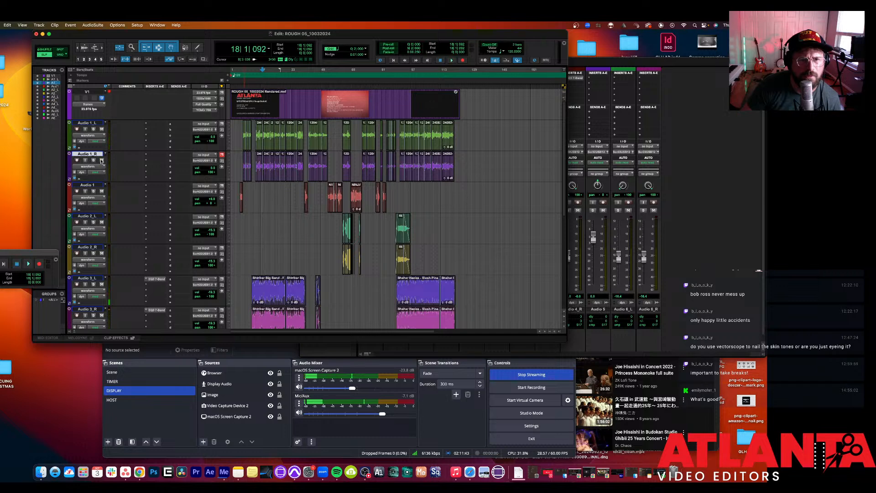
{"action": "left_click", "coordinate": [123, 136]}
Step: Center the Audio 1_L pan at 0 in the mixer and audition the dialogue against the music up to about bar 26
{"action": "left_click", "coordinate": [684, 210]}
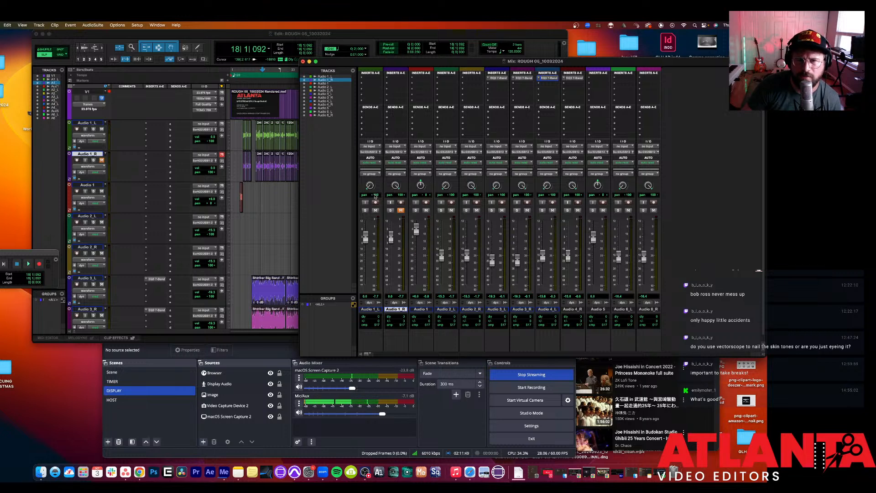
{"action": "left_click_drag", "start_coordinate": [369, 189], "coordinate": [371, 177]}
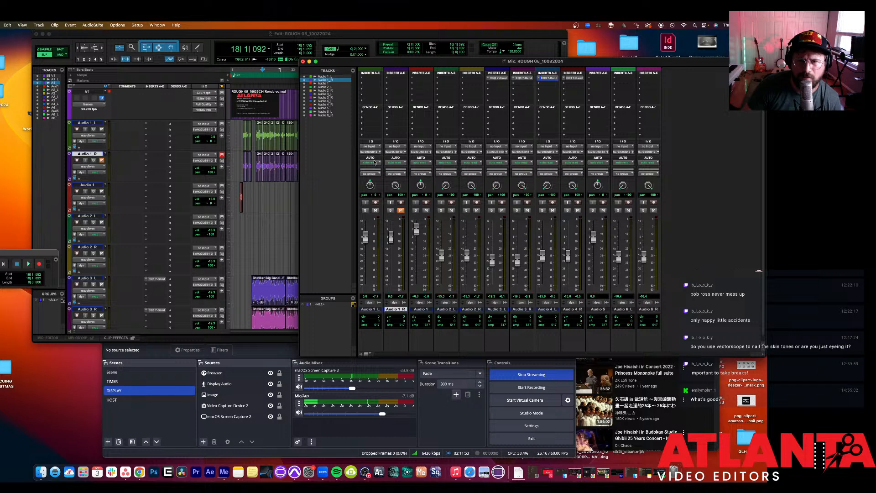
{"action": "key", "text": "space"}
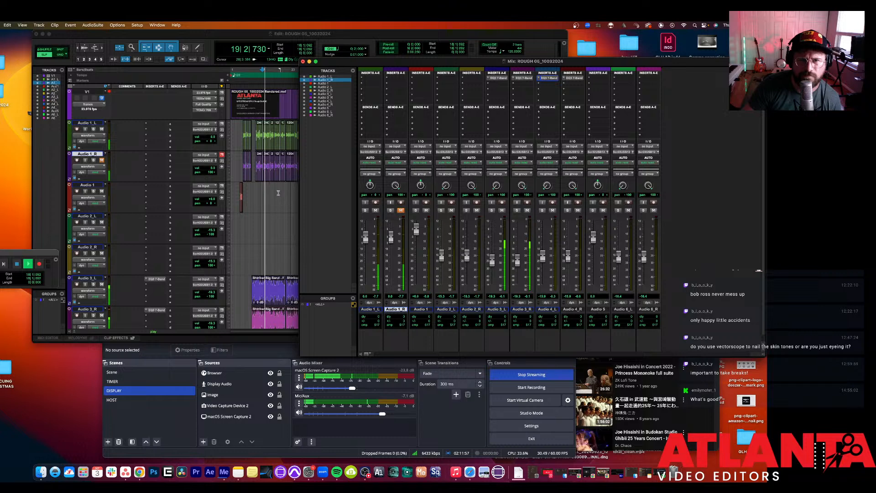
{"action": "left_click", "coordinate": [277, 190]}
{"action": "key", "text": "space"}
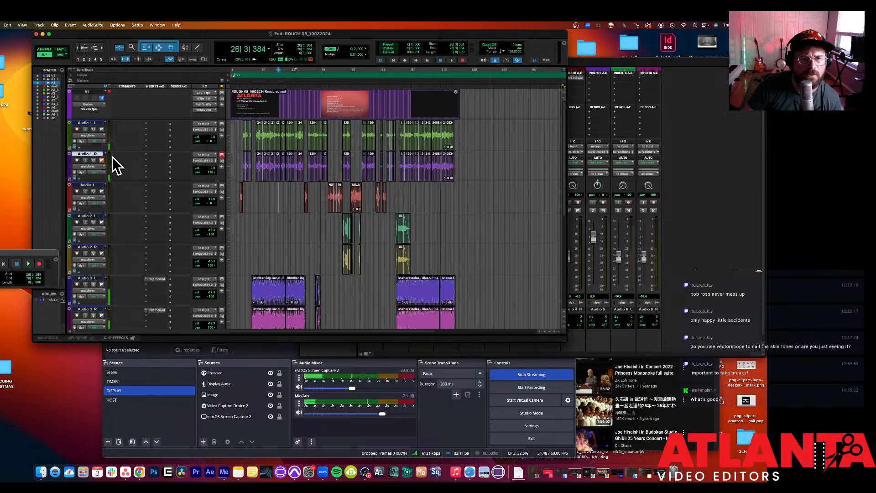
{"action": "left_click", "coordinate": [103, 156]}
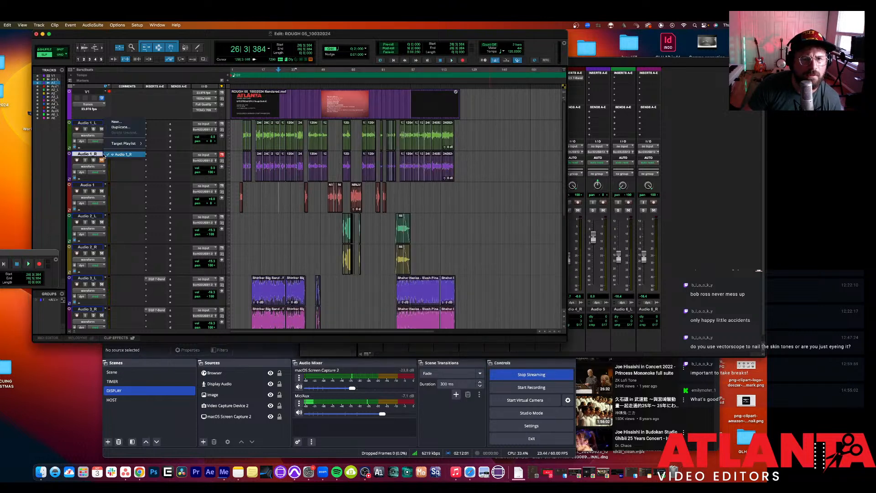
{"action": "left_click", "coordinate": [101, 178]}
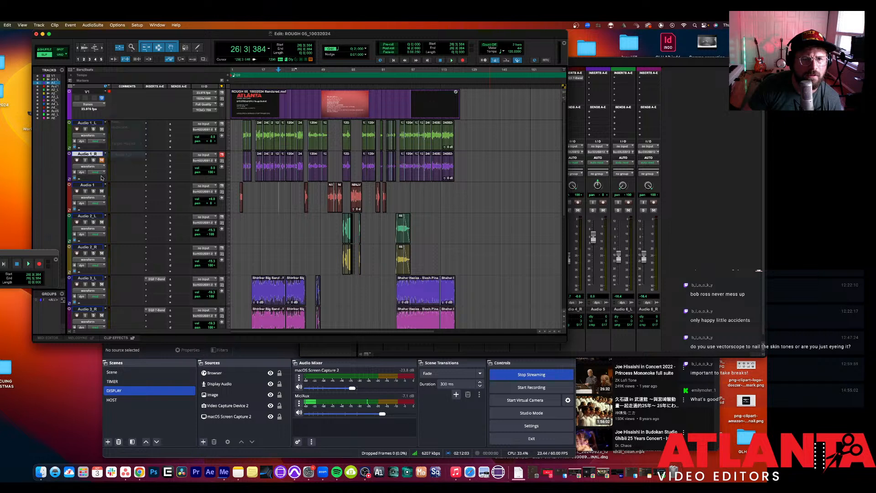
{"action": "left_click", "coordinate": [102, 178]}
{"action": "left_click", "coordinate": [121, 163]}
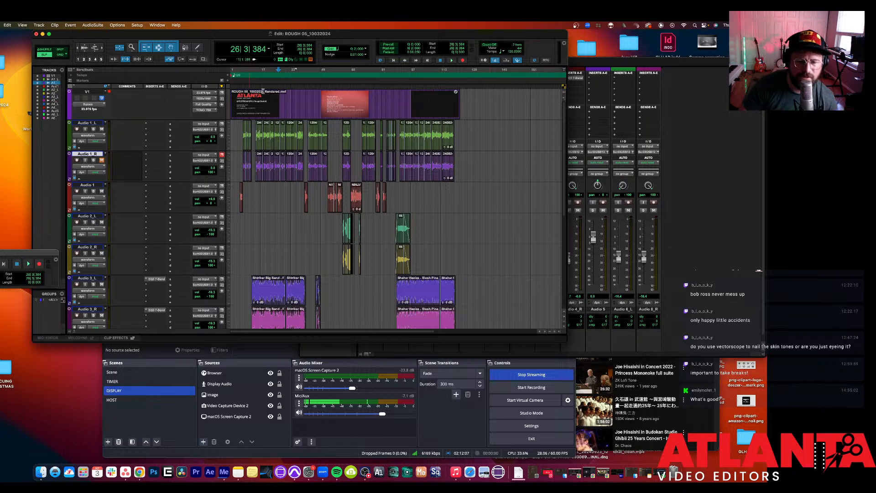
Step: Switch to the web browser and search Google for "delete track protools"
{"action": "left_click", "coordinate": [140, 471]}
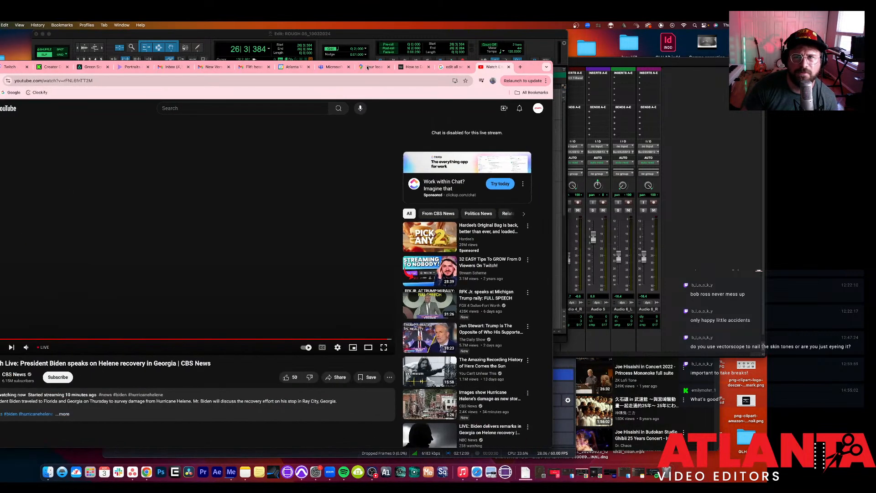
{"action": "left_click", "coordinate": [520, 67]}
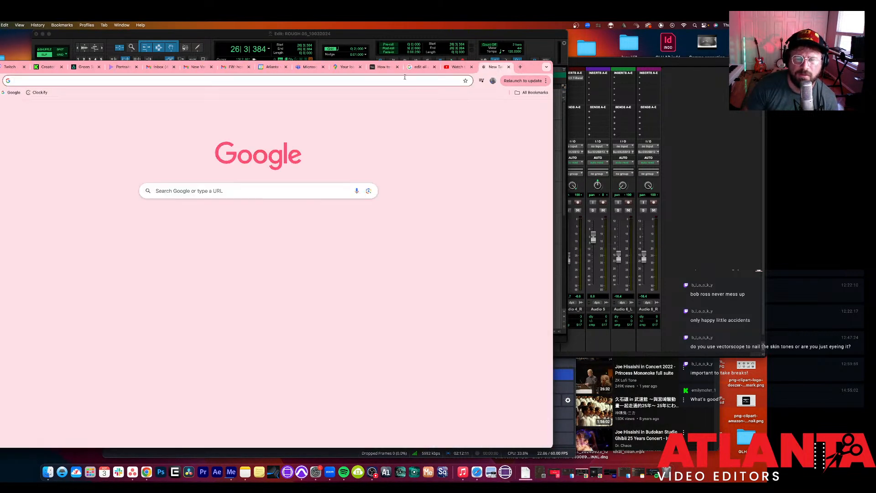
{"action": "type", "text": "delete"}
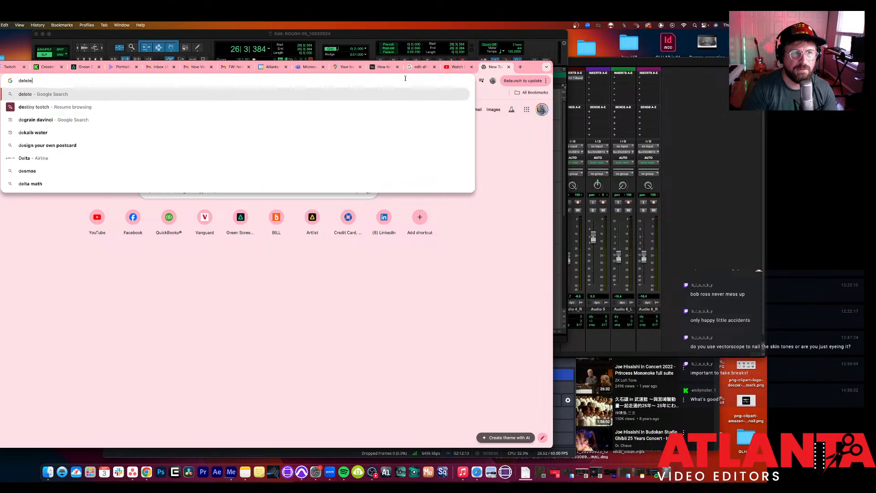
{"action": "type", "text": " track protools"}
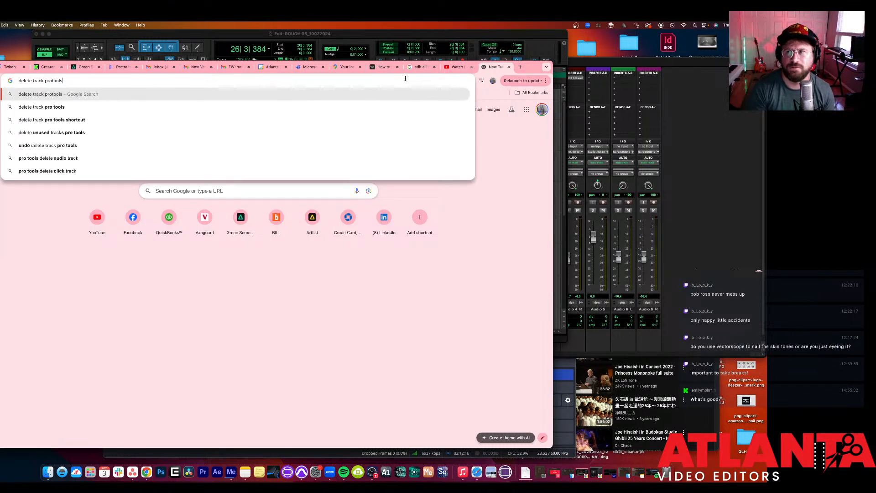
{"action": "key", "text": "Return"}
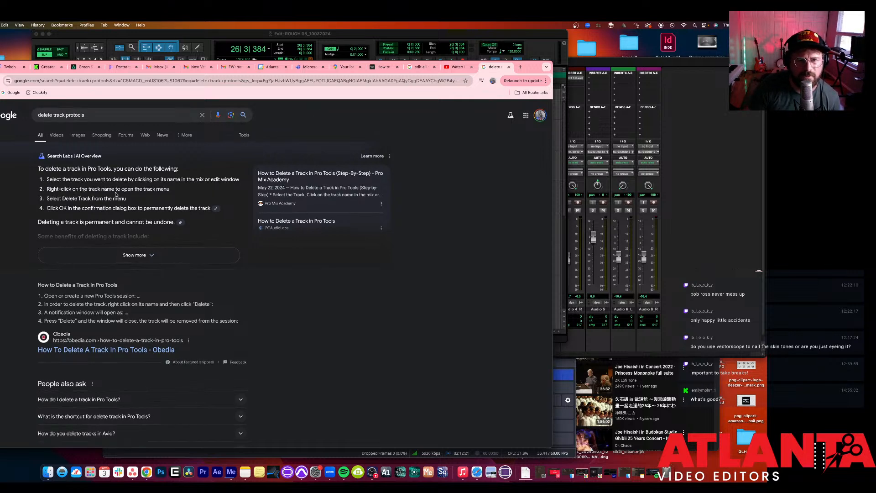
Step: Switch back to Pro Tools and delete the Audio 1_R track together with its clips
{"action": "left_click", "coordinate": [189, 31]}
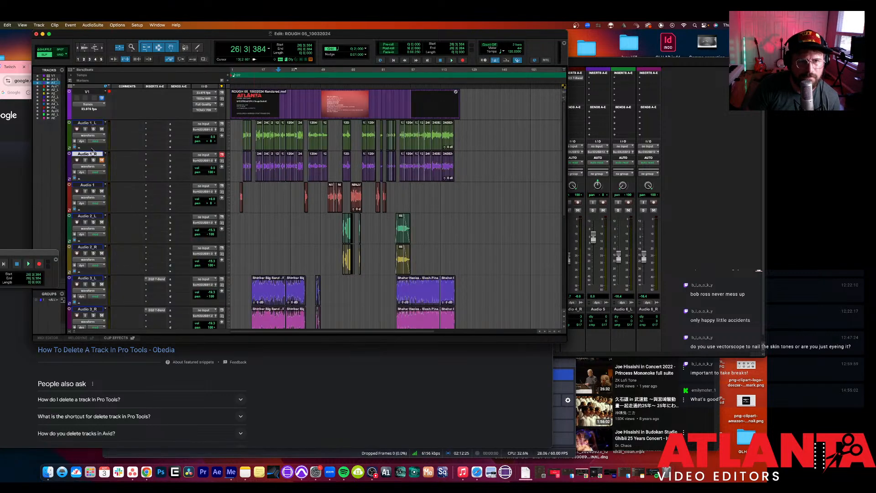
{"action": "right_click", "coordinate": [90, 156]}
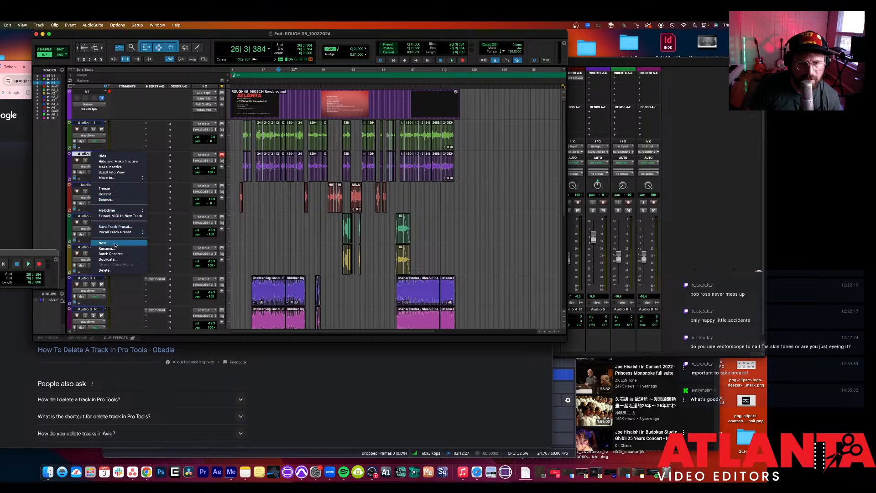
{"action": "left_click", "coordinate": [121, 271]}
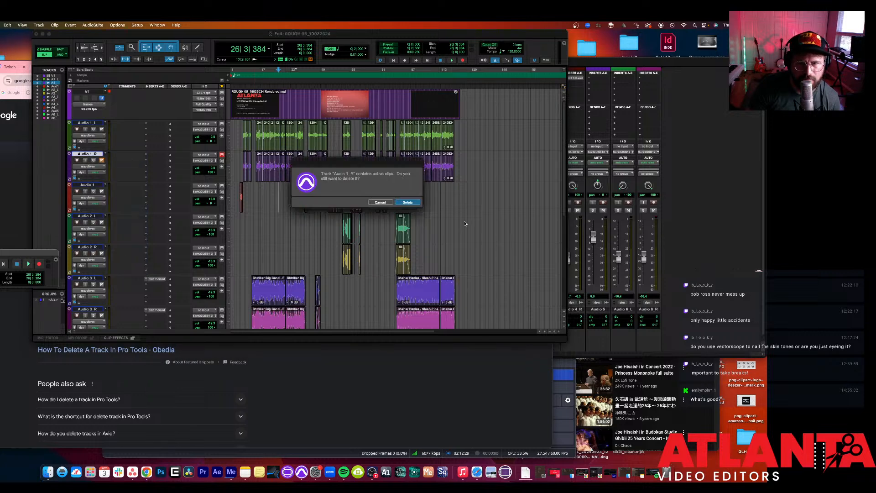
{"action": "left_click", "coordinate": [408, 202]}
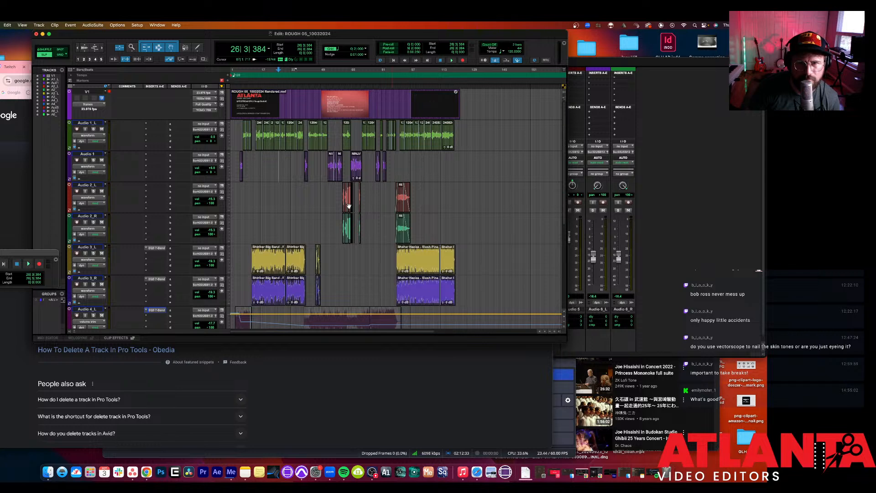
Step: Play the mix from bar 26 and delete the Audio 2_R track together with its clips
{"action": "key", "text": "space"}
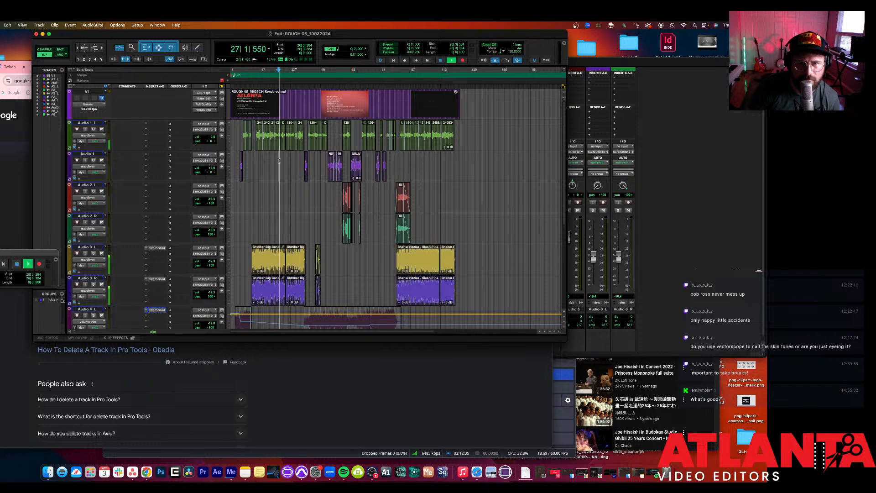
{"action": "right_click", "coordinate": [96, 218]}
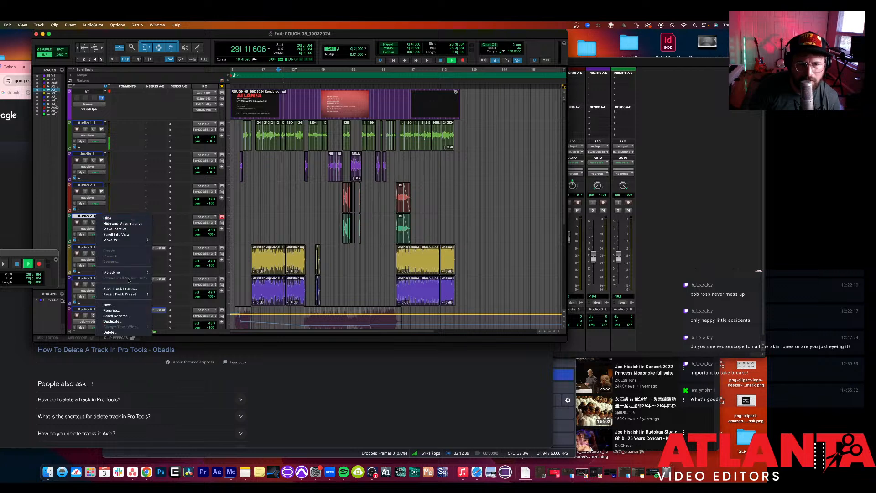
{"action": "left_click", "coordinate": [121, 333]}
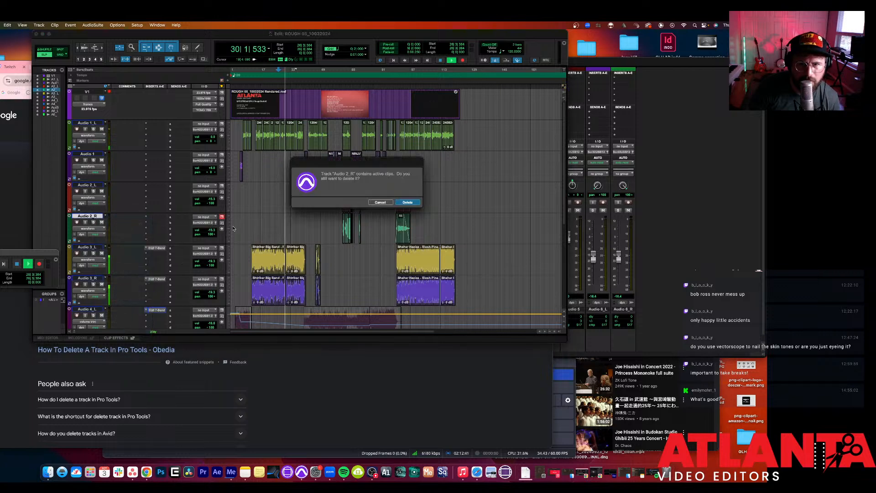
{"action": "left_click", "coordinate": [401, 204]}
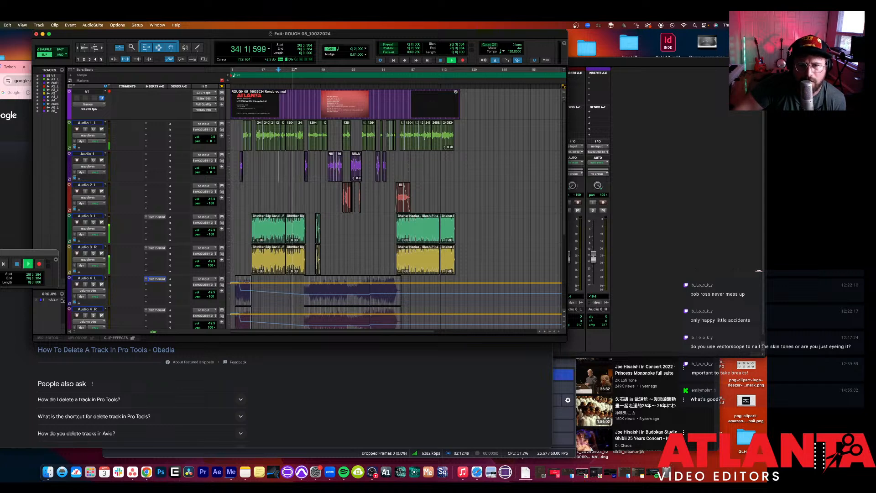
Step: Review the remaining tracks while the mix plays to about bar 43, and zoom in on the arrangement
{"action": "scroll", "coordinate": [257, 290], "scroll_direction": "down", "scroll_amount": 5}
{"action": "scroll", "coordinate": [258, 290], "scroll_direction": "up", "scroll_amount": 6}
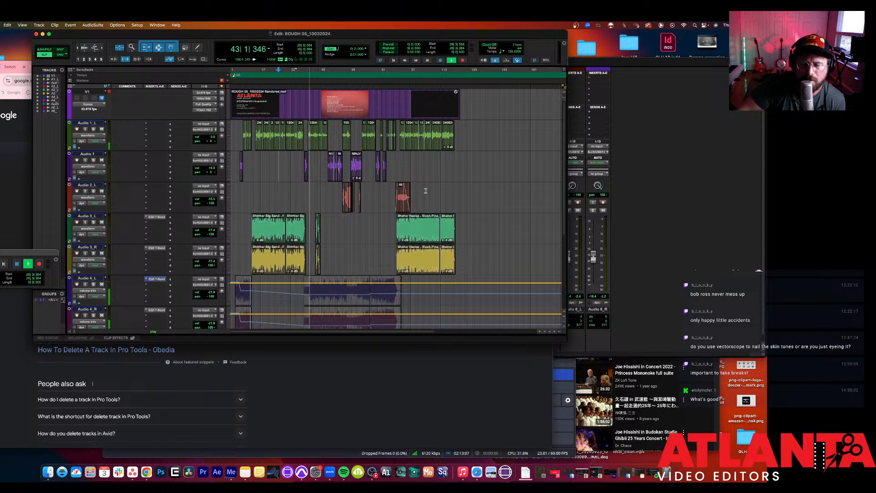
{"action": "key", "text": "space"}
{"action": "key", "text": "t"}
{"action": "key", "text": "t"}
{"action": "key", "text": "t"}
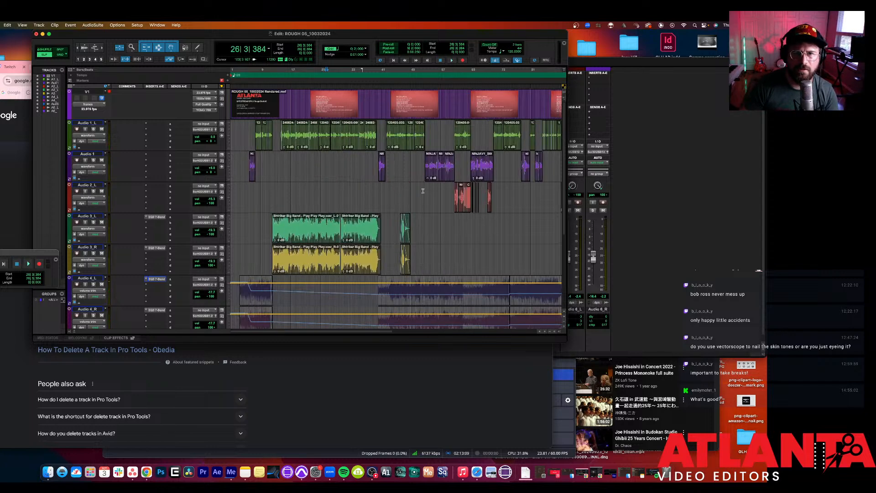
Step: Add a short fade-out to the end of the Audio 1 clip near bar 42 and a fade-in to the following Audio 1_L clip, and play the transition
{"action": "key", "text": "r"}
{"action": "key", "text": "r"}
{"action": "key", "text": "r"}
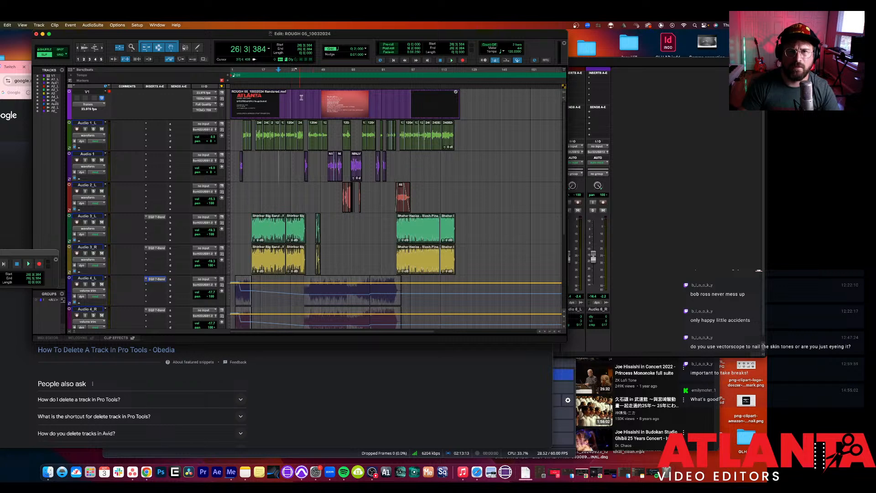
{"action": "left_click", "coordinate": [309, 71]}
{"action": "key", "text": "t"}
{"action": "key", "text": "t"}
{"action": "key", "text": "t"}
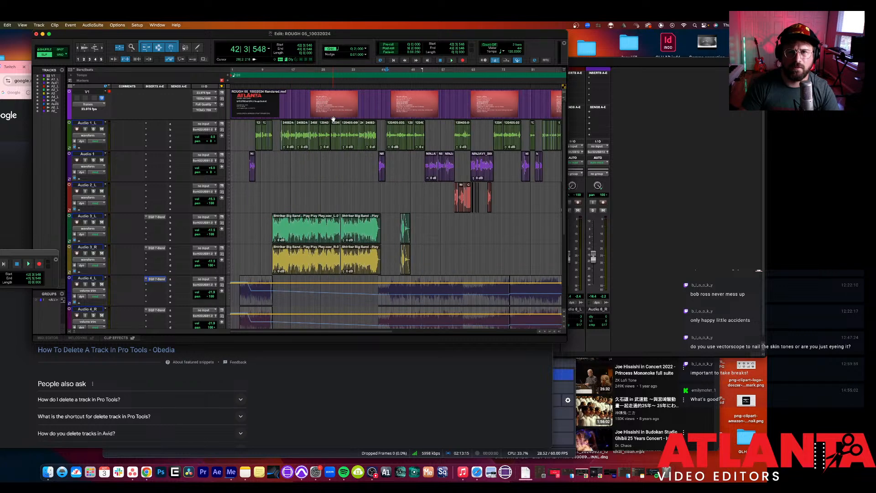
{"action": "key", "text": "t"}
{"action": "key", "text": "t"}
{"action": "key", "text": "t"}
{"action": "key", "text": "t"}
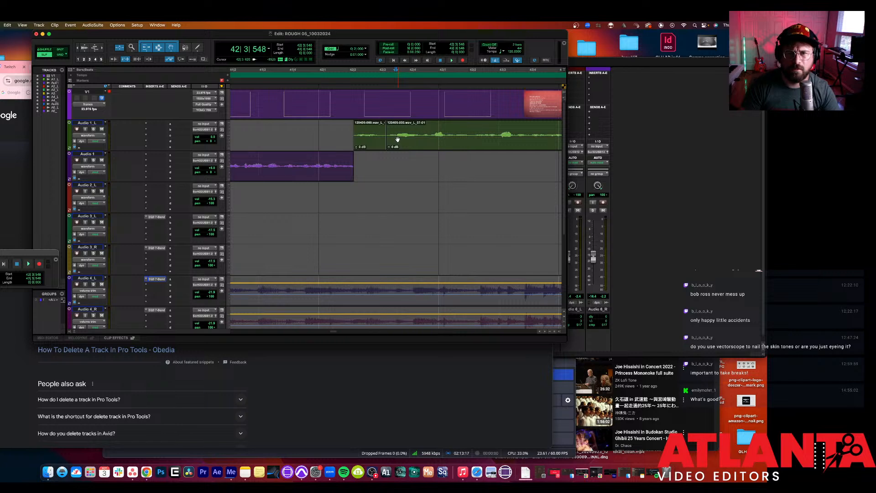
{"action": "key", "text": "r"}
{"action": "left_click", "coordinate": [350, 161]}
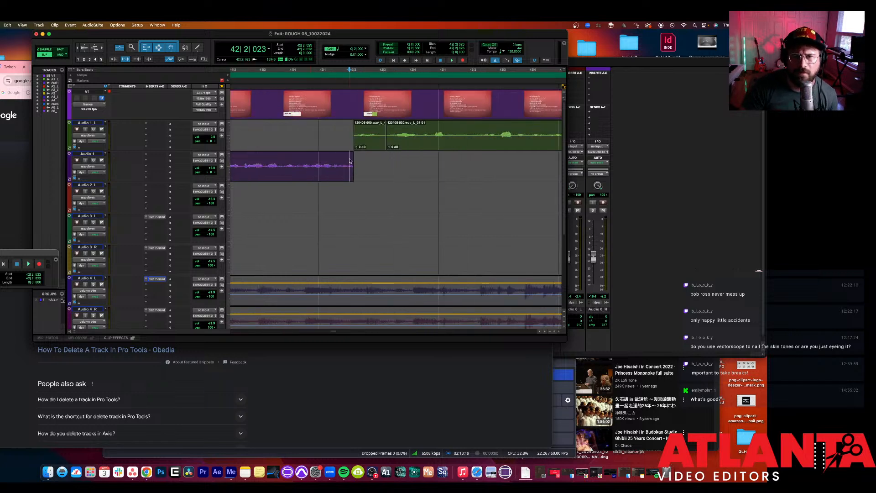
{"action": "left_click_drag", "start_coordinate": [352, 155], "coordinate": [361, 123]}
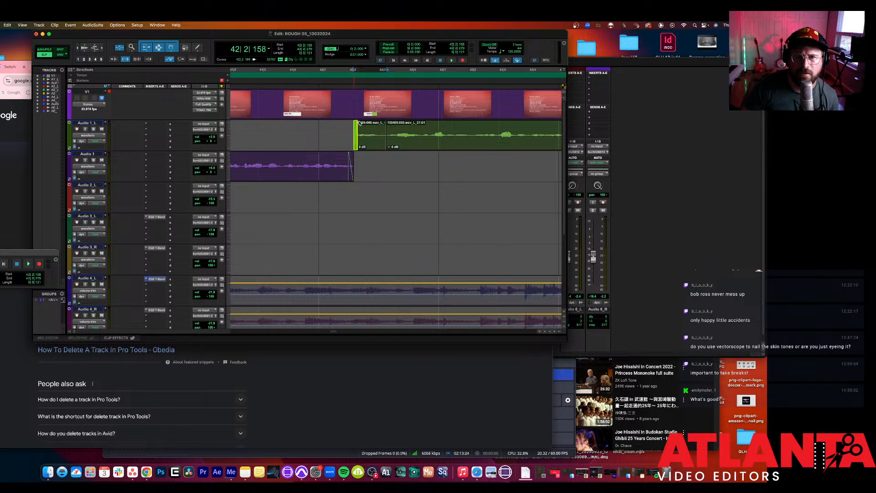
{"action": "left_click", "coordinate": [303, 75]}
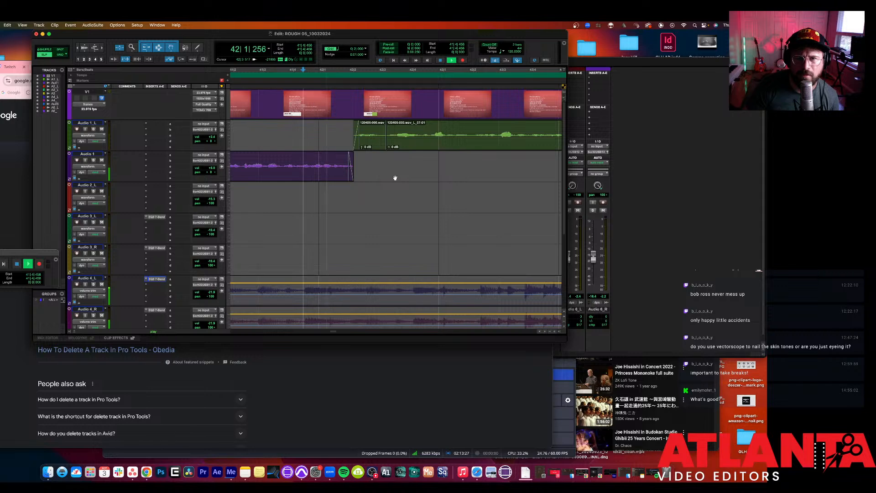
{"action": "key", "text": "space"}
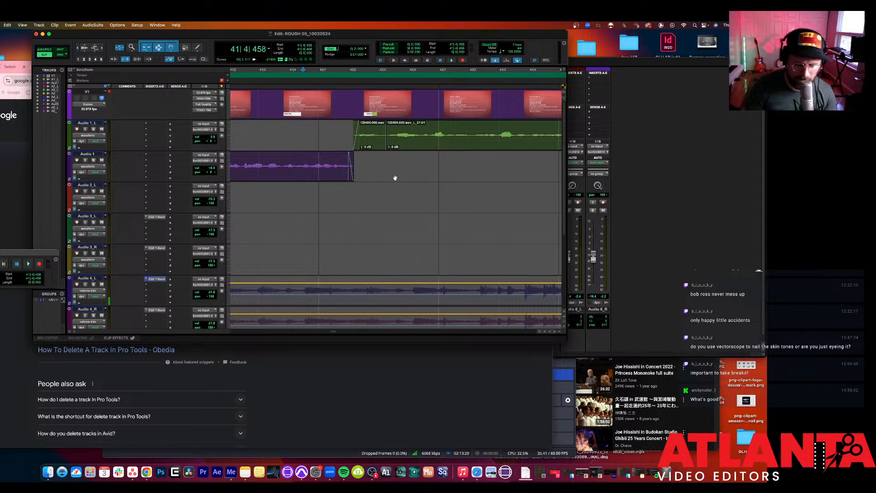
Step: Select the Audio 1 clip between bars 40 and 42 and open its list of clip commands
{"action": "key", "text": "super+bracketleft"}
{"action": "key", "text": "super+bracketleft"}
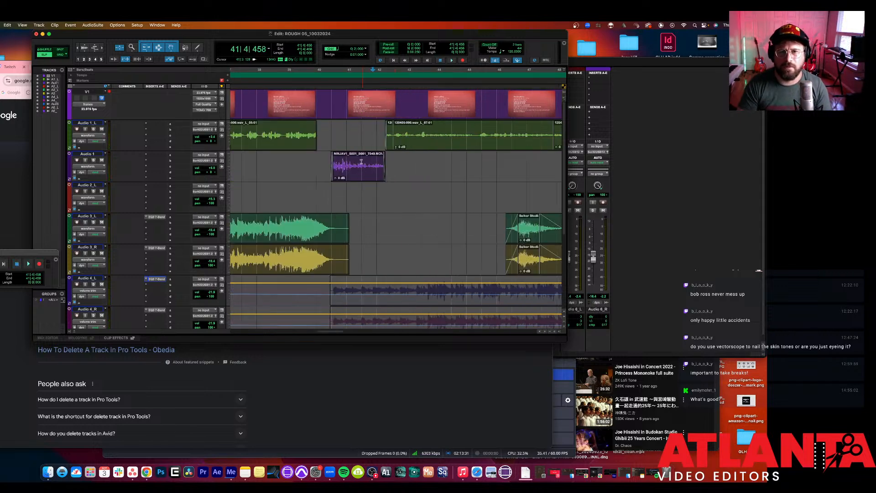
{"action": "left_click", "coordinate": [342, 173]}
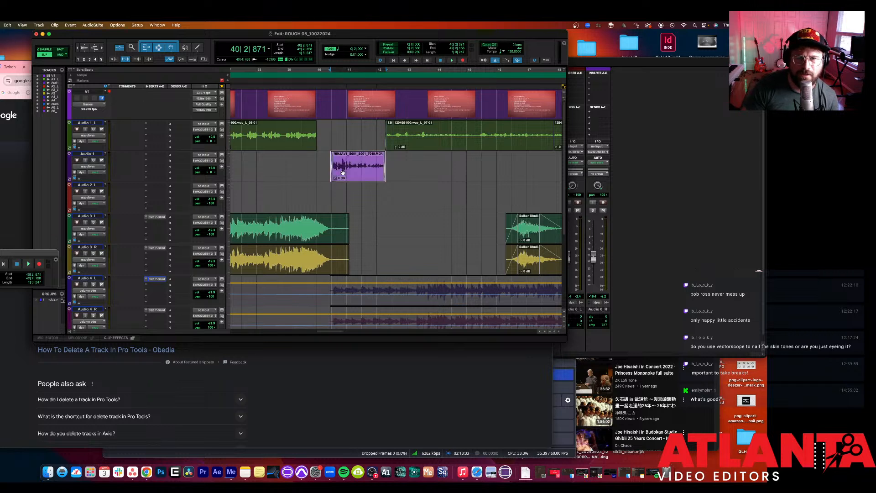
{"action": "right_click", "coordinate": [343, 173]}
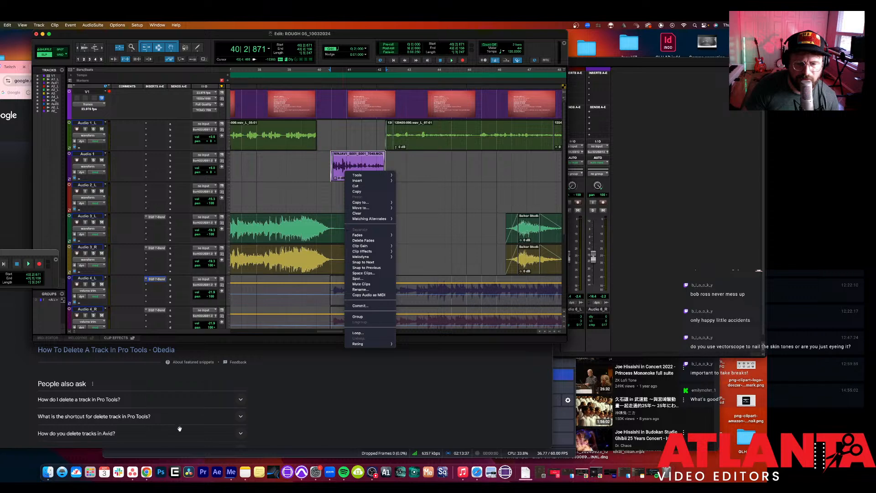
Step: Switch to the web browser and search Google for "gain shortcut protools"
{"action": "left_click", "coordinate": [145, 473]}
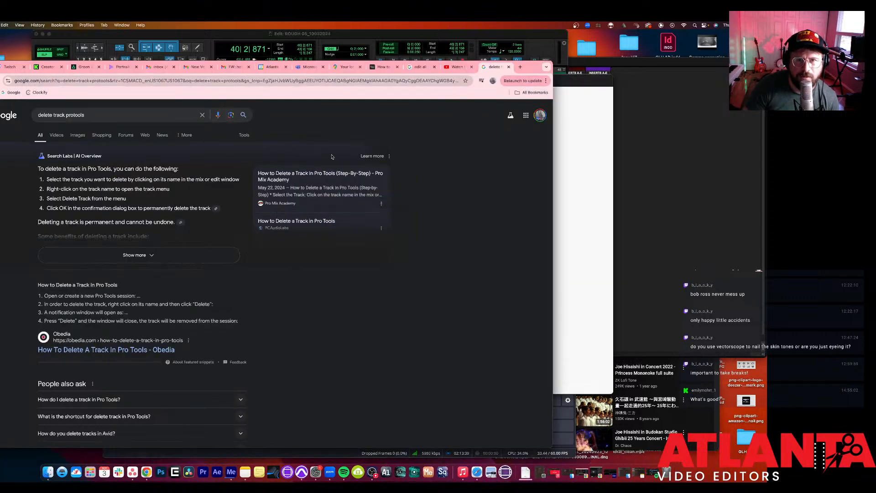
{"action": "key", "text": "ctrl+Up"}
{"action": "left_click", "coordinate": [182, 274]}
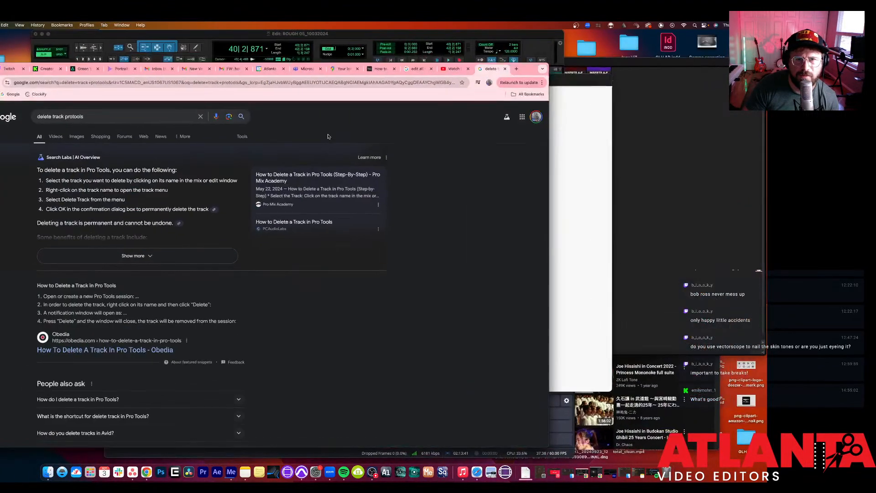
{"action": "left_click", "coordinate": [293, 81]}
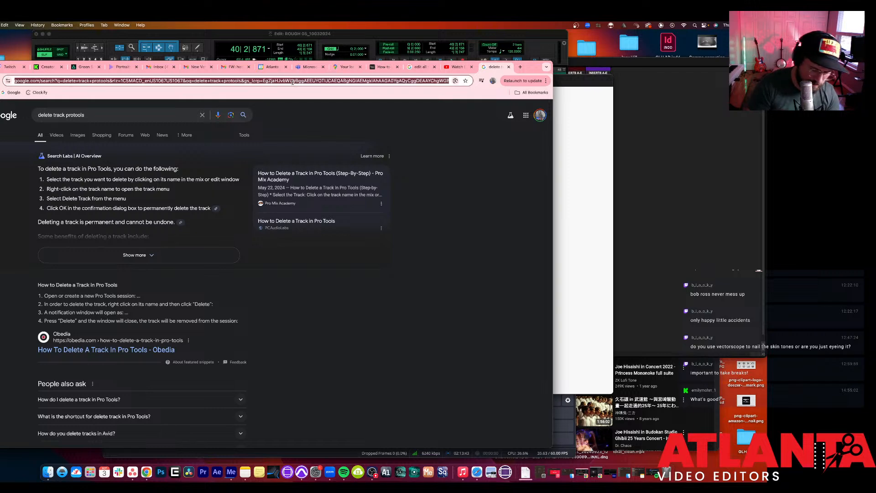
{"action": "type", "text": "gain shortc"}
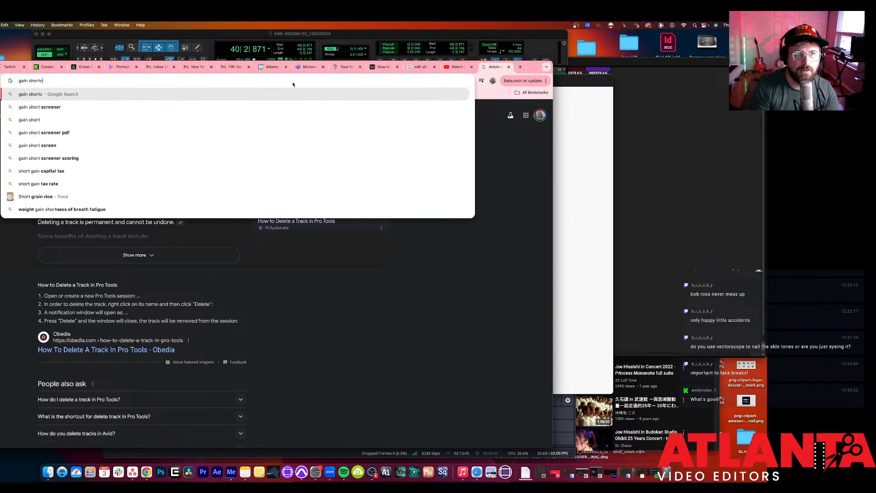
{"action": "type", "text": "ut protools"}
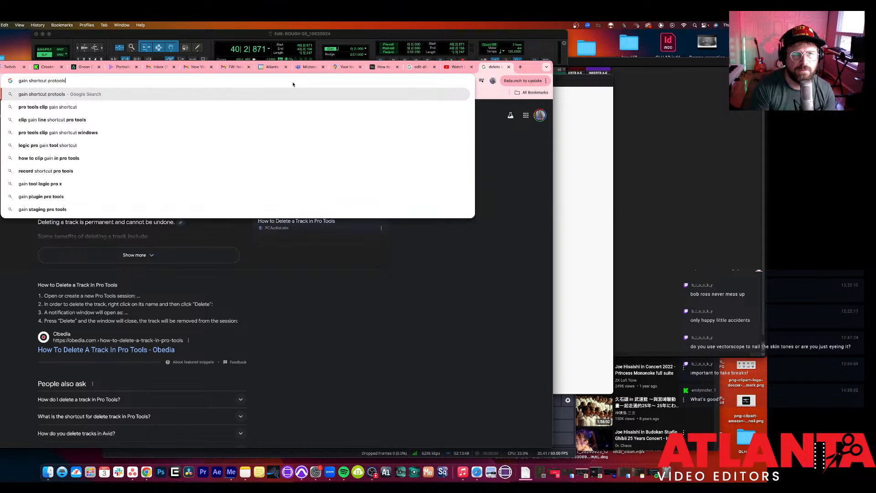
{"action": "key", "text": "Return"}
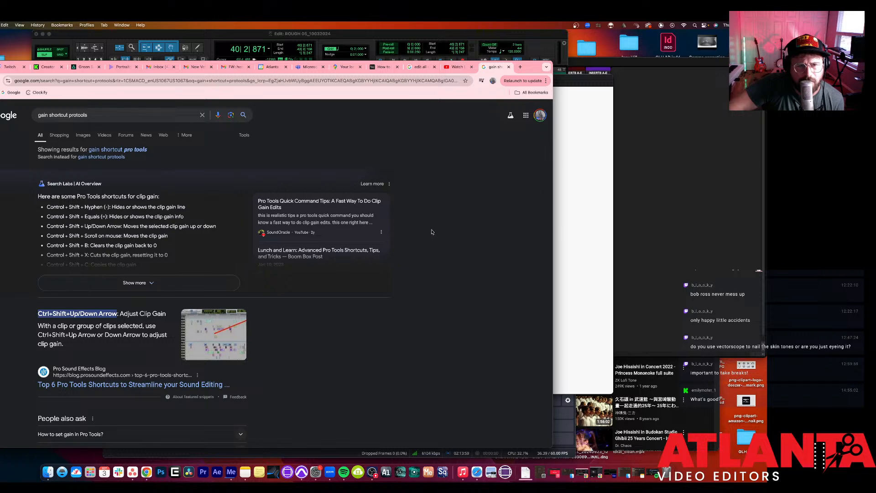
Step: Switch back to Pro Tools and try to adjust the gain of the selected Audio 1 clip
{"action": "left_click", "coordinate": [670, 242]}
{"action": "left_click", "coordinate": [331, 35]}
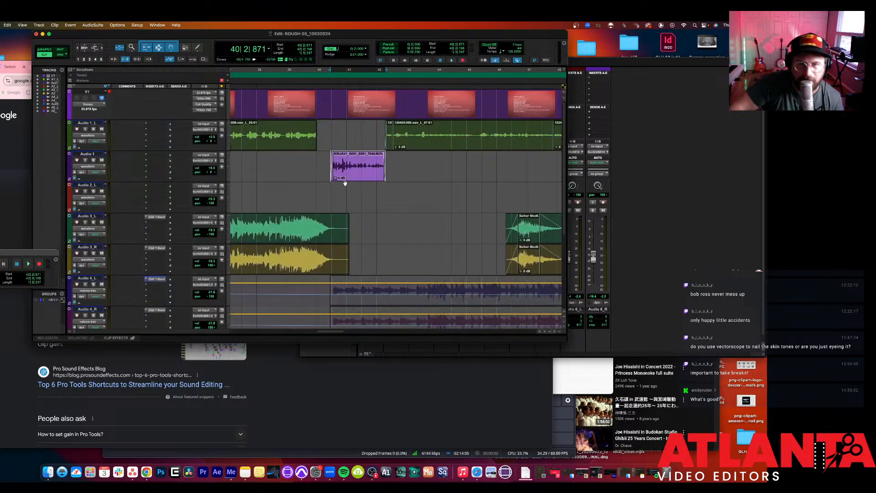
{"action": "scroll", "coordinate": [362, 166], "scroll_direction": "down", "scroll_amount": 2}
{"action": "scroll", "coordinate": [362, 166], "scroll_direction": "up", "scroll_amount": 1}
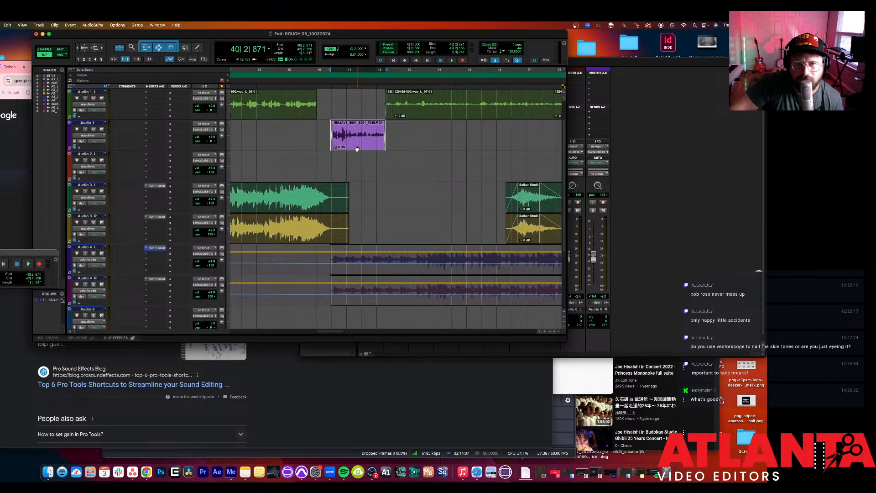
{"action": "scroll", "coordinate": [355, 146], "scroll_direction": "down", "scroll_amount": 1}
{"action": "scroll", "coordinate": [355, 144], "scroll_direction": "up", "scroll_amount": 2}
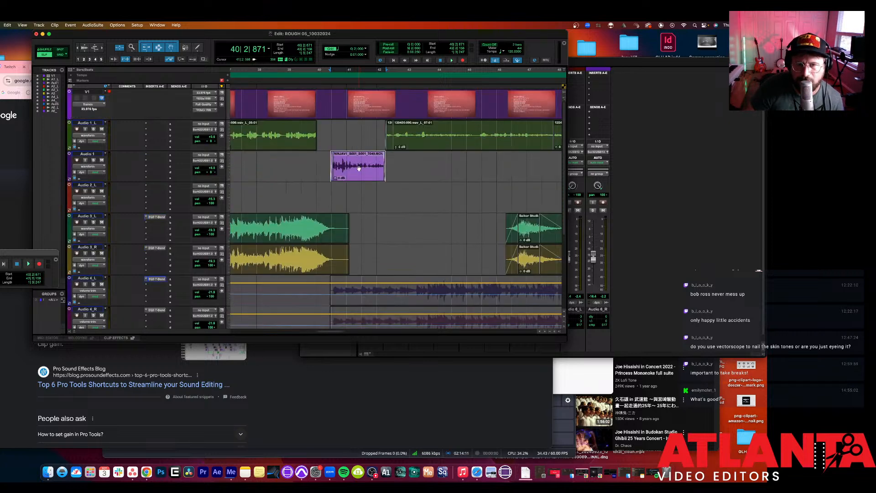
{"action": "left_click", "coordinate": [358, 168]}
Step: Check the clip gain shortcuts in the browser again, raise the selected Audio 1 clip's gain to +3.0 dB in Pro Tools, and audition it
{"action": "key", "text": "ctrl+Up"}
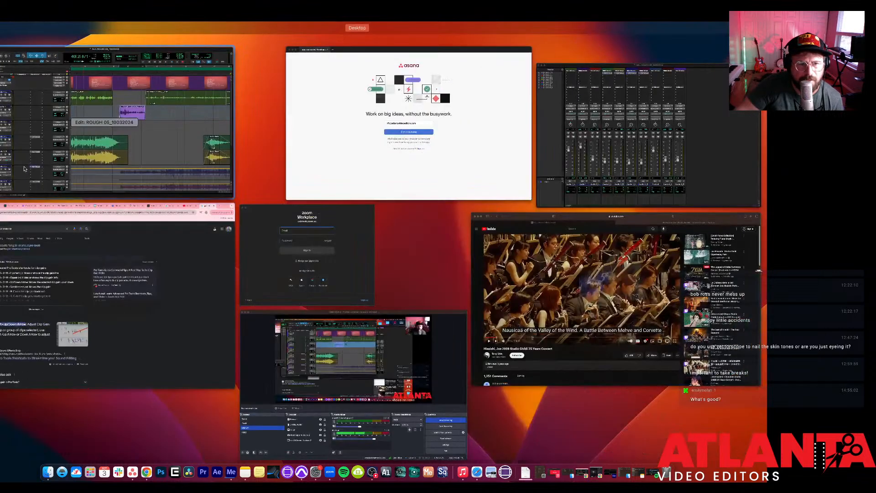
{"action": "left_click", "coordinate": [117, 288]}
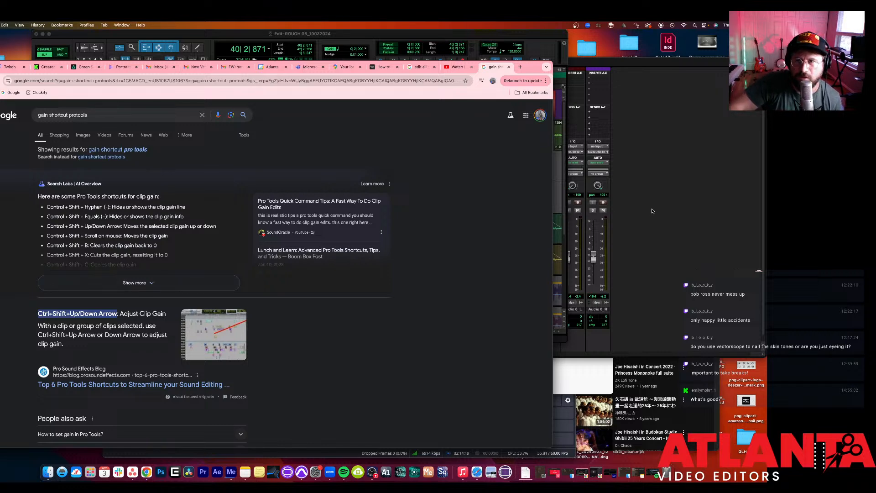
{"action": "left_click", "coordinate": [554, 34]}
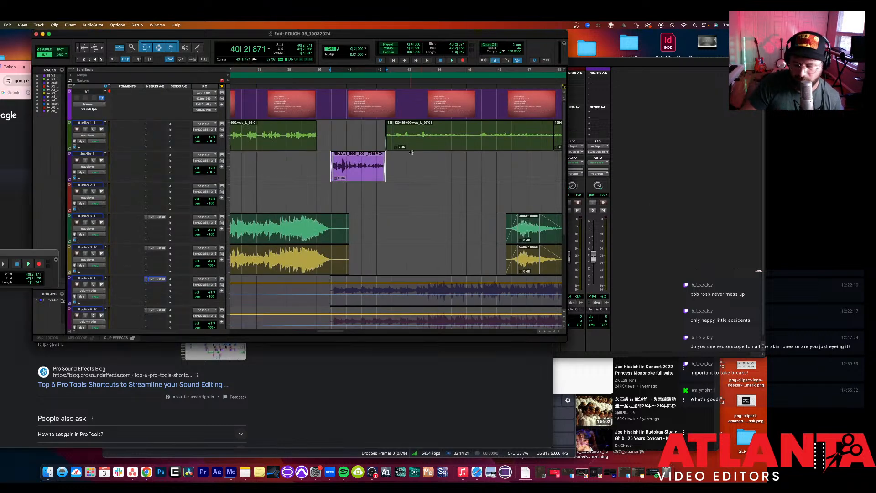
{"action": "key", "text": "ctrl+shift+Up"}
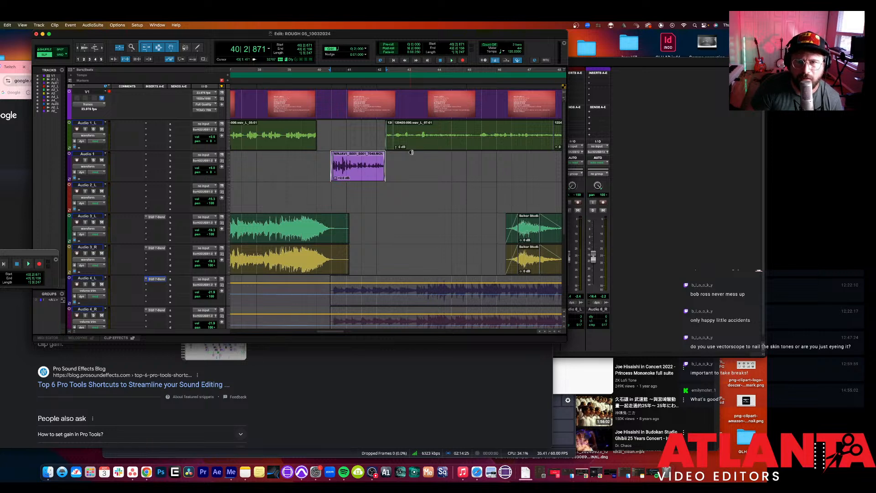
{"action": "key", "text": "space"}
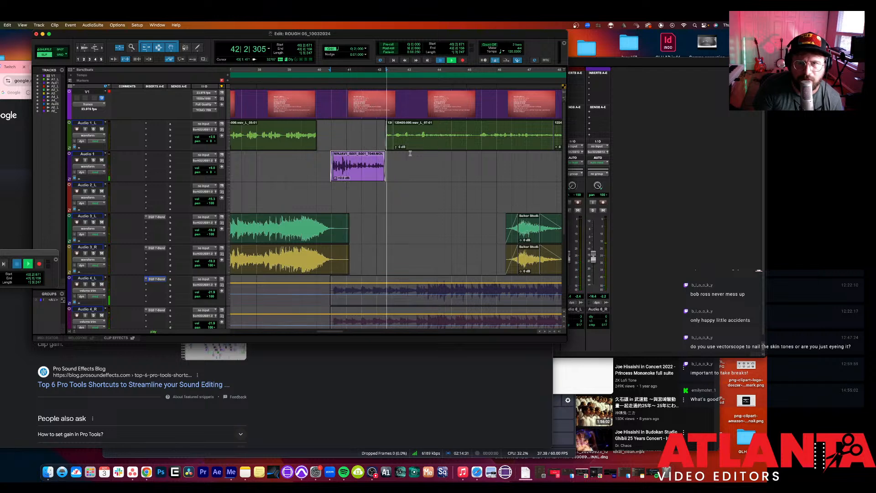
{"action": "key", "text": "space"}
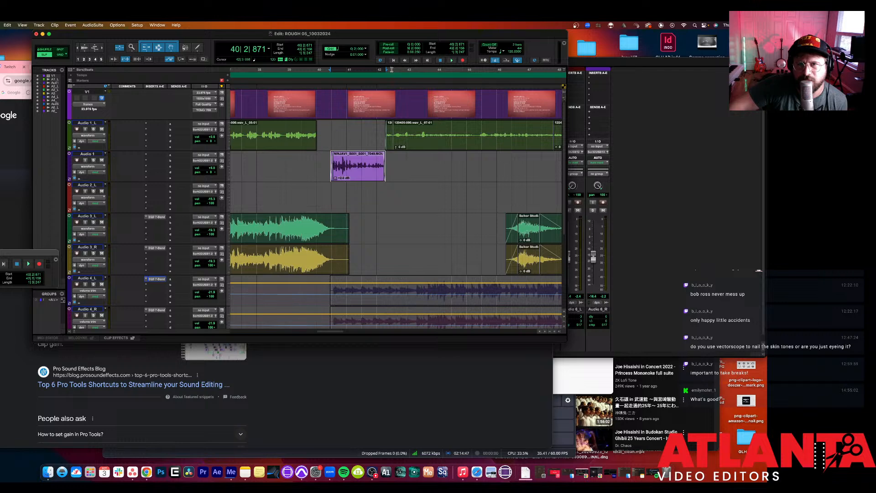
{"action": "left_click", "coordinate": [407, 122]}
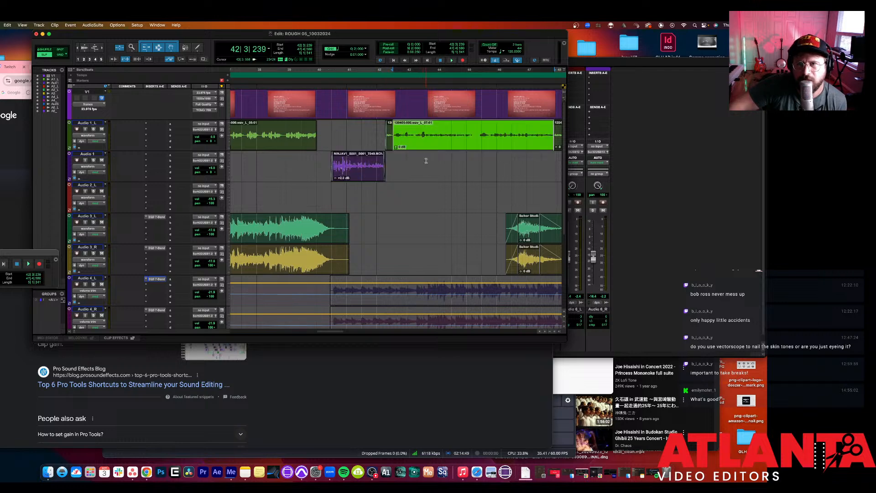
{"action": "left_click", "coordinate": [424, 168]}
{"action": "left_click_drag", "start_coordinate": [374, 132], "coordinate": [446, 133]}
{"action": "left_click", "coordinate": [358, 135]}
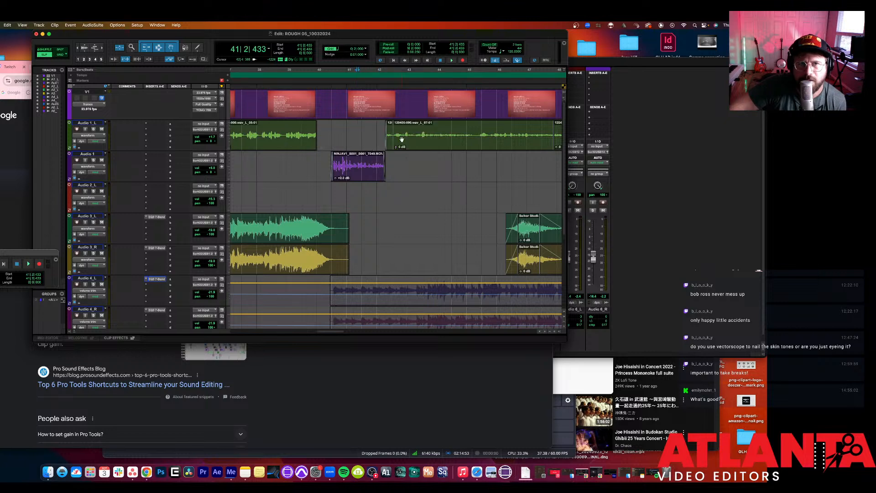
Step: With the Grabber tool, select the two adjoining Audio 1_L clips from bar 42 and raise their clip gain to +5.0 dB, auditioning between changes
{"action": "left_click", "coordinate": [170, 47]}
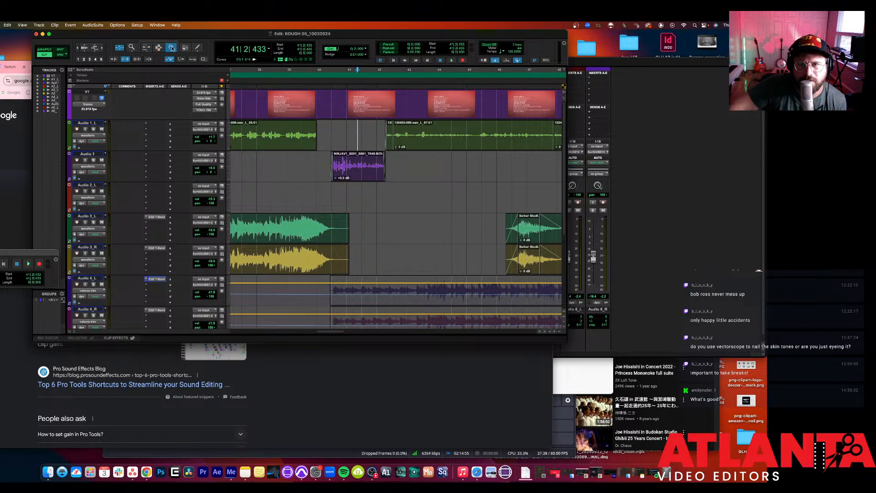
{"action": "left_click", "coordinate": [425, 140]}
{"action": "left_click", "coordinate": [389, 137], "text": "shift"}
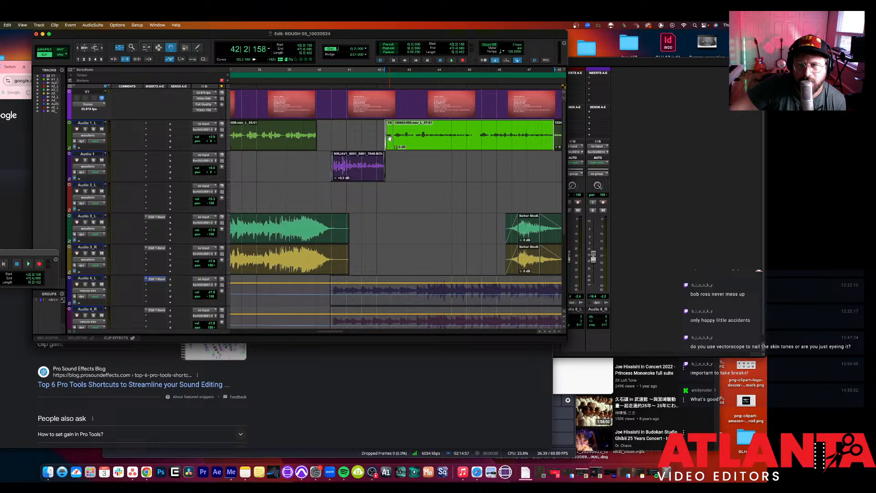
{"action": "scroll", "coordinate": [387, 138], "scroll_direction": "right", "scroll_amount": 3}
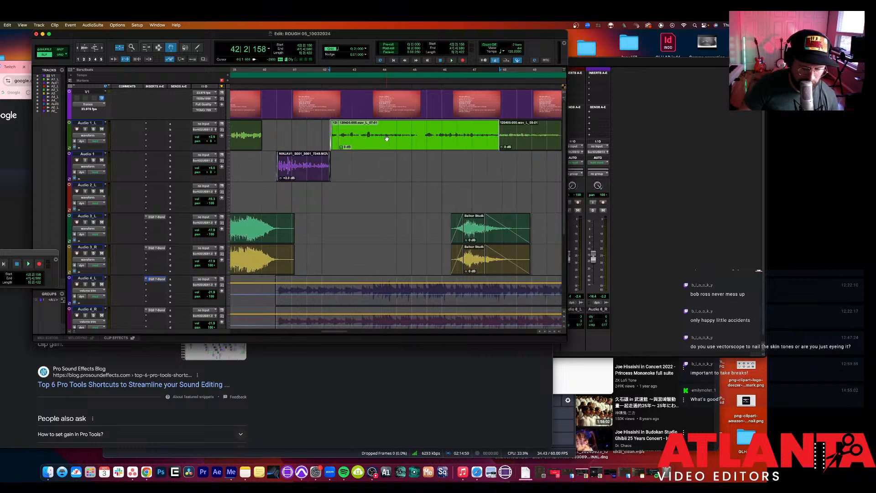
{"action": "key", "text": "ctrl+shift+Up"}
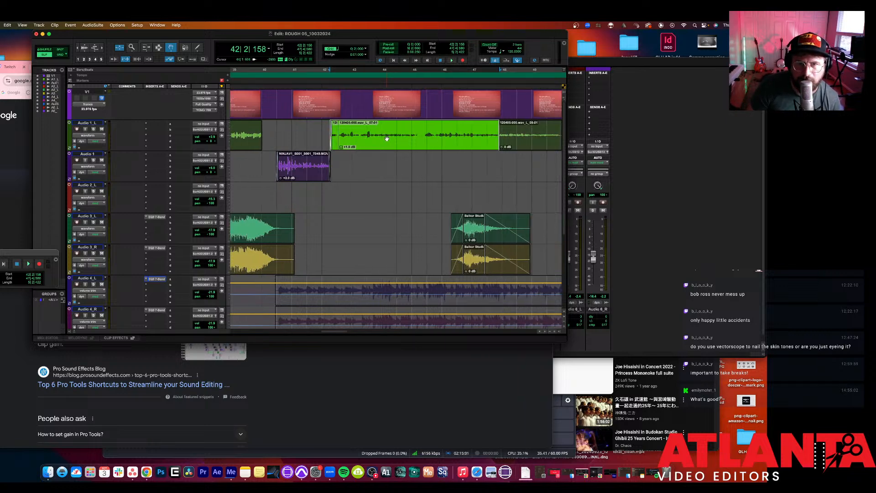
{"action": "key", "text": "space"}
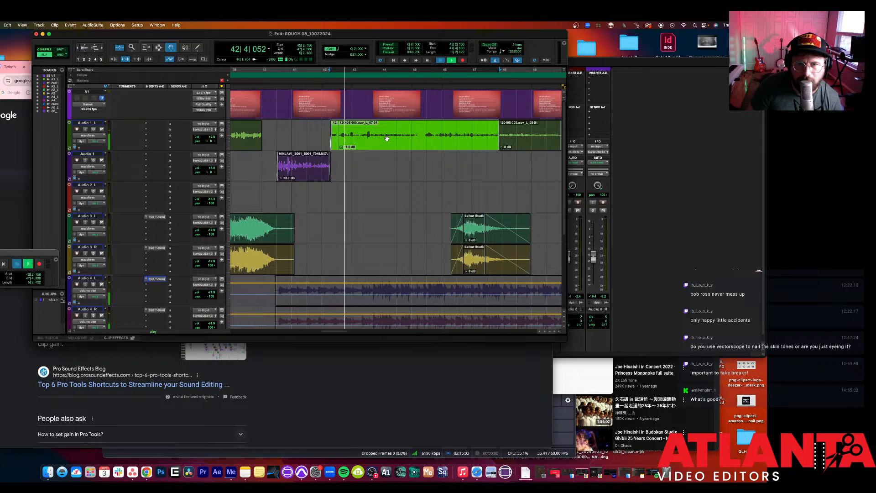
{"action": "key", "text": "space"}
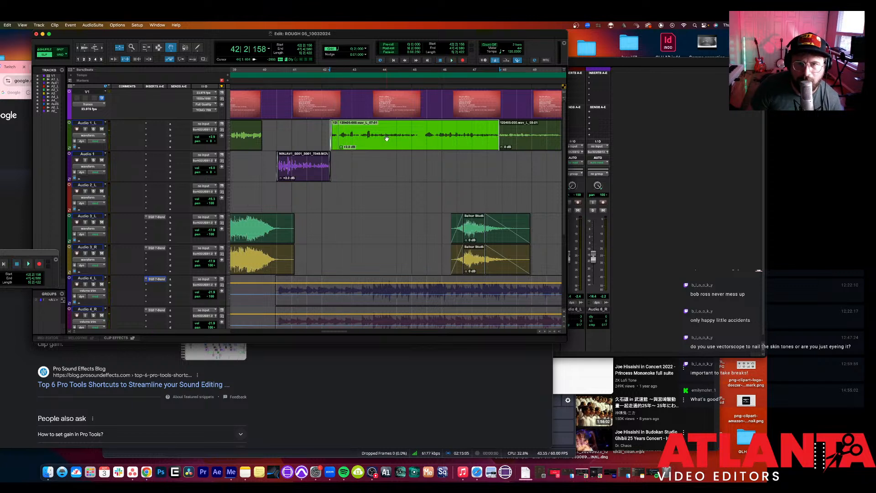
{"action": "key", "text": "space"}
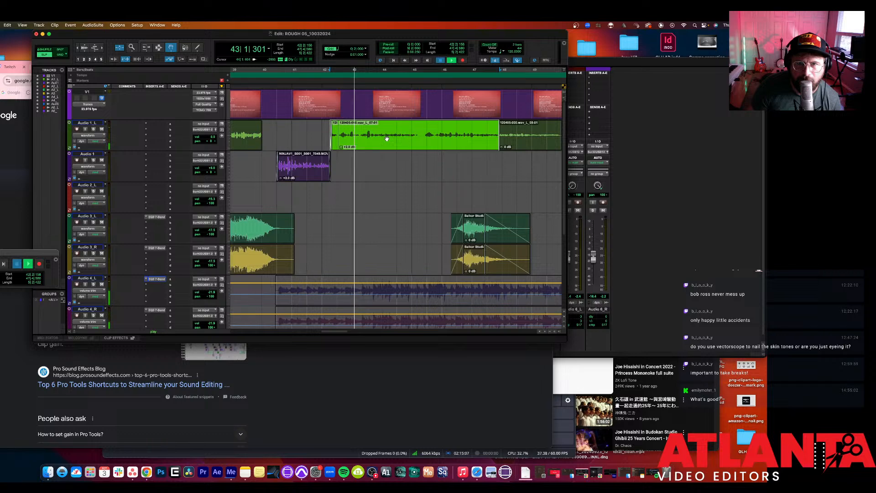
{"action": "key", "text": "space"}
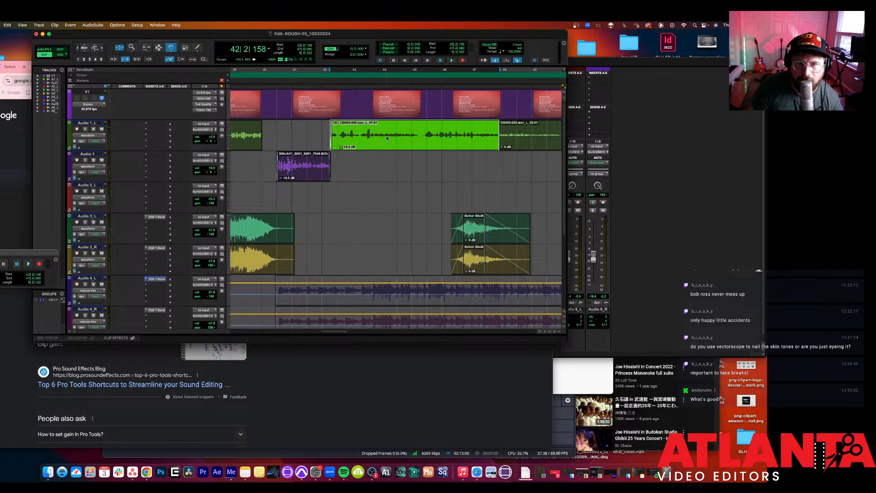
Step: Select the two adjoining Audio 1_L clips from bar 47 and raise their clip gain to +5.5 dB
{"action": "key", "text": "space"}
{"action": "key", "text": "space"}
{"action": "scroll", "coordinate": [430, 148], "scroll_direction": "right", "scroll_amount": 5}
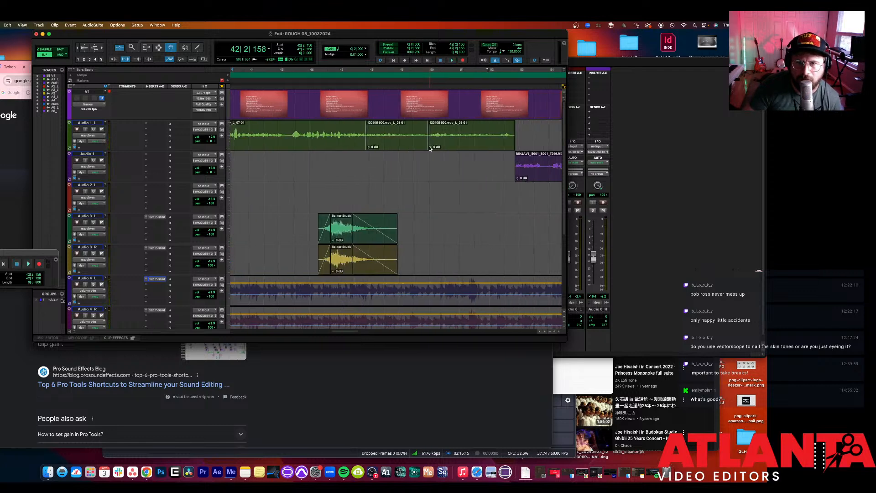
{"action": "left_click", "coordinate": [405, 138]}
{"action": "left_click", "coordinate": [462, 140], "text": "shift"}
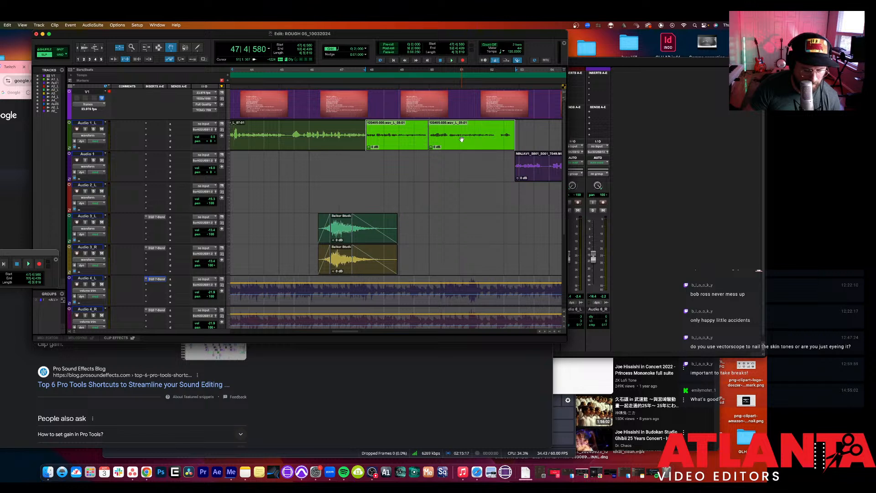
{"action": "key", "text": "ctrl+shift+Up"}
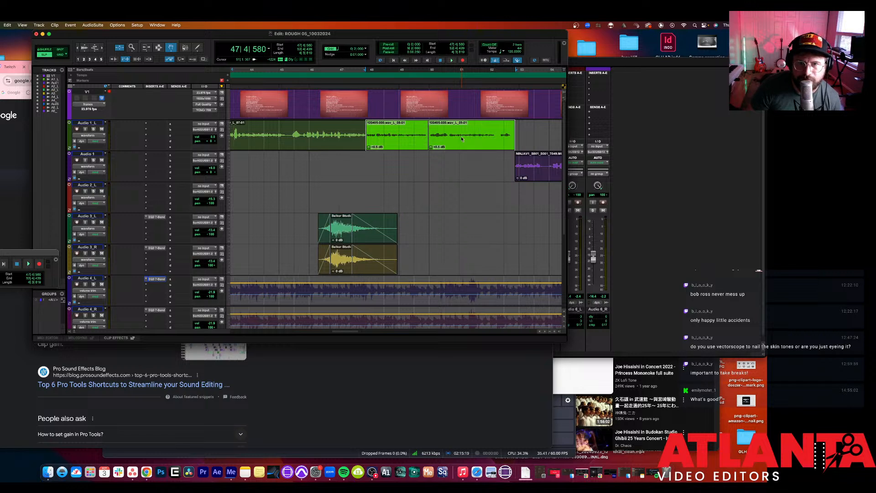
{"action": "key", "text": "ctrl+shift+Up"}
{"action": "key", "text": "ctrl+shift+Up"}
{"action": "key", "text": "ctrl+shift+Up"}
{"action": "key", "text": "ctrl+shift+Up"}
{"action": "key", "text": "ctrl+shift+Up"}
{"action": "key", "text": "ctrl+shift+Up"}
{"action": "key", "text": "ctrl+shift+Up"}
{"action": "scroll", "coordinate": [437, 141], "scroll_direction": "left", "scroll_amount": 4}
Step: Audition the two selected Audio 1_L clips from bar 47 against the music
{"action": "key", "text": "space"}
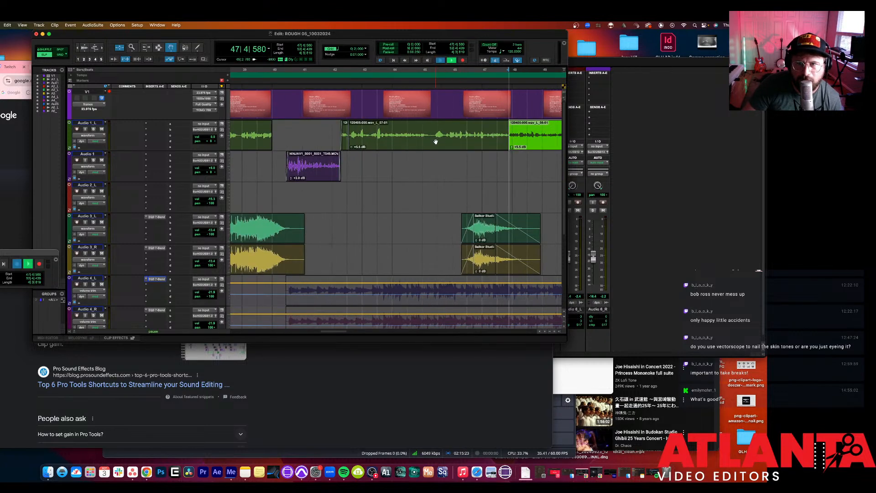
{"action": "scroll", "coordinate": [436, 141], "scroll_direction": "right", "scroll_amount": 1}
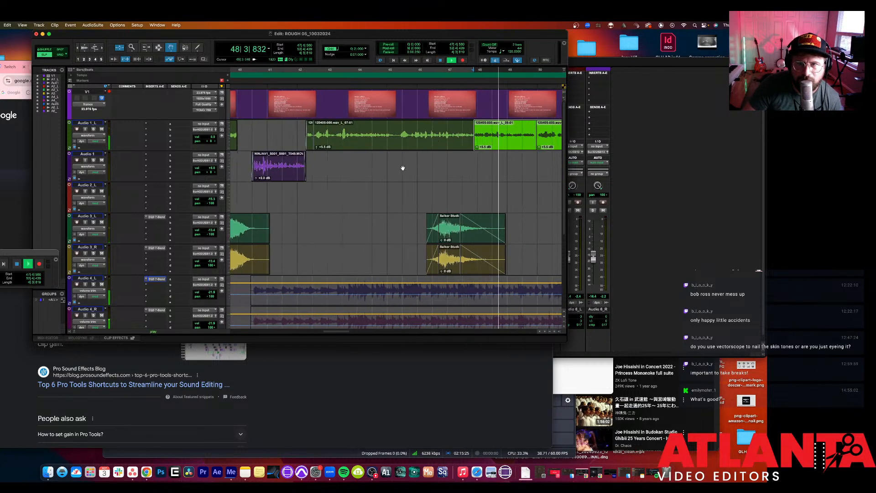
{"action": "scroll", "coordinate": [406, 162], "scroll_direction": "right", "scroll_amount": 5}
{"action": "scroll", "coordinate": [403, 168], "scroll_direction": "right", "scroll_amount": 2}
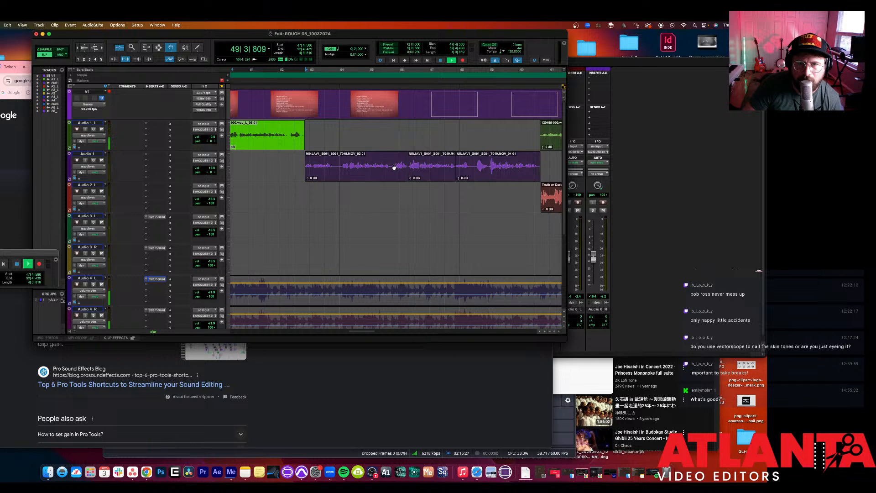
{"action": "scroll", "coordinate": [379, 162], "scroll_direction": "left", "scroll_amount": 4}
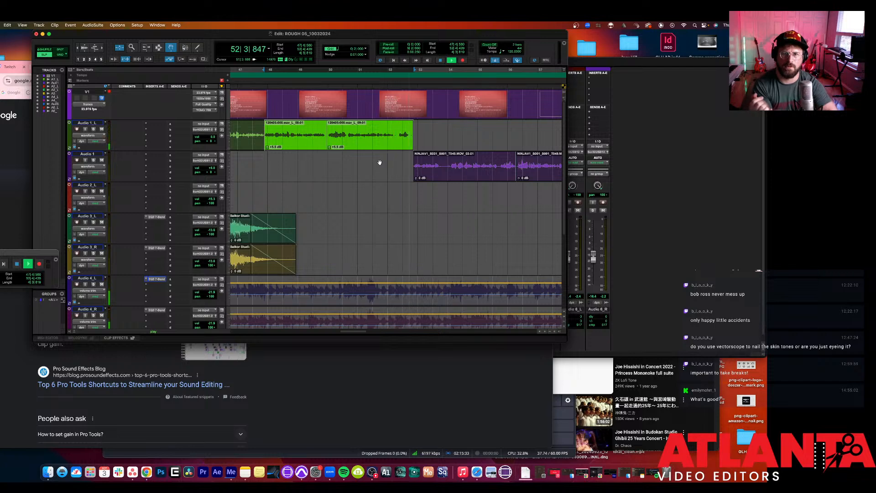
{"action": "key", "text": "space"}
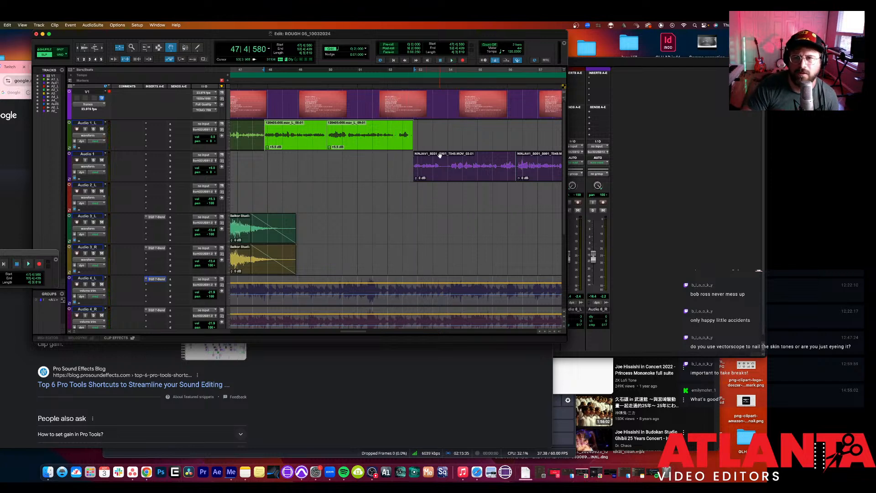
Step: Lower the clip gain of the Audio 1 clips at bars 52 and 56 to -0.5 dB each, auditioning both
{"action": "left_click", "coordinate": [441, 158]}
{"action": "key", "text": "space"}
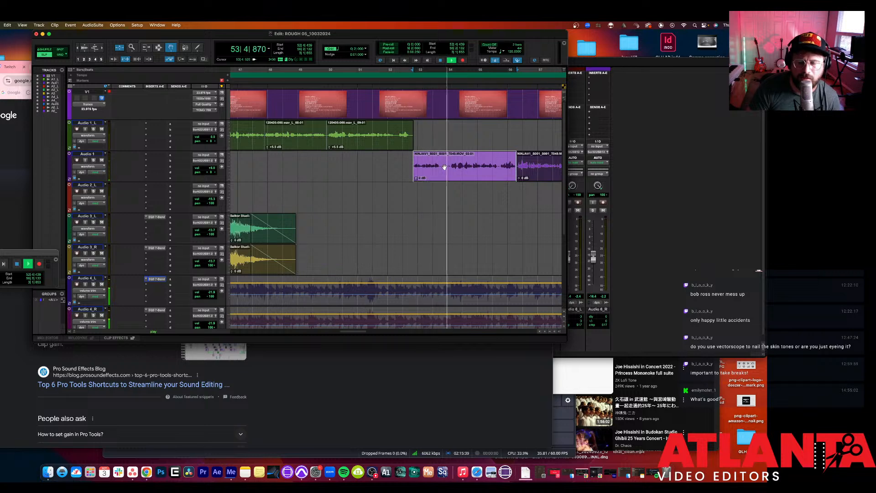
{"action": "scroll", "coordinate": [444, 166], "scroll_direction": "right", "scroll_amount": 2}
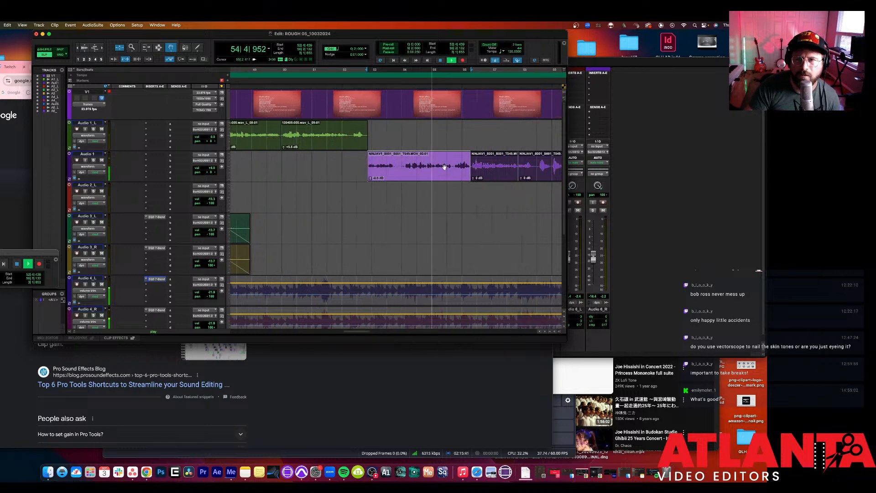
{"action": "key", "text": "ctrl+shift+Down"}
{"action": "left_click", "coordinate": [490, 173]}
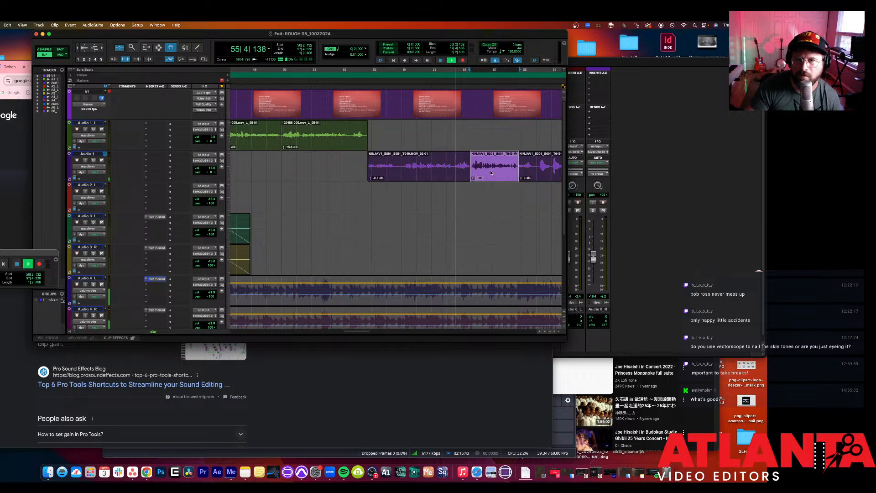
{"action": "left_click", "coordinate": [506, 173]}
{"action": "key", "text": "space"}
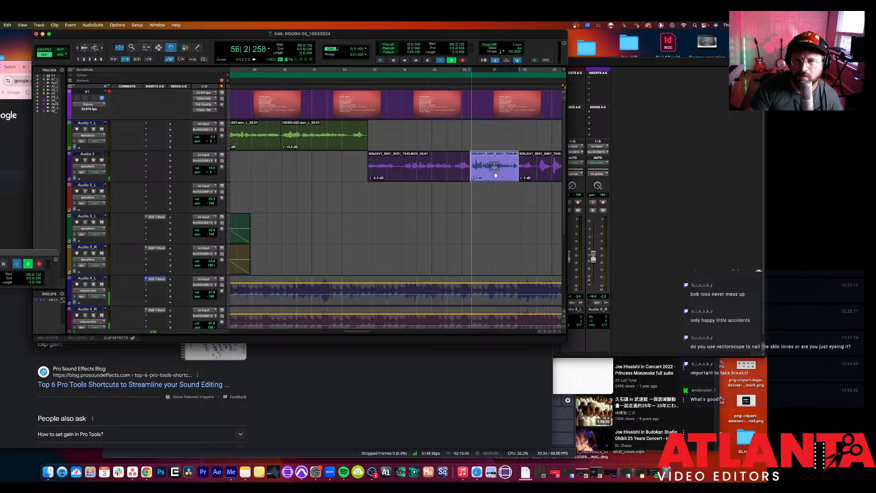
{"action": "key", "text": "space"}
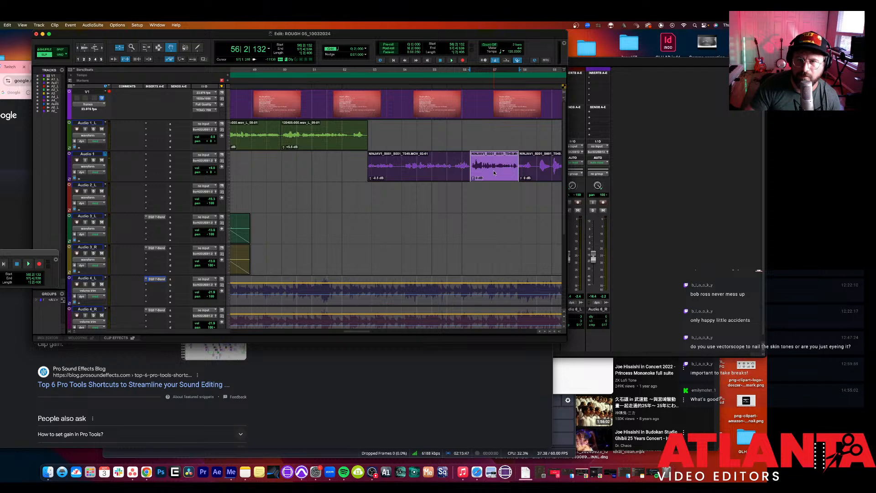
Step: Lower the clip gain of the Audio 1 clip at bar 57 to -1.0 dB and audition the passage
{"action": "left_click", "coordinate": [539, 172]}
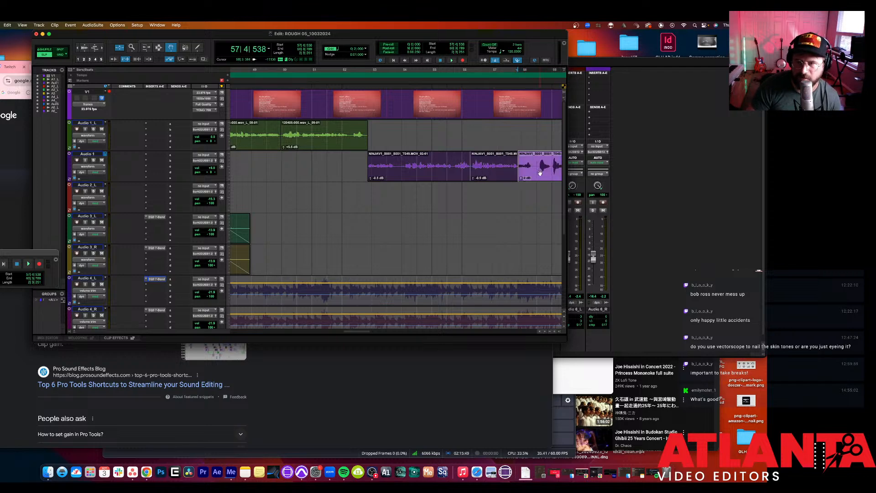
{"action": "key", "text": "space"}
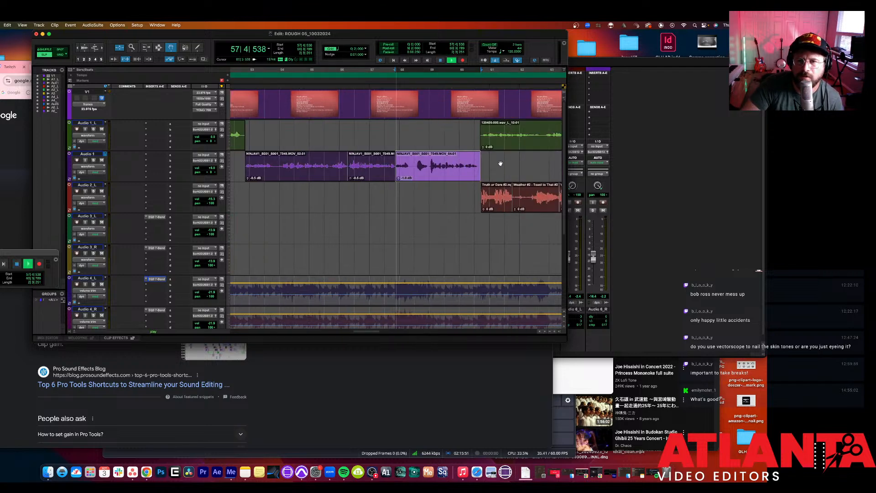
{"action": "key", "text": "space"}
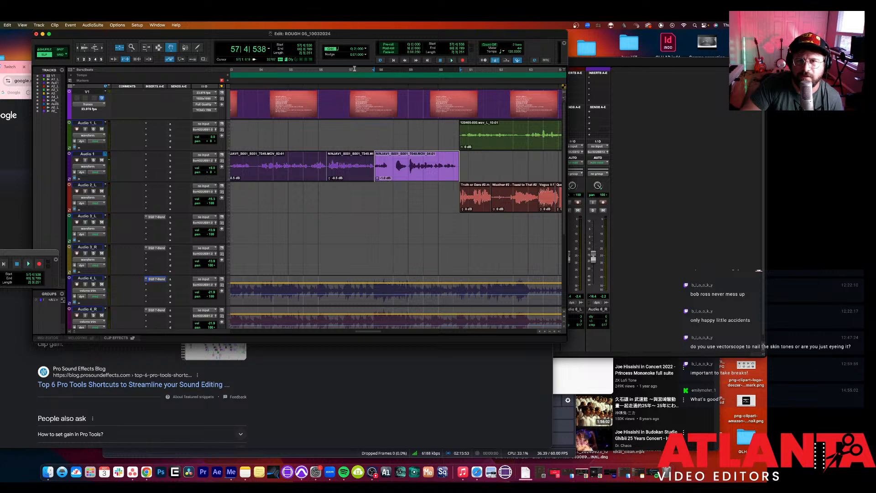
{"action": "left_click", "coordinate": [355, 71]}
{"action": "key", "text": "space"}
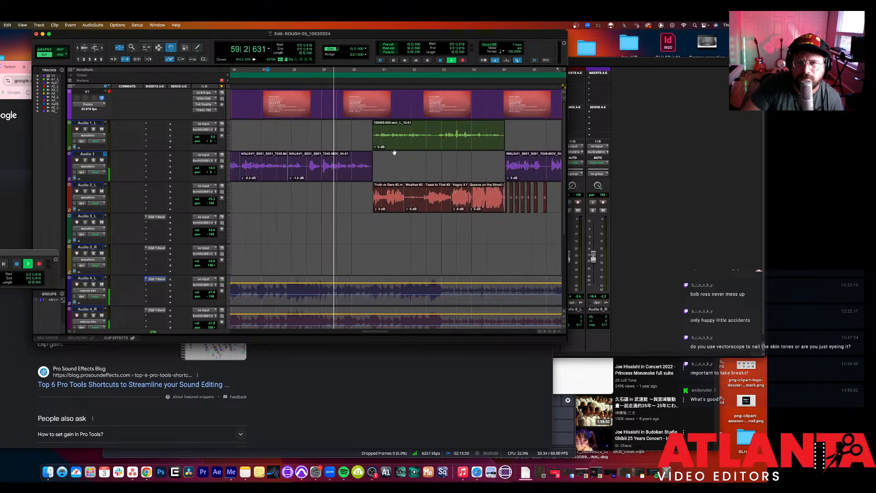
{"action": "key", "text": "space"}
Step: Raise the clip gain of the Audio 1_L clip at bar 60 to +5.5 dB and audition it
{"action": "left_click", "coordinate": [413, 137]}
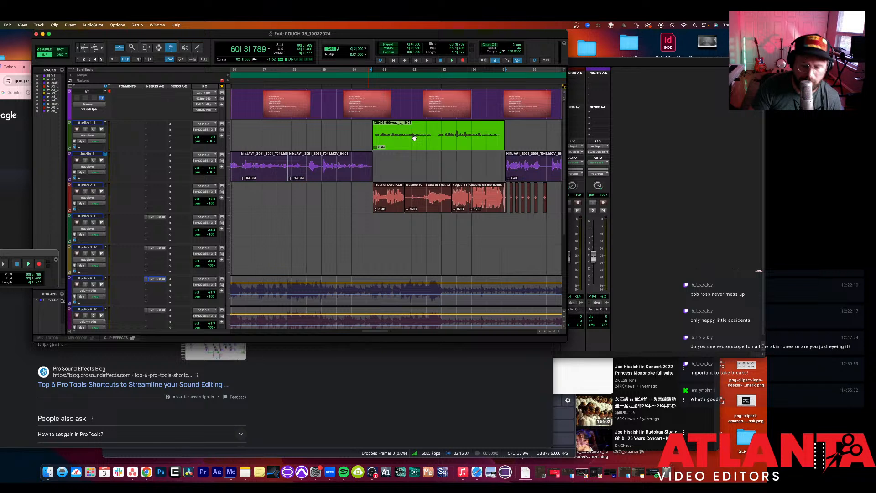
{"action": "key", "text": "ctrl+shift+Up"}
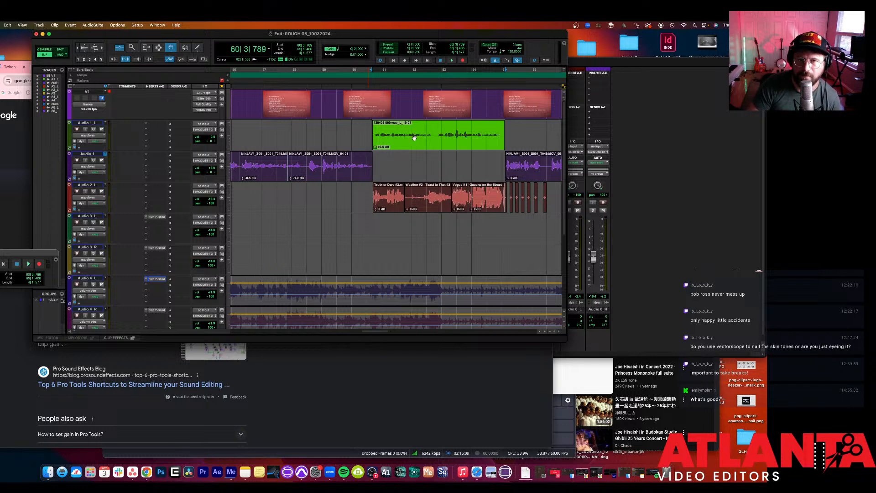
{"action": "key", "text": "ctrl+shift+Up"}
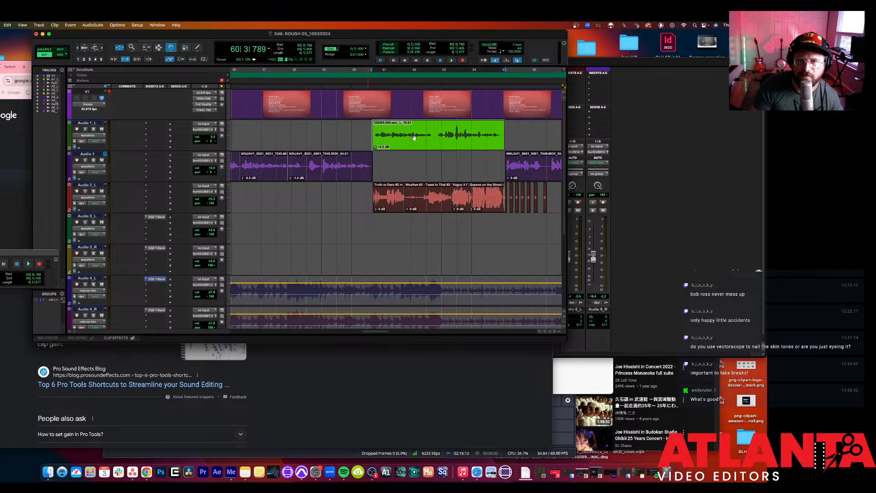
{"action": "key", "text": "space"}
{"action": "scroll", "coordinate": [414, 138], "scroll_direction": "down", "scroll_amount": 2}
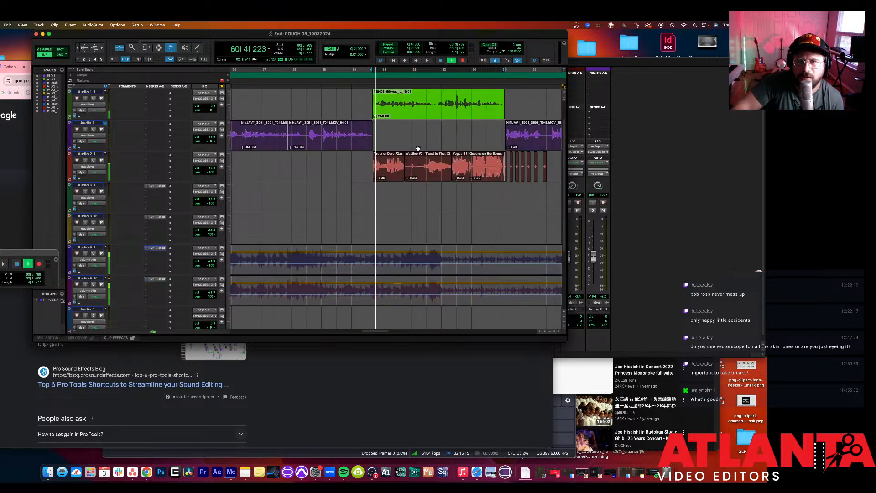
{"action": "key", "text": "space"}
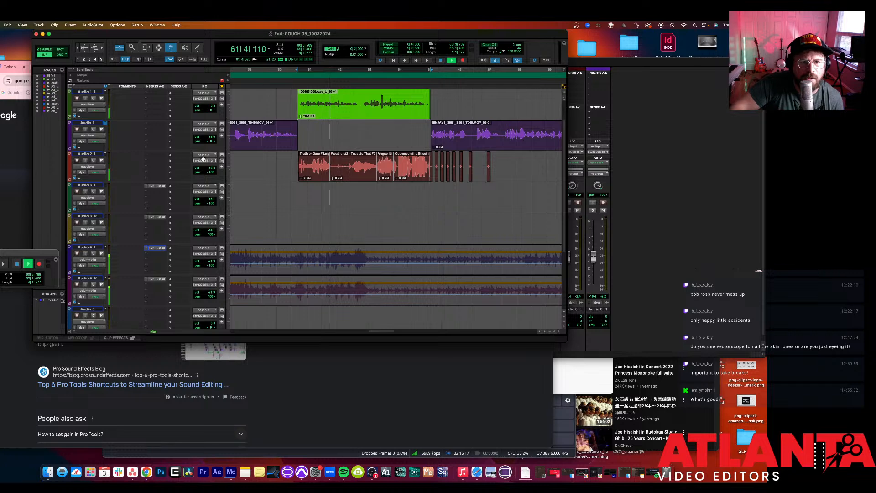
Step: Centre the Audio 2_L track's pan in the Mix window, then audition the clips from bar 60 in the Edit window
{"action": "left_click", "coordinate": [104, 178]}
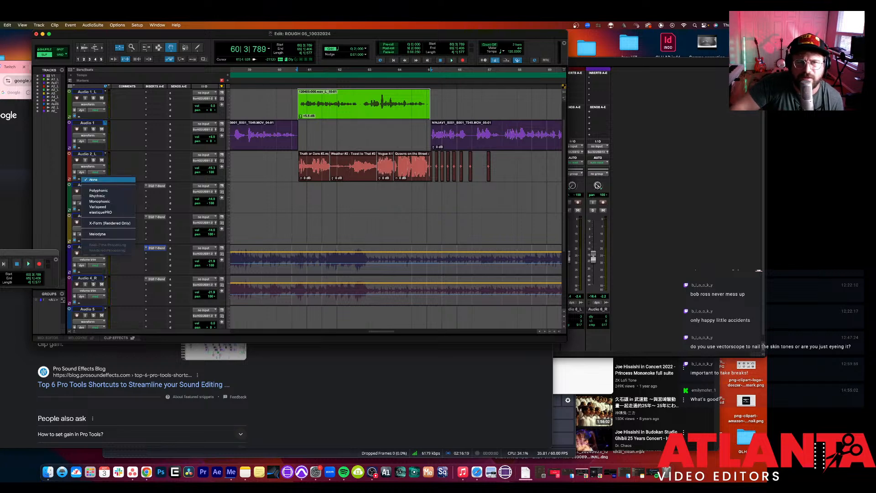
{"action": "left_click", "coordinate": [632, 187]}
{"action": "left_click", "coordinate": [632, 187]}
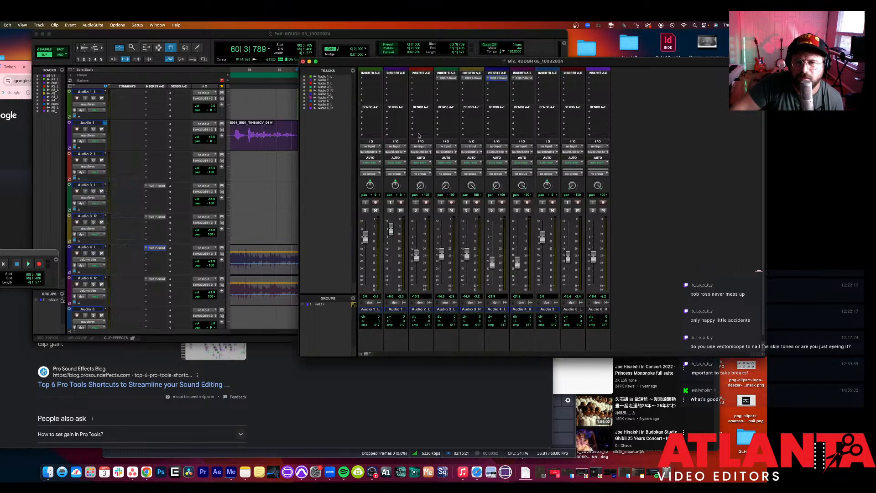
{"action": "left_click_drag", "start_coordinate": [421, 189], "coordinate": [424, 178]}
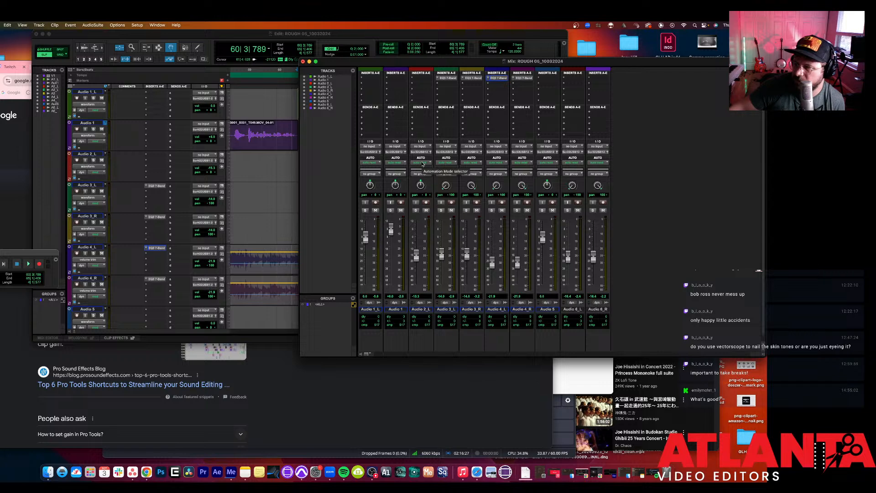
{"action": "left_click", "coordinate": [260, 225]}
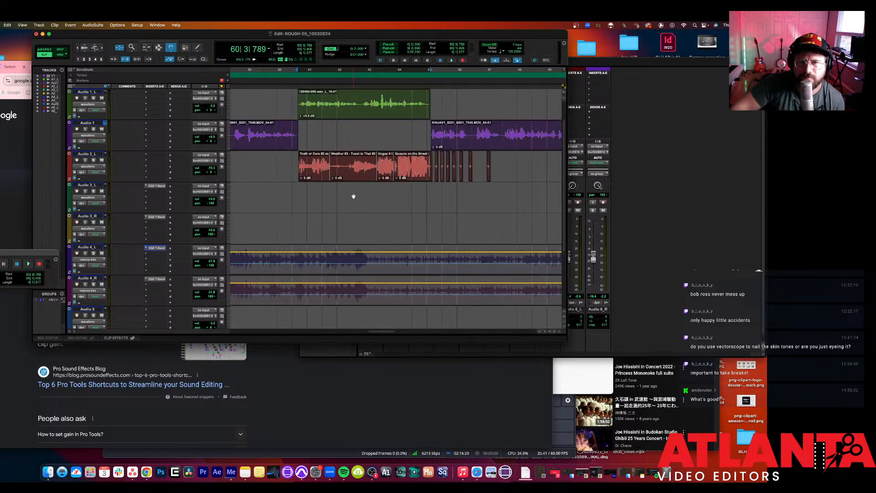
{"action": "key", "text": "space"}
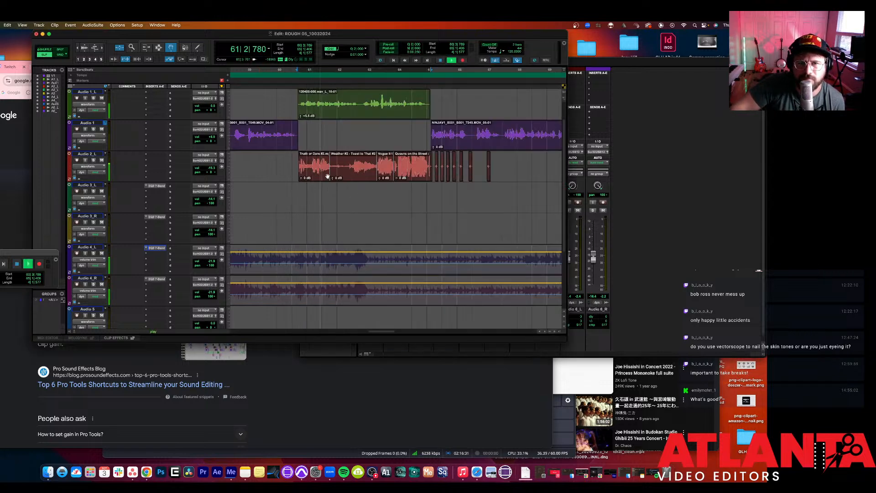
{"action": "key", "text": "space"}
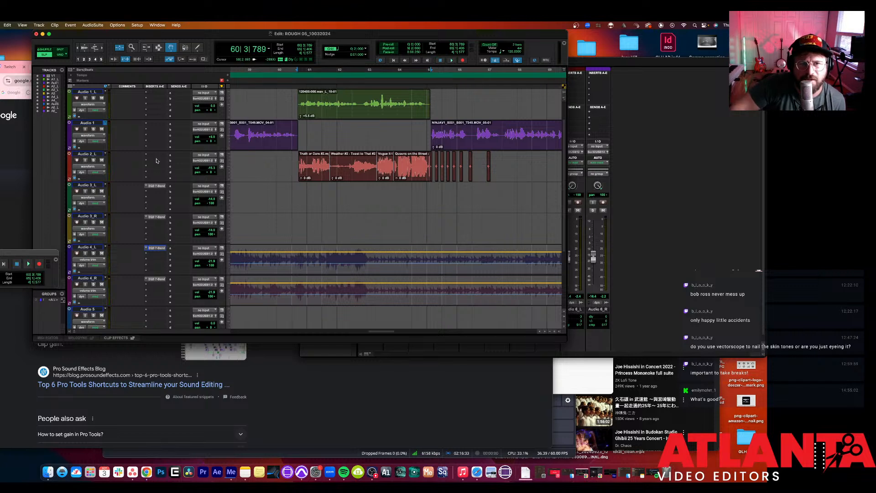
Step: Check Audio 3_L's 7-band EQ settings, copy that EQ insert to Audio 2_L, and audition from bar 60
{"action": "left_click", "coordinate": [155, 156]}
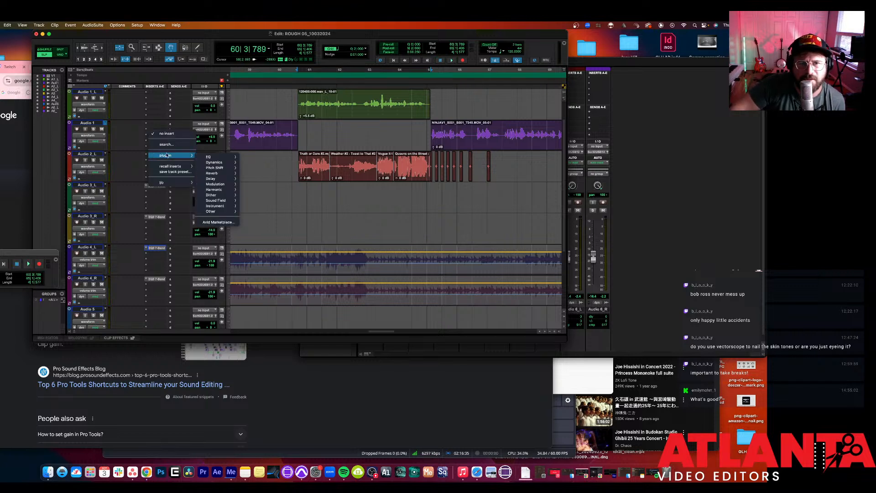
{"action": "left_click", "coordinate": [137, 166]}
{"action": "left_click", "coordinate": [156, 186]}
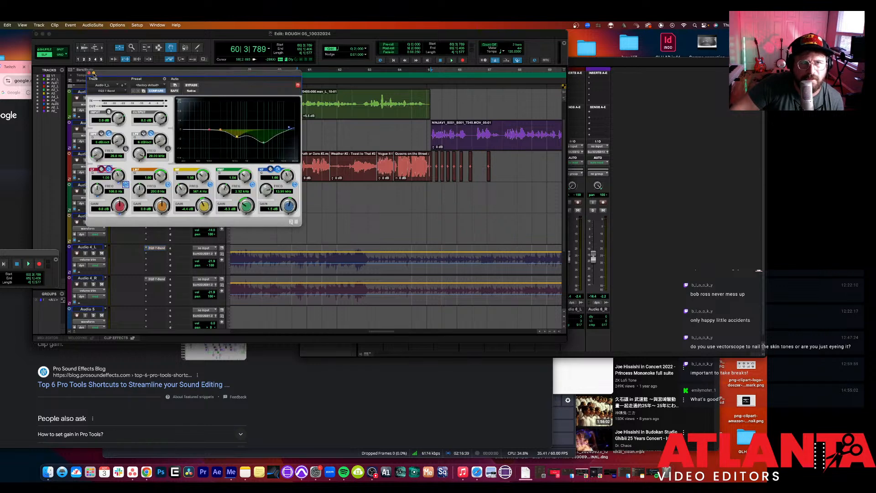
{"action": "left_click", "coordinate": [89, 73]}
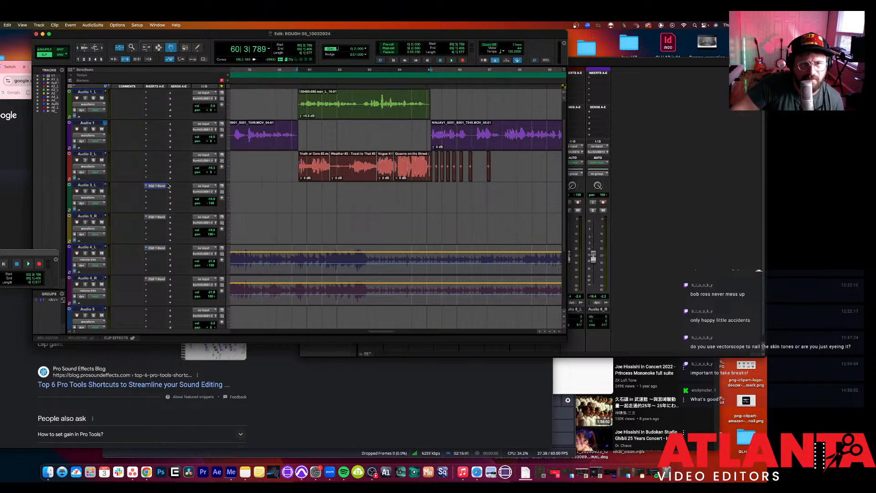
{"action": "left_click_drag", "start_coordinate": [159, 187], "coordinate": [157, 156]}
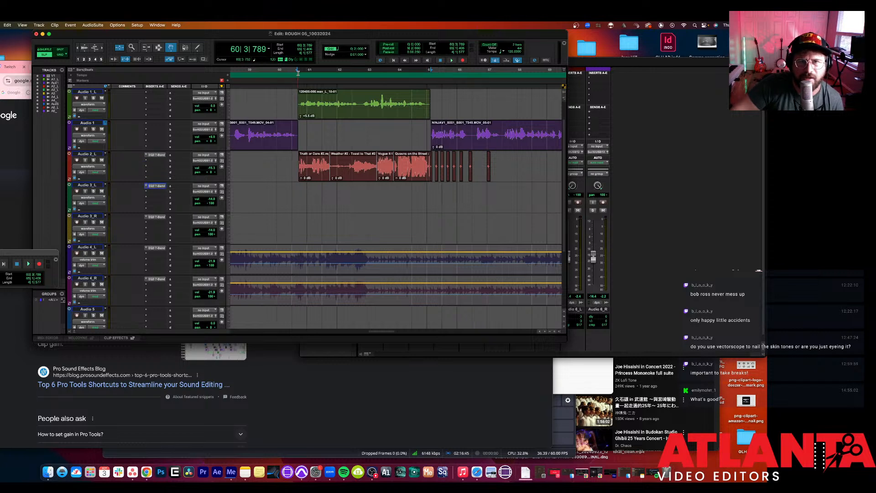
{"action": "key", "text": "space"}
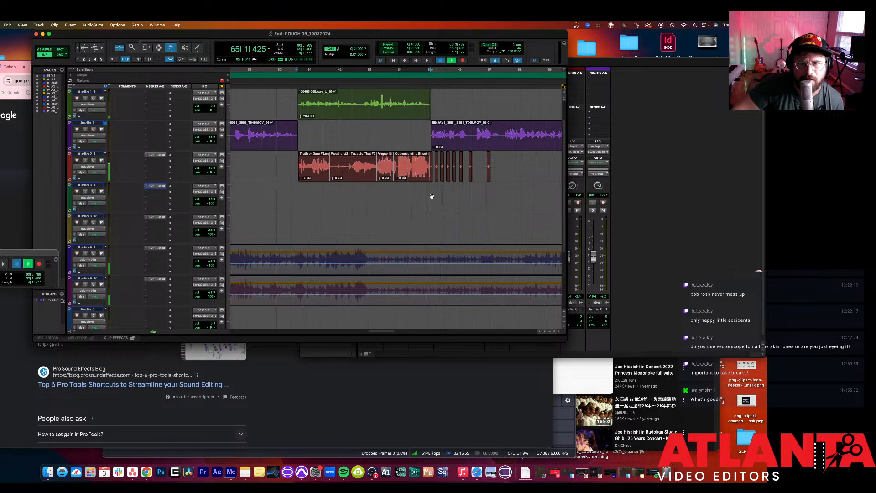
{"action": "key", "text": "space"}
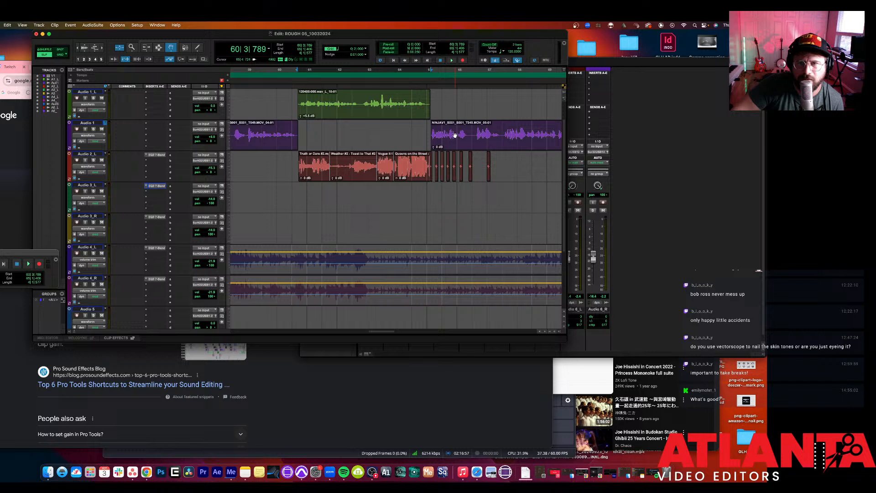
Step: Lower the clip gain of the Audio 1 clip at bar 65 to -1.5 dB and audition it through to bar 71
{"action": "left_click", "coordinate": [455, 135]}
{"action": "key", "text": "space"}
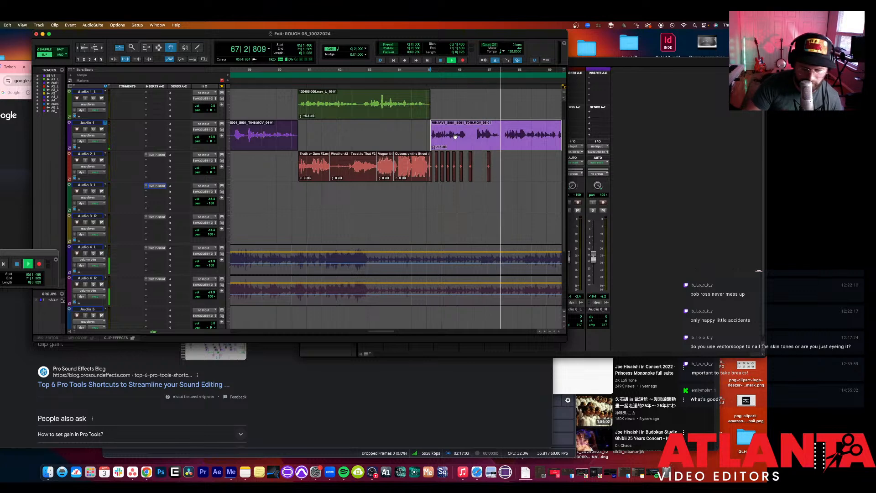
{"action": "key", "text": "super+bracketleft"}
{"action": "key", "text": "super+bracketleft"}
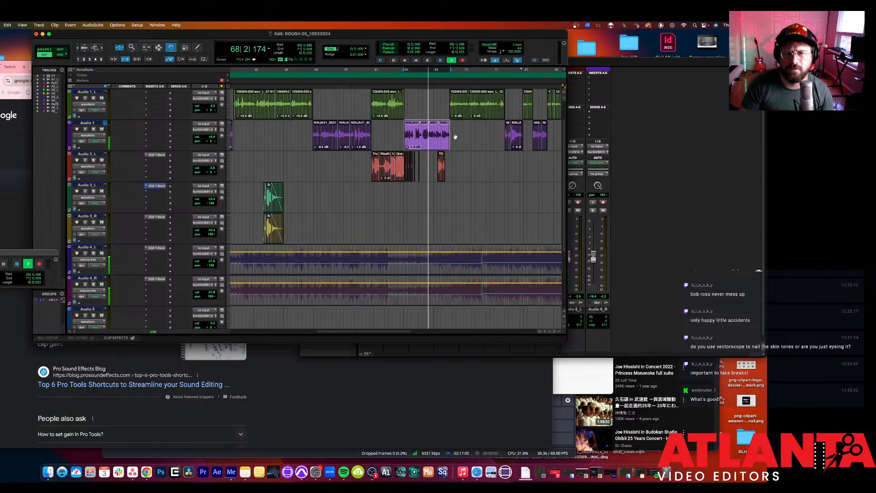
{"action": "key", "text": "super+bracketleft"}
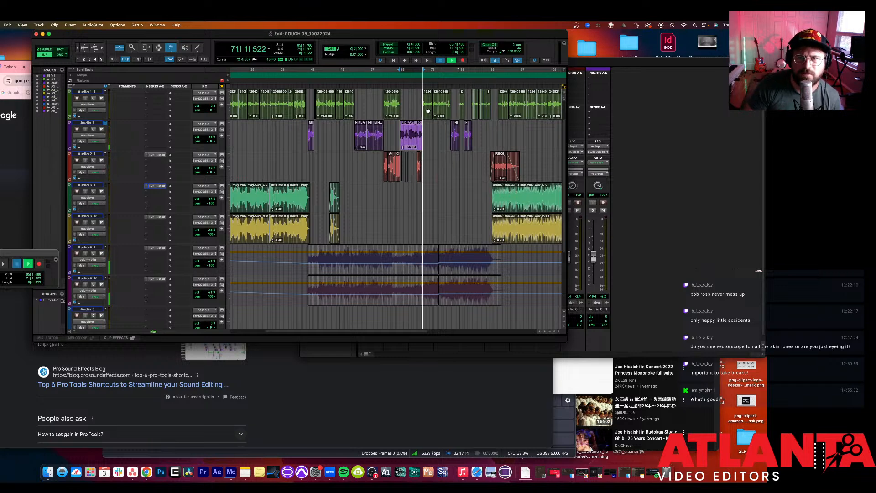
{"action": "key", "text": "space"}
Step: Audition the Audio 1_L clip at bar 71 and raise its clip gain to about +5 dB
{"action": "left_click", "coordinate": [428, 111]}
{"action": "scroll", "coordinate": [412, 111], "scroll_direction": "up", "scroll_amount": 1}
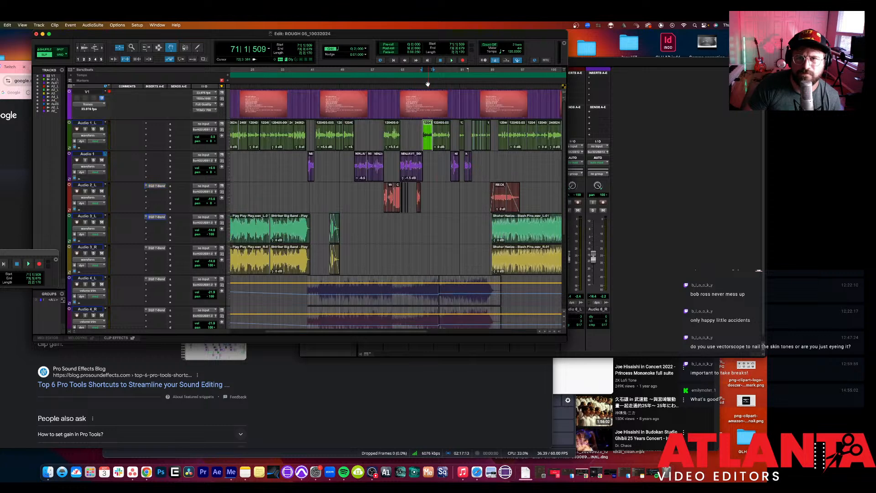
{"action": "key", "text": "space"}
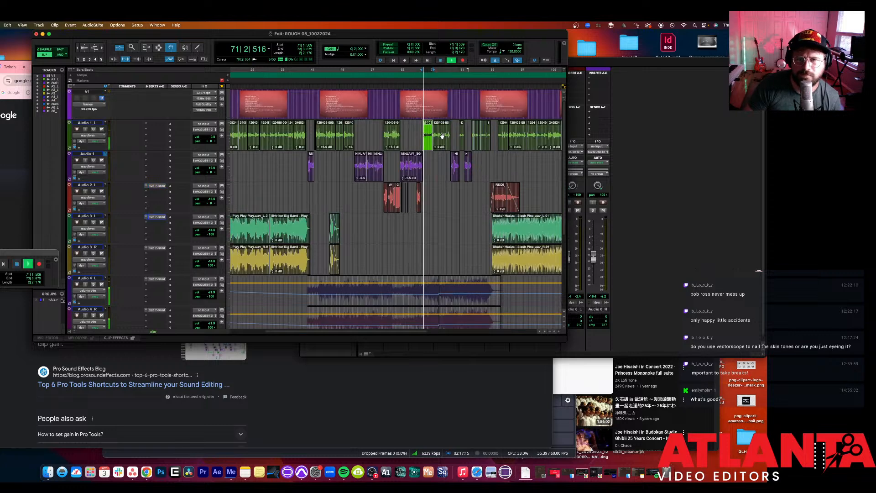
{"action": "key", "text": "space"}
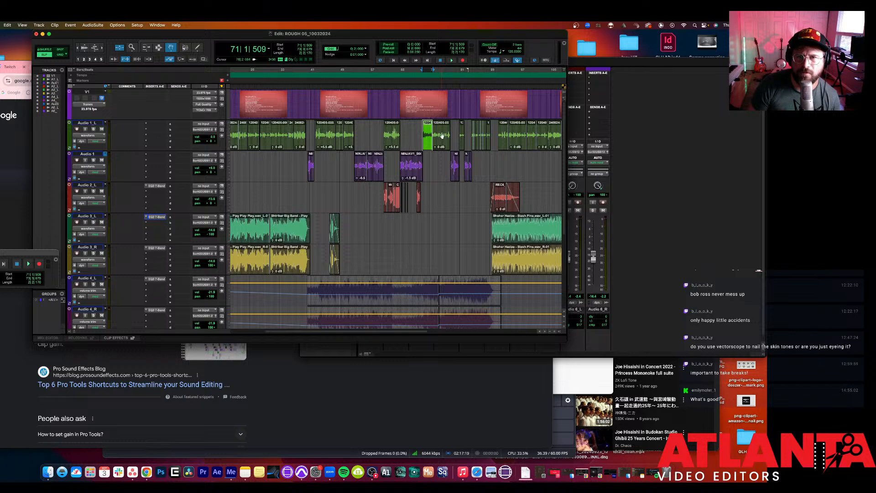
{"action": "left_click", "coordinate": [442, 135]}
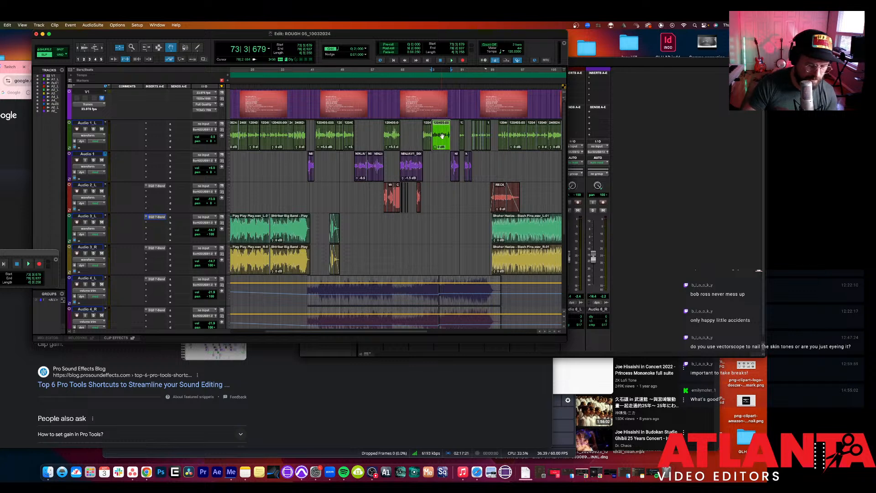
{"action": "key", "text": "t"}
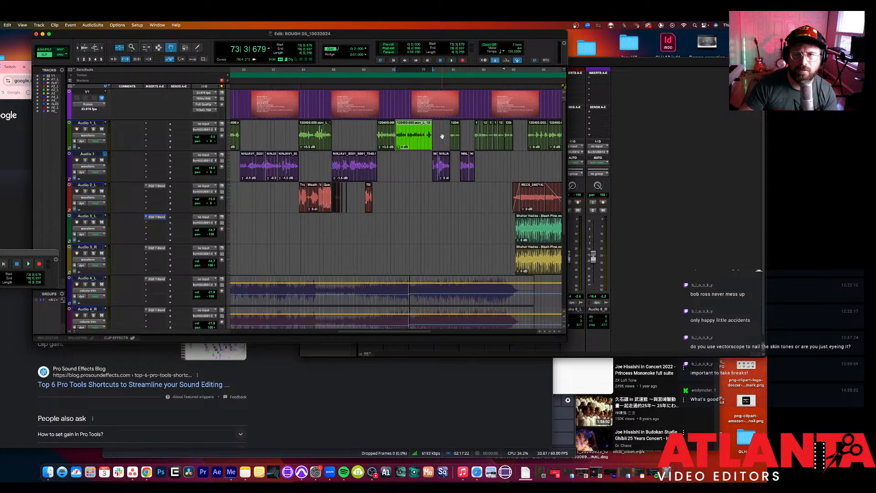
{"action": "left_click", "coordinate": [387, 138]}
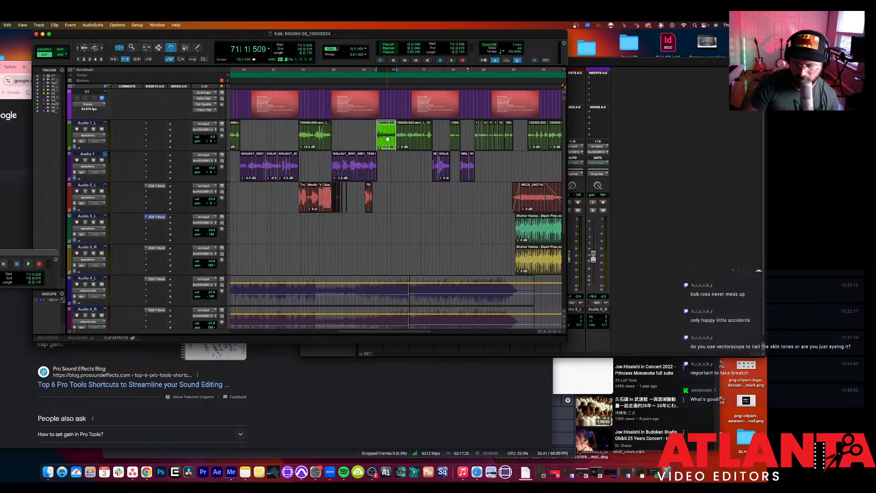
Step: Raise the clip gain of the Audio 1_L clip at bar 73 to about +5 dB and audition from bar 74 to bar 80
{"action": "scroll", "coordinate": [390, 137], "scroll_direction": "right", "scroll_amount": 1}
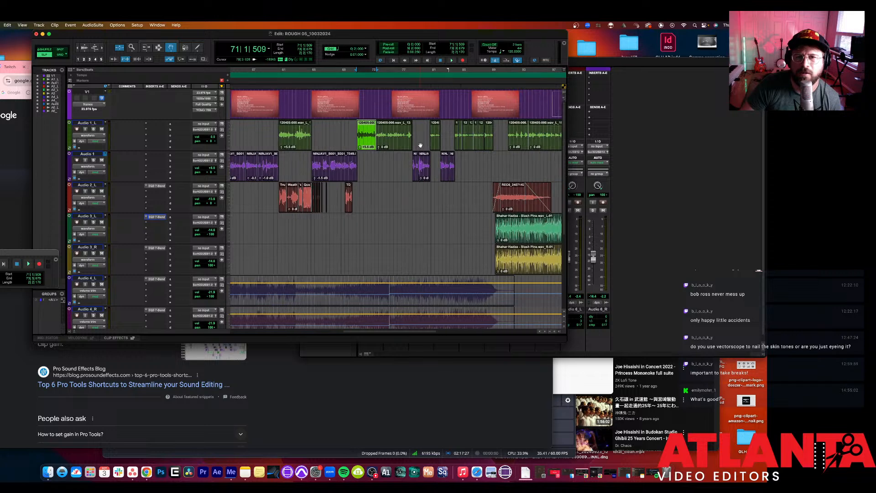
{"action": "left_click", "coordinate": [393, 135]}
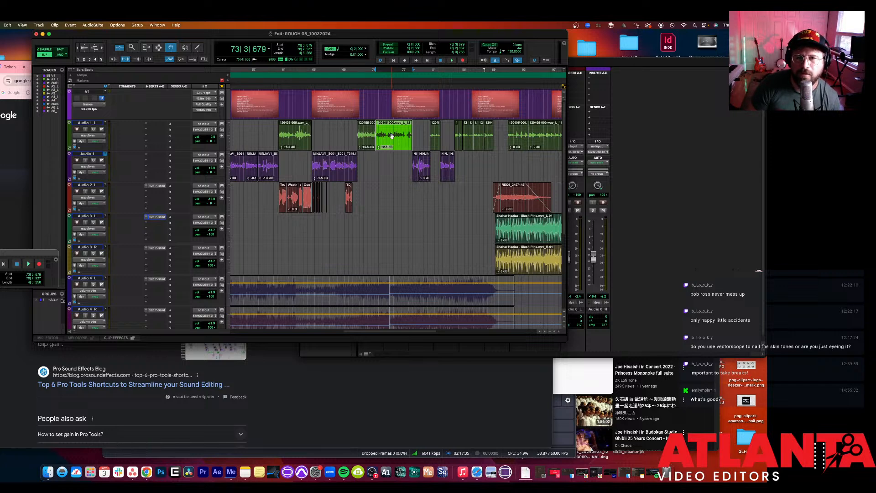
{"action": "key", "text": "ctrl+shift+Up"}
{"action": "key", "text": "ctrl+shift+Up"}
{"action": "key", "text": "ctrl+shift+Up"}
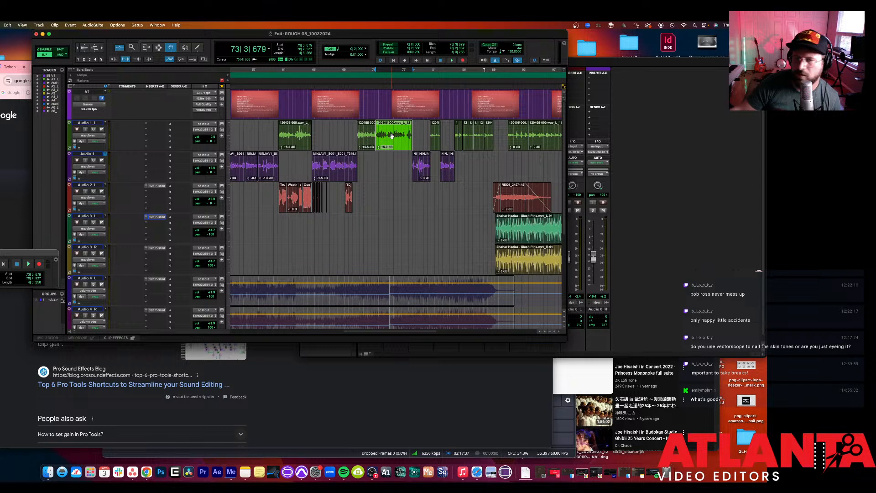
{"action": "left_click", "coordinate": [381, 72]}
{"action": "key", "text": "space"}
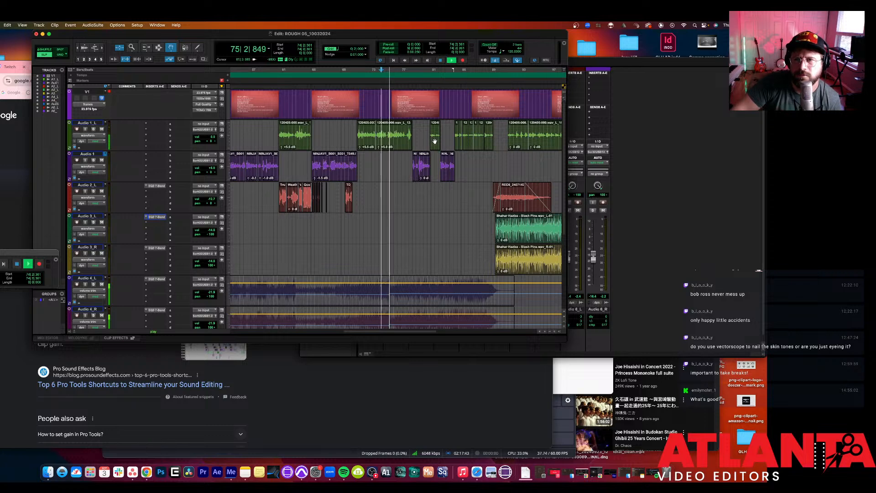
{"action": "scroll", "coordinate": [432, 141], "scroll_direction": "right", "scroll_amount": 3}
{"action": "scroll", "coordinate": [432, 141], "scroll_direction": "right", "scroll_amount": 4}
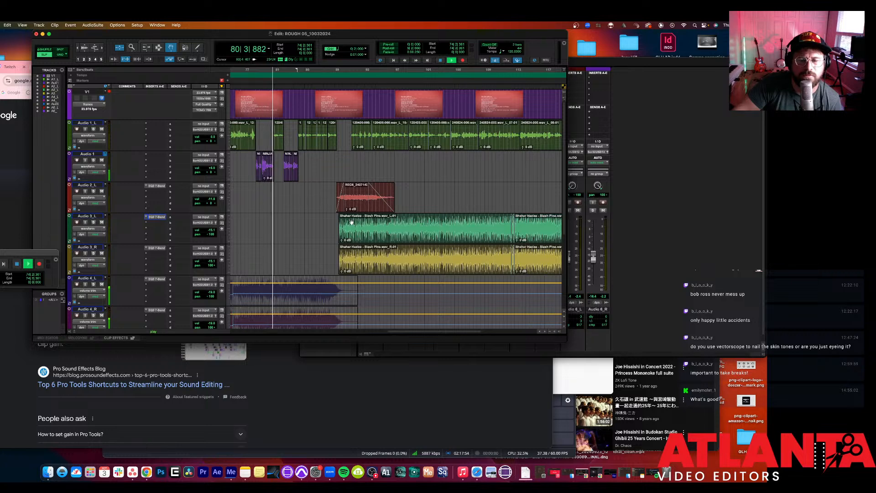
{"action": "key", "text": "space"}
Step: Raise the clip gain of the short Audio 1_L clip at bar 80 to +7.5 dB and audition it
{"action": "left_click", "coordinate": [277, 143]}
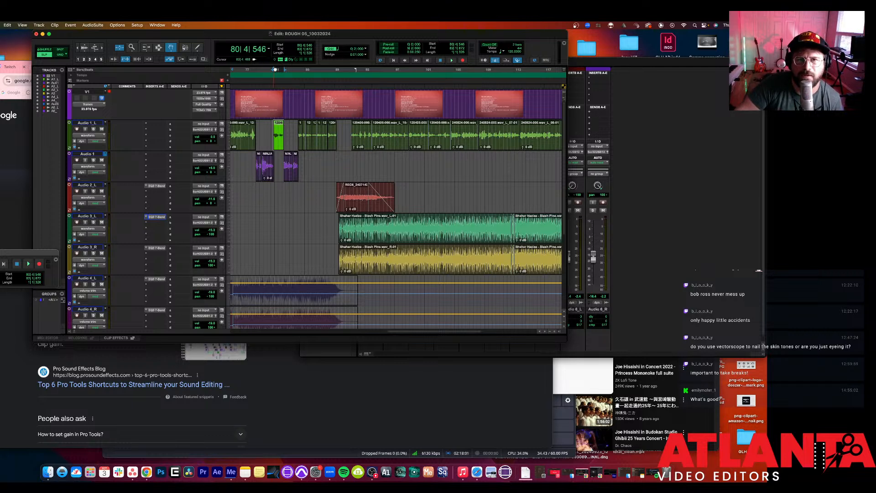
{"action": "key", "text": "space"}
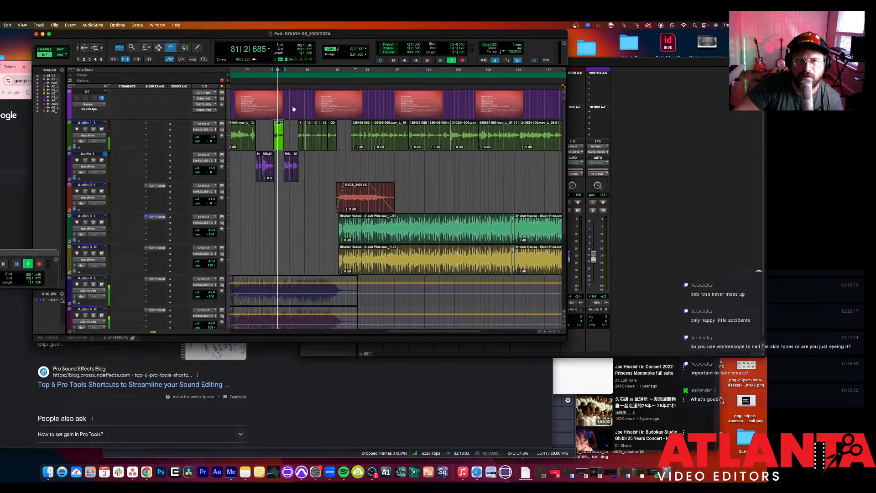
{"action": "key", "text": "space"}
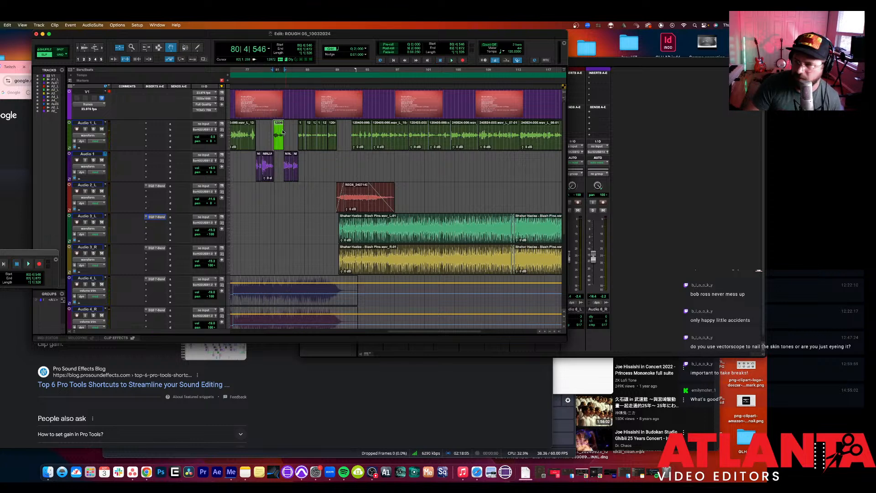
{"action": "key", "text": "space"}
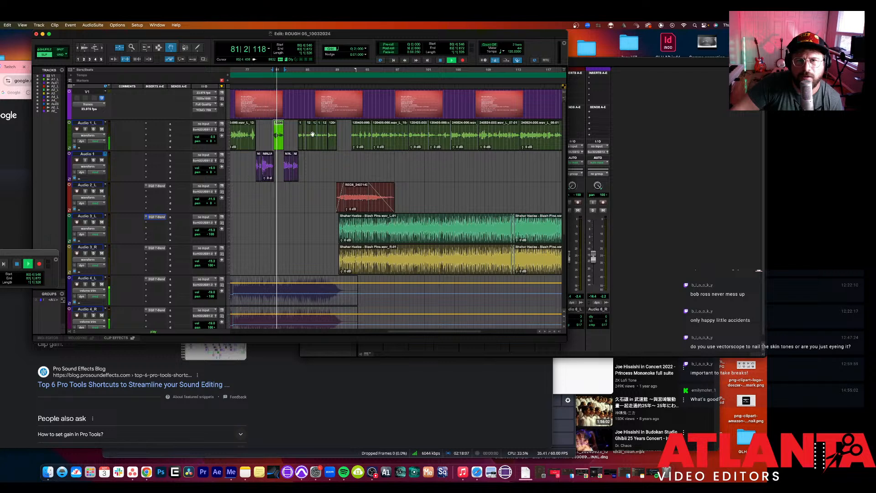
{"action": "key", "text": "space"}
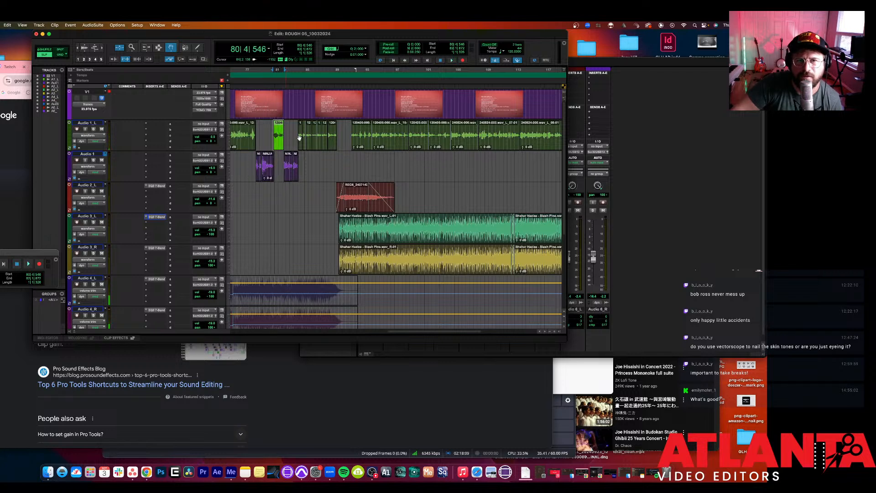
Step: Select the seven adjoining Audio 1_L clips from bar 84, raise their clip gain together to +5.0 dB, and audition them
{"action": "left_click", "coordinate": [303, 137]}
{"action": "left_click", "coordinate": [311, 138], "text": "shift"}
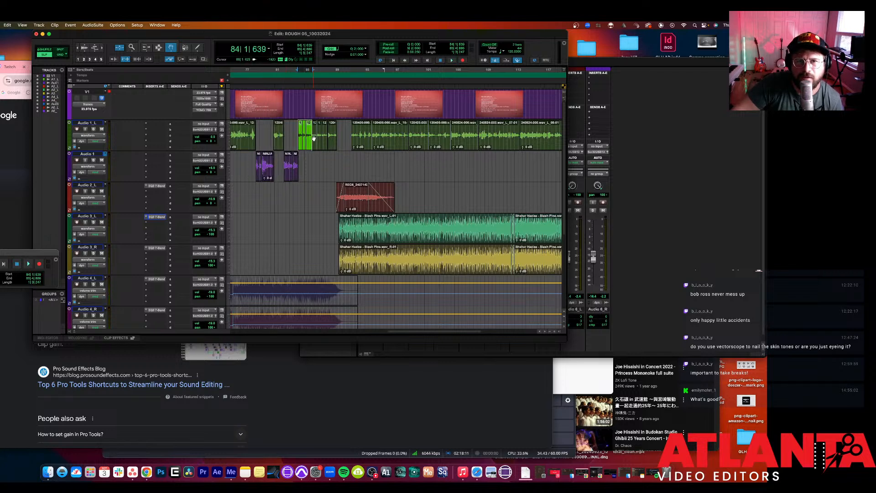
{"action": "left_click", "coordinate": [314, 138], "text": "shift"}
{"action": "left_click", "coordinate": [319, 137], "text": "shift"}
{"action": "left_click", "coordinate": [325, 138], "text": "shift"}
{"action": "left_click", "coordinate": [332, 138], "text": "shift"}
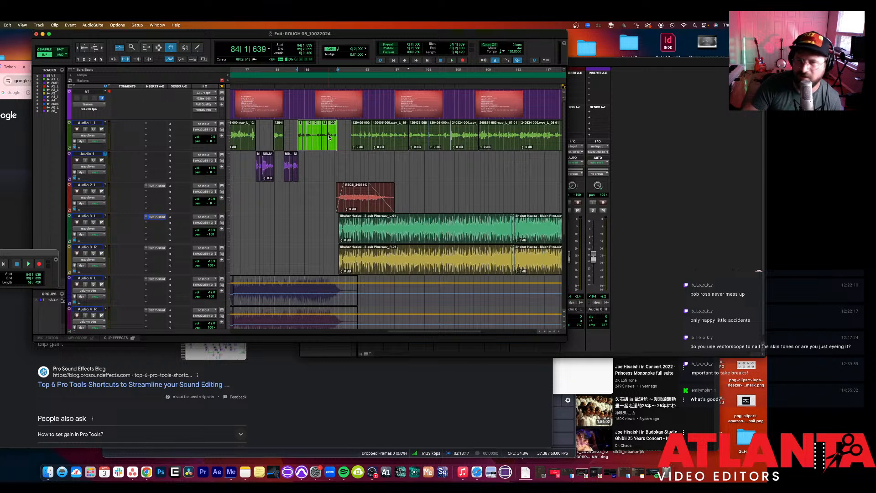
{"action": "key", "text": "space"}
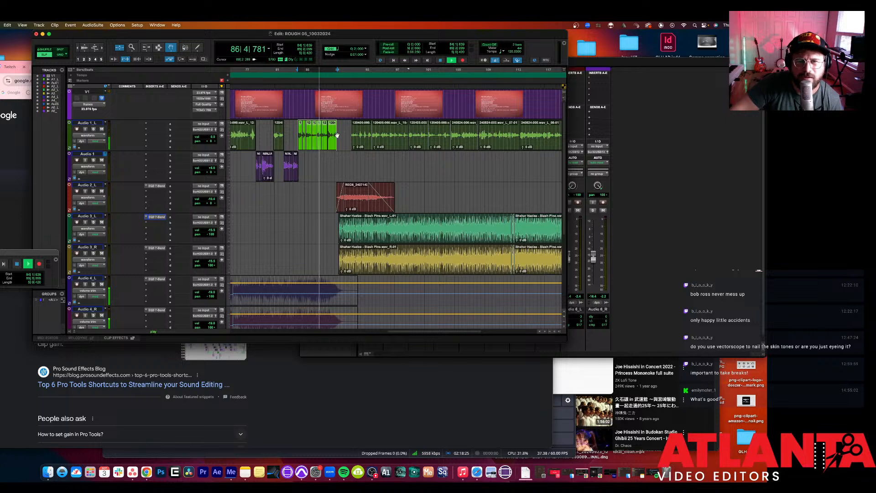
{"action": "key", "text": "space"}
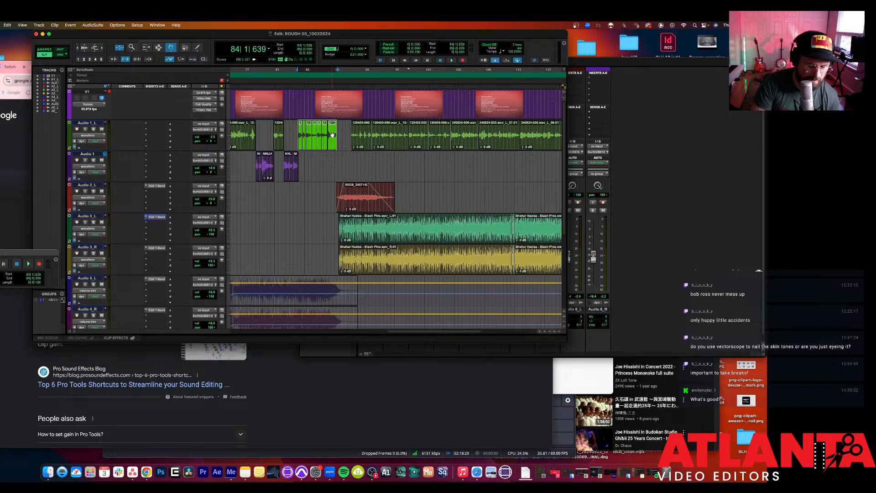
Step: Raise the clip gain of the first Audio 1_L clip in the group at bar 84 to about +7 dB and deselect the clips
{"action": "key", "text": "t"}
{"action": "key", "text": "t"}
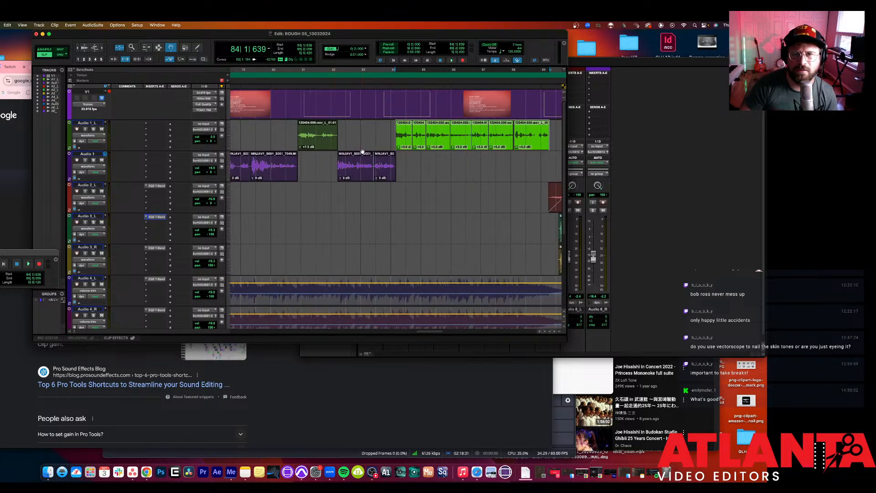
{"action": "scroll", "coordinate": [362, 152], "scroll_direction": "right", "scroll_amount": 5}
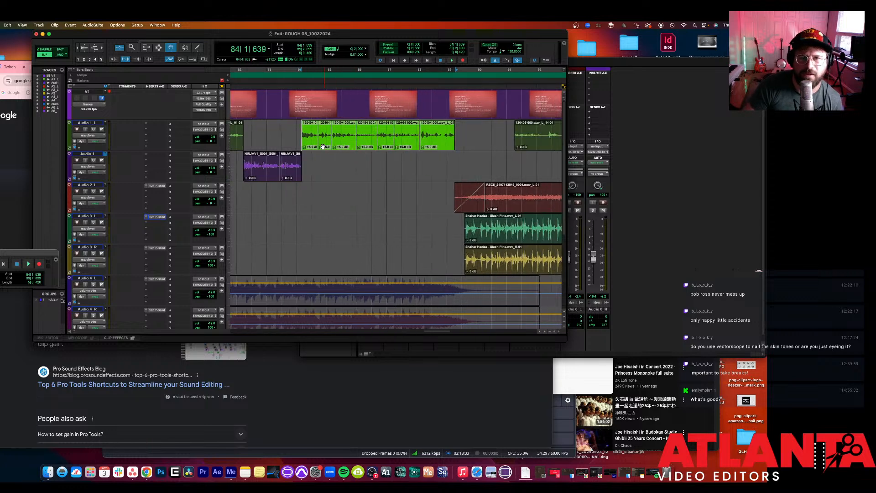
{"action": "left_click_drag", "start_coordinate": [304, 147], "coordinate": [305, 147]}
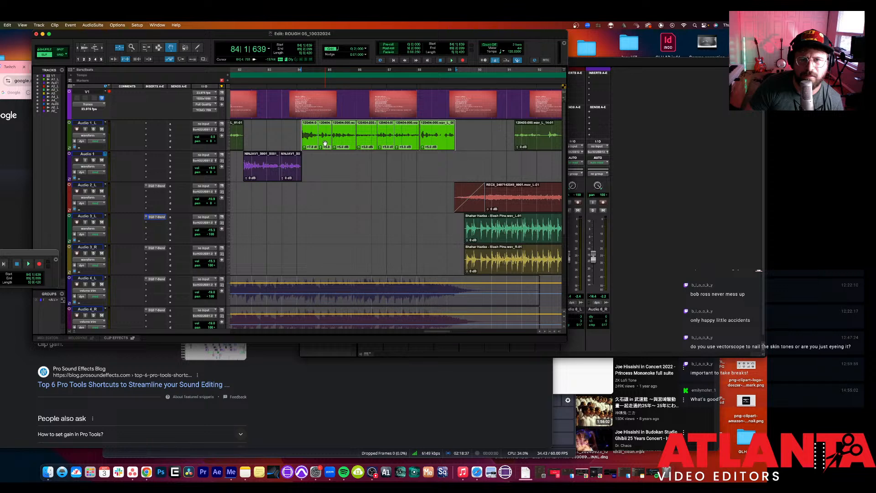
{"action": "left_click", "coordinate": [371, 156]}
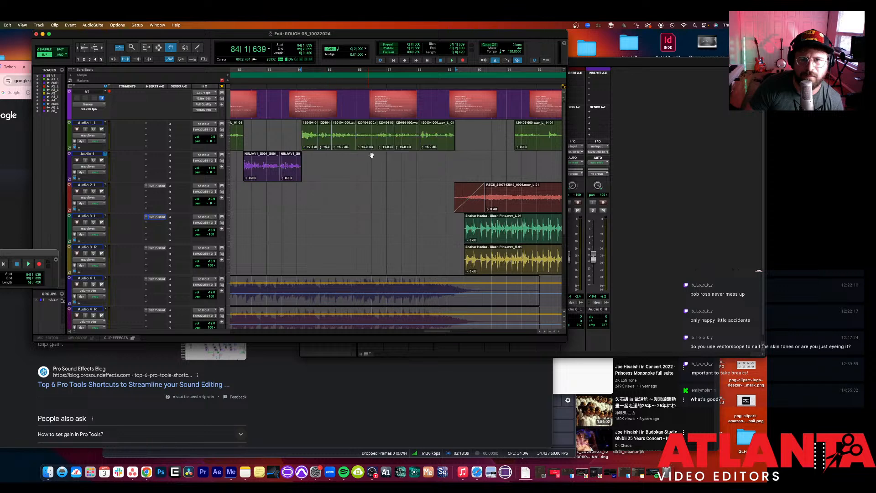
Step: Raise the clip gains of the remaining six Audio 1_L clips in the bar 84 group individually to about +6.5 to +7.5 dB
{"action": "left_click", "coordinate": [328, 136]}
{"action": "left_click", "coordinate": [321, 147]}
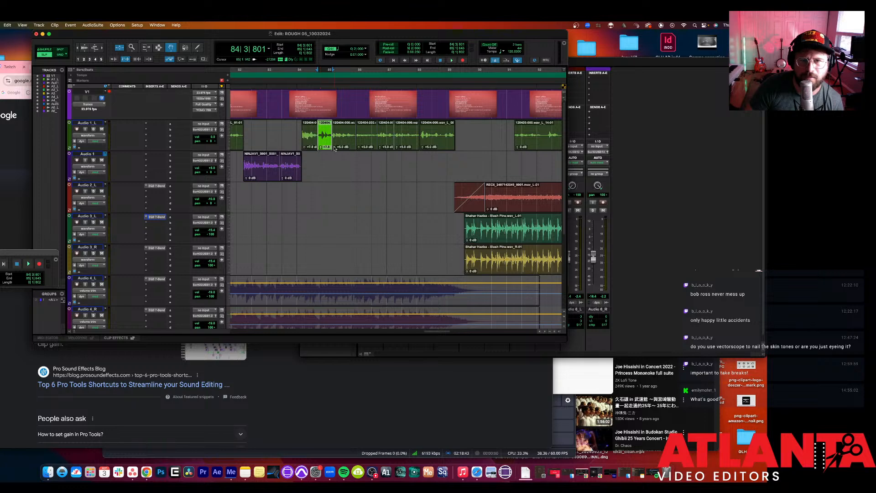
{"action": "left_click_drag", "start_coordinate": [335, 148], "coordinate": [360, 147]}
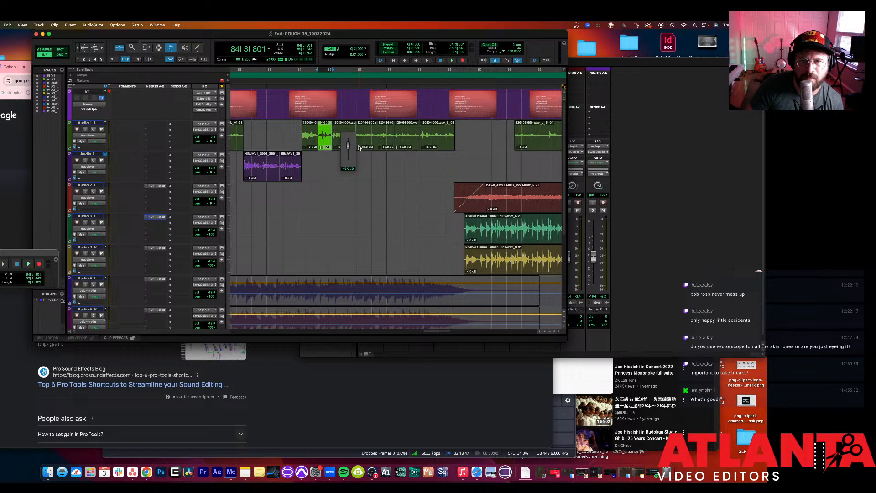
{"action": "left_click", "coordinate": [380, 148]}
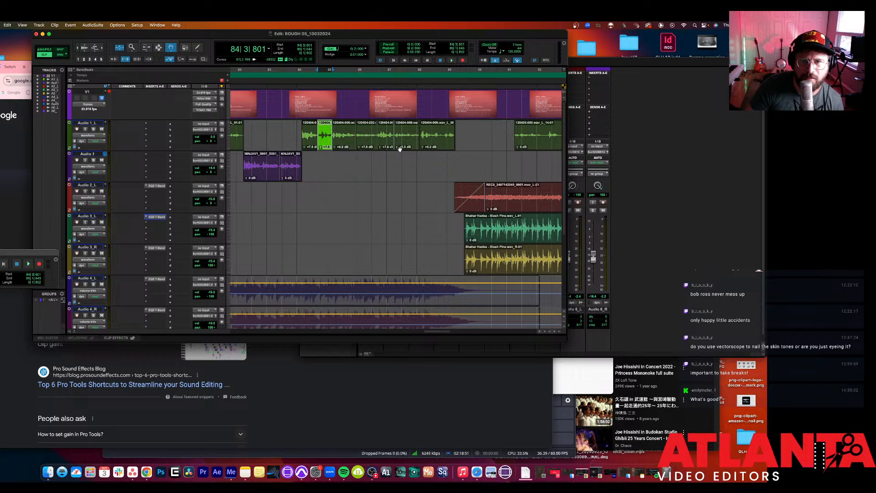
{"action": "left_click_drag", "start_coordinate": [398, 148], "coordinate": [422, 147]}
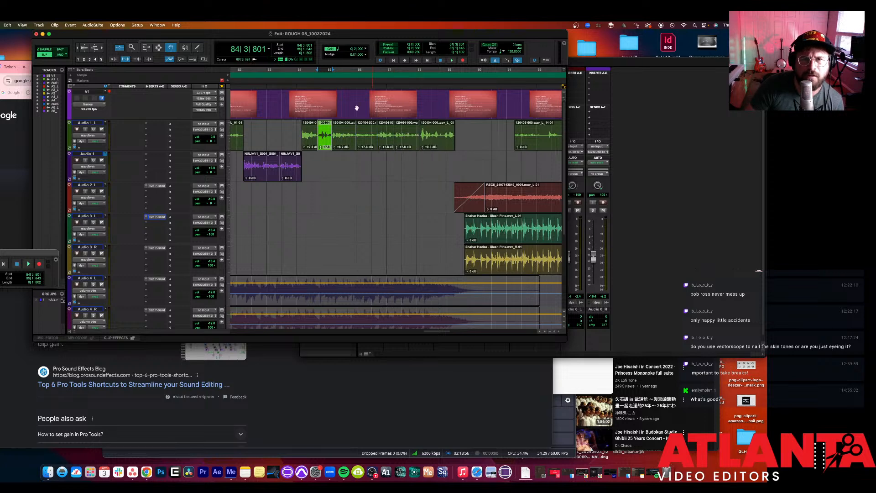
{"action": "left_click", "coordinate": [330, 103]}
{"action": "right_click", "coordinate": [329, 103]}
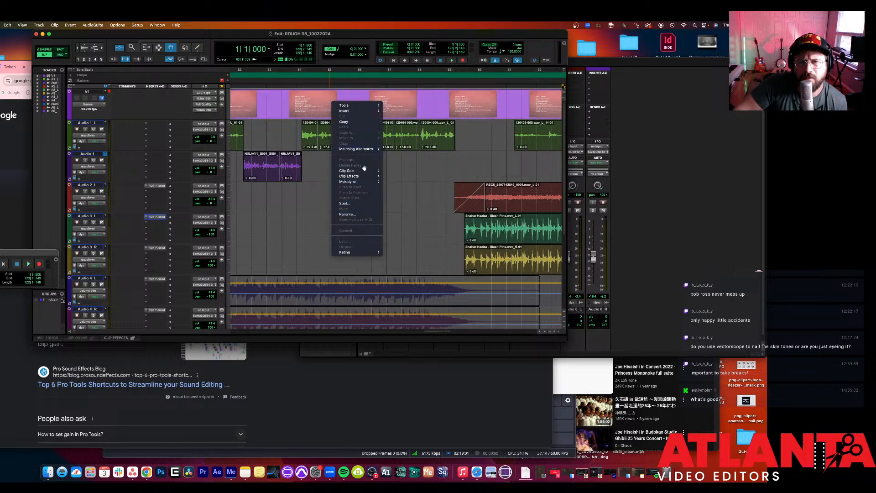
{"action": "mouse_move", "coordinate": [363, 149]}
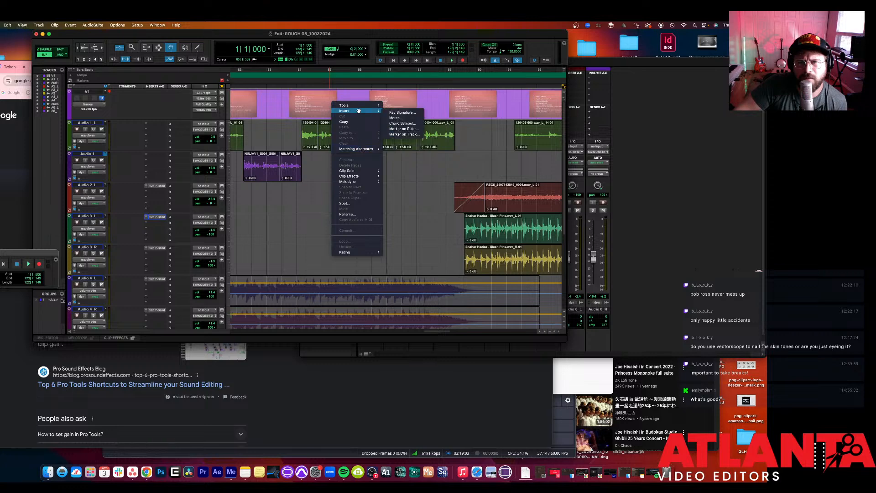
{"action": "left_click", "coordinate": [421, 206]}
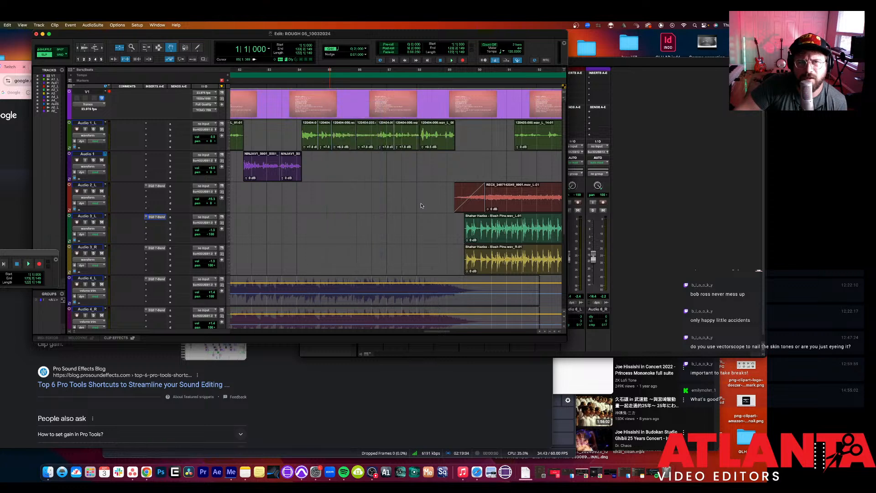
Step: Set the V1 video track's playback quality to Best Performance, trying Draft first
{"action": "left_click", "coordinate": [102, 99]}
{"action": "left_click", "coordinate": [102, 99]}
{"action": "left_click", "coordinate": [204, 105]}
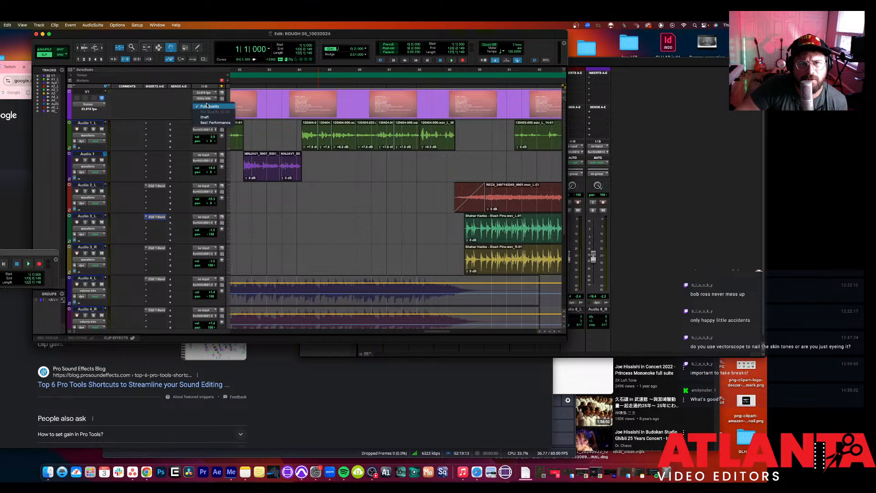
{"action": "left_click", "coordinate": [207, 117]}
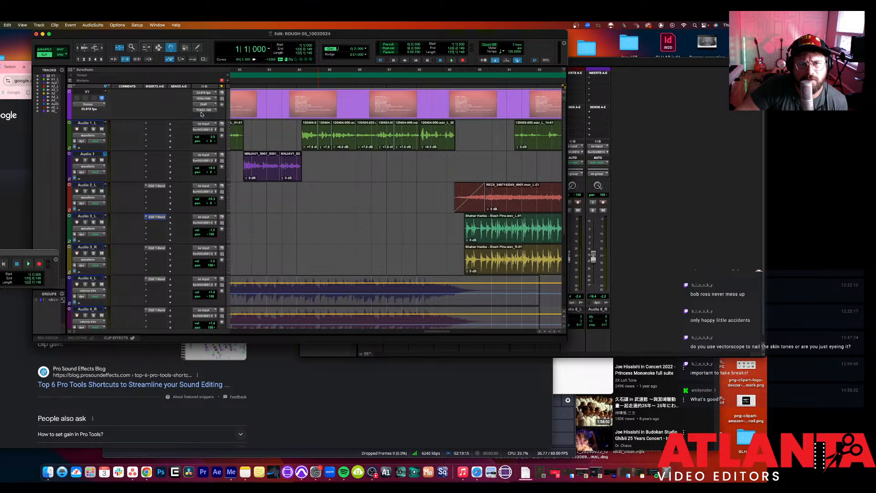
{"action": "left_click", "coordinate": [204, 105]}
{"action": "left_click", "coordinate": [205, 111]}
Step: Audition the mix from bar 84 through the start of the music clips after the adjusted Audio 1_L dialogue
{"action": "scroll", "coordinate": [212, 104], "scroll_direction": "right", "scroll_amount": 3}
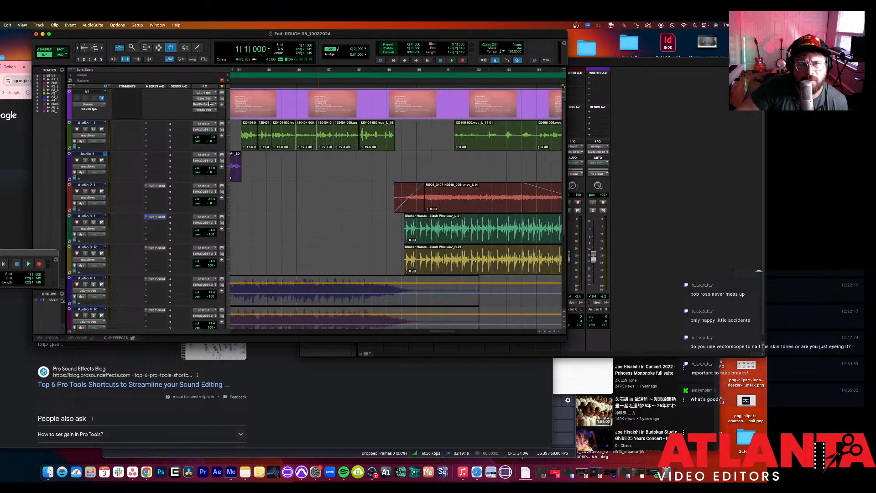
{"action": "scroll", "coordinate": [213, 102], "scroll_direction": "left", "scroll_amount": 4}
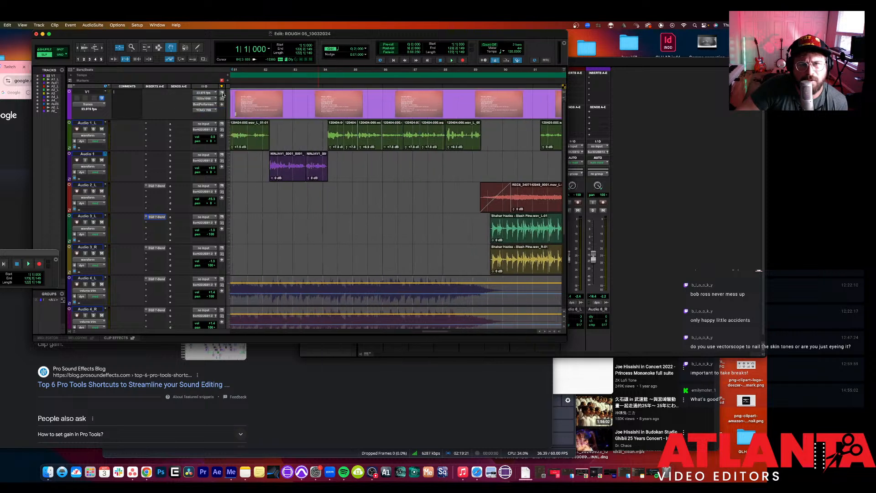
{"action": "key", "text": "space"}
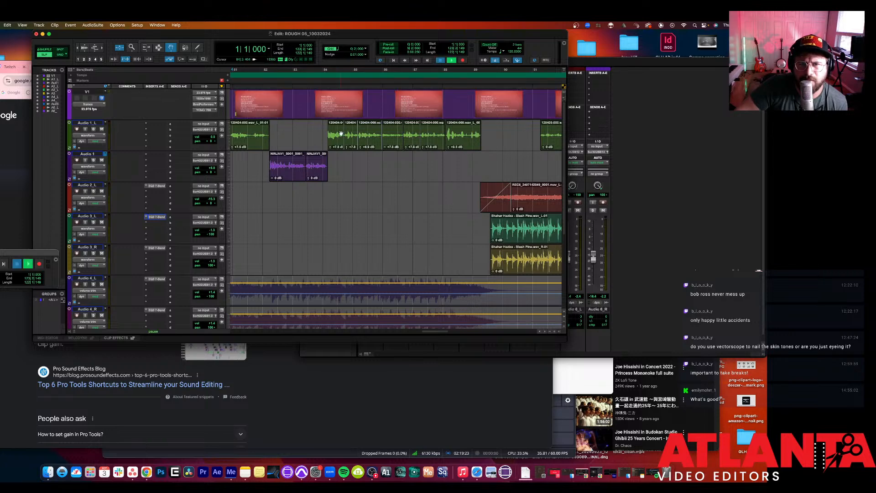
{"action": "left_click", "coordinate": [324, 82]}
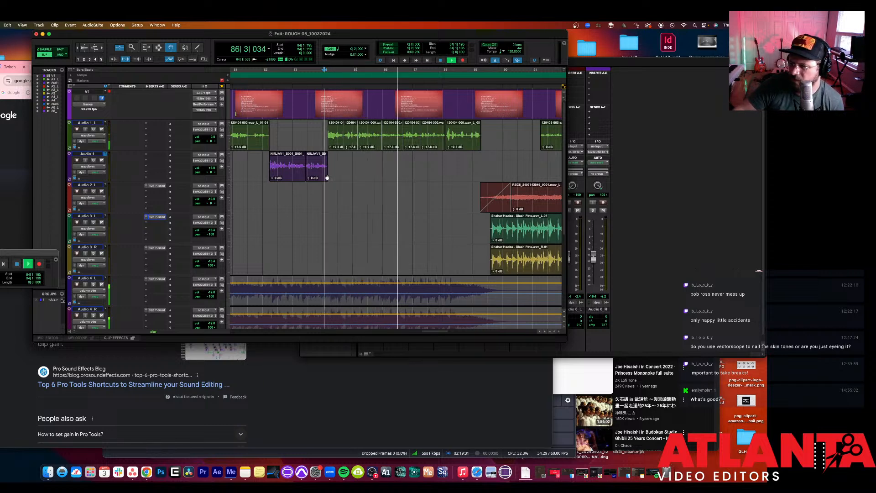
{"action": "scroll", "coordinate": [368, 187], "scroll_direction": "right", "scroll_amount": 5}
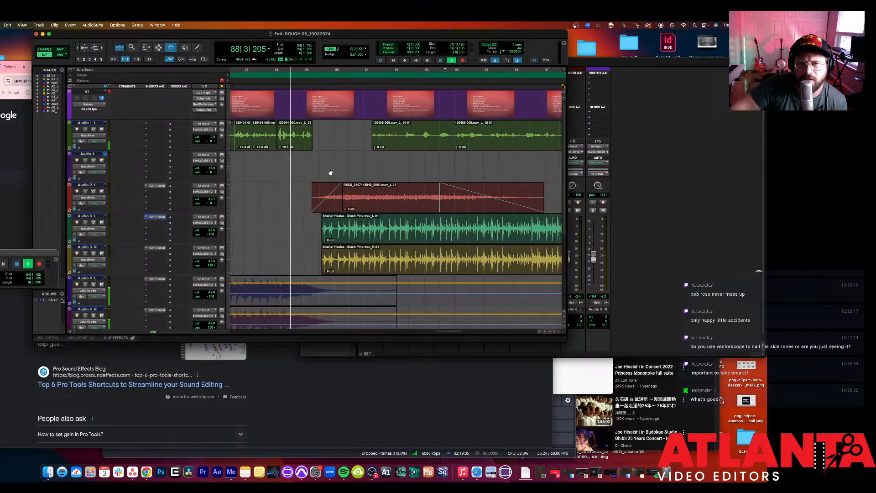
{"action": "key", "text": "space"}
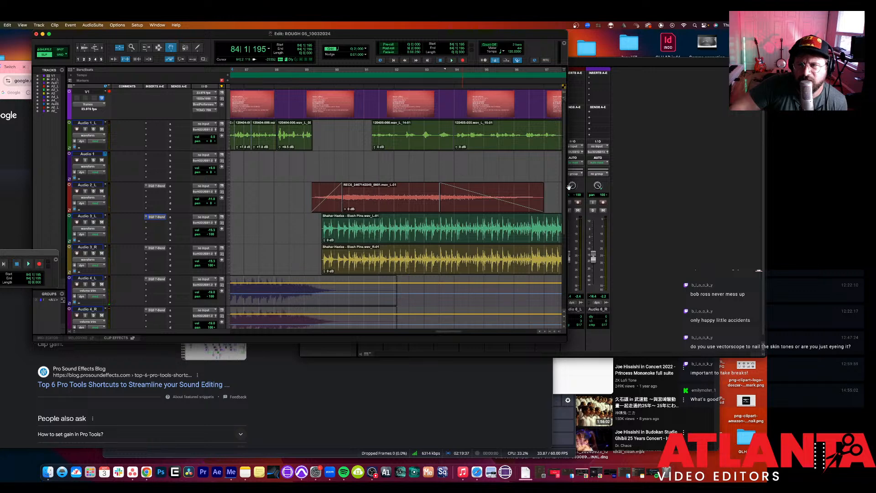
Step: Try to raise the Audio 1_L volume fader in the mixer and check it during playback from bar 84
{"action": "key", "text": "super+equal"}
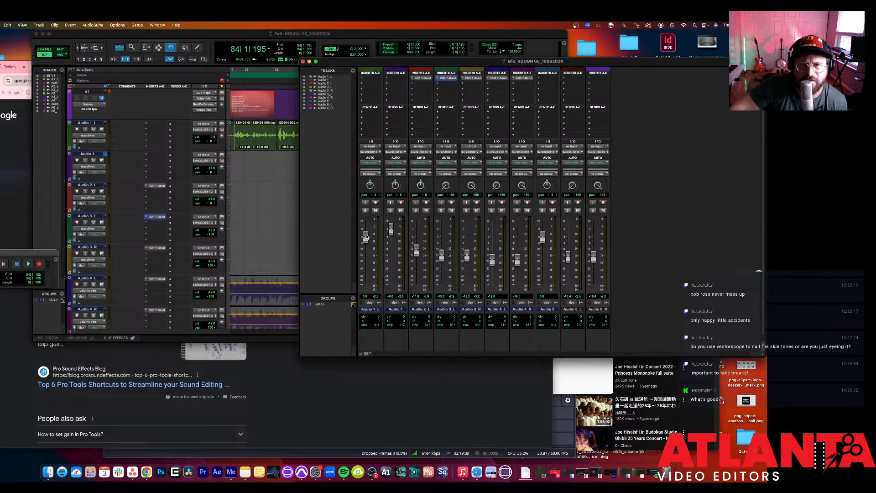
{"action": "left_click_drag", "start_coordinate": [366, 235], "coordinate": [366, 226]}
{"action": "left_click", "coordinate": [268, 209]}
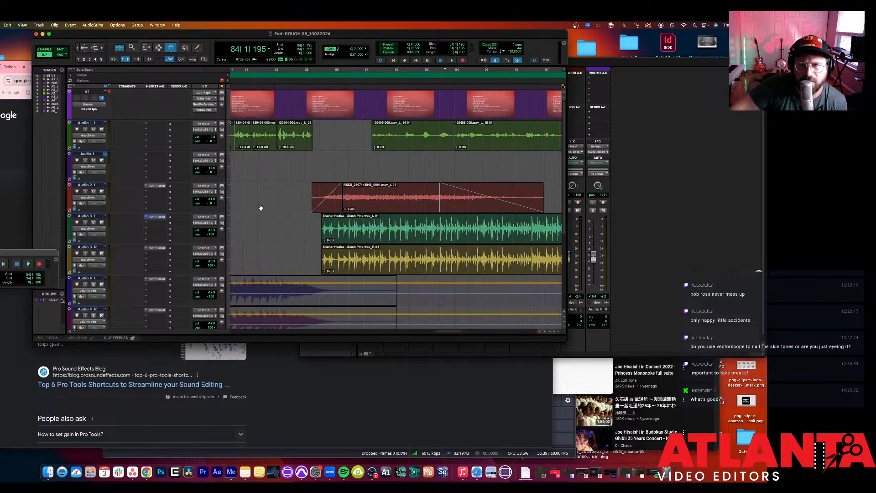
{"action": "key", "text": "space"}
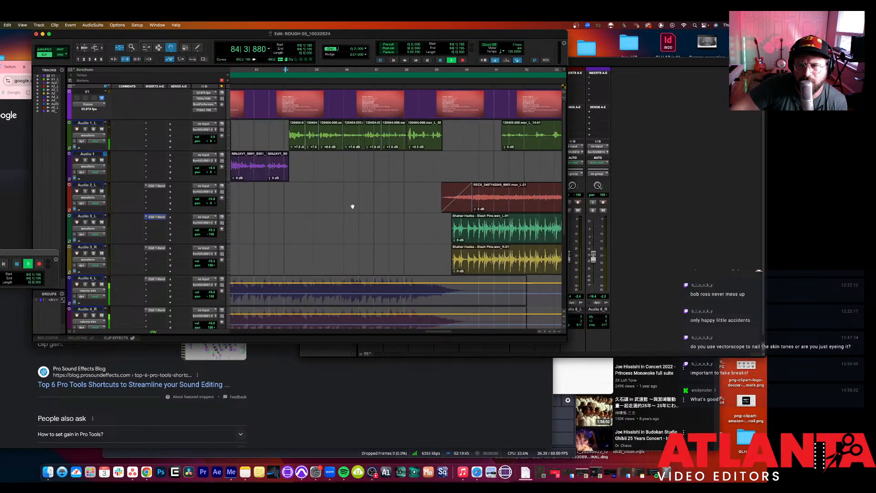
{"action": "key", "text": "super+equal"}
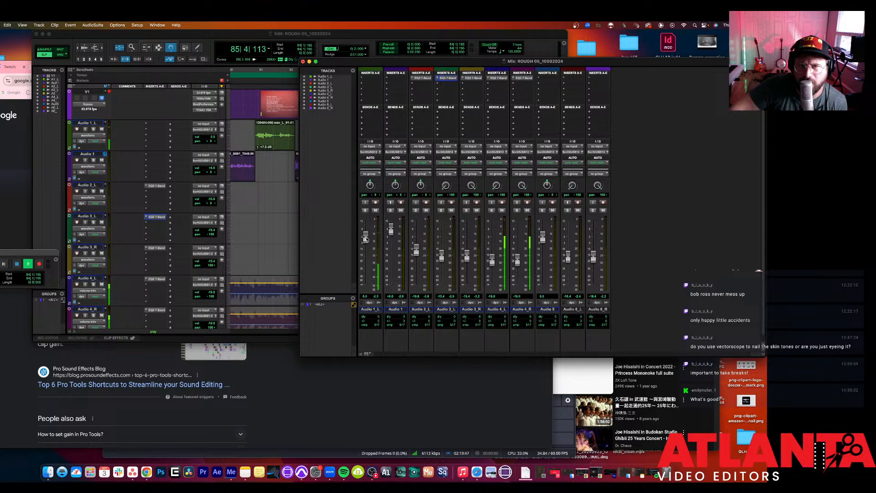
{"action": "mouse_move", "coordinate": [365, 237]}
{"action": "left_mouse_down"}
{"action": "mouse_move", "coordinate": [365, 225]}
{"action": "mouse_move", "coordinate": [365, 237]}
{"action": "left_mouse_up"}
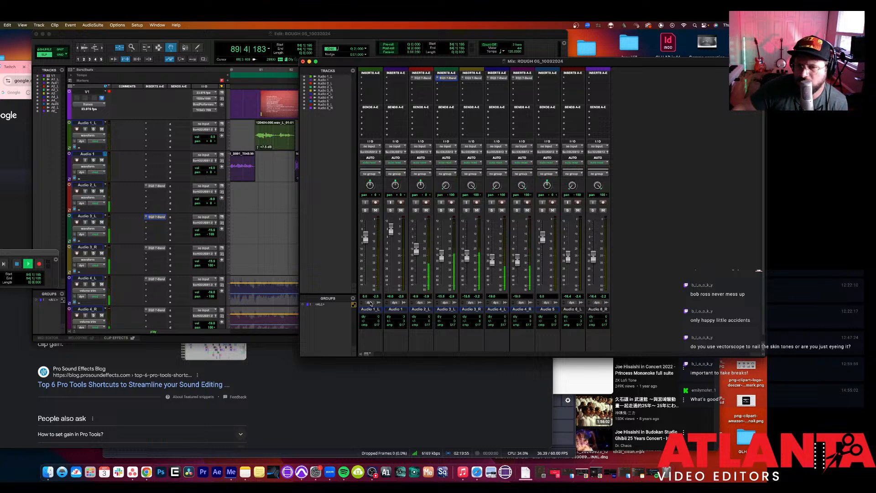
{"action": "left_click", "coordinate": [281, 248]}
{"action": "key", "text": "space"}
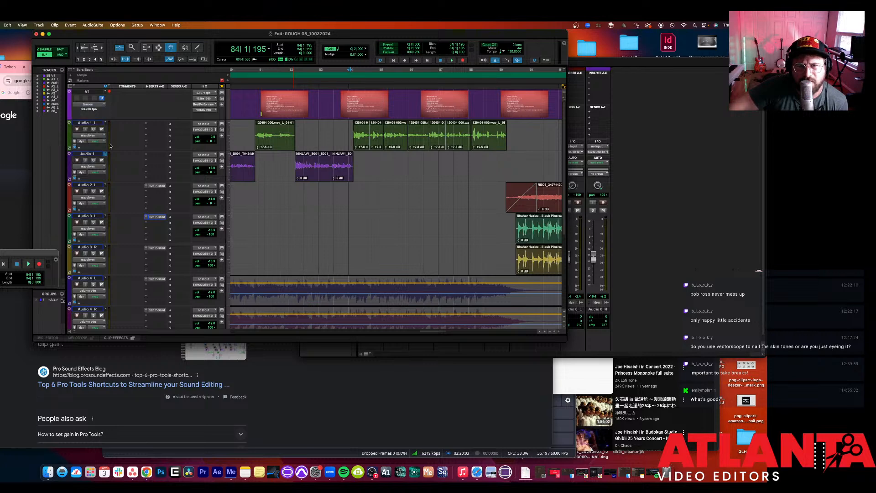
Step: Display Audio 1_L in volume trim view and examine its automation line back to around bar 40, comparing it with the waveform view
{"action": "key", "text": "minus"}
{"action": "scroll", "coordinate": [245, 146], "scroll_direction": "left", "scroll_amount": 10}
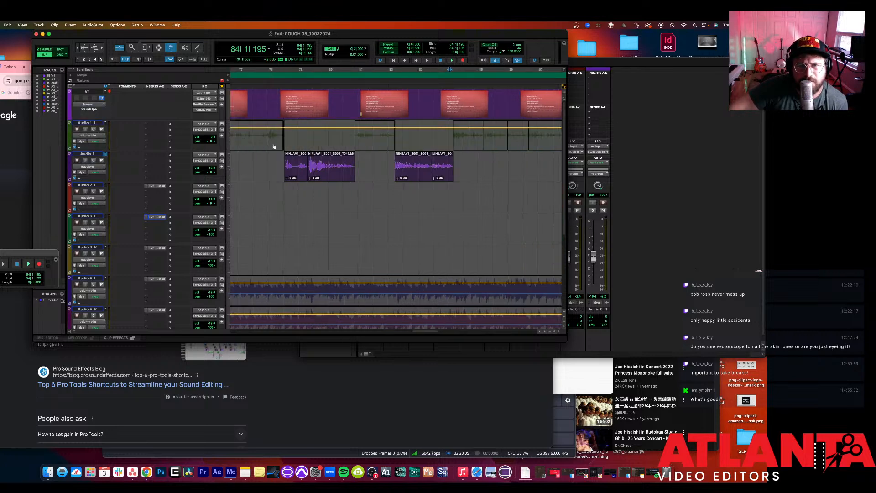
{"action": "scroll", "coordinate": [282, 130], "scroll_direction": "left", "scroll_amount": 15}
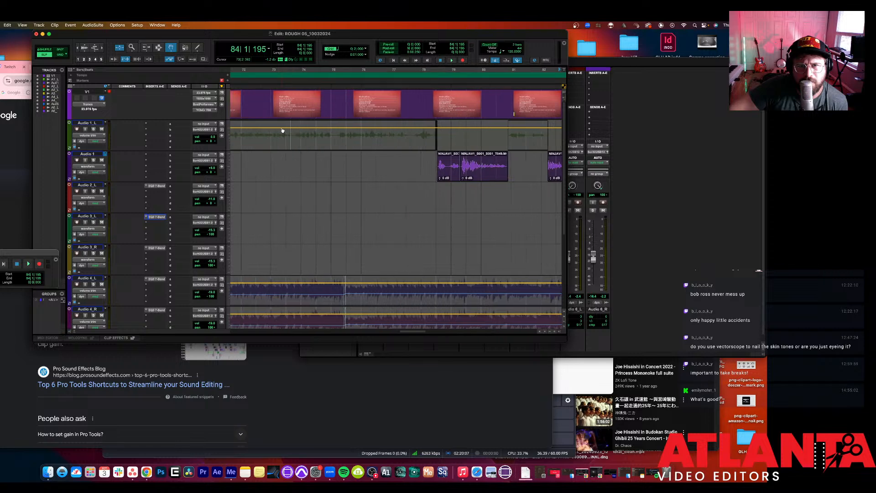
{"action": "scroll", "coordinate": [279, 131], "scroll_direction": "left", "scroll_amount": 4}
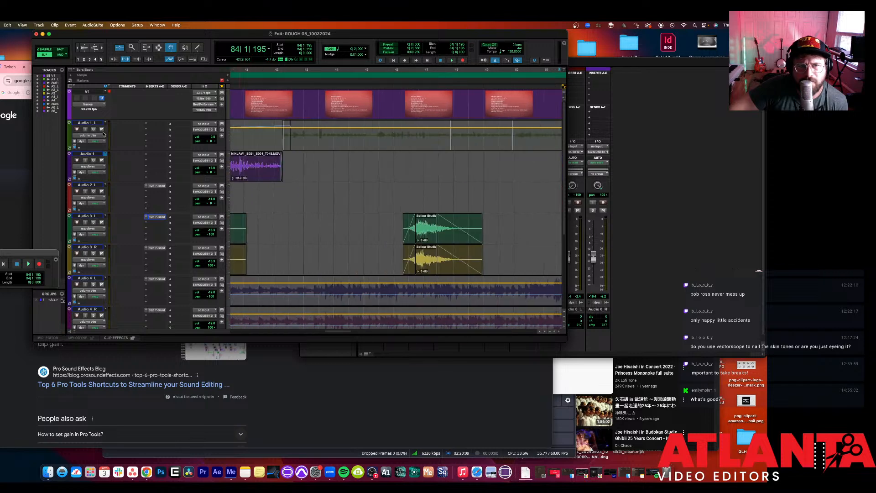
{"action": "left_click", "coordinate": [90, 136]}
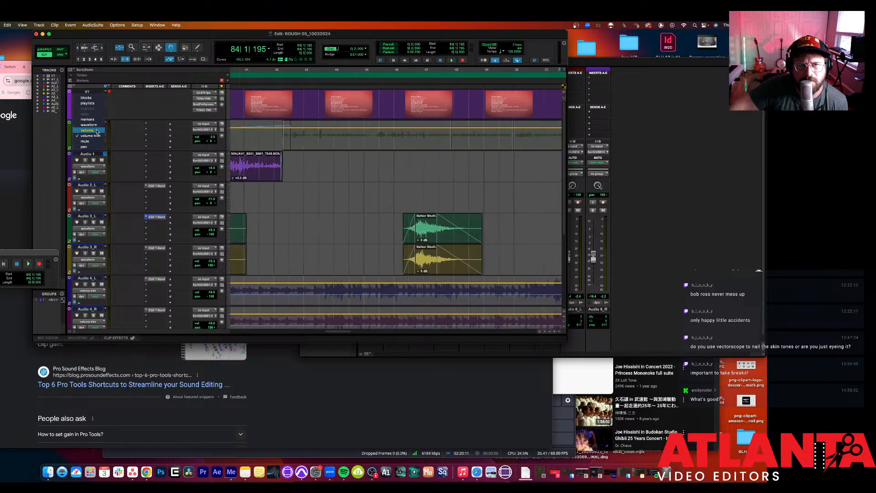
{"action": "left_click", "coordinate": [96, 127]}
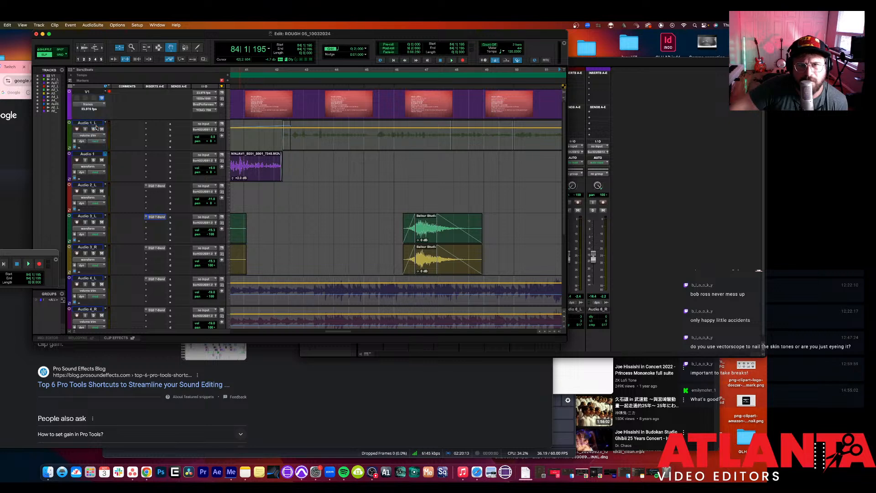
{"action": "scroll", "coordinate": [136, 134], "scroll_direction": "left", "scroll_amount": 4}
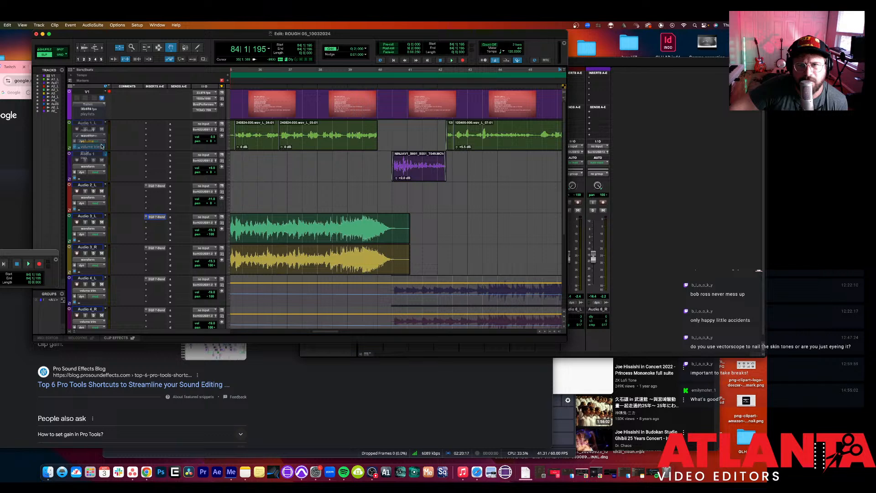
{"action": "key", "text": "minus"}
{"action": "scroll", "coordinate": [342, 141], "scroll_direction": "left", "scroll_amount": 2}
{"action": "scroll", "coordinate": [370, 139], "scroll_direction": "right", "scroll_amount": 1}
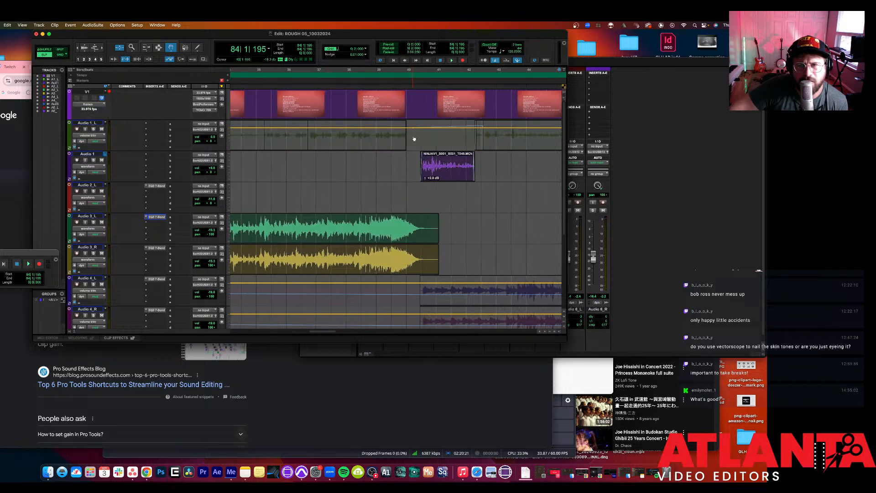
Step: Play from bar 40 and compare Audio 1_L's volume automation with its fader movement in the mixer
{"action": "left_click", "coordinate": [409, 72]}
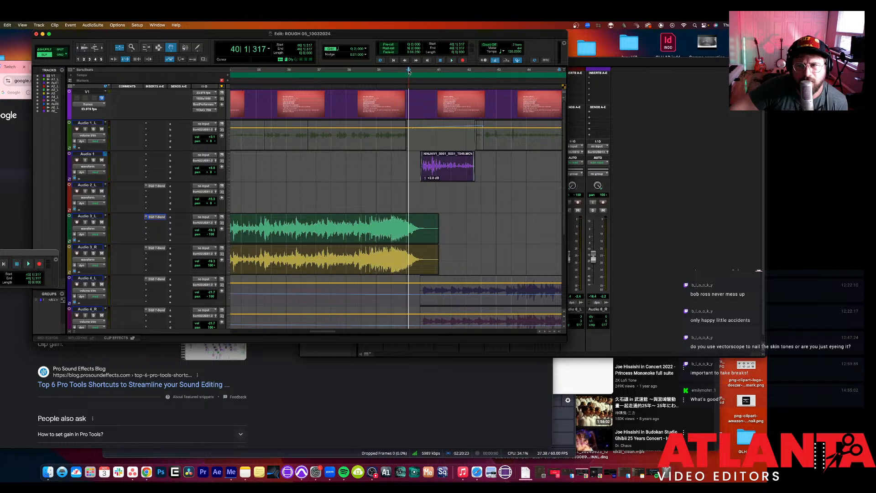
{"action": "key", "text": "super+equal"}
{"action": "key", "text": "space"}
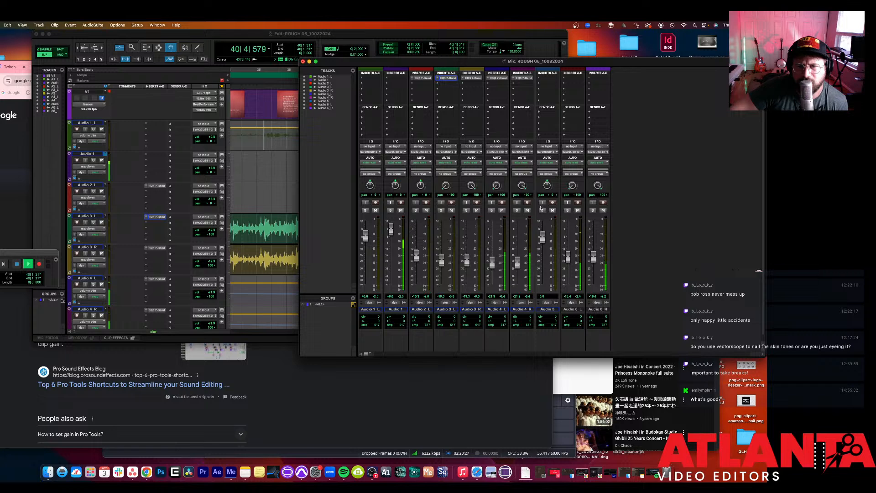
{"action": "key", "text": "super+equal"}
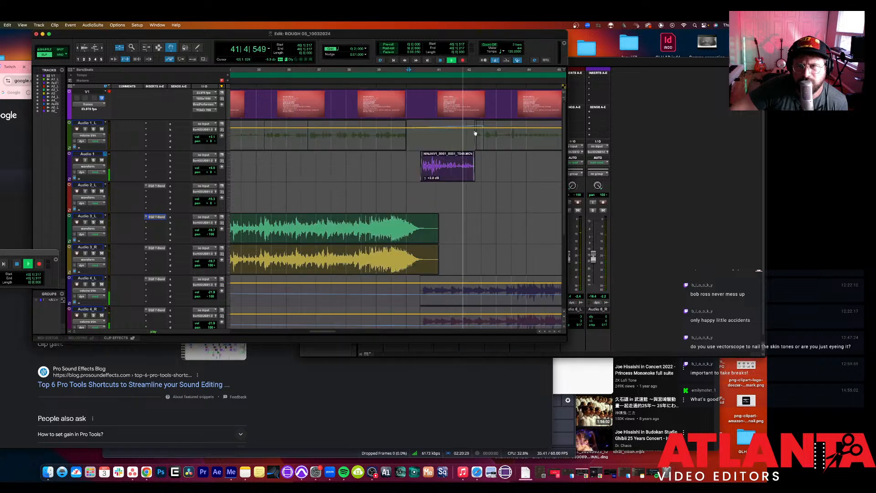
{"action": "key", "text": "super+equal"}
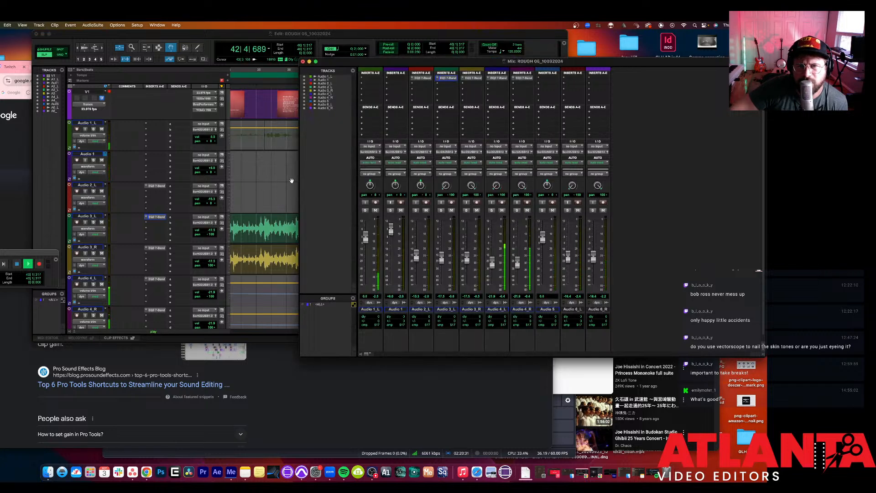
{"action": "key", "text": "super+equal"}
{"action": "key", "text": "space"}
{"action": "key", "text": "super+equal"}
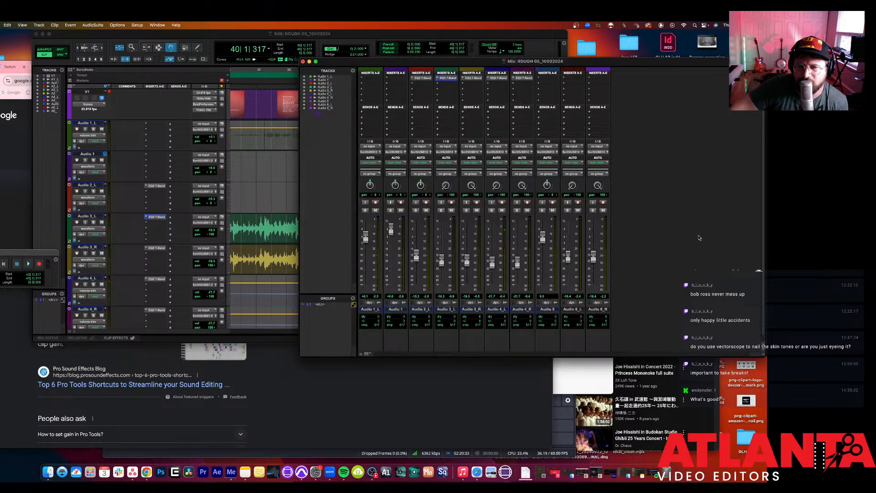
Step: Set Audio 1_L's voice assignment to off and play from bar 40 while watching its fader
{"action": "left_click", "coordinate": [368, 303]}
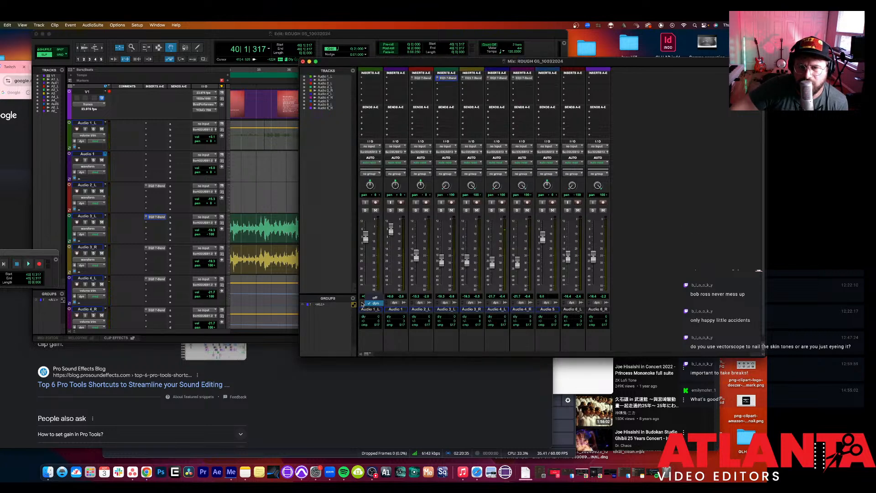
{"action": "left_click", "coordinate": [375, 298]}
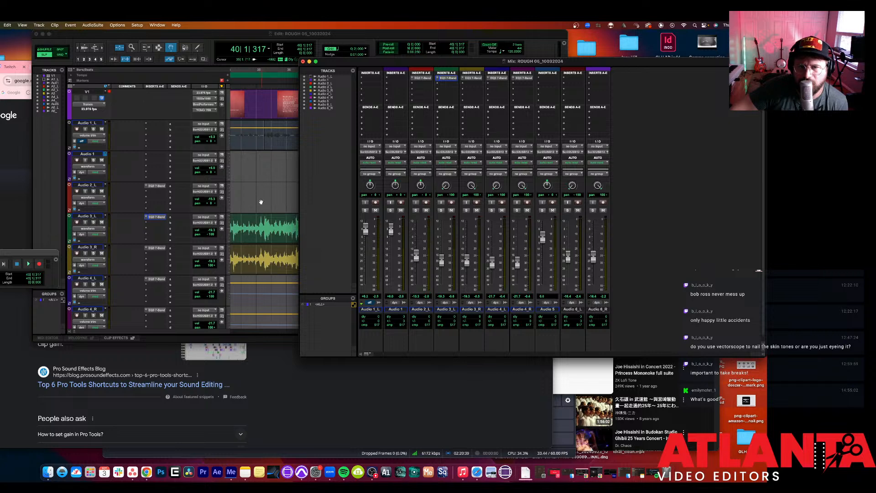
{"action": "key", "text": "super+equal"}
{"action": "key", "text": "space"}
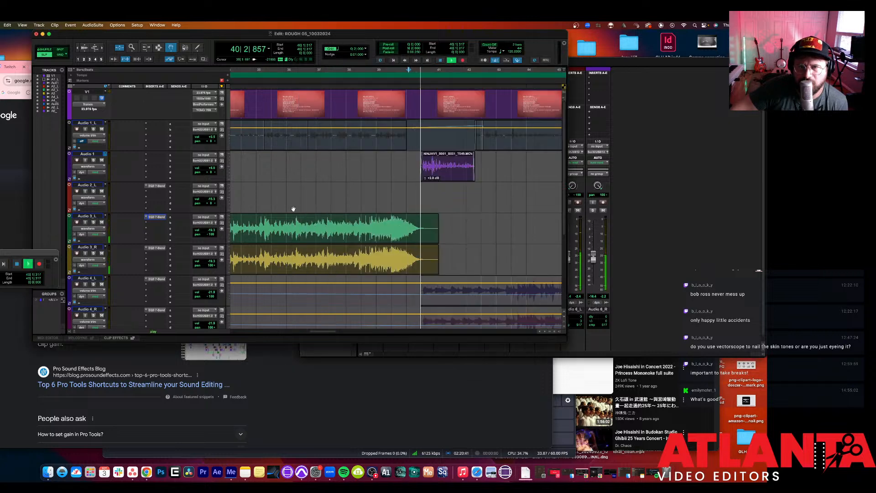
{"action": "scroll", "coordinate": [498, 223], "scroll_direction": "right", "scroll_amount": 5}
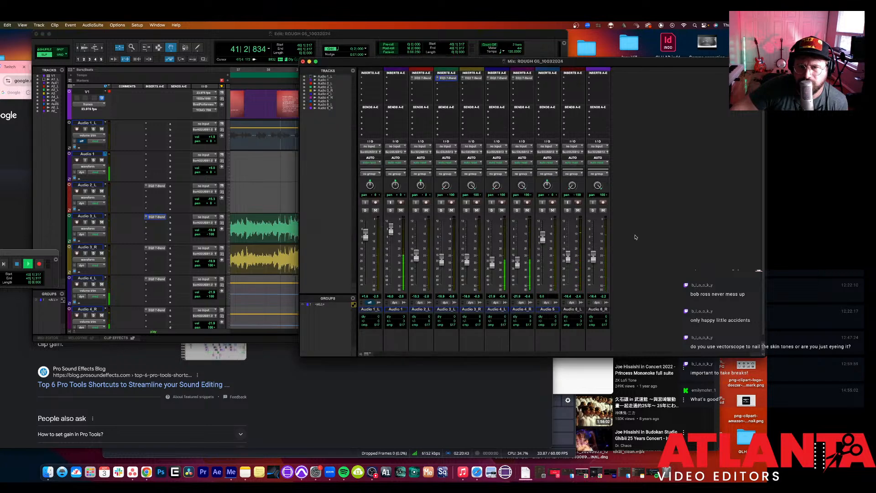
{"action": "key", "text": "super+equal"}
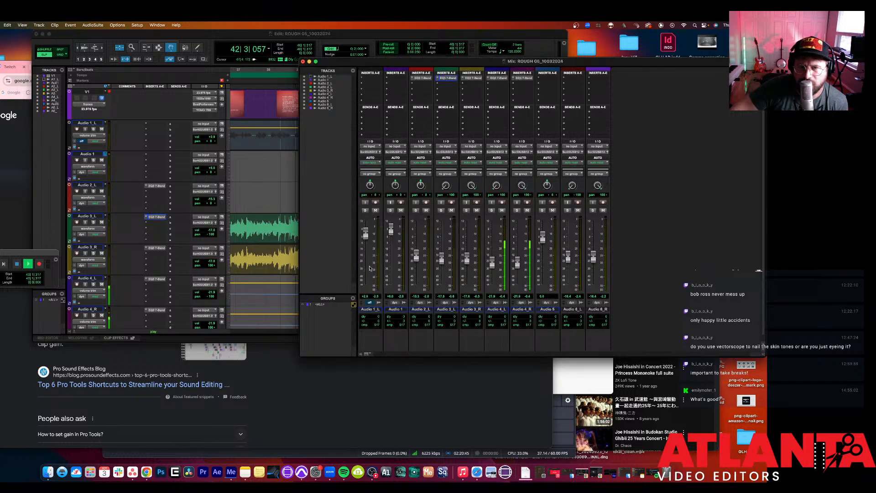
{"action": "left_click", "coordinate": [285, 202]}
{"action": "key", "text": "super+equal"}
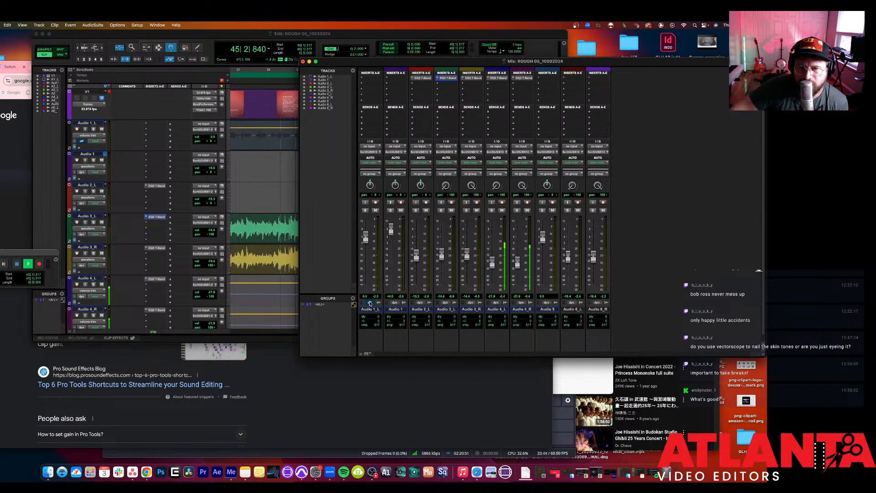
Step: Stop playback and restore Audio 1_L's voice assignment to dyn
{"action": "key", "text": "space"}
{"action": "left_click", "coordinate": [370, 304]}
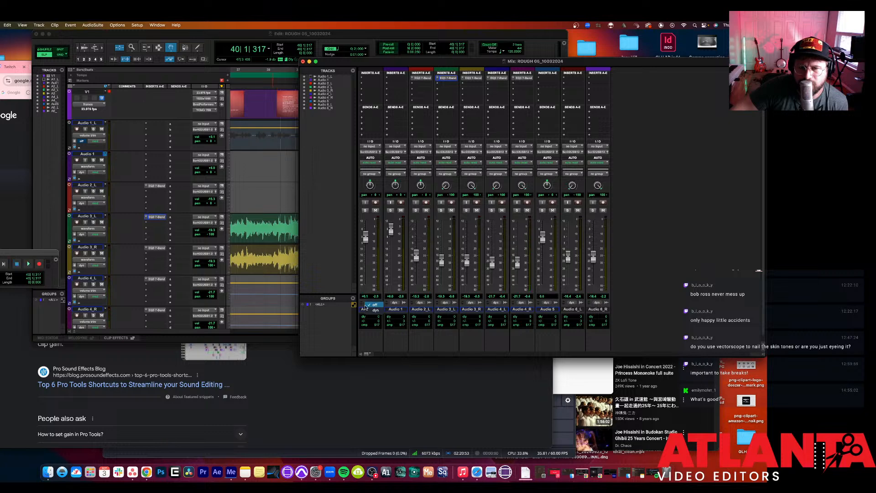
{"action": "left_click", "coordinate": [371, 311]}
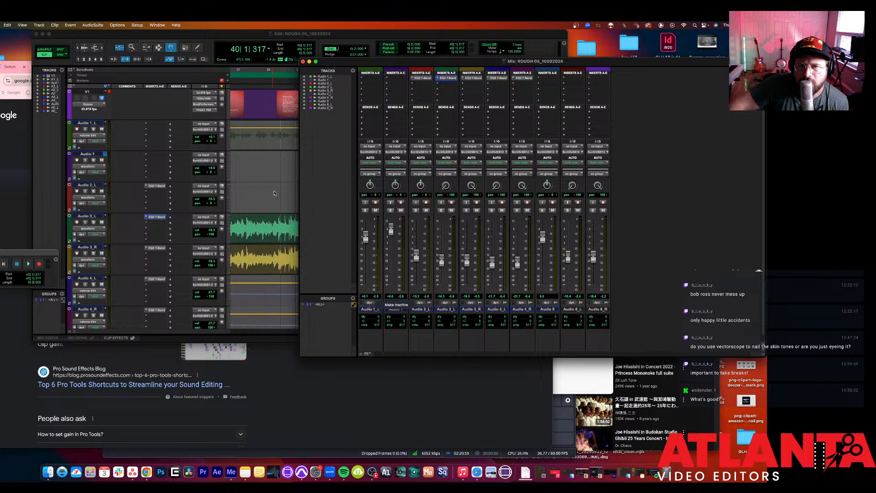
Step: Turn Audio 1_L's automation mode off in the mixer and play the session from bar 40
{"action": "left_click", "coordinate": [378, 162]}
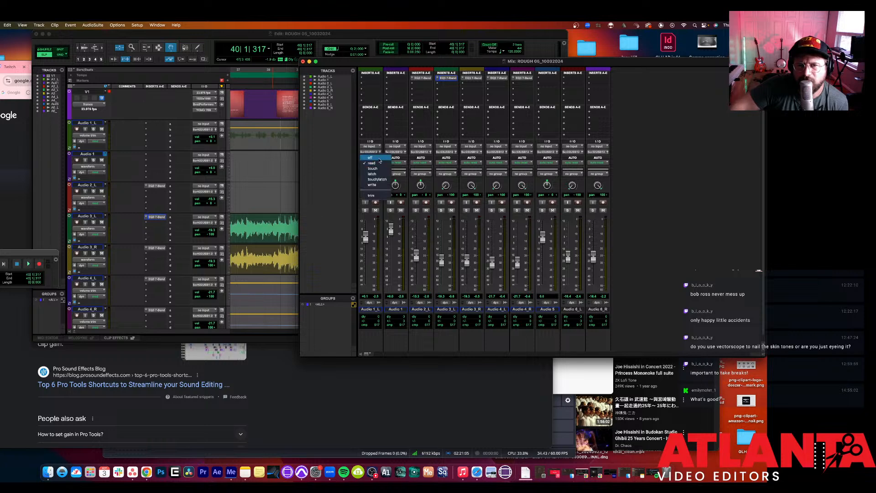
{"action": "left_click", "coordinate": [379, 158]}
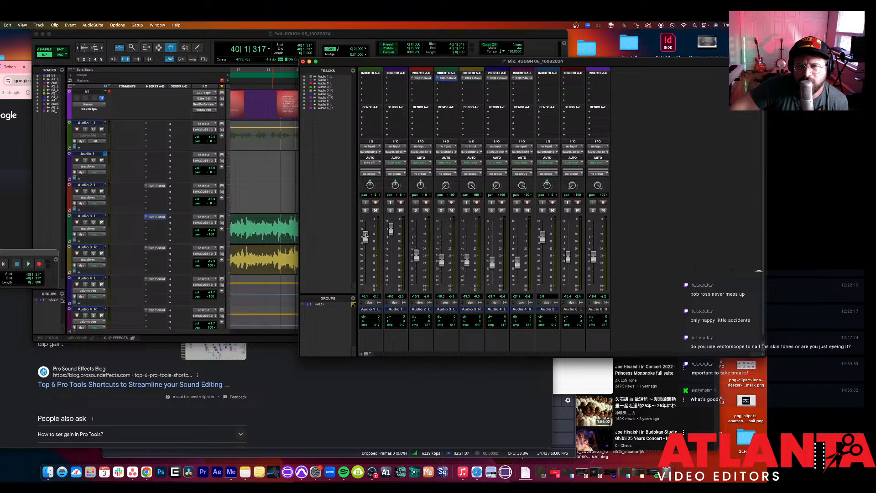
{"action": "left_click", "coordinate": [288, 188]}
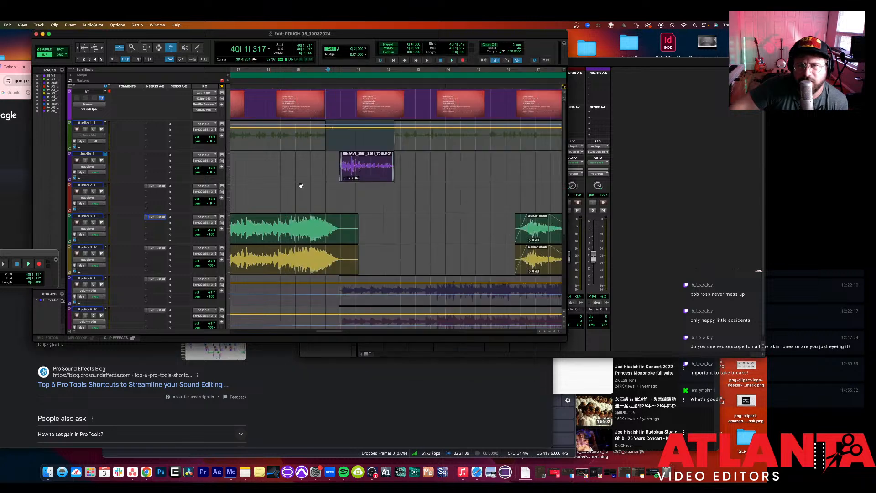
{"action": "key", "text": "space"}
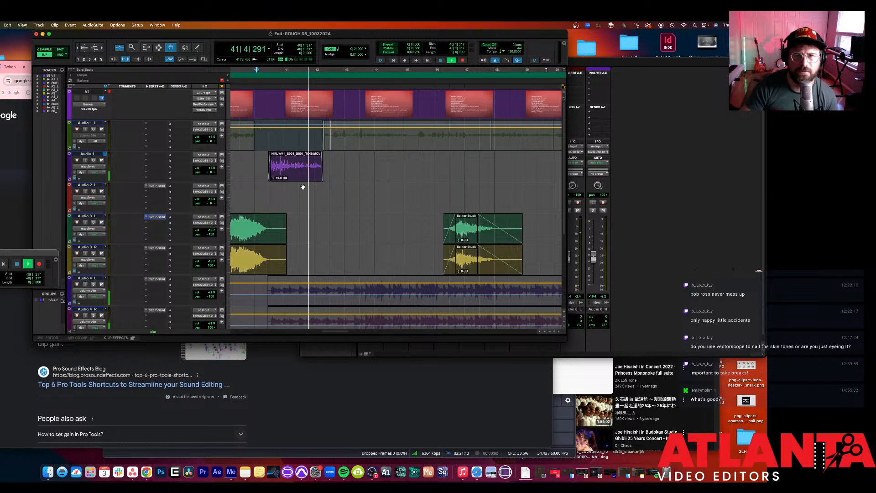
Step: Examine the clips across the whole timeline during playback and compare Audio 1_L's track with its fader in the mixer
{"action": "key", "text": "r"}
{"action": "key", "text": "r"}
{"action": "key", "text": "r"}
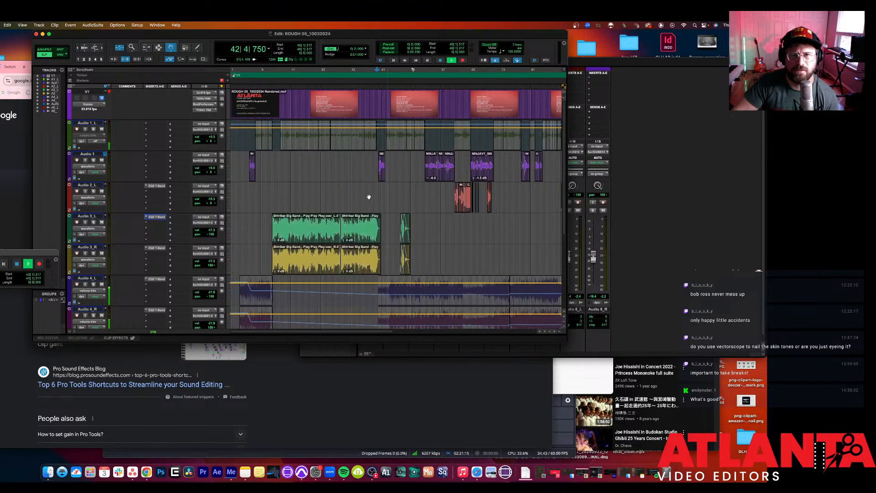
{"action": "key", "text": "r"}
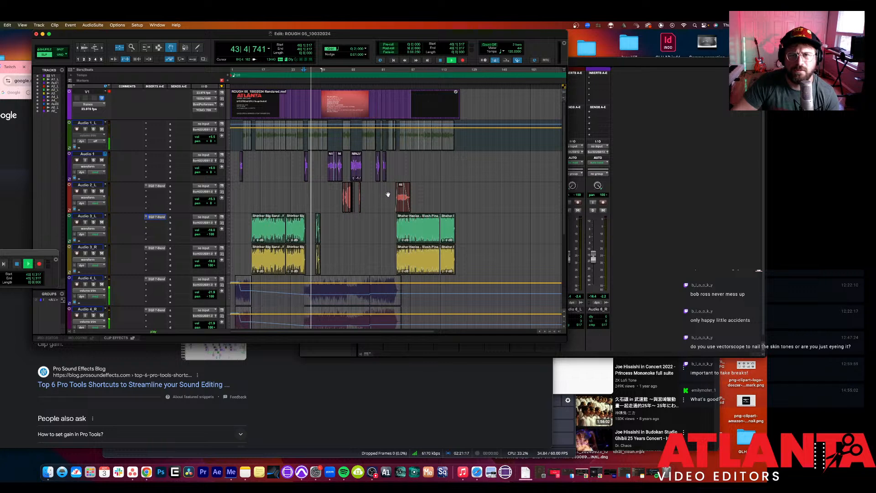
{"action": "key", "text": "t"}
{"action": "key", "text": "t"}
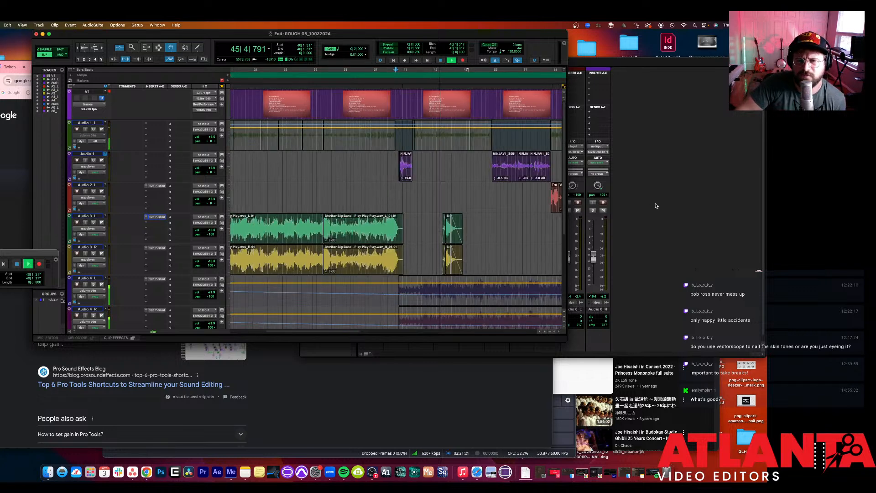
{"action": "key", "text": "super+equal"}
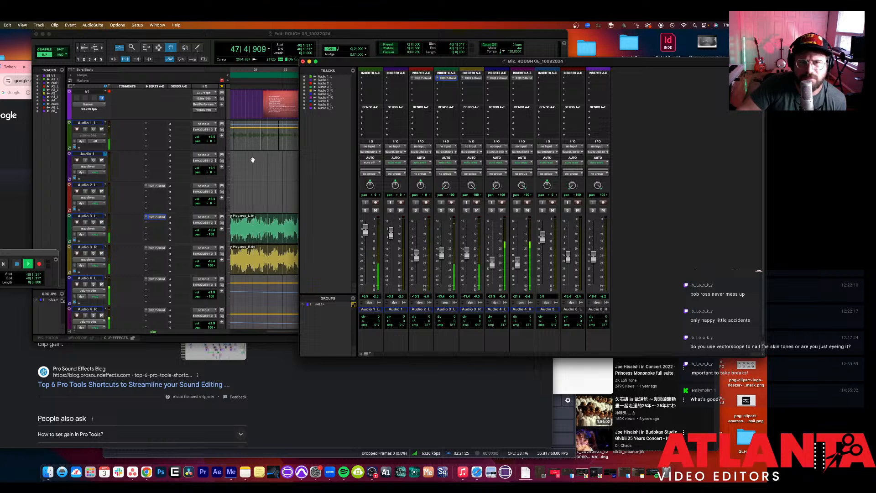
{"action": "key", "text": "super+equal"}
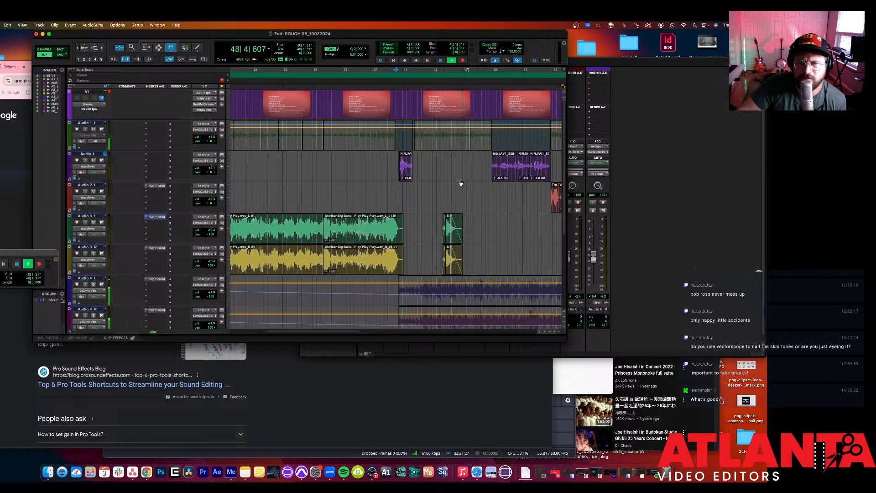
{"action": "scroll", "coordinate": [461, 183], "scroll_direction": "right", "scroll_amount": 3}
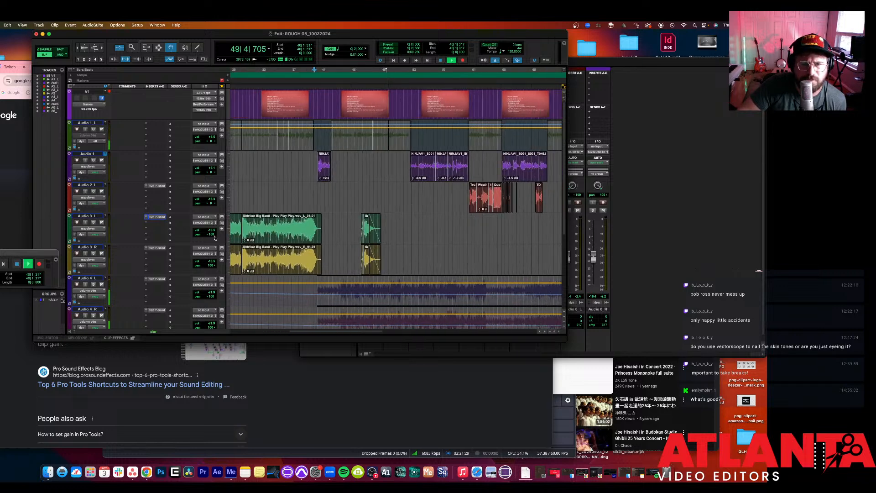
Step: Delete the Audio 3_R track together with its active clips
{"action": "left_click", "coordinate": [94, 249]}
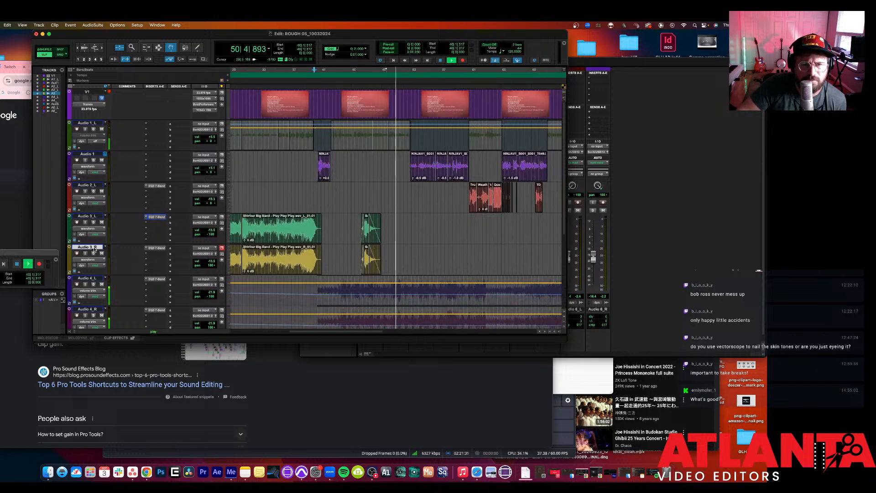
{"action": "right_click", "coordinate": [95, 249]}
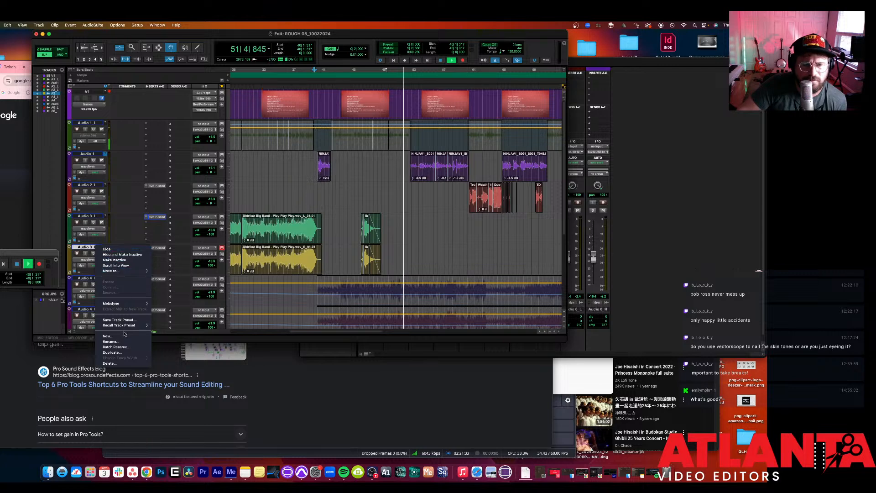
{"action": "left_click", "coordinate": [109, 364]}
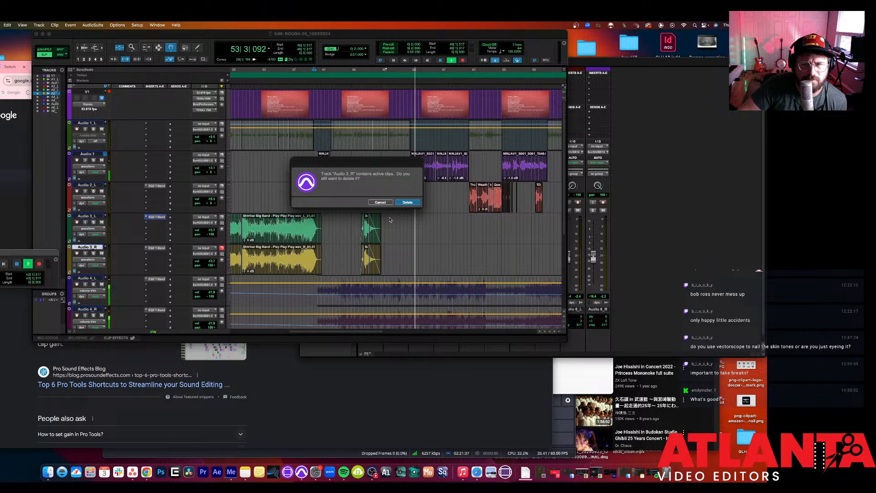
{"action": "left_click", "coordinate": [406, 203]}
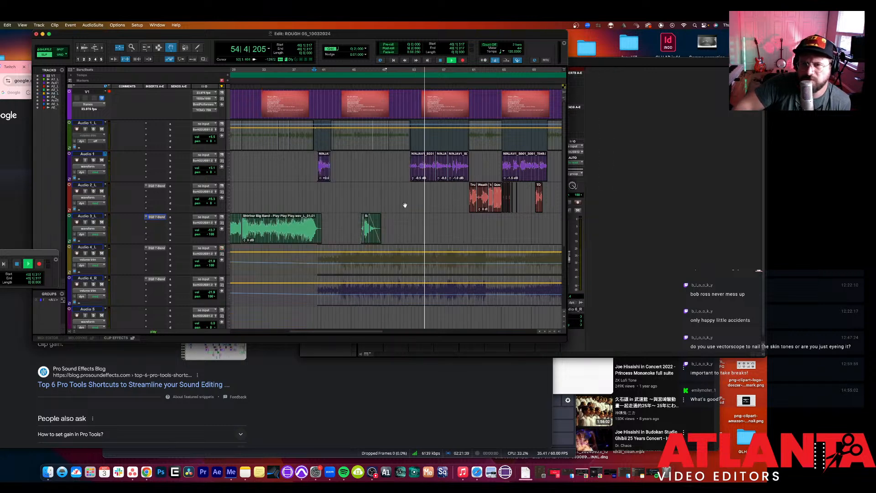
Step: Delete the Audio 4_R track together with its active clips and bring up the mixer
{"action": "left_click", "coordinate": [91, 279]}
{"action": "right_click", "coordinate": [90, 279]}
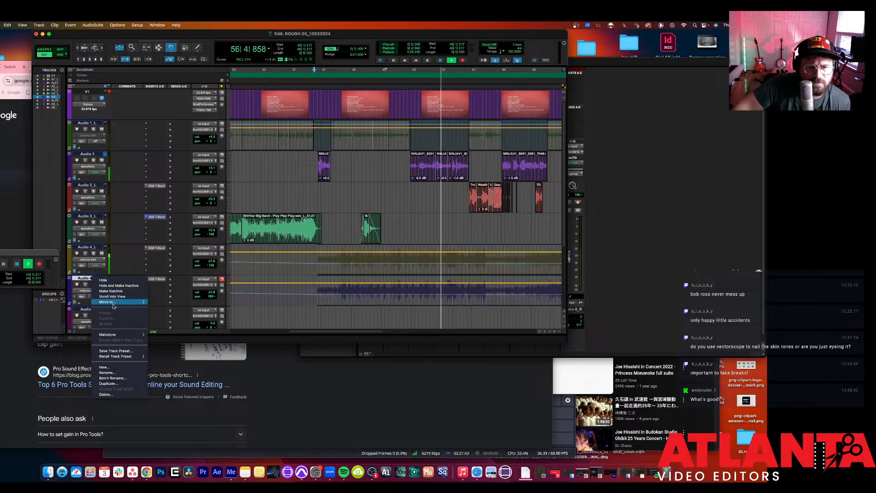
{"action": "left_click", "coordinate": [109, 394]}
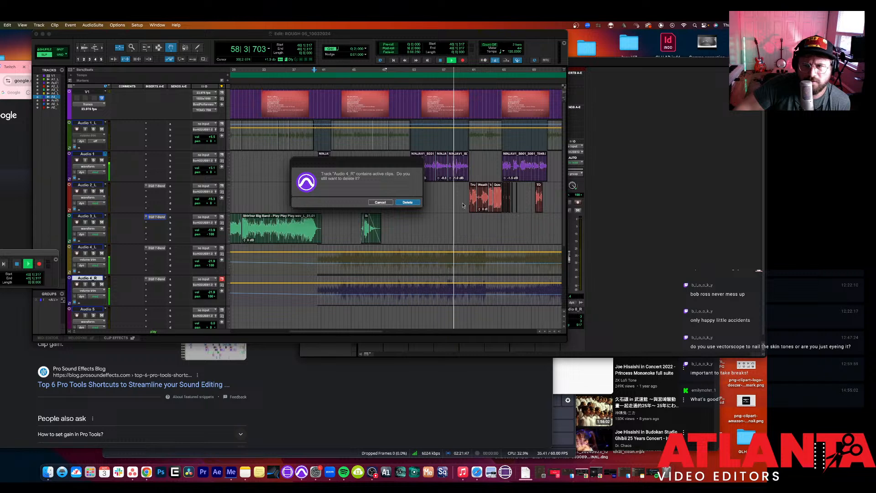
{"action": "key", "text": "Return"}
{"action": "key", "text": "super+equal"}
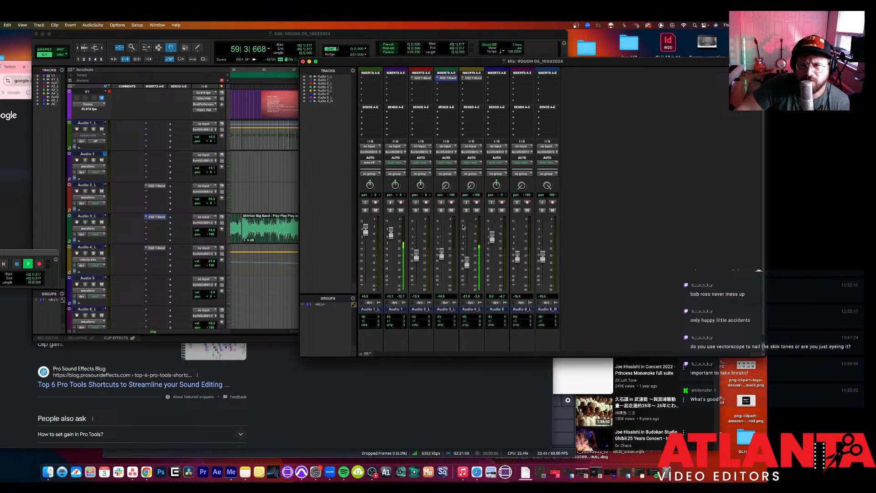
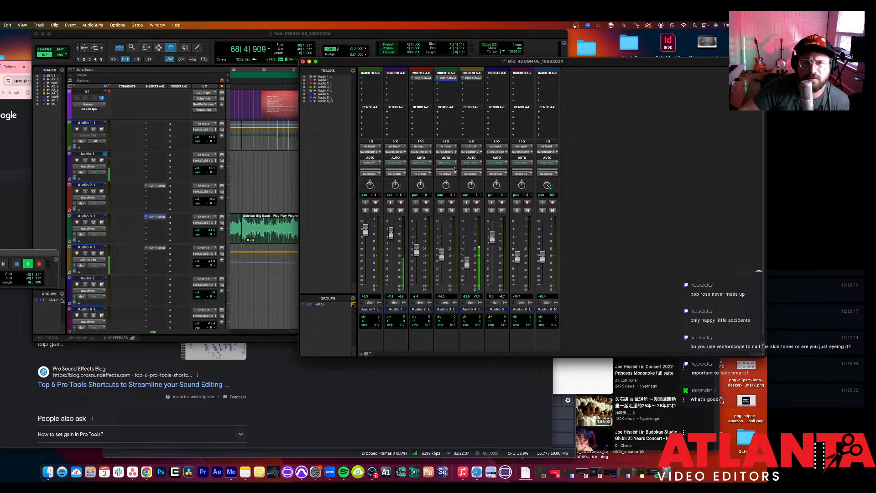
Step: Insert a mono Dyn3 Compressor/Limiter plug-in in the first insert slot of Audio 1_L
{"action": "left_click", "coordinate": [249, 186]}
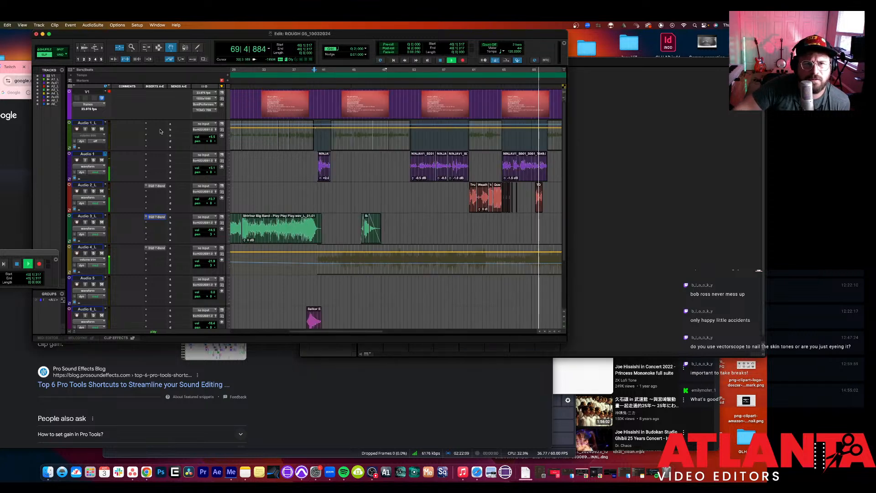
{"action": "left_click", "coordinate": [160, 130]}
{"action": "mouse_move", "coordinate": [157, 124]}
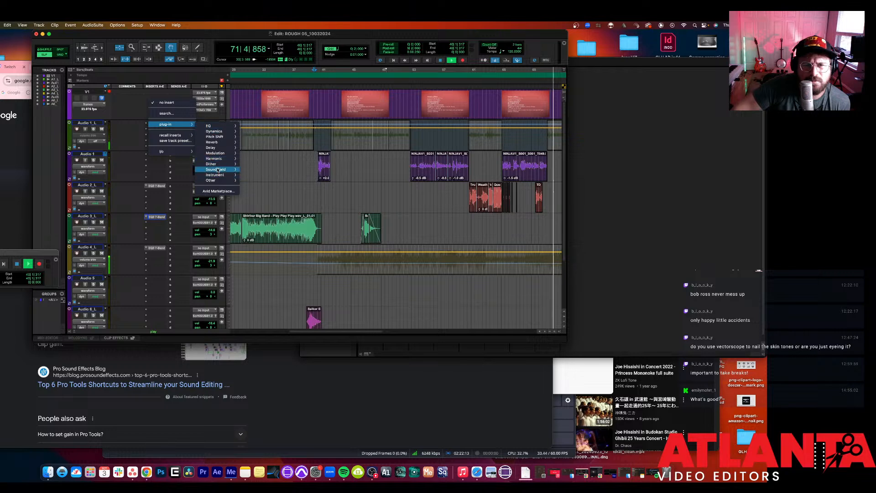
{"action": "mouse_move", "coordinate": [222, 180]}
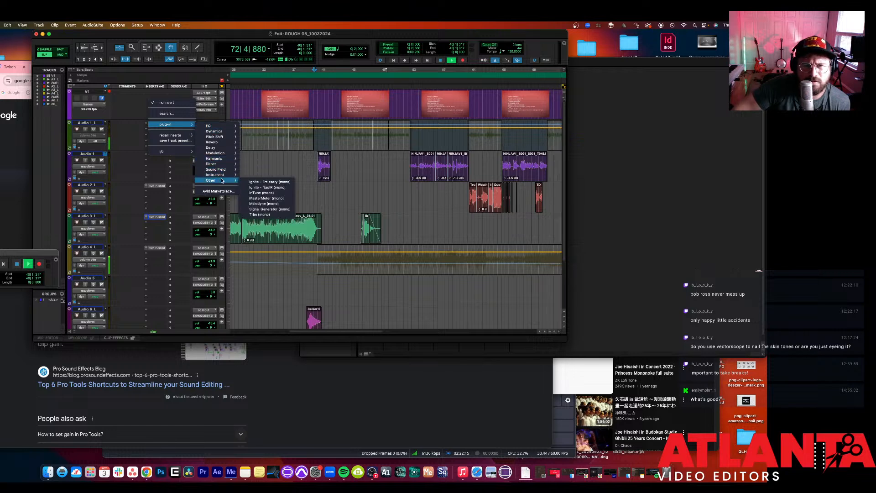
{"action": "mouse_move", "coordinate": [222, 143]}
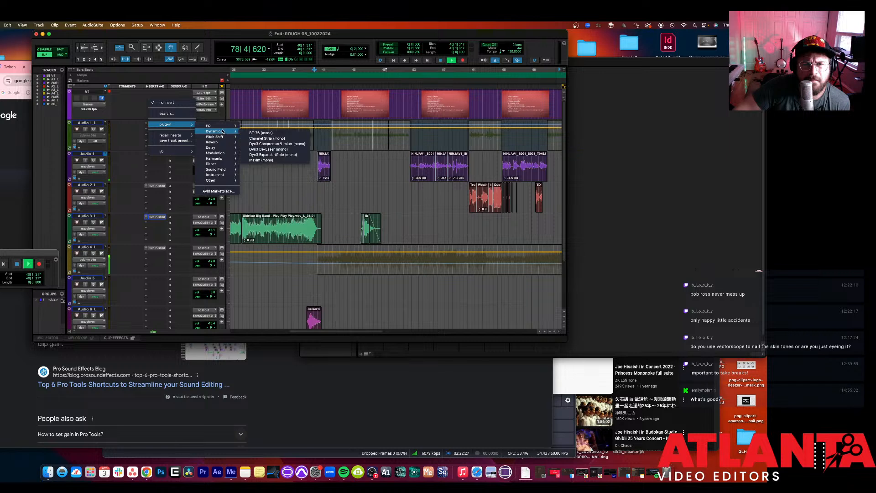
{"action": "left_click", "coordinate": [268, 144]}
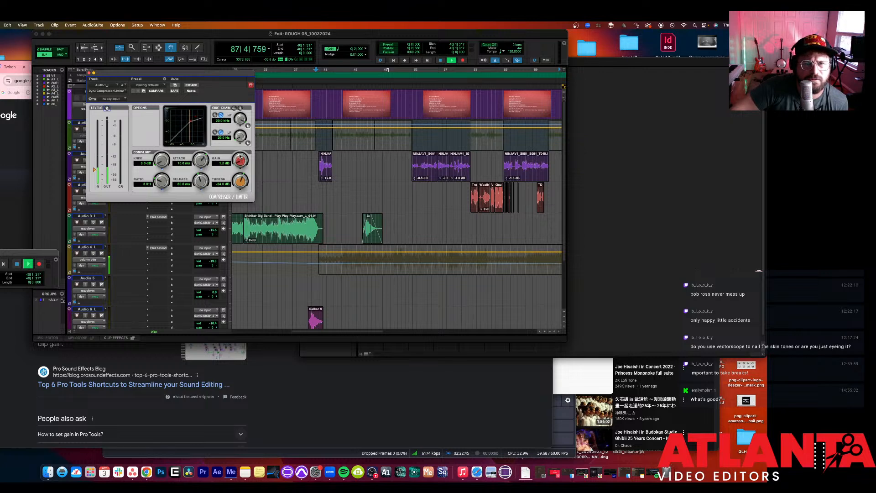
Step: Set the Audio 1_L compressor's gain to about 4.4 dB and copy the compressor insert onto the Audio 1 track
{"action": "left_click_drag", "start_coordinate": [240, 156], "coordinate": [241, 154]}
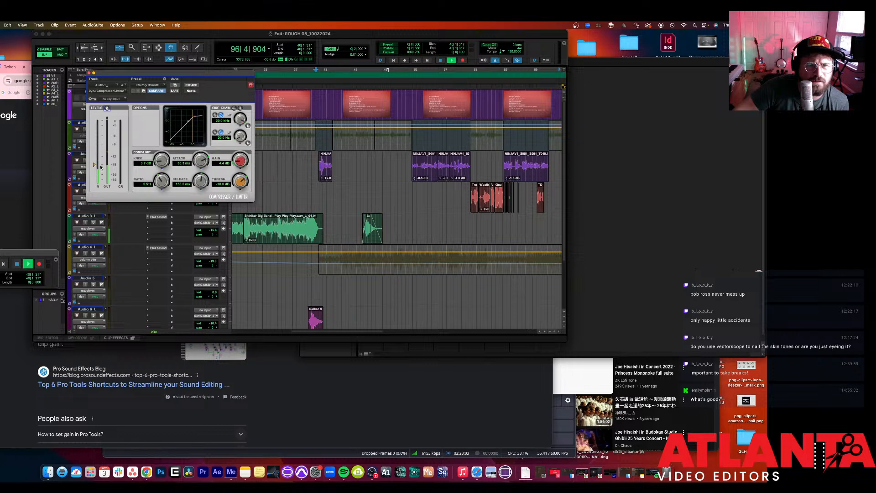
{"action": "left_click", "coordinate": [89, 73]}
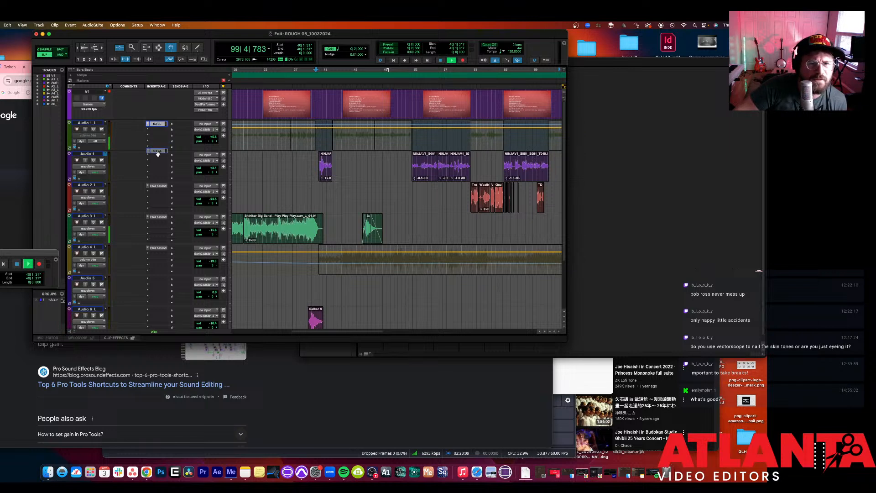
{"action": "left_click_drag", "start_coordinate": [157, 124], "coordinate": [159, 156]}
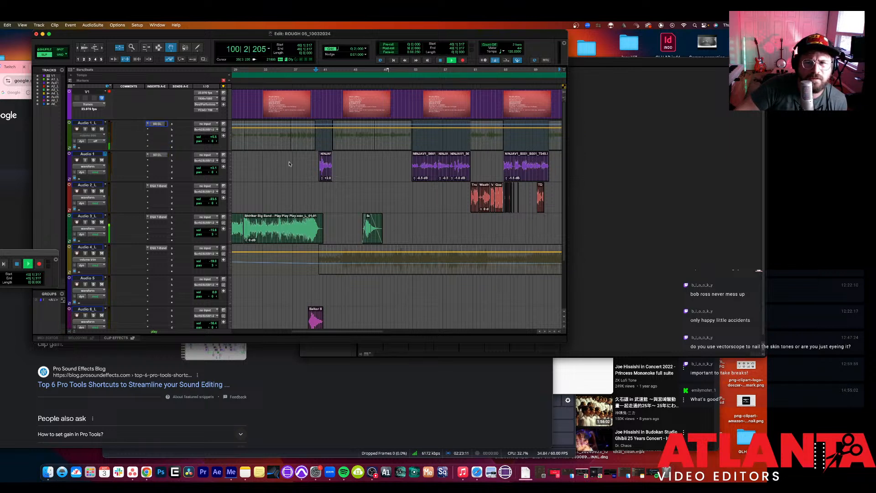
Step: Look through the session timeline from the bar 40 area to the closing clips, checking the dialogue and music tracks
{"action": "scroll", "coordinate": [301, 157], "scroll_direction": "right", "scroll_amount": 15}
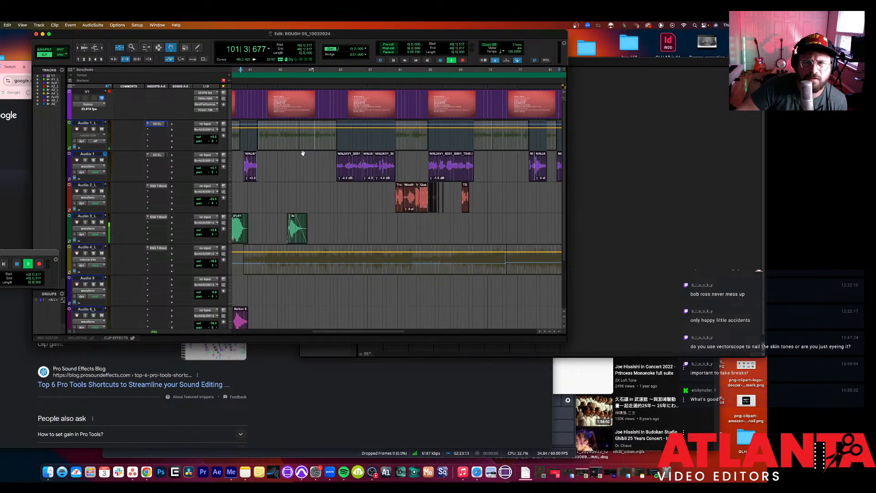
{"action": "scroll", "coordinate": [305, 152], "scroll_direction": "right", "scroll_amount": 2}
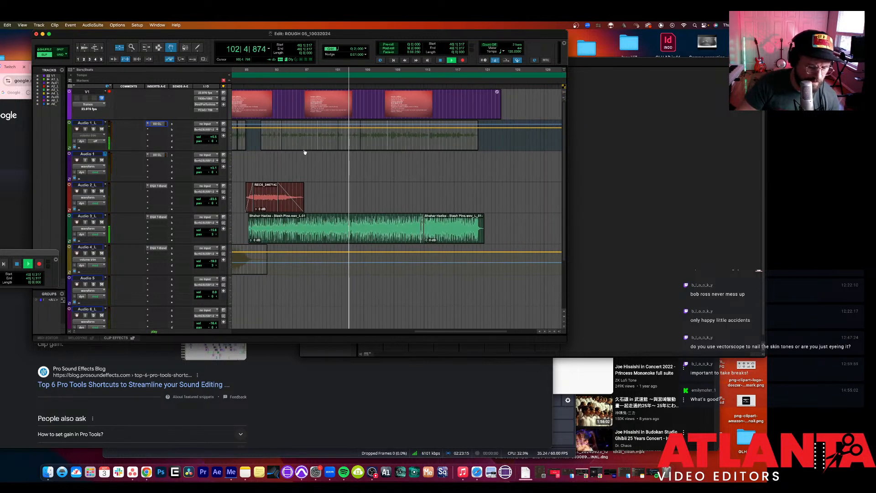
{"action": "key", "text": "r"}
{"action": "key", "text": "r"}
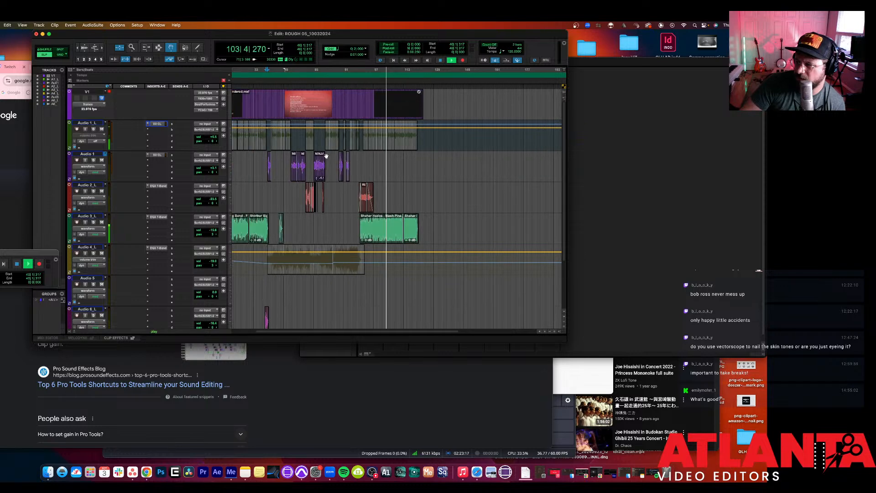
{"action": "scroll", "coordinate": [327, 156], "scroll_direction": "left", "scroll_amount": 3}
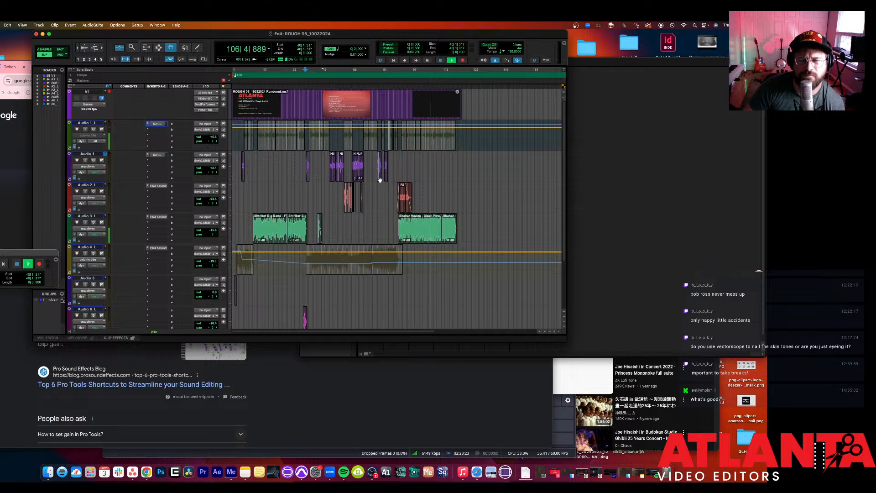
{"action": "key", "text": "t"}
{"action": "key", "text": "t"}
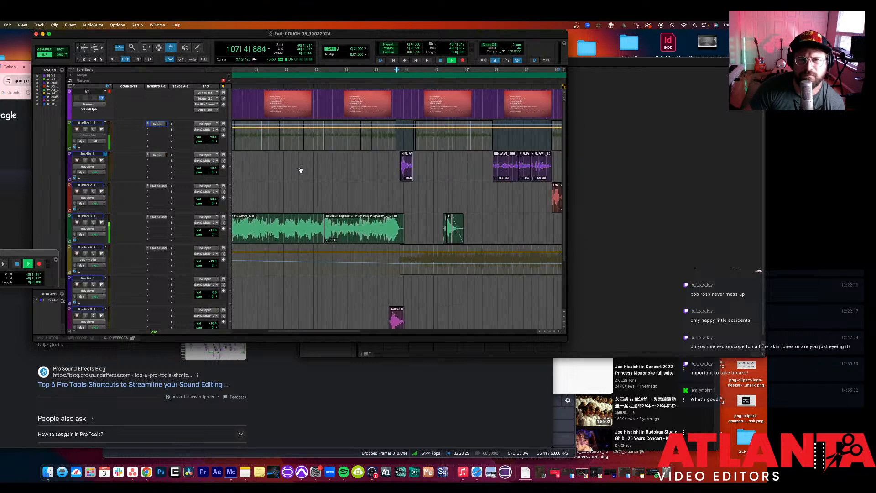
{"action": "key", "text": "r"}
{"action": "key", "text": "r"}
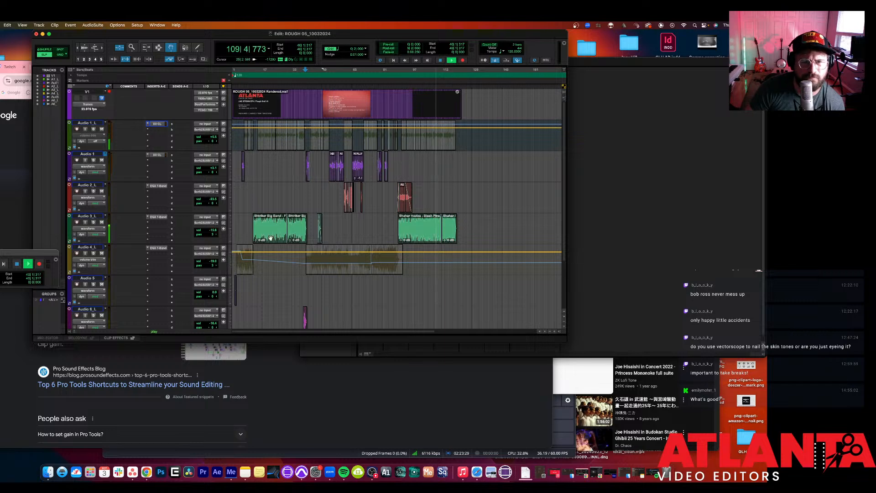
Step: Delete the Audio 6_R track together with its active clips
{"action": "scroll", "coordinate": [291, 214], "scroll_direction": "down", "scroll_amount": 4}
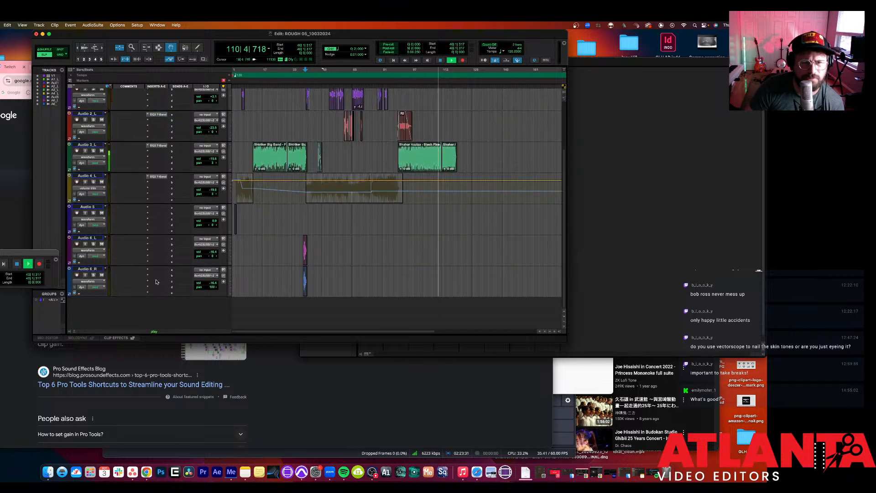
{"action": "right_click", "coordinate": [85, 270]}
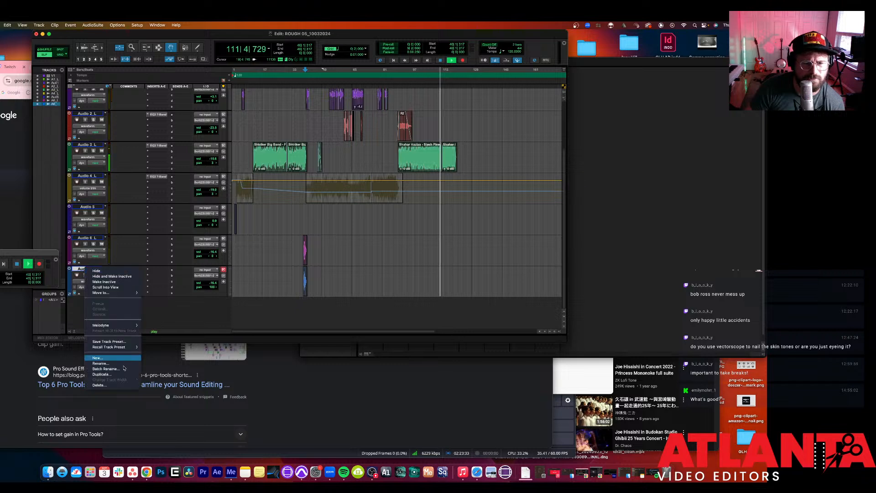
{"action": "left_click", "coordinate": [122, 385]}
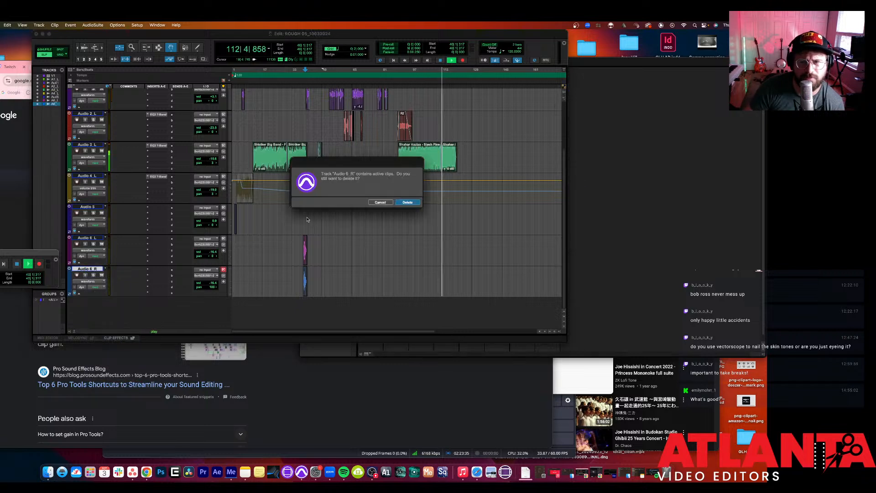
{"action": "left_click", "coordinate": [408, 203]}
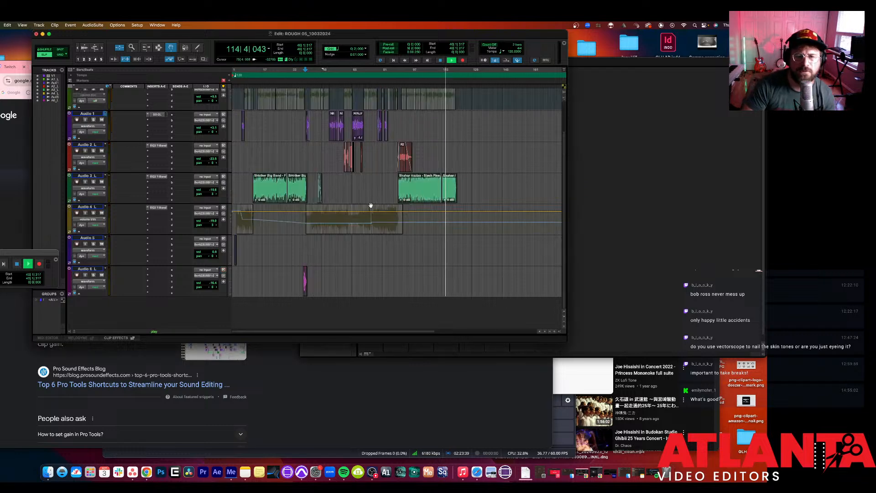
Step: Stop playback and move the playhead back to about bar 2 at the beginning of the timeline
{"action": "scroll", "coordinate": [338, 204], "scroll_direction": "up", "scroll_amount": 3}
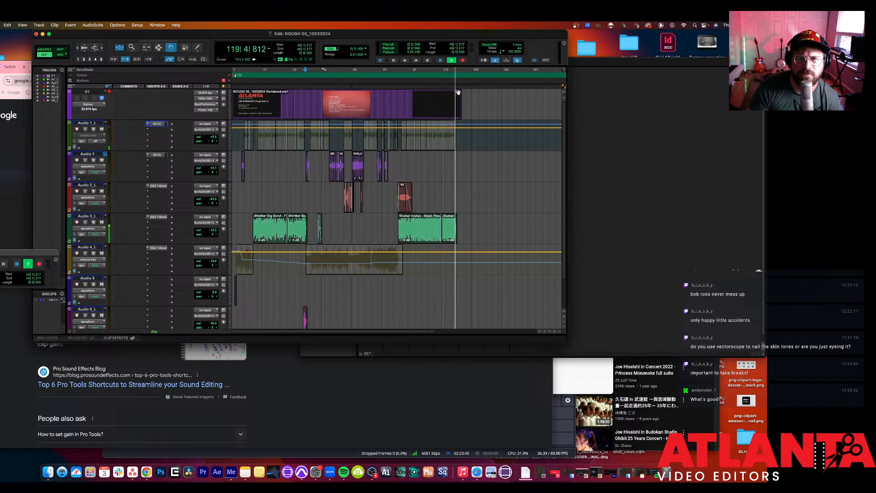
{"action": "key", "text": "space"}
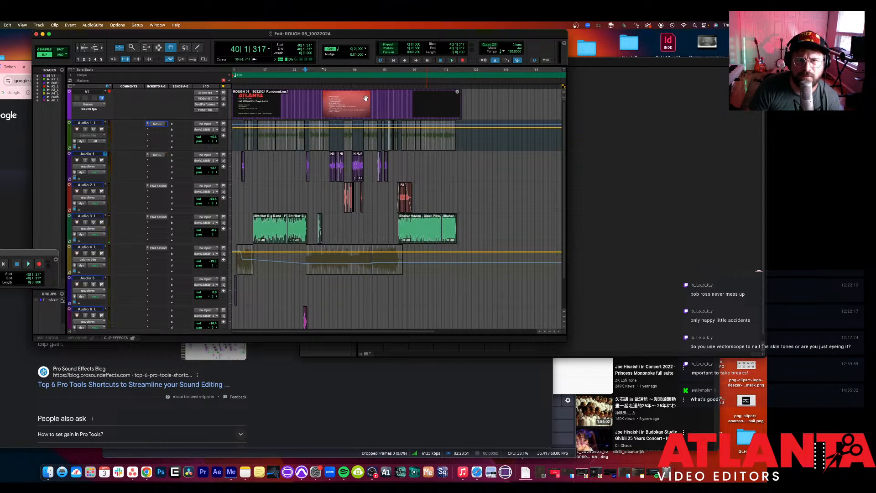
{"action": "left_click", "coordinate": [333, 103]}
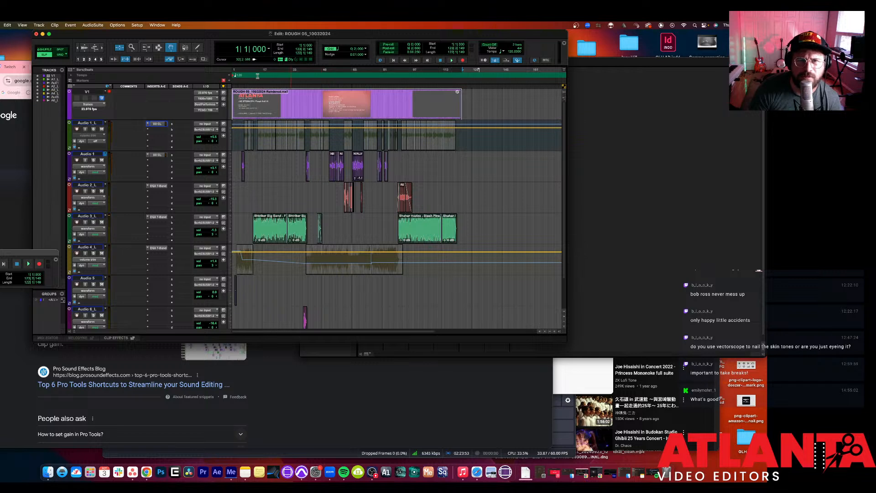
{"action": "left_click_drag", "start_coordinate": [252, 71], "coordinate": [229, 72]}
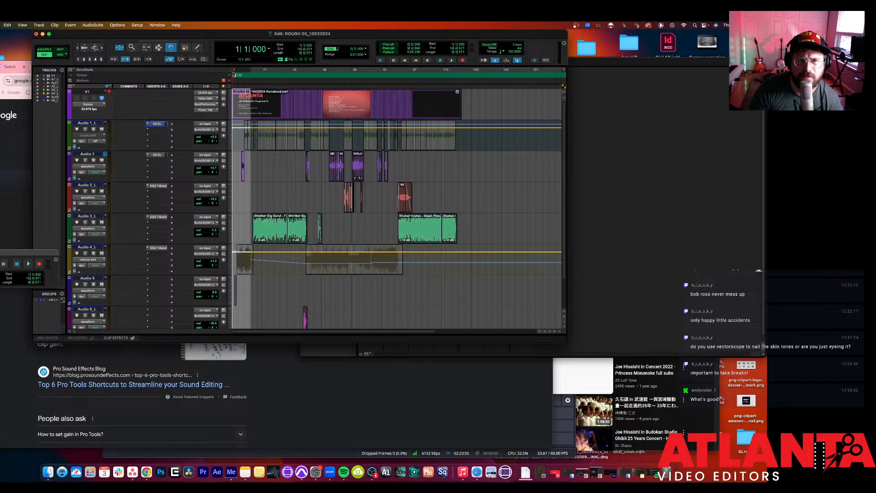
{"action": "left_click", "coordinate": [234, 72]}
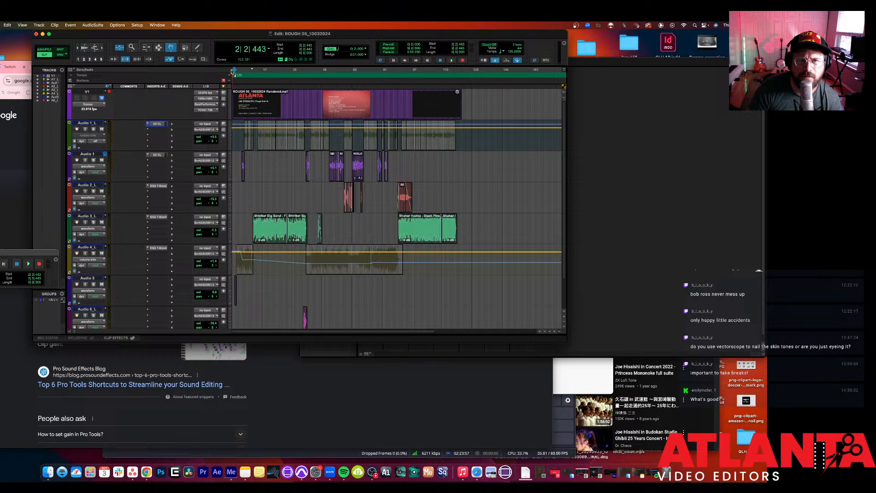
{"action": "scroll", "coordinate": [299, 209], "scroll_direction": "down", "scroll_amount": 3}
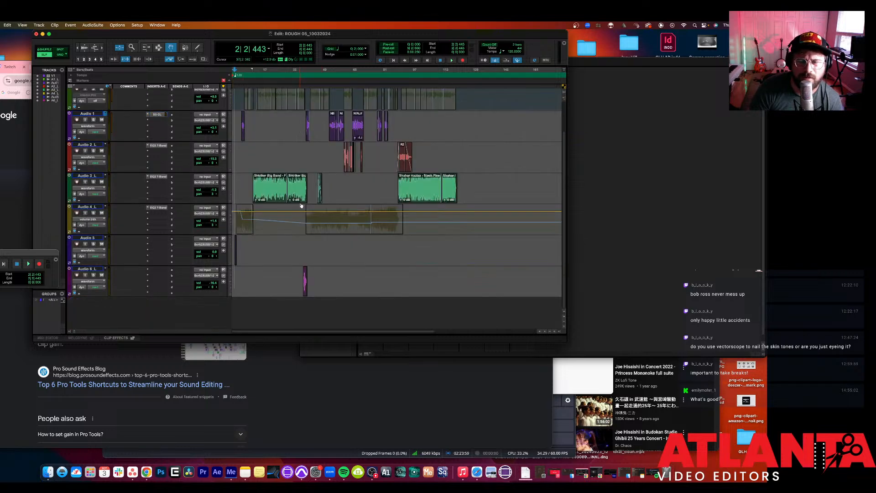
{"action": "scroll", "coordinate": [305, 228], "scroll_direction": "up", "scroll_amount": 3}
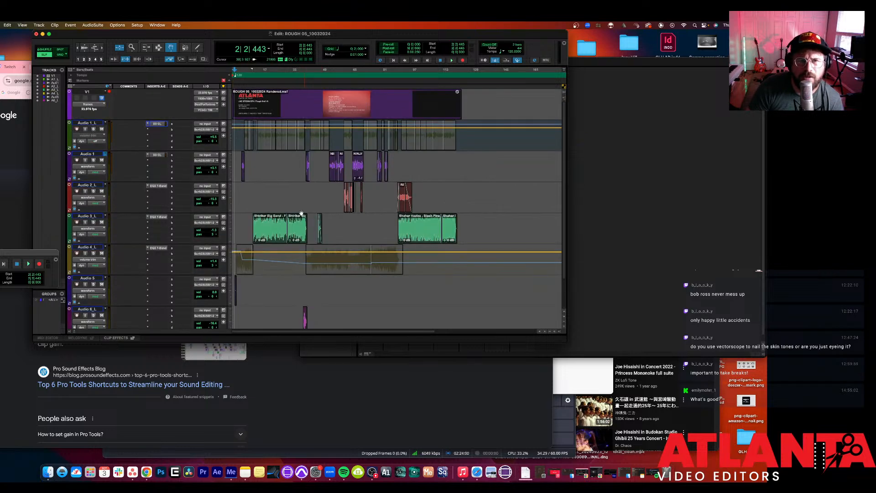
Step: Open the Video Universe window, return the playhead to the session start, and close the window again
{"action": "left_click", "coordinate": [281, 111]}
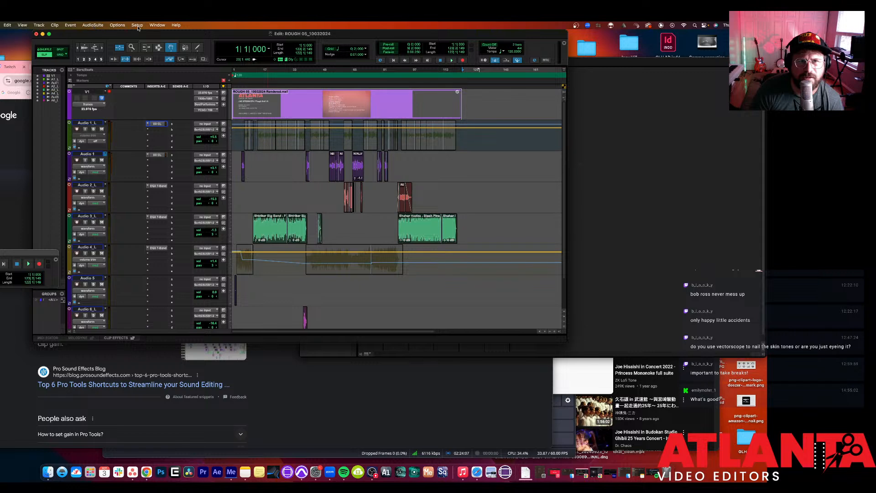
{"action": "left_click", "coordinate": [157, 25]}
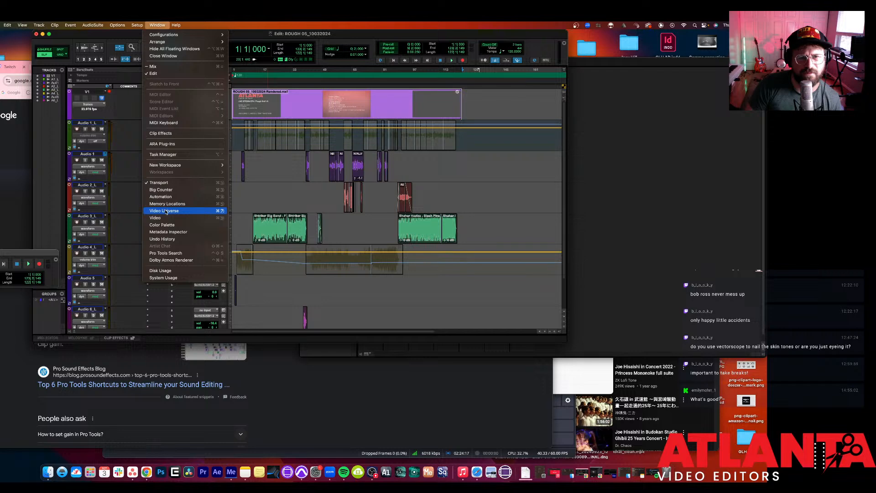
{"action": "left_click", "coordinate": [164, 211]}
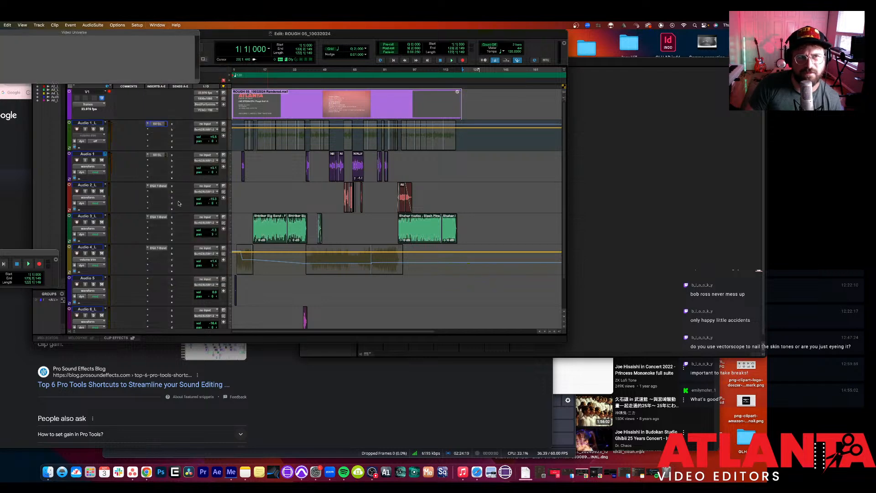
{"action": "key", "text": "Return"}
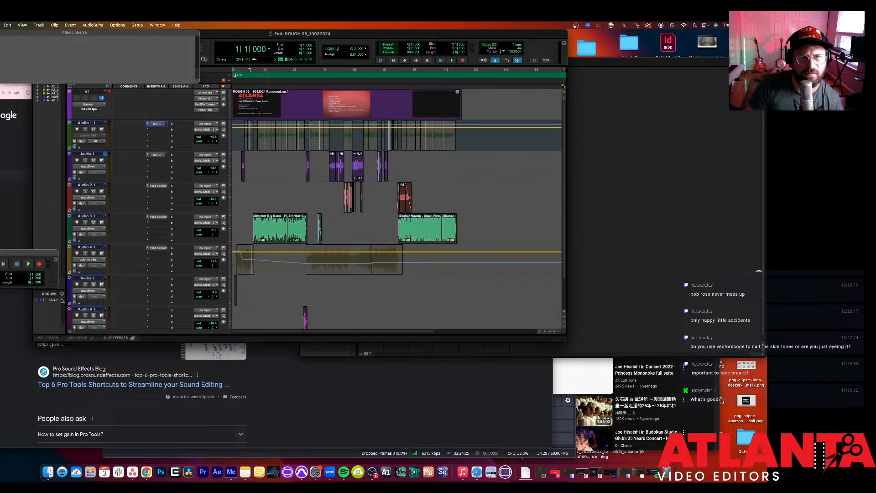
{"action": "key", "text": "super+w"}
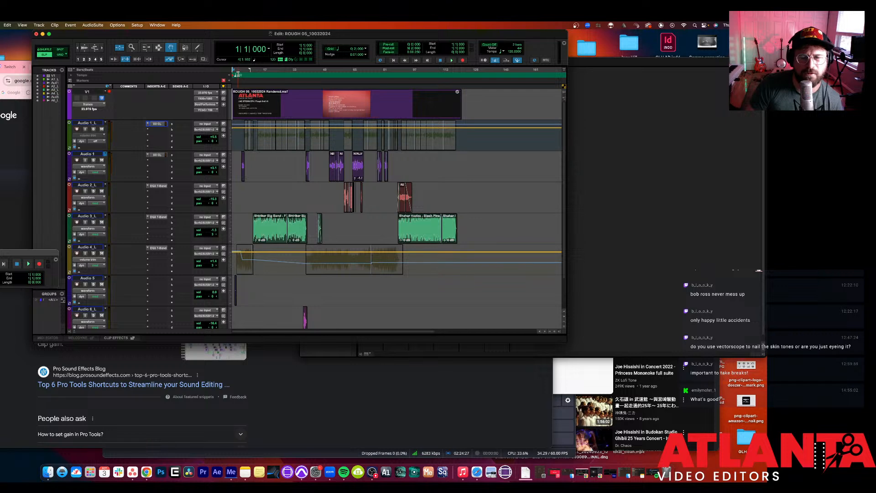
Step: Play the session from the start and arrange the Edit and Mix windows side by side
{"action": "key", "text": "space"}
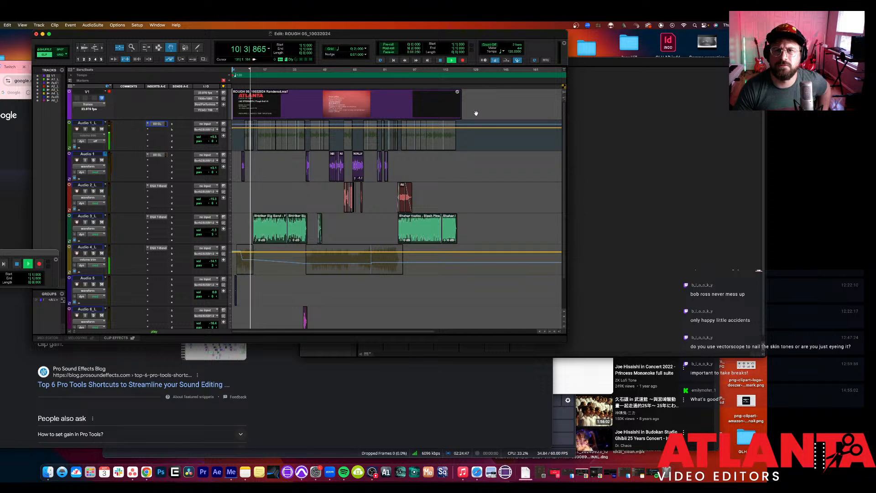
{"action": "left_click_drag", "start_coordinate": [421, 33], "coordinate": [338, 40]}
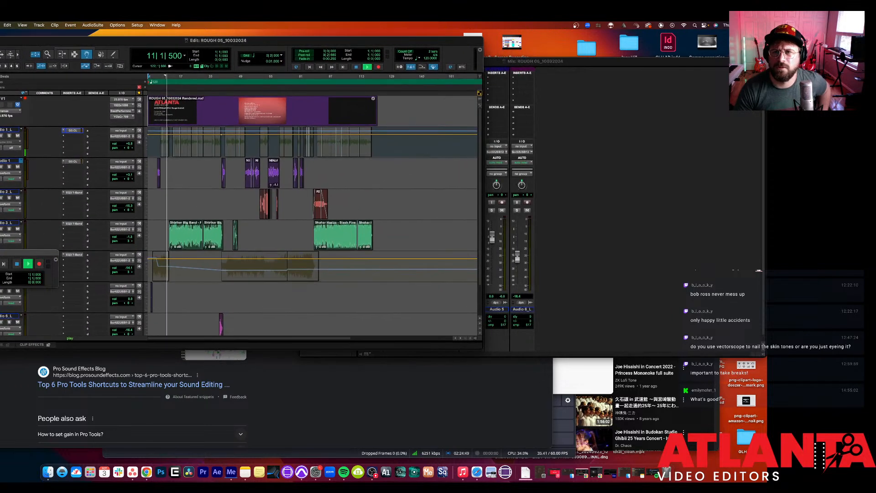
{"action": "left_click", "coordinate": [653, 69]}
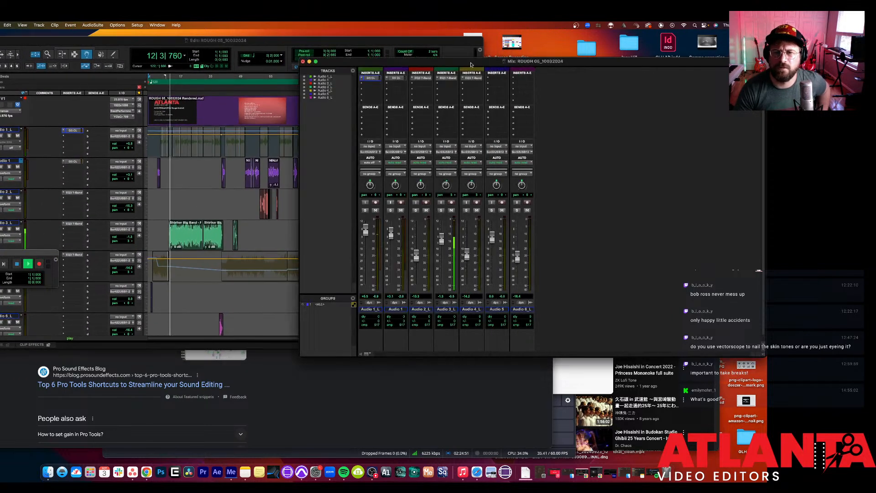
{"action": "left_click_drag", "start_coordinate": [465, 65], "coordinate": [652, 51]}
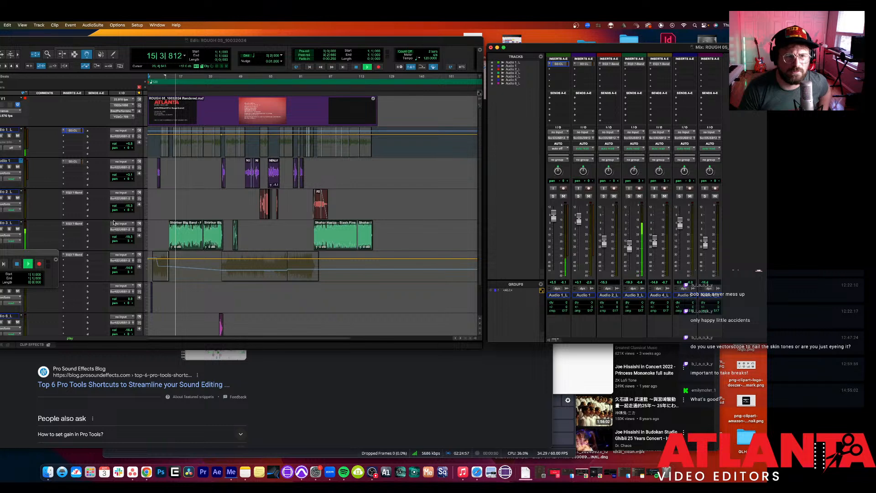
Step: Show the volume trim automation on the Audio 3_L music track and stop playback
{"action": "left_click", "coordinate": [16, 236]}
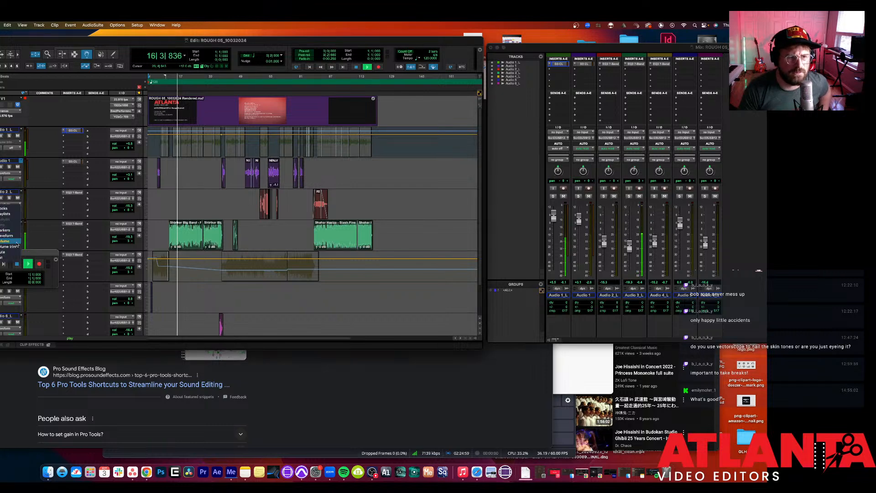
{"action": "left_click", "coordinate": [19, 247]}
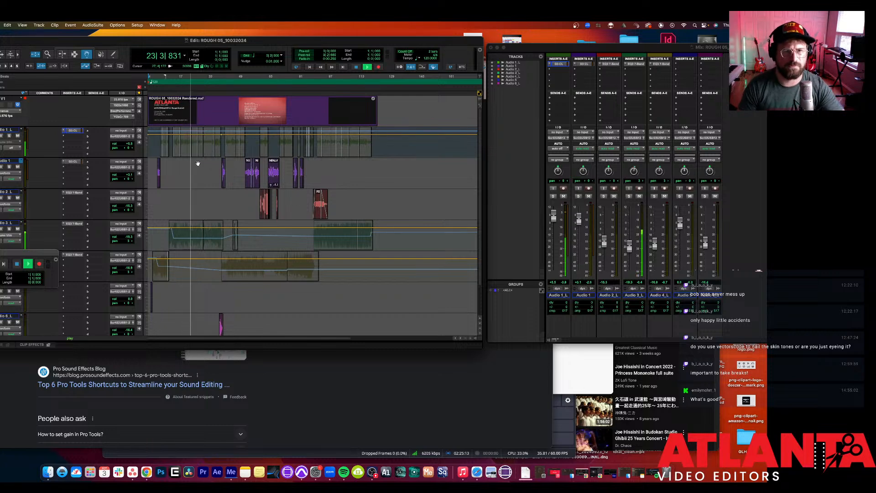
{"action": "key", "text": "space"}
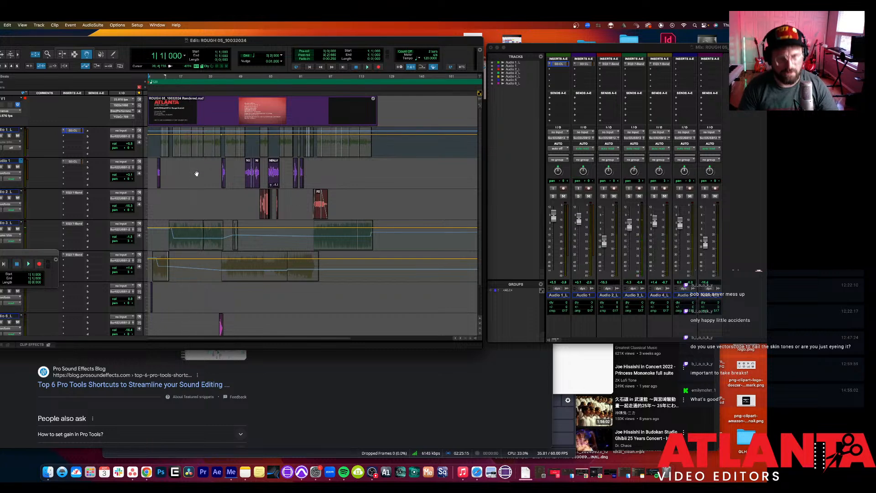
Step: Play the dialogue from about bar 17 and switch the Audio 1_L track view to waveform
{"action": "key", "text": "t"}
{"action": "key", "text": "t"}
{"action": "key", "text": "t"}
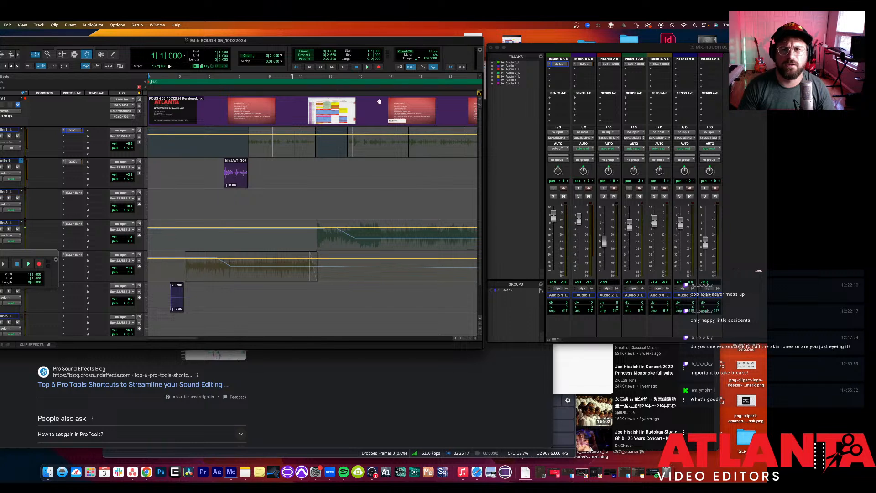
{"action": "left_click", "coordinate": [403, 77]}
{"action": "key", "text": "space"}
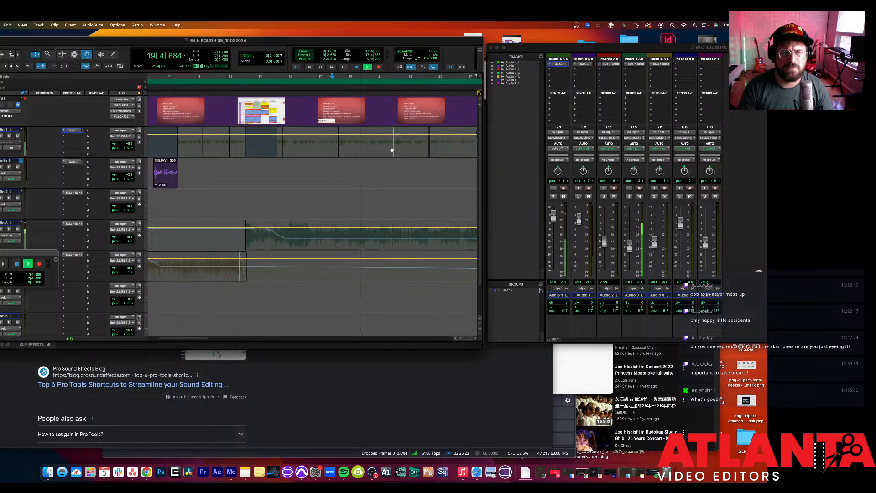
{"action": "left_click", "coordinate": [16, 141]}
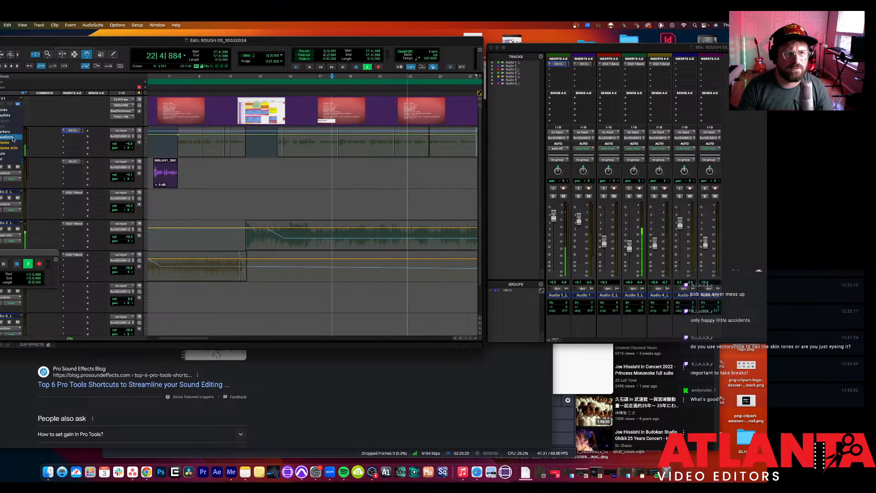
{"action": "left_click", "coordinate": [15, 143]}
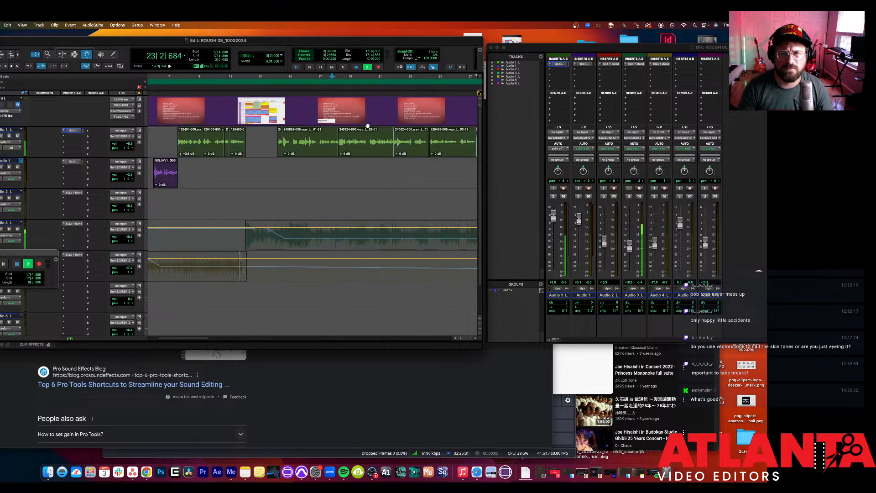
Step: Audition Audio 1_L from about bar 21, enable the Smart Tool, and add a short fade-out to the dialogue clip ending at bar 22
{"action": "left_click", "coordinate": [382, 77]}
{"action": "key", "text": "space"}
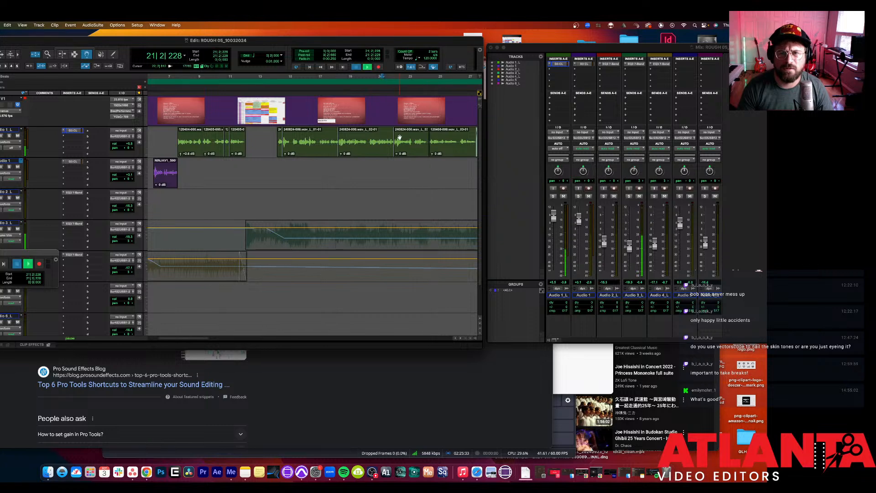
{"action": "left_click", "coordinate": [400, 134]}
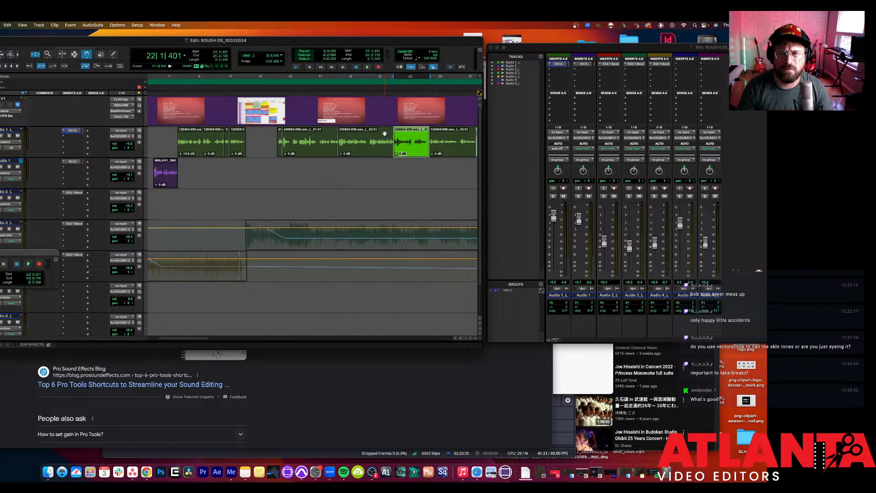
{"action": "left_click", "coordinate": [390, 131]}
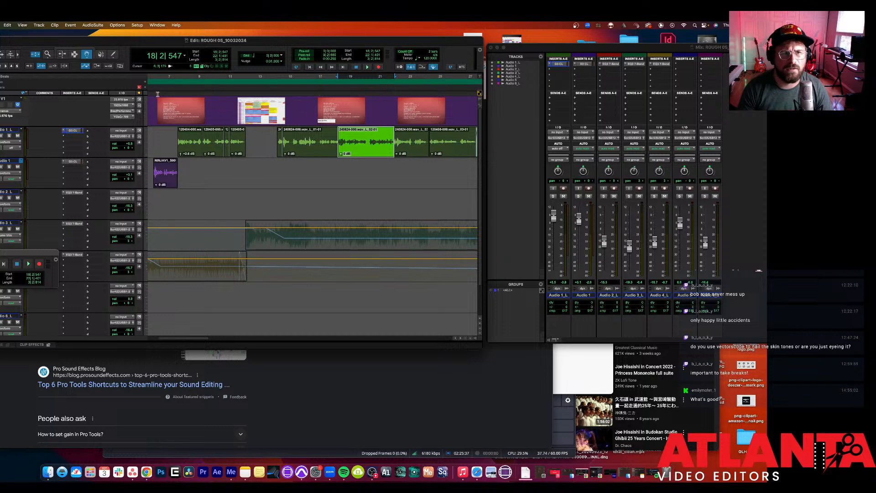
{"action": "left_click", "coordinate": [85, 50]}
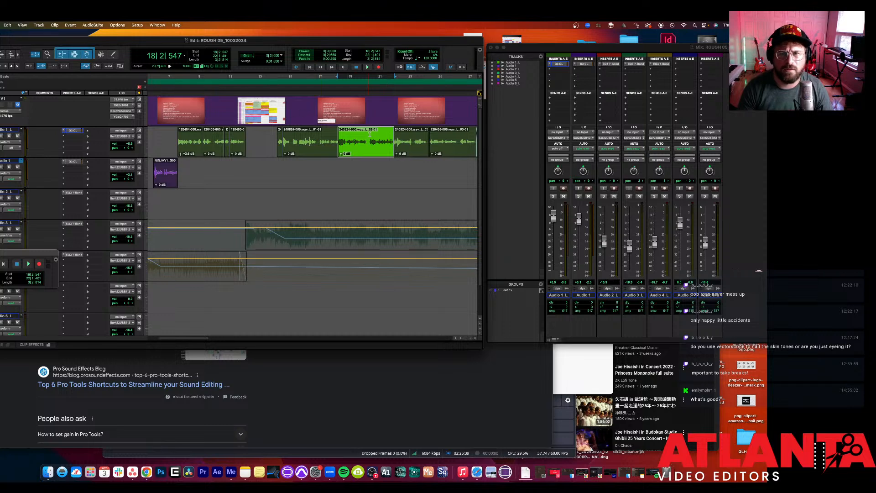
{"action": "left_click_drag", "start_coordinate": [391, 130], "coordinate": [394, 131]}
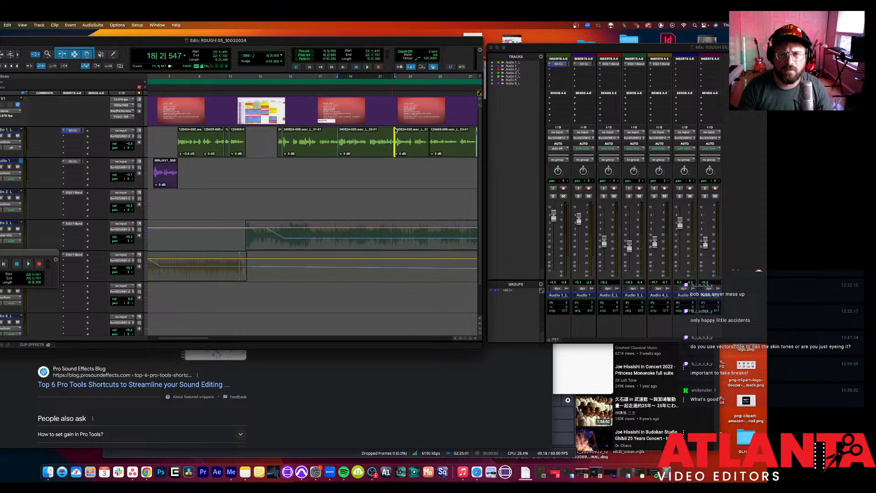
{"action": "left_click_drag", "start_coordinate": [393, 130], "coordinate": [393, 131]}
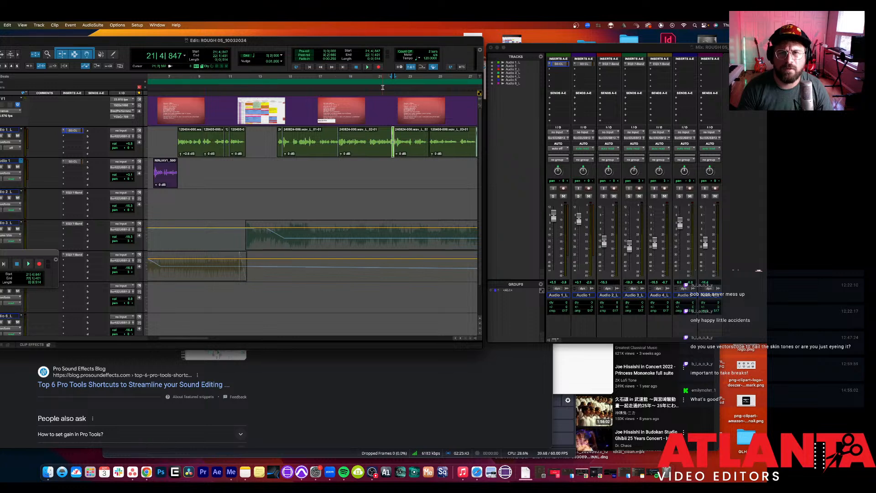
Step: Play back the Audio 1_L clip transition from about bar 21 to check the fade
{"action": "left_click", "coordinate": [381, 77]}
{"action": "key", "text": "space"}
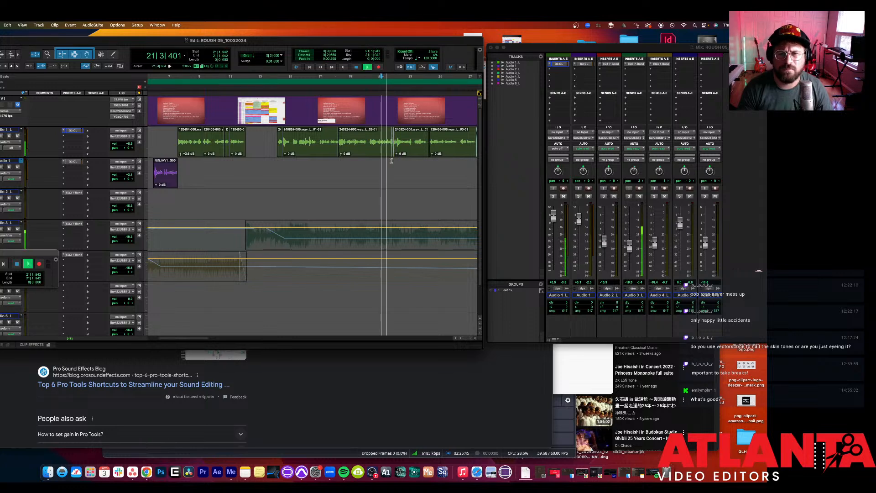
{"action": "key", "text": "space"}
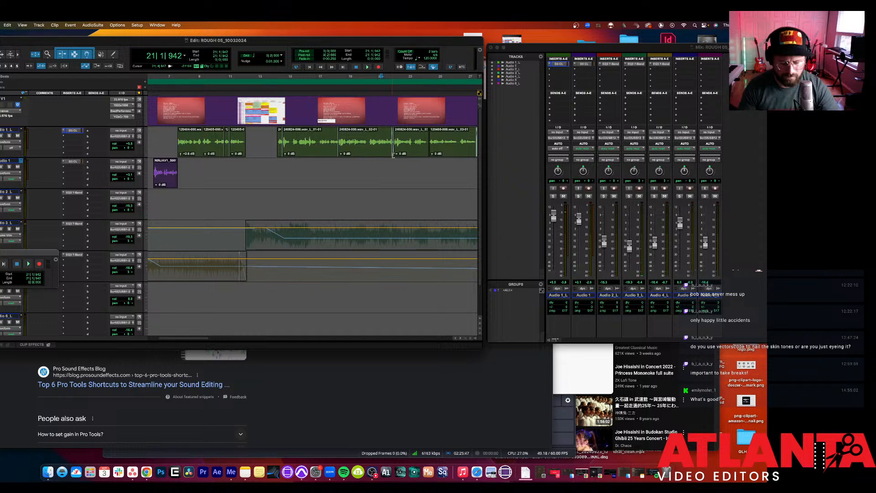
Step: Replace the fade-out before bar 22 on Audio 1_L with a much shorter one and play back the transition
{"action": "key", "text": "super+bracketright"}
{"action": "key", "text": "super+bracketright"}
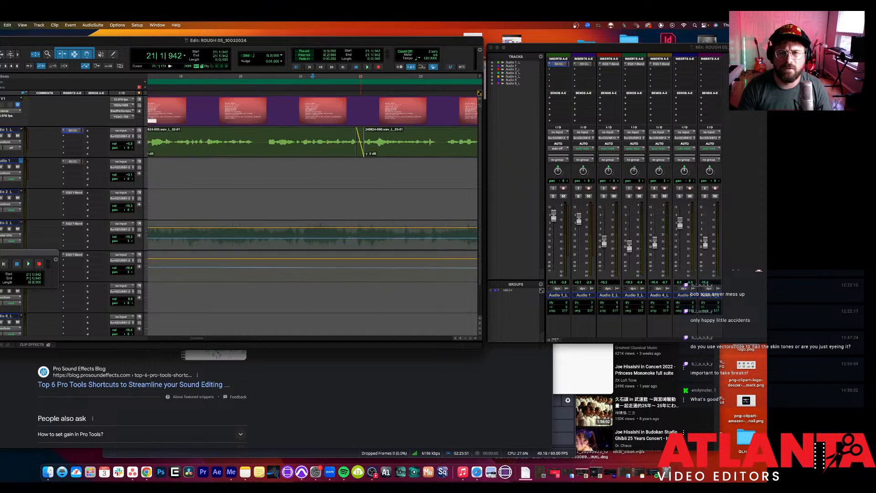
{"action": "key", "text": "space"}
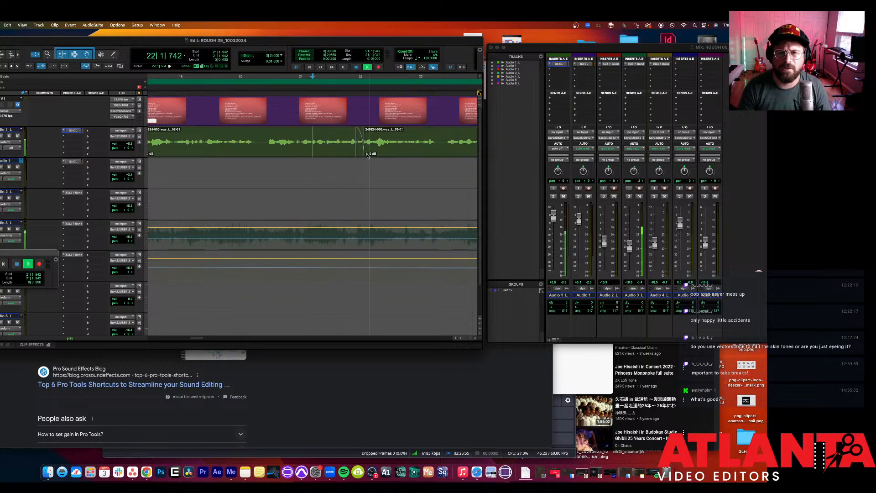
{"action": "key", "text": "space"}
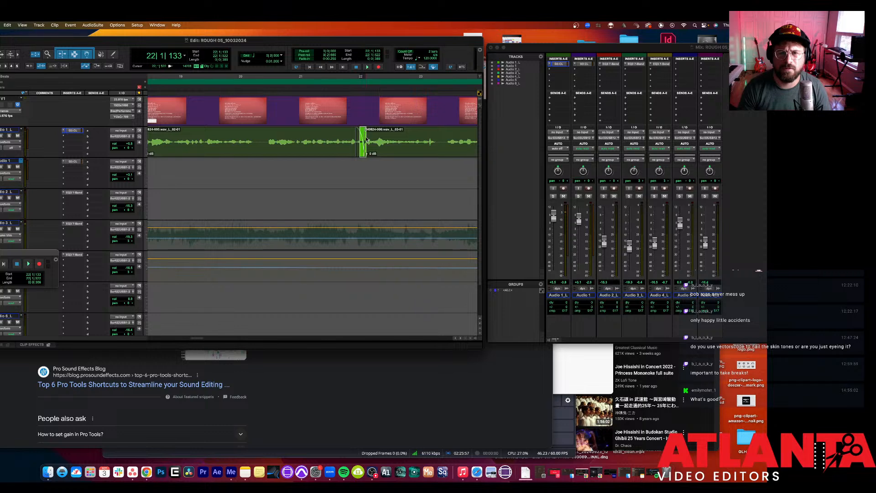
{"action": "key", "text": "super+z"}
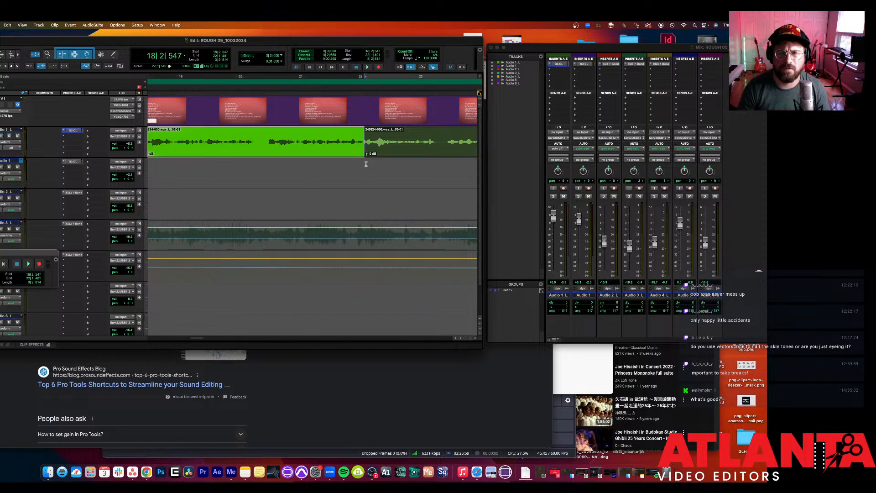
{"action": "left_click", "coordinate": [364, 130]}
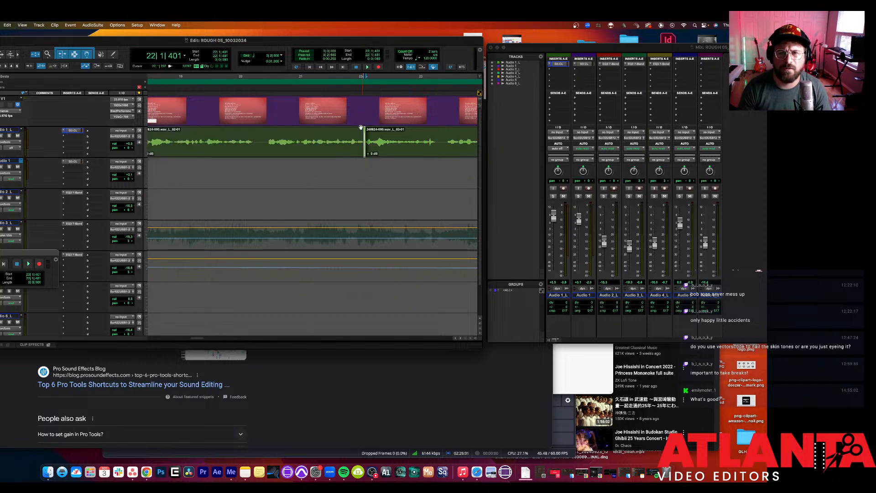
{"action": "left_click", "coordinate": [346, 78]}
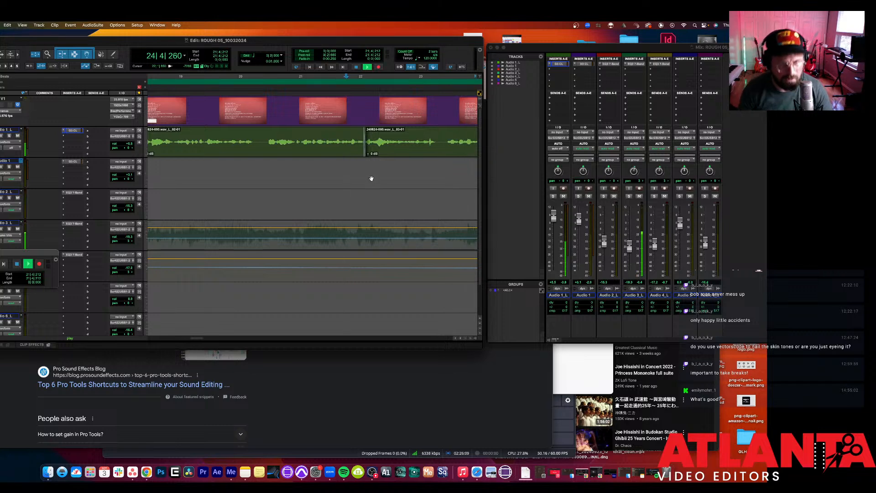
Step: Raise the clip gain of the Audio 1_L dialogue clips from about bar 24 to 39, using +4.4 dB at bar 30 and +1.7 dB at bar 35
{"action": "key", "text": "r"}
{"action": "key", "text": "r"}
{"action": "key", "text": "t"}
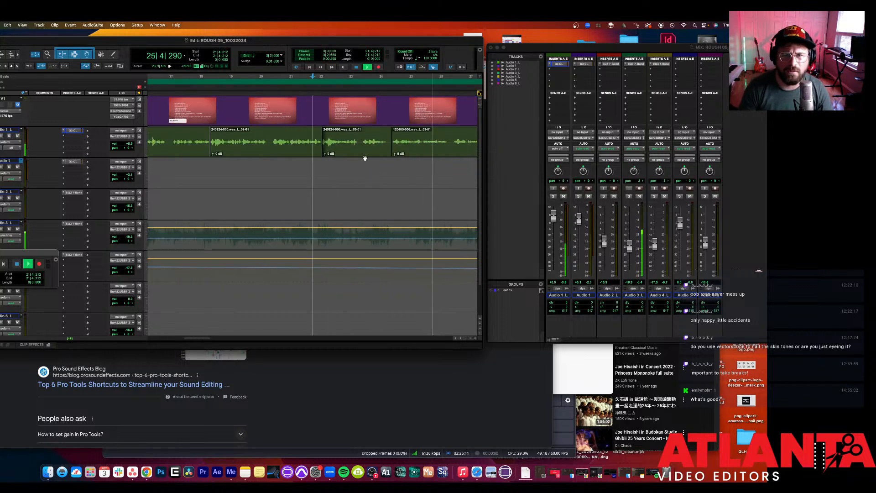
{"action": "key", "text": "r"}
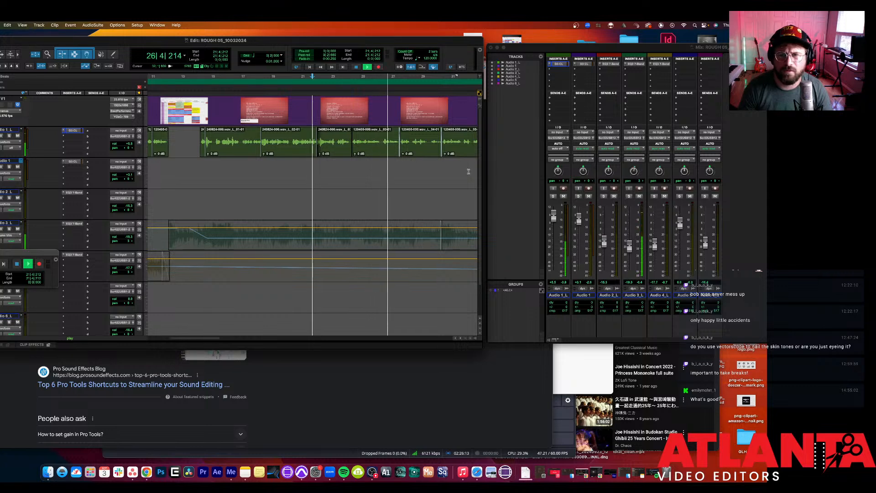
{"action": "left_click_drag", "start_coordinate": [354, 153], "coordinate": [445, 151]}
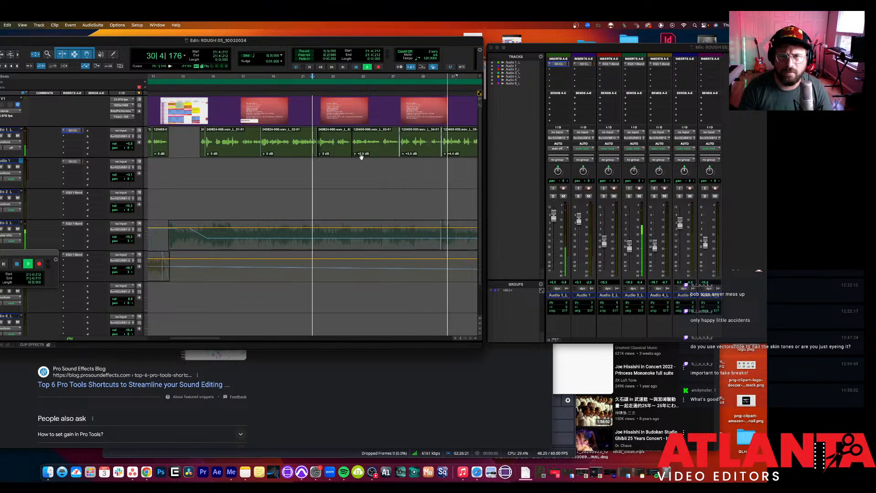
{"action": "left_click_drag", "start_coordinate": [357, 155], "coordinate": [357, 155]}
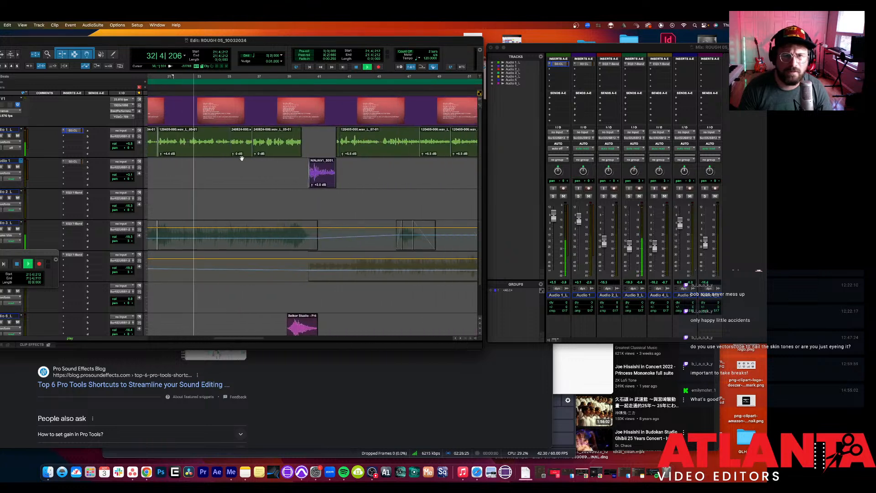
{"action": "left_click_drag", "start_coordinate": [233, 154], "coordinate": [255, 154]}
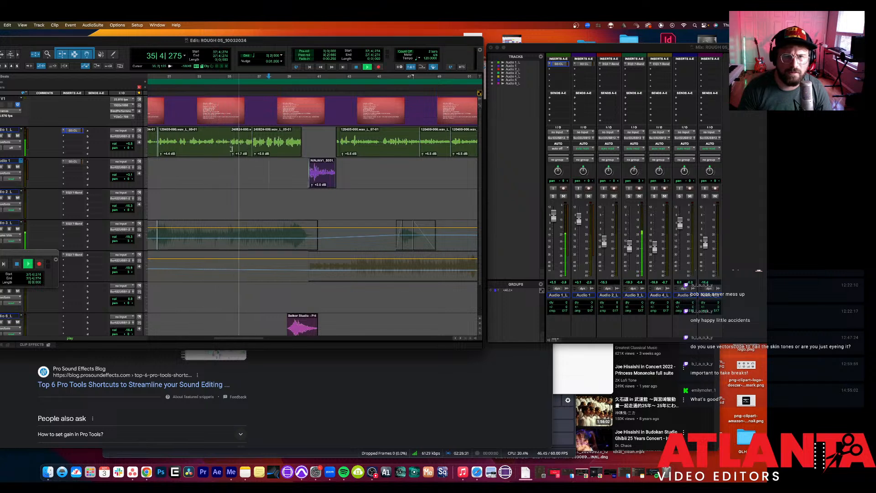
Step: Try a short fade-out on the Audio 1_L clip ending near bar 35 and audition it from bar 34
{"action": "left_click", "coordinate": [231, 148]}
{"action": "left_click", "coordinate": [229, 131]}
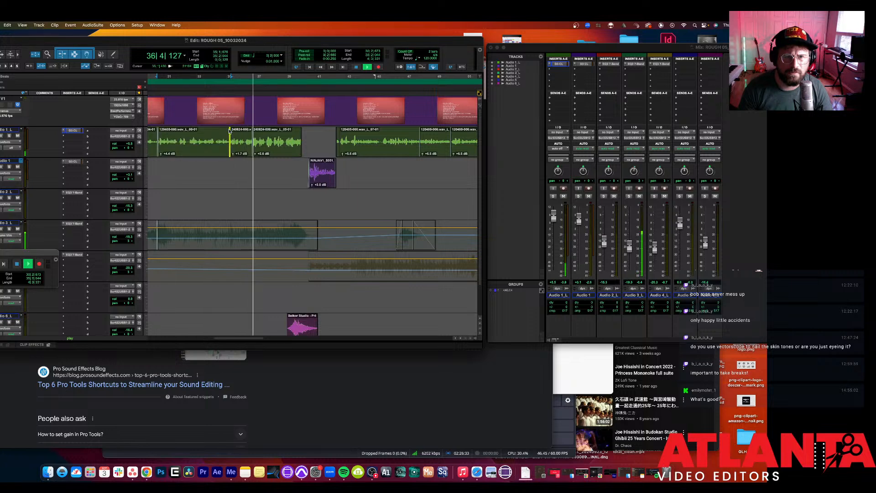
{"action": "left_click_drag", "start_coordinate": [229, 131], "coordinate": [232, 131]}
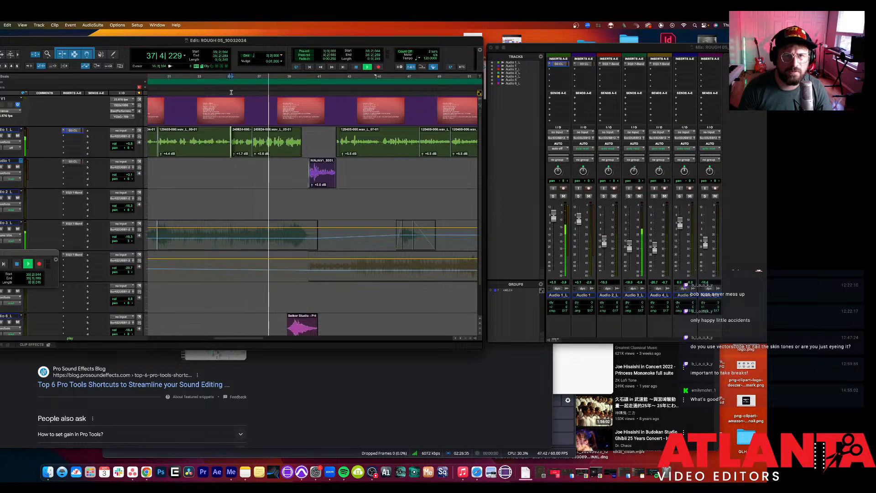
{"action": "left_click", "coordinate": [223, 137]}
{"action": "key", "text": "space"}
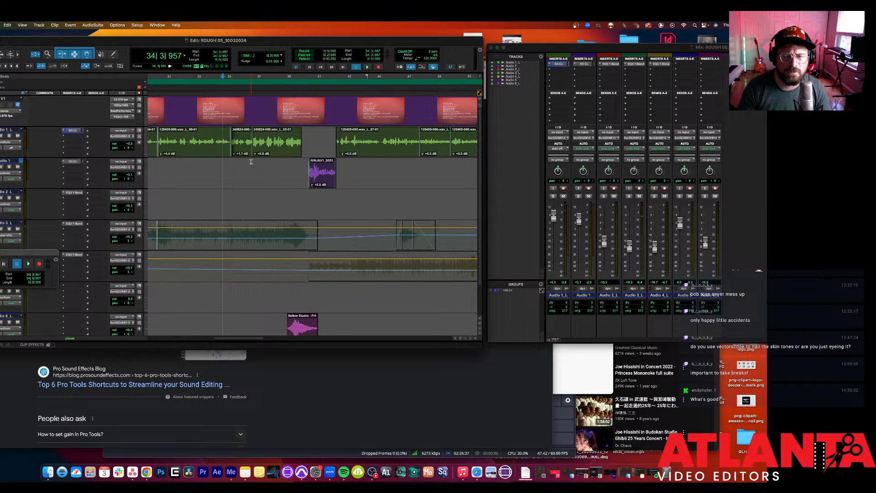
{"action": "key", "text": "space"}
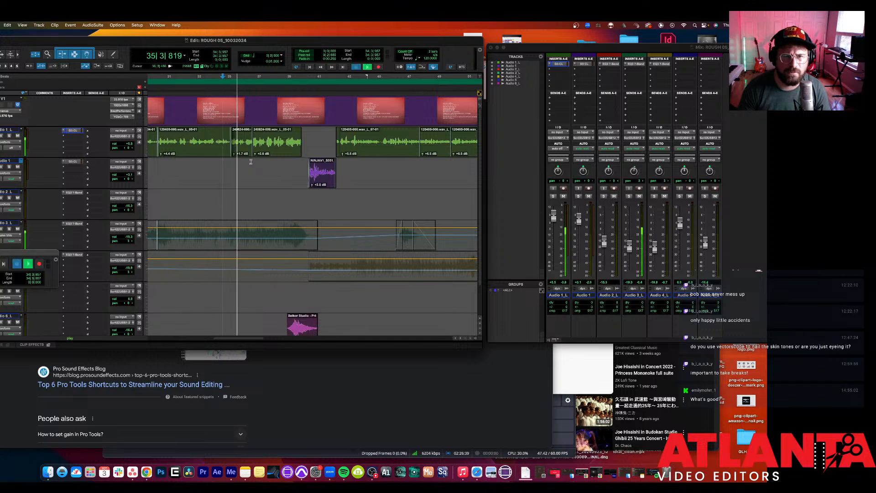
{"action": "key", "text": "space"}
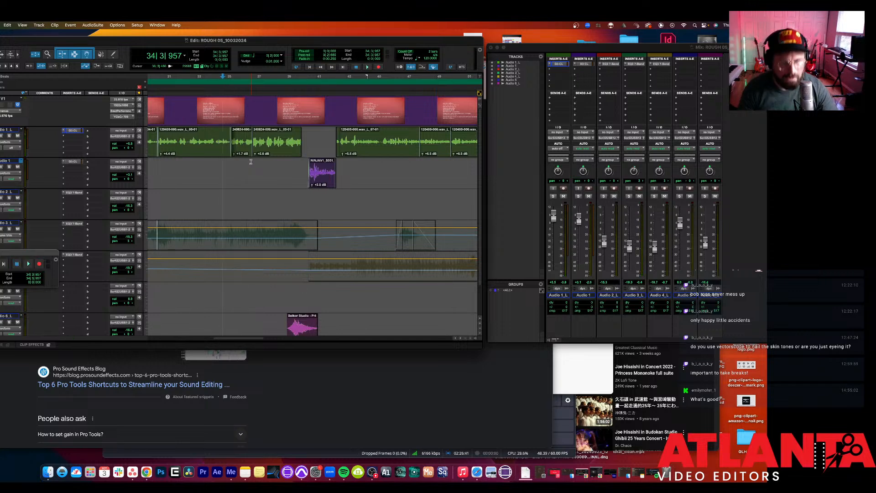
Step: Play Audio 1_L from about bar 30 to check the crossfade between the dialogue clips there
{"action": "key", "text": "super+bracketright"}
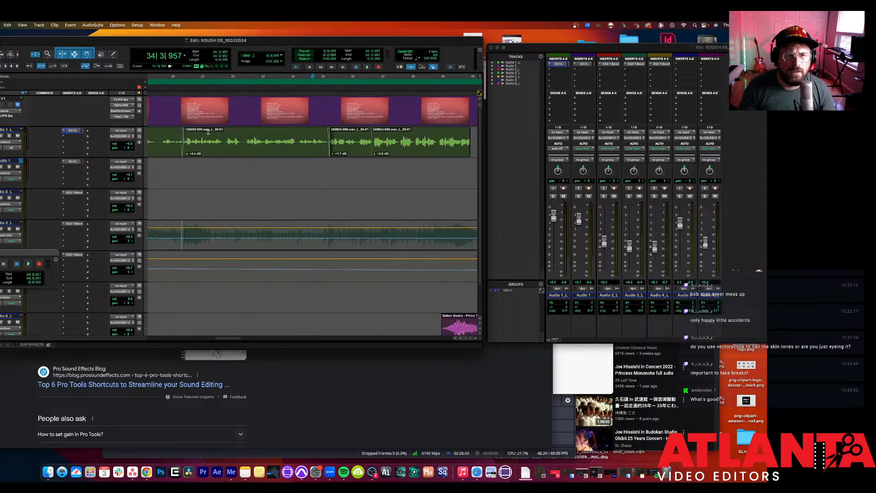
{"action": "scroll", "coordinate": [208, 132], "scroll_direction": "left", "scroll_amount": 5}
{"action": "left_click", "coordinate": [263, 80]}
{"action": "key", "text": "super+bracketright"}
{"action": "key", "text": "super+bracketright"}
{"action": "key", "text": "super+bracketright"}
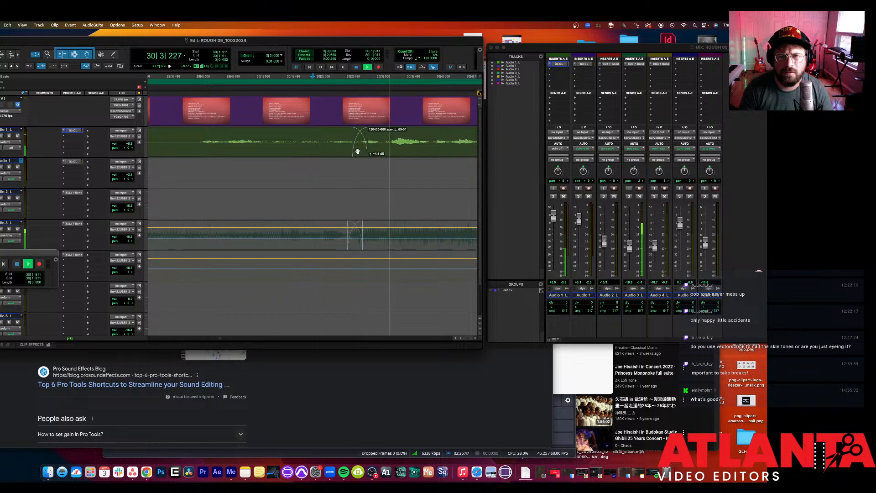
{"action": "key", "text": "t"}
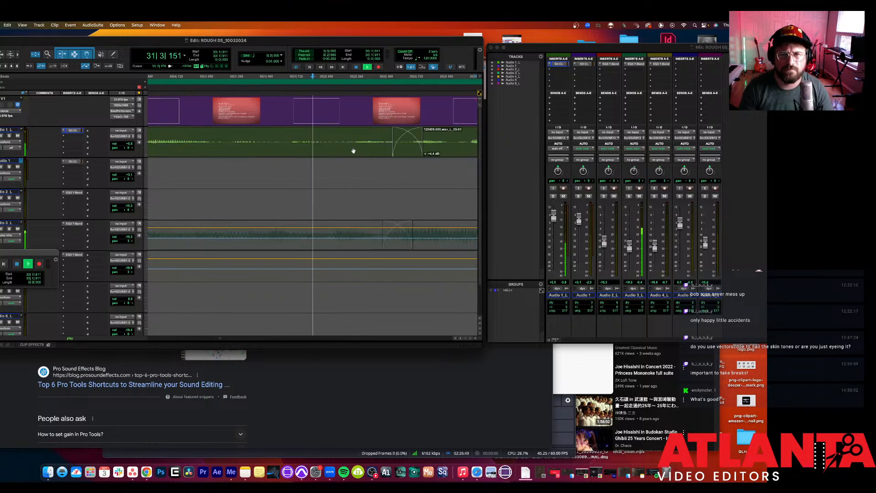
{"action": "key", "text": "r"}
{"action": "key", "text": "r"}
{"action": "key", "text": "r"}
{"action": "key", "text": "r"}
{"action": "key", "text": "r"}
{"action": "key", "text": "t"}
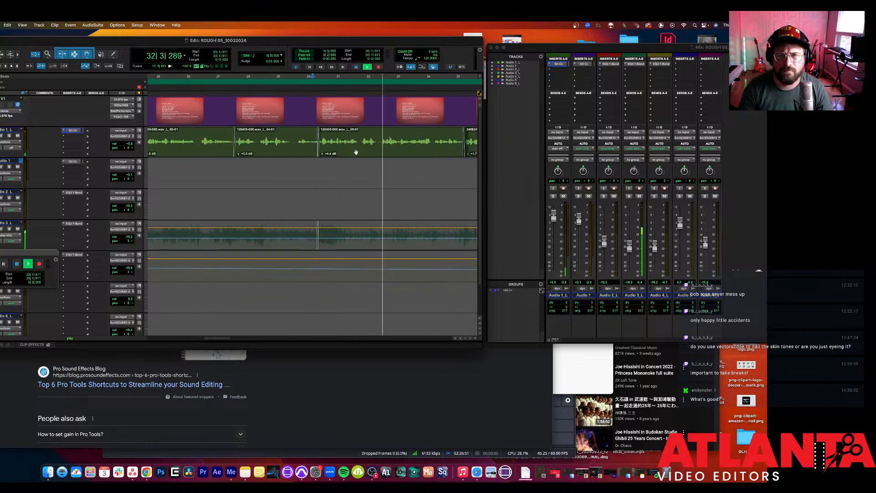
{"action": "key", "text": "r"}
{"action": "scroll", "coordinate": [362, 152], "scroll_direction": "right", "scroll_amount": 3}
{"action": "key", "text": "t"}
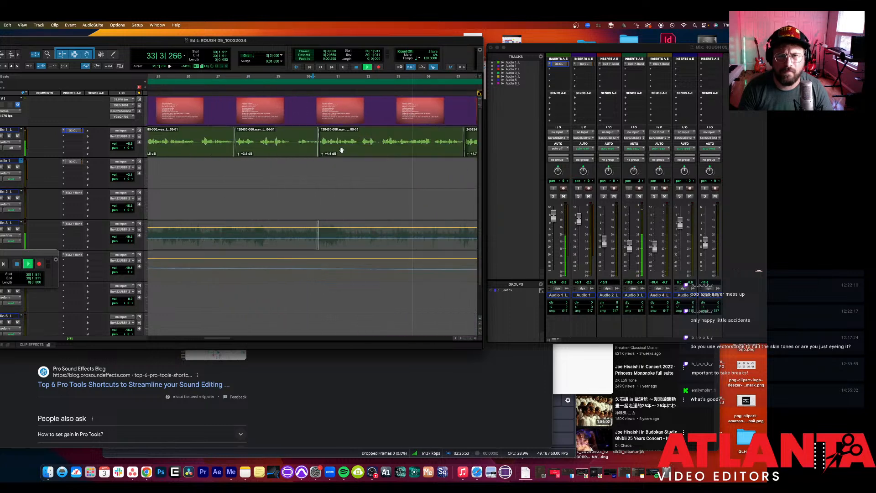
Step: Audition the faded dialogue transition on Audio 1_L from about 35|1
{"action": "scroll", "coordinate": [341, 151], "scroll_direction": "right", "scroll_amount": 3}
{"action": "key", "text": "space"}
{"action": "key", "text": "t"}
{"action": "key", "text": "t"}
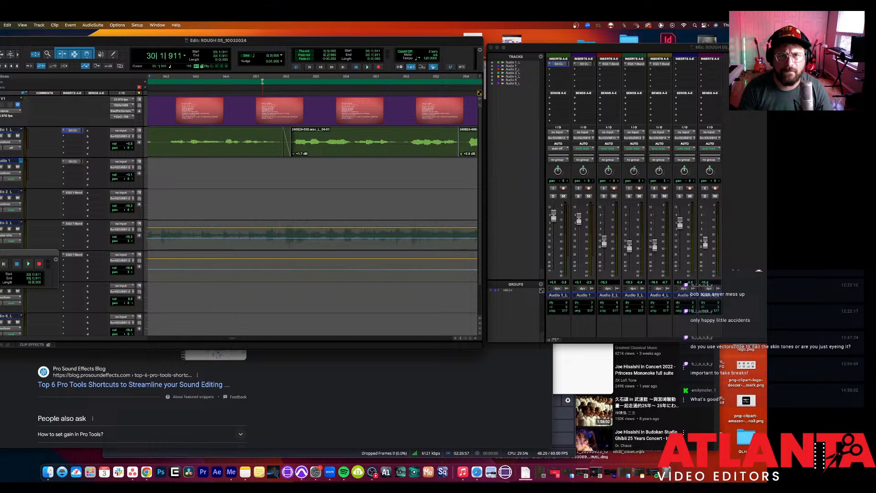
{"action": "key", "text": "space"}
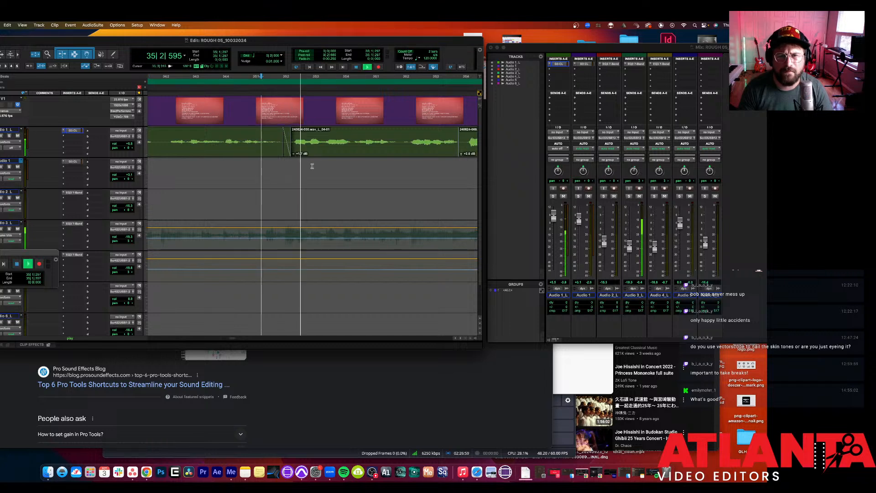
{"action": "key", "text": "space"}
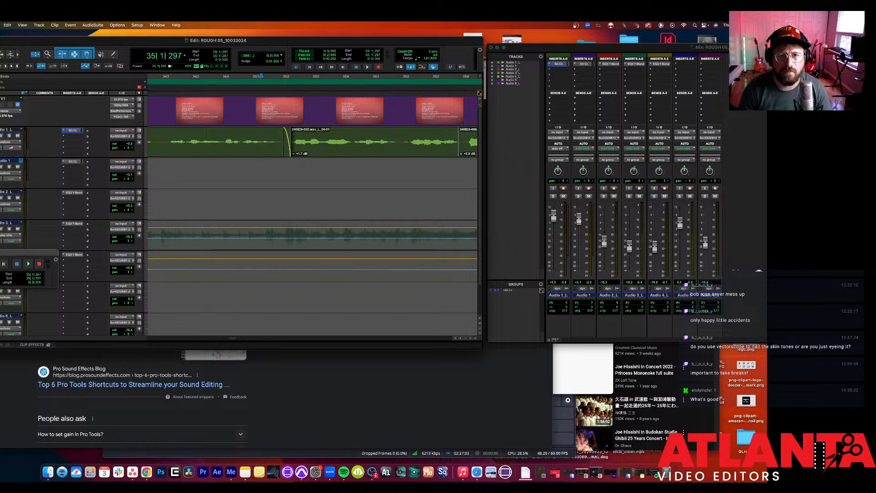
Step: Compare playback of the incoming dialogue clip from 35|2 with playback across the transition from 35|1
{"action": "left_click", "coordinate": [300, 146]}
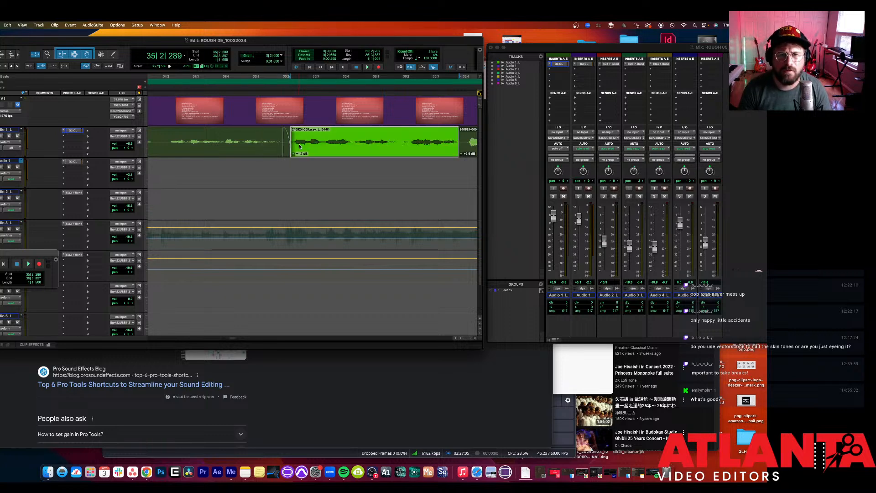
{"action": "left_click", "coordinate": [293, 76]}
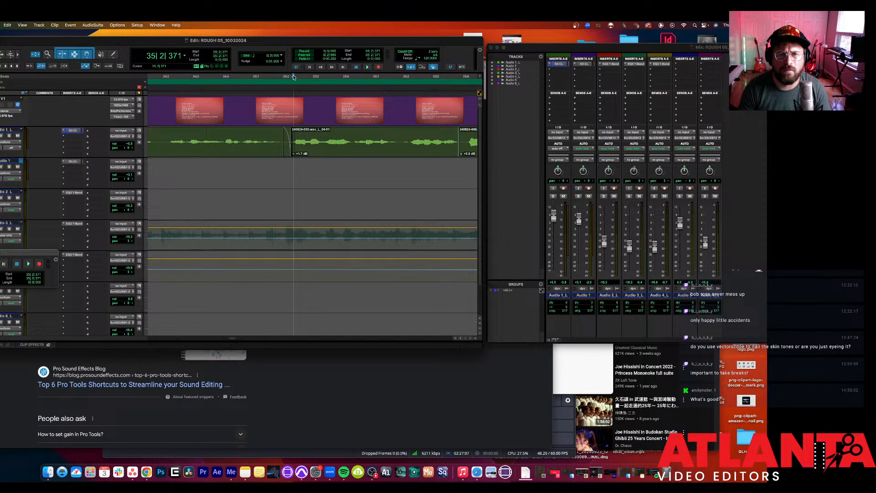
{"action": "key", "text": "space"}
{"action": "key", "text": "space"}
{"action": "left_click", "coordinate": [269, 76]}
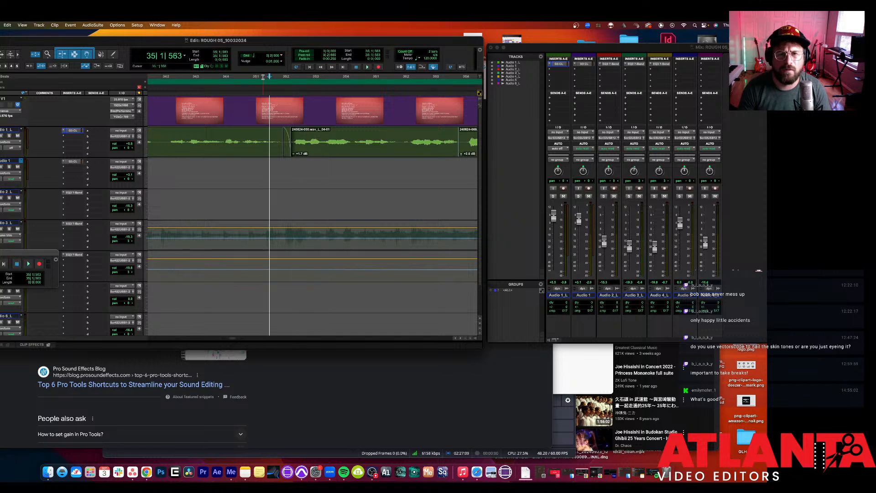
{"action": "key", "text": "space"}
{"action": "key", "text": "space"}
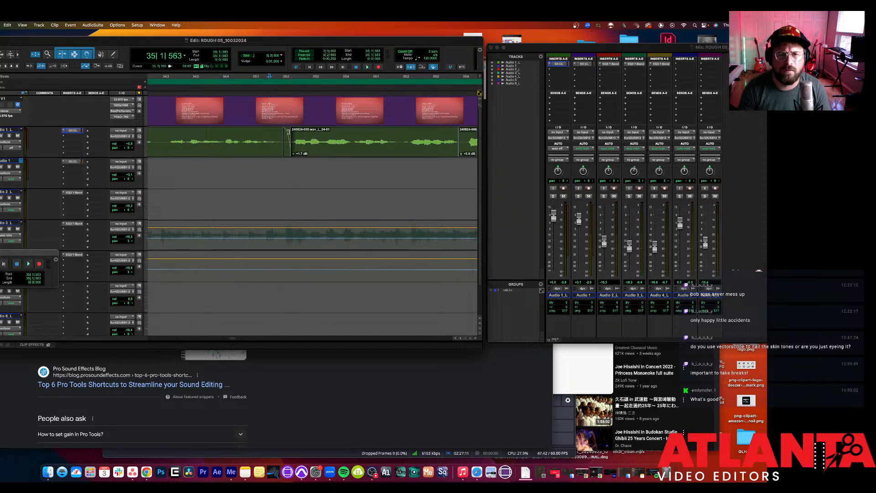
{"action": "left_click_drag", "start_coordinate": [287, 131], "coordinate": [282, 136]}
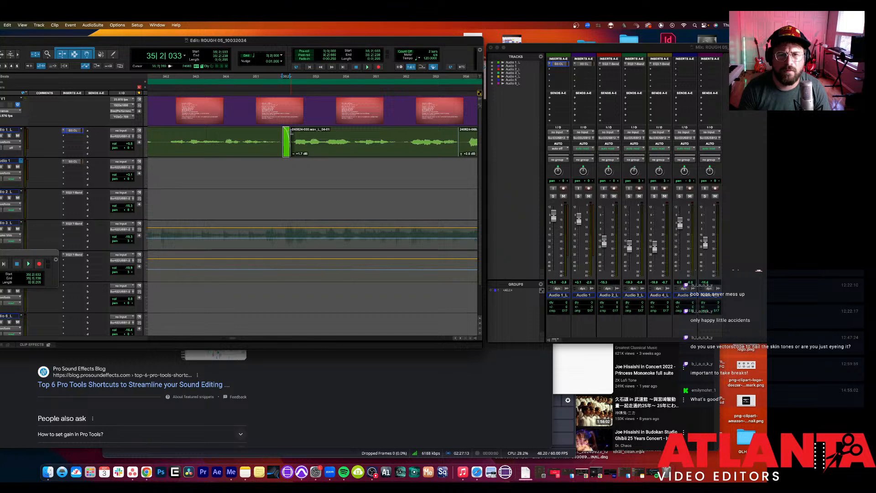
{"action": "key", "text": "f"}
{"action": "left_click", "coordinate": [303, 137]}
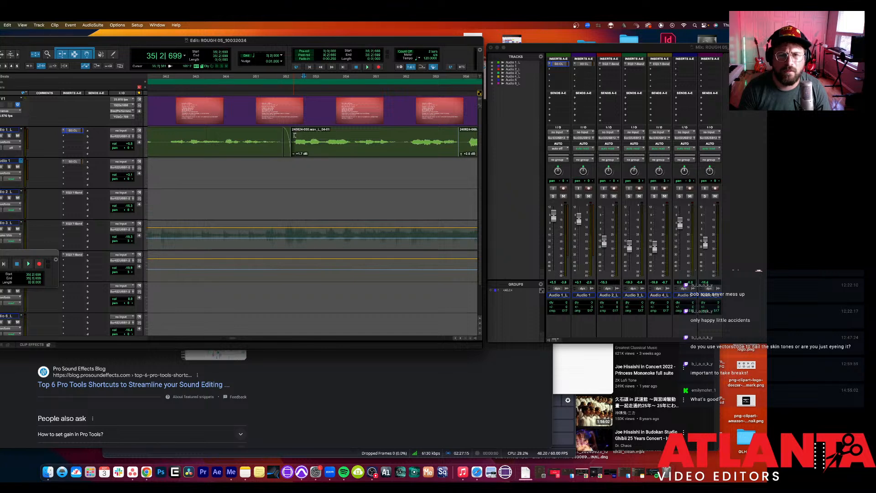
Step: Trim the start of the Audio 1_L clip at bar 35 back over the preceding fade-out, to about 35|2|023
{"action": "left_click", "coordinate": [86, 54]}
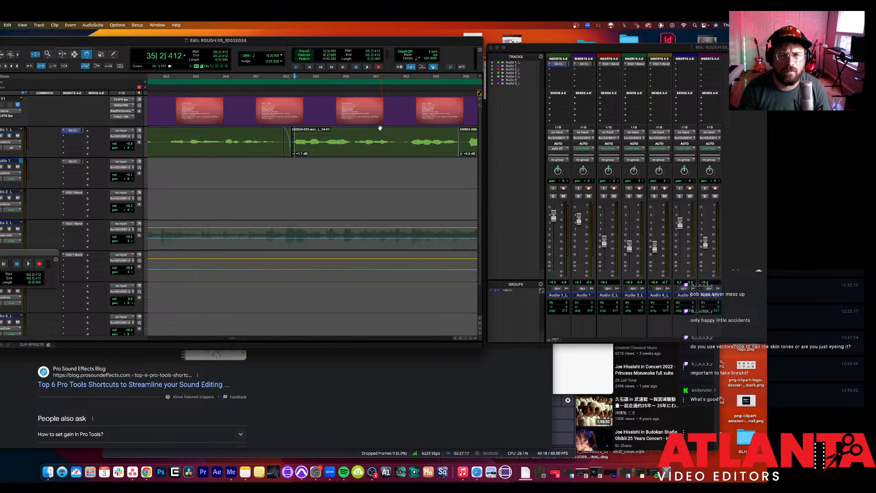
{"action": "left_click", "coordinate": [329, 138]}
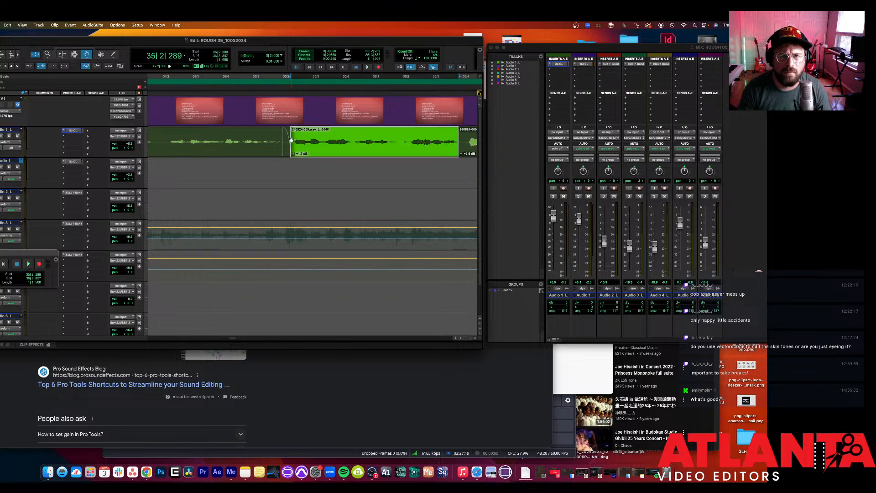
{"action": "left_click", "coordinate": [63, 55]}
{"action": "left_click_drag", "start_coordinate": [292, 137], "coordinate": [279, 122]}
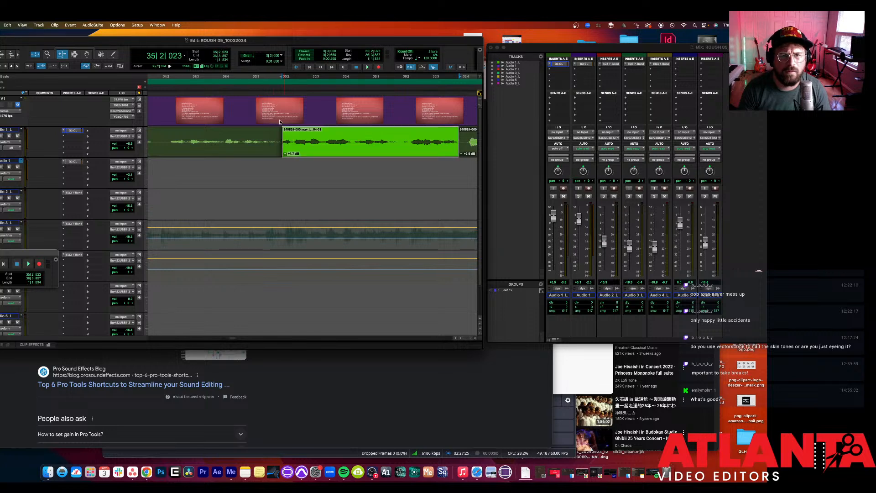
Step: Play the edit from 34|4 and trim the incoming Audio 1_L clip's start forward to about 35|2|074
{"action": "left_click", "coordinate": [249, 78]}
{"action": "key", "text": "space"}
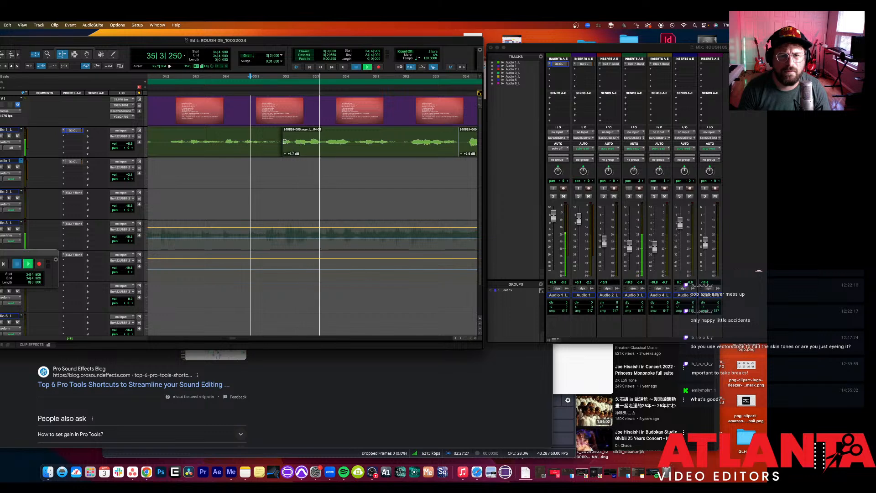
{"action": "key", "text": "space"}
{"action": "left_click_drag", "start_coordinate": [283, 141], "coordinate": [285, 141]}
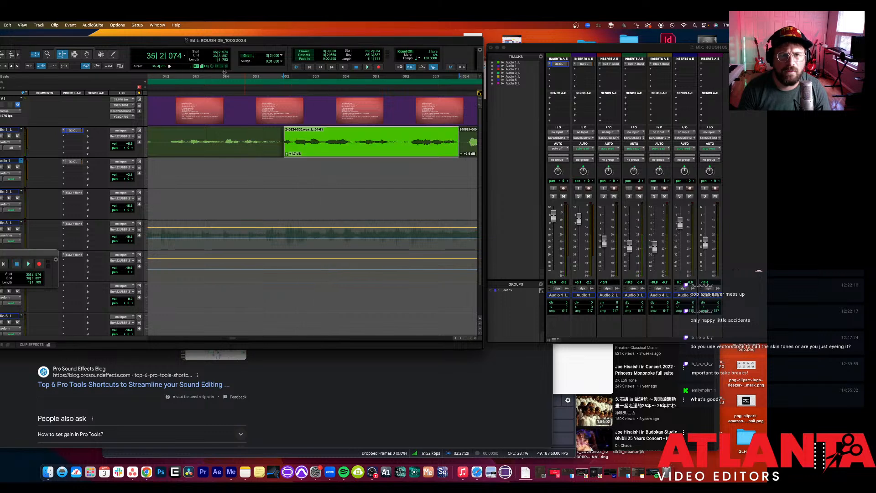
Step: Play the bar 35 edit on Audio 1_L, trim the outgoing clip's end earlier and the incoming clip's start to about 35|2|115
{"action": "left_click", "coordinate": [224, 73]}
{"action": "key", "text": "space"}
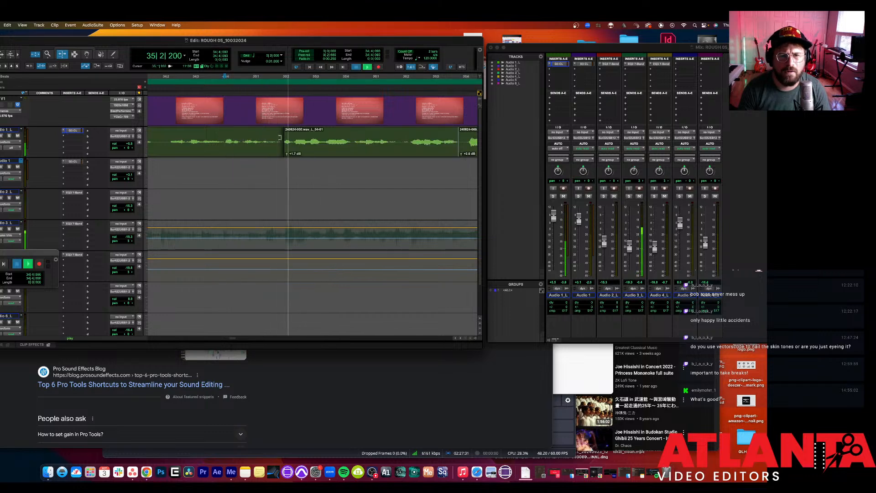
{"action": "key", "text": "space"}
{"action": "left_click_drag", "start_coordinate": [281, 139], "coordinate": [277, 141]}
{"action": "left_click", "coordinate": [286, 149]}
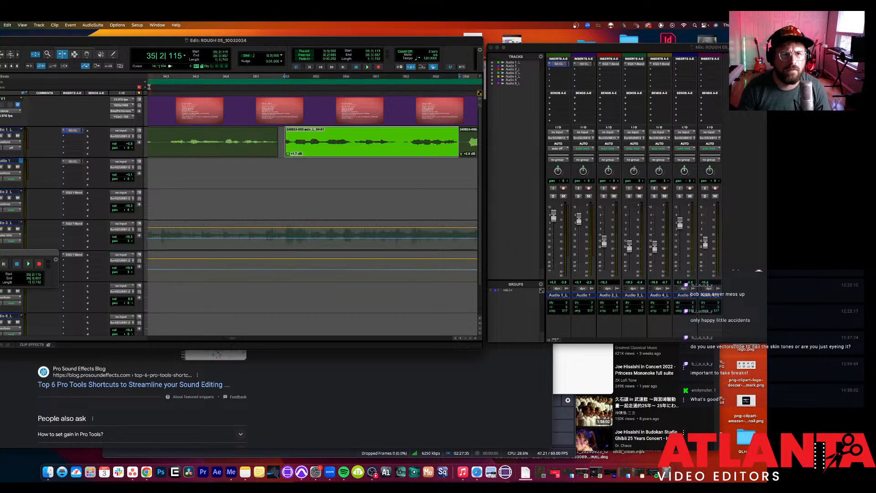
Step: Enable the Smart Tool, add a short fade-in at the start of the incoming Audio 1_L clip and play from 35|1|522
{"action": "left_click", "coordinate": [84, 50]}
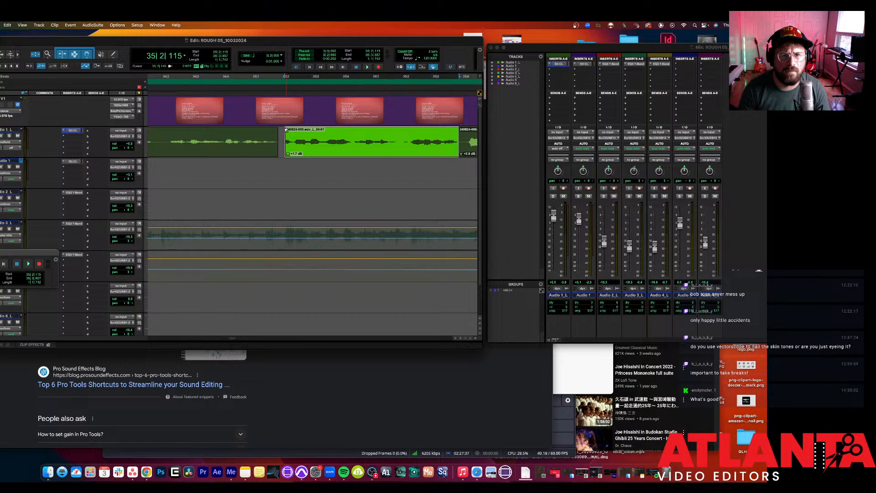
{"action": "left_click_drag", "start_coordinate": [286, 130], "coordinate": [287, 131]}
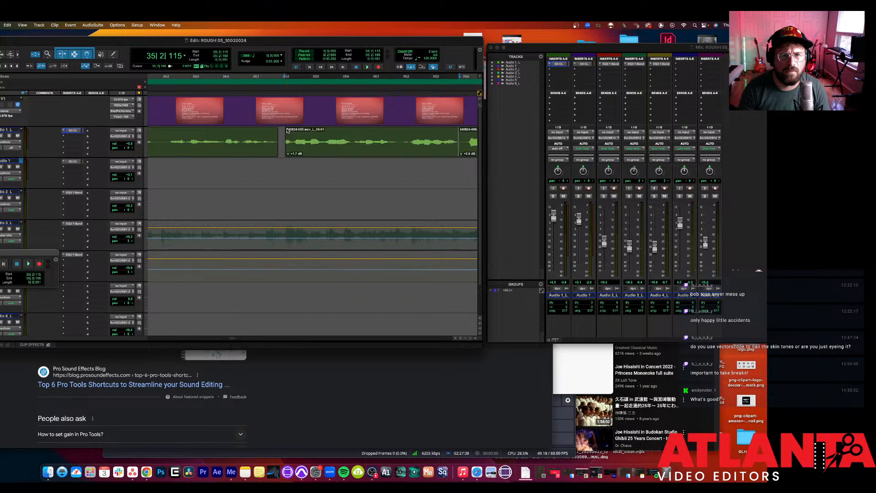
{"action": "left_click", "coordinate": [268, 77]}
{"action": "key", "text": "space"}
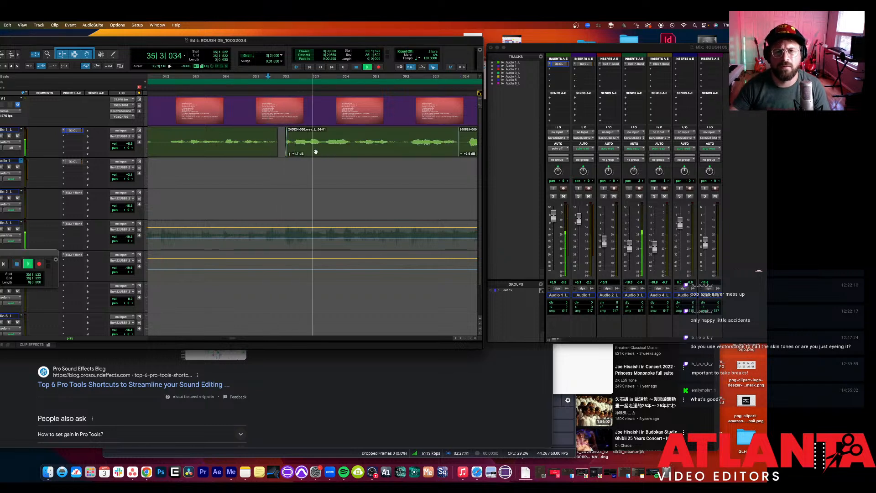
{"action": "key", "text": "space"}
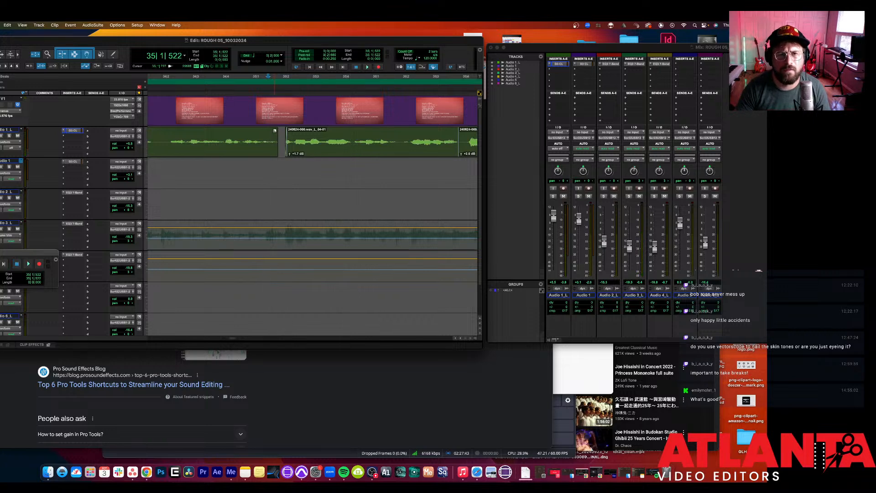
Step: Add a fade-out from about 35|1|686 at the outgoing Audio 1_L clip's end and play the transition from 34|4|520
{"action": "left_click_drag", "start_coordinate": [279, 131], "coordinate": [273, 130]}
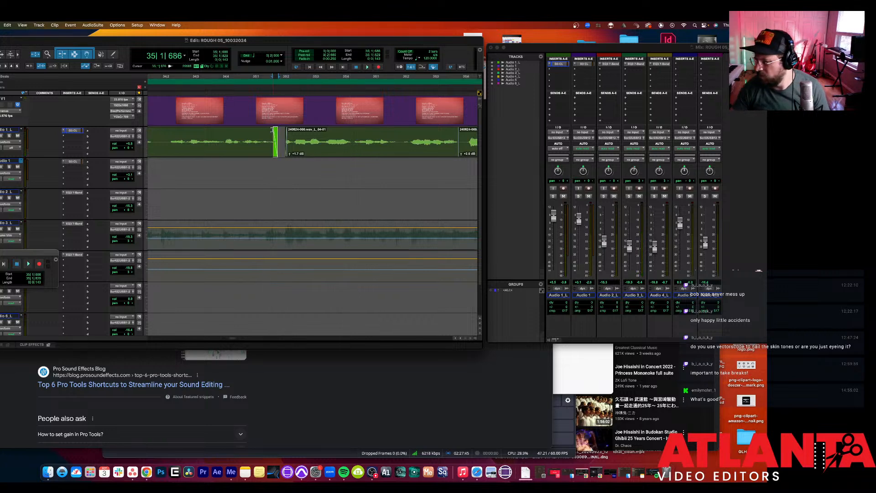
{"action": "scroll", "coordinate": [272, 131], "scroll_direction": "down", "scroll_amount": 2}
{"action": "scroll", "coordinate": [245, 100], "scroll_direction": "up", "scroll_amount": 2}
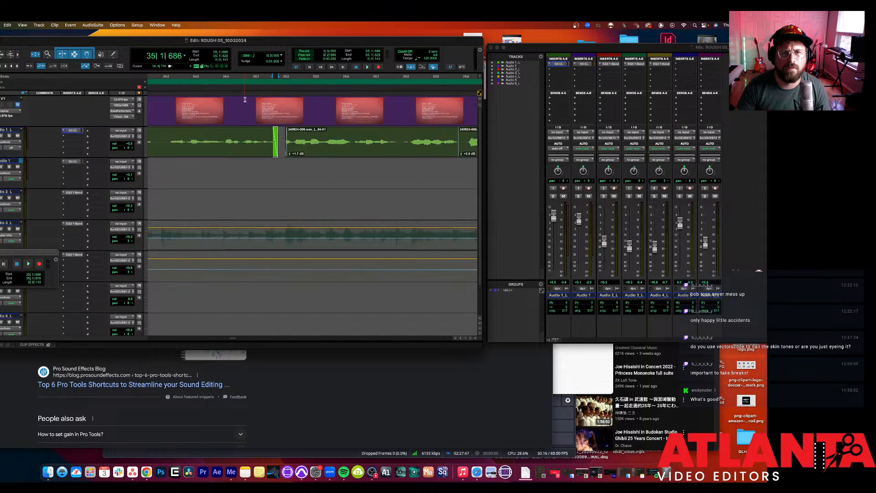
{"action": "left_click", "coordinate": [238, 78]}
{"action": "key", "text": "space"}
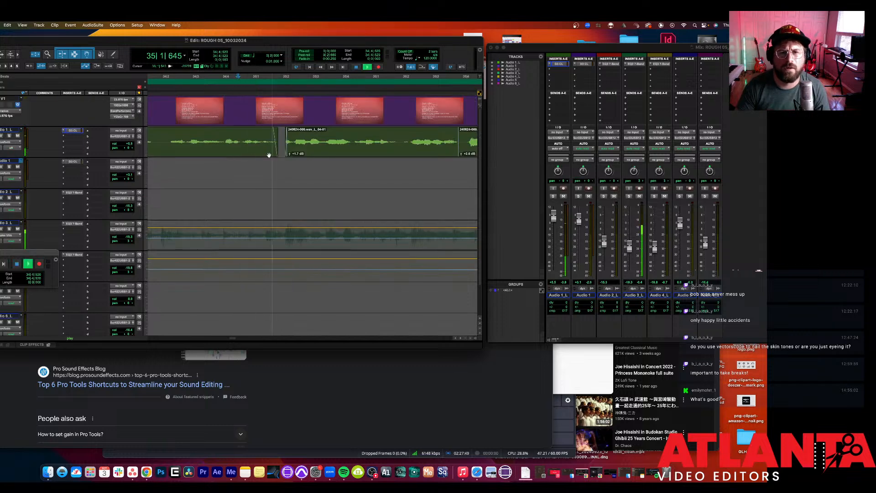
{"action": "key", "text": "space"}
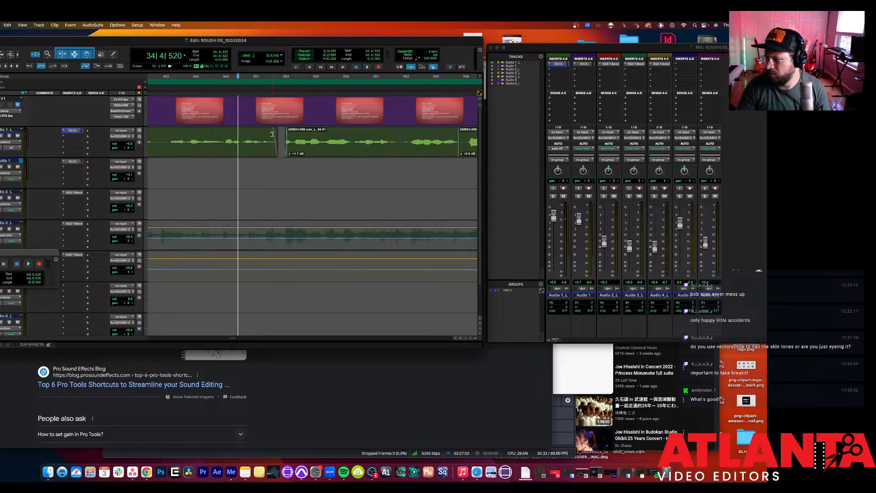
Step: Extend the outgoing Audio 1_L clip's faded end to about 35|1|891 and play the transition from 34|4|571
{"action": "left_click", "coordinate": [275, 149]}
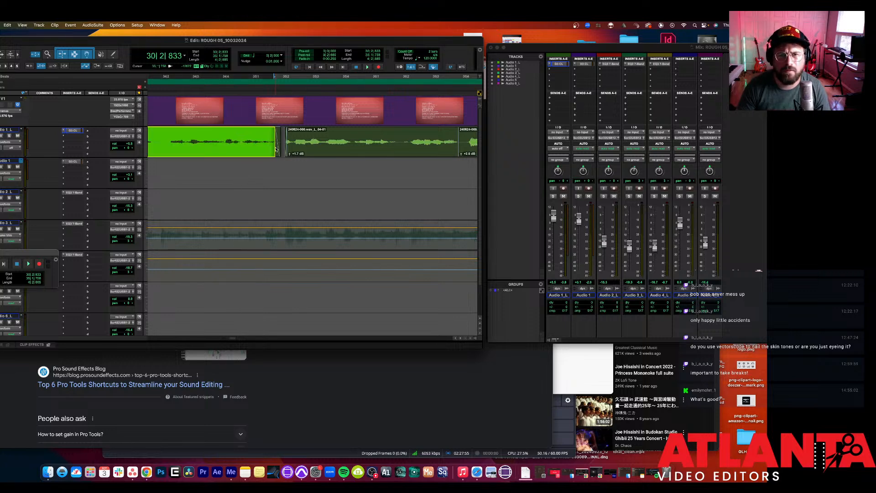
{"action": "left_click_drag", "start_coordinate": [275, 149], "coordinate": [277, 149]}
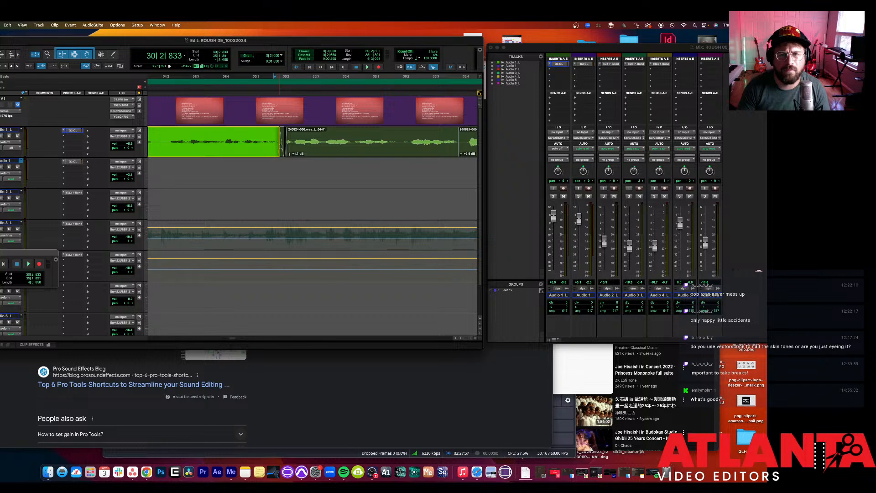
{"action": "left_click", "coordinate": [240, 87]}
{"action": "key", "text": "space"}
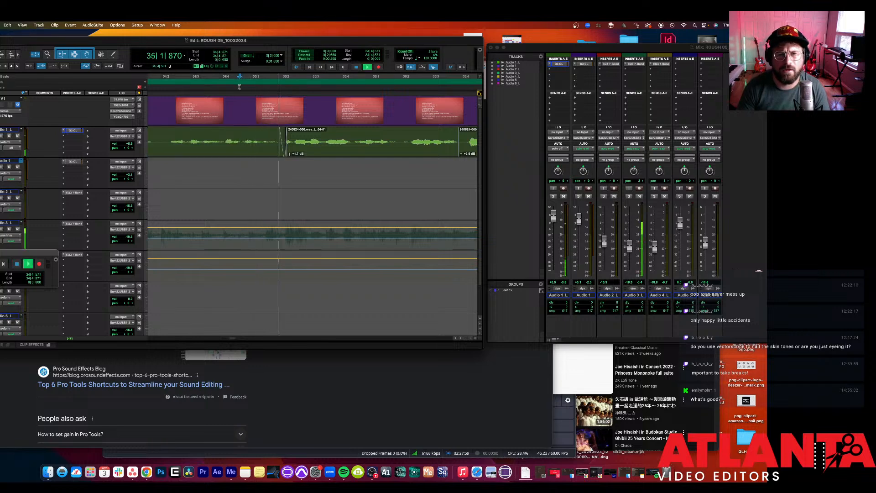
{"action": "key", "text": "space"}
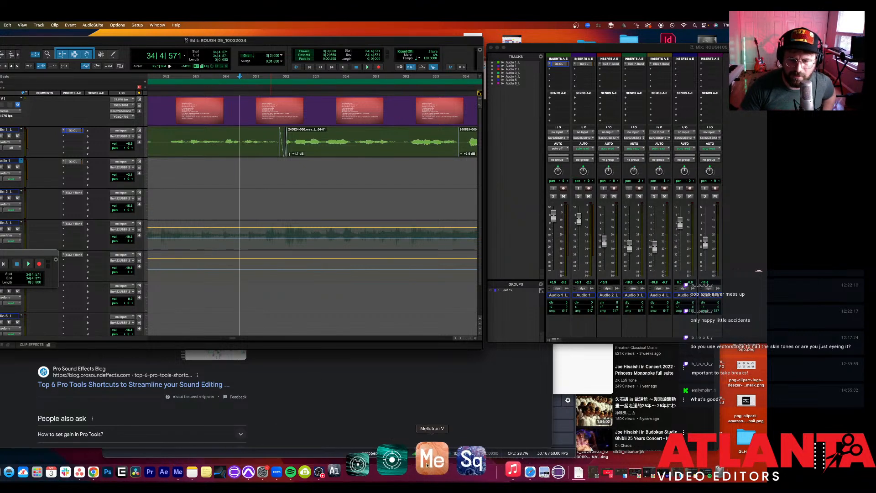
Step: Switch to OBS to reach the streaming controls
{"action": "left_click", "coordinate": [358, 461]}
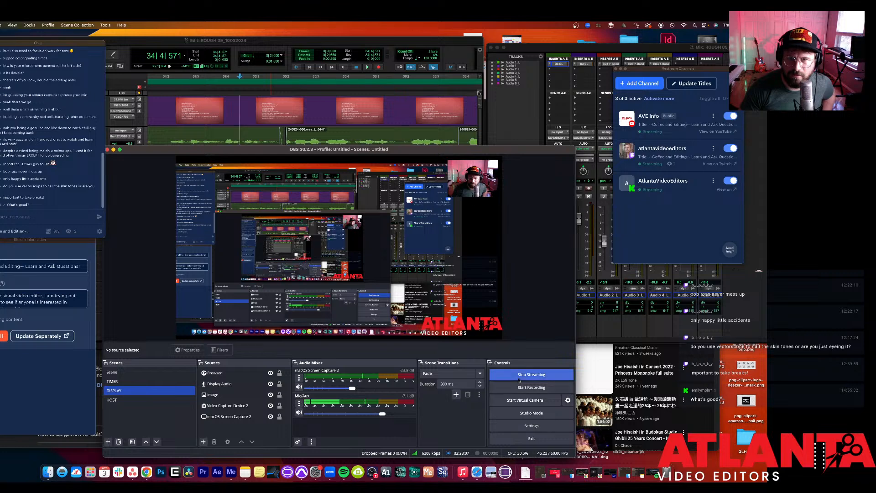